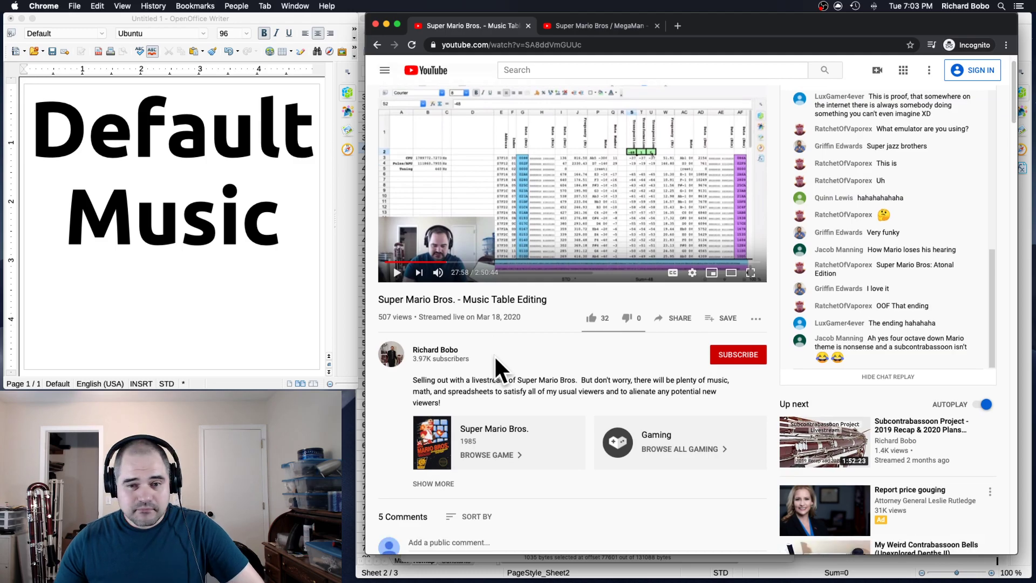
- Read through the viewer comment listing tunings and timestamps below the Super Mario Bros. - Music Table Editing video
{"action": "scroll", "coordinate": [479, 377], "scroll_direction": "down", "scroll_amount": 3}
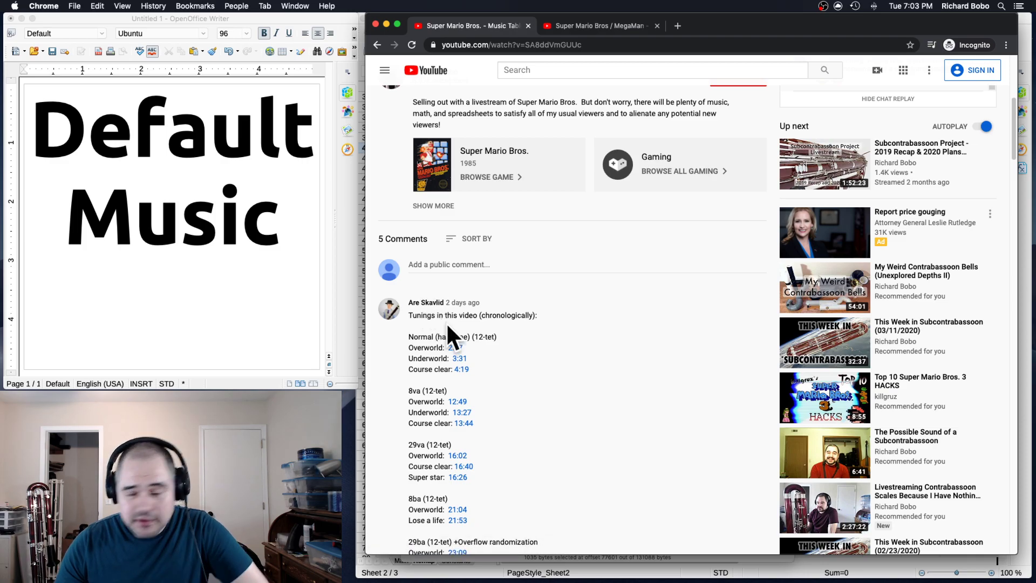
{"action": "scroll", "coordinate": [448, 327], "scroll_direction": "up", "scroll_amount": 10}
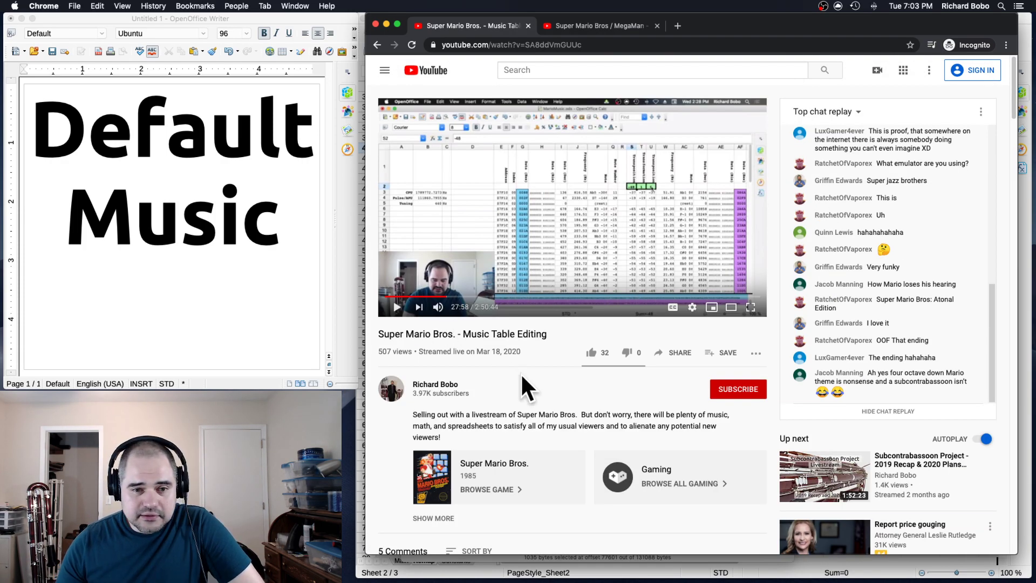
{"action": "scroll", "coordinate": [472, 383], "scroll_direction": "down", "scroll_amount": 10}
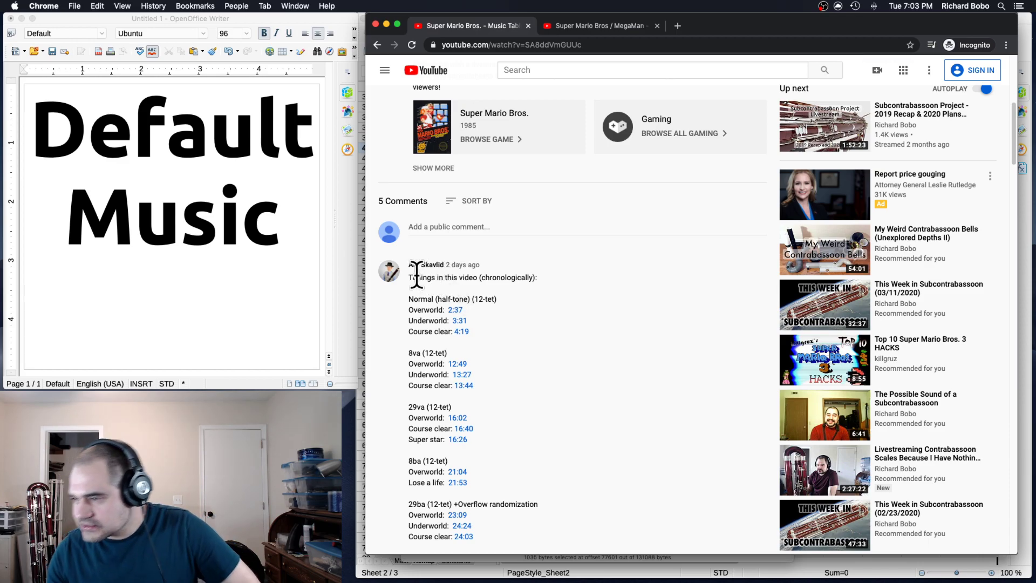
{"action": "left_click_drag", "start_coordinate": [417, 278], "coordinate": [463, 278]}
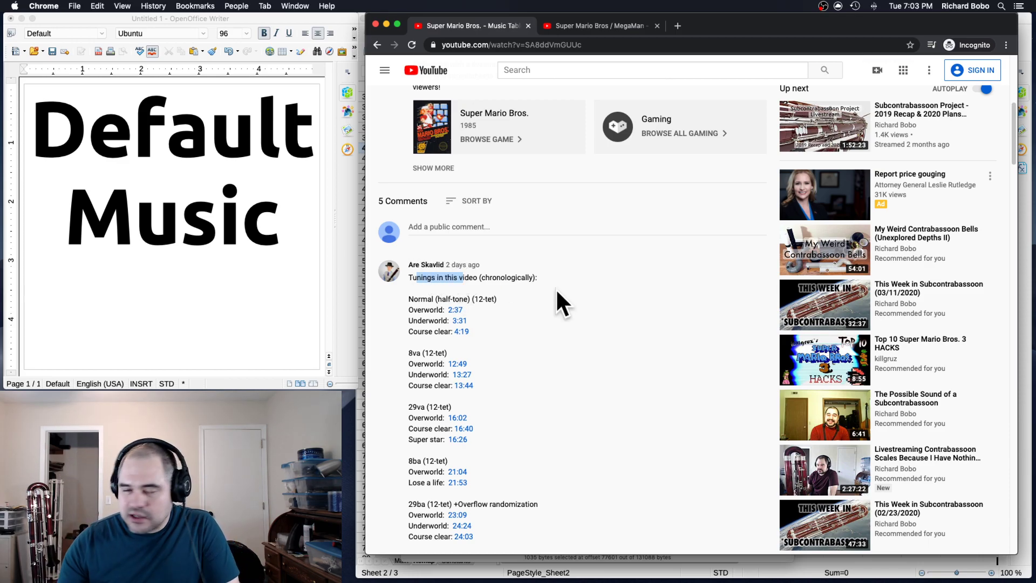
{"action": "scroll", "coordinate": [524, 306], "scroll_direction": "down", "scroll_amount": 10}
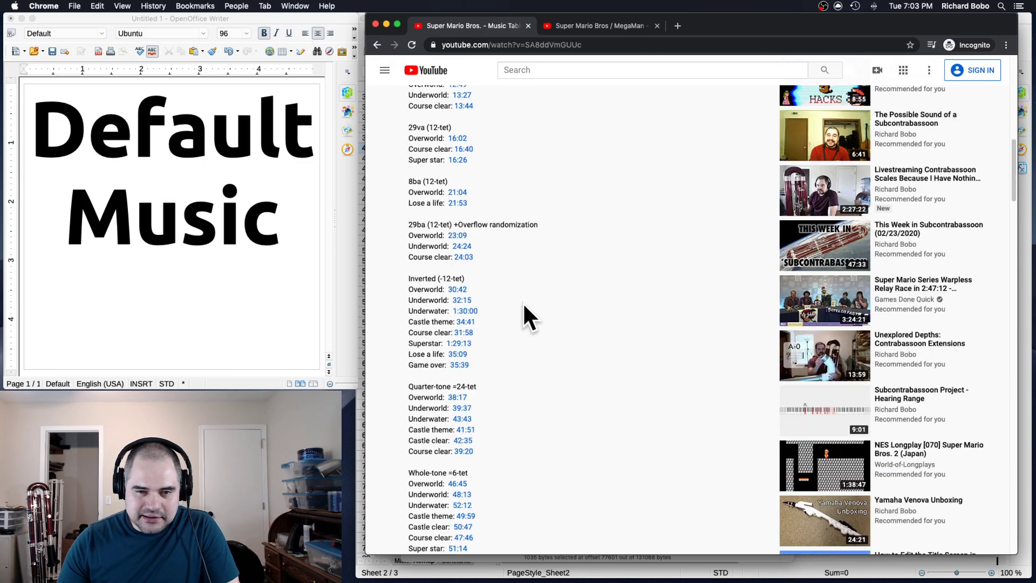
{"action": "scroll", "coordinate": [524, 305], "scroll_direction": "down", "scroll_amount": 15}
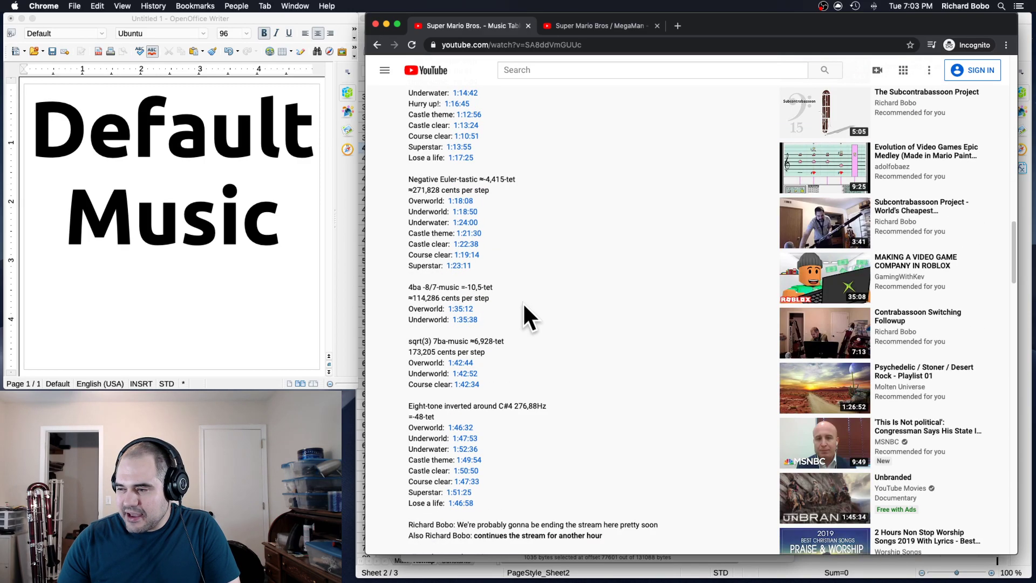
{"action": "scroll", "coordinate": [523, 305], "scroll_direction": "down", "scroll_amount": 12}
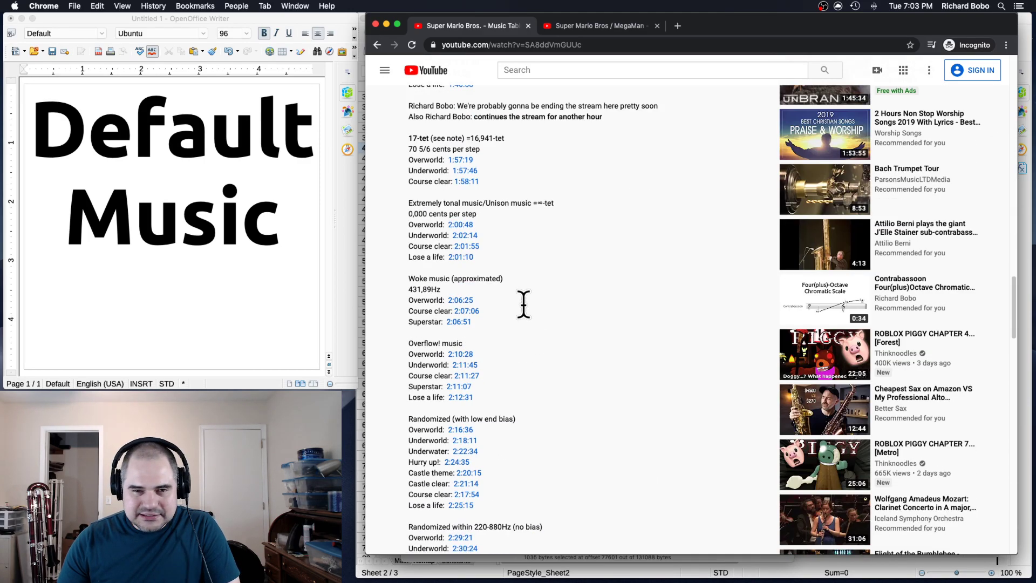
{"action": "scroll", "coordinate": [517, 320], "scroll_direction": "up", "scroll_amount": 2}
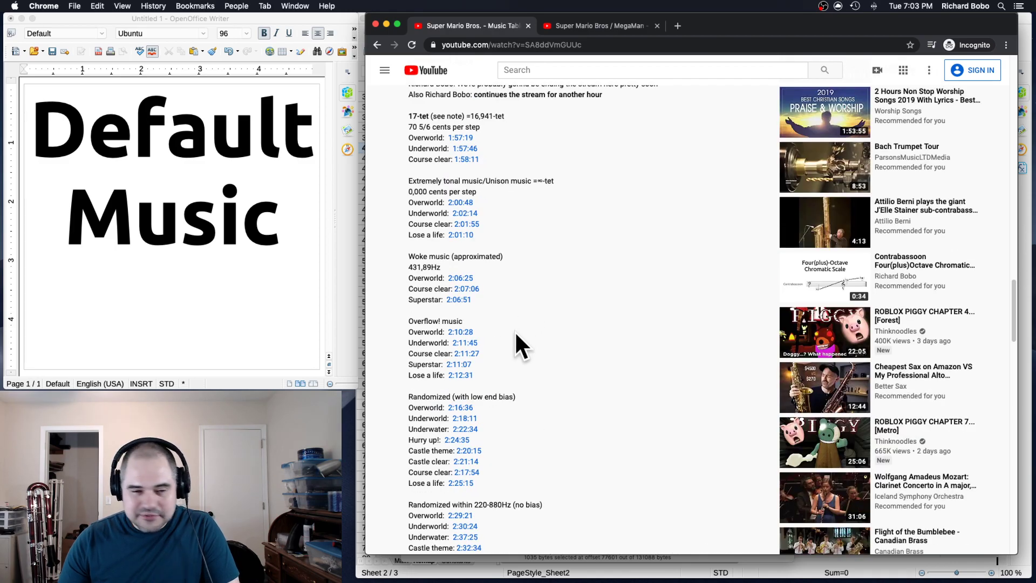
{"action": "scroll", "coordinate": [515, 333], "scroll_direction": "up", "scroll_amount": 15}
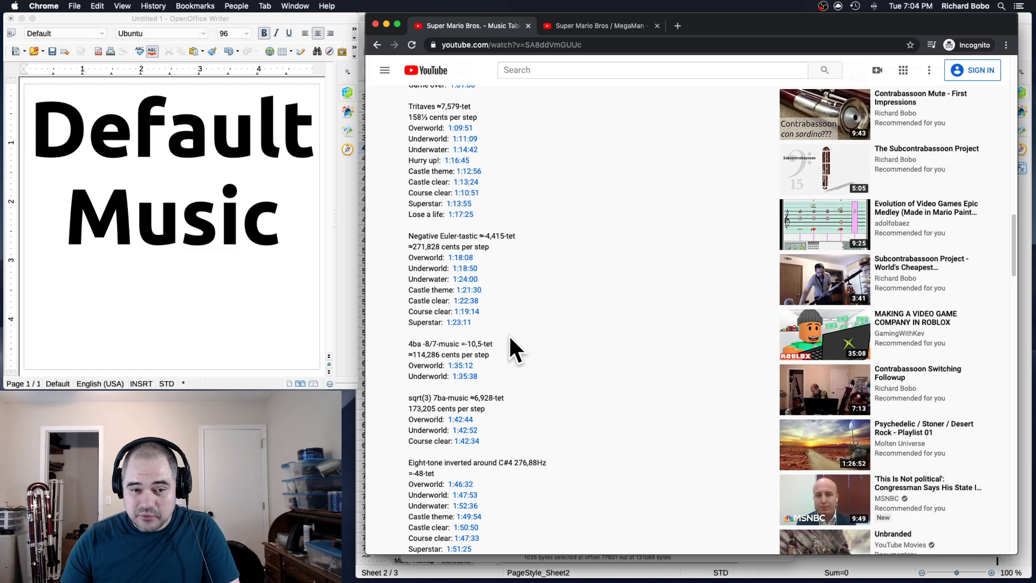
{"action": "scroll", "coordinate": [500, 341], "scroll_direction": "up", "scroll_amount": 12}
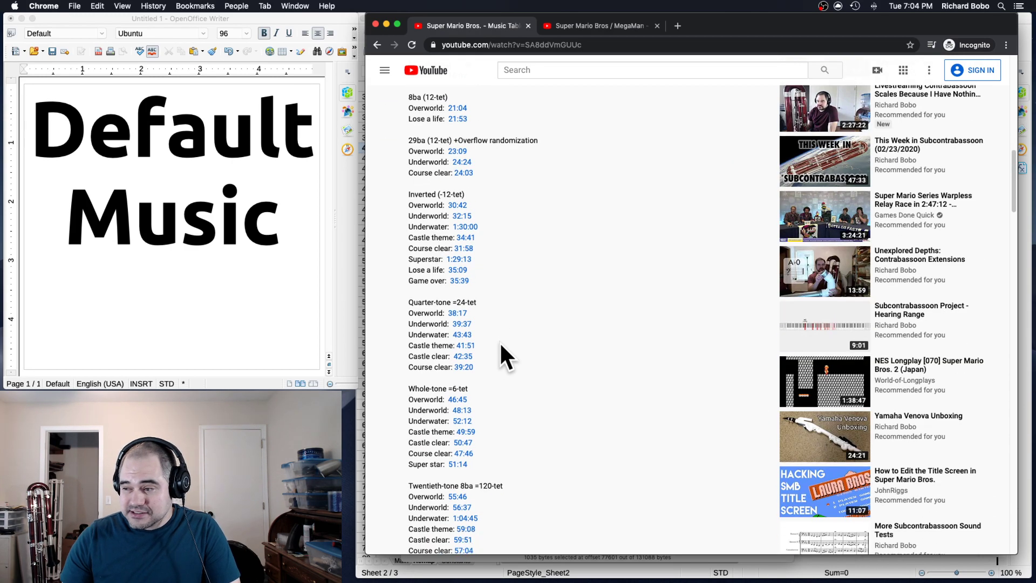
{"action": "scroll", "coordinate": [501, 345], "scroll_direction": "down", "scroll_amount": 20}
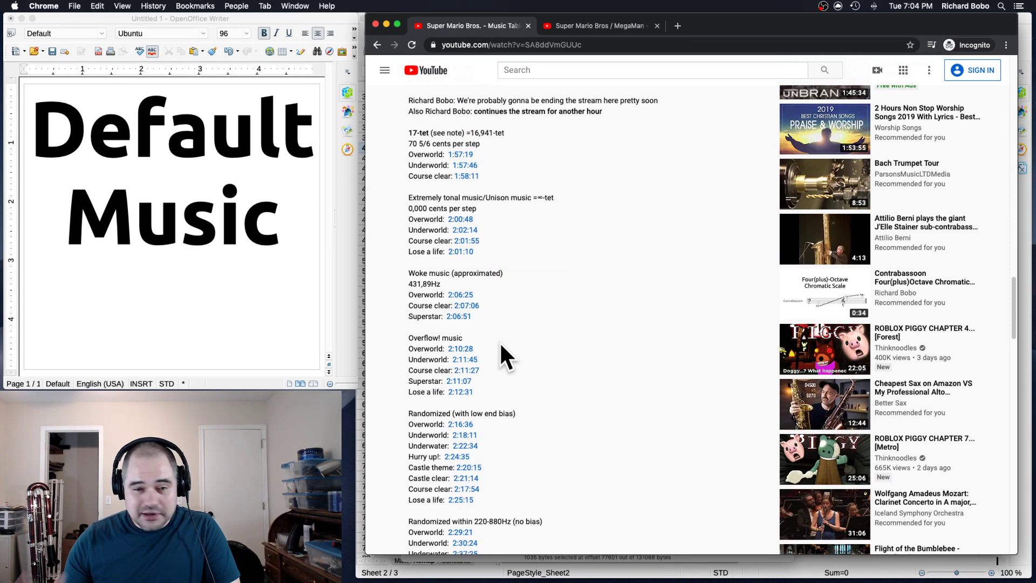
{"action": "scroll", "coordinate": [505, 351], "scroll_direction": "down", "scroll_amount": 15}
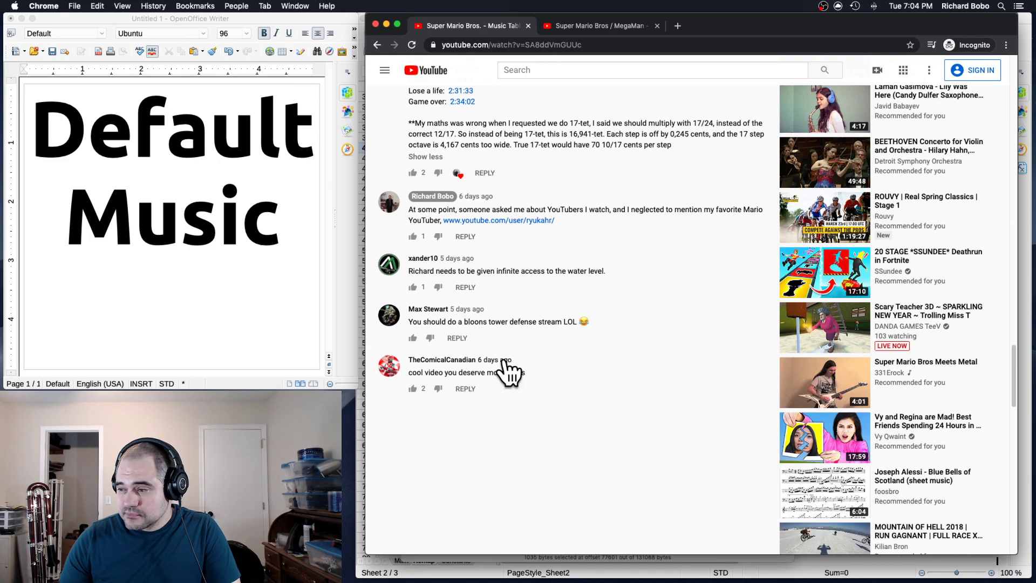
{"action": "scroll", "coordinate": [507, 373], "scroll_direction": "up", "scroll_amount": 4}
{"action": "scroll", "coordinate": [506, 362], "scroll_direction": "up", "scroll_amount": 20}
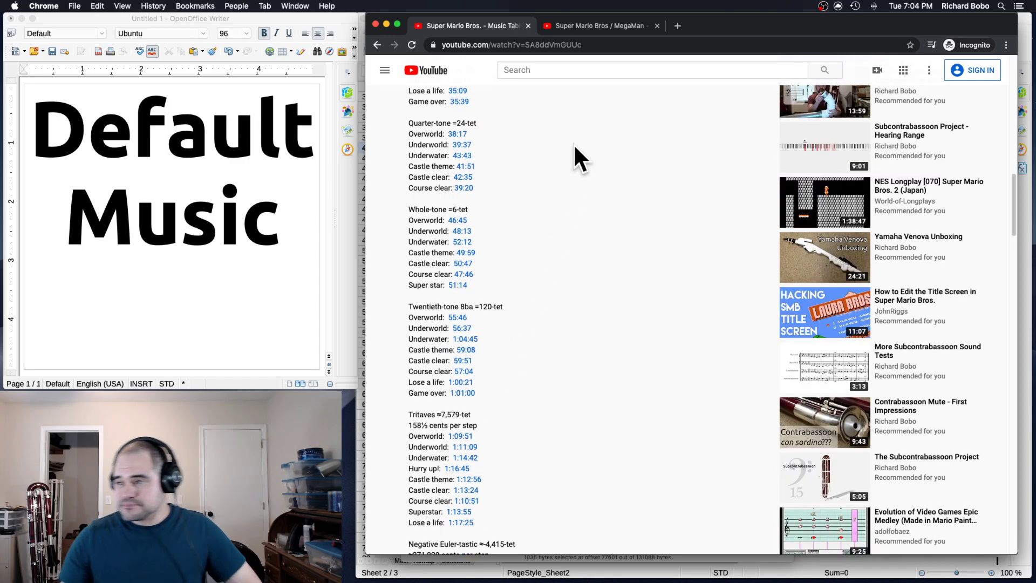
- View the updated Mario and MegaMan spreadsheets linked in the description of the Super Mario Bros / MegaMan livestream
{"action": "left_click", "coordinate": [584, 27]}
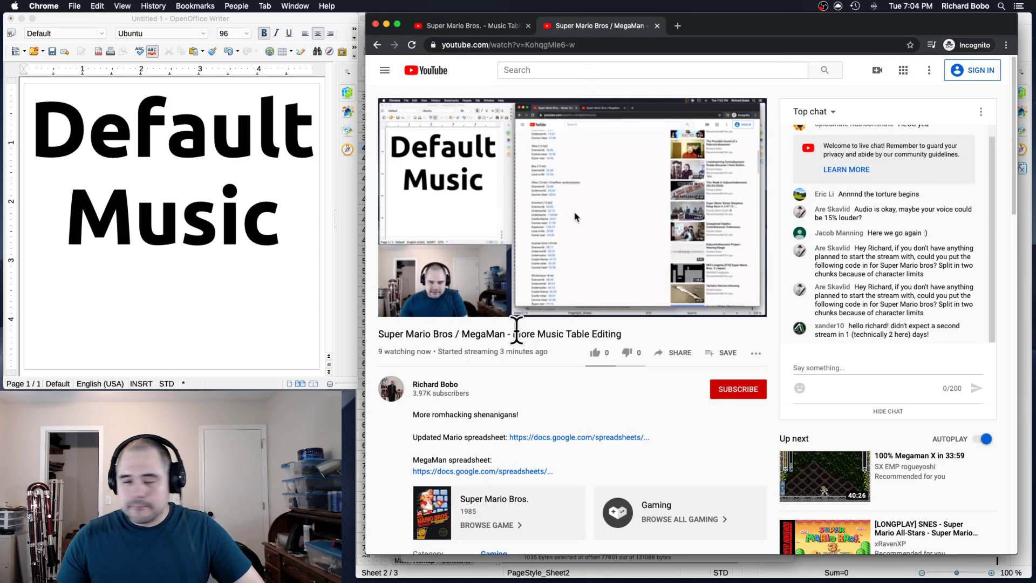
{"action": "left_click", "coordinate": [520, 438]}
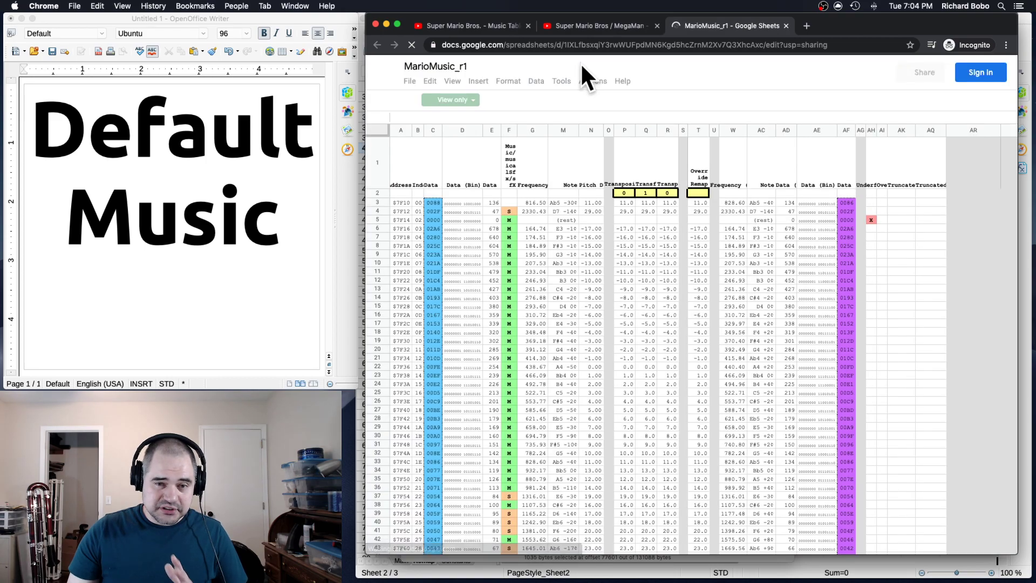
{"action": "left_click", "coordinate": [564, 24]}
{"action": "left_click", "coordinate": [506, 467]}
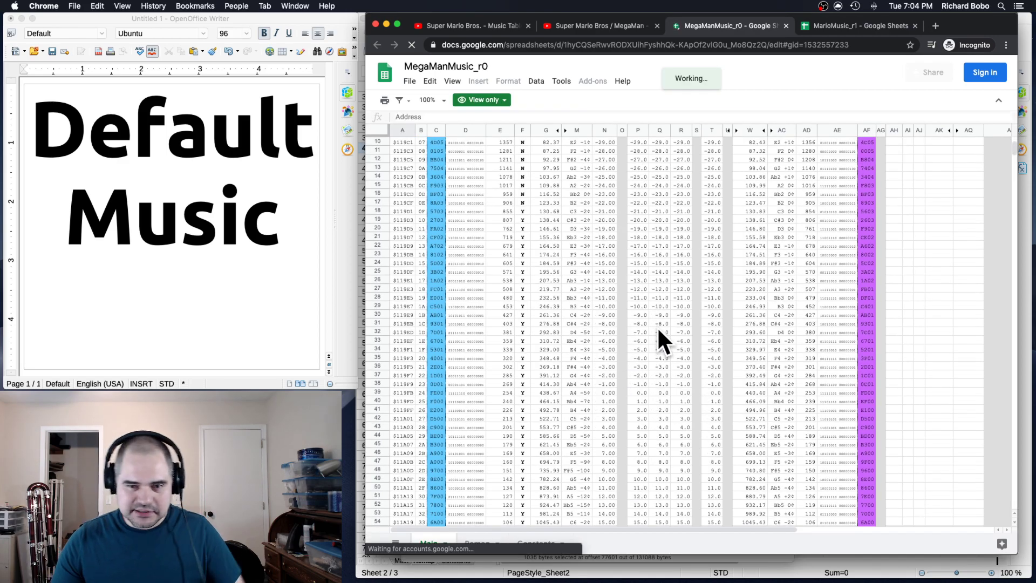
{"action": "scroll", "coordinate": [652, 325], "scroll_direction": "down", "scroll_amount": 5}
{"action": "scroll", "coordinate": [652, 325], "scroll_direction": "up", "scroll_amount": 5}
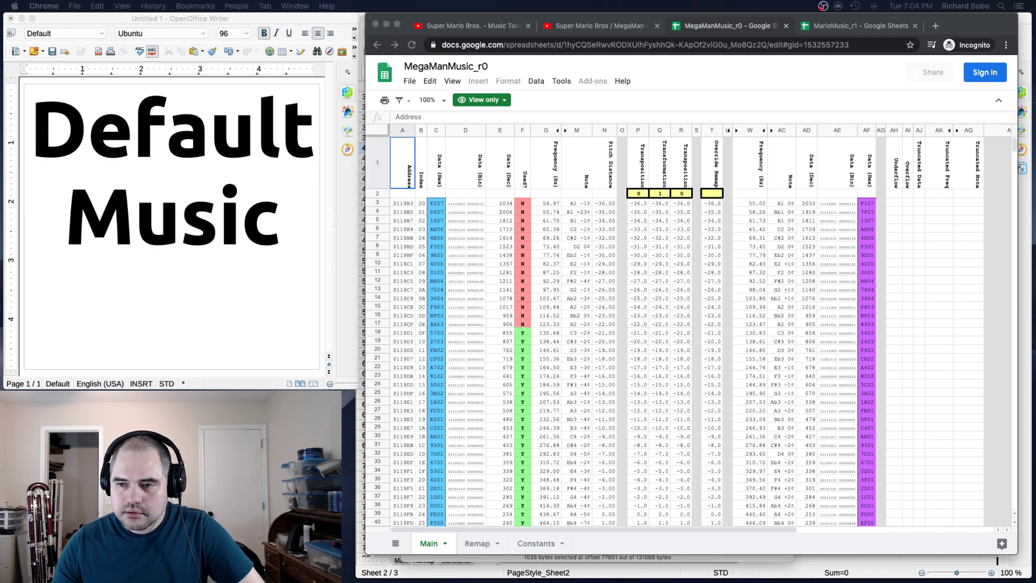
- Close both online spreadsheets and clear the browser and hex editor windows off the local spreadsheet
{"action": "left_click", "coordinate": [785, 25]}
{"action": "left_click", "coordinate": [786, 26]}
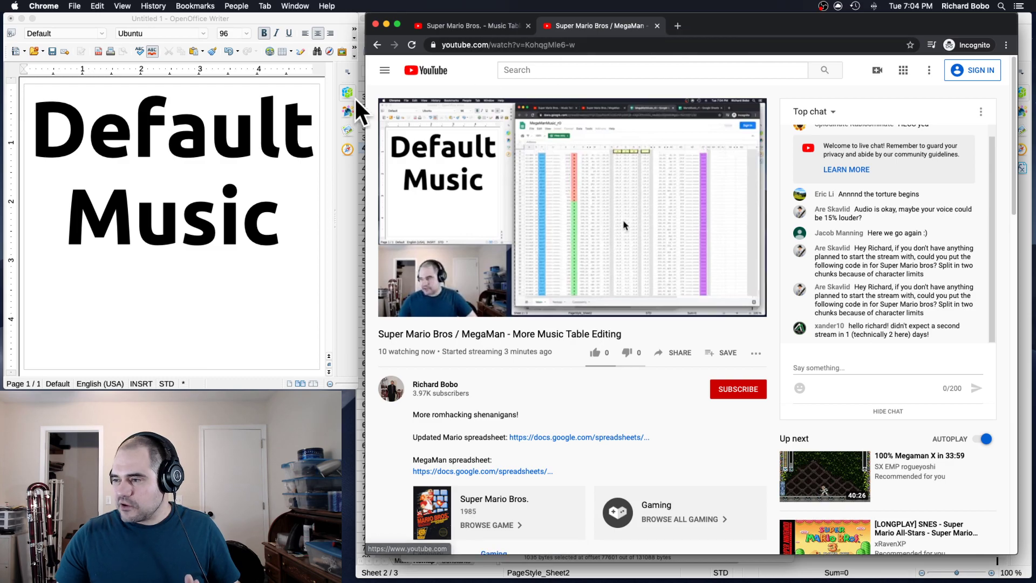
{"action": "left_click", "coordinate": [386, 25]}
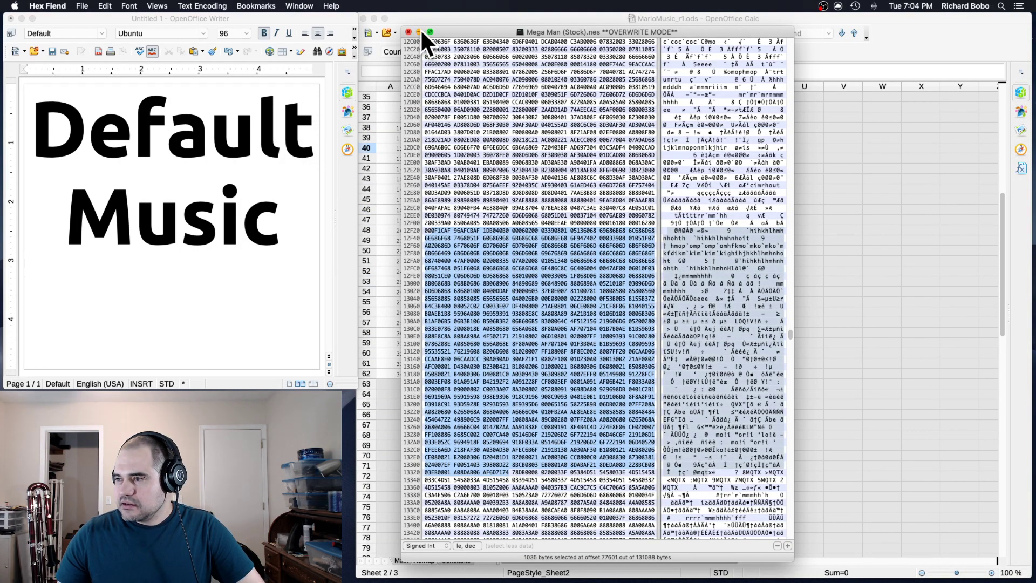
{"action": "key", "text": "super+h"}
- Switch to MarioMusic_r1.ods in OpenOffice Calc, look over the Remap sheet's pitch table, and bring up the Main sheet
{"action": "left_click", "coordinate": [563, 220]}
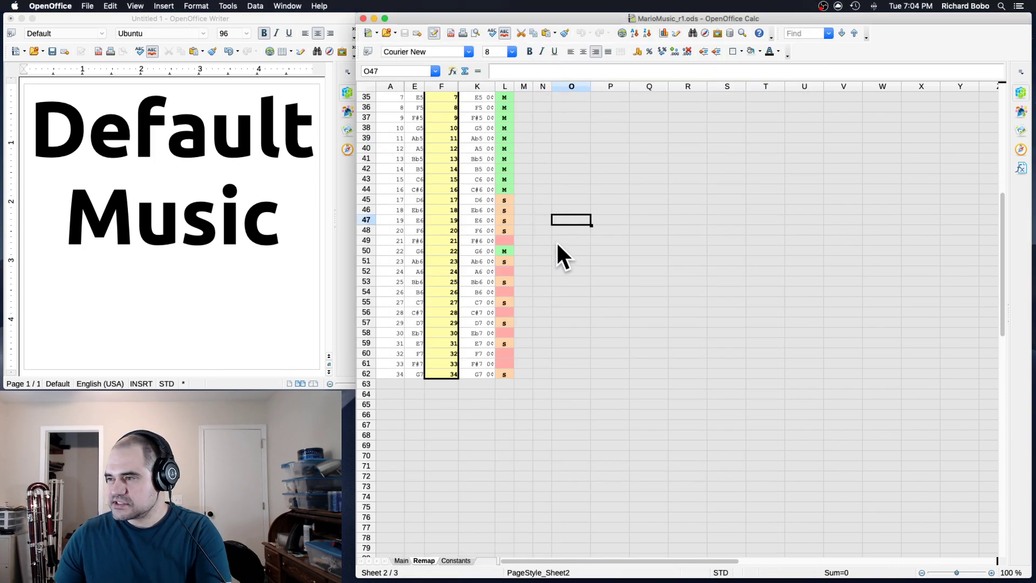
{"action": "scroll", "coordinate": [555, 270], "scroll_direction": "up", "scroll_amount": 9}
{"action": "scroll", "coordinate": [552, 300], "scroll_direction": "up", "scroll_amount": 2}
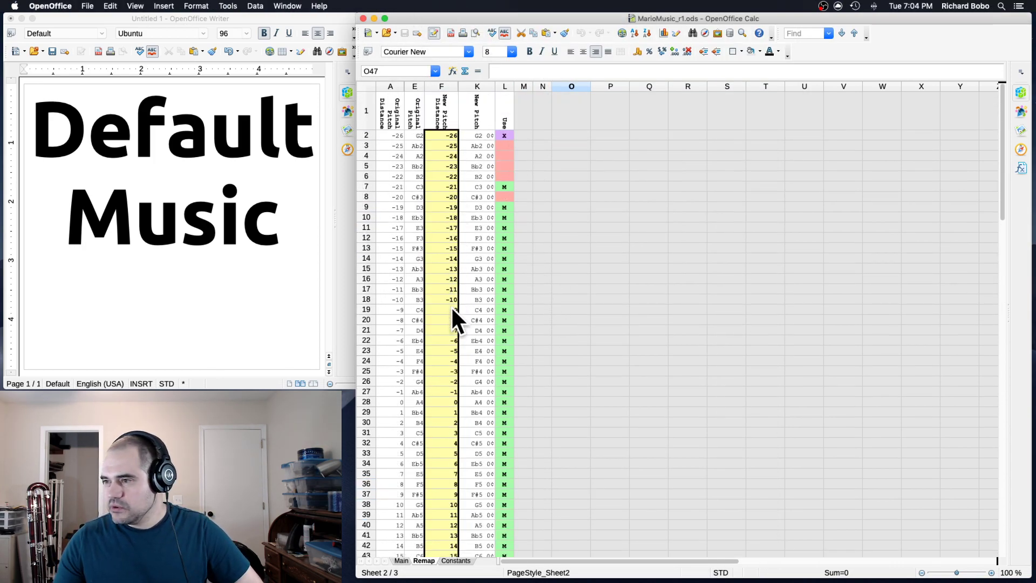
{"action": "left_click", "coordinate": [402, 560]}
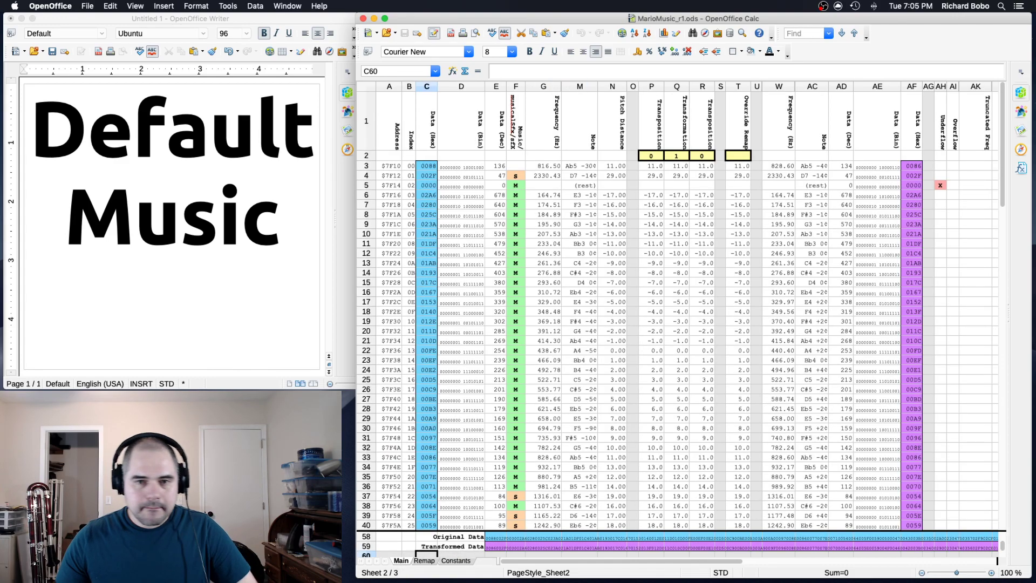
{"action": "key", "text": "super+Tab"}
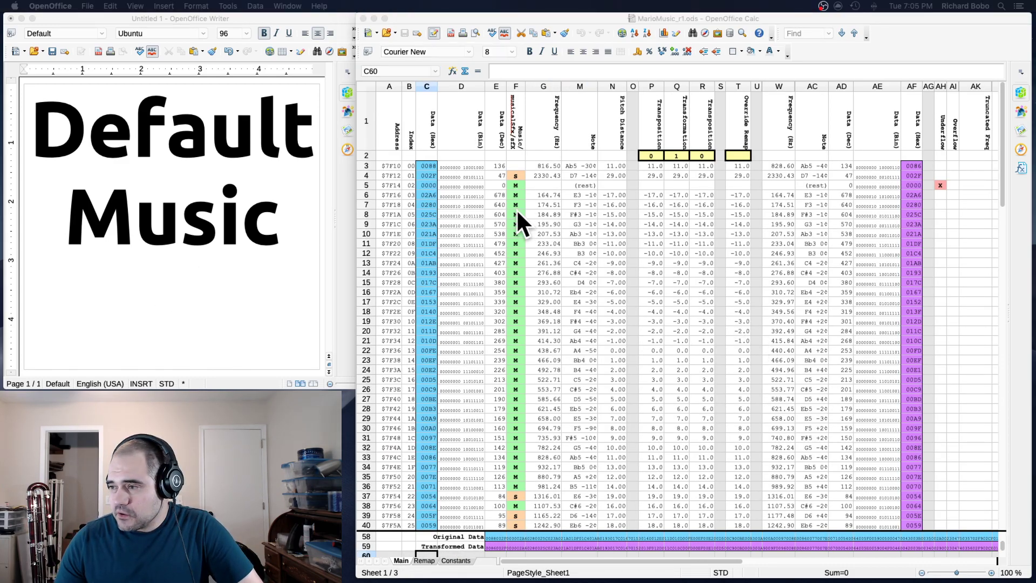
- Examine the Music/musicalSfx/sfX column on the Main sheet, from its header through the last note row
{"action": "mouse_move", "coordinate": [513, 167]}
{"action": "left_mouse_down"}
{"action": "mouse_move", "coordinate": [514, 192]}
{"action": "mouse_move", "coordinate": [517, 161]}
{"action": "left_mouse_up"}
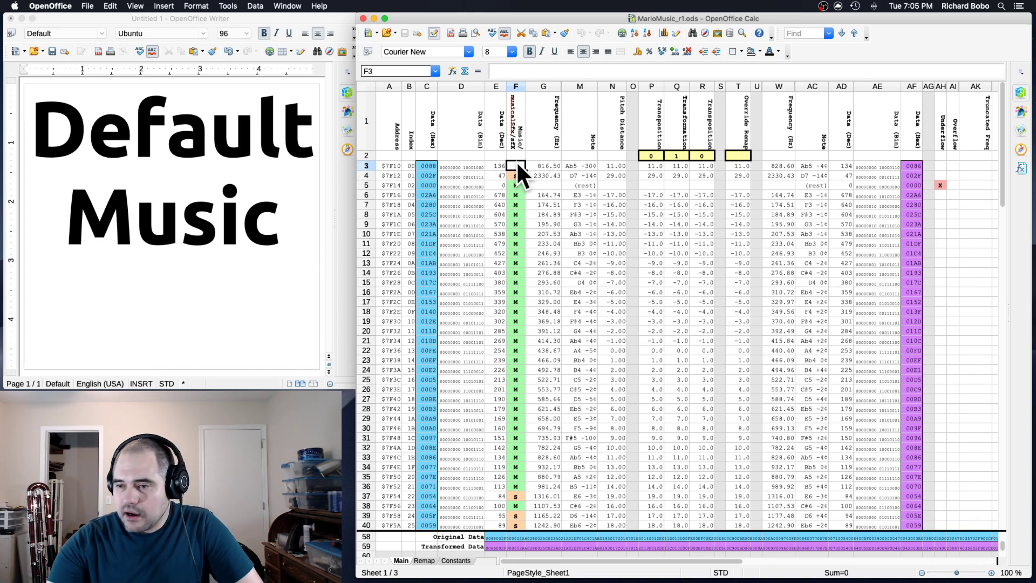
{"action": "key", "text": "Left"}
{"action": "key", "text": "Right"}
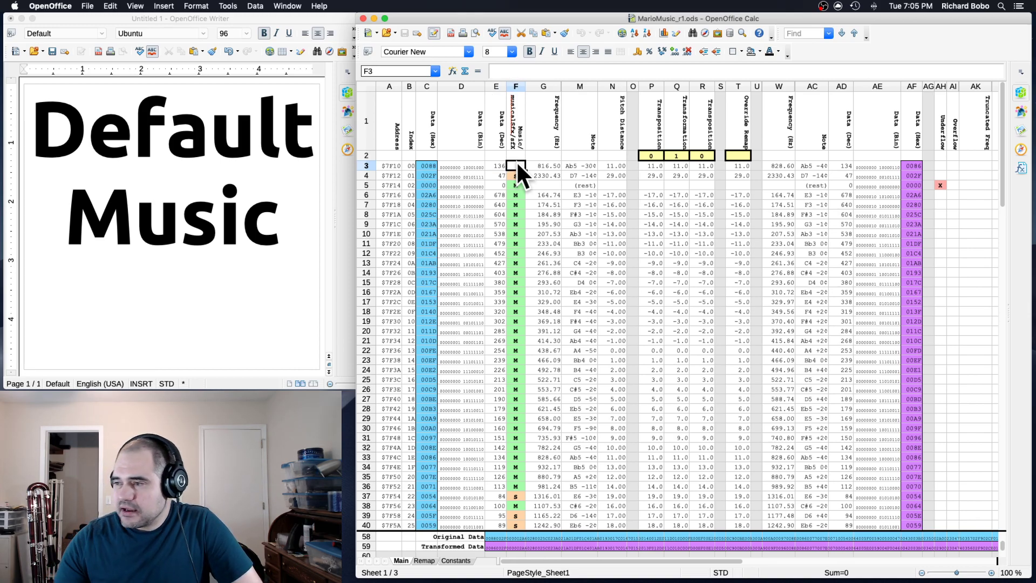
{"action": "left_click", "coordinate": [515, 137]}
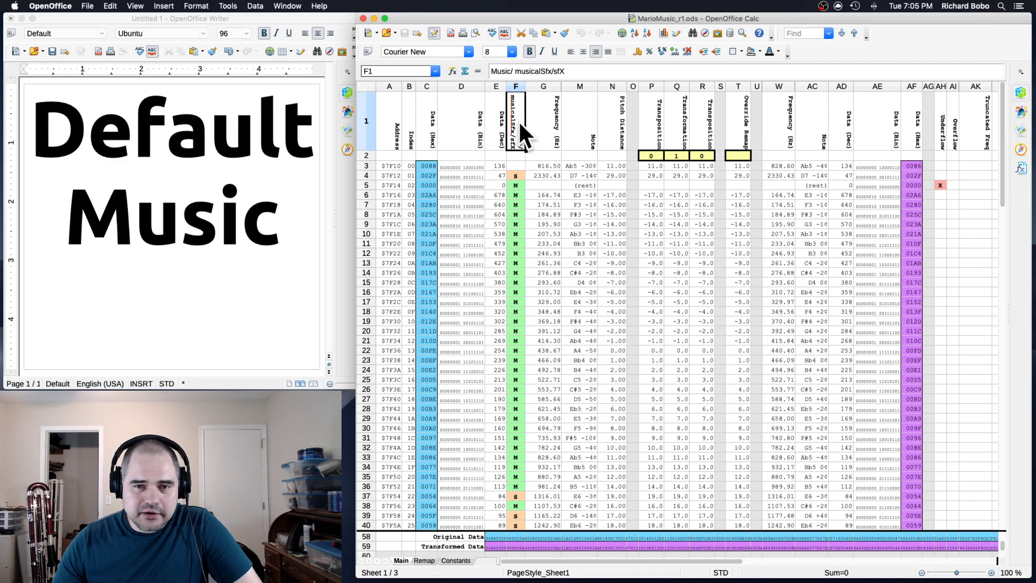
{"action": "left_click", "coordinate": [573, 185]}
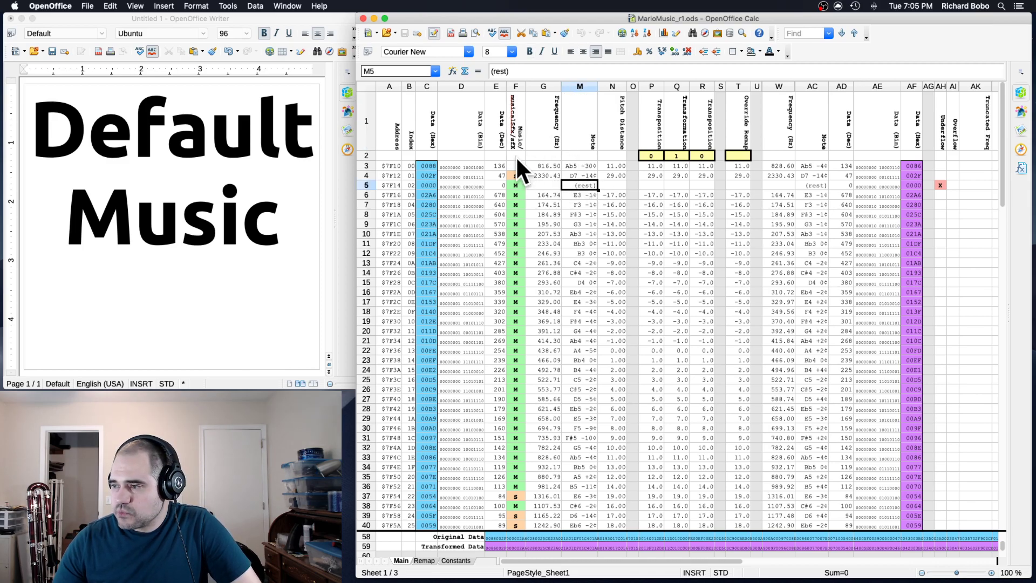
{"action": "left_click_drag", "start_coordinate": [516, 156], "coordinate": [514, 219]}
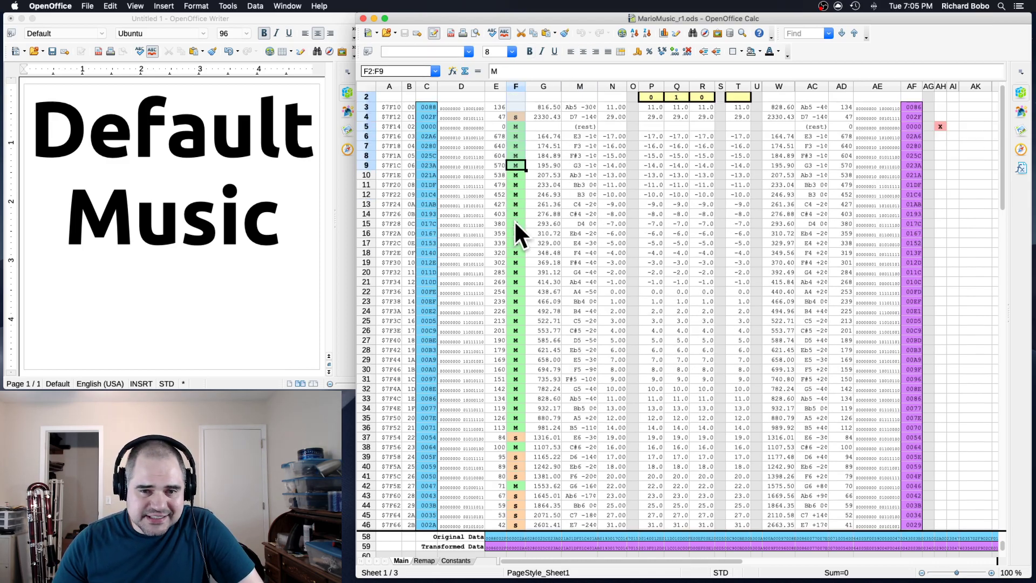
{"action": "scroll", "coordinate": [513, 219], "scroll_direction": "down", "scroll_amount": 5}
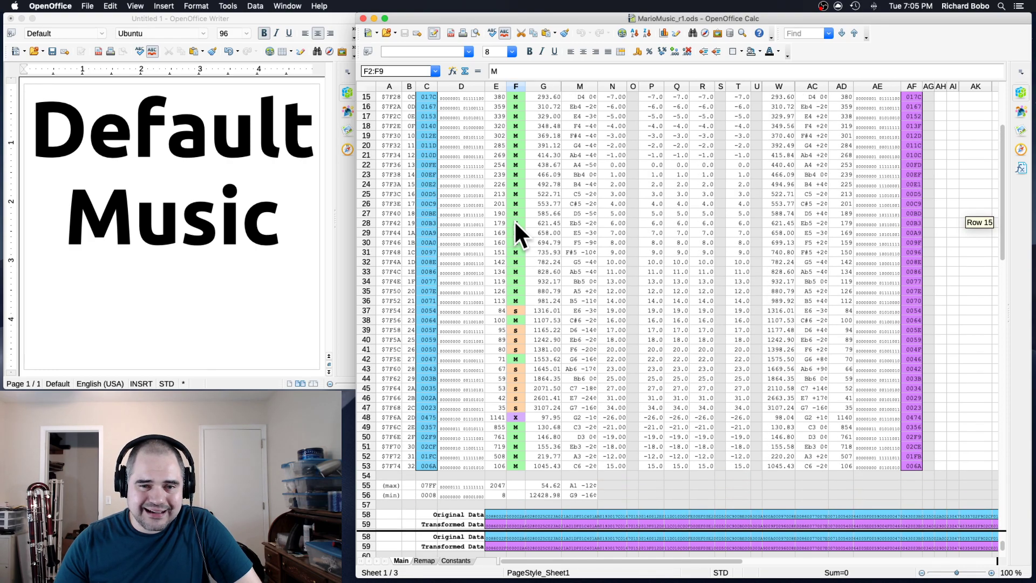
{"action": "scroll", "coordinate": [514, 219], "scroll_direction": "up", "scroll_amount": 5}
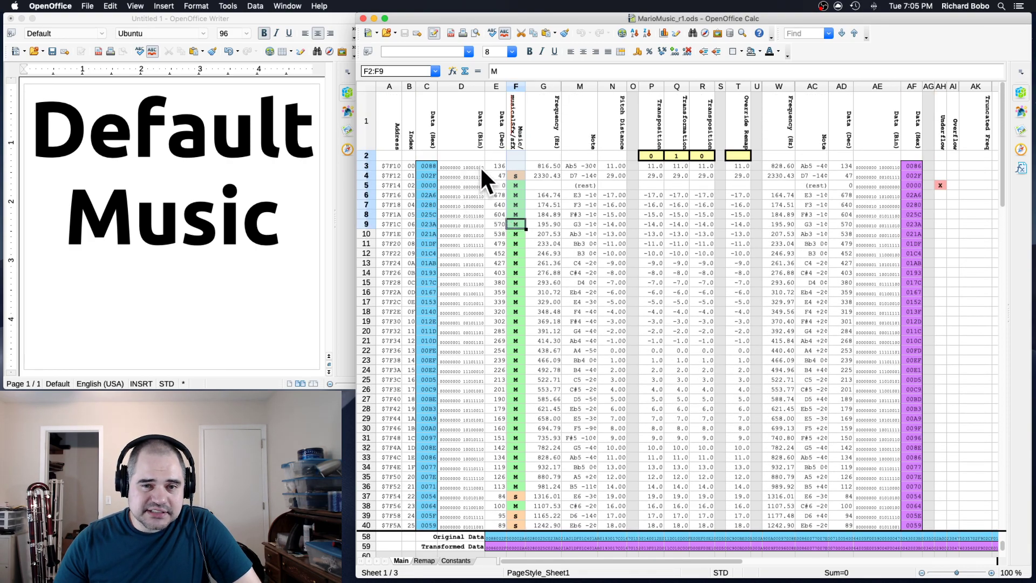
- Go through the usage codes in column F cell by cell, from F5 down to F16 and back up to F4
{"action": "left_click", "coordinate": [513, 184]}
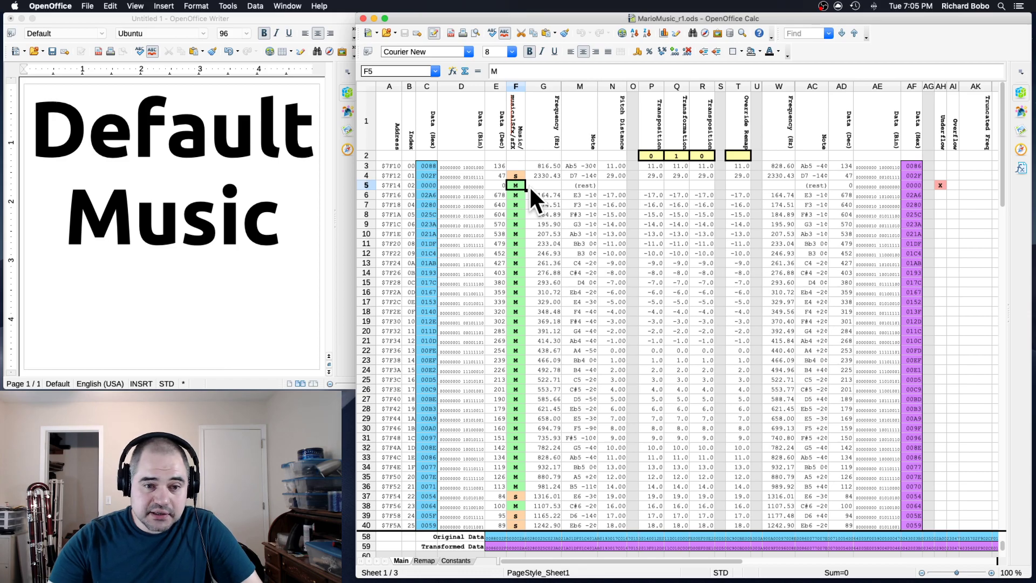
{"action": "key", "text": "Down"}
{"action": "key", "text": "Up"}
{"action": "key", "text": "Down"}
{"action": "key", "text": "Down"}
{"action": "key", "text": "Down"}
{"action": "key", "text": "Down"}
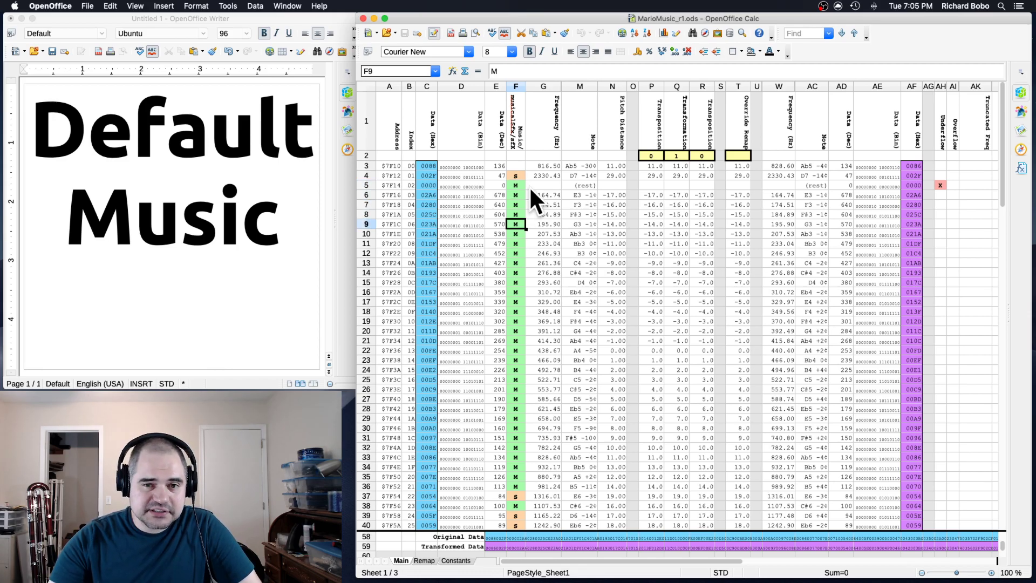
{"action": "key", "text": "Down"}
{"action": "key", "text": "Down"}
{"action": "key", "text": "Down"}
{"action": "key", "text": "Down"}
{"action": "key", "text": "Down"}
{"action": "key", "text": "Down"}
{"action": "key", "text": "Down"}
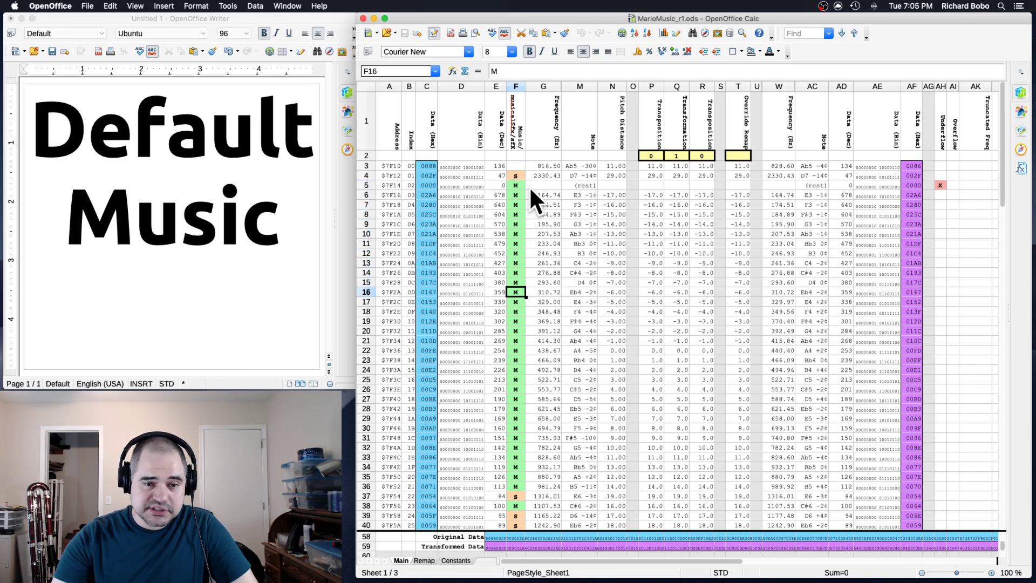
{"action": "key", "text": "Up"}
{"action": "key", "text": "Up"}
{"action": "key", "text": "Up"}
{"action": "key", "text": "Up"}
{"action": "key", "text": "Up"}
{"action": "key", "text": "Up"}
{"action": "key", "text": "Up"}
{"action": "key", "text": "Up"}
{"action": "key", "text": "Up"}
{"action": "key", "text": "Up"}
{"action": "key", "text": "Up"}
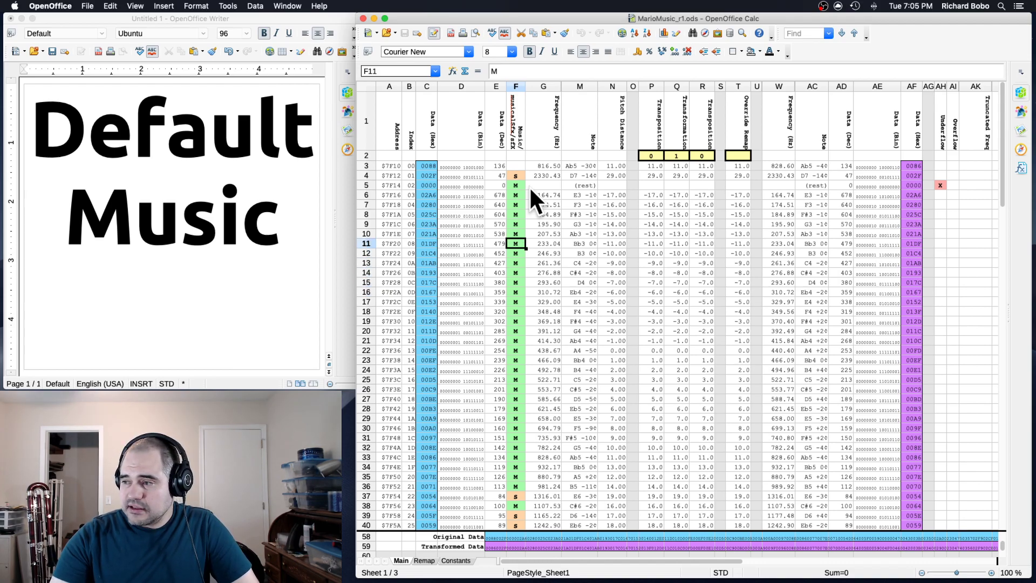
{"action": "key", "text": "Up"}
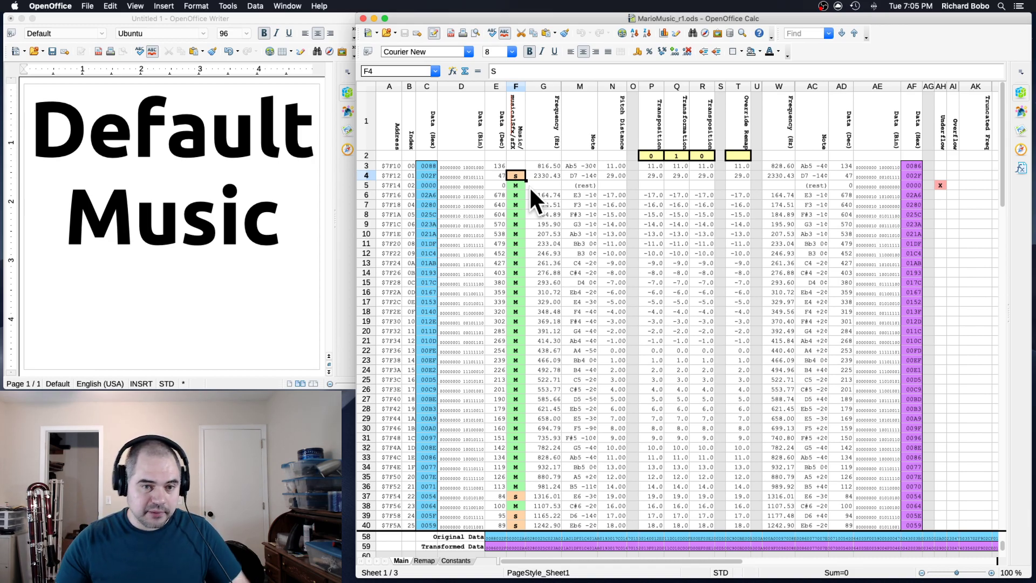
- Examine the usage code in F48 on the Main sheet against the codes in the surrounding note rows
{"action": "key", "text": "Return"}
{"action": "scroll", "coordinate": [523, 230], "scroll_direction": "down", "scroll_amount": 4}
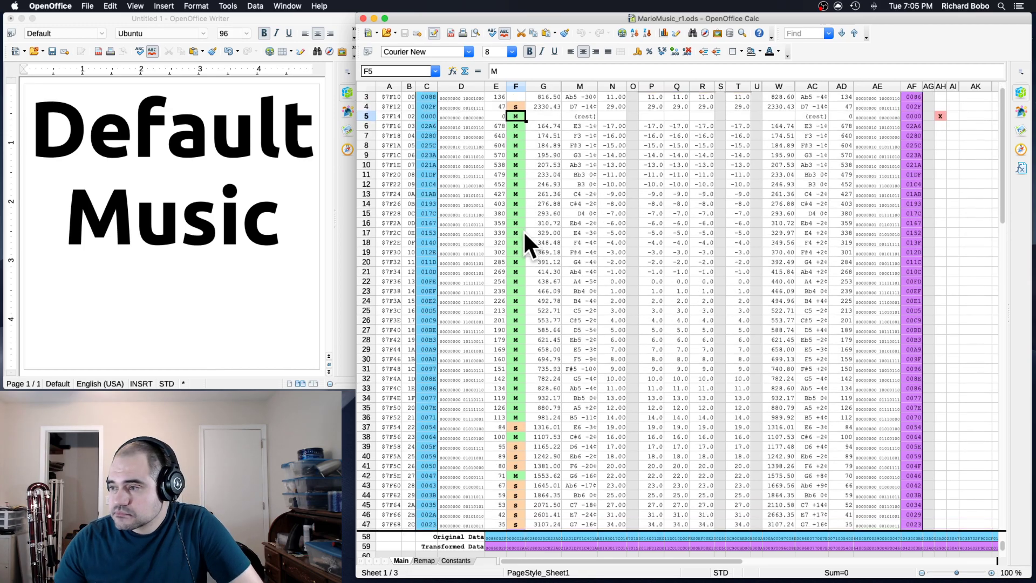
{"action": "left_click", "coordinate": [517, 417]}
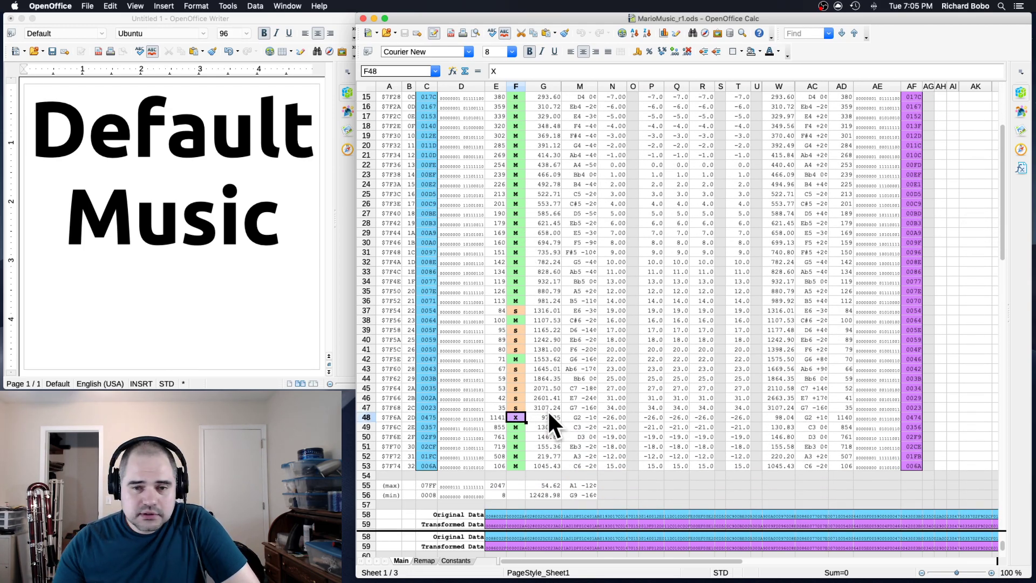
{"action": "key", "text": "Up"}
{"action": "key", "text": "Down"}
{"action": "key", "text": "Left"}
{"action": "key", "text": "Right"}
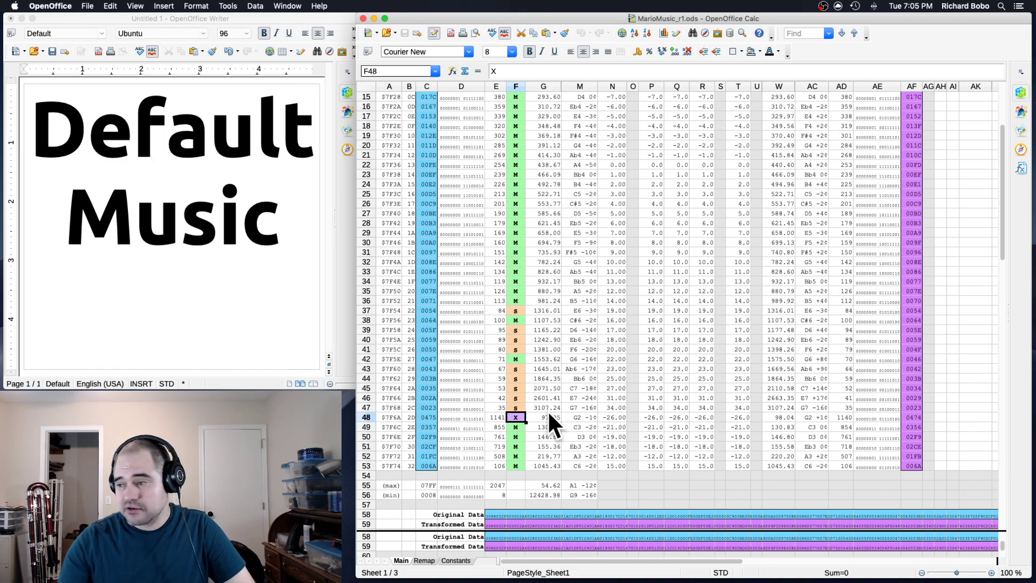
{"action": "scroll", "coordinate": [540, 410], "scroll_direction": "up", "scroll_amount": 5}
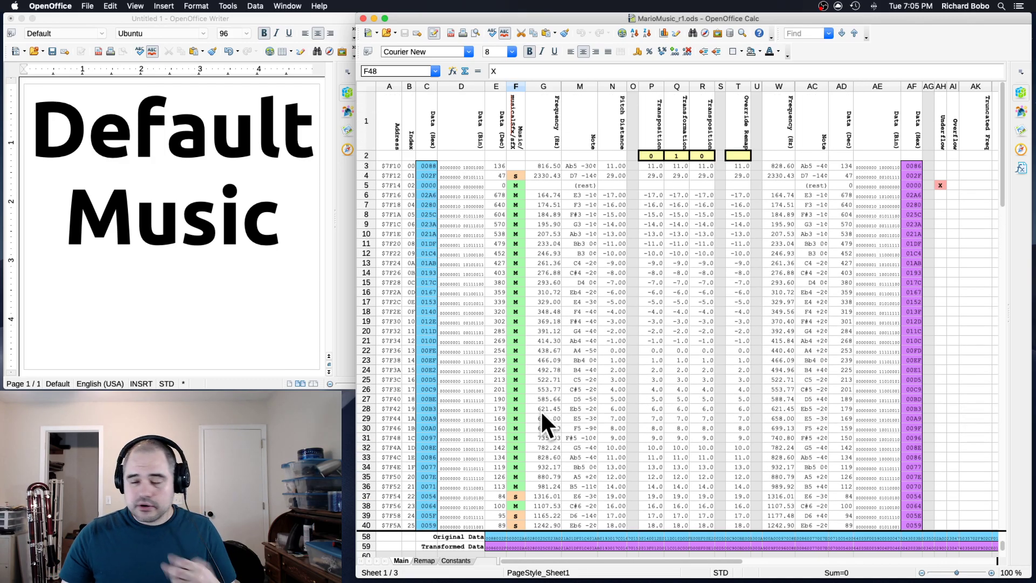
{"action": "scroll", "coordinate": [539, 409], "scroll_direction": "down", "scroll_amount": 3}
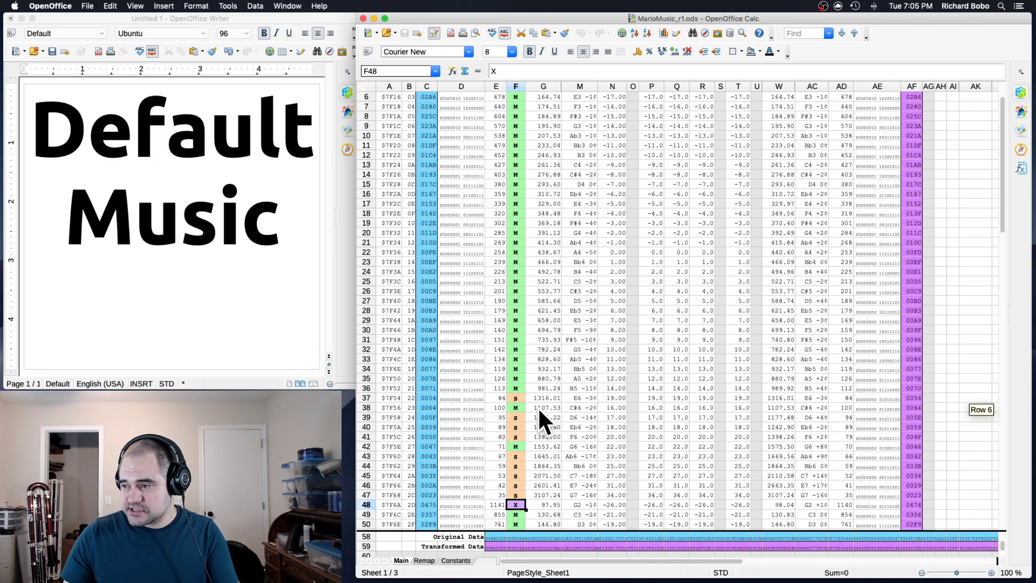
- Go through the usage codes in column F from F37 down to F49, finishing on F48
{"action": "left_click", "coordinate": [517, 377]}
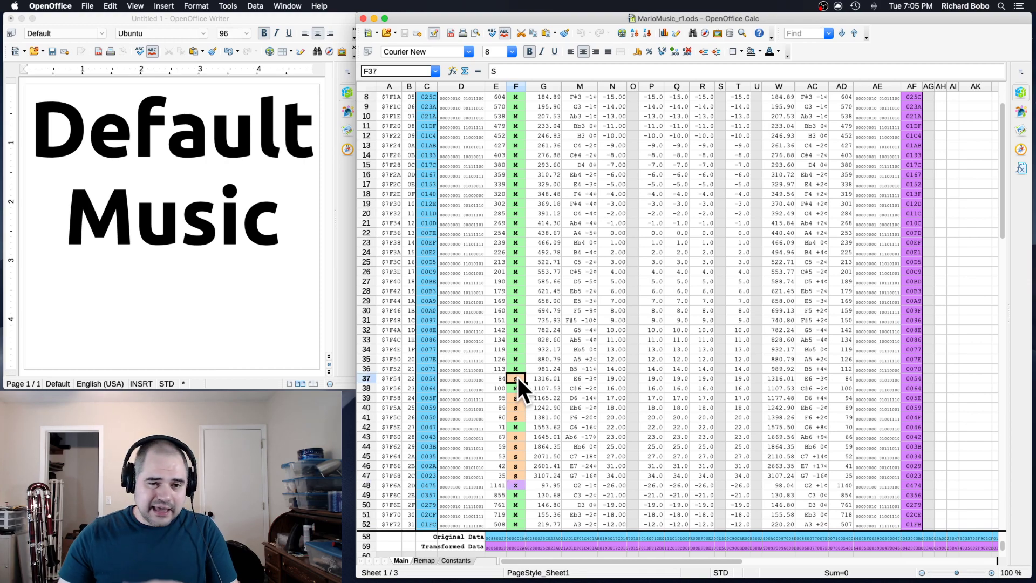
{"action": "key", "text": "Down"}
{"action": "key", "text": "Down"}
{"action": "key", "text": "Down"}
{"action": "key", "text": "Up"}
{"action": "key", "text": "Up"}
{"action": "key", "text": "Up"}
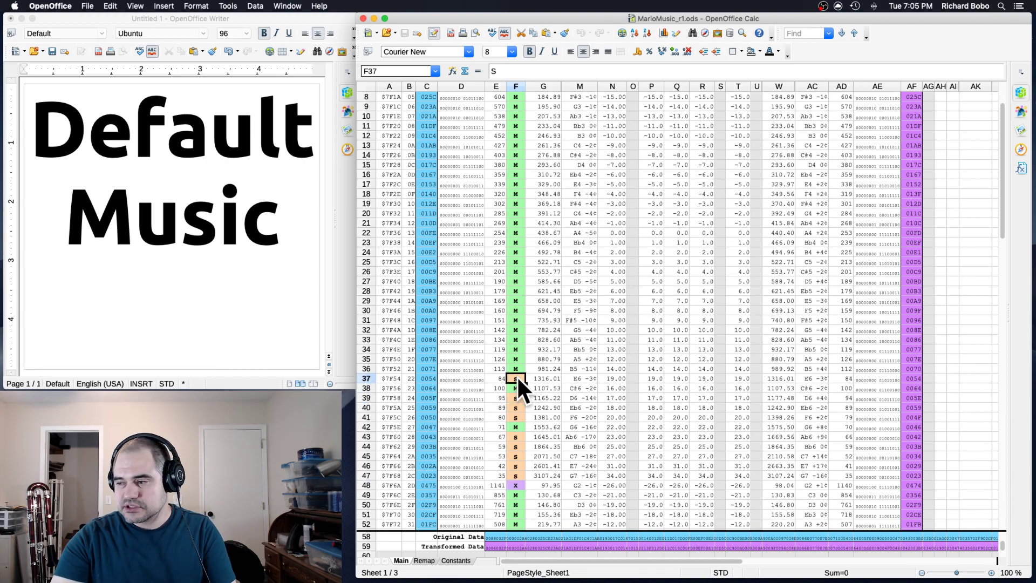
{"action": "key", "text": "Down"}
{"action": "key", "text": "Down"}
{"action": "key", "text": "Down"}
{"action": "key", "text": "Down"}
{"action": "key", "text": "Down"}
{"action": "key", "text": "Down"}
{"action": "key", "text": "Down"}
{"action": "key", "text": "Down"}
{"action": "key", "text": "Down"}
{"action": "key", "text": "Down"}
{"action": "key", "text": "Down"}
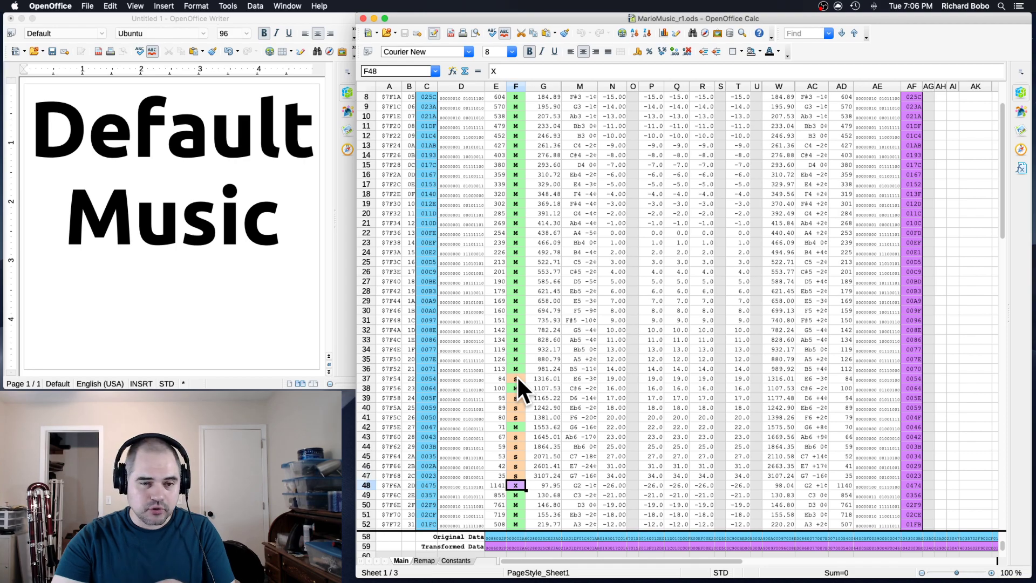
{"action": "key", "text": "Down"}
{"action": "key", "text": "Up"}
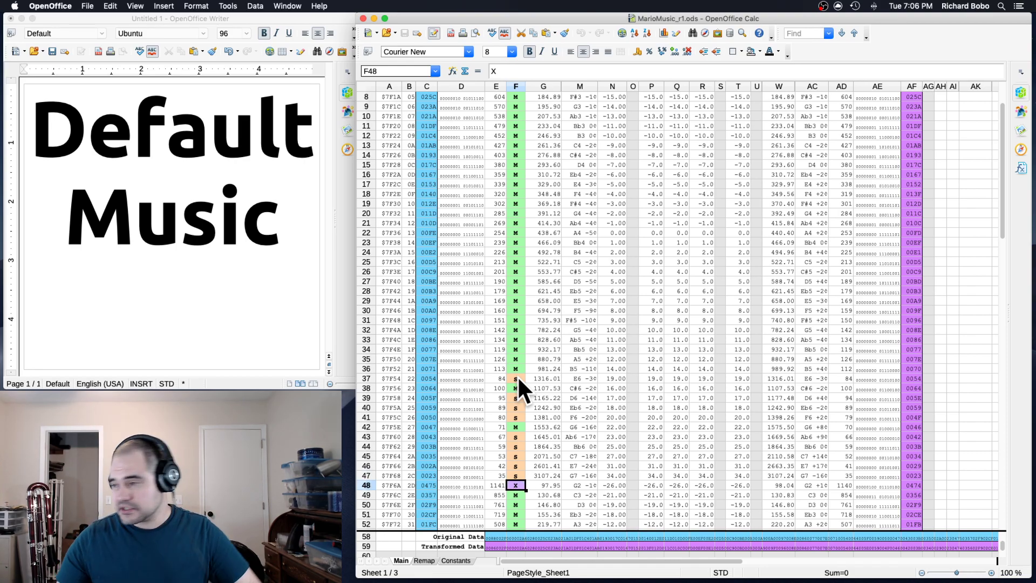
- Examine the Truncated Note header and the Underflow and Overflow columns, including the formulas in AH5 and AI5
{"action": "scroll", "coordinate": [706, 364], "scroll_direction": "up", "scroll_amount": 3}
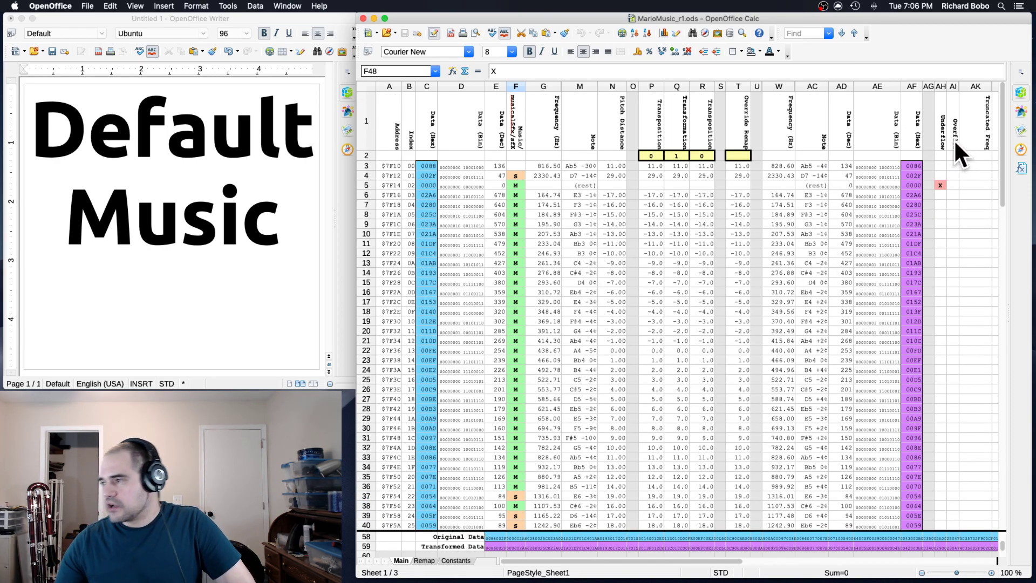
{"action": "left_click", "coordinate": [996, 142]}
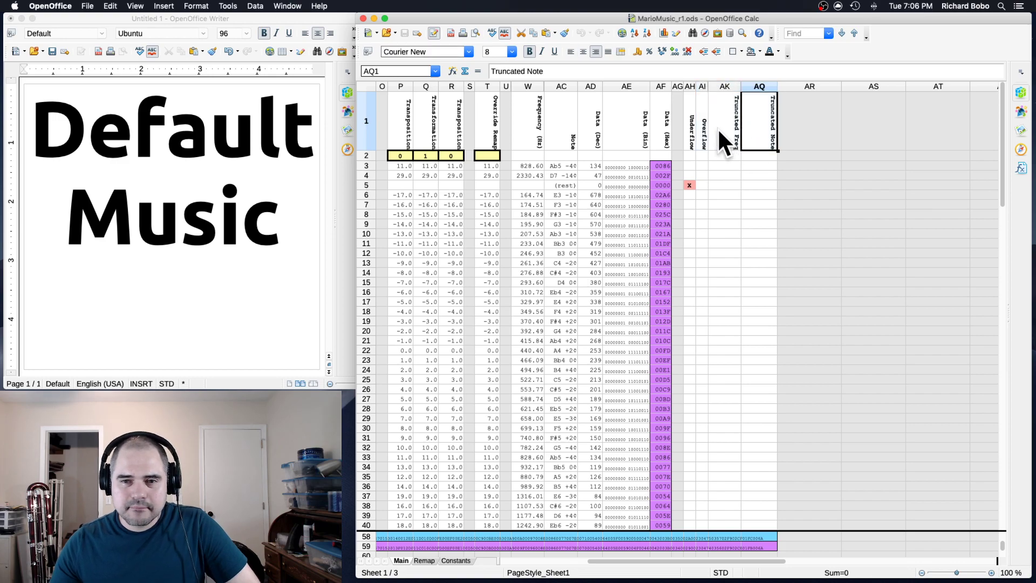
{"action": "left_click", "coordinate": [692, 129]}
{"action": "left_click", "coordinate": [688, 181]}
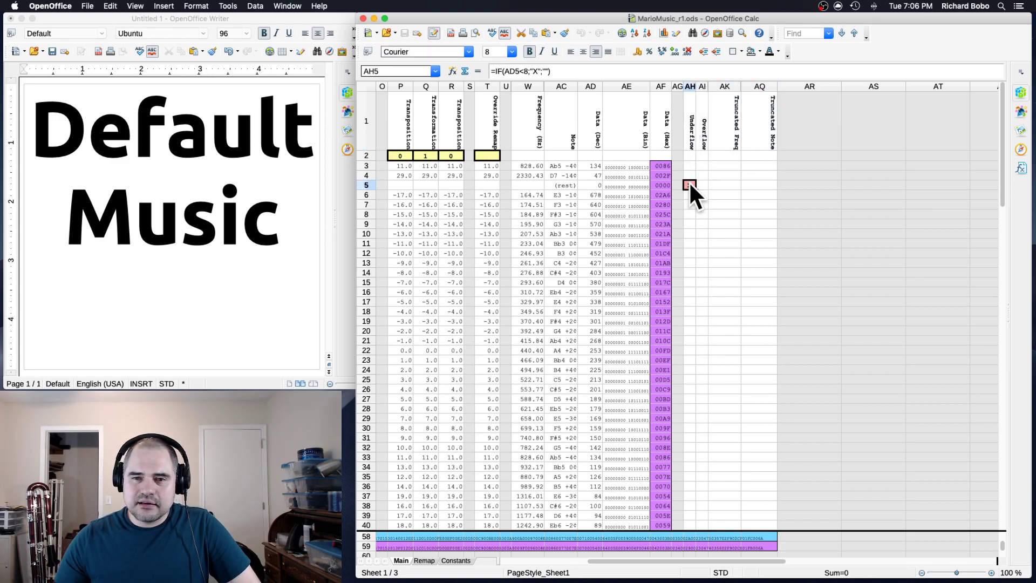
{"action": "left_click", "coordinate": [697, 134]}
{"action": "left_click", "coordinate": [697, 180]}
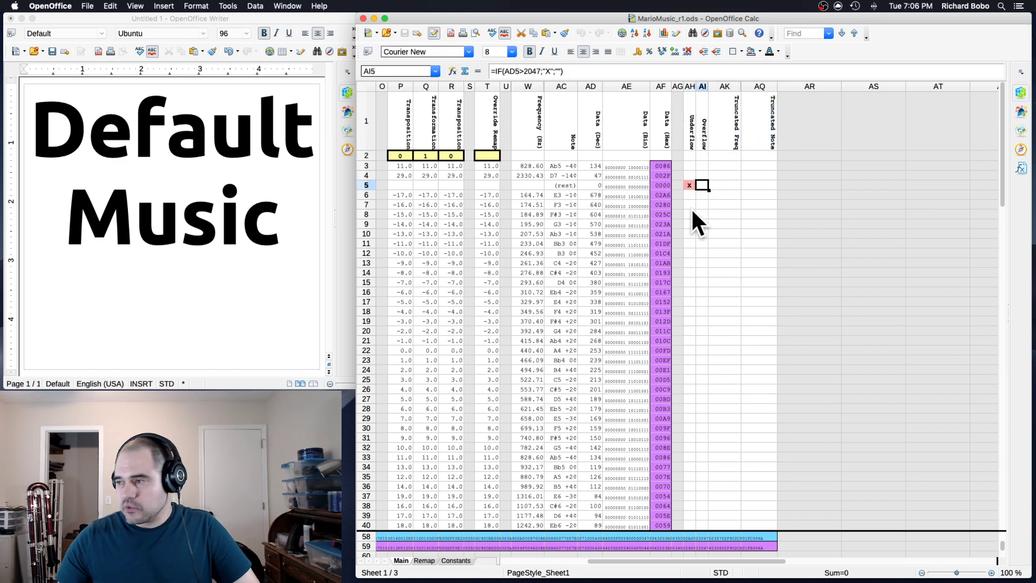
- Set the first Transposition amount in P2 to -60
{"action": "key", "text": "Left"}
{"action": "key", "text": "Left"}
{"action": "key", "text": "Left"}
{"action": "key", "text": "Left"}
{"action": "key", "text": "Left"}
{"action": "key", "text": "Left"}
{"action": "key", "text": "Left"}
{"action": "key", "text": "Left"}
{"action": "key", "text": "Left"}
{"action": "key", "text": "Left"}
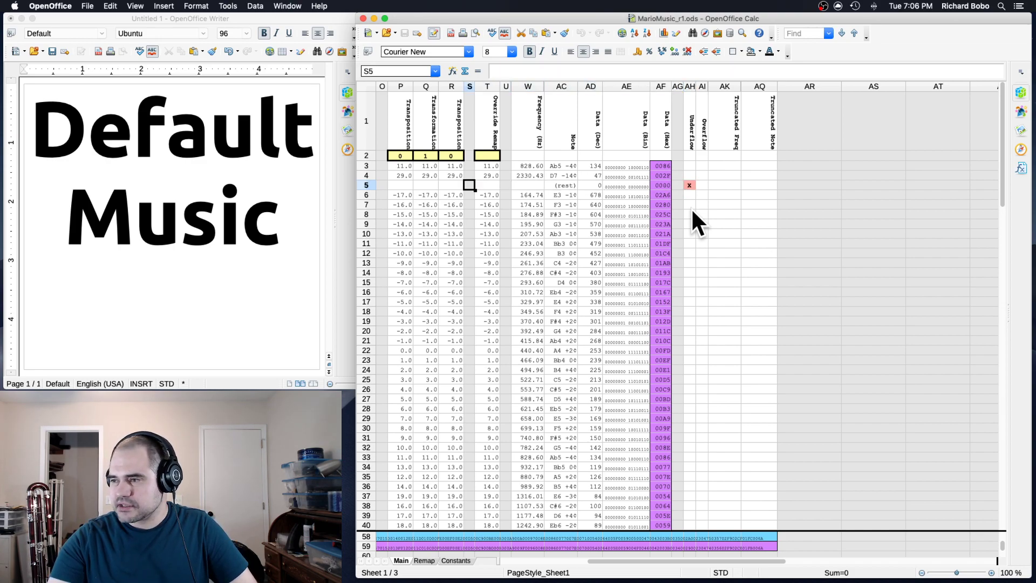
{"action": "key", "text": "Left"}
{"action": "key", "text": "Left"}
{"action": "key", "text": "Left"}
{"action": "key", "text": "Up"}
{"action": "key", "text": "Up"}
{"action": "key", "text": "Up"}
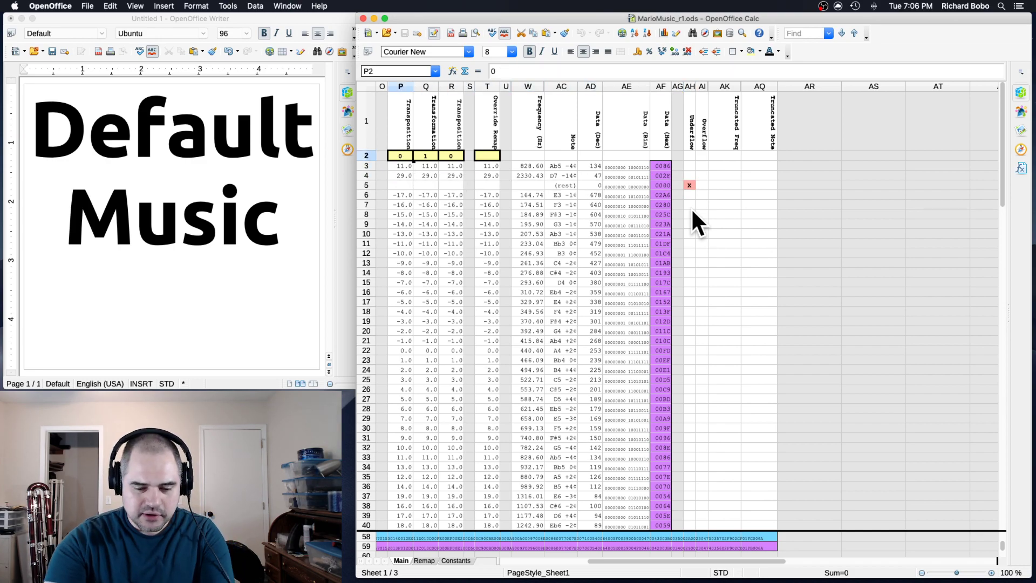
{"action": "type", "text": "-60"}
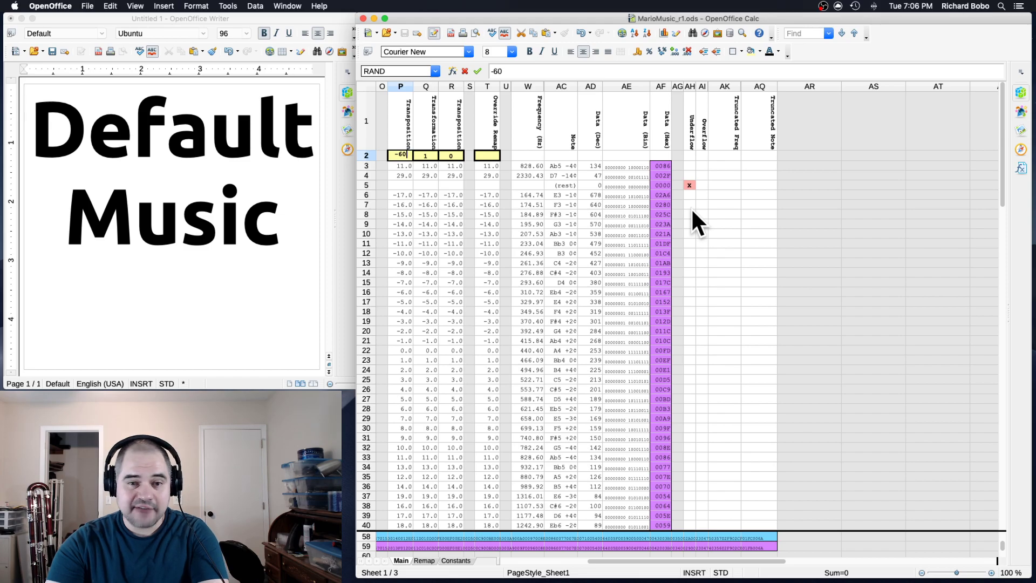
{"action": "key", "text": "Return"}
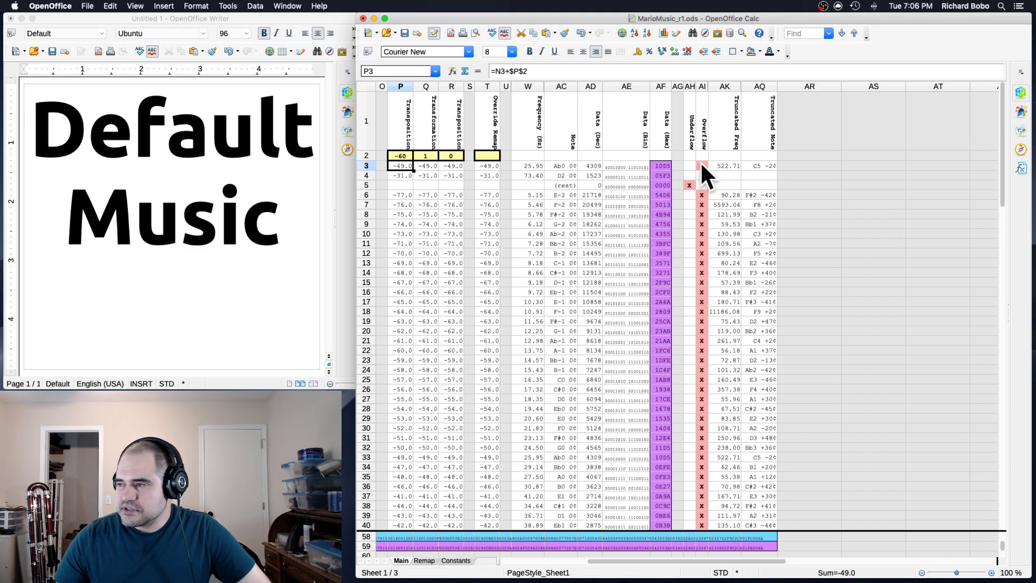
- Examine the Overflow flags in column AI across all the note rows
{"action": "left_click", "coordinate": [700, 161]}
{"action": "left_click", "coordinate": [700, 195]}
{"action": "scroll", "coordinate": [699, 225], "scroll_direction": "down", "scroll_amount": 3}
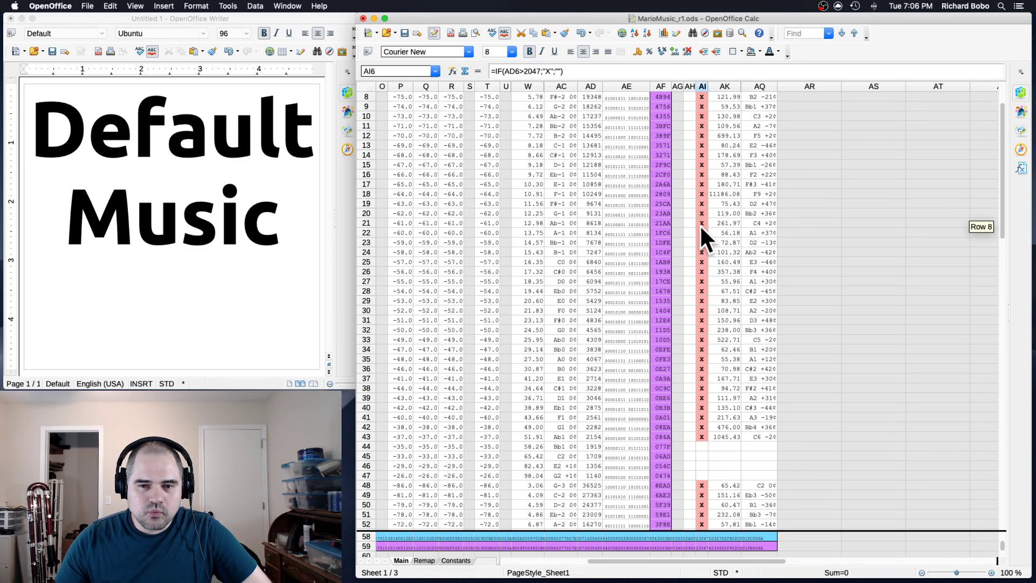
{"action": "scroll", "coordinate": [699, 224], "scroll_direction": "down", "scroll_amount": 3}
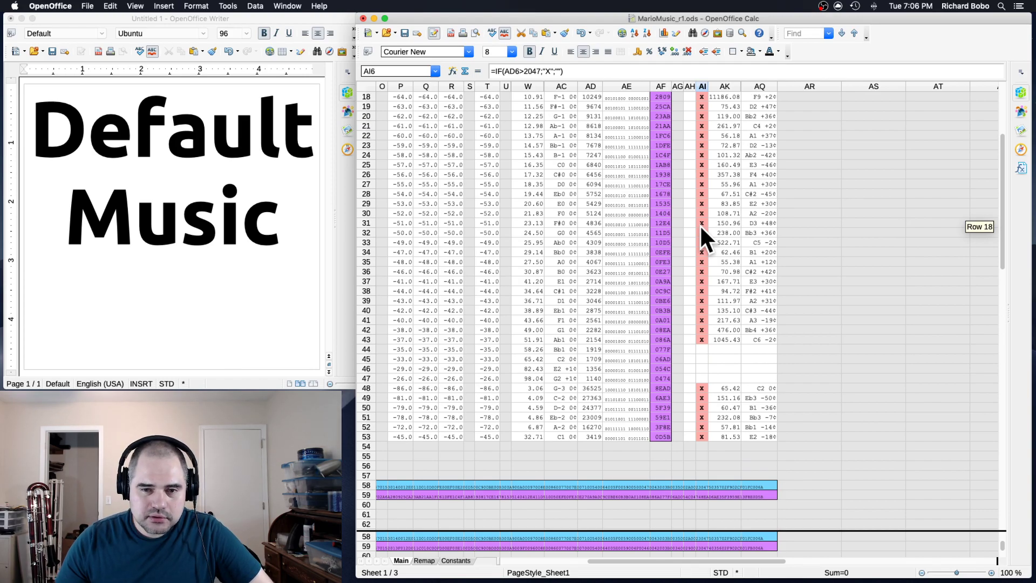
{"action": "scroll", "coordinate": [699, 224], "scroll_direction": "up", "scroll_amount": 6}
- Examine the Truncated Freq values and formulas in column AK, plus the Underflow flag in AH5
{"action": "left_click", "coordinate": [728, 196]}
{"action": "left_click", "coordinate": [726, 205]}
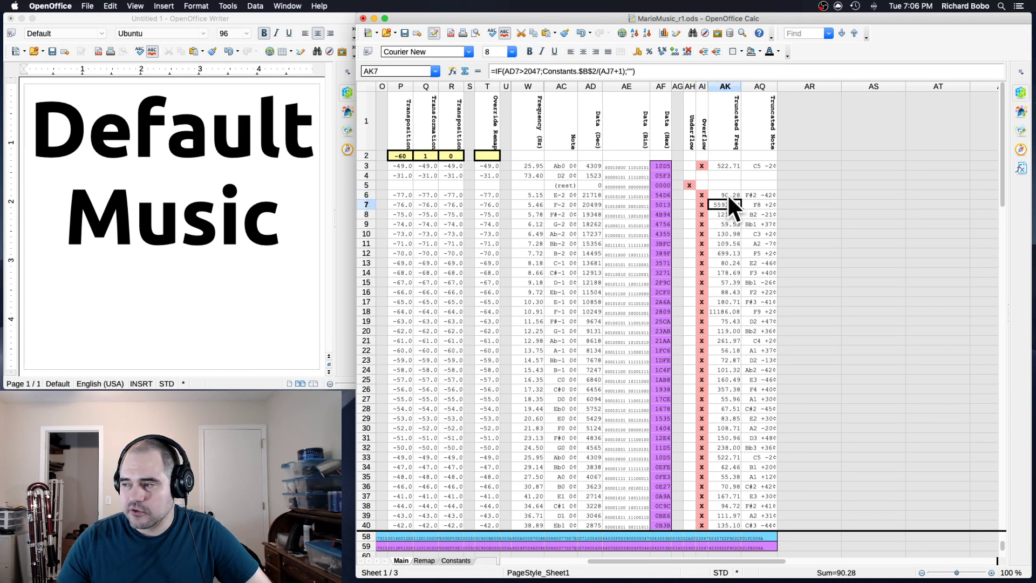
{"action": "left_click", "coordinate": [730, 191]}
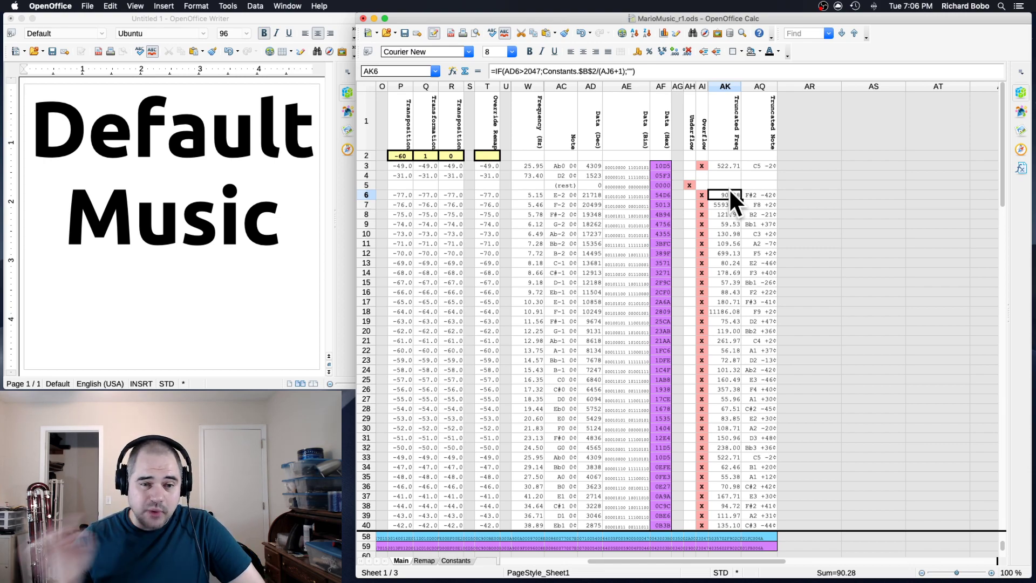
{"action": "left_click", "coordinate": [725, 163]}
{"action": "left_click", "coordinate": [732, 201]}
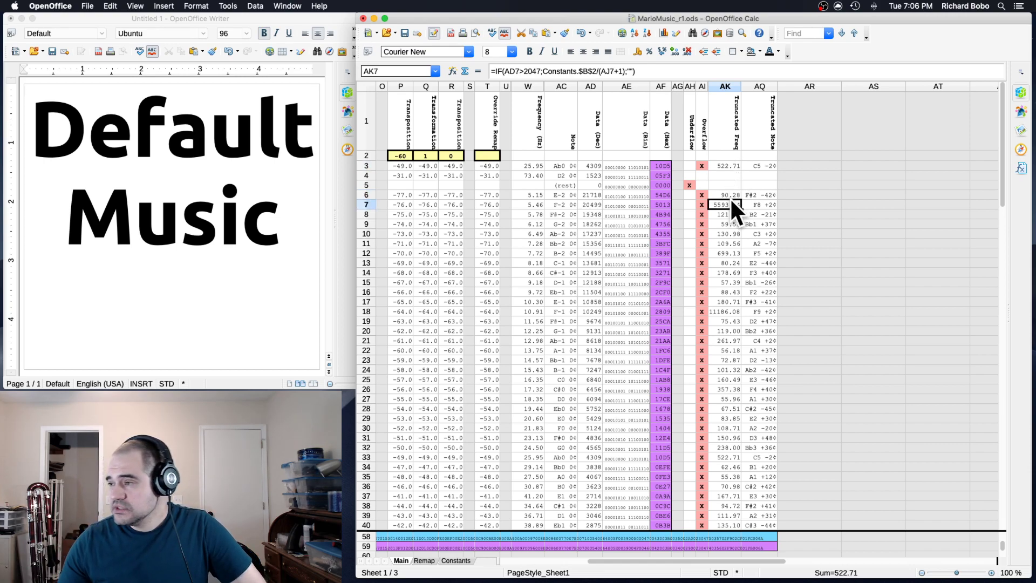
{"action": "left_click", "coordinate": [731, 193]}
{"action": "left_click", "coordinate": [731, 223]}
{"action": "scroll", "coordinate": [743, 348], "scroll_direction": "down", "scroll_amount": 2}
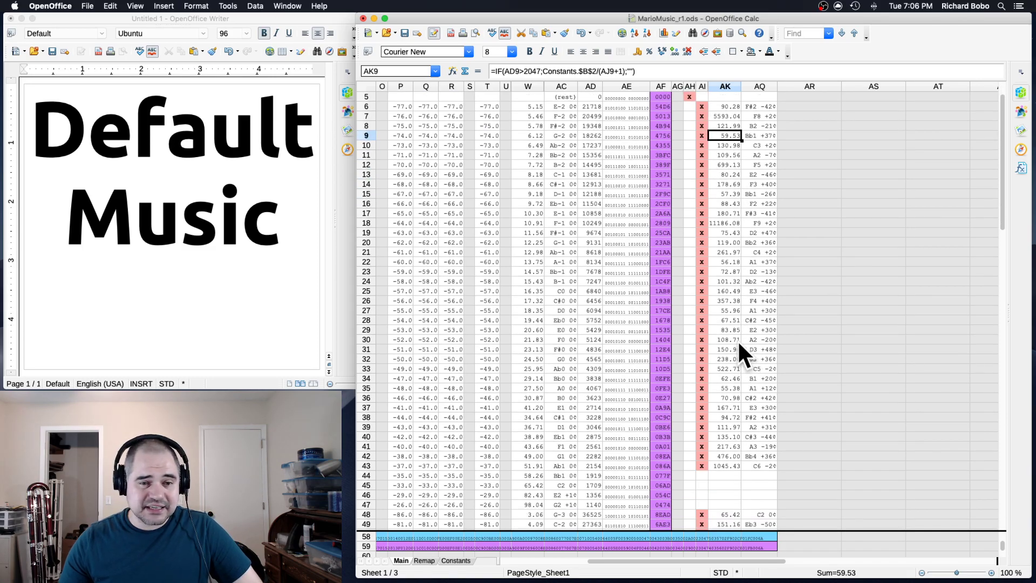
{"action": "scroll", "coordinate": [737, 339], "scroll_direction": "down", "scroll_amount": 5}
{"action": "scroll", "coordinate": [737, 339], "scroll_direction": "up", "scroll_amount": 6}
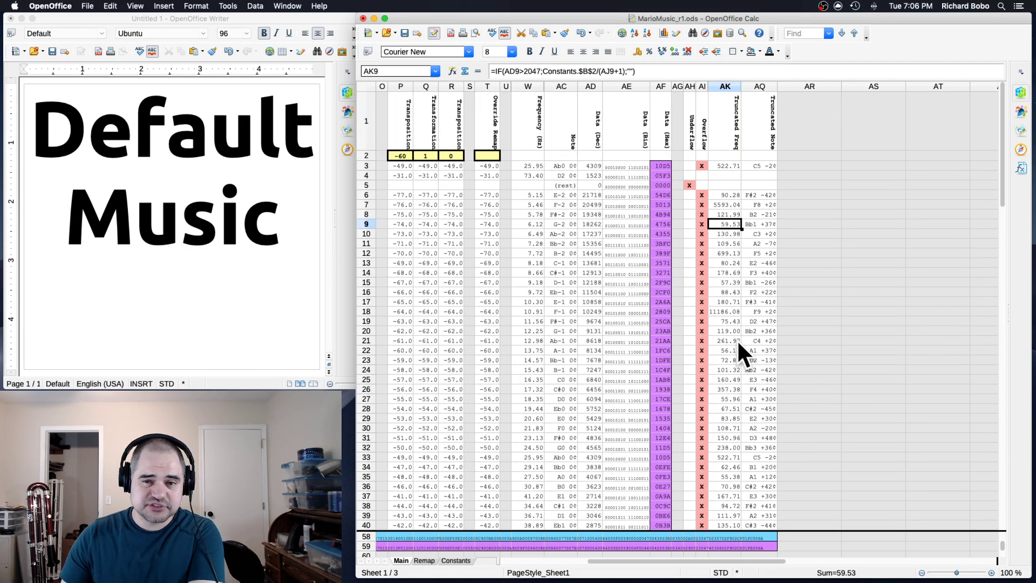
{"action": "left_click", "coordinate": [723, 214]}
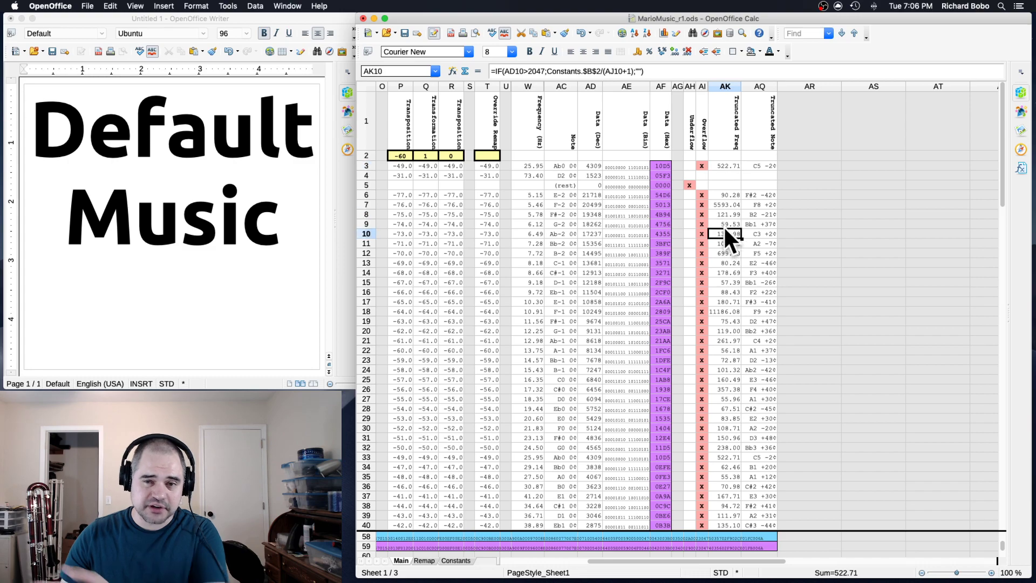
{"action": "left_click", "coordinate": [688, 183]}
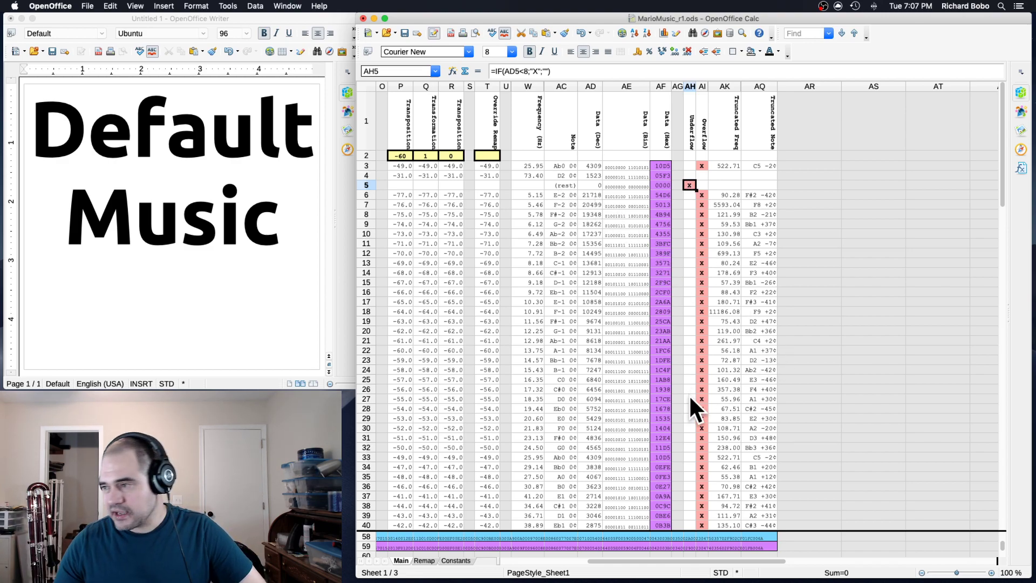
- Clear the first Transposition amount in P2
{"action": "left_click_drag", "start_coordinate": [594, 255], "coordinate": [34, 220]}
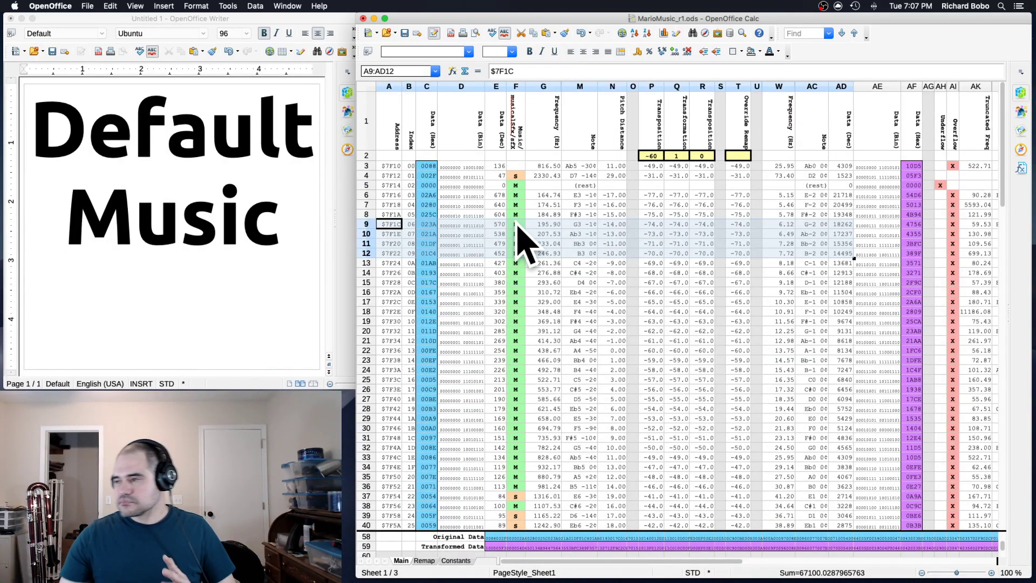
{"action": "left_click", "coordinate": [612, 224]}
{"action": "left_click", "coordinate": [651, 155]}
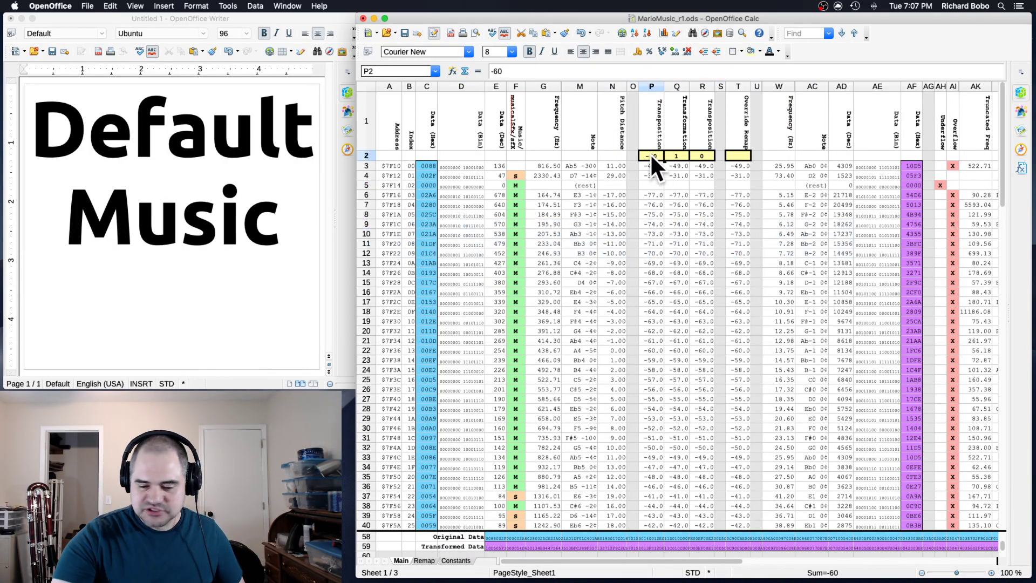
{"action": "key", "text": "BackSpace"}
- Turn on the Override Remap option by entering Y in T2
{"action": "key", "text": "Tab"}
{"action": "key", "text": "Tab"}
{"action": "key", "text": "Tab"}
{"action": "key", "text": "Tab"}
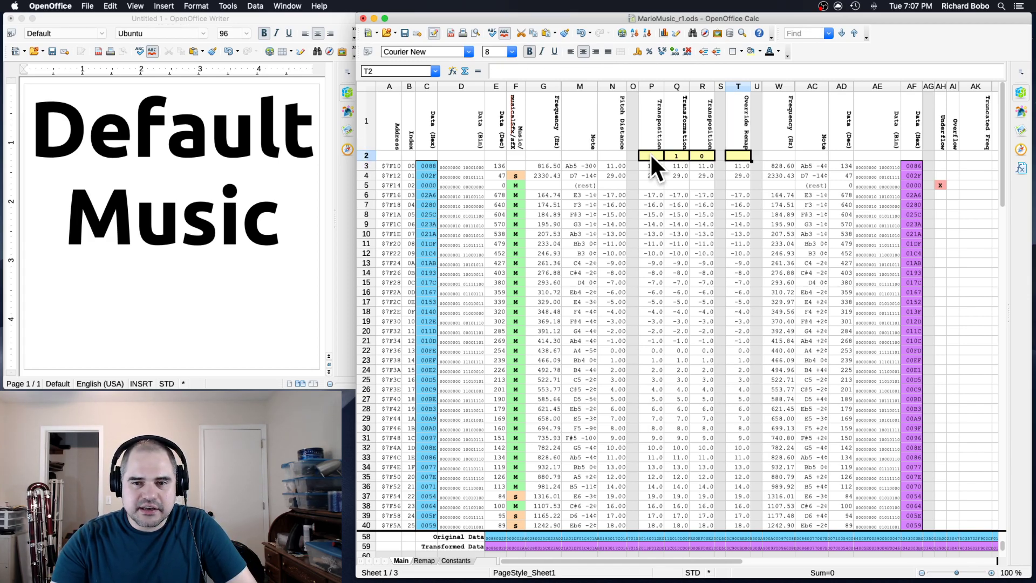
{"action": "key", "text": "Up"}
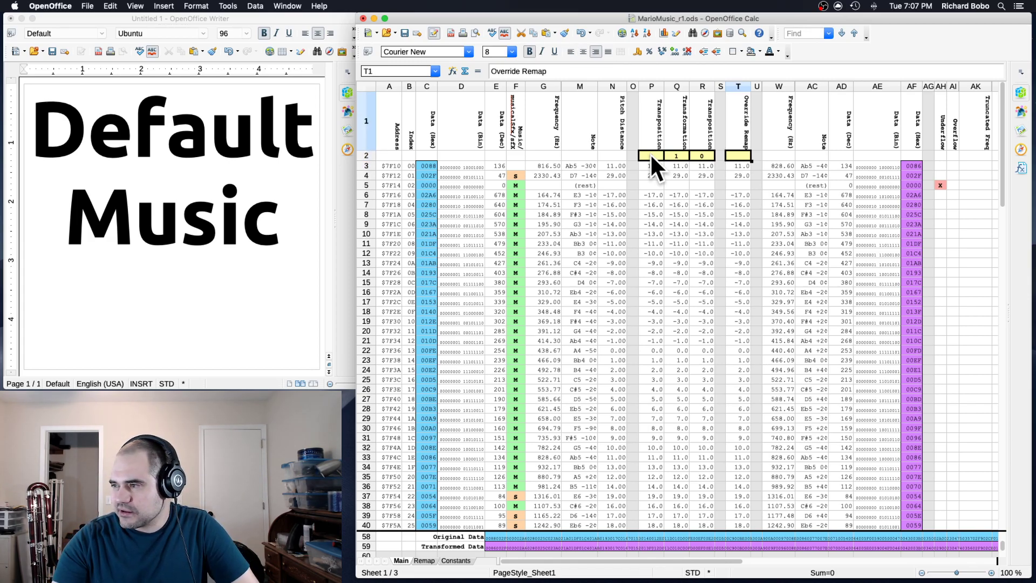
{"action": "key", "text": "Down"}
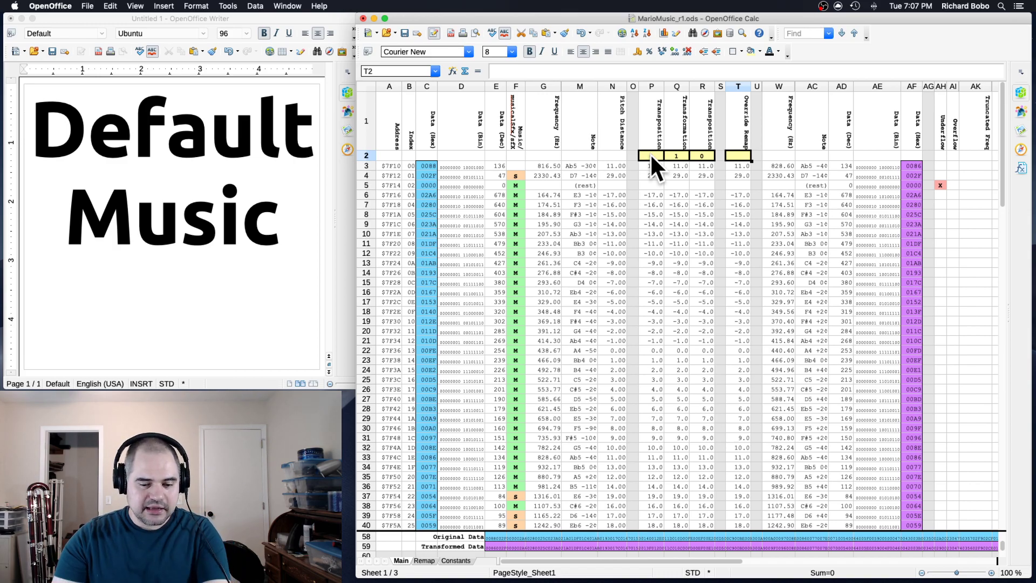
{"action": "type", "text": "Y"}
{"action": "key", "text": "Return"}
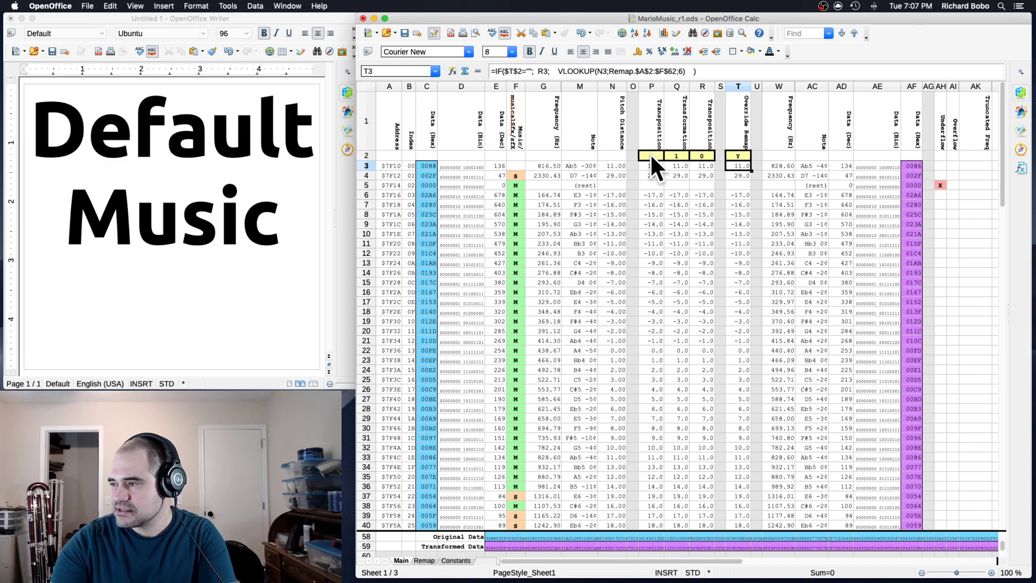
- Bring up the Remap sheet and examine its New Pitch Distance column from F2 through the last pitch row
{"action": "left_click", "coordinate": [426, 562]}
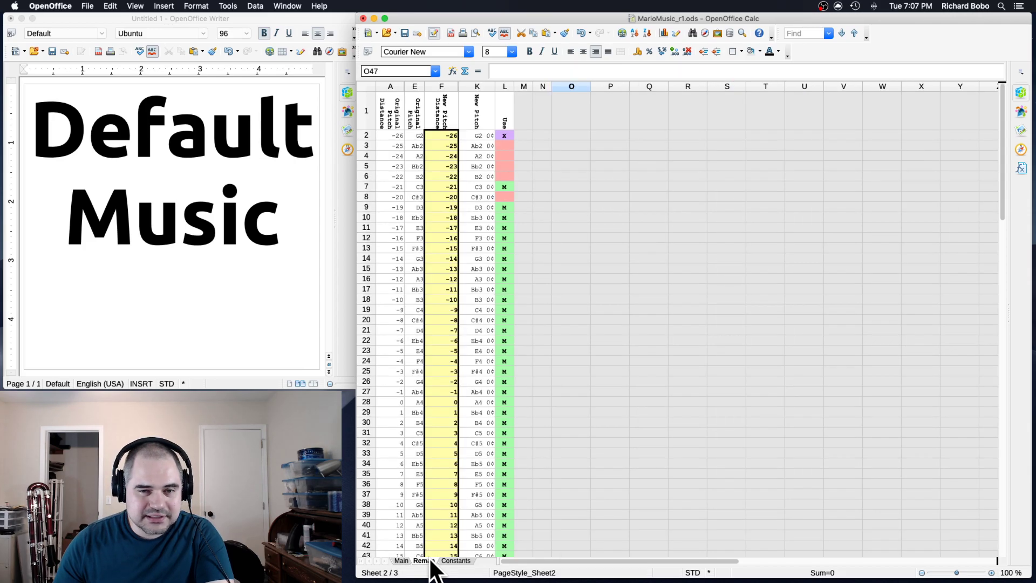
{"action": "left_click", "coordinate": [435, 134]}
{"action": "scroll", "coordinate": [442, 247], "scroll_direction": "down", "scroll_amount": 6}
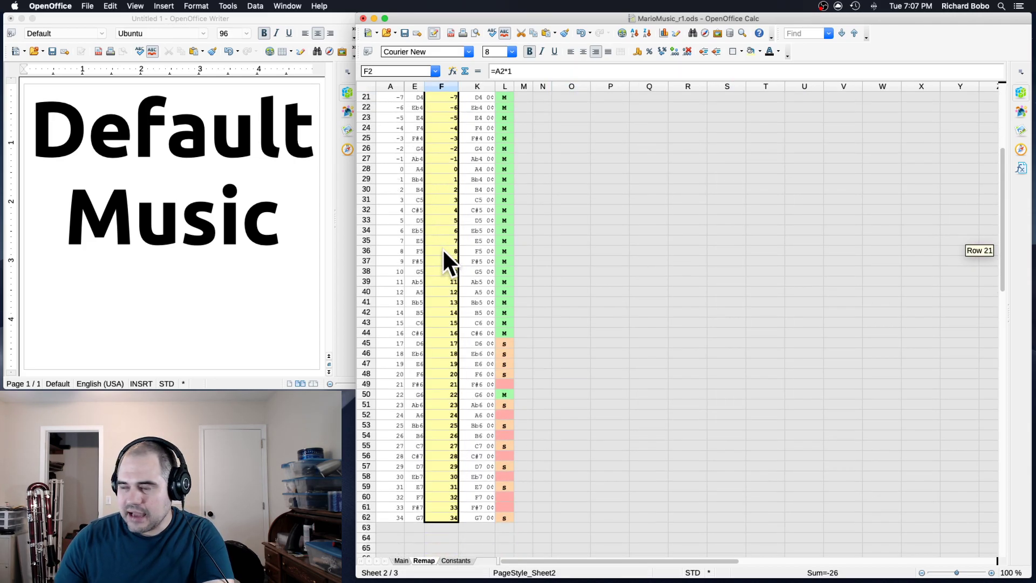
{"action": "scroll", "coordinate": [441, 248], "scroll_direction": "up", "scroll_amount": 6}
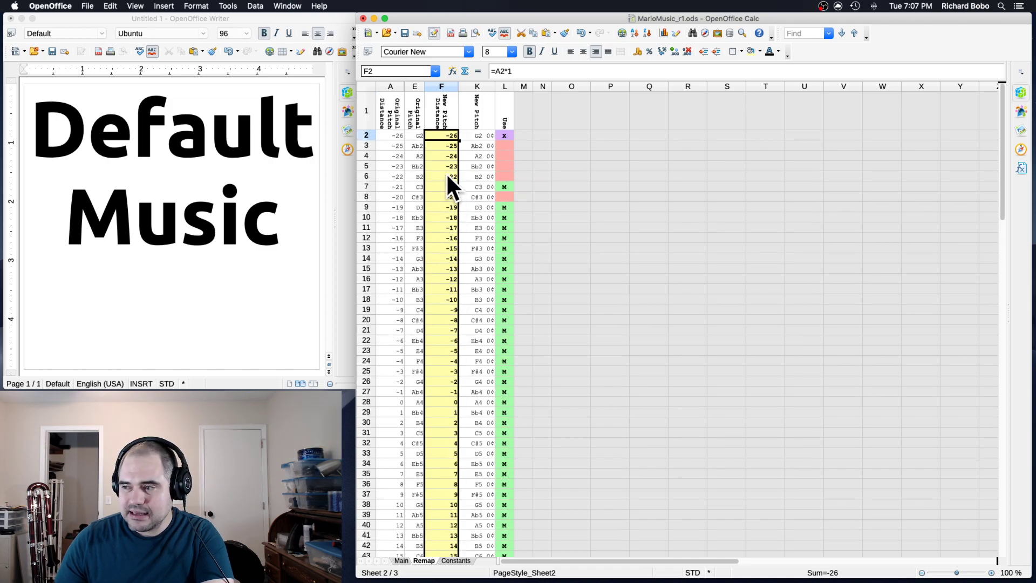
- Examine the New Pitch Distance formulas in column F of the Remap sheet, including F5, F10 and F13, through the last pitch row
{"action": "left_click", "coordinate": [444, 155]}
{"action": "left_click", "coordinate": [446, 136]}
{"action": "left_click", "coordinate": [446, 165]}
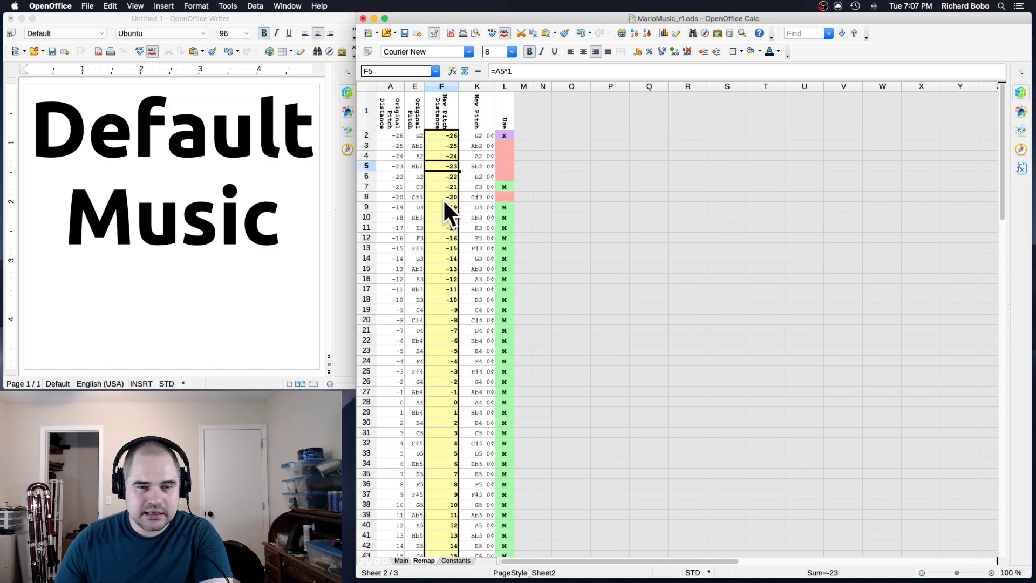
{"action": "scroll", "coordinate": [439, 215], "scroll_direction": "down", "scroll_amount": 6}
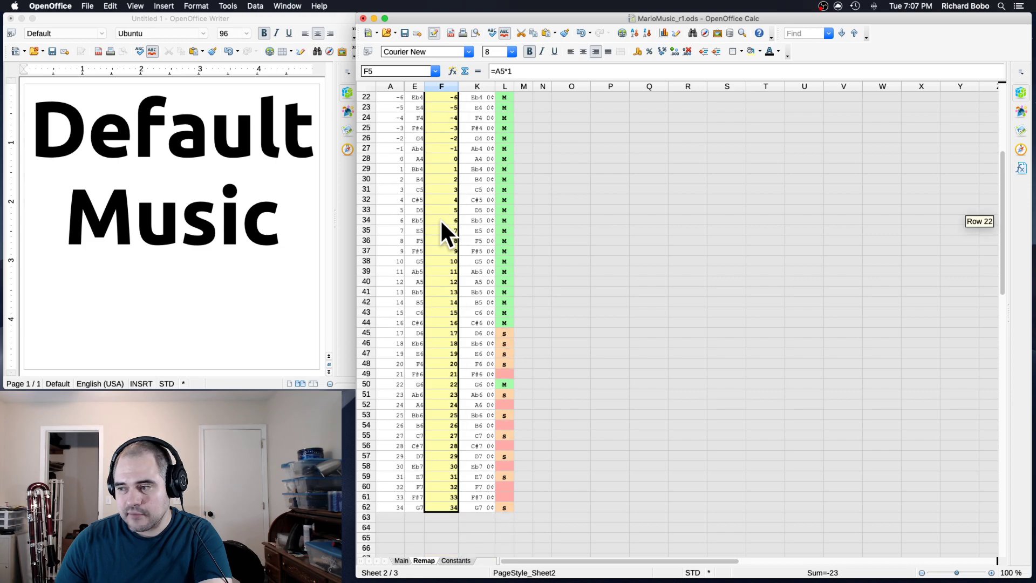
{"action": "scroll", "coordinate": [441, 221], "scroll_direction": "up", "scroll_amount": 6}
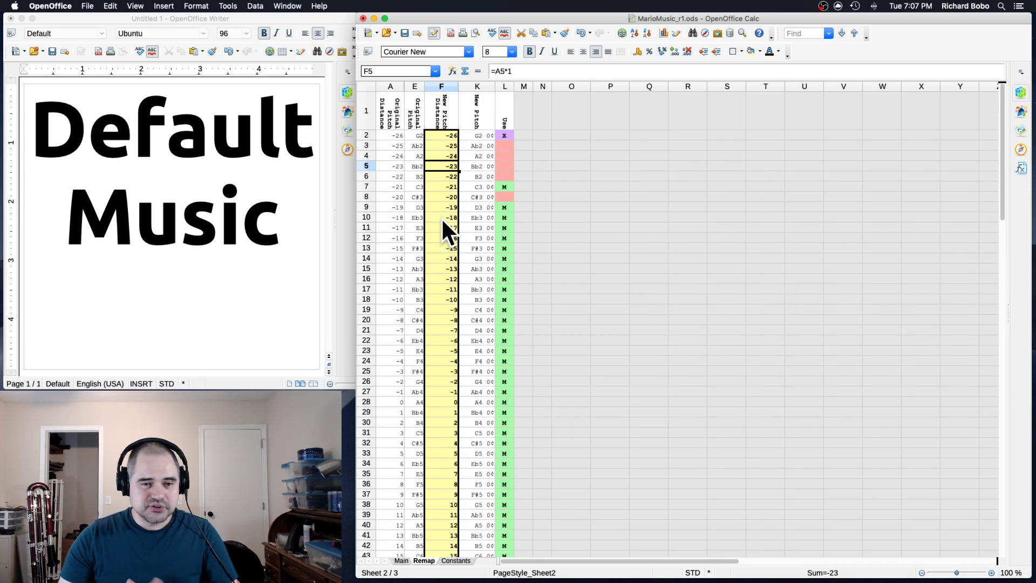
{"action": "left_click", "coordinate": [443, 218]}
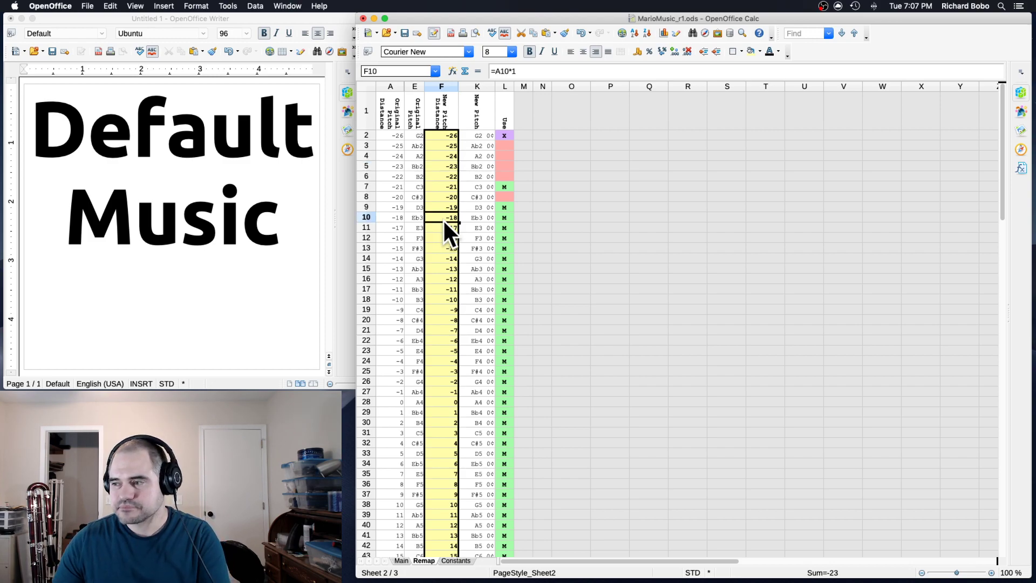
{"action": "left_click", "coordinate": [446, 247]}
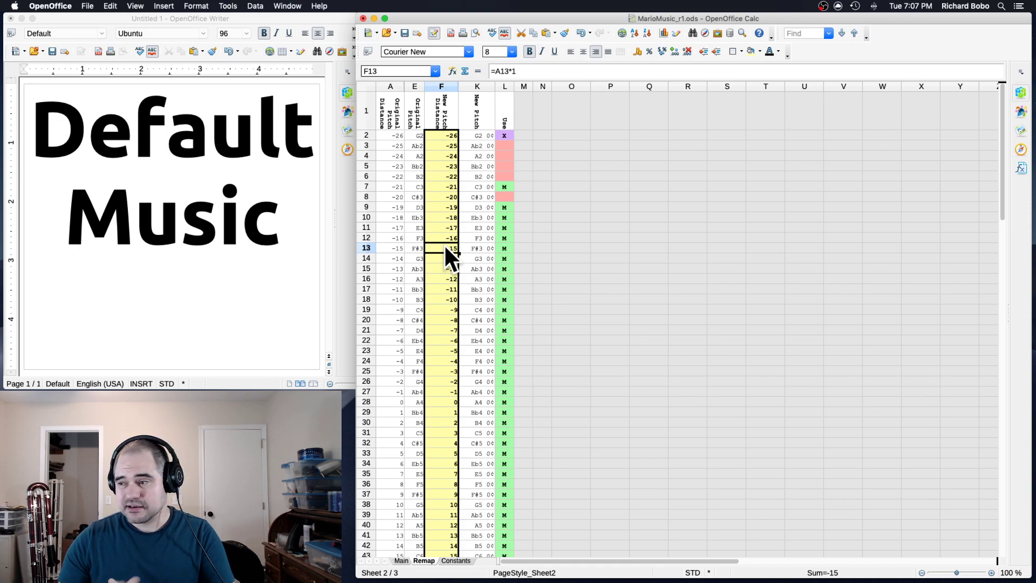
- Review the Transposition and Transformation amounts in P2 and Q2 on the Main sheet
{"action": "left_click", "coordinate": [402, 562]}
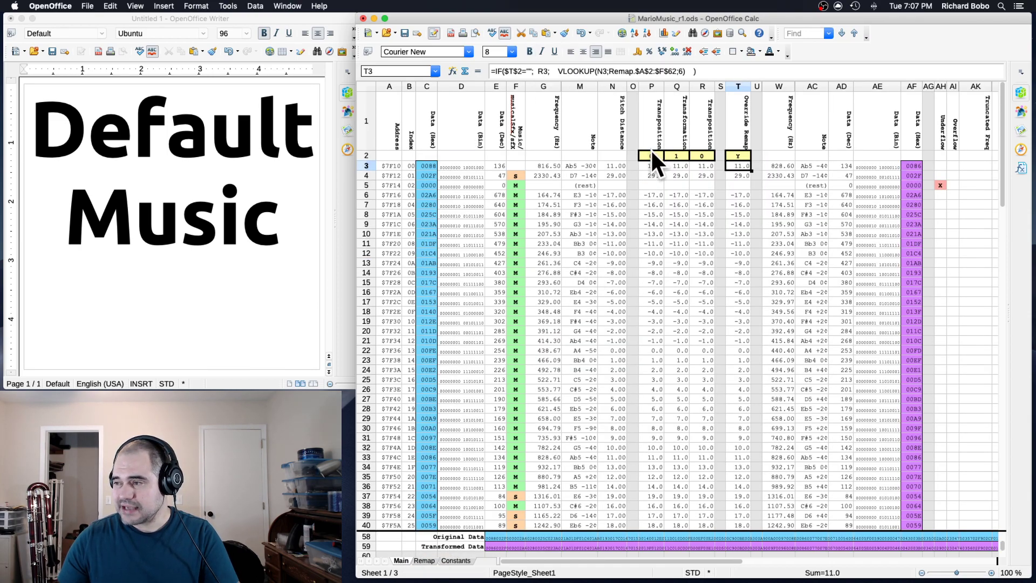
{"action": "left_click", "coordinate": [649, 153]}
{"action": "left_click", "coordinate": [675, 153]}
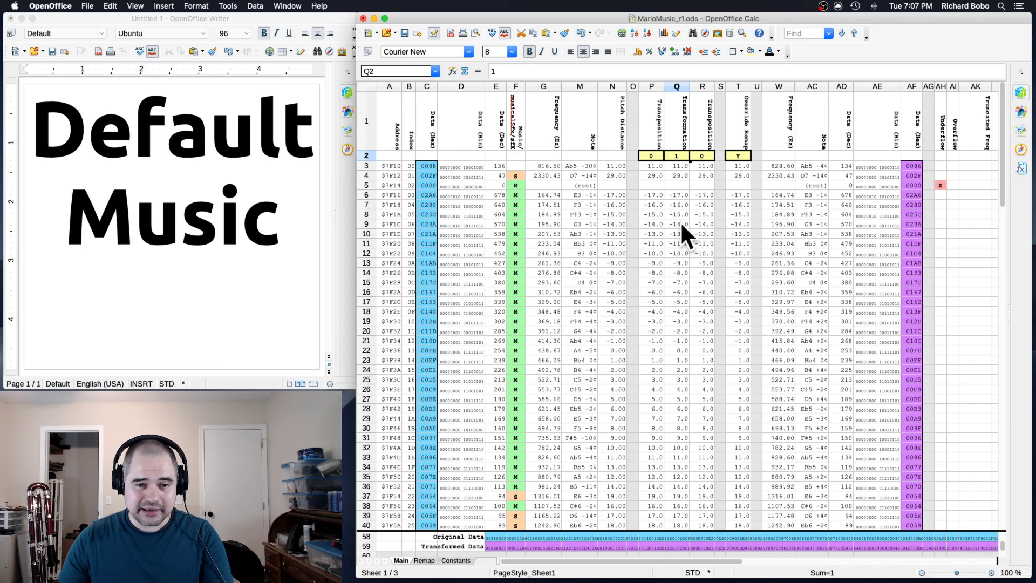
- On the Remap sheet, replace the New Pitch Distance formula for D4 in F21 with the fixed value -7
{"action": "left_click", "coordinate": [424, 561]}
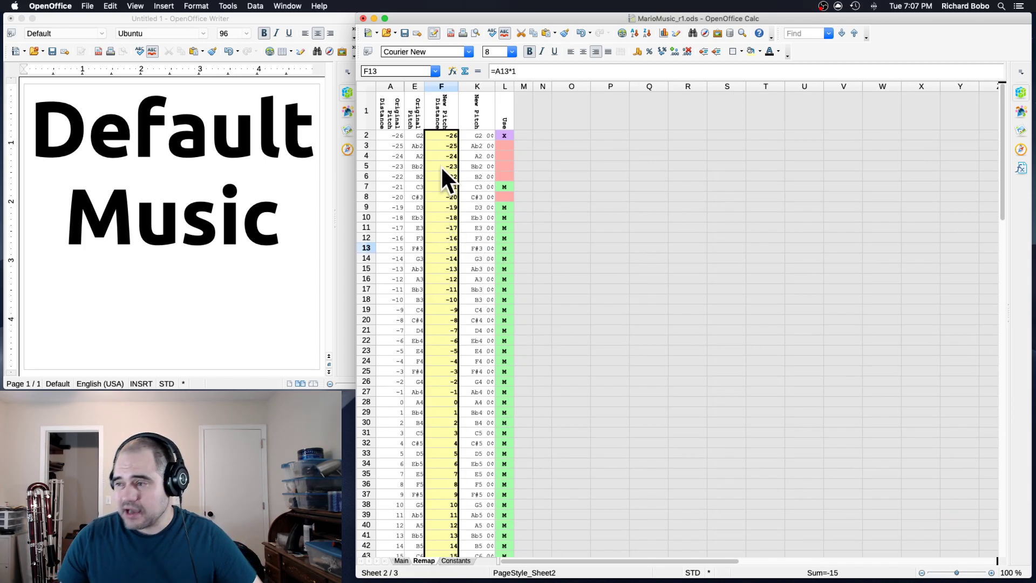
{"action": "scroll", "coordinate": [439, 343], "scroll_direction": "down", "scroll_amount": 2}
{"action": "scroll", "coordinate": [443, 329], "scroll_direction": "up", "scroll_amount": 2}
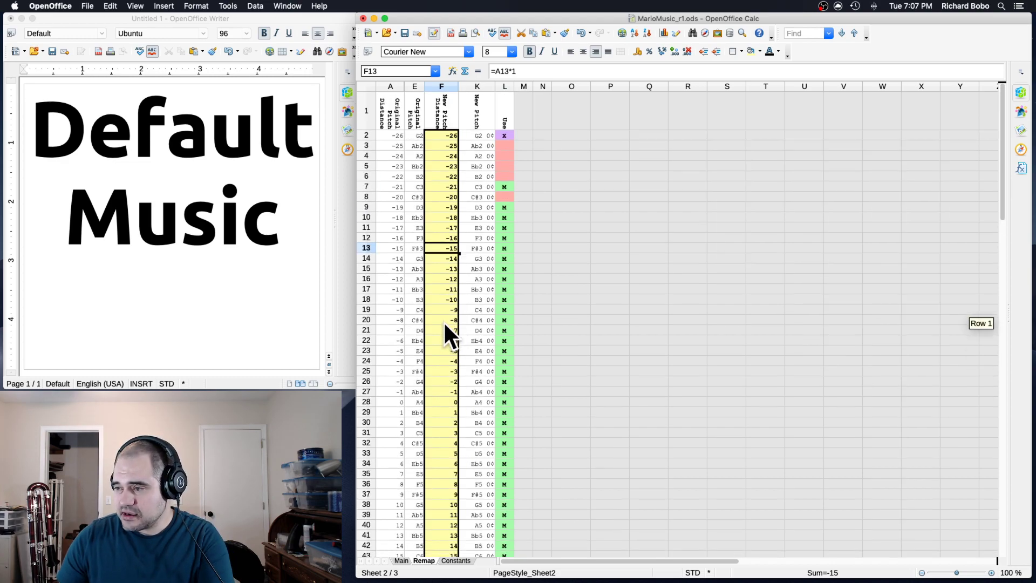
{"action": "left_click", "coordinate": [446, 330]}
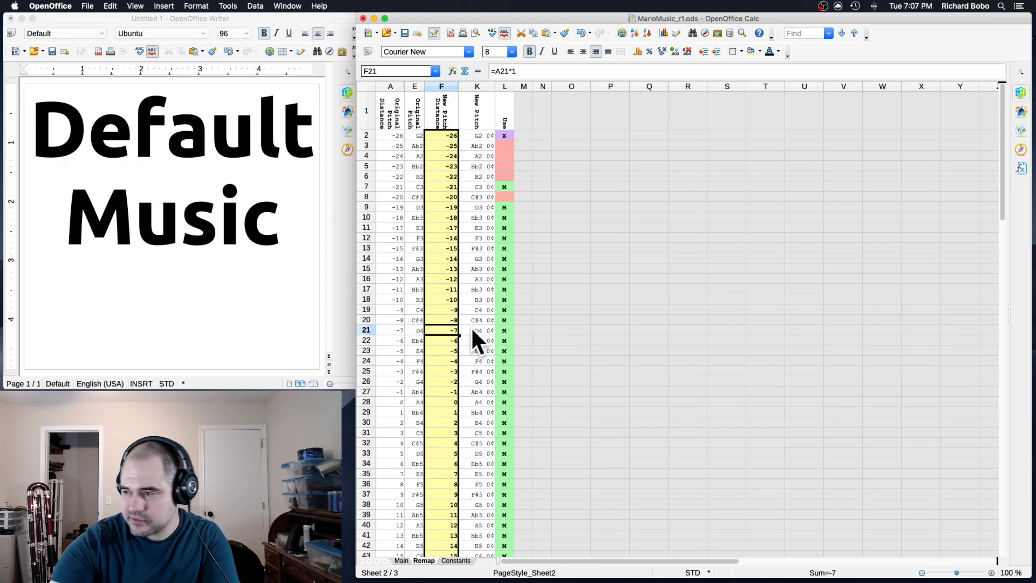
{"action": "key", "text": "F2"}
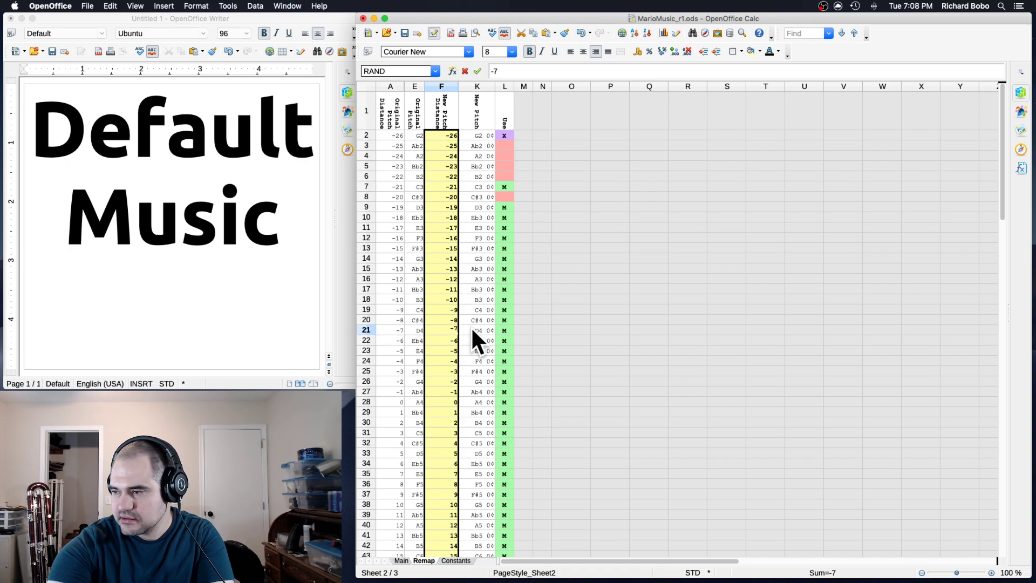
{"action": "key", "text": "Return"}
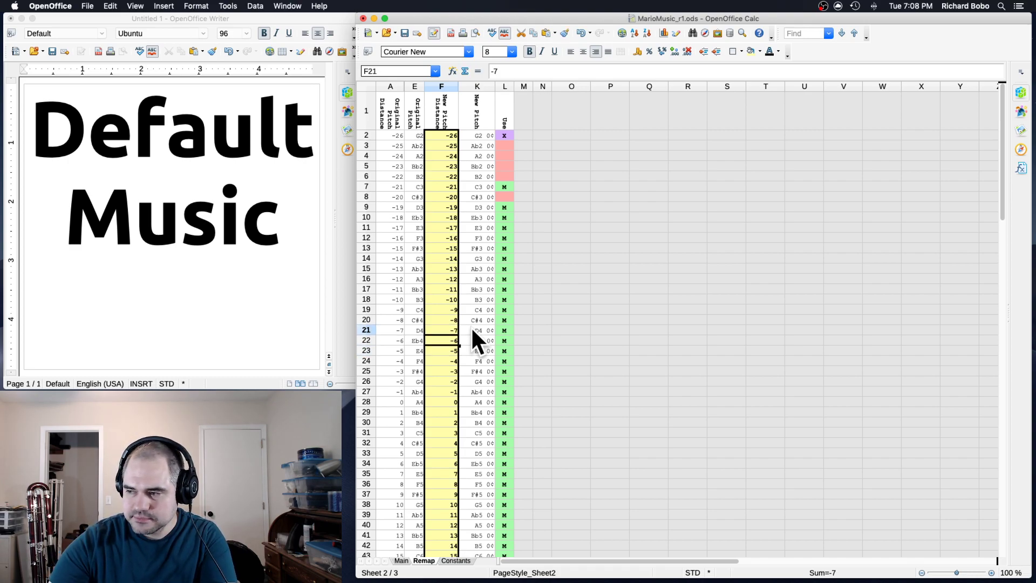
- Enter the formula =F21+1 in F22 as the New Pitch Distance for Eb4
{"action": "type", "text": "="}
{"action": "left_click", "coordinate": [445, 329]}
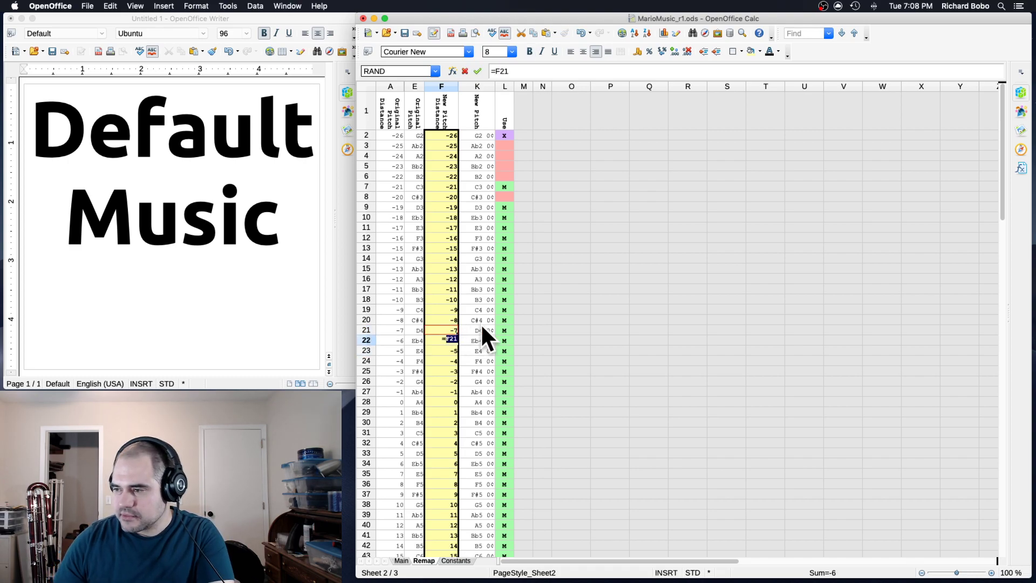
{"action": "type", "text": "+1"}
{"action": "key", "text": "Return"}
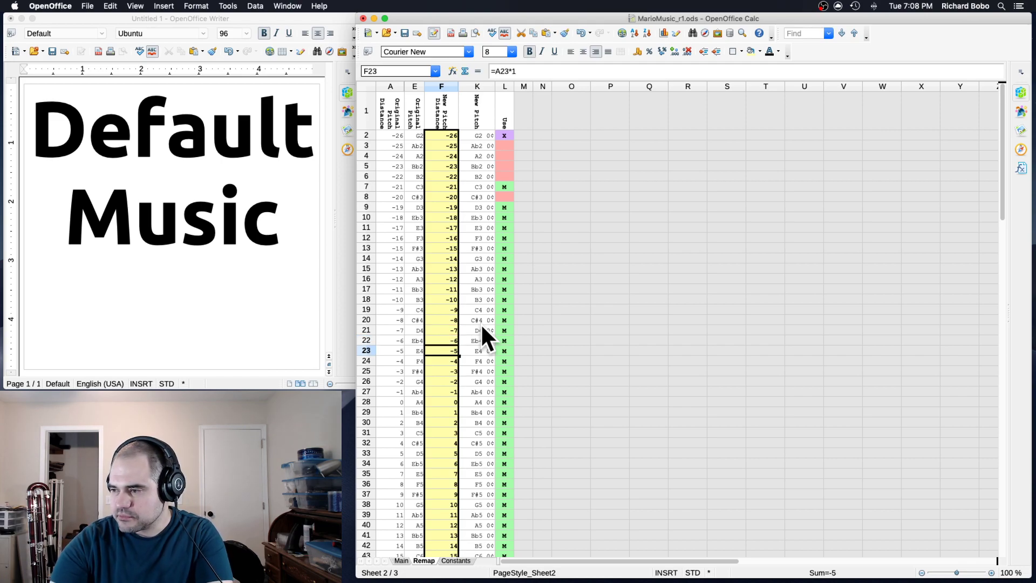
- Enter the formula =F22+2 in F23 as the New Pitch Distance for E4
{"action": "type", "text": "="}
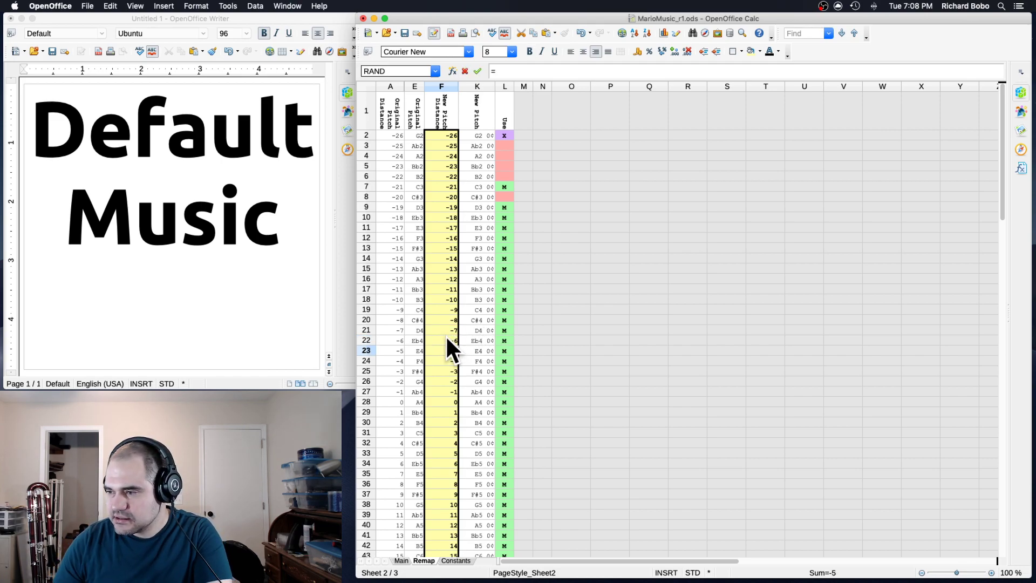
{"action": "left_click", "coordinate": [446, 340]}
{"action": "type", "text": "+2"}
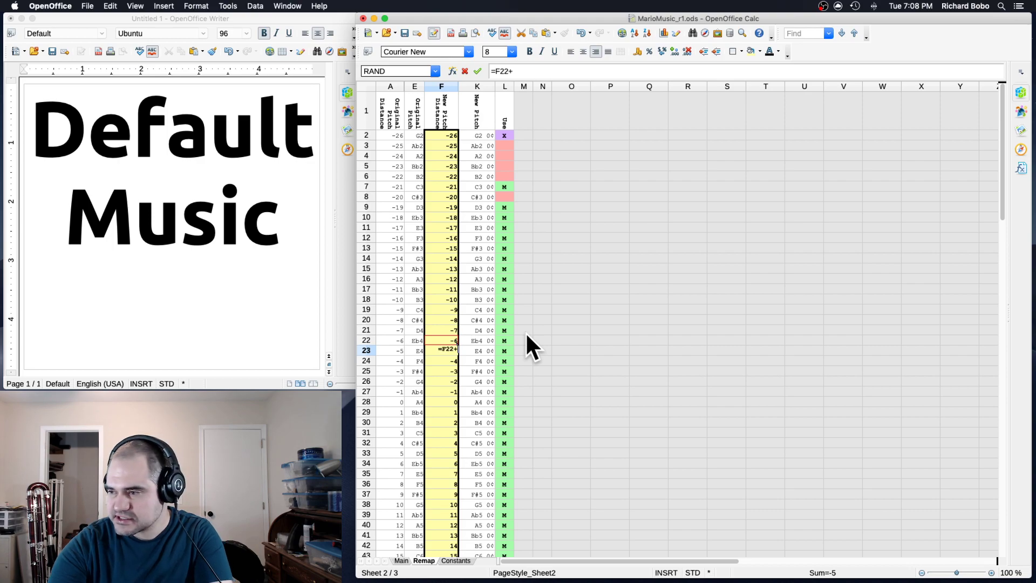
{"action": "key", "text": "Return"}
- Copy the formula in F22 and paste it into F24:F62 using Paste Special with Formulas included
{"action": "key", "text": "Up"}
{"action": "key", "text": "shift+Up"}
{"action": "key", "text": "shift+Up"}
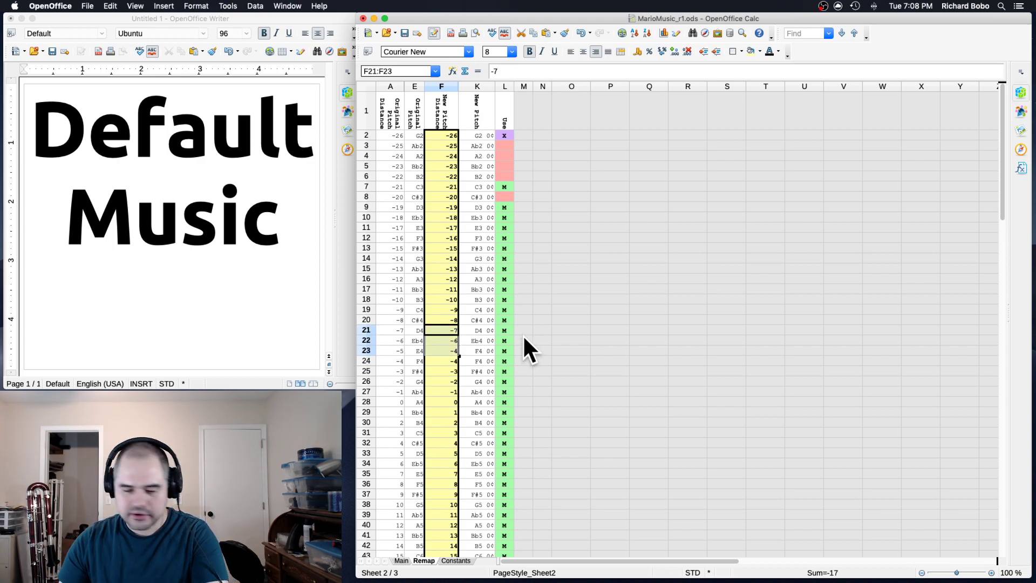
{"action": "left_click", "coordinate": [439, 341]}
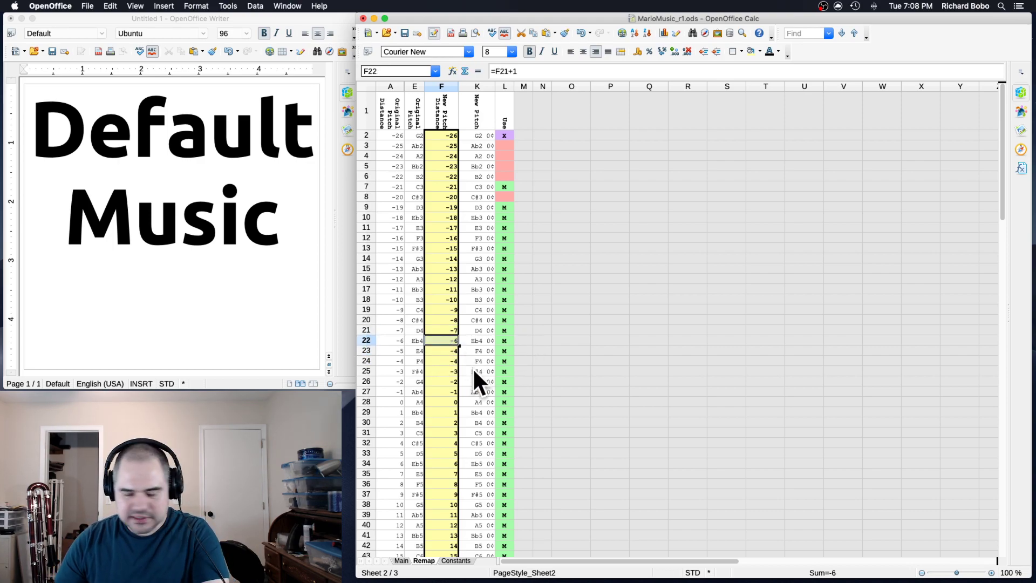
{"action": "left_click", "coordinate": [449, 359]}
{"action": "left_click", "coordinate": [445, 369], "text": "shift"}
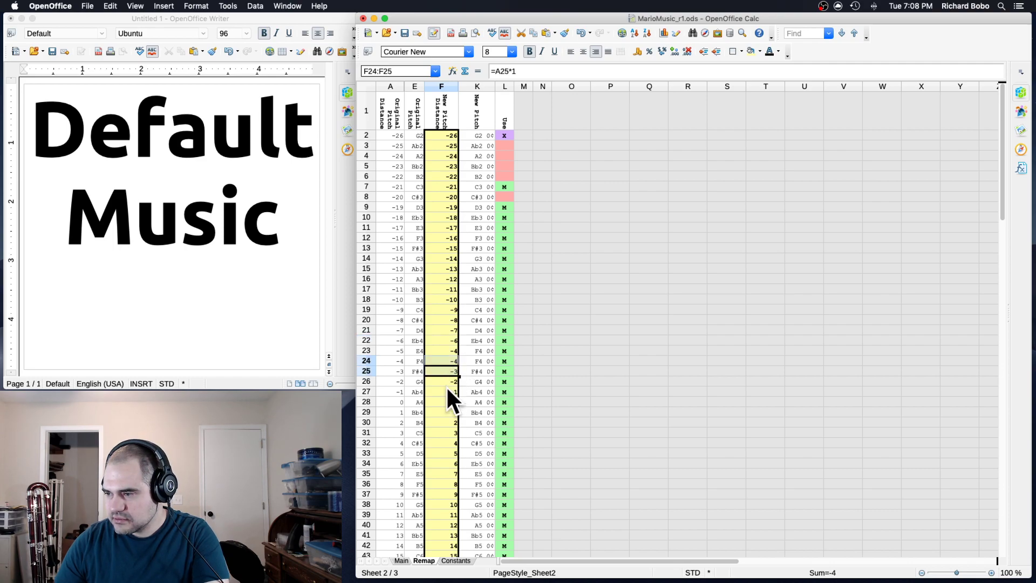
{"action": "scroll", "coordinate": [446, 385], "scroll_direction": "down", "scroll_amount": 6}
{"action": "key", "text": "ctrl+shift+Down"}
{"action": "scroll", "coordinate": [446, 432], "scroll_direction": "up", "scroll_amount": 3}
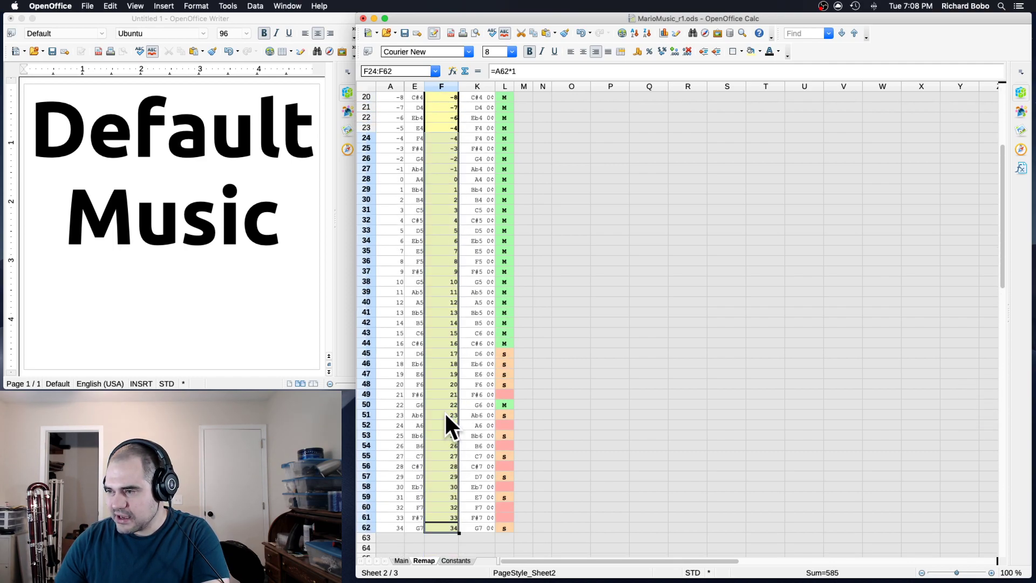
{"action": "scroll", "coordinate": [445, 415], "scroll_direction": "up", "scroll_amount": 2}
{"action": "right_click", "coordinate": [443, 289]}
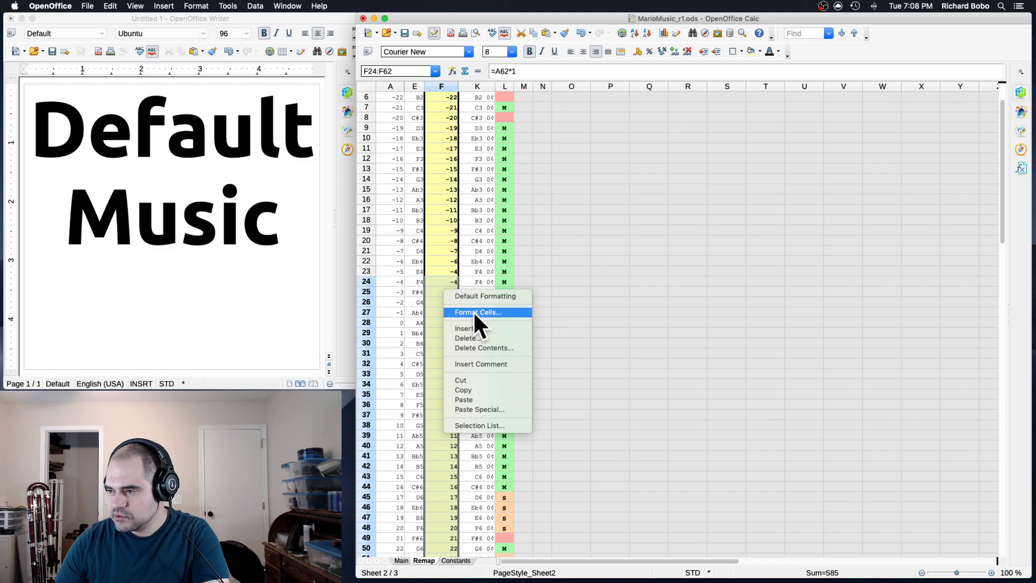
{"action": "left_click", "coordinate": [475, 409]}
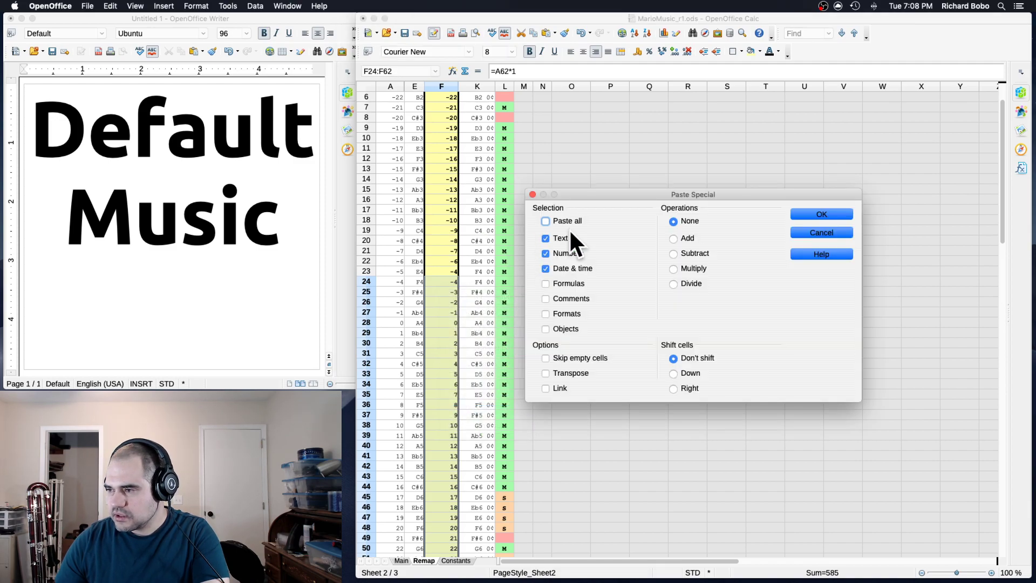
{"action": "left_click", "coordinate": [558, 282]}
{"action": "left_click", "coordinate": [804, 214]}
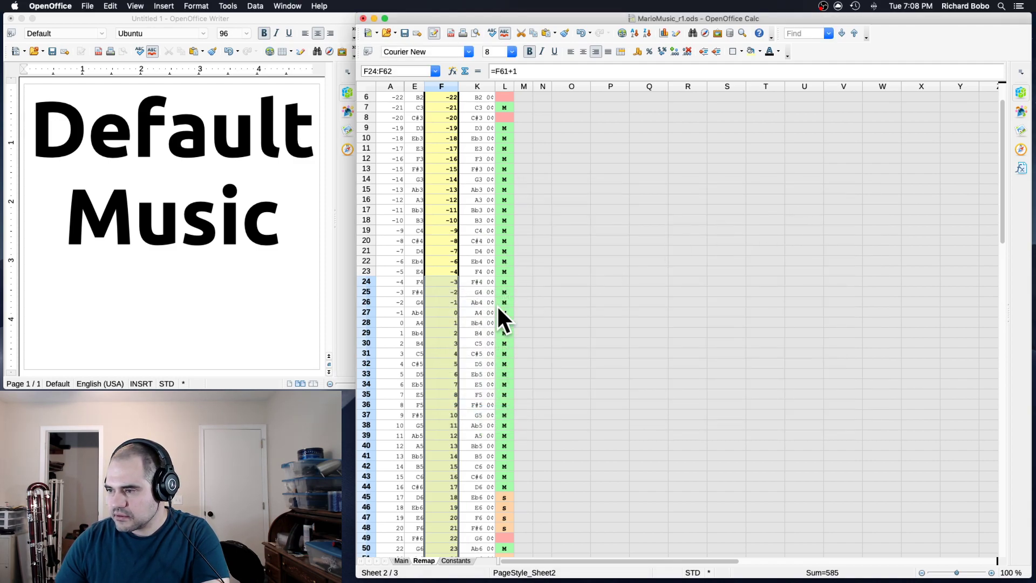
- Examine the remapped New Pitch results in column K and the step formulas in F21:F25 cell by cell
{"action": "scroll", "coordinate": [497, 304], "scroll_direction": "down", "scroll_amount": 4}
{"action": "left_click", "coordinate": [489, 382]}
{"action": "scroll", "coordinate": [453, 328], "scroll_direction": "up", "scroll_amount": 2}
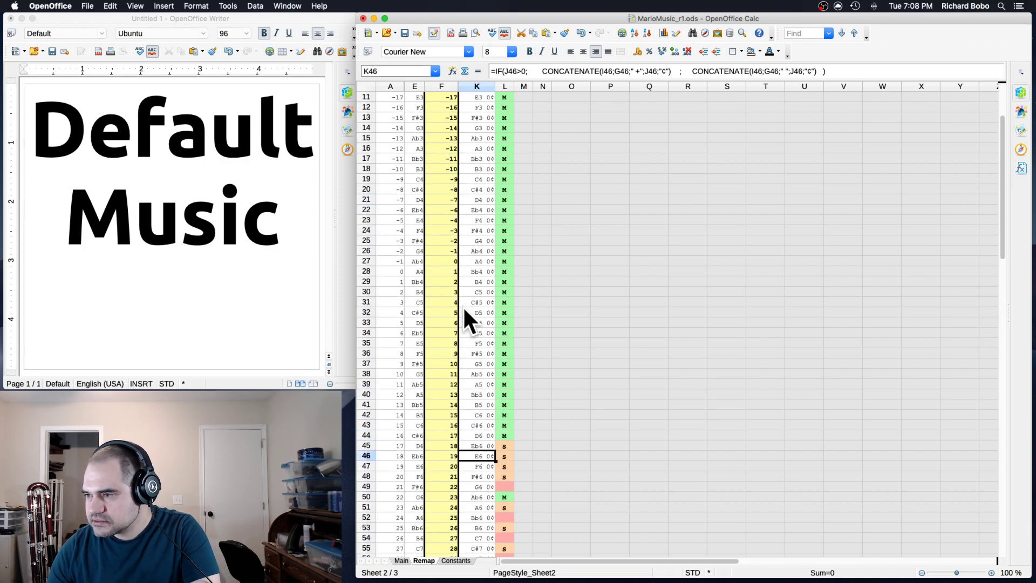
{"action": "left_click", "coordinate": [447, 203]}
{"action": "key", "text": "Down"}
{"action": "key", "text": "Down"}
{"action": "key", "text": "Down"}
{"action": "key", "text": "Down"}
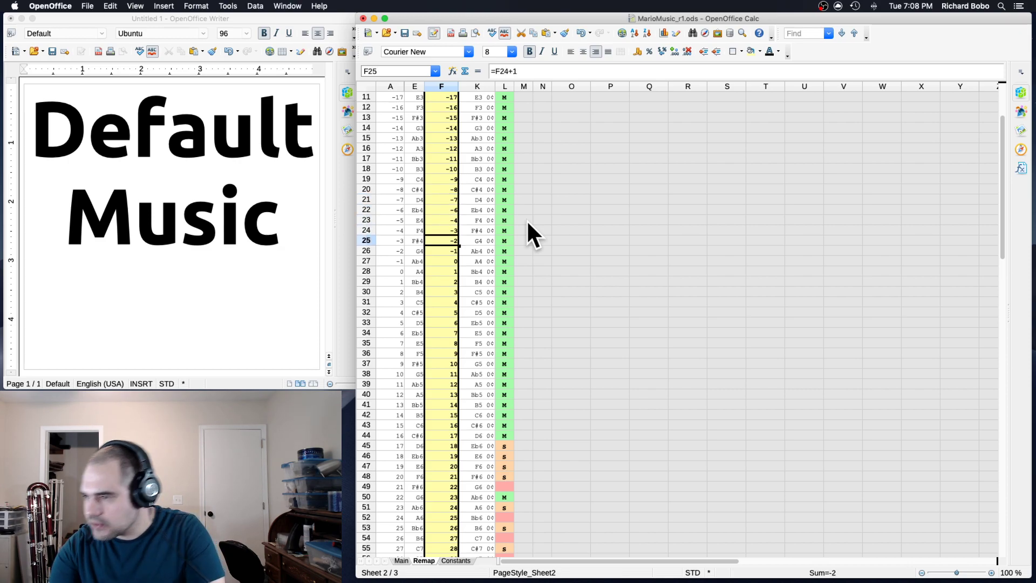
{"action": "key", "text": "Up"}
{"action": "key", "text": "Up"}
{"action": "key", "text": "Up"}
{"action": "key", "text": "Down"}
{"action": "key", "text": "Down"}
{"action": "key", "text": "Down"}
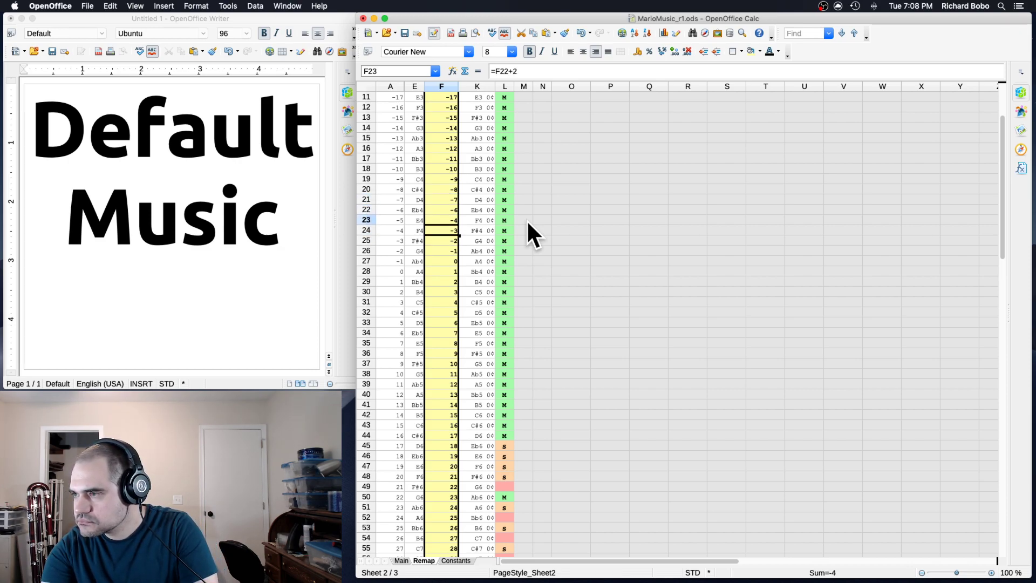
{"action": "key", "text": "Up"}
{"action": "key", "text": "Up"}
{"action": "key", "text": "Up"}
{"action": "key", "text": "Up"}
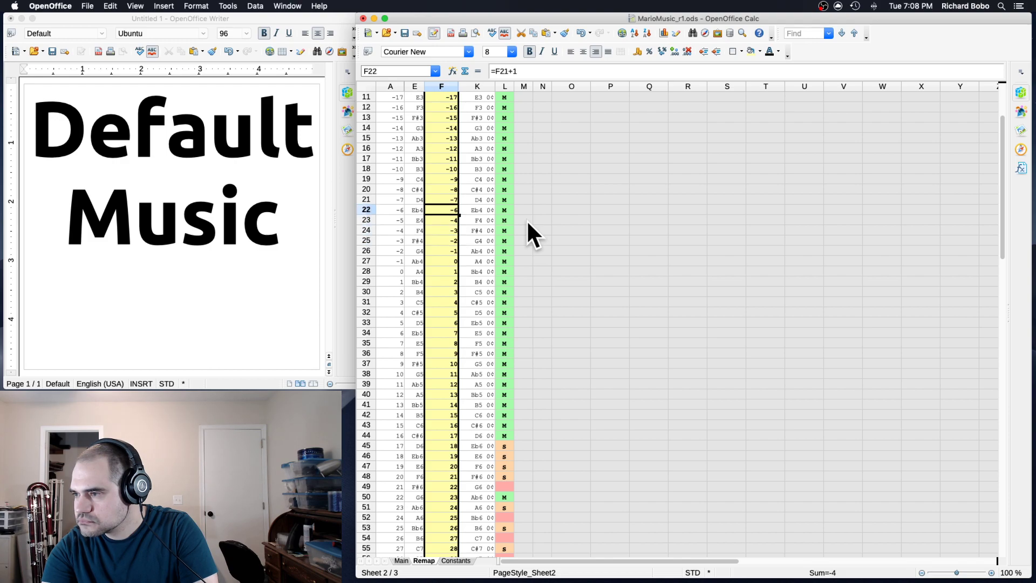
{"action": "key", "text": "Up"}
{"action": "key", "text": "Down"}
{"action": "key", "text": "Down"}
{"action": "key", "text": "Down"}
{"action": "key", "text": "Down"}
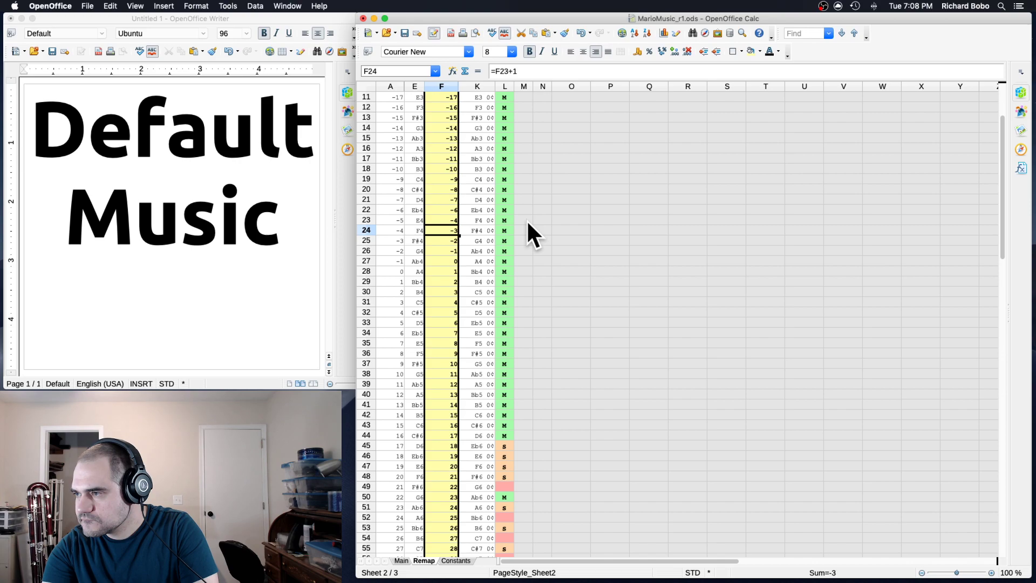
- Change the New Pitch Distance formula in F25 to =F24+2
{"action": "key", "text": "Down"}
{"action": "left_click", "coordinate": [538, 72]}
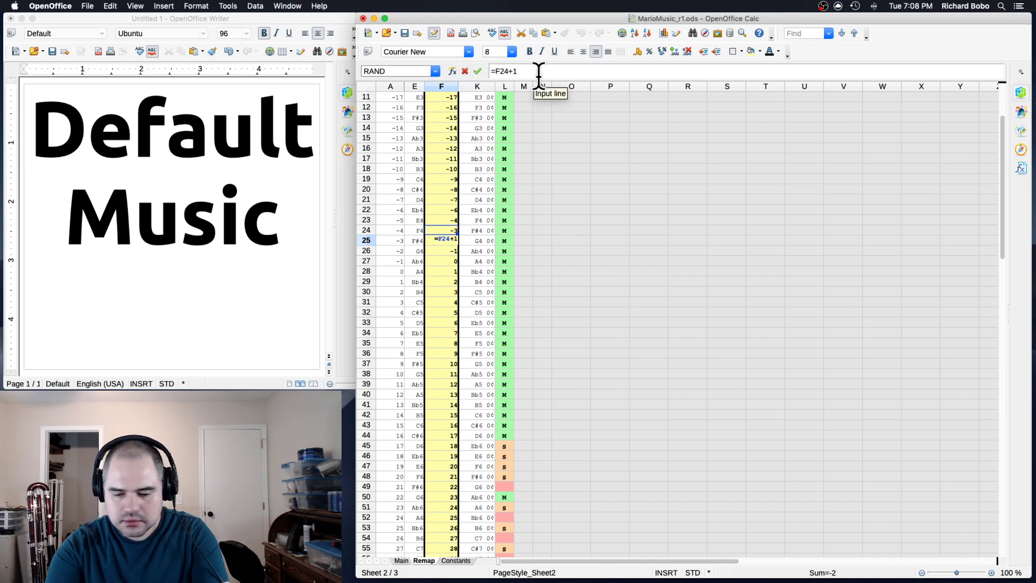
{"action": "key", "text": "BackSpace"}
{"action": "type", "text": "2"}
{"action": "key", "text": "Return"}
- Copy the formula pair in F25:F26 and paste it into F27:F62 using Paste Special with Formulas included
{"action": "key", "text": "Up"}
{"action": "key", "text": "shift+Up"}
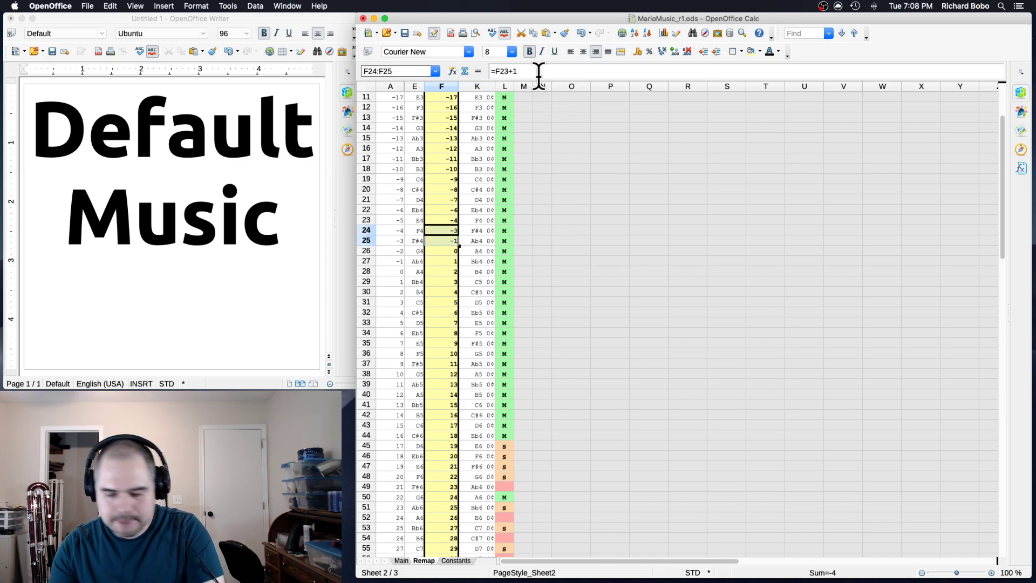
{"action": "left_click", "coordinate": [451, 250]}
{"action": "scroll", "coordinate": [443, 292], "scroll_direction": "down", "scroll_amount": 1}
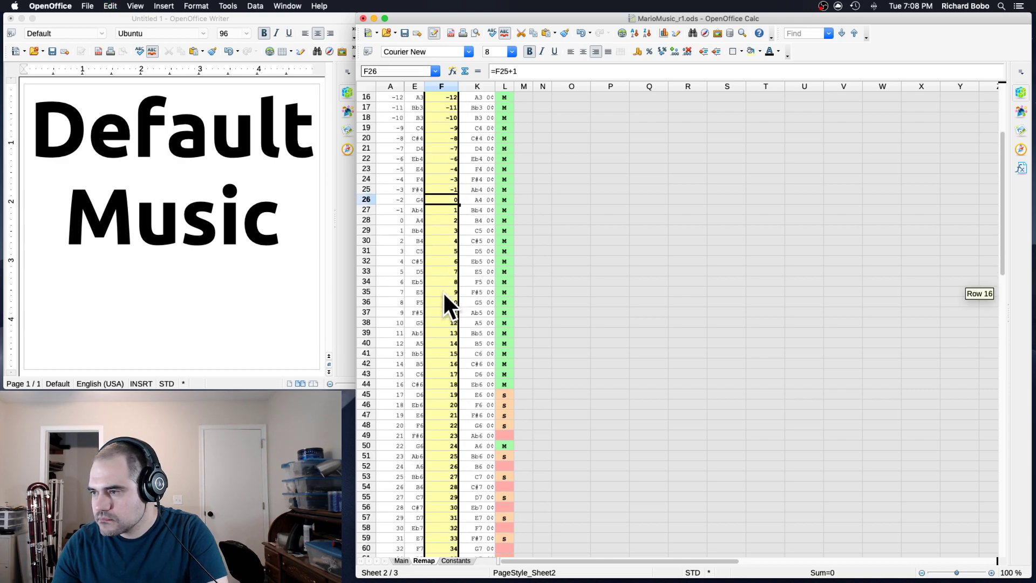
{"action": "left_click", "coordinate": [449, 209]}
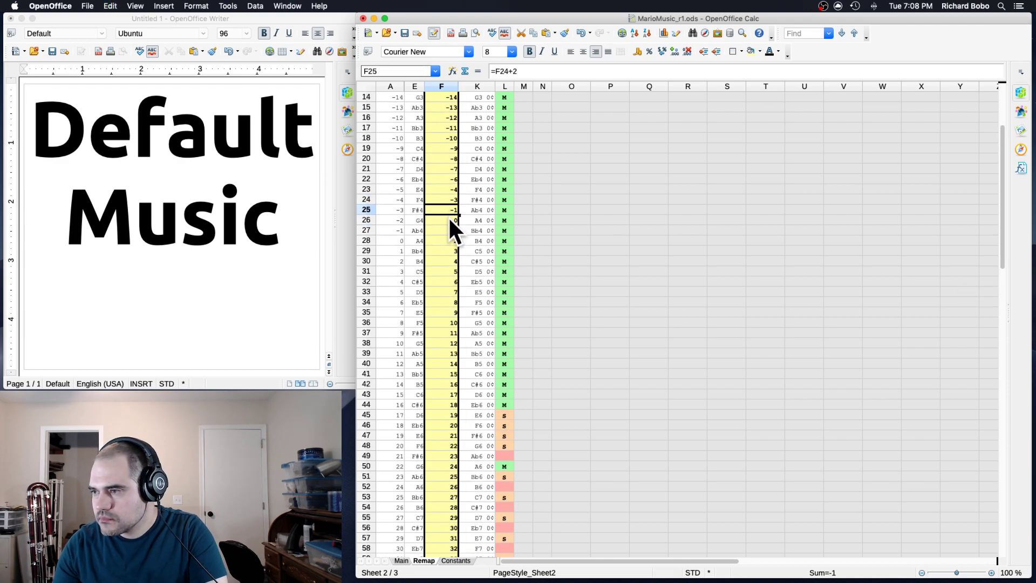
{"action": "left_click", "coordinate": [450, 217]}
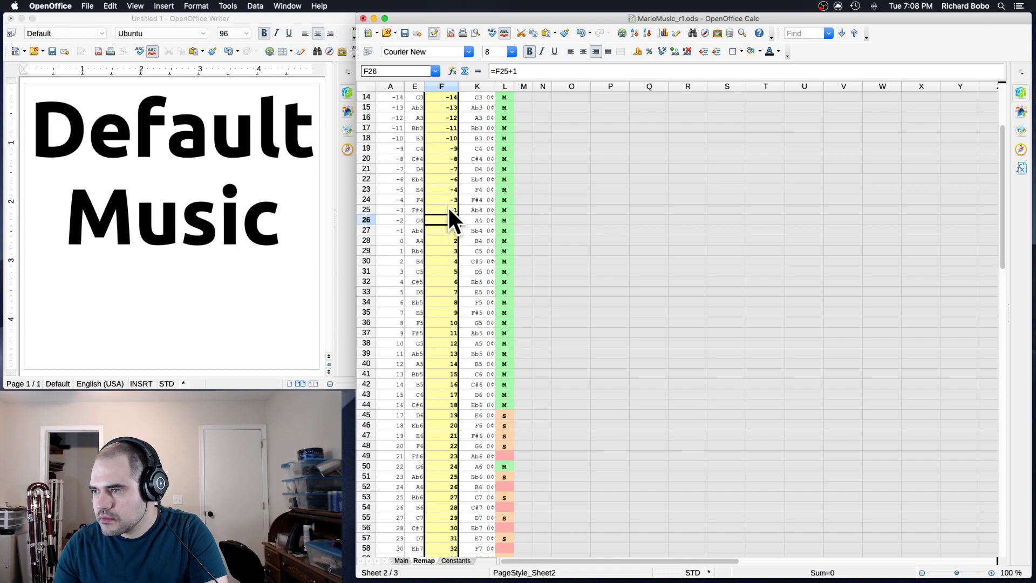
{"action": "left_click", "coordinate": [451, 207]}
{"action": "left_click", "coordinate": [449, 220], "text": "shift"}
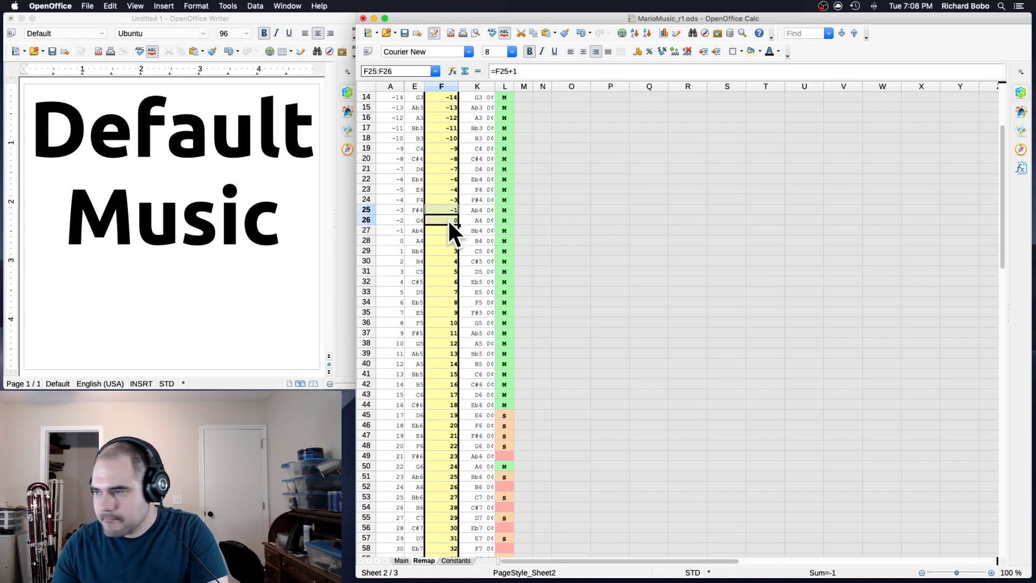
{"action": "left_click_drag", "start_coordinate": [444, 228], "coordinate": [439, 416]}
{"action": "right_click", "coordinate": [445, 414]}
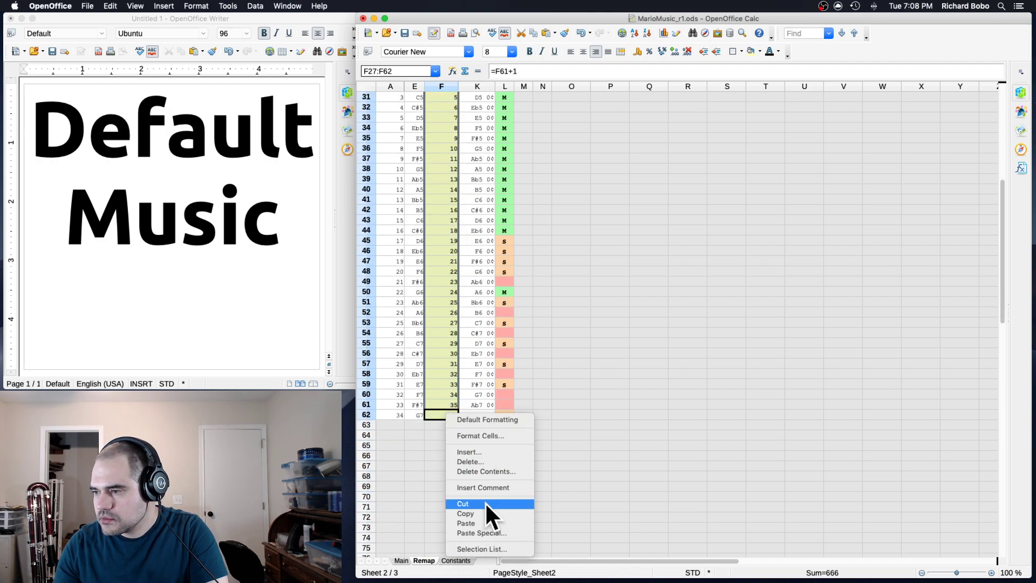
{"action": "left_click", "coordinate": [485, 532]}
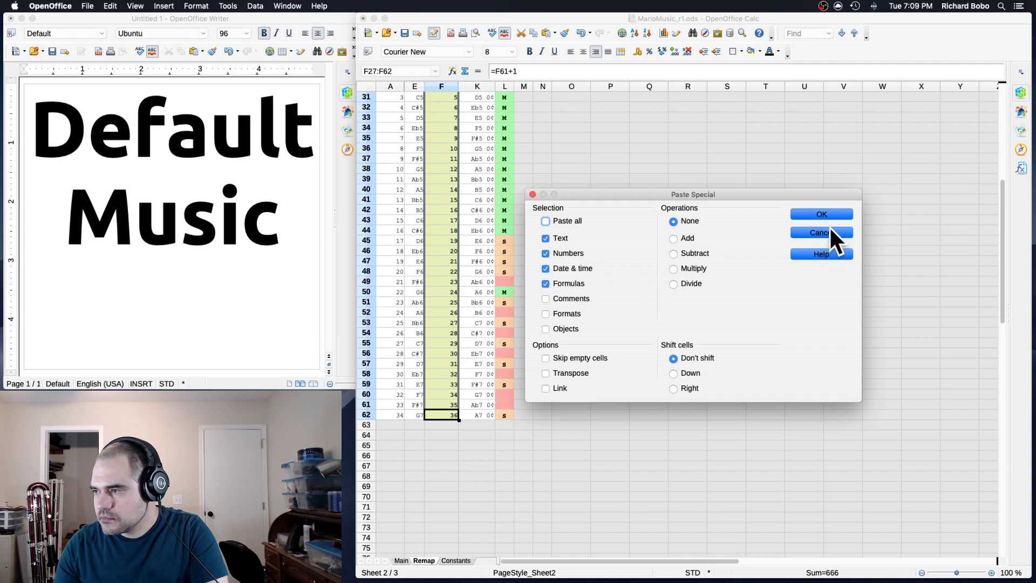
{"action": "left_click", "coordinate": [821, 214]}
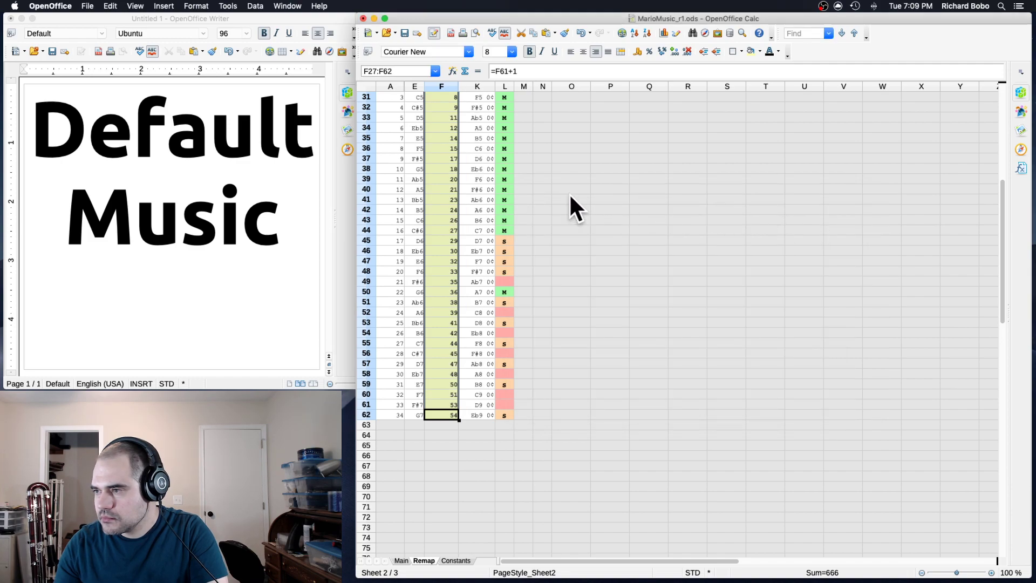
- Check the step formulas in F29 and F26, and enter =F21-2 in F20 as the New Pitch Distance for C#4
{"action": "left_click", "coordinate": [470, 405]}
{"action": "scroll", "coordinate": [467, 383], "scroll_direction": "up", "scroll_amount": 7}
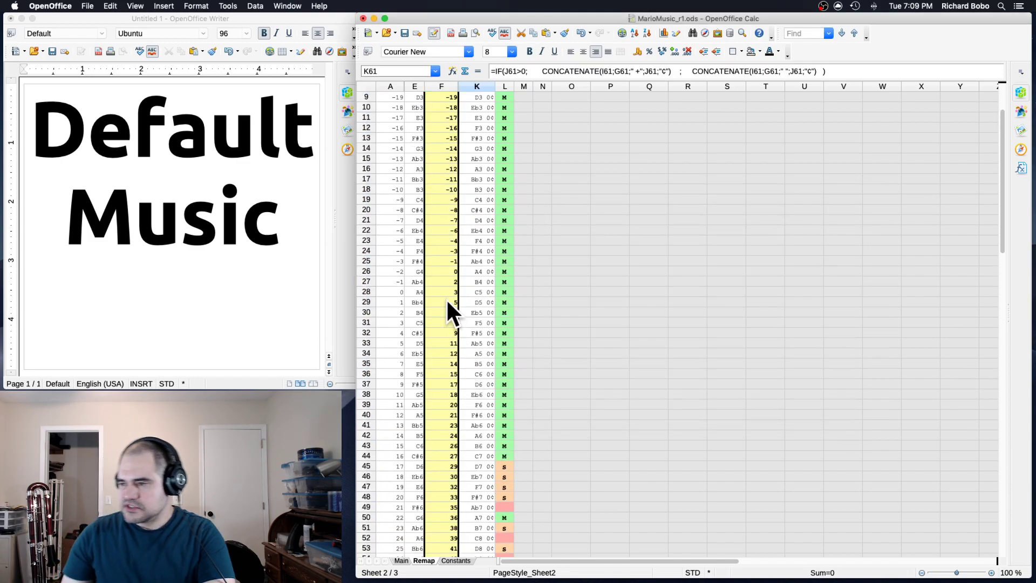
{"action": "left_click", "coordinate": [446, 300]}
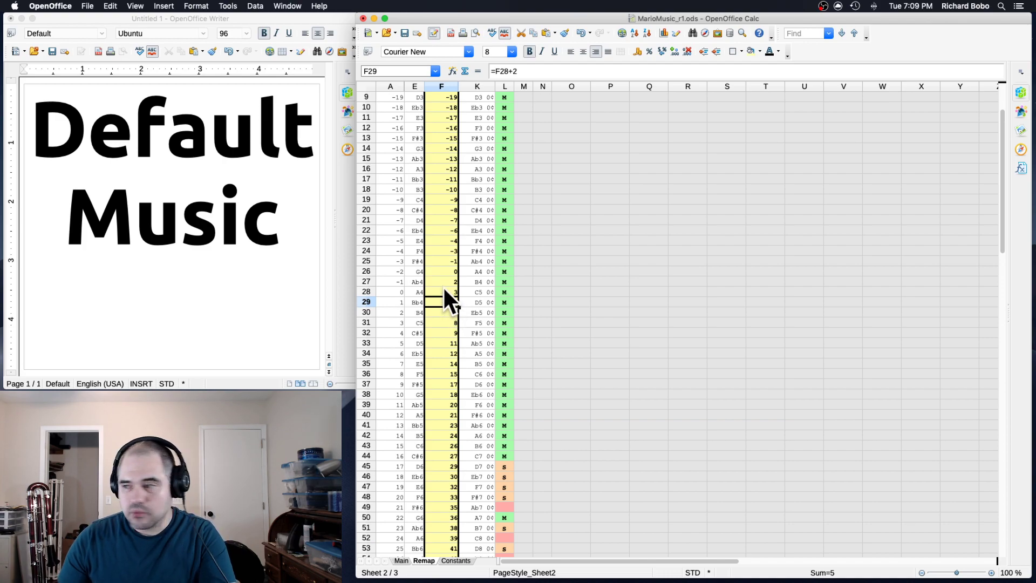
{"action": "left_click", "coordinate": [445, 271]}
{"action": "scroll", "coordinate": [470, 278], "scroll_direction": "up", "scroll_amount": 2}
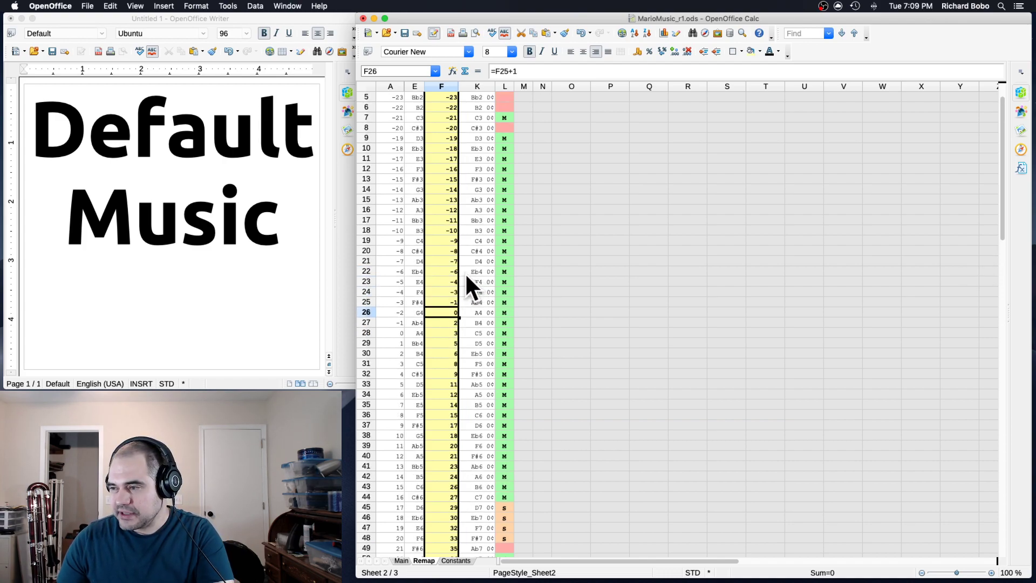
{"action": "scroll", "coordinate": [471, 277], "scroll_direction": "up", "scroll_amount": 1}
{"action": "left_click", "coordinate": [444, 274]}
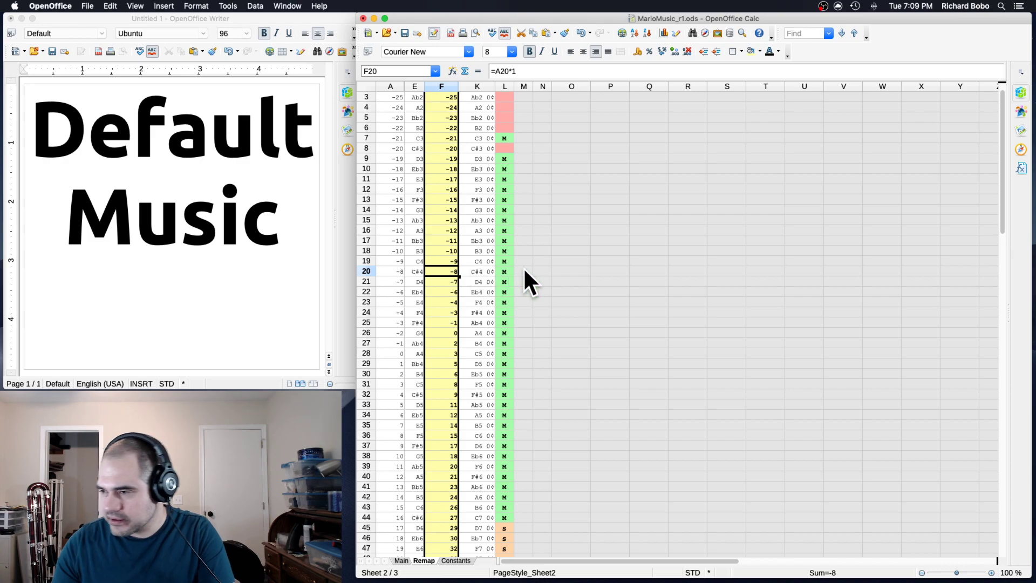
{"action": "type", "text": "="}
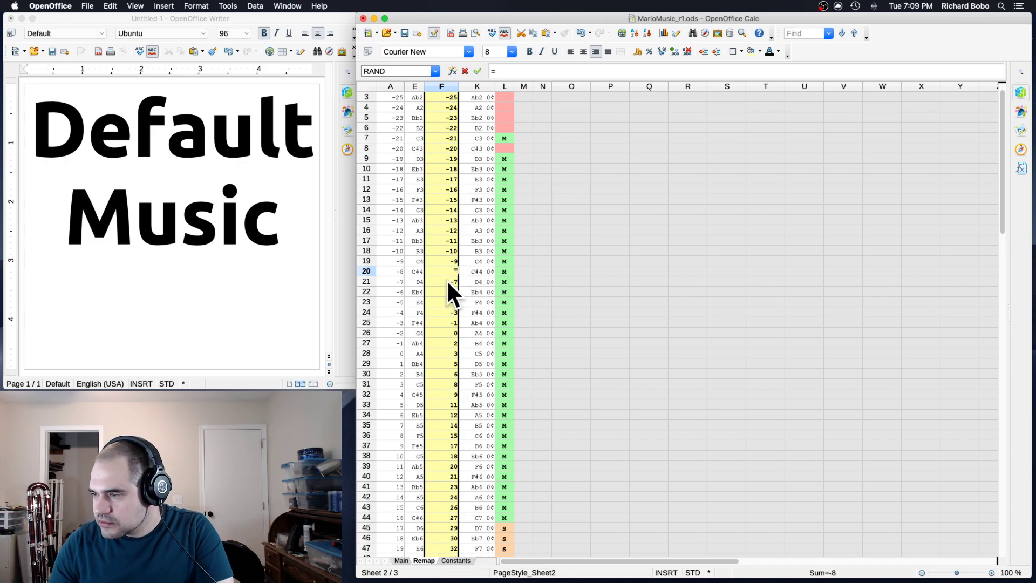
{"action": "left_click", "coordinate": [446, 281]}
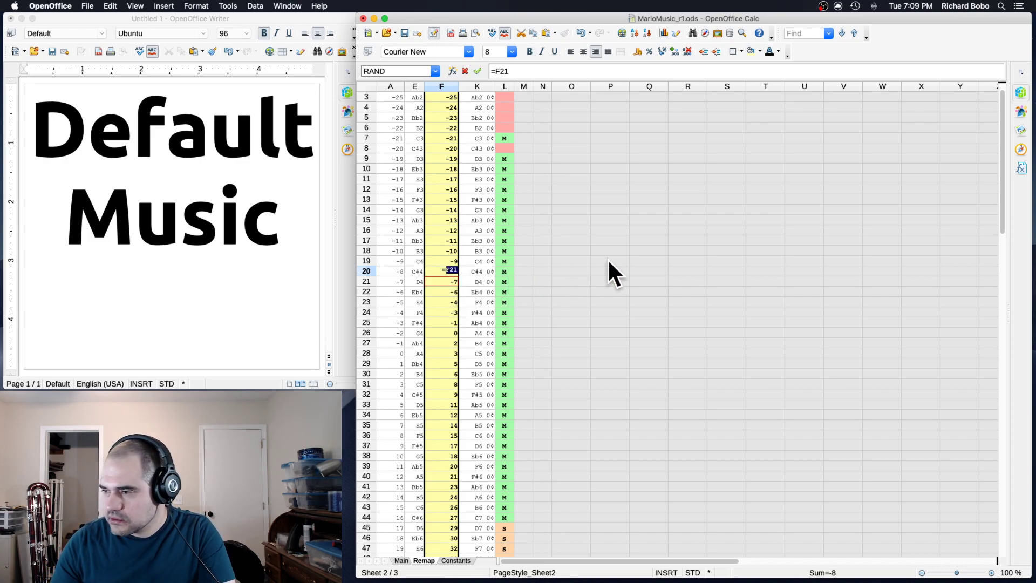
{"action": "type", "text": "-2"}
{"action": "key", "text": "Return"}
- Enter the formula =F20-1 in F19 as the New Pitch Distance for C4
{"action": "key", "text": "Up"}
{"action": "key", "text": "Up"}
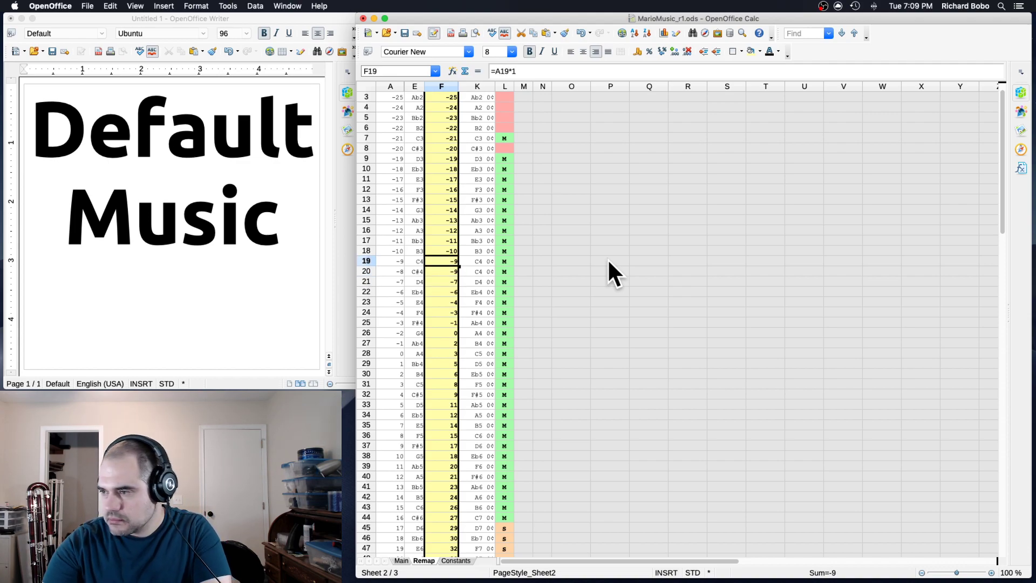
{"action": "type", "text": "="}
{"action": "left_click", "coordinate": [447, 269]}
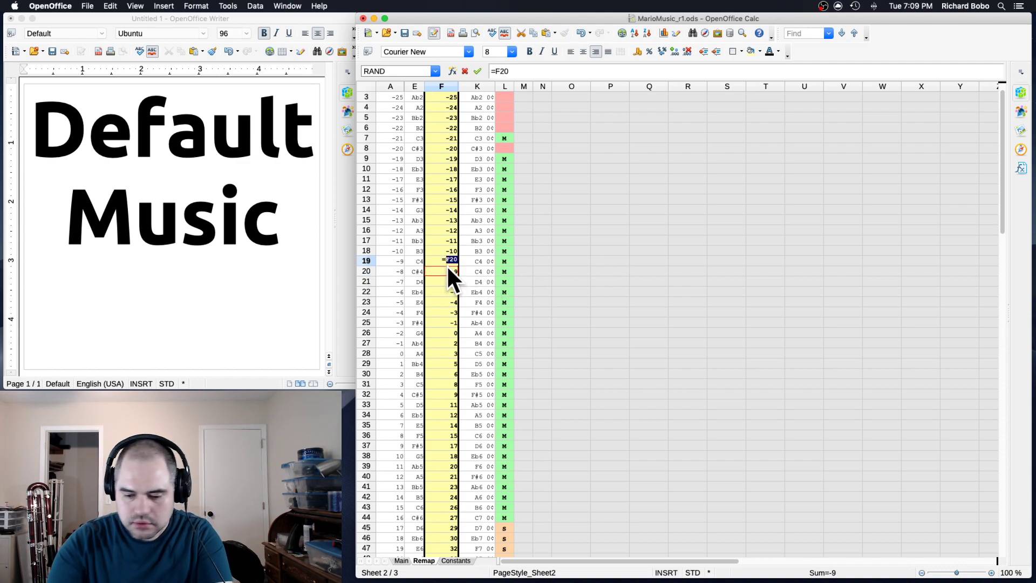
{"action": "type", "text": "-1"}
{"action": "key", "text": "Return"}
- Copy the formula pair in F19:F20 and paste it into each two-cell block above, from F17:F18 up to F3:F4
{"action": "key", "text": "shift+Up"}
{"action": "key", "text": "super+c"}
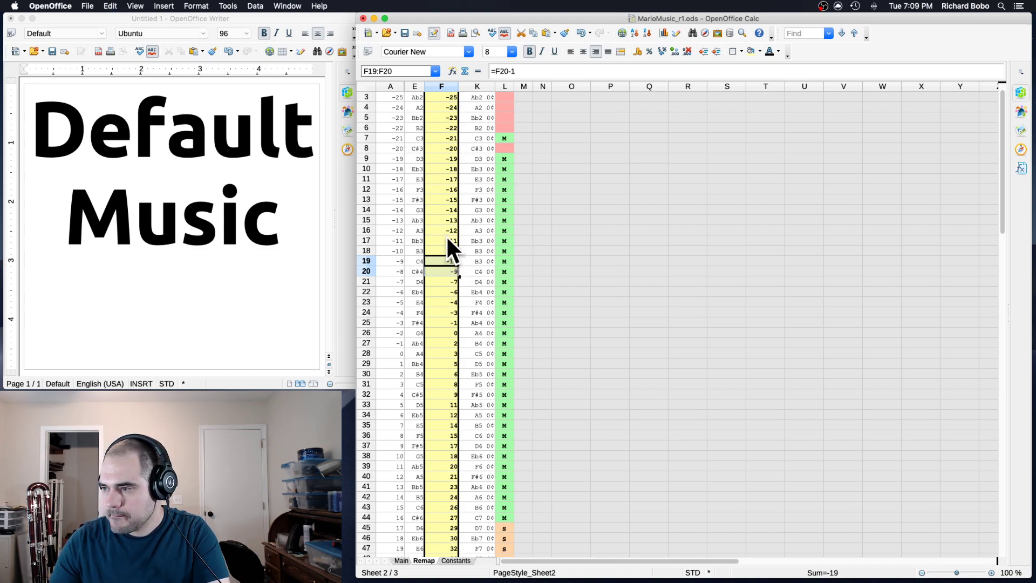
{"action": "left_click", "coordinate": [446, 237]}
{"action": "key", "text": "super+v"}
{"action": "left_click", "coordinate": [451, 221]}
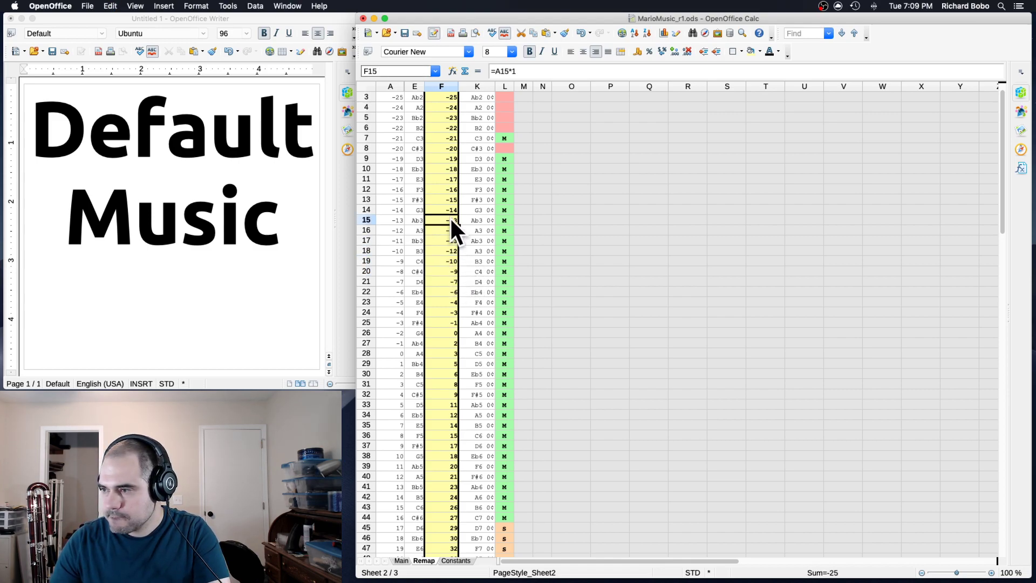
{"action": "key", "text": "super+v"}
{"action": "left_click", "coordinate": [450, 200]}
{"action": "key", "text": "super+v"}
{"action": "left_click", "coordinate": [448, 179]}
{"action": "key", "text": "super+v"}
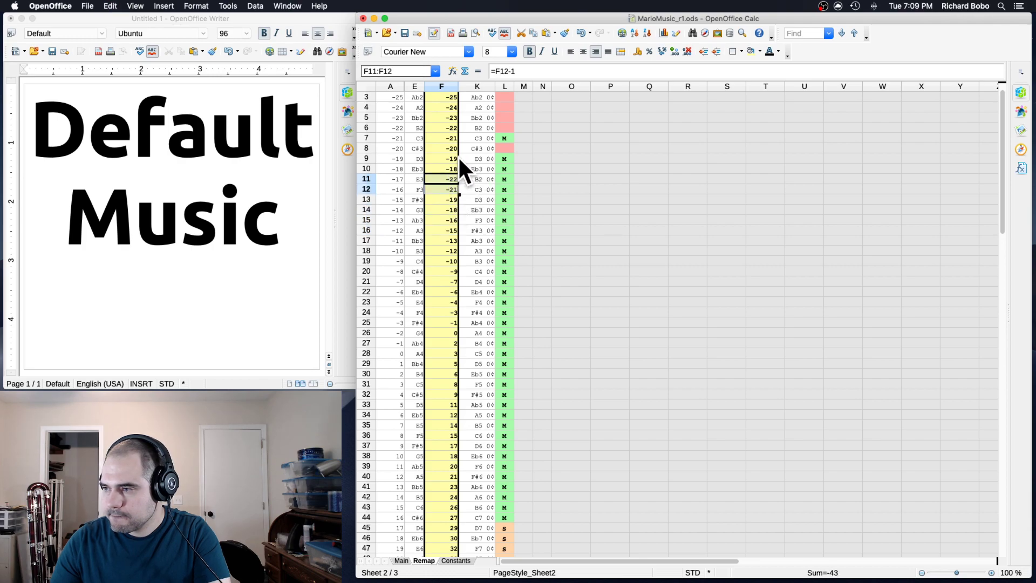
{"action": "left_click", "coordinate": [444, 155]}
{"action": "key", "text": "super+v"}
{"action": "left_click", "coordinate": [446, 136]}
{"action": "key", "text": "super+v"}
{"action": "left_click", "coordinate": [449, 115]}
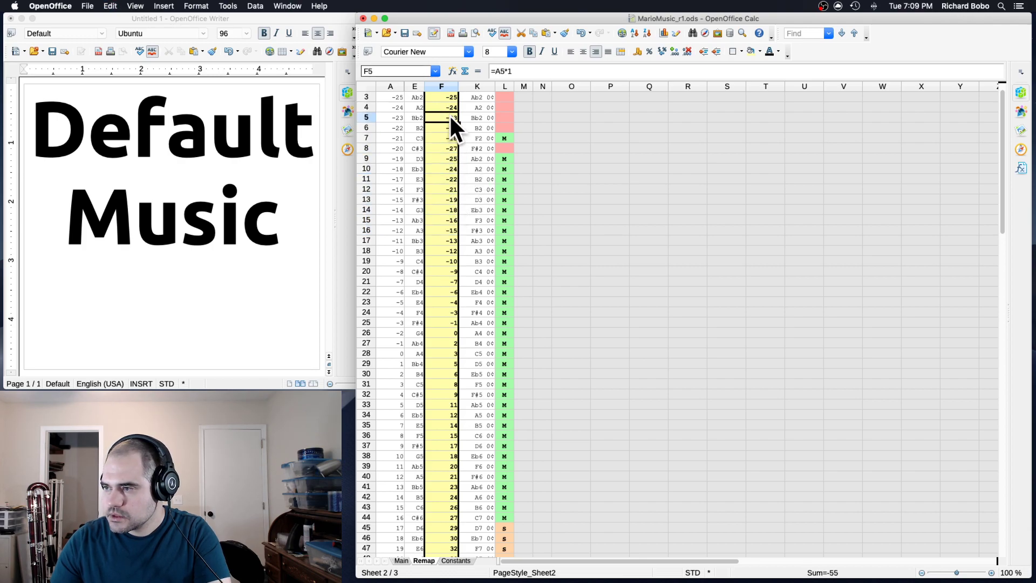
{"action": "key", "text": "super+v"}
{"action": "scroll", "coordinate": [443, 152], "scroll_direction": "up", "scroll_amount": 1}
{"action": "left_click", "coordinate": [448, 143]}
{"action": "key", "text": "super+v"}
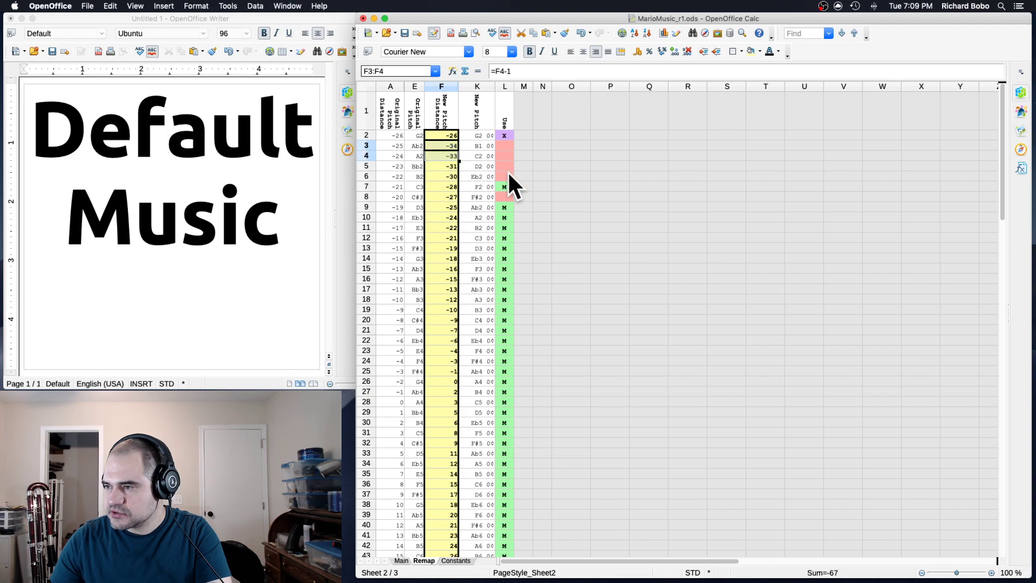
- Set the New Pitch Distance for G2 in F2 to -36 and review the remapped New Pitch column
{"action": "left_click", "coordinate": [450, 135]}
{"action": "type", "text": "-36"}
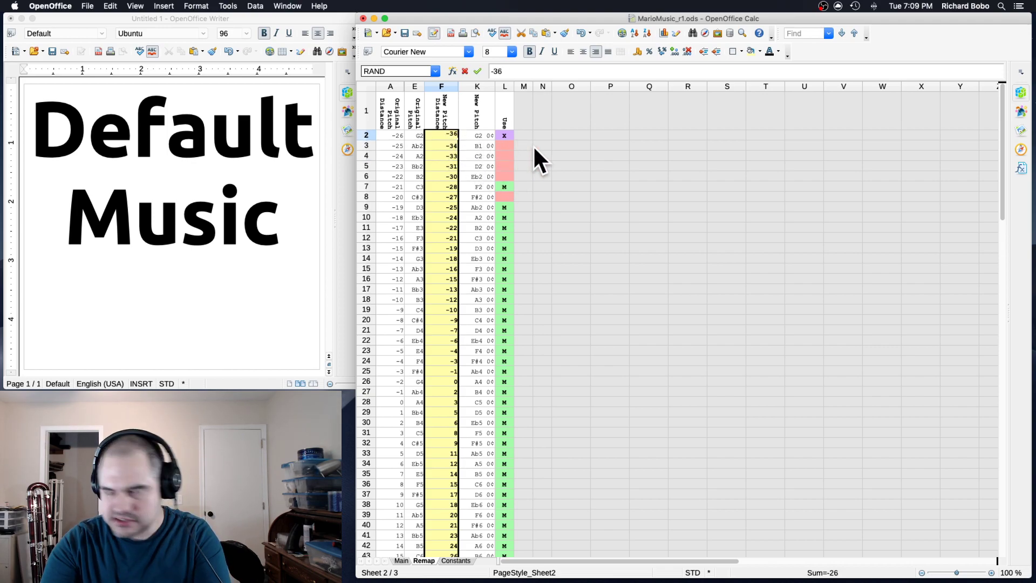
{"action": "key", "text": "Return"}
{"action": "scroll", "coordinate": [443, 357], "scroll_direction": "down", "scroll_amount": 5}
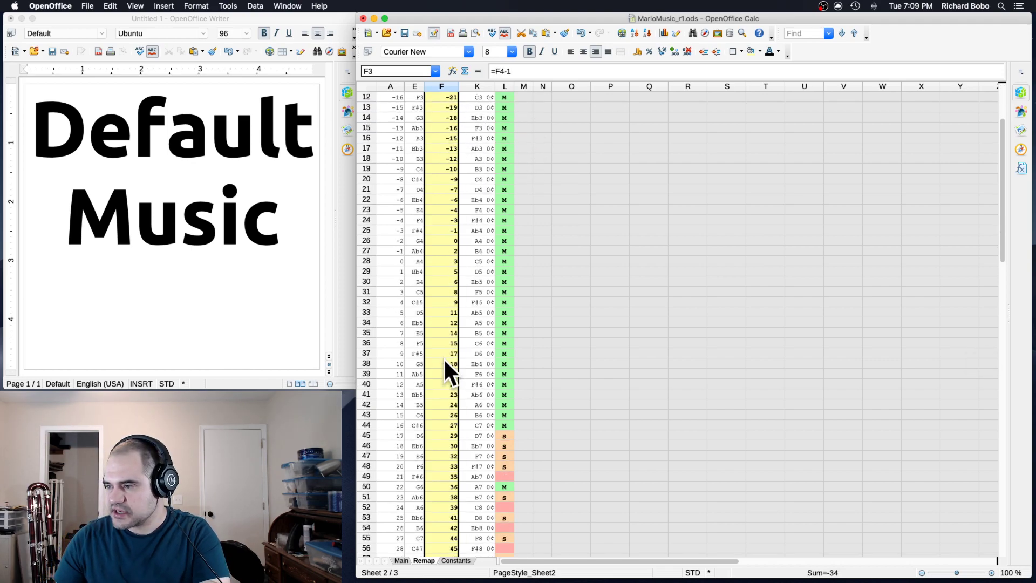
{"action": "scroll", "coordinate": [490, 383], "scroll_direction": "up", "scroll_amount": 5}
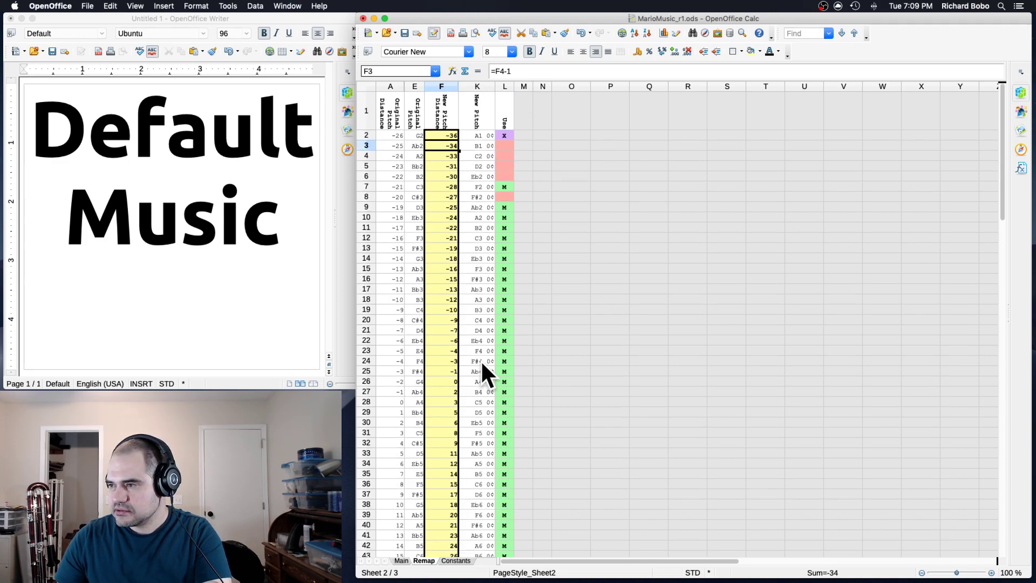
{"action": "scroll", "coordinate": [481, 359], "scroll_direction": "down", "scroll_amount": 7}
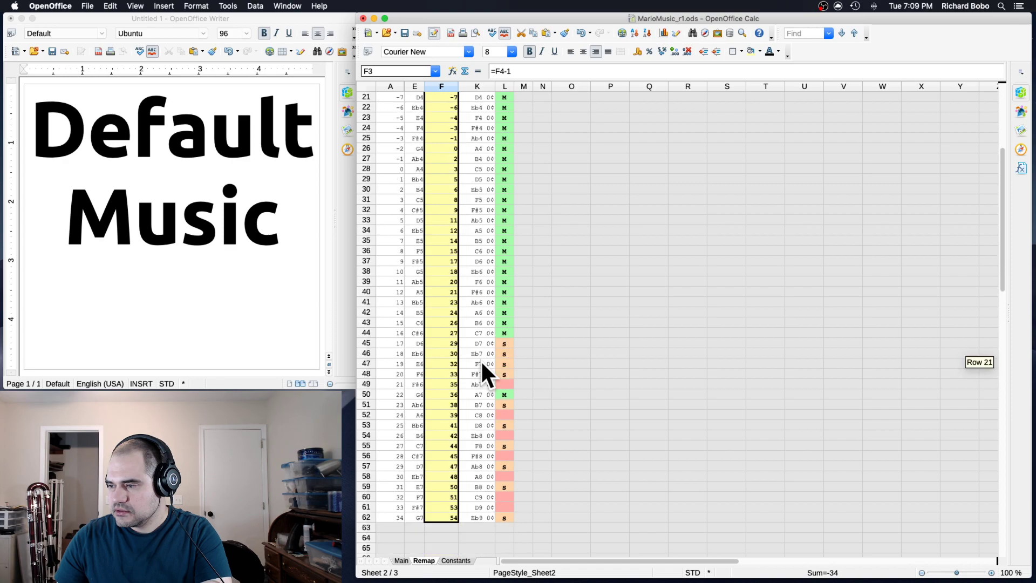
- Copy the Transformed Data string in cell E59 of the Main sheet
{"action": "left_click", "coordinate": [400, 560]}
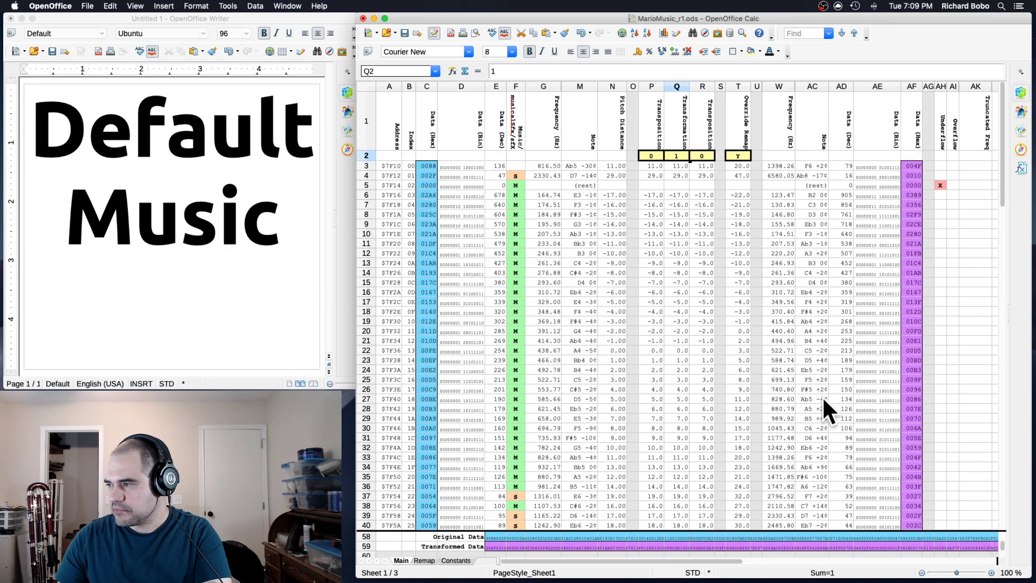
{"action": "left_click", "coordinate": [492, 541]}
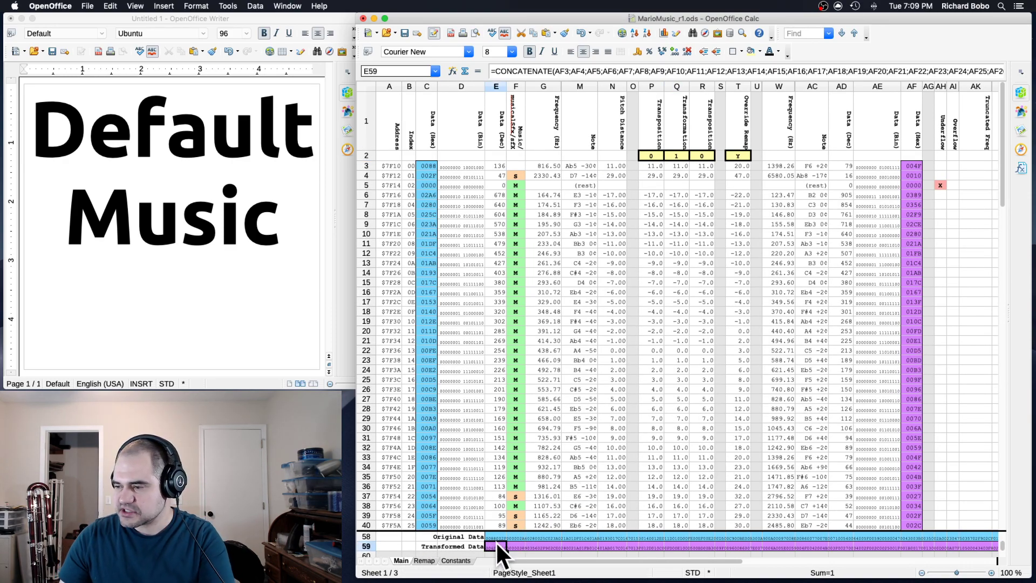
{"action": "left_click", "coordinate": [497, 533]}
{"action": "left_click", "coordinate": [494, 545]}
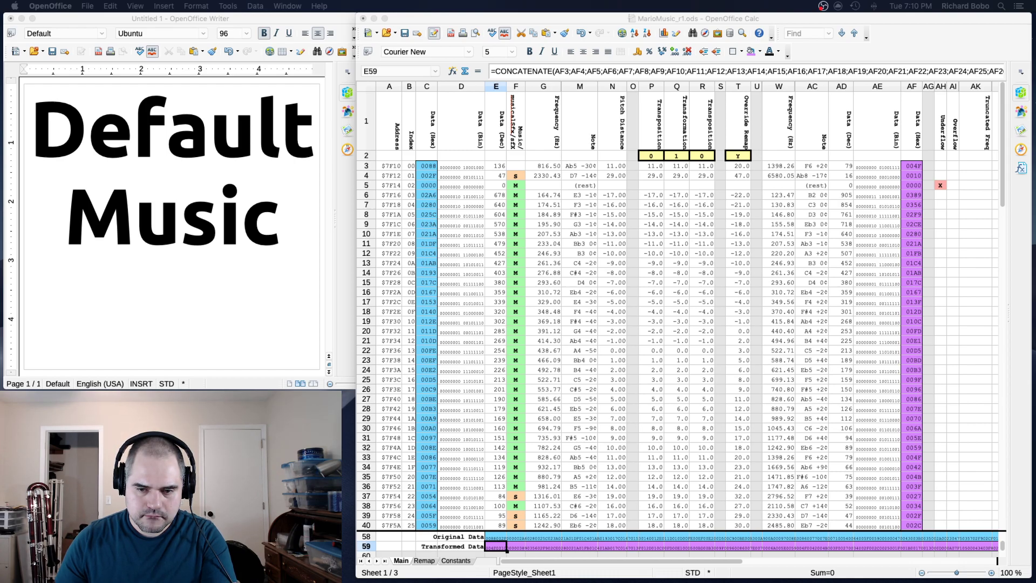
- Switch to Hex Fiend, select the 131-byte music data block at offset 32528 in the ROM copy, and overwrite it with the copied transformed data
{"action": "key", "text": "super+Tab"}
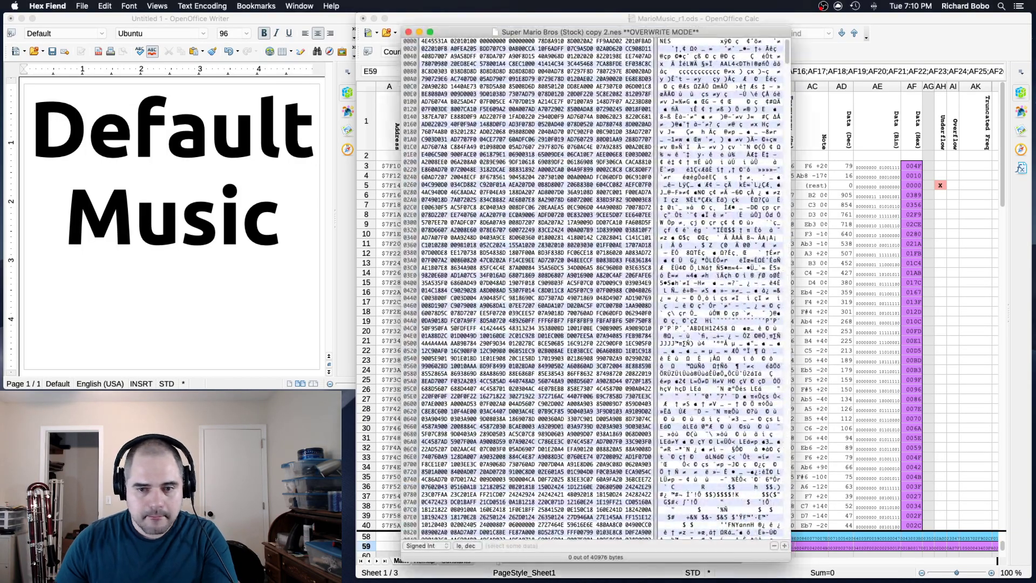
{"action": "scroll", "coordinate": [548, 446], "scroll_direction": "down", "scroll_amount": 20}
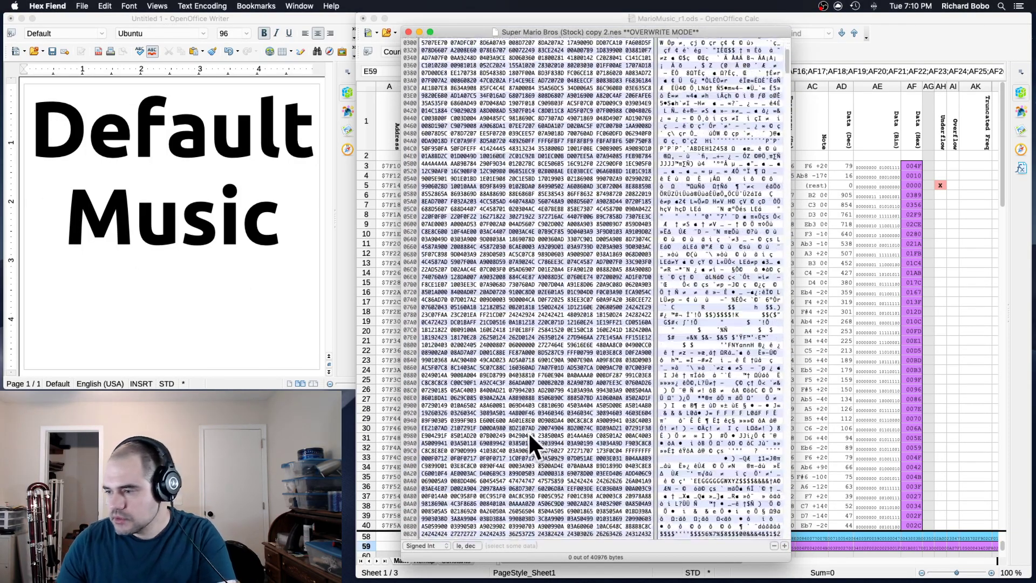
{"action": "scroll", "coordinate": [497, 418], "scroll_direction": "down", "scroll_amount": 20}
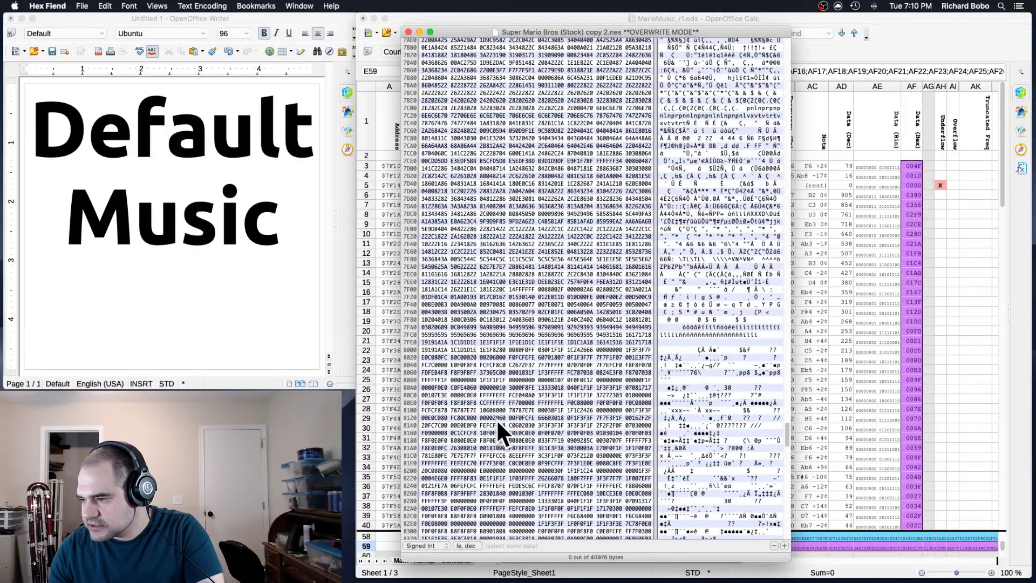
{"action": "scroll", "coordinate": [497, 419], "scroll_direction": "down", "scroll_amount": 3}
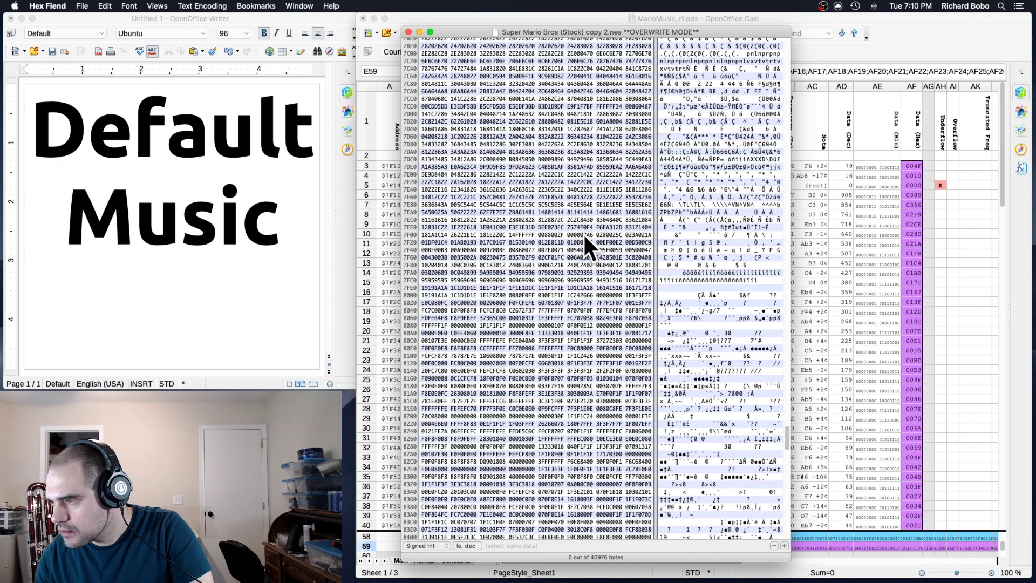
{"action": "left_click_drag", "start_coordinate": [536, 233], "coordinate": [486, 265]}
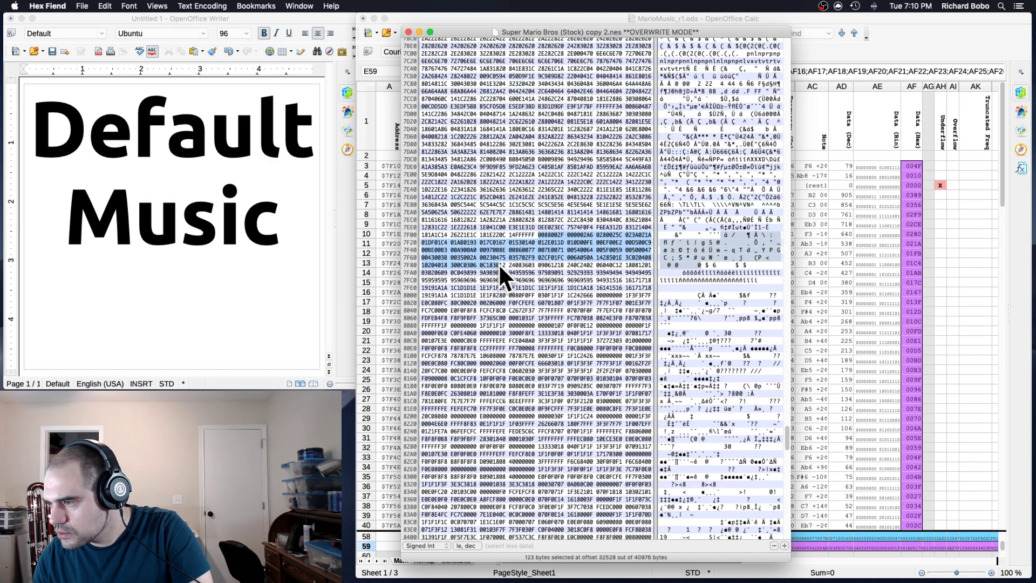
{"action": "mouse_move", "coordinate": [543, 265]}
{"action": "left_mouse_down"}
{"action": "mouse_move", "coordinate": [555, 264]}
{"action": "mouse_move", "coordinate": [499, 273]}
{"action": "mouse_move", "coordinate": [542, 270]}
{"action": "mouse_move", "coordinate": [471, 263]}
{"action": "mouse_move", "coordinate": [542, 263]}
{"action": "left_mouse_up"}
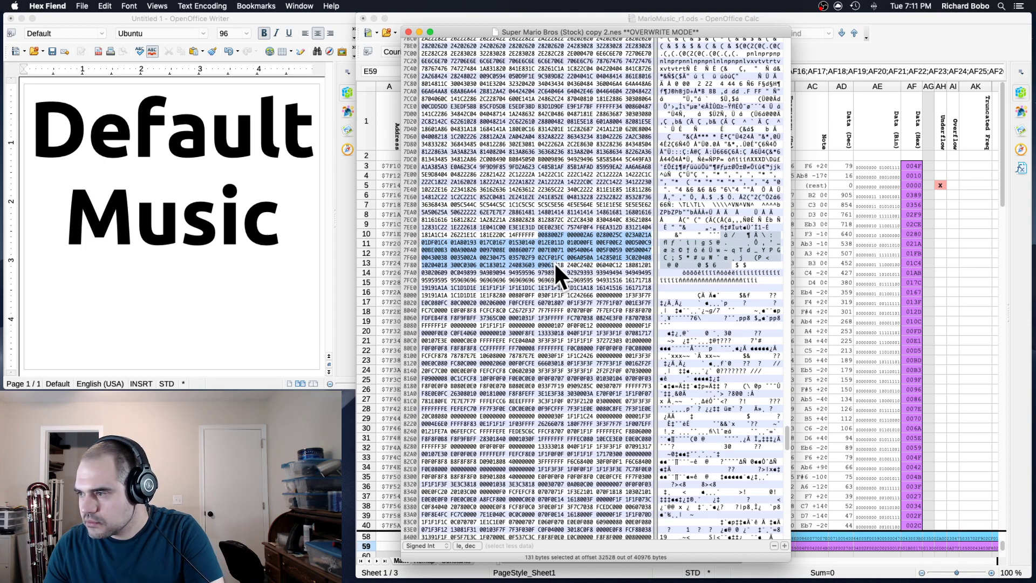
{"action": "key", "text": "super+v"}
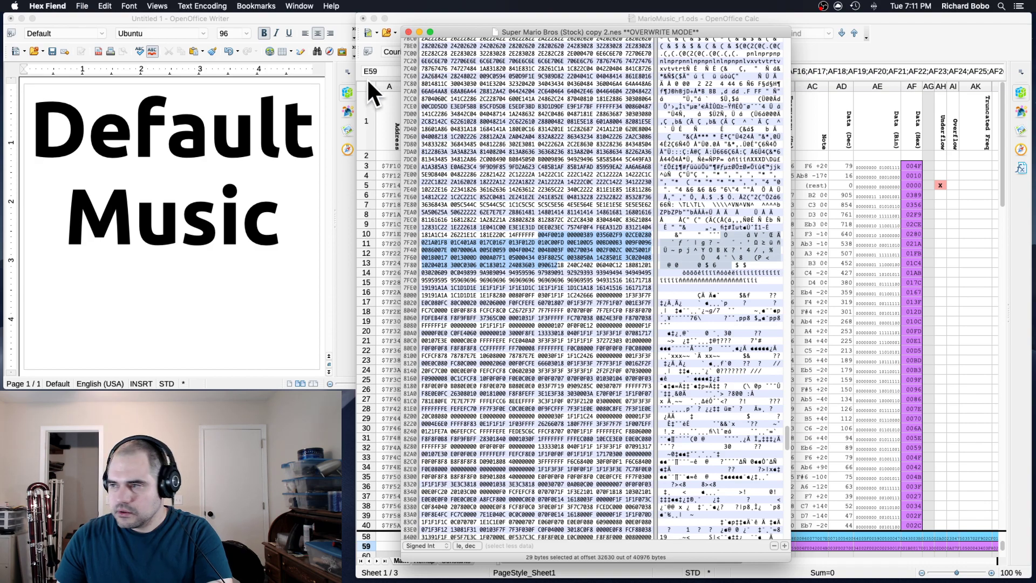
- Close the edited ROM copy in Hex Fiend, switch to OpenEmu and start a 1 Player Game with the modified music
{"action": "key", "text": "super+w"}
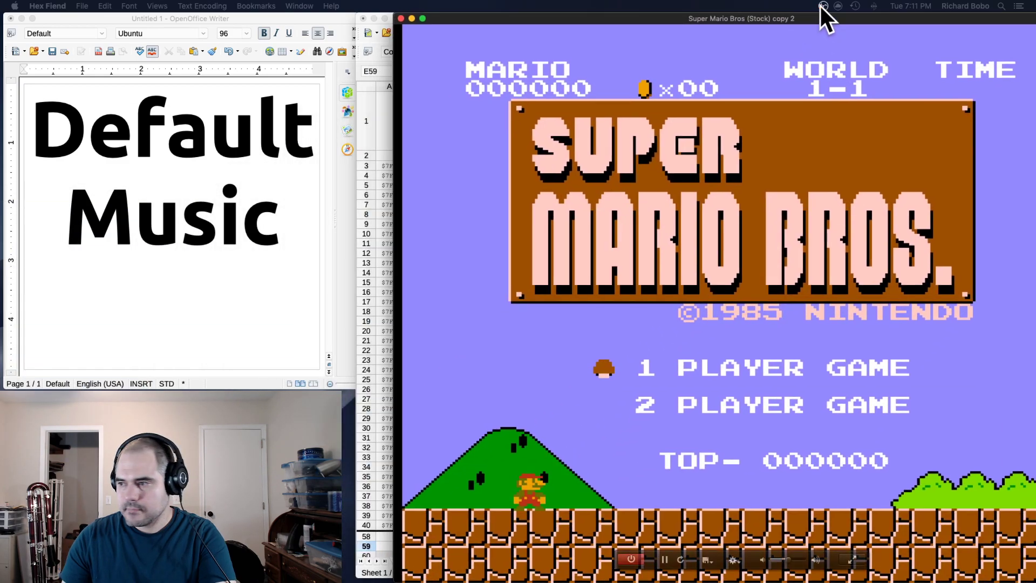
{"action": "left_click_drag", "start_coordinate": [825, 14], "coordinate": [786, 12]}
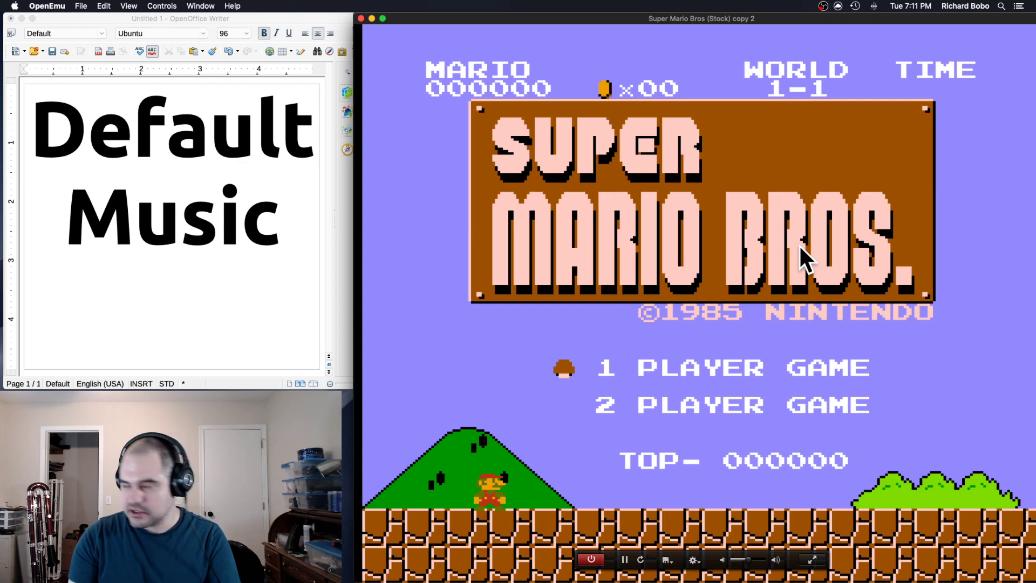
{"action": "key", "text": "Return"}
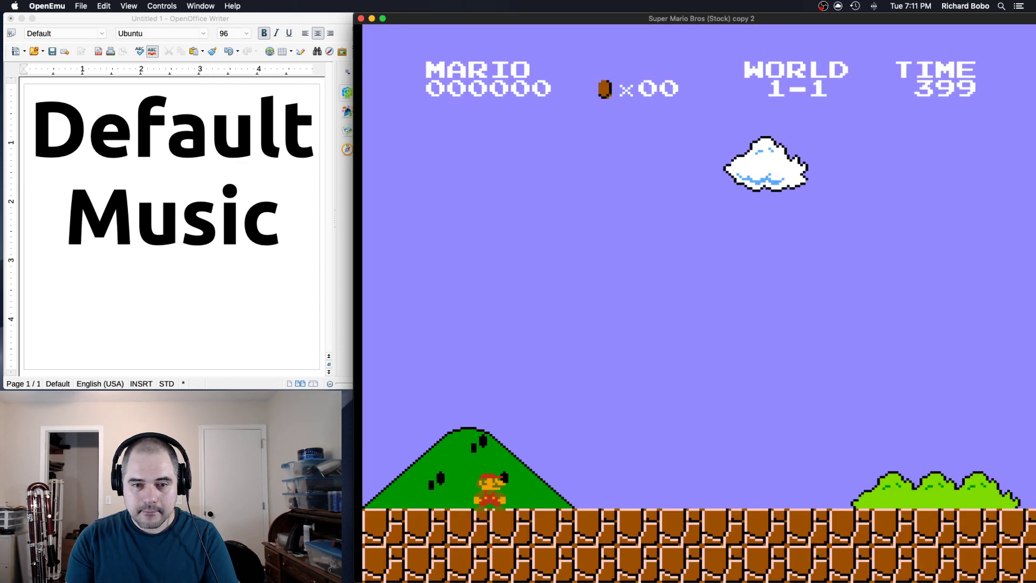
- Move Mario through the opening of World 1-1, past the first Goomba and up onto the first question block
{"action": "key", "text": "Right"}
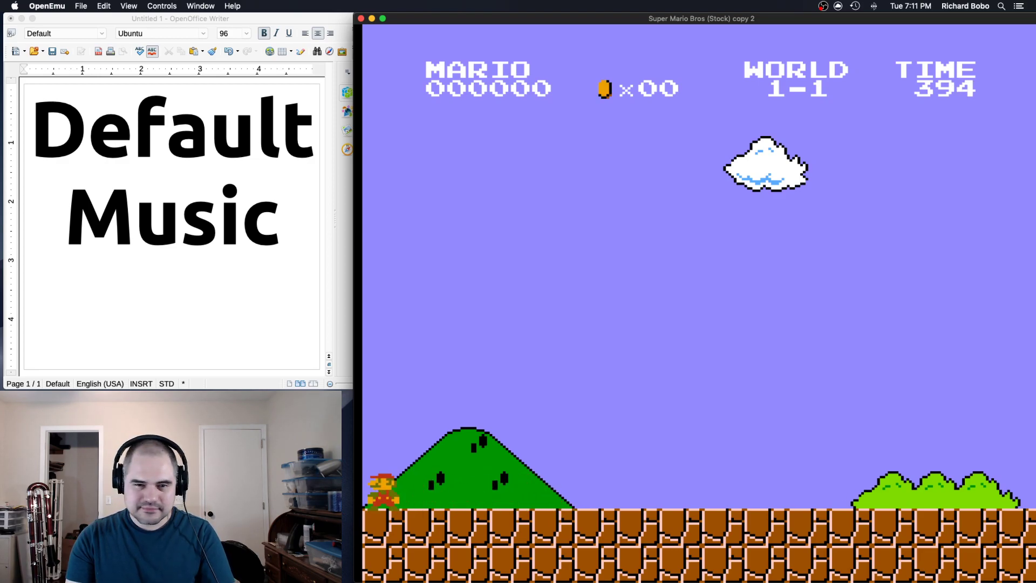
{"action": "key", "text": "Right"}
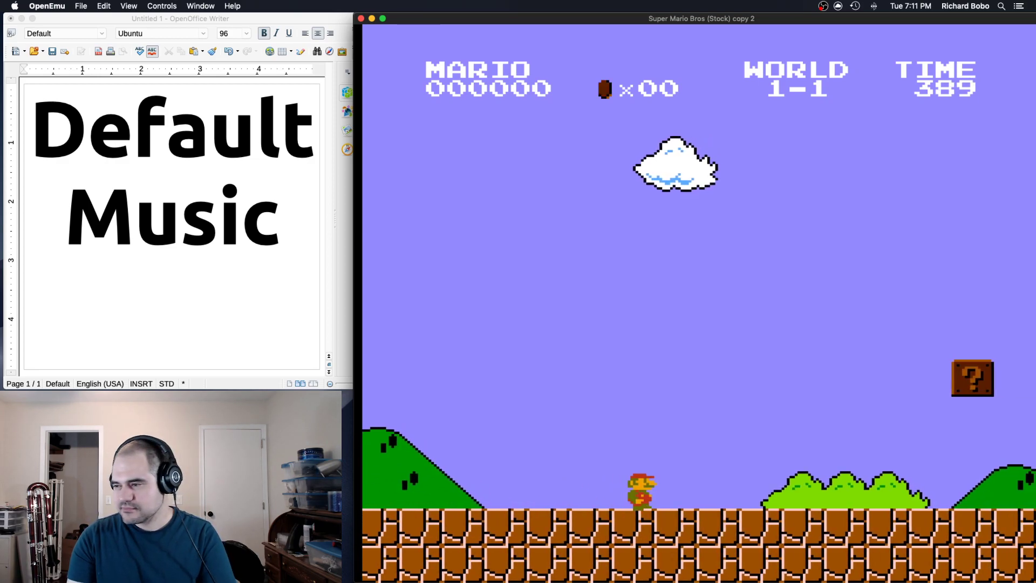
{"action": "key", "text": "Left"}
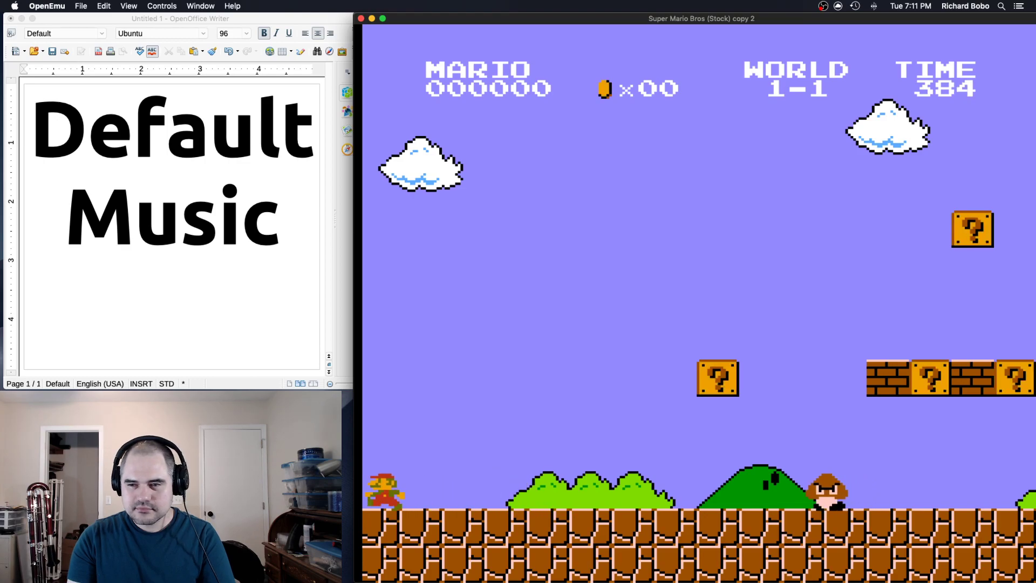
{"action": "key", "text": "Right"}
{"action": "key", "text": "s"}
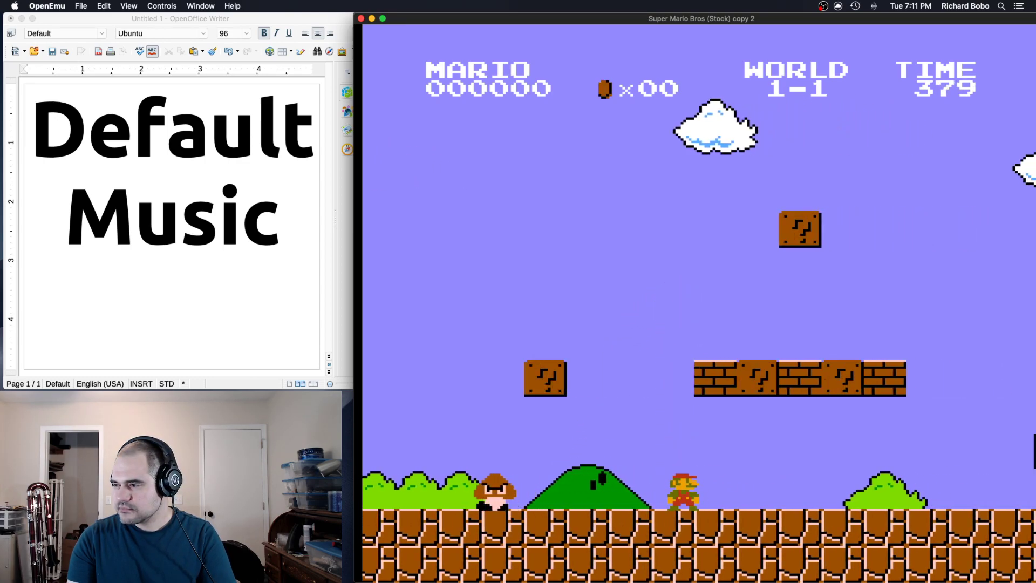
{"action": "key", "text": "Left"}
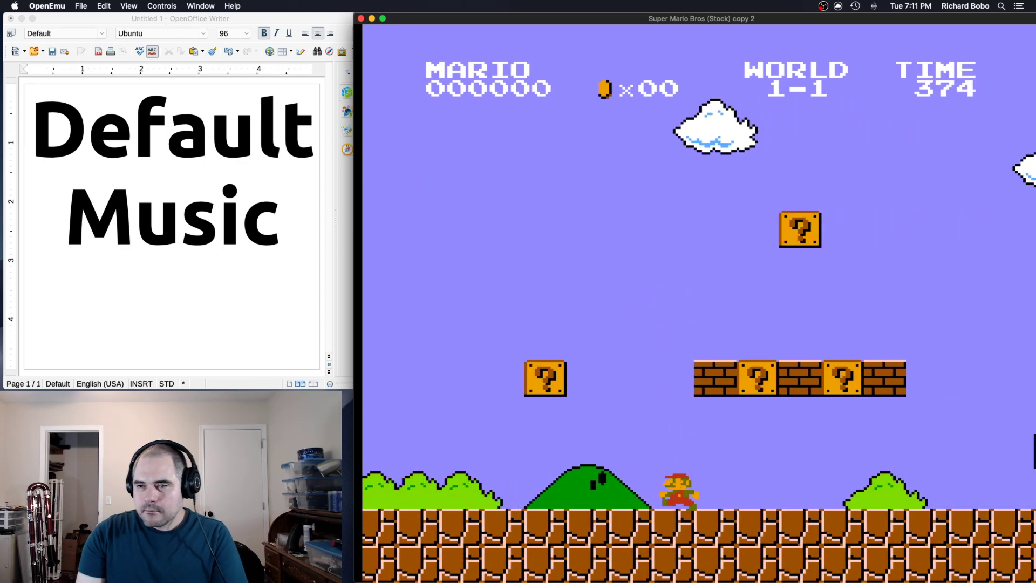
{"action": "key", "text": "Right"}
{"action": "key", "text": "s"}
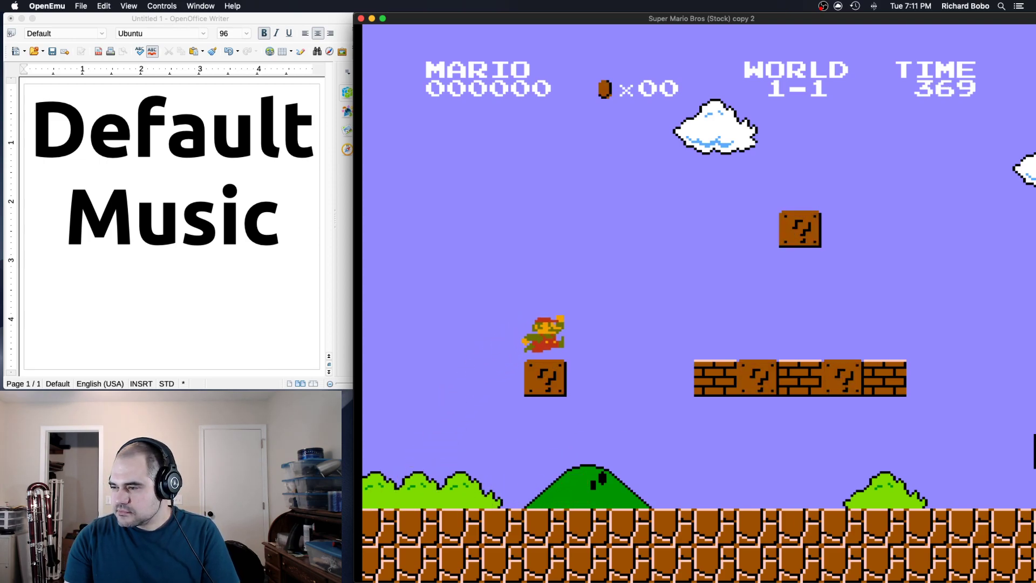
- Run and jump Mario across the green pipes and past the Goombas to the ground before the first pit
{"action": "key", "text": "Right"}
{"action": "key", "text": "s"}
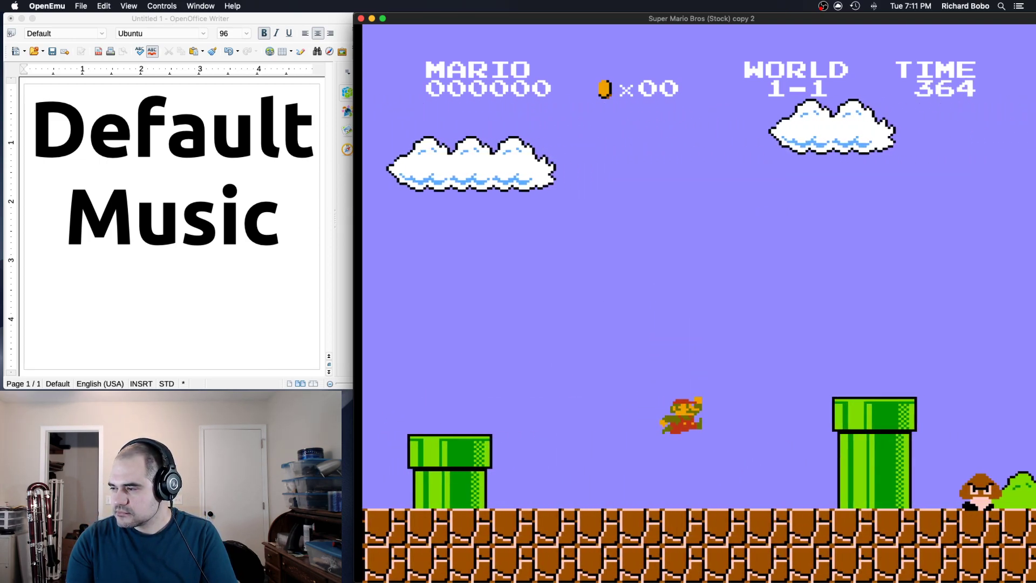
{"action": "key", "text": "Right"}
{"action": "key", "text": "s"}
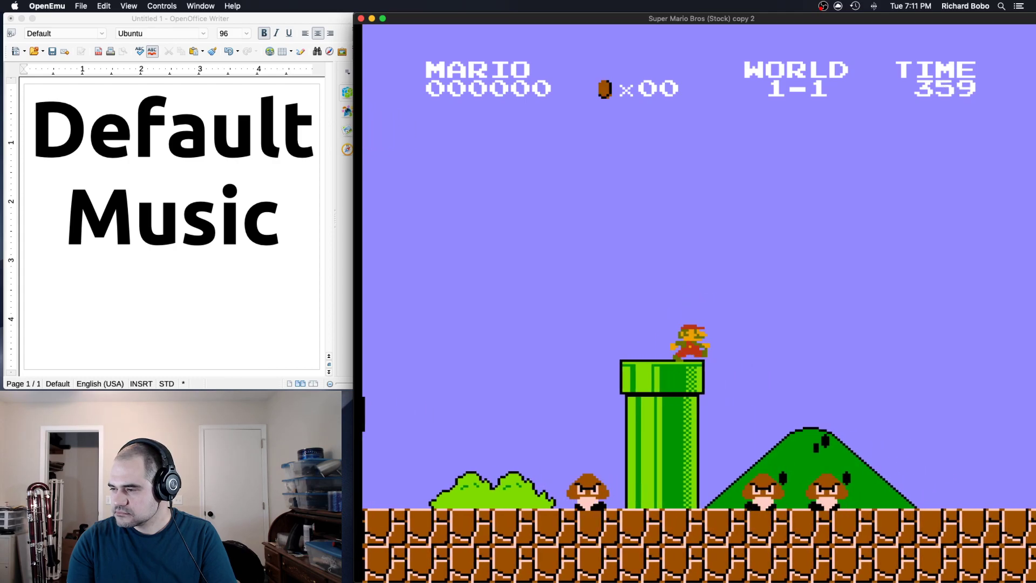
{"action": "key", "text": "Right"}
{"action": "key", "text": "s"}
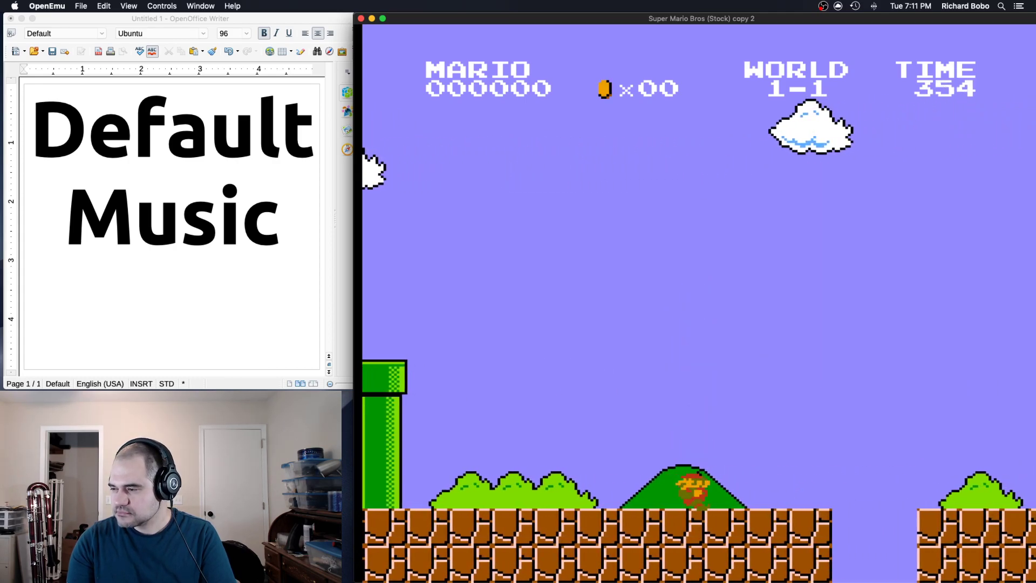
- Hit the hidden block before the first pit to release its green-spotted mushroom and move Mario toward the pit
{"action": "key", "text": "Right"}
{"action": "key", "text": "s"}
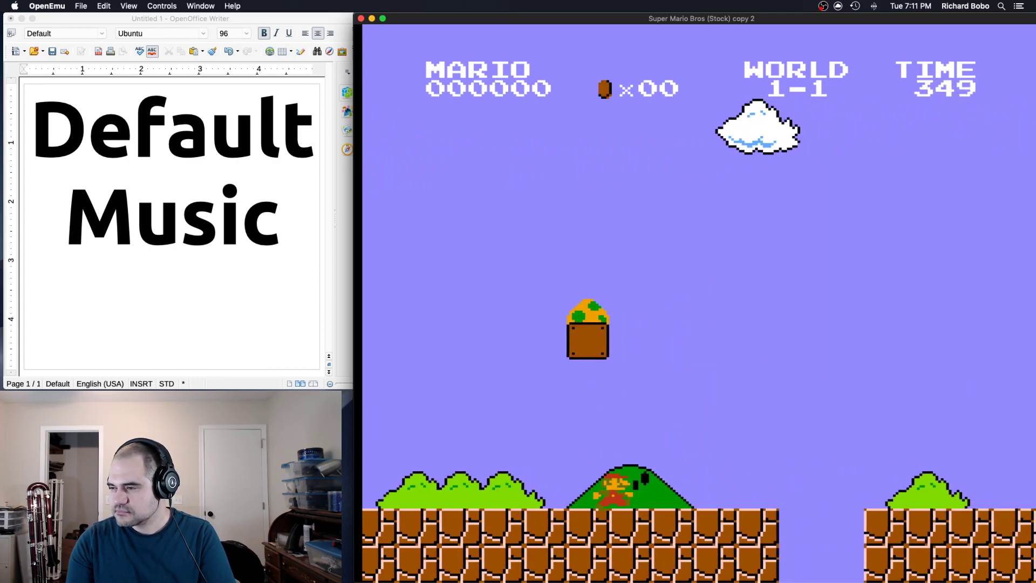
{"action": "key", "text": "s"}
{"action": "key", "text": "Right"}
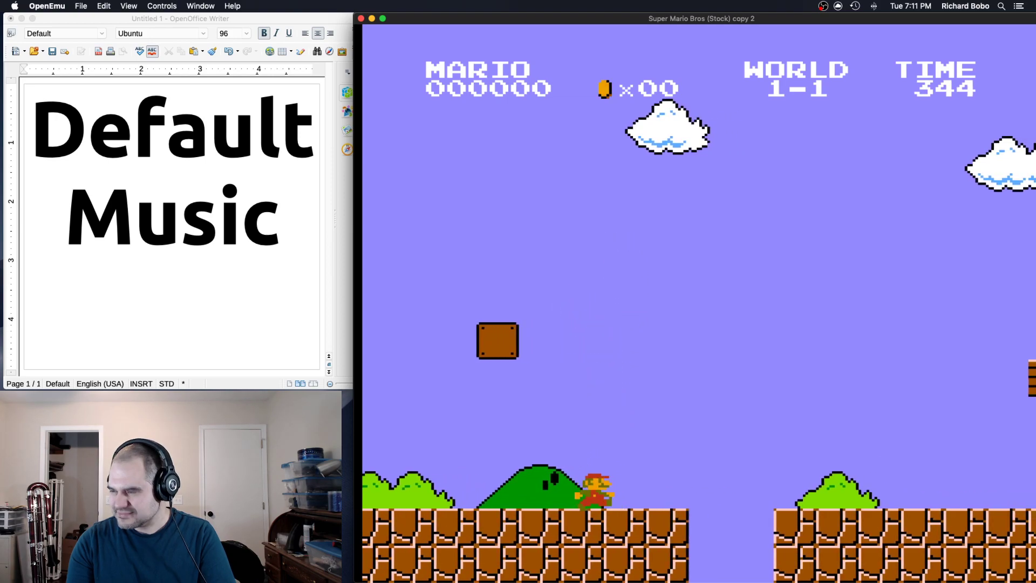
- Jump over the first pit, hit the question block between the bricks and collect the mushroom
{"action": "key", "text": "Right"}
{"action": "key", "text": "s"}
{"action": "key", "text": "s"}
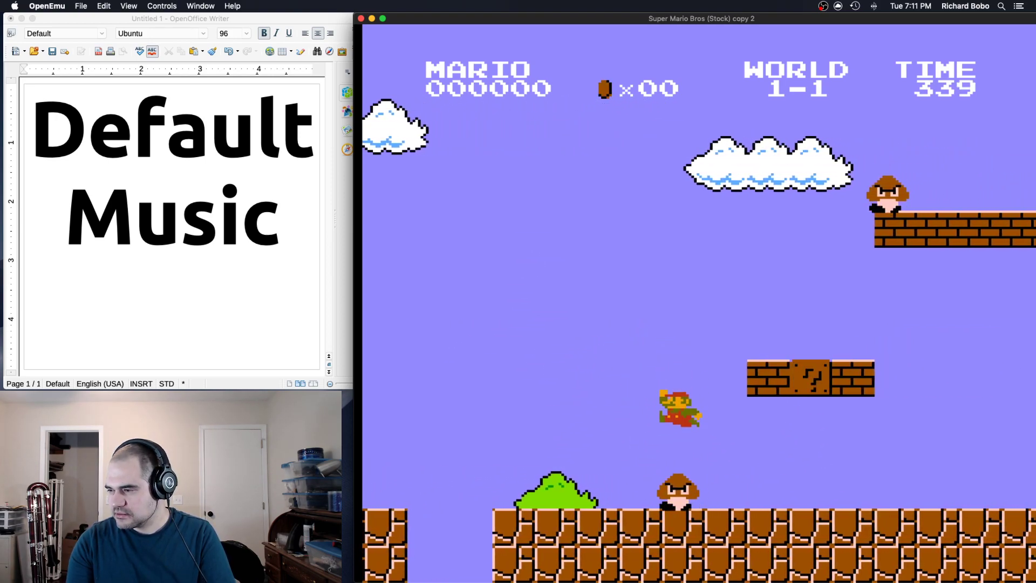
{"action": "key", "text": "Right"}
{"action": "key", "text": "s"}
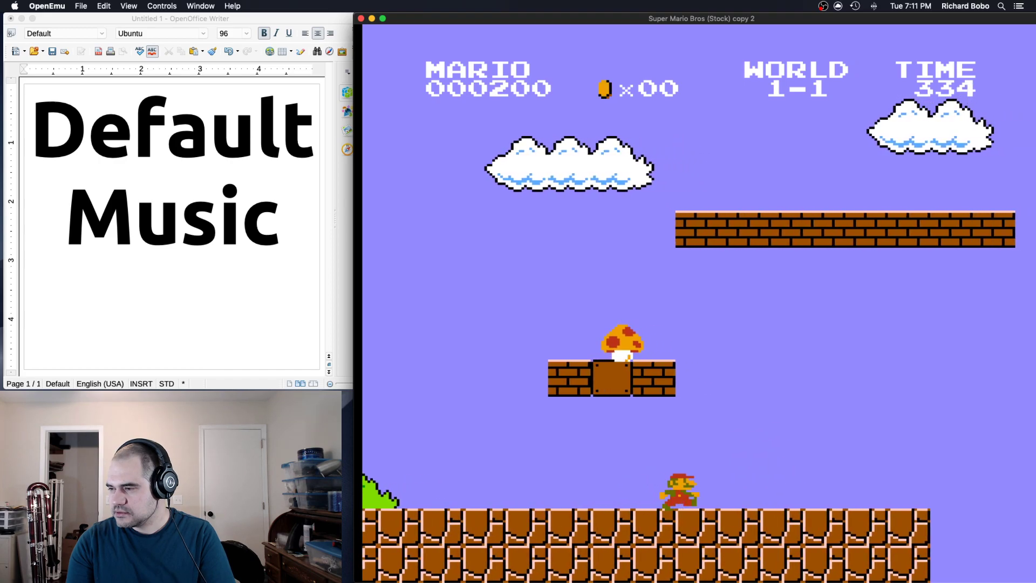
{"action": "key", "text": "Right"}
{"action": "key", "text": "s"}
{"action": "key", "text": "Right"}
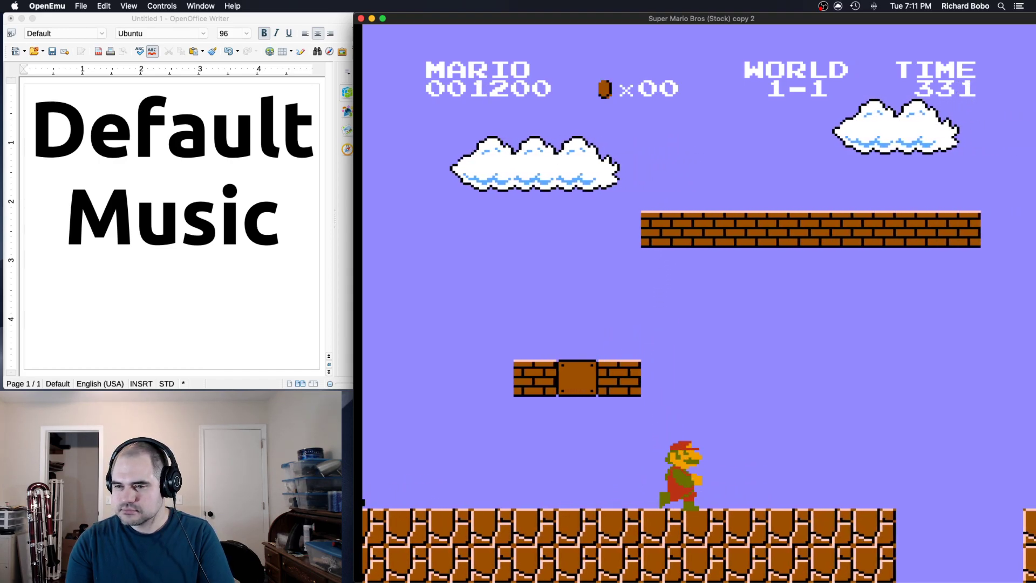
- Jump the second pit, hit the coin brick and run Mario on past the cluster of question blocks
{"action": "key", "text": "s"}
{"action": "key", "text": "Right"}
{"action": "key", "text": "s"}
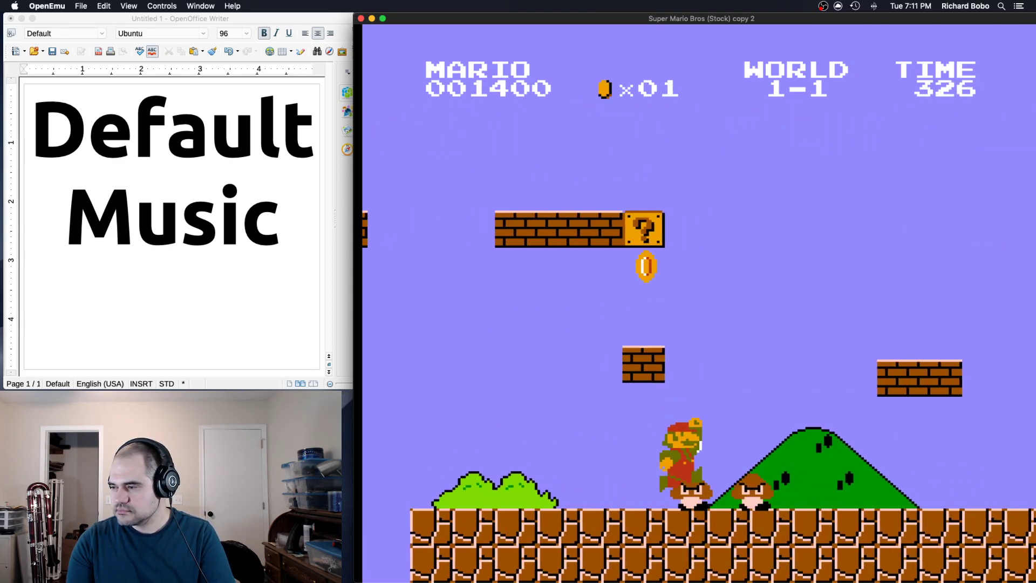
{"action": "key", "text": "s"}
{"action": "key", "text": "Right"}
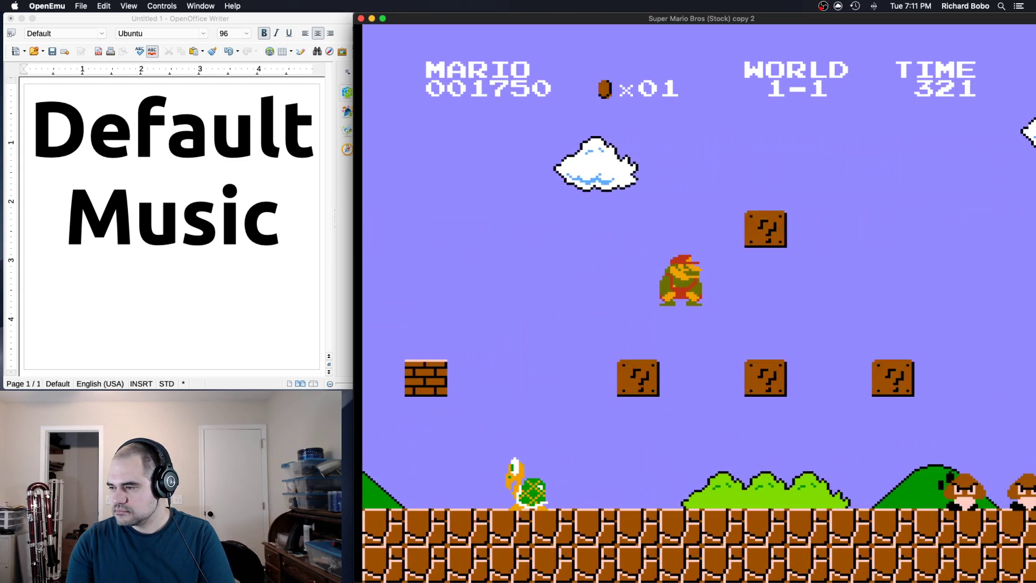
{"action": "key", "text": "Right"}
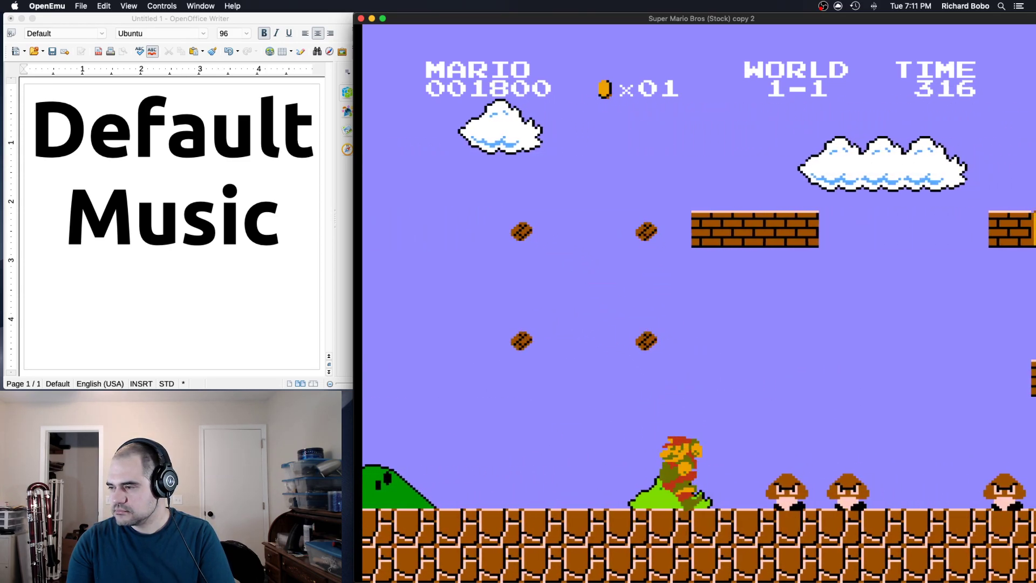
- Jump on the Goomba group and carry Mario over the first pair of block staircases
{"action": "key", "text": "s"}
{"action": "key", "text": "Right"}
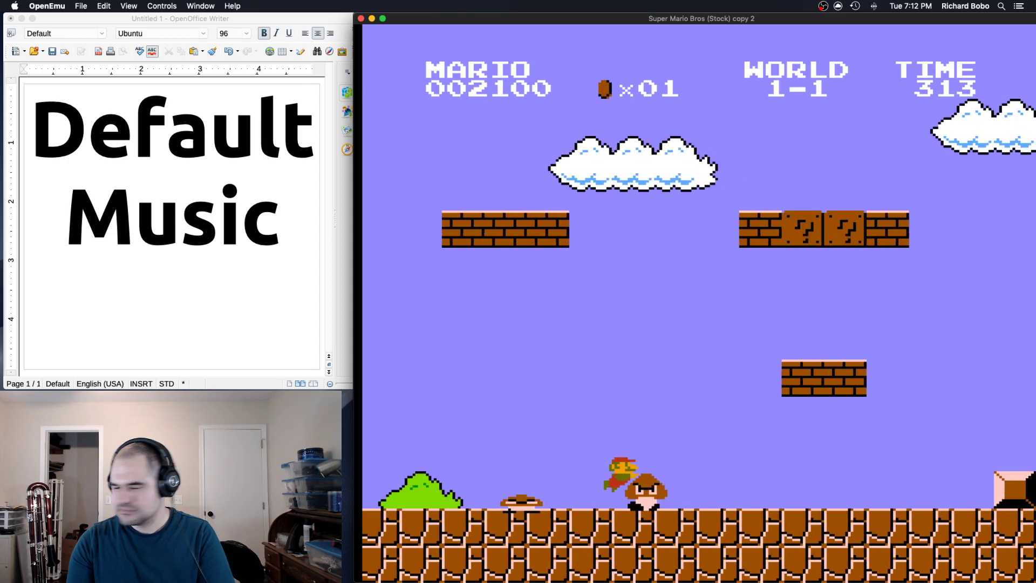
{"action": "key", "text": "s"}
{"action": "key", "text": "s"}
{"action": "key", "text": "Right"}
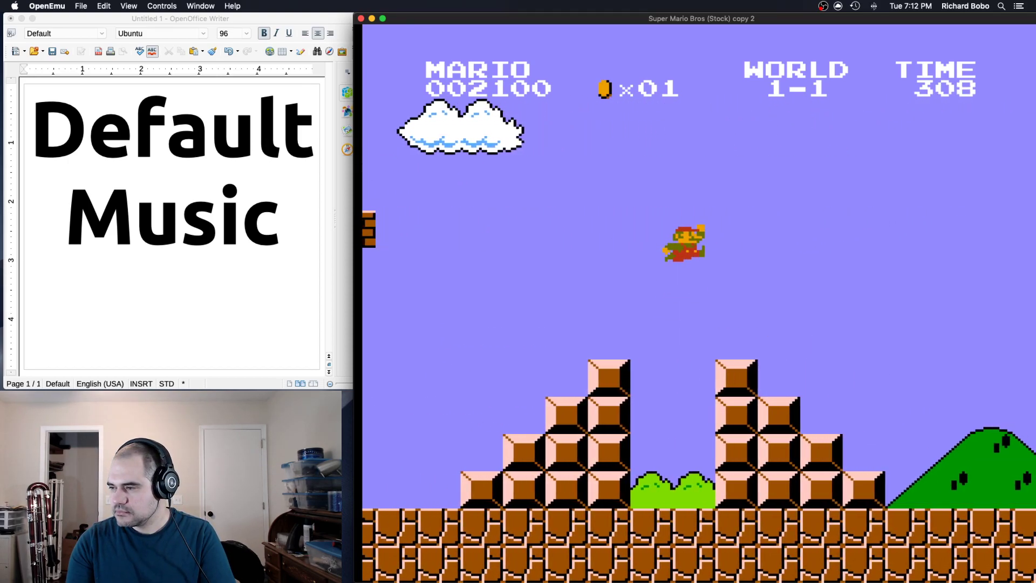
- Clear the staircases with the gap, stomp the next Goomba and jump Mario up the tall final staircase
{"action": "key", "text": "s"}
{"action": "key", "text": "Right"}
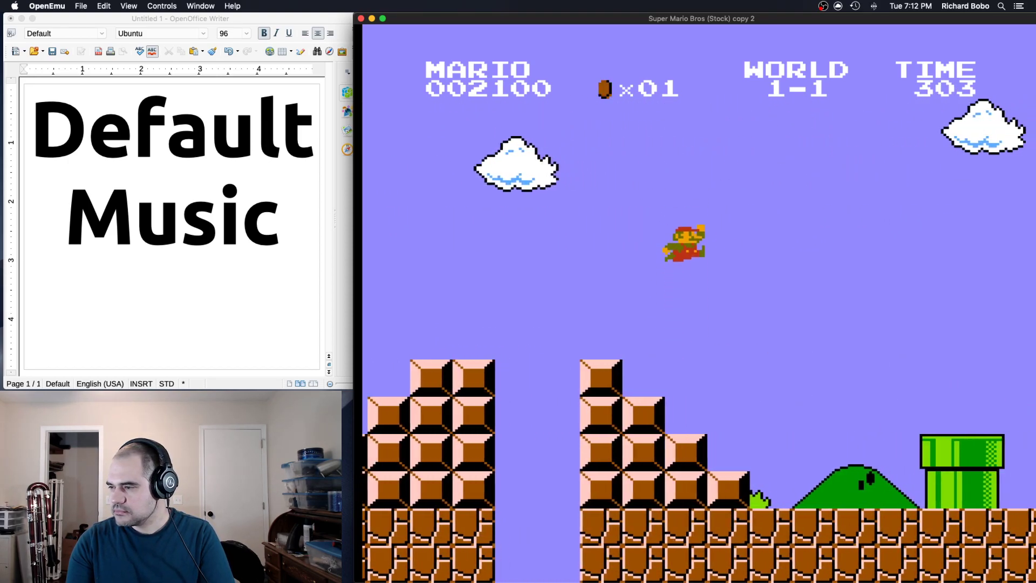
{"action": "key", "text": "s"}
{"action": "key", "text": "Right"}
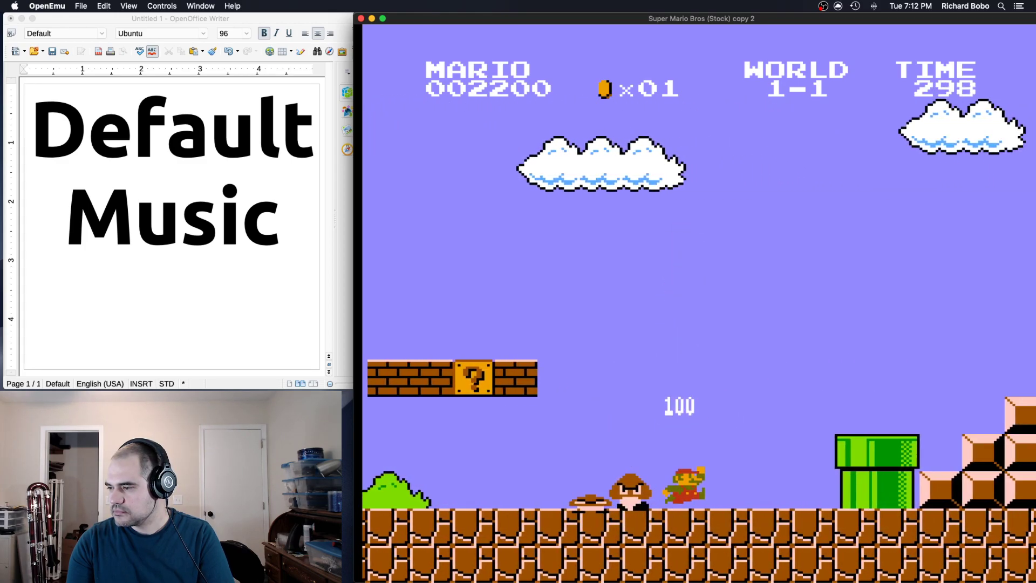
{"action": "key", "text": "s"}
{"action": "key", "text": "s"}
{"action": "key", "text": "Right"}
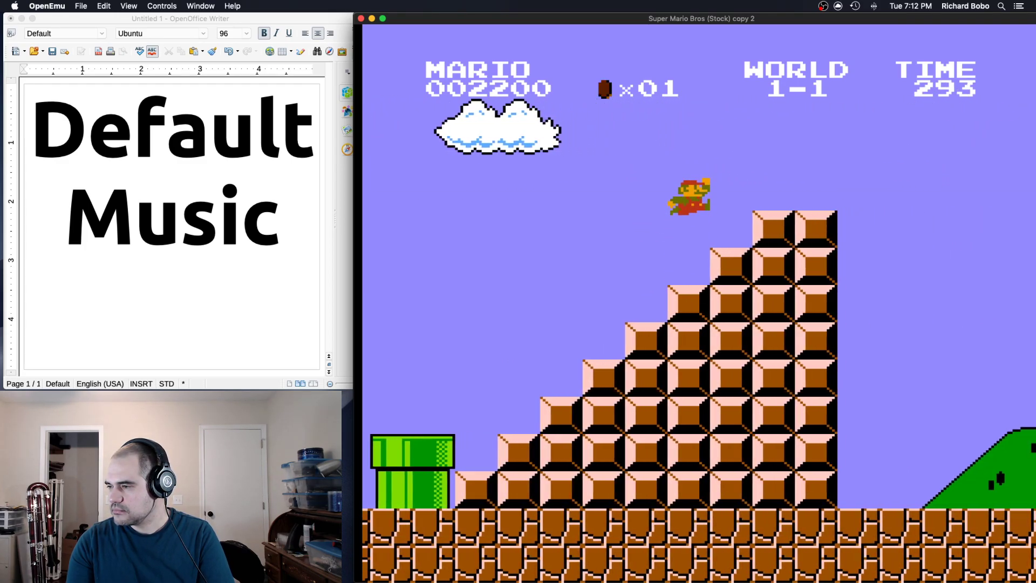
- Bring Mario down from the final staircase and jump onto the flagpole to finish World 1-1
{"action": "key", "text": "s"}
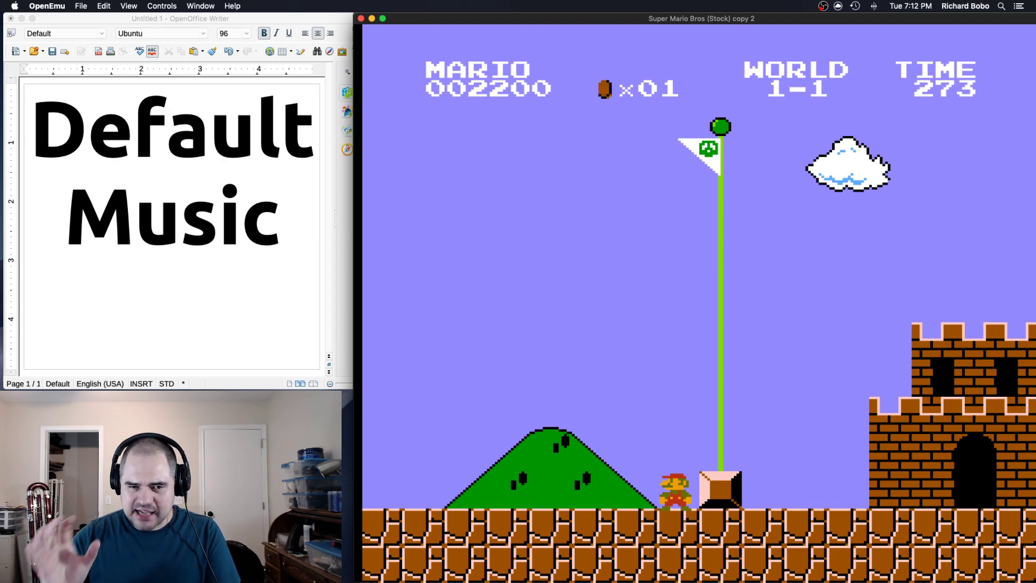
{"action": "key", "text": "Right"}
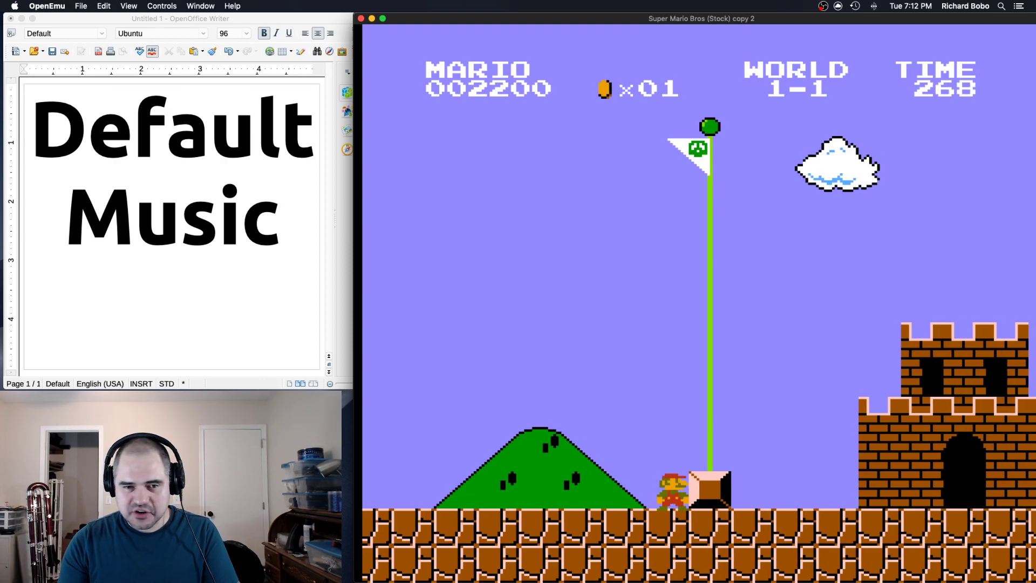
{"action": "key", "text": "s"}
{"action": "key", "text": "Right"}
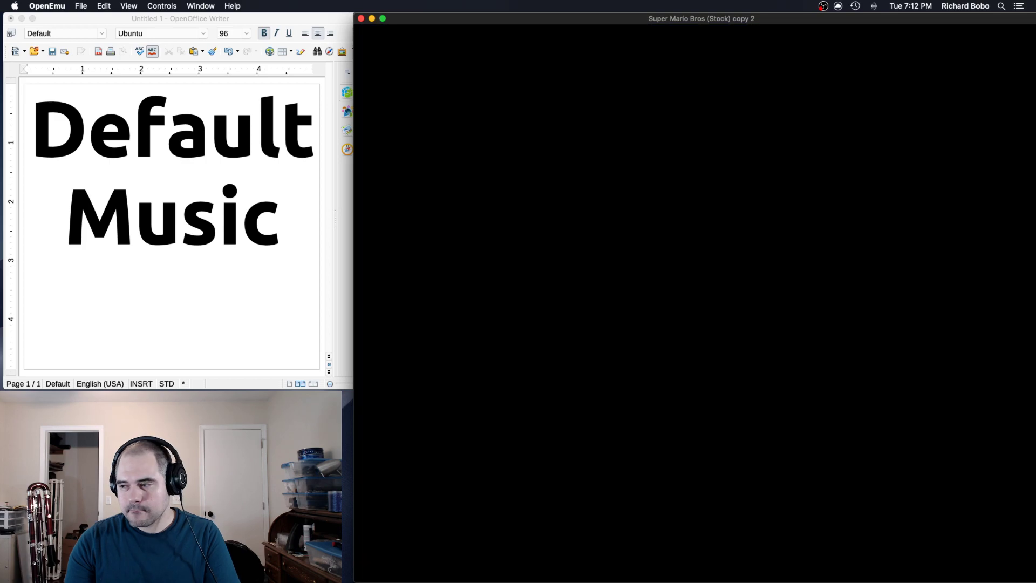
- Start World 1-2 by jumping across the row of question blocks and onto the stepped block columns
{"action": "key", "text": "Right"}
{"action": "key", "text": "s"}
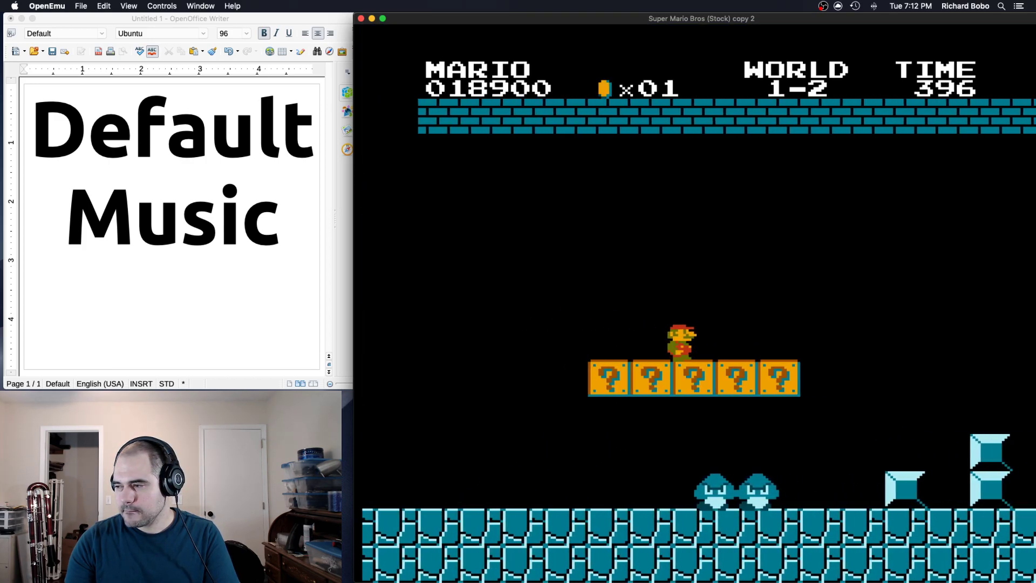
{"action": "key", "text": "s"}
{"action": "key", "text": "s"}
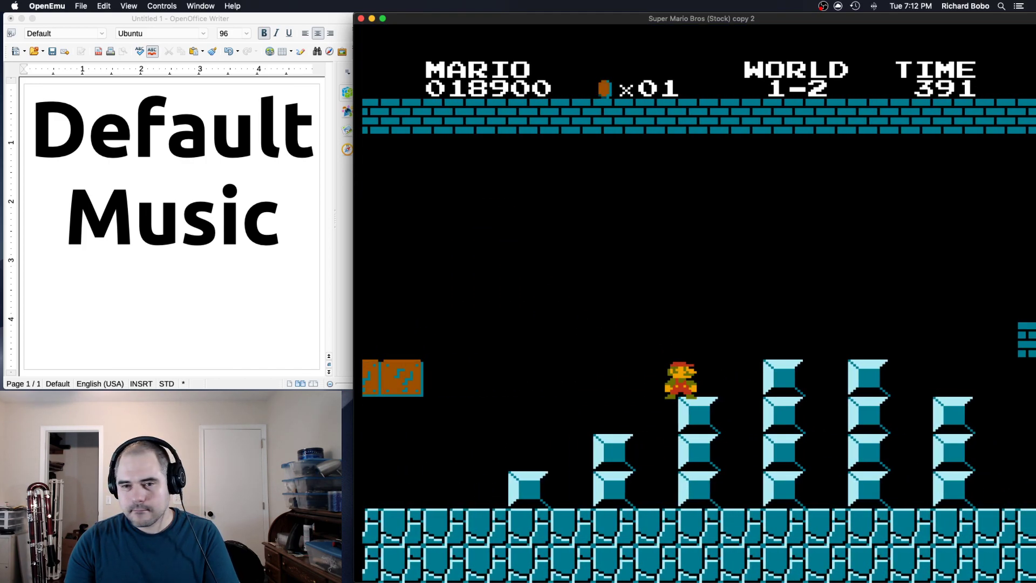
{"action": "key", "text": "s"}
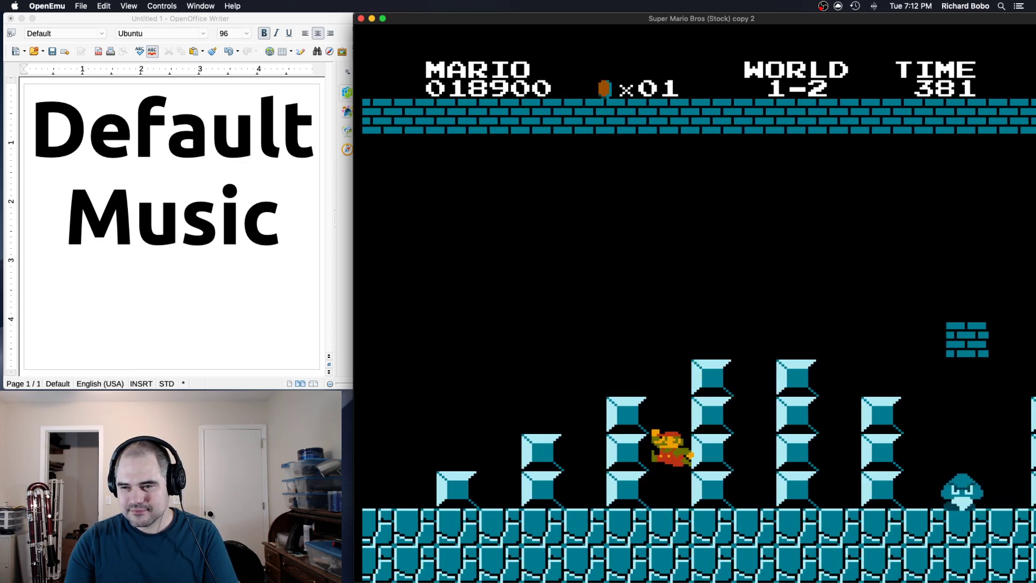
- Jump Mario over the tallest block columns and the Goomba, landing on the Koopa beneath the coin-topped bricks
{"action": "key", "text": "Right"}
{"action": "key", "text": "s"}
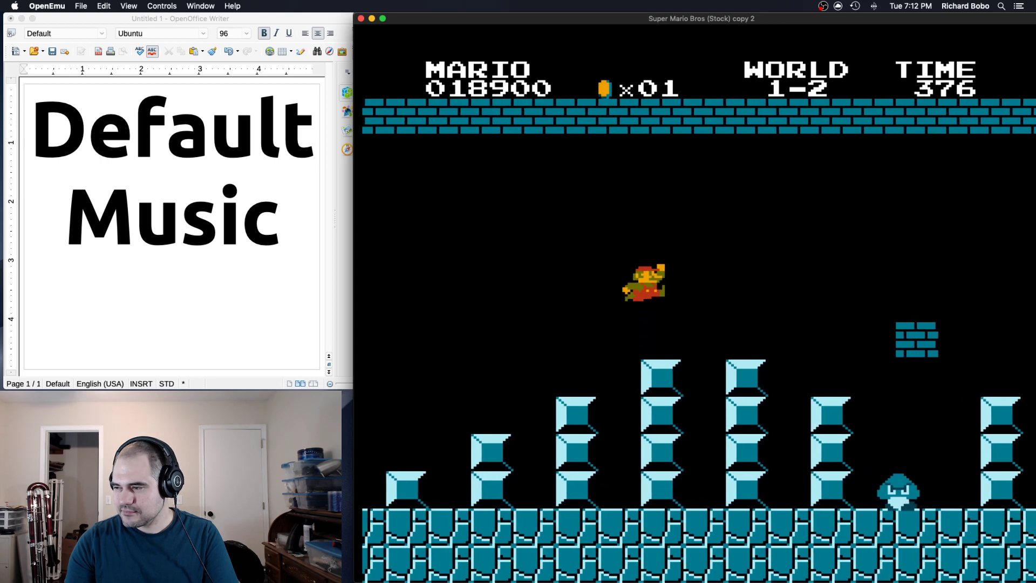
{"action": "key", "text": "s"}
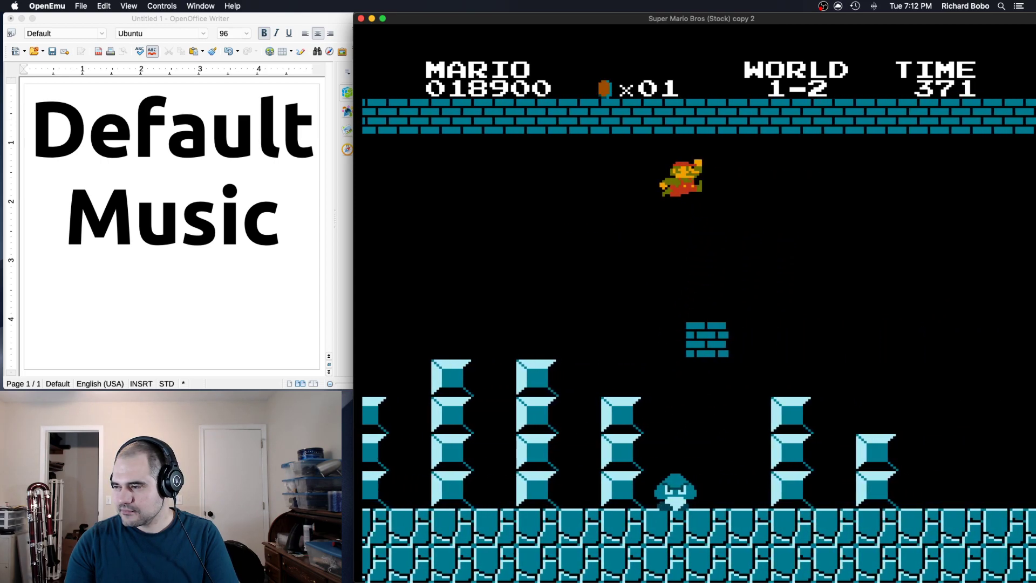
{"action": "key", "text": "s"}
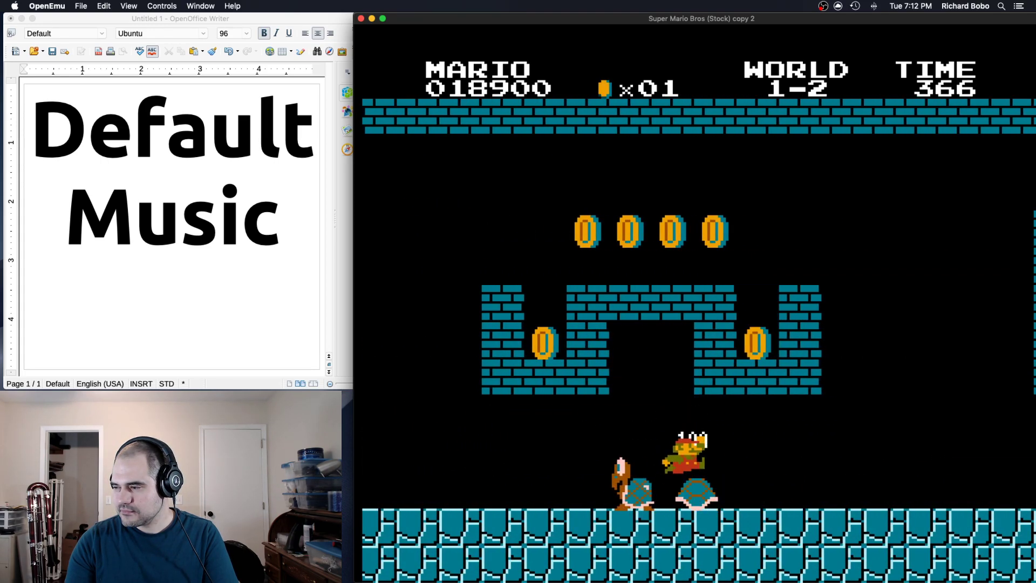
- Carry Mario through the brick passages of World 1-2, stomping or jumping over the Koopa and the Goombas on the ground
{"action": "key", "text": "s"}
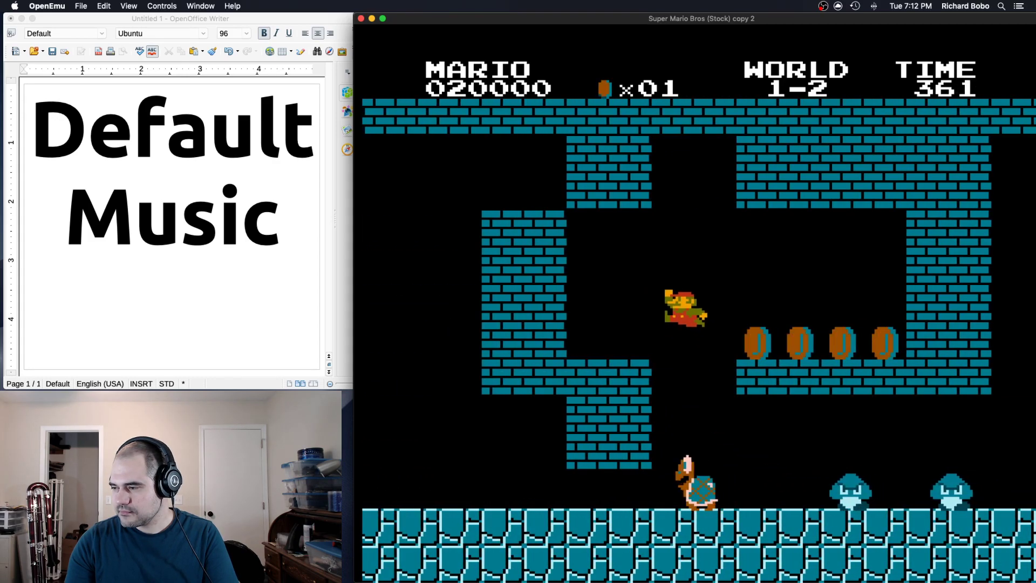
{"action": "key", "text": "s"}
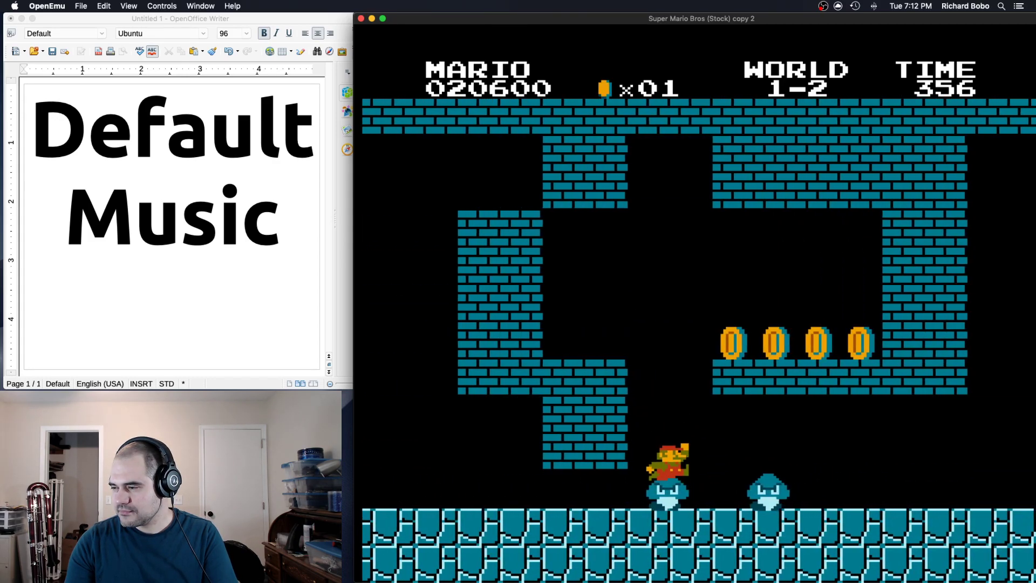
{"action": "key", "text": "s"}
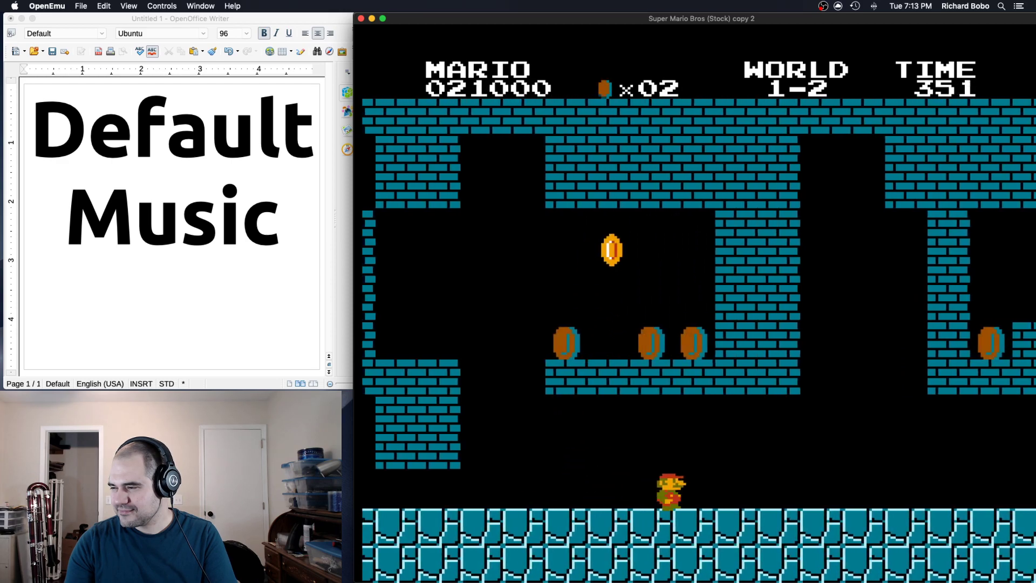
{"action": "key", "text": "s"}
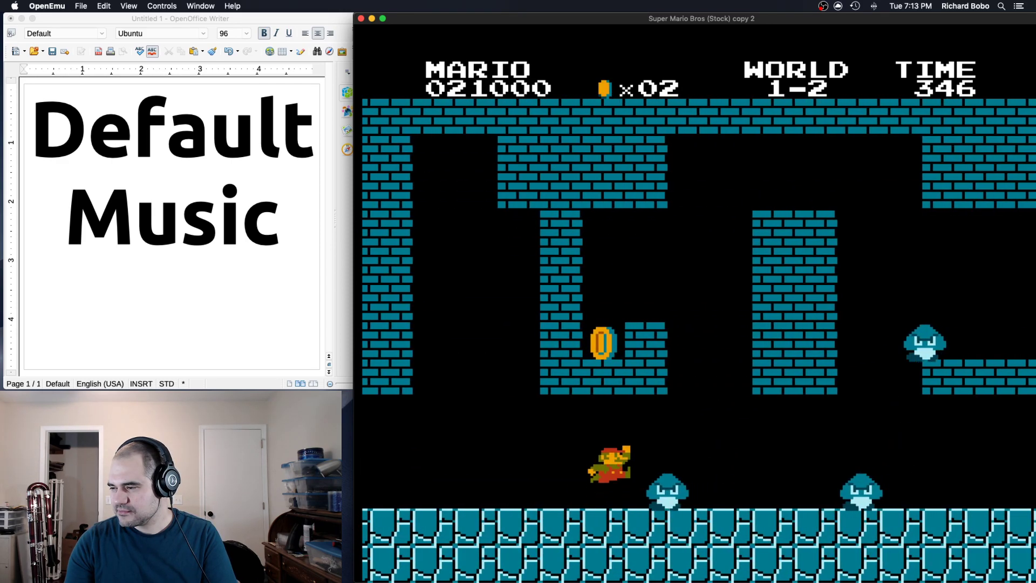
{"action": "key", "text": "s"}
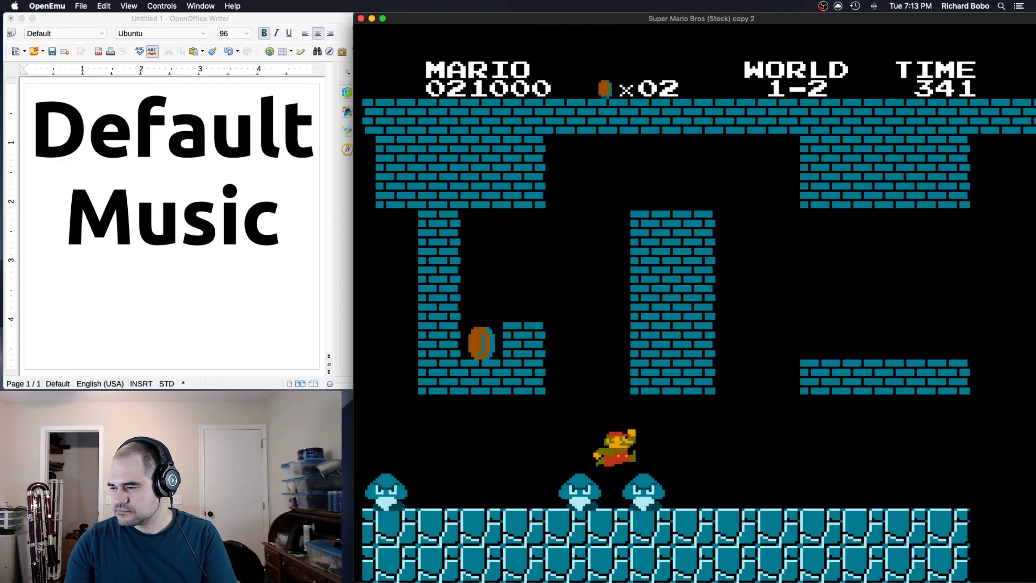
- Jump the gap to the coin-topped brick platform, pass the three Goombas and leap over the first green pipe
{"action": "key", "text": "s"}
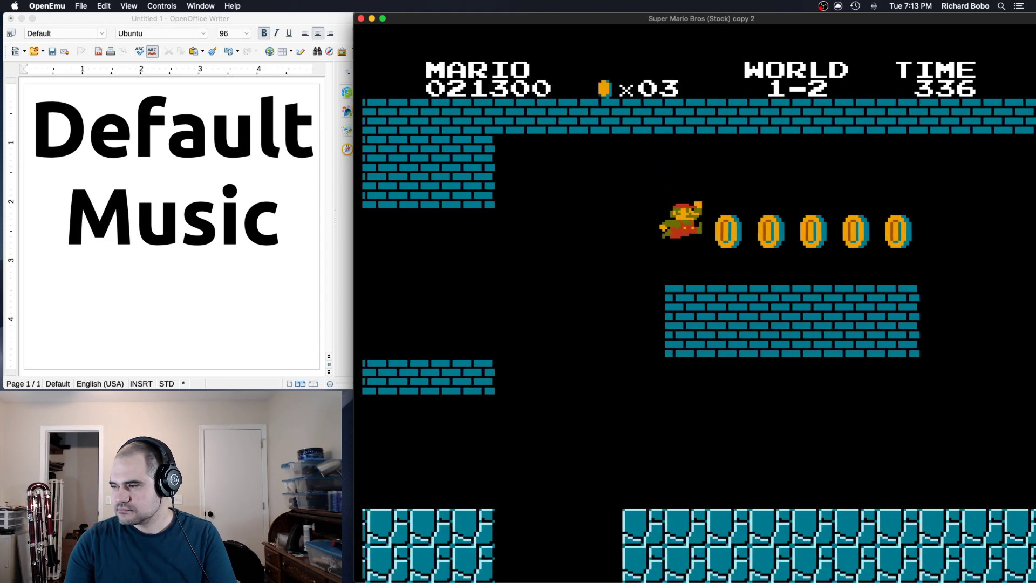
{"action": "key", "text": "s"}
{"action": "key", "text": "s"}
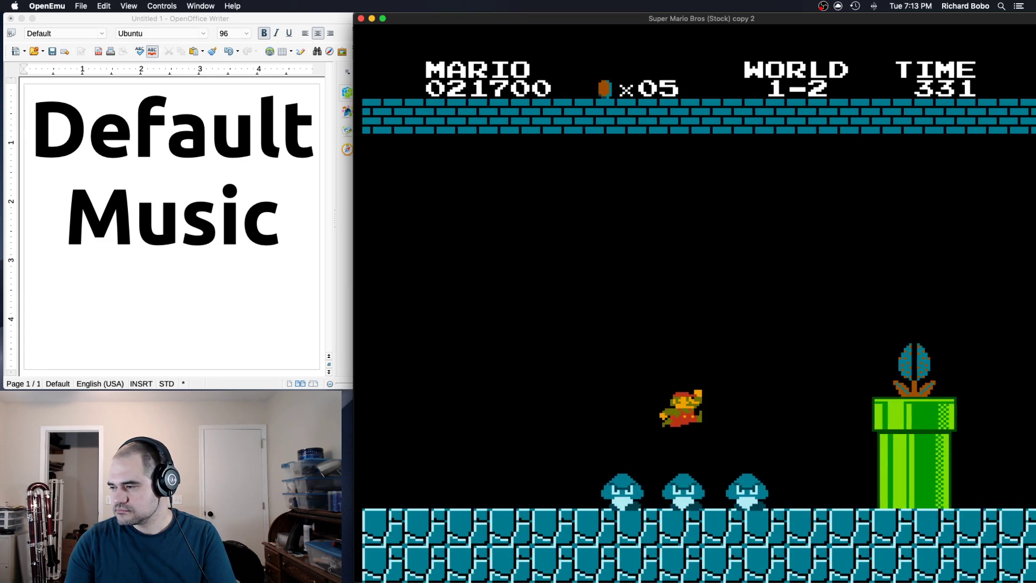
{"action": "key", "text": "s"}
{"action": "key", "text": "s"}
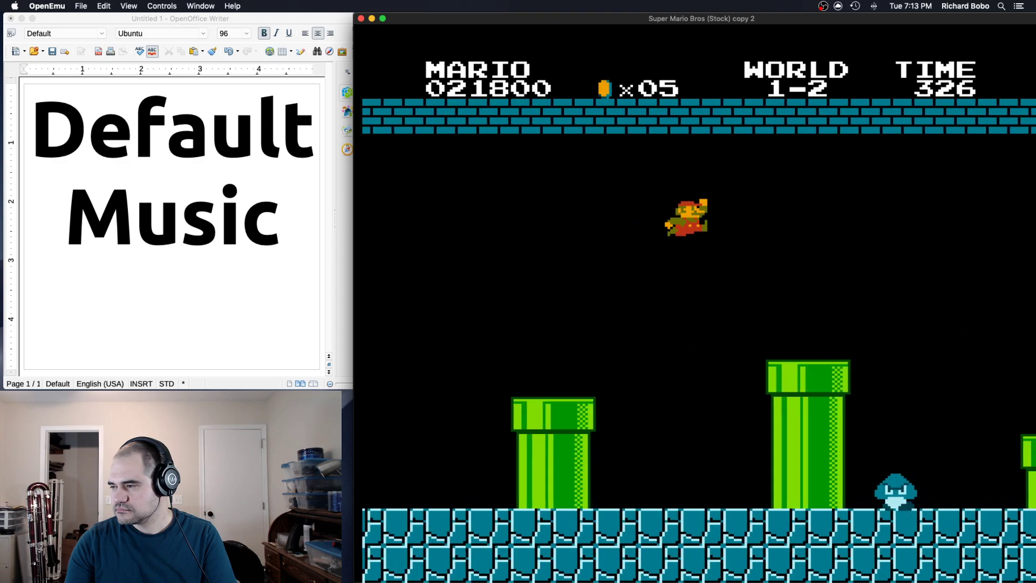
- Jump Mario past the remaining pipes, over the brick column between the gaps and off the block staircase
{"action": "key", "text": "s"}
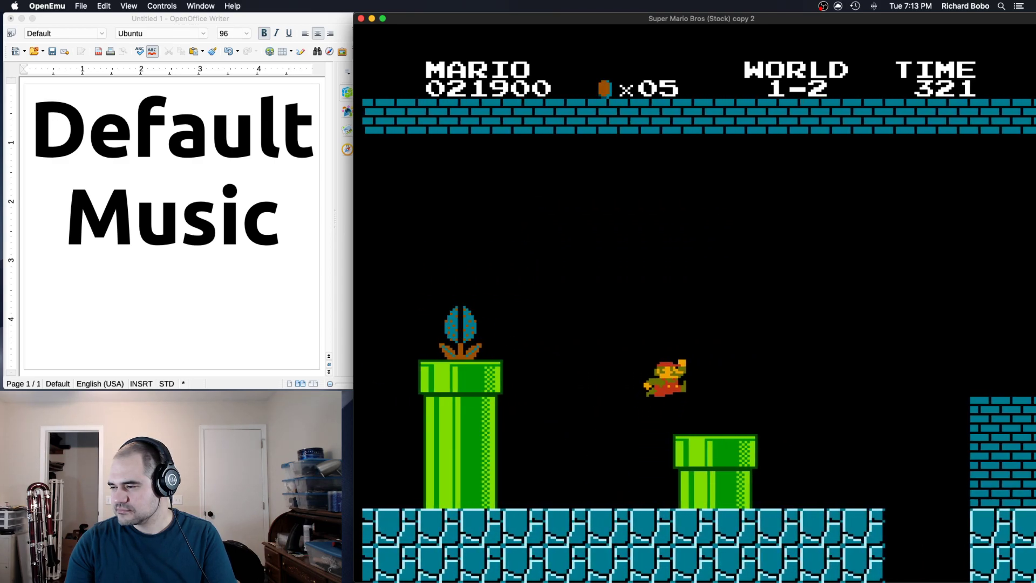
{"action": "key", "text": "s"}
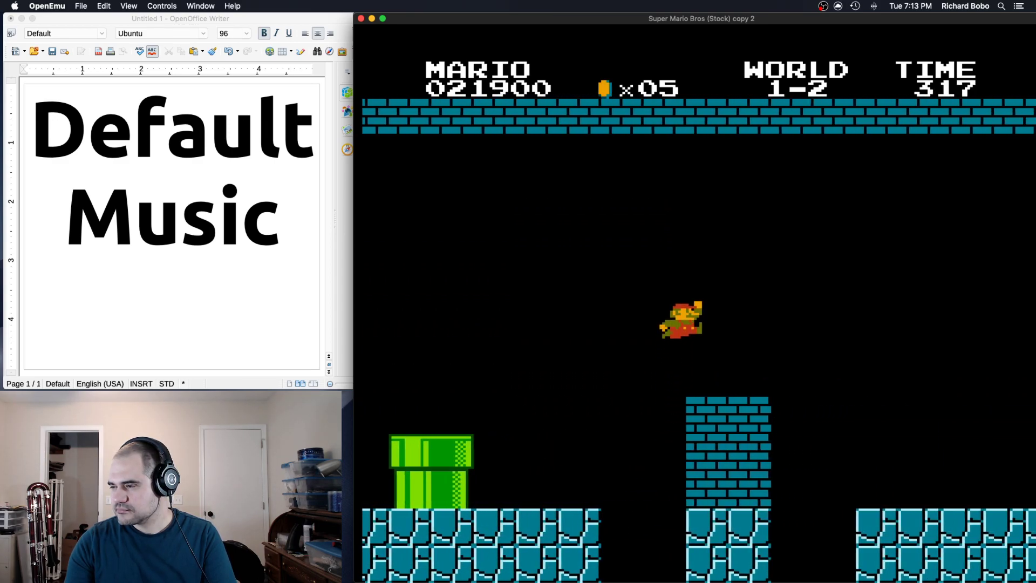
{"action": "key", "text": "s"}
{"action": "key", "text": "s"}
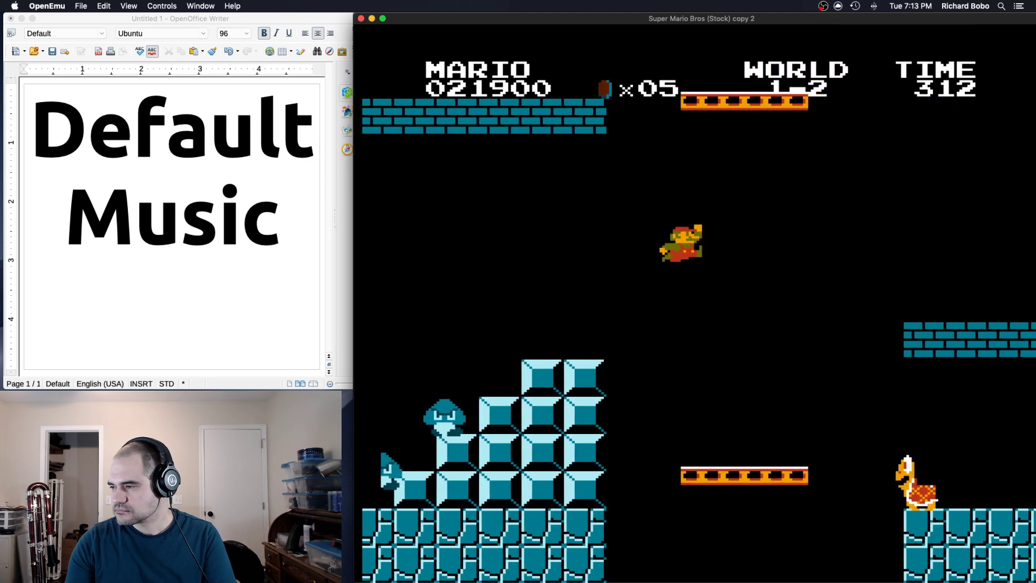
- Land Mario past the first moving lift and stomp the red Koopa under the brick row
{"action": "key", "text": "s"}
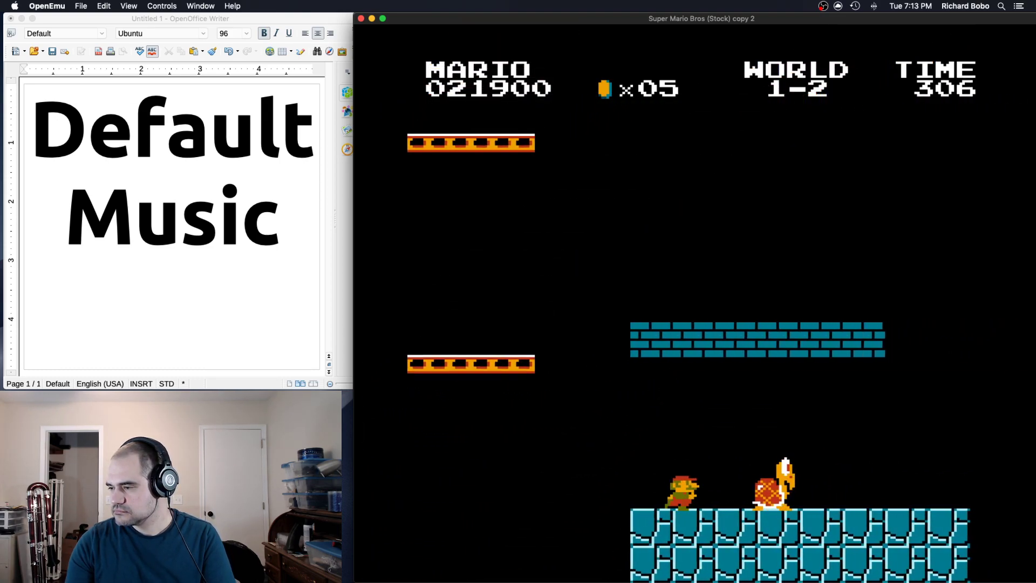
{"action": "key", "text": "s"}
{"action": "key", "text": "s"}
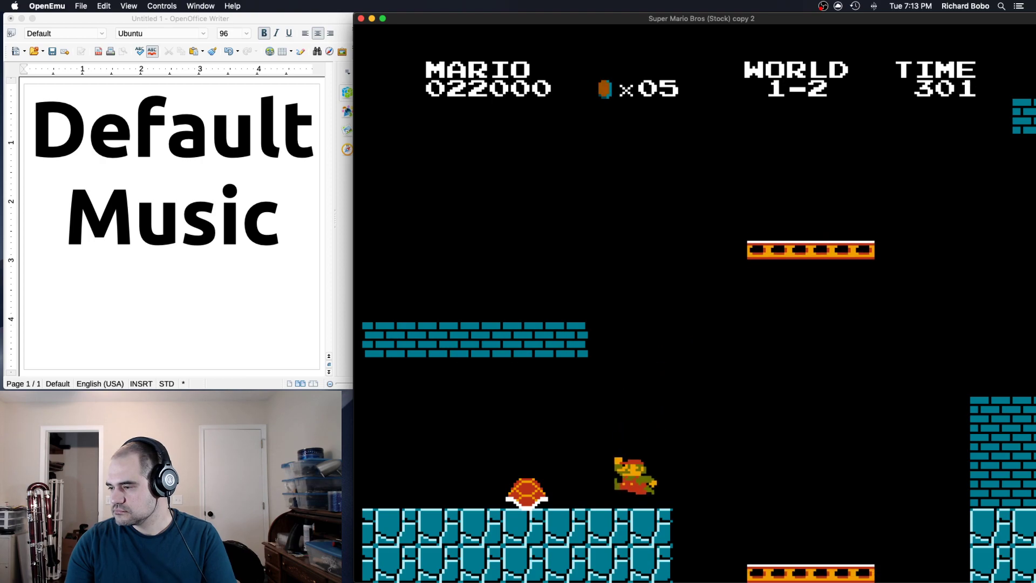
- Cross the second lift gap to the exit pipe and climb the outdoor staircase to finish World 1-2
{"action": "key", "text": "s"}
{"action": "key", "text": "s"}
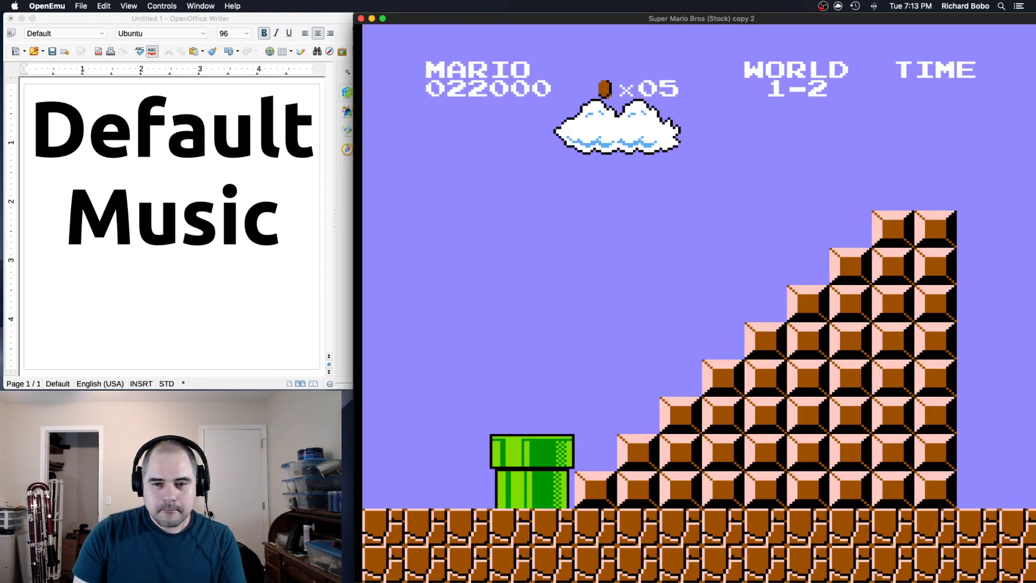
{"action": "key", "text": "s"}
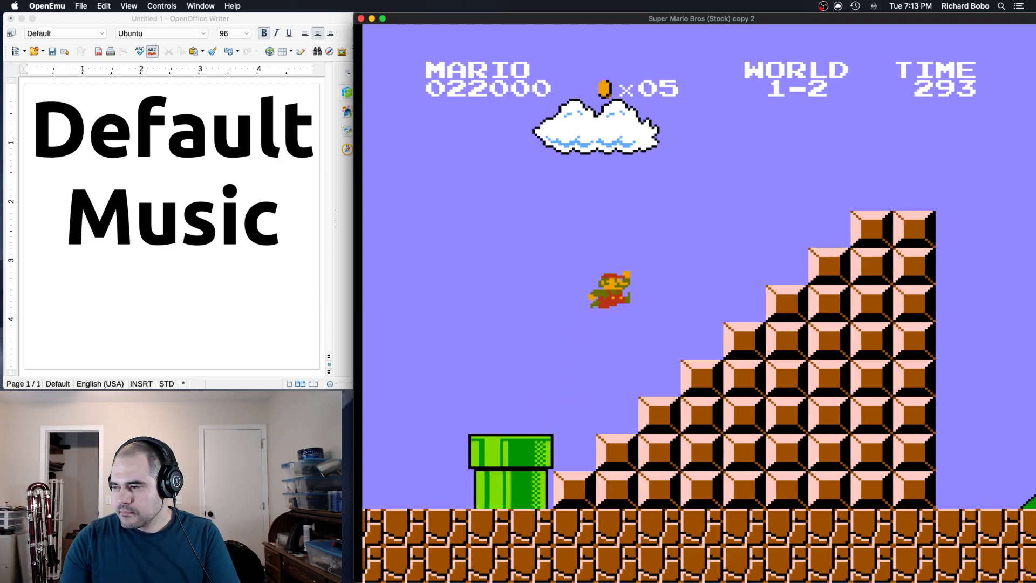
{"action": "key", "text": "s"}
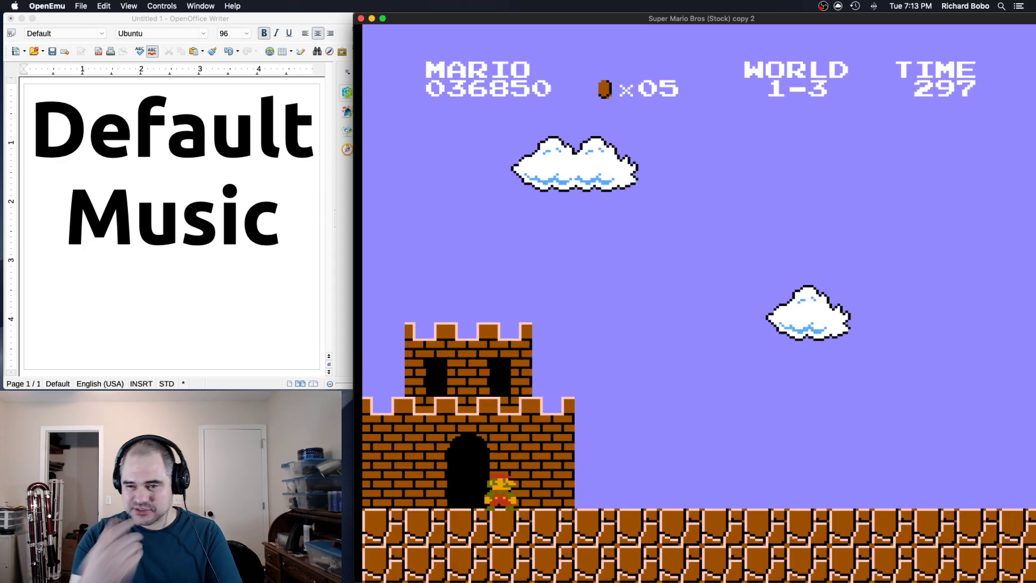
- Start World 1-3 by jumping Mario across the first treetop platforms to the one below the two Goombas
{"action": "key", "text": "Right"}
{"action": "key", "text": "s"}
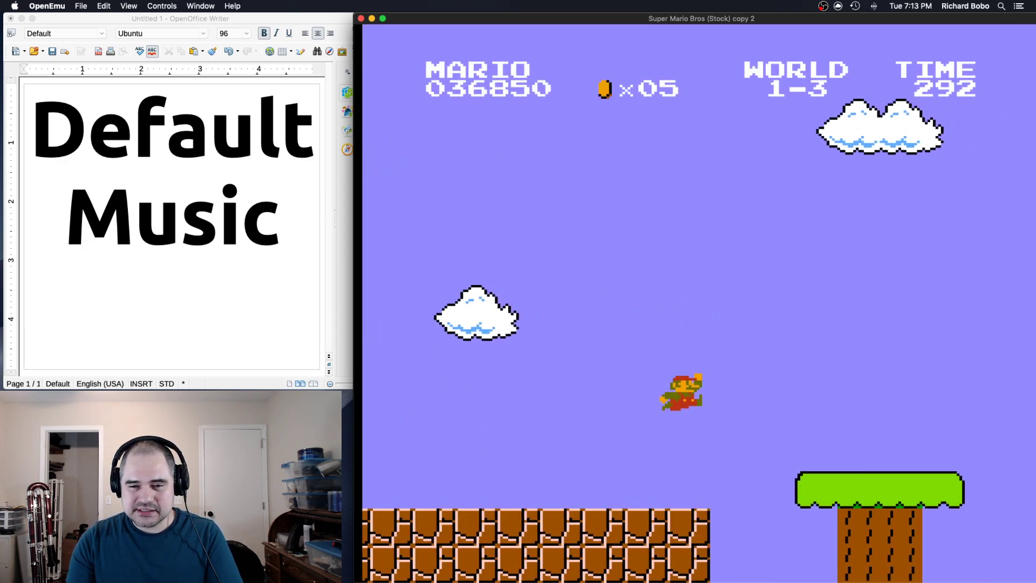
{"action": "key", "text": "Right"}
{"action": "key", "text": "s"}
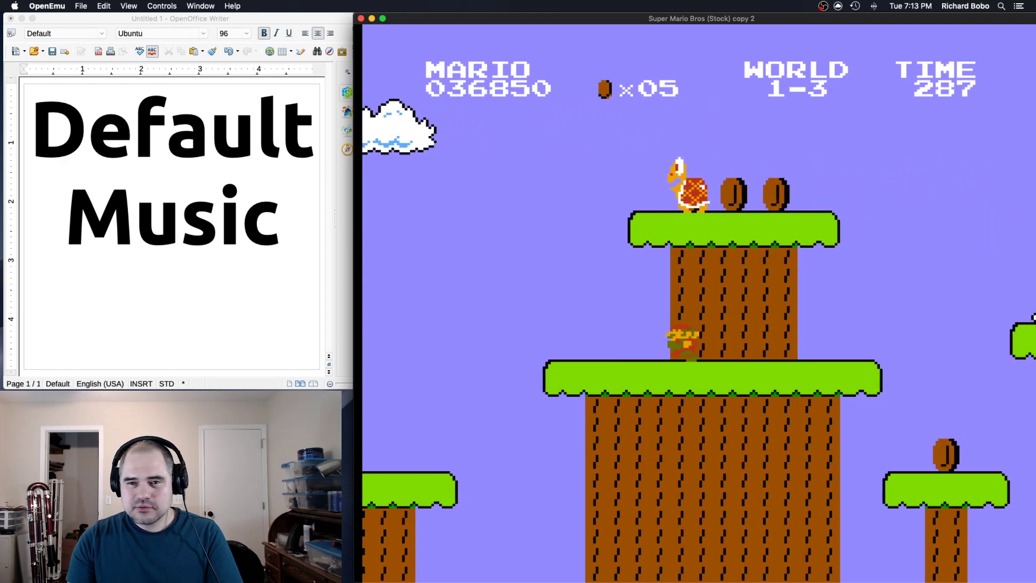
{"action": "key", "text": "Right"}
{"action": "key", "text": "s"}
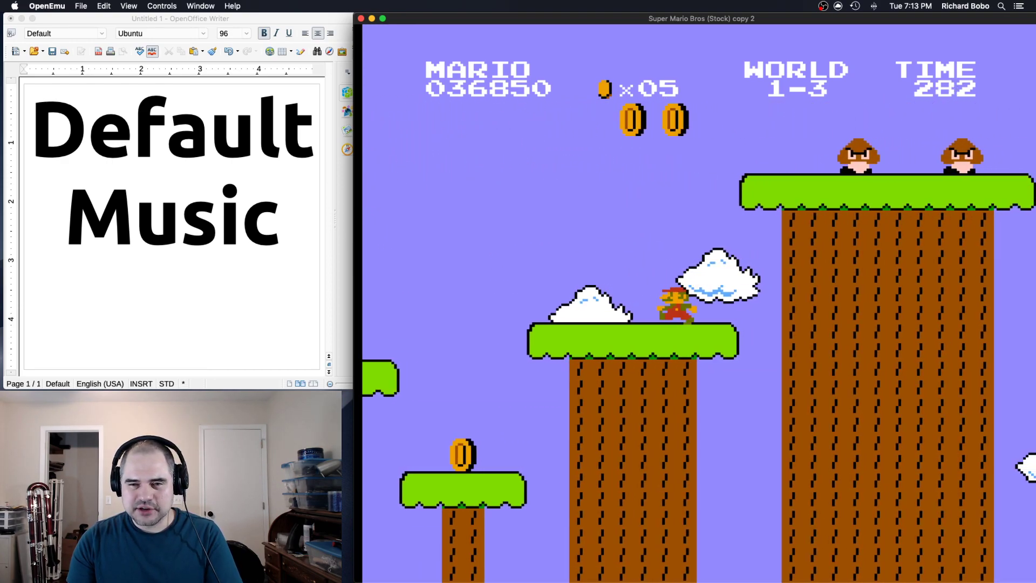
- Back Mario up to the platform's edge and stomp the first Goomba that drops from the tall treetop
{"action": "key", "text": "Left"}
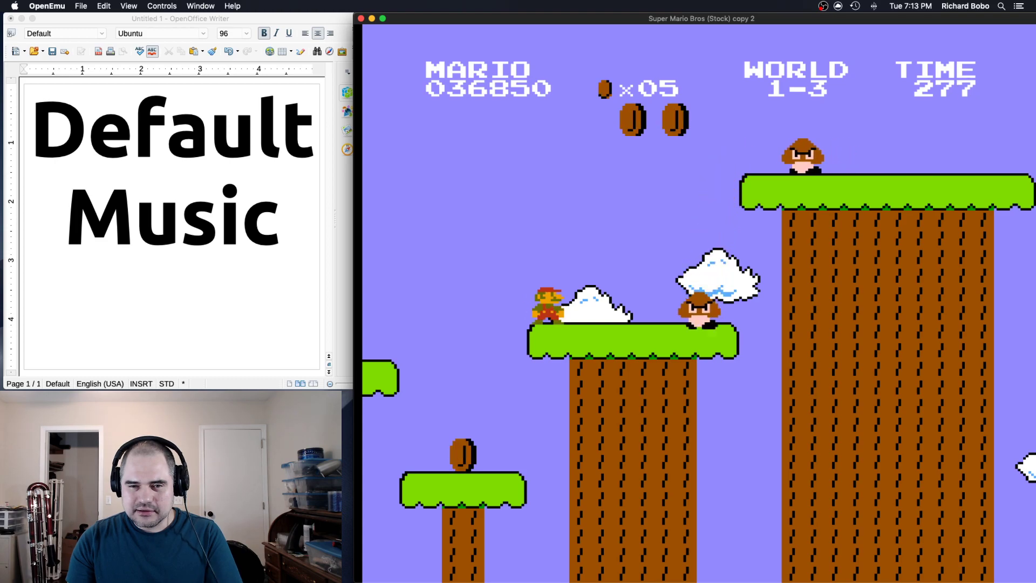
{"action": "key", "text": "Right"}
{"action": "key", "text": "s"}
{"action": "key", "text": "Right"}
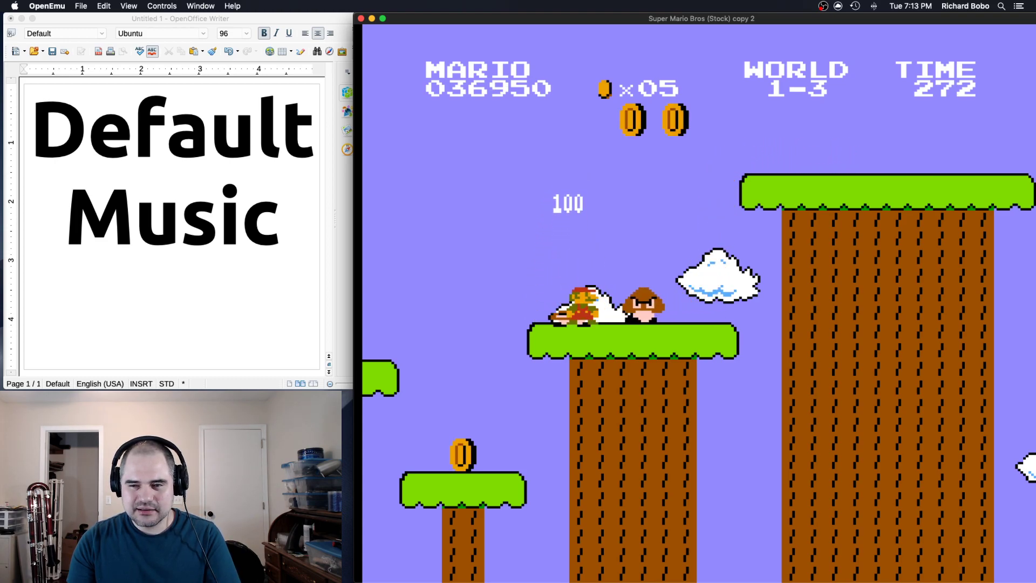
- Jump past the second Goomba onto the tall treetop and leap down to the low platform before the lift
{"action": "key", "text": "Right"}
{"action": "key", "text": "s"}
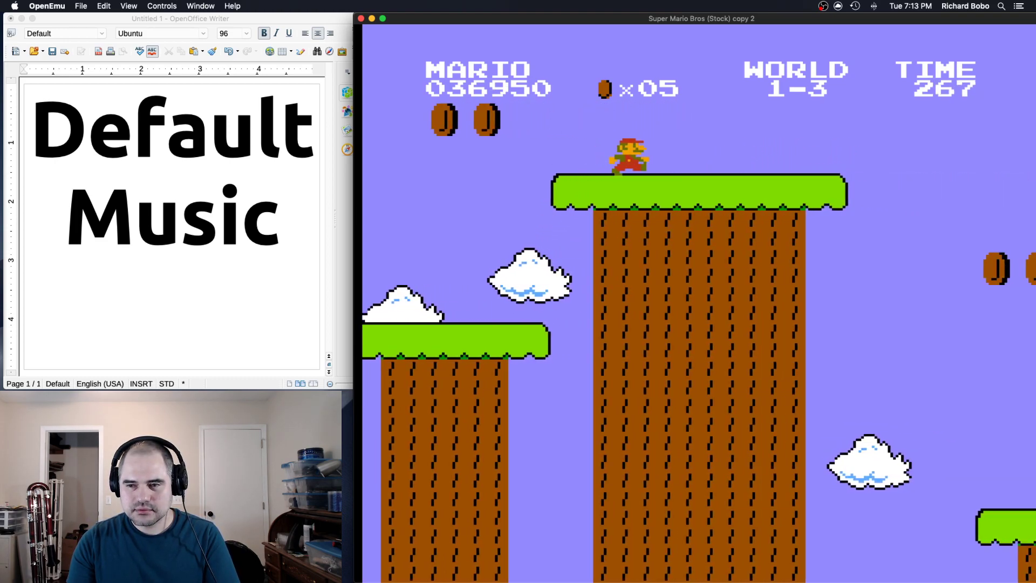
{"action": "key", "text": "s"}
{"action": "key", "text": "Left"}
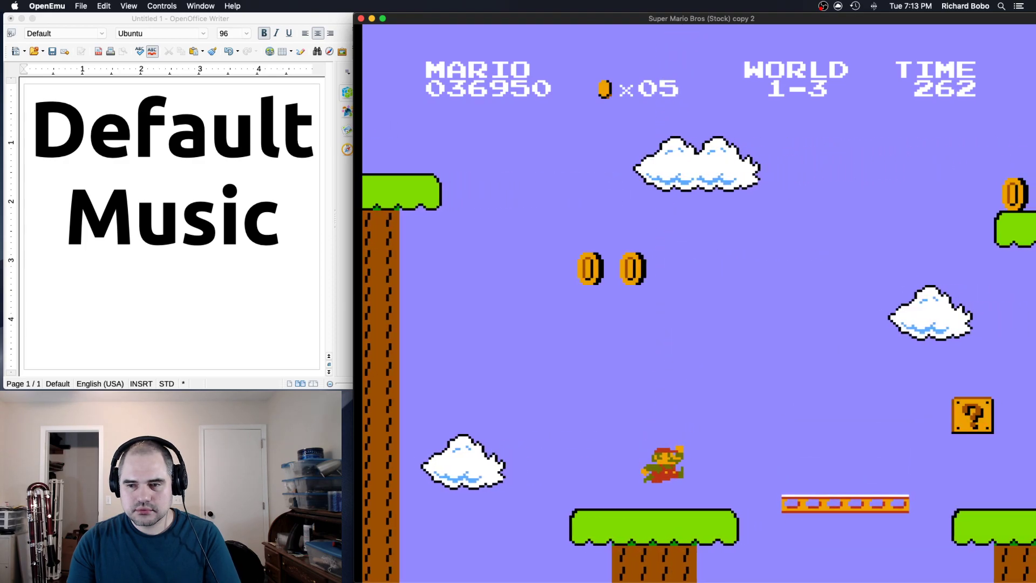
- Use the moving lift to bring Mario up onto the high treetop with the coins
{"action": "key", "text": "Right"}
{"action": "key", "text": "s"}
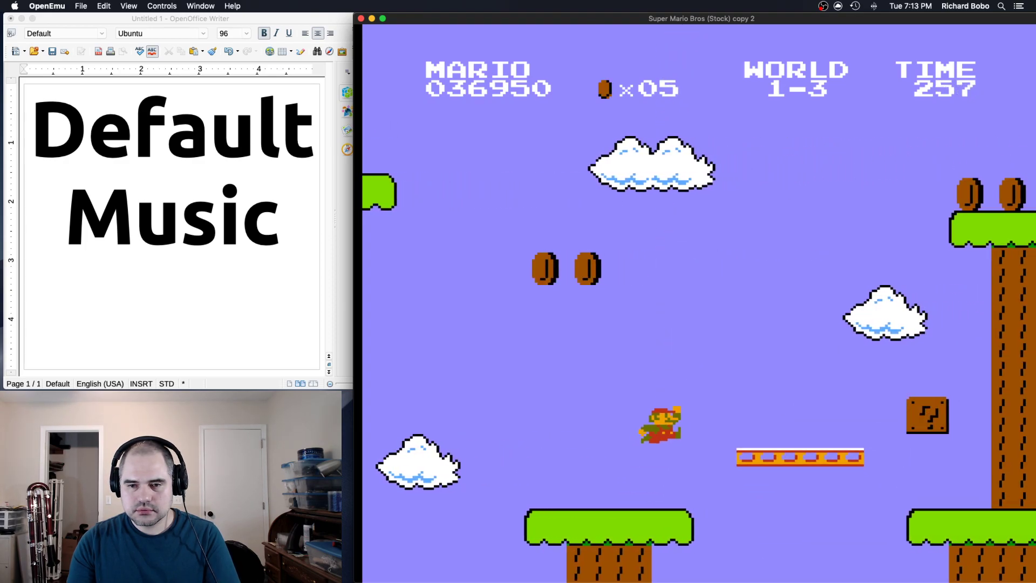
{"action": "key", "text": "Right"}
{"action": "key", "text": "s"}
{"action": "key", "text": "Left"}
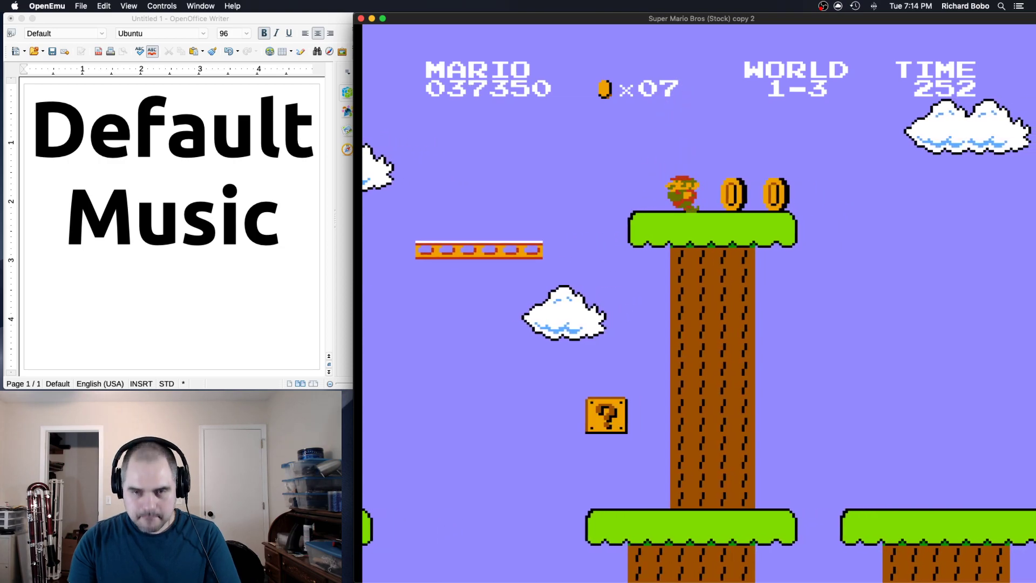
- Switch to OpenOffice Writer, replace the caption with "Octatonic" and "Mario" on separate lines, and select all the text
{"action": "double_click", "coordinate": [157, 214]}
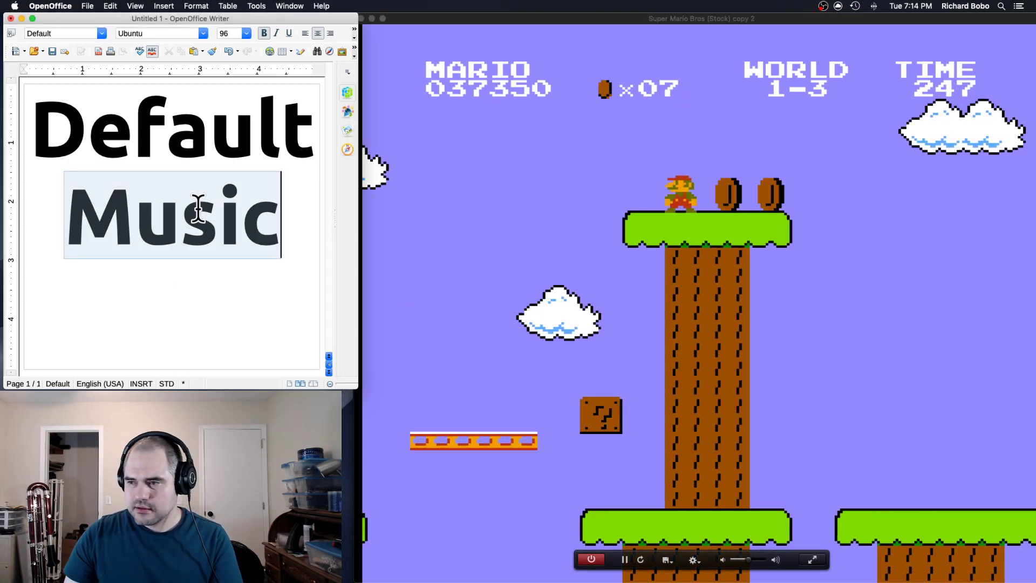
{"action": "left_click", "coordinate": [290, 226]}
{"action": "left_click_drag", "start_coordinate": [290, 226], "coordinate": [43, 108]}
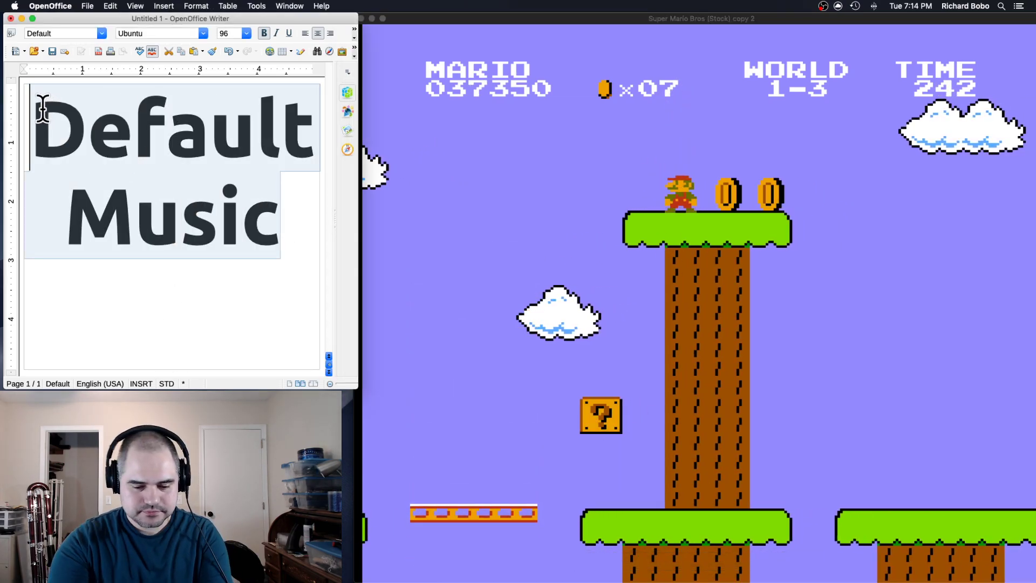
{"action": "type", "text": "Octaton"}
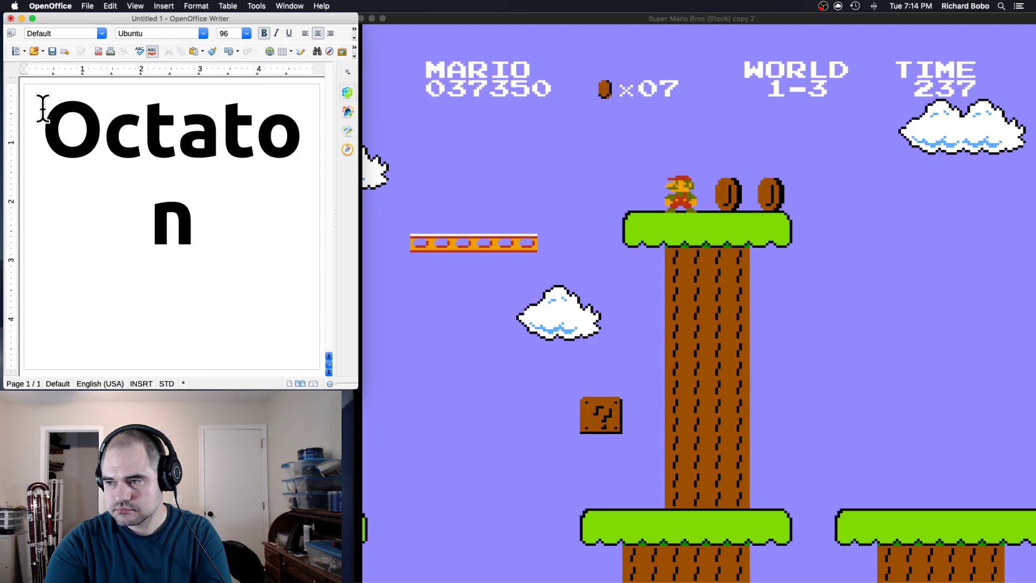
{"action": "type", "text": "ic"}
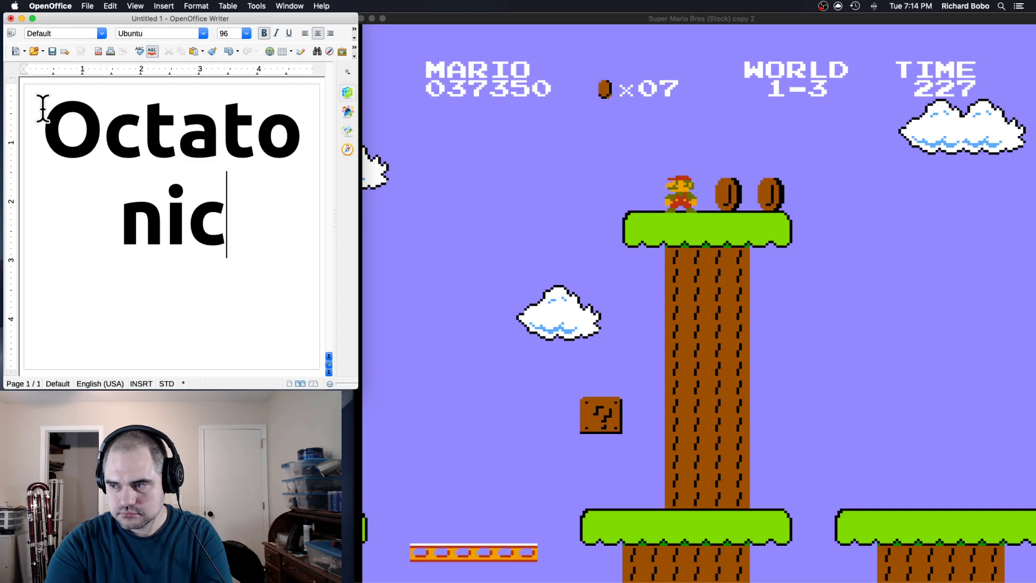
{"action": "key", "text": "Return"}
{"action": "type", "text": "Mastrio"}
{"action": "key", "text": "BackSpace"}
{"action": "key", "text": "BackSpace"}
{"action": "key", "text": "BackSpace"}
{"action": "key", "text": "BackSpace"}
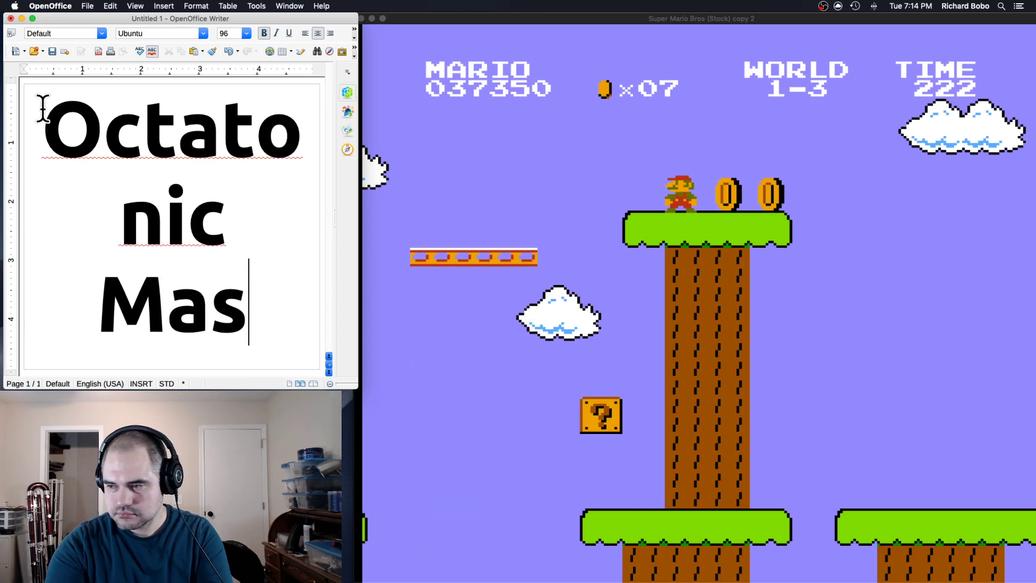
{"action": "key", "text": "BackSpace"}
{"action": "type", "text": "rio"}
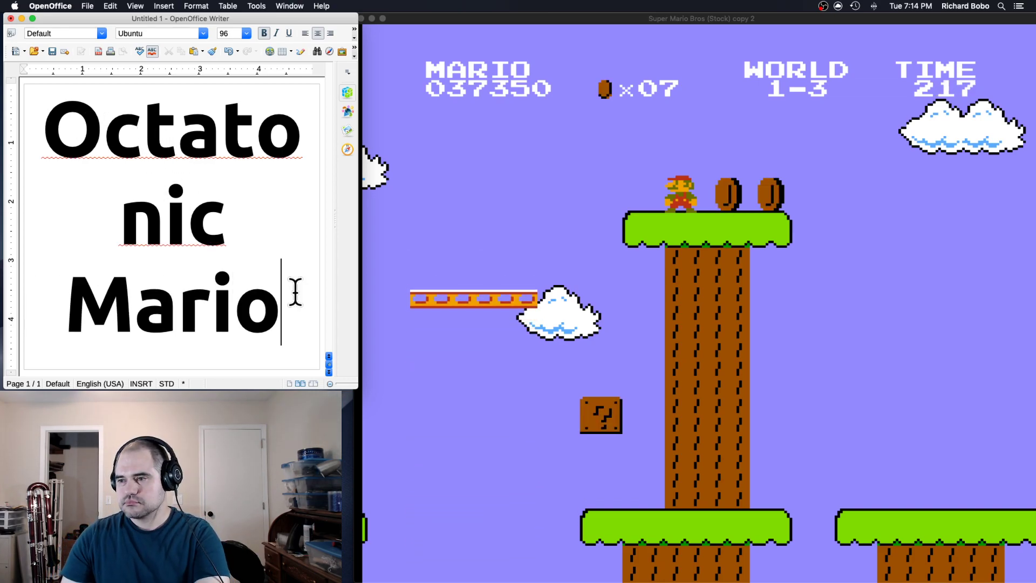
{"action": "key", "text": "super+a"}
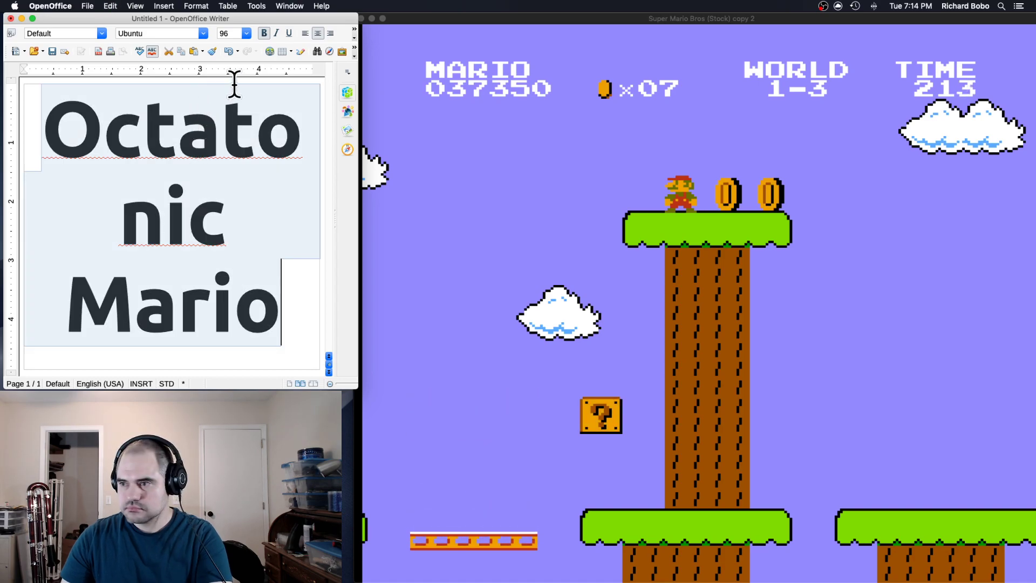
- Reduce the caption's font size to 72 so "Octatonic" fits on one line, and return to OpenEmu
{"action": "left_click", "coordinate": [246, 31]}
{"action": "left_click", "coordinate": [218, 114]}
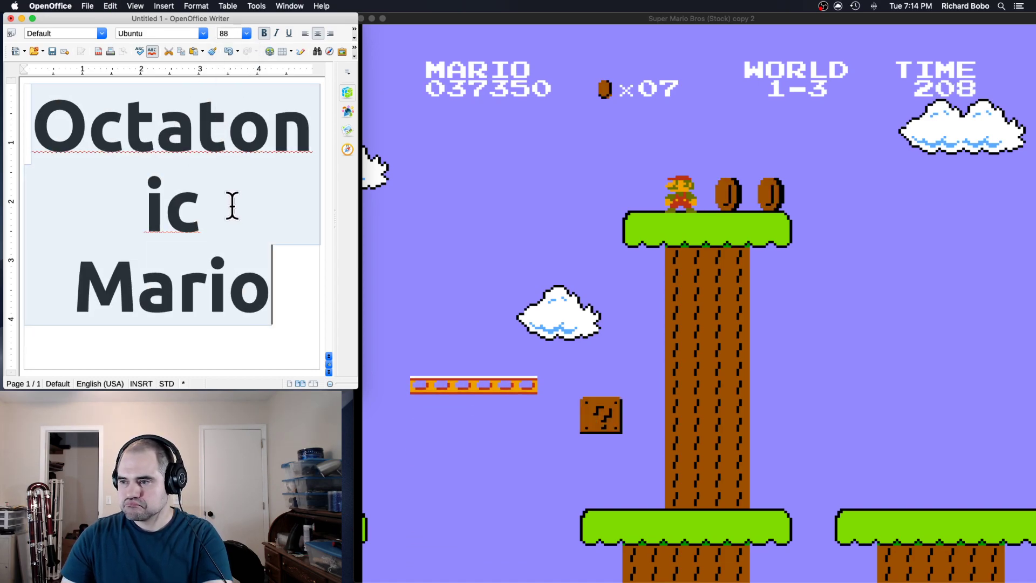
{"action": "left_click", "coordinate": [246, 33]}
{"action": "left_click", "coordinate": [226, 93]}
{"action": "left_click", "coordinate": [564, 170]}
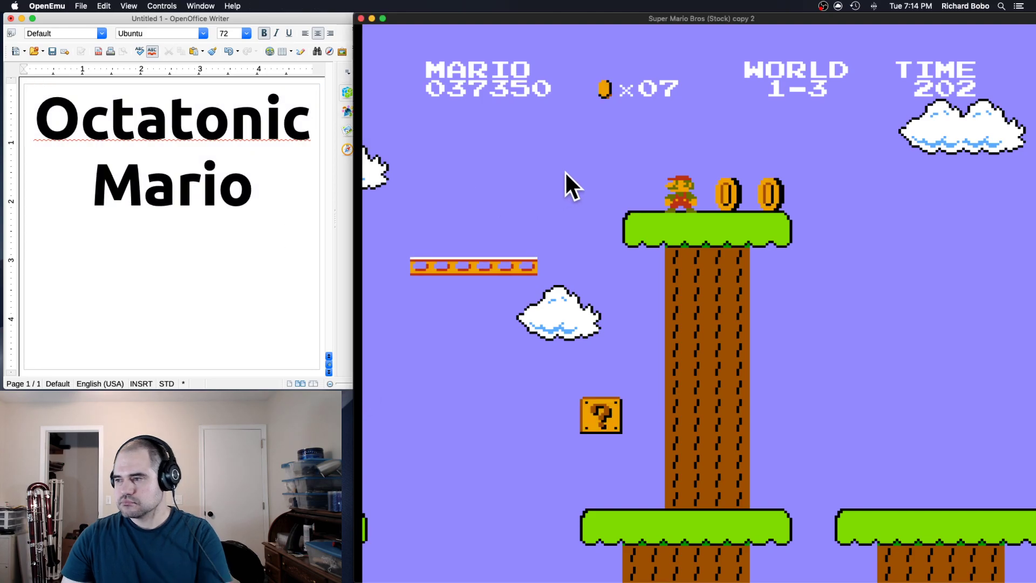
- Collect the two coins on the high treetop and leap Mario over the Goomba's platform and across the moving lifts
{"action": "key", "text": "Right"}
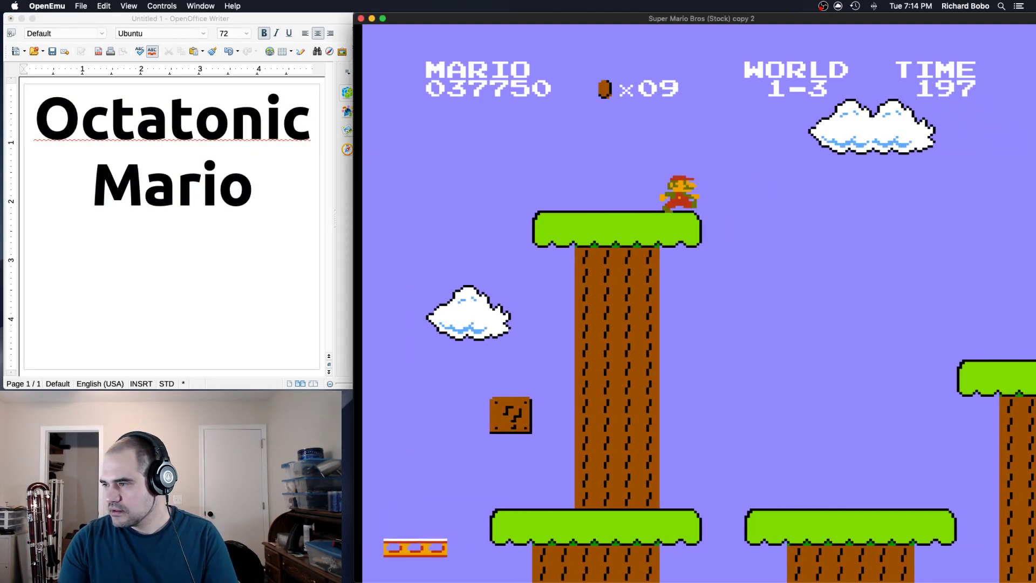
{"action": "key", "text": "s"}
{"action": "key", "text": "s"}
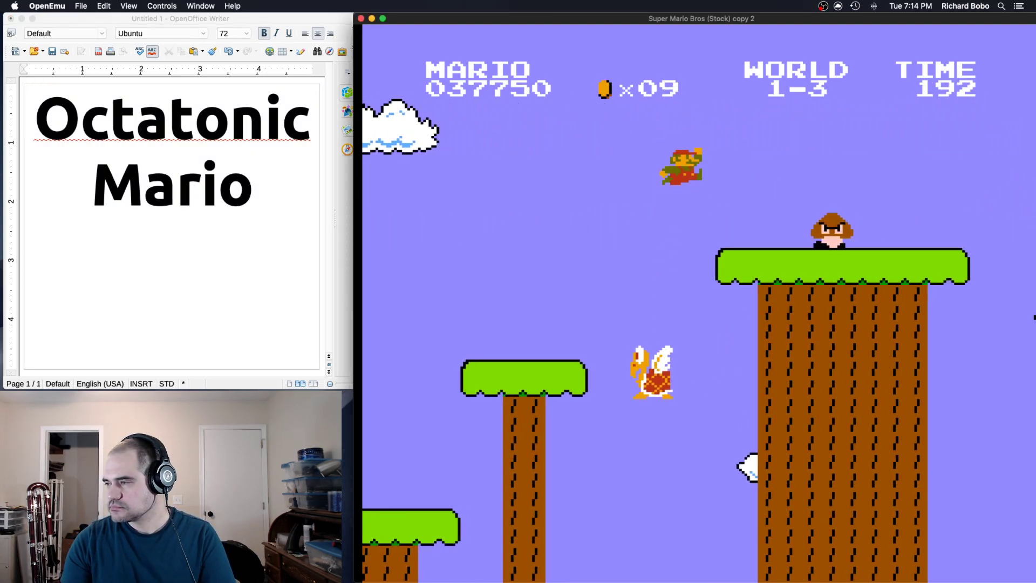
{"action": "key", "text": "s"}
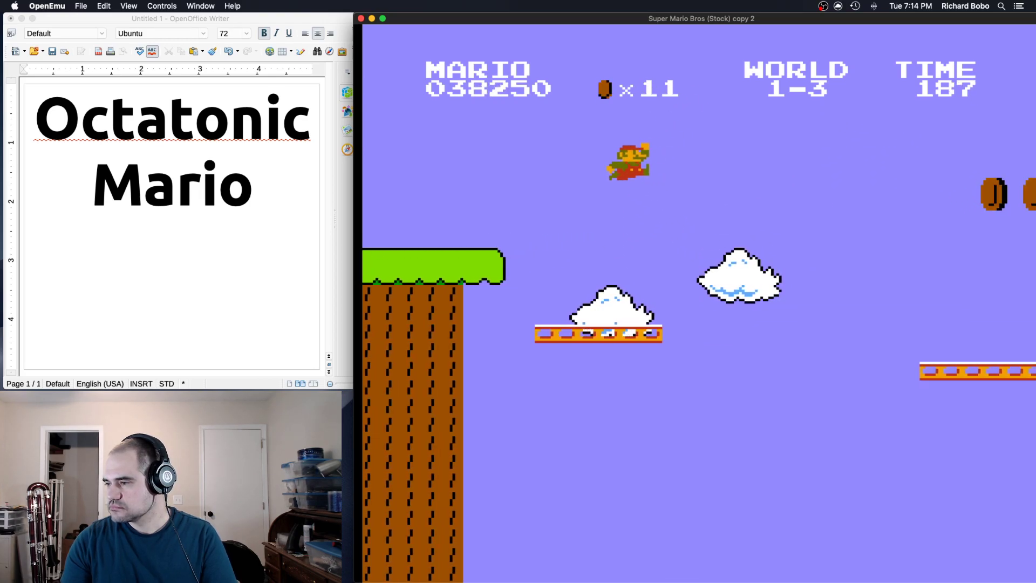
{"action": "key", "text": "s"}
{"action": "key", "text": "s"}
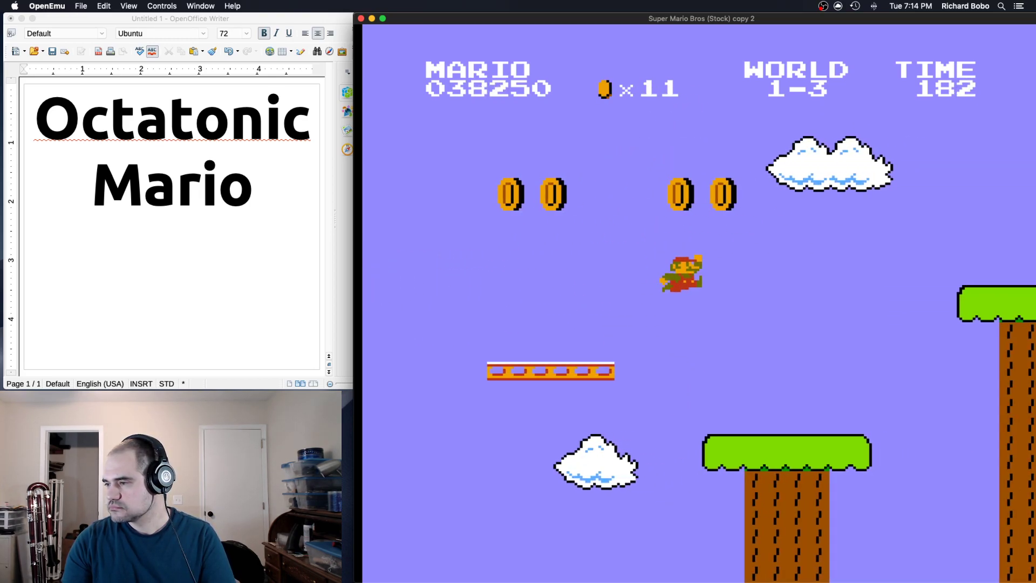
- Leap Mario across the remaining treetops and the last lift, climb the block staircase, and jump off its summit
{"action": "key", "text": "s"}
{"action": "key", "text": "s"}
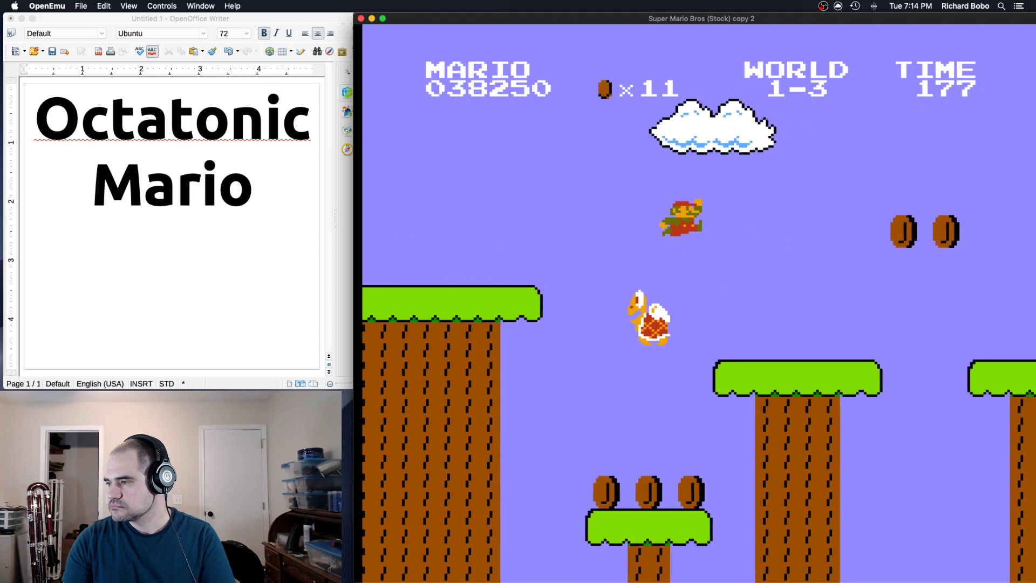
{"action": "key", "text": "s"}
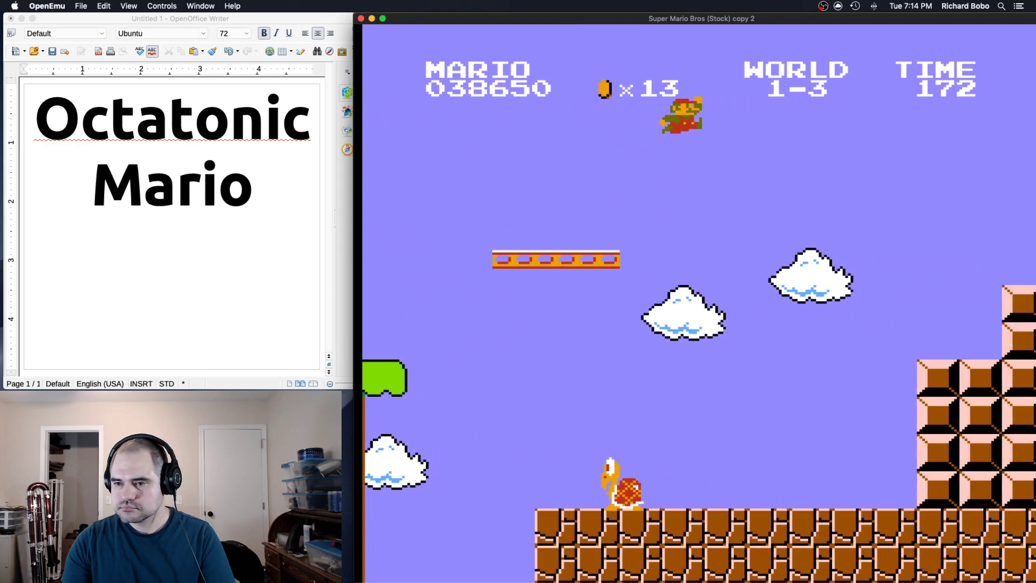
{"action": "key", "text": "s"}
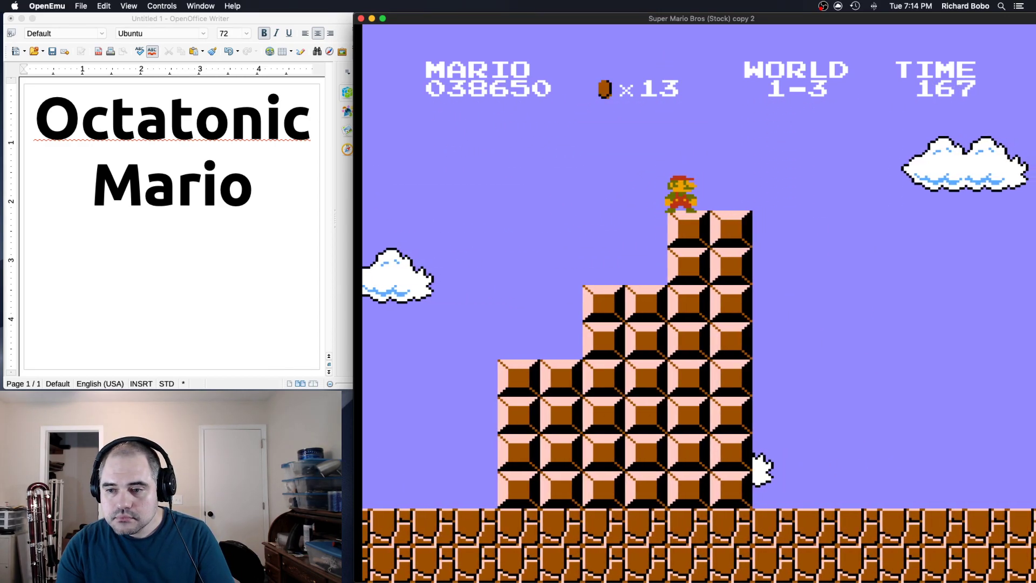
{"action": "key", "text": "s"}
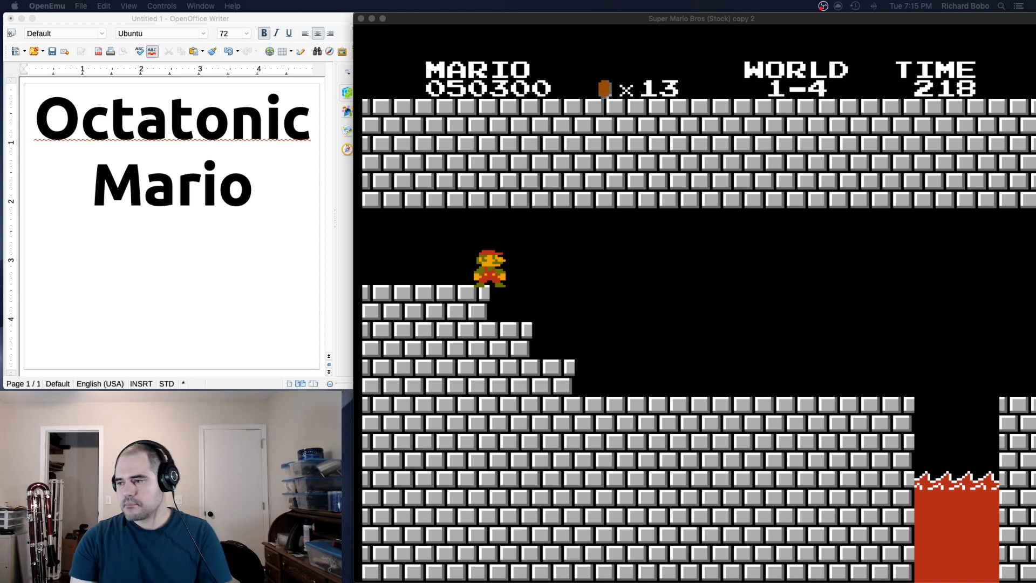
- Try to get Mario over the opening lava pits and past the first fire bar in World 1-4
{"action": "key", "text": "Right"}
{"action": "key", "text": "s"}
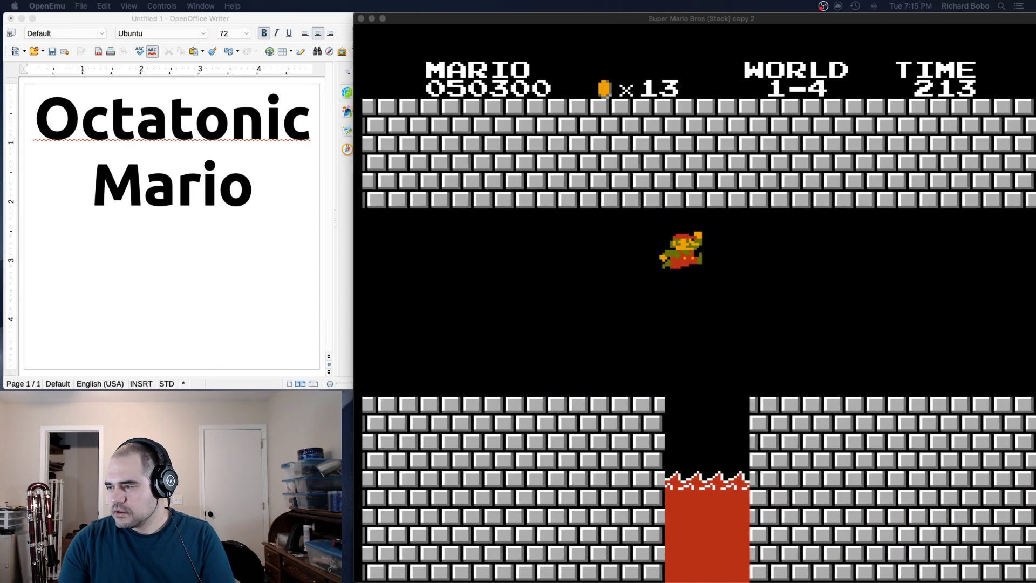
{"action": "key", "text": "Left"}
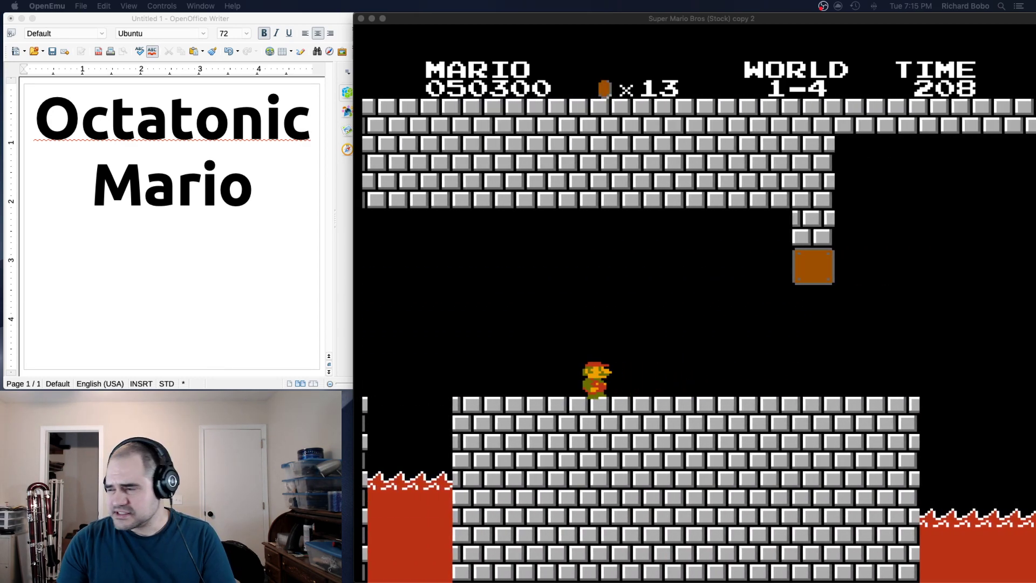
{"action": "key", "text": "Right"}
{"action": "key", "text": "s"}
{"action": "key", "text": "s"}
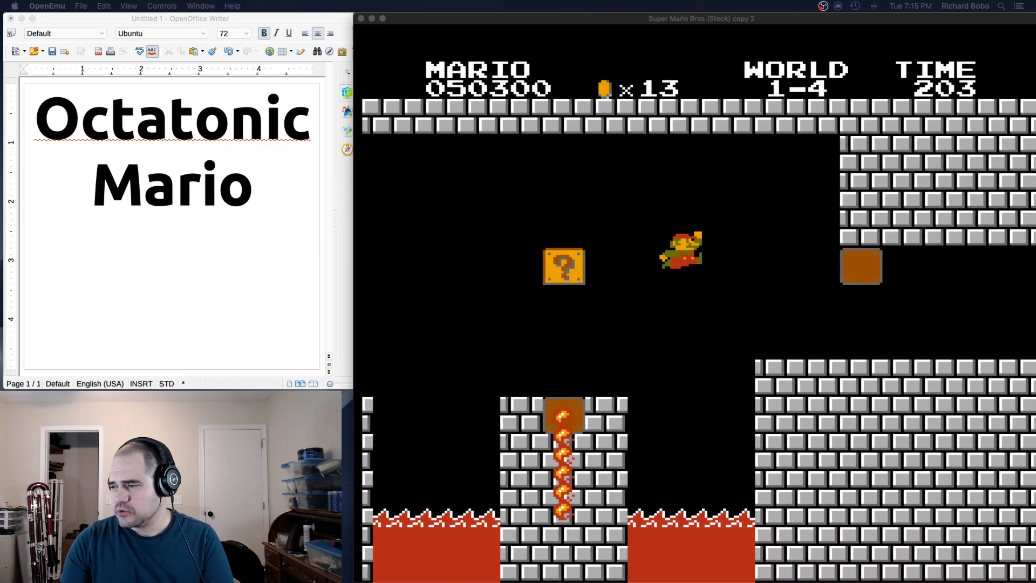
{"action": "key", "text": "Right"}
{"action": "key", "text": "s"}
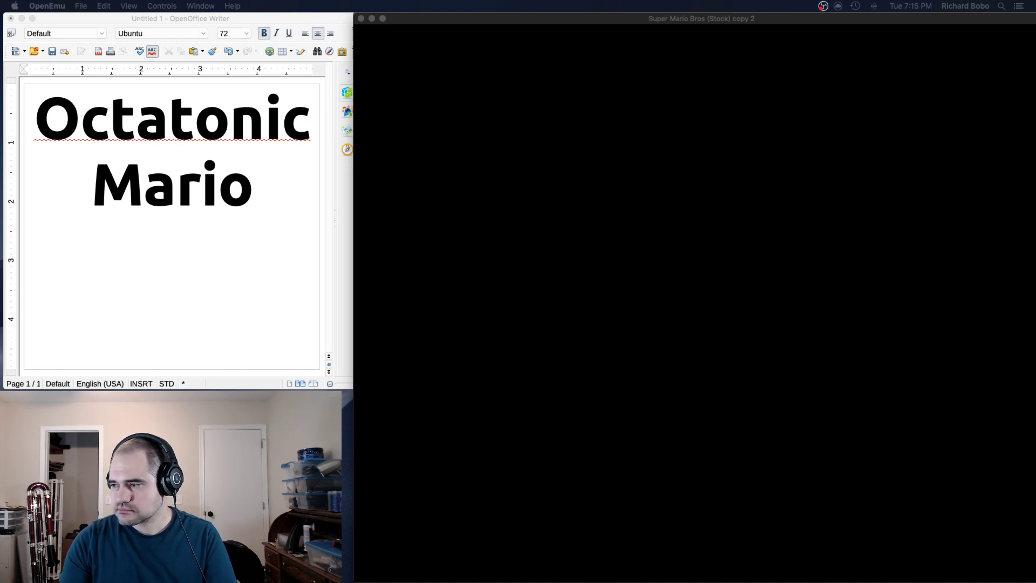
- Replay the start of World 1-4, jumping Mario over the lava pits and the first fire bar into the narrow corridor
{"action": "key", "text": "s"}
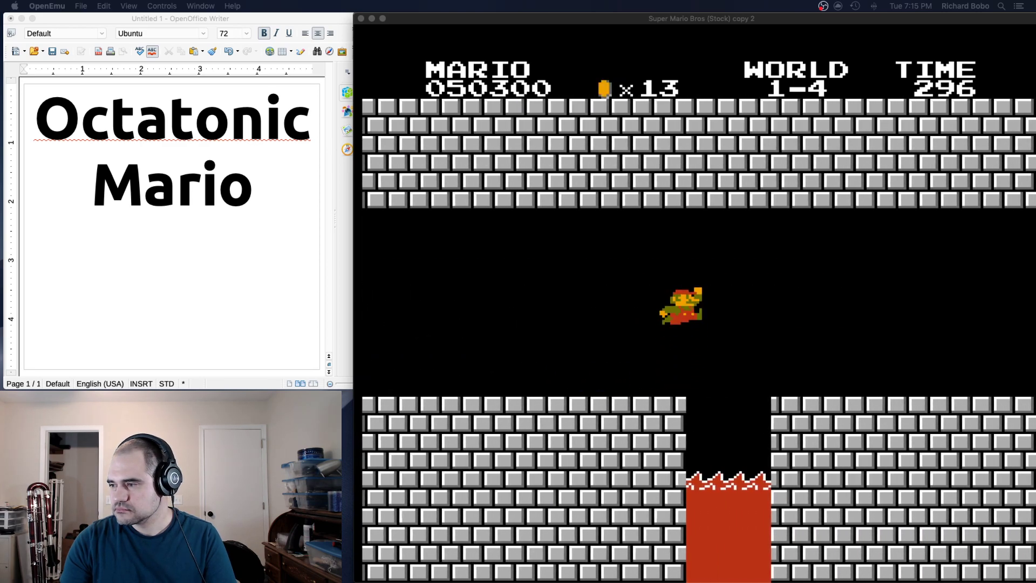
{"action": "key", "text": "s"}
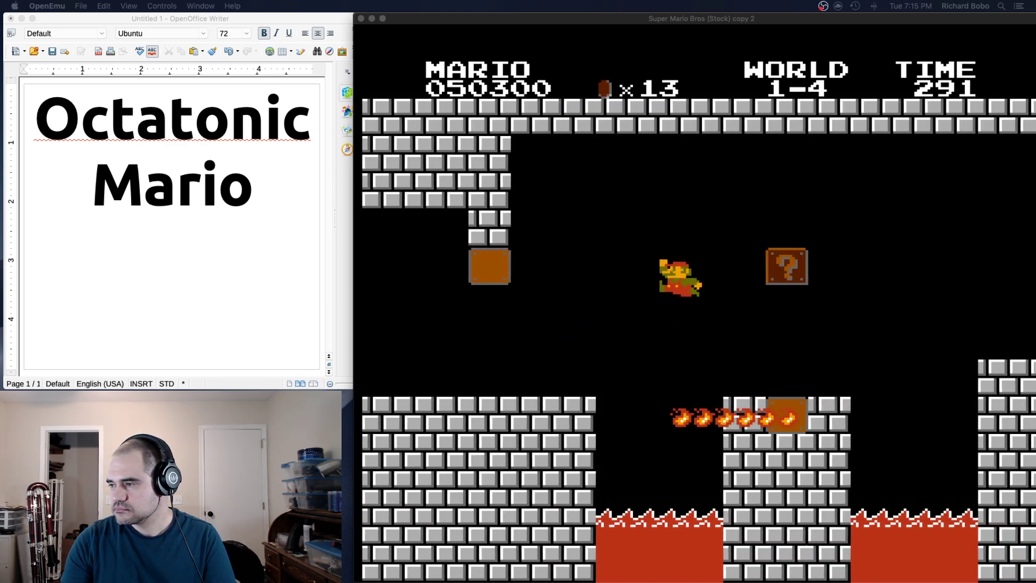
{"action": "key", "text": "s"}
{"action": "key", "text": "Left"}
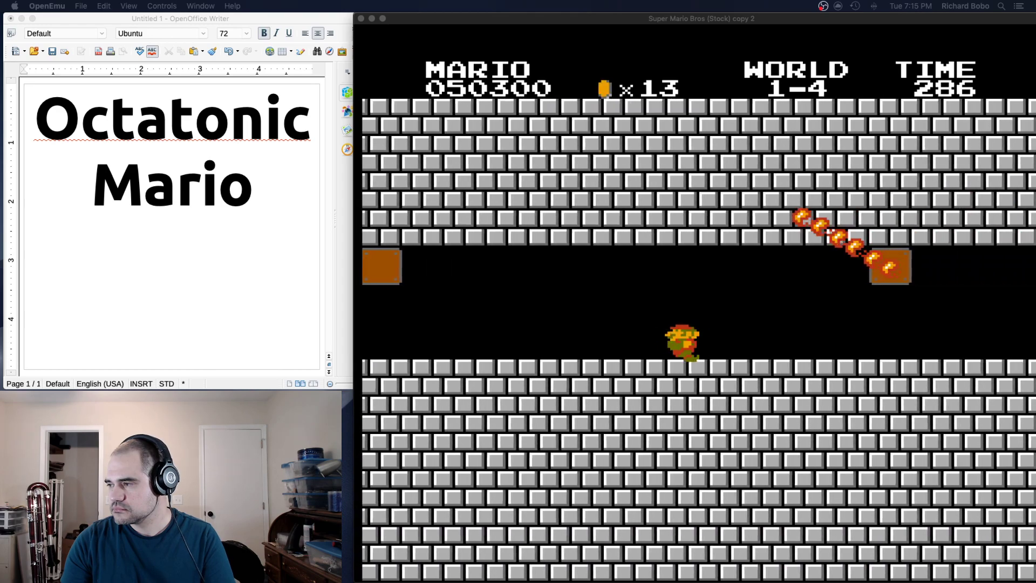
- Try to run Mario beneath the corridor's rotating fire bars, dodging back and forth, and out into the open hall
{"action": "key", "text": "Right"}
{"action": "key", "text": "Left"}
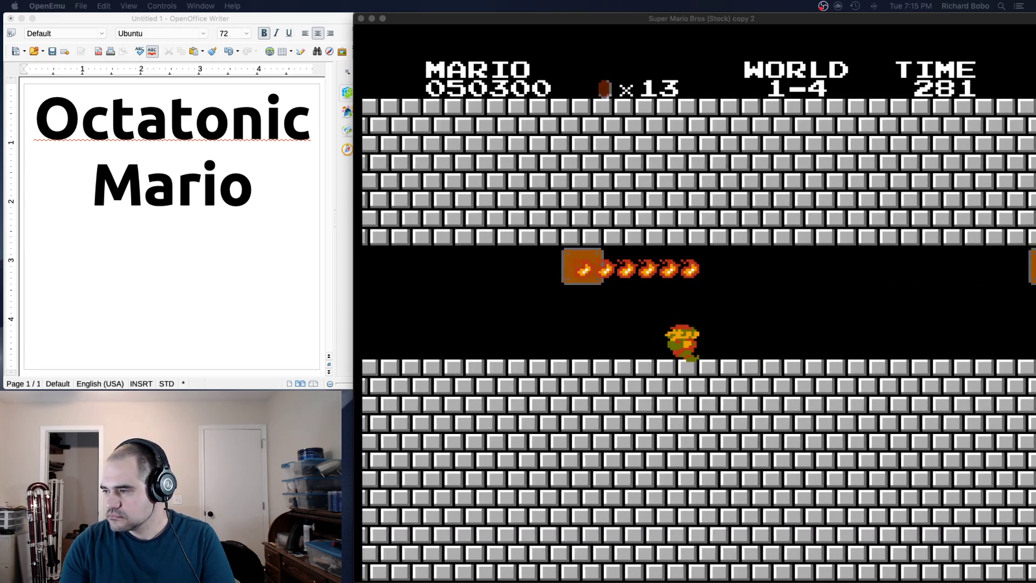
{"action": "key", "text": "Right"}
{"action": "key", "text": "Right"}
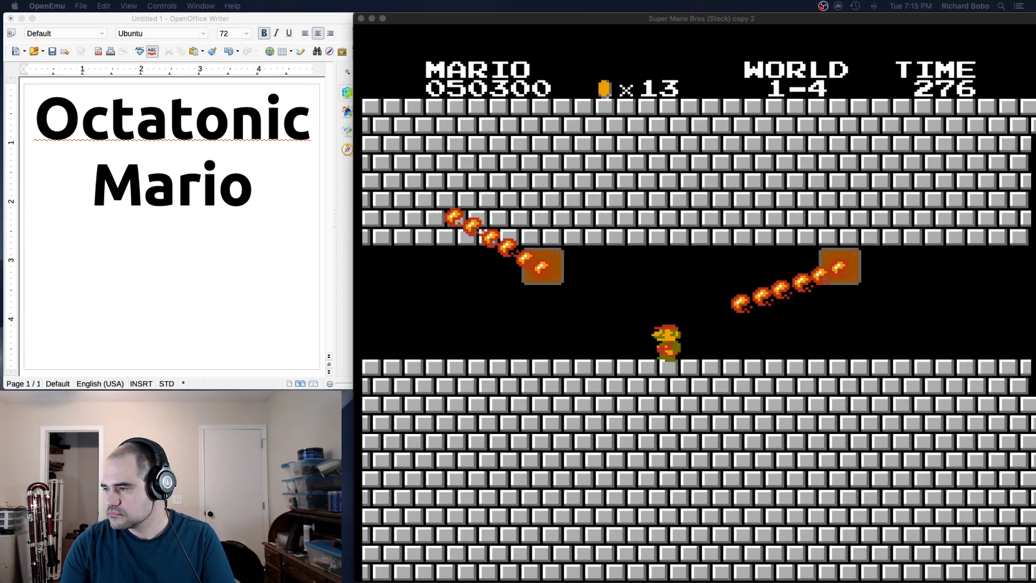
{"action": "key", "text": "Right"}
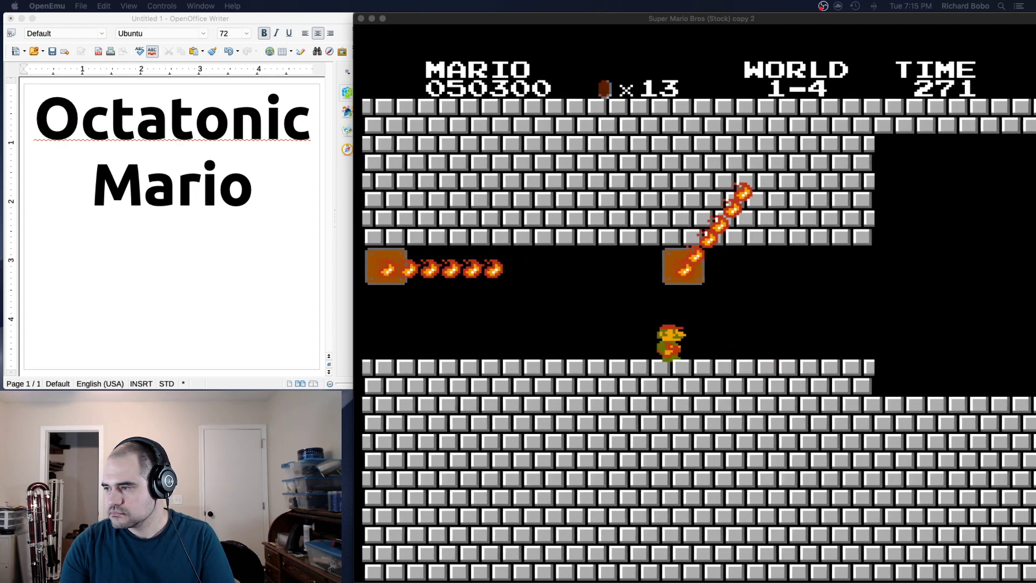
{"action": "key", "text": "Right"}
{"action": "key", "text": "a"}
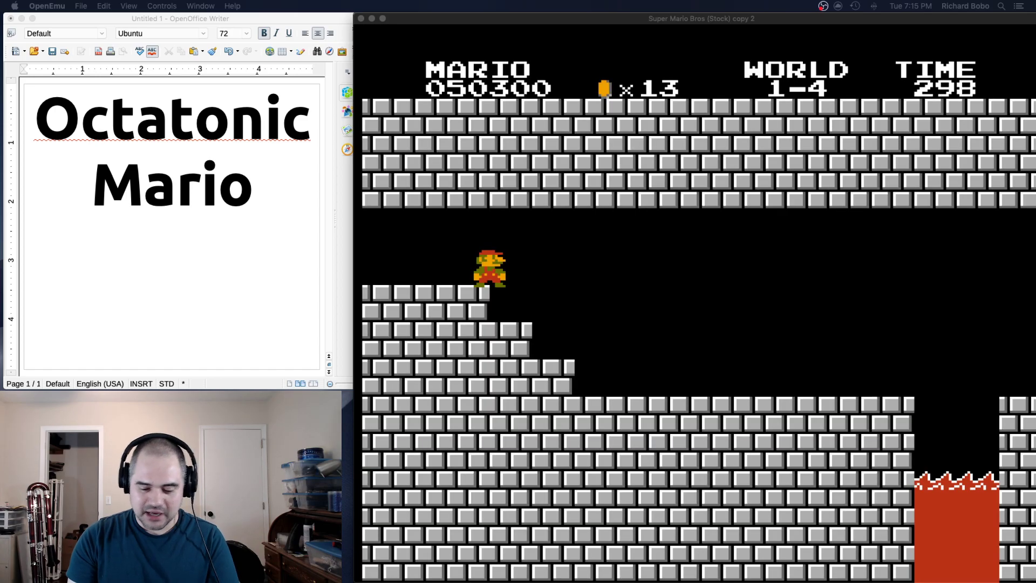
- Cross the first lava pit again, hit the question block, and collect the mushroom from on top of it
{"action": "key", "text": "Right"}
{"action": "key", "text": "a"}
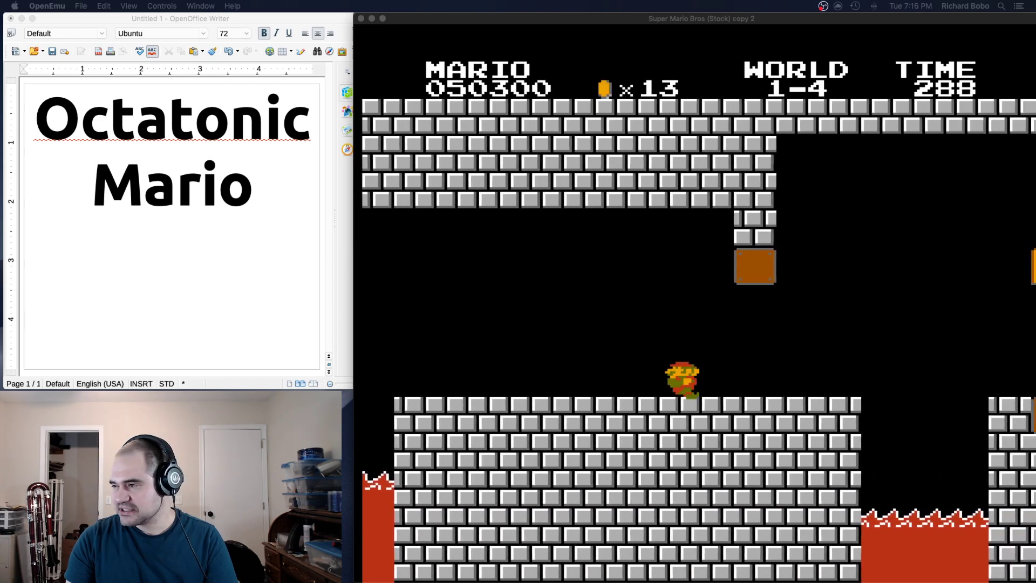
{"action": "key", "text": "a"}
{"action": "key", "text": "Right"}
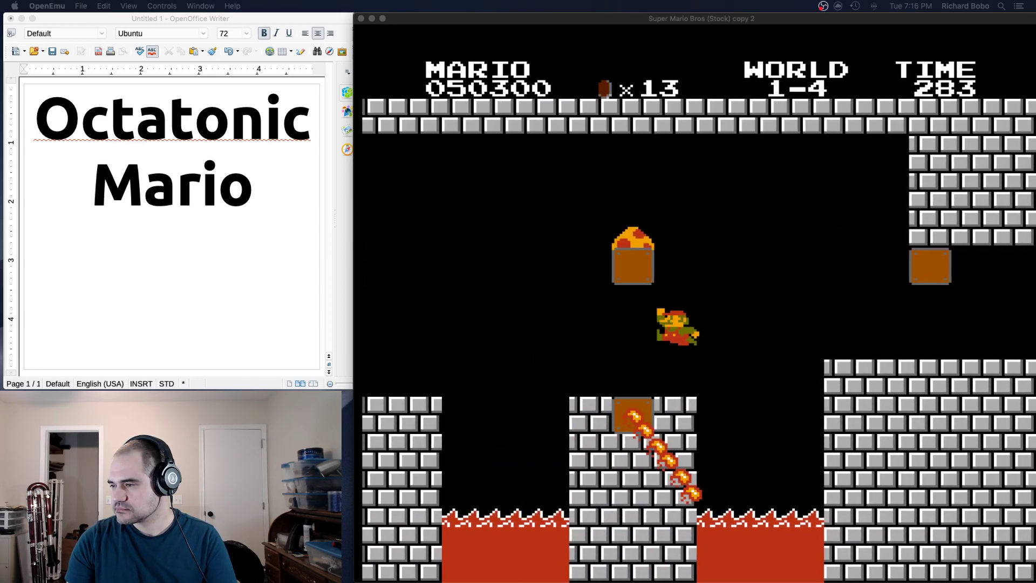
{"action": "key", "text": "a"}
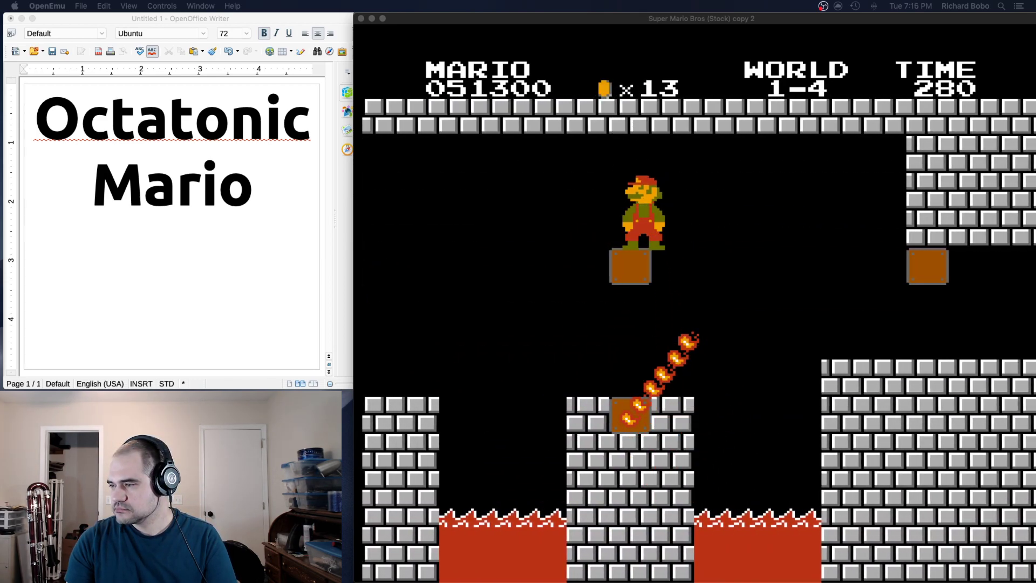
- Jump Super Mario from the block area over the next lava pit and run into the low corridor
{"action": "key", "text": "Right"}
{"action": "key", "text": "a"}
{"action": "key", "text": "a"}
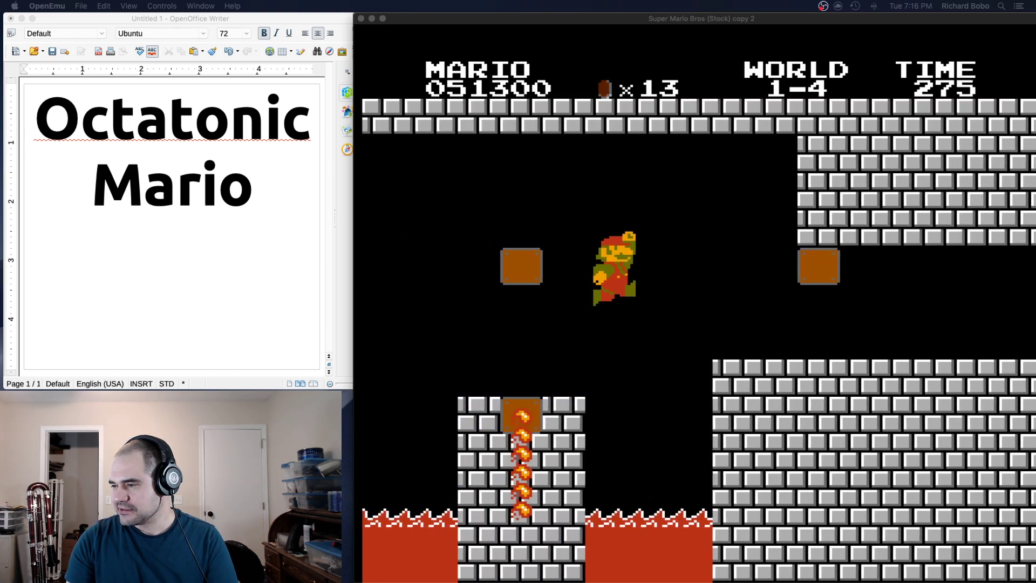
{"action": "key", "text": "Right"}
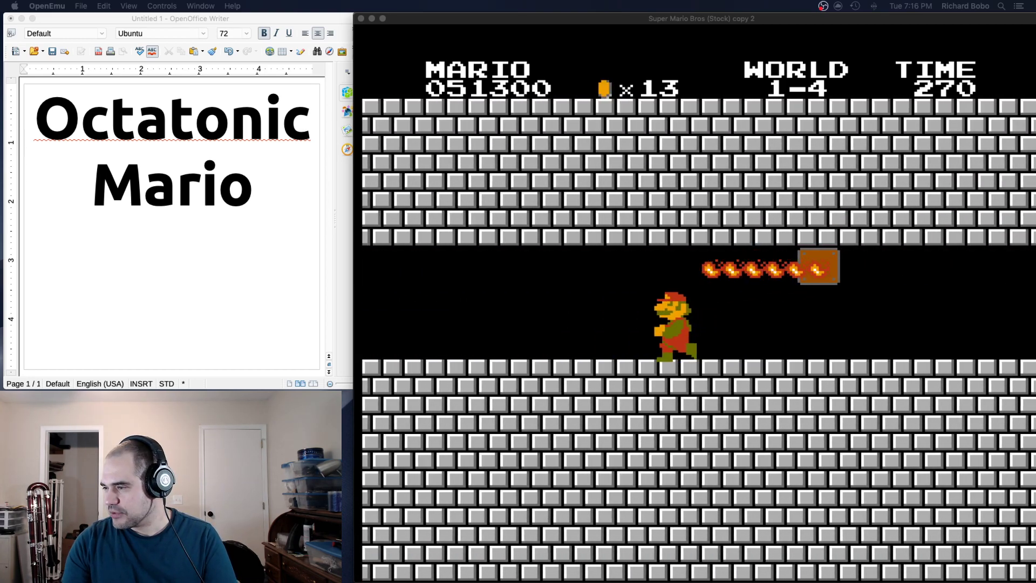
- Run Mario beneath the corridor's rotating fire bars and through the open hall beyond them
{"action": "key", "text": "Right"}
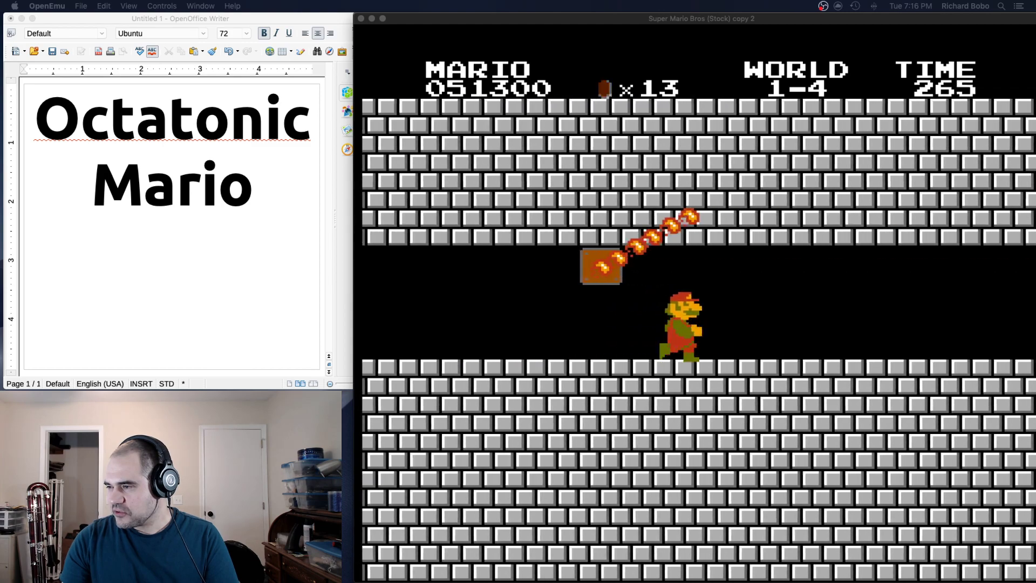
{"action": "key", "text": "Right"}
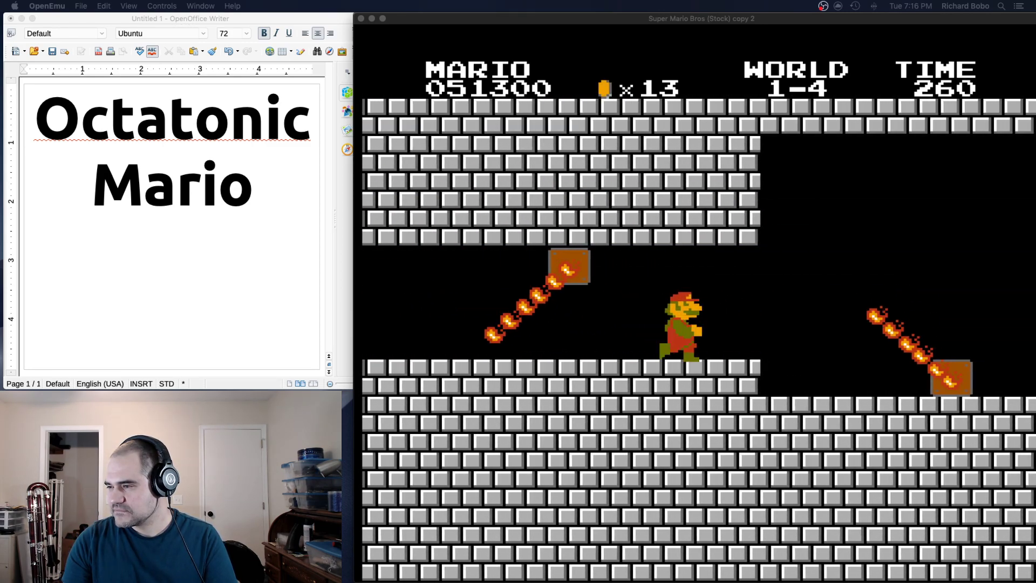
{"action": "key", "text": "Right"}
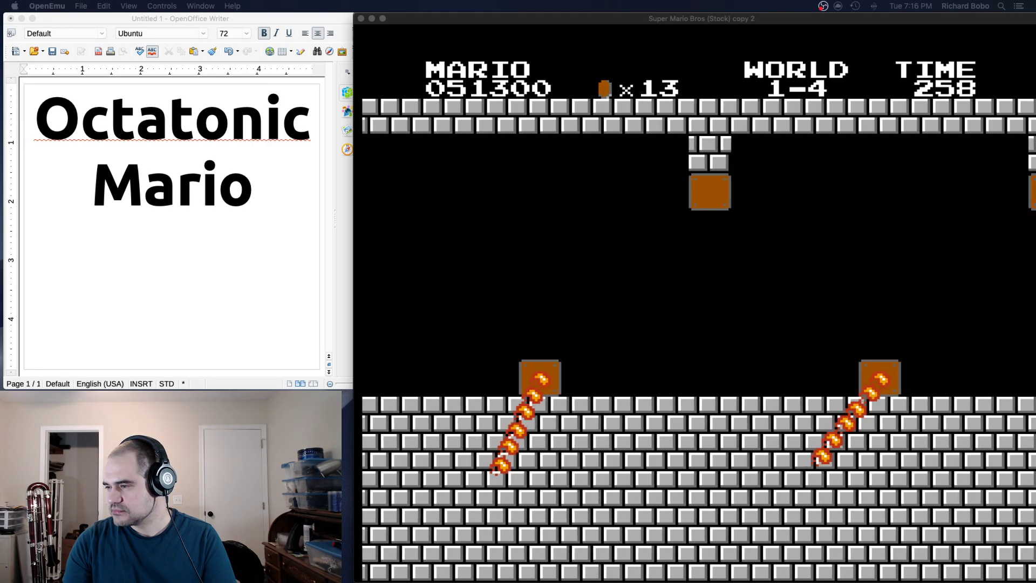
{"action": "key", "text": "Right"}
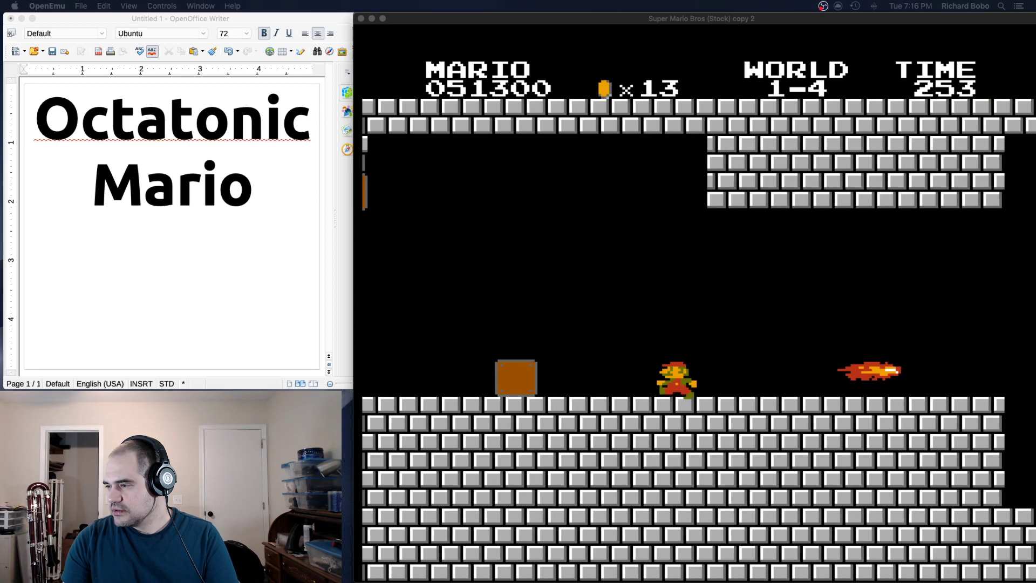
- Get Mario past the flying flames, over the sunken floor, and across the bridge to finish World 1-4
{"action": "key", "text": "Right"}
{"action": "key", "text": "d"}
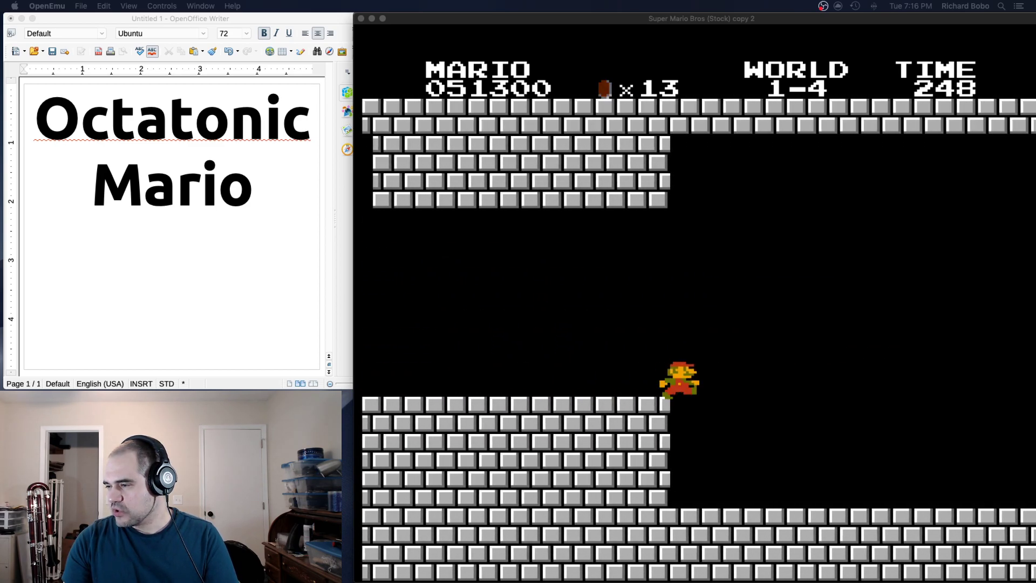
{"action": "key", "text": "Right"}
{"action": "key", "text": "Right"}
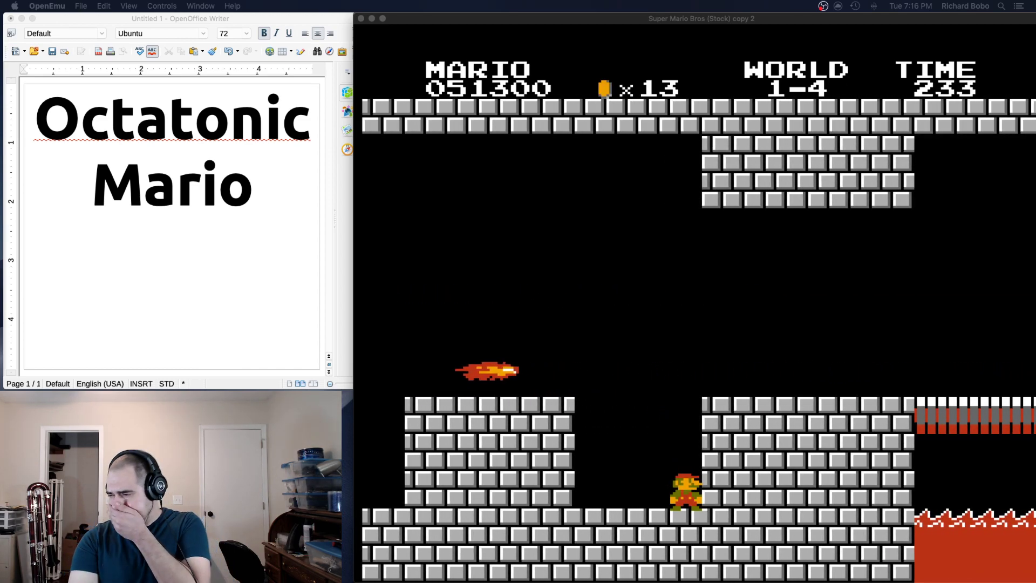
{"action": "key", "text": "Right"}
{"action": "key", "text": "d"}
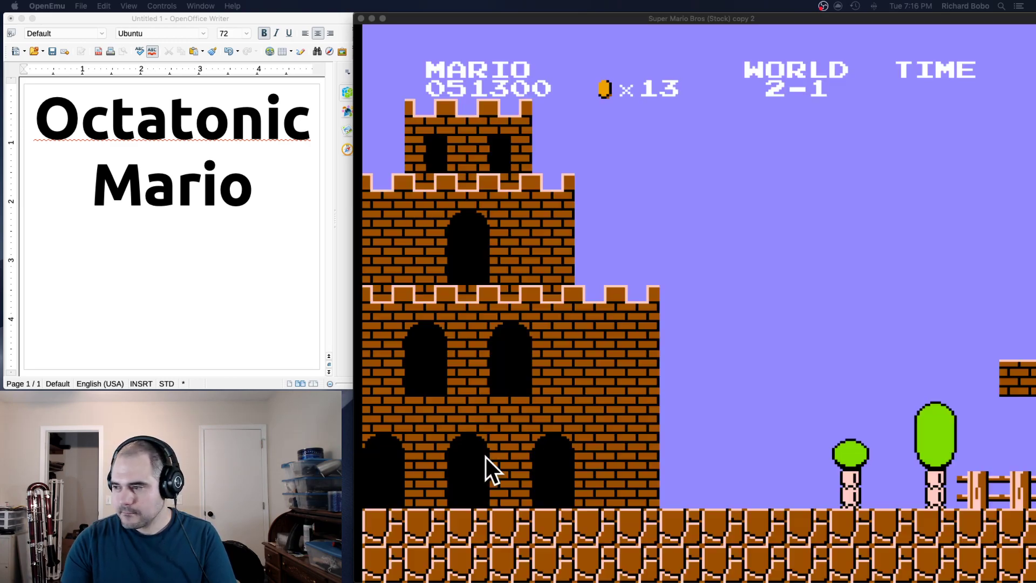
- Run Mario from the starting castle of World 2-1 and jump onto the first brick platform above the Goomba
{"action": "key", "text": "s"}
{"action": "key", "text": "Right"}
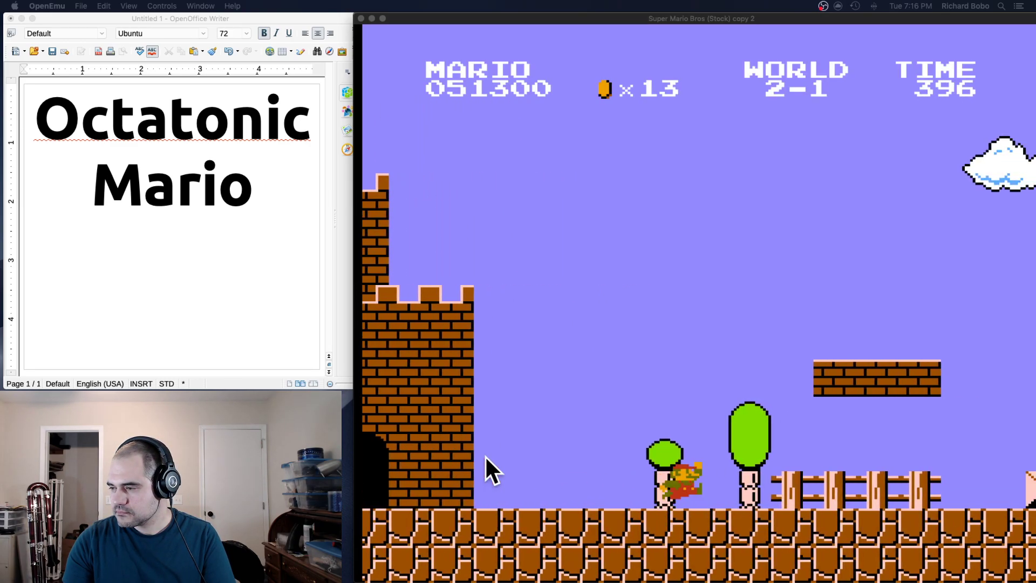
{"action": "key", "text": "s"}
{"action": "key", "text": "Left"}
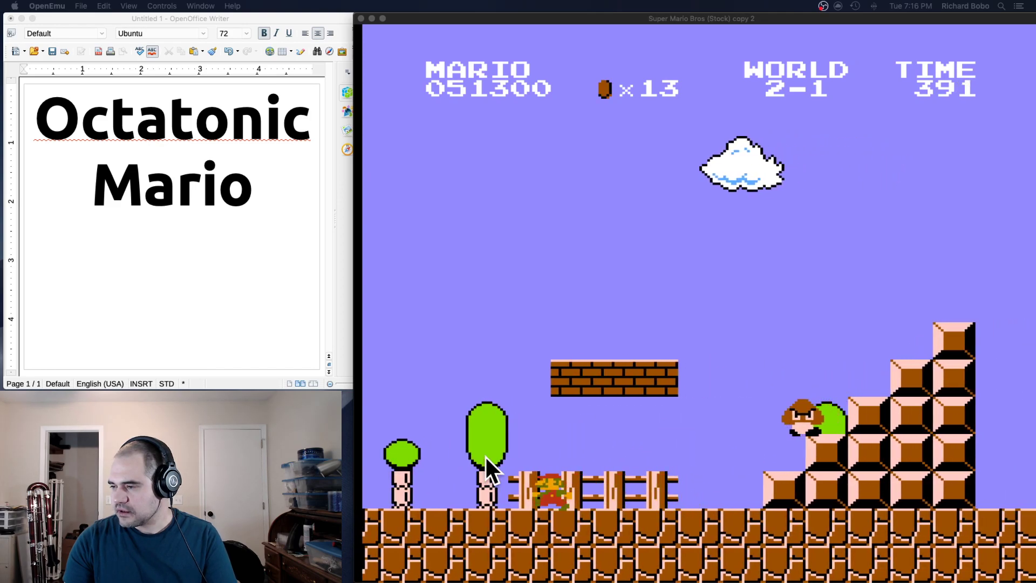
{"action": "key", "text": "Right"}
{"action": "key", "text": "s"}
{"action": "key", "text": "Right"}
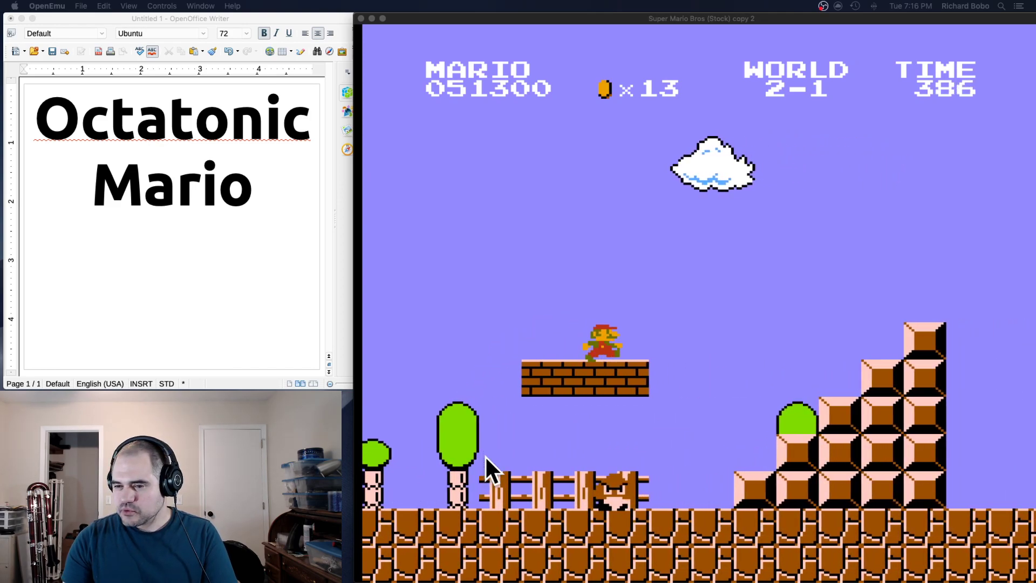
- Jump Mario over the block staircase to the high brick row, clearing the two Koopas and the next block wall
{"action": "key", "text": "s"}
{"action": "key", "text": "Right"}
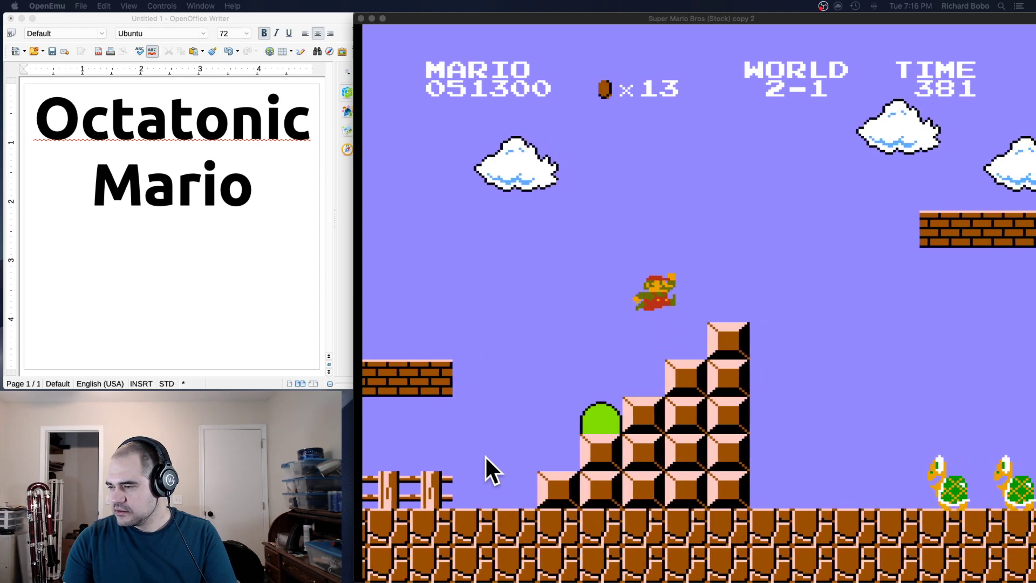
{"action": "key", "text": "s"}
{"action": "key", "text": "Right"}
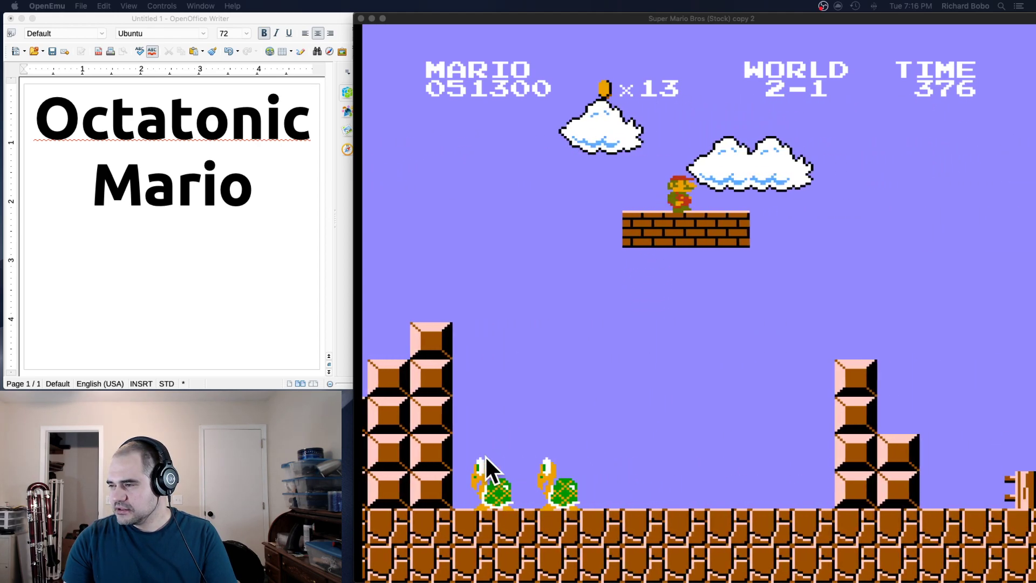
{"action": "key", "text": "s"}
{"action": "key", "text": "Right"}
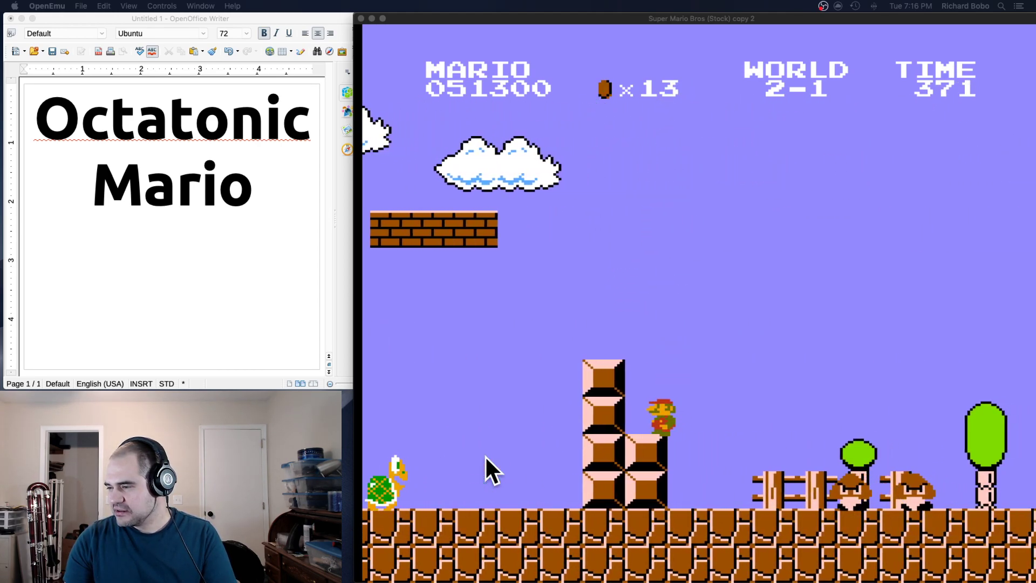
- Jump Mario over the two Goombas and the Piranha Plant pipe onto the upper row of five question blocks
{"action": "key", "text": "Right"}
{"action": "key", "text": "s"}
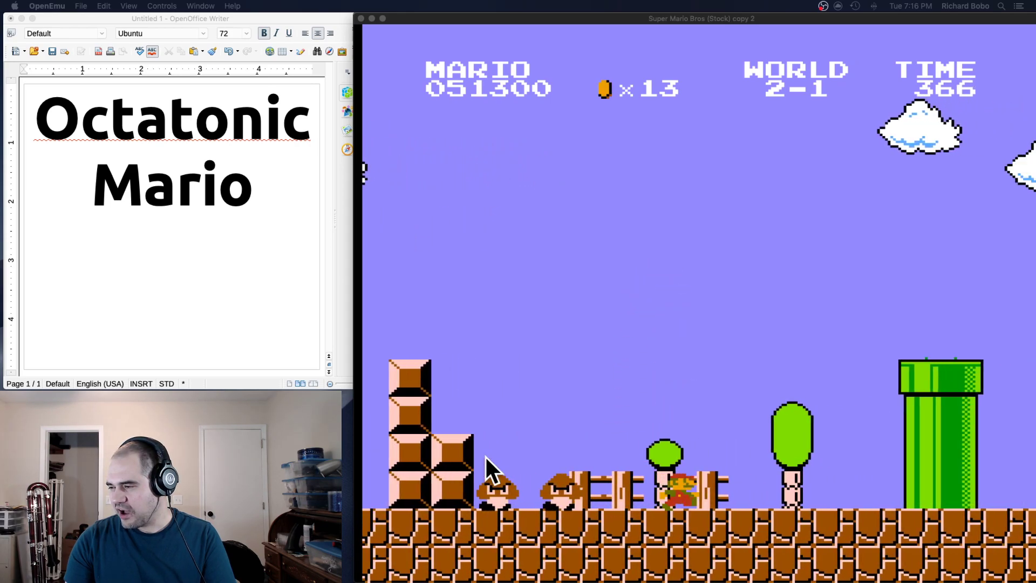
{"action": "key", "text": "Right"}
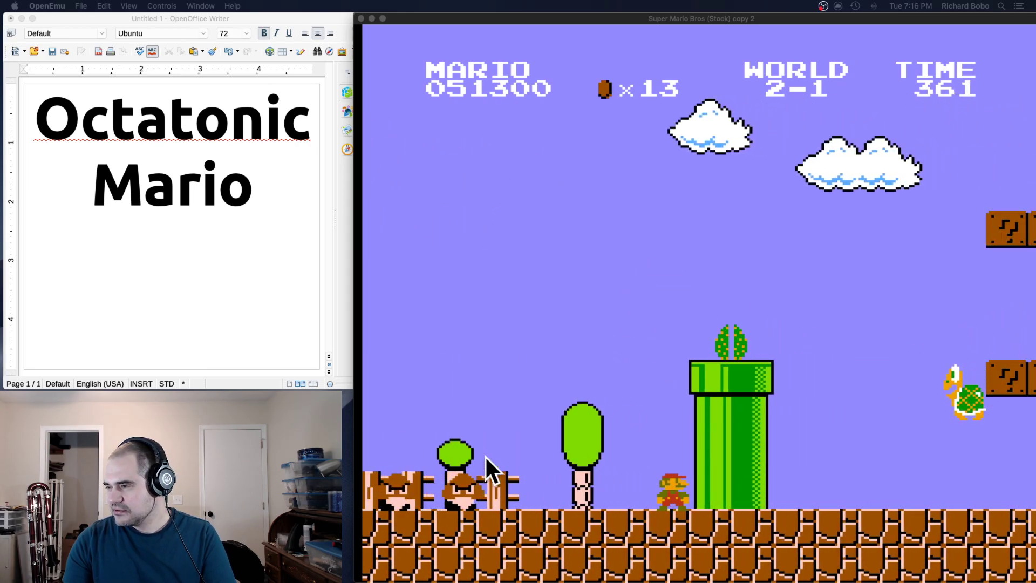
{"action": "key", "text": "s"}
{"action": "key", "text": "Right"}
{"action": "key", "text": "s"}
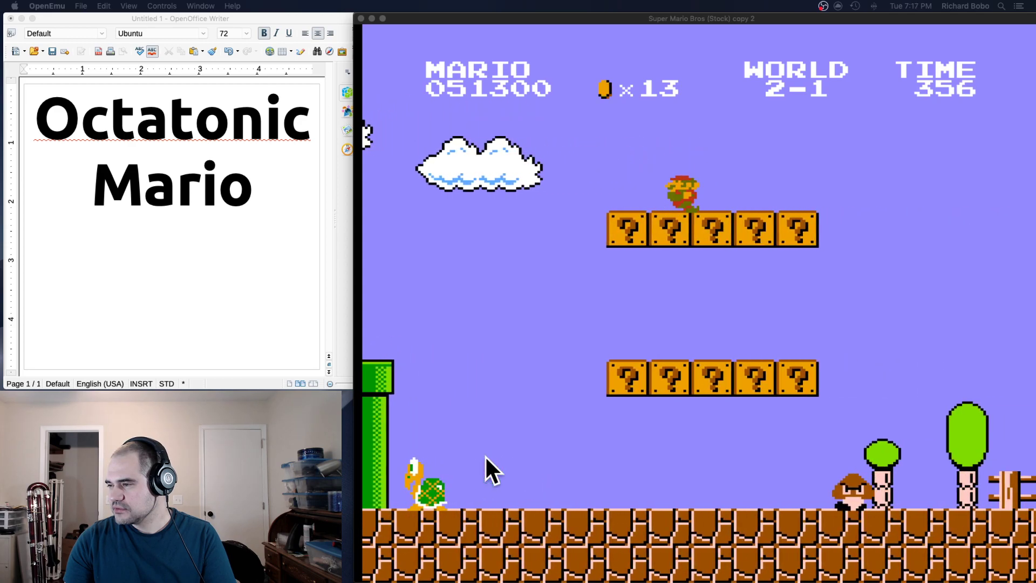
- Drop from the question blocks onto the Koopa, run past the Goomba, and jump over the next tall pipe
{"action": "key", "text": "Right"}
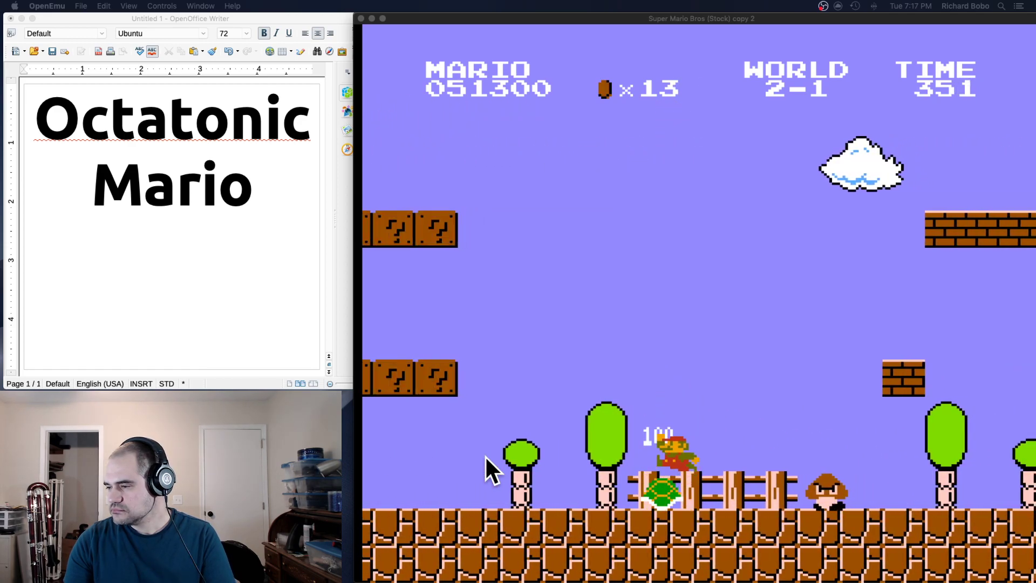
{"action": "key", "text": "Right"}
{"action": "key", "text": "s"}
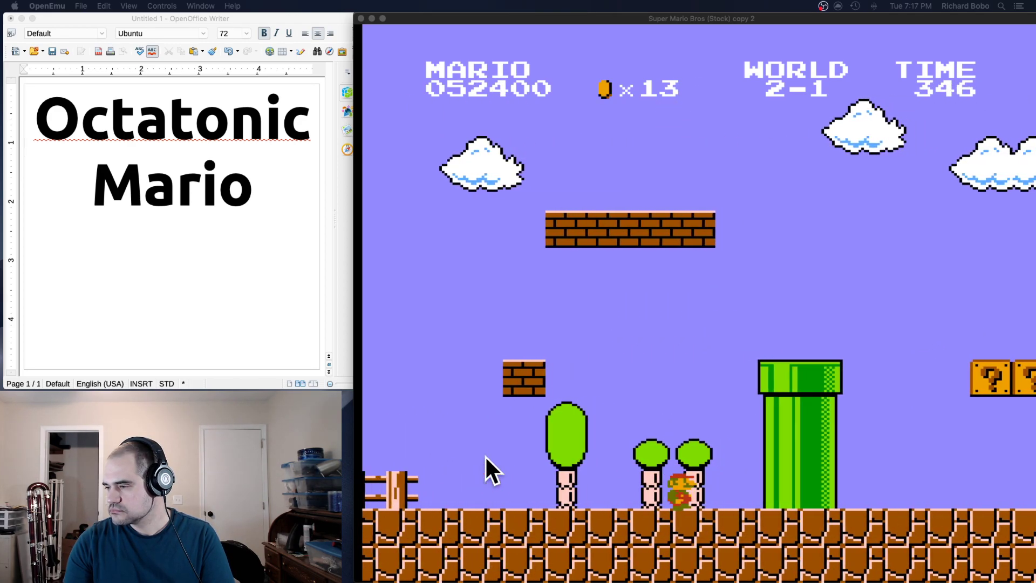
{"action": "key", "text": "s"}
{"action": "key", "text": "Right"}
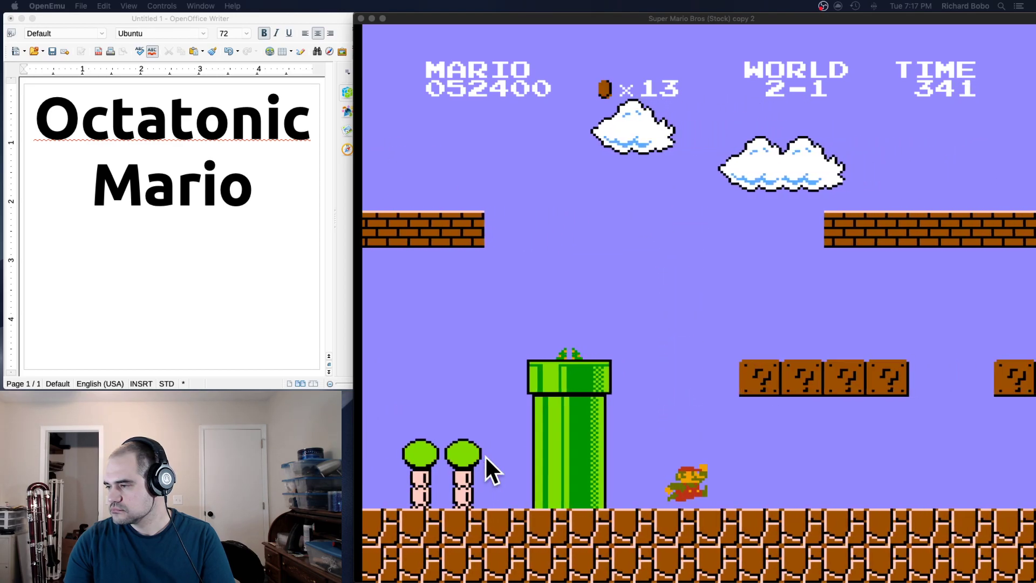
- Jump Mario onto the high brick row above the Goombas and drop onto the group of three question blocks
{"action": "key", "text": "s"}
{"action": "key", "text": "Right"}
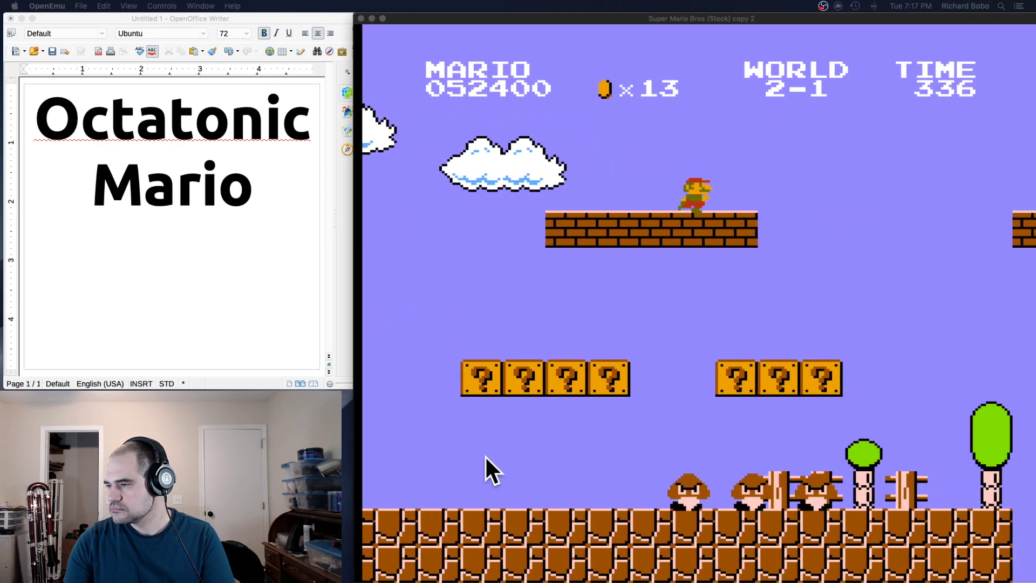
{"action": "key", "text": "s"}
{"action": "key", "text": "Right"}
{"action": "key", "text": "s"}
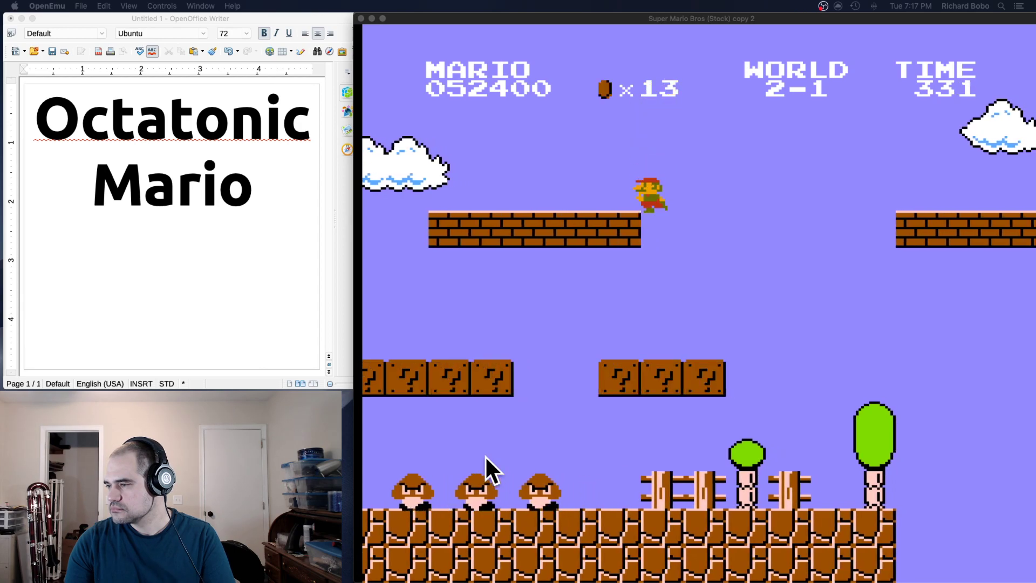
{"action": "key", "text": "Right"}
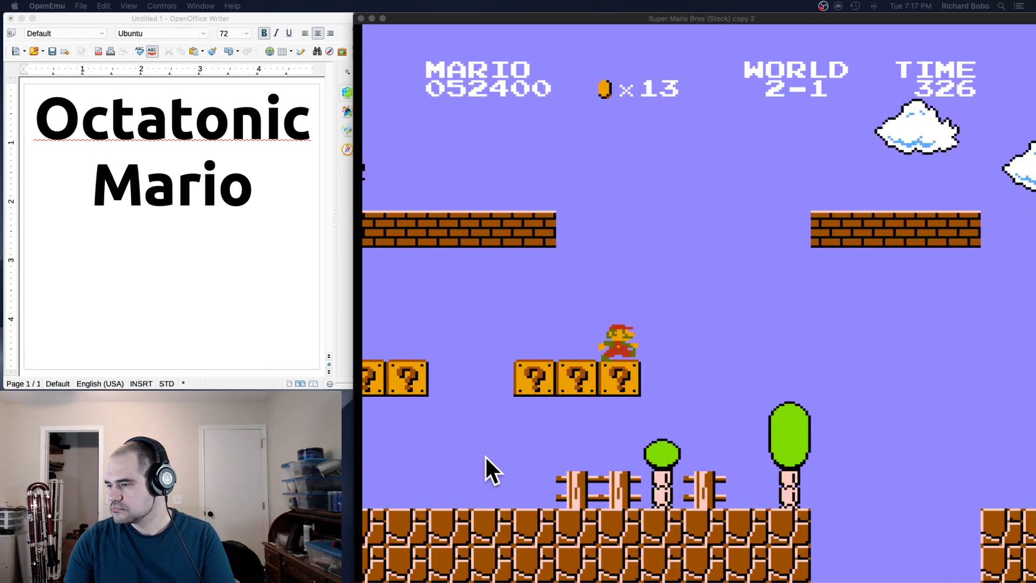
- Jump Mario from the question blocks across both pits, over the Goomba and pipe, and run to the short pipe
{"action": "key", "text": "s"}
{"action": "key", "text": "Right"}
{"action": "key", "text": "s"}
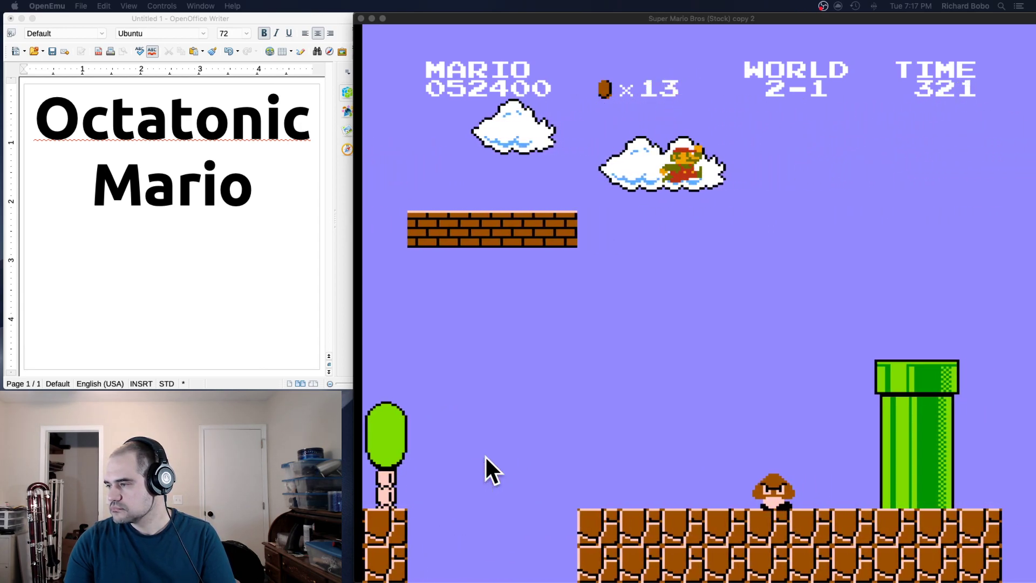
{"action": "key", "text": "Right"}
{"action": "key", "text": "s"}
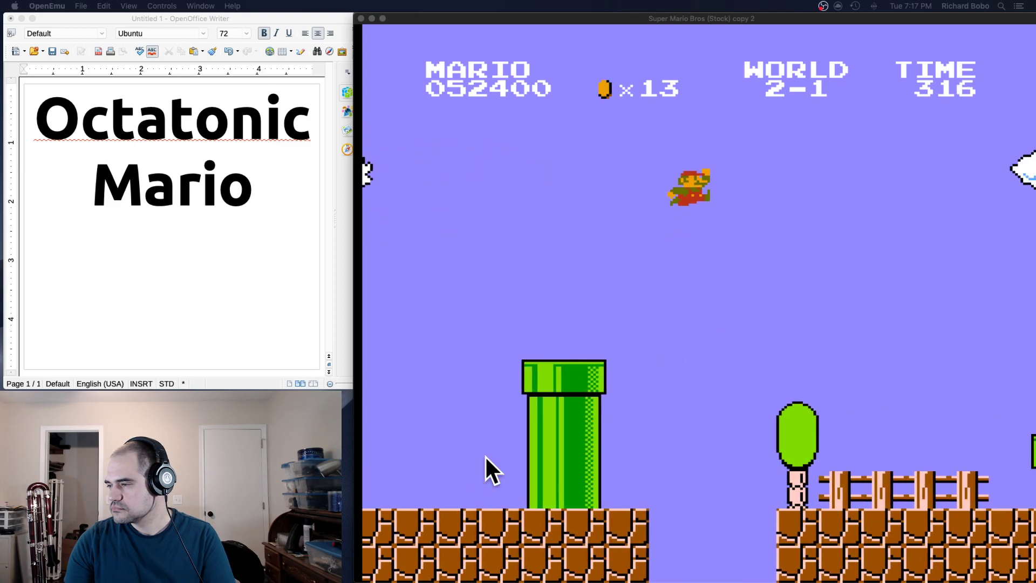
{"action": "key", "text": "Right"}
{"action": "key", "text": "s"}
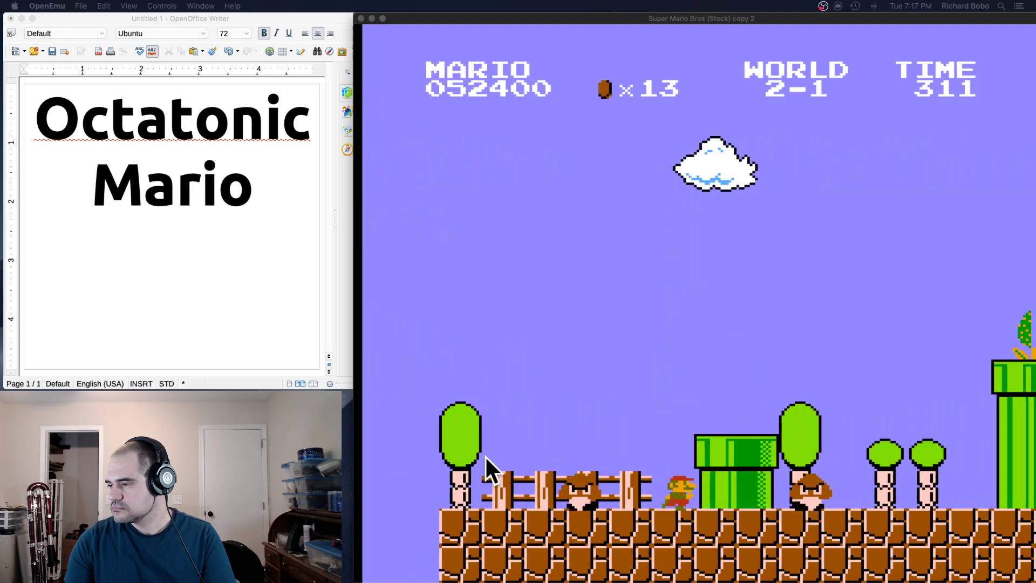
- Hop Mario across the short pipe and the tall Piranha Plant pipe to reach the high brick row
{"action": "key", "text": "Right"}
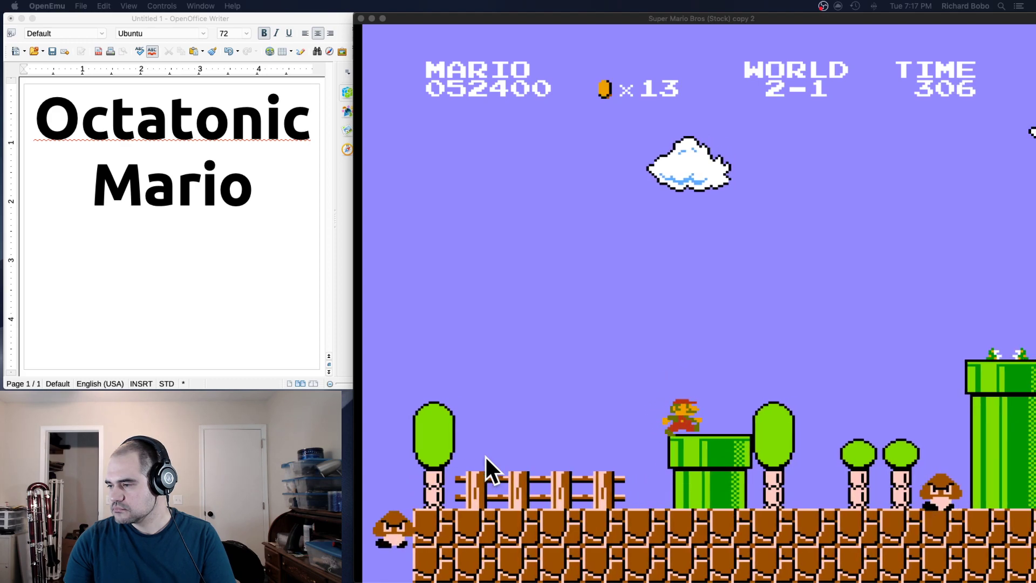
{"action": "key", "text": "s"}
{"action": "key", "text": "Right"}
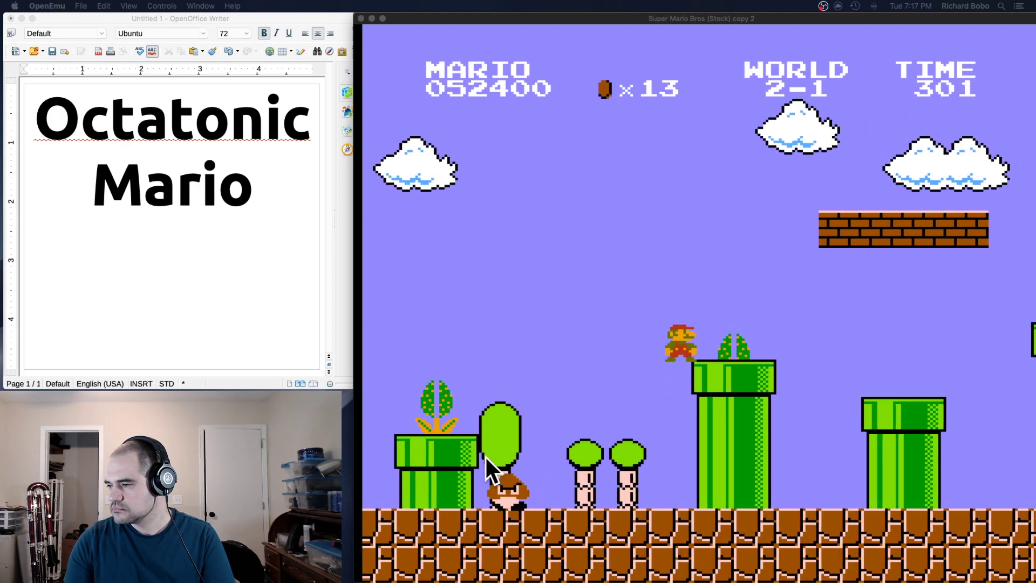
{"action": "key", "text": "s"}
{"action": "key", "text": "Right"}
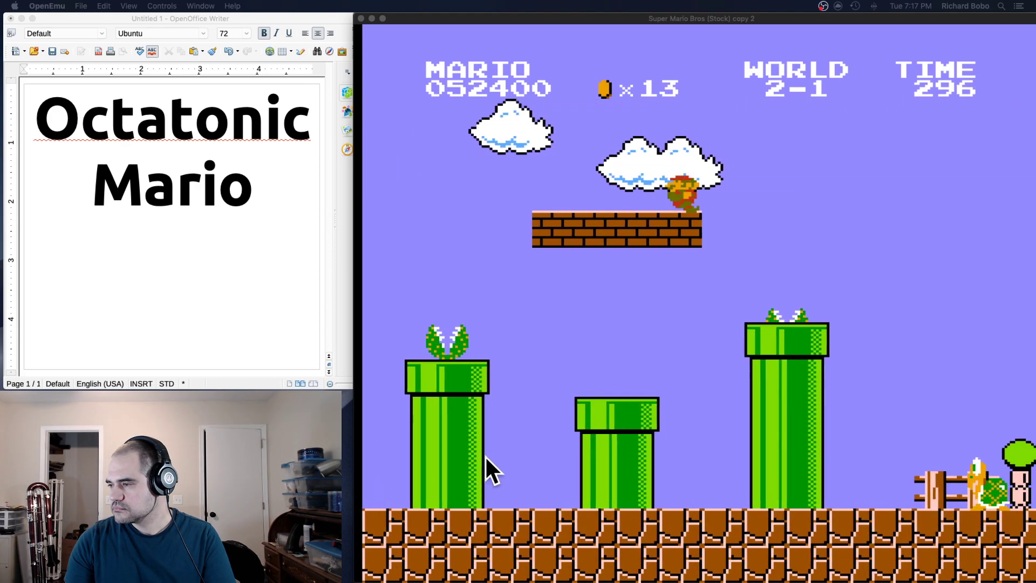
- Jump Mario over the tallest pipe and the following pit, and stomp the winged Koopa on the ground beyond
{"action": "key", "text": "s"}
{"action": "key", "text": "s"}
{"action": "key", "text": "Right"}
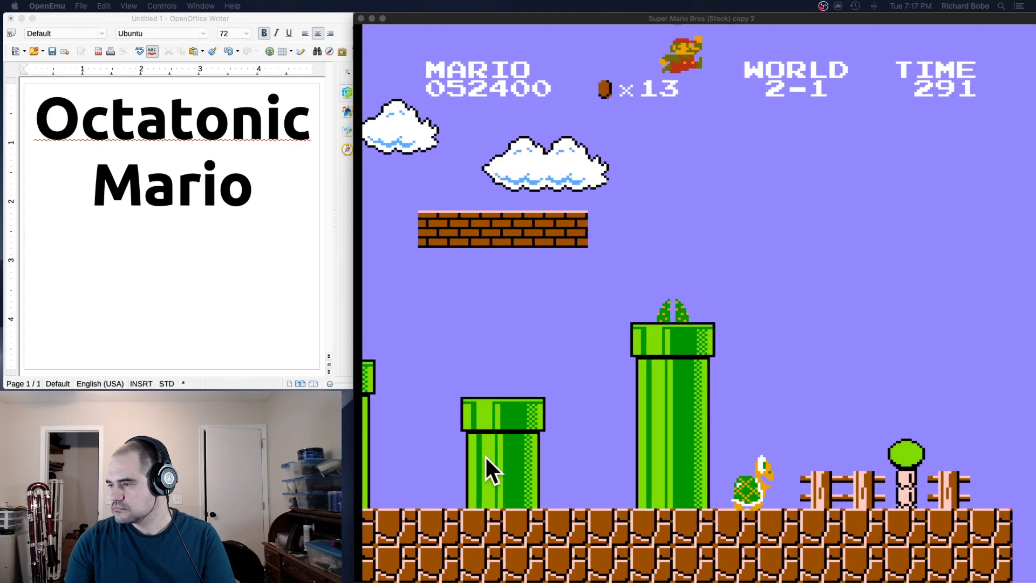
{"action": "key", "text": "s"}
{"action": "key", "text": "Right"}
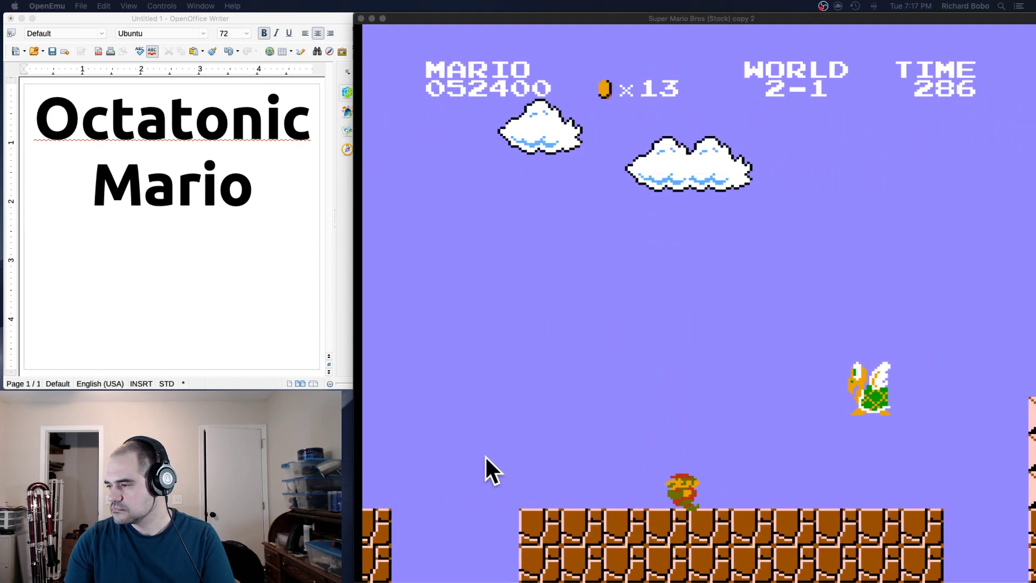
{"action": "key", "text": "s"}
{"action": "key", "text": "Right"}
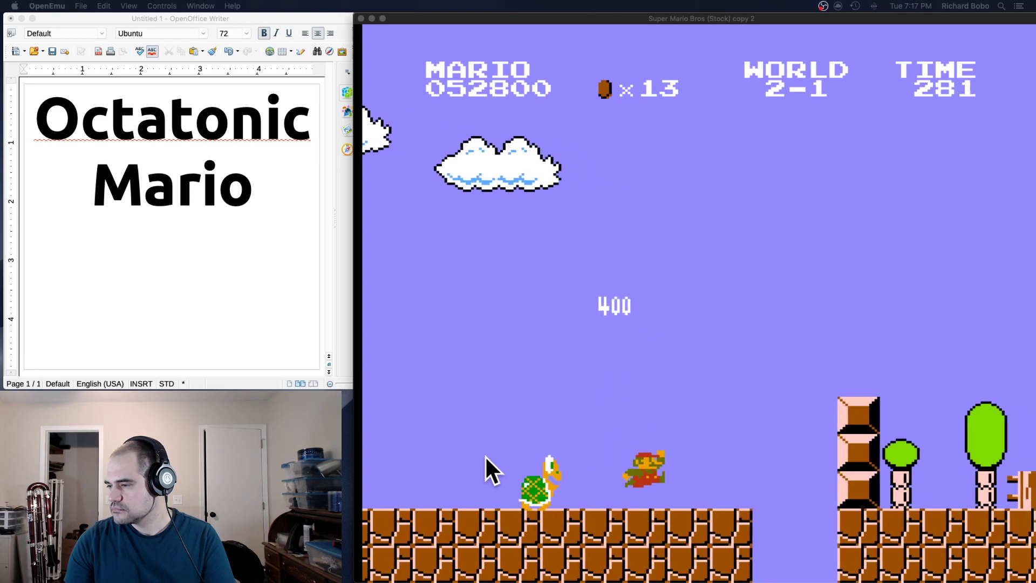
- Clear the pit and block column, stomp a Goomba, and jump along the high bricks above the winged Koopas
{"action": "key", "text": "s"}
{"action": "key", "text": "Right"}
{"action": "key", "text": "s"}
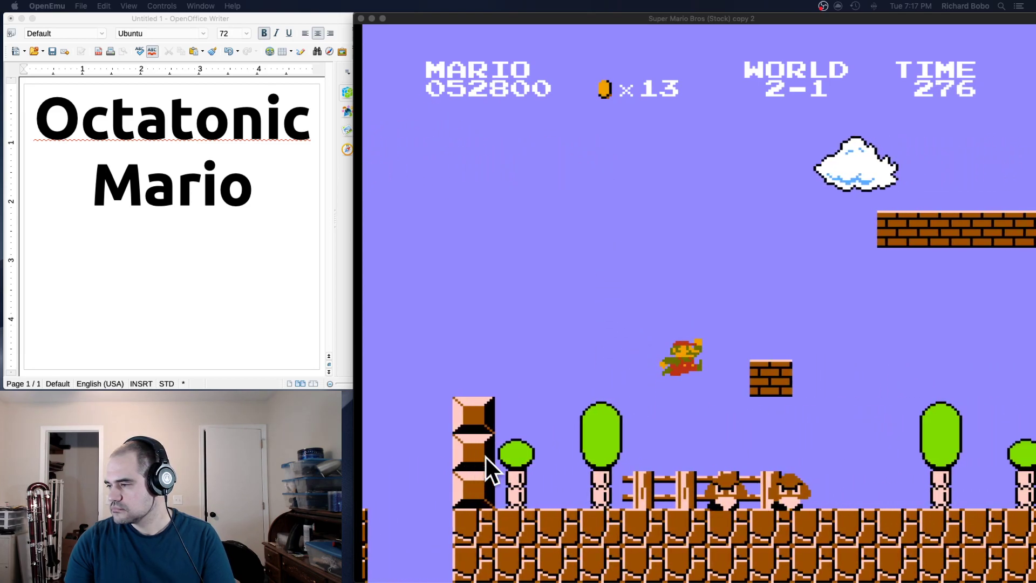
{"action": "key", "text": "s"}
{"action": "key", "text": "Right"}
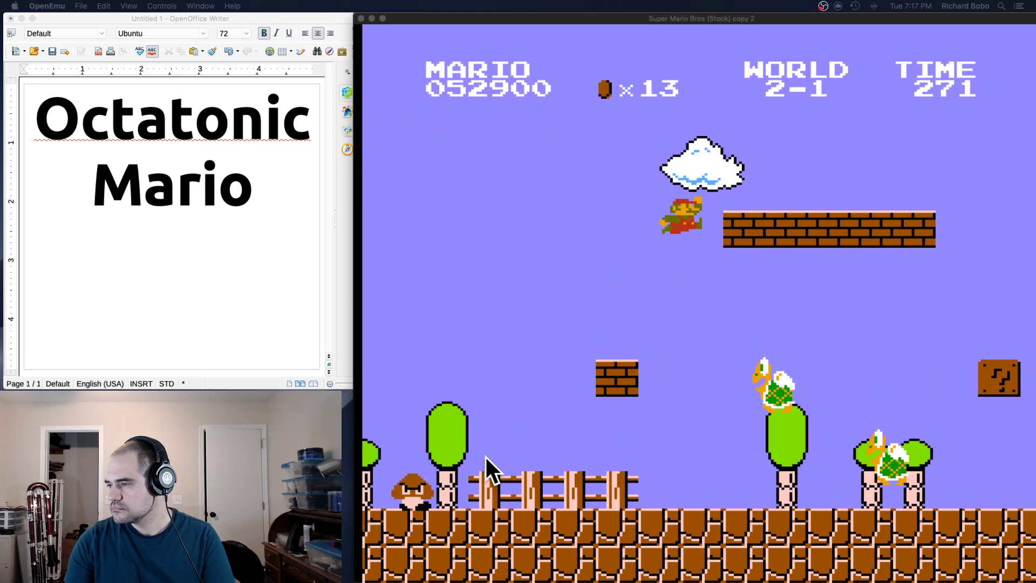
{"action": "key", "text": "s"}
{"action": "key", "text": "Right"}
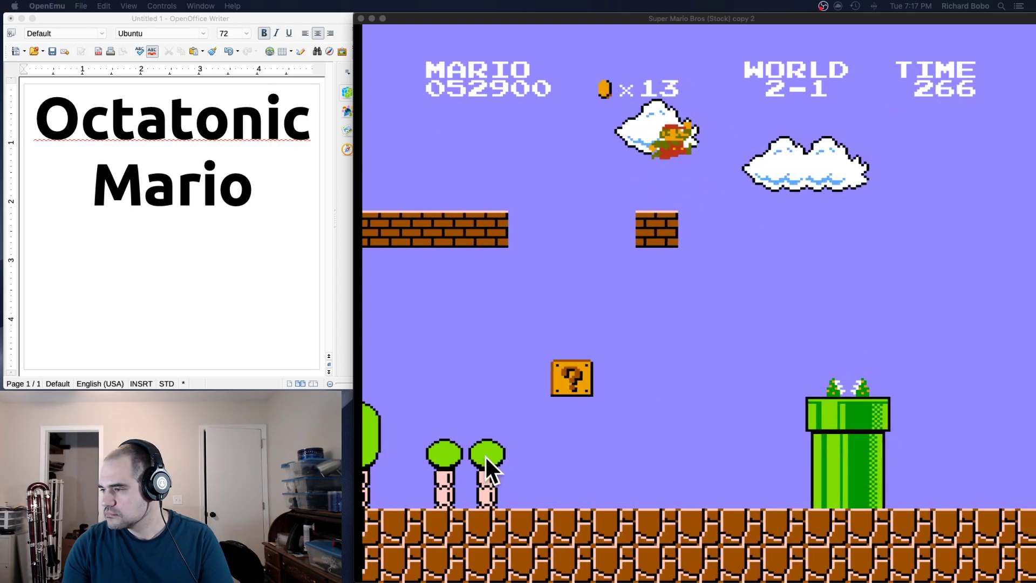
- Jump over the last Piranha Plant pipe, hit the hidden coin block, clear the tall block wall, and grab the flagpole
{"action": "key", "text": "Right"}
{"action": "key", "text": "s"}
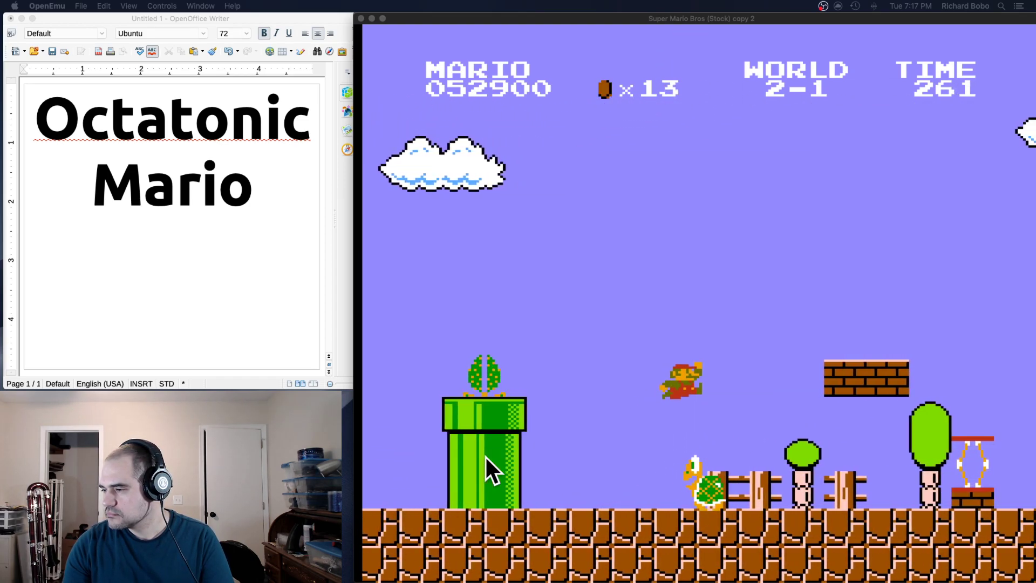
{"action": "key", "text": "Right"}
{"action": "key", "text": "s"}
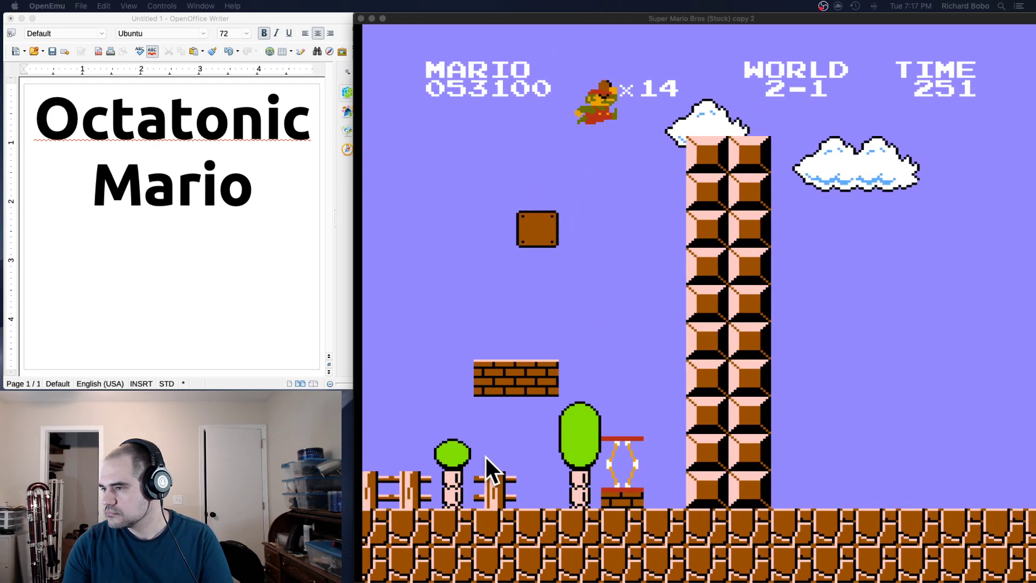
{"action": "key", "text": "Right"}
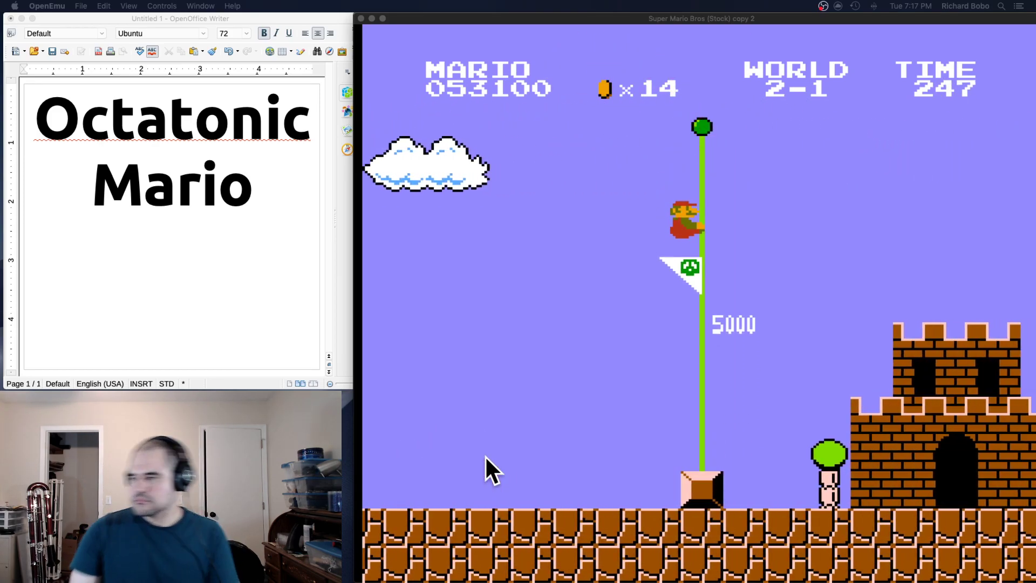
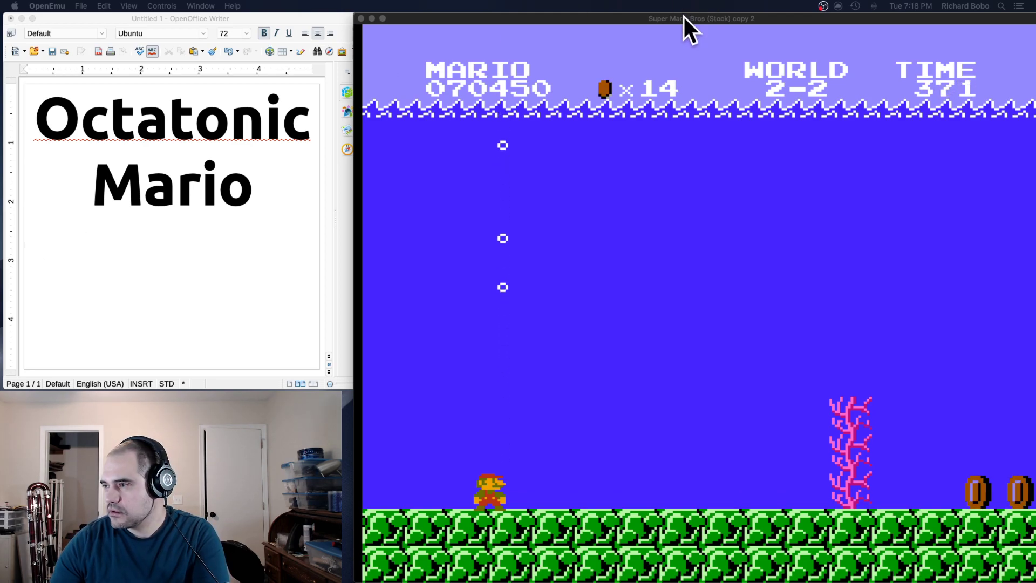
- Move the game window aside and switch to the MarioMusic_r1.ods spreadsheet in OpenOffice Calc
{"action": "left_click_drag", "start_coordinate": [685, 19], "coordinate": [584, 163]}
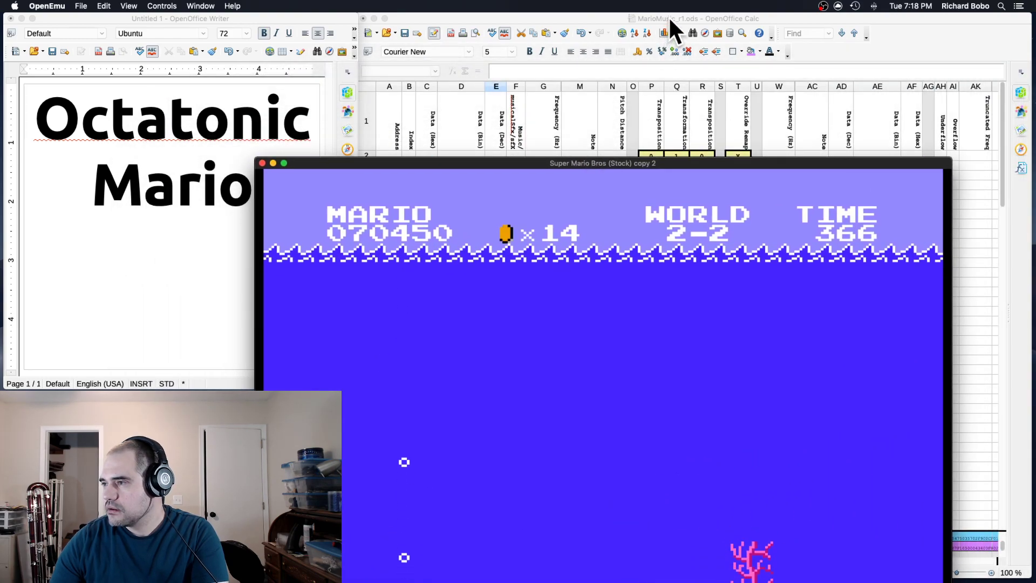
{"action": "left_click", "coordinate": [669, 17]}
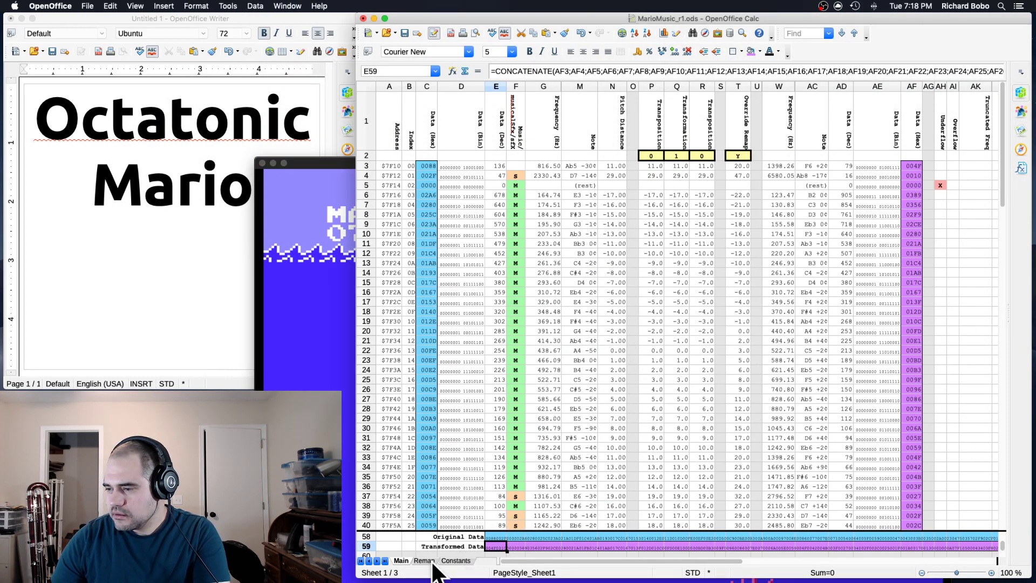
{"action": "left_click", "coordinate": [332, 162]}
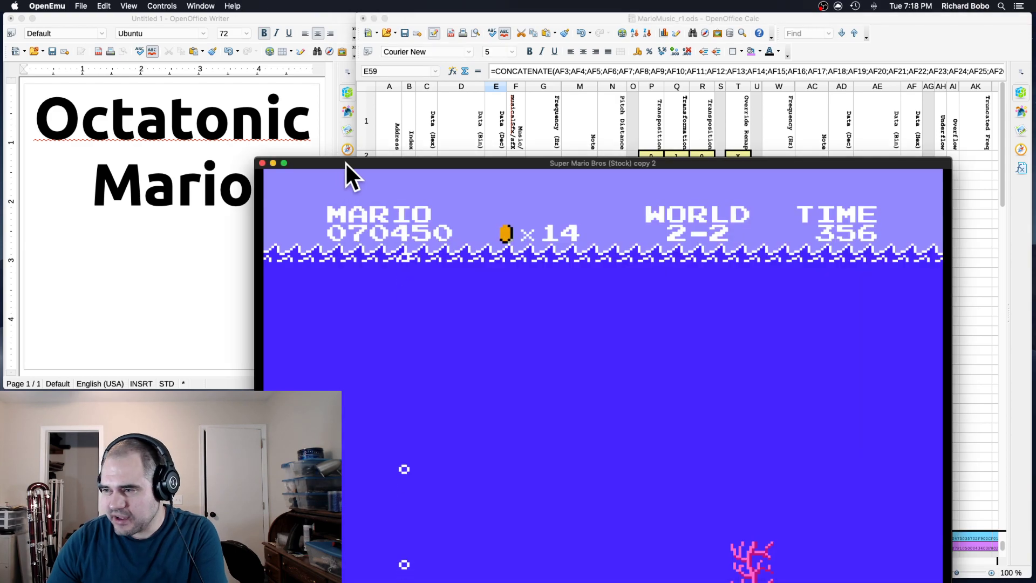
{"action": "left_click", "coordinate": [487, 23]}
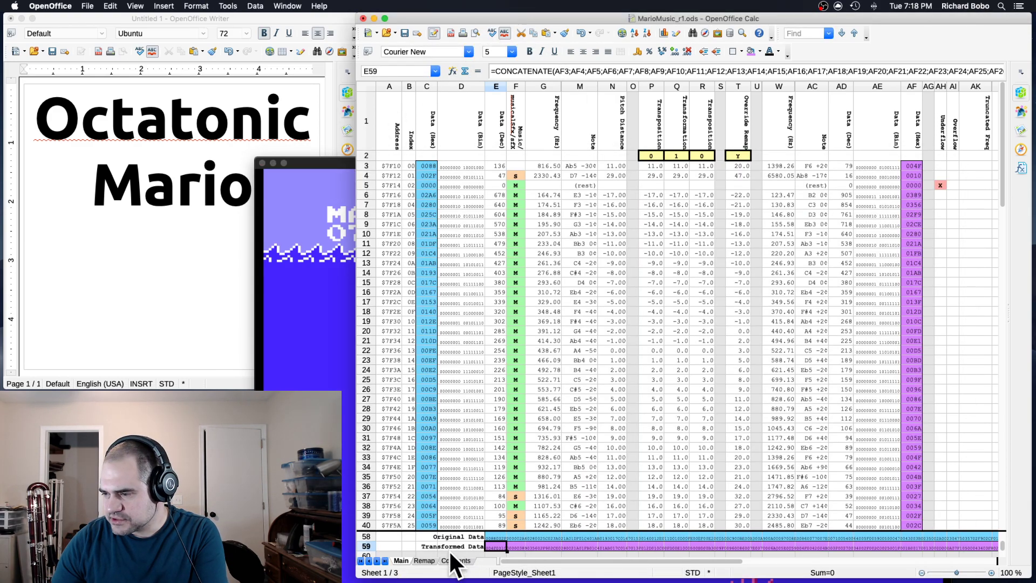
- Check the Remap sheet, return to the Main sheet, and clear the Y from the Override Remap cell T2
{"action": "left_click", "coordinate": [423, 561]}
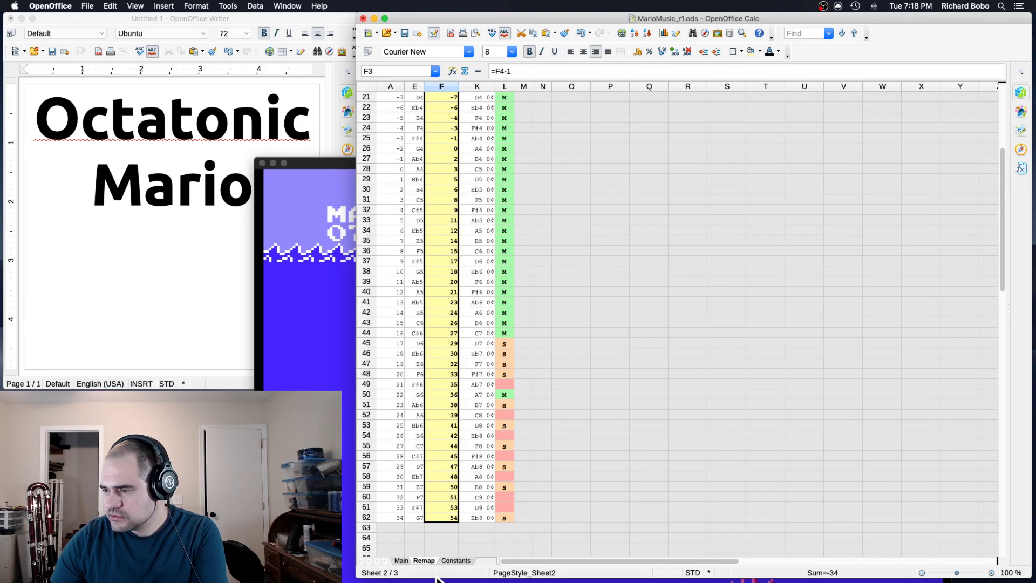
{"action": "left_click", "coordinate": [400, 560]}
{"action": "left_click", "coordinate": [737, 155]}
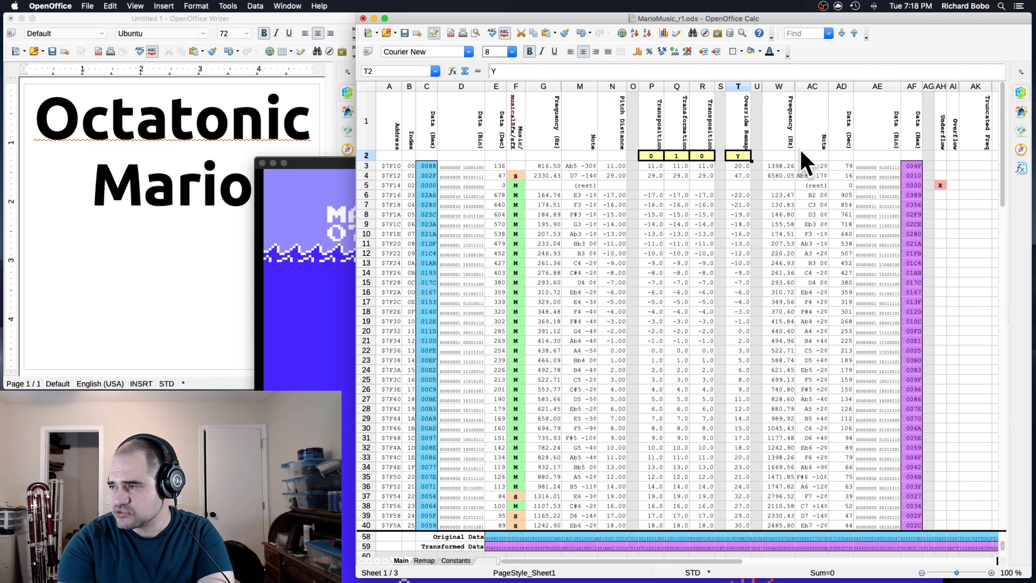
{"action": "key", "text": "BackSpace"}
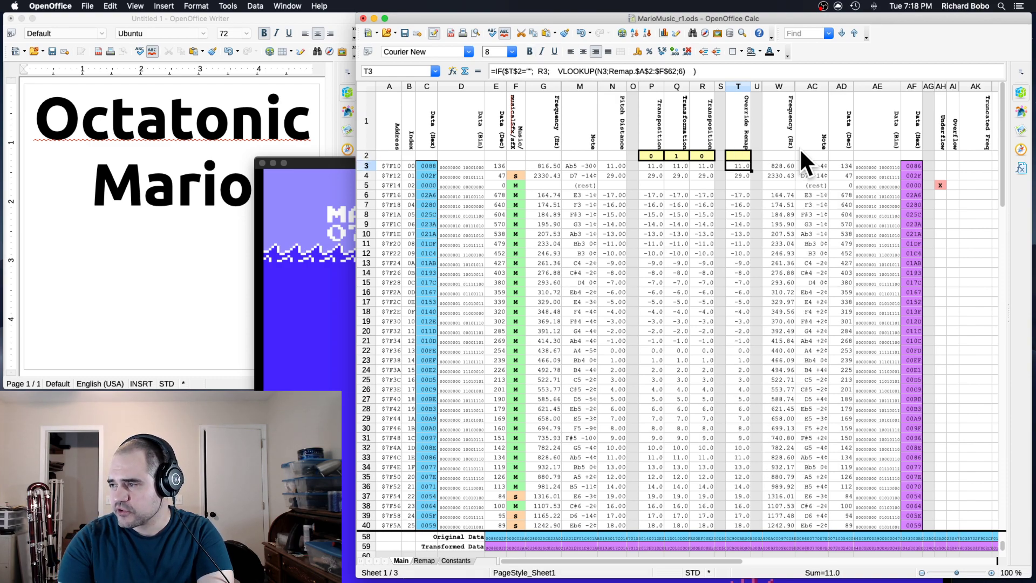
- Set the Transformation multiplier in cell Q2 to the formula =12/10
{"action": "key", "text": "Left"}
{"action": "key", "text": "Left"}
{"action": "key", "text": "Left"}
{"action": "key", "text": "Left"}
{"action": "key", "text": "Left"}
{"action": "key", "text": "Right"}
{"action": "key", "text": "Right"}
{"action": "key", "text": "Right"}
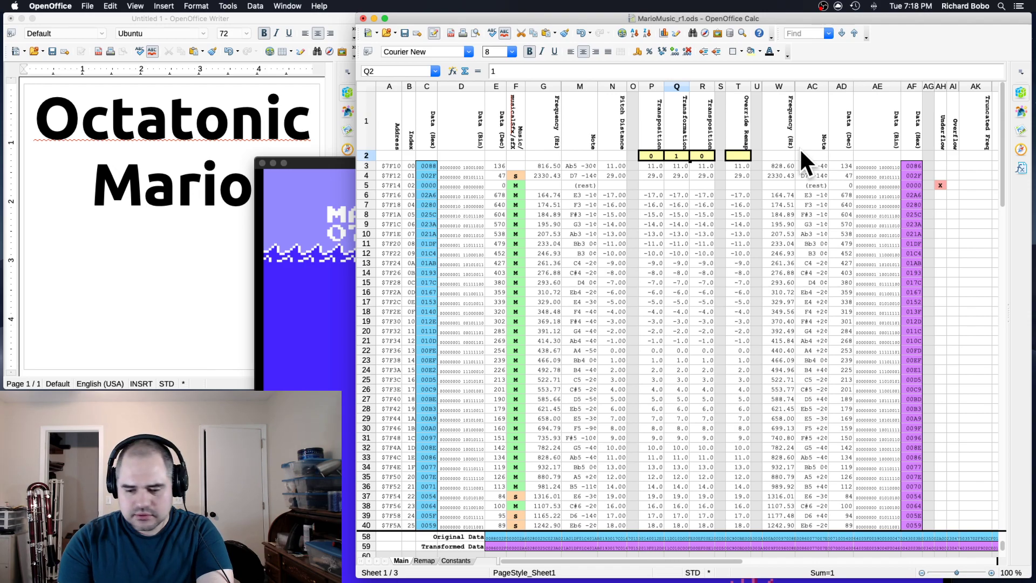
{"action": "type", "text": "="}
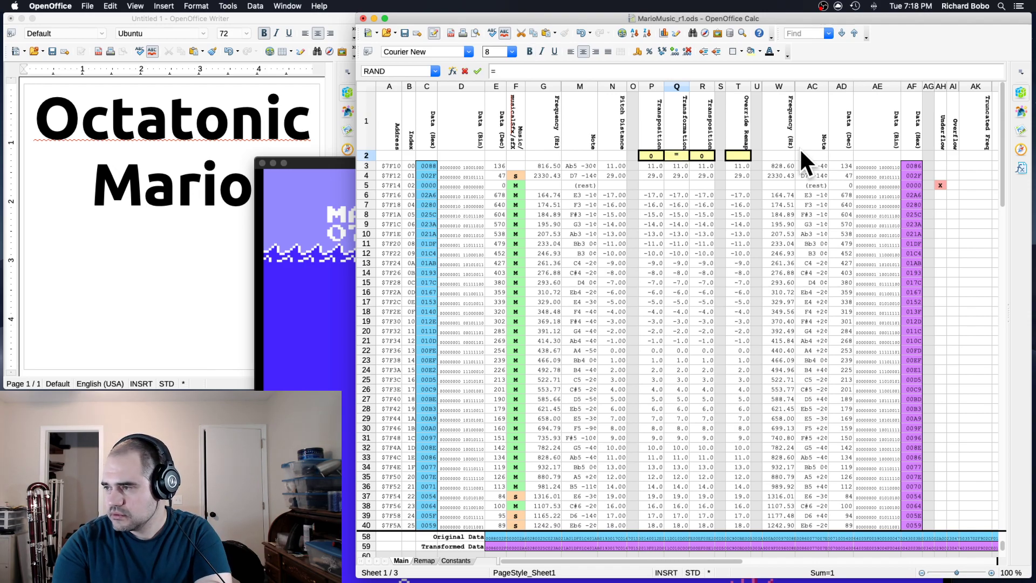
{"action": "type", "text": "12/10"}
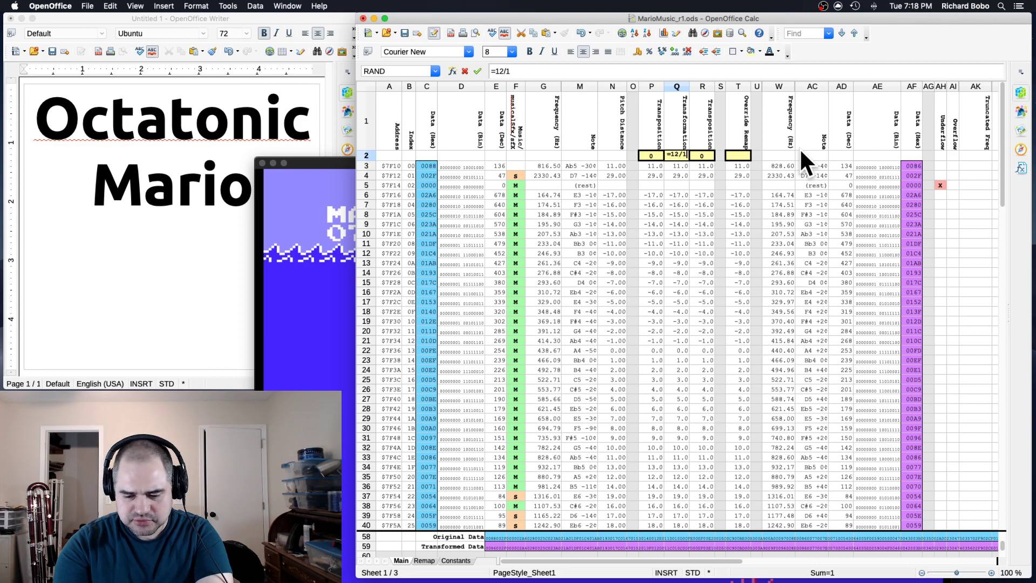
{"action": "key", "text": "Return"}
- Examine the transformed pitch distances in Q22:Q32 to check how the ten steps above A4 are scaled
{"action": "key", "text": "Down"}
{"action": "key", "text": "Down"}
{"action": "key", "text": "Down"}
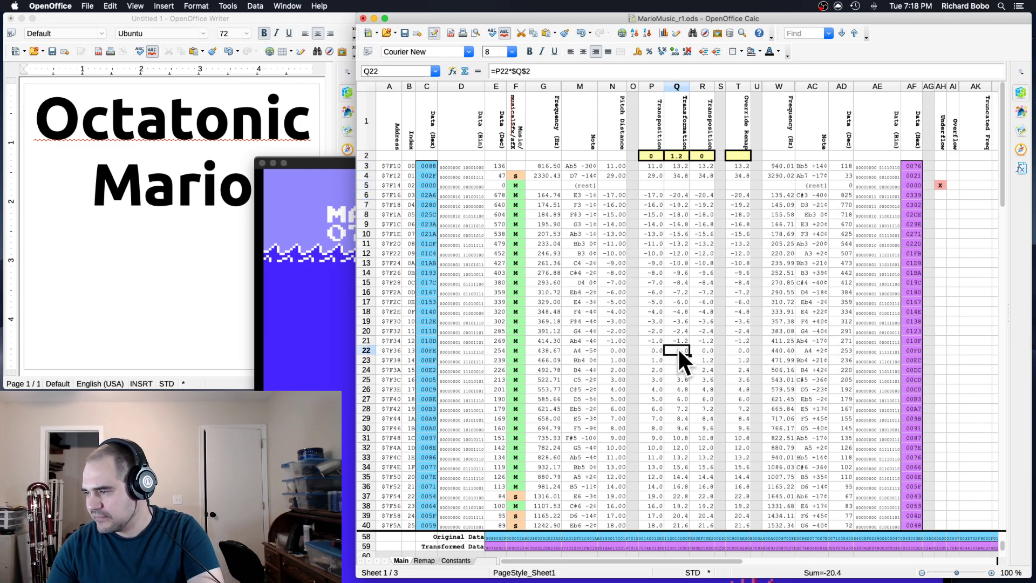
{"action": "key", "text": "Down"}
{"action": "key", "text": "Down"}
{"action": "key", "text": "Down"}
{"action": "key", "text": "Down"}
{"action": "key", "text": "Down"}
{"action": "key", "text": "Down"}
{"action": "key", "text": "Down"}
{"action": "key", "text": "Down"}
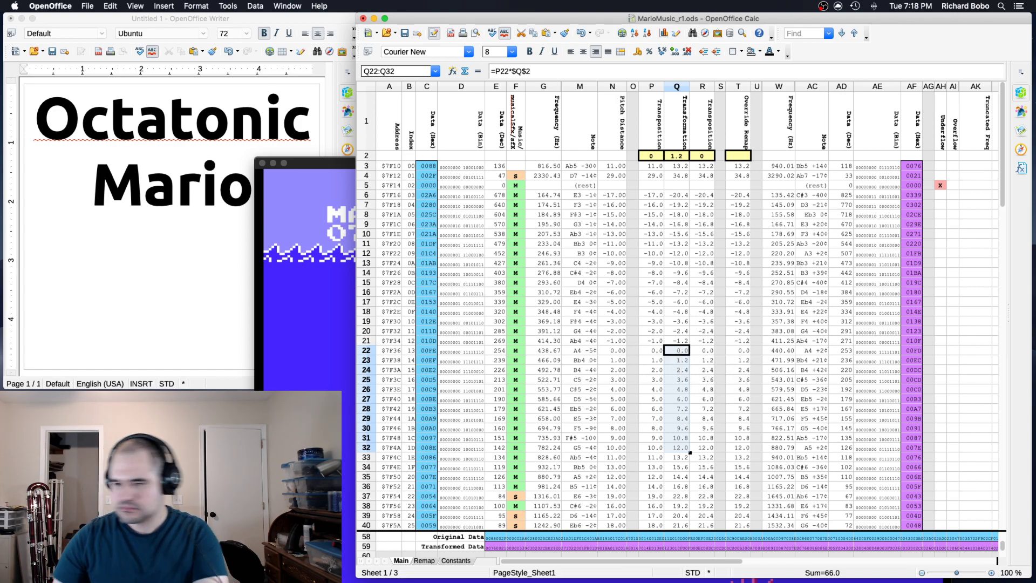
{"action": "left_click", "coordinate": [652, 293]}
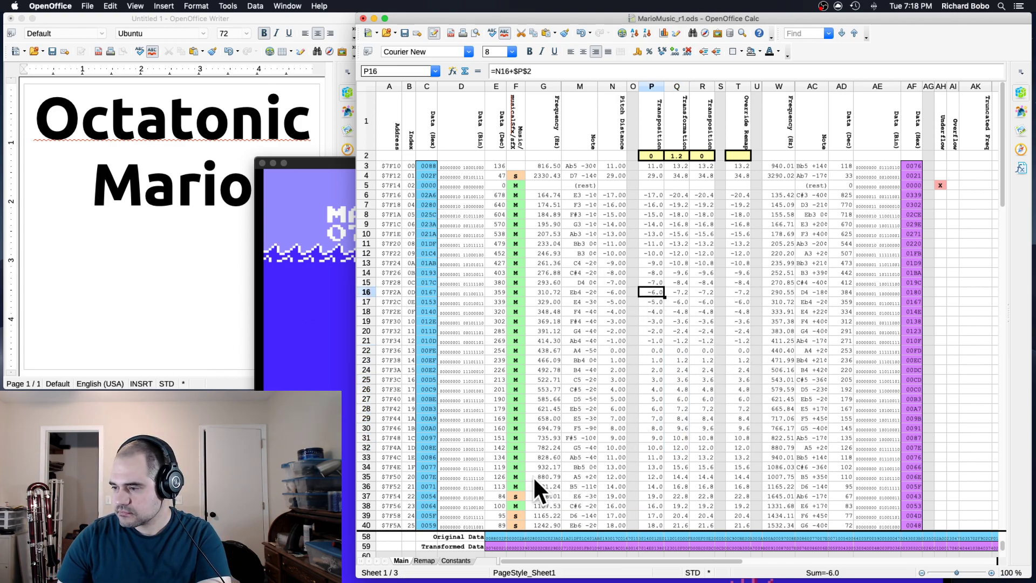
- Copy the Transformed Data string from E59 and paste it over the music data at 7F10 in Super Mario Bros (Stock) copy 3.nes in Hex Fiend
{"action": "left_click", "coordinate": [497, 546]}
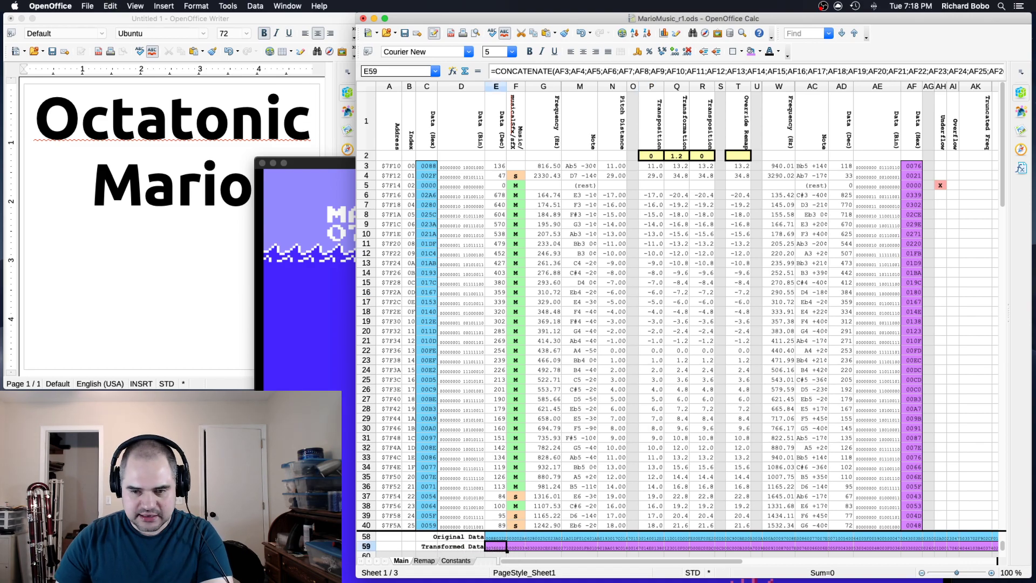
{"action": "key", "text": "super+Tab"}
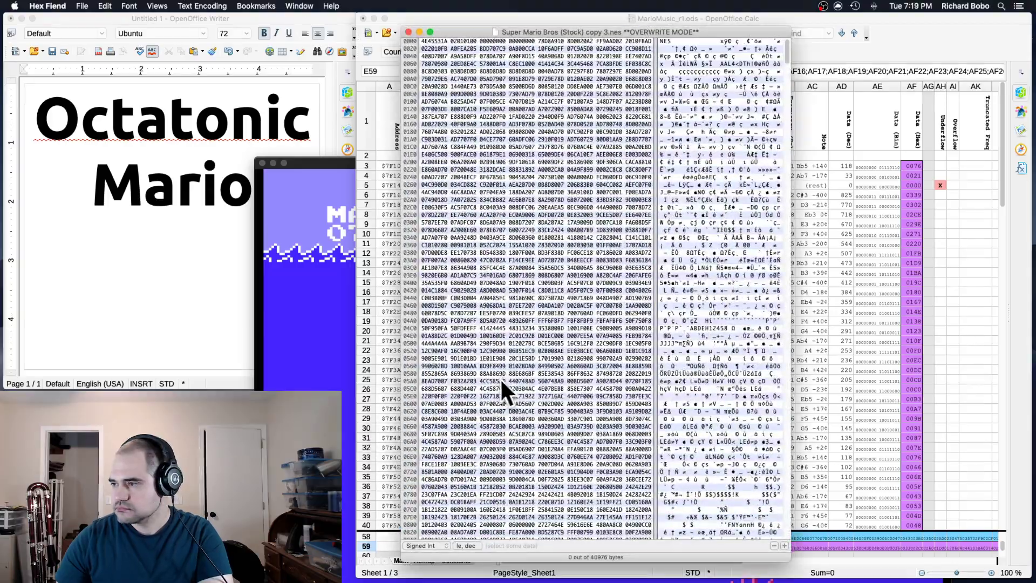
{"action": "scroll", "coordinate": [499, 377], "scroll_direction": "down", "scroll_amount": 20}
{"action": "scroll", "coordinate": [494, 358], "scroll_direction": "down", "scroll_amount": 20}
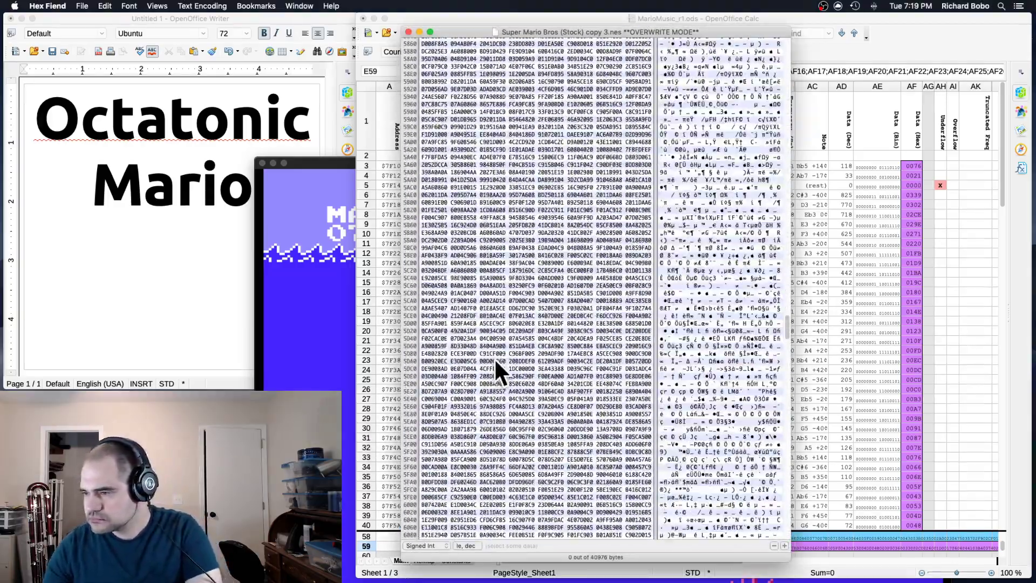
{"action": "scroll", "coordinate": [493, 357], "scroll_direction": "down", "scroll_amount": 20}
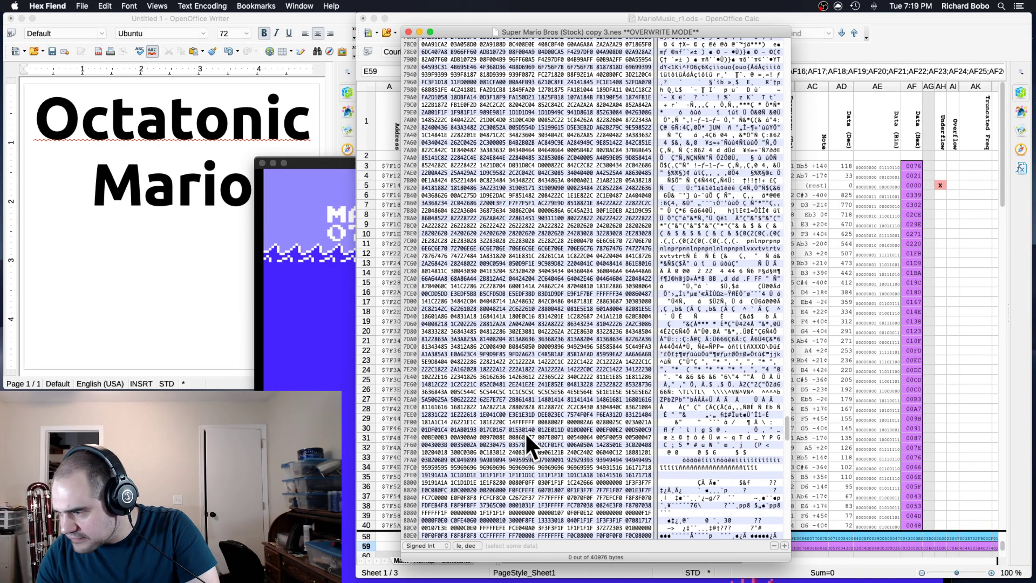
{"action": "left_click_drag", "start_coordinate": [539, 421], "coordinate": [542, 465]}
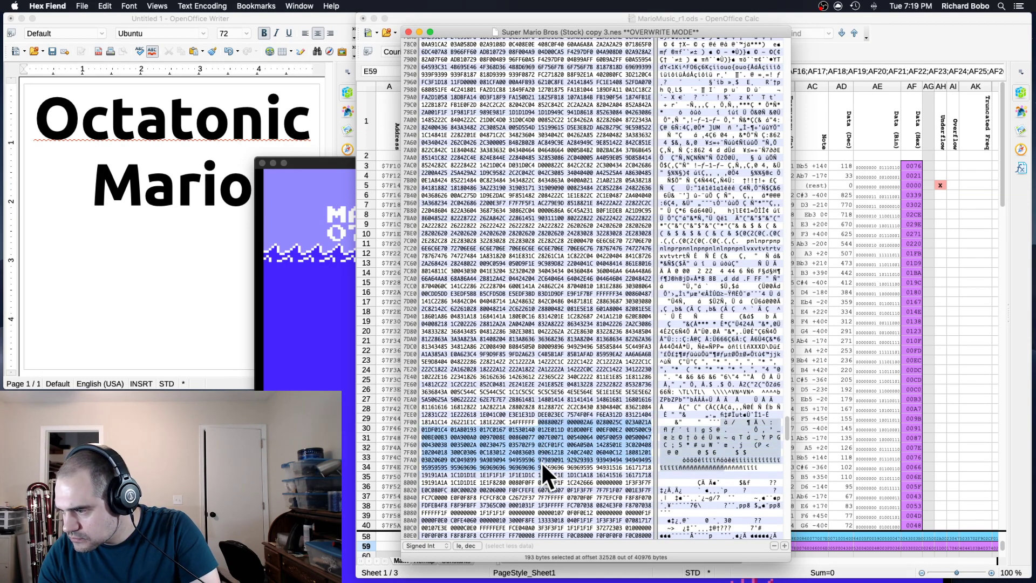
{"action": "key", "text": "super+v"}
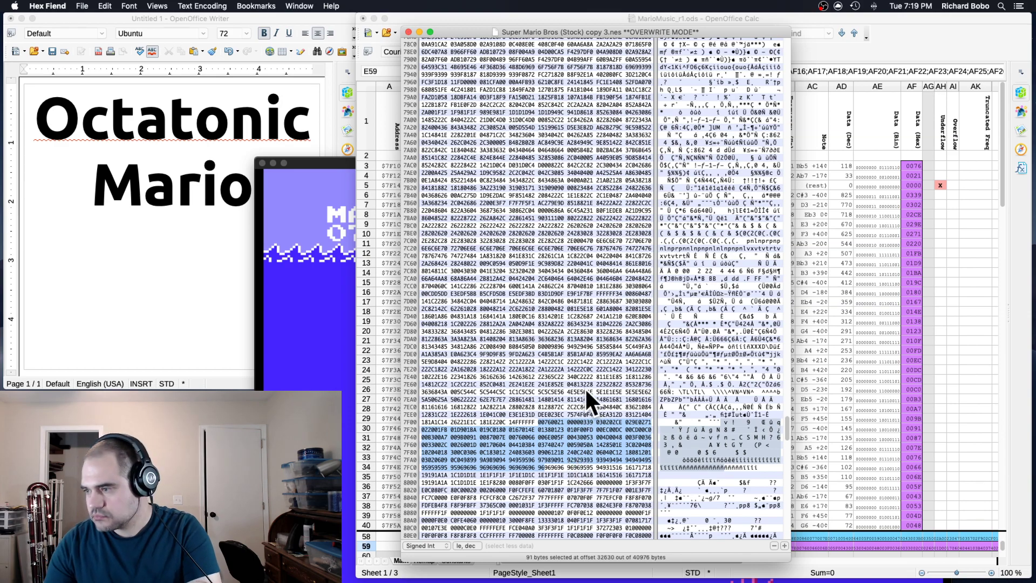
{"action": "key", "text": "super+w"}
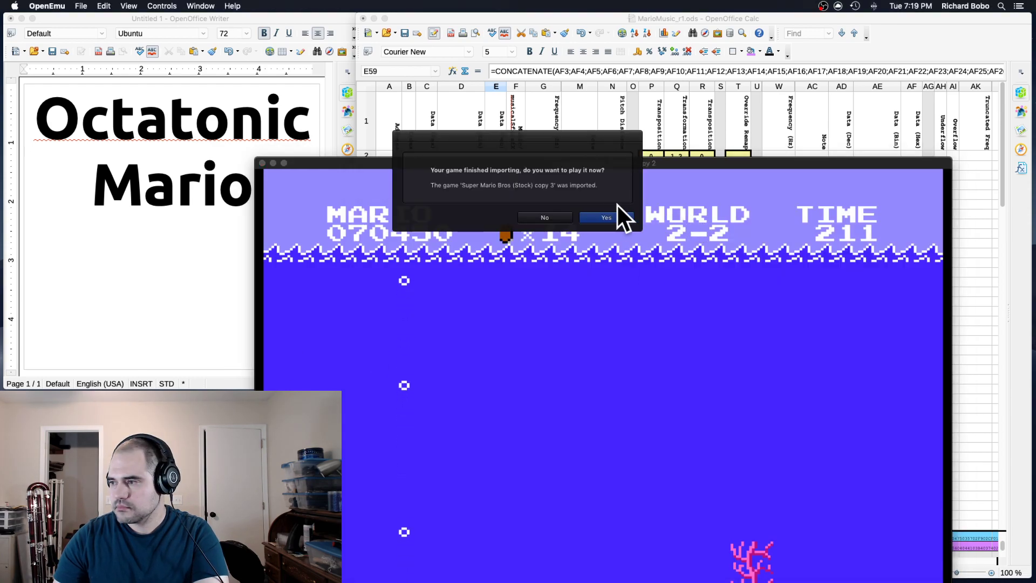
- Launch the imported copy 3 ROM in OpenEmu, close the copy 2 game, place the new window beside the title document, and start a one-player game
{"action": "left_click", "coordinate": [604, 217]}
{"action": "left_click", "coordinate": [917, 376]}
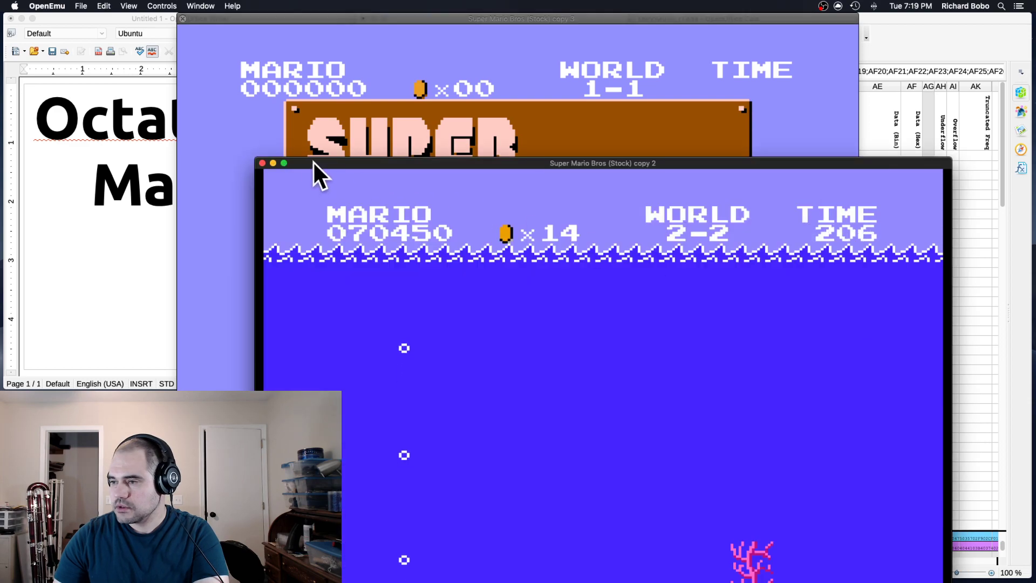
{"action": "left_click", "coordinate": [262, 163]}
{"action": "left_click", "coordinate": [318, 20]}
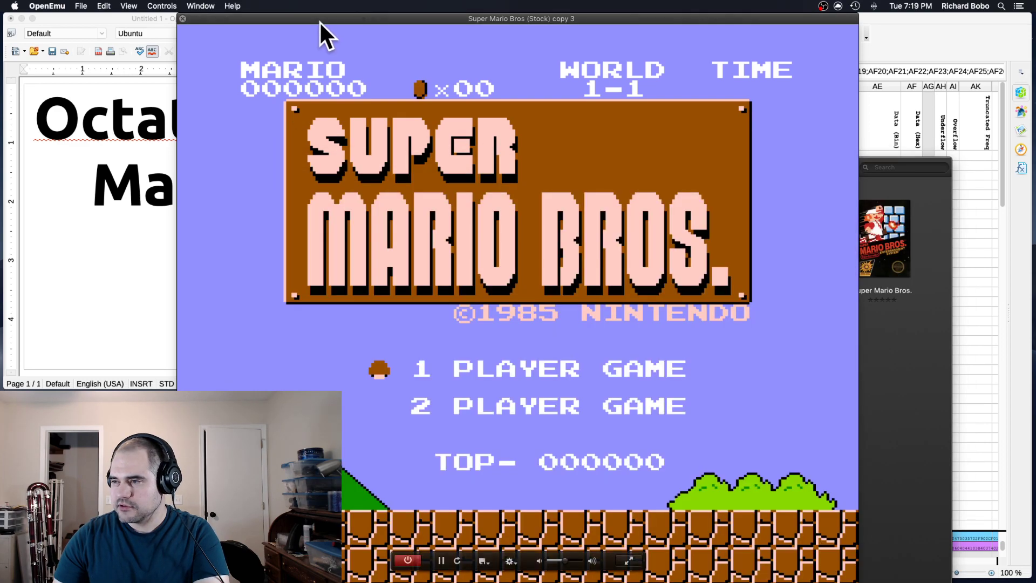
{"action": "left_click_drag", "start_coordinate": [319, 21], "coordinate": [491, 9]}
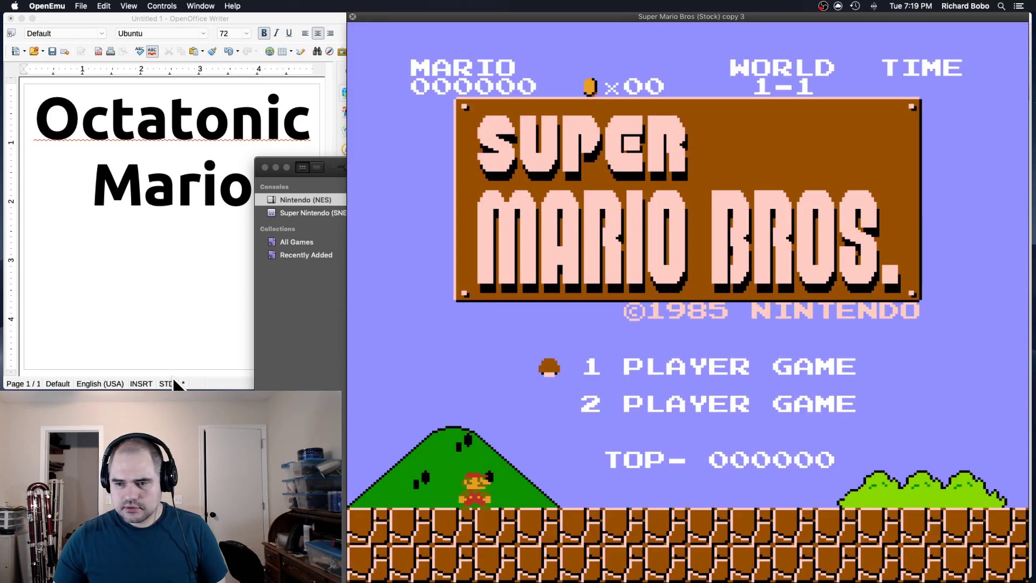
{"action": "key", "text": "Return"}
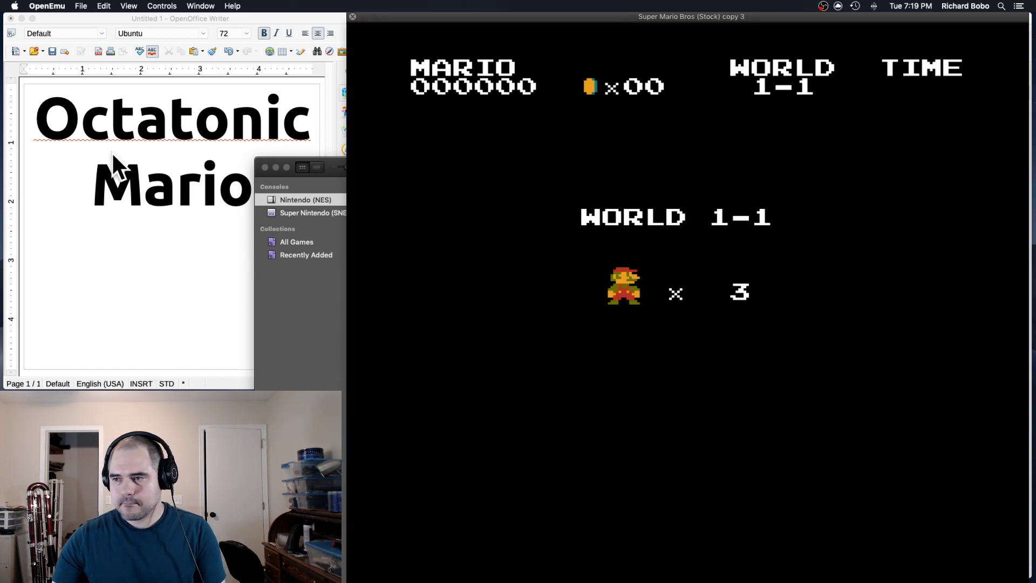
- Replace the word Octatonic with 10-ET in the Writer title document
{"action": "double_click", "coordinate": [115, 125]}
{"action": "type", "text": "10Et"}
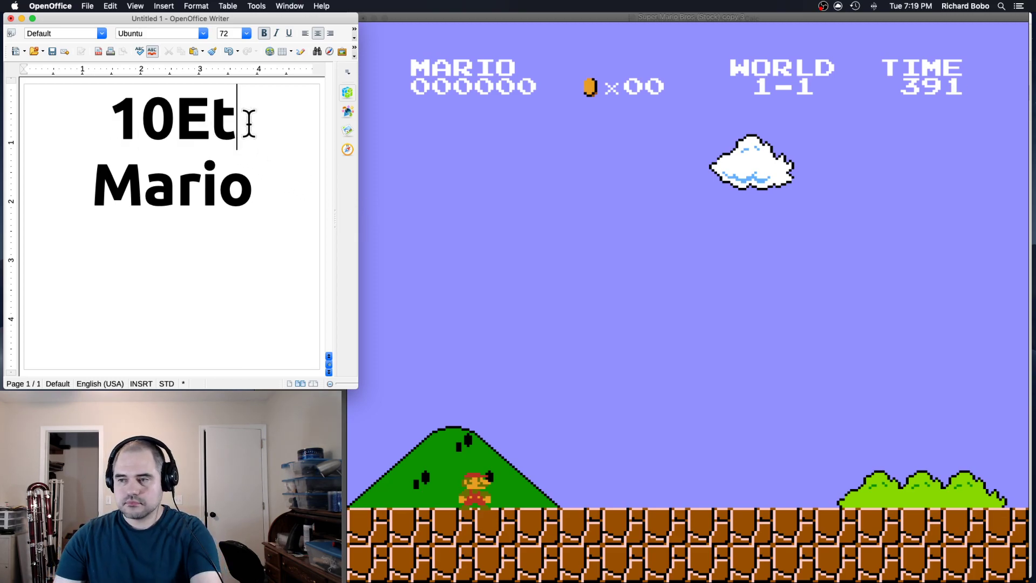
{"action": "key", "text": "BackSpace"}
{"action": "key", "text": "BackSpace"}
{"action": "type", "text": "-TET"}
{"action": "key", "text": "BackSpace"}
{"action": "key", "text": "BackSpace"}
{"action": "key", "text": "BackSpace"}
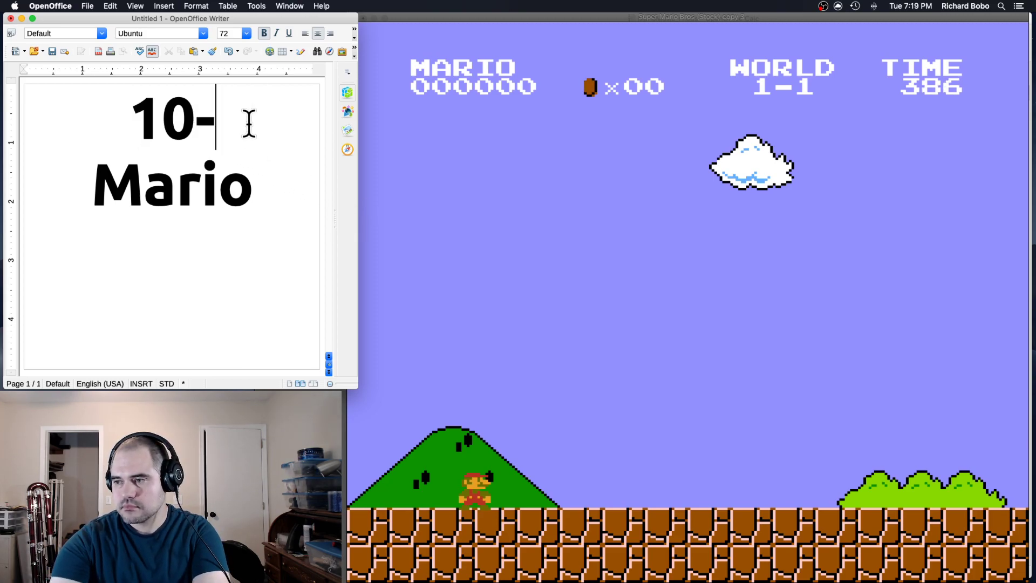
{"action": "type", "text": "ET"}
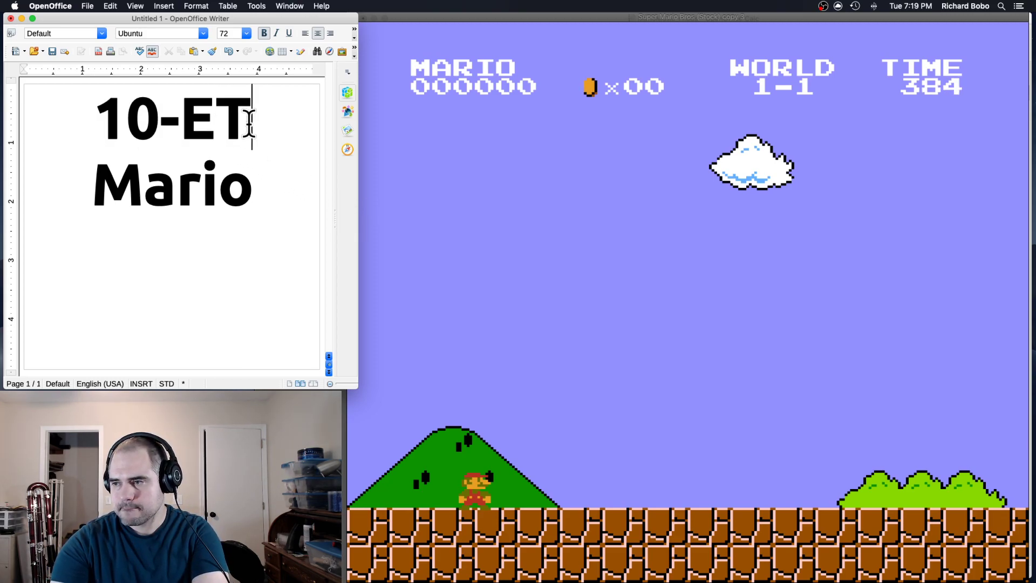
- Return to the game, run Mario over the first three pipes, stomp the Goomba beside the third, and leap past the next two Goombas
{"action": "left_click", "coordinate": [570, 298]}
{"action": "key", "text": "Right"}
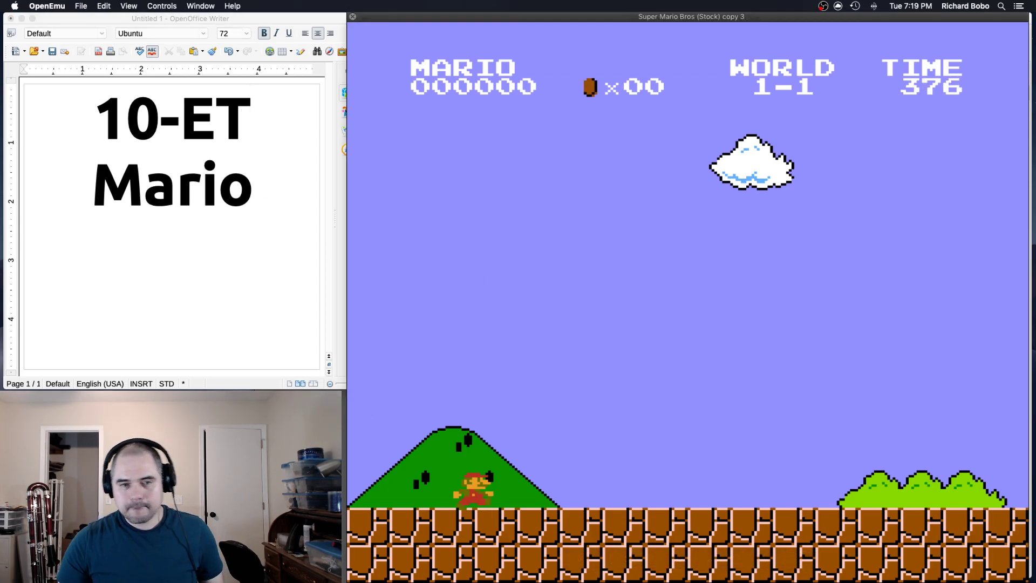
{"action": "key", "text": "s"}
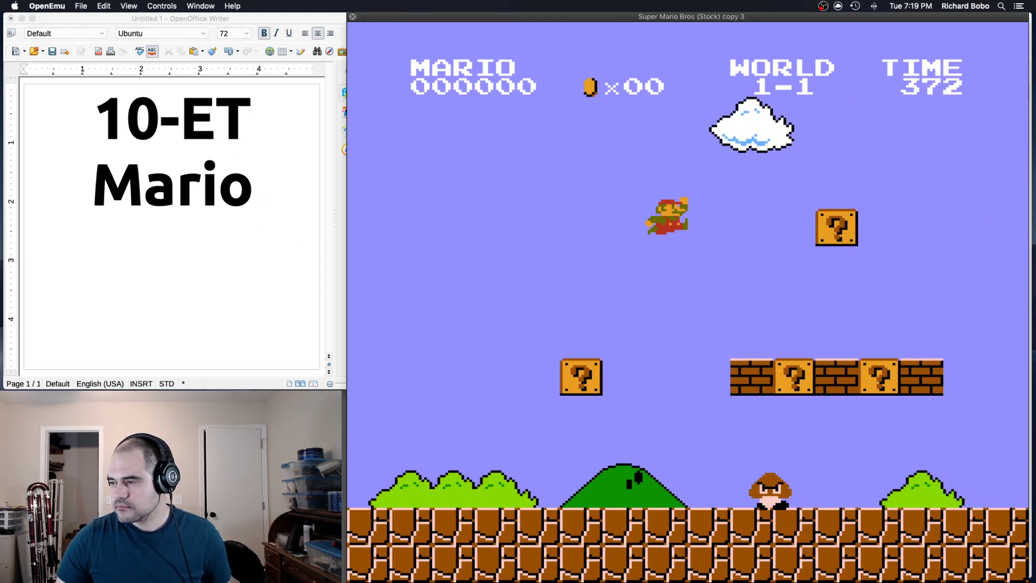
{"action": "key", "text": "s"}
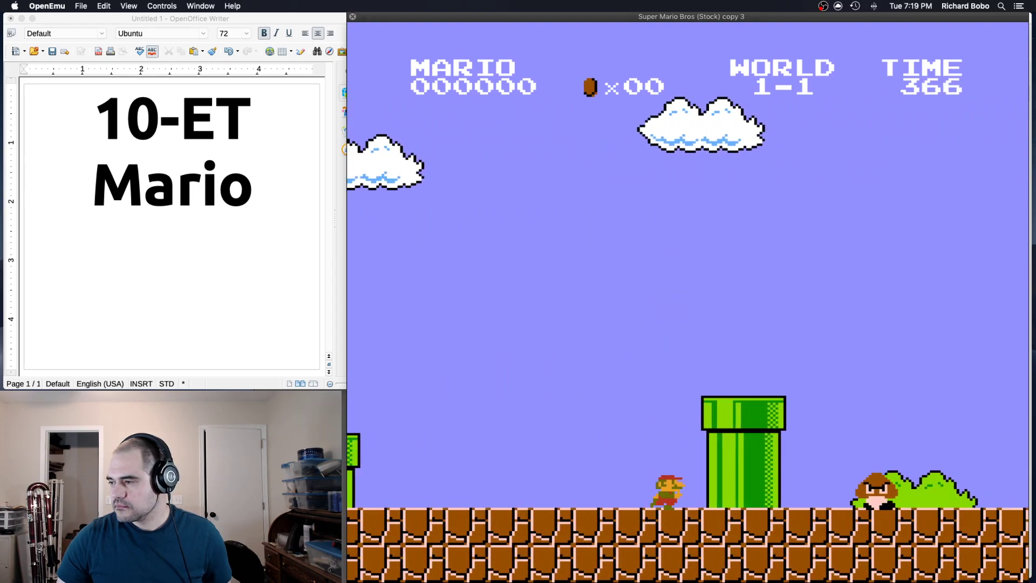
{"action": "key", "text": "s"}
{"action": "key", "text": "s"}
{"action": "key", "text": "s"}
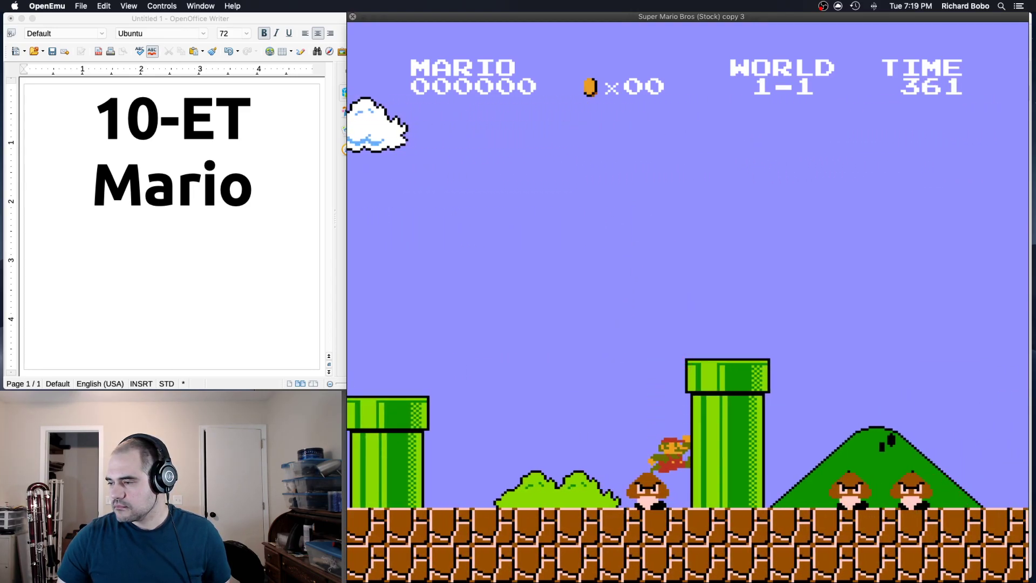
{"action": "key", "text": "s"}
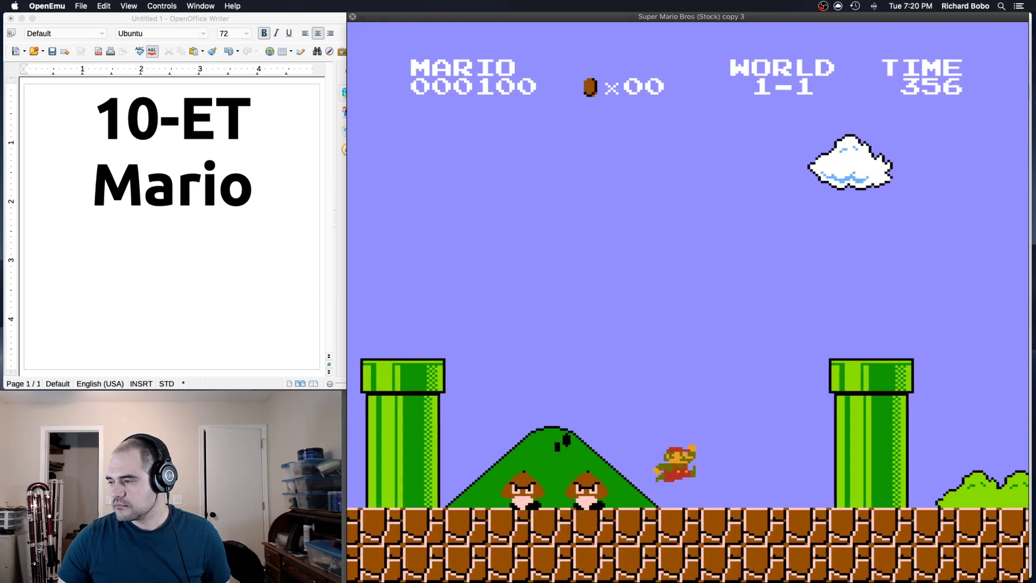
- Jump over the fourth pipe and the first pit, hit the question block between the bricks, and collect the mushroom
{"action": "key", "text": "s"}
{"action": "key", "text": "s"}
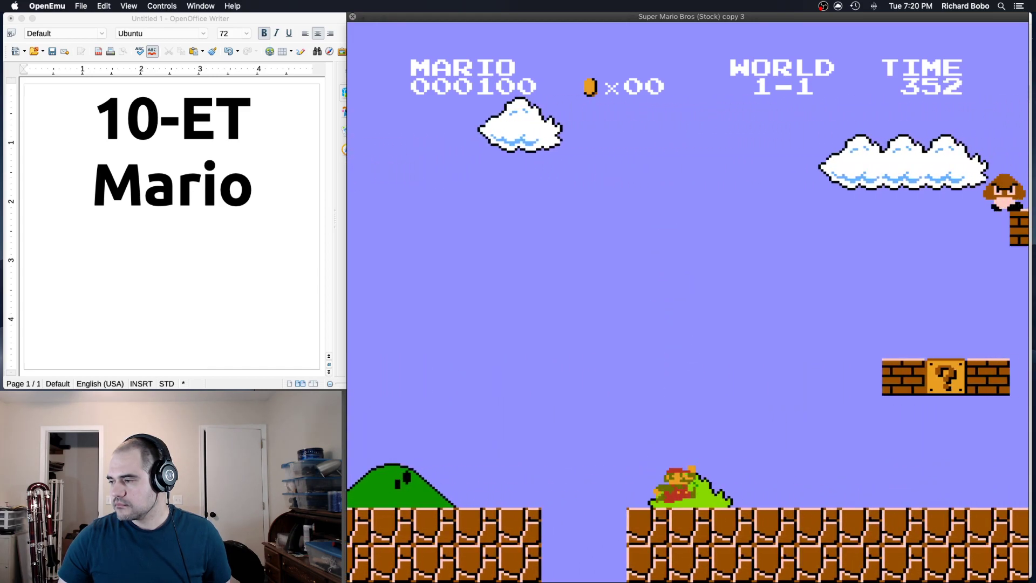
{"action": "key", "text": "s"}
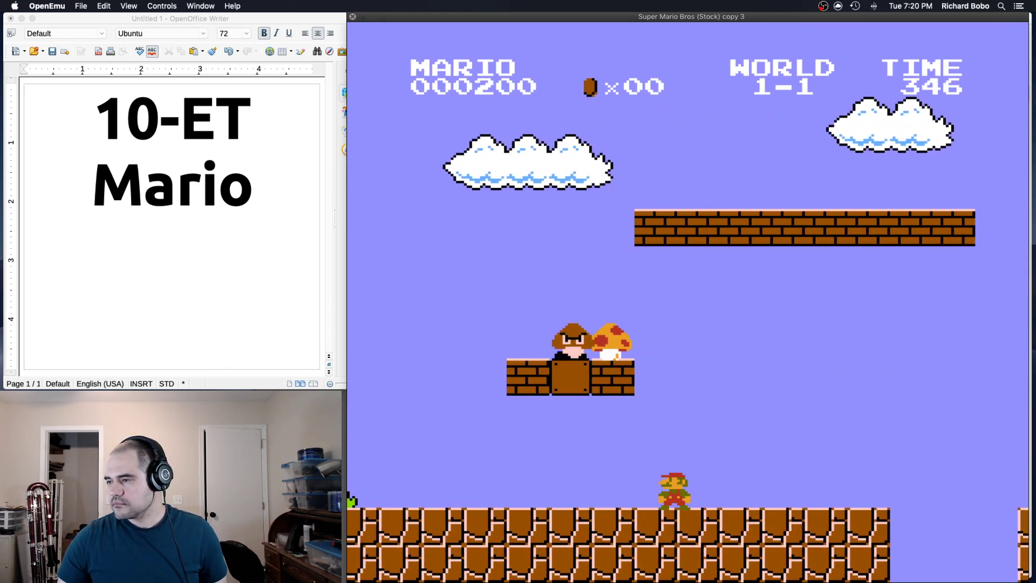
{"action": "key", "text": "s"}
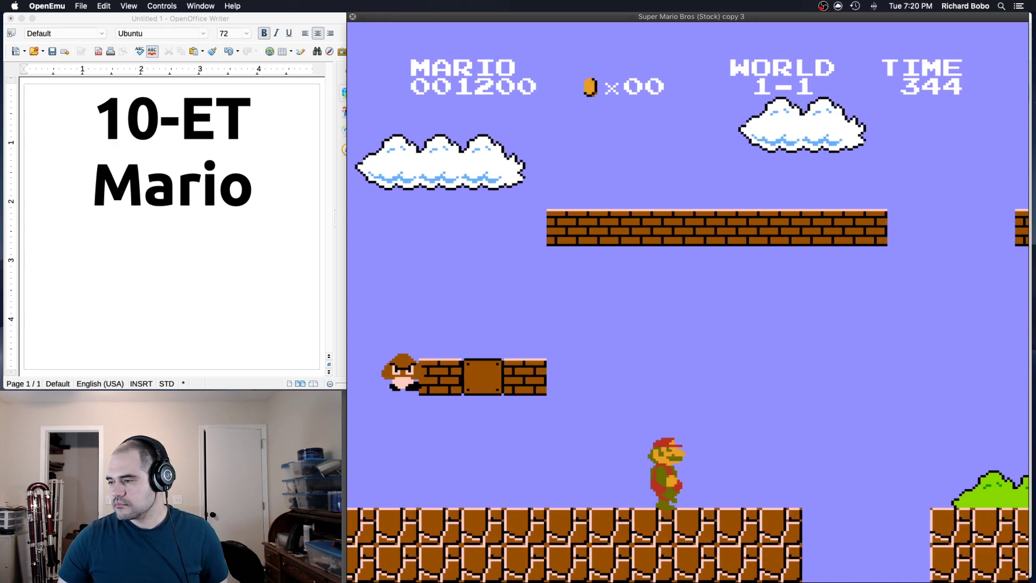
- Clear the second pit, pass the Goombas and Koopa, hit the high question block, and grab the fire flower
{"action": "key", "text": "s"}
{"action": "key", "text": "s"}
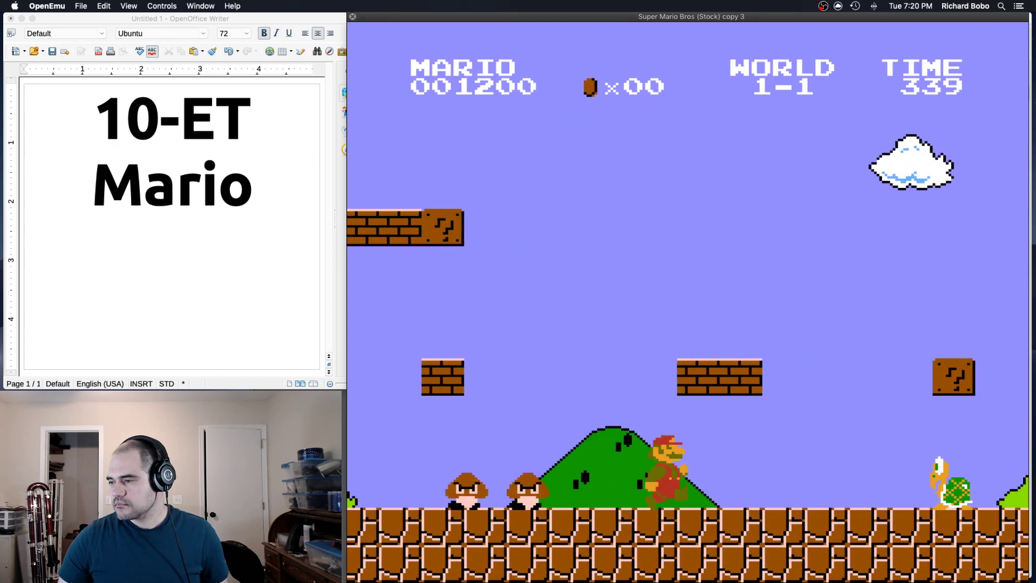
{"action": "key", "text": "s"}
{"action": "key", "text": "Right"}
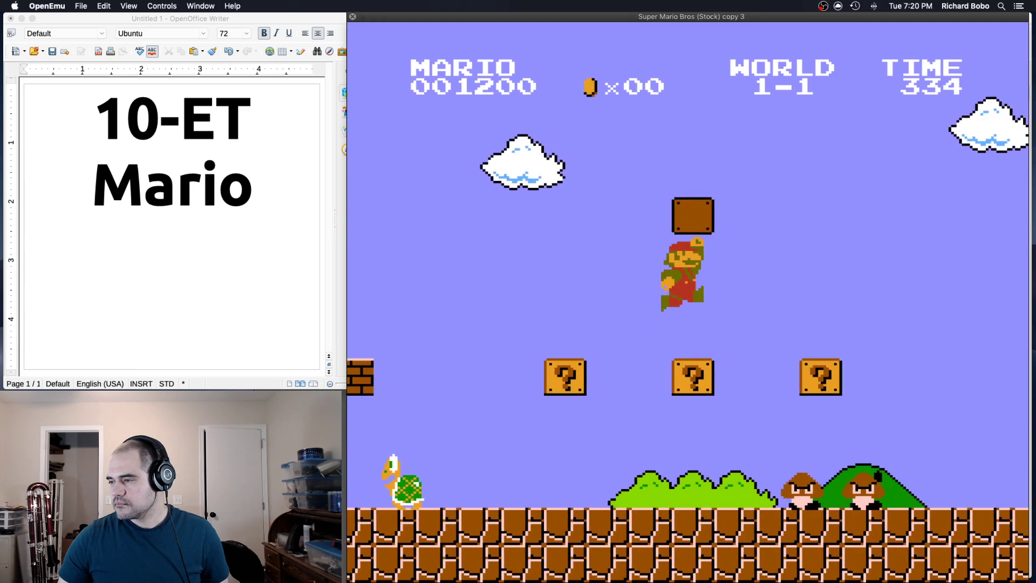
{"action": "key", "text": "Left"}
{"action": "key", "text": "s"}
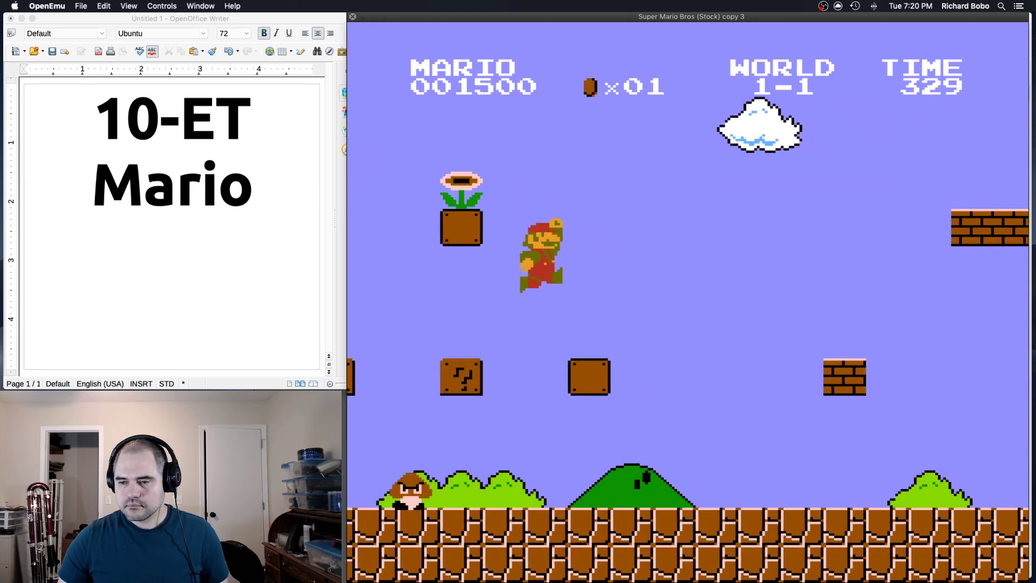
{"action": "key", "text": "Right"}
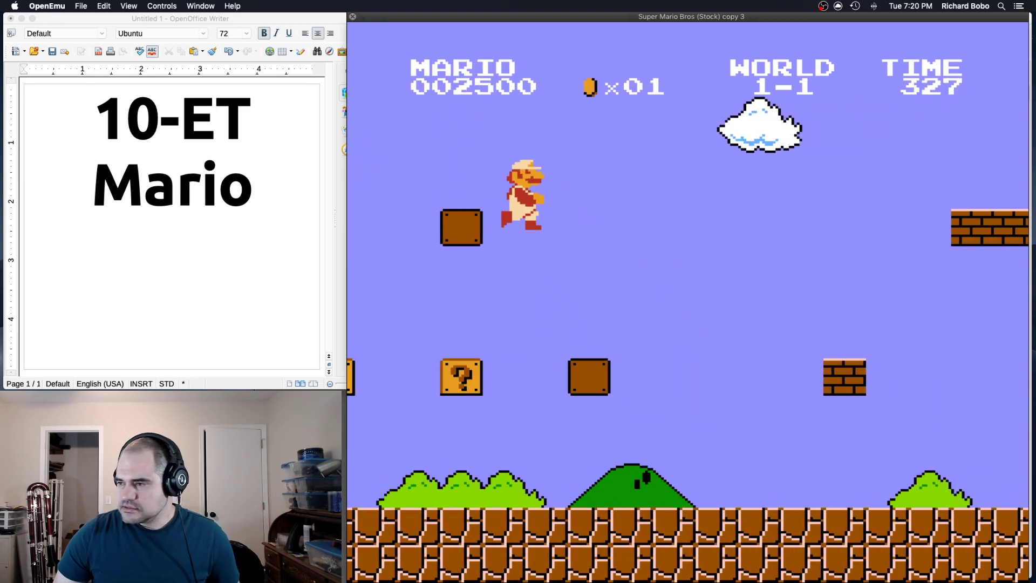
- Run Mario past the floating question blocks and bricks, leap over the two Goombas, and cross the first pair of block staircases
{"action": "key", "text": "Right"}
{"action": "key", "text": "s"}
{"action": "key", "text": "a"}
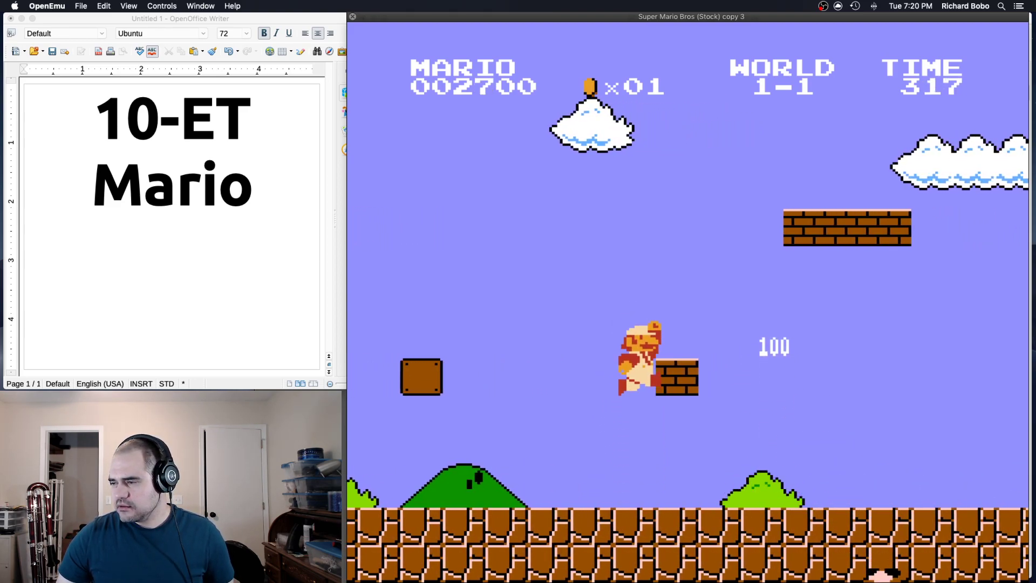
{"action": "key", "text": "Right"}
{"action": "key", "text": "s"}
{"action": "key", "text": "s"}
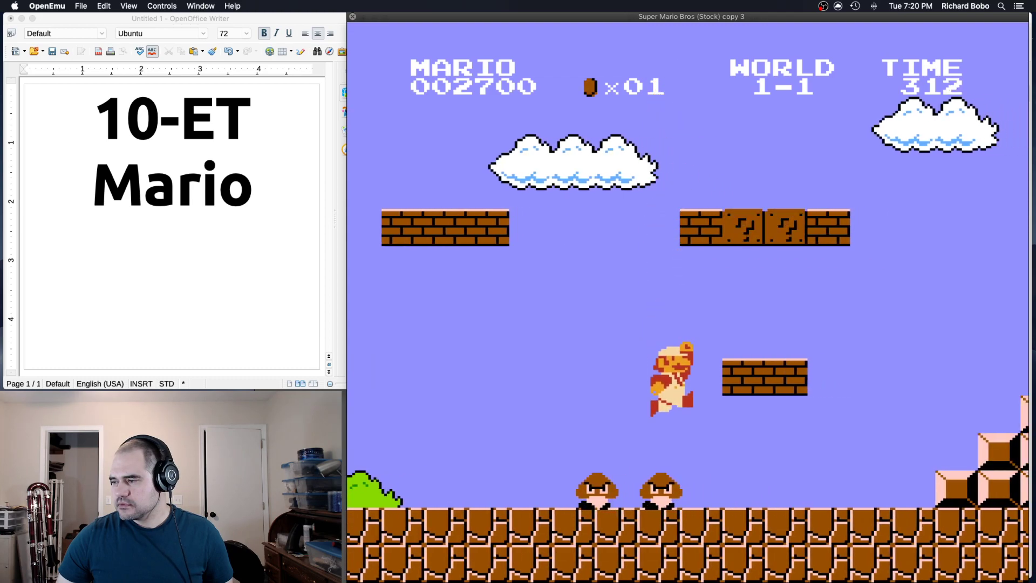
{"action": "key", "text": "Right"}
{"action": "key", "text": "s"}
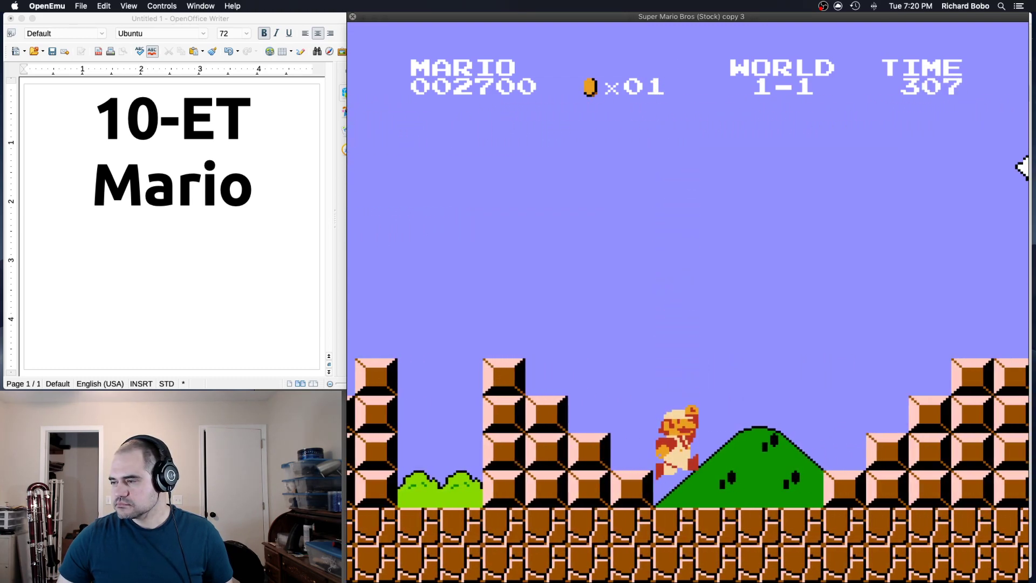
- Cross the second pair of staircases, pass the pipes and two Goombas, and climb the tall final staircase to finish World 1-1
{"action": "key", "text": "Right"}
{"action": "key", "text": "s"}
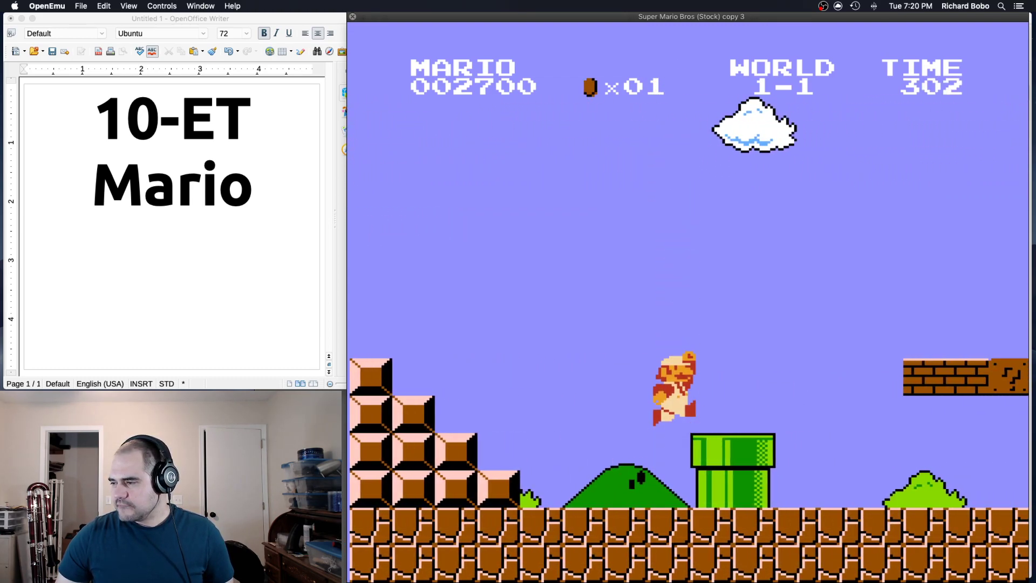
{"action": "key", "text": "Right"}
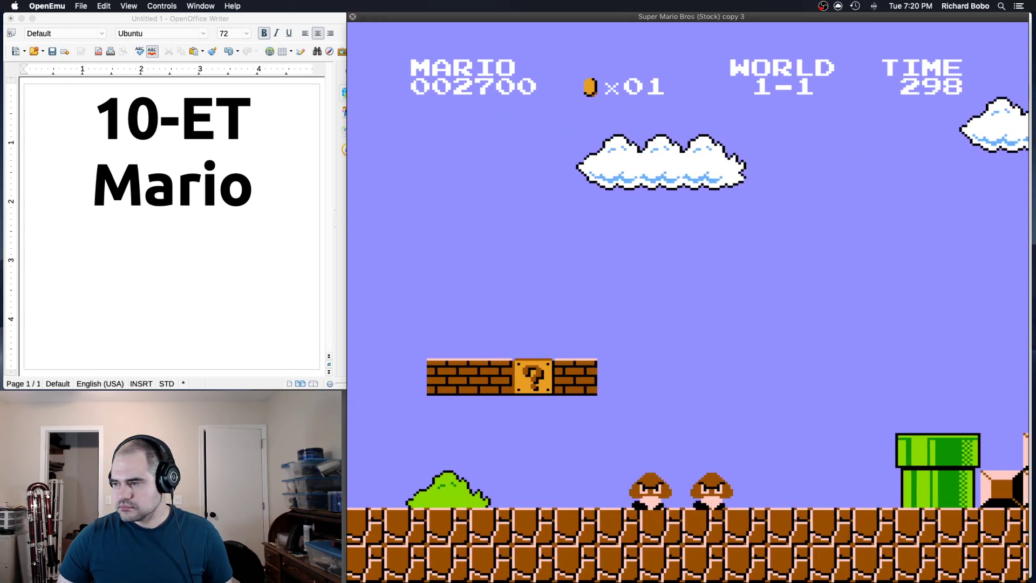
{"action": "key", "text": "Right"}
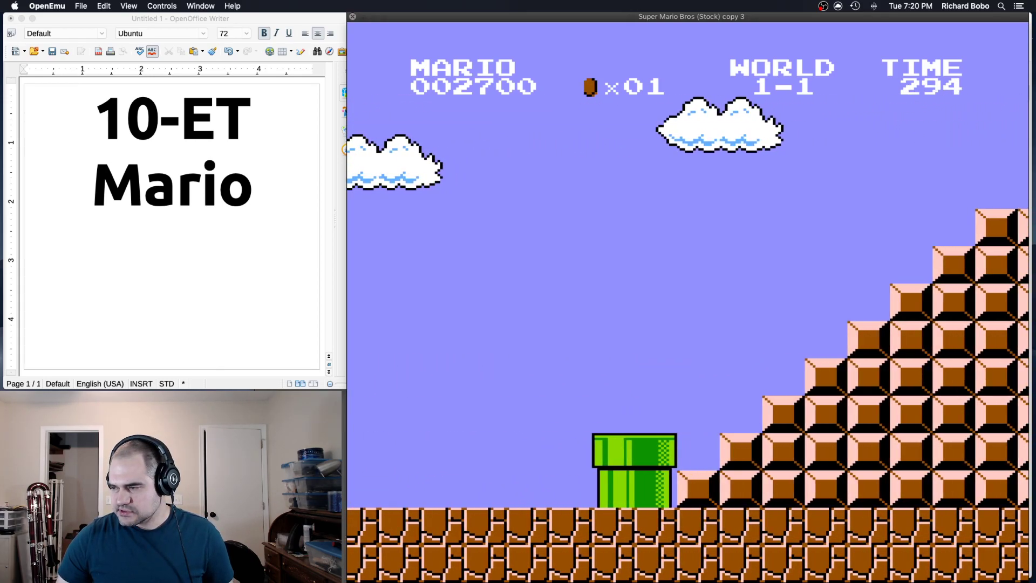
{"action": "key", "text": "Right"}
{"action": "key", "text": "s"}
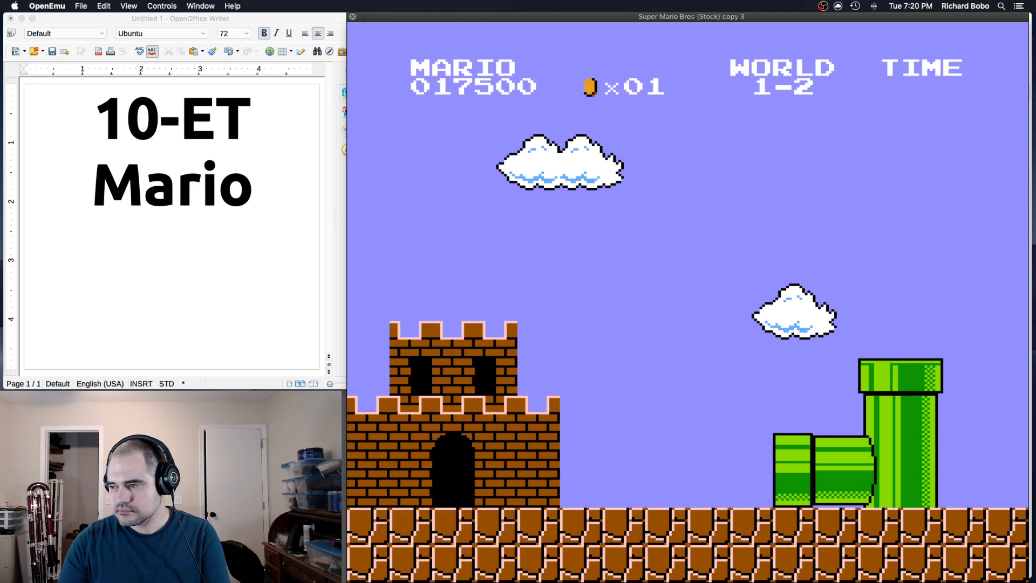
- Enter World 1-2 and try to run past the five question blocks and across the stone pillars
{"action": "key", "text": "Right"}
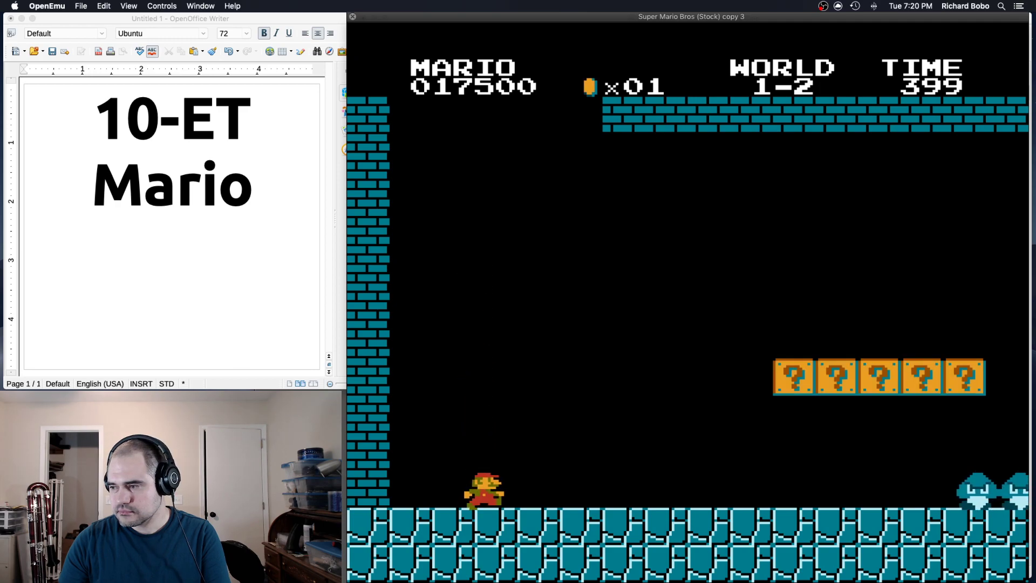
{"action": "key", "text": "s"}
{"action": "key", "text": "s"}
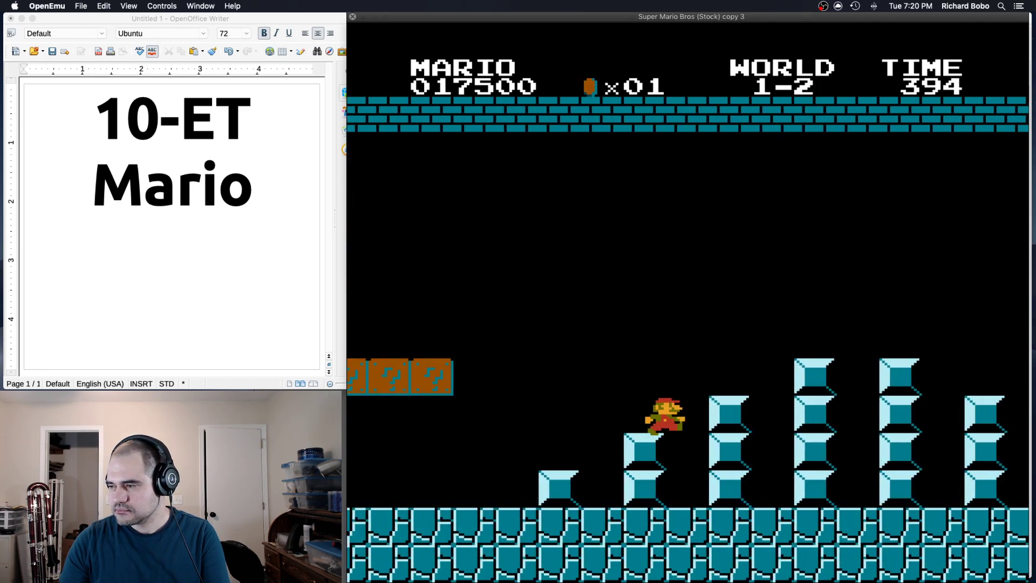
{"action": "key", "text": "s"}
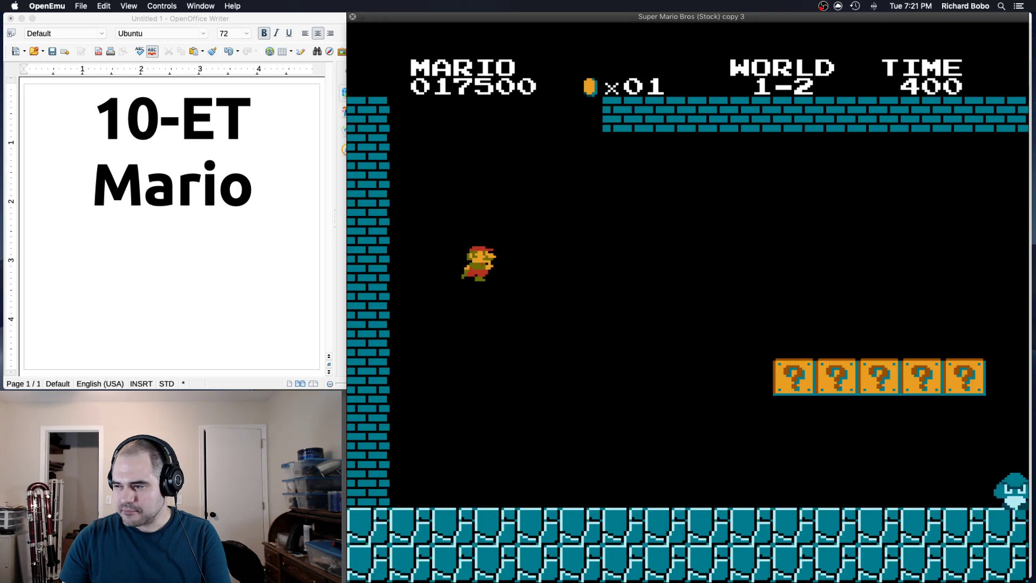
- Run through the start of World 1-2 again, jumping over the two Goombas and across the stone pillars to the Koopas
{"action": "key", "text": "s"}
{"action": "key", "text": "s"}
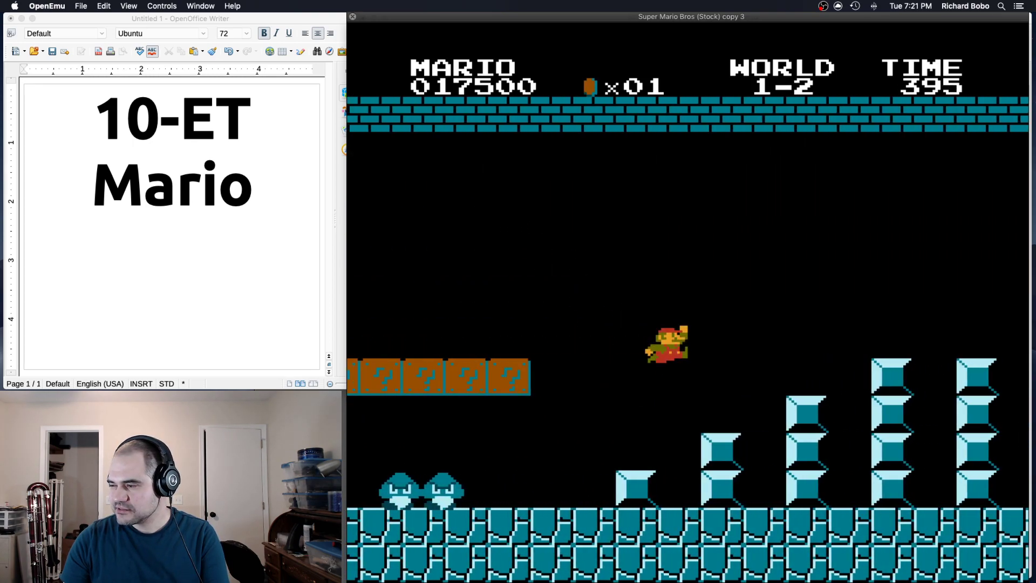
{"action": "key", "text": "s"}
{"action": "key", "text": "s"}
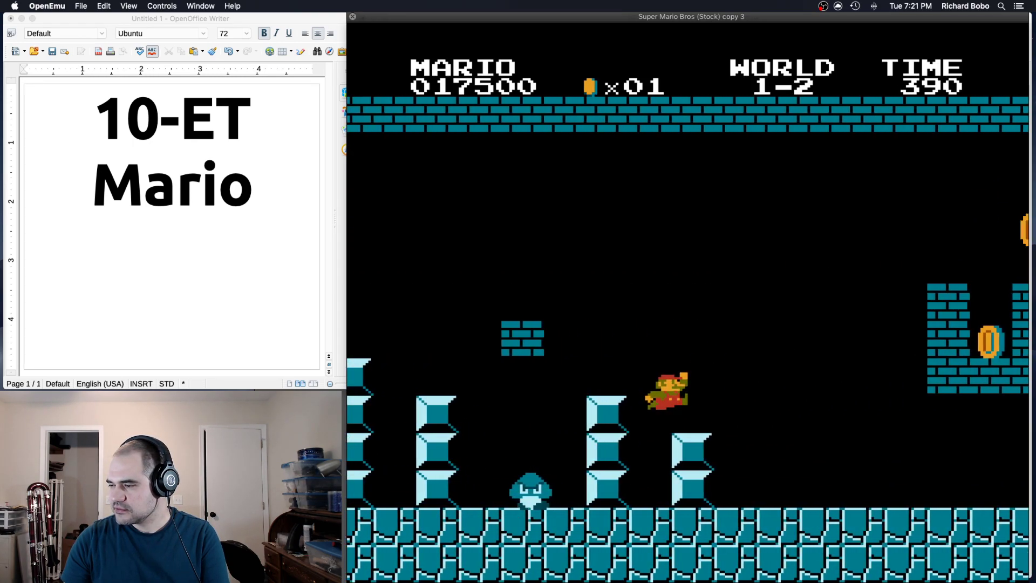
{"action": "key", "text": "Right"}
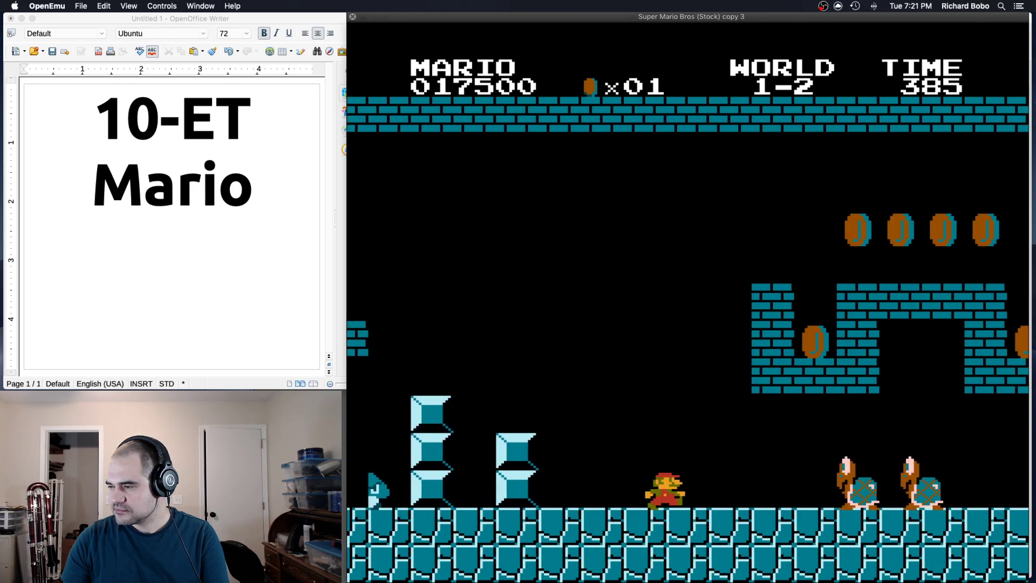
- Stomp the first Koopa, send its shell ahead, and run along the floor beneath the hanging brick structures
{"action": "key", "text": "Right"}
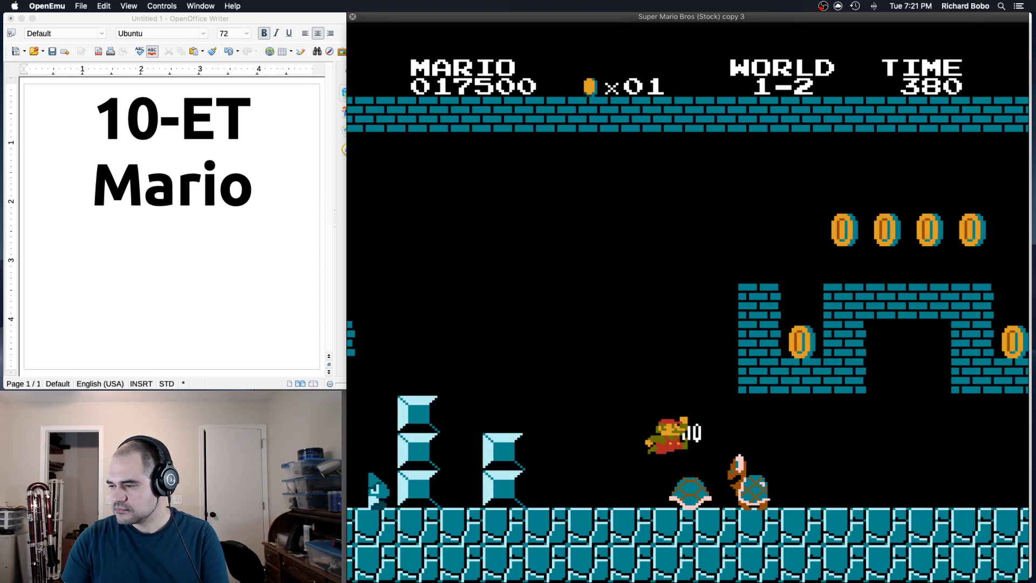
{"action": "key", "text": "Right"}
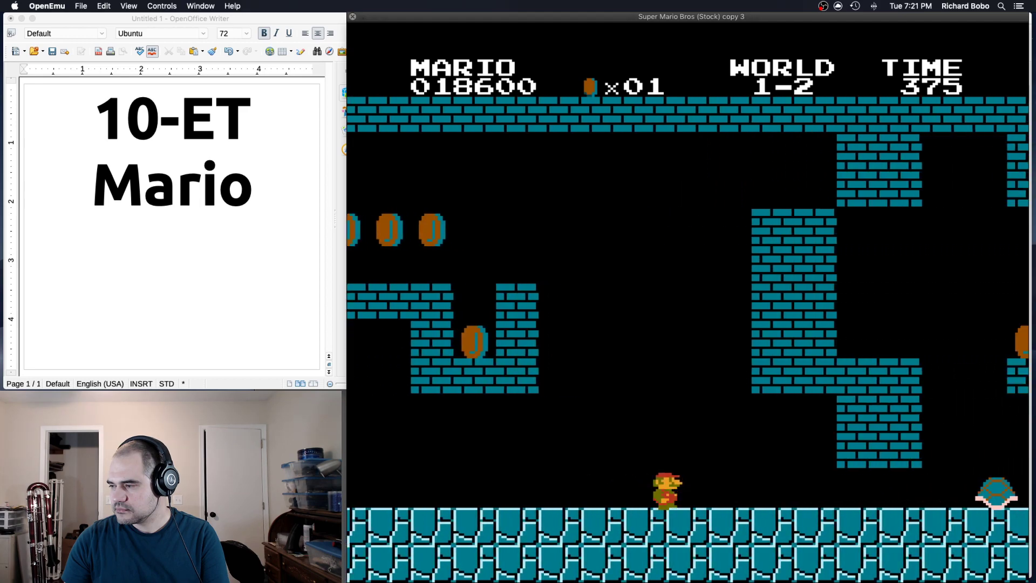
{"action": "key", "text": "Right"}
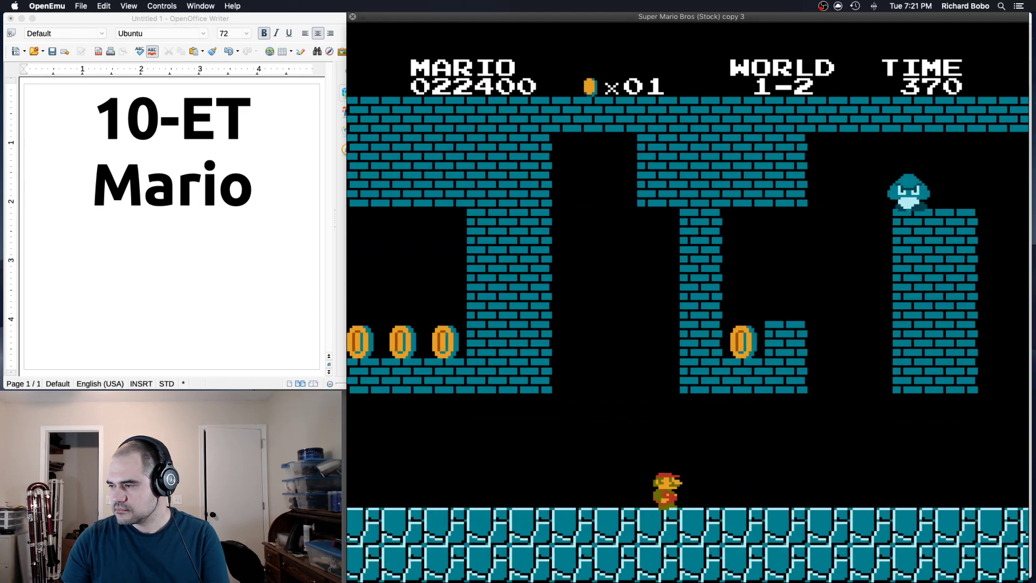
- Get past the Goombas under the brick column, leap the pit, and collect four coins from the raised brick ledge
{"action": "key", "text": "a"}
{"action": "key", "text": "Right"}
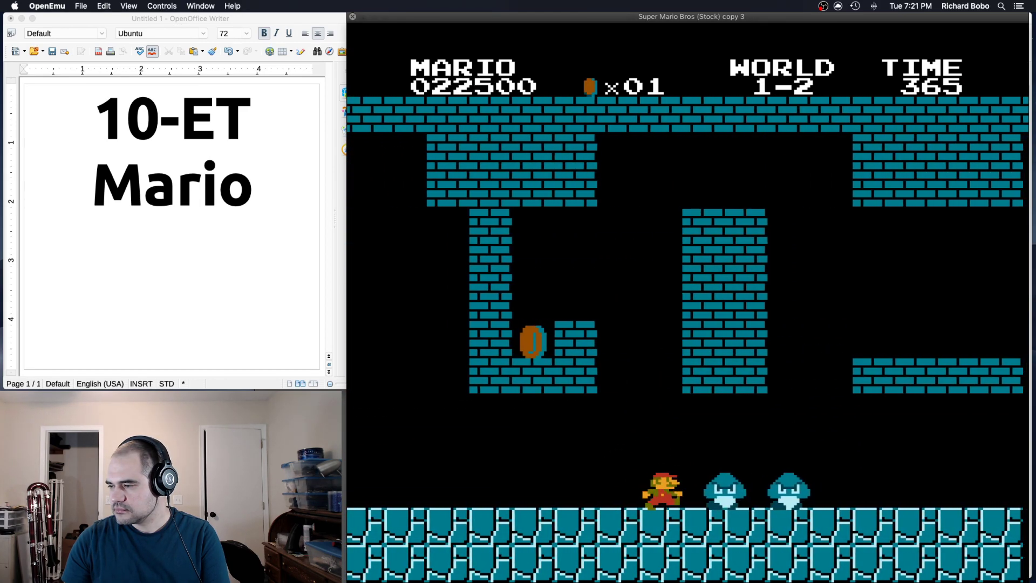
{"action": "key", "text": "a"}
{"action": "key", "text": "Right"}
{"action": "key", "text": "a"}
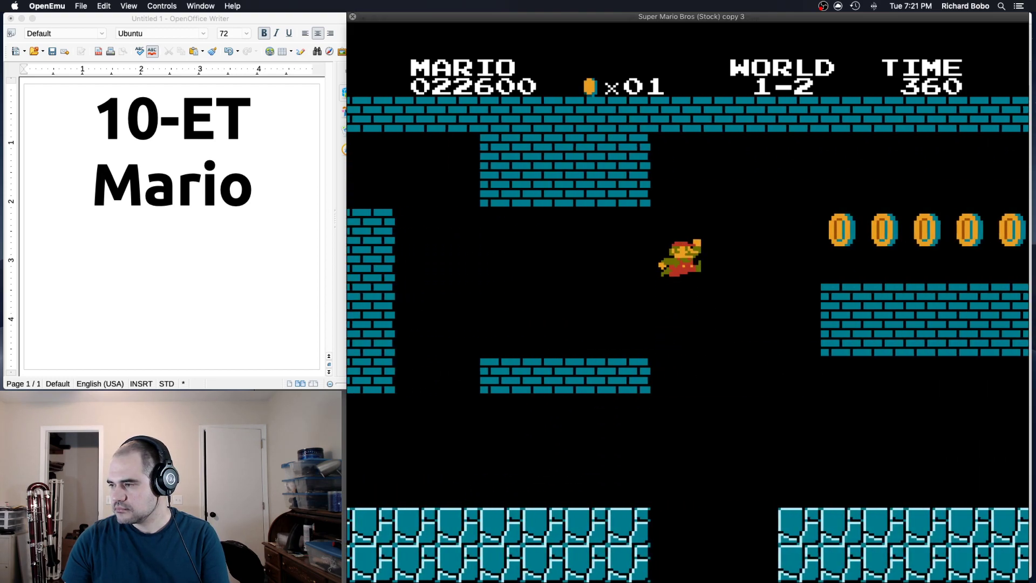
{"action": "key", "text": "Right"}
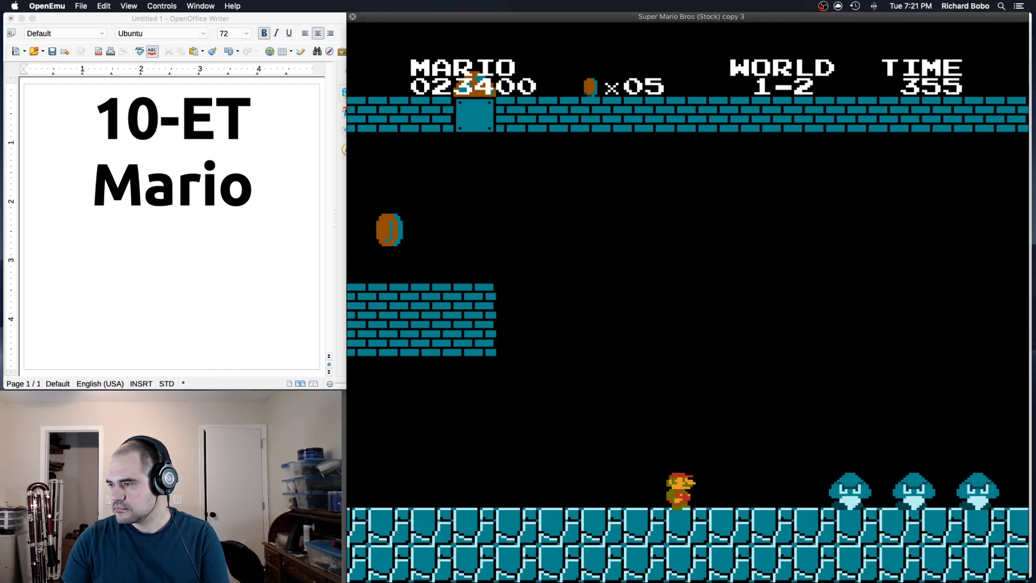
- Run past the group of three Goombas and leap over the first underground pipe
{"action": "key", "text": "a"}
{"action": "key", "text": "a"}
{"action": "key", "text": "Right"}
{"action": "key", "text": "a"}
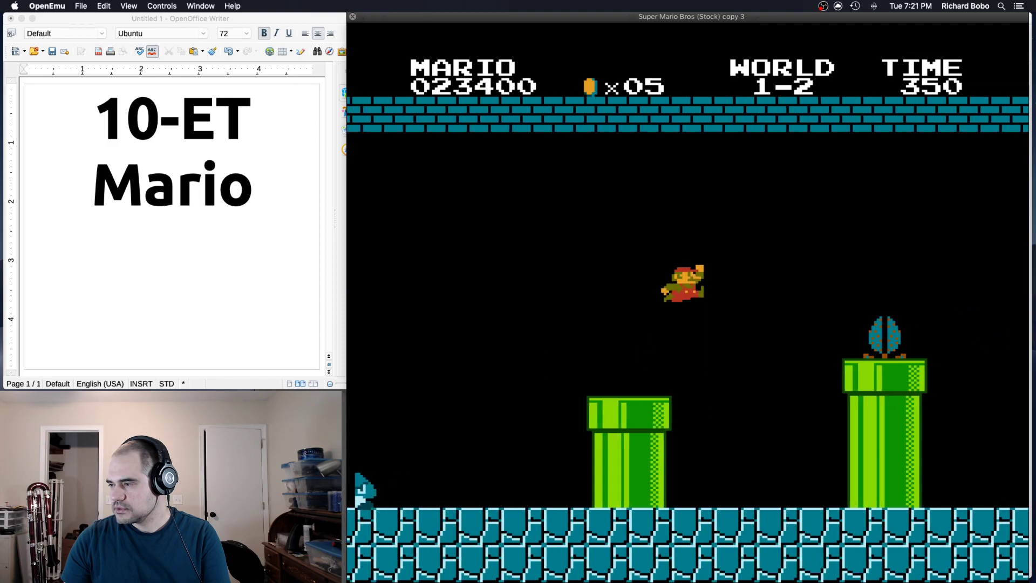
- Try to jump past the next two pipes and cross the pits by way of the brick column
{"action": "key", "text": "Right"}
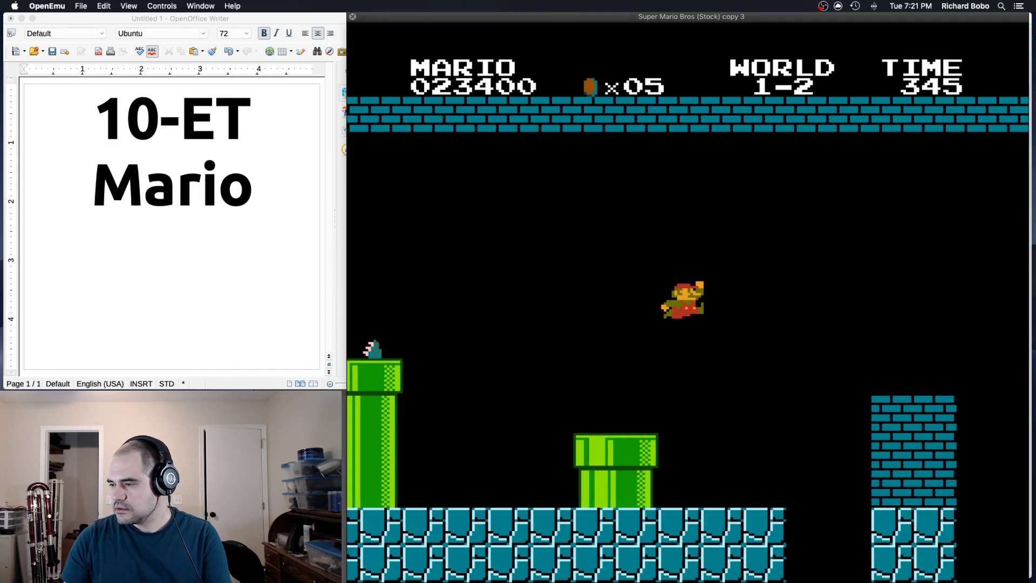
{"action": "key", "text": "Right"}
{"action": "key", "text": "a"}
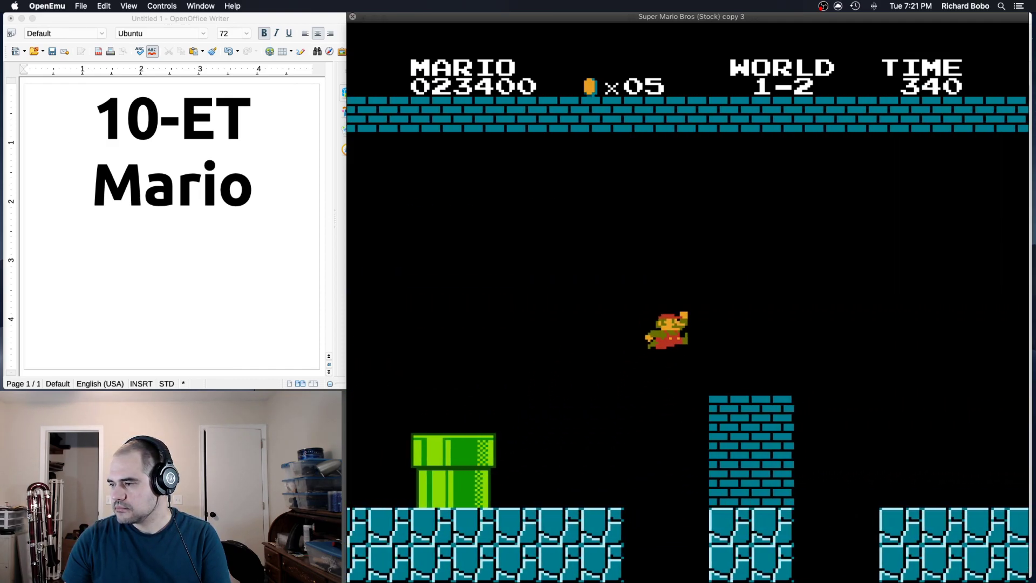
{"action": "key", "text": "Right"}
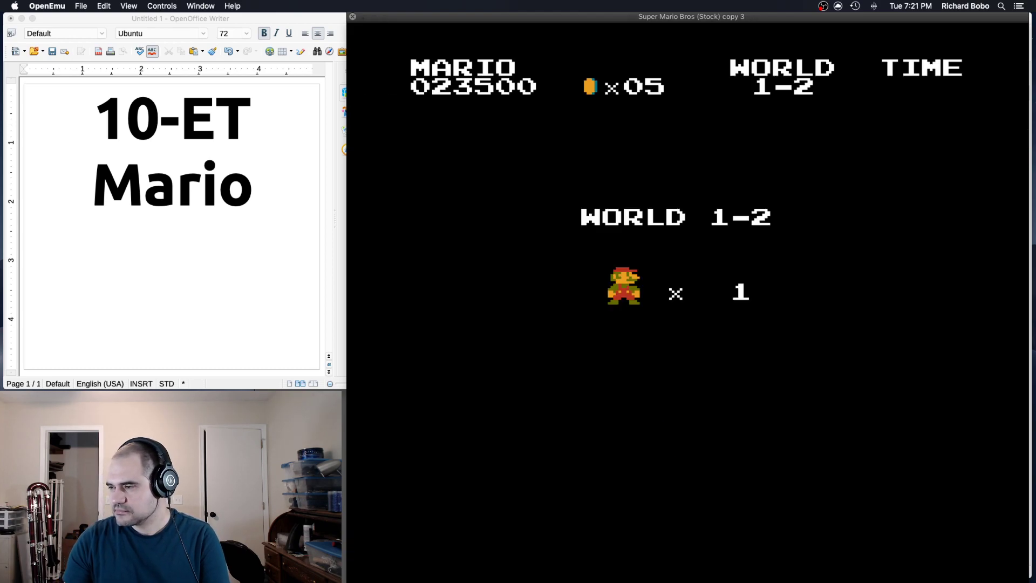
- Resume from the World 1-2 midpoint, hop over the first two pipes, stomp the Goomba, and leap toward the third pipe
{"action": "key", "text": "Right"}
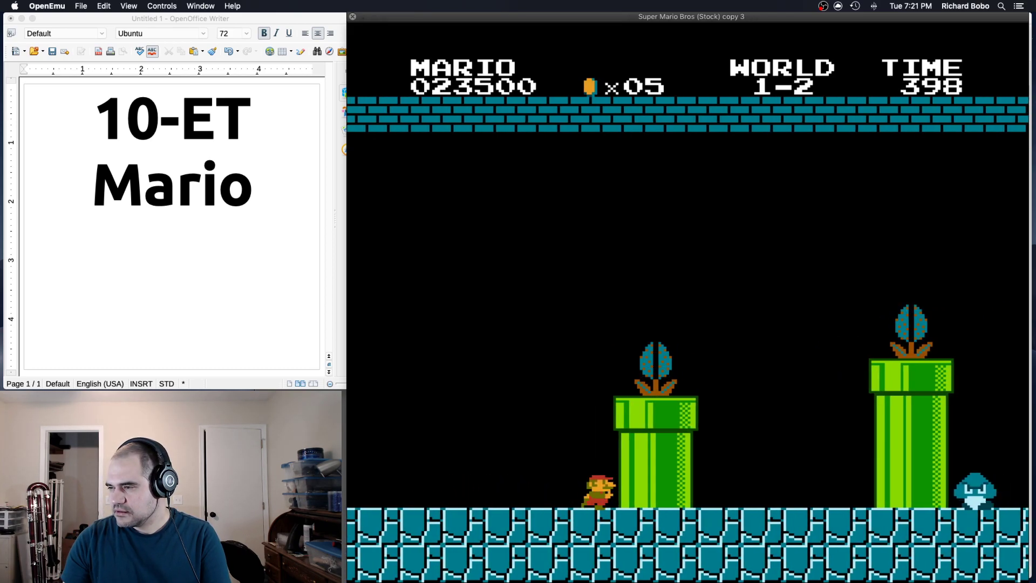
{"action": "key", "text": "s"}
{"action": "key", "text": "Right"}
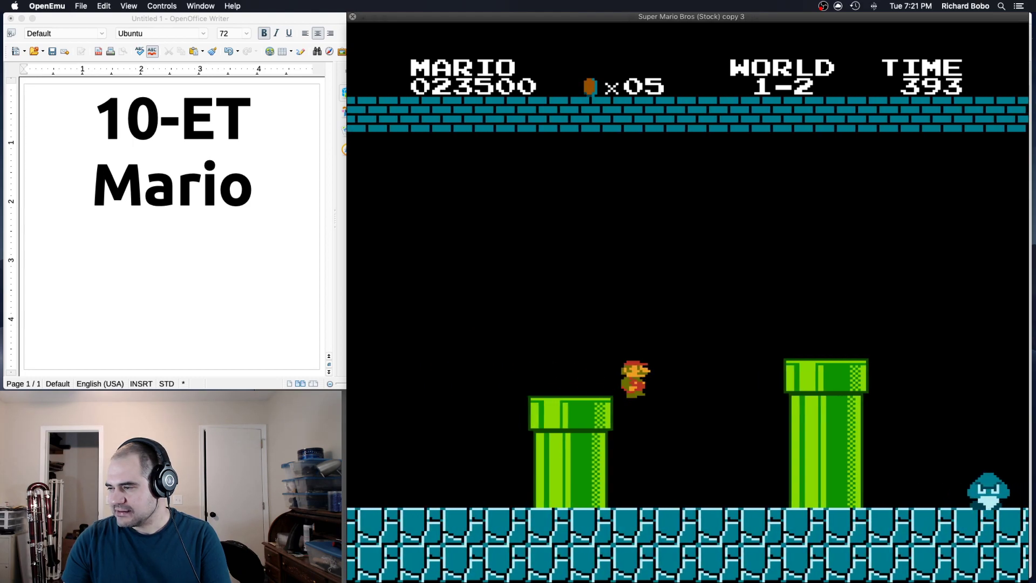
{"action": "key", "text": "s"}
{"action": "key", "text": "Right"}
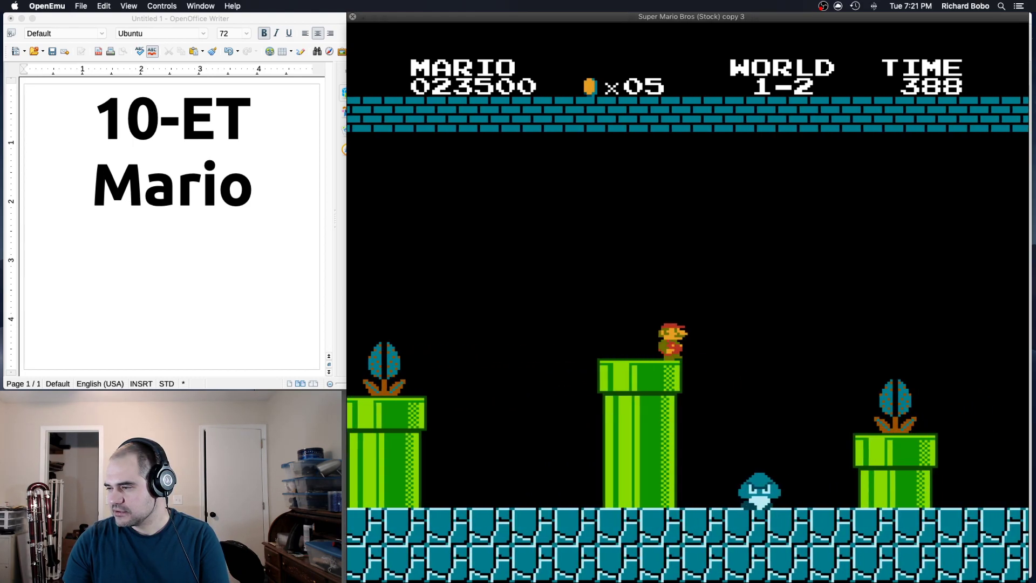
{"action": "key", "text": "s"}
{"action": "key", "text": "Right"}
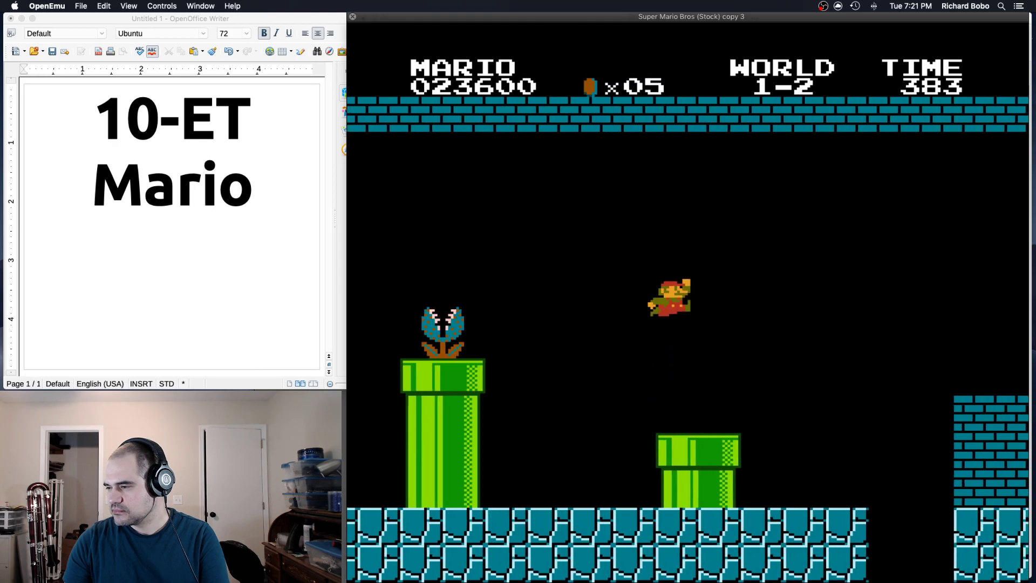
- Clear the third pipe and the pits around the brick column, and jump over the Goombas on the stone staircase
{"action": "key", "text": "Right"}
{"action": "key", "text": "s"}
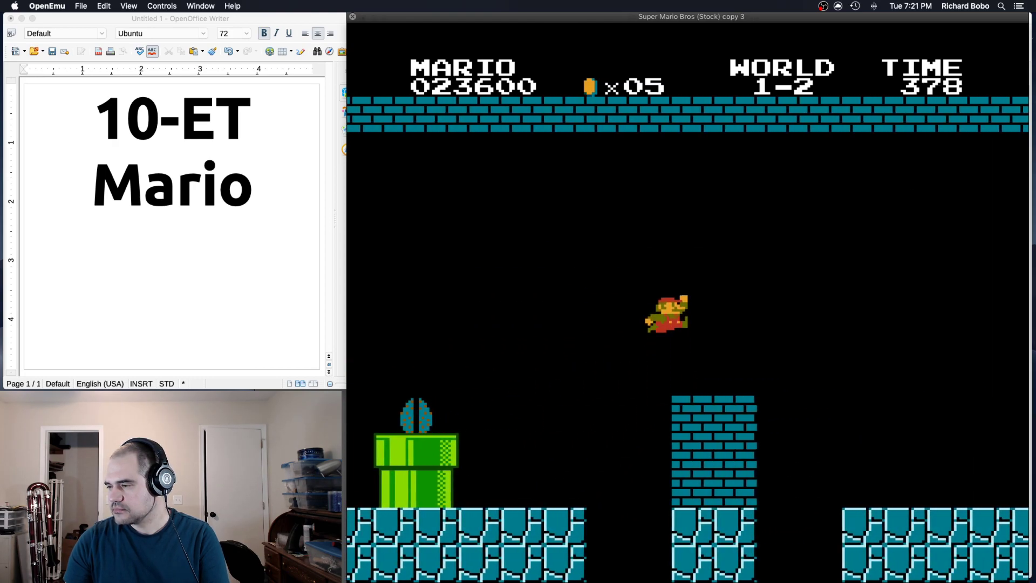
{"action": "key", "text": "Right"}
{"action": "key", "text": "s"}
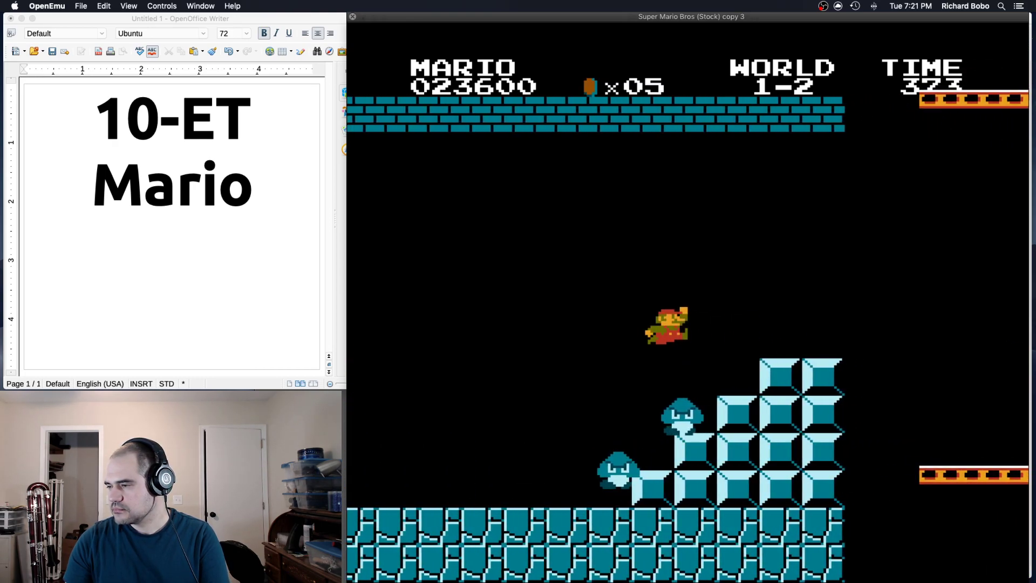
- Cross both sets of moving lifts from the top of the staircase and land on the brick ledge before the exit pipe
{"action": "key", "text": "s"}
{"action": "key", "text": "Right"}
{"action": "key", "text": "s"}
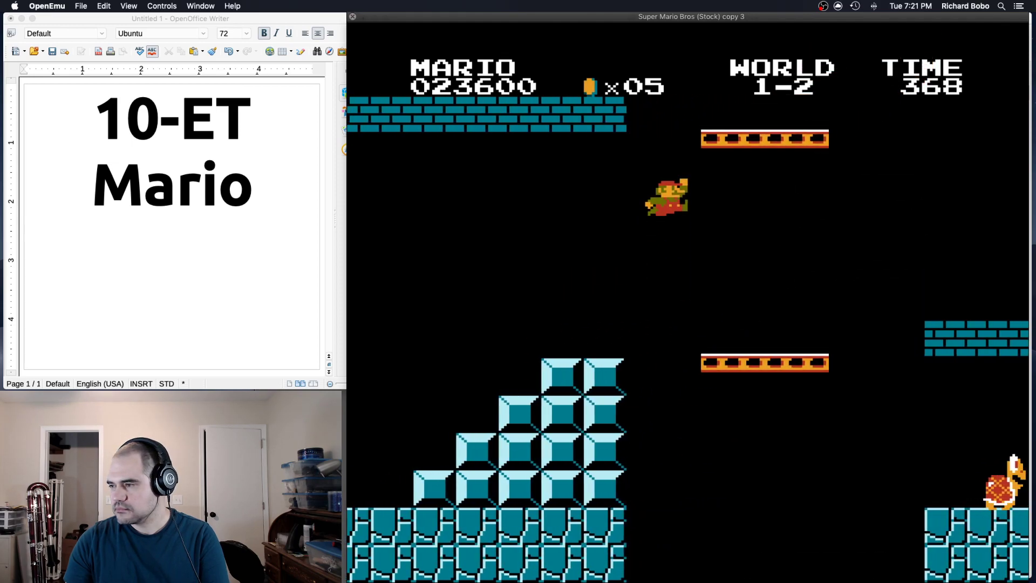
{"action": "key", "text": "s"}
{"action": "key", "text": "Right"}
{"action": "key", "text": "s"}
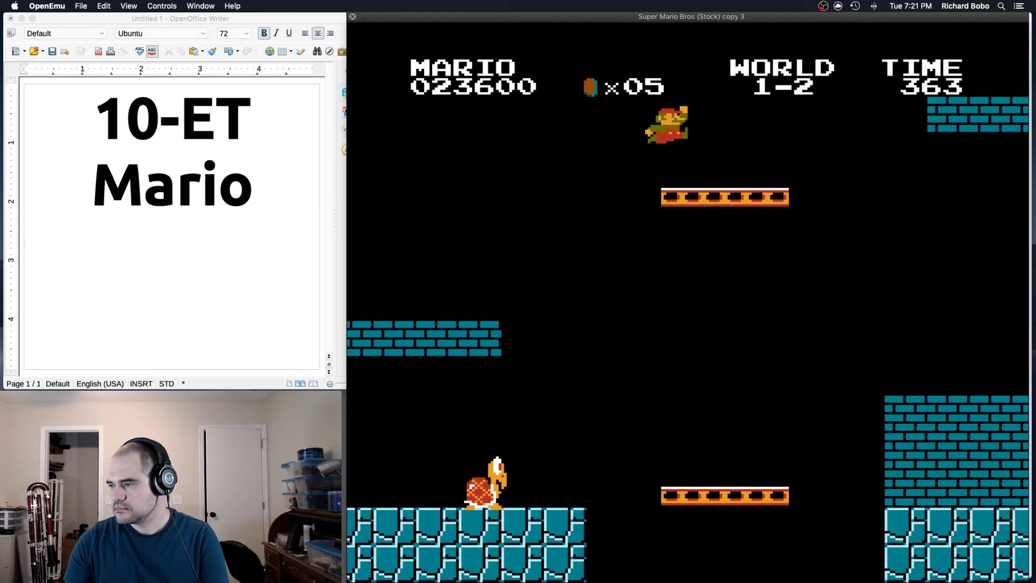
{"action": "key", "text": "Right"}
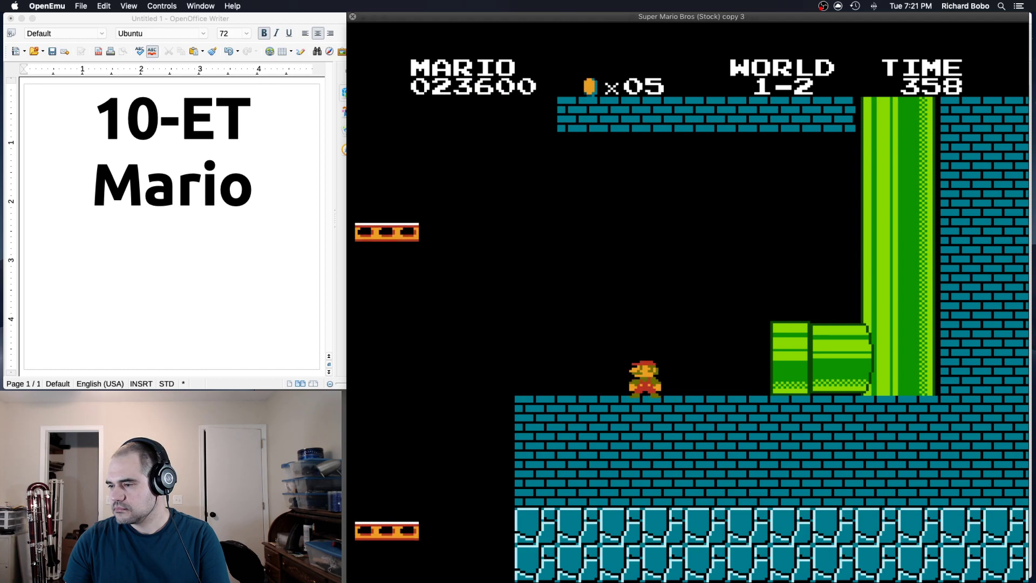
- Jump back toward the upper lift, return to the ledge, and enter the sideways exit pipe
{"action": "key", "text": "Left"}
{"action": "key", "text": "s"}
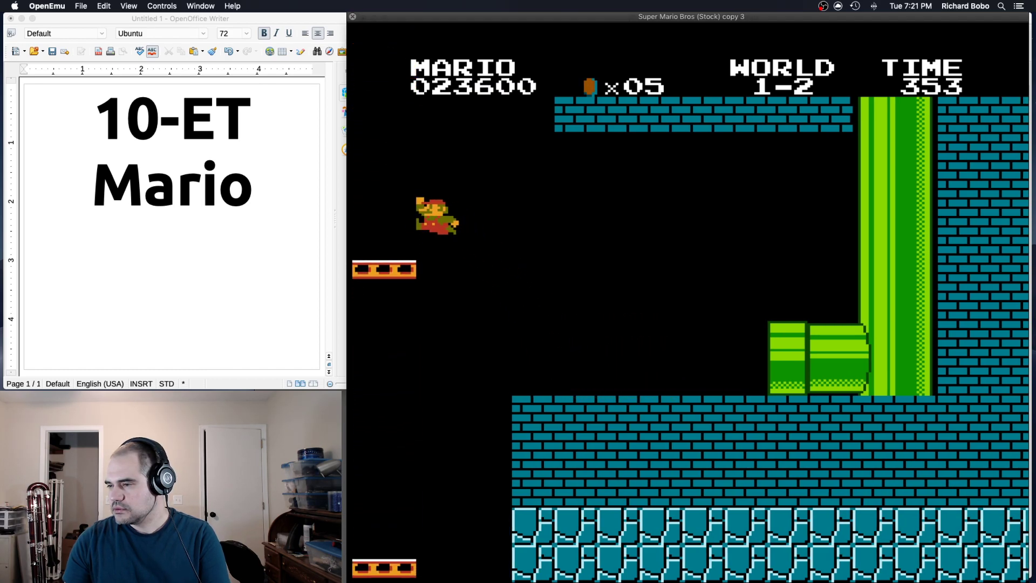
{"action": "key", "text": "Right"}
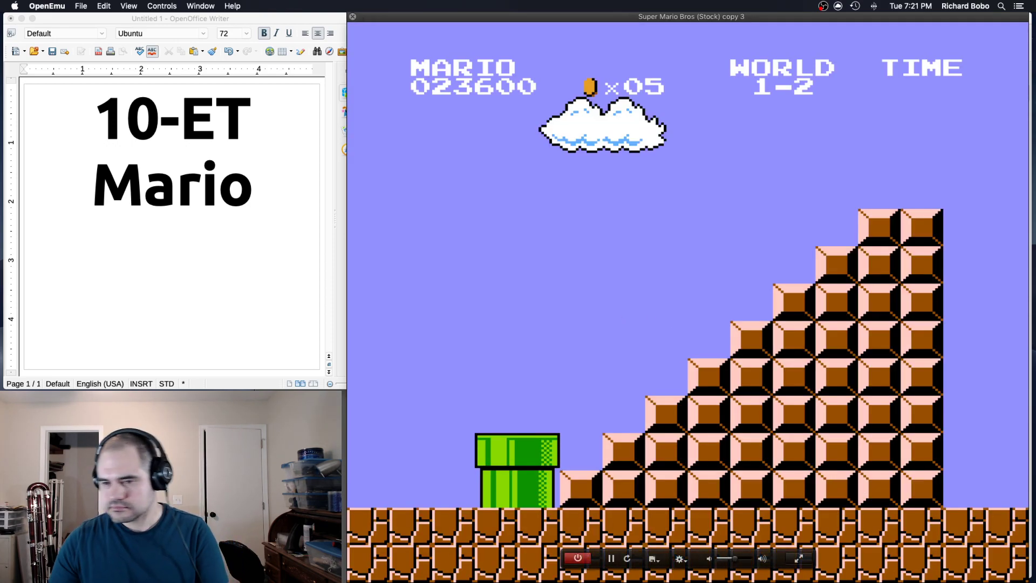
- Leap up the staircase beyond the exit pipe and run on to the castle to finish World 1-2
{"action": "key", "text": "Right"}
{"action": "key", "text": "s"}
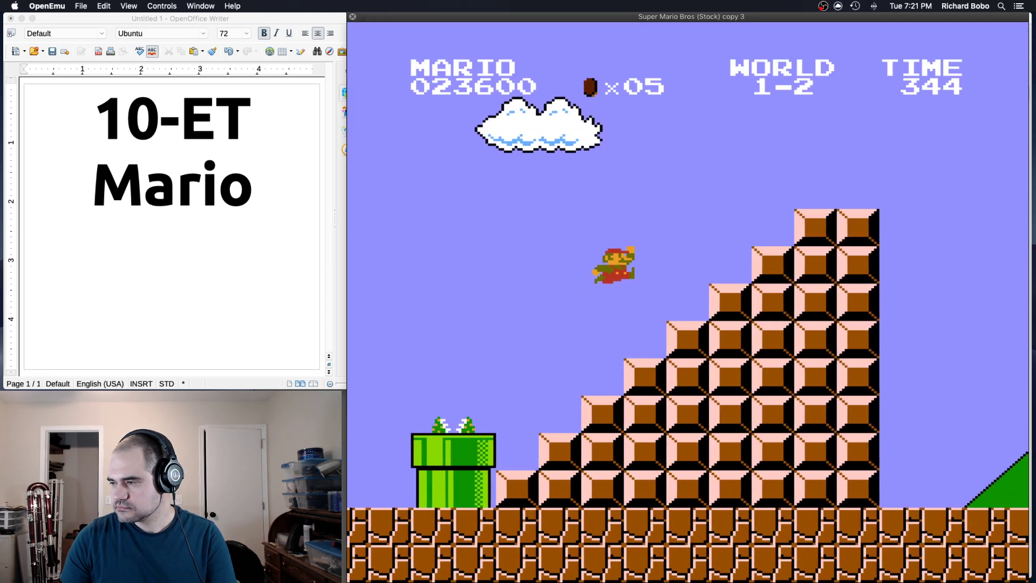
{"action": "key", "text": "Right"}
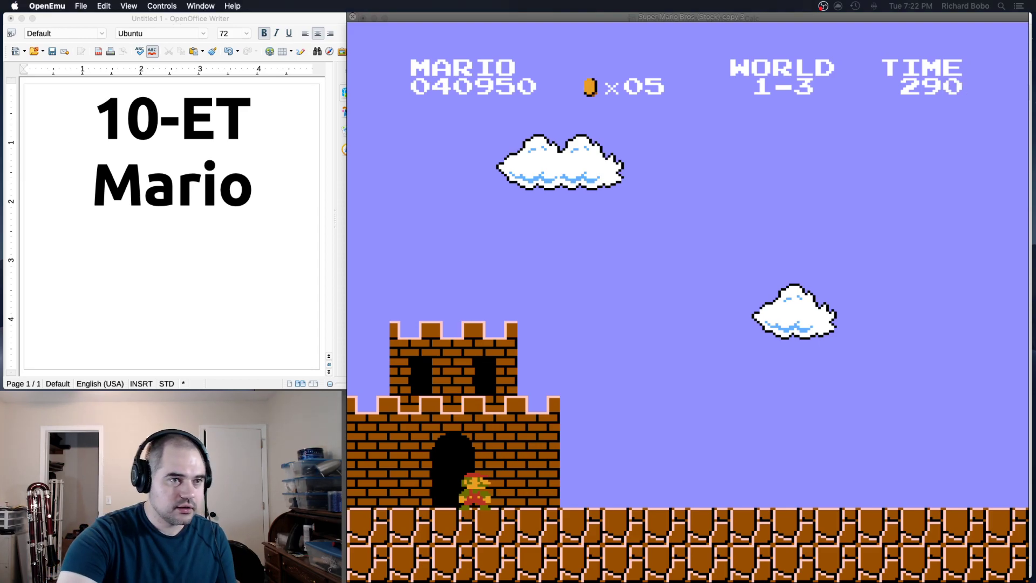
- Start World 1-3, leap across the treetop platforms past the first lift, and land on the question block
{"action": "mouse_move", "coordinate": [449, 272]}
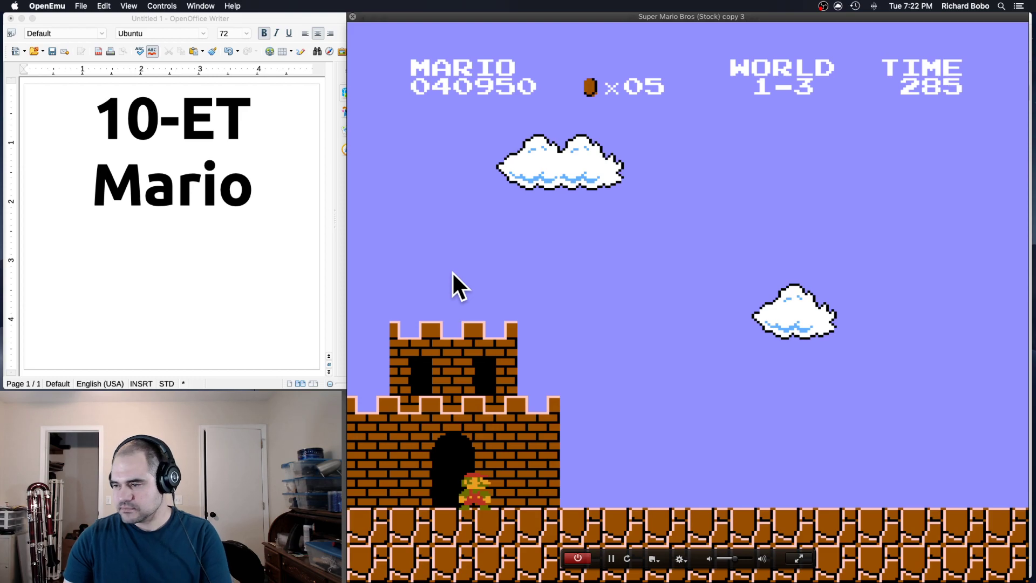
{"action": "key", "text": "Right"}
{"action": "key", "text": "s"}
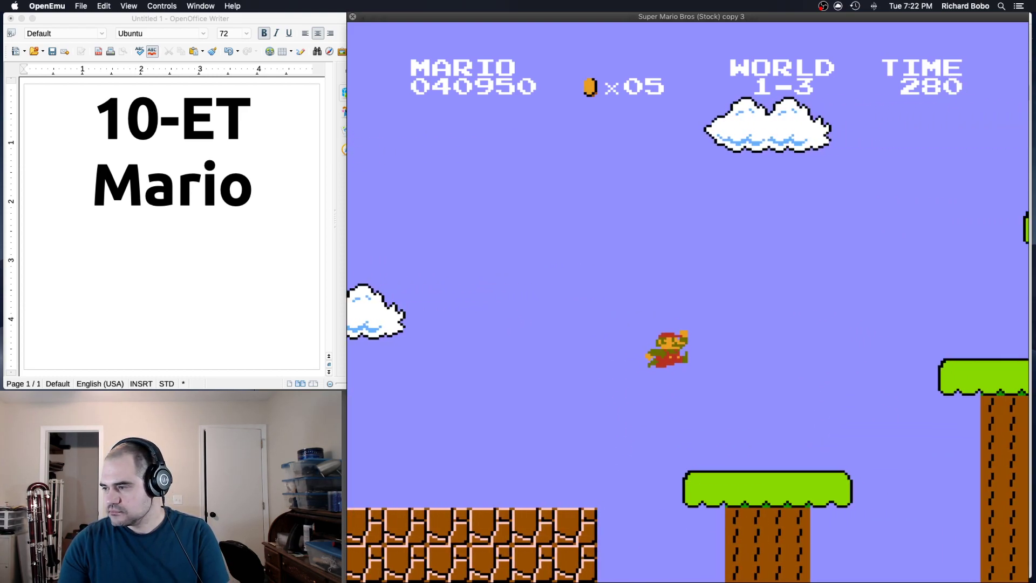
{"action": "key", "text": "s"}
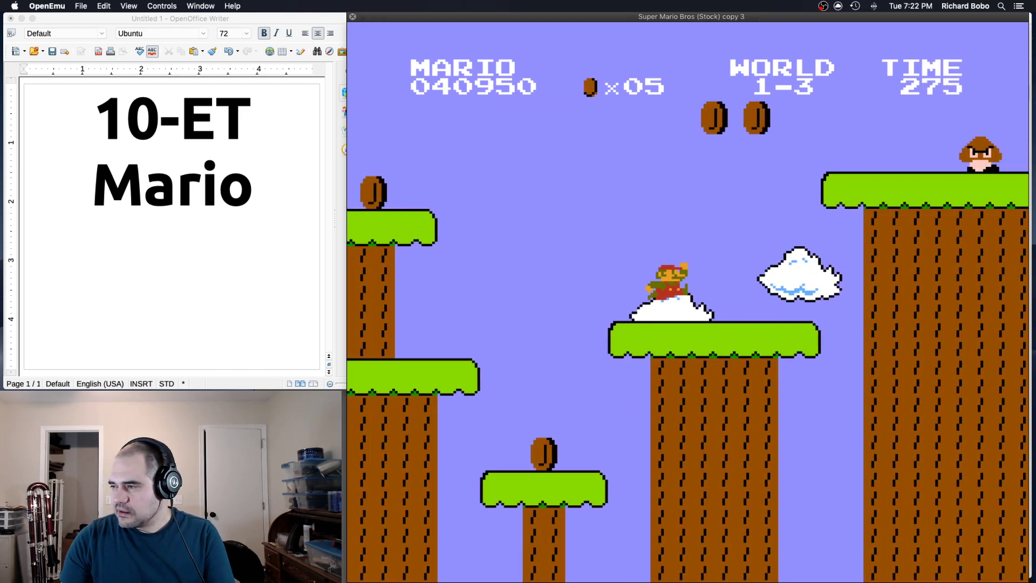
{"action": "key", "text": "s"}
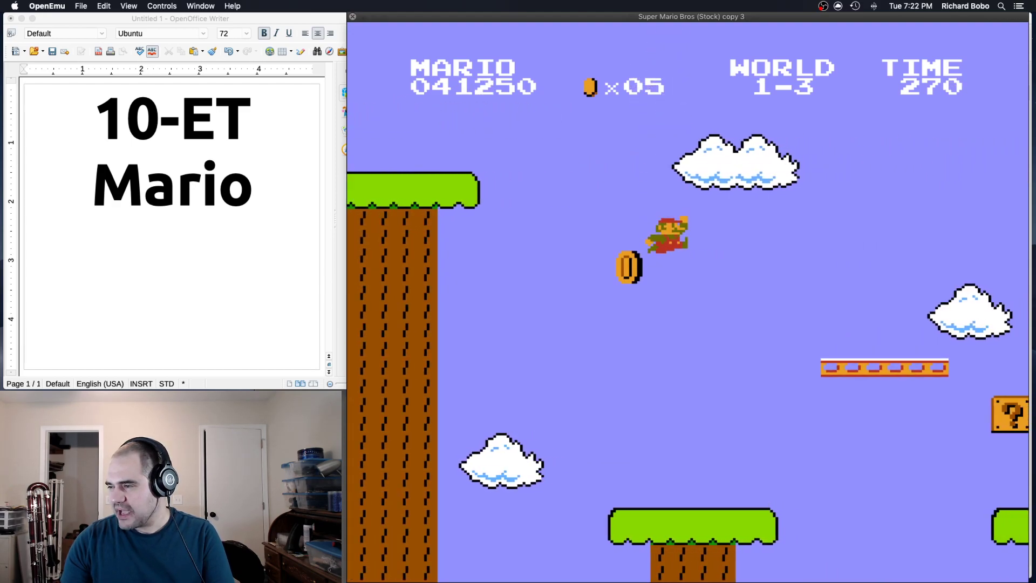
{"action": "key", "text": "s"}
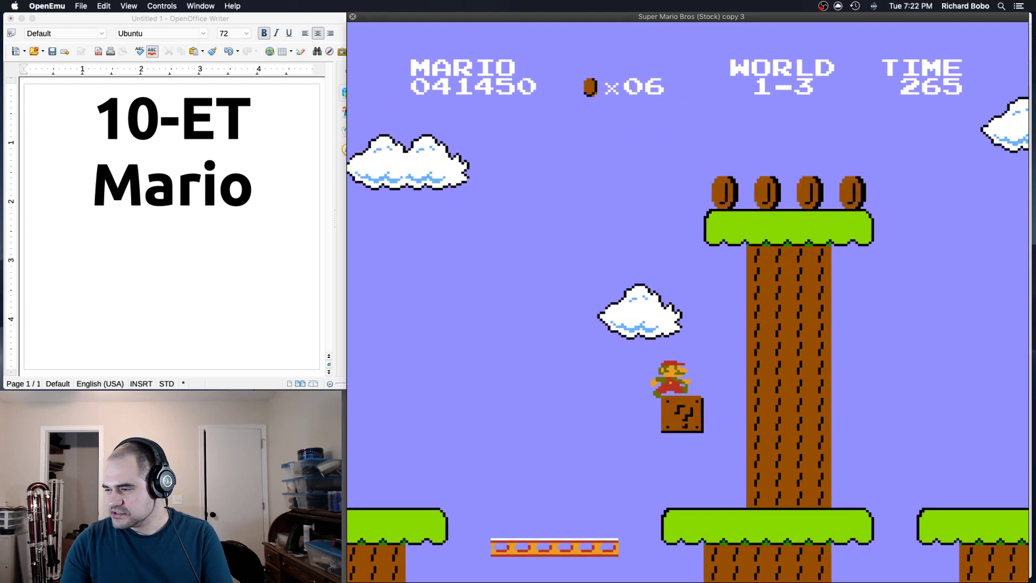
- Drop beneath the question block, hit it from the platform below, and jump up to collect its mushroom
{"action": "key", "text": "Left"}
{"action": "key", "text": "s"}
{"action": "key", "text": "Right"}
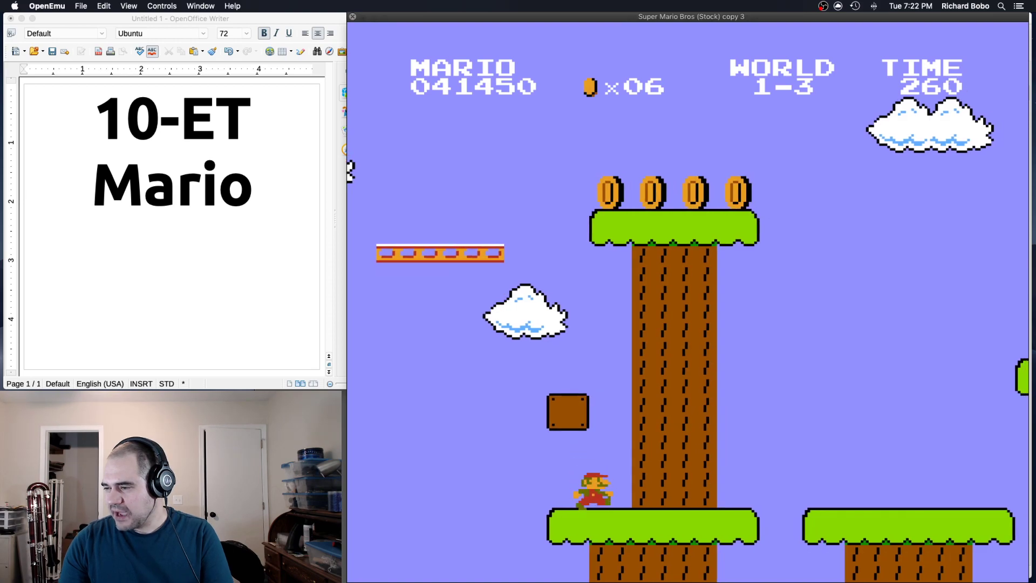
{"action": "key", "text": "s"}
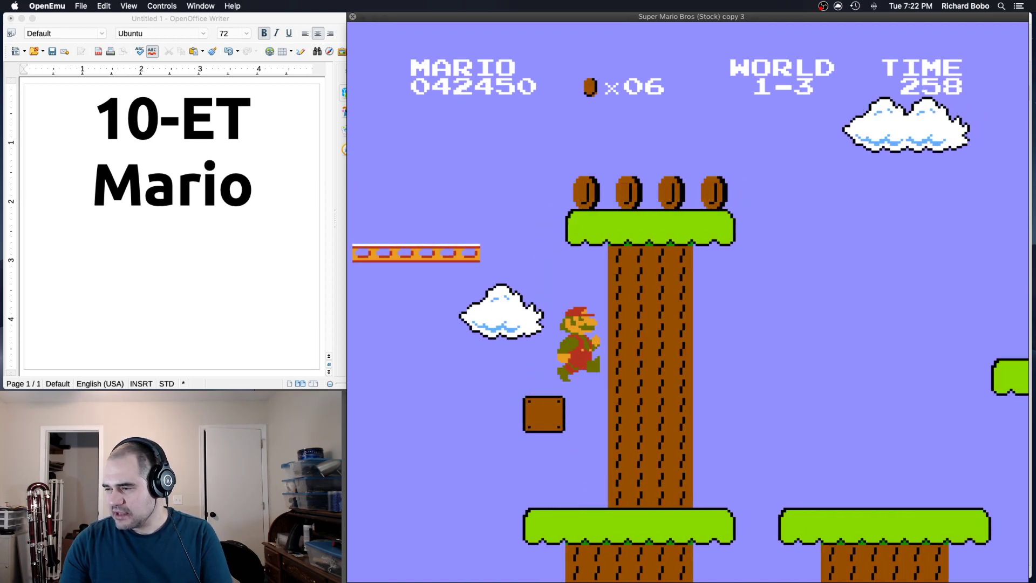
- Leap over the winged Koopa and past the Goomba platform onto the moving lift, and jump onward for the two coins
{"action": "key", "text": "s"}
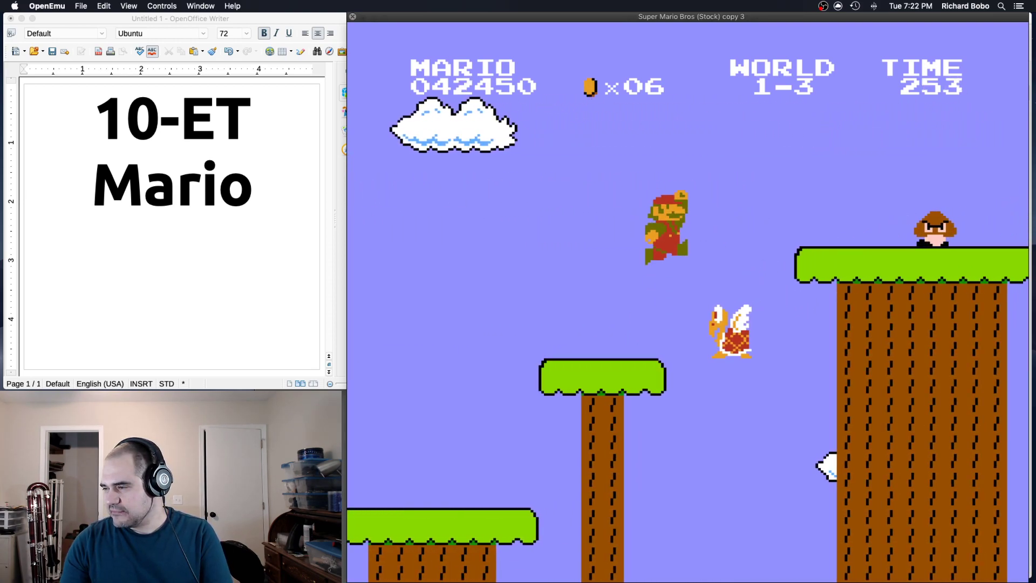
{"action": "key", "text": "s"}
{"action": "key", "text": "Left"}
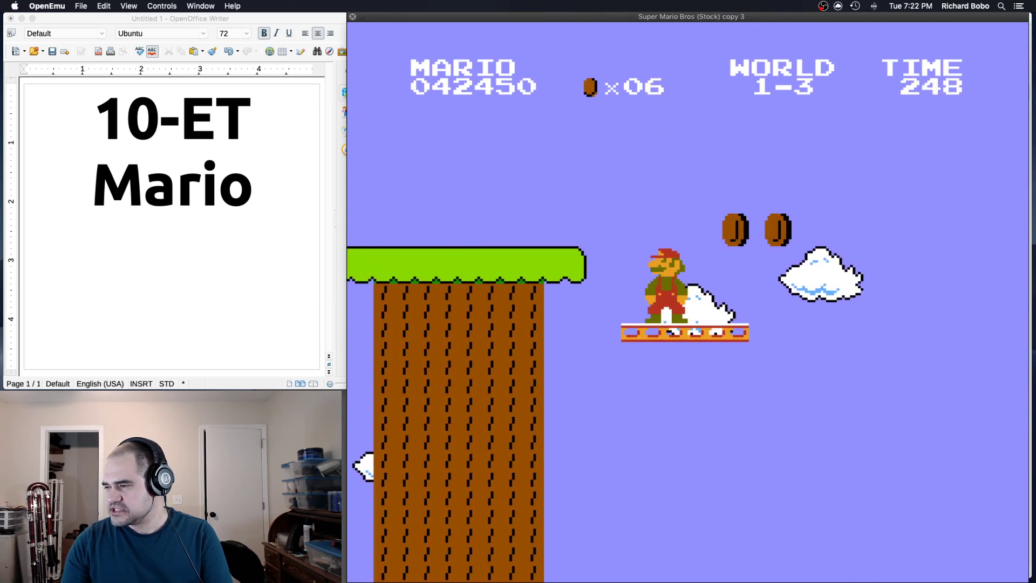
{"action": "key", "text": "Right"}
{"action": "key", "text": "s"}
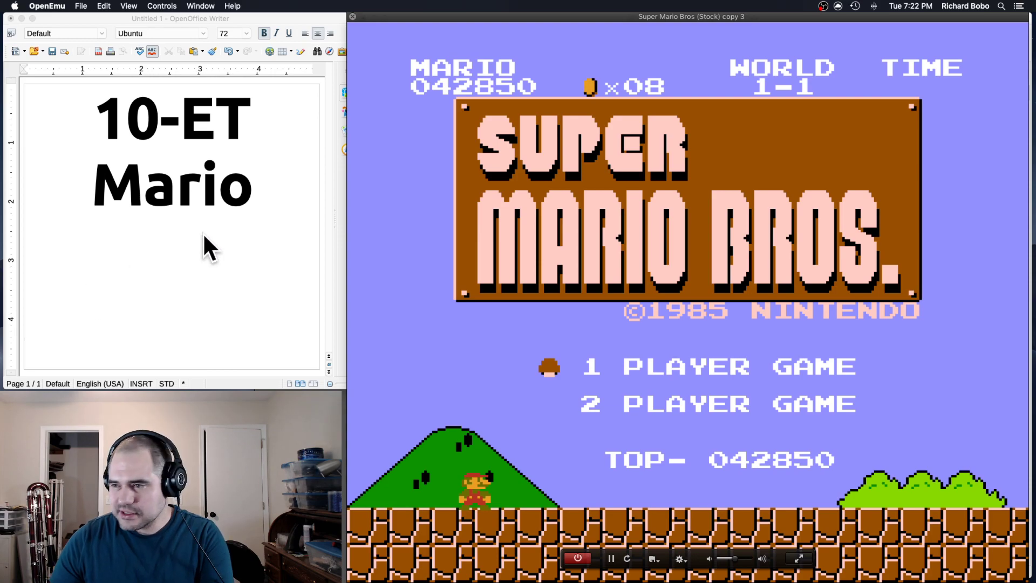
- Replace the "10-ET Mario" title in the Writer document with the text "The Ar"
{"action": "left_click", "coordinate": [234, 164]}
{"action": "left_click_drag", "start_coordinate": [253, 119], "coordinate": [96, 103]}
{"action": "left_click_drag", "start_coordinate": [261, 189], "coordinate": [41, 70]}
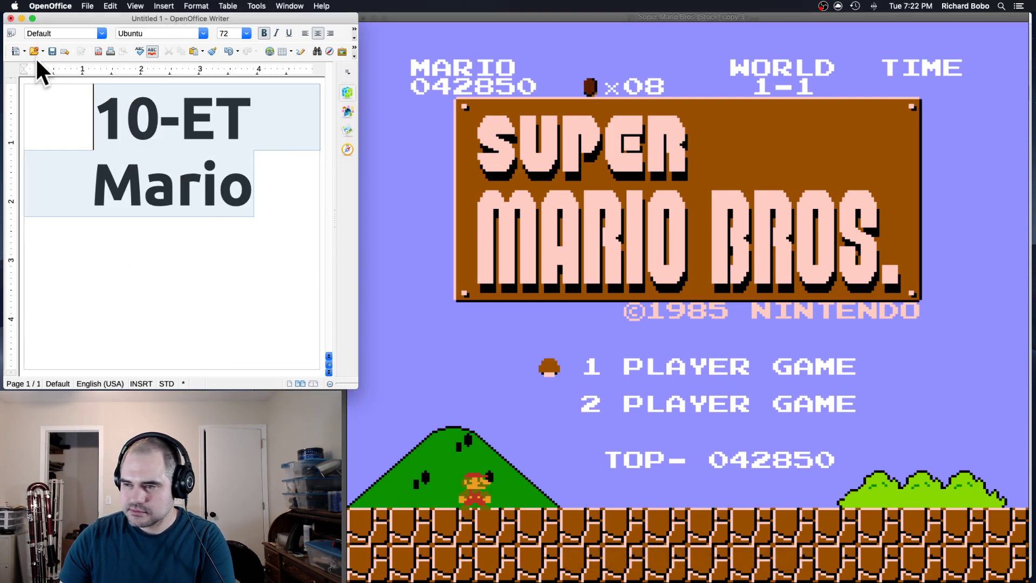
{"action": "type", "text": "A"}
{"action": "type", "text": "he "}
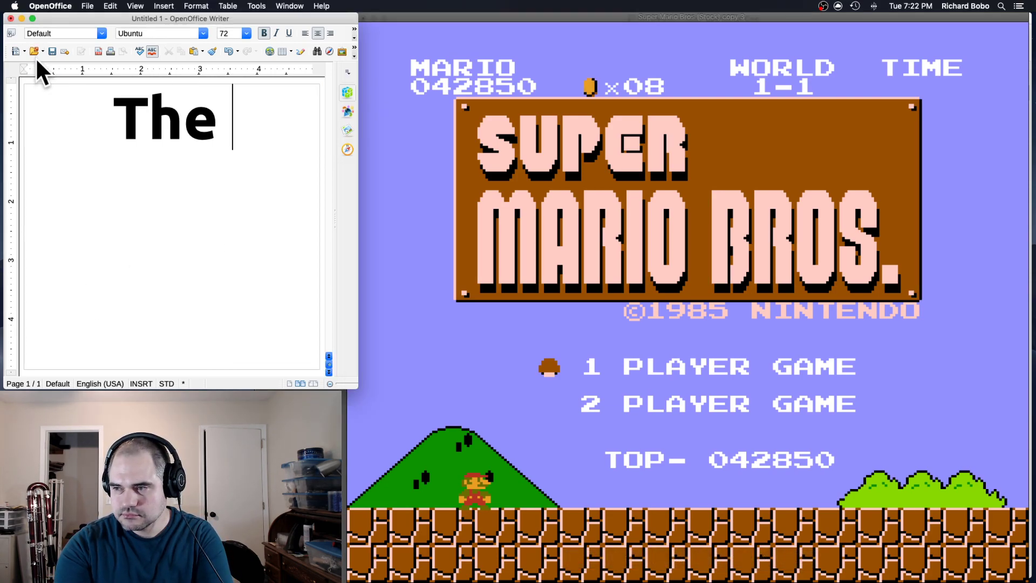
{"action": "type", "text": "Ar"}
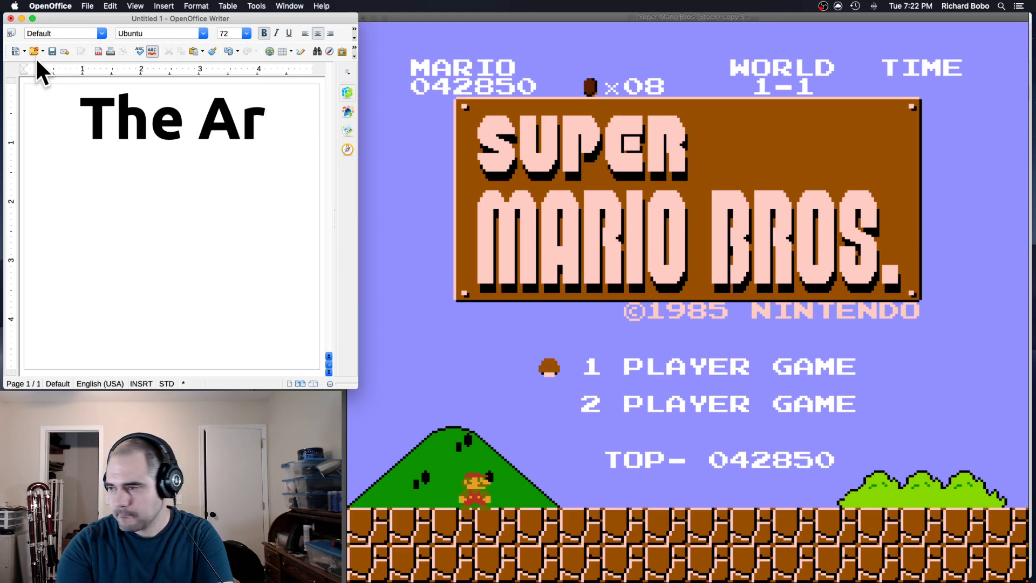
- Close the running Super Mario Bros (Stock) copy 3 game and return to the MarioMusic_r1.ods spreadsheet
{"action": "left_click", "coordinate": [446, 74]}
{"action": "left_click", "coordinate": [364, 18]}
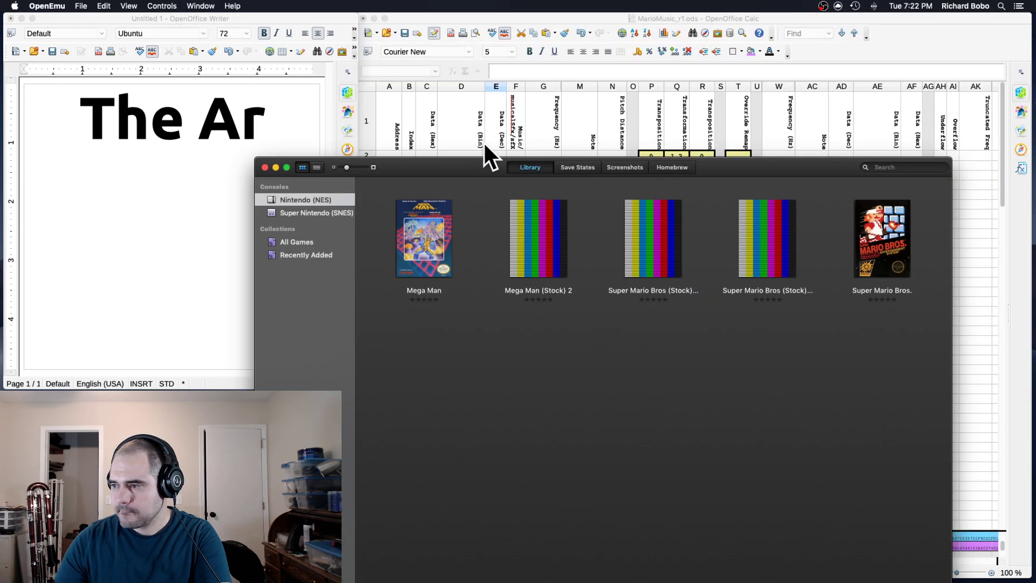
{"action": "left_click", "coordinate": [462, 105]}
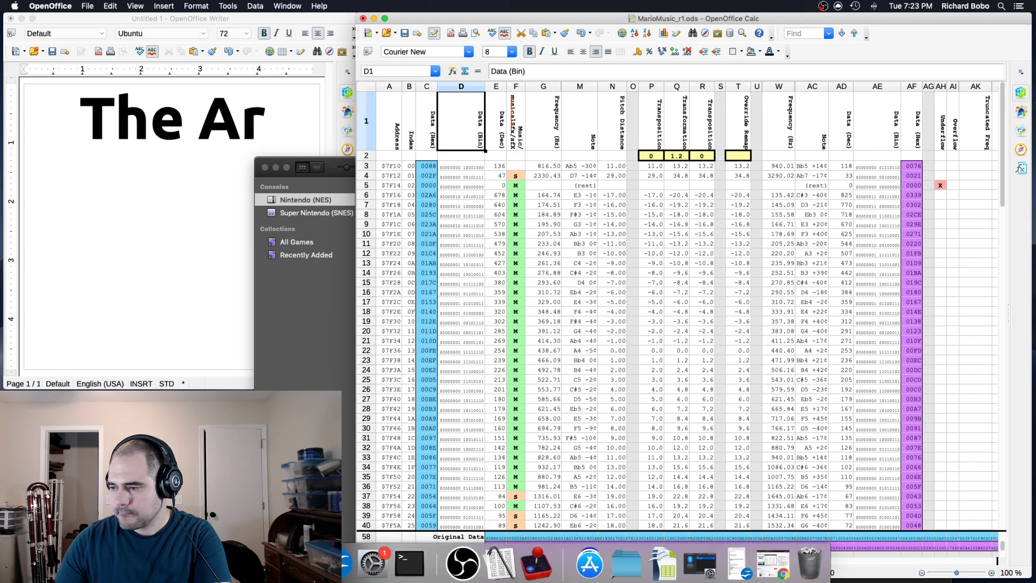
- Complete the title in the Writer document so it reads "The Are Special"
{"action": "left_click", "coordinate": [266, 133]}
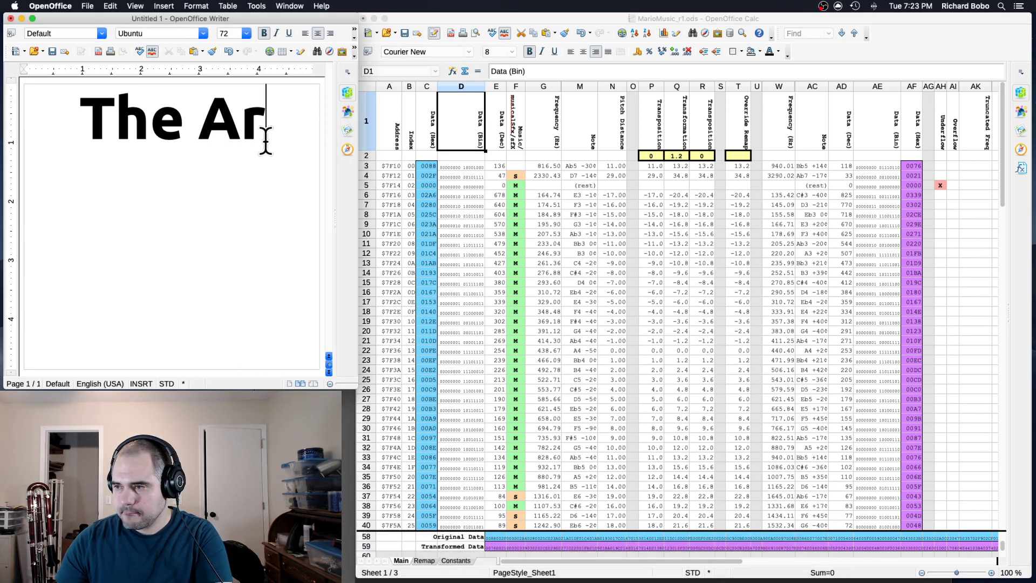
{"action": "type", "text": "e Spe"}
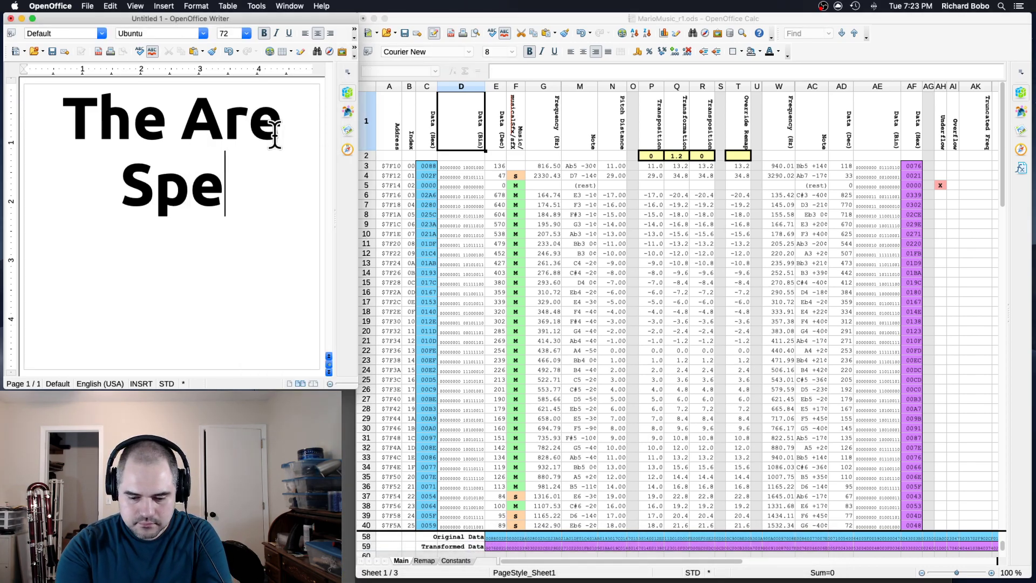
{"action": "type", "text": "cial"}
- Select the transformed data in cell E59, switch to Hex Fiend, and select bytes from the pitch table onward in Super Mario Bros (Stock) copy 4.nes
{"action": "left_click", "coordinate": [542, 272]}
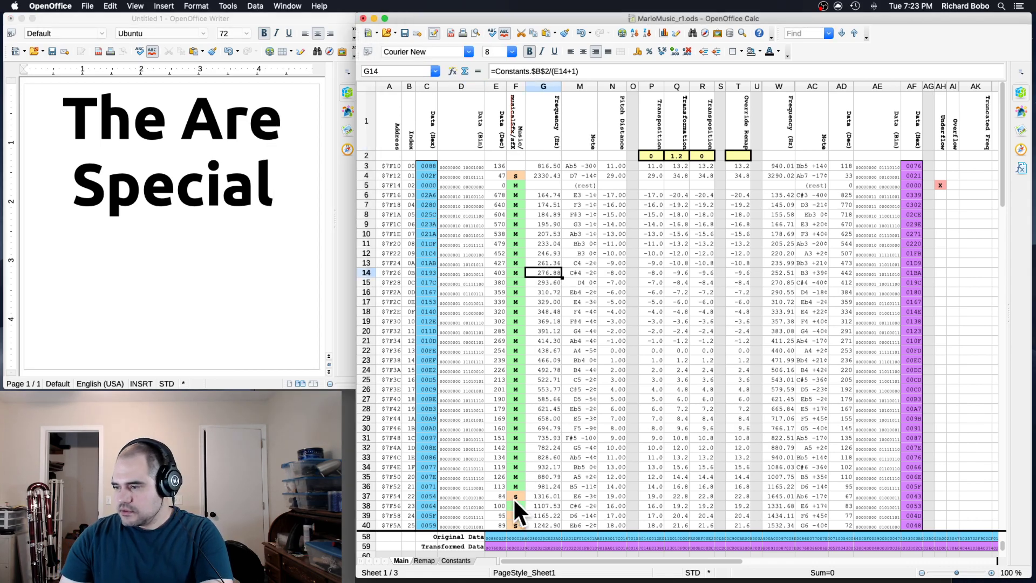
{"action": "left_click", "coordinate": [496, 545]}
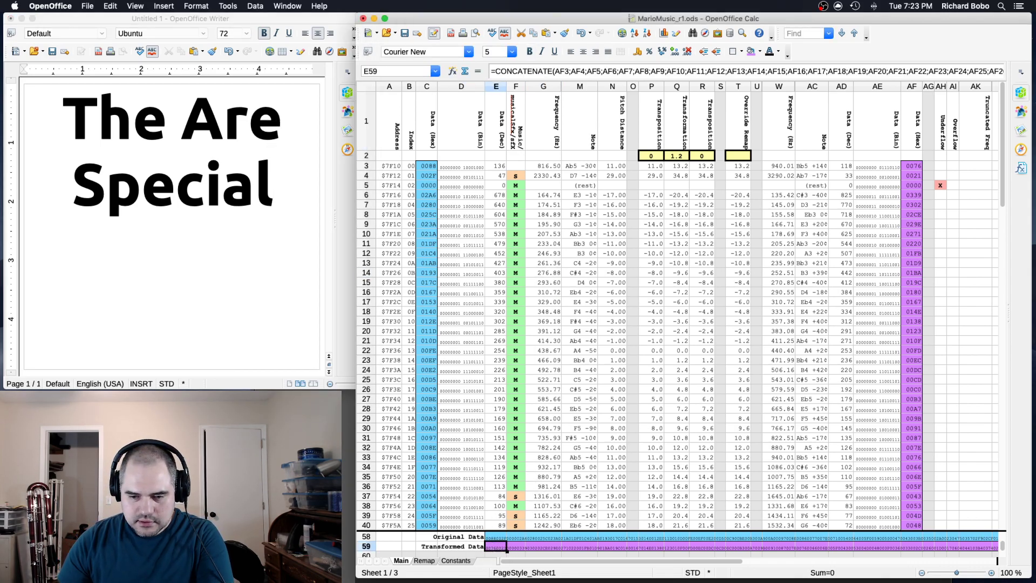
{"action": "key", "text": "super+Tab"}
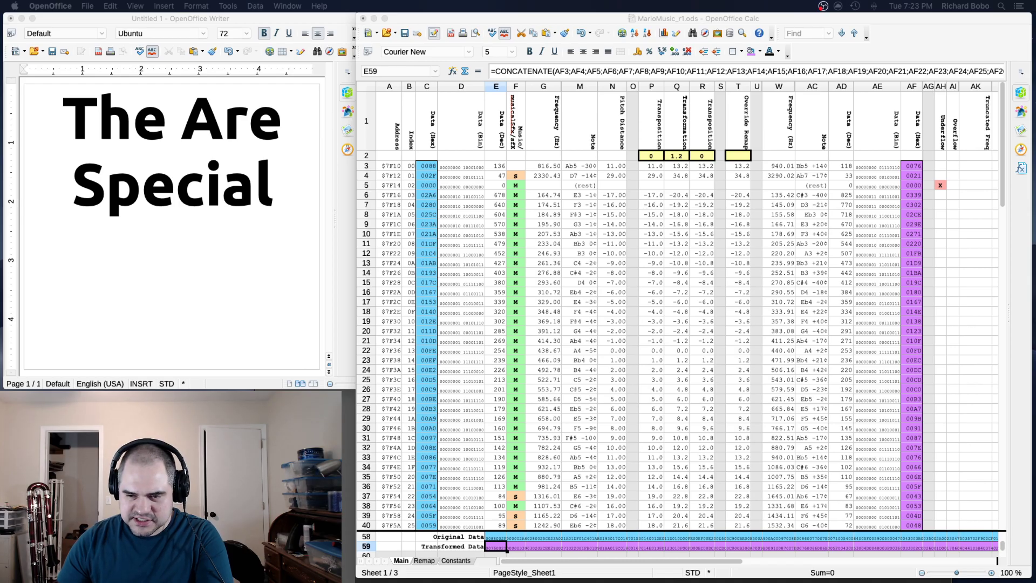
{"action": "scroll", "coordinate": [562, 232], "scroll_direction": "down", "scroll_amount": 20}
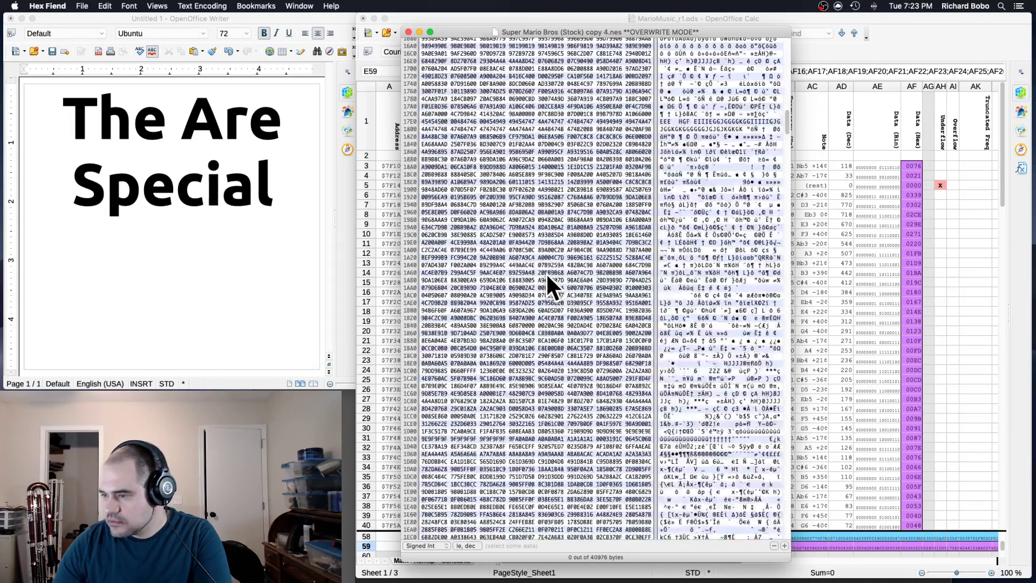
{"action": "scroll", "coordinate": [537, 282], "scroll_direction": "down", "scroll_amount": 20}
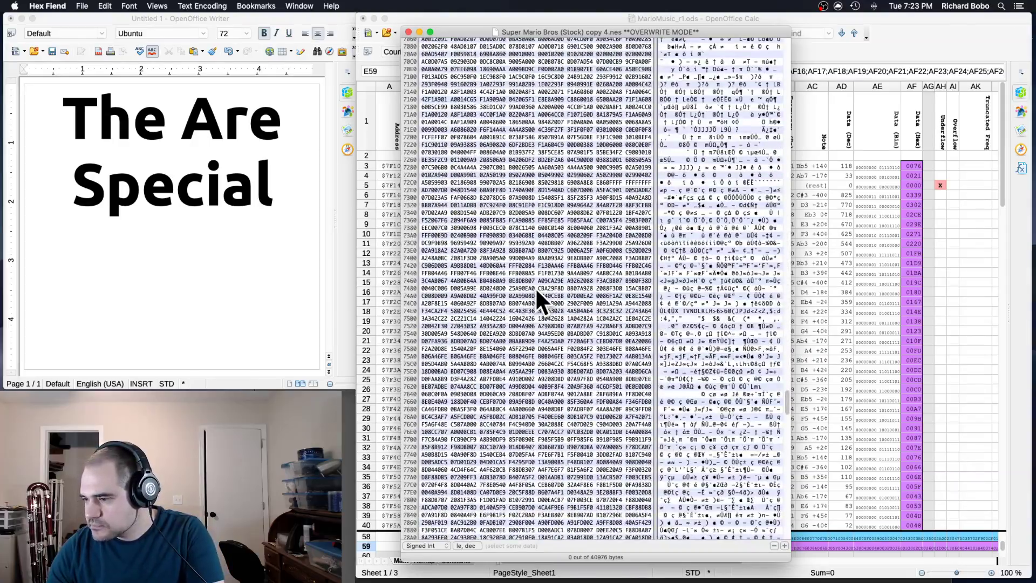
{"action": "scroll", "coordinate": [532, 312], "scroll_direction": "down", "scroll_amount": 20}
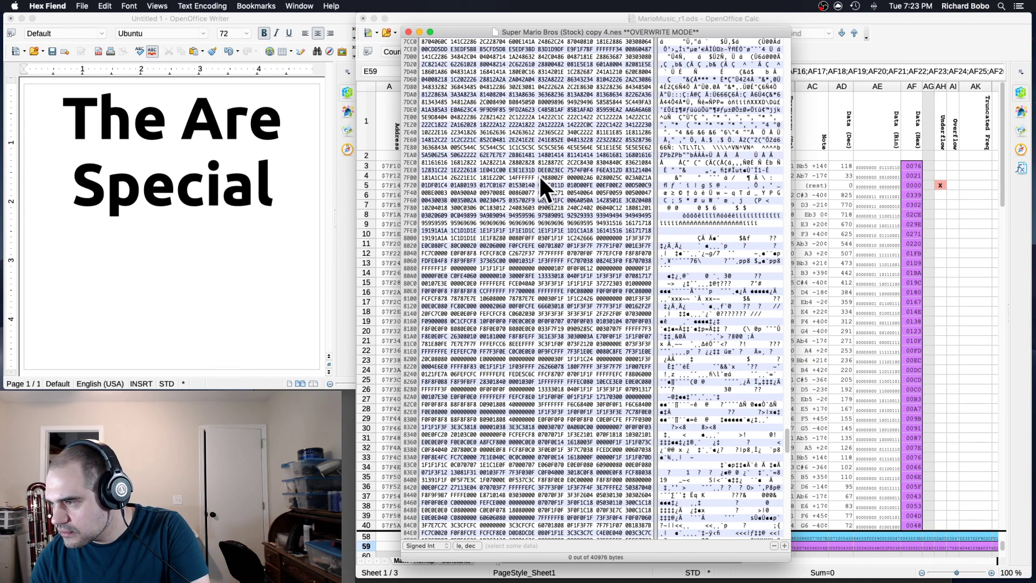
{"action": "left_click_drag", "start_coordinate": [539, 176], "coordinate": [556, 390]}
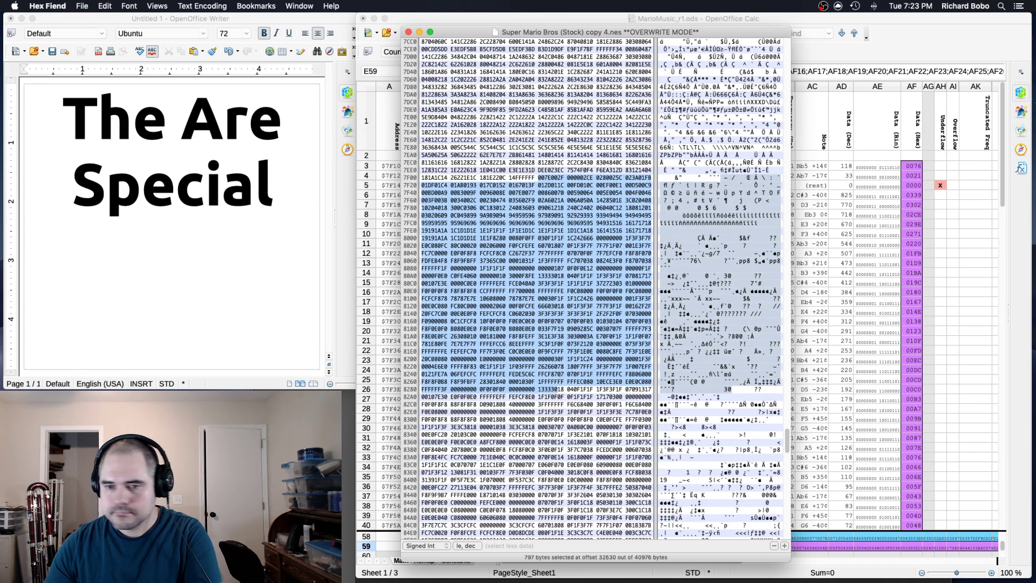
- Switch to OpenEmu, launch the imported Super Mario Bros (Stock) copy 4, and place its window beside the title document
{"action": "key", "text": "super+Tab"}
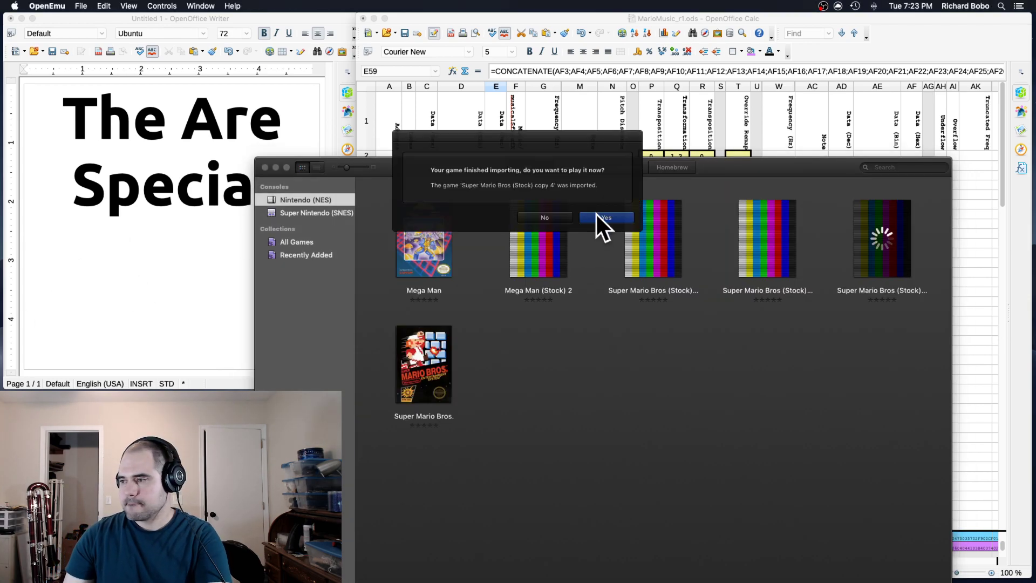
{"action": "left_click", "coordinate": [598, 217]}
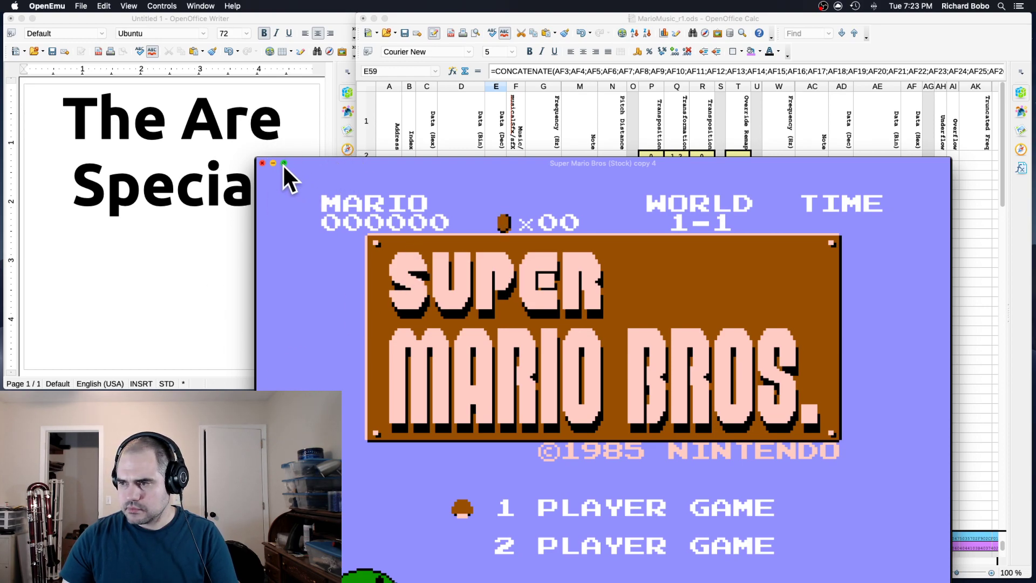
{"action": "key", "text": "super+q"}
{"action": "left_click", "coordinate": [581, 221]}
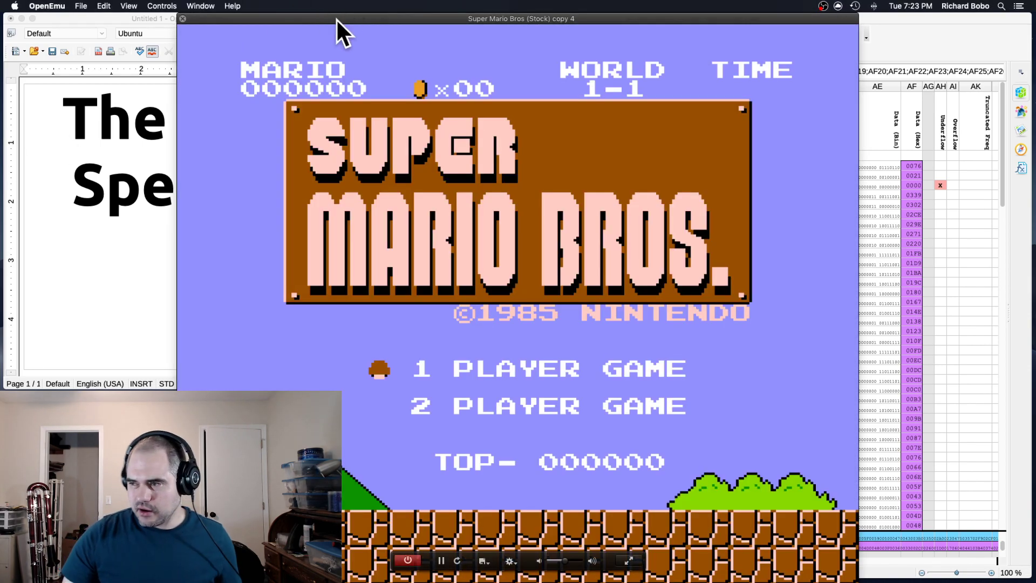
{"action": "left_click_drag", "start_coordinate": [335, 18], "coordinate": [528, 2]}
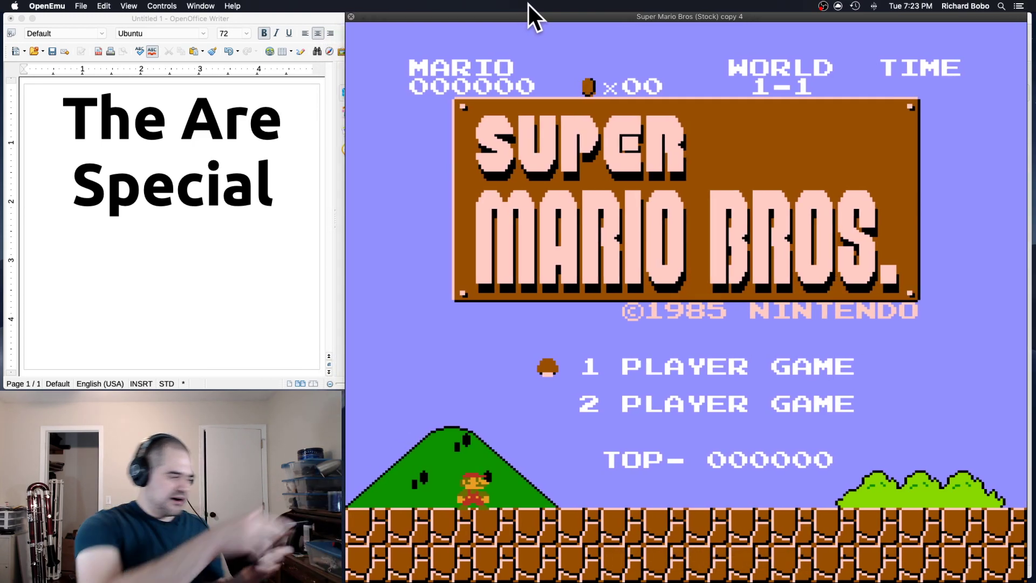
- Start a one-player game in World 1-1, hit the question block in the brick row, and collect the mushroom before the first pipe
{"action": "key", "text": "Return"}
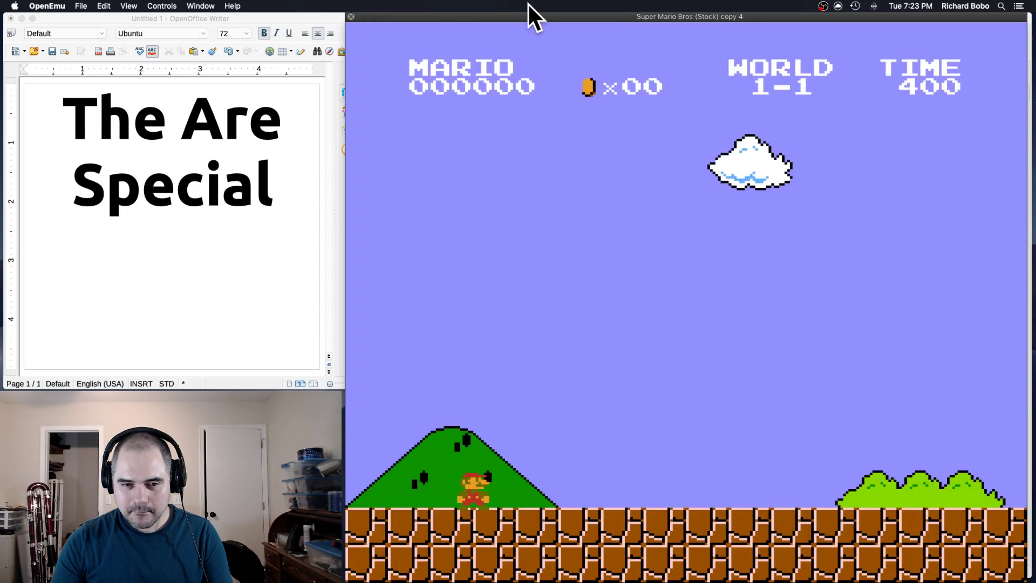
{"action": "key", "text": "Right"}
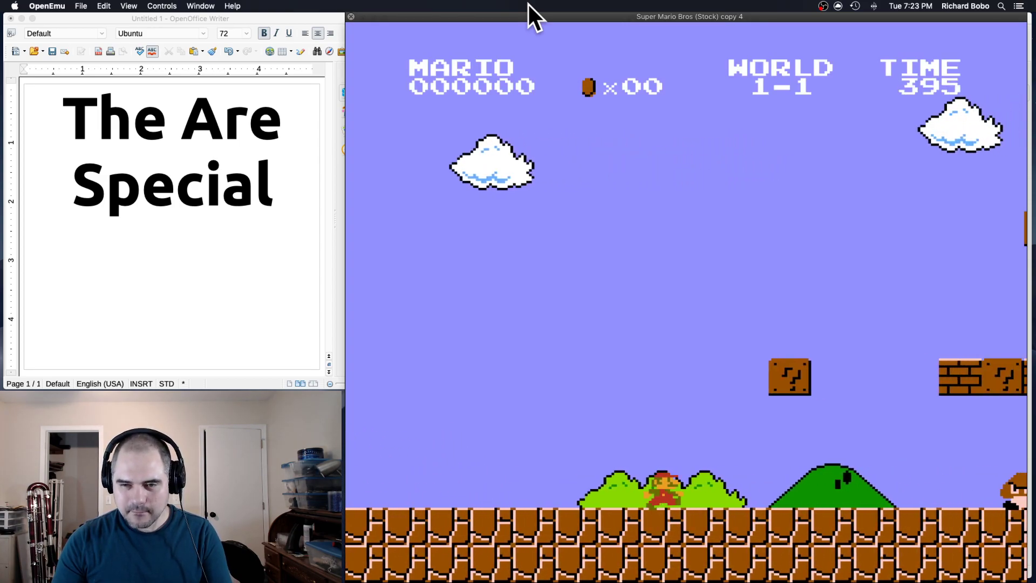
{"action": "key", "text": "s"}
{"action": "key", "text": "Right"}
{"action": "key", "text": "Left"}
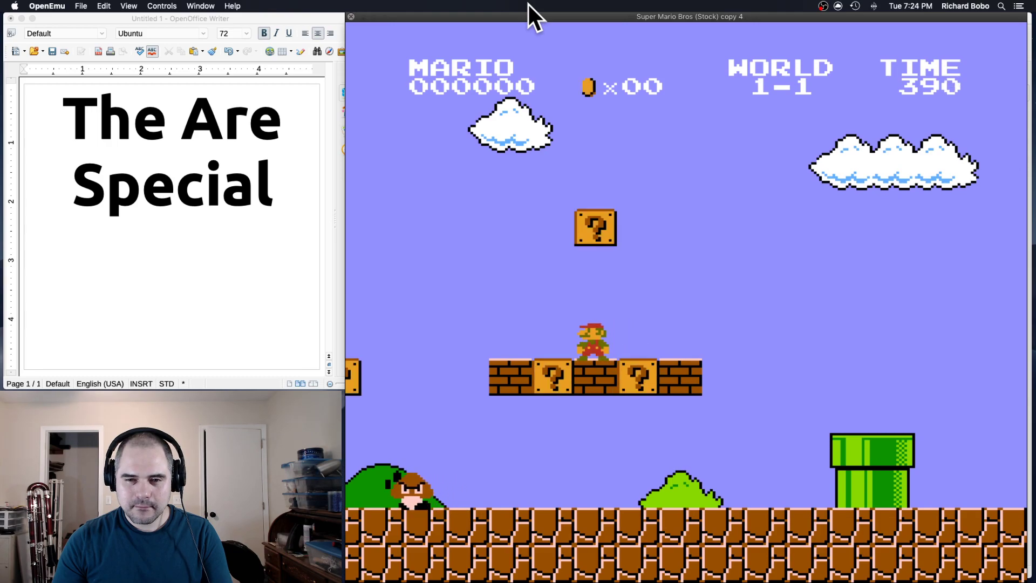
{"action": "key", "text": "Right"}
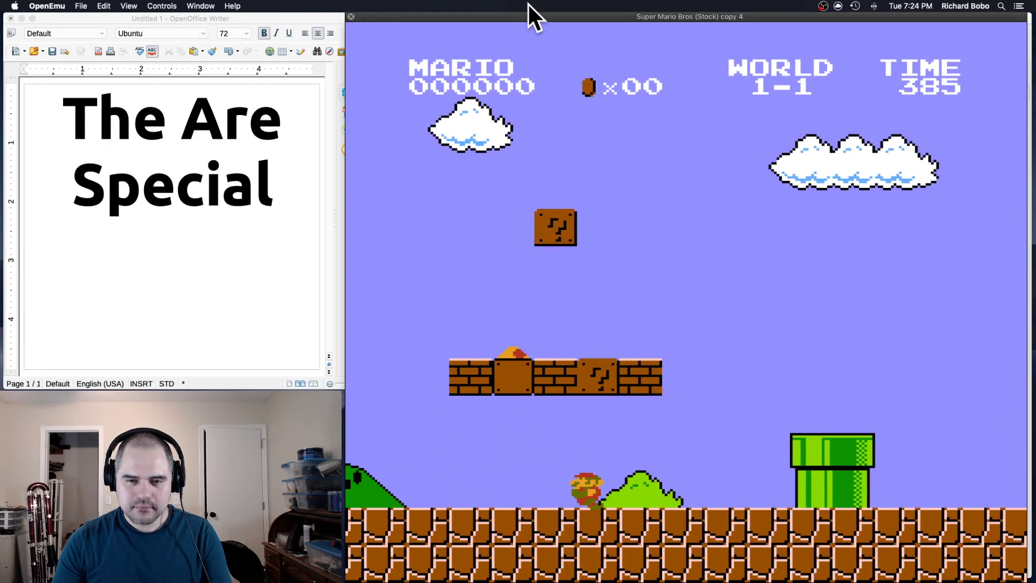
{"action": "key", "text": "Right"}
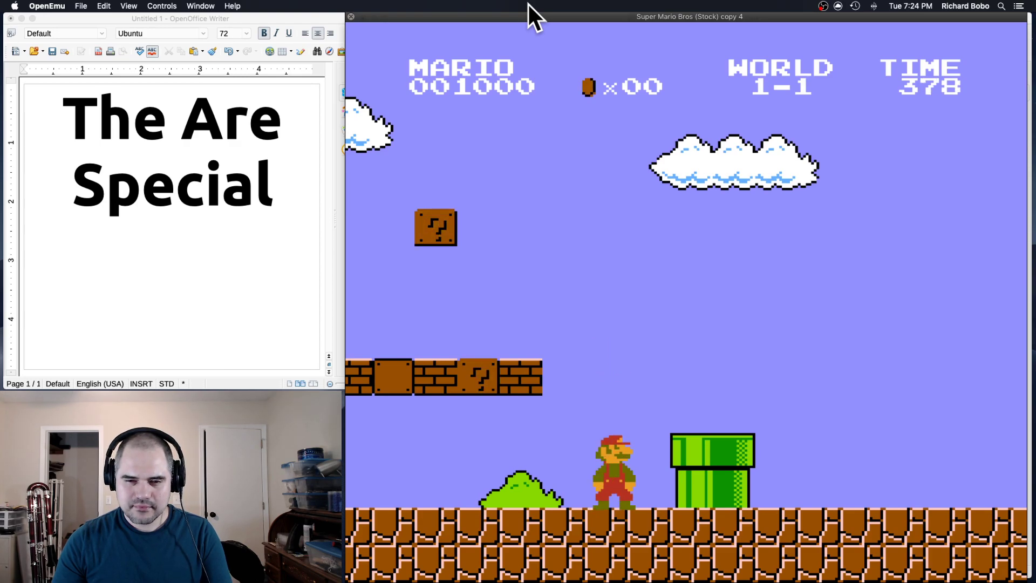
- Guide Mario over the four green pipes and past the Goombas to the ground before the first pit
{"action": "key", "text": "Right"}
{"action": "key", "text": "s"}
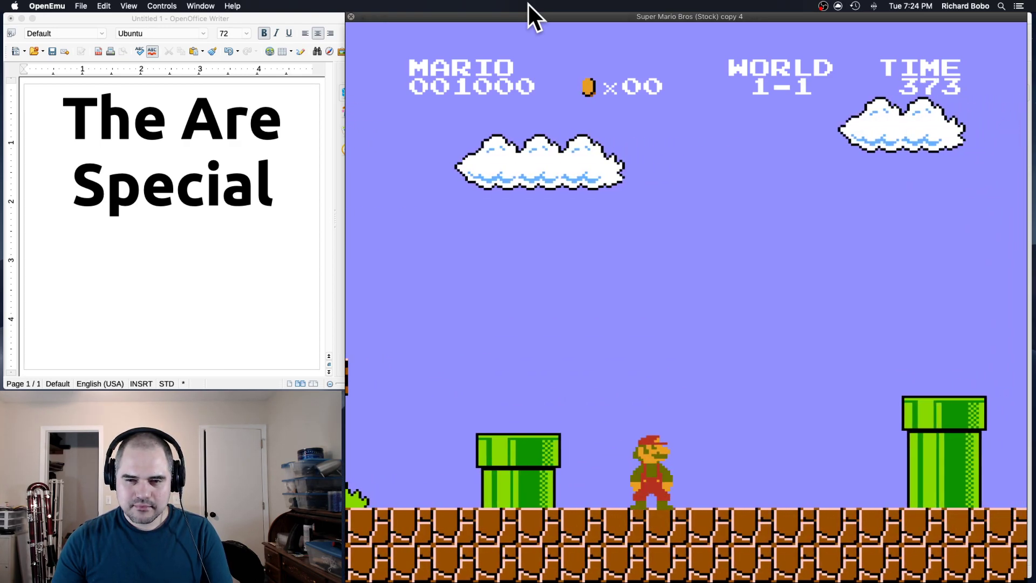
{"action": "key", "text": "Right"}
{"action": "key", "text": "s"}
{"action": "key", "text": "Left"}
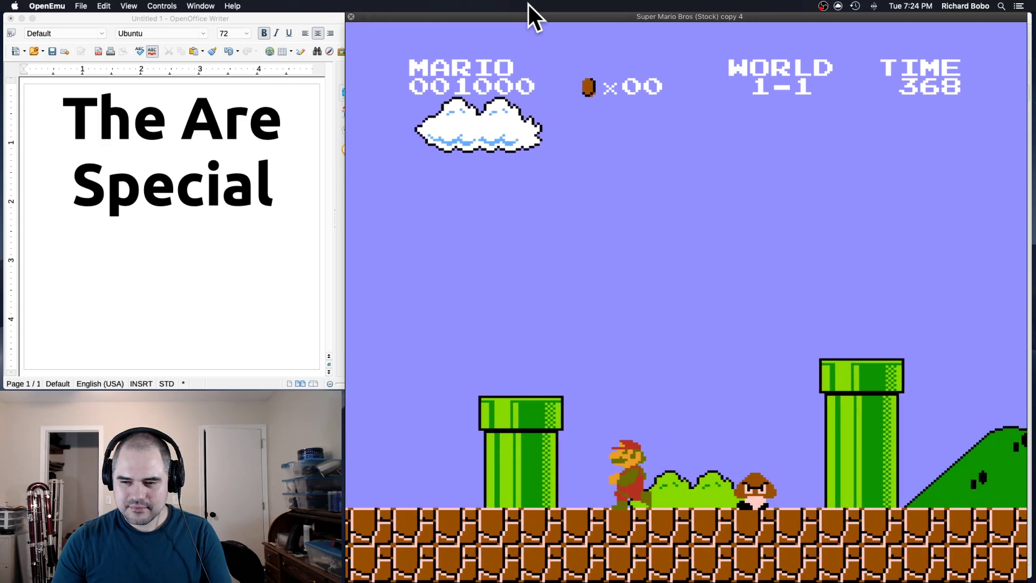
{"action": "key", "text": "Right"}
{"action": "key", "text": "s"}
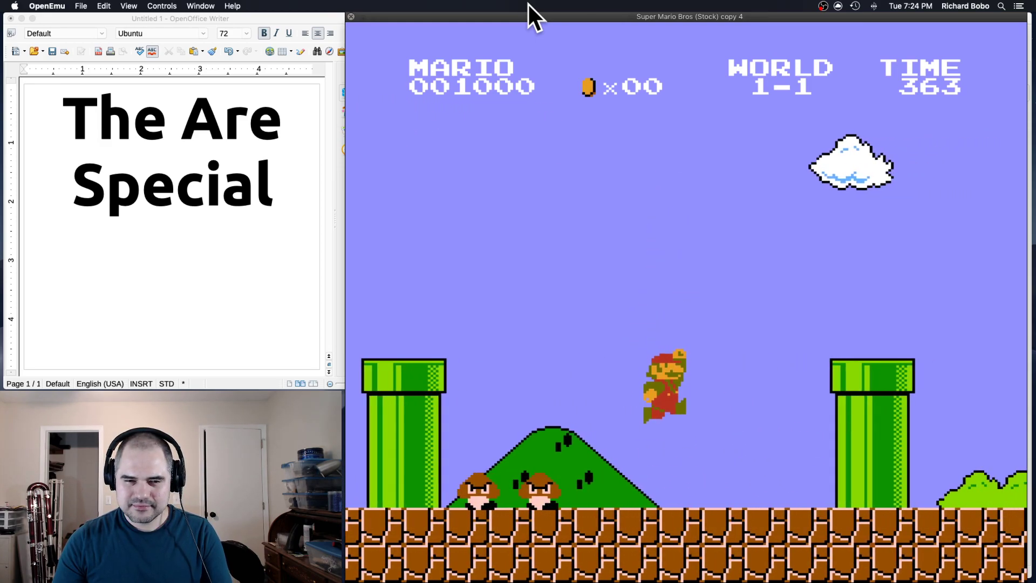
{"action": "key", "text": "Right"}
{"action": "key", "text": "s"}
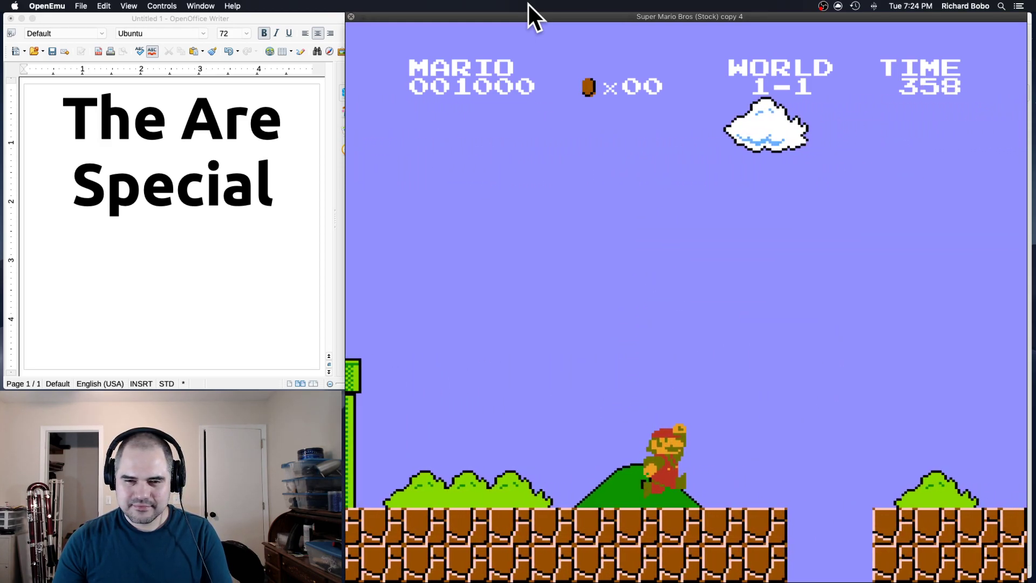
- Hit the hidden block before the first pit and collect its 1UP mushroom
{"action": "key", "text": "Left"}
{"action": "key", "text": "s"}
{"action": "key", "text": "s"}
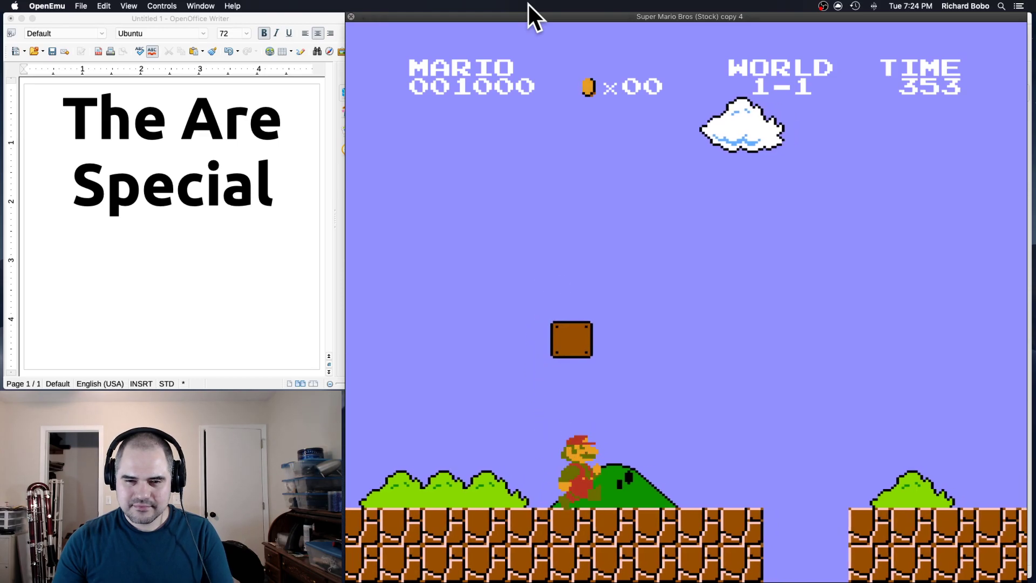
{"action": "key", "text": "Right"}
{"action": "key", "text": "s"}
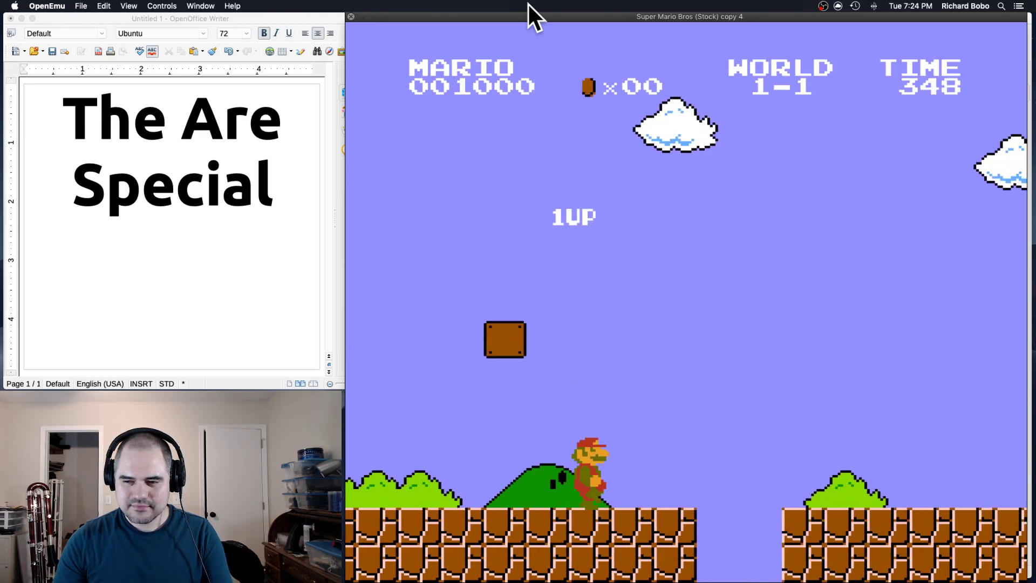
- Cross the first pit, hit the question block in the short brick row, and collect the fire flower
{"action": "key", "text": "Right"}
{"action": "key", "text": "s"}
{"action": "key", "text": "Right"}
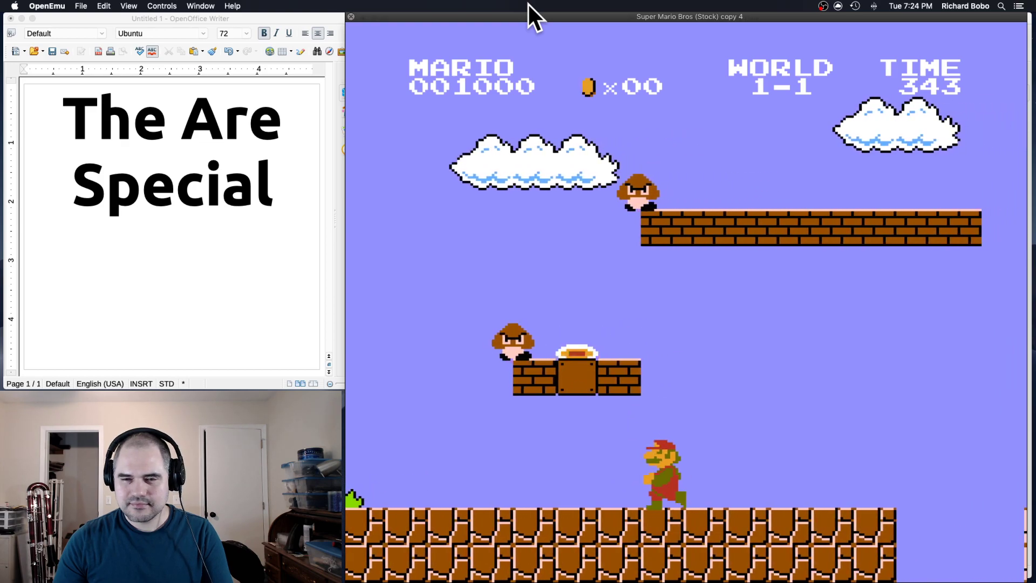
{"action": "key", "text": "s"}
{"action": "key", "text": "Left"}
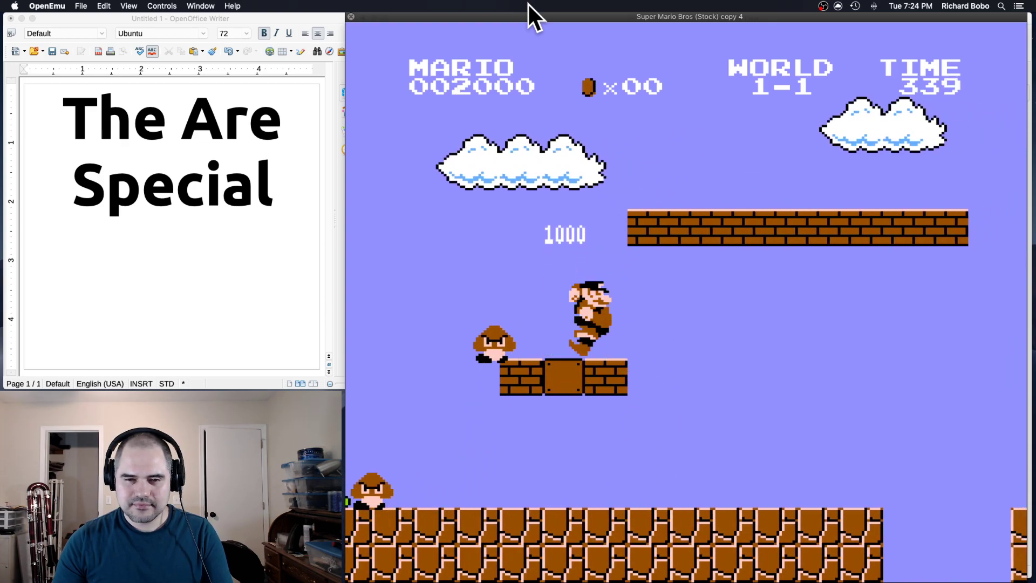
- Jump from the short brick row up to the high bricks and carry Fire Mario over the second pit
{"action": "key", "text": "s"}
{"action": "key", "text": "Right"}
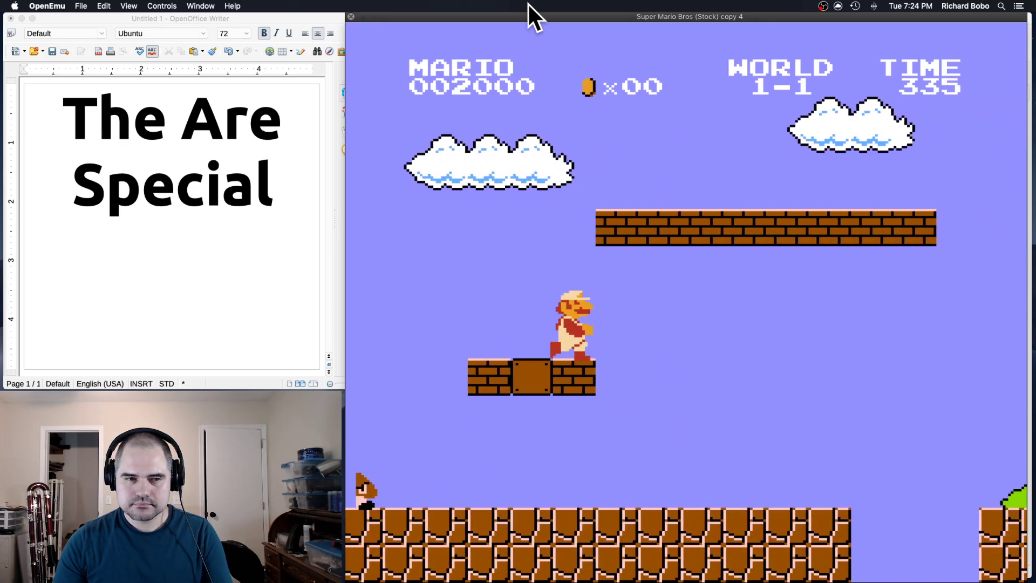
{"action": "key", "text": "s"}
{"action": "key", "text": "Right"}
{"action": "key", "text": "s"}
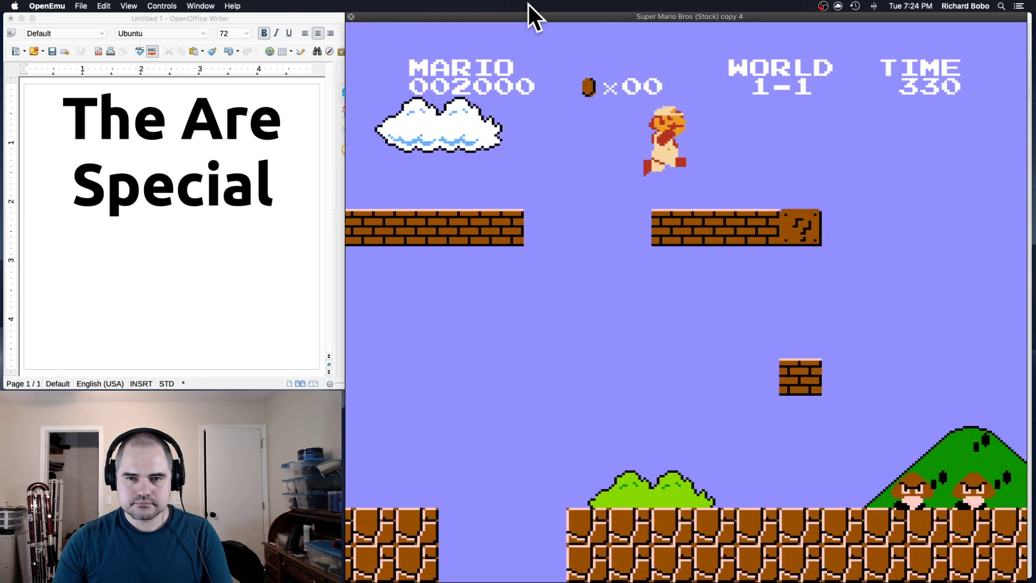
- Drop back to the ground, pass the two Goombas and the green Koopa, and stop beneath the group of question blocks
{"action": "key", "text": "s"}
{"action": "key", "text": "a"}
{"action": "key", "text": "a"}
{"action": "key", "text": "Right"}
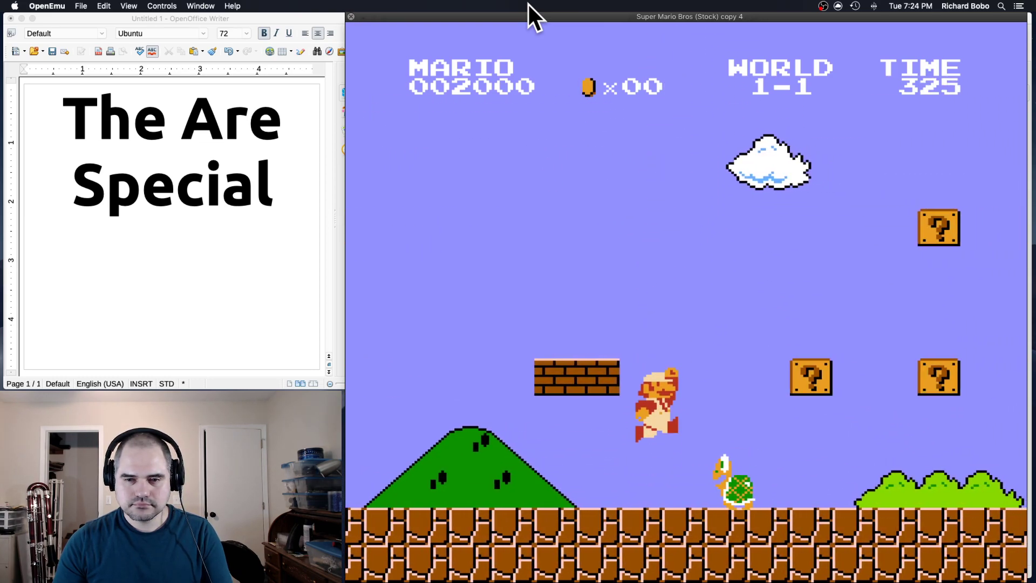
{"action": "key", "text": "s"}
{"action": "key", "text": "Left"}
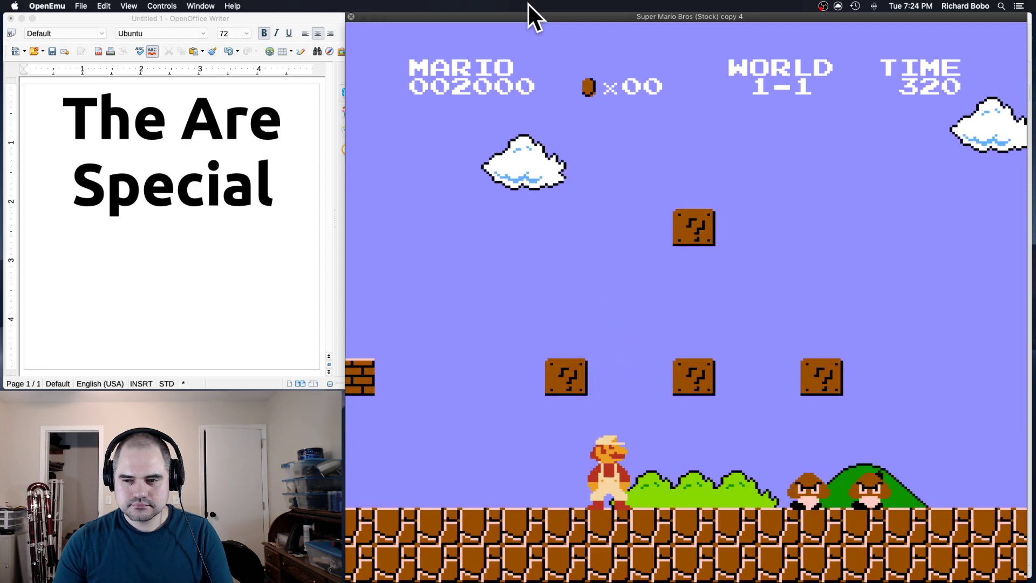
- Advance Mario through World 1-1 past the Goombas, hit a question block for a coin, and continue to the high brick rows
{"action": "key", "text": "s"}
{"action": "key", "text": "Right"}
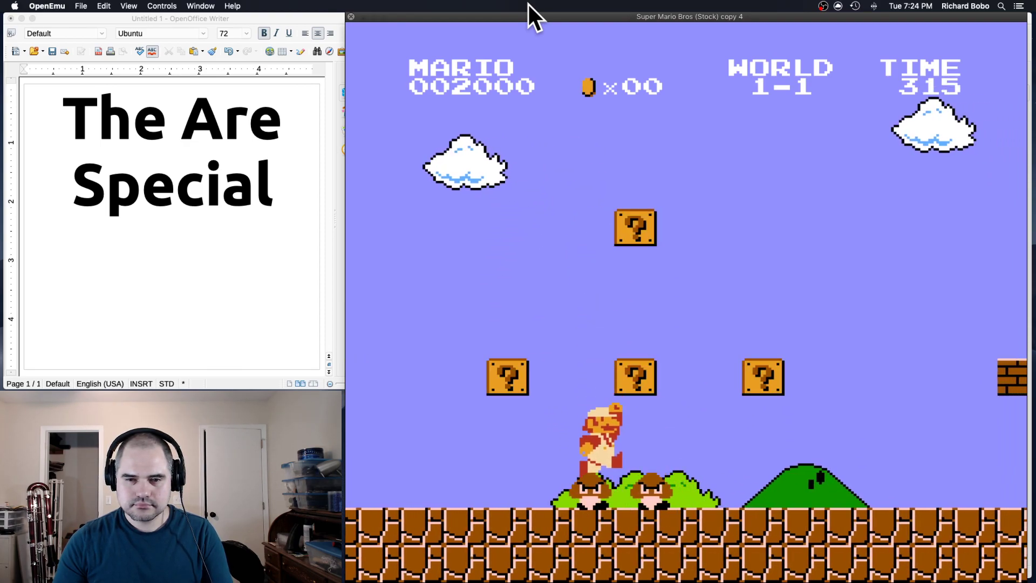
{"action": "key", "text": "s"}
{"action": "key", "text": "Right"}
{"action": "key", "text": "s"}
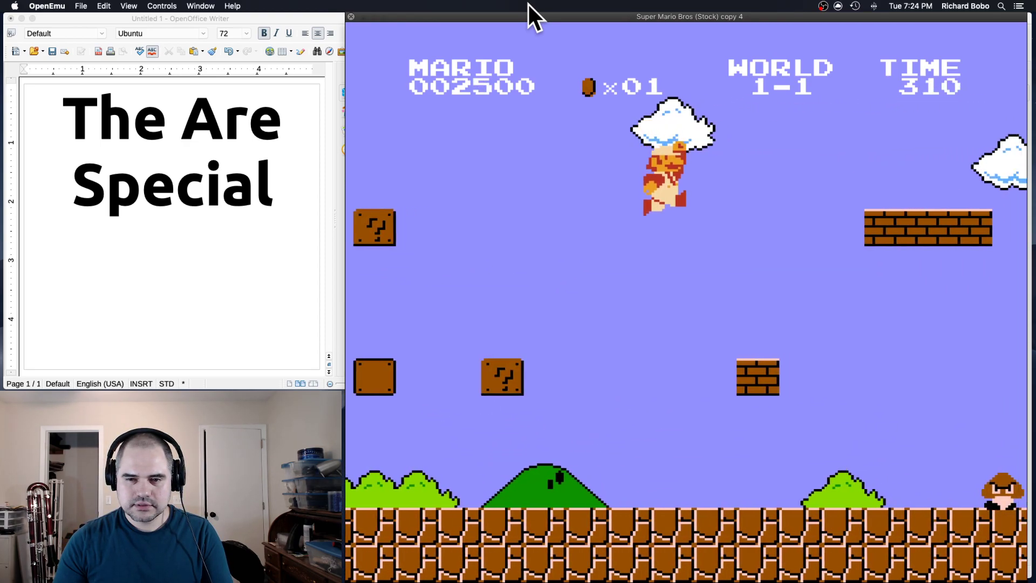
{"action": "key", "text": "Right"}
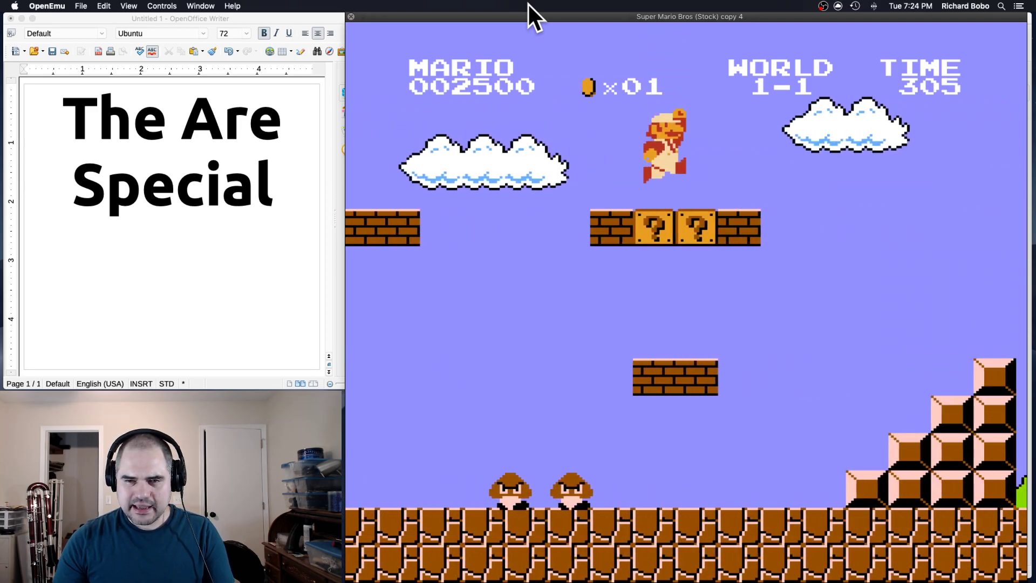
- Jump Mario over both pairs of block staircases, including the pit between the second pair
{"action": "key", "text": "s"}
{"action": "key", "text": "Right"}
{"action": "key", "text": "s"}
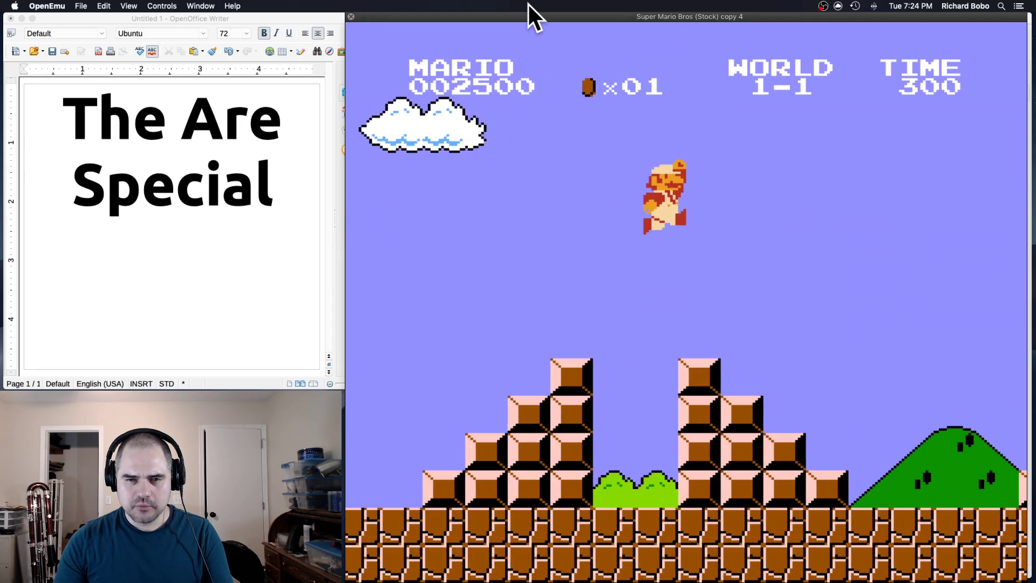
{"action": "key", "text": "s"}
{"action": "key", "text": "Right"}
{"action": "key", "text": "s"}
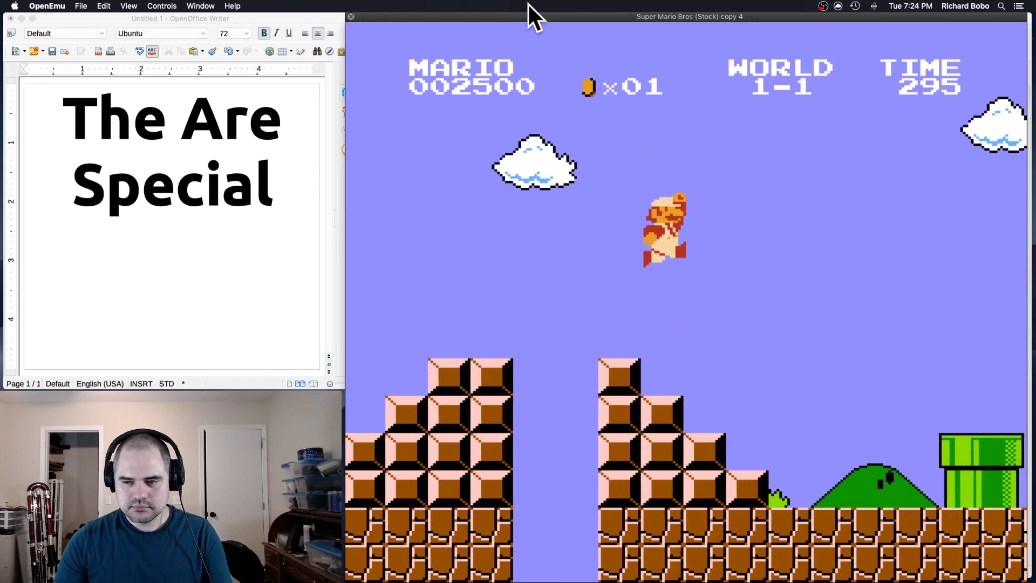
{"action": "key", "text": "Right"}
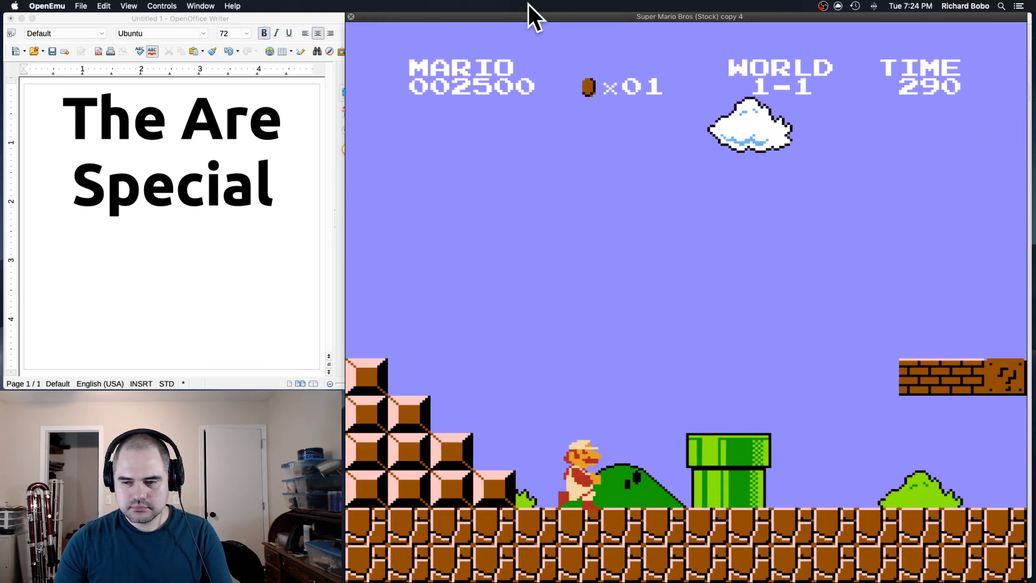
- Take Mario past the pipe and two Goombas, then over the final staircase to finish World 1-1
{"action": "key", "text": "s"}
{"action": "key", "text": "Right"}
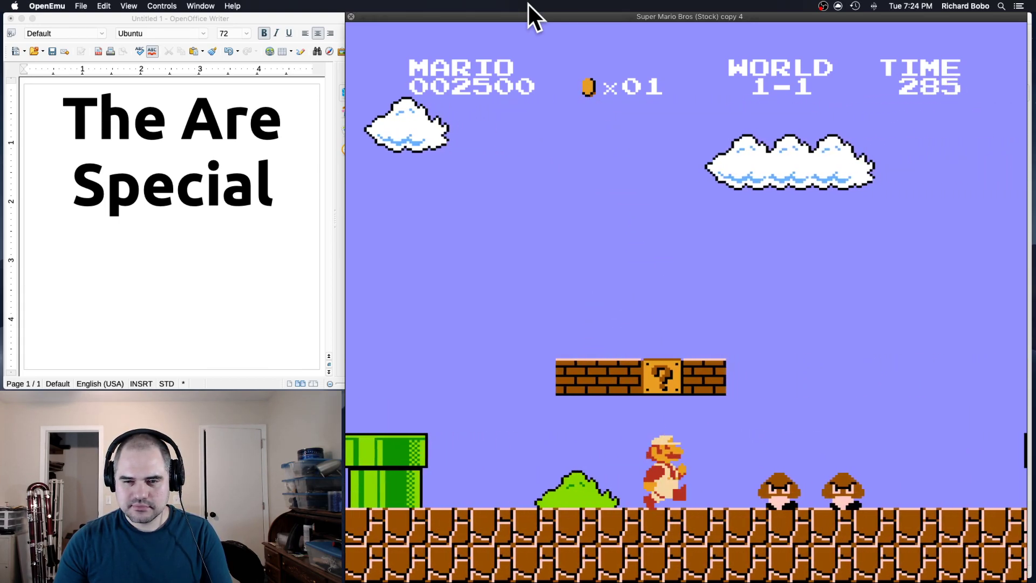
{"action": "key", "text": "s"}
{"action": "key", "text": "Right"}
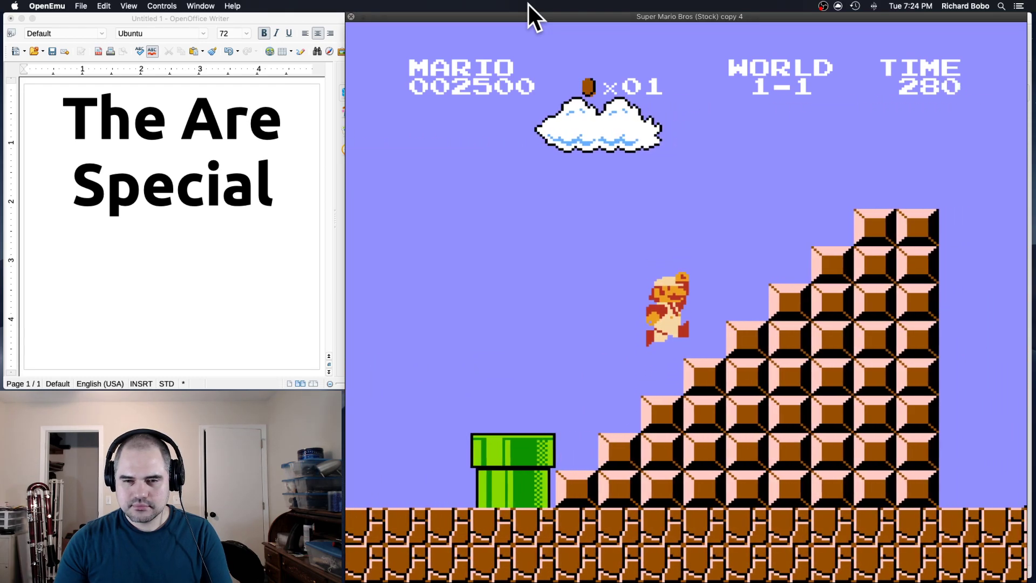
{"action": "key", "text": "s"}
{"action": "key", "text": "Right"}
{"action": "key", "text": "s"}
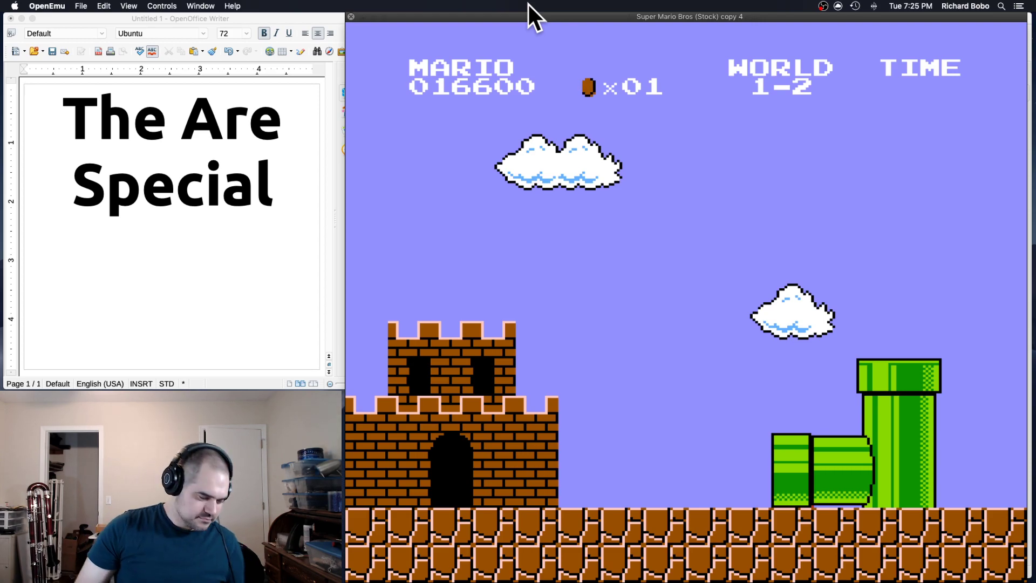
- Start World 1-2, throw fireballs at the first Goombas, and jump past the question blocks and stone columns
{"action": "key", "text": "Right"}
{"action": "key", "text": "a"}
{"action": "key", "text": "a"}
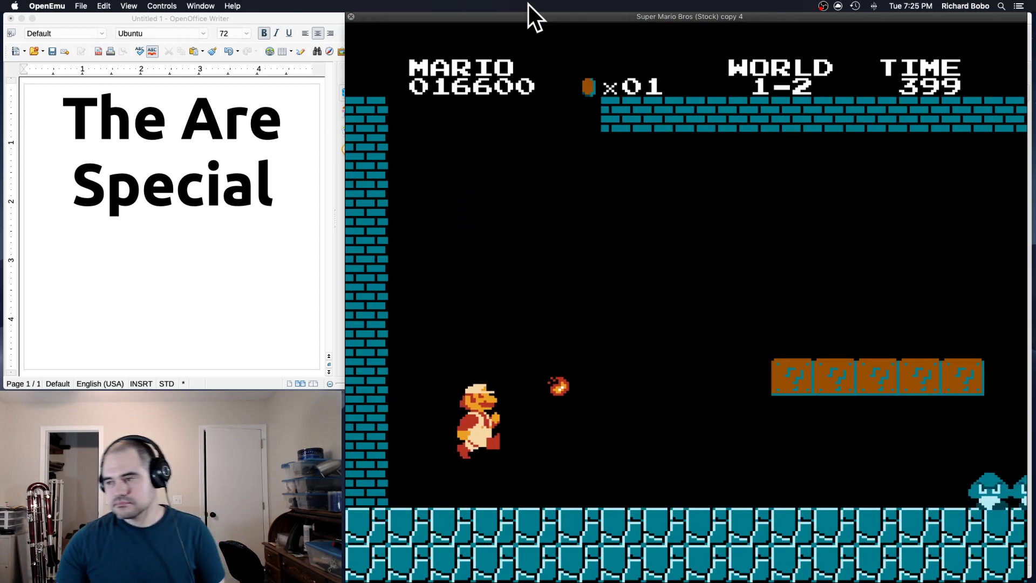
{"action": "key", "text": "s"}
{"action": "key", "text": "s"}
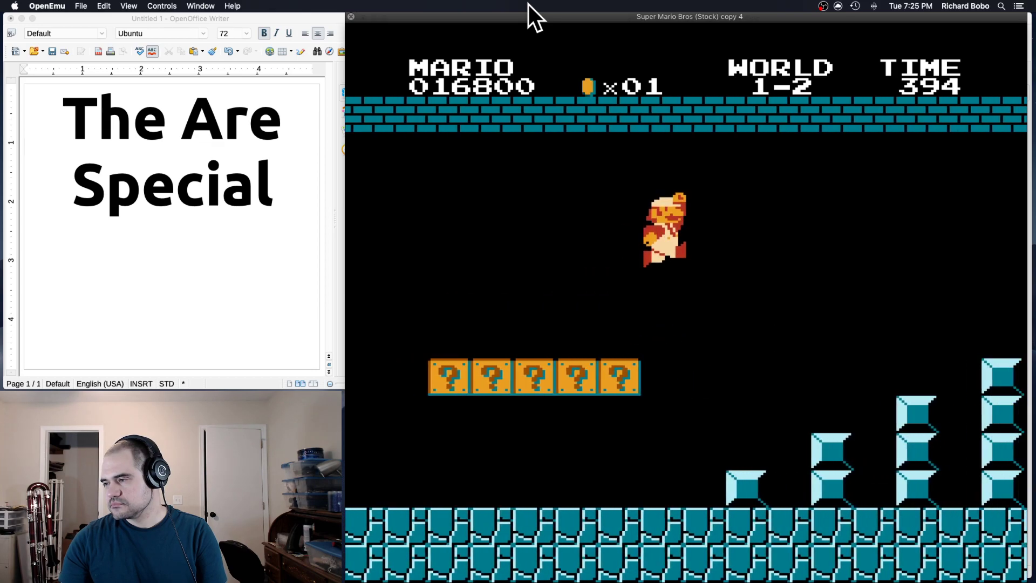
{"action": "key", "text": "s"}
{"action": "key", "text": "s"}
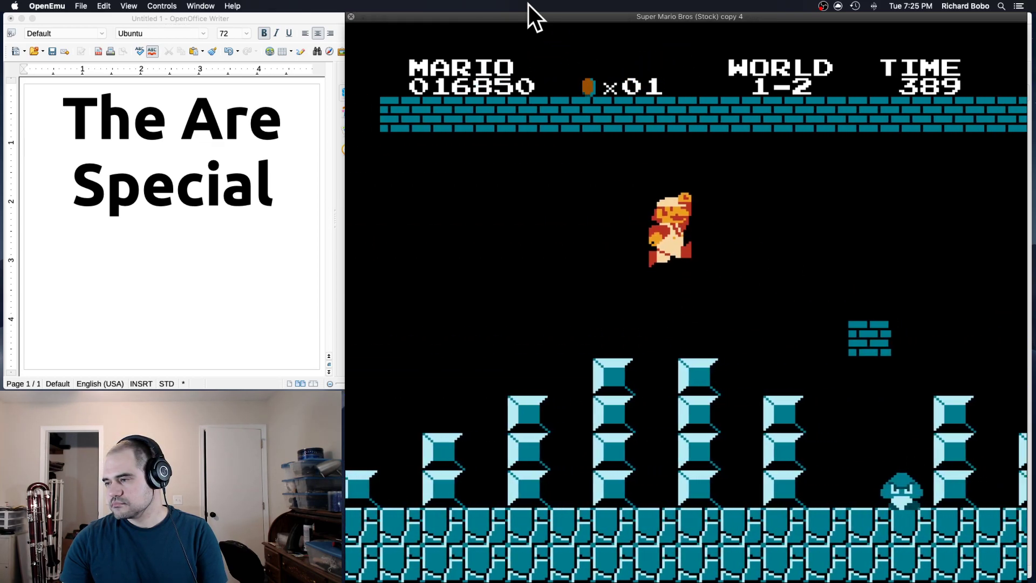
{"action": "key", "text": "s"}
{"action": "key", "text": "a"}
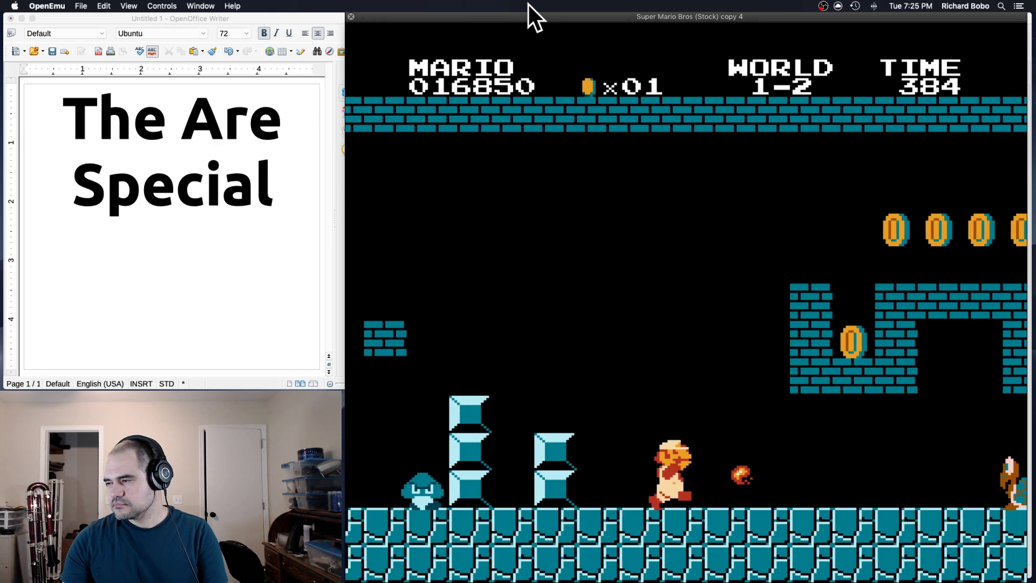
- Attack the Koopas with fireballs in the underground brick corridor and knock a coin off the overhead bricks
{"action": "key", "text": "a"}
{"action": "key", "text": "a"}
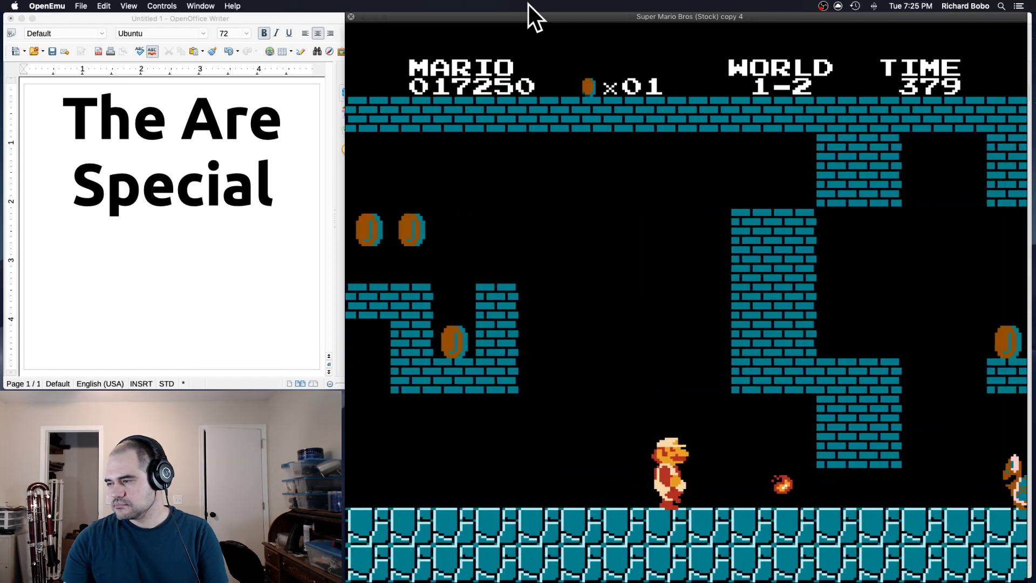
{"action": "key", "text": "Down"}
{"action": "key", "text": "a"}
{"action": "key", "text": "a"}
{"action": "key", "text": "s"}
{"action": "key", "text": "a"}
{"action": "key", "text": "a"}
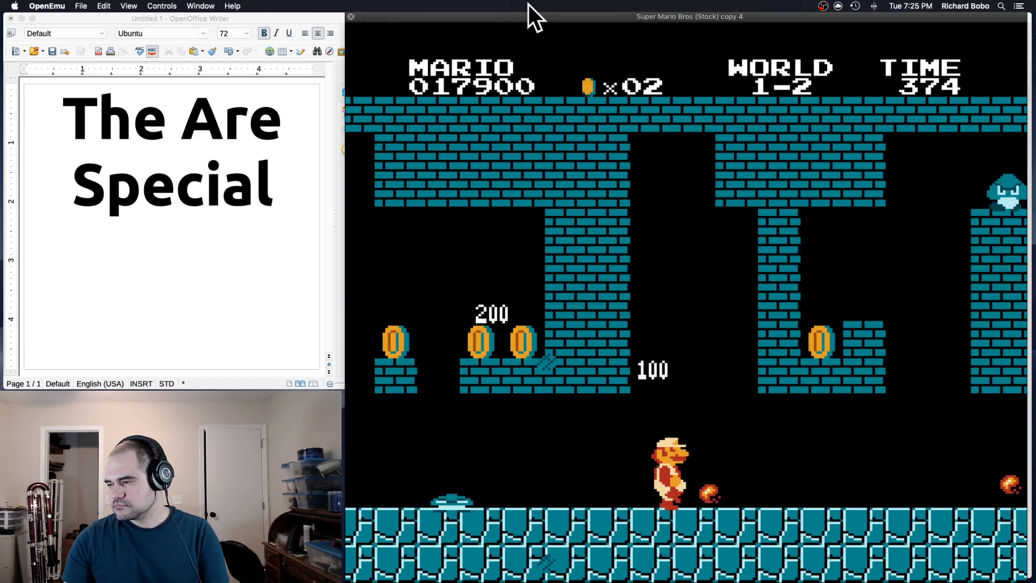
- Shoot fireballs at the Goombas beneath the hanging brick columns and move Mario on toward the floor gap
{"action": "key", "text": "a"}
{"action": "key", "text": "a"}
{"action": "key", "text": "Right"}
{"action": "key", "text": "a"}
{"action": "key", "text": "a"}
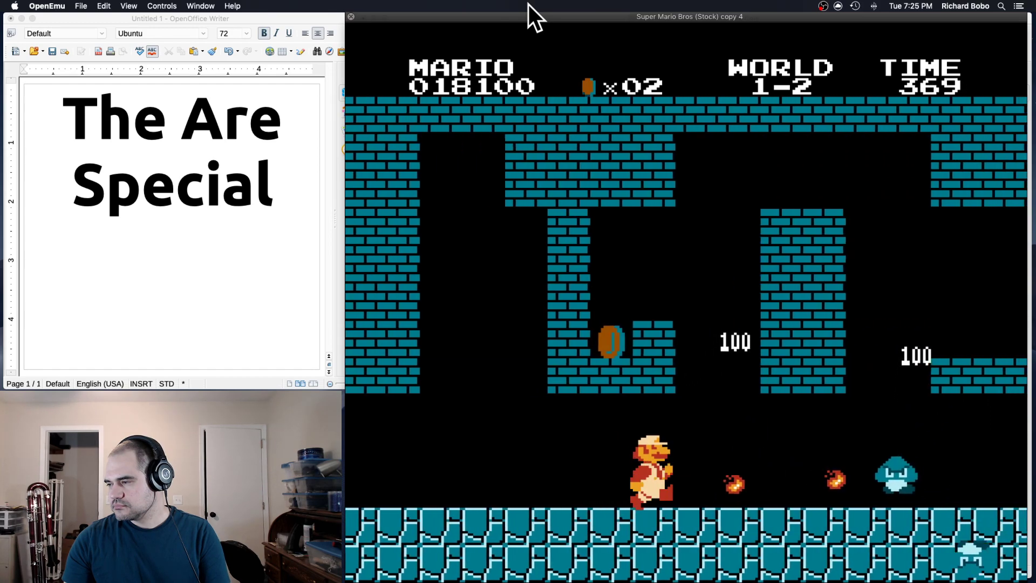
{"action": "key", "text": "a"}
{"action": "key", "text": "Right"}
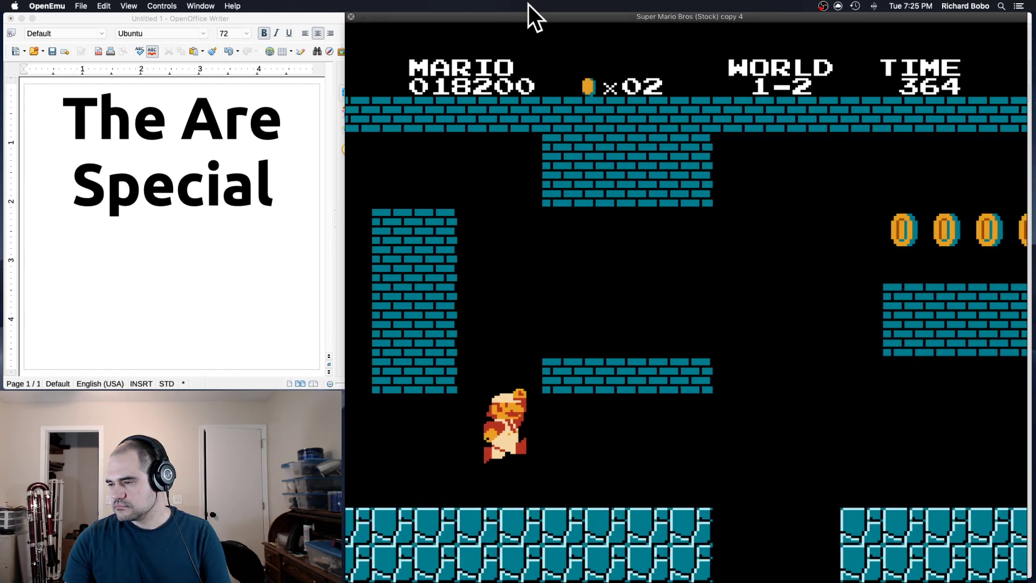
- Jump Mario across the floor gap onto the raised brick platform and collect its row of coins
{"action": "key", "text": "Left"}
{"action": "key", "text": "s"}
{"action": "key", "text": "Right"}
{"action": "key", "text": "s"}
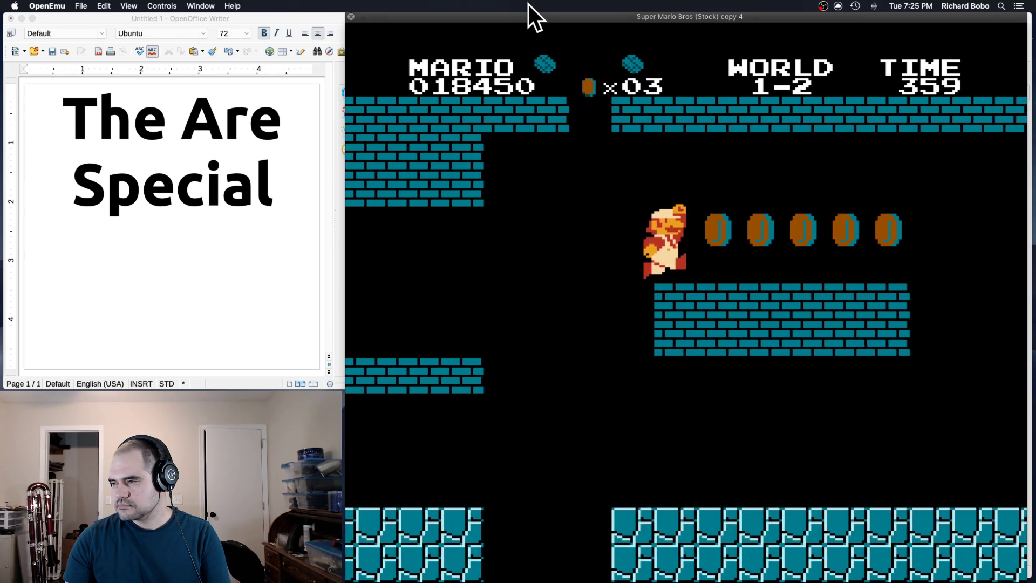
{"action": "key", "text": "Right"}
{"action": "key", "text": "s"}
{"action": "key", "text": "s"}
{"action": "key", "text": "Left"}
{"action": "key", "text": "a"}
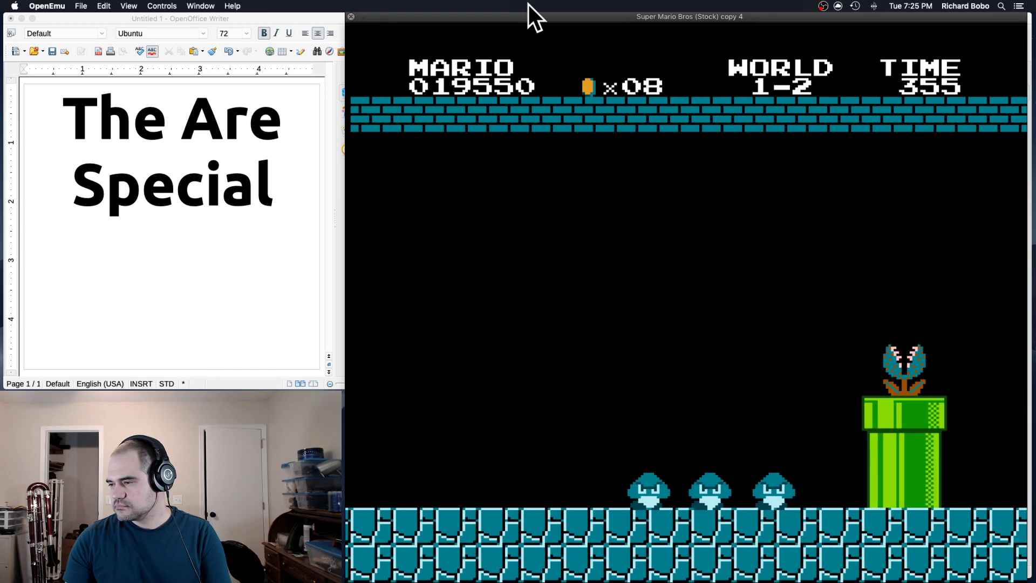
- Get Mario past the Goombas and piranha plant pipes, then over the brick column between the two pits
{"action": "key", "text": "Right"}
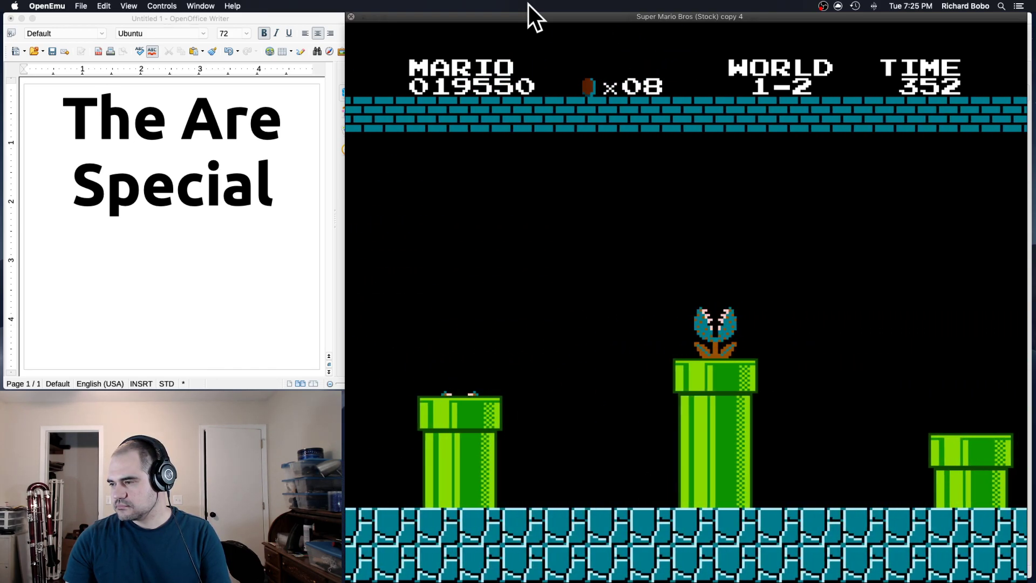
{"action": "key", "text": "Right"}
{"action": "key", "text": "s"}
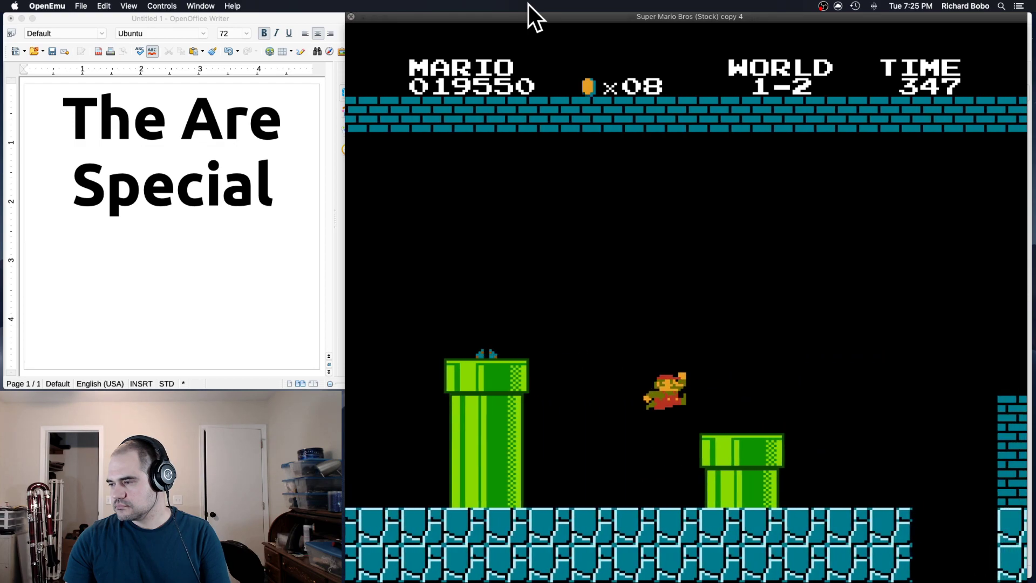
{"action": "key", "text": "Right"}
{"action": "key", "text": "s"}
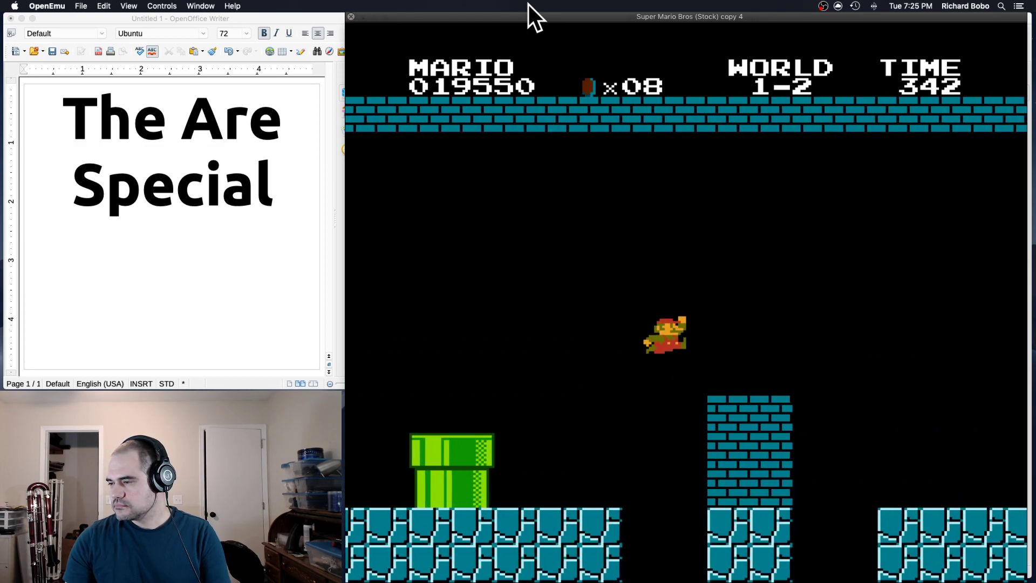
{"action": "key", "text": "Right"}
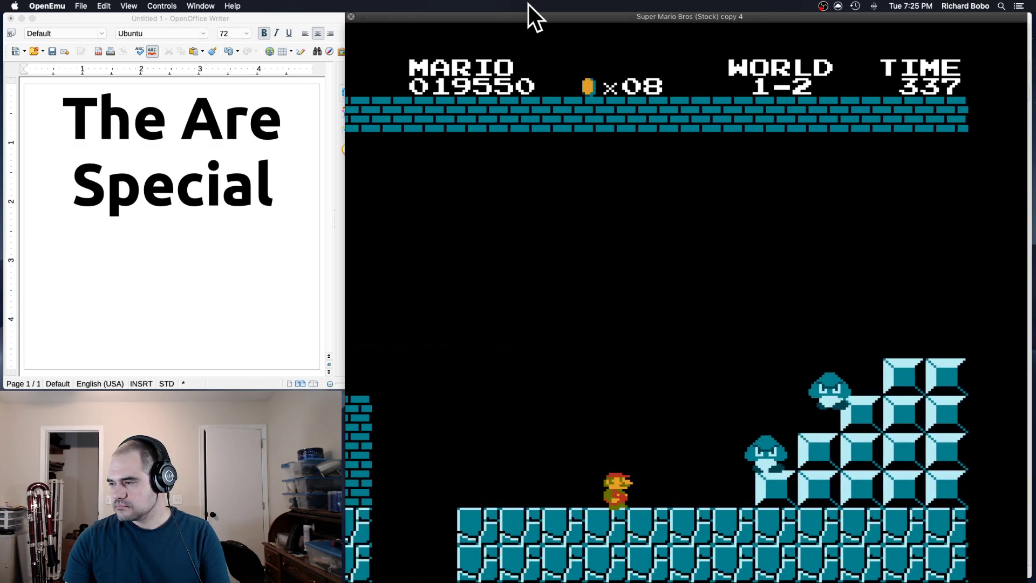
- Jump Mario over the Goombas and stone staircase, then cross the moving lifts to the exit pipe's brick ledge
{"action": "key", "text": "Right"}
{"action": "key", "text": "s"}
{"action": "key", "text": "s"}
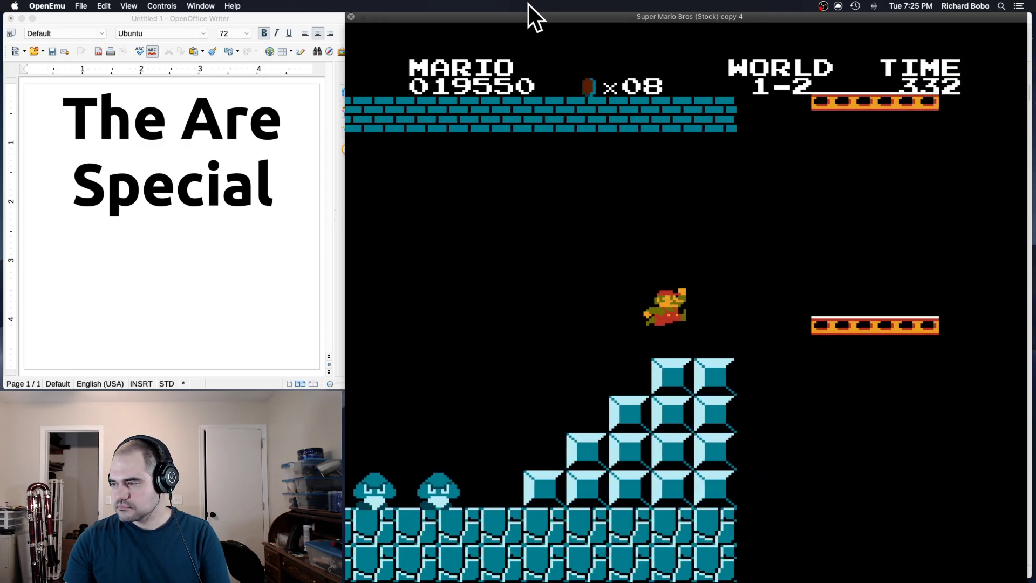
{"action": "key", "text": "Right"}
{"action": "key", "text": "s"}
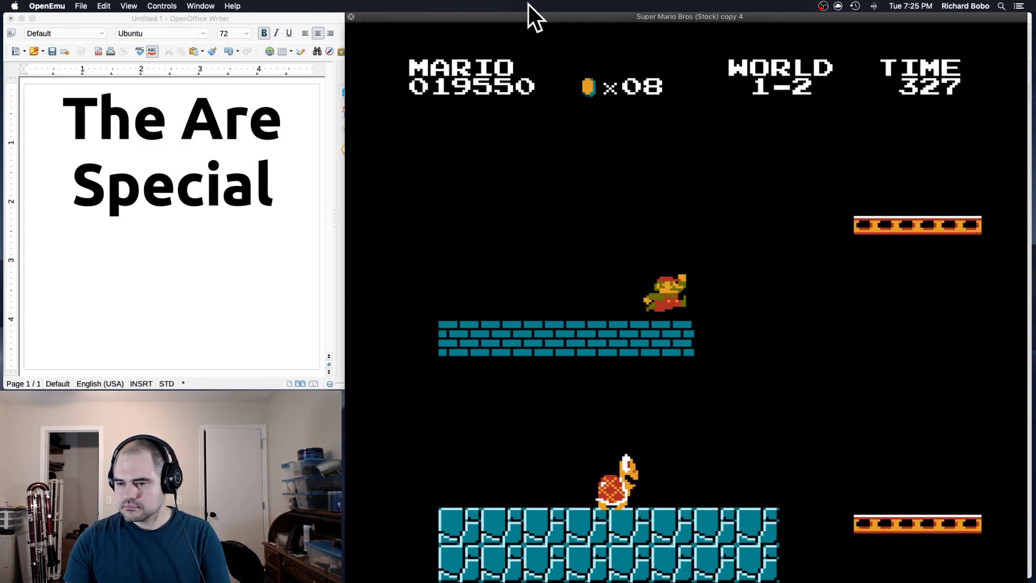
{"action": "key", "text": "Right"}
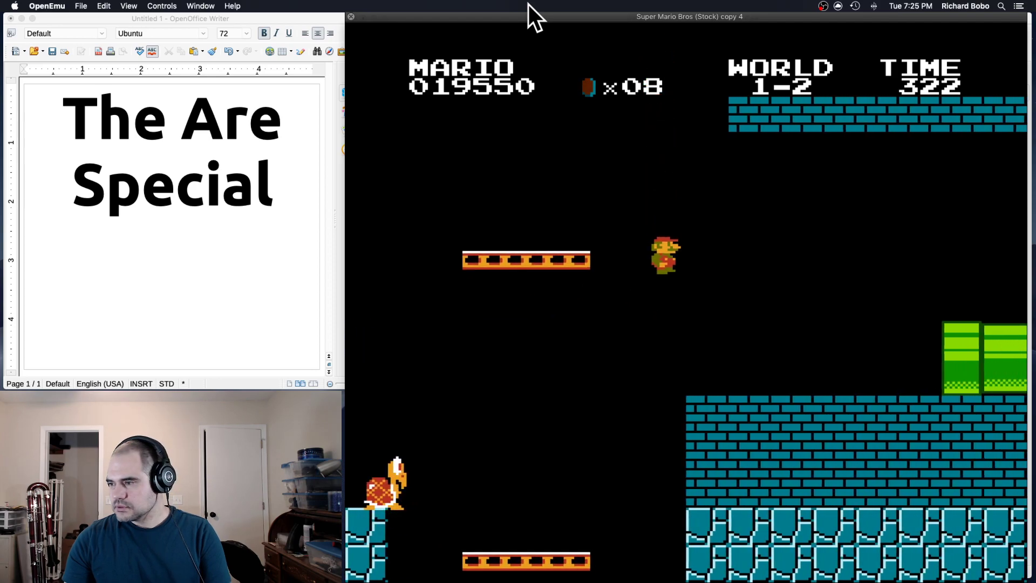
{"action": "key", "text": "Right"}
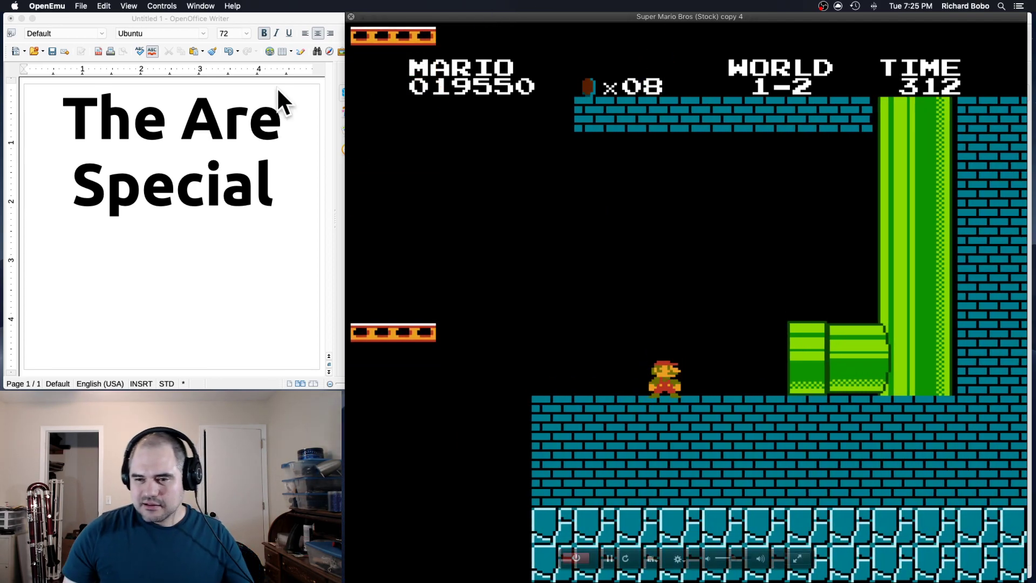
- Enter the exit pipe and climb the outdoor block staircase to finish World 1-2
{"action": "key", "text": "Right"}
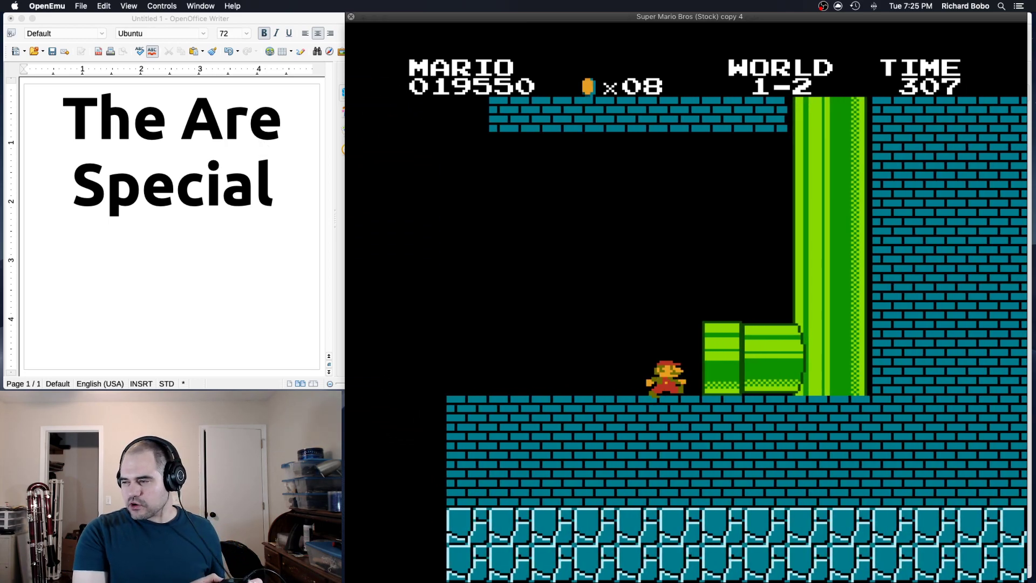
{"action": "key", "text": "Right"}
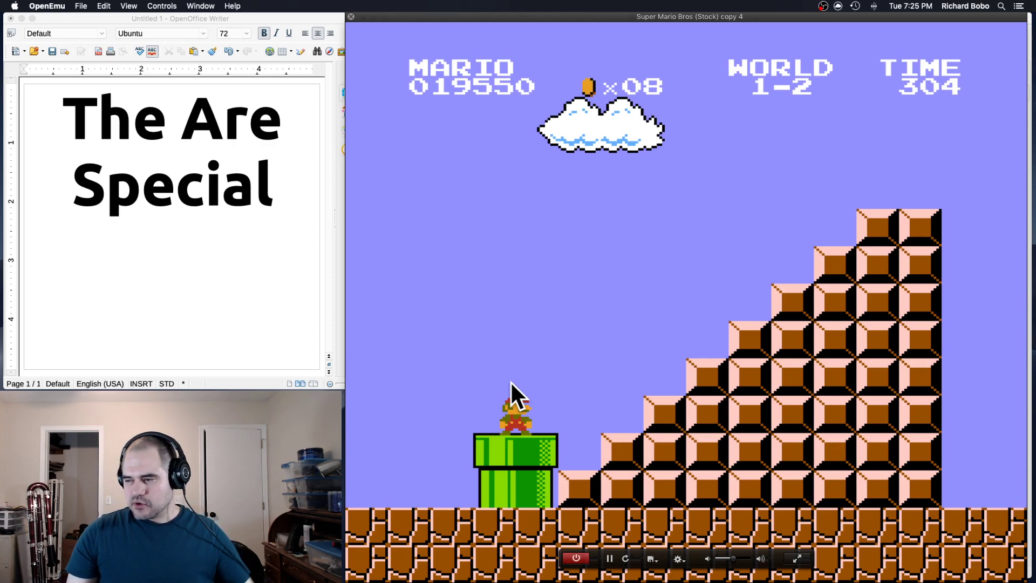
{"action": "key", "text": "Right"}
{"action": "key", "text": "s"}
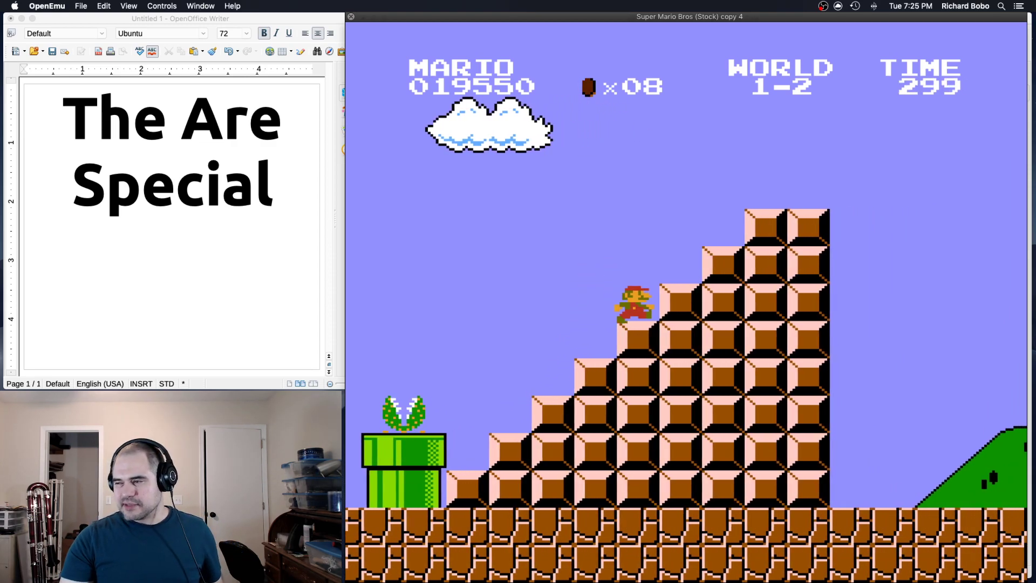
{"action": "key", "text": "s"}
{"action": "key", "text": "Right"}
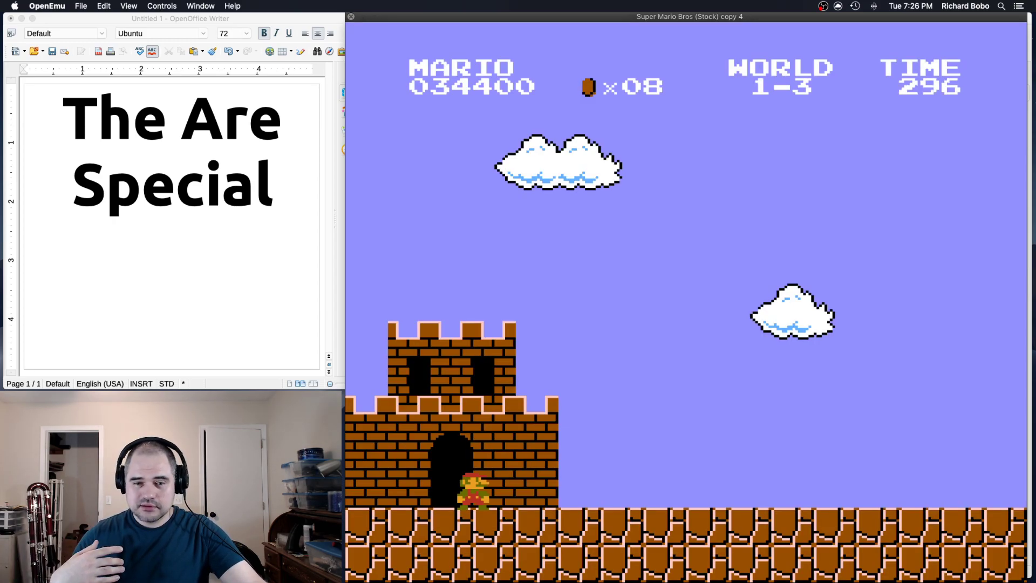
- Stop the game emulation and switch to the MarioMusic_r1.ods spreadsheet in OpenOffice Calc
{"action": "mouse_move", "coordinate": [547, 348]}
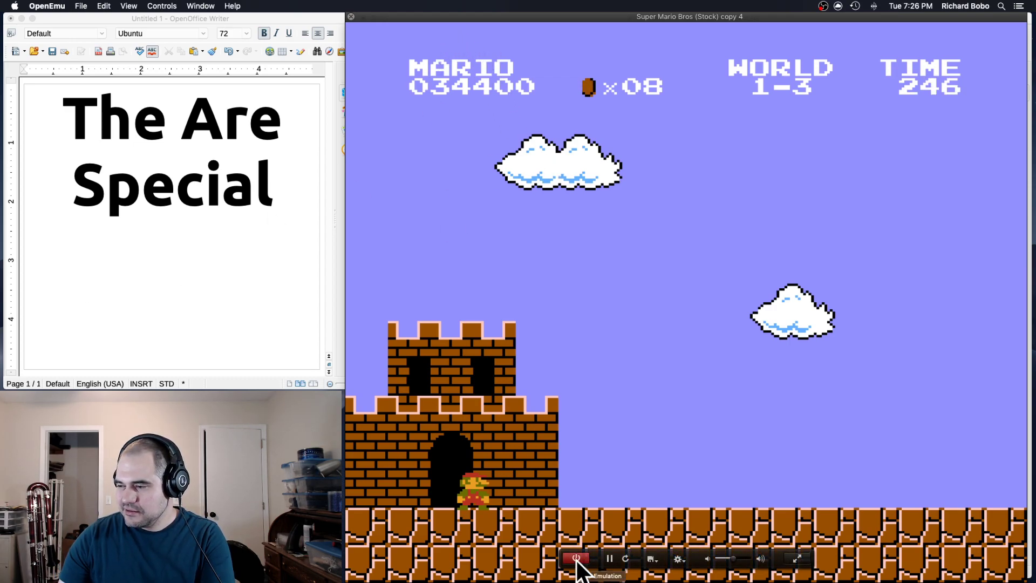
{"action": "left_click", "coordinate": [576, 558]}
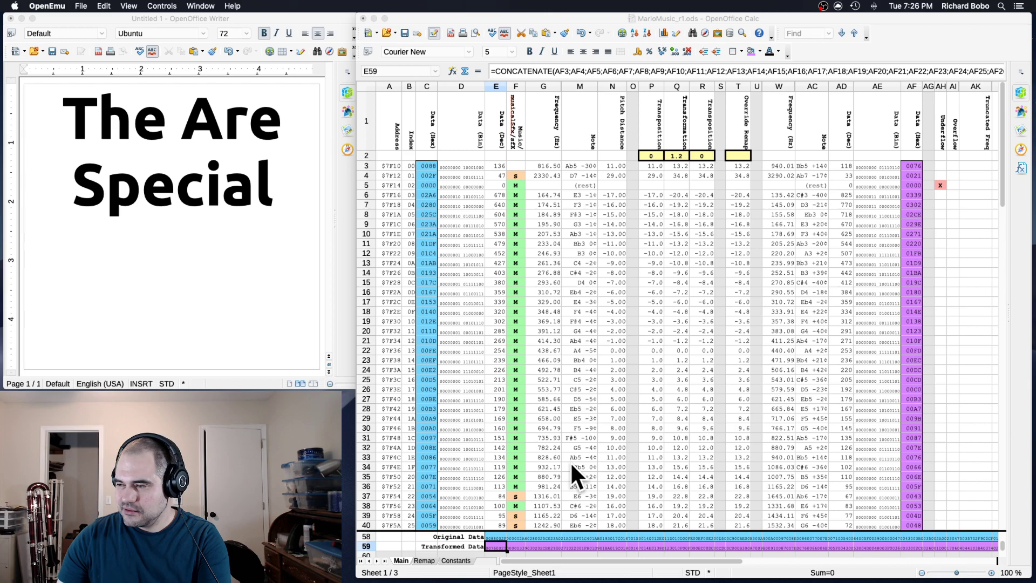
{"action": "left_click", "coordinate": [602, 441]}
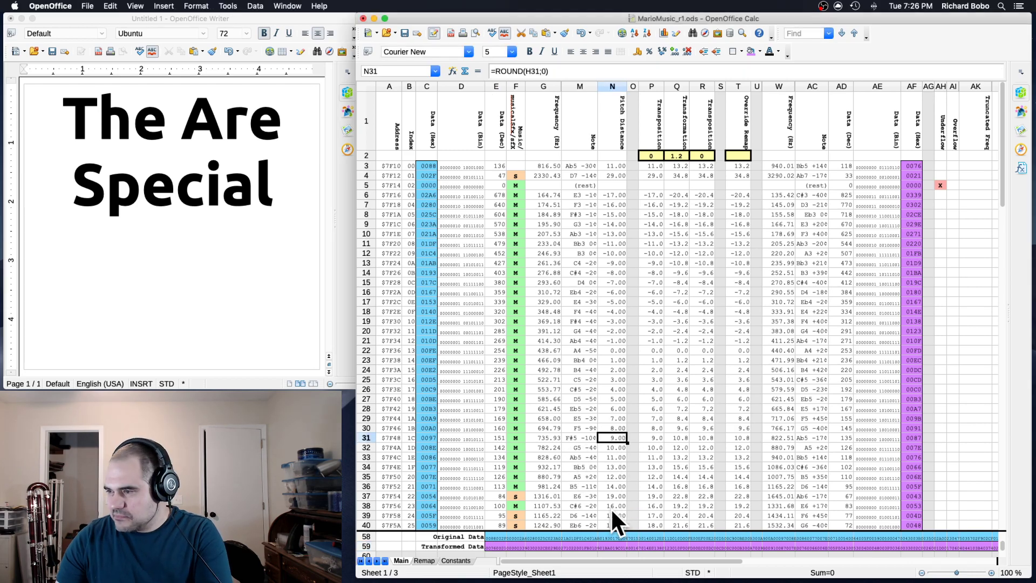
- Enter "y" in the Override Remap cell T2 to turn on the note remapping
{"action": "left_click", "coordinate": [736, 156]}
{"action": "type", "text": "y"}
{"action": "key", "text": "Return"}
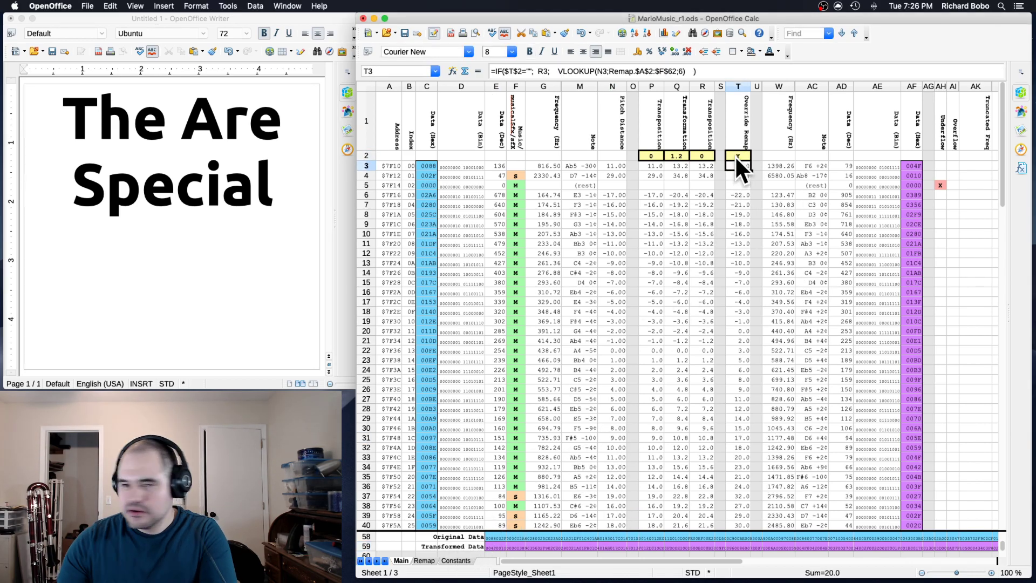
- Show the Remap sheet of MarioMusic_r1.ods and create a new blank spreadsheet, placing its window over the empty area beside the remap columns
{"action": "left_click", "coordinate": [429, 561]}
{"action": "scroll", "coordinate": [435, 238], "scroll_direction": "up", "scroll_amount": 8}
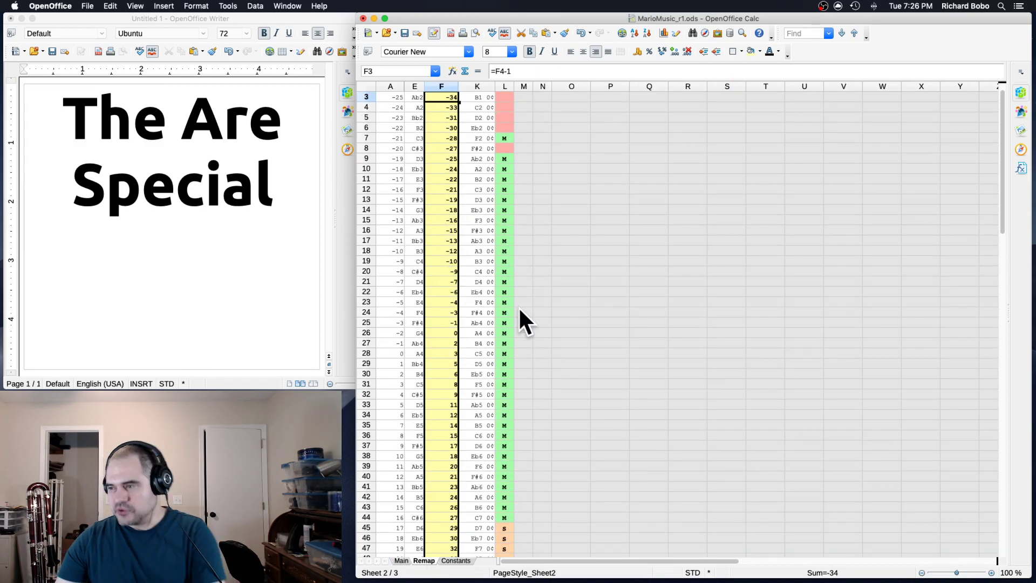
{"action": "key", "text": "super+o"}
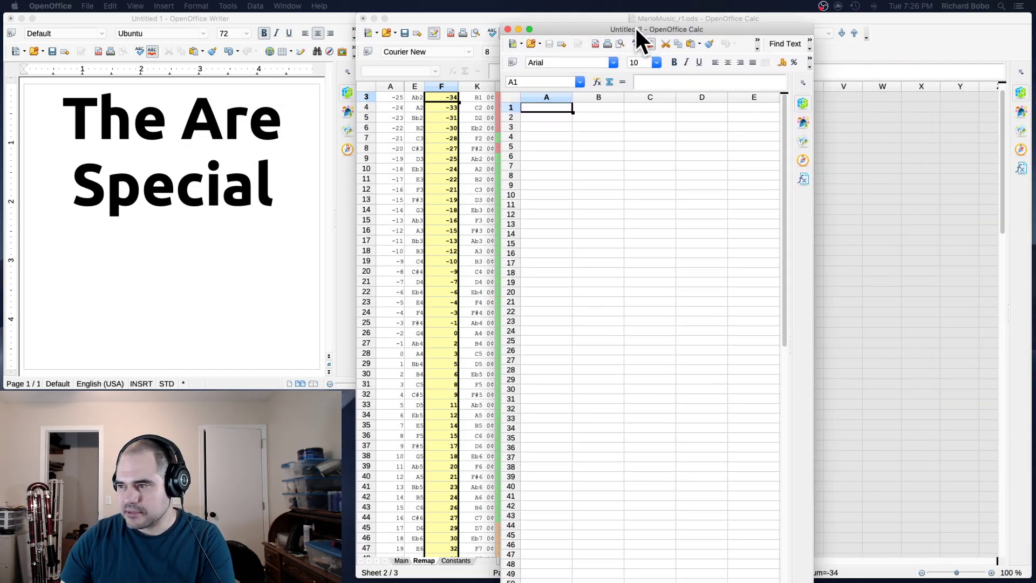
{"action": "left_click_drag", "start_coordinate": [635, 26], "coordinate": [661, 28]}
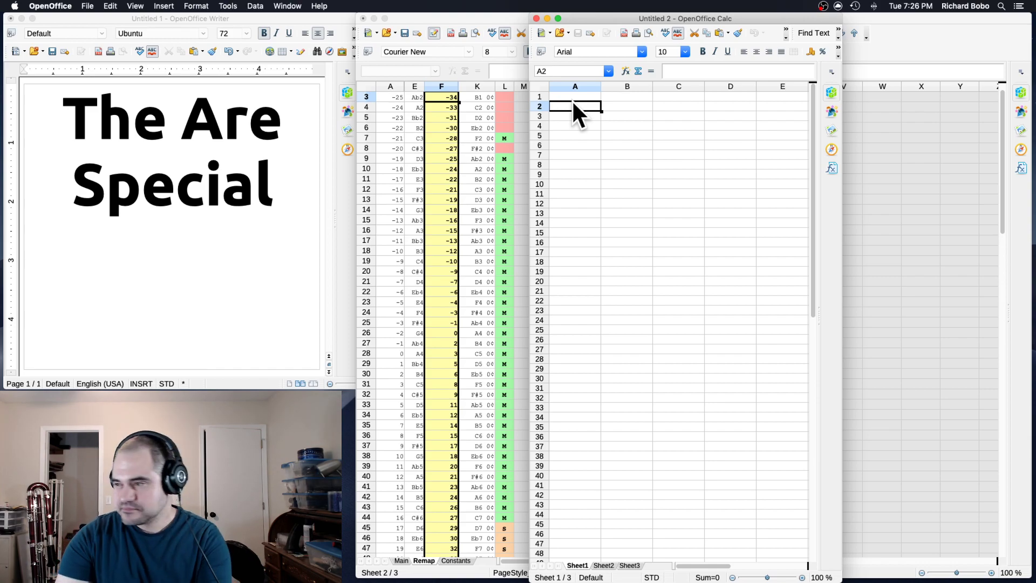
{"action": "key", "text": "Down"}
{"action": "key", "text": "Up"}
{"action": "key", "text": "Up"}
{"action": "key", "text": "Down"}
{"action": "key", "text": "Down"}
{"action": "key", "text": "Up"}
{"action": "key", "text": "Up"}
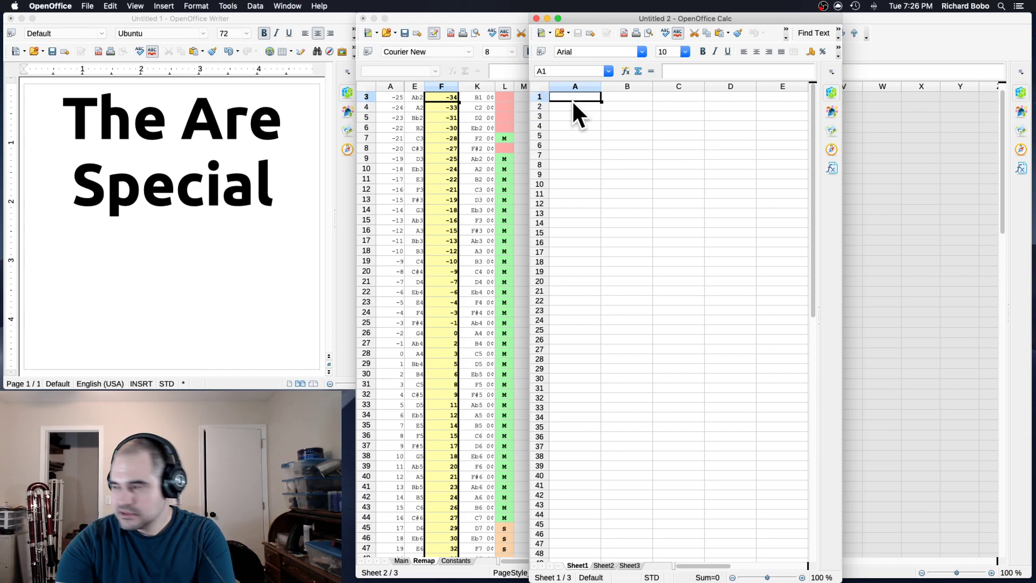
- Enter 1 in cell A2 of the blank spreadsheet and the formula =A2+1 in cell A3
{"action": "key", "text": "Down"}
{"action": "type", "text": "1"}
{"action": "key", "text": "Return"}
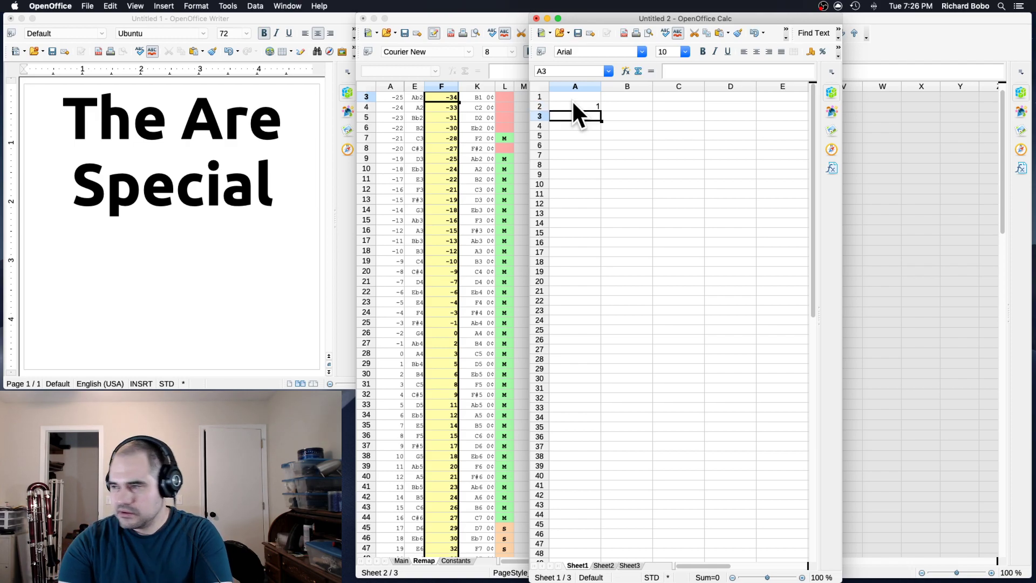
{"action": "type", "text": "="}
{"action": "key", "text": "Up"}
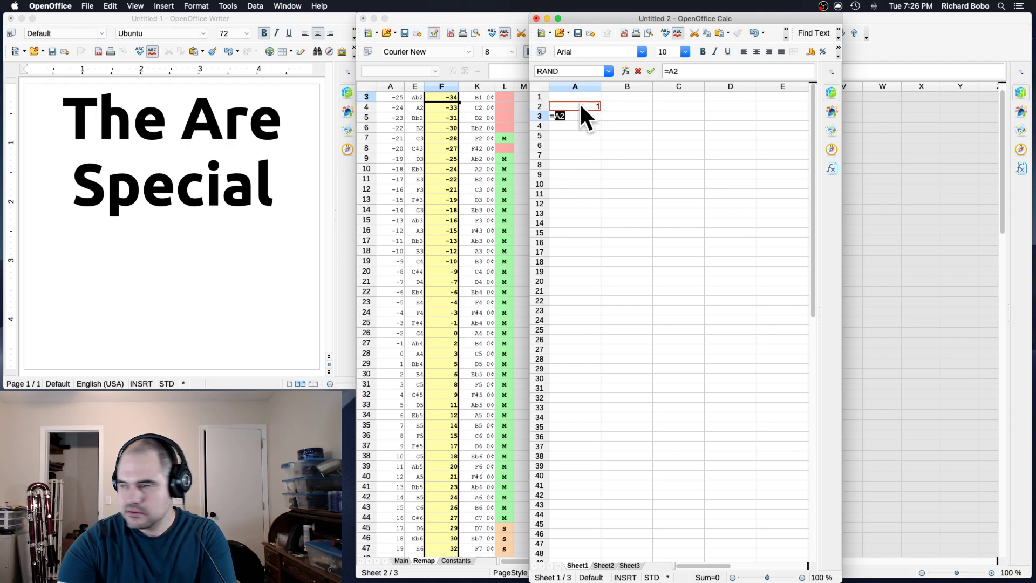
{"action": "type", "text": "+1"}
{"action": "key", "text": "Return"}
{"action": "key", "text": "Up"}
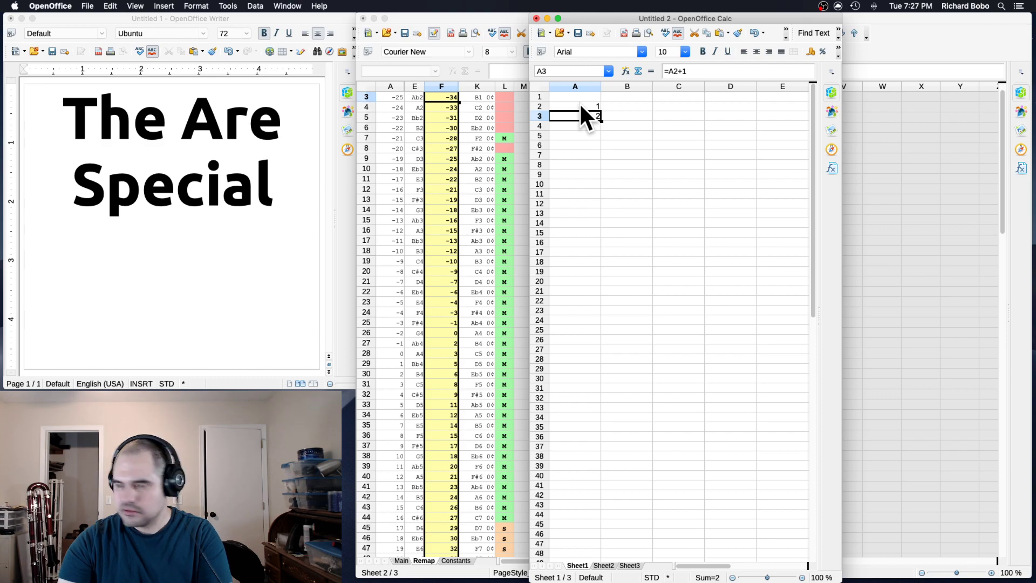
- Fill the counting formula from A3 down to A52
{"action": "scroll", "coordinate": [591, 388], "scroll_direction": "down", "scroll_amount": 3}
{"action": "scroll", "coordinate": [591, 388], "scroll_direction": "down", "scroll_amount": 3}
{"action": "left_click", "coordinate": [581, 413], "text": "shift"}
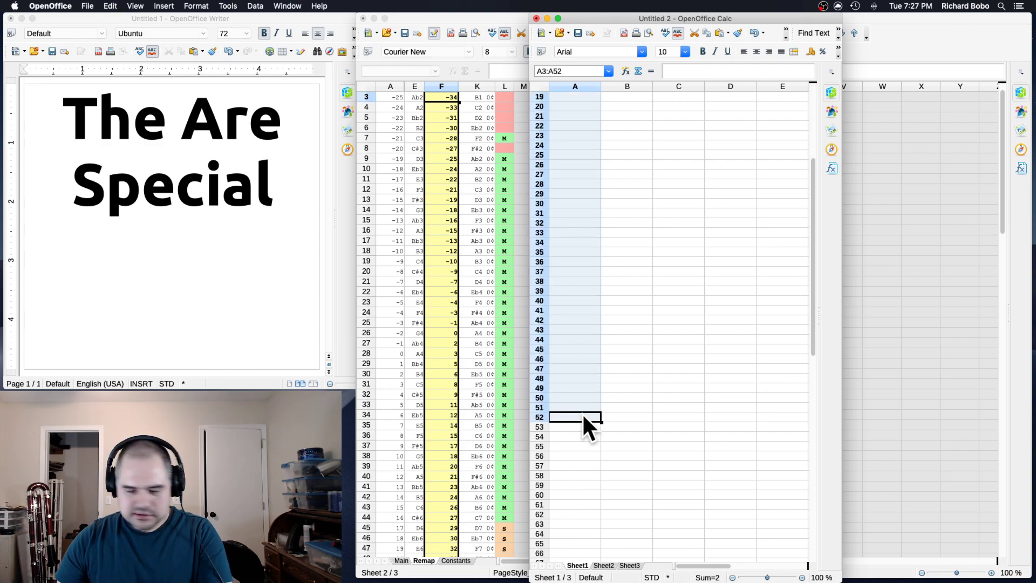
{"action": "key", "text": "super+d"}
{"action": "scroll", "coordinate": [580, 416], "scroll_direction": "up", "scroll_amount": 10}
- Enter the formula =12*LOG(A2,2) in cell B2
{"action": "left_click", "coordinate": [621, 108]}
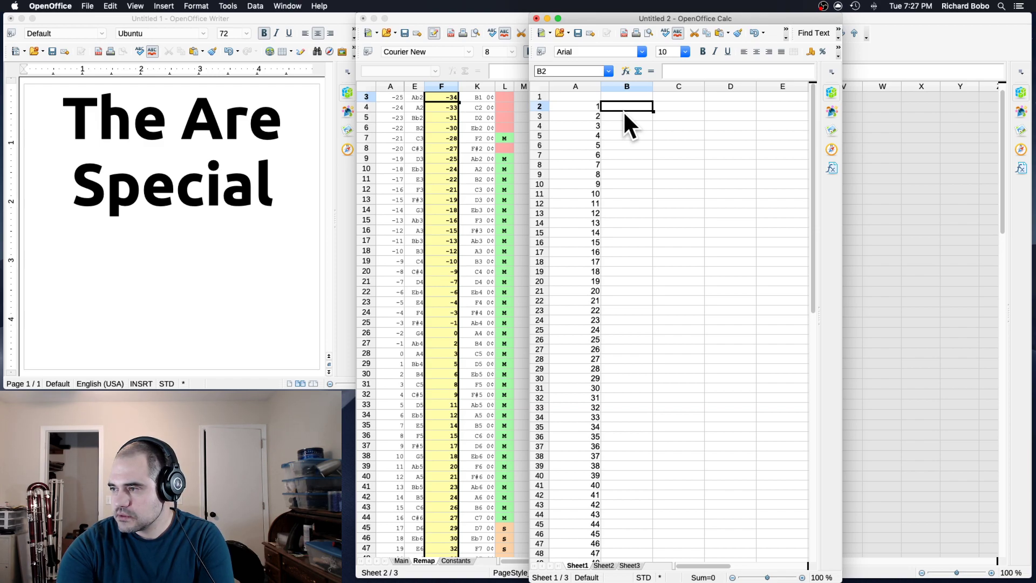
{"action": "type", "text": "=12*"}
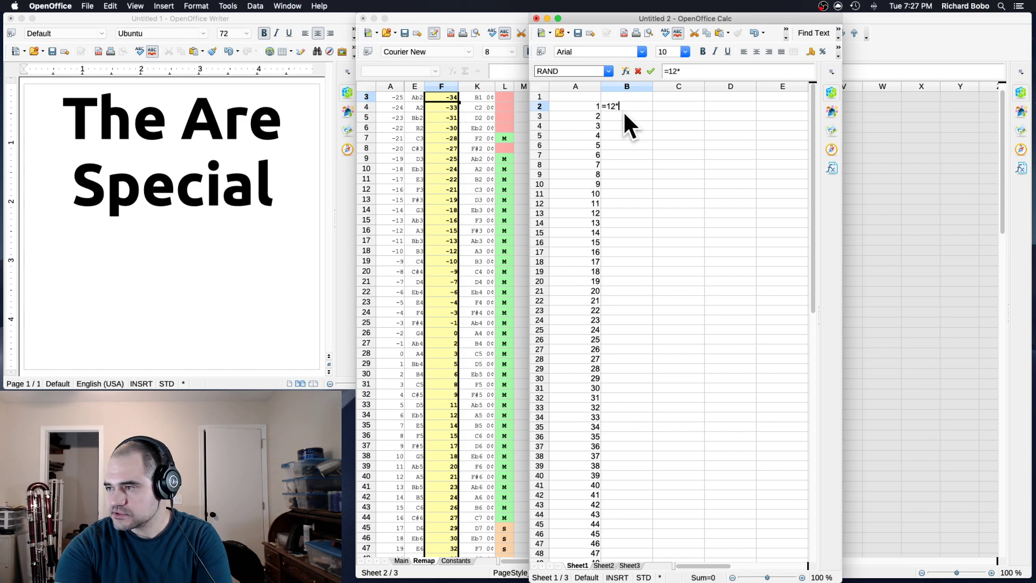
{"action": "type", "text": "log("}
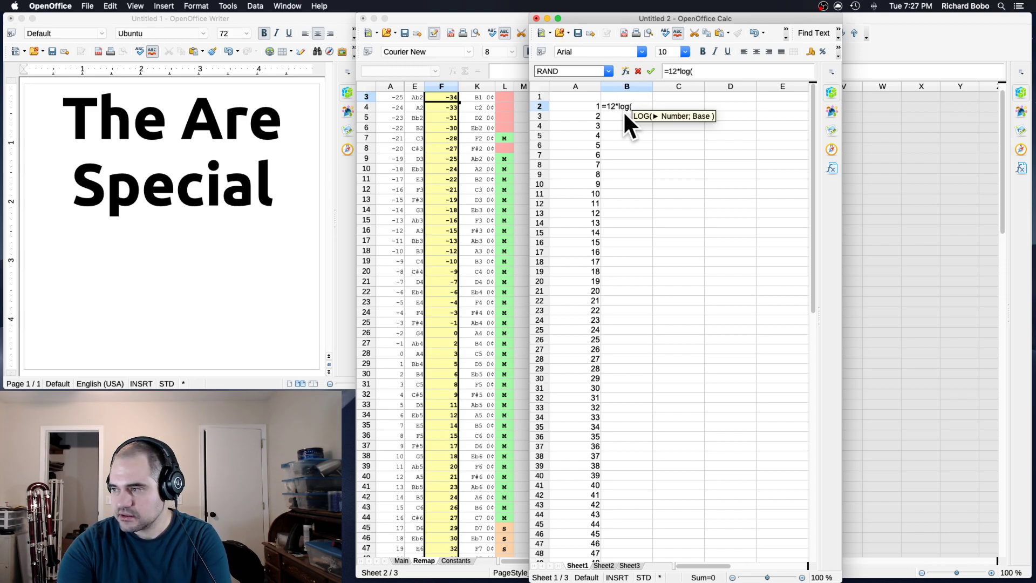
{"action": "left_click", "coordinate": [584, 102]}
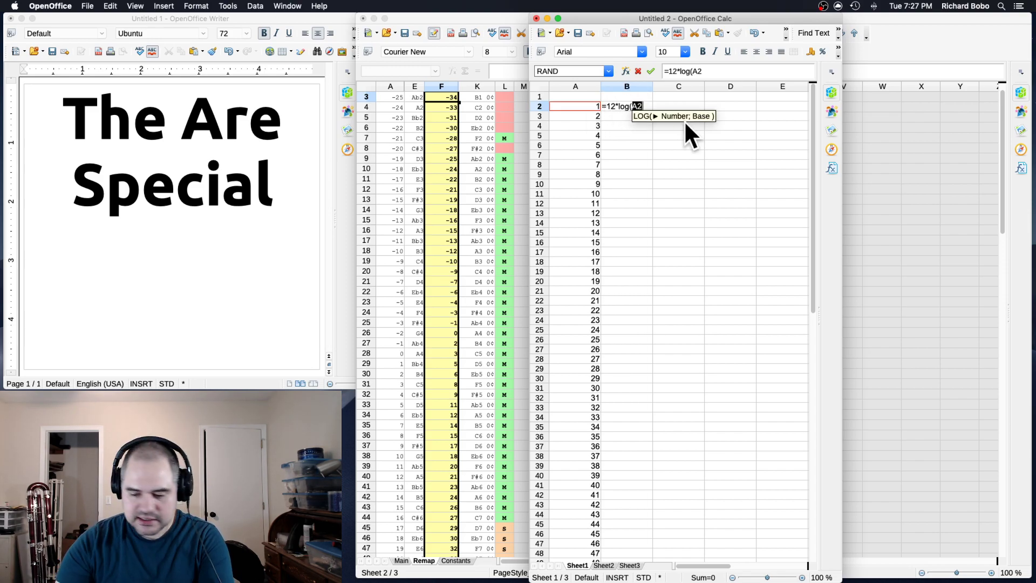
{"action": "type", "text": ",2"}
{"action": "key", "text": "Return"}
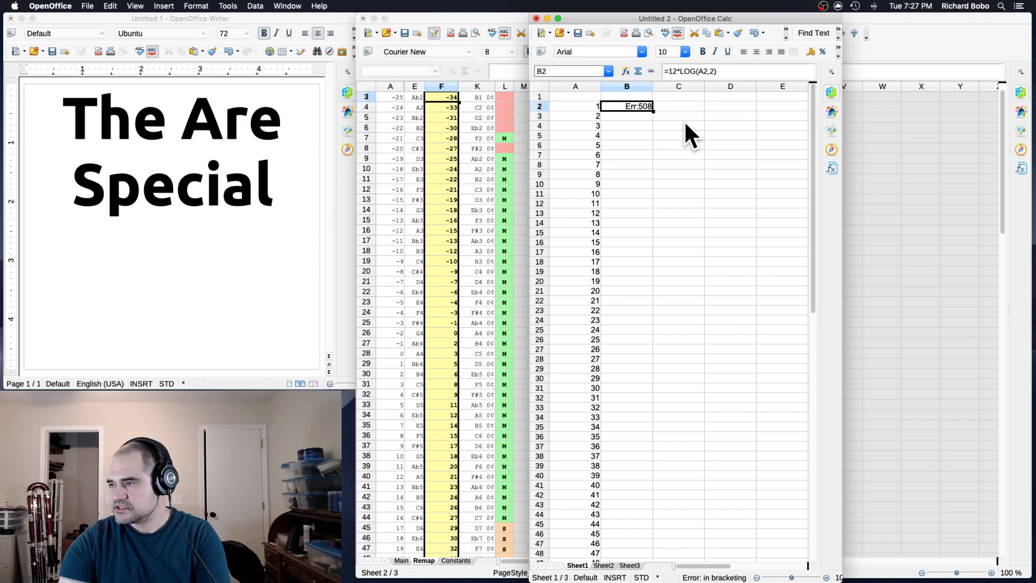
- Correct the argument separator in B2 so that the formula is =12*LOG(A2;2)
{"action": "left_click", "coordinate": [710, 71]}
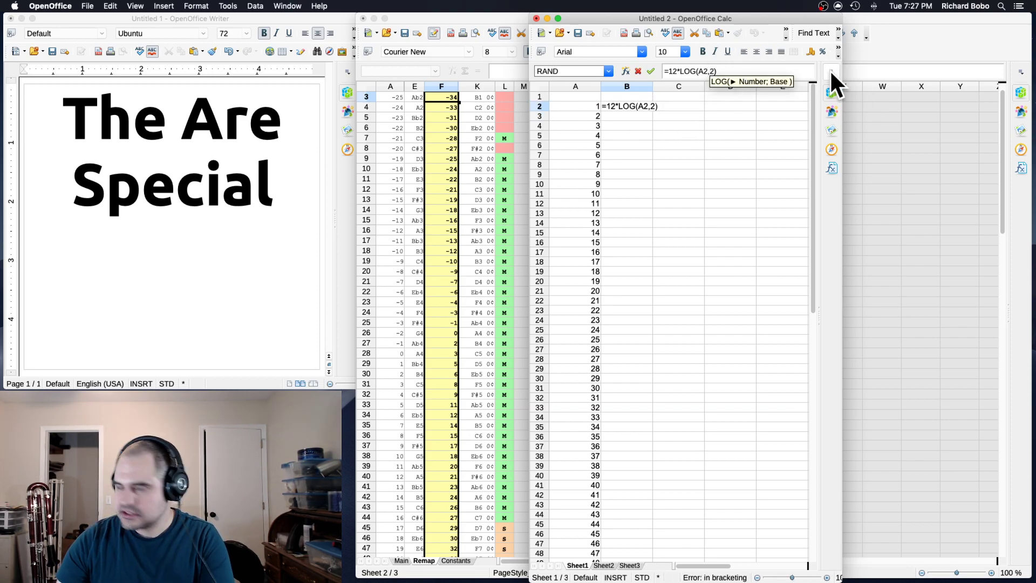
{"action": "key", "text": "BackSpace"}
{"action": "type", "text": ";"}
{"action": "key", "text": "Return"}
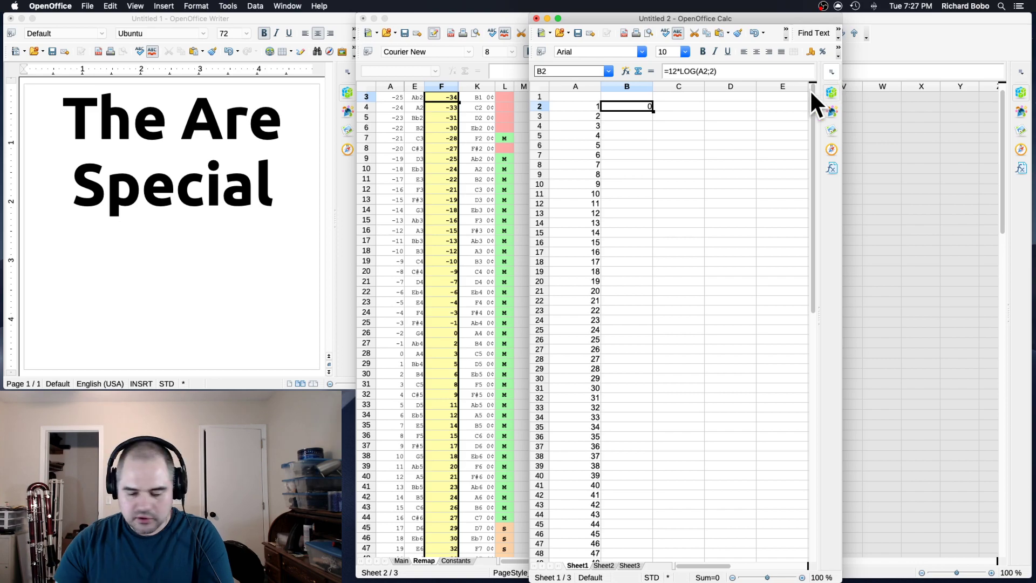
- Fill the logarithm formula from B2 down to B52 and widen column B to fit its values
{"action": "scroll", "coordinate": [660, 366], "scroll_direction": "down", "scroll_amount": 10}
{"action": "left_click", "coordinate": [620, 280], "text": "shift"}
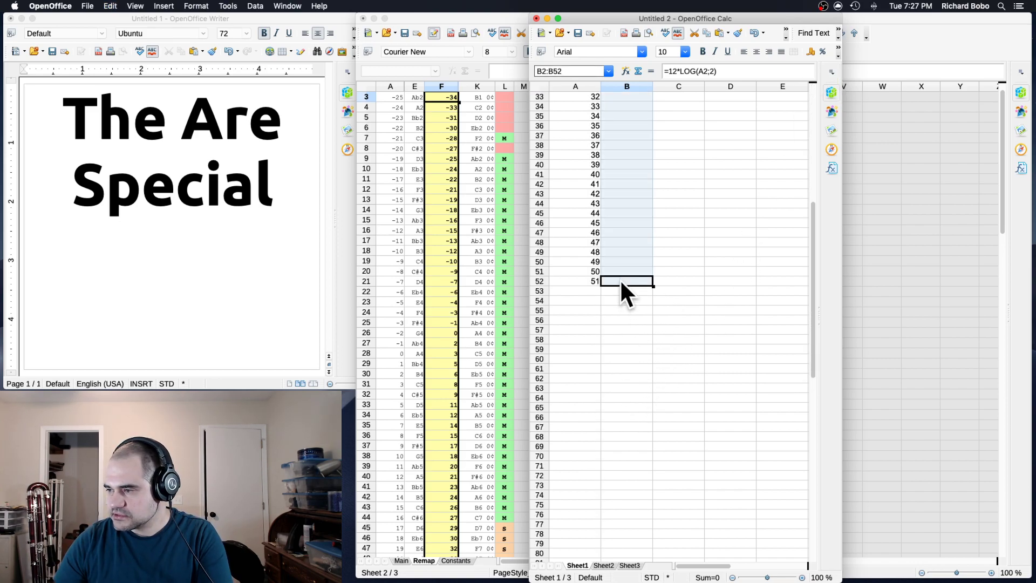
{"action": "key", "text": "super+d"}
{"action": "scroll", "coordinate": [610, 318], "scroll_direction": "up", "scroll_amount": 8}
{"action": "scroll", "coordinate": [615, 291], "scroll_direction": "up", "scroll_amount": 3}
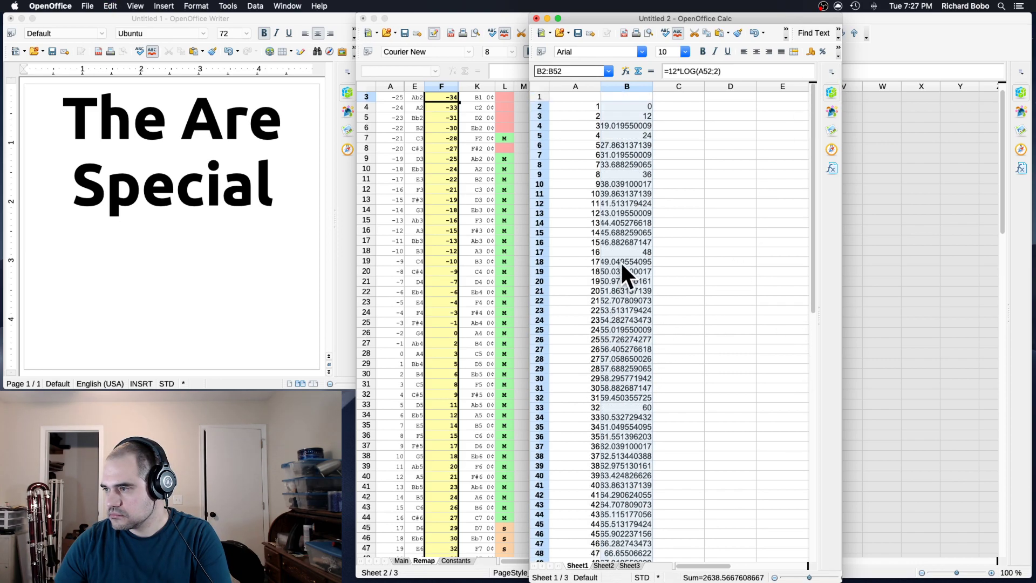
{"action": "left_click_drag", "start_coordinate": [650, 87], "coordinate": [668, 86]}
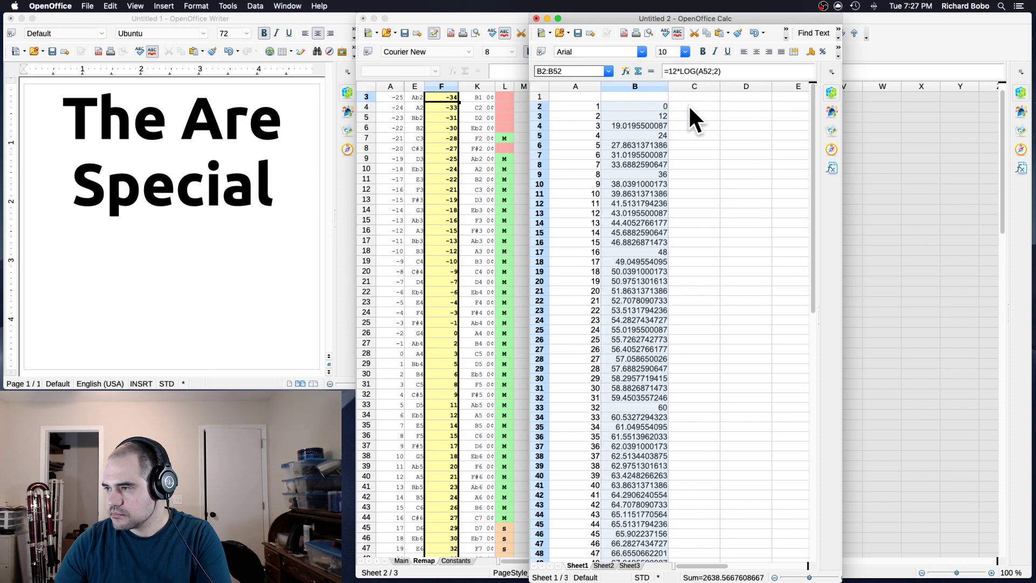
- Look over the whole run of logarithm results in column B, comparing how the spacing changes down the series
{"action": "left_click", "coordinate": [641, 106]}
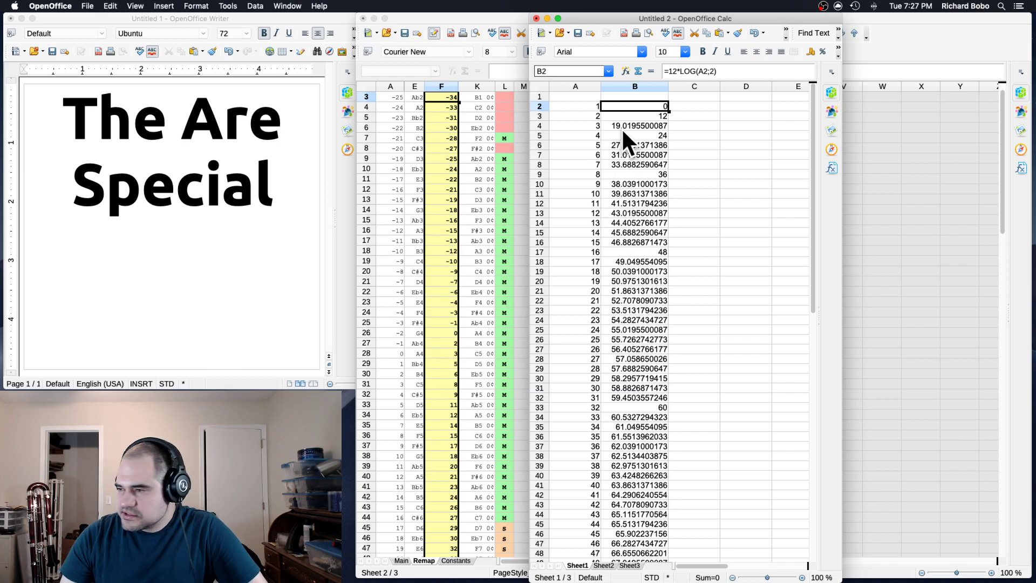
{"action": "left_click_drag", "start_coordinate": [645, 104], "coordinate": [636, 505]}
{"action": "scroll", "coordinate": [633, 442], "scroll_direction": "down", "scroll_amount": 5}
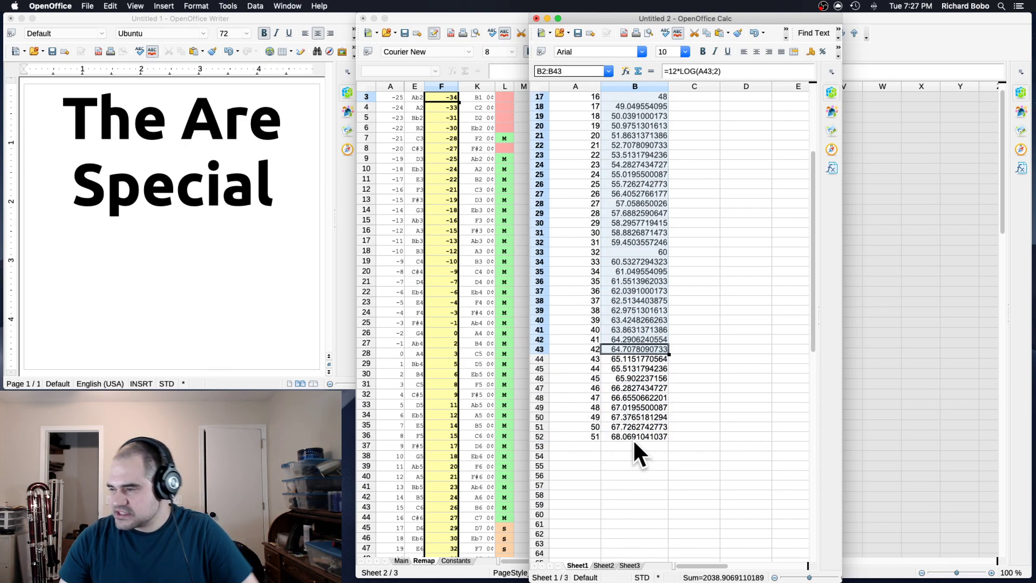
{"action": "scroll", "coordinate": [635, 453], "scroll_direction": "up", "scroll_amount": 5}
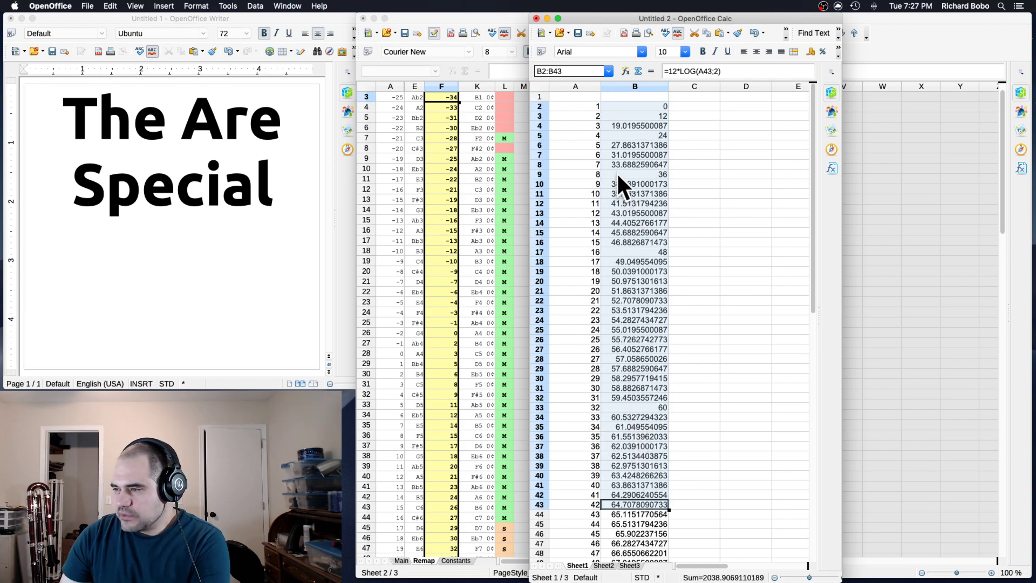
{"action": "left_click", "coordinate": [660, 143]}
{"action": "left_click_drag", "start_coordinate": [643, 98], "coordinate": [634, 328]}
{"action": "left_click", "coordinate": [692, 252]}
- Examine the first results in column B one by one, from B2 to B8, against their numbers in column A
{"action": "left_click", "coordinate": [658, 108]}
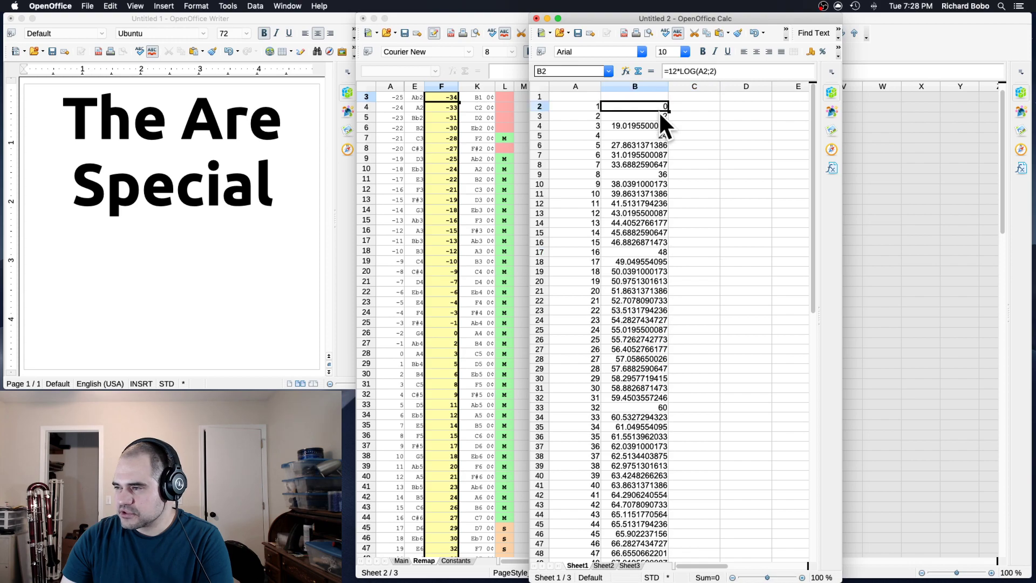
{"action": "left_click", "coordinate": [650, 115]}
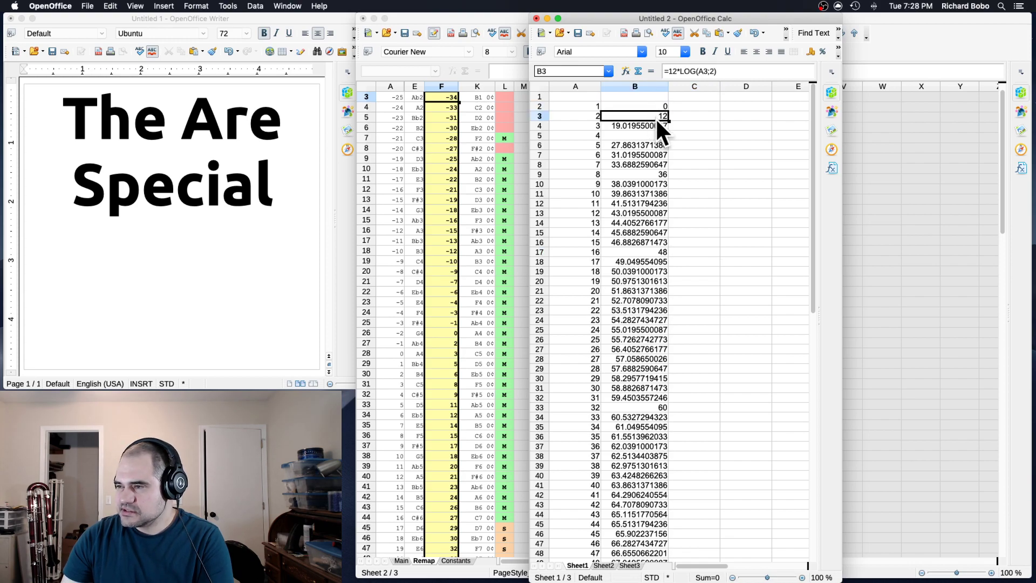
{"action": "left_click", "coordinate": [584, 103]}
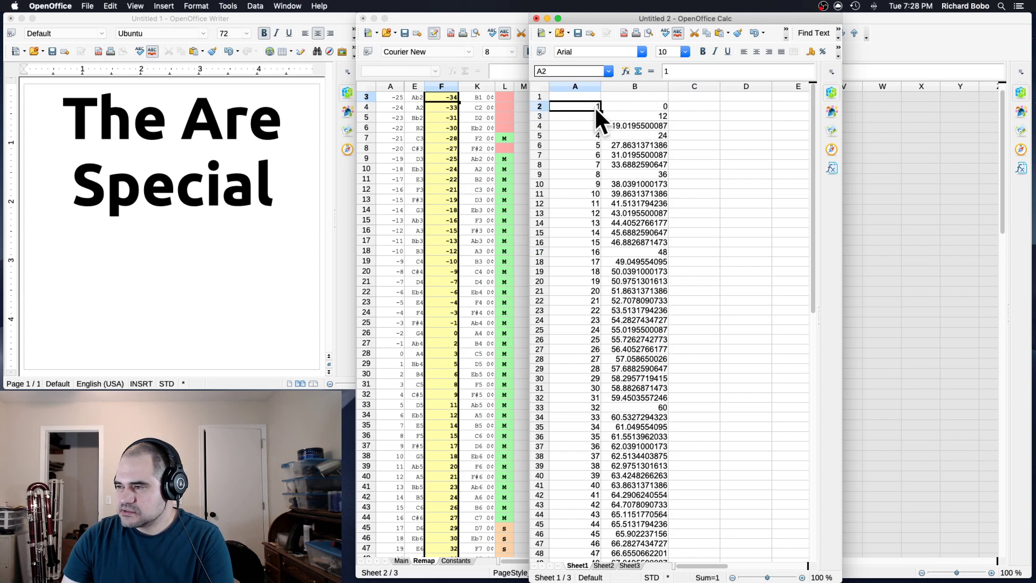
{"action": "left_click", "coordinate": [659, 108]}
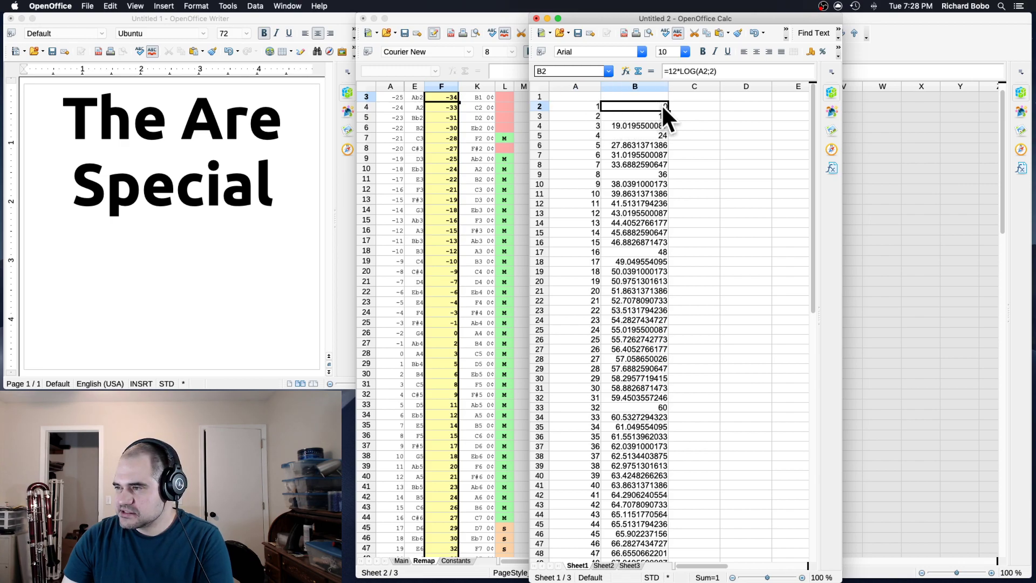
{"action": "left_click", "coordinate": [659, 115]}
{"action": "left_click", "coordinate": [663, 125]}
{"action": "left_click", "coordinate": [654, 133]}
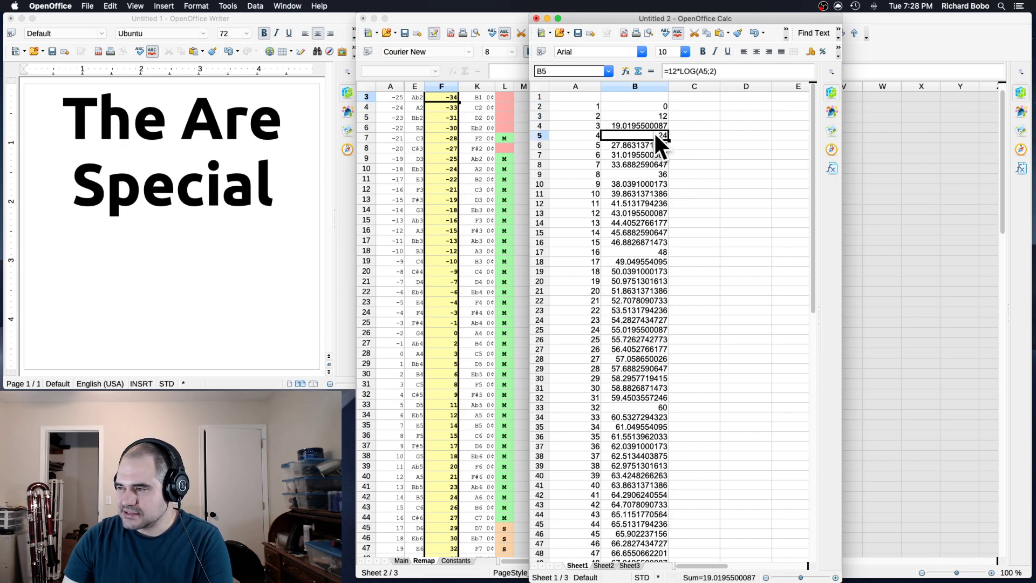
{"action": "left_click", "coordinate": [658, 145]}
{"action": "left_click", "coordinate": [659, 152]}
{"action": "left_click", "coordinate": [653, 164]}
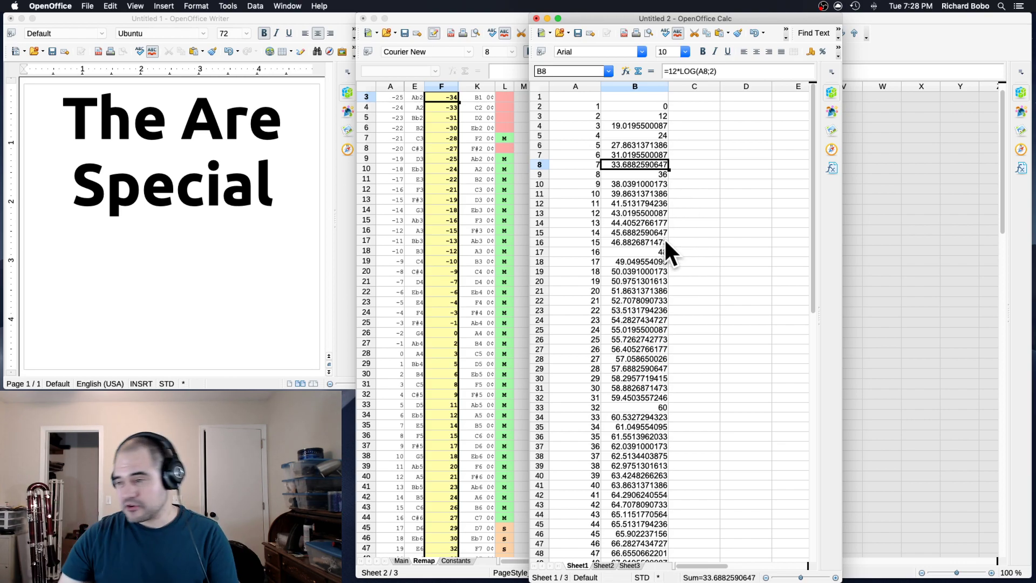
{"action": "scroll", "coordinate": [674, 293], "scroll_direction": "down", "scroll_amount": 1}
{"action": "scroll", "coordinate": [675, 293], "scroll_direction": "up", "scroll_amount": 1}
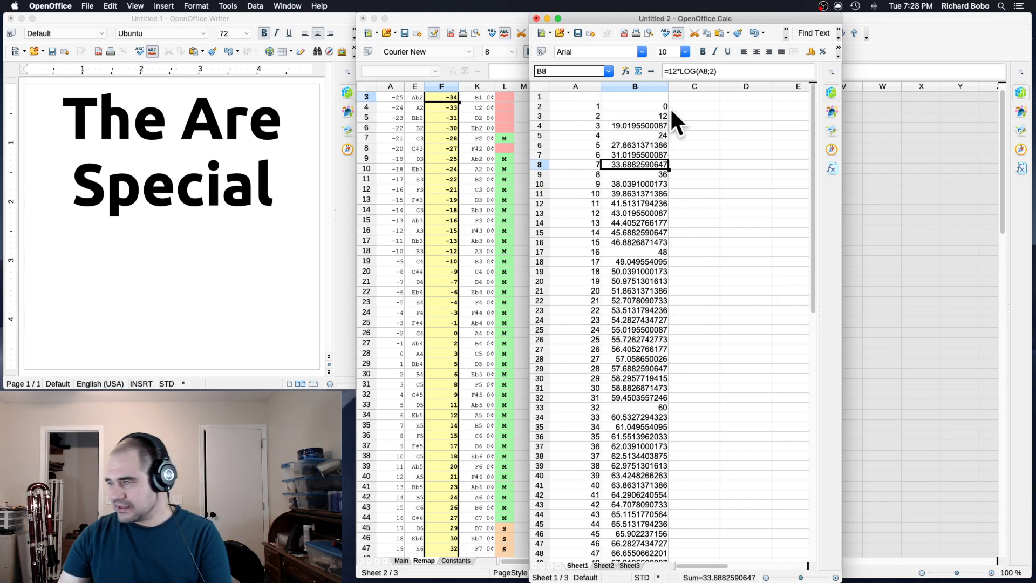
{"action": "left_click", "coordinate": [690, 106]}
{"action": "type", "text": "="}
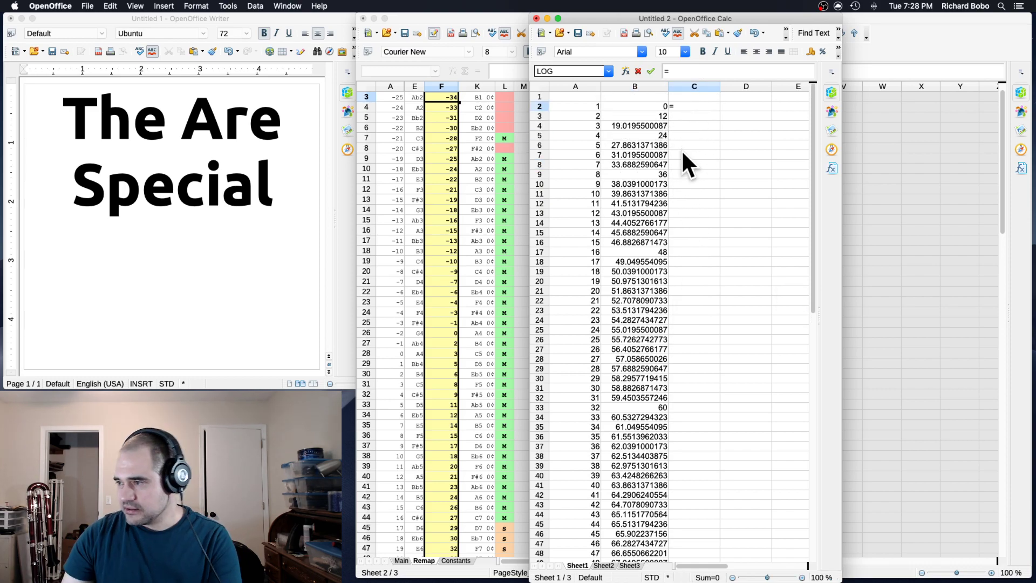
{"action": "key", "text": "Return"}
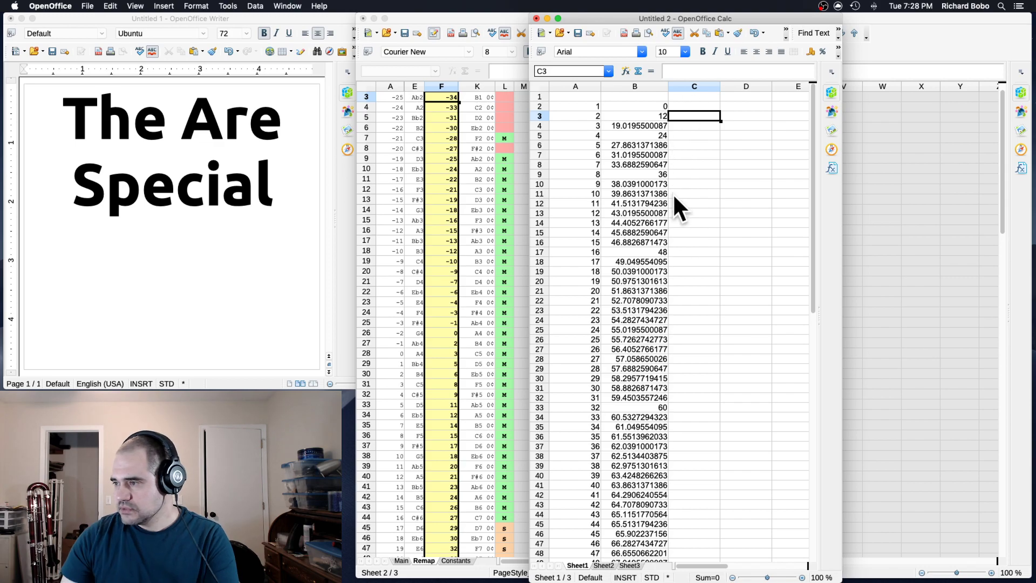
- Examine the end of the number series and its logarithm results down to row 52
{"action": "scroll", "coordinate": [696, 275], "scroll_direction": "down", "scroll_amount": 1}
{"action": "scroll", "coordinate": [701, 313], "scroll_direction": "down", "scroll_amount": 2}
{"action": "left_click", "coordinate": [732, 504]}
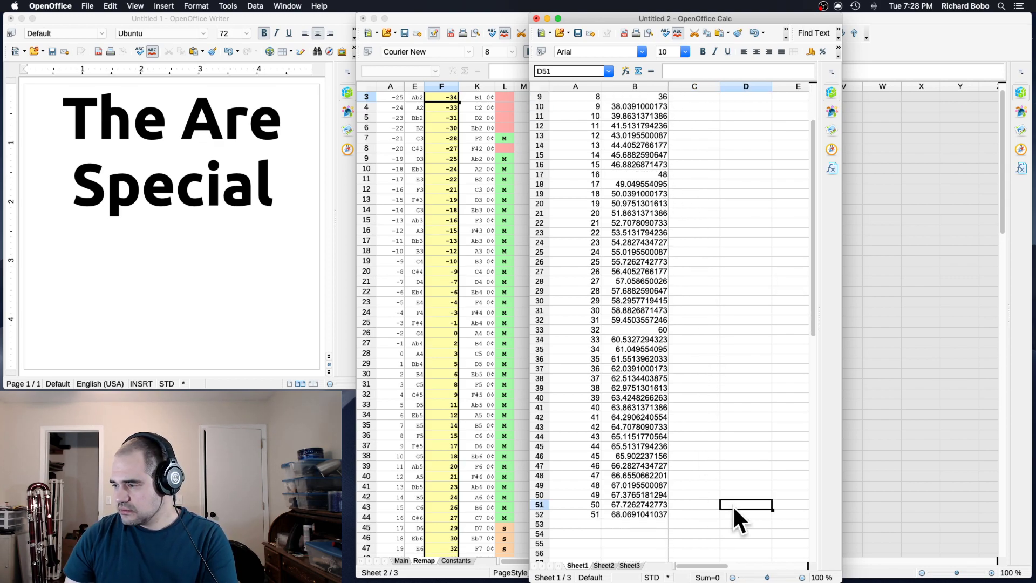
{"action": "left_click", "coordinate": [733, 515]}
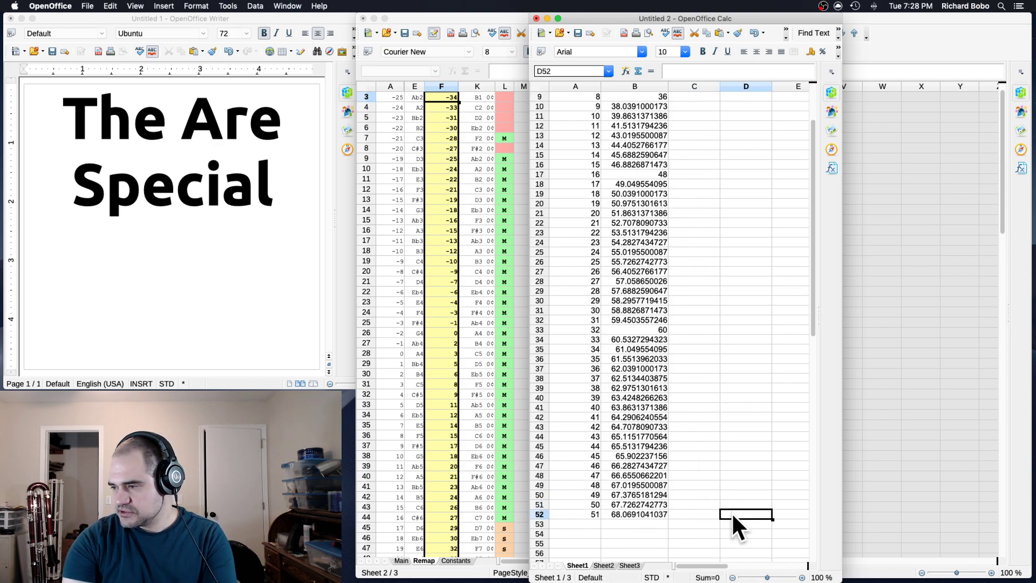
{"action": "key", "text": "Left"}
{"action": "key", "text": "Right"}
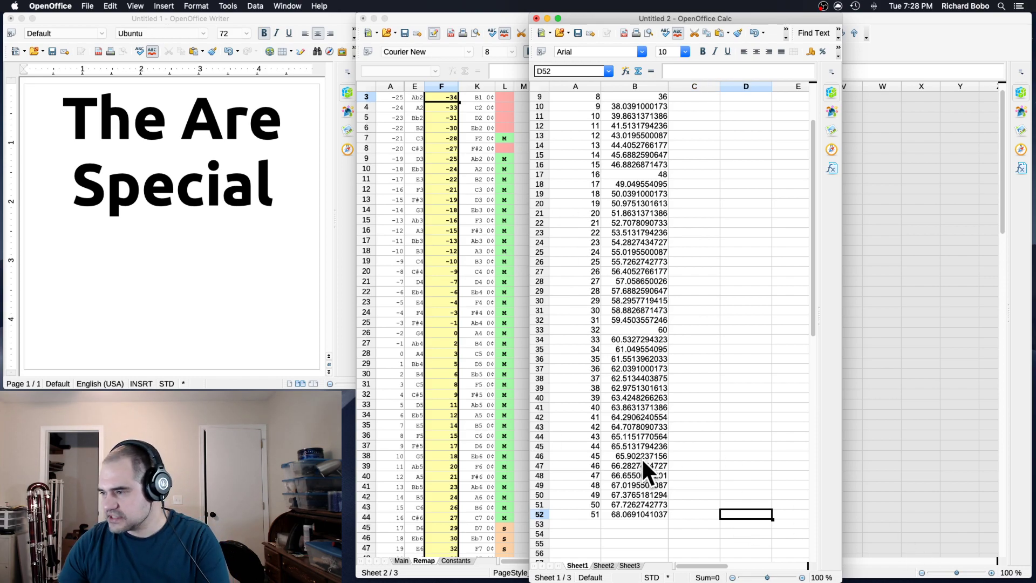
- Switch back to MarioMusic_r1.ods and examine the remap values in column F of the Remap sheet
{"action": "scroll", "coordinate": [637, 410], "scroll_direction": "up", "scroll_amount": 3}
{"action": "left_click", "coordinate": [443, 302]}
{"action": "scroll", "coordinate": [448, 323], "scroll_direction": "down", "scroll_amount": 1}
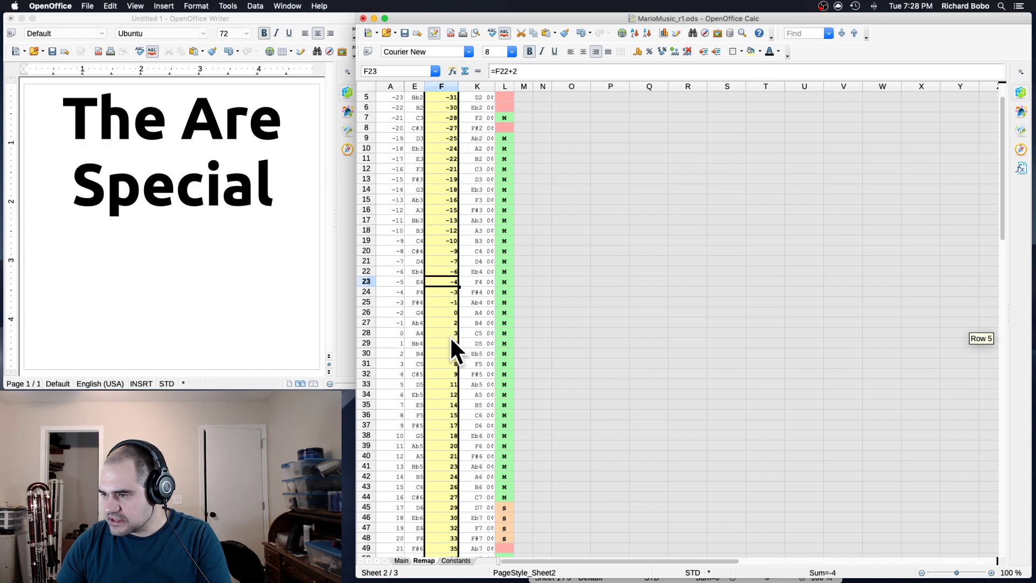
{"action": "scroll", "coordinate": [450, 348], "scroll_direction": "up", "scroll_amount": 2}
{"action": "scroll", "coordinate": [451, 308], "scroll_direction": "down", "scroll_amount": 5}
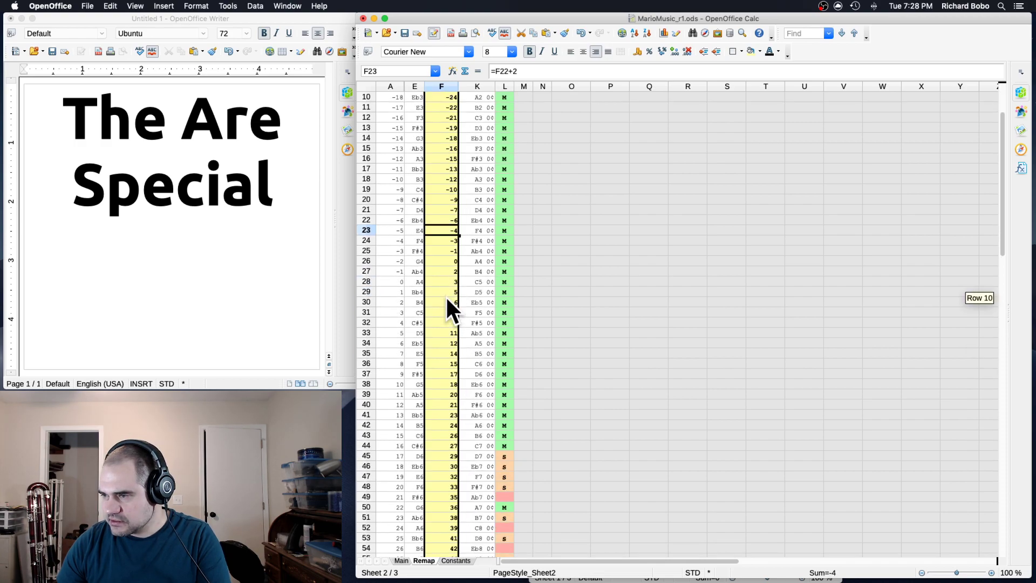
- Select the remap values F19:F62 on the Remap sheet for copying
{"action": "scroll", "coordinate": [448, 296], "scroll_direction": "up", "scroll_amount": 3}
{"action": "left_click", "coordinate": [442, 309]}
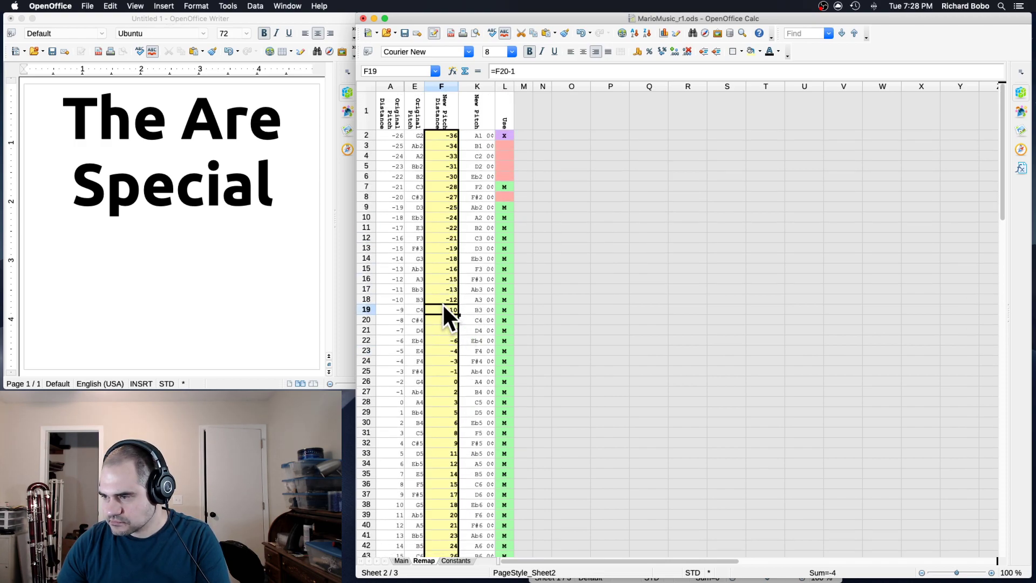
{"action": "mouse_move", "coordinate": [462, 577]}
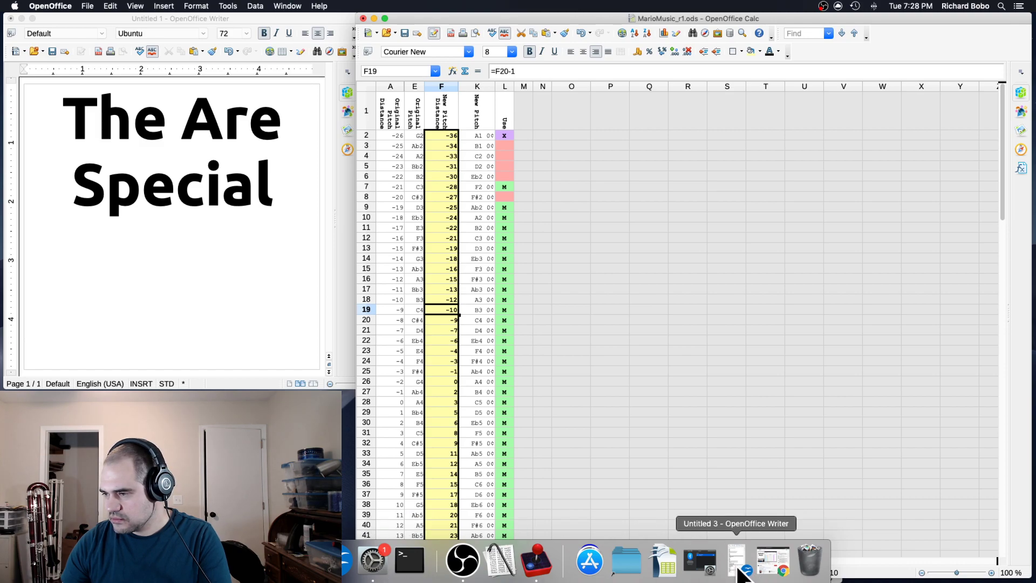
{"action": "scroll", "coordinate": [432, 417], "scroll_direction": "down", "scroll_amount": 7}
{"action": "left_click", "coordinate": [446, 495], "text": "shift"}
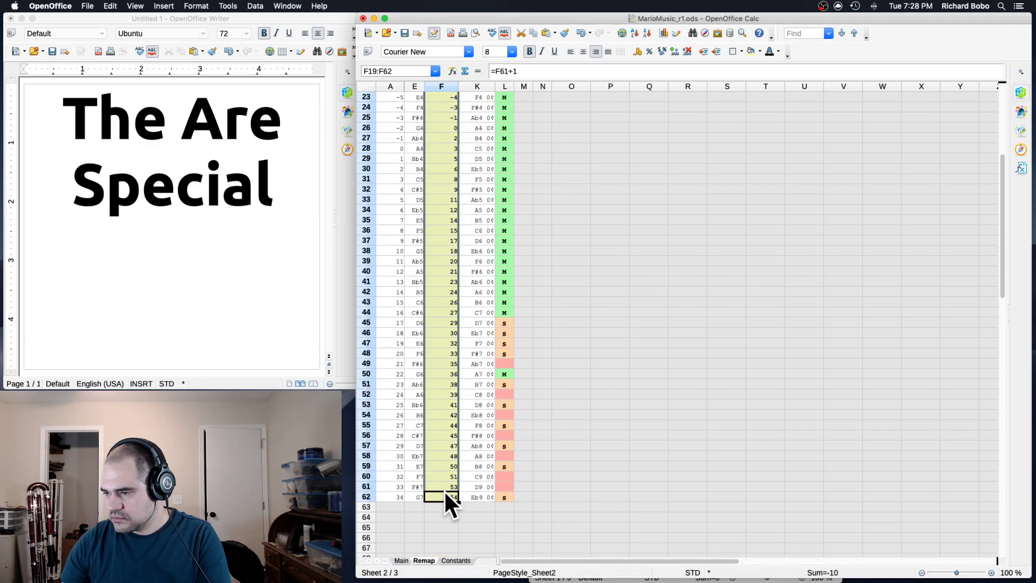
- Switch to the scratch spreadsheet Untitled 2 and paste the copied remap values F19:F62 into column C starting at C2
{"action": "left_click", "coordinate": [288, 6]}
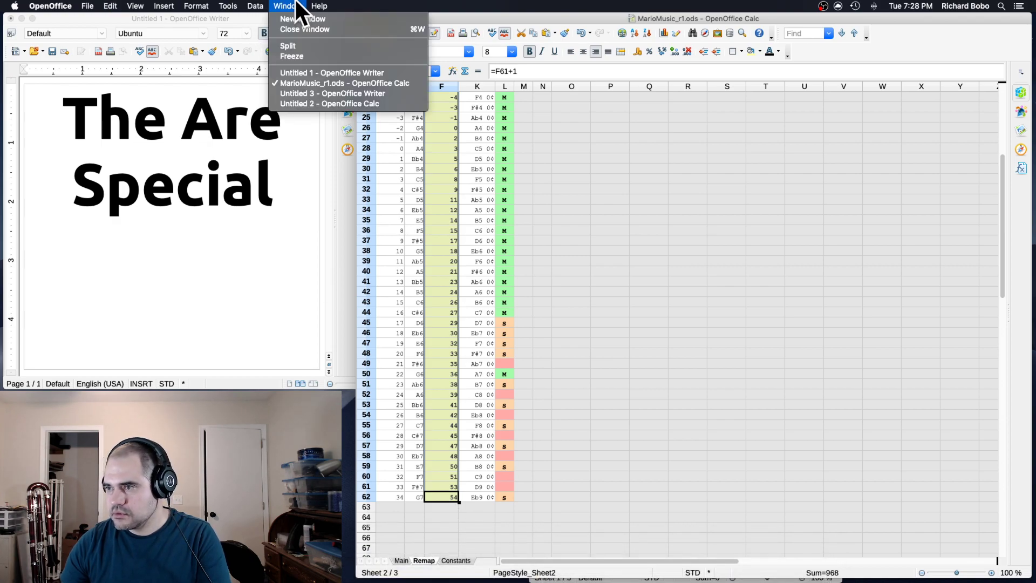
{"action": "left_click", "coordinate": [323, 92]}
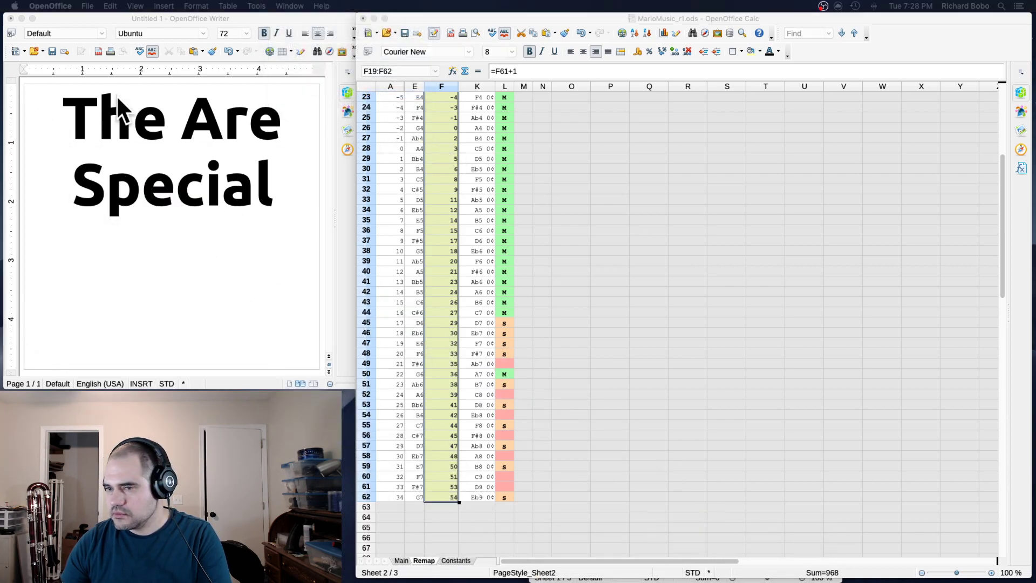
{"action": "left_click_drag", "start_coordinate": [505, 139], "coordinate": [523, 148]}
{"action": "left_click", "coordinate": [287, 6]}
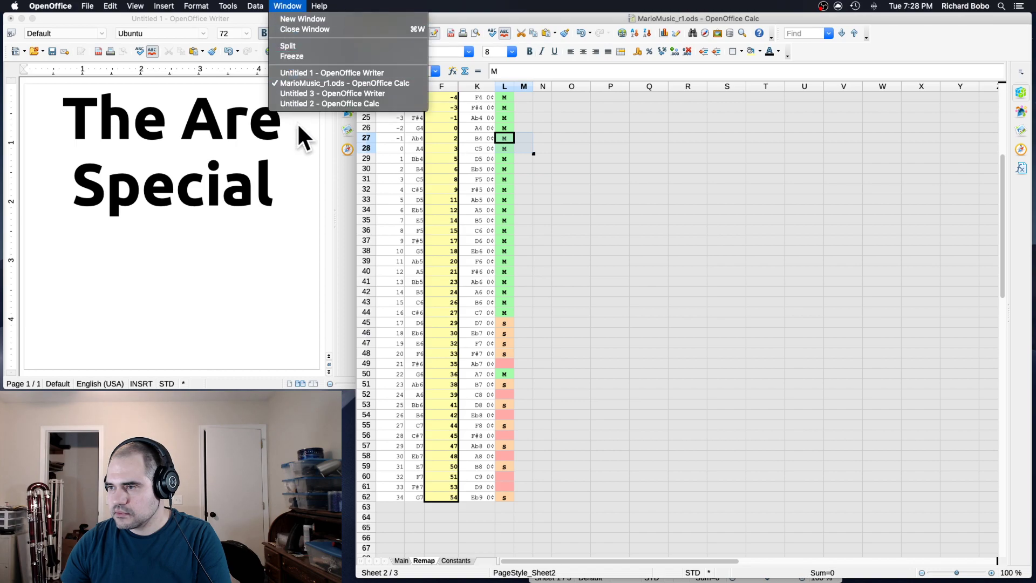
{"action": "left_click", "coordinate": [318, 104]}
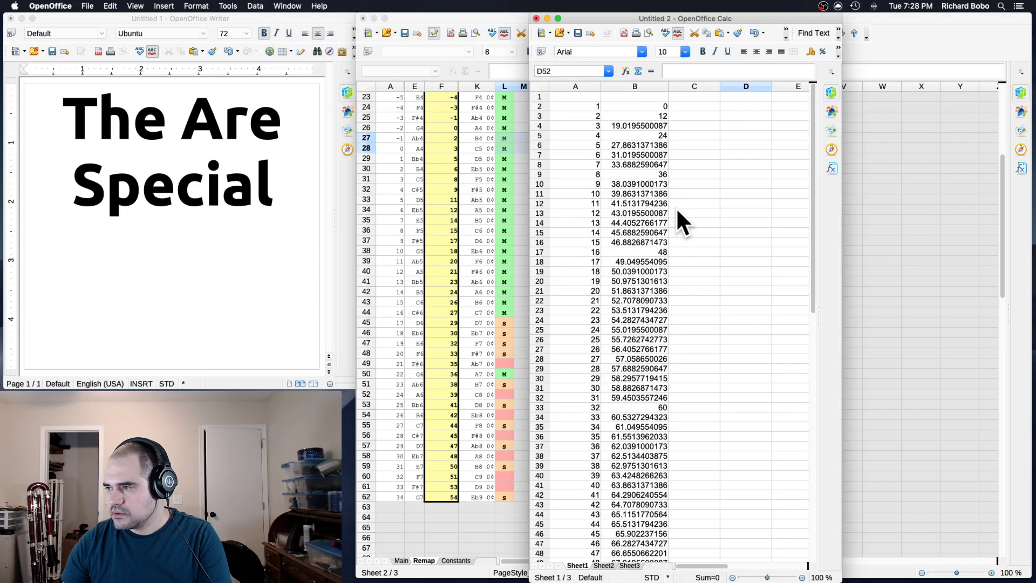
{"action": "left_click", "coordinate": [692, 106]}
{"action": "key", "text": "ctrl+v"}
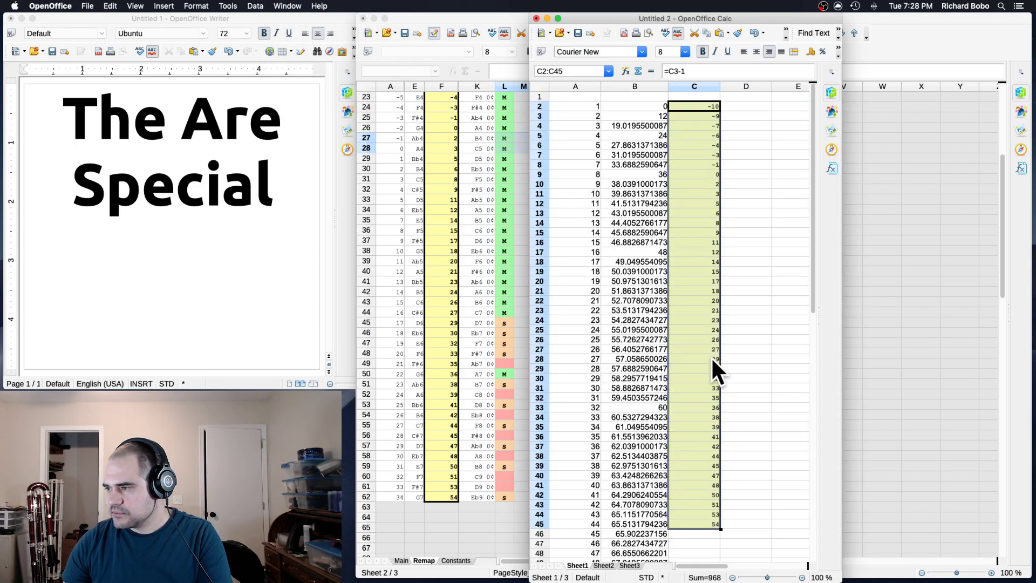
{"action": "scroll", "coordinate": [710, 358], "scroll_direction": "down", "scroll_amount": 4}
{"action": "scroll", "coordinate": [681, 423], "scroll_direction": "up", "scroll_amount": 4}
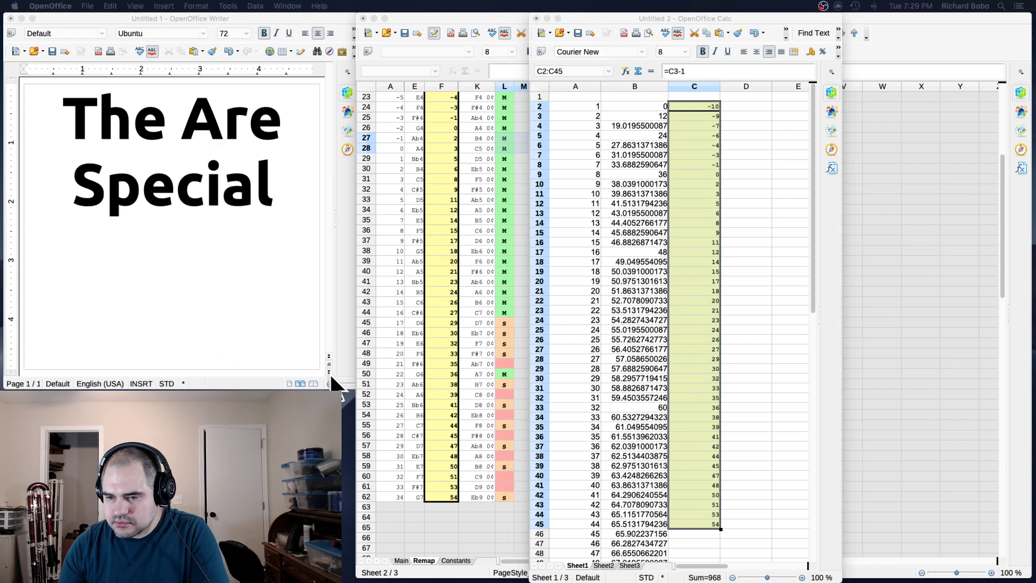
- Replace the whole title in the Untitled 1 Writer document with "Super Harmonic Bros."
{"action": "left_click", "coordinate": [698, 378]}
{"action": "left_click", "coordinate": [210, 122]}
{"action": "double_click", "coordinate": [210, 121]}
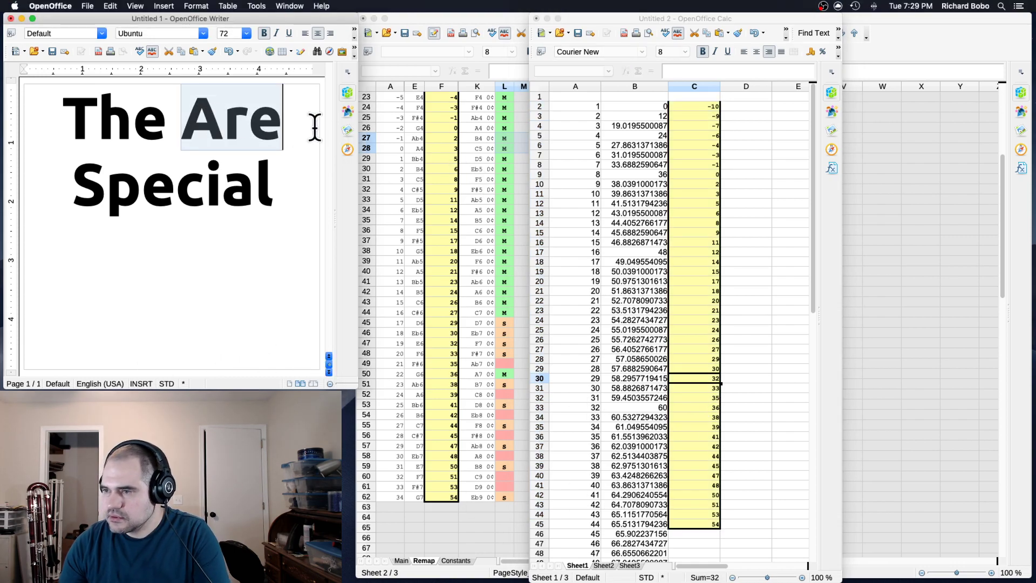
{"action": "left_click", "coordinate": [305, 125]}
{"action": "key", "text": "super+a"}
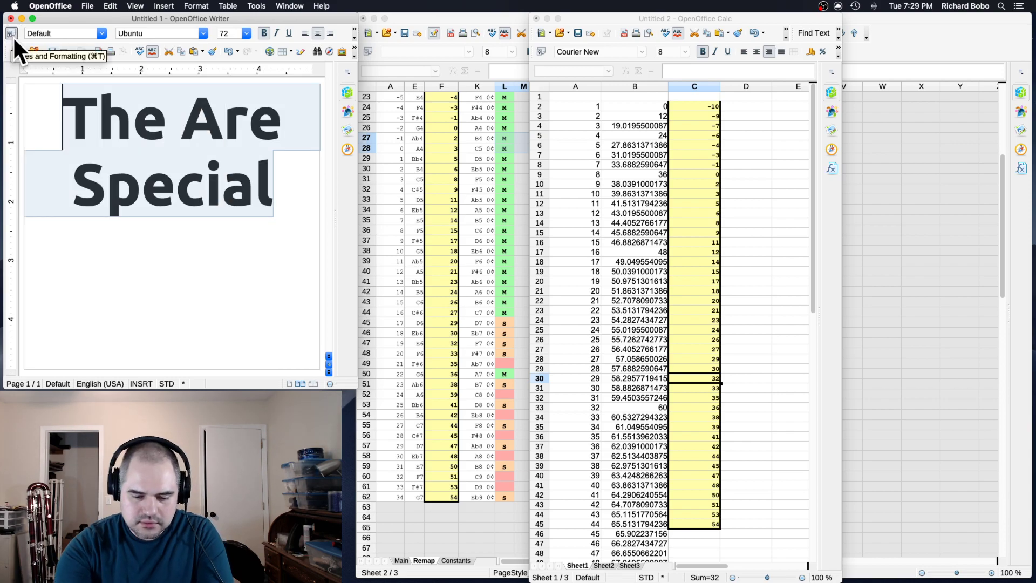
{"action": "type", "text": "Super Harmonic Bros."}
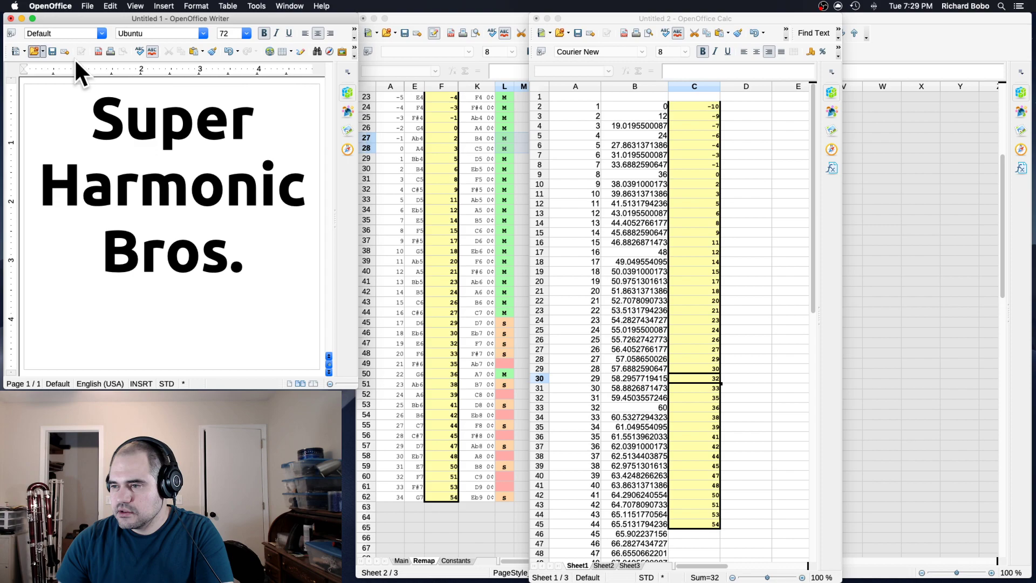
- Compare the logarithm results B2:B45 in the scratch spreadsheet with the pasted remap values down to C45
{"action": "left_click", "coordinate": [779, 305]}
{"action": "scroll", "coordinate": [702, 335], "scroll_direction": "down", "scroll_amount": 3}
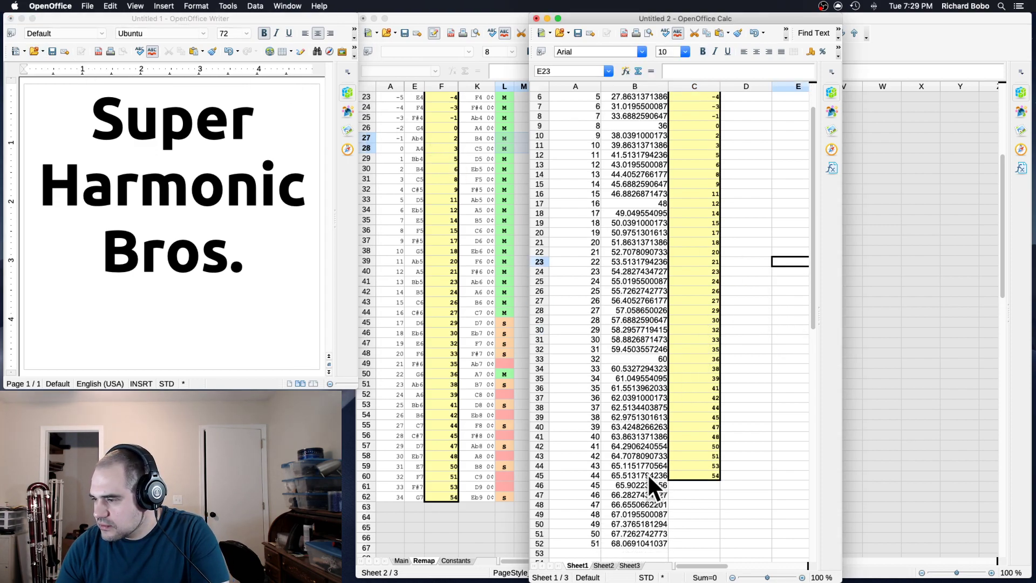
{"action": "left_click_drag", "start_coordinate": [646, 473], "coordinate": [646, 102]}
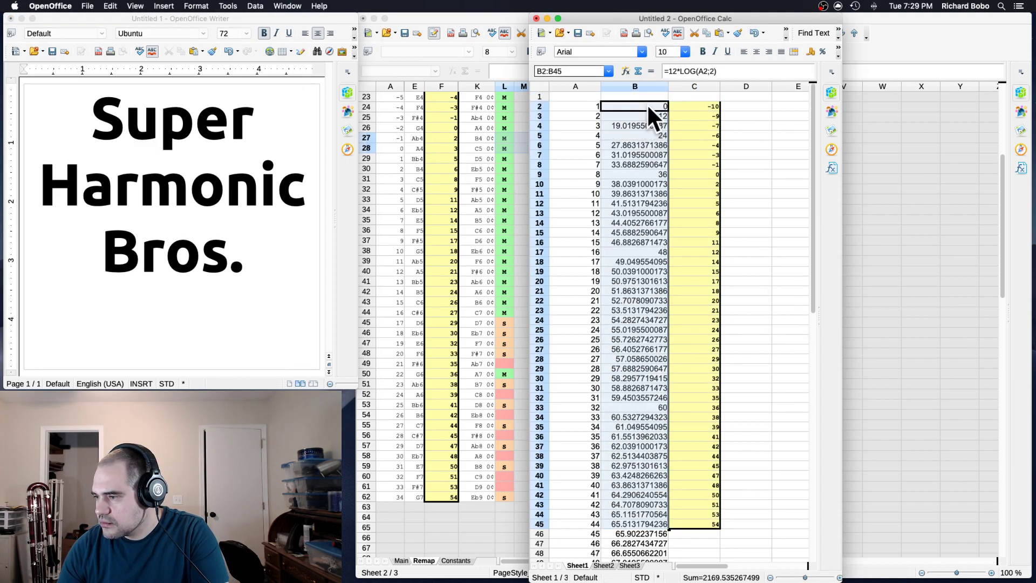
{"action": "left_click", "coordinate": [691, 443]}
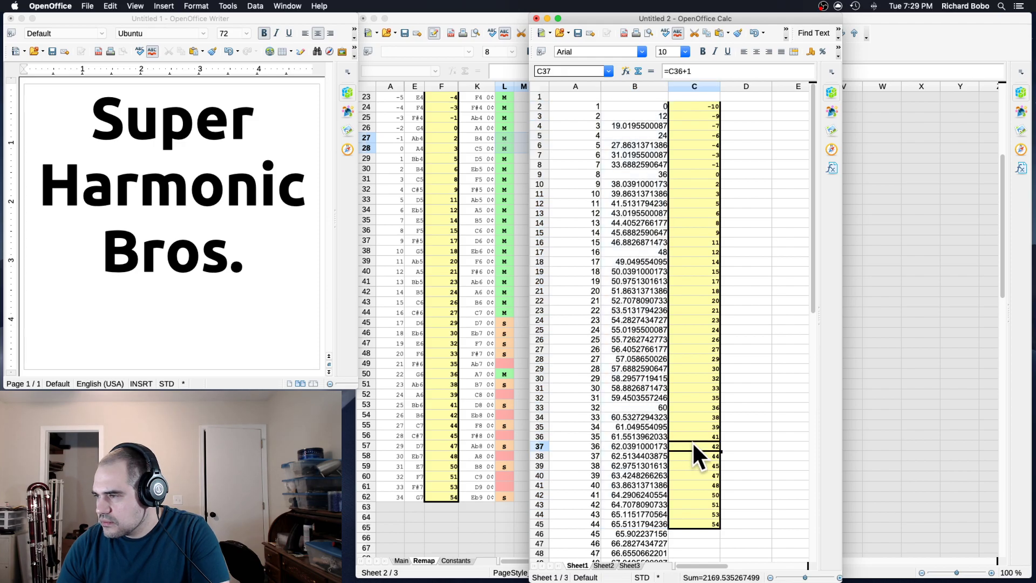
{"action": "left_click", "coordinate": [703, 522]}
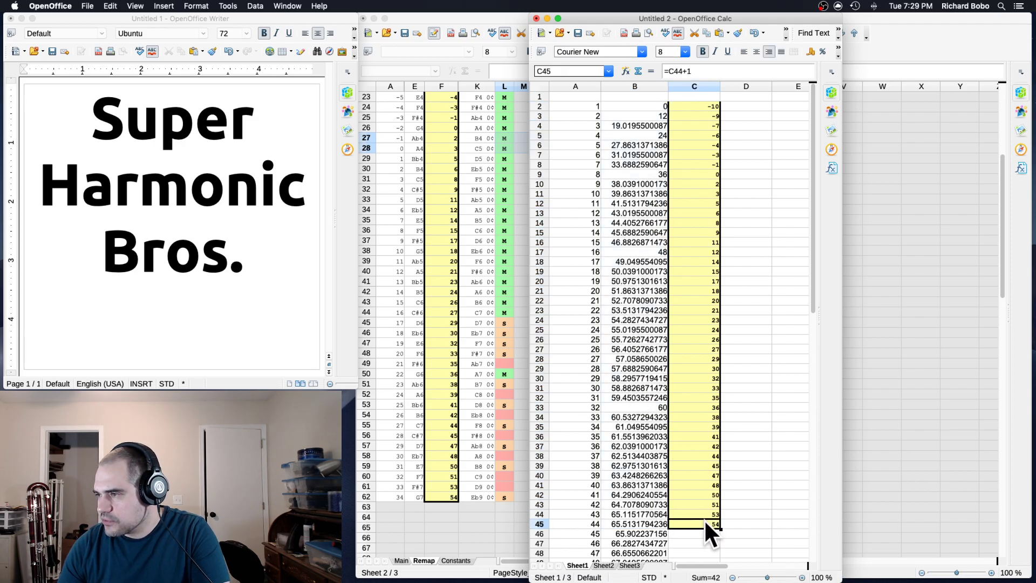
- Return to MarioMusic_r1.ods and select F9 on the Remap sheet as a new starting row for the copied range
{"action": "left_click", "coordinate": [488, 375]}
{"action": "scroll", "coordinate": [482, 371], "scroll_direction": "up", "scroll_amount": 3}
{"action": "scroll", "coordinate": [481, 372], "scroll_direction": "up", "scroll_amount": 5}
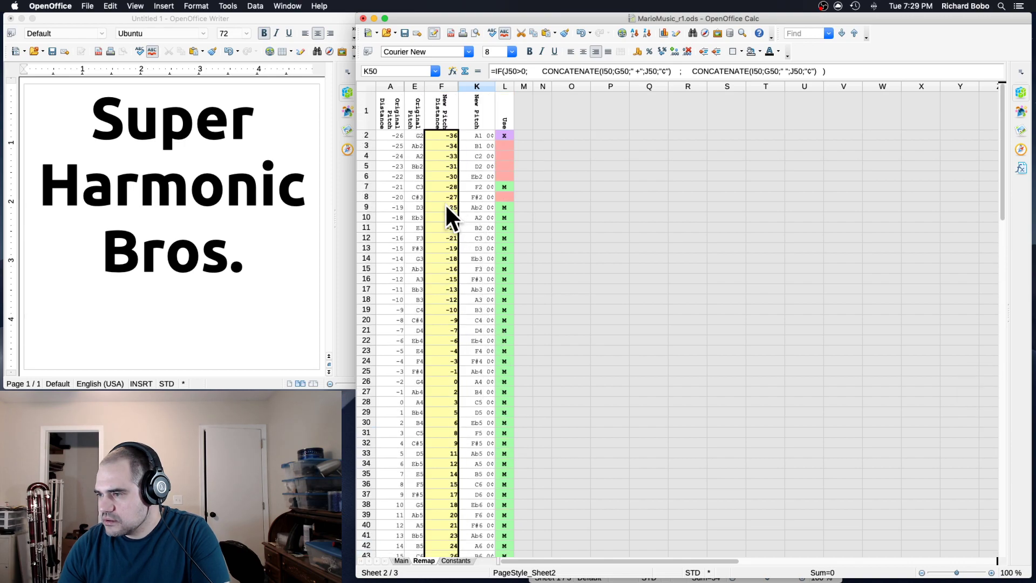
{"action": "left_click", "coordinate": [446, 207]}
{"action": "mouse_move", "coordinate": [518, 561]}
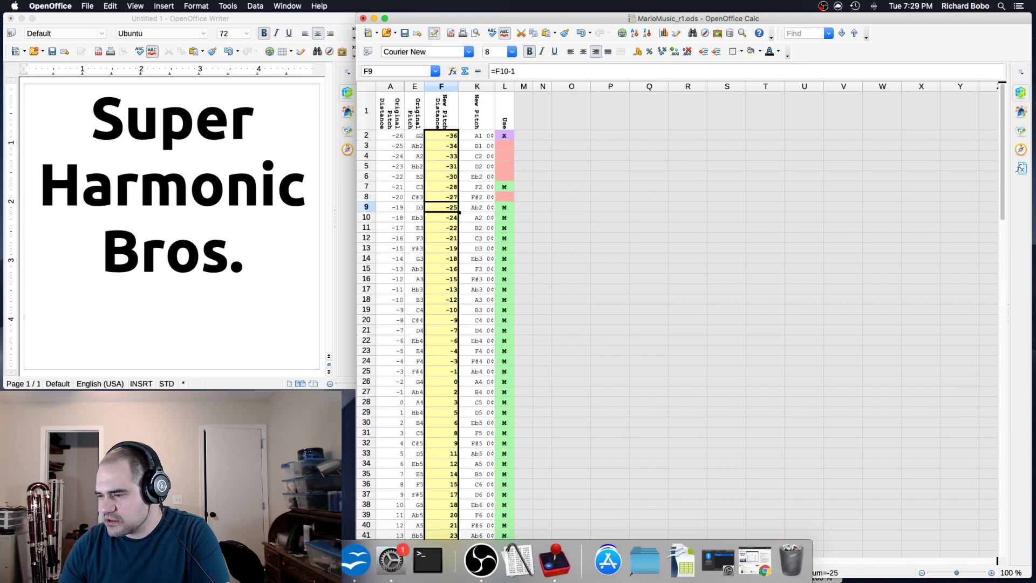
- Move the MarioMusic_r1.ods window so the scratch spreadsheet stays reachable behind it, and bring the scratch spreadsheet to the front
{"action": "left_click_drag", "start_coordinate": [513, 18], "coordinate": [427, 94]}
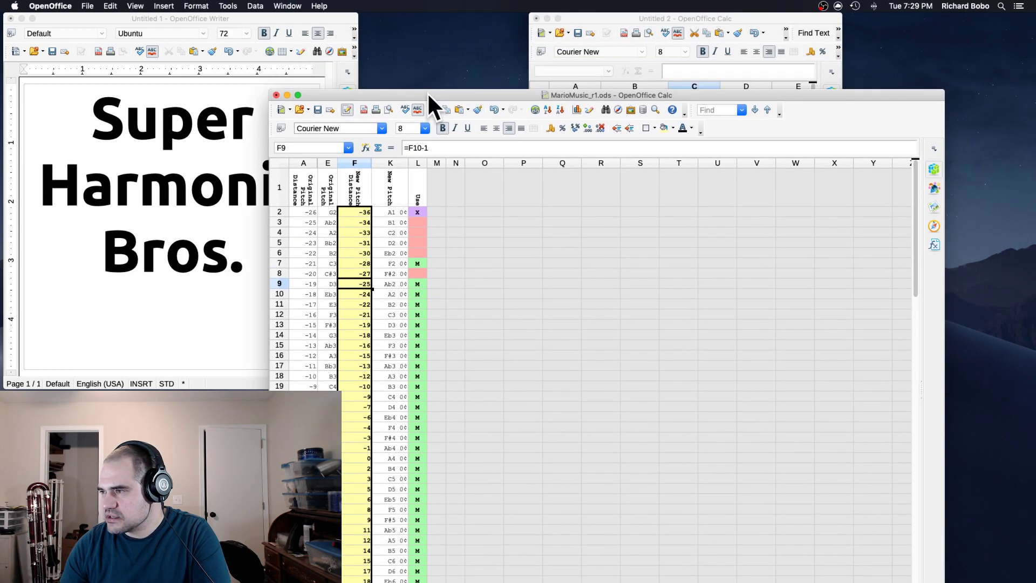
{"action": "left_click_drag", "start_coordinate": [549, 91], "coordinate": [553, 87]}
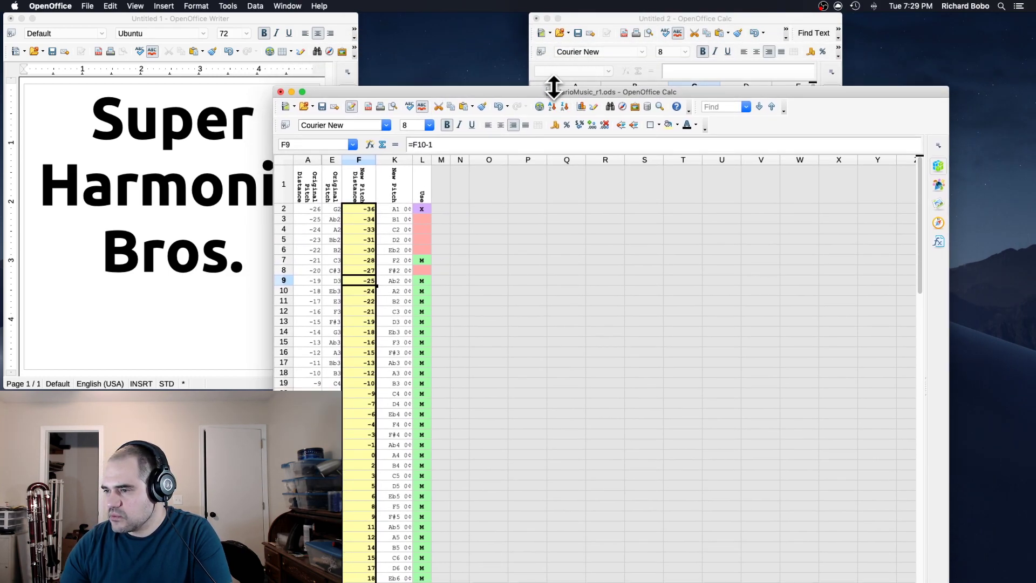
{"action": "left_click", "coordinate": [666, 21]}
{"action": "scroll", "coordinate": [701, 280], "scroll_direction": "down", "scroll_amount": 3}
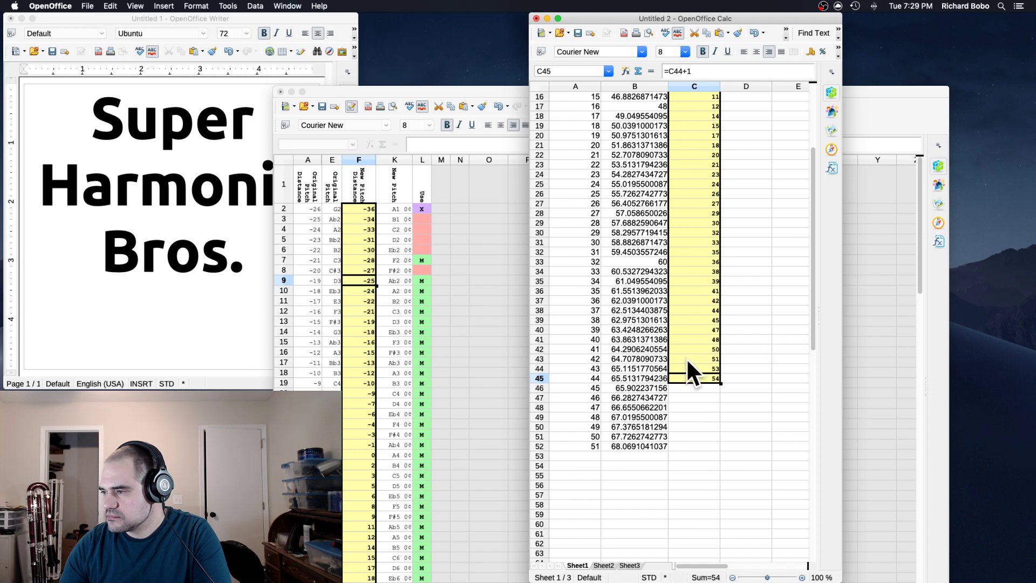
- Copy the remap values F9:F62 from the Remap sheet into the scratch spreadsheet's column C, starting at C2
{"action": "left_click", "coordinate": [354, 322]}
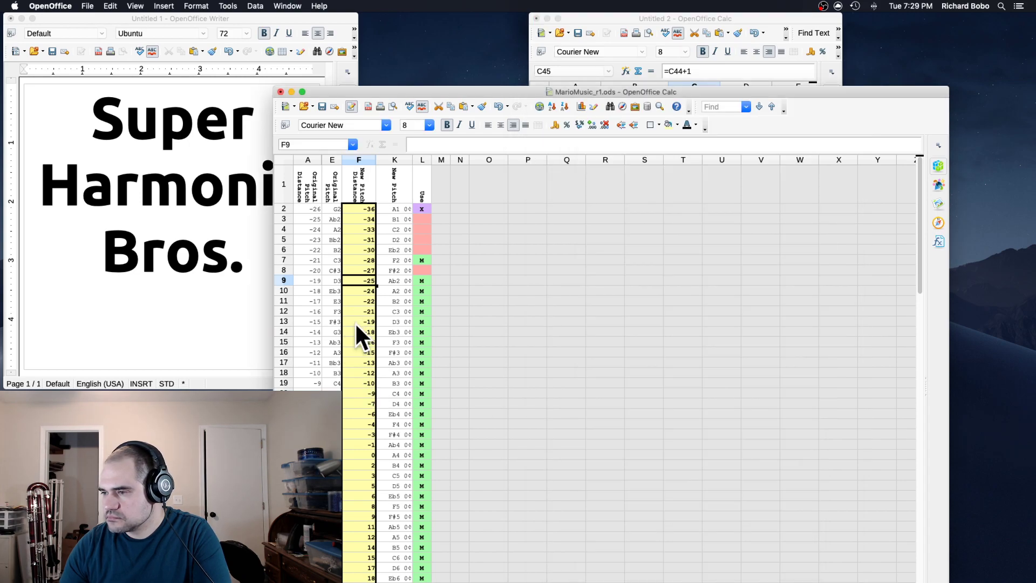
{"action": "left_click", "coordinate": [358, 281]}
{"action": "scroll", "coordinate": [361, 302], "scroll_direction": "down", "scroll_amount": 10}
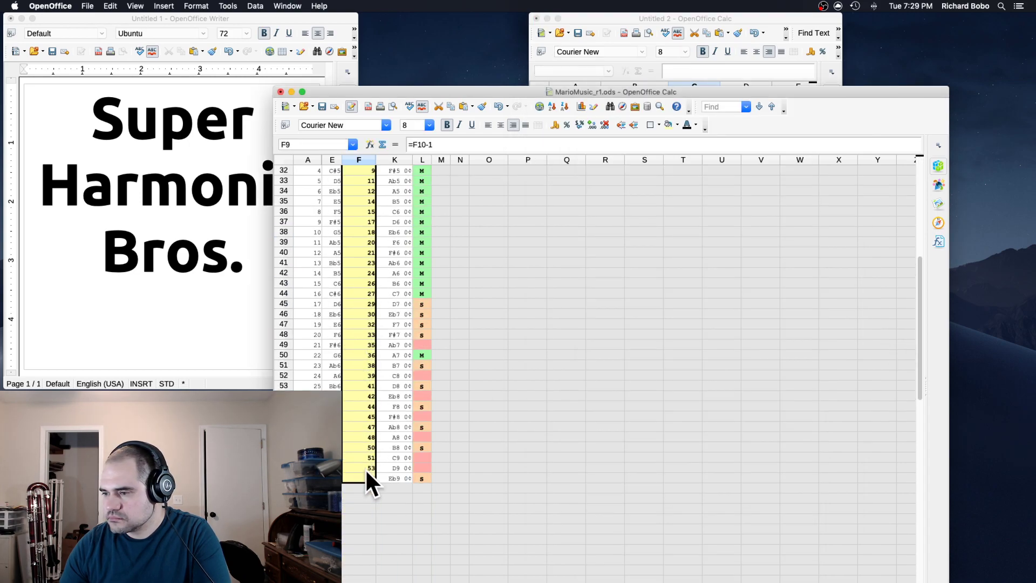
{"action": "left_click_drag", "start_coordinate": [365, 468], "coordinate": [364, 471]}
{"action": "left_click", "coordinate": [689, 26]}
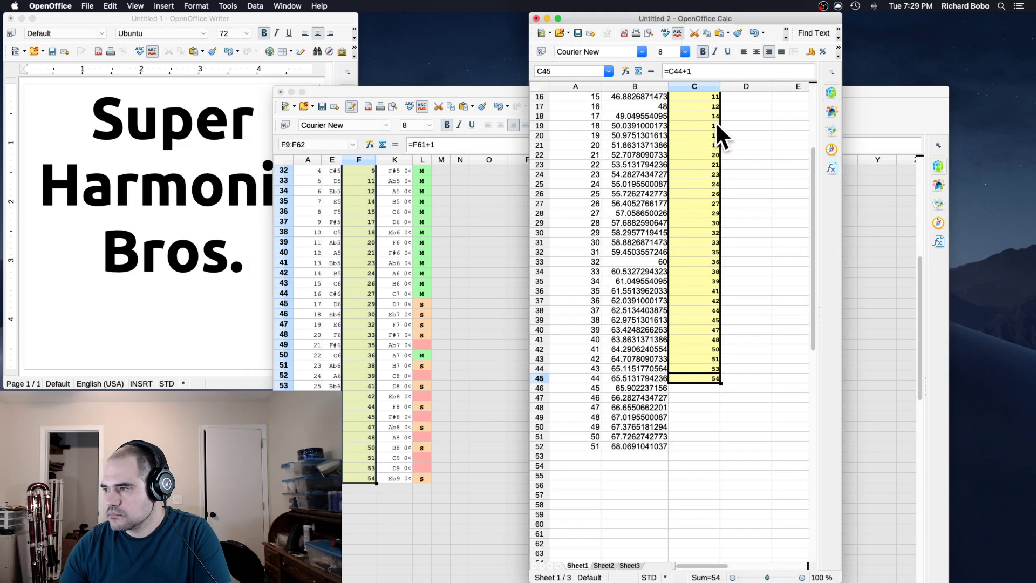
{"action": "scroll", "coordinate": [702, 166], "scroll_direction": "up", "scroll_amount": 5}
{"action": "left_click", "coordinate": [706, 105]}
{"action": "key", "text": "super+v"}
{"action": "scroll", "coordinate": [693, 356], "scroll_direction": "down", "scroll_amount": 7}
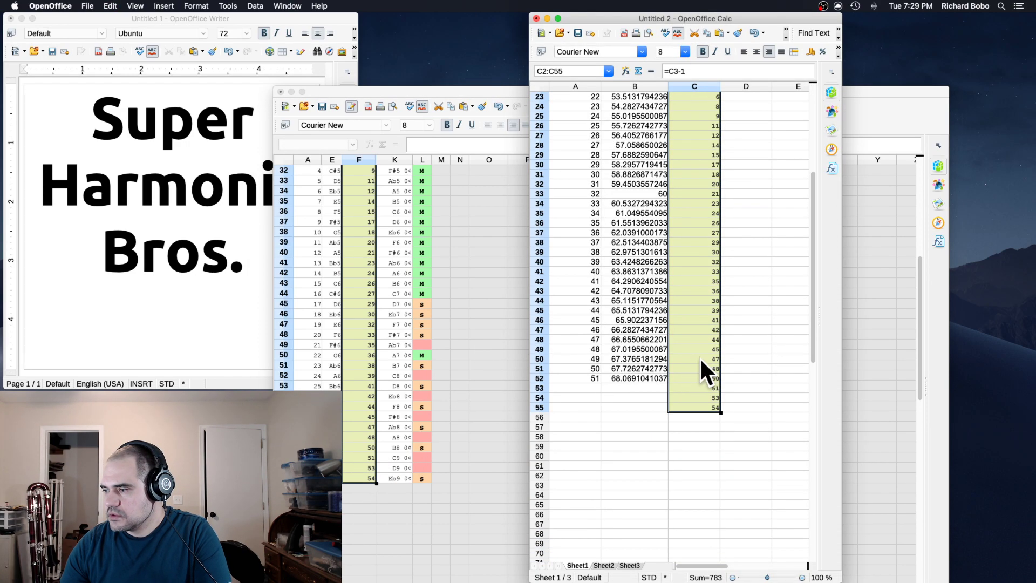
- Copy the logarithm formula from B52 into B53 and B54 of the scratch spreadsheet
{"action": "left_click", "coordinate": [635, 377]}
{"action": "key", "text": "super+c"}
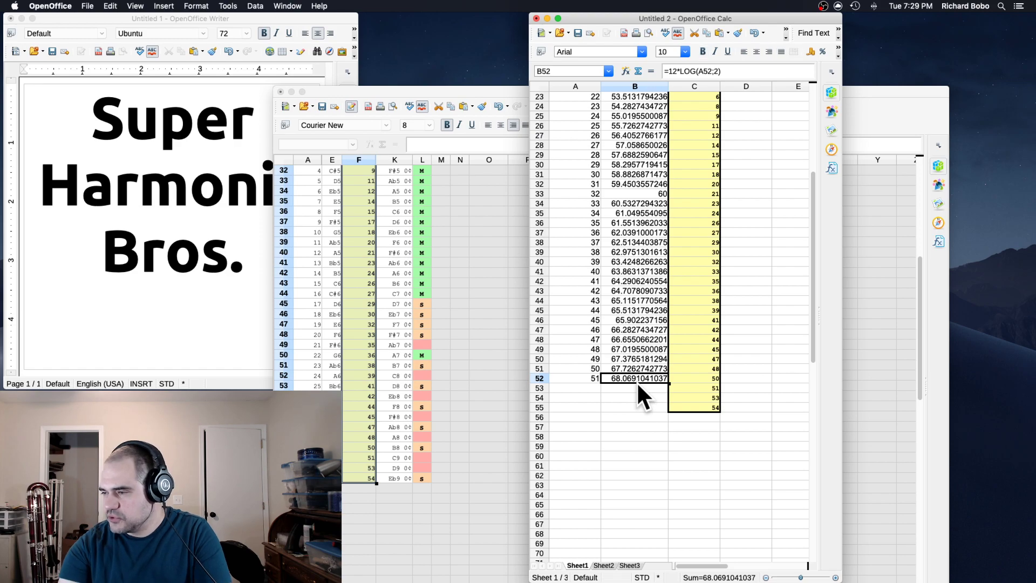
{"action": "key", "text": "Down"}
{"action": "key", "text": "super+v"}
{"action": "key", "text": "Down"}
{"action": "key", "text": "super+v"}
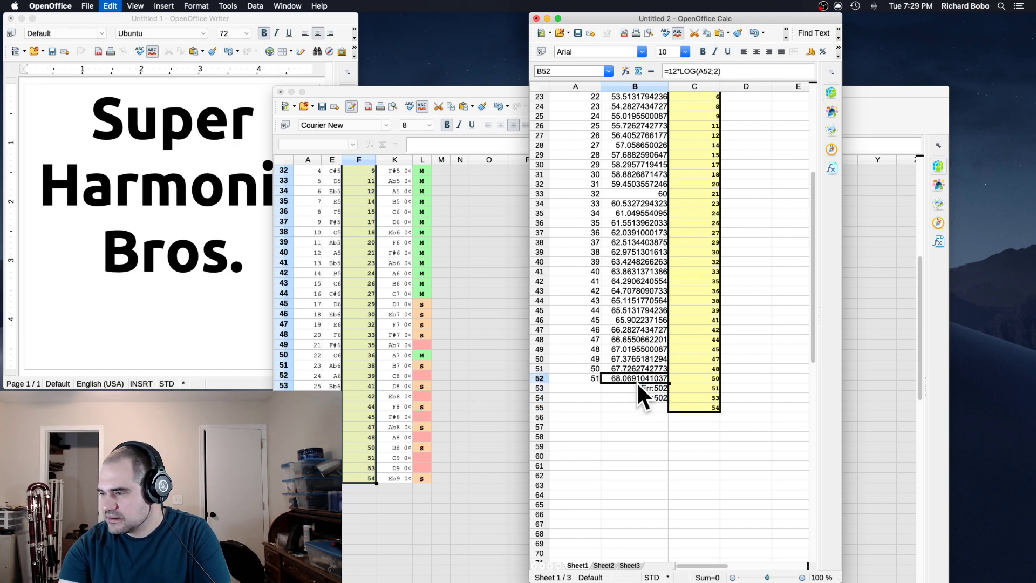
{"action": "key", "text": "Down"}
- Extend the number series in column A through row 55 by copying its increment formula into A53, A54 and A55
{"action": "key", "text": "Up"}
{"action": "key", "text": "Up"}
{"action": "key", "text": "Up"}
{"action": "key", "text": "Up"}
{"action": "key", "text": "Up"}
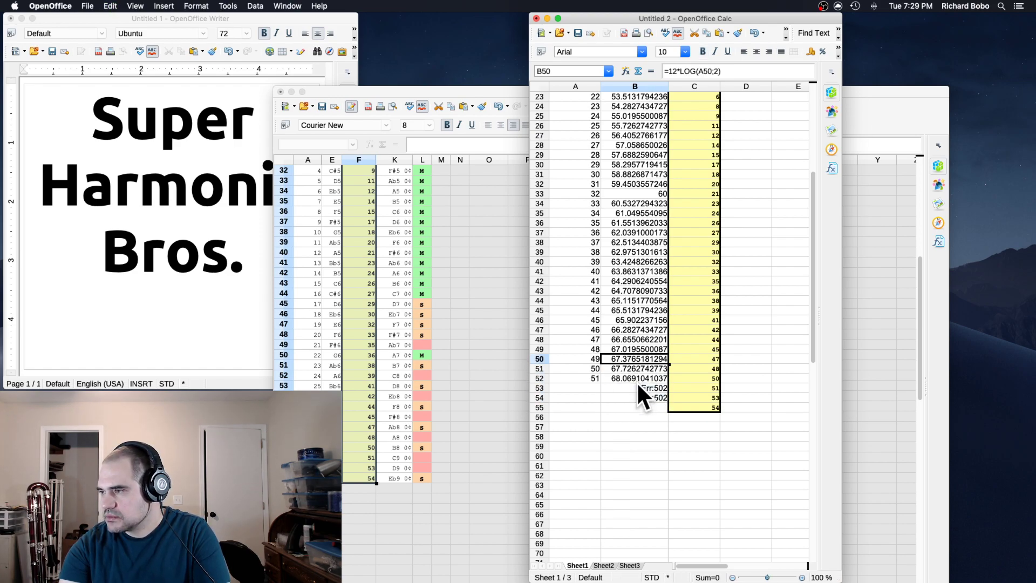
{"action": "key", "text": "Left"}
{"action": "key", "text": "Down"}
{"action": "key", "text": "Down"}
{"action": "key", "text": "Up"}
{"action": "key", "text": "super+c"}
{"action": "key", "text": "Down"}
{"action": "key", "text": "Down"}
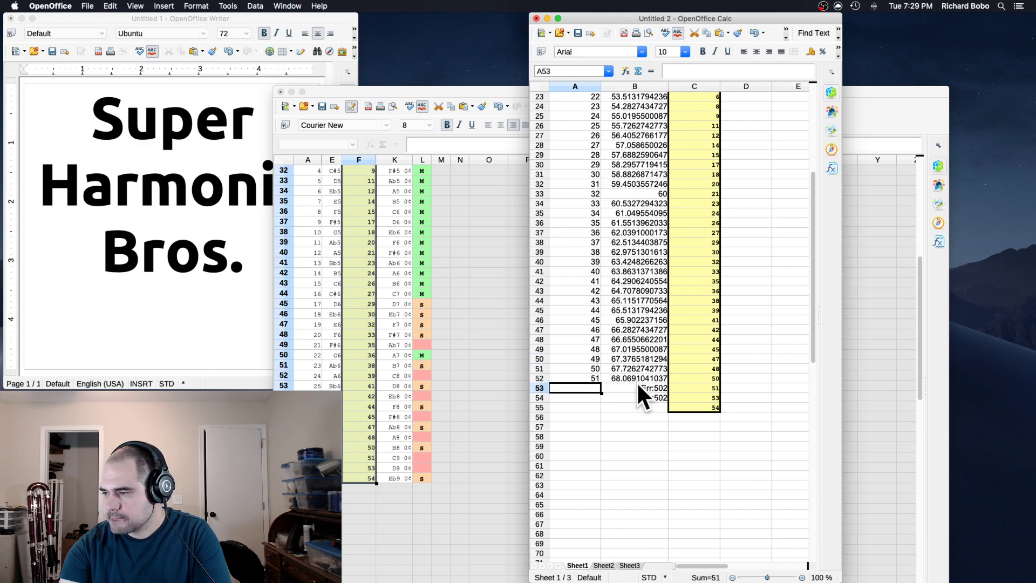
{"action": "key", "text": "super+v"}
{"action": "key", "text": "Down"}
{"action": "key", "text": "super+v"}
{"action": "key", "text": "Down"}
{"action": "key", "text": "super+v"}
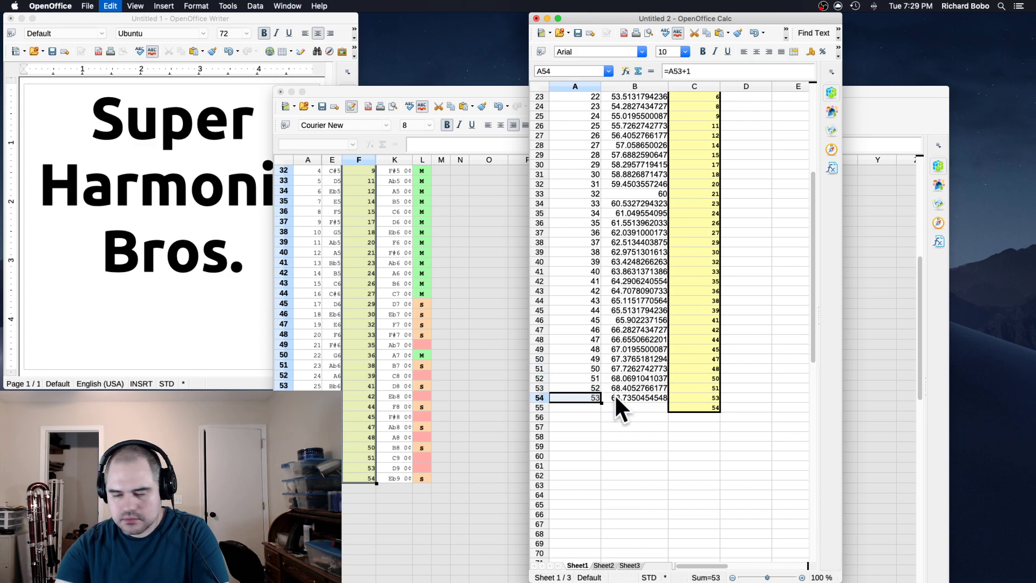
- Copy the logarithm formula into B55 so column B reaches the last row of the remap values
{"action": "key", "text": "Up"}
{"action": "key", "text": "Right"}
{"action": "key", "text": "super+c"}
{"action": "key", "text": "Down"}
{"action": "key", "text": "super+v"}
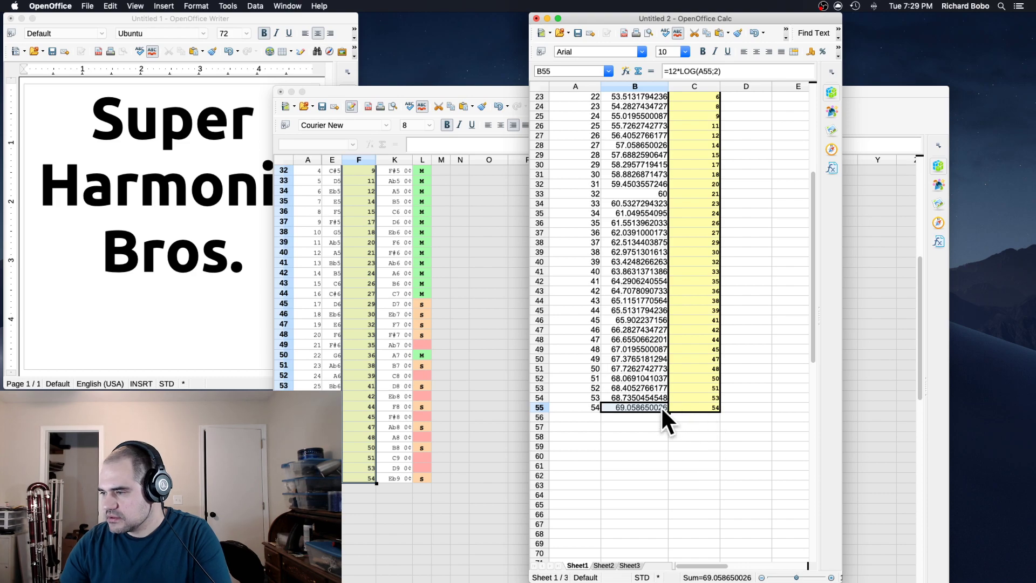
- Copy B2:B55 and paste it with Paste Special on the Remap sheet starting at F9, including text, numbers, dates and formulas but not formats
{"action": "scroll", "coordinate": [611, 366], "scroll_direction": "up", "scroll_amount": 7}
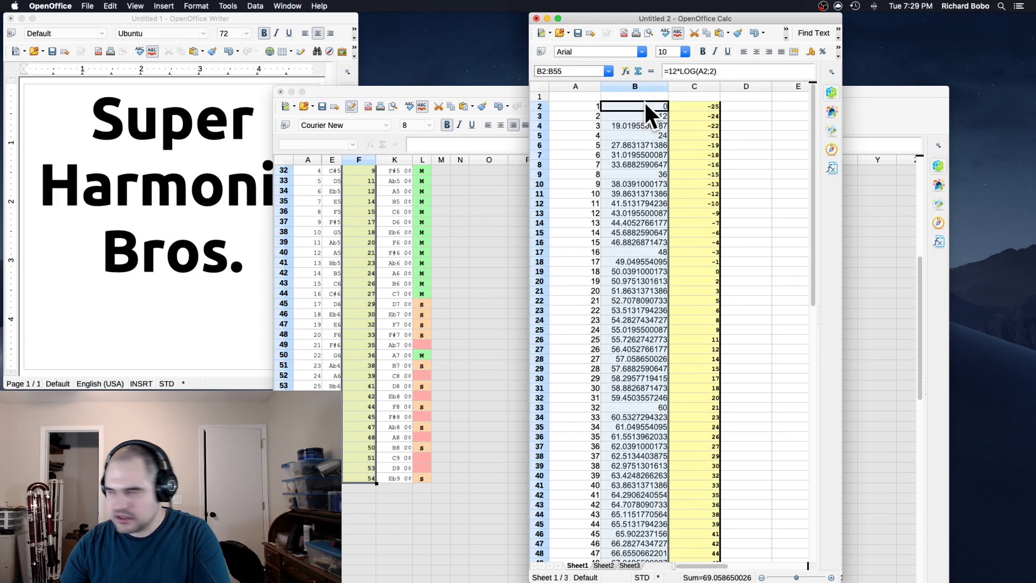
{"action": "left_click", "coordinate": [412, 272]}
{"action": "scroll", "coordinate": [376, 270], "scroll_direction": "up", "scroll_amount": 10}
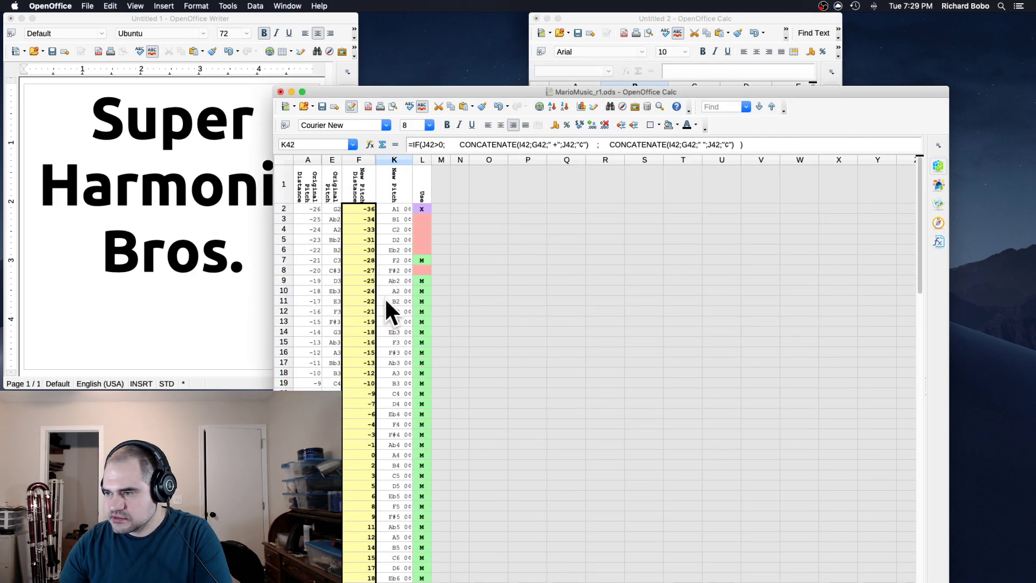
{"action": "right_click", "coordinate": [361, 277]}
{"action": "left_click", "coordinate": [401, 399]}
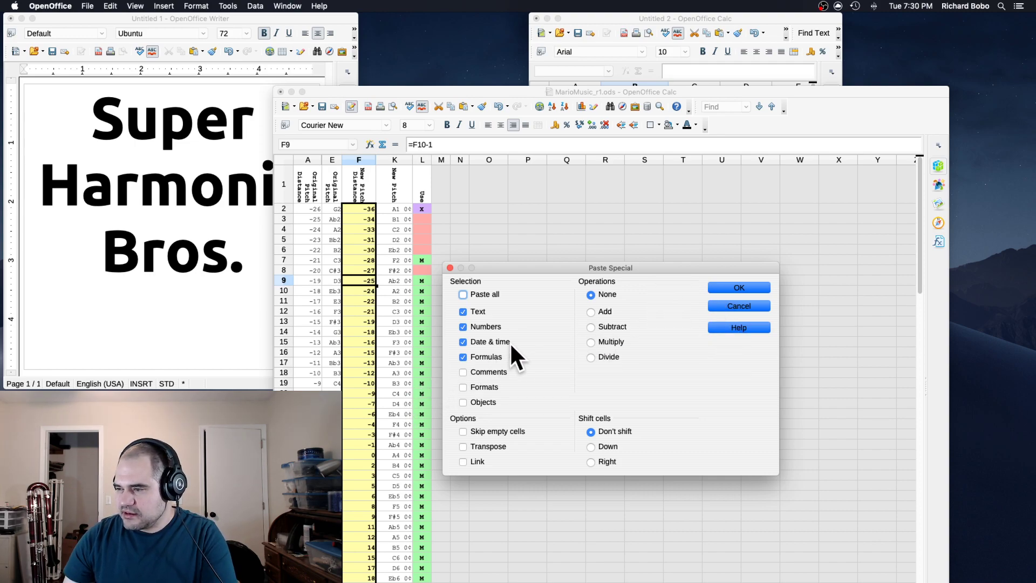
{"action": "left_click", "coordinate": [742, 284]}
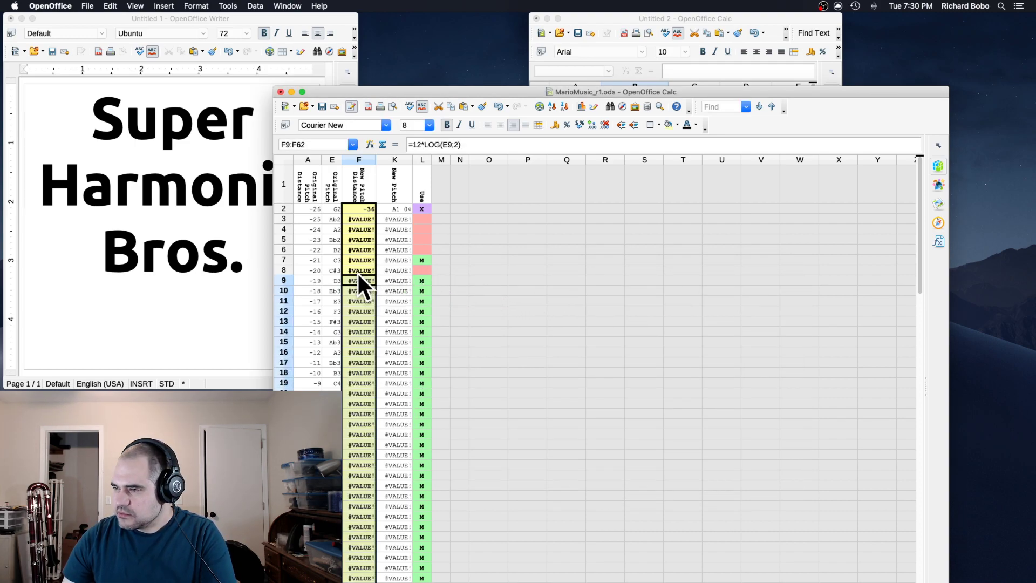
- Undo the formula paste on the Remap sheet and paste the copied data at F9 again as text, numbers and dates without formulas
{"action": "key", "text": "super+z"}
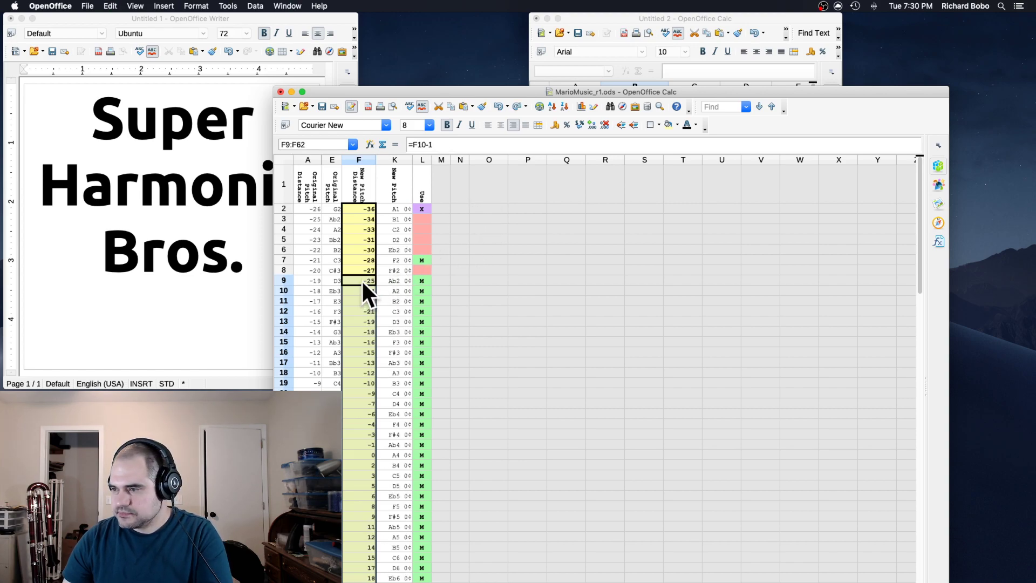
{"action": "right_click", "coordinate": [362, 281]}
{"action": "left_click", "coordinate": [401, 337]}
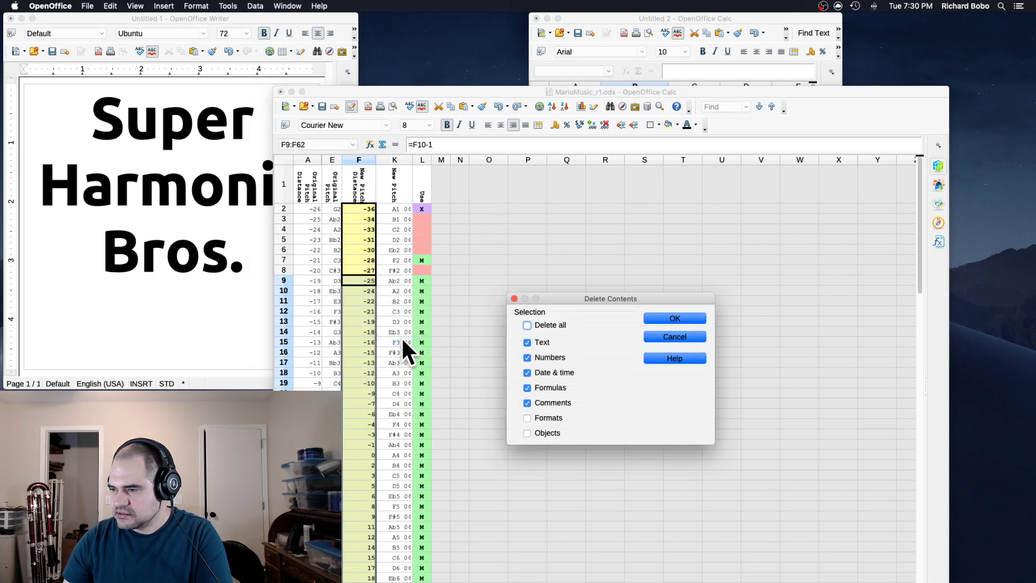
{"action": "left_click", "coordinate": [684, 337]}
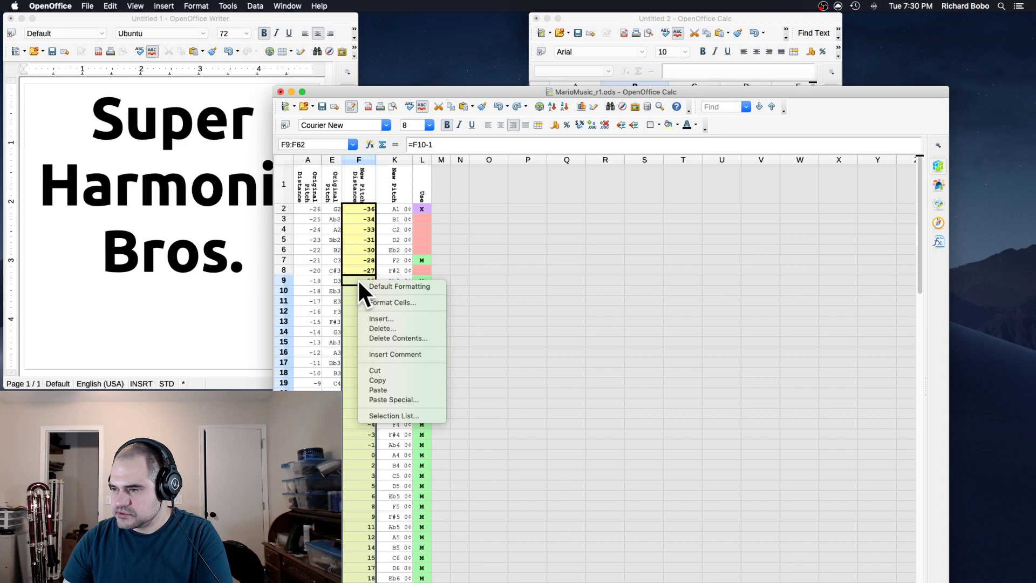
{"action": "left_click", "coordinate": [393, 398]}
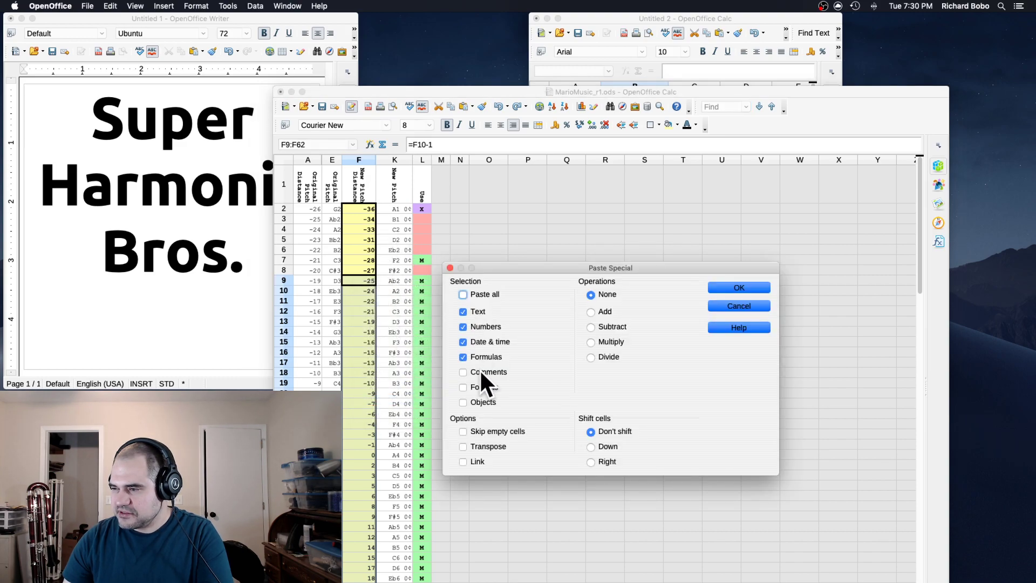
{"action": "left_click", "coordinate": [736, 288]}
{"action": "scroll", "coordinate": [409, 295], "scroll_direction": "down", "scroll_amount": 5}
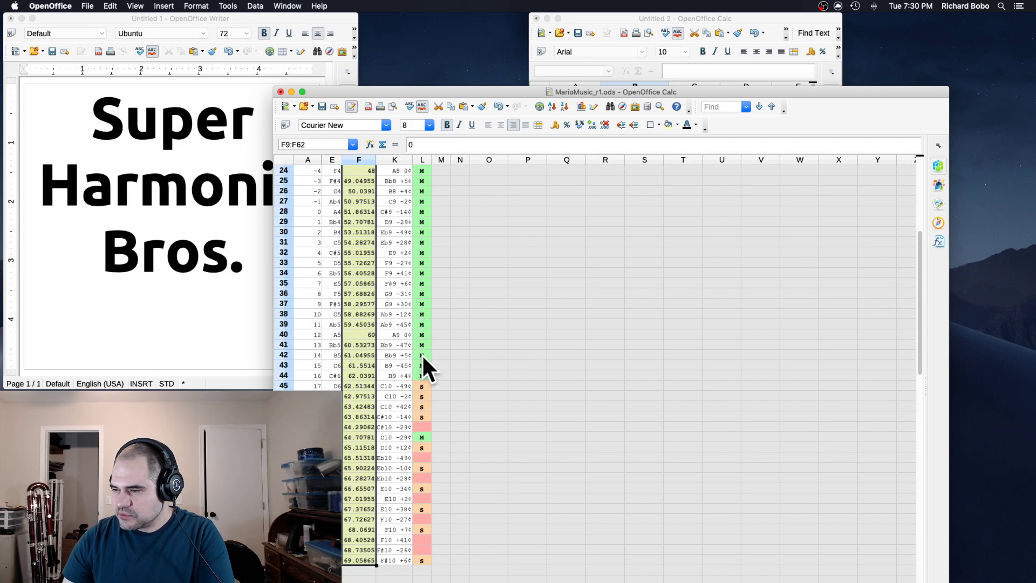
{"action": "scroll", "coordinate": [380, 385], "scroll_direction": "up", "scroll_amount": 8}
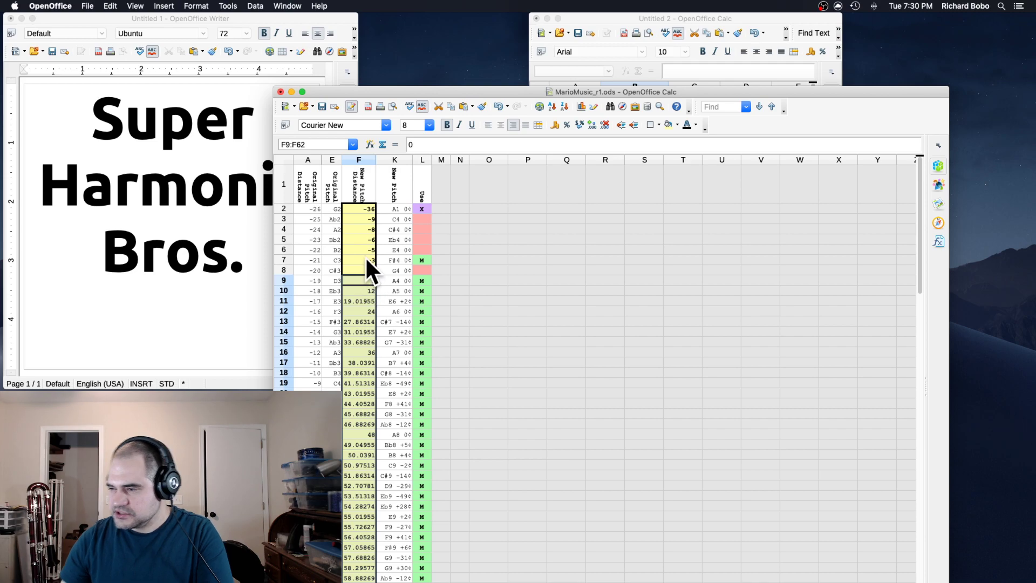
- Set the new pitch distance for C3 in F7 of the Remap sheet to -12
{"action": "left_click", "coordinate": [366, 260]}
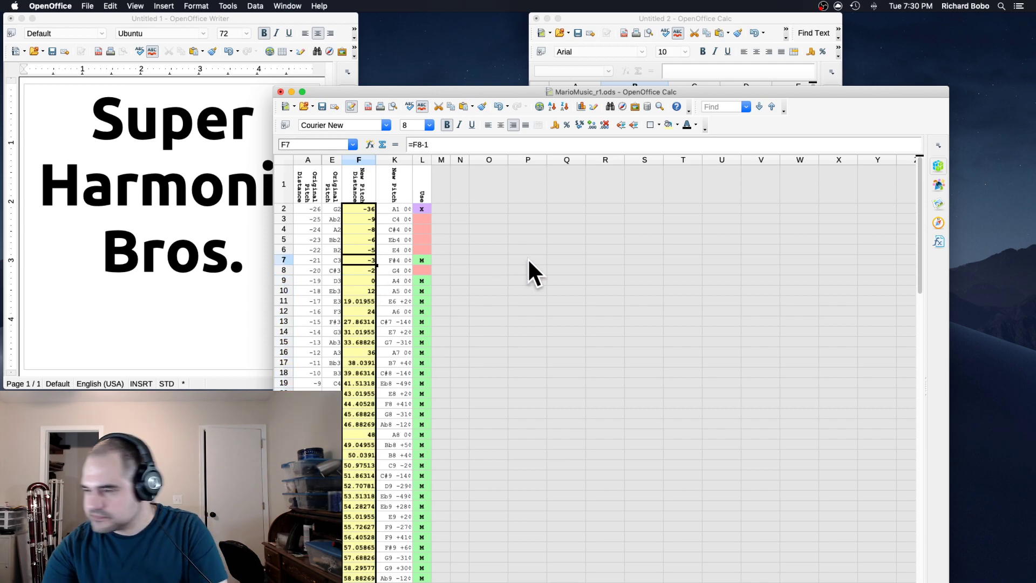
{"action": "type", "text": "-12"}
{"action": "key", "text": "Return"}
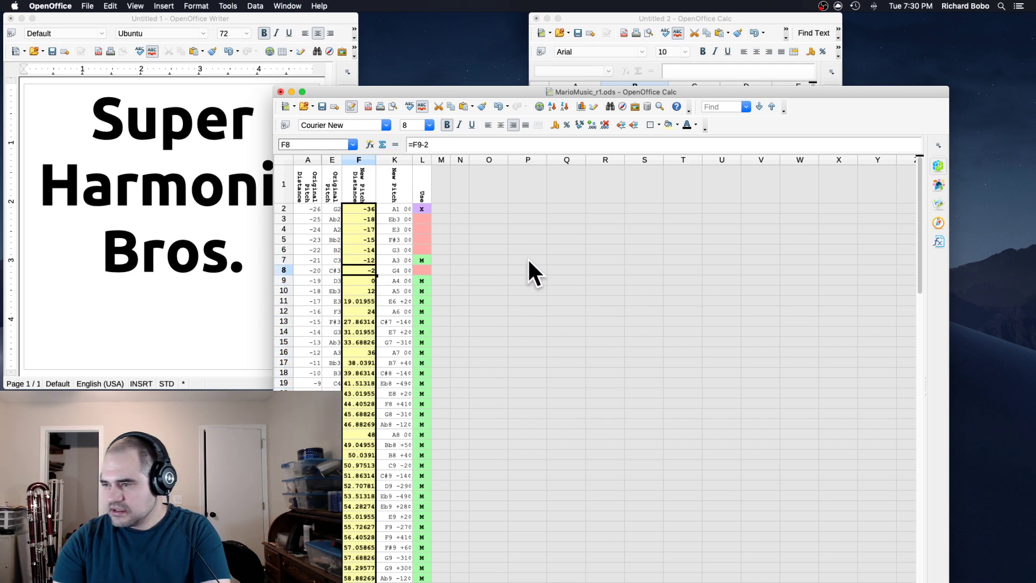
{"action": "left_click", "coordinate": [368, 260]}
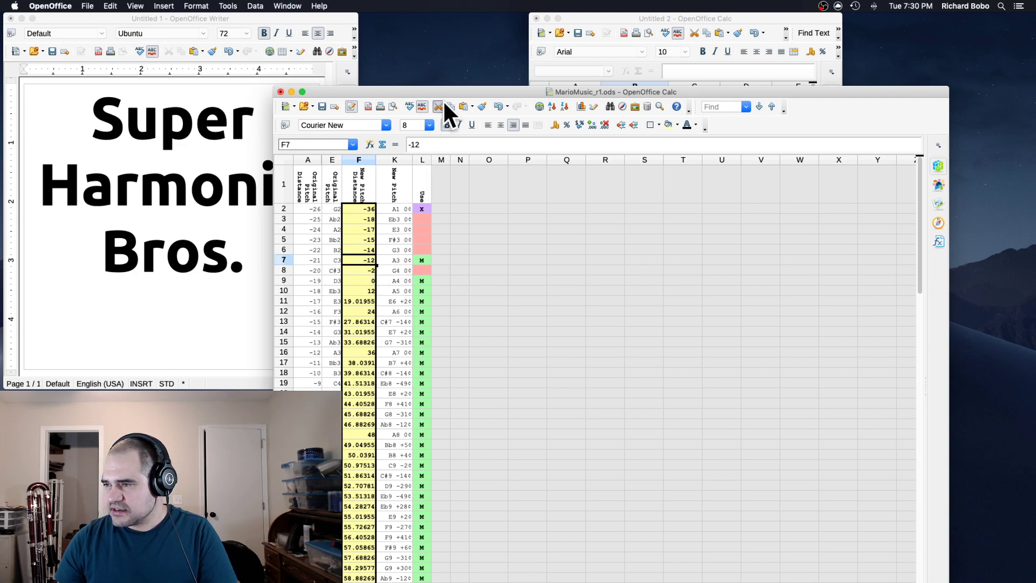
- Copy the Transformed Data hex string from E59 on the Main sheet
{"action": "left_click_drag", "start_coordinate": [440, 92], "coordinate": [523, 5]}
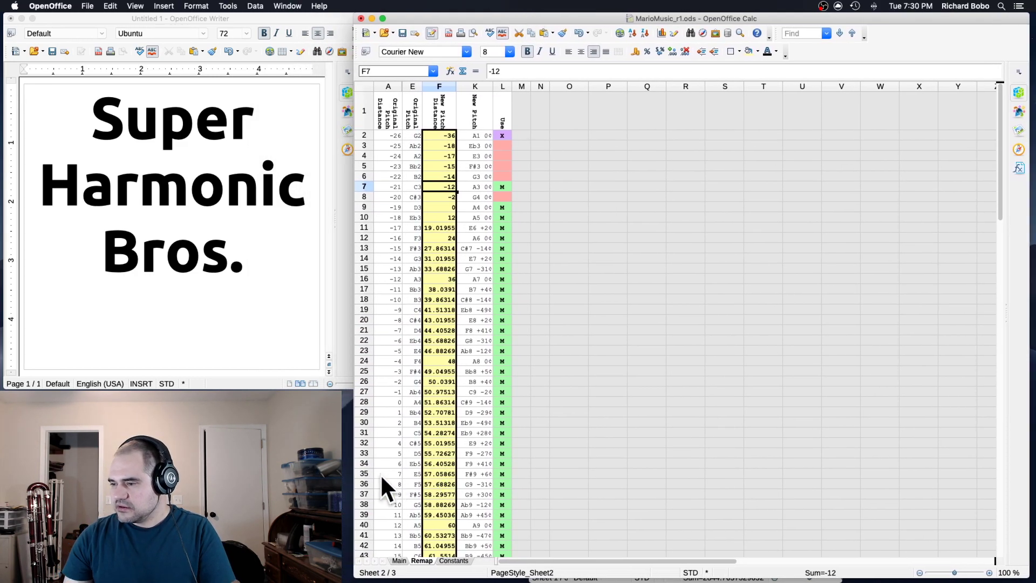
{"action": "left_click", "coordinate": [399, 561]}
{"action": "left_click", "coordinate": [493, 546]}
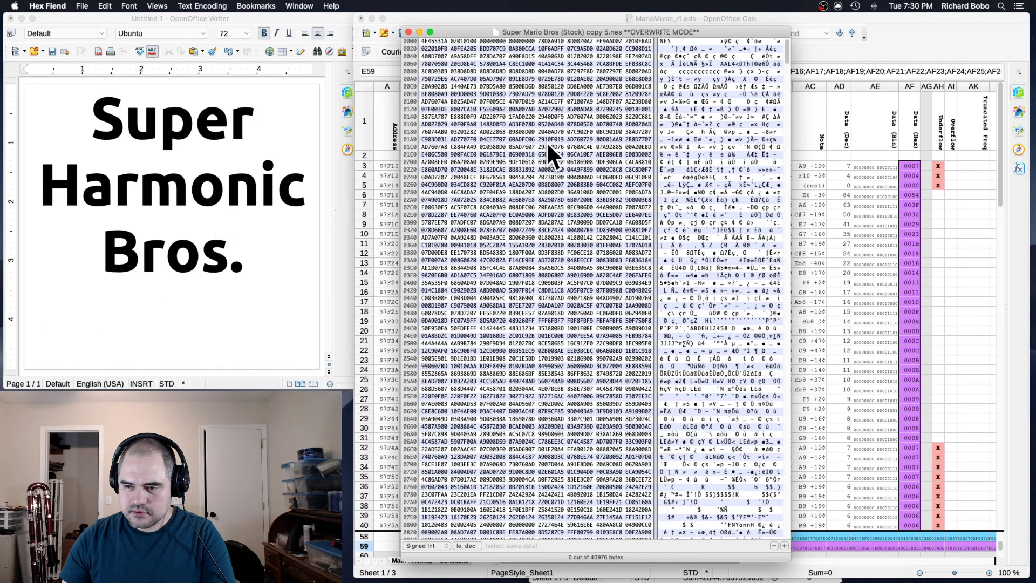
- Switch to Hex Fiend and paste the transformed data over the pitch table near 7F10 in Super Mario Bros (Stock) copy 5.nes
{"action": "scroll", "coordinate": [533, 250], "scroll_direction": "down", "scroll_amount": 20}
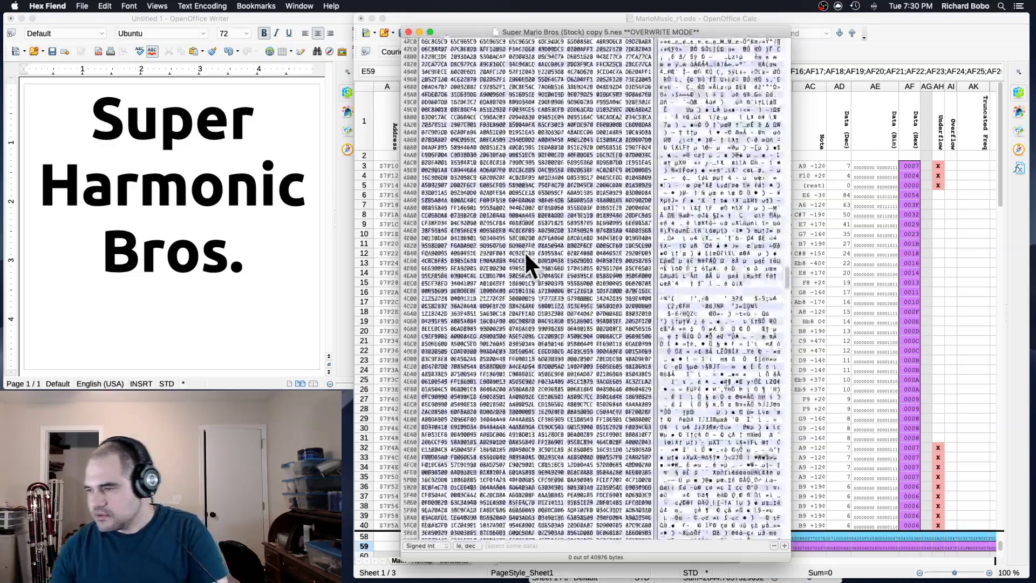
{"action": "scroll", "coordinate": [522, 250], "scroll_direction": "down", "scroll_amount": 20}
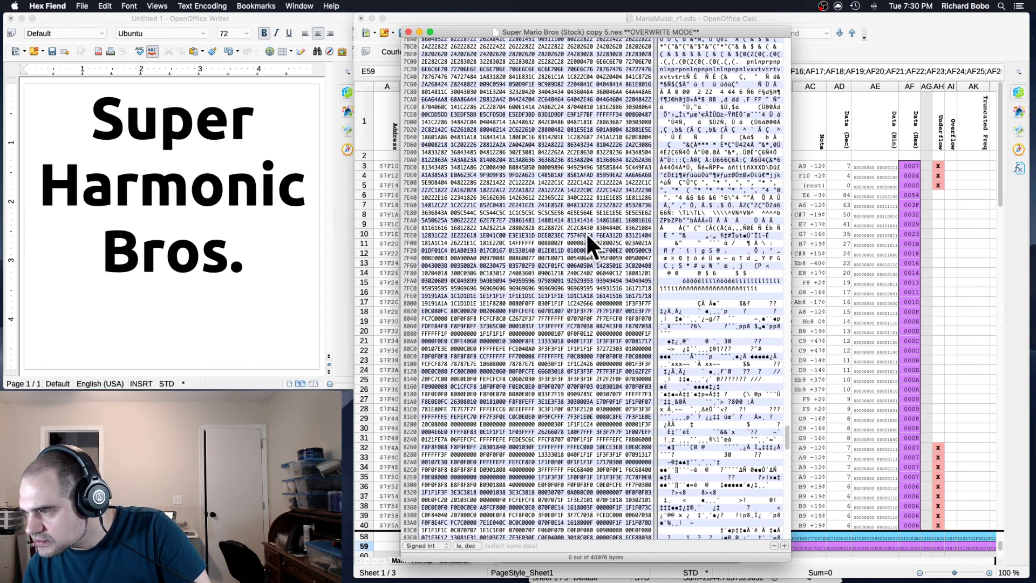
{"action": "left_click_drag", "start_coordinate": [539, 244], "coordinate": [552, 394]}
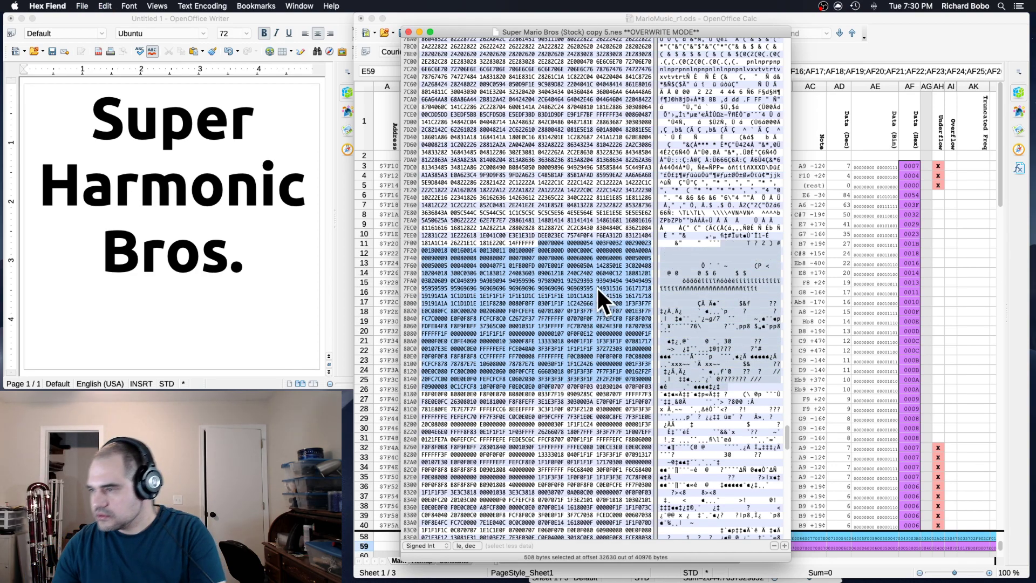
{"action": "key", "text": "super+v"}
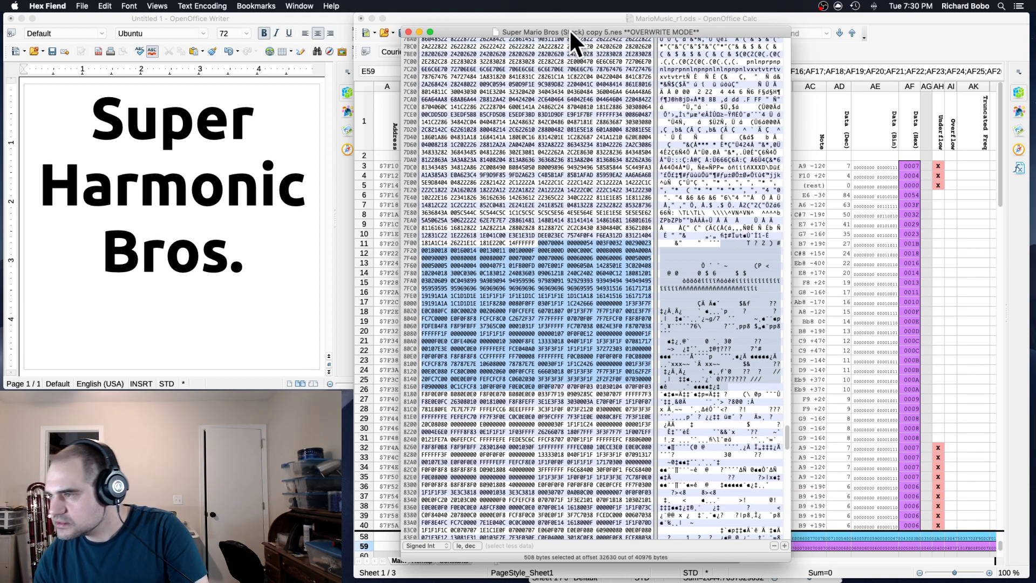
- Return to MarioMusic_r1.ods and examine the pitch distances in column N against the remapped notes and underflow marks on the Main sheet
{"action": "left_click_drag", "start_coordinate": [569, 32], "coordinate": [191, 18]}
{"action": "left_click", "coordinate": [616, 359]}
{"action": "scroll", "coordinate": [618, 396], "scroll_direction": "down", "scroll_amount": 6}
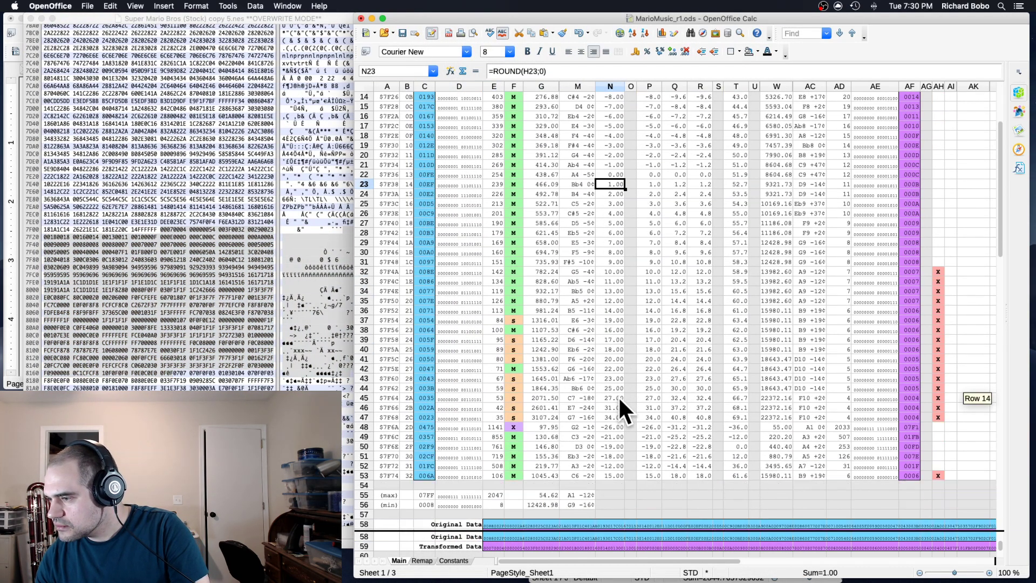
{"action": "scroll", "coordinate": [617, 396], "scroll_direction": "up", "scroll_amount": 6}
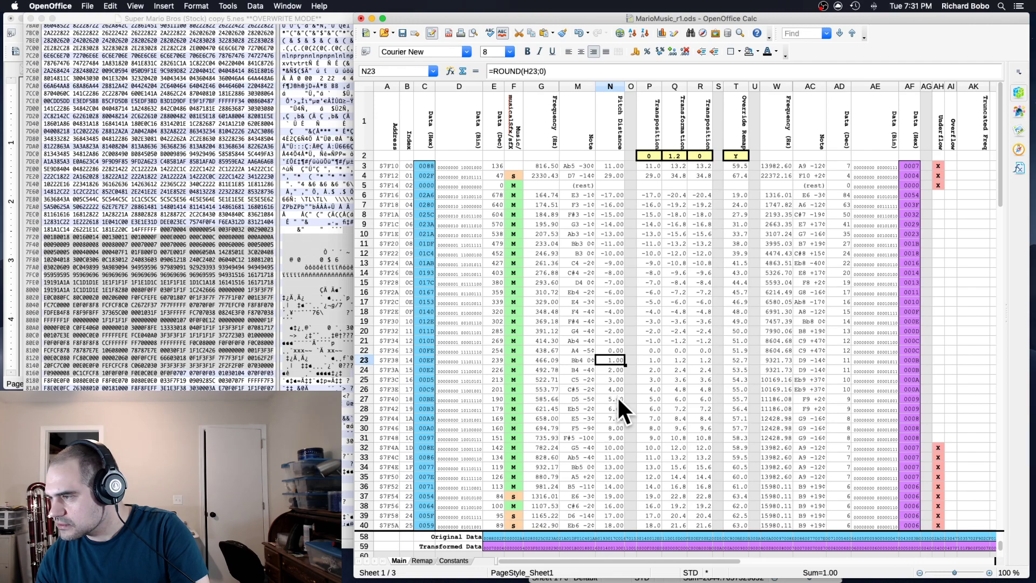
{"action": "scroll", "coordinate": [618, 399], "scroll_direction": "down", "scroll_amount": 3}
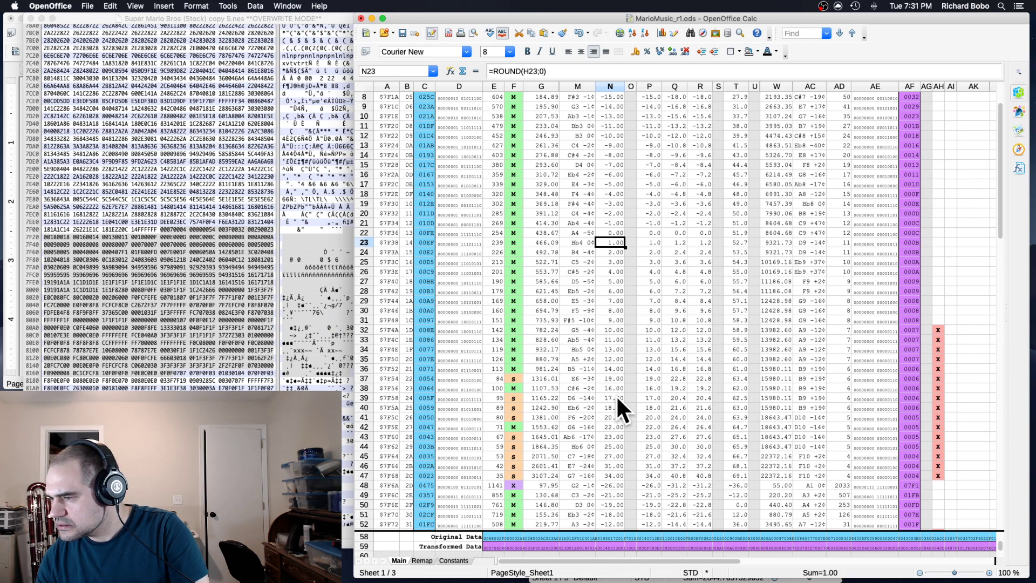
{"action": "left_click", "coordinate": [610, 369]}
{"action": "left_click", "coordinate": [612, 330]}
{"action": "left_click", "coordinate": [611, 301]}
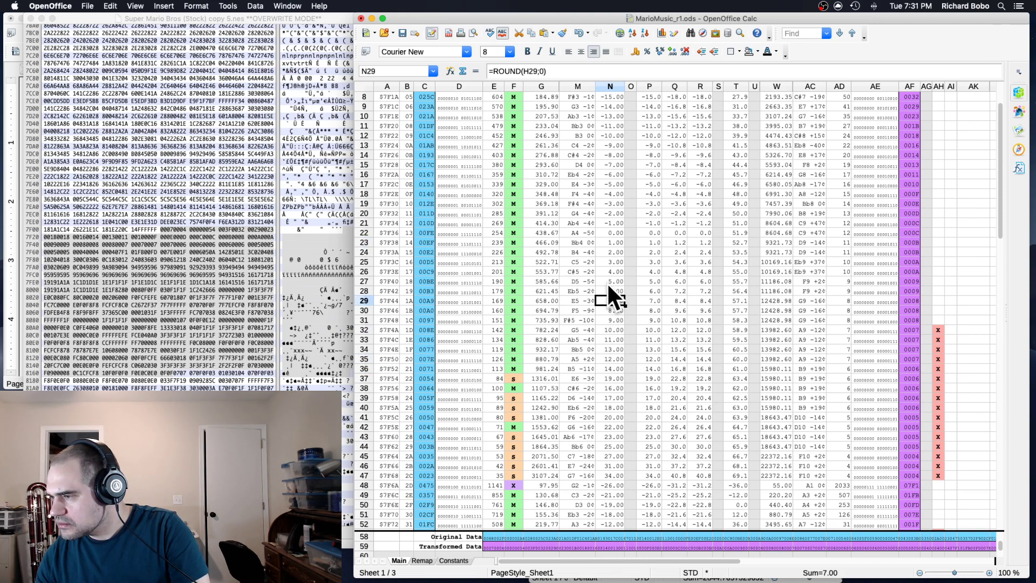
{"action": "left_click", "coordinate": [610, 262]}
{"action": "left_click", "coordinate": [611, 291]}
{"action": "scroll", "coordinate": [606, 287], "scroll_direction": "up", "scroll_amount": 3}
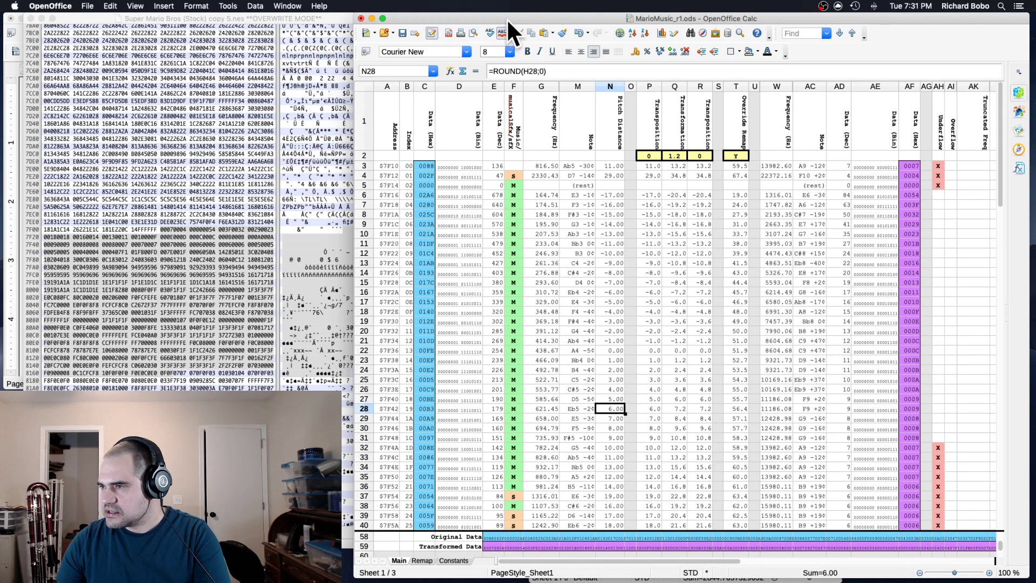
- Set the transformation factor in Q2 of the Main sheet to 1
{"action": "left_click_drag", "start_coordinate": [506, 19], "coordinate": [296, 9]}
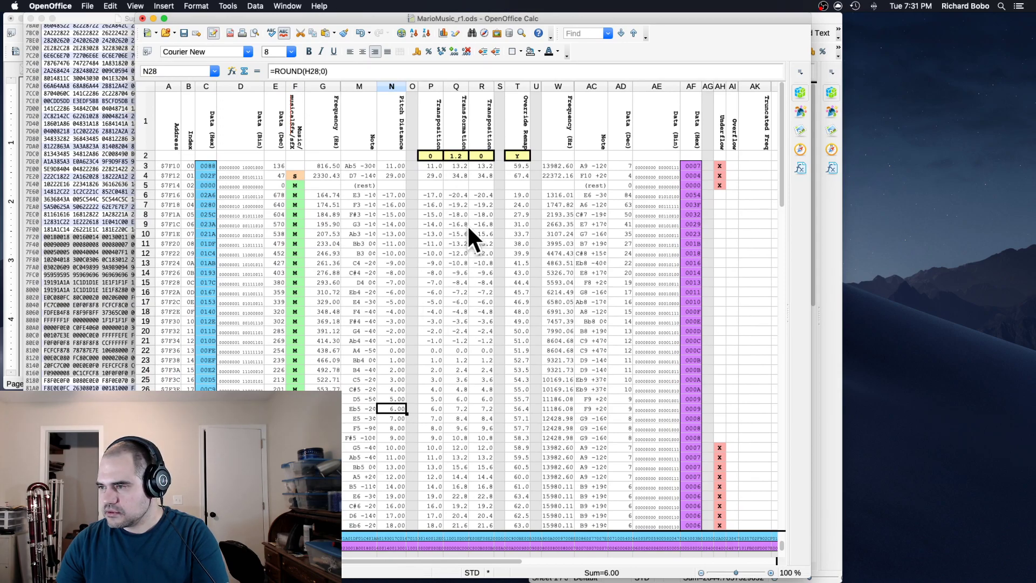
{"action": "left_click", "coordinate": [454, 154]}
{"action": "key", "text": "BackSpace"}
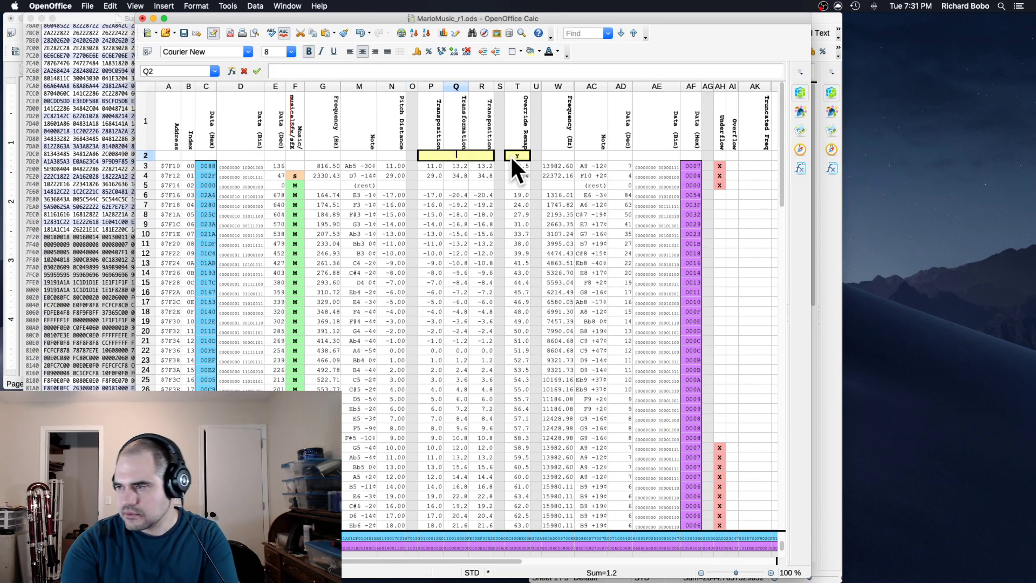
{"action": "type", "text": "1"}
{"action": "key", "text": "Return"}
{"action": "left_click_drag", "start_coordinate": [542, 20], "coordinate": [441, 1]}
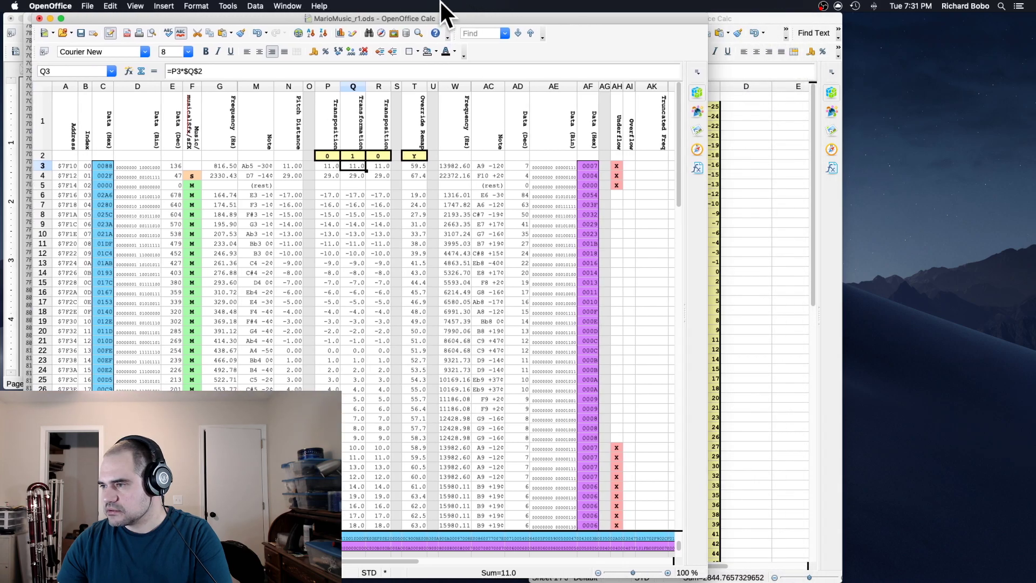
{"action": "left_click", "coordinate": [777, 212]}
{"action": "left_click", "coordinate": [699, 104]}
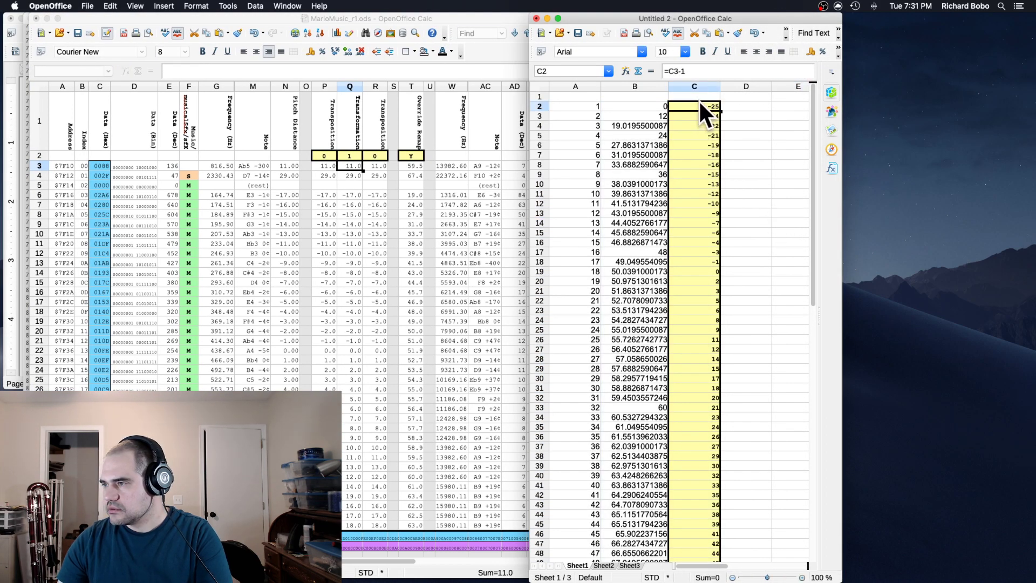
{"action": "scroll", "coordinate": [688, 297], "scroll_direction": "down", "scroll_amount": 4}
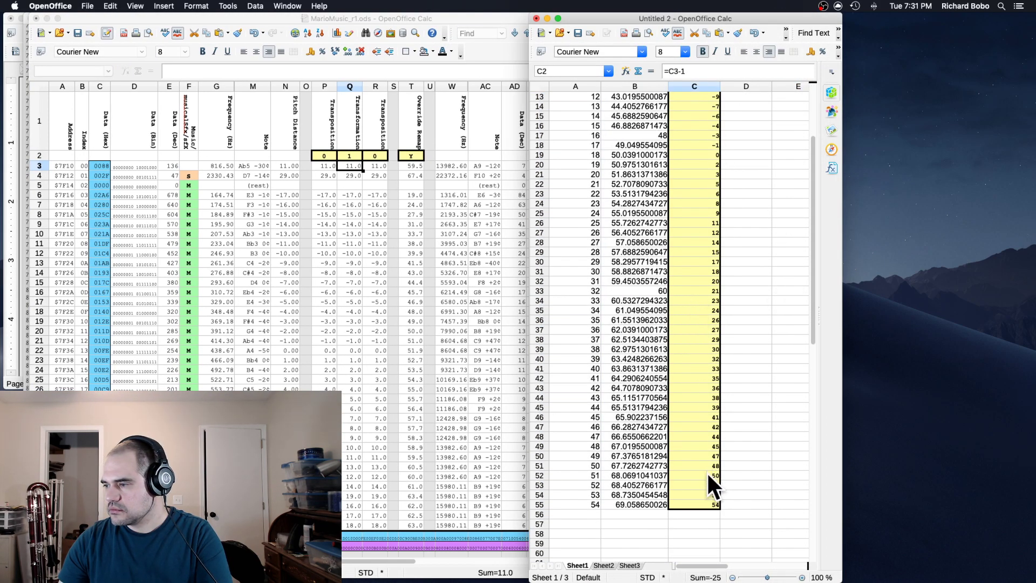
{"action": "left_click", "coordinate": [708, 464], "text": "shift"}
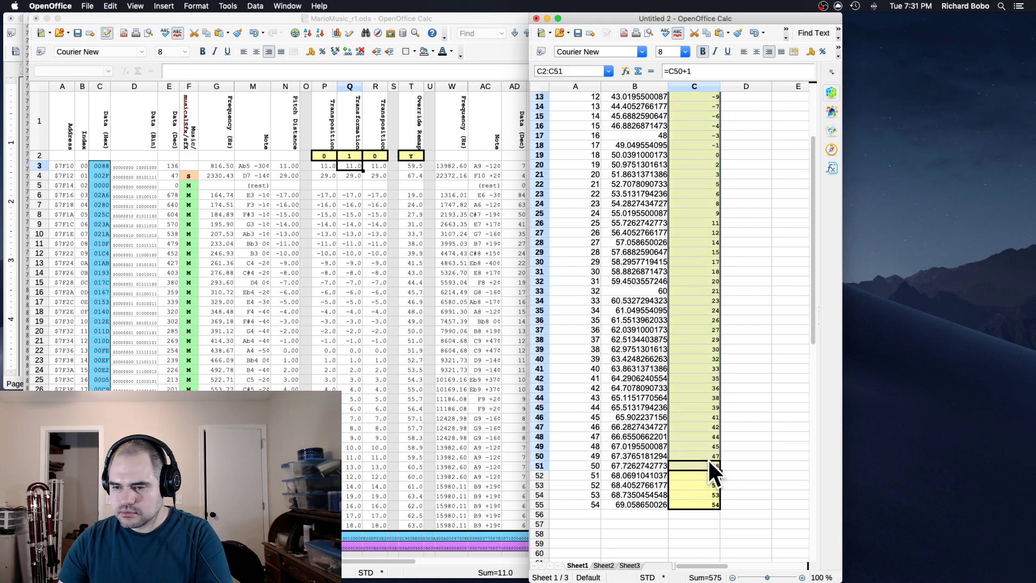
{"action": "left_click", "coordinate": [453, 427]}
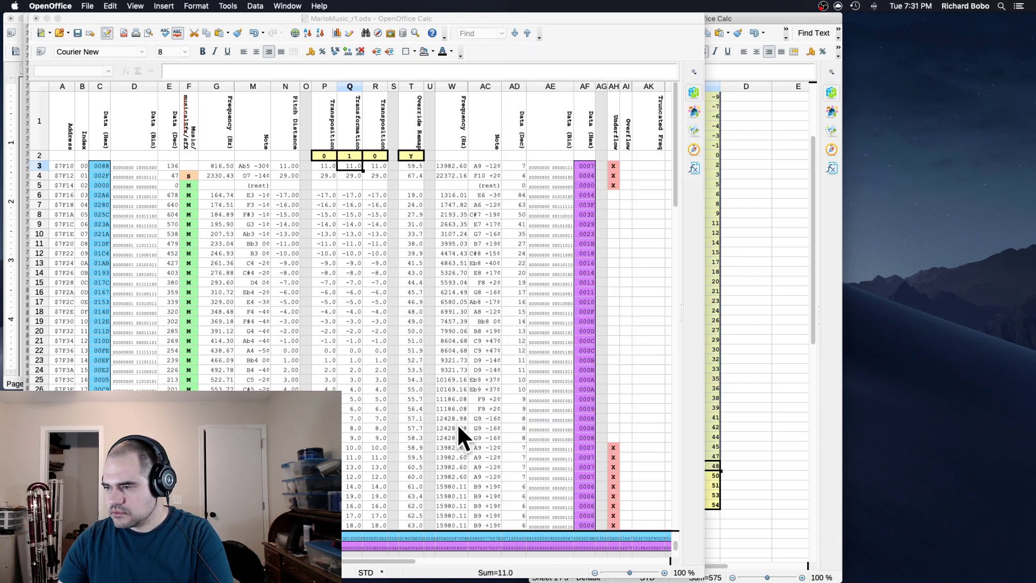
- Copy the new pitch distance values F16:F62 on the Remap sheet
{"action": "left_click", "coordinate": [167, 561]}
{"action": "left_click", "coordinate": [130, 554]}
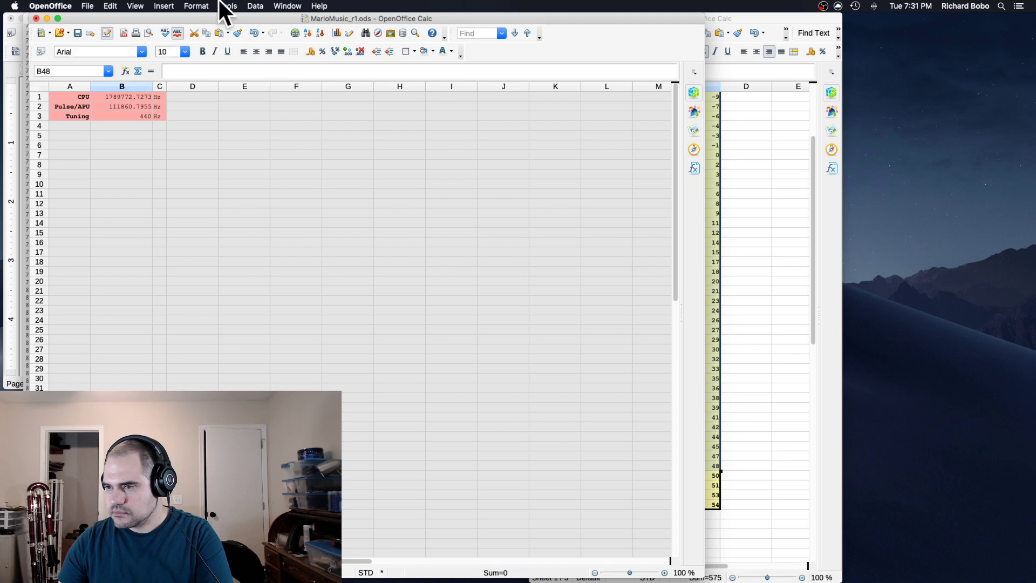
{"action": "left_click", "coordinate": [132, 562]}
{"action": "left_click_drag", "start_coordinate": [226, 18], "coordinate": [538, 18]}
{"action": "left_click", "coordinate": [487, 257]}
{"action": "left_click", "coordinate": [430, 186]}
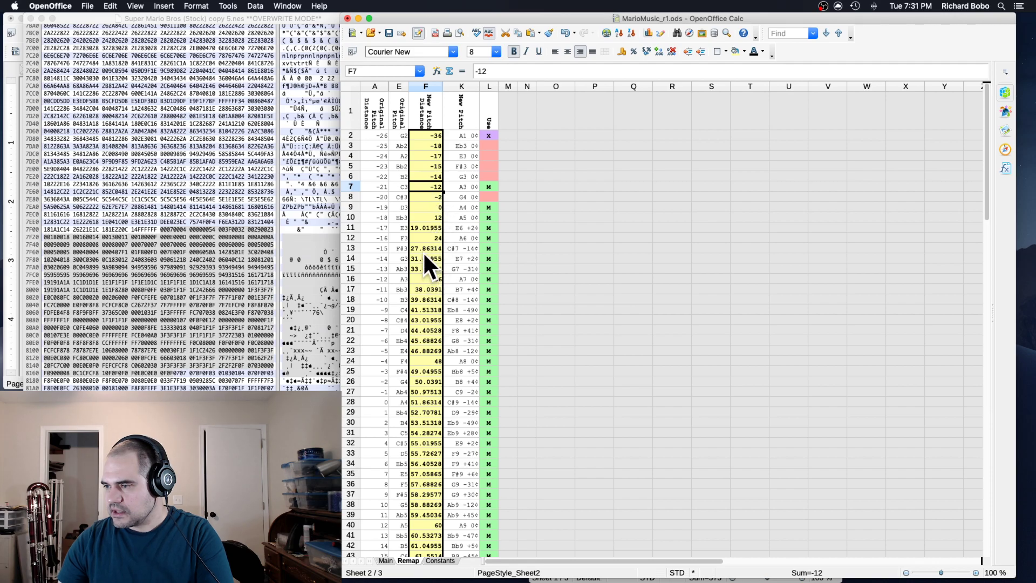
{"action": "left_click", "coordinate": [429, 238]}
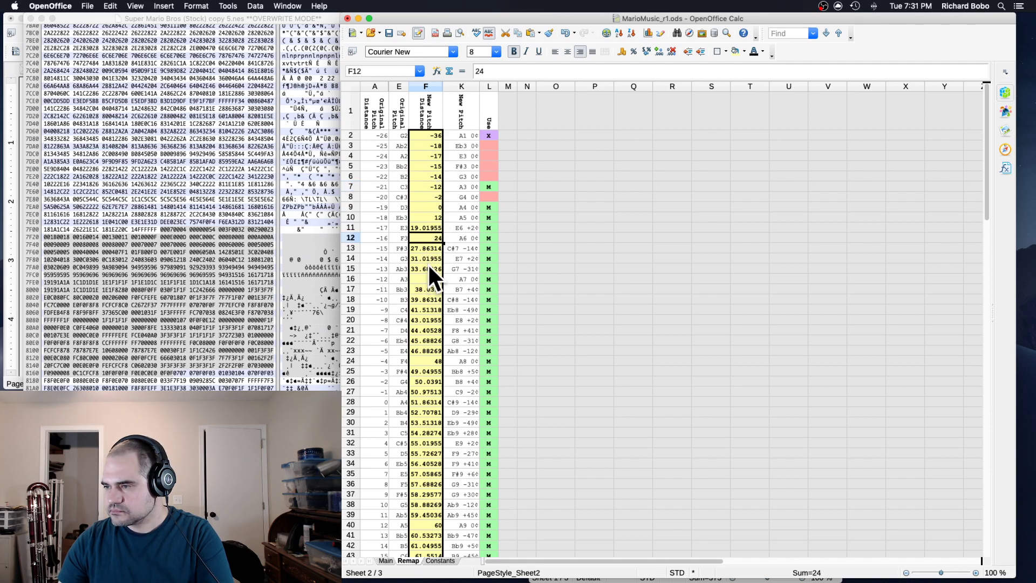
{"action": "left_click", "coordinate": [426, 279]}
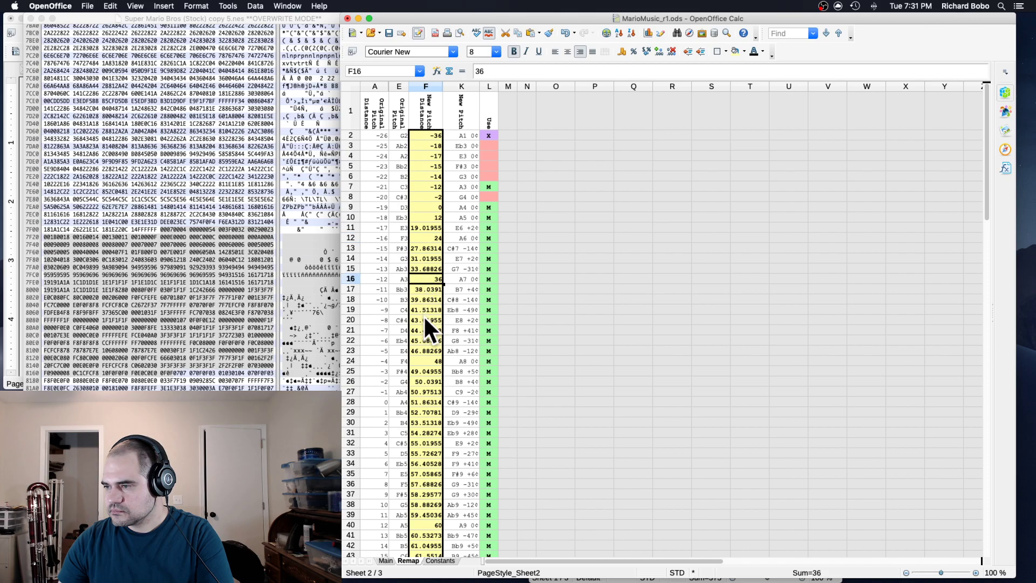
{"action": "scroll", "coordinate": [425, 324], "scroll_direction": "down", "scroll_amount": 7}
{"action": "left_click", "coordinate": [426, 495], "text": "shift"}
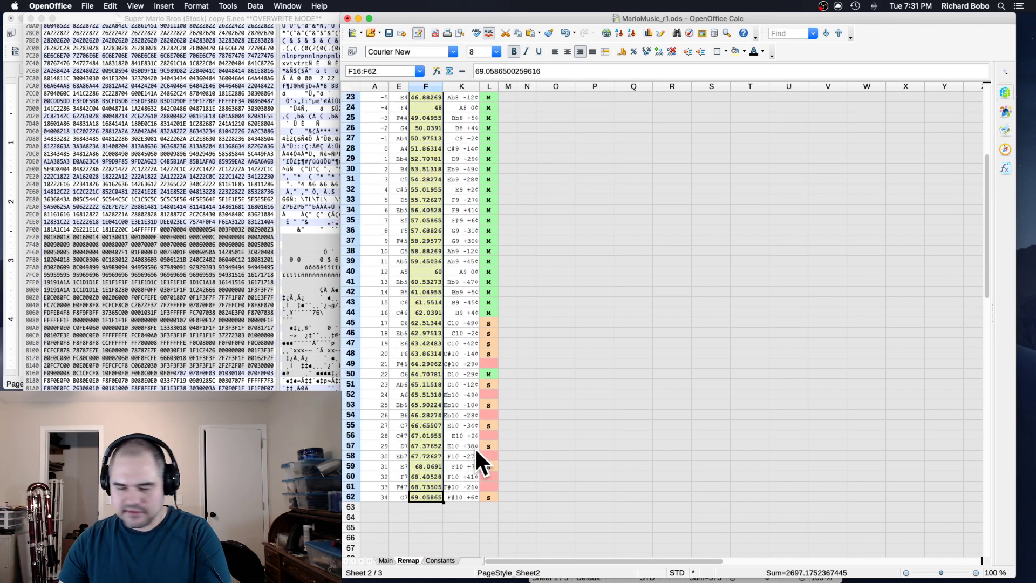
- Paste the copied pitch distances into column C of the Untitled 2 scratch spreadsheet, starting at C2
{"action": "left_click_drag", "start_coordinate": [523, 21], "coordinate": [160, 5]}
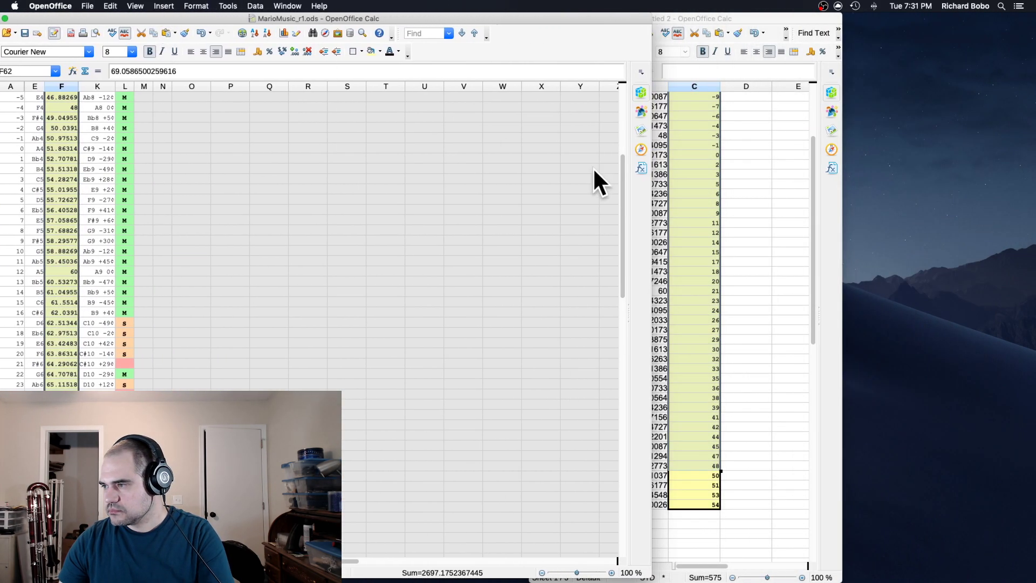
{"action": "left_click", "coordinate": [713, 192]}
{"action": "scroll", "coordinate": [711, 199], "scroll_direction": "up", "scroll_amount": 4}
{"action": "left_click", "coordinate": [696, 104]}
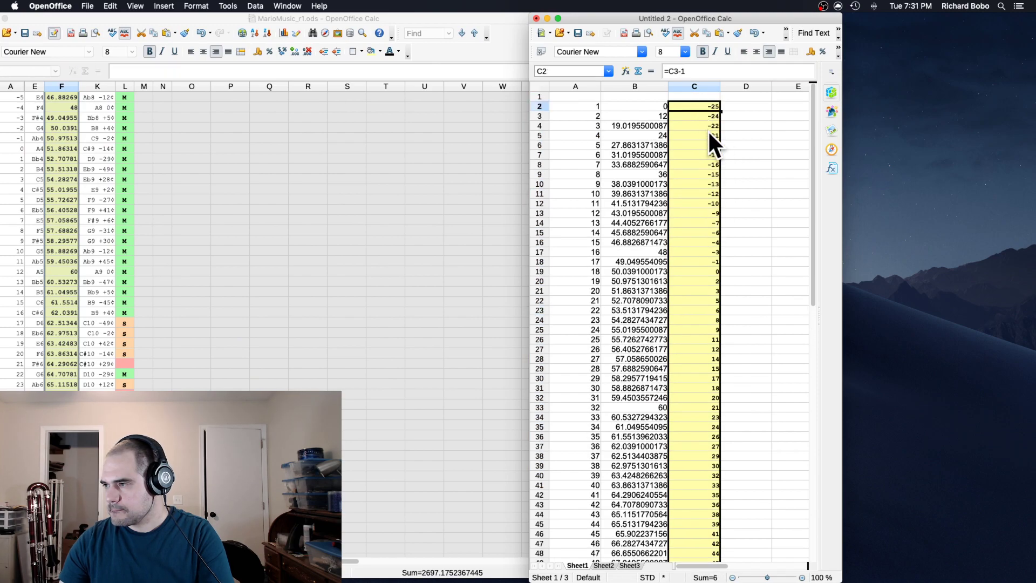
{"action": "key", "text": "super+v"}
{"action": "scroll", "coordinate": [676, 286], "scroll_direction": "down", "scroll_amount": 3}
{"action": "left_click", "coordinate": [652, 454]}
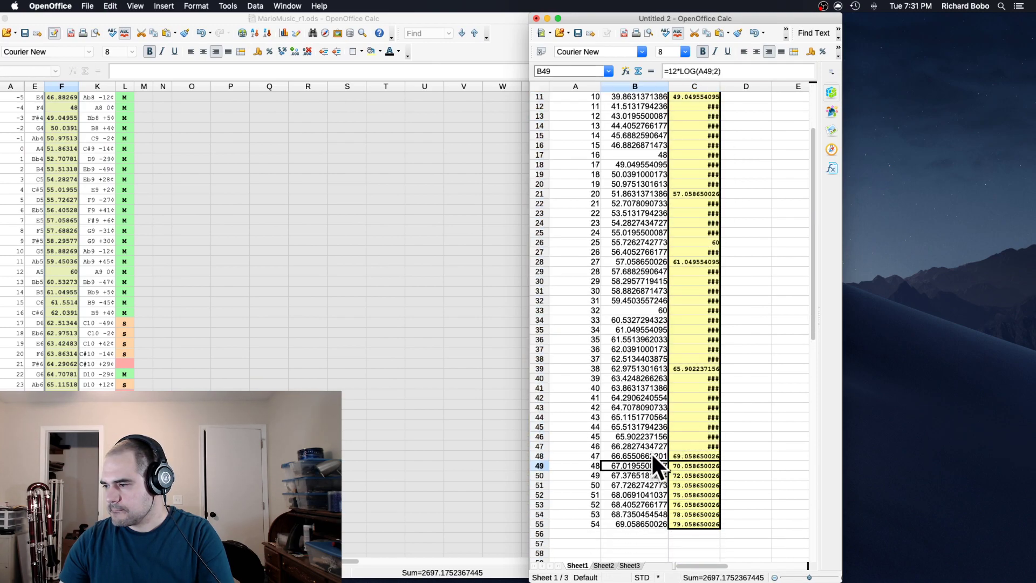
- Copy the computed harmonic pitch values B2:B48 in the Untitled 2 scratch spreadsheet
{"action": "scroll", "coordinate": [647, 448], "scroll_direction": "up", "scroll_amount": 3}
{"action": "left_click", "coordinate": [635, 104], "text": "shift"}
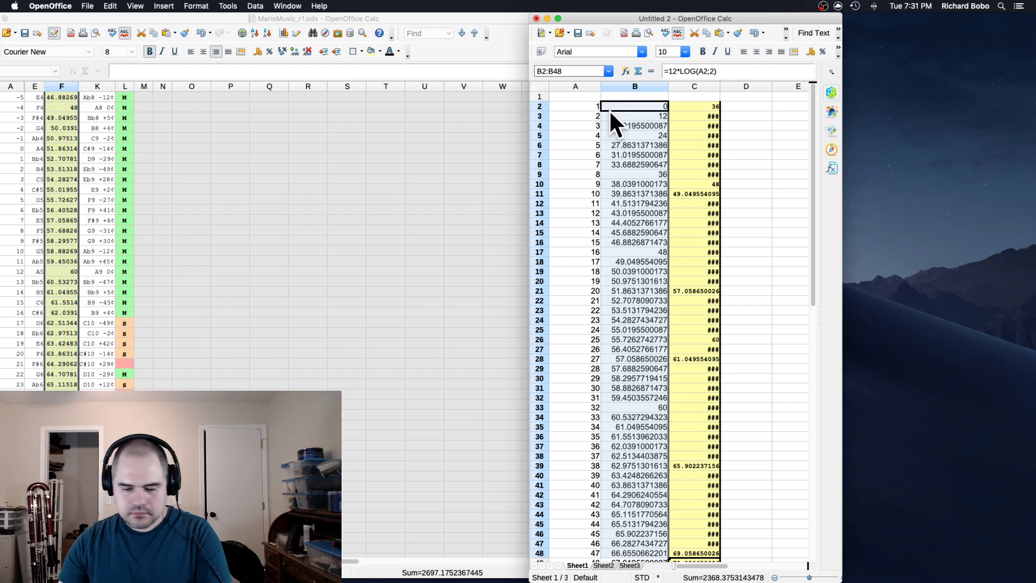
{"action": "left_click_drag", "start_coordinate": [191, 117], "coordinate": [205, 158]}
{"action": "left_click_drag", "start_coordinate": [169, 16], "coordinate": [550, 3]}
- Paste the copied harmonic values as plain numbers over the new pitch distances F16:F62 on the Remap sheet of MarioMusic_r1.ods
{"action": "scroll", "coordinate": [444, 131], "scroll_direction": "up", "scroll_amount": 6}
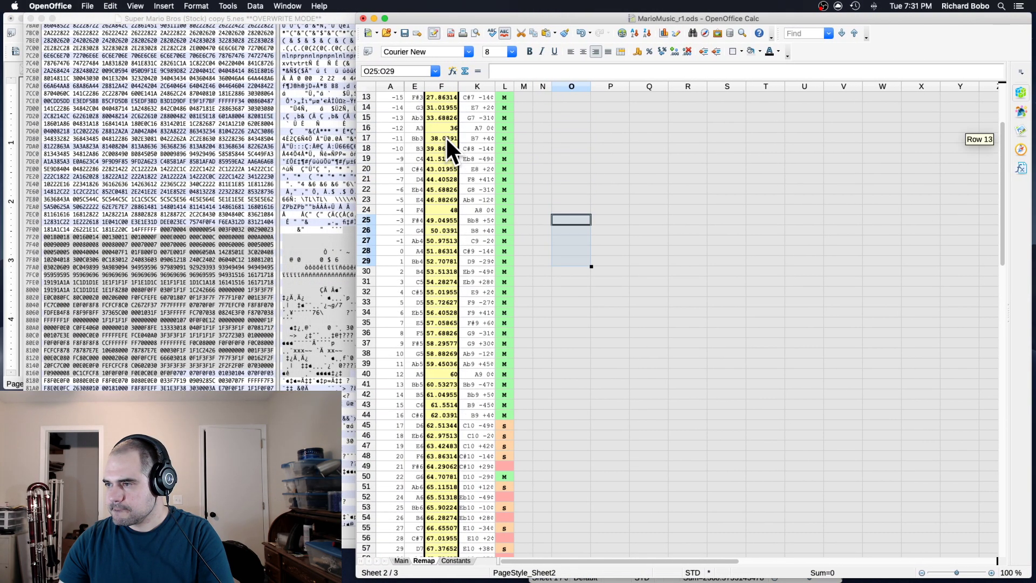
{"action": "left_click_drag", "start_coordinate": [446, 195], "coordinate": [440, 458]}
{"action": "scroll", "coordinate": [448, 261], "scroll_direction": "down", "scroll_amount": 7}
{"action": "right_click", "coordinate": [440, 452]}
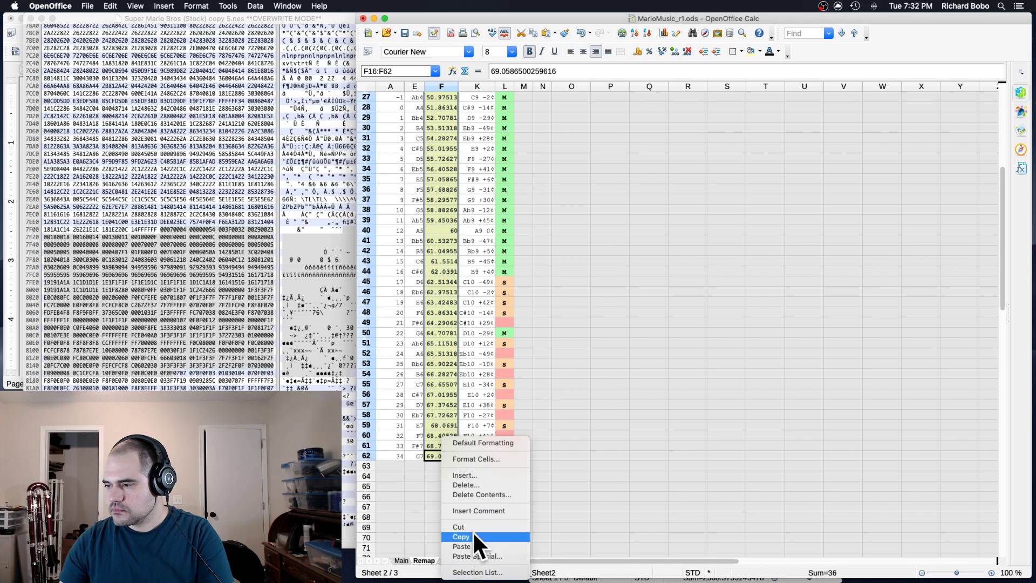
{"action": "left_click", "coordinate": [470, 555]}
{"action": "left_click", "coordinate": [809, 214]}
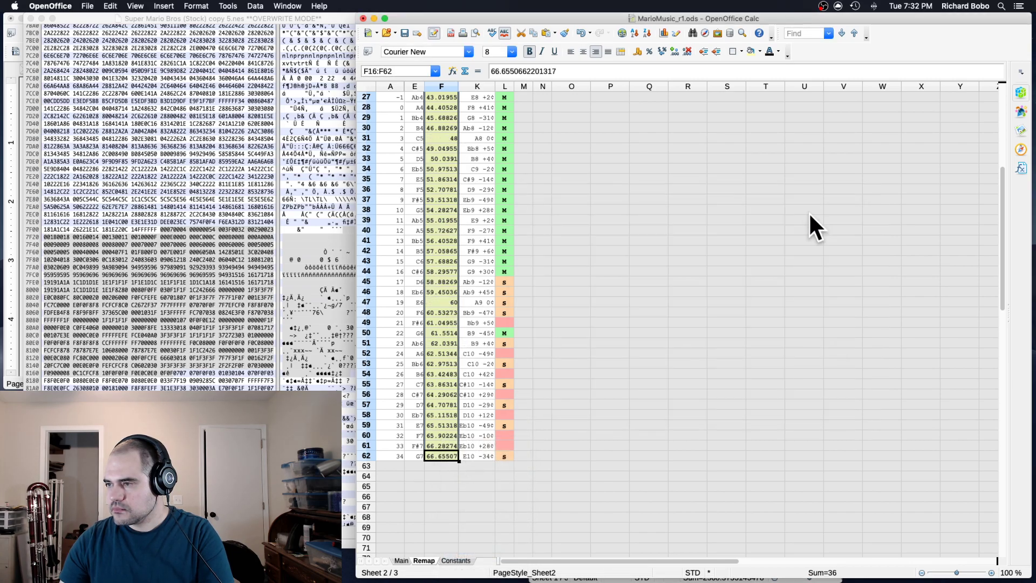
{"action": "left_click", "coordinate": [573, 353]}
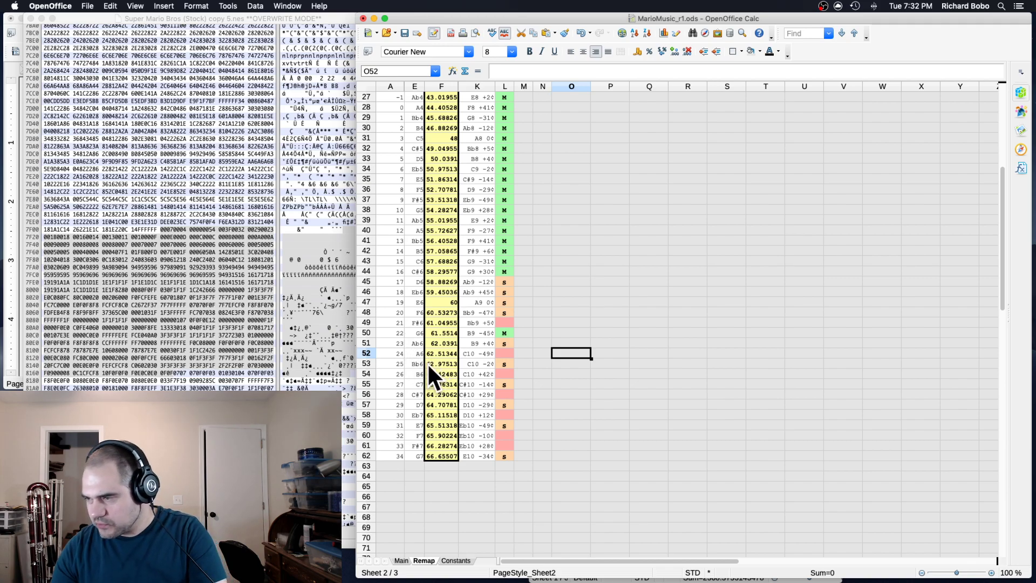
- Set the new pitch distance in F15 of the Remap sheet to -12
{"action": "scroll", "coordinate": [427, 369], "scroll_direction": "up", "scroll_amount": 9}
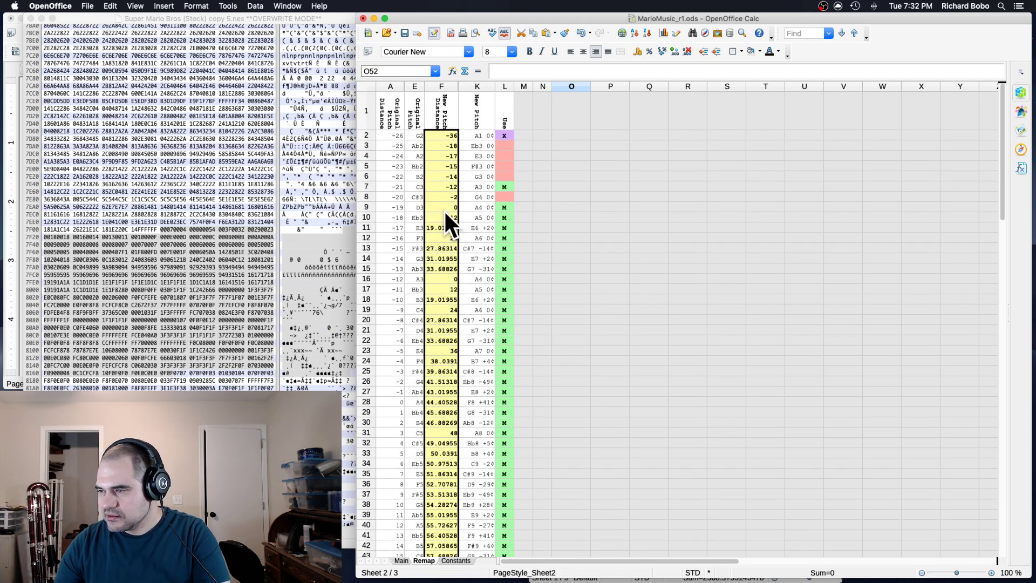
{"action": "left_click", "coordinate": [442, 271]}
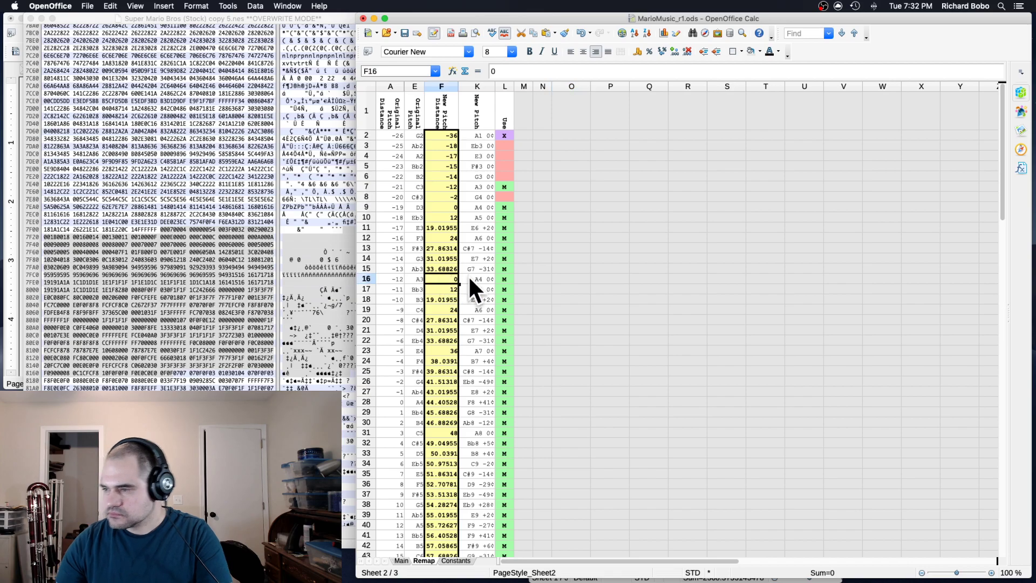
{"action": "type", "text": "="}
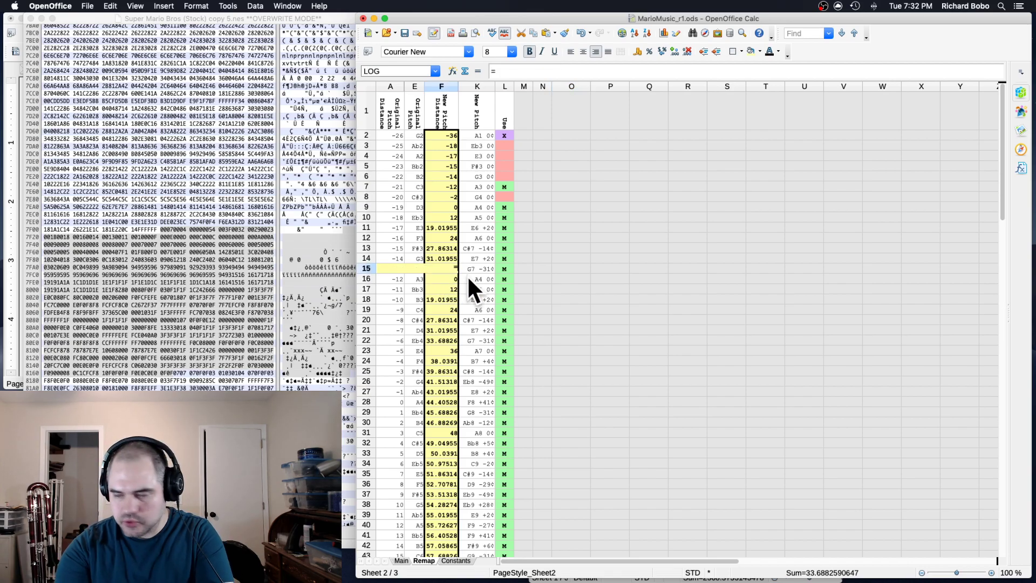
{"action": "type", "text": "-12f14"}
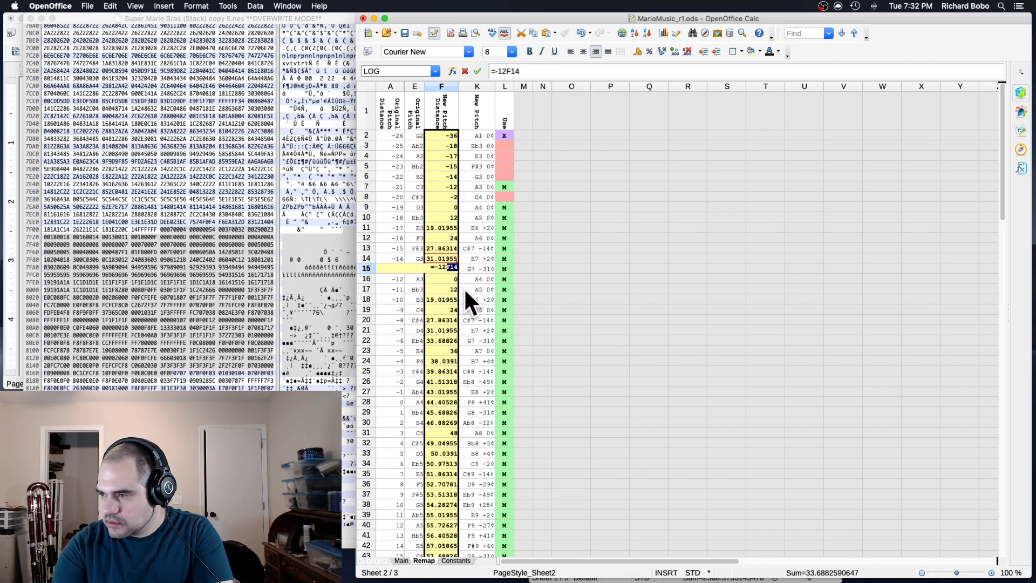
{"action": "key", "text": "Return"}
{"action": "type", "text": "-12"}
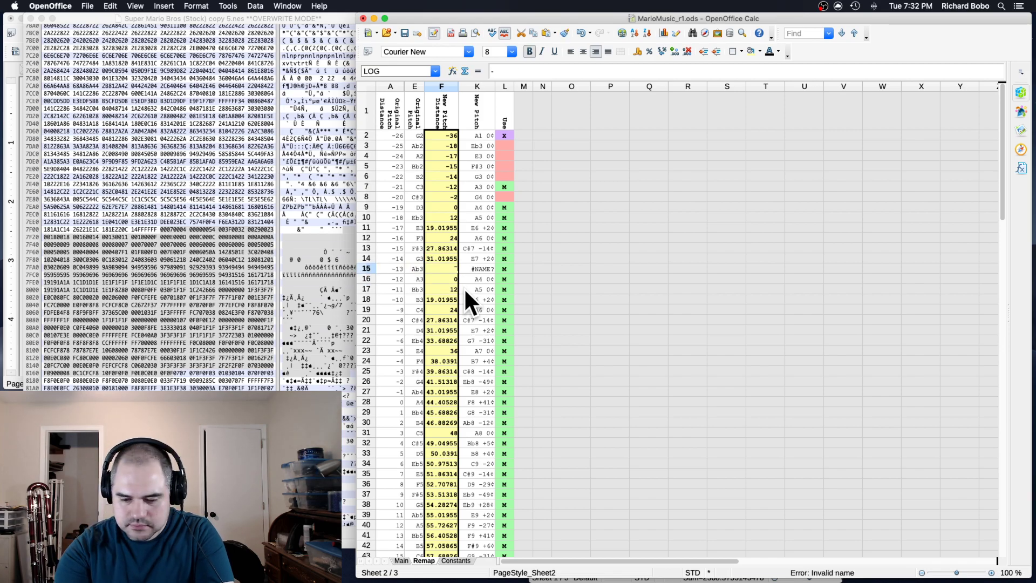
{"action": "key", "text": "Return"}
- Set the new pitch distance in F14 to the negative of F18 with the formula =-F18
{"action": "key", "text": "Up"}
{"action": "key", "text": "Down"}
{"action": "key", "text": "Down"}
{"action": "key", "text": "Up"}
{"action": "key", "text": "Up"}
{"action": "key", "text": "Up"}
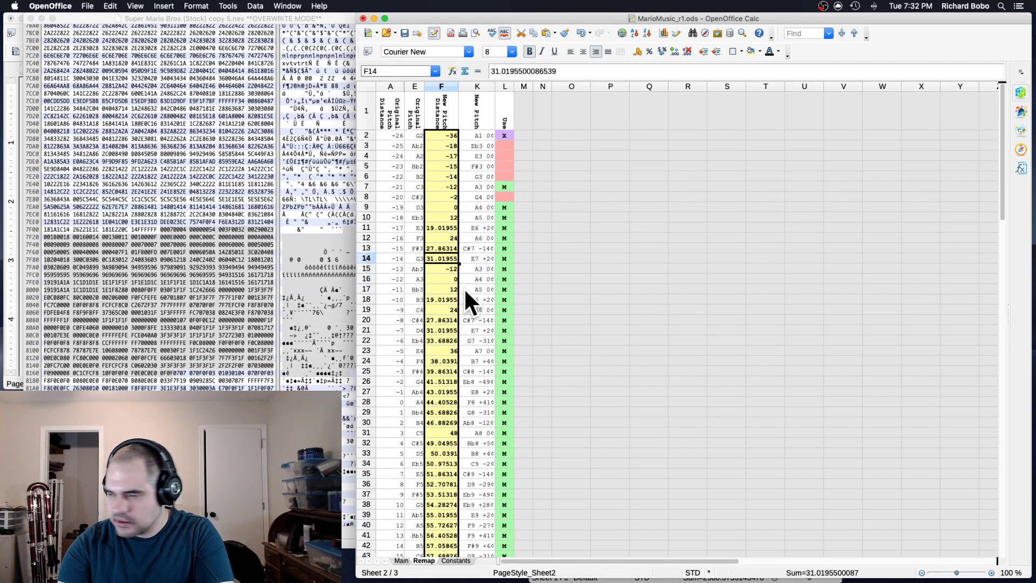
{"action": "type", "text": "=-f18"}
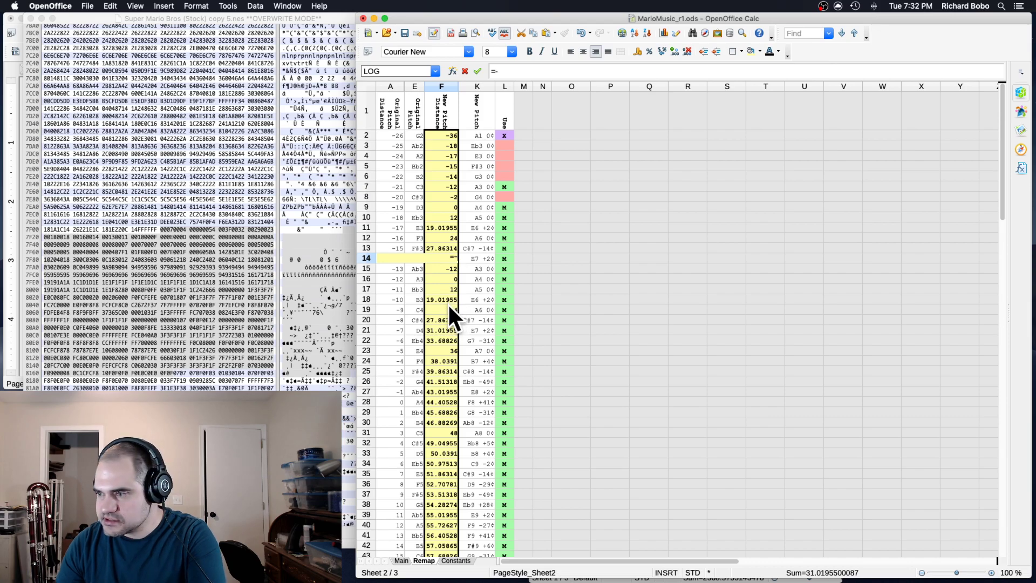
{"action": "key", "text": "Return"}
- Set the new pitch distances in F13 to -F19 and in F12 to -F21 as mirrored formulas
{"action": "key", "text": "Up"}
{"action": "key", "text": "Up"}
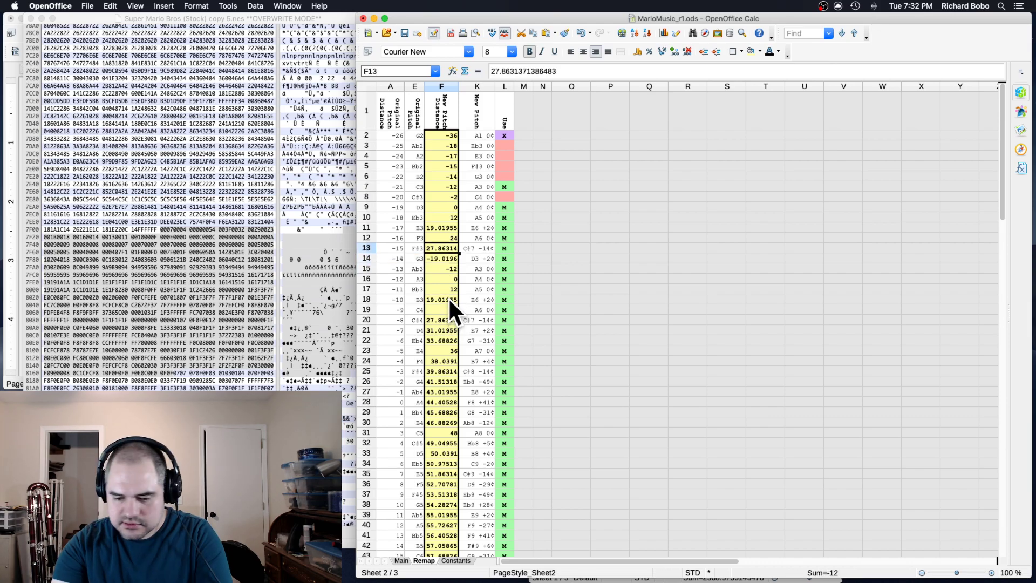
{"action": "type", "text": "-f19"}
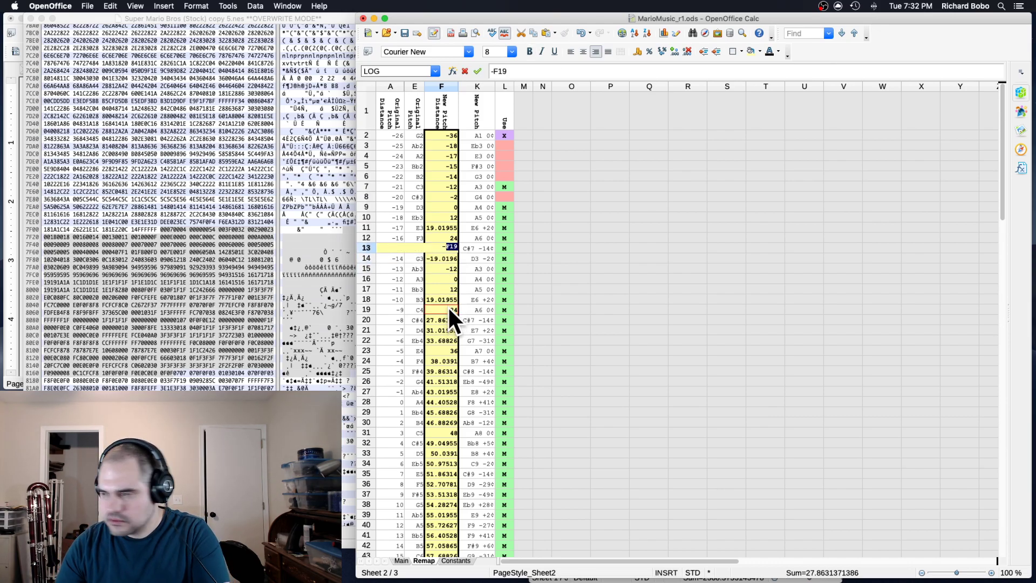
{"action": "key", "text": "Return"}
{"action": "key", "text": "Up"}
{"action": "type", "text": "-f21"}
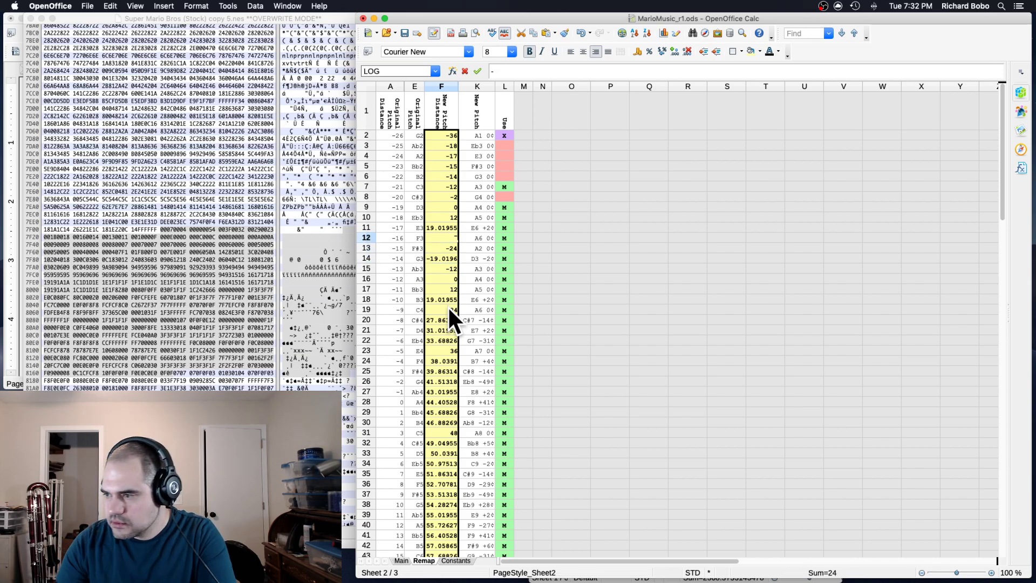
{"action": "key", "text": "Return"}
{"action": "key", "text": "Up"}
{"action": "key", "text": "Up"}
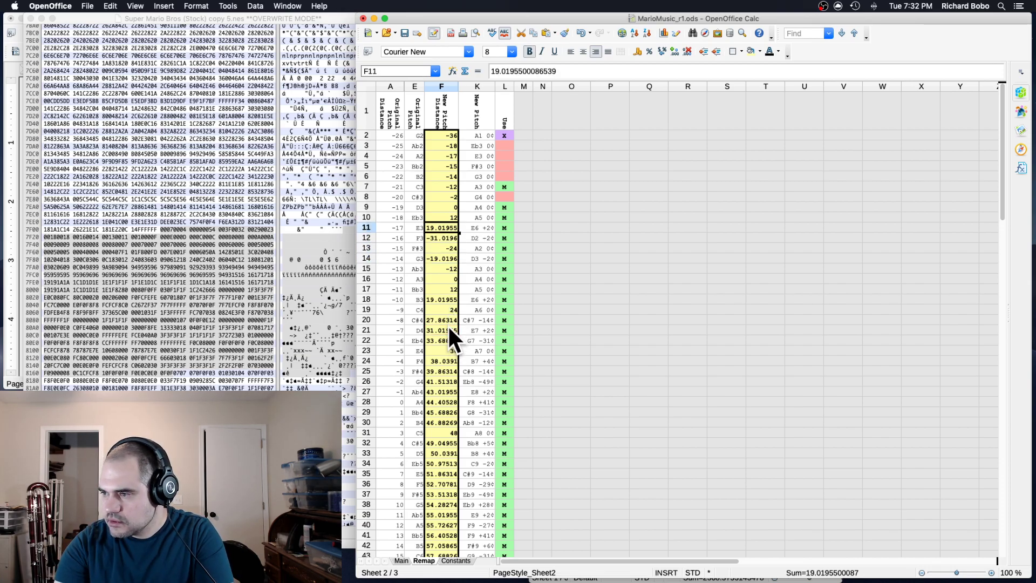
- Set the new pitch distances in F11 to -F22 and in F10 to -F23 as mirrored formulas
{"action": "type", "text": "-"}
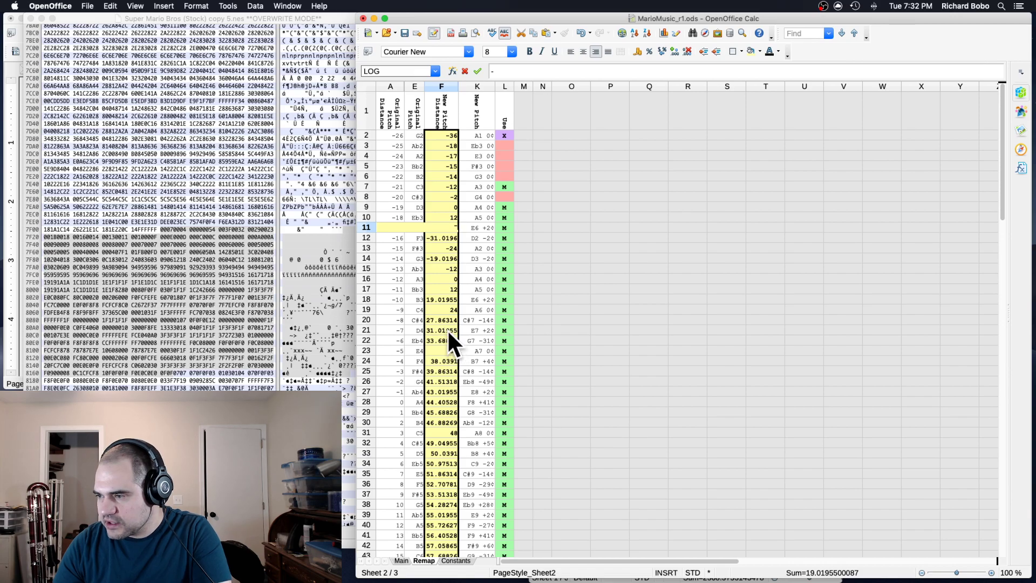
{"action": "type", "text": "f22"}
{"action": "key", "text": "Return"}
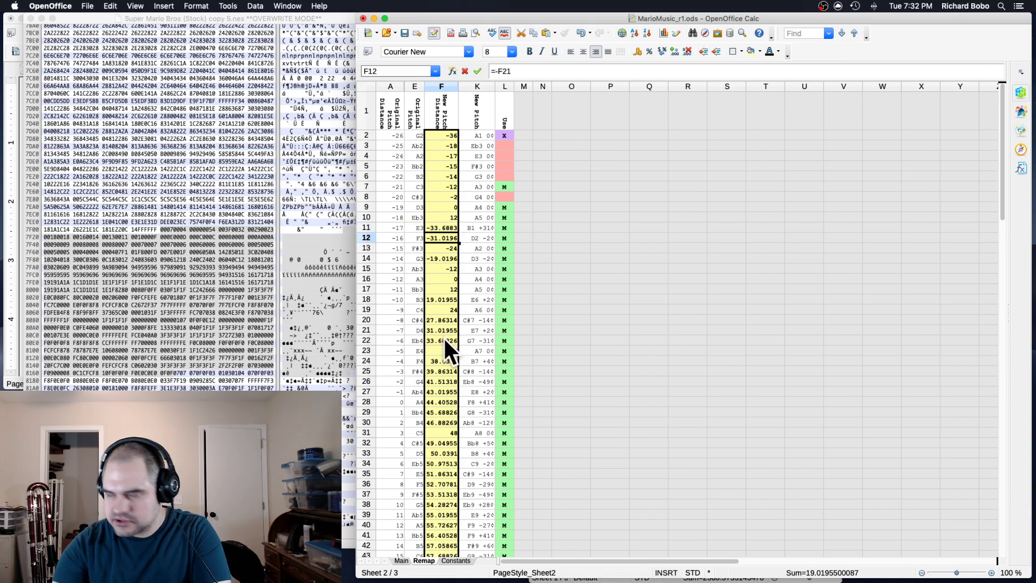
{"action": "key", "text": "Up"}
{"action": "key", "text": "Up"}
{"action": "type", "text": "-"}
{"action": "left_click", "coordinate": [442, 348]}
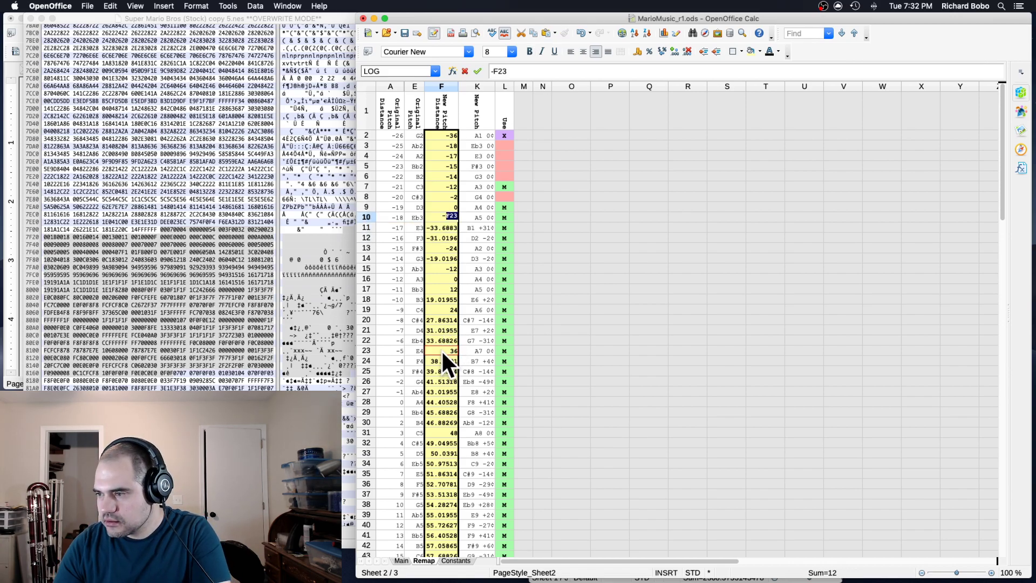
{"action": "key", "text": "Return"}
{"action": "key", "text": "Up"}
{"action": "key", "text": "Up"}
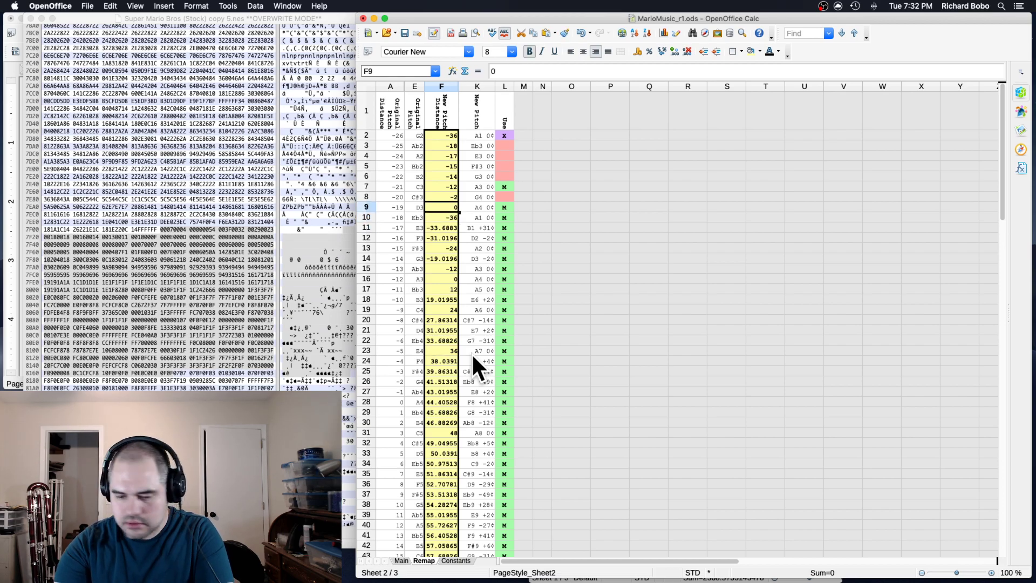
- Set the new pitch distance in F9 to the negative of F24
{"action": "type", "text": "-"}
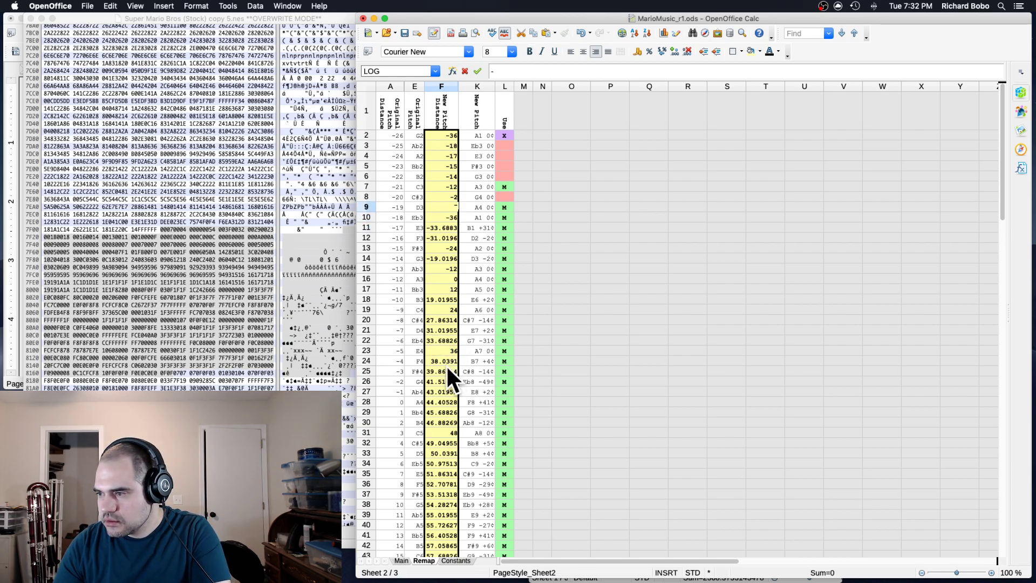
{"action": "left_click", "coordinate": [446, 360]}
{"action": "key", "text": "Return"}
{"action": "key", "text": "Up"}
{"action": "key", "text": "Up"}
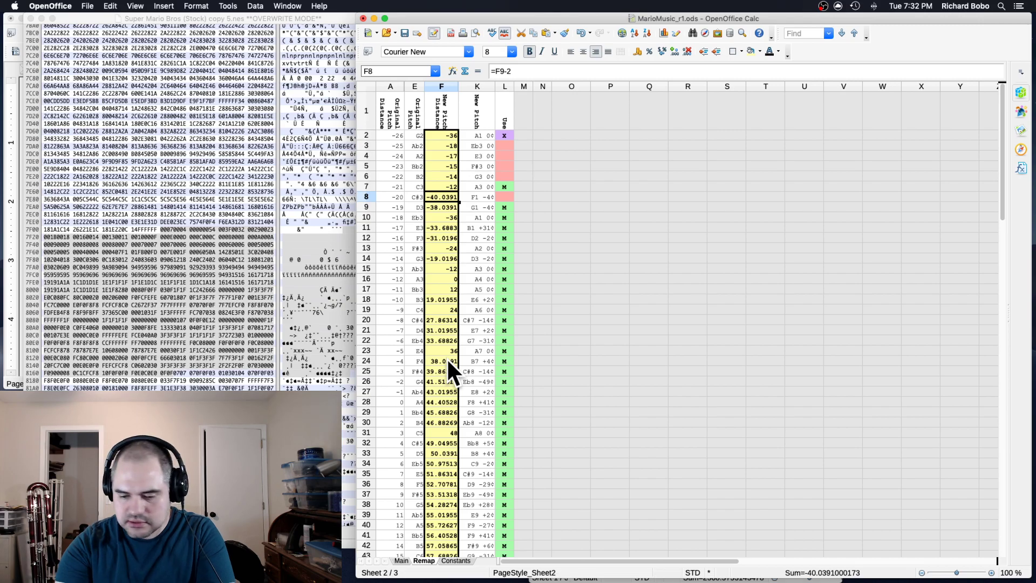
- Set the new pitch distance in F7 to the negative of F26 and save the workbook
{"action": "key", "text": "Up"}
{"action": "type", "text": "-"}
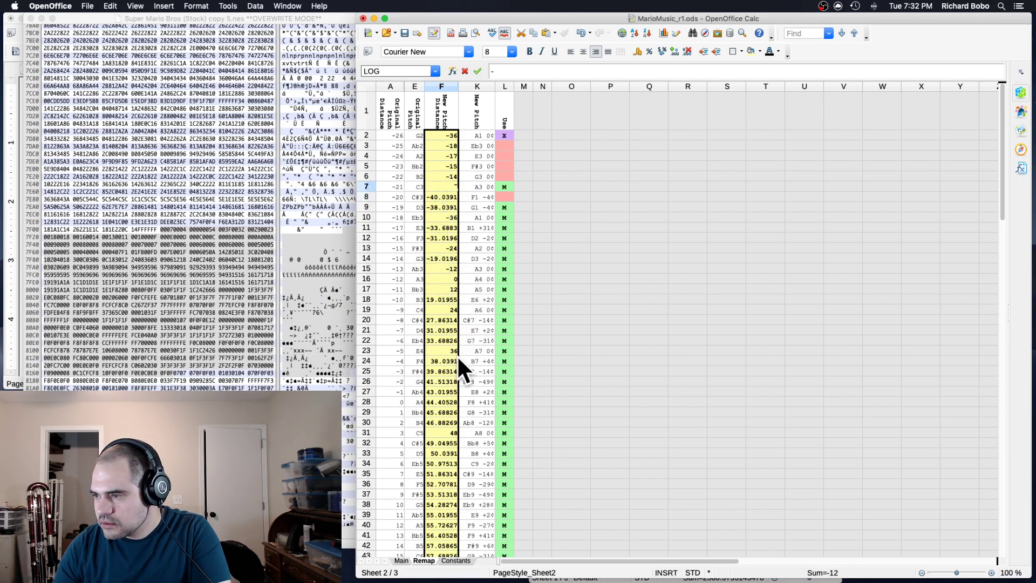
{"action": "left_click", "coordinate": [445, 381]}
{"action": "key", "text": "Return"}
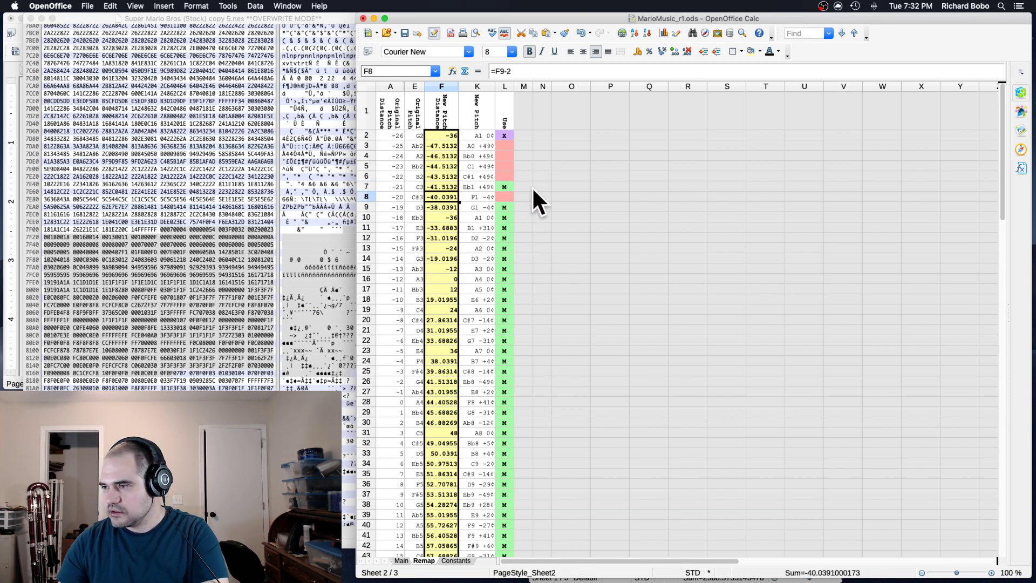
{"action": "key", "text": "super+s"}
- Examine the underflow and overflow marks on the Main sheet against the affected music and sound-effect rows 37 to 50
{"action": "left_click", "coordinate": [401, 561]}
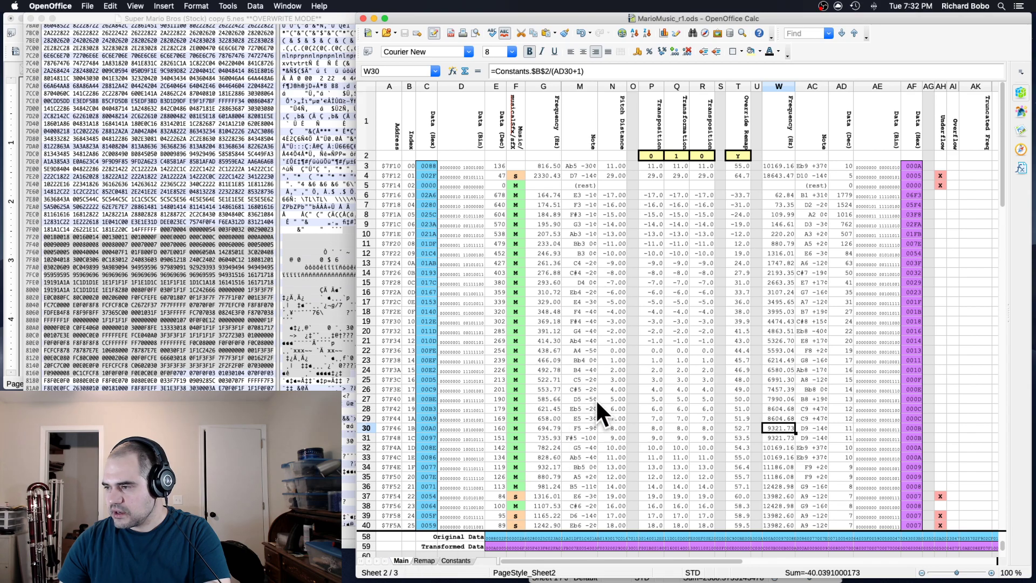
{"action": "left_click", "coordinate": [676, 378]}
{"action": "scroll", "coordinate": [748, 404], "scroll_direction": "down", "scroll_amount": 3}
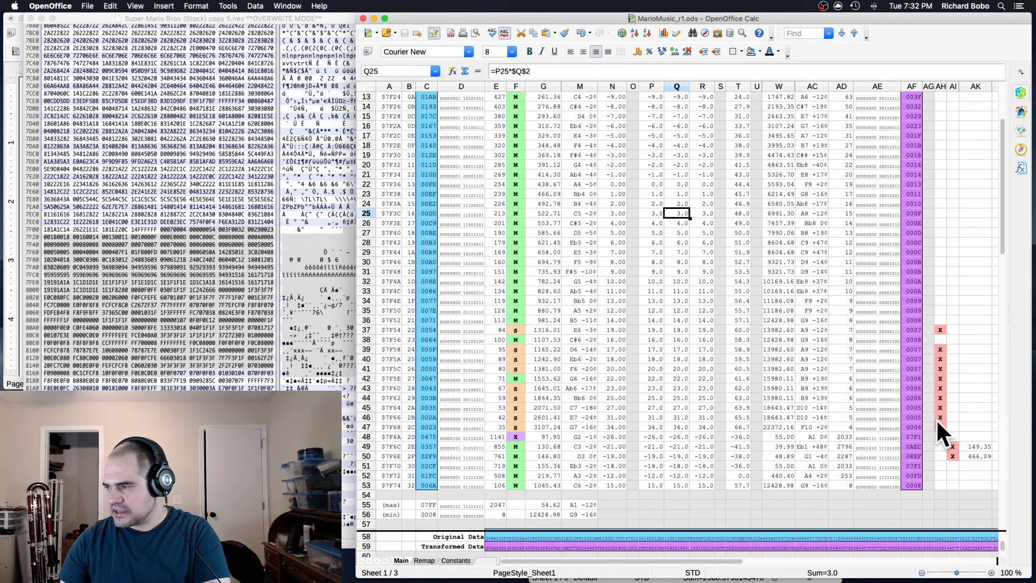
{"action": "left_click_drag", "start_coordinate": [940, 427], "coordinate": [941, 370]}
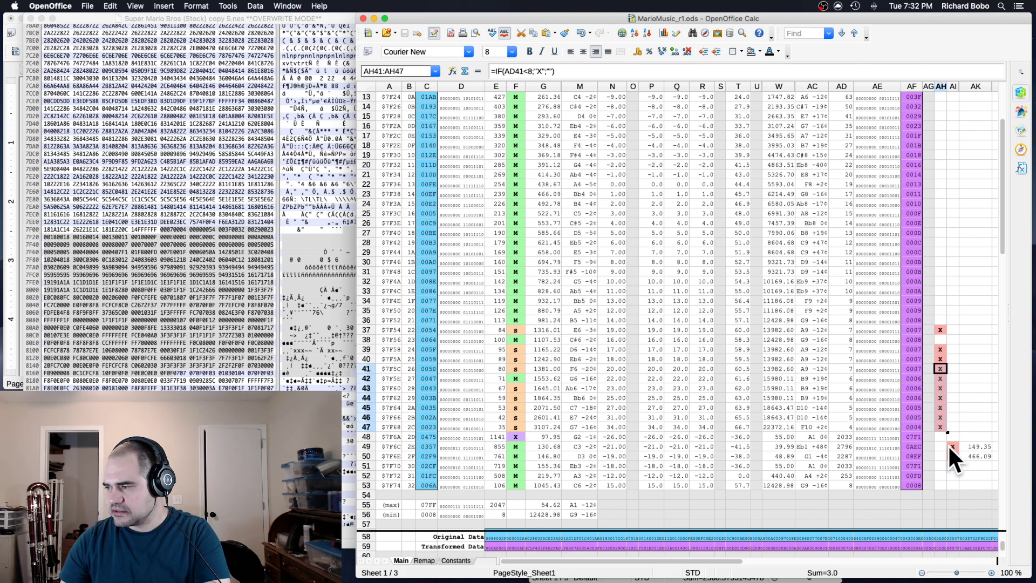
{"action": "left_click", "coordinate": [943, 438]}
{"action": "left_click_drag", "start_coordinate": [940, 422], "coordinate": [516, 327]}
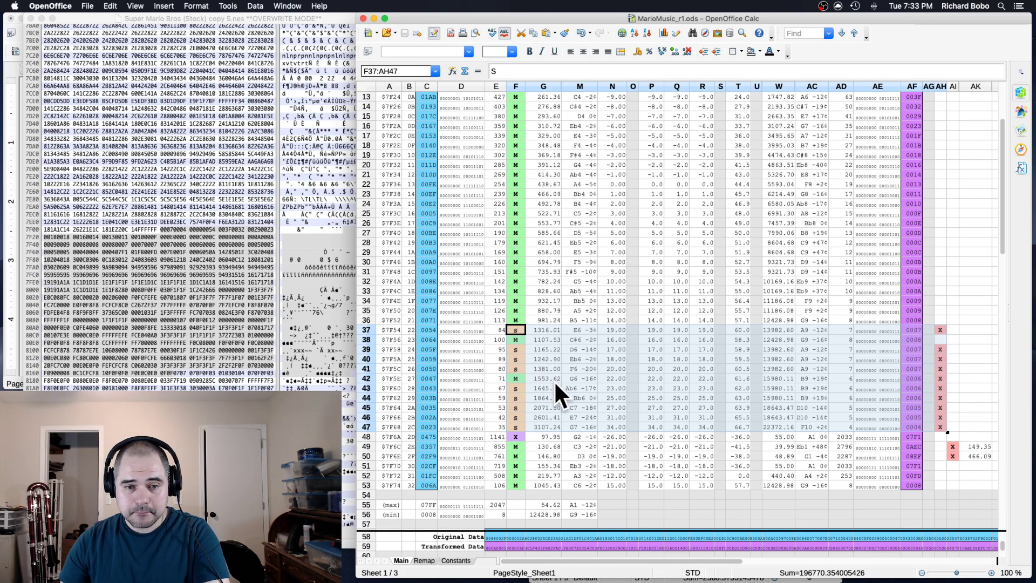
{"action": "left_click", "coordinate": [590, 377]}
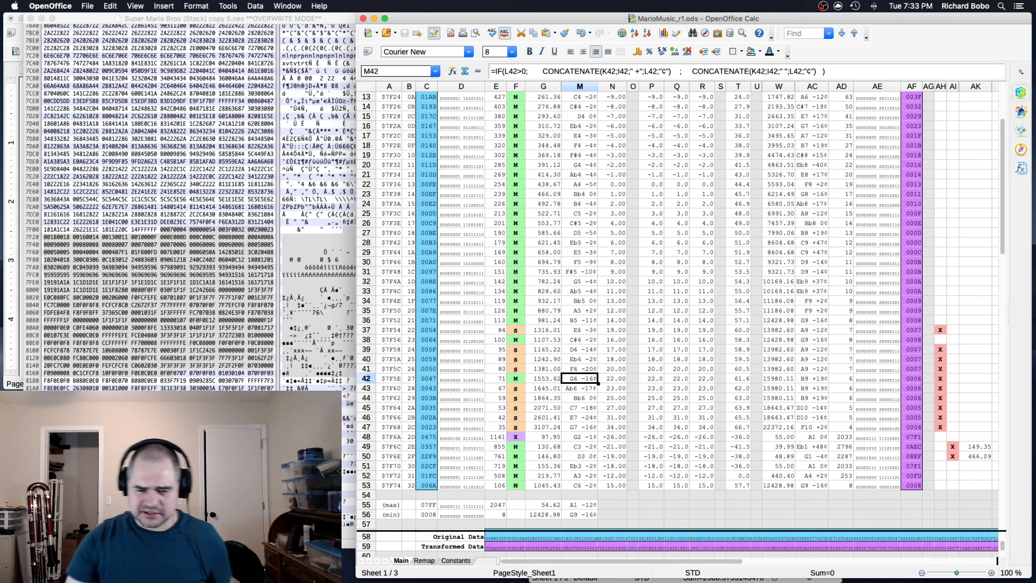
- Copy the Transformed Data from E59 of the Main sheet and paste it over the music data in Super Mario Bros (Stock) copy 5.nes in Hex Fiend
{"action": "left_click", "coordinate": [494, 545]}
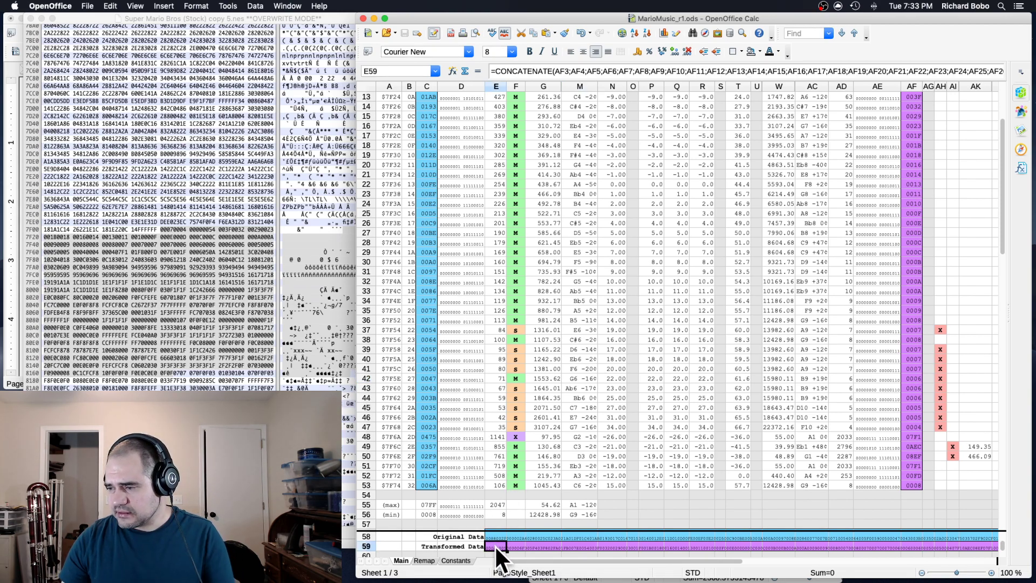
{"action": "left_click_drag", "start_coordinate": [208, 18], "coordinate": [705, 18]}
{"action": "key", "text": "super+v"}
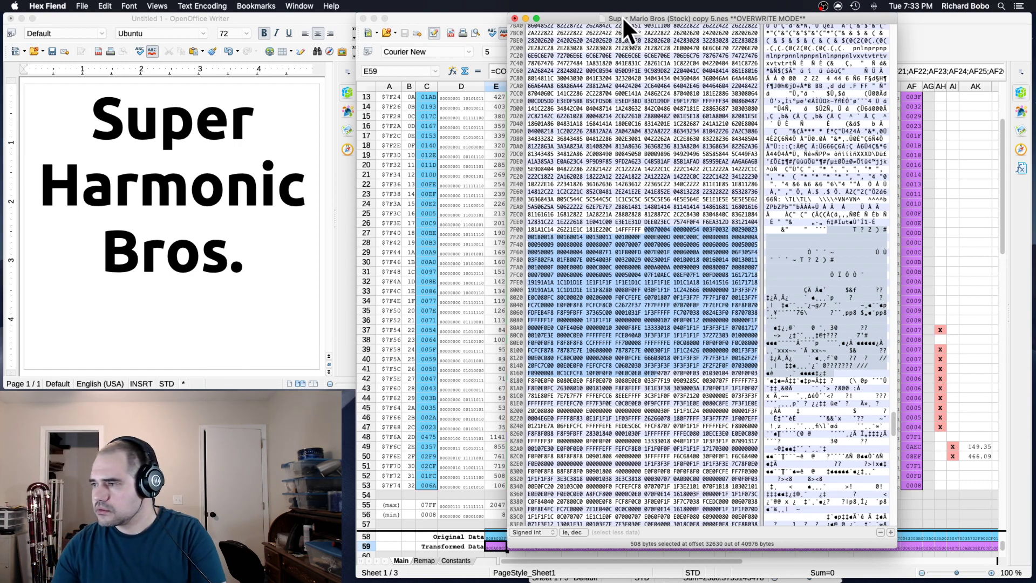
{"action": "left_click_drag", "start_coordinate": [623, 15], "coordinate": [215, 15]}
{"action": "left_click", "coordinate": [631, 224]}
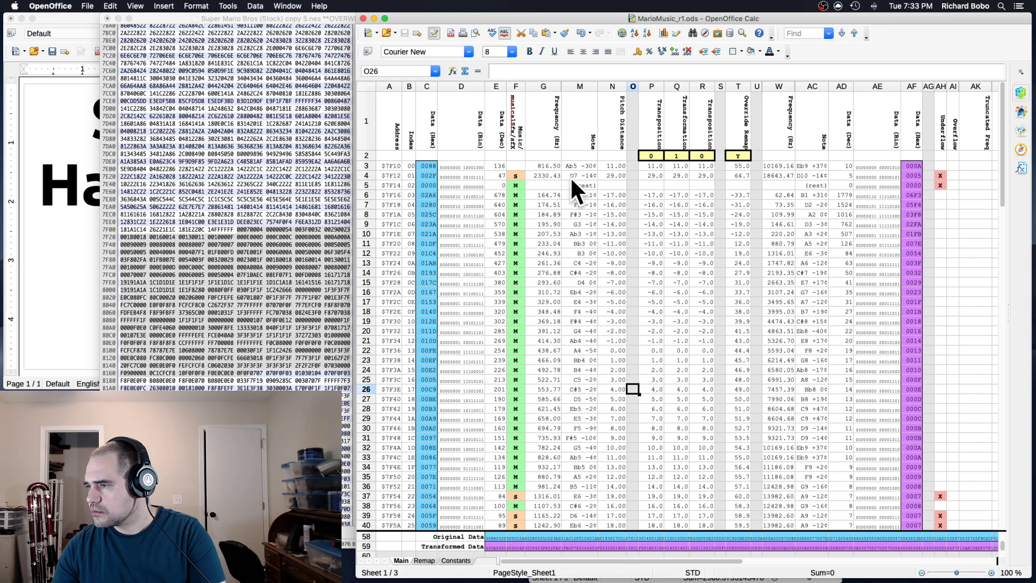
{"action": "left_click", "coordinate": [737, 157]}
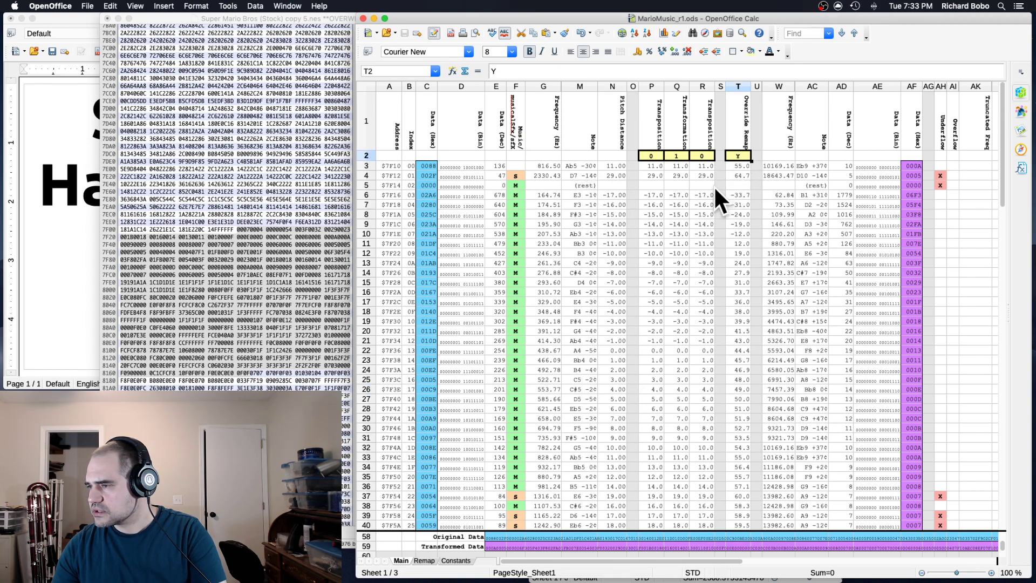
{"action": "left_click", "coordinate": [580, 165]}
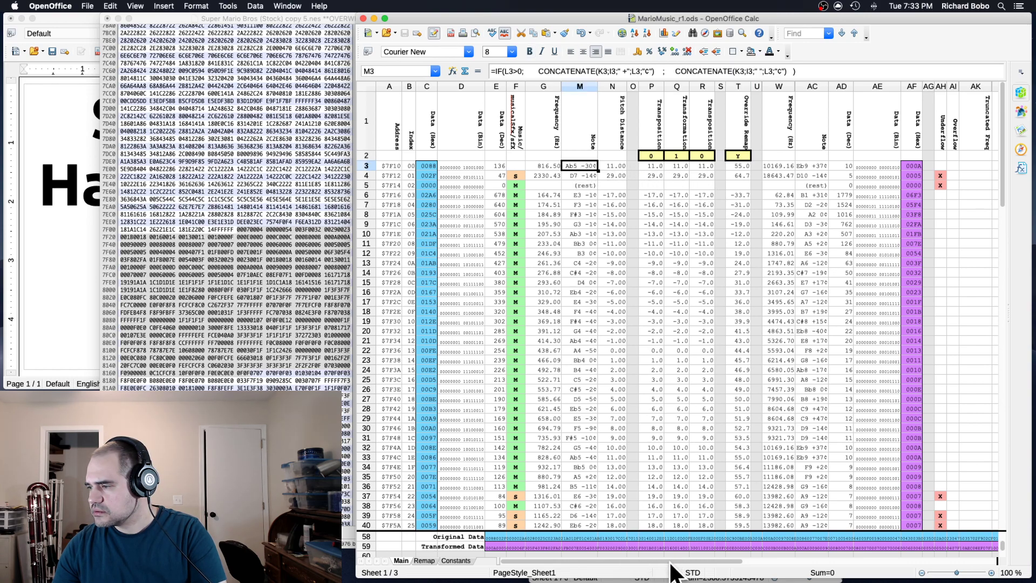
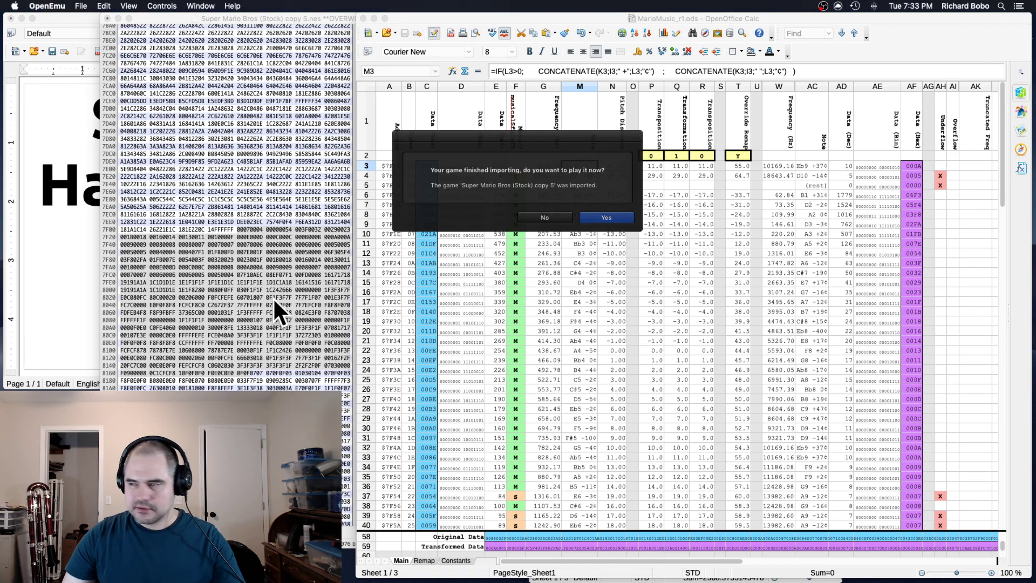
- Launch the imported Super Mario Bros (Stock) copy 5, start a one-player game and move its window clear of the hex data
{"action": "left_click", "coordinate": [604, 217]}
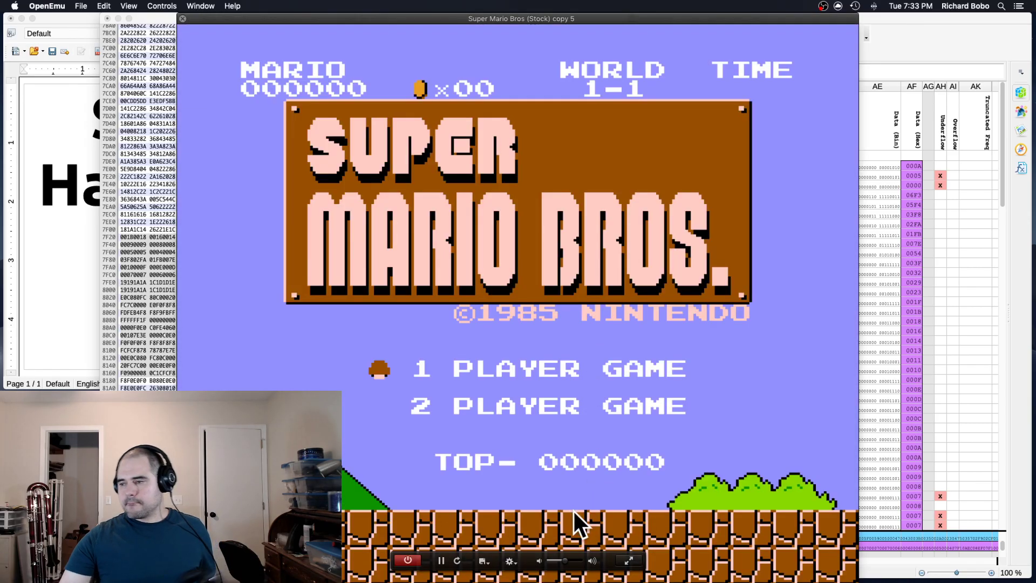
{"action": "key", "text": "Return"}
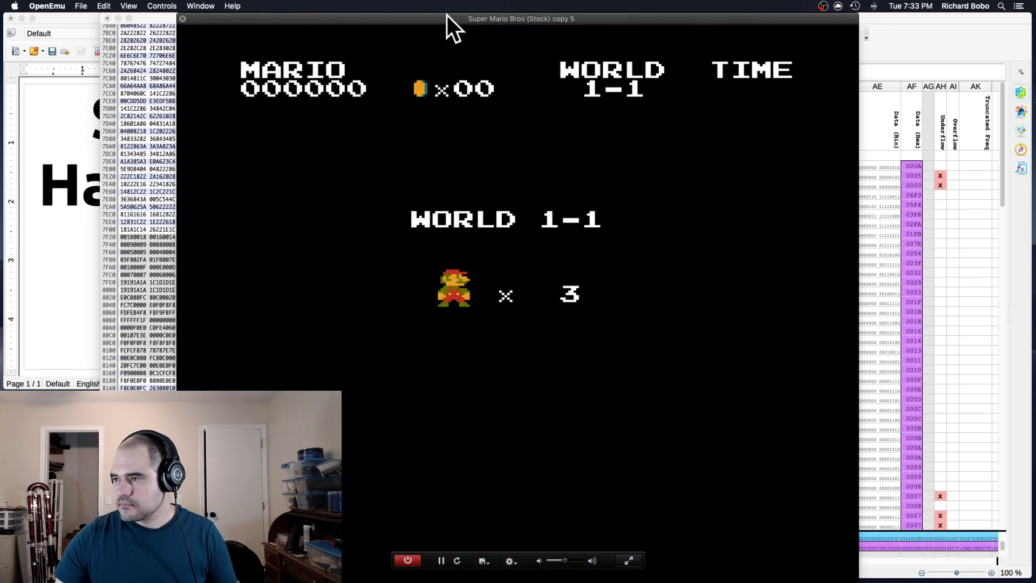
{"action": "left_click_drag", "start_coordinate": [447, 16], "coordinate": [619, 2]}
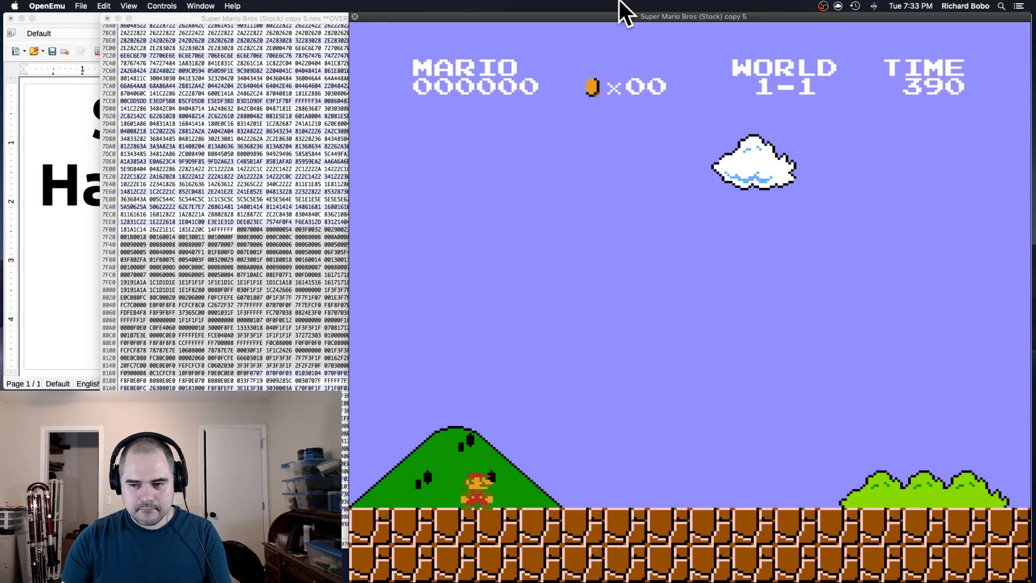
- Play through the first part of World 1-1 to hear the remapped music and sound effects
{"action": "key", "text": "Right"}
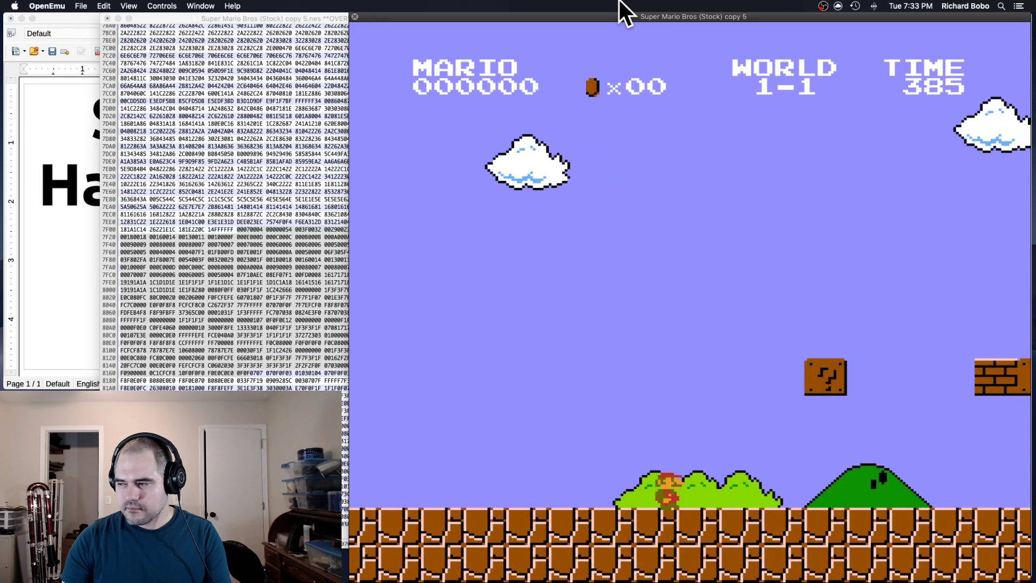
{"action": "key", "text": "x"}
{"action": "key", "text": "x"}
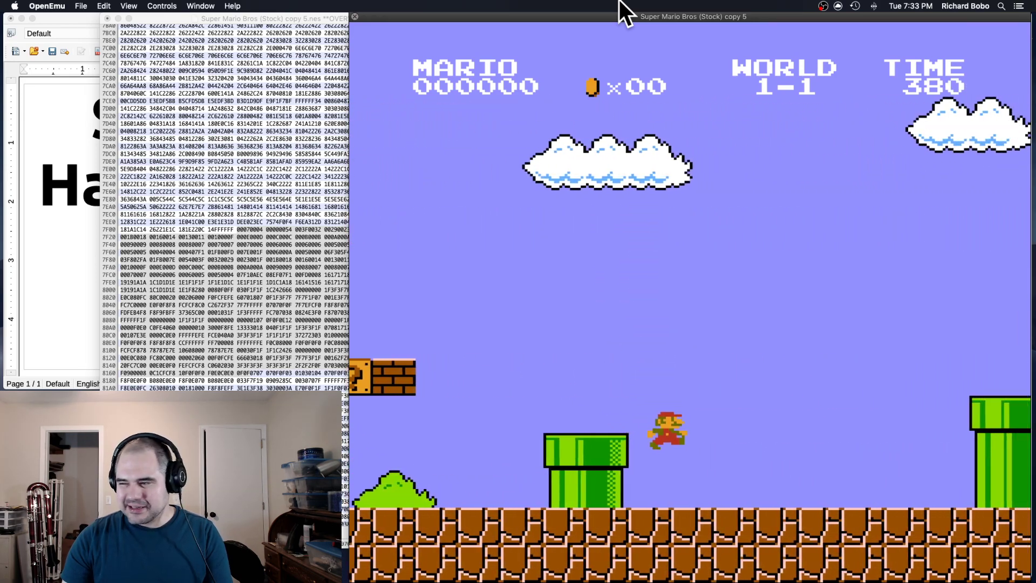
{"action": "key", "text": "x"}
{"action": "key", "text": "x"}
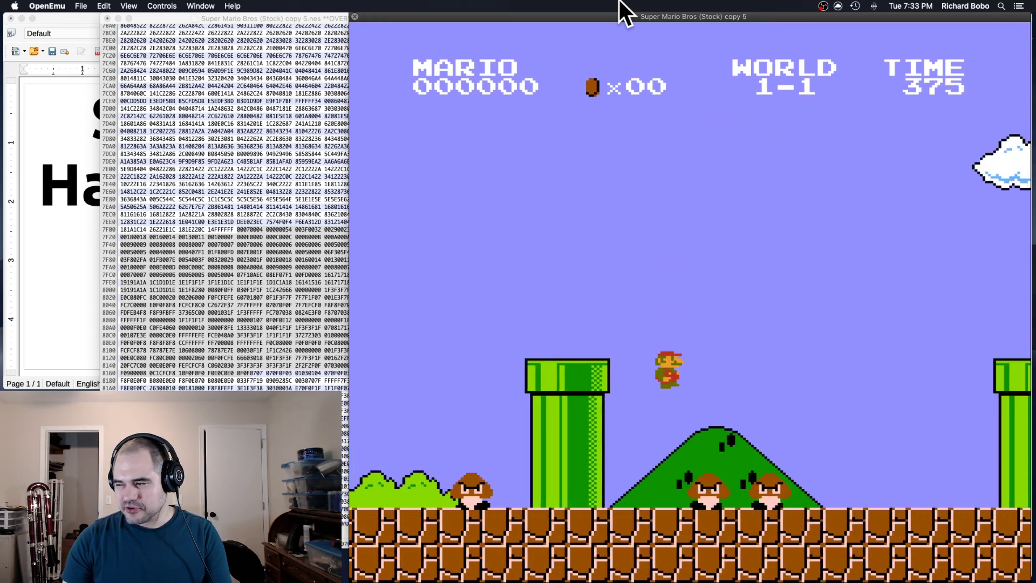
{"action": "key", "text": "x"}
{"action": "key", "text": "x"}
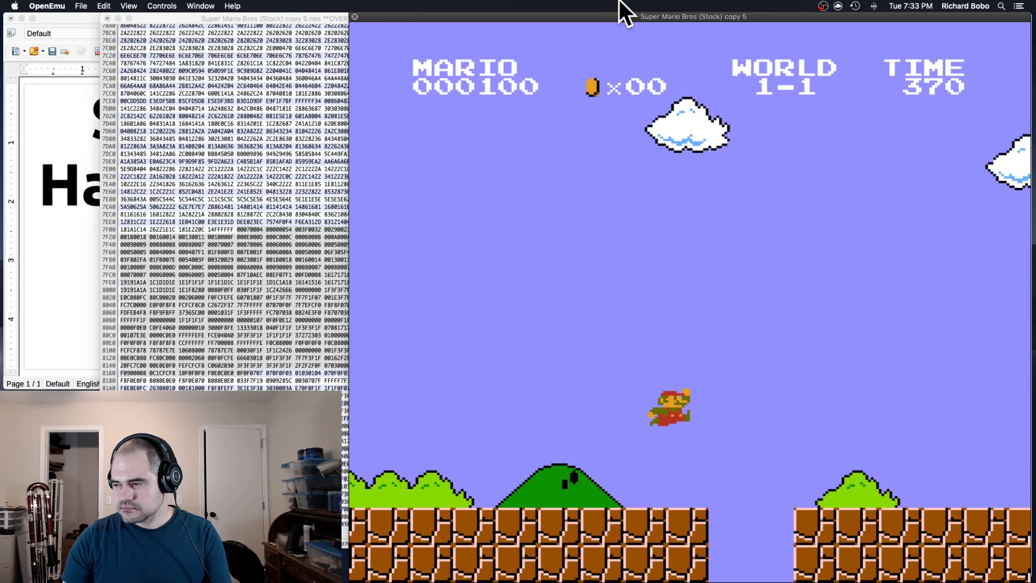
{"action": "key", "text": "x"}
{"action": "key", "text": "Left"}
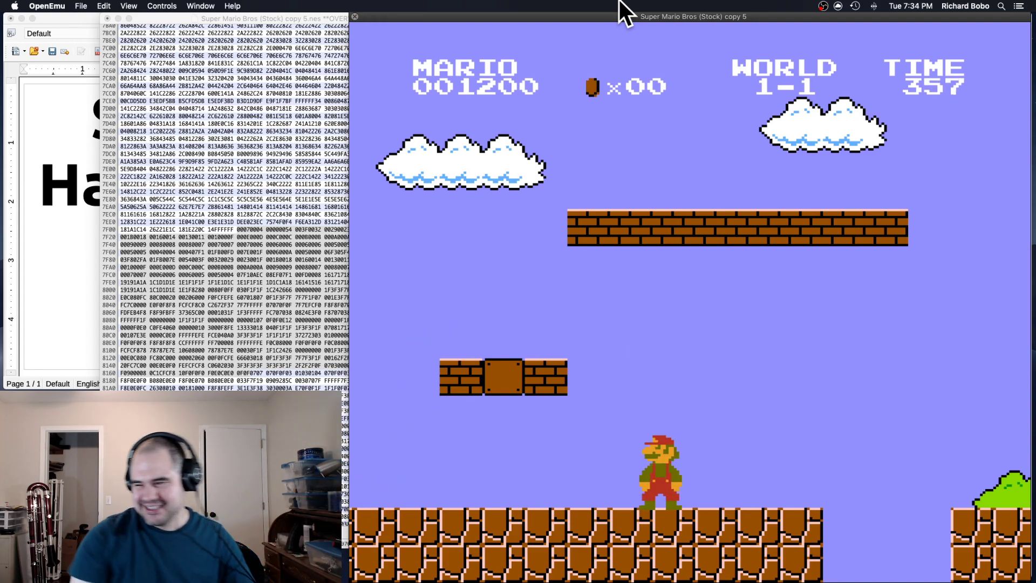
- Move the game window out of the way and switch to the Remap sheet of MarioMusic_r1.ods in OpenOffice Calc
{"action": "mouse_move", "coordinate": [443, 238]}
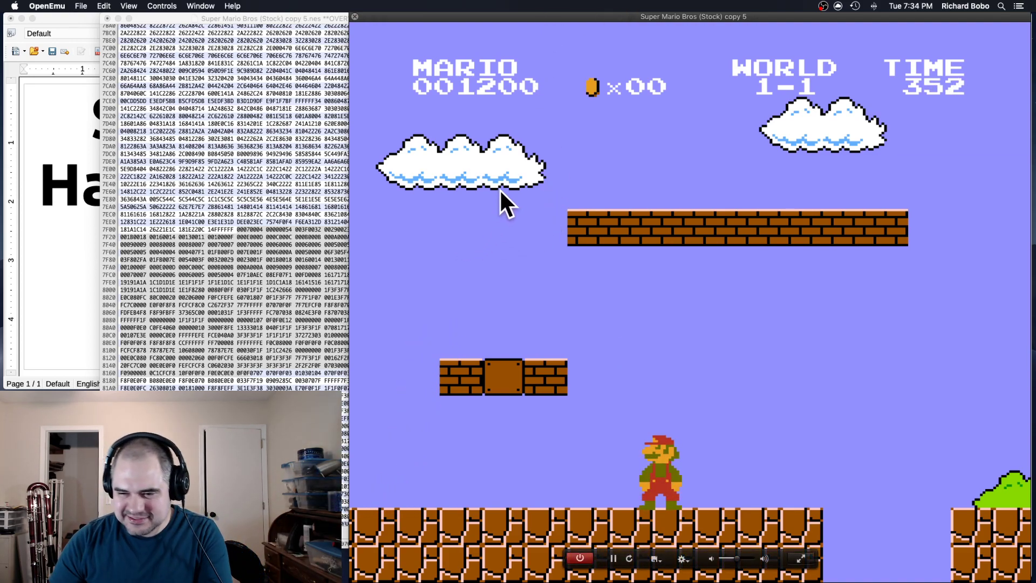
{"action": "left_click_drag", "start_coordinate": [569, 18], "coordinate": [503, 572]}
{"action": "left_click", "coordinate": [604, 342]}
{"action": "left_click", "coordinate": [424, 560]}
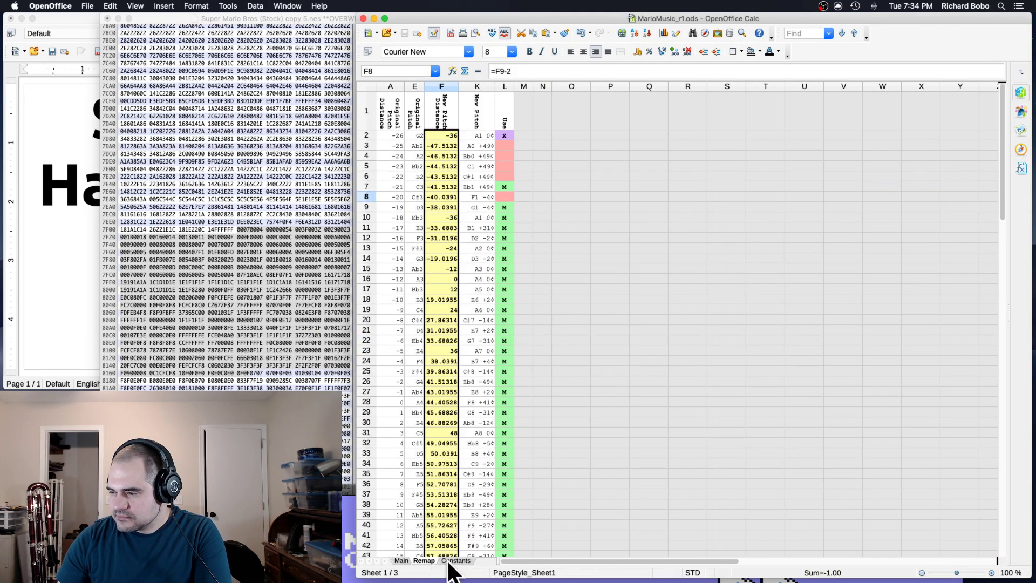
- Bring the Untitled 2 spreadsheet to the front and place it beside the Remap sheet
{"action": "left_click", "coordinate": [484, 311]}
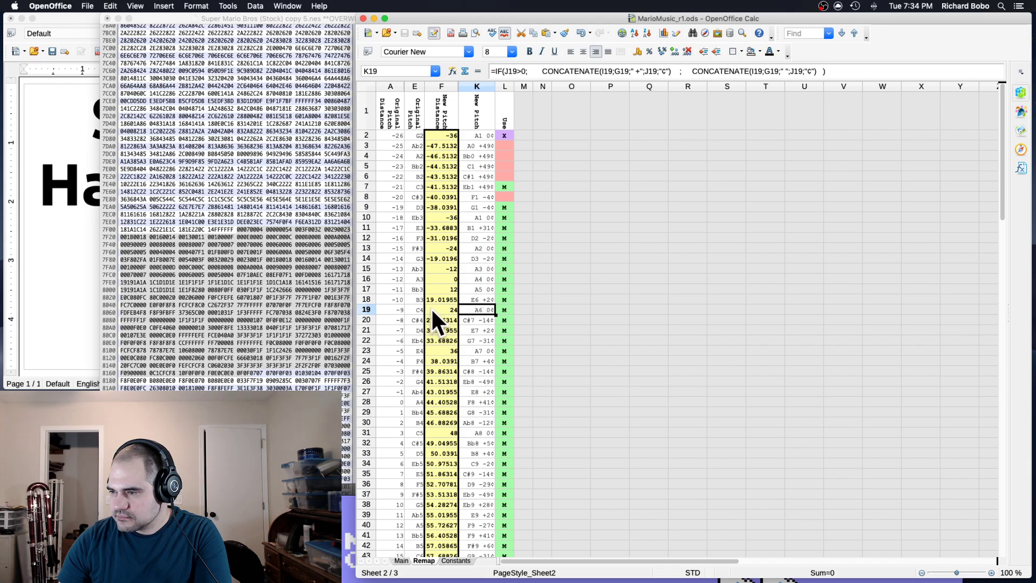
{"action": "left_click", "coordinate": [287, 6]}
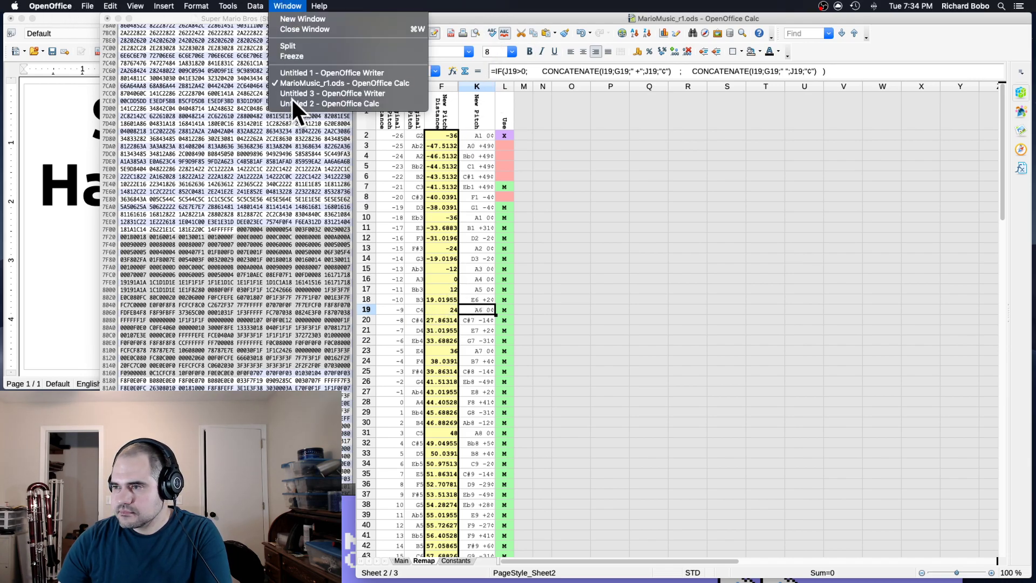
{"action": "left_click", "coordinate": [317, 103]}
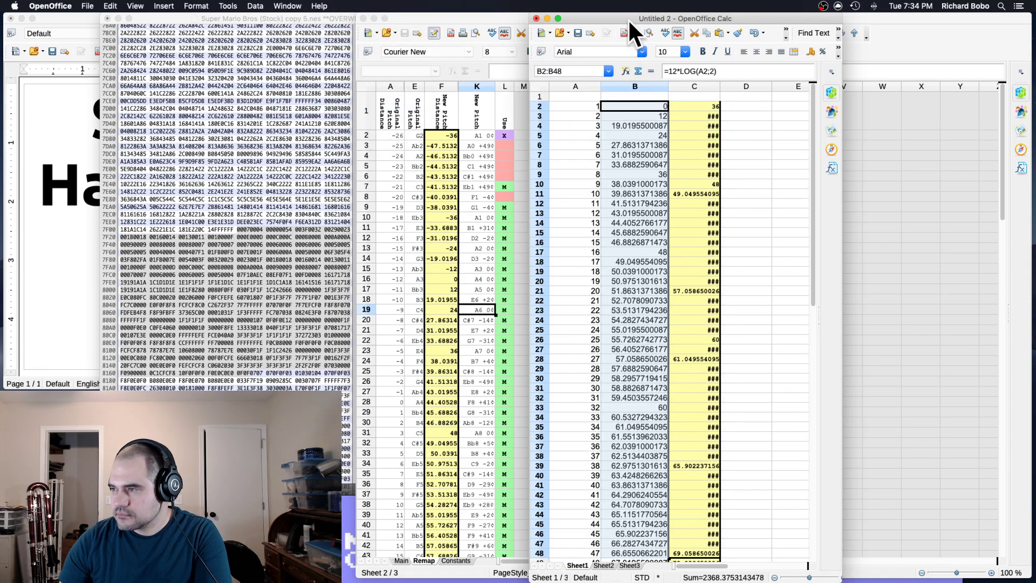
{"action": "left_click_drag", "start_coordinate": [627, 18], "coordinate": [201, 18]}
- Compare the harmonic-series distances in column B of Untitled 2 with the New Pitch Distance column of the Remap sheet
{"action": "left_click", "coordinate": [218, 232]}
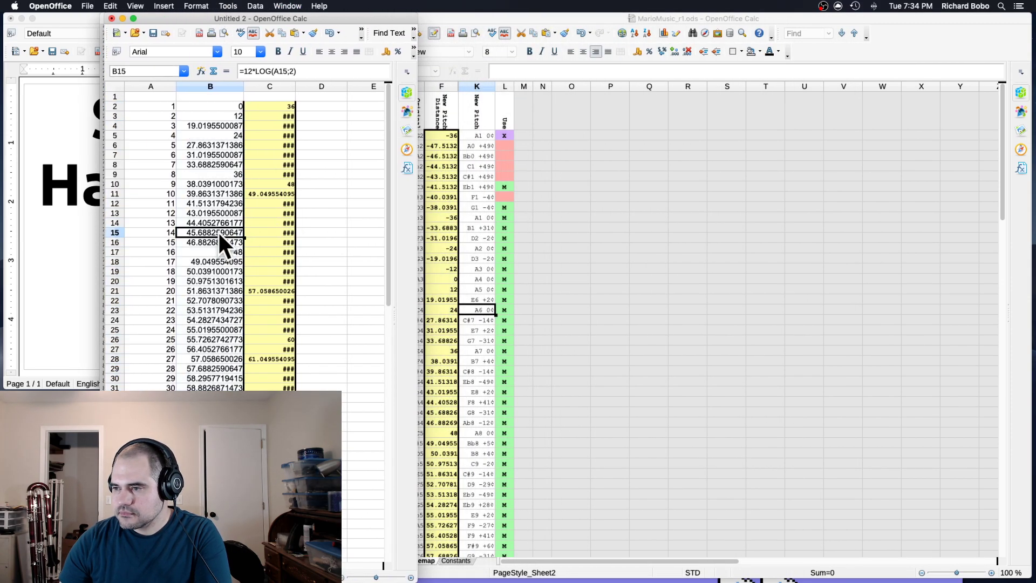
{"action": "scroll", "coordinate": [280, 231], "scroll_direction": "down", "scroll_amount": 4}
{"action": "scroll", "coordinate": [280, 231], "scroll_direction": "up", "scroll_amount": 4}
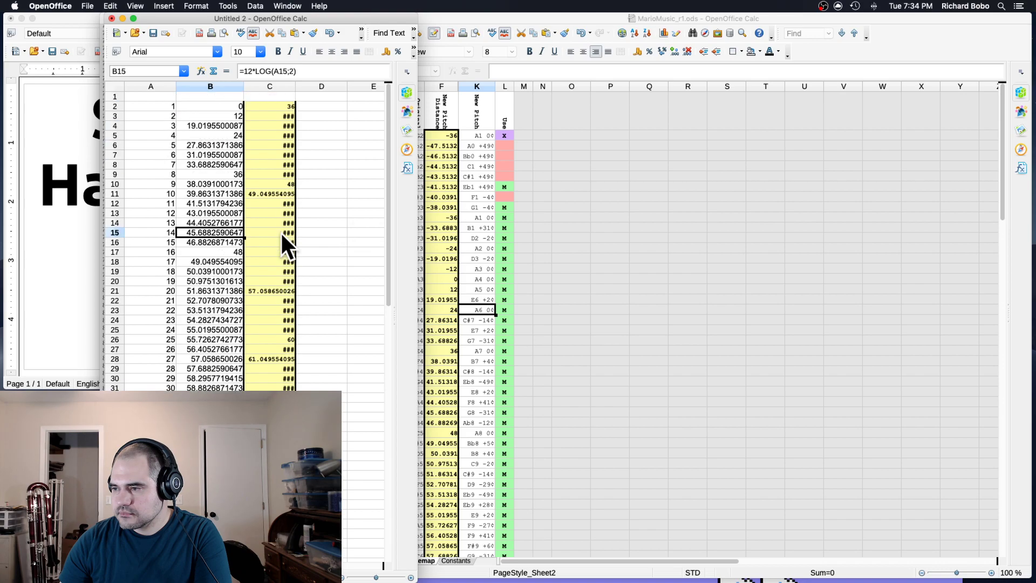
{"action": "left_click", "coordinate": [498, 295]}
{"action": "scroll", "coordinate": [434, 289], "scroll_direction": "down", "scroll_amount": 3}
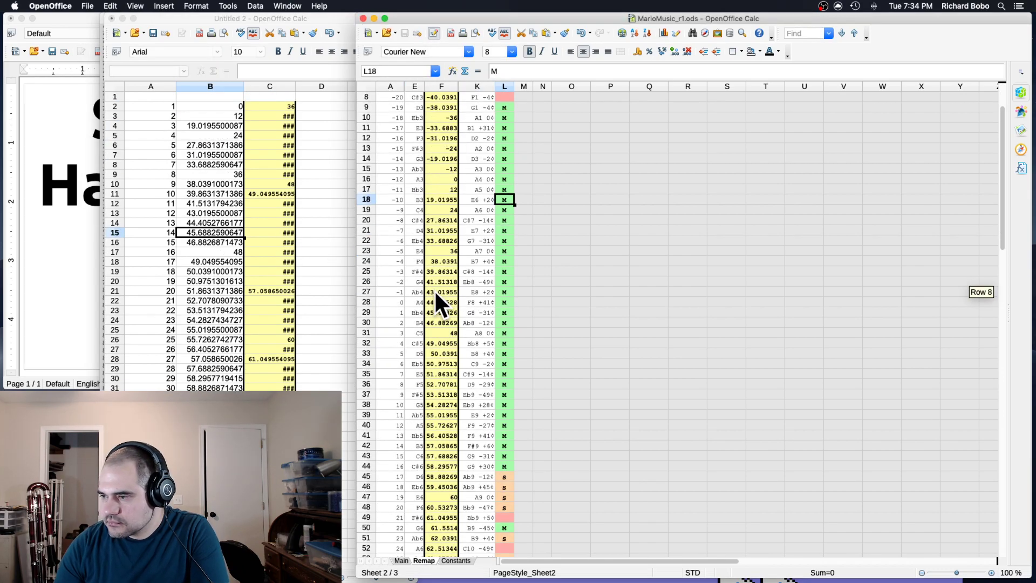
{"action": "scroll", "coordinate": [433, 289], "scroll_direction": "up", "scroll_amount": 3}
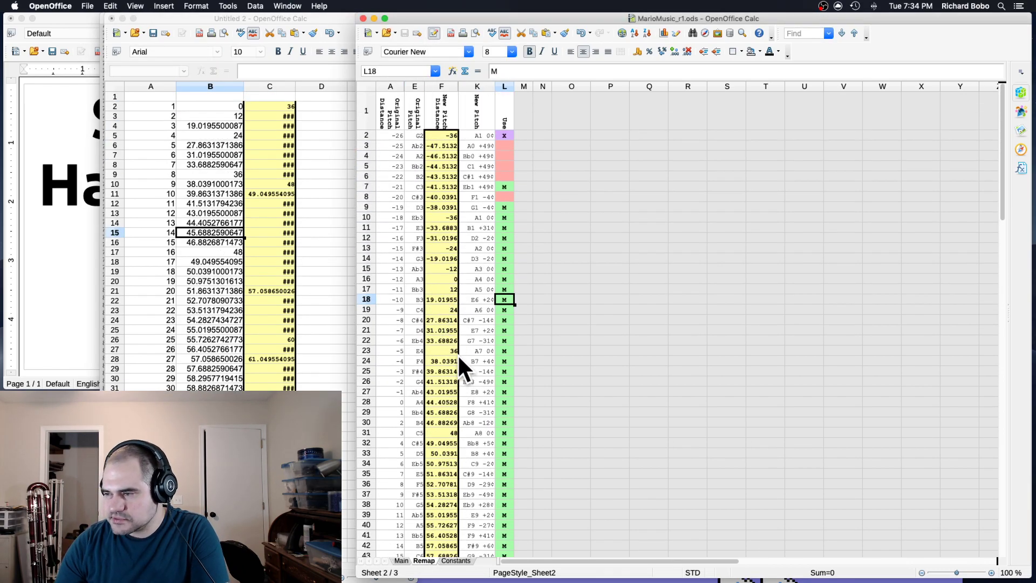
- Examine the New Pitch Distance values from F16 through F31 to F47, along with the mirrored formula in F10
{"action": "left_click", "coordinate": [441, 279]}
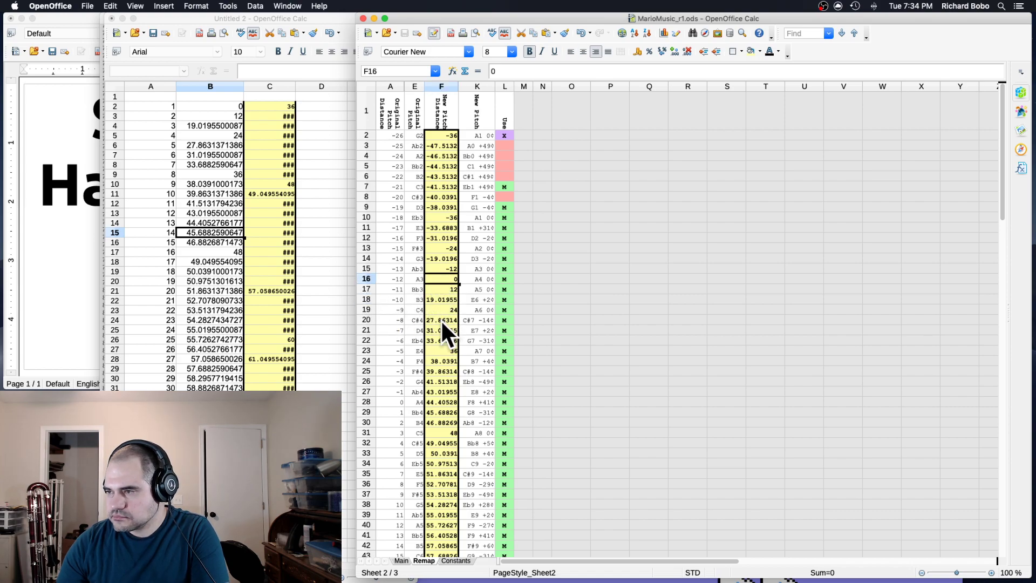
{"action": "scroll", "coordinate": [448, 354], "scroll_direction": "down", "scroll_amount": 2}
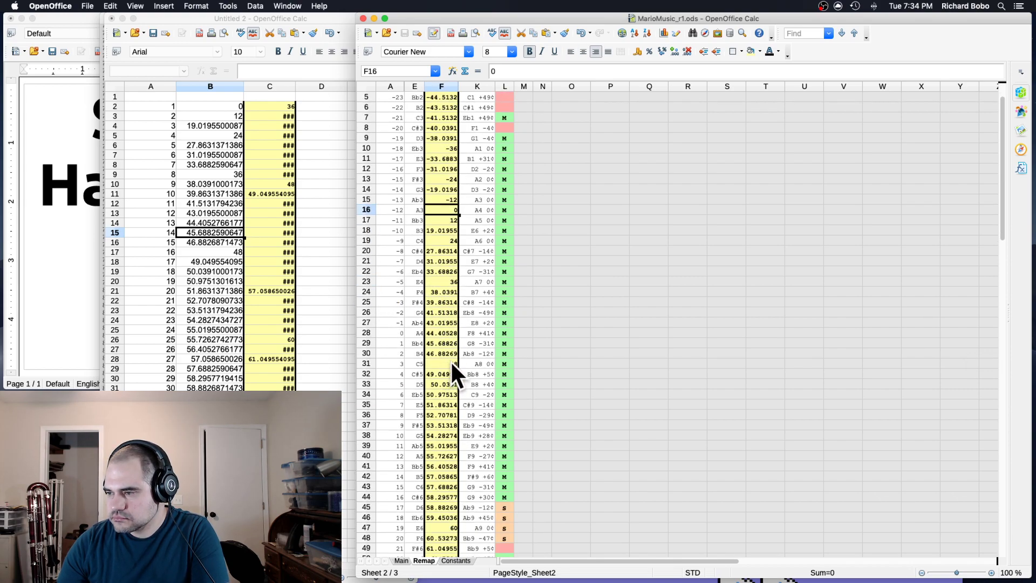
{"action": "left_click", "coordinate": [450, 360], "text": "shift"}
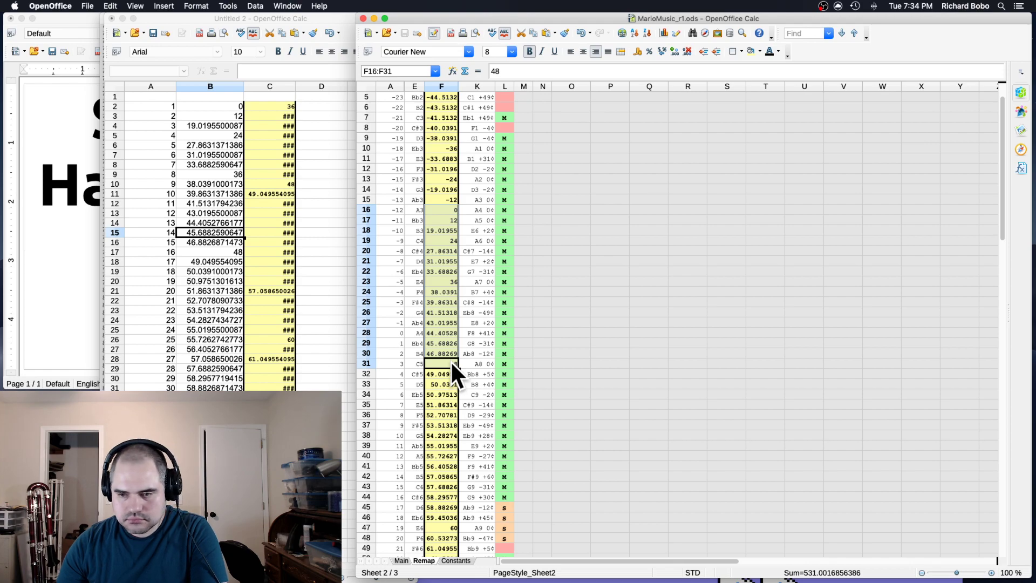
{"action": "left_click", "coordinate": [476, 360]}
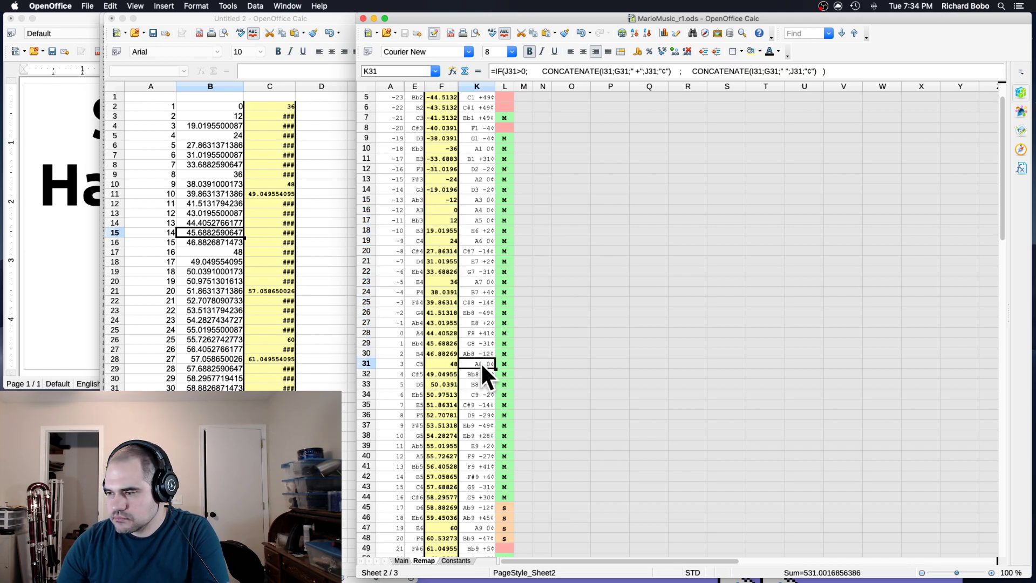
{"action": "scroll", "coordinate": [471, 380], "scroll_direction": "down", "scroll_amount": 1}
{"action": "left_click", "coordinate": [446, 507]}
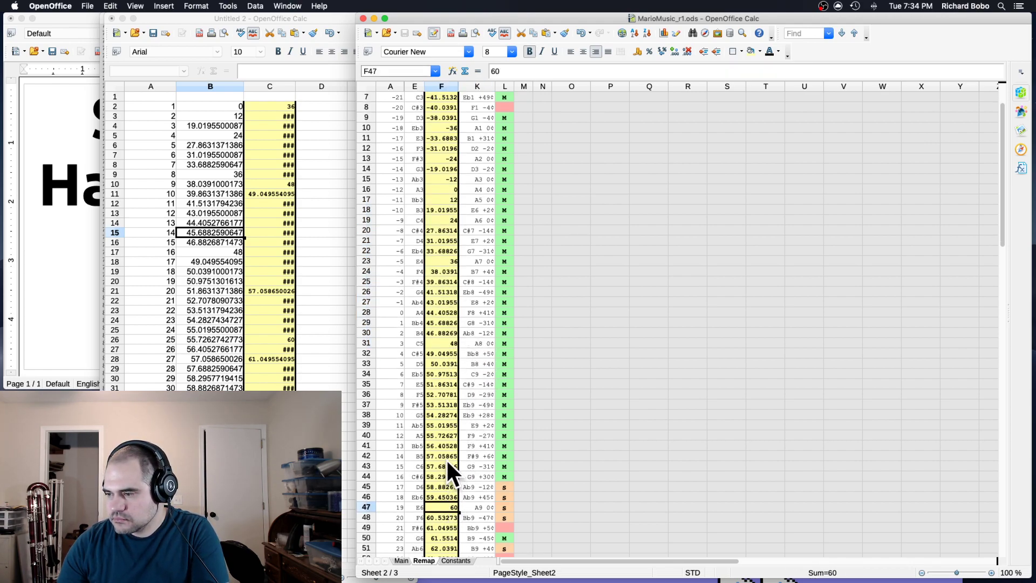
{"action": "scroll", "coordinate": [446, 462], "scroll_direction": "up", "scroll_amount": 3}
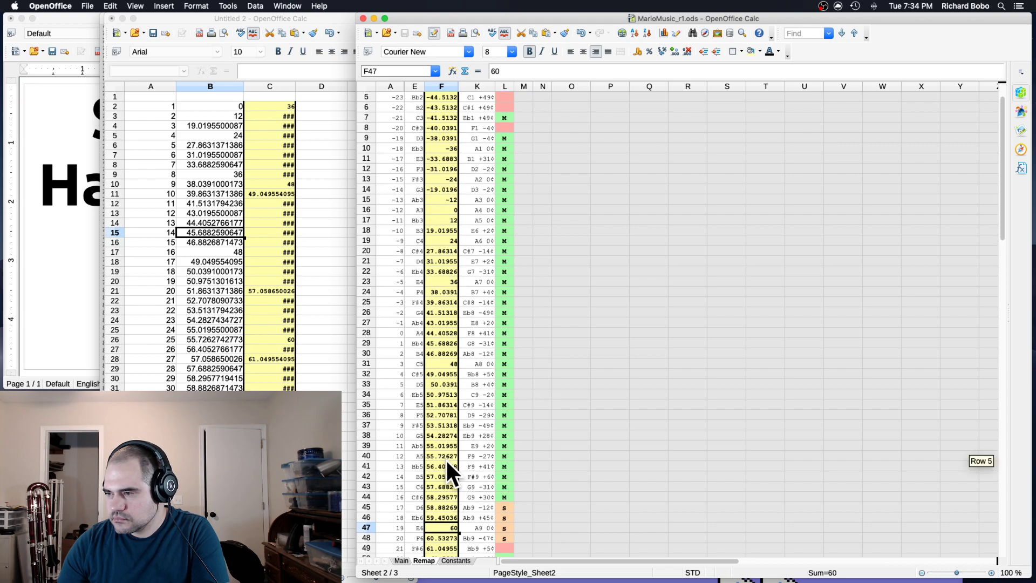
{"action": "left_click", "coordinate": [450, 241]}
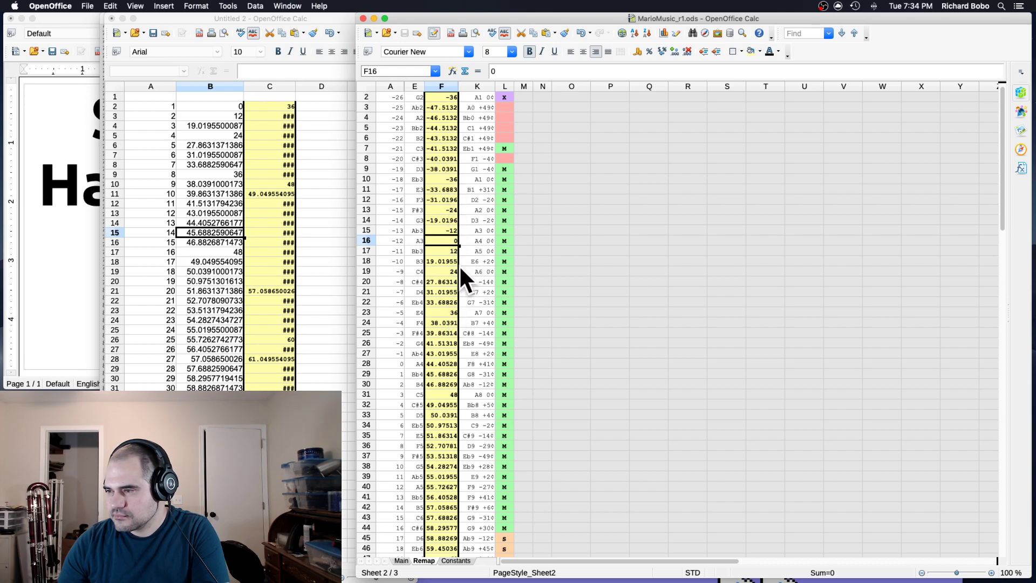
{"action": "scroll", "coordinate": [443, 216], "scroll_direction": "up", "scroll_amount": 1}
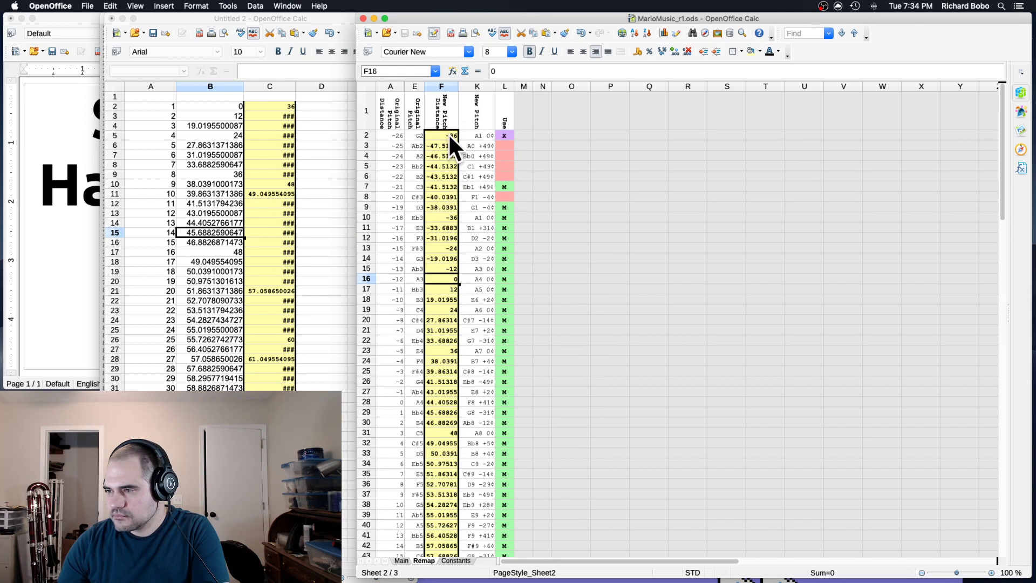
{"action": "left_click", "coordinate": [448, 216]}
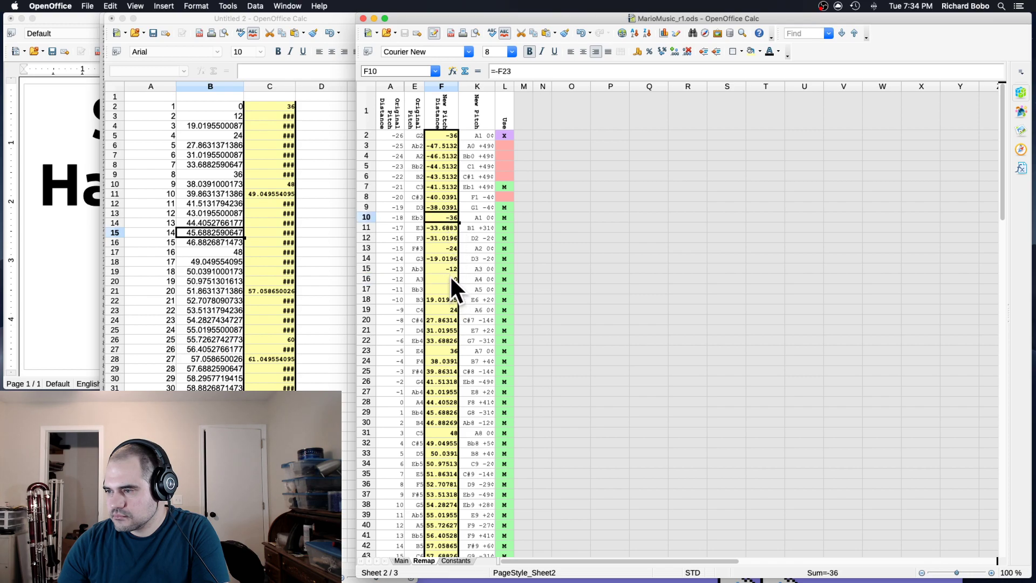
- Copy the new pitch distances in F16:F31 of the Remap sheet and paste them into F24:F39
{"action": "left_click", "coordinate": [449, 275]}
{"action": "left_click", "coordinate": [447, 430], "text": "shift"}
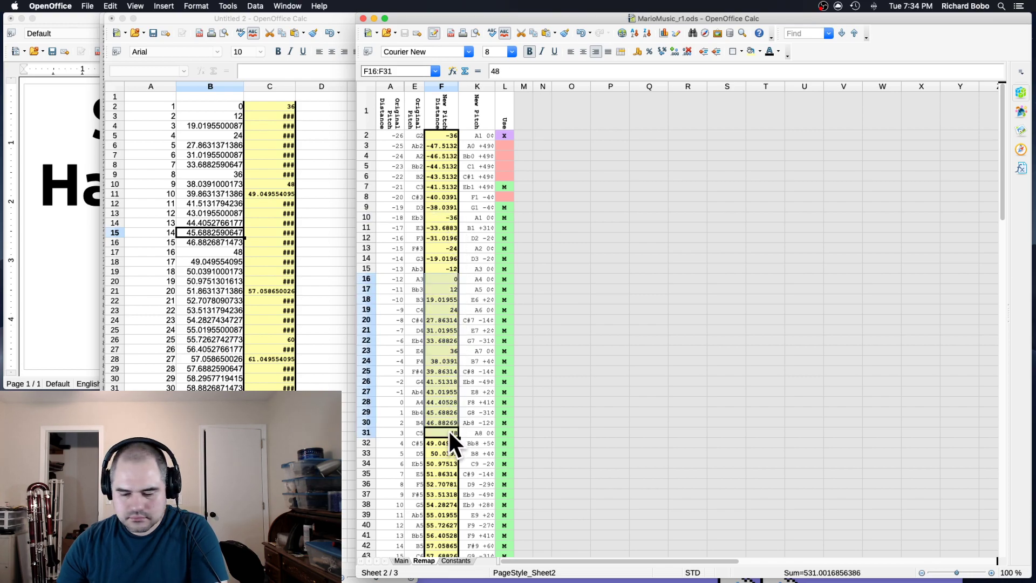
{"action": "left_click", "coordinate": [471, 326]}
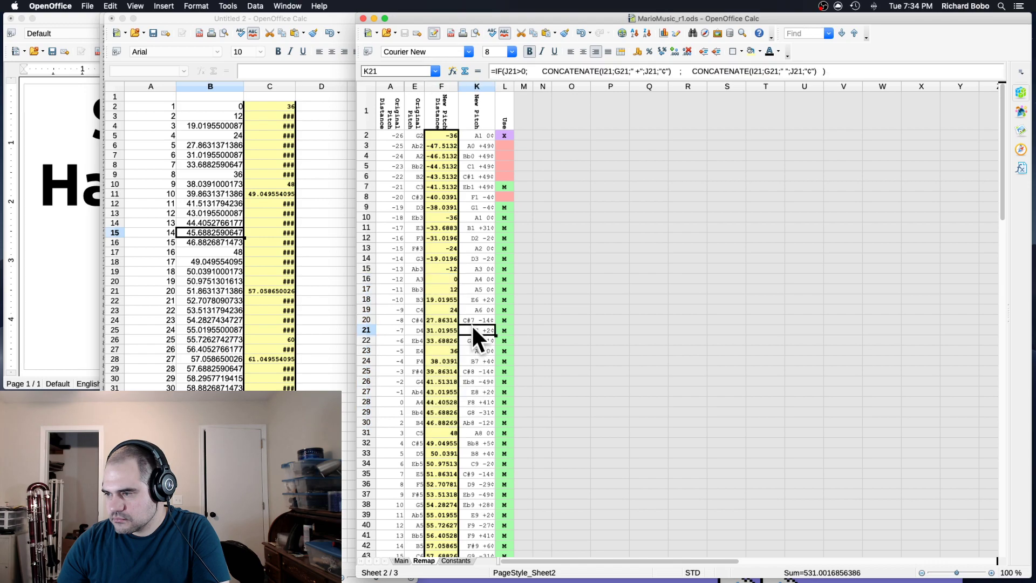
{"action": "left_click", "coordinate": [449, 275]}
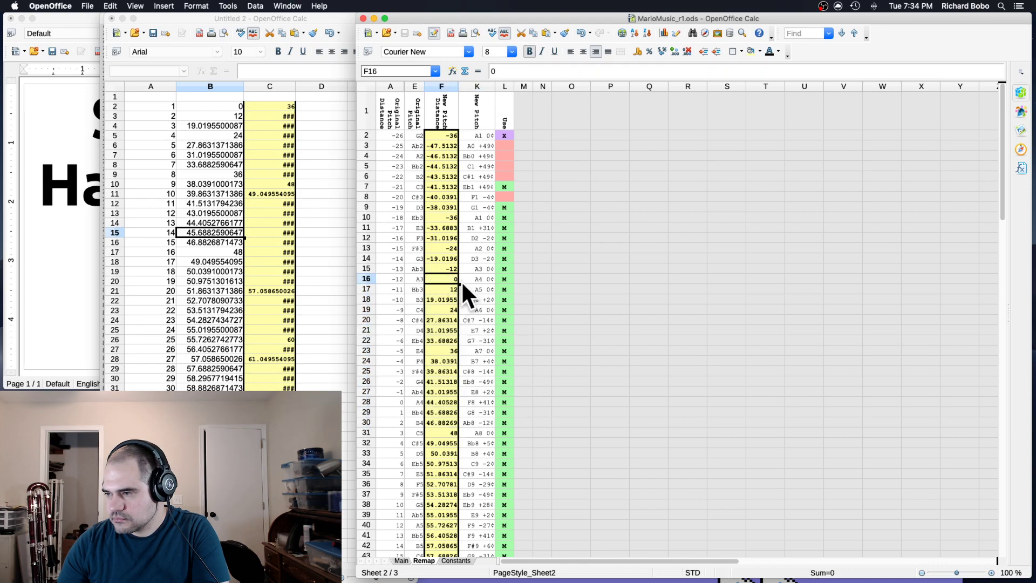
{"action": "left_click", "coordinate": [438, 428], "text": "shift"}
{"action": "key", "text": "Right"}
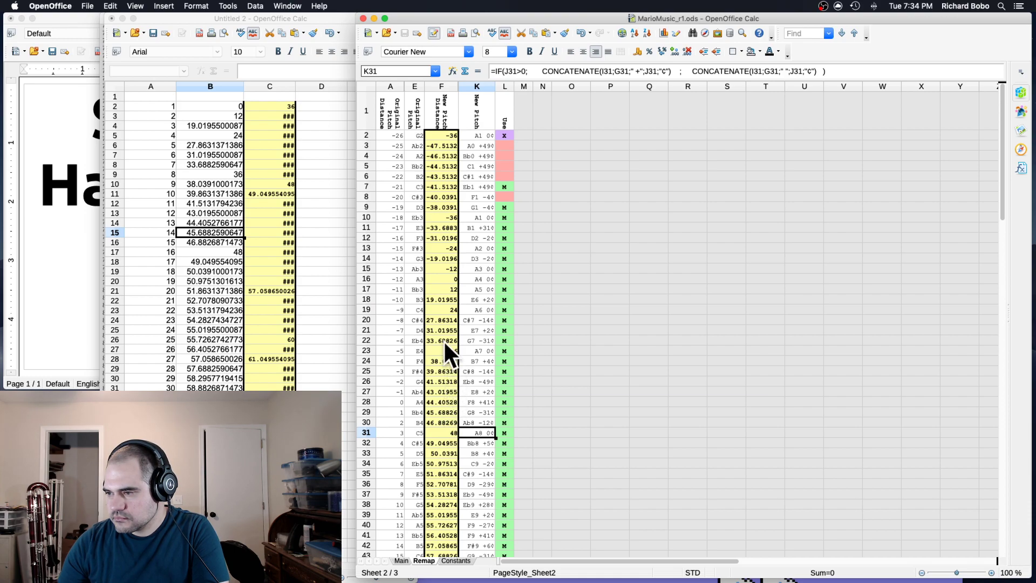
{"action": "left_click", "coordinate": [441, 358]}
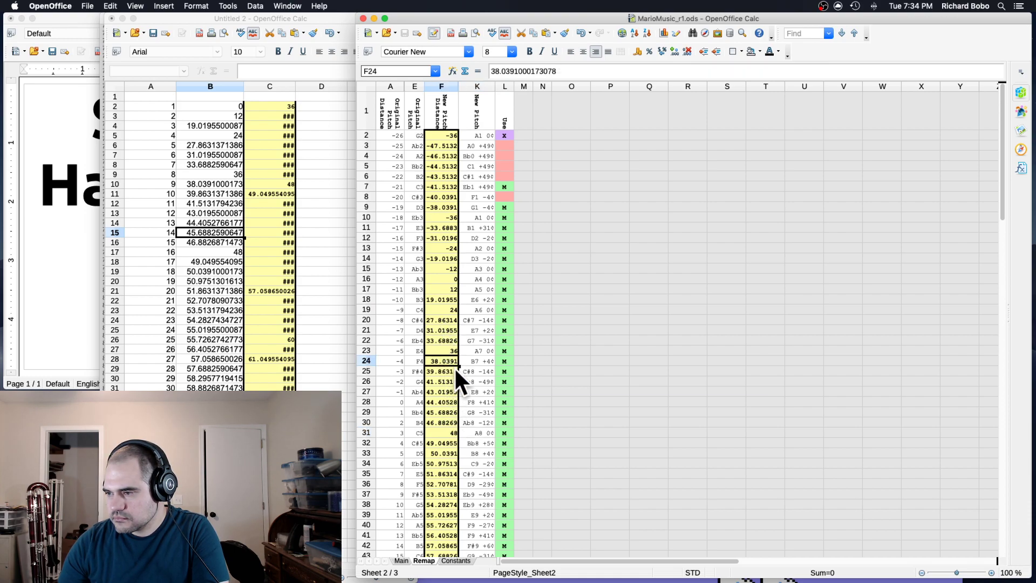
{"action": "key", "text": "super+v"}
{"action": "scroll", "coordinate": [458, 431], "scroll_direction": "down", "scroll_amount": 1}
{"action": "scroll", "coordinate": [451, 502], "scroll_direction": "down", "scroll_amount": 3}
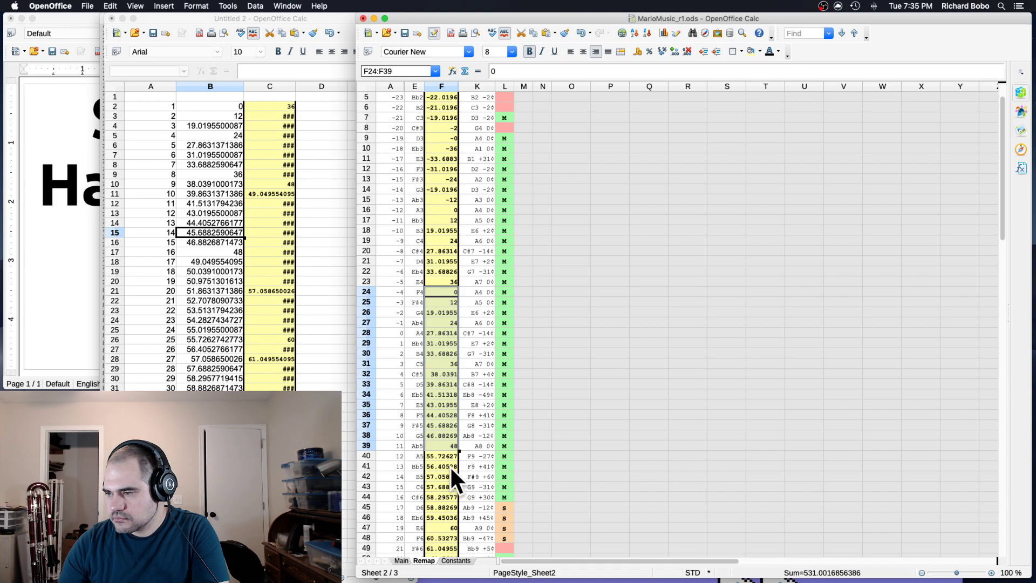
- Review the New Pitch Distance values from F24 through F62 of the Remap sheet
{"action": "left_click", "coordinate": [270, 485]}
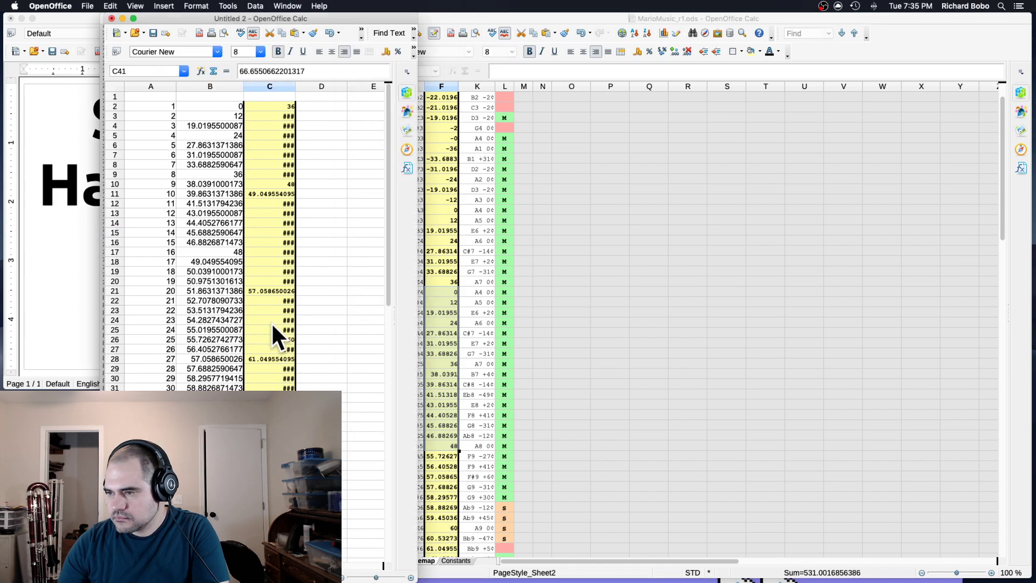
{"action": "left_click", "coordinate": [524, 387]}
{"action": "scroll", "coordinate": [509, 381], "scroll_direction": "up", "scroll_amount": 2}
{"action": "left_click", "coordinate": [445, 311]}
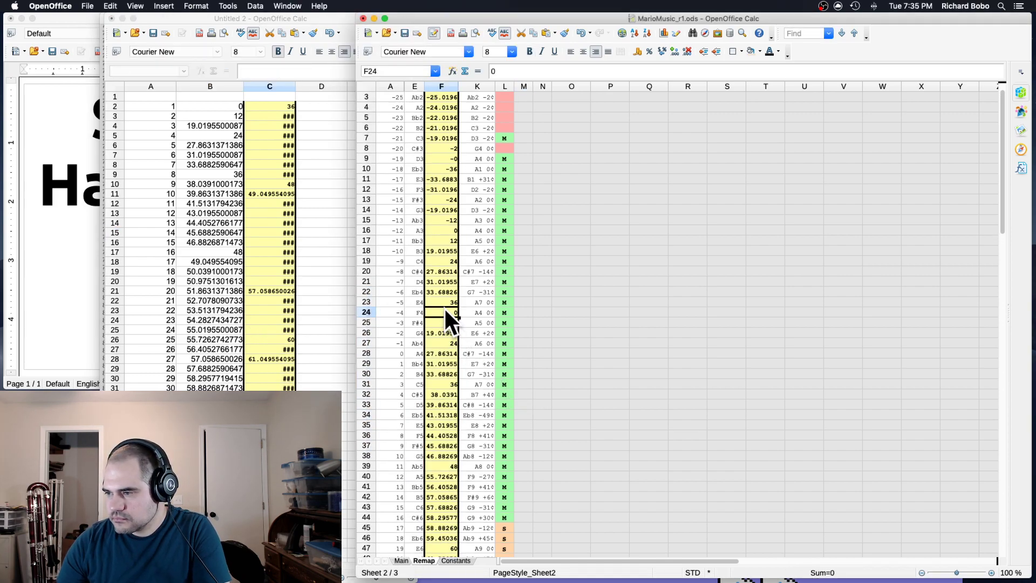
{"action": "scroll", "coordinate": [441, 406], "scroll_direction": "down", "scroll_amount": 7}
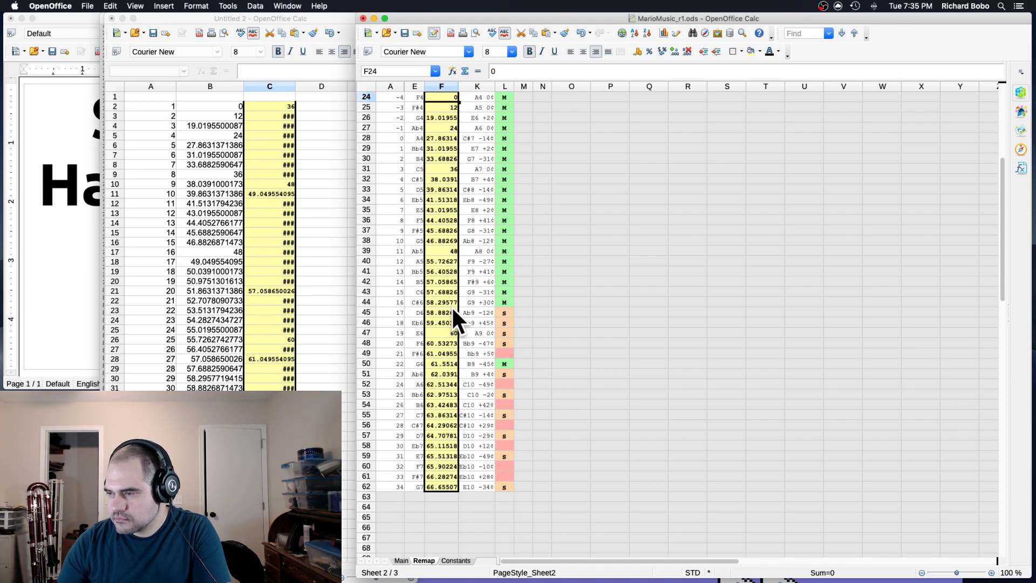
{"action": "left_click", "coordinate": [448, 486], "text": "shift"}
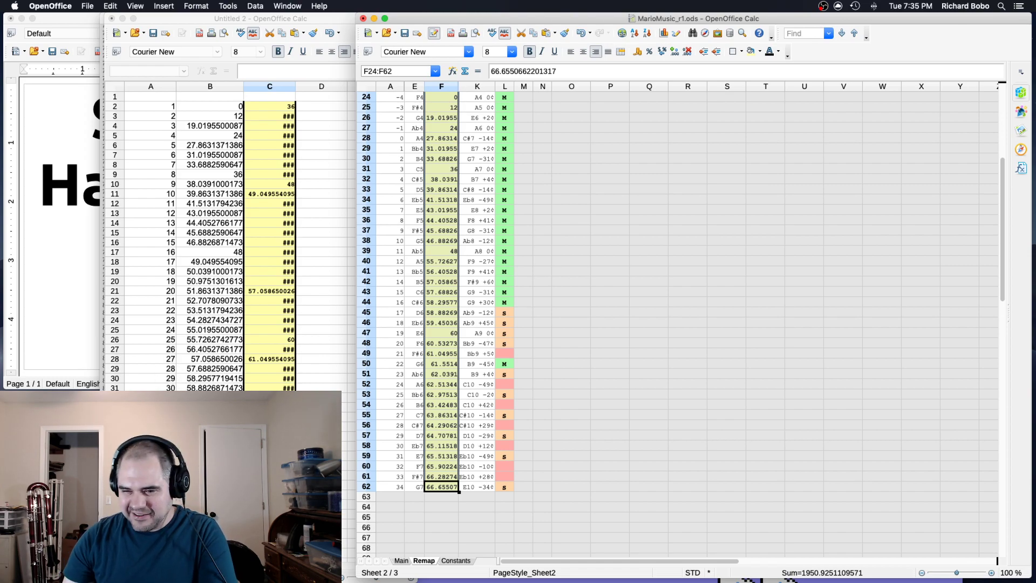
- Switch to OpenEmu, close the running Super Mario Bros game, and return to the Remap sheet
{"action": "key", "text": "super+Tab"}
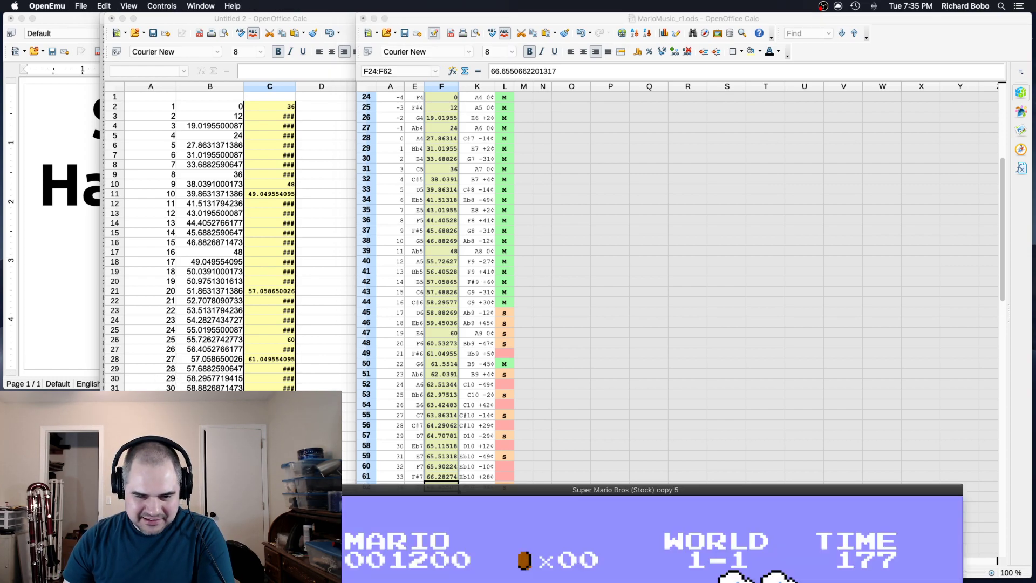
{"action": "left_click_drag", "start_coordinate": [522, 489], "coordinate": [561, 75]}
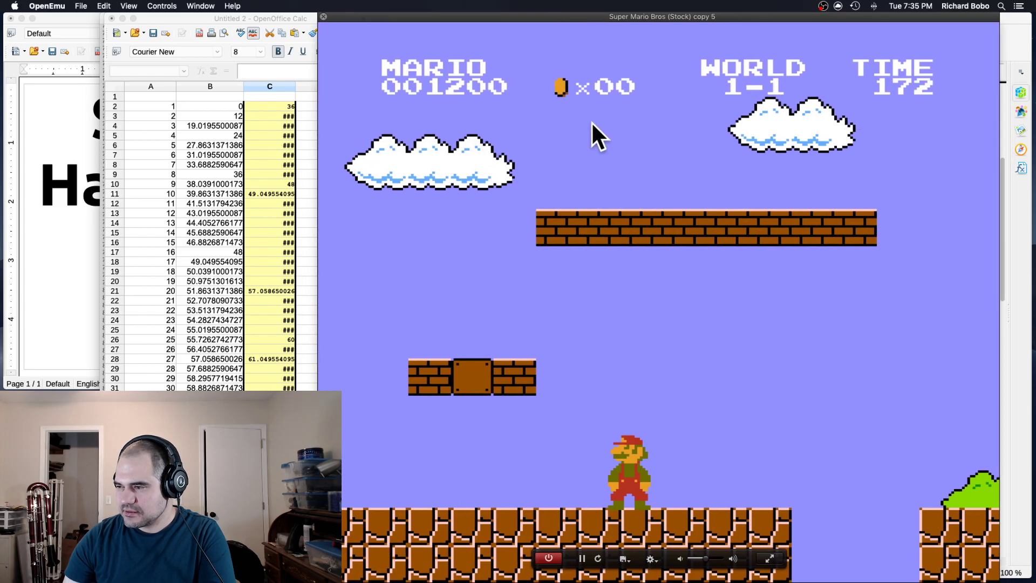
{"action": "key", "text": "super+q"}
{"action": "left_click", "coordinate": [579, 222]}
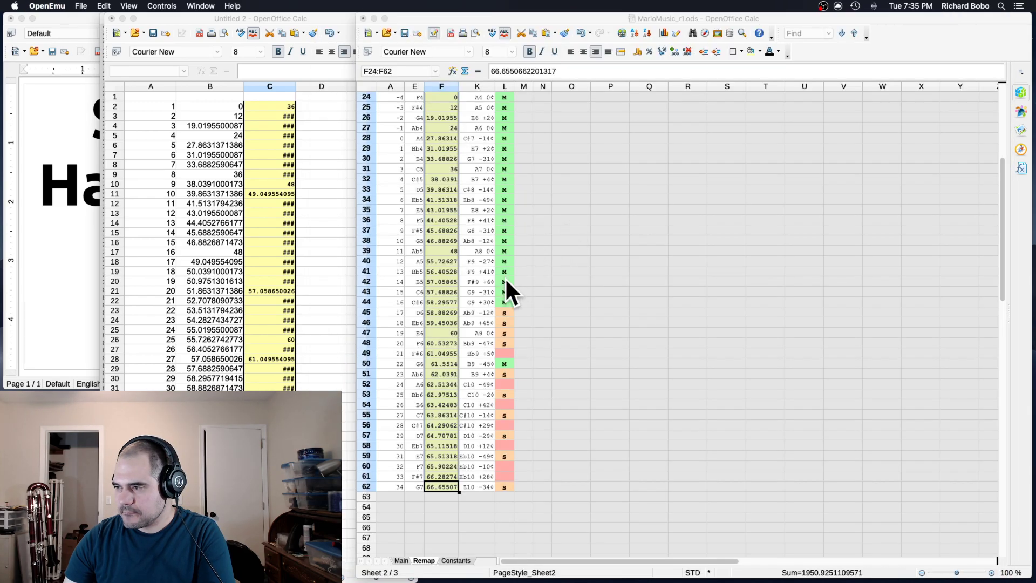
{"action": "left_click", "coordinate": [442, 351]}
- Compare the end of the New Pitch Distance column with the harmonic distances in B2:B28 of Untitled 2, especially B2:B17
{"action": "left_click", "coordinate": [434, 486]}
{"action": "scroll", "coordinate": [449, 384], "scroll_direction": "up", "scroll_amount": 3}
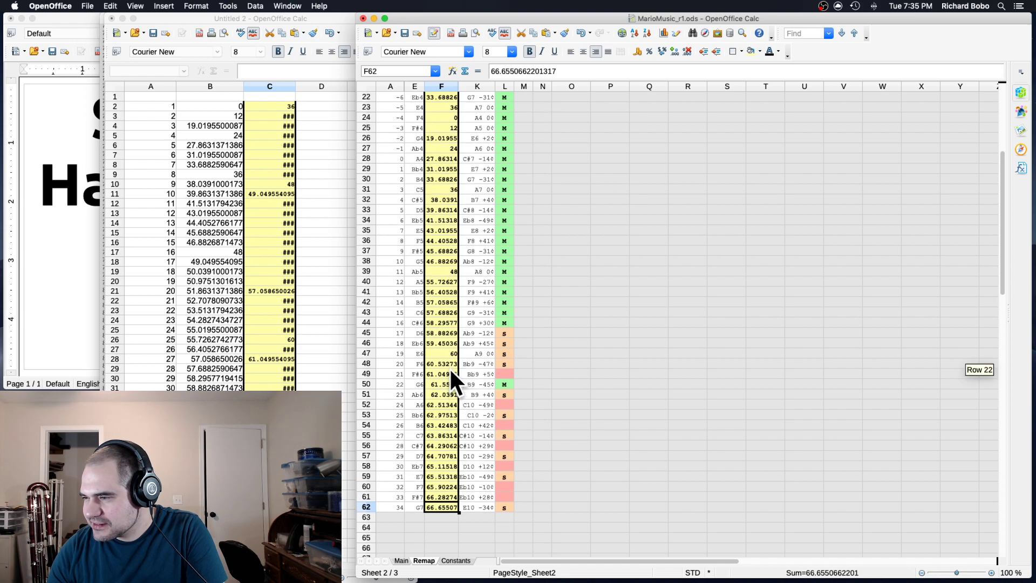
{"action": "left_click", "coordinate": [271, 330]}
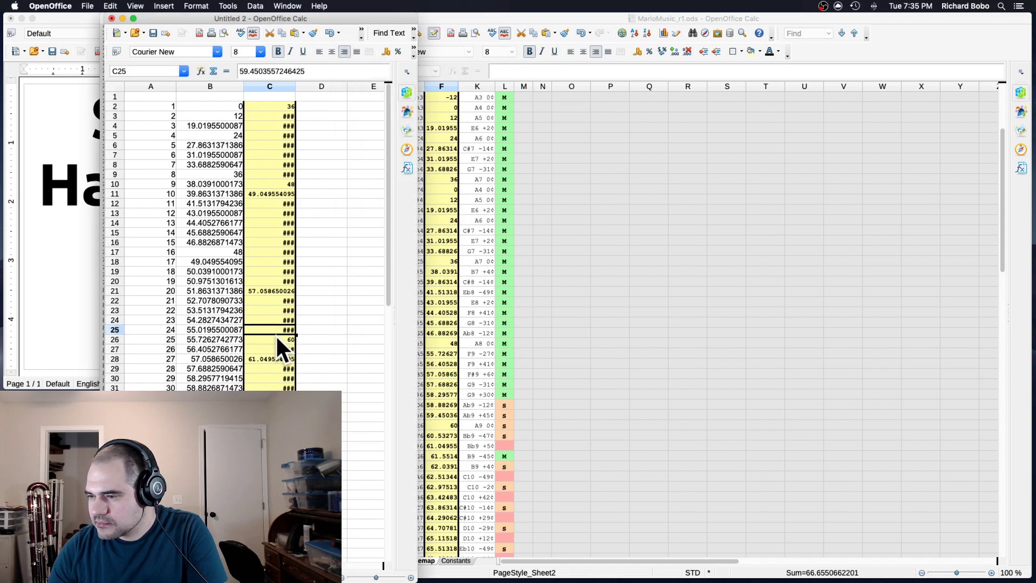
{"action": "left_click", "coordinate": [216, 106]}
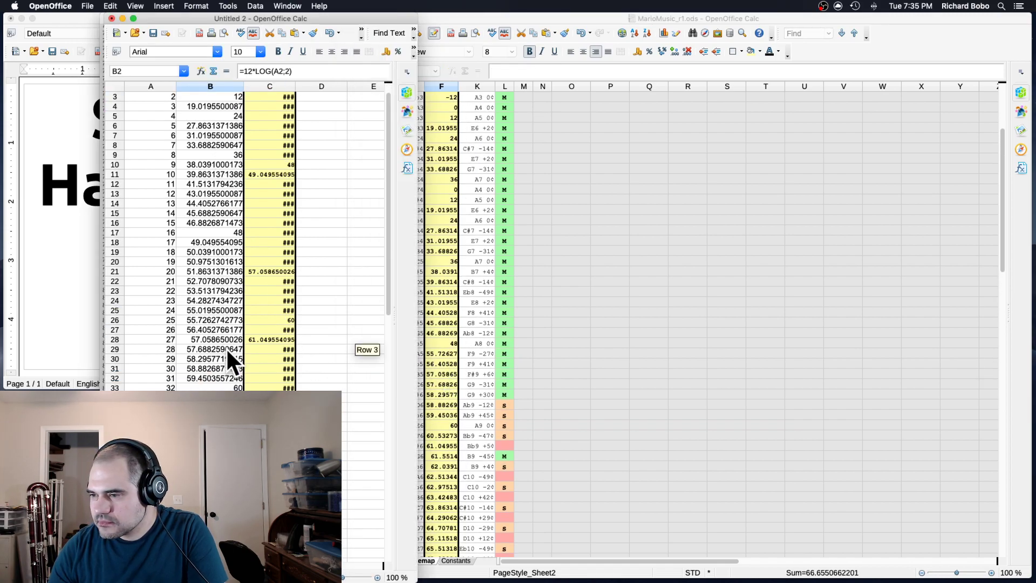
{"action": "left_click", "coordinate": [223, 359], "text": "shift"}
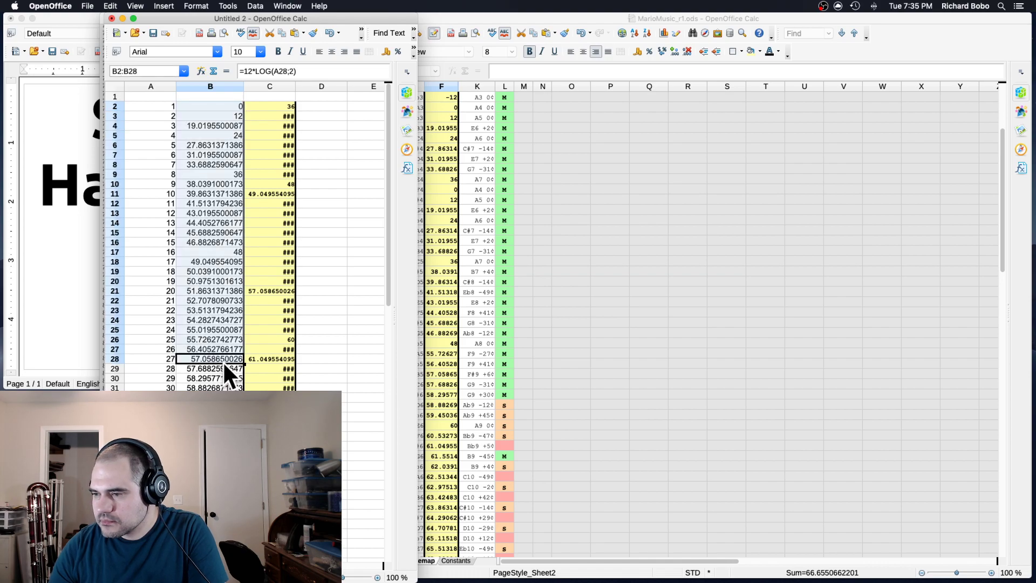
{"action": "left_click", "coordinate": [216, 299]}
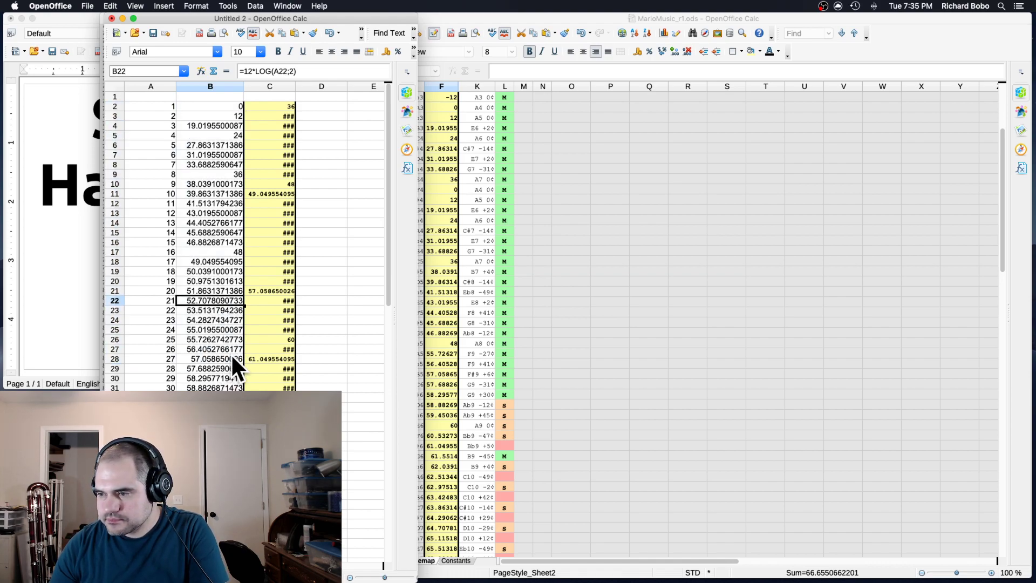
{"action": "left_click_drag", "start_coordinate": [212, 407], "coordinate": [212, 114]}
{"action": "left_click", "coordinate": [263, 318]}
{"action": "left_click_drag", "start_coordinate": [229, 251], "coordinate": [235, 111]}
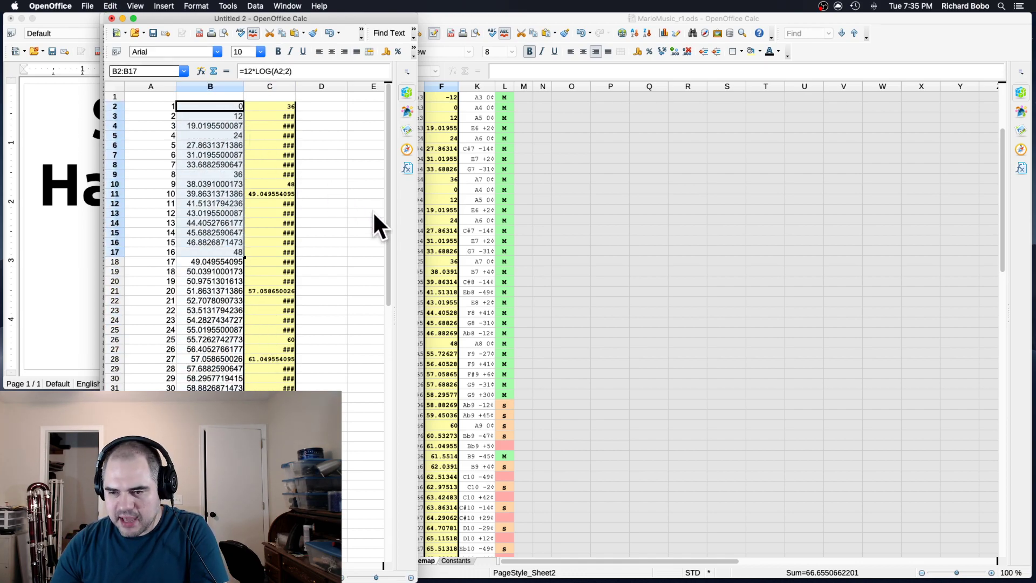
- Check the distances in F27 and F31 of the Remap sheet against the values in column C of Untitled 2
{"action": "left_click", "coordinate": [437, 220]}
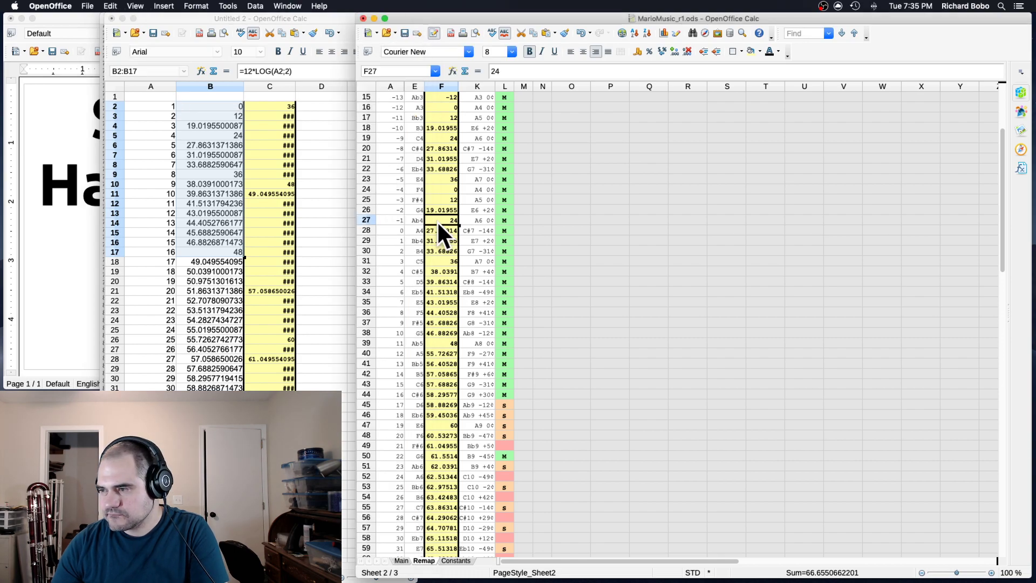
{"action": "left_click", "coordinate": [444, 264]}
{"action": "left_click", "coordinate": [300, 231]}
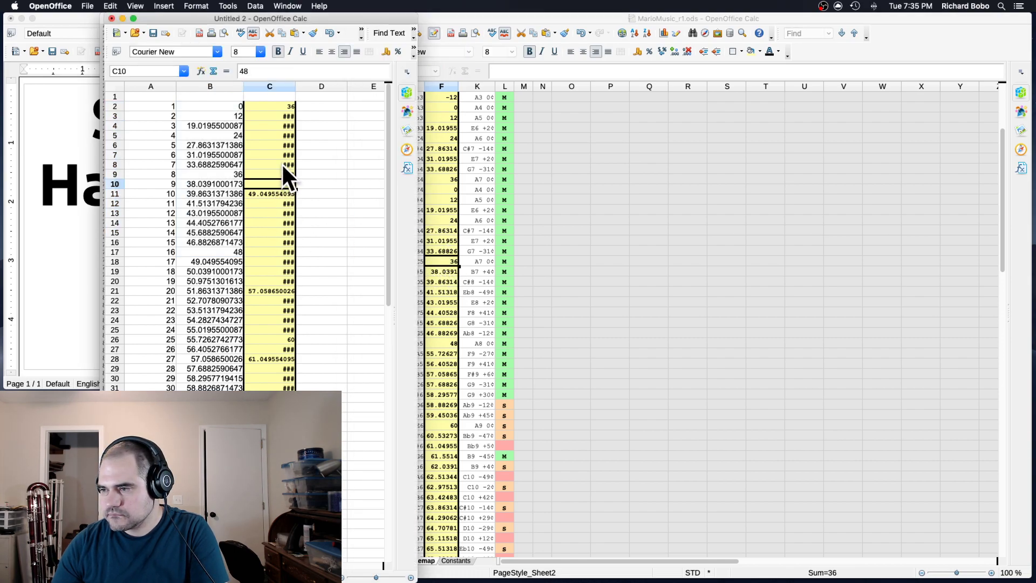
{"action": "left_click", "coordinate": [278, 129]}
{"action": "left_click", "coordinate": [276, 107]}
{"action": "left_click", "coordinate": [279, 203]}
{"action": "left_click", "coordinate": [274, 271]}
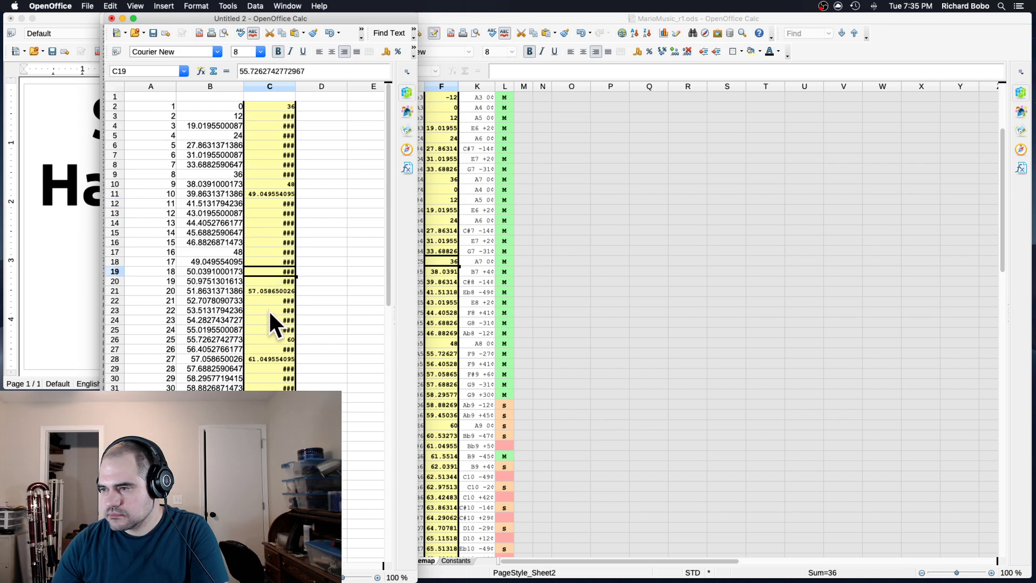
{"action": "left_click", "coordinate": [270, 320]}
{"action": "left_click", "coordinate": [542, 250]}
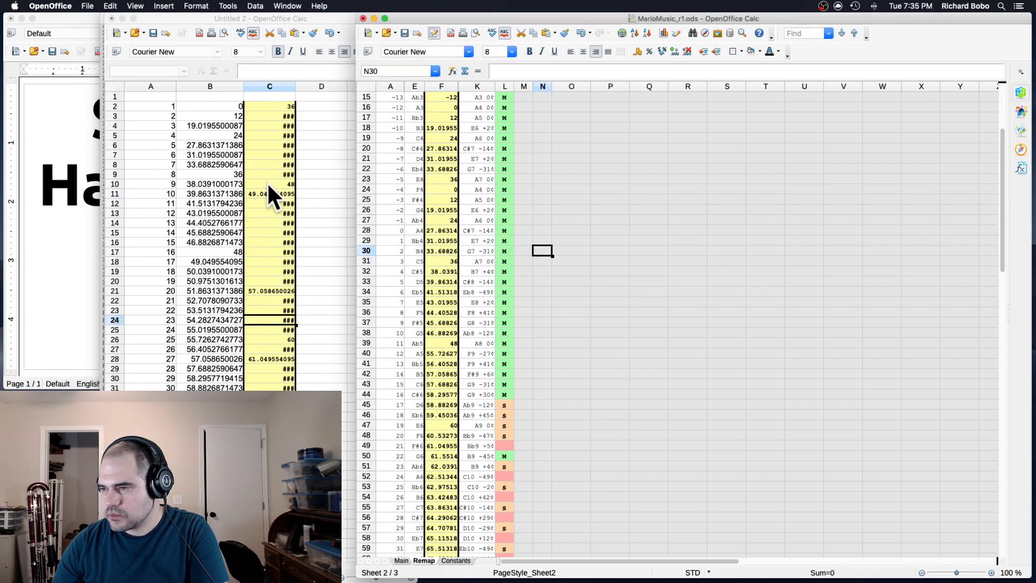
- Examine the New Pitch Distance values around F26 and the mirrored formulas in F9 and F10 of the Remap sheet
{"action": "left_click", "coordinate": [445, 218]}
{"action": "left_click", "coordinate": [444, 206]}
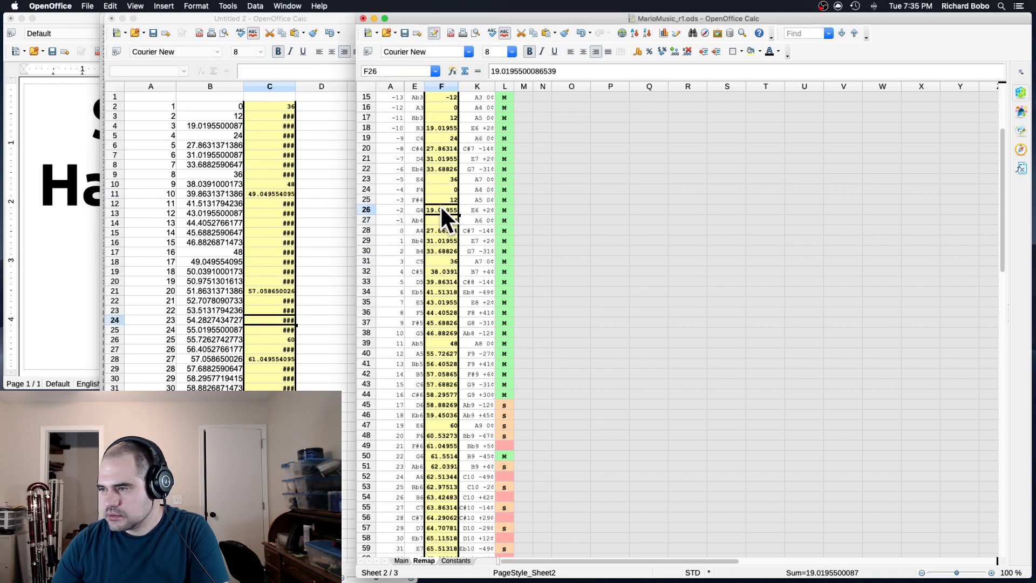
{"action": "scroll", "coordinate": [439, 205], "scroll_direction": "up", "scroll_amount": 2}
{"action": "scroll", "coordinate": [439, 205], "scroll_direction": "up", "scroll_amount": 3}
{"action": "scroll", "coordinate": [439, 205], "scroll_direction": "down", "scroll_amount": 2}
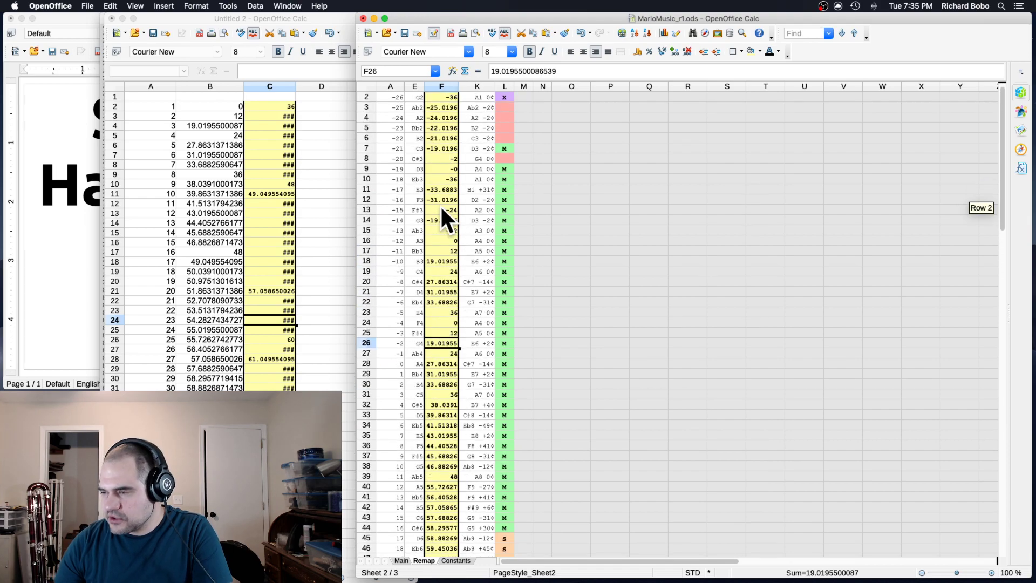
{"action": "scroll", "coordinate": [439, 205], "scroll_direction": "up", "scroll_amount": 3}
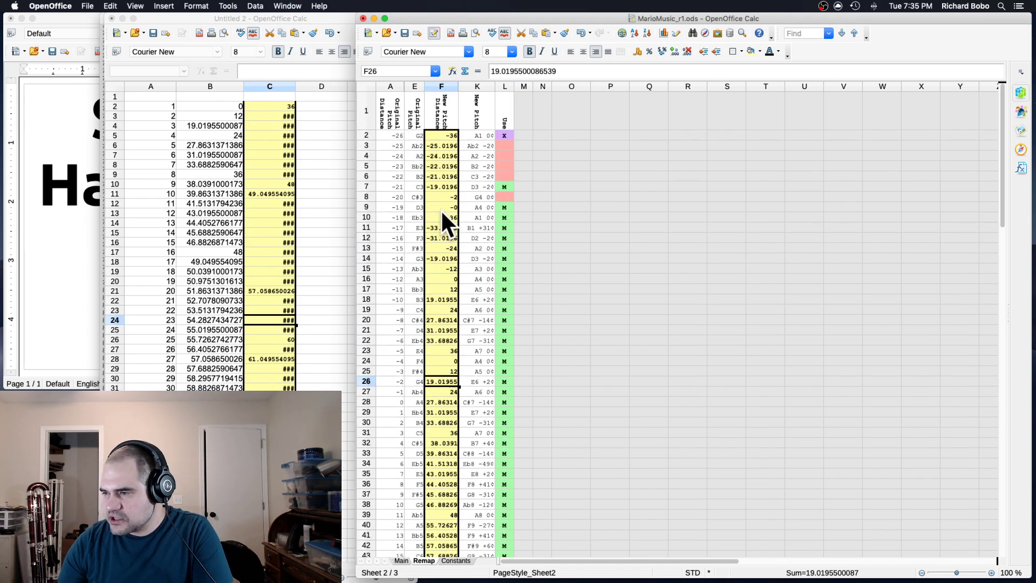
{"action": "left_click", "coordinate": [273, 203]}
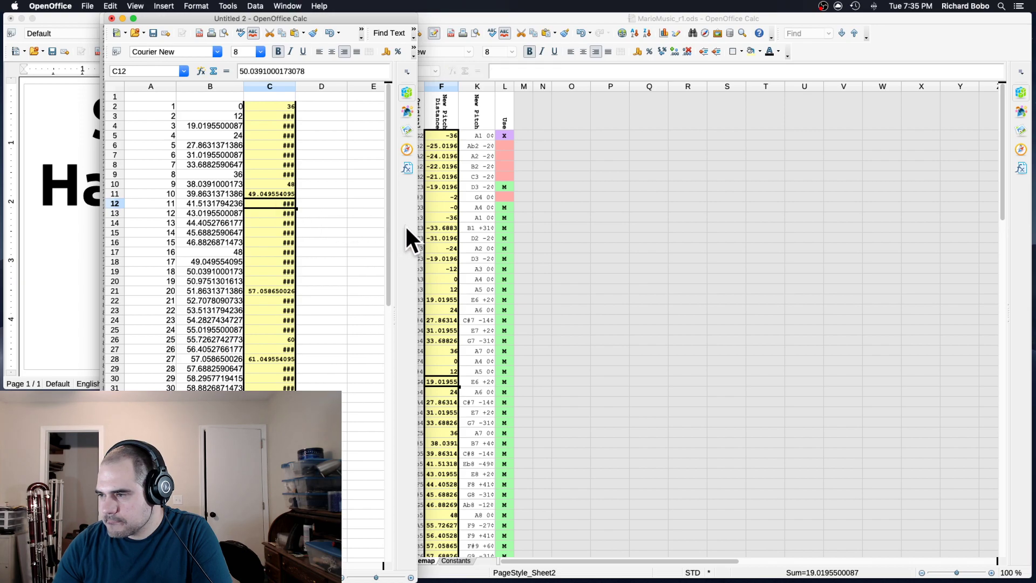
{"action": "left_click", "coordinate": [435, 236]}
{"action": "left_click", "coordinate": [444, 217]}
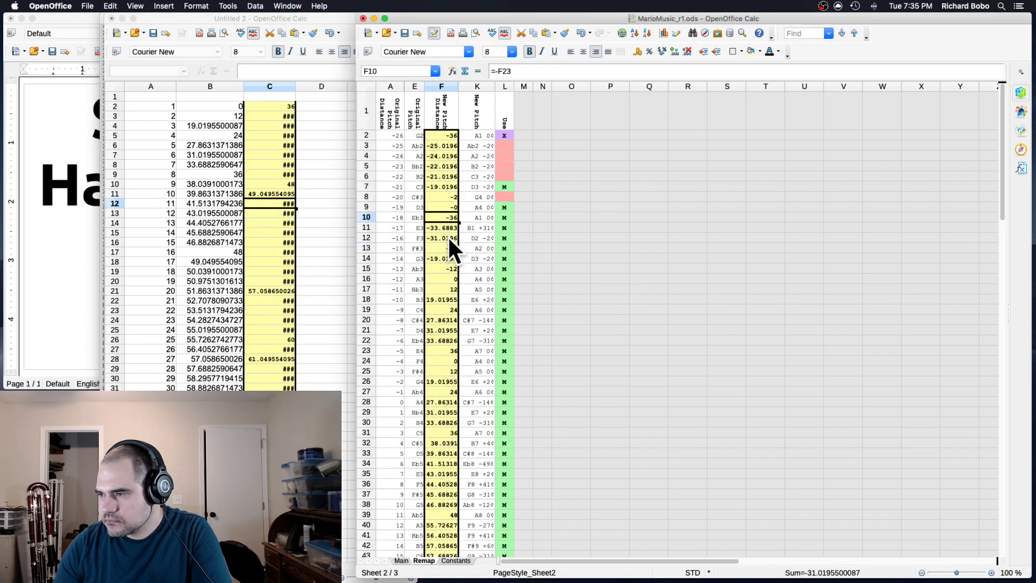
{"action": "left_click", "coordinate": [446, 206]}
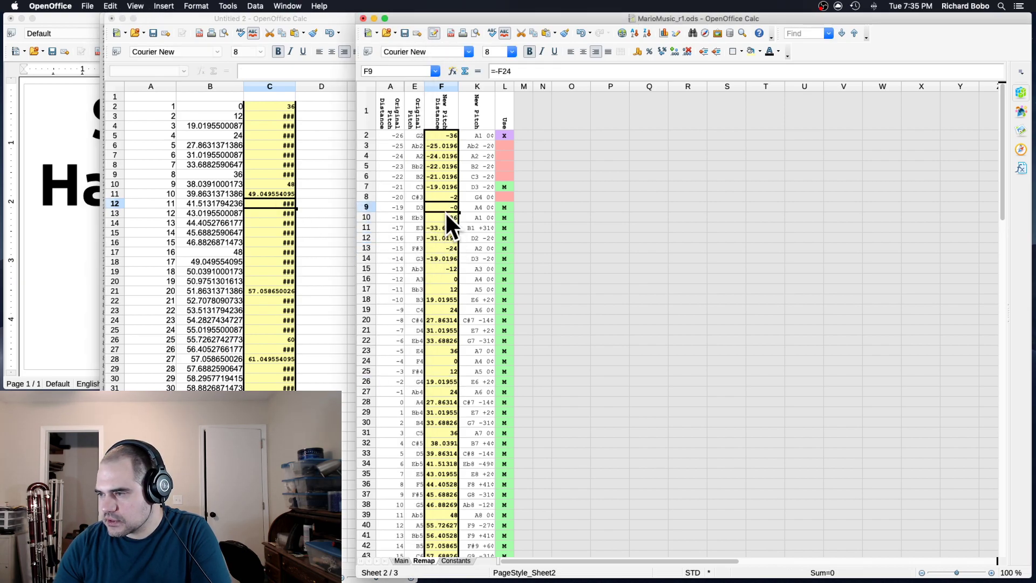
- Copy the new pitch distances in F7:F47 of the Remap sheet into Untitled 2 from E2 down, as plain values instead of formulas
{"action": "left_click", "coordinate": [445, 184]}
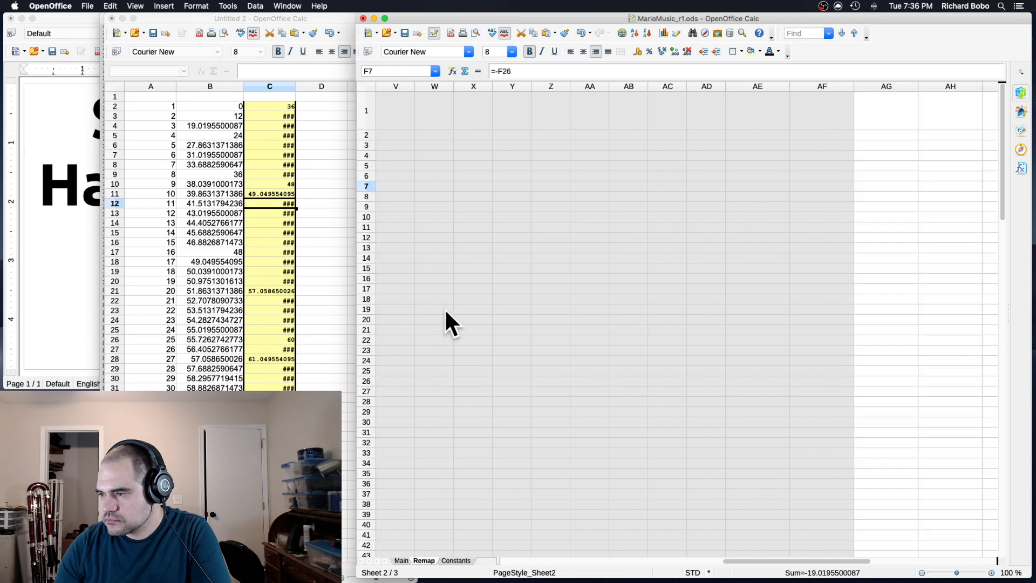
{"action": "scroll", "coordinate": [438, 306], "scroll_direction": "down", "scroll_amount": 9}
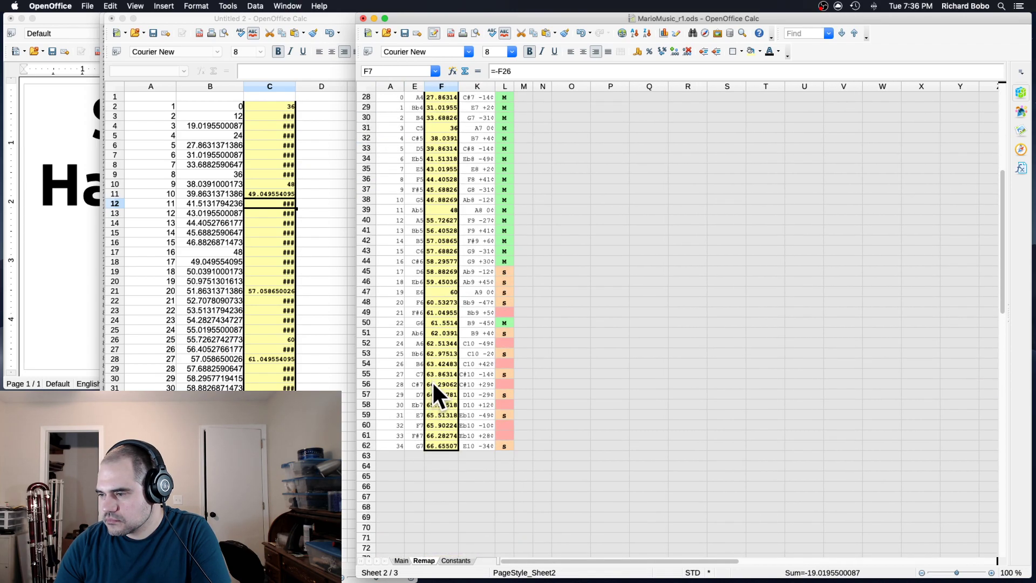
{"action": "left_click", "coordinate": [445, 292], "text": "shift"}
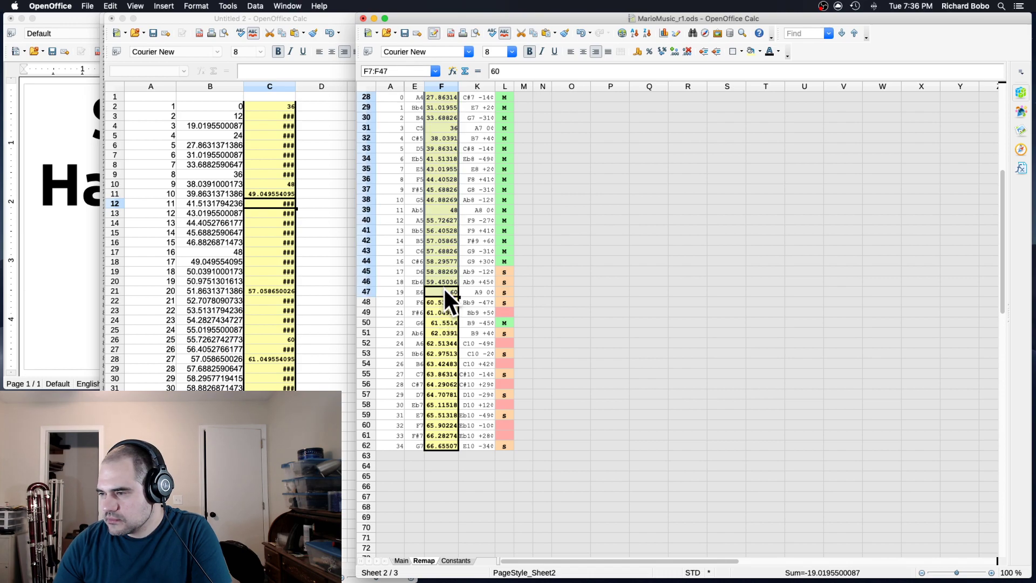
{"action": "left_click", "coordinate": [335, 313]}
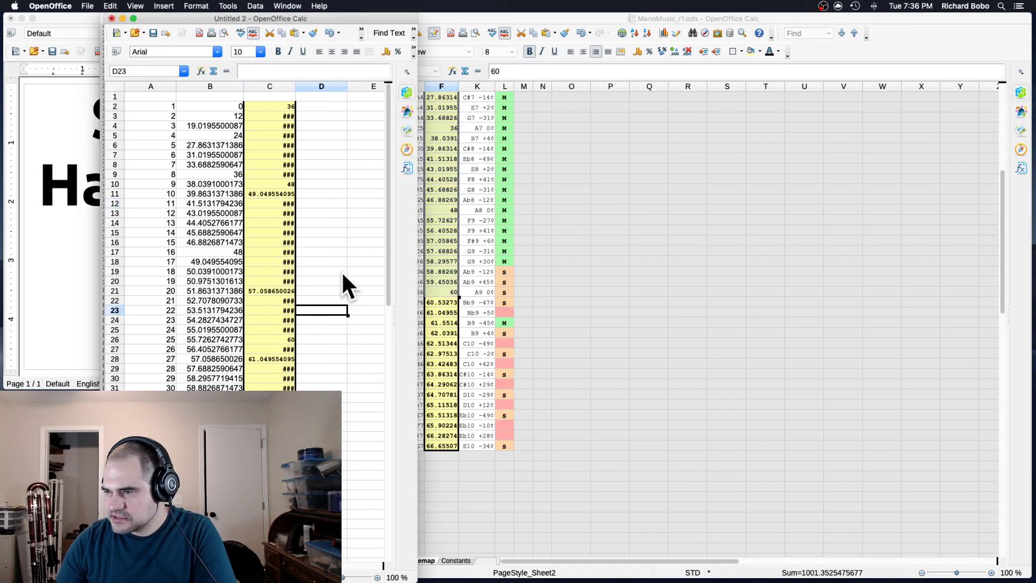
{"action": "left_click", "coordinate": [343, 105]}
{"action": "left_click", "coordinate": [368, 107]}
{"action": "key", "text": "super+v"}
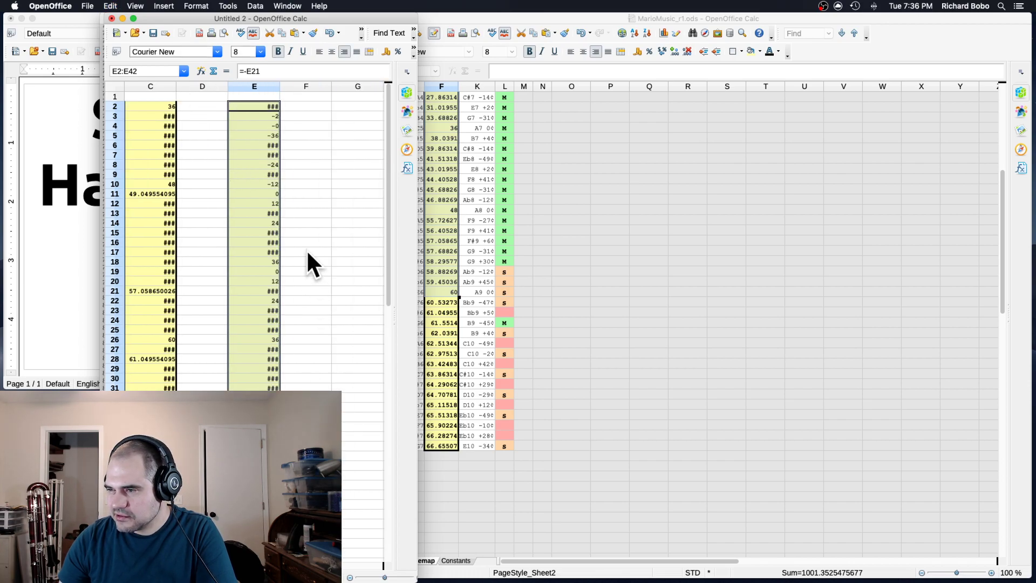
{"action": "right_click", "coordinate": [253, 171]}
{"action": "left_click", "coordinate": [294, 290]}
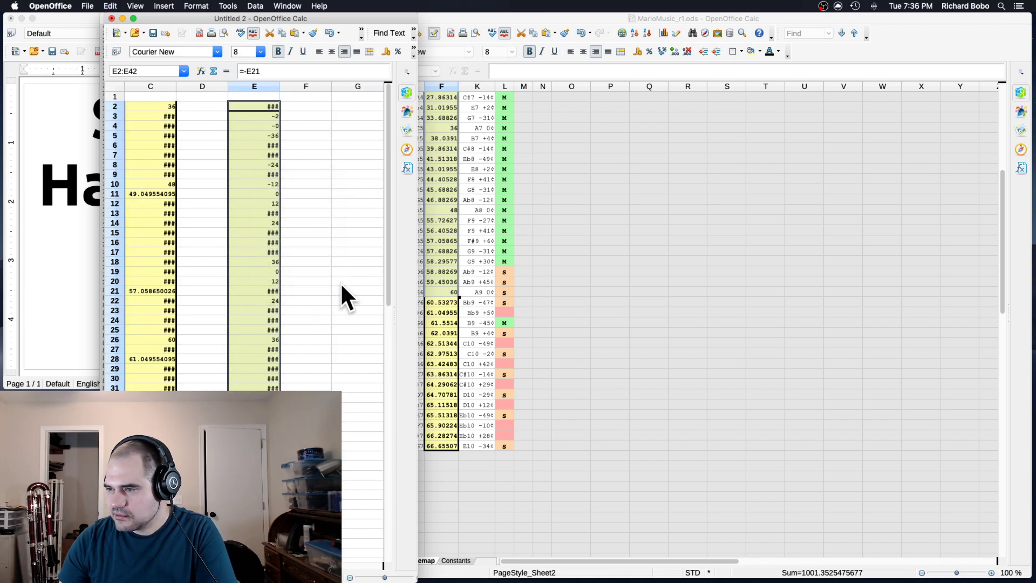
{"action": "left_click", "coordinate": [390, 216]}
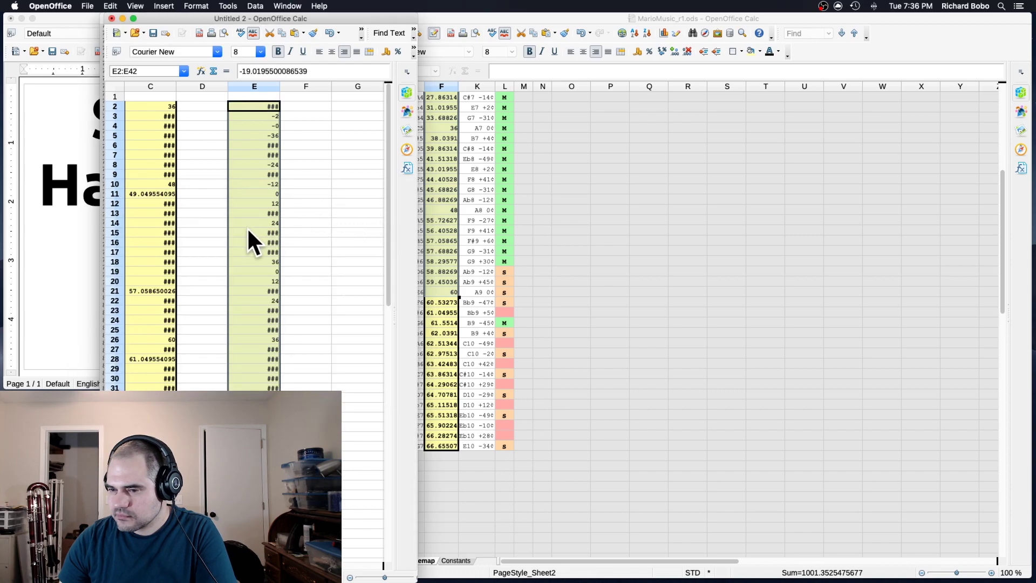
- Widen column E of Untitled 2 to fit its contents
{"action": "left_click", "coordinate": [270, 193]}
{"action": "left_click", "coordinate": [278, 86]}
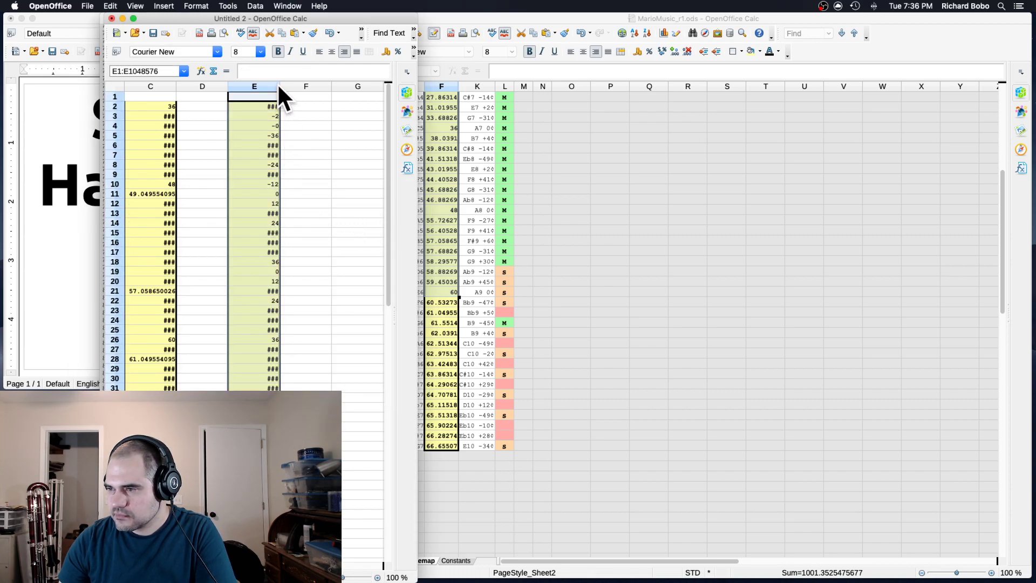
{"action": "double_click", "coordinate": [279, 86]}
- Examine the pasted pitch distances in E2:E10 of Untitled 2 row by row
{"action": "left_click", "coordinate": [313, 108]}
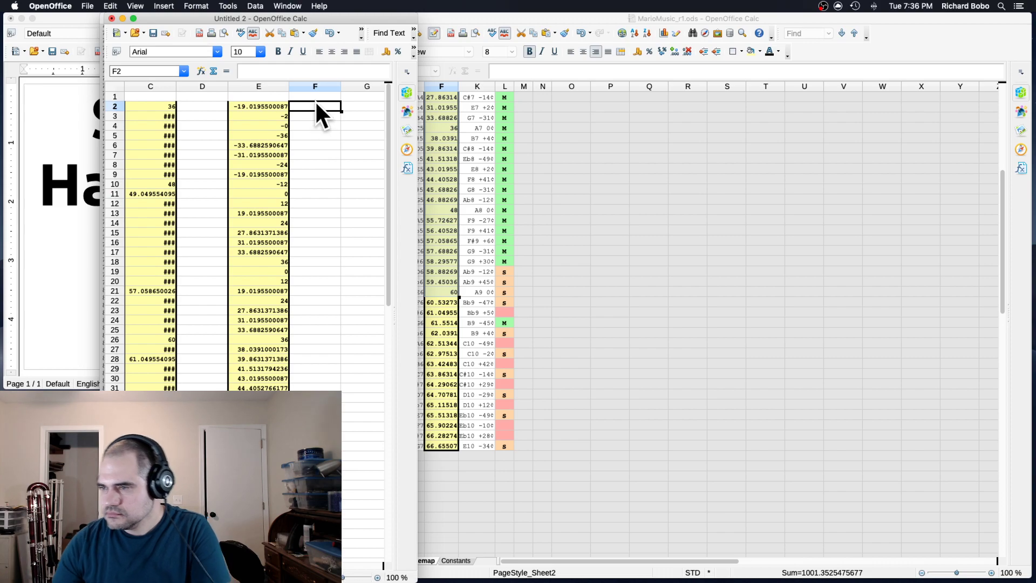
{"action": "left_click", "coordinate": [320, 136]}
{"action": "left_click_drag", "start_coordinate": [315, 165], "coordinate": [315, 174]}
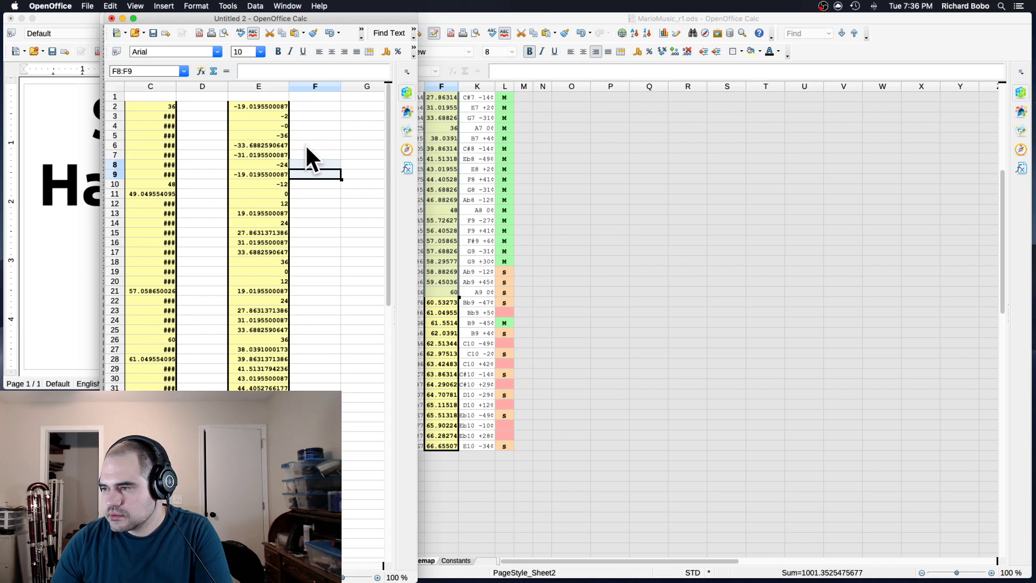
{"action": "left_click", "coordinate": [300, 143]}
{"action": "left_click", "coordinate": [300, 173]}
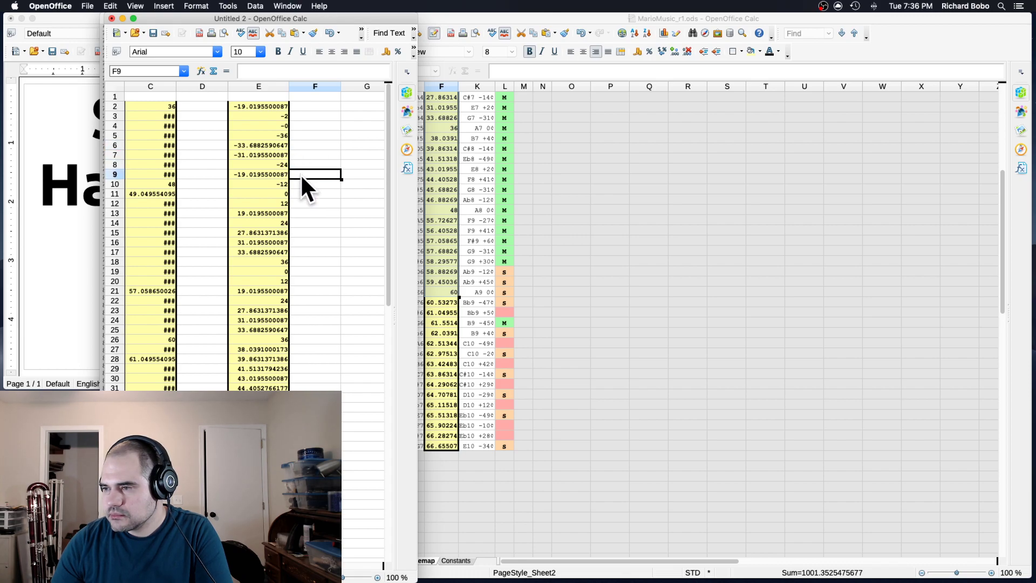
{"action": "left_click", "coordinate": [304, 162]}
{"action": "left_click", "coordinate": [307, 181]}
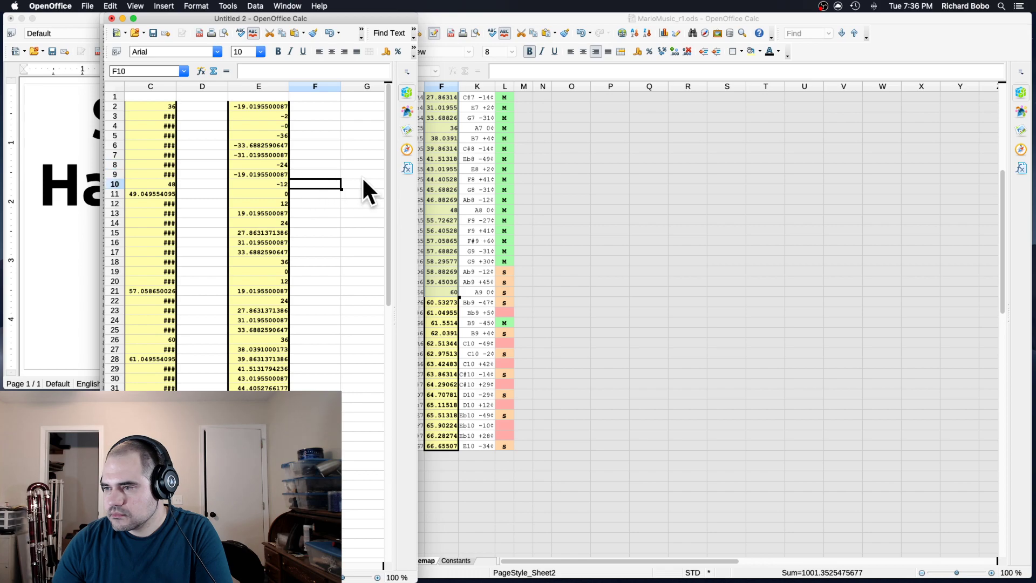
- Enter =E10-24 in F10 of Untitled 2 and fill the formula down through F42
{"action": "type", "text": "="}
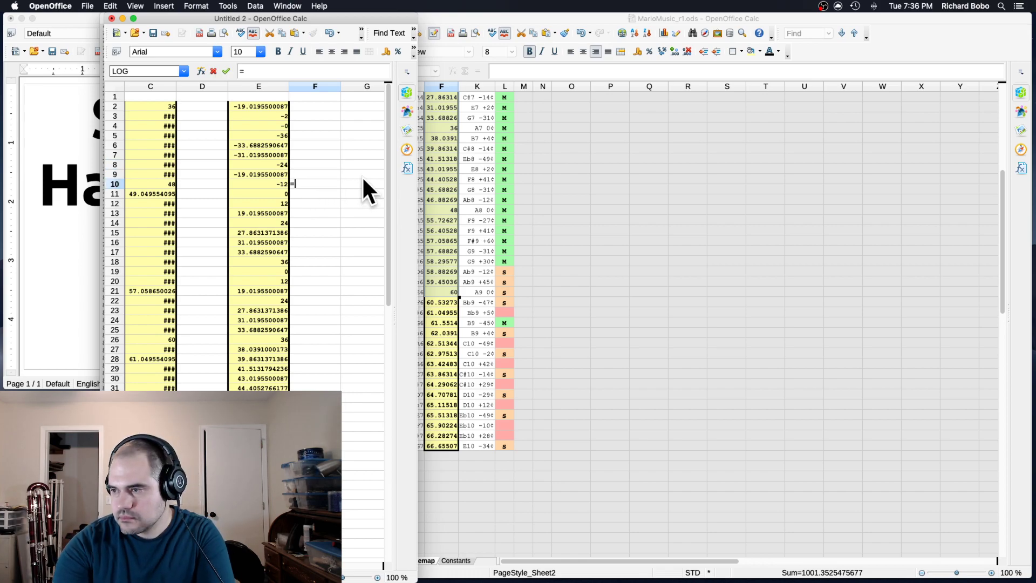
{"action": "left_click", "coordinate": [278, 184]}
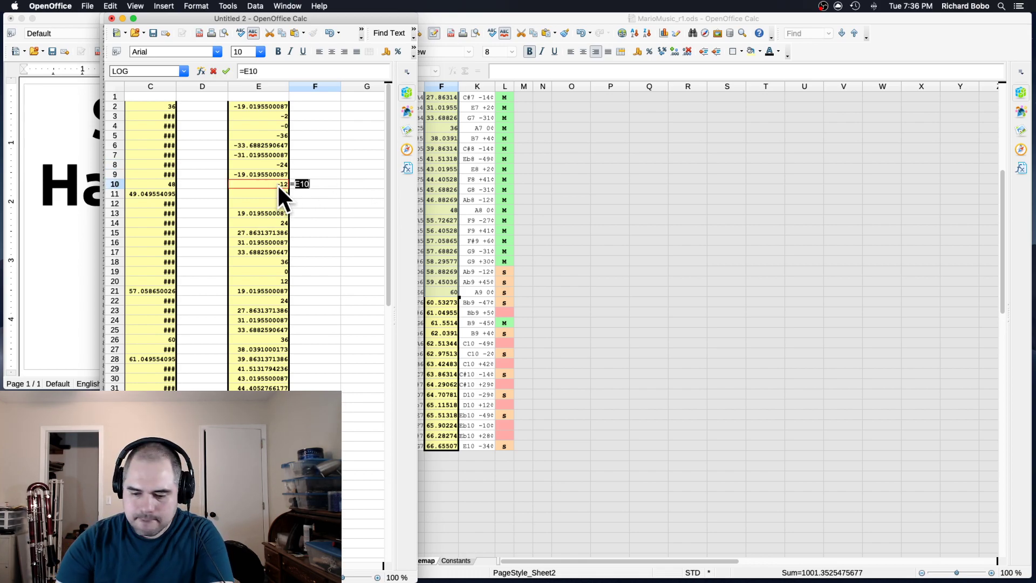
{"action": "key", "text": "Return"}
{"action": "left_click", "coordinate": [309, 176]}
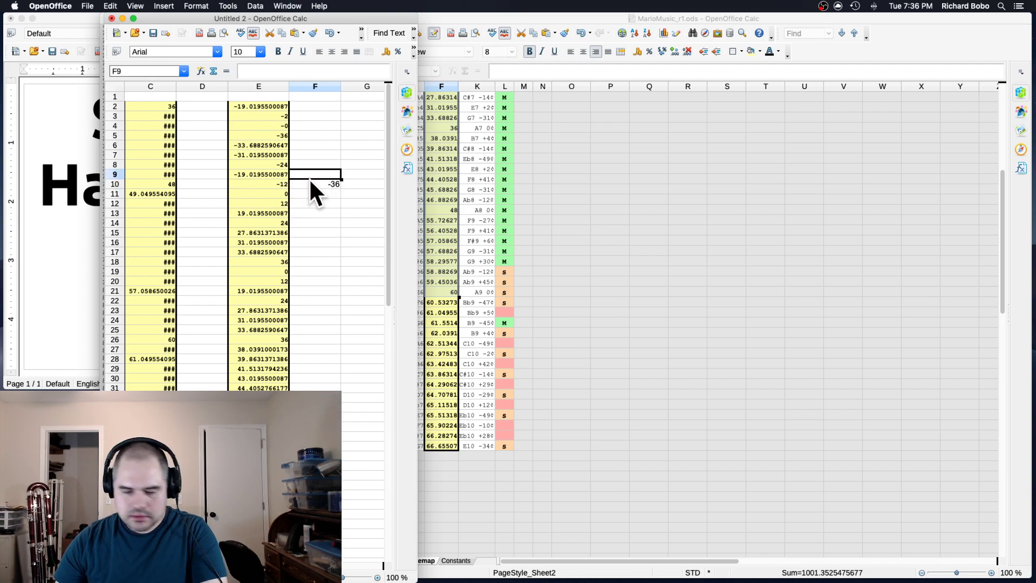
{"action": "left_click", "coordinate": [310, 183]}
{"action": "left_click", "coordinate": [314, 495], "text": "shift"}
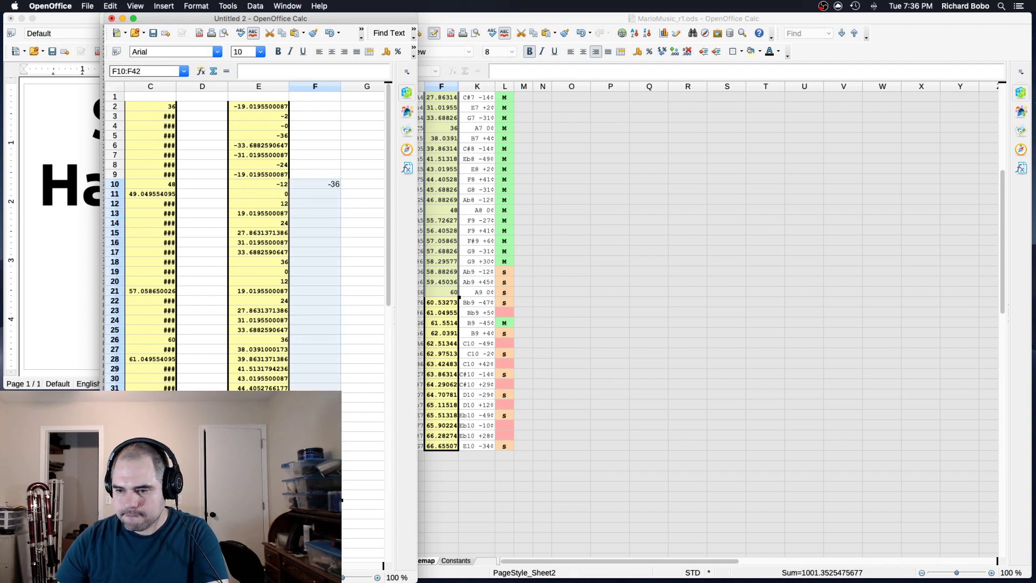
{"action": "key", "text": "ctrl+d"}
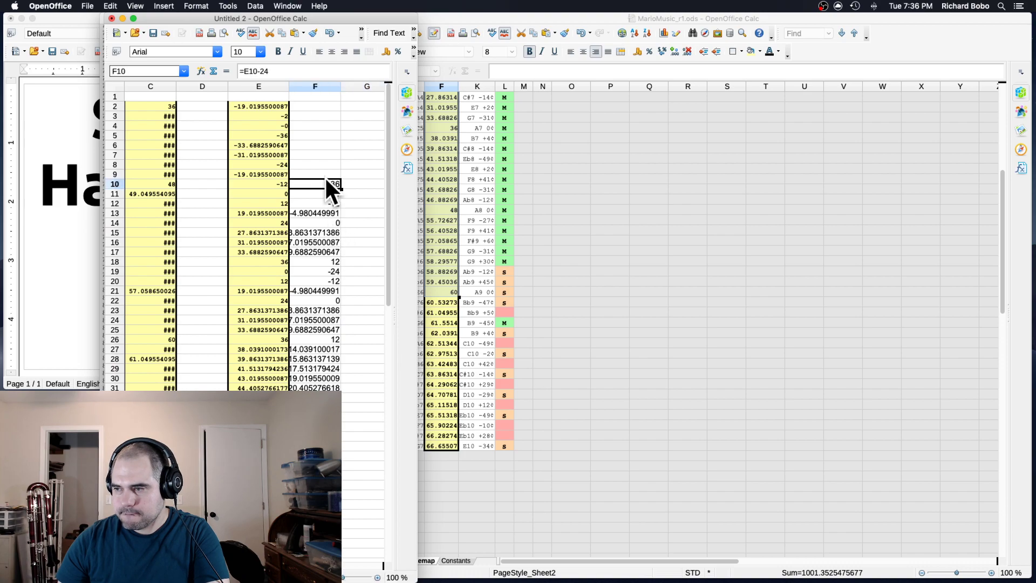
- Extend the minus-24 formula upward from F10 to cover F2:F9, and select F2:F42
{"action": "left_click_drag", "start_coordinate": [322, 174], "coordinate": [300, 101]}
{"action": "type", "text": "-43.01955001 -26 -24 -60 -57.68825906 -55.01955001 -48 -43.01955001"}
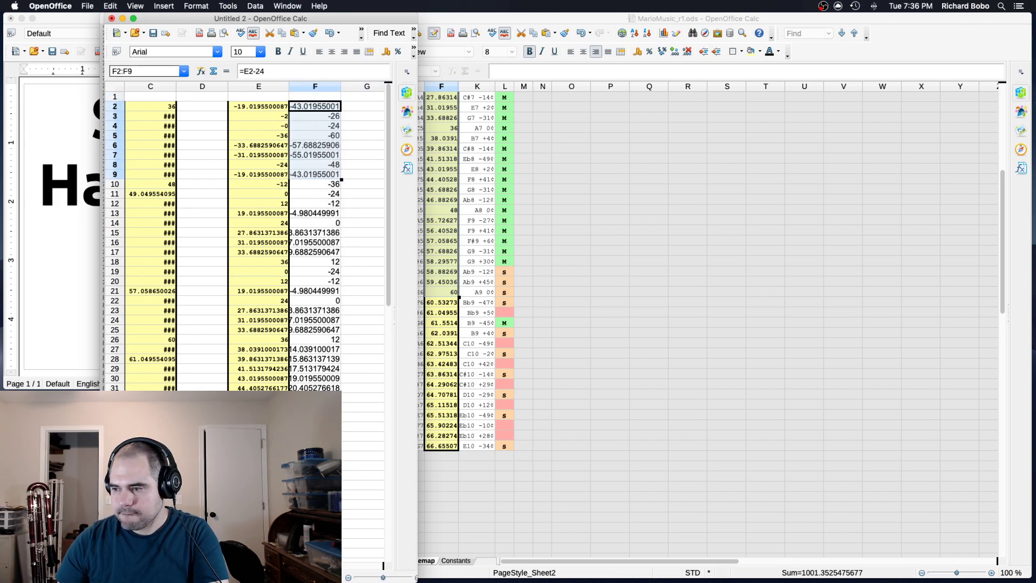
{"action": "key", "text": "ctrl+shift+Down"}
- Copy the full New Pitch Distance range F2:F62 from the Remap sheet into Untitled 2, starting at E2
{"action": "left_click", "coordinate": [645, 278]}
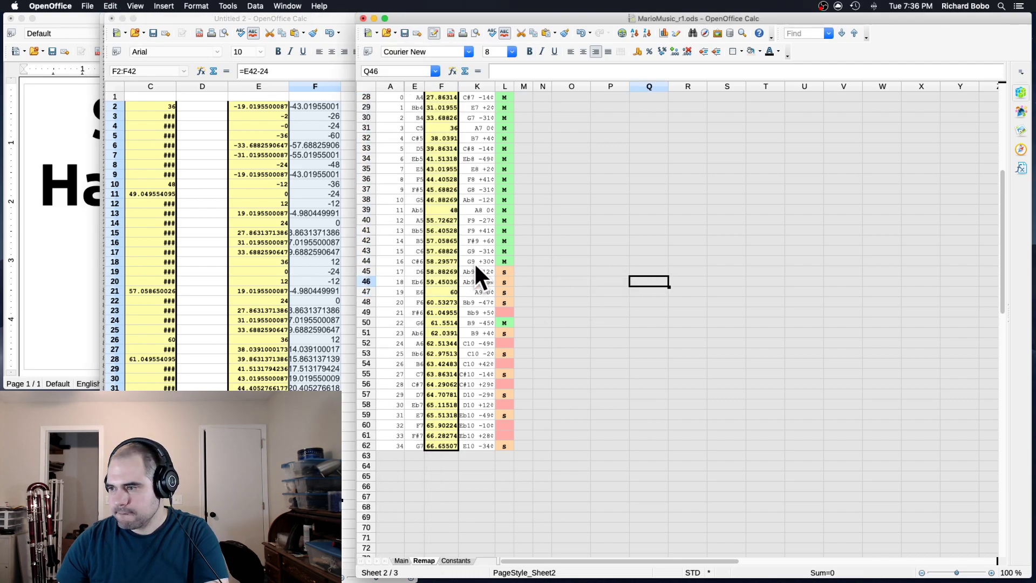
{"action": "left_click", "coordinate": [440, 290]}
{"action": "scroll", "coordinate": [444, 294], "scroll_direction": "up", "scroll_amount": 9}
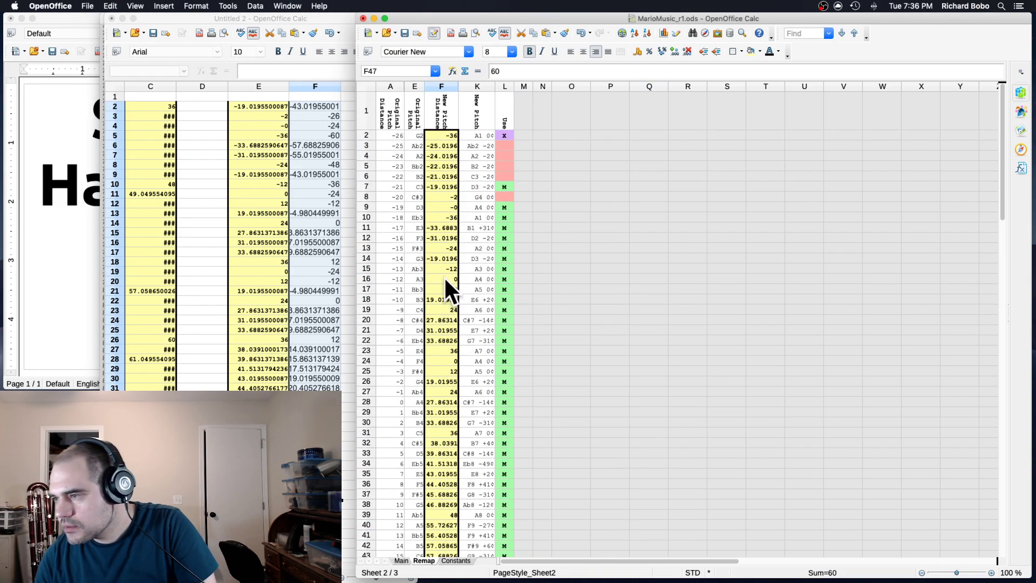
{"action": "left_click", "coordinate": [445, 135]}
{"action": "scroll", "coordinate": [425, 325], "scroll_direction": "down", "scroll_amount": 9}
{"action": "left_click", "coordinate": [443, 452], "text": "shift"}
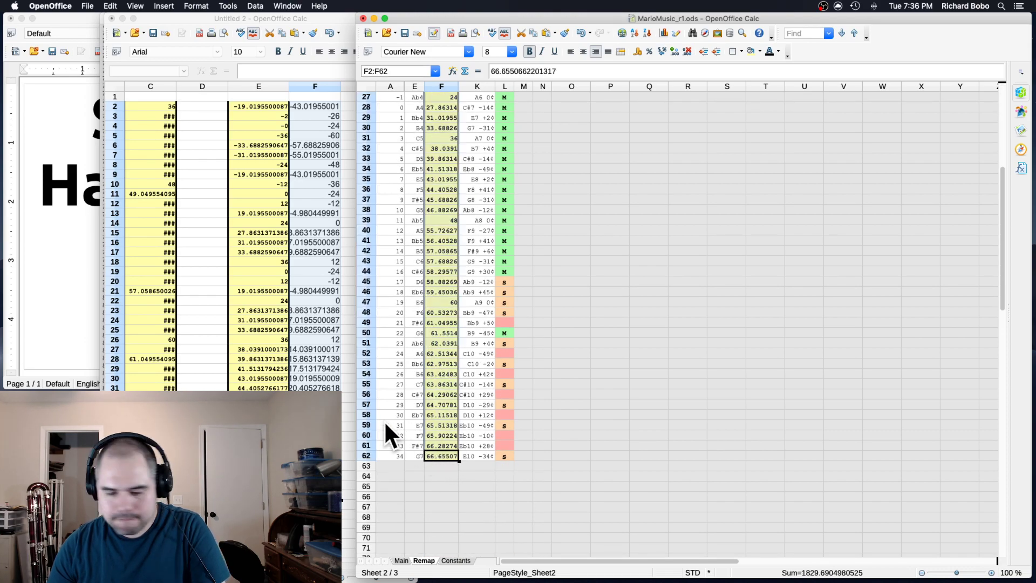
{"action": "key", "text": "super+c"}
{"action": "left_click_drag", "start_coordinate": [257, 378], "coordinate": [257, 369]}
{"action": "left_click", "coordinate": [261, 103]}
{"action": "key", "text": "super+v"}
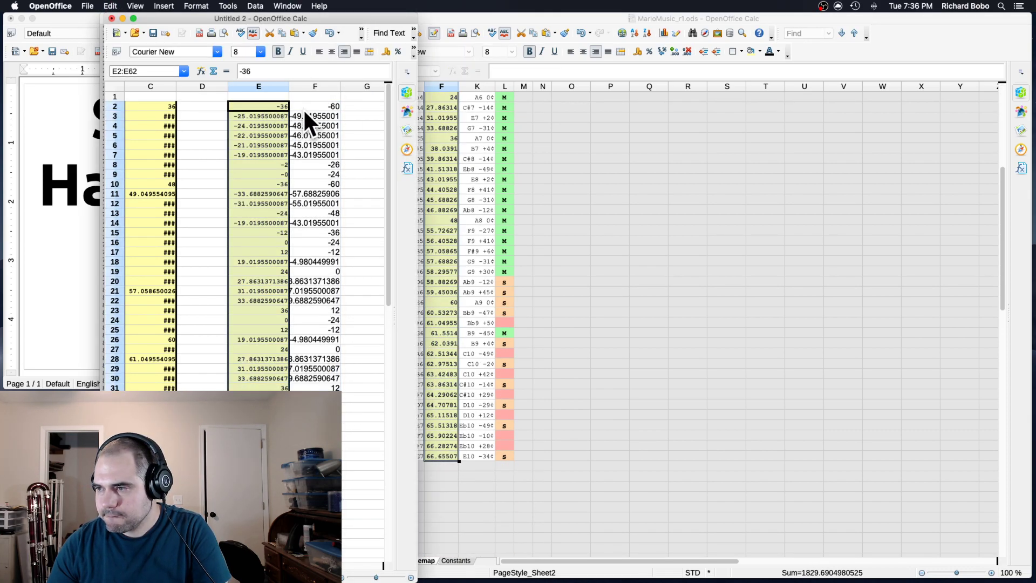
- Fill the =E2-24 formula from F2 down through F62 of Untitled 2
{"action": "left_click", "coordinate": [316, 105]}
{"action": "scroll", "coordinate": [319, 103], "scroll_direction": "down", "scroll_amount": 6}
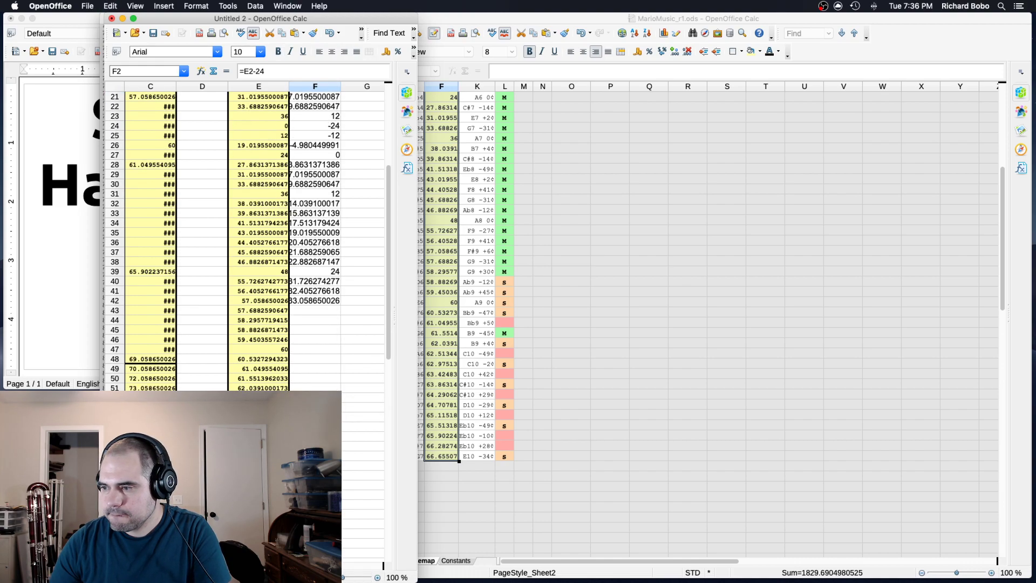
{"action": "left_click", "coordinate": [315, 495], "text": "shift"}
{"action": "key", "text": "super+d"}
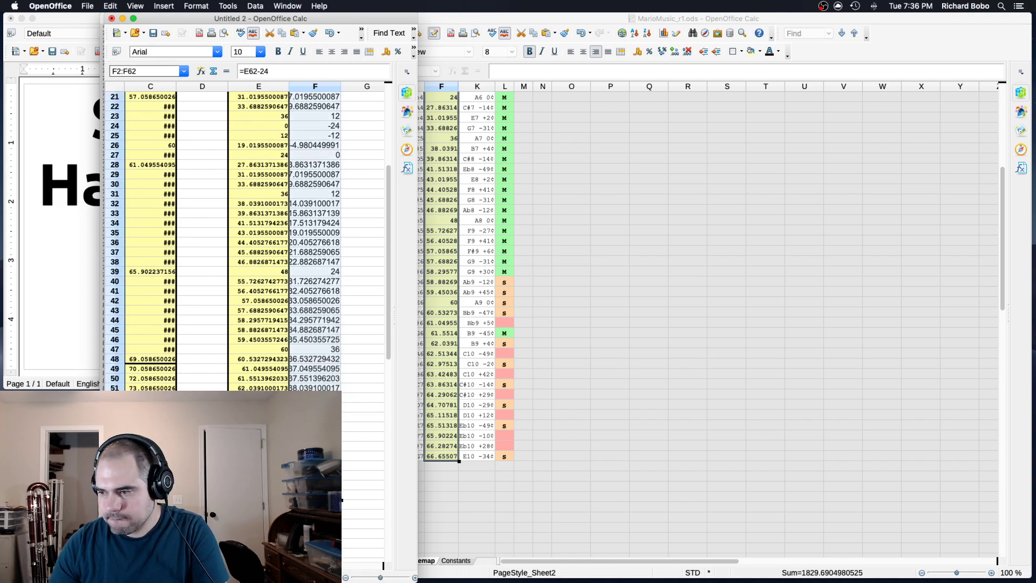
- Paste the minus-24 pitch distances from Untitled 2 into F2:F62 of the Remap sheet as plain values without formulas or formats
{"action": "scroll", "coordinate": [248, 237], "scroll_direction": "up", "scroll_amount": 7}
{"action": "left_click", "coordinate": [507, 126]}
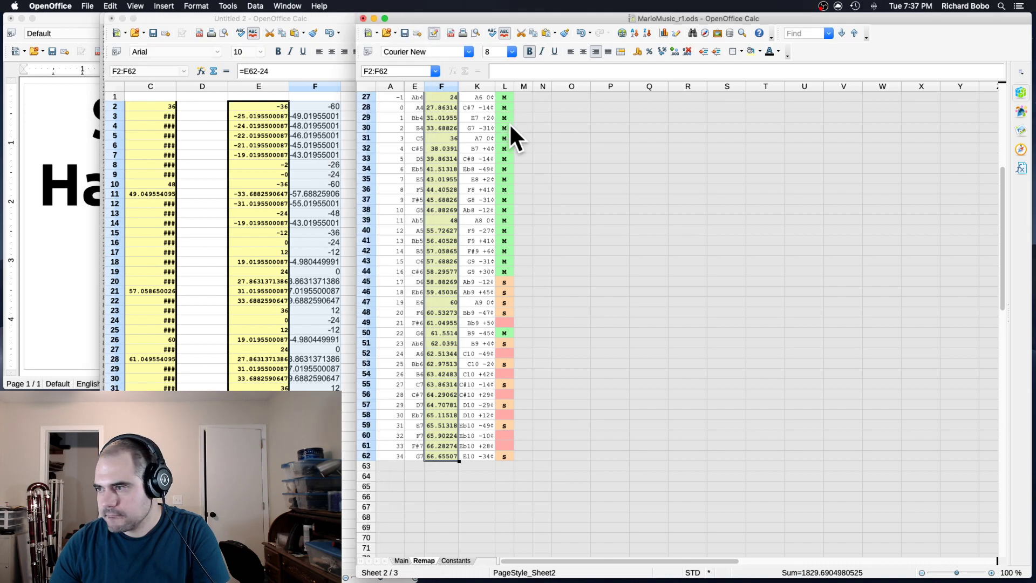
{"action": "scroll", "coordinate": [433, 118], "scroll_direction": "up", "scroll_amount": 9}
{"action": "left_click", "coordinate": [441, 137]}
{"action": "scroll", "coordinate": [441, 368], "scroll_direction": "down", "scroll_amount": 9}
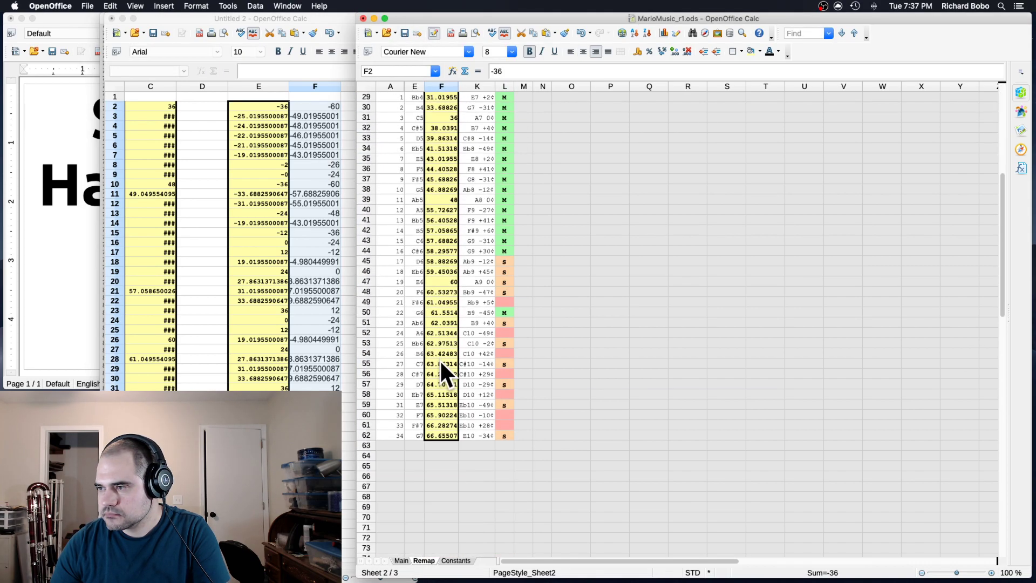
{"action": "left_click", "coordinate": [442, 430], "text": "shift"}
{"action": "right_click", "coordinate": [442, 430]}
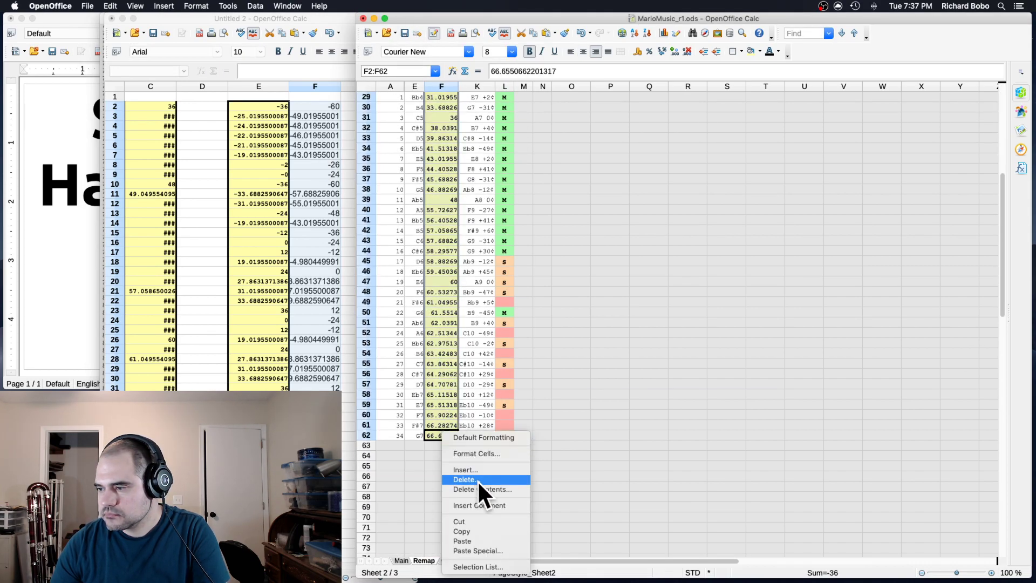
{"action": "left_click", "coordinate": [483, 550]}
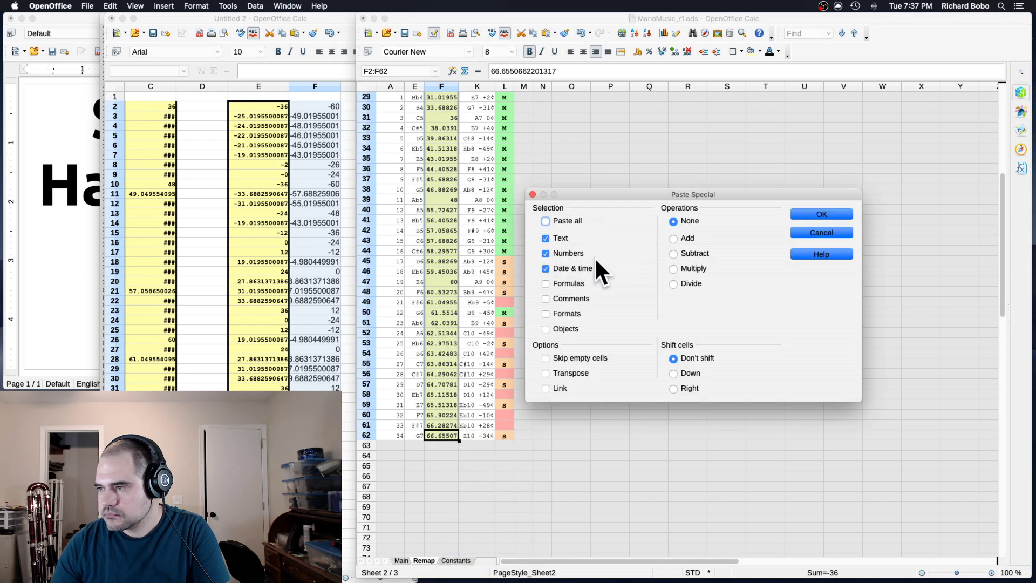
{"action": "left_click", "coordinate": [831, 213]}
{"action": "left_click", "coordinate": [538, 352]}
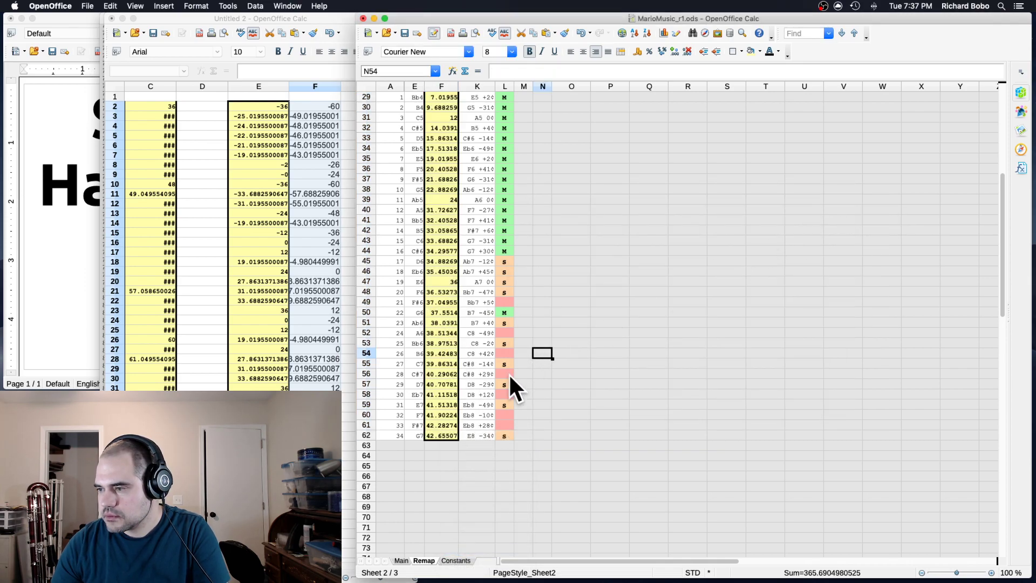
- Examine the New Pitch Distance values in column F of the Remap sheet, checking F19, F23, F27 and the rows down to F36
{"action": "scroll", "coordinate": [444, 380], "scroll_direction": "up", "scroll_amount": 5}
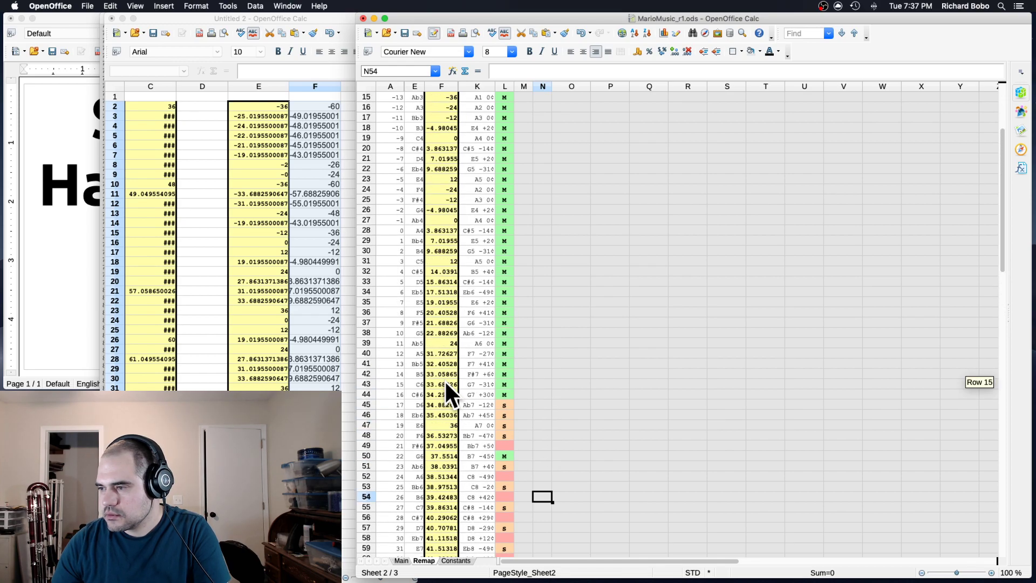
{"action": "scroll", "coordinate": [443, 380], "scroll_direction": "up", "scroll_amount": 5}
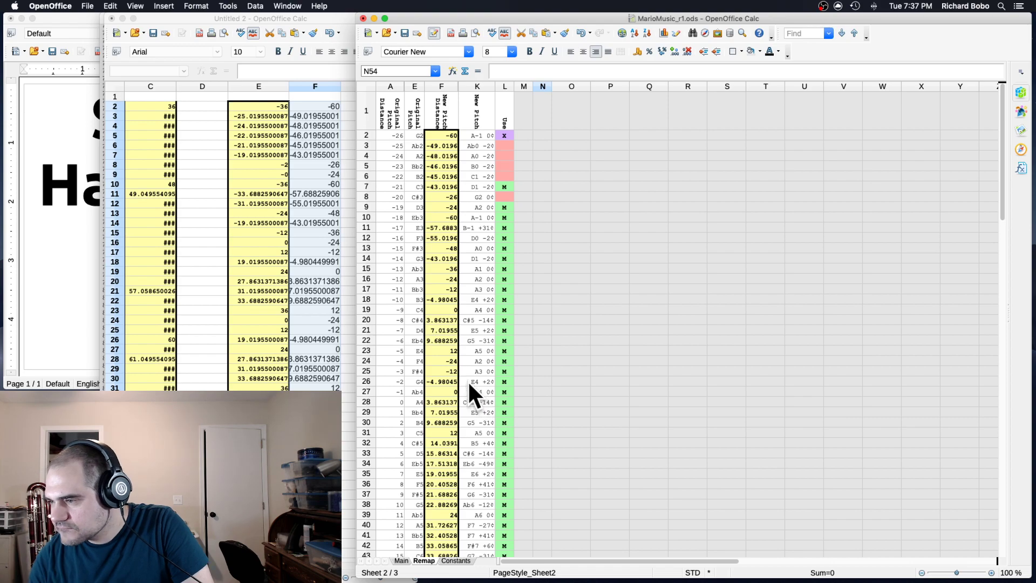
{"action": "left_click", "coordinate": [449, 309]}
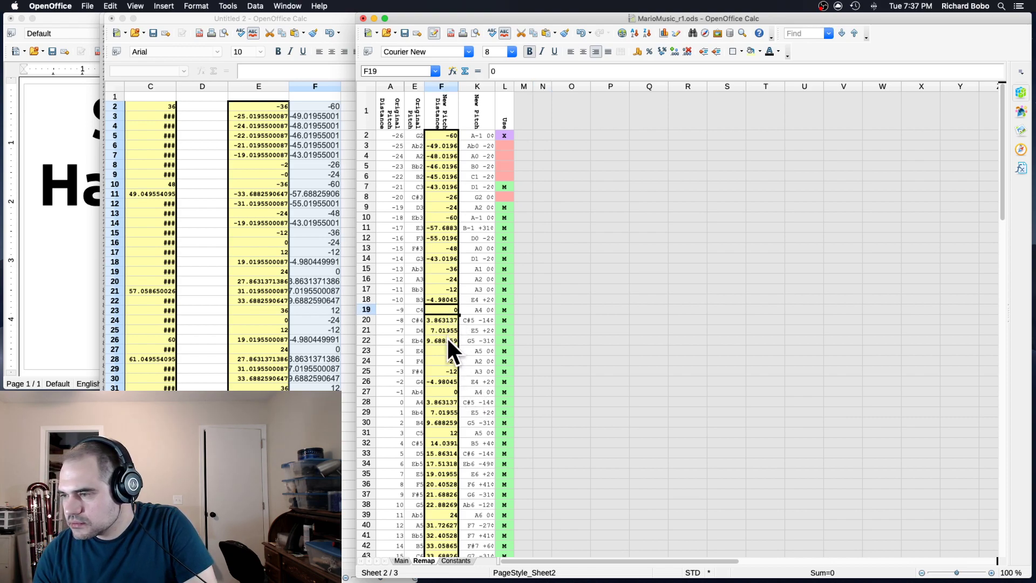
{"action": "left_click", "coordinate": [447, 391]}
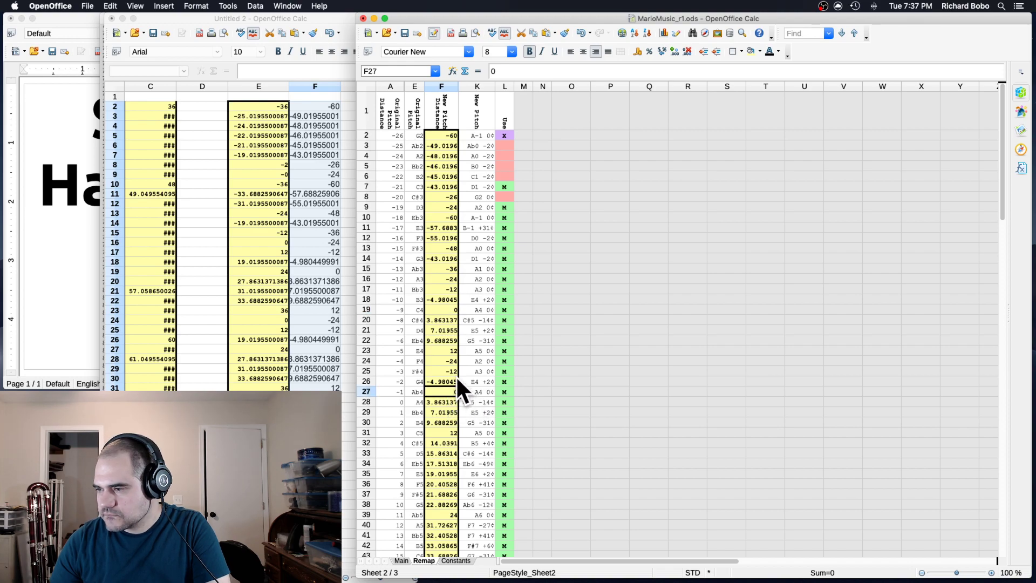
{"action": "left_click", "coordinate": [448, 305]}
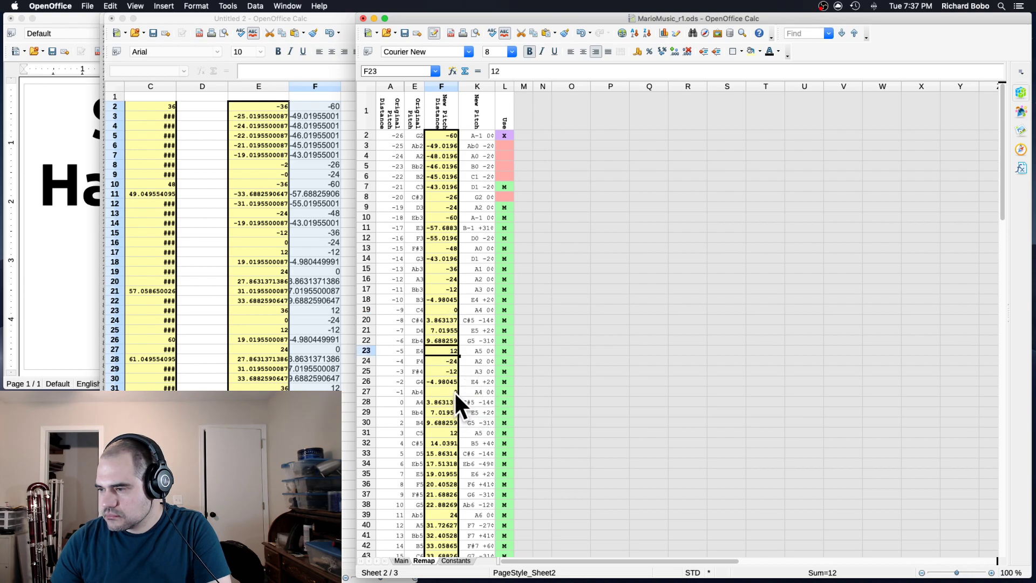
{"action": "left_click", "coordinate": [453, 390]}
{"action": "key", "text": "Down"}
{"action": "key", "text": "Down"}
{"action": "key", "text": "Down"}
{"action": "key", "text": "Down"}
{"action": "key", "text": "Down"}
{"action": "key", "text": "Down"}
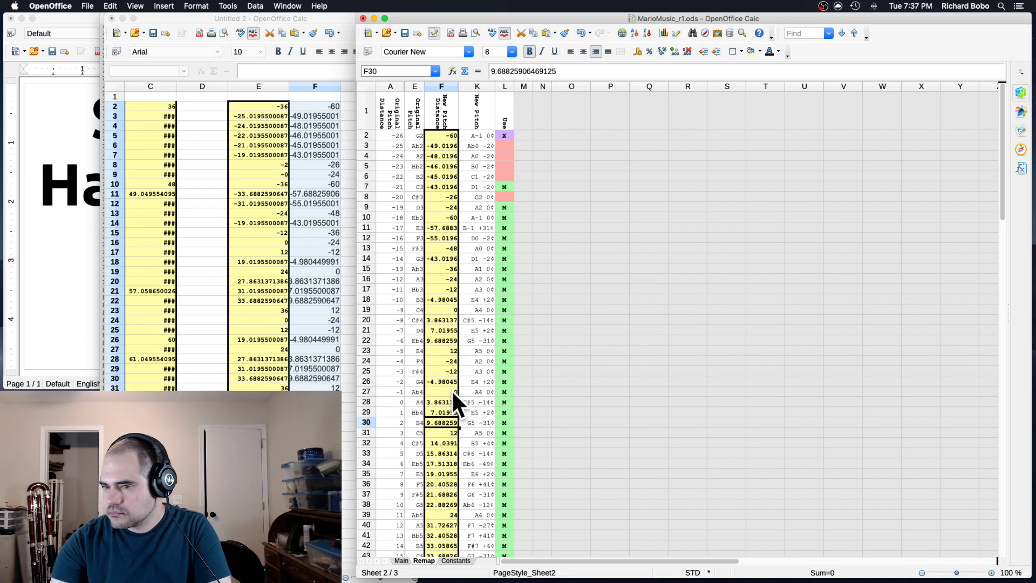
{"action": "key", "text": "Down"}
{"action": "key", "text": "Down"}
{"action": "key", "text": "Down"}
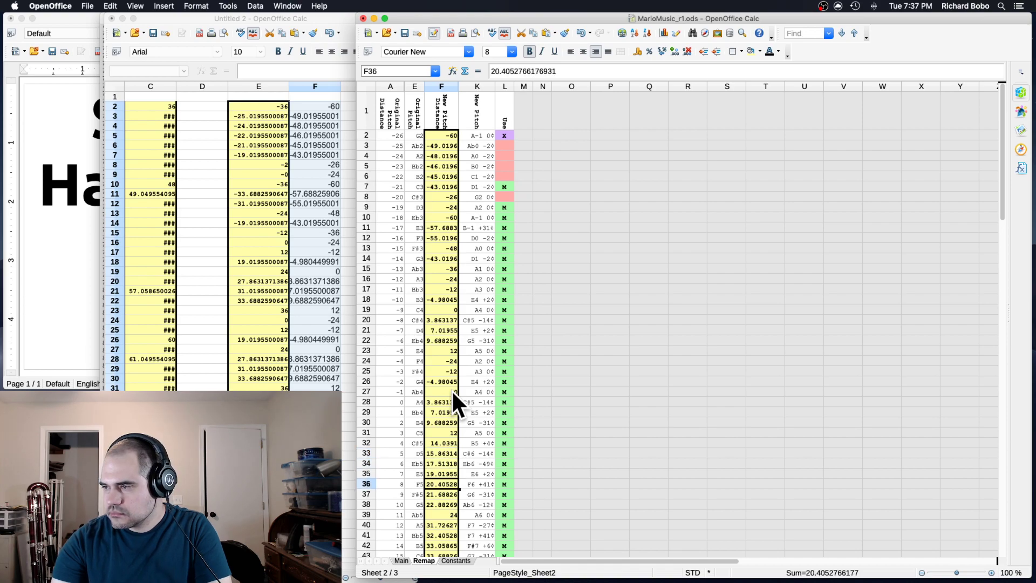
- Clear the contents of C2:L81 in Untitled 2, keeping the harmonic numbers and distances in columns A and B
{"action": "left_click", "coordinate": [251, 297]}
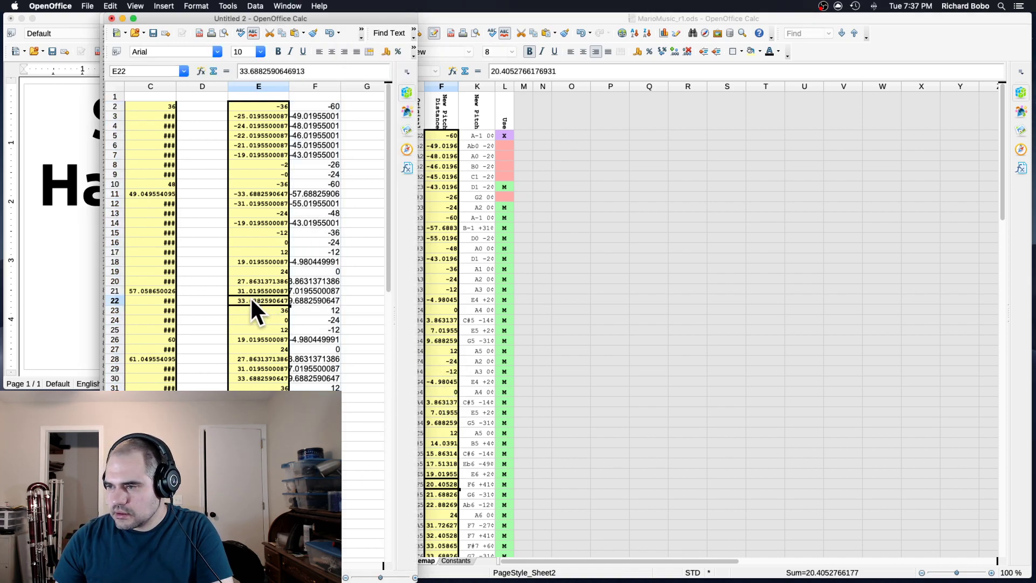
{"action": "scroll", "coordinate": [251, 297], "scroll_direction": "left", "scroll_amount": 3}
{"action": "left_click_drag", "start_coordinate": [270, 106], "coordinate": [253, 523]}
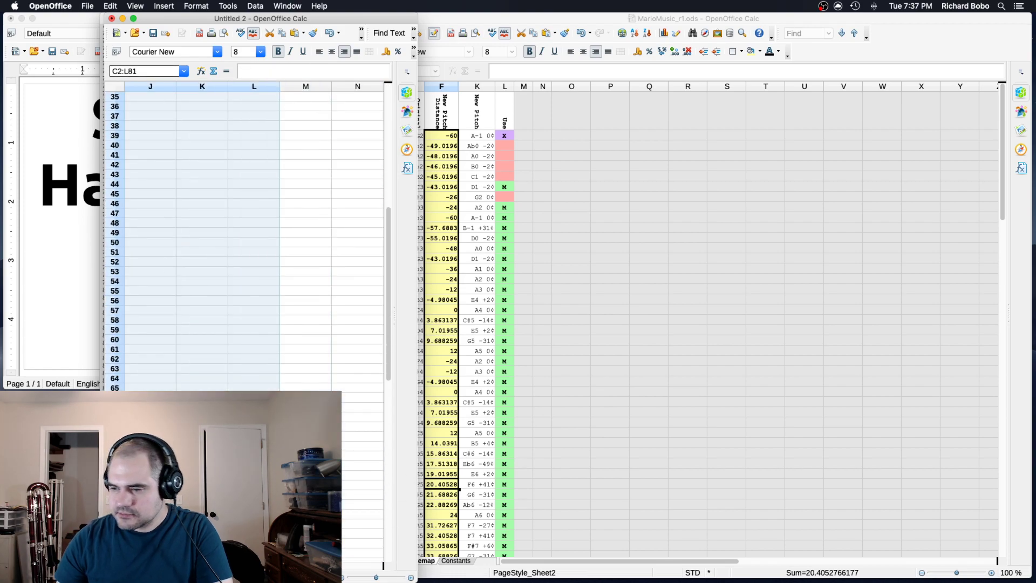
{"action": "scroll", "coordinate": [293, 352], "scroll_direction": "left", "scroll_amount": 5}
{"action": "scroll", "coordinate": [293, 352], "scroll_direction": "up", "scroll_amount": 10}
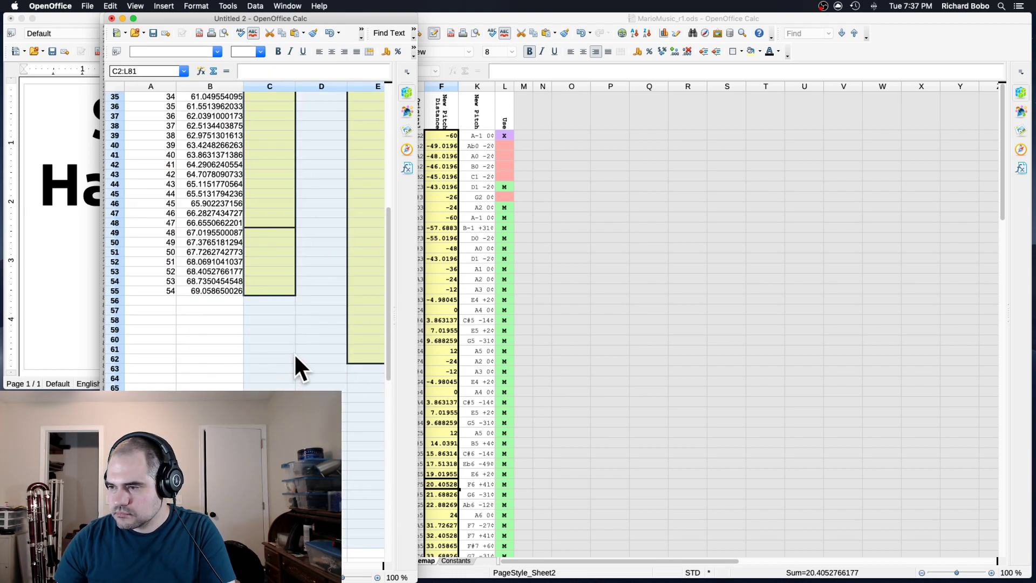
{"action": "left_click", "coordinate": [264, 105]}
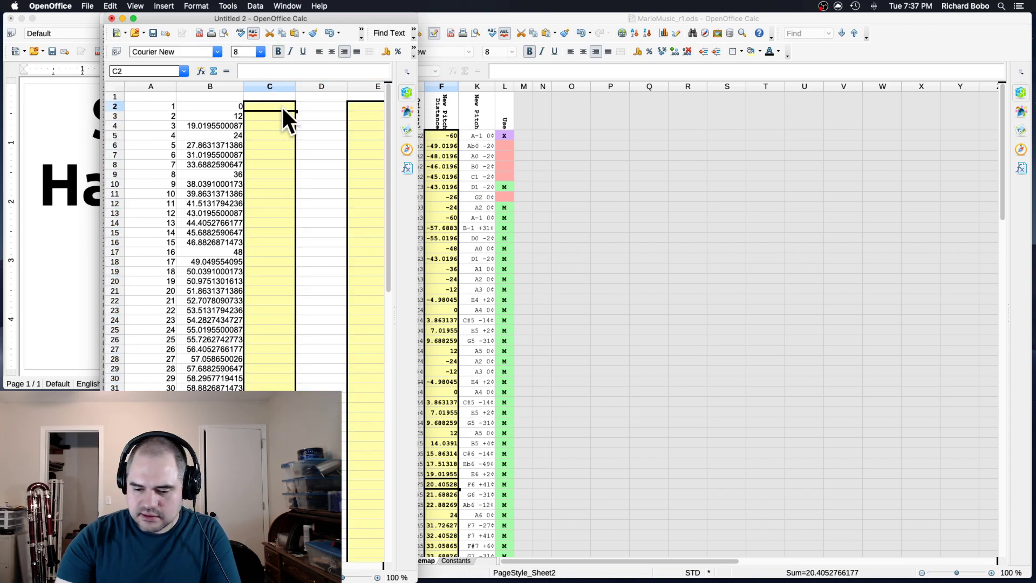
{"action": "type", "text": "="}
{"action": "left_click", "coordinate": [229, 106]}
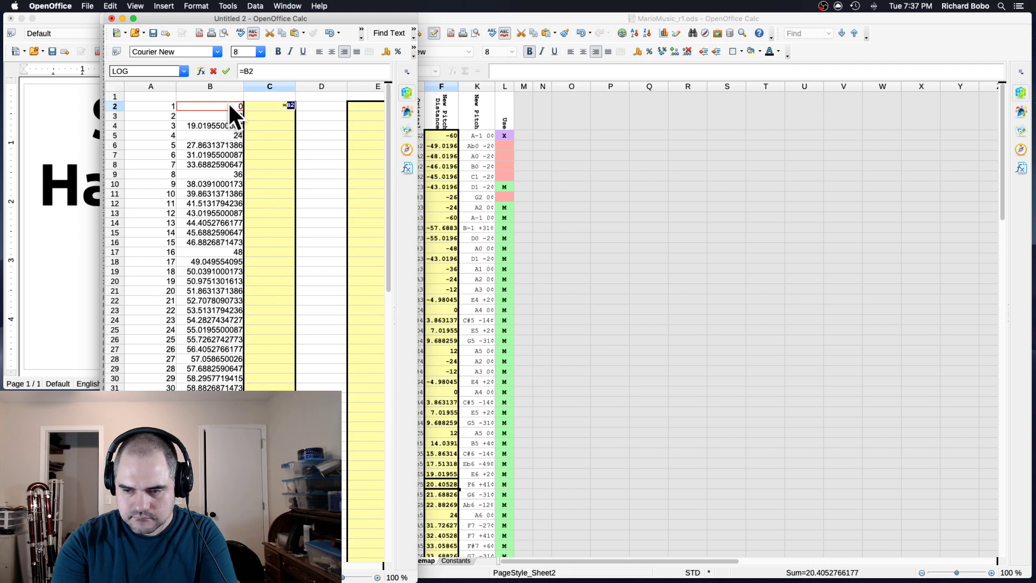
{"action": "type", "text": "-36"}
{"action": "key", "text": "BackSpace"}
{"action": "key", "text": "BackSpace"}
{"action": "key", "text": "BackSpace"}
{"action": "key", "text": "BackSpace"}
{"action": "key", "text": "BackSpace"}
{"action": "key", "text": "BackSpace"}
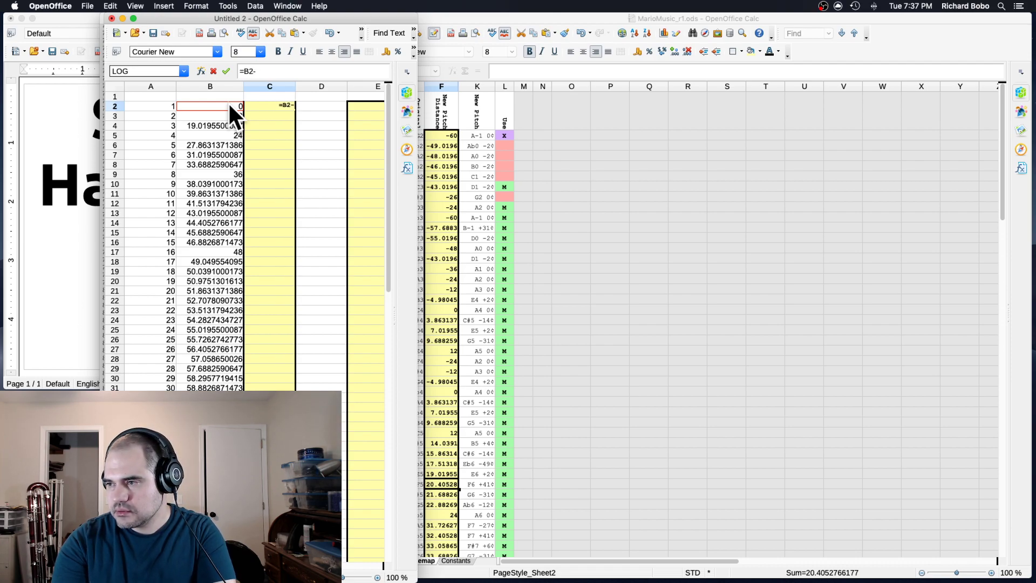
{"action": "key", "text": "Return"}
{"action": "key", "text": "Up"}
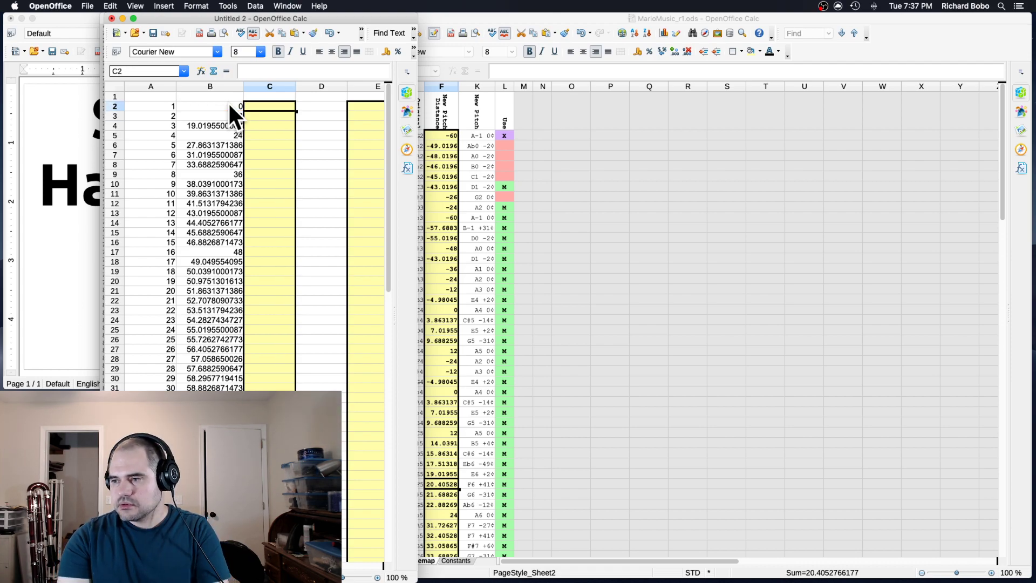
- Enter =B2-36 in C2 of Untitled 2 and fill the formula down through C55
{"action": "type", "text": "="}
{"action": "left_click", "coordinate": [228, 105]}
{"action": "type", "text": "-36"}
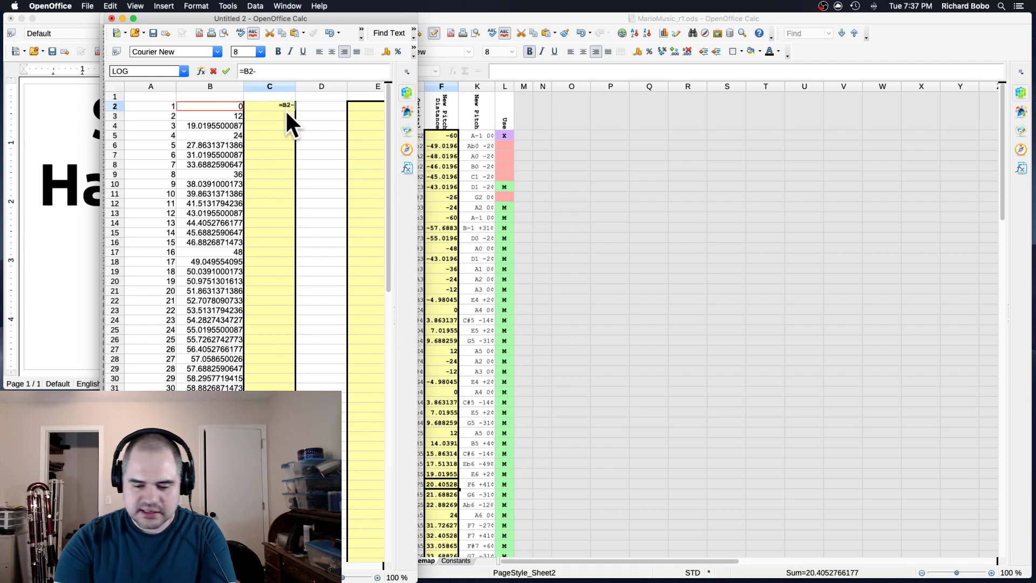
{"action": "key", "text": "Return"}
{"action": "key", "text": "Up"}
{"action": "scroll", "coordinate": [250, 299], "scroll_direction": "down", "scroll_amount": 1}
{"action": "scroll", "coordinate": [252, 301], "scroll_direction": "down", "scroll_amount": 9}
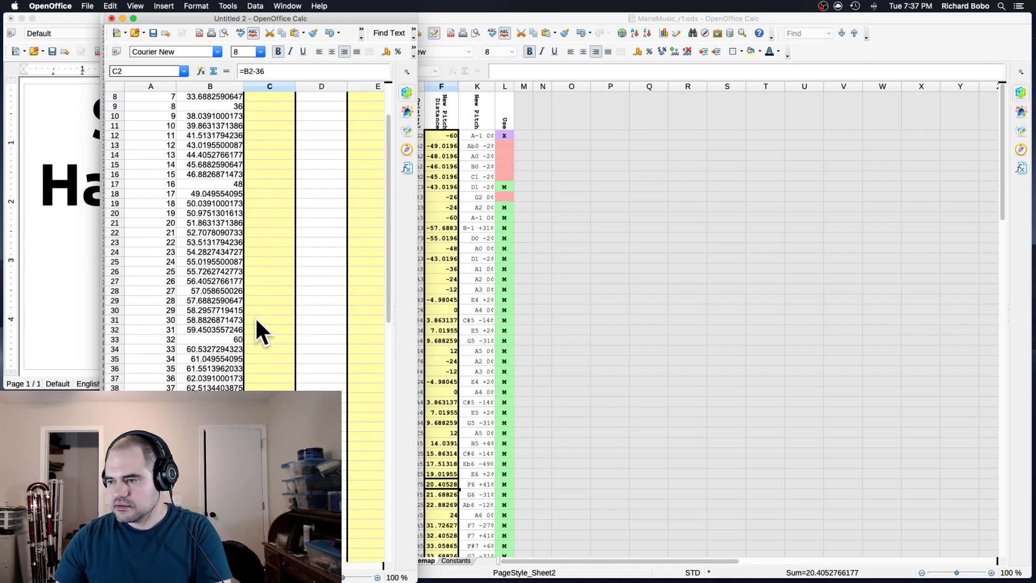
{"action": "left_click", "coordinate": [259, 355], "text": "shift"}
{"action": "key", "text": "super+d"}
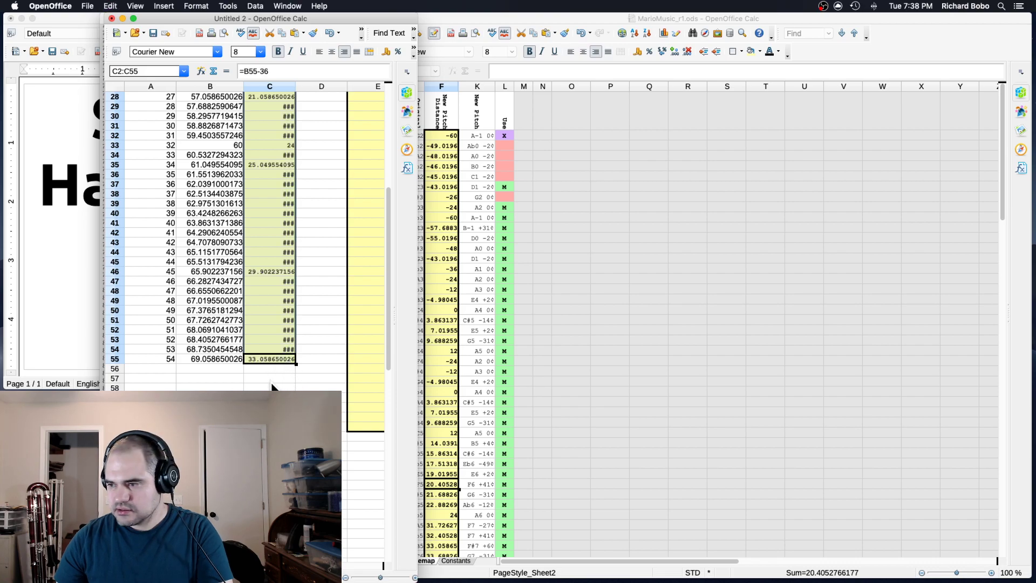
{"action": "scroll", "coordinate": [286, 243], "scroll_direction": "up", "scroll_amount": 9}
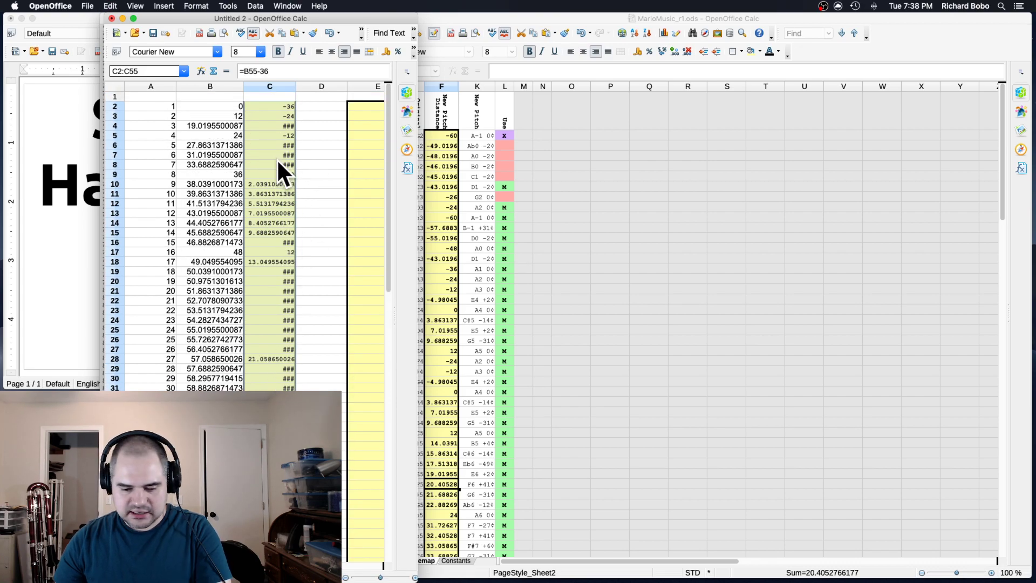
- Check where the New Pitch Distance column of the Remap sheet ends, and copy the minus-36 distances in C2:C55 of Untitled 2
{"action": "scroll", "coordinate": [510, 217], "scroll_direction": "down", "scroll_amount": 3}
{"action": "left_click", "coordinate": [510, 219]}
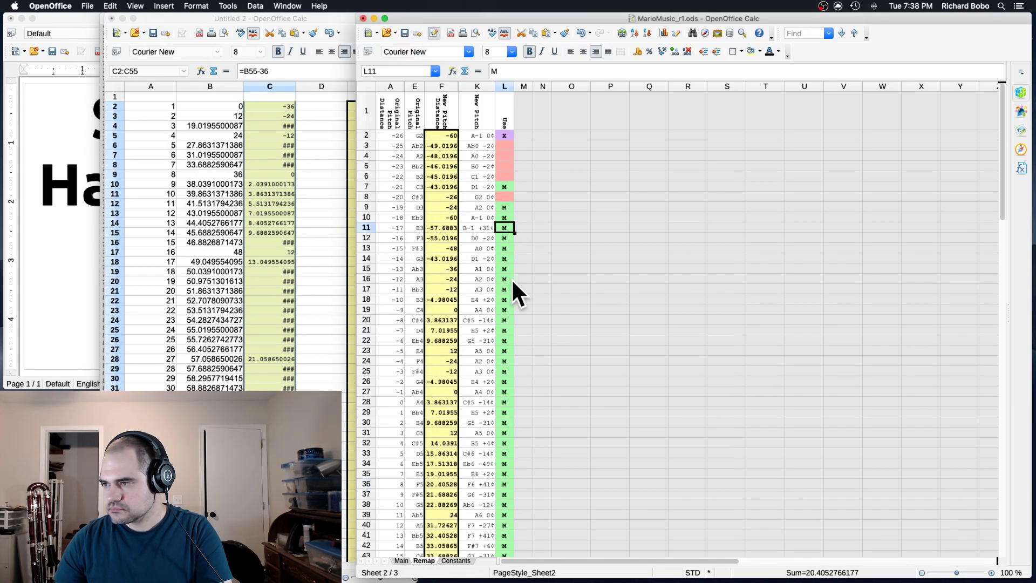
{"action": "scroll", "coordinate": [448, 247], "scroll_direction": "down", "scroll_amount": 8}
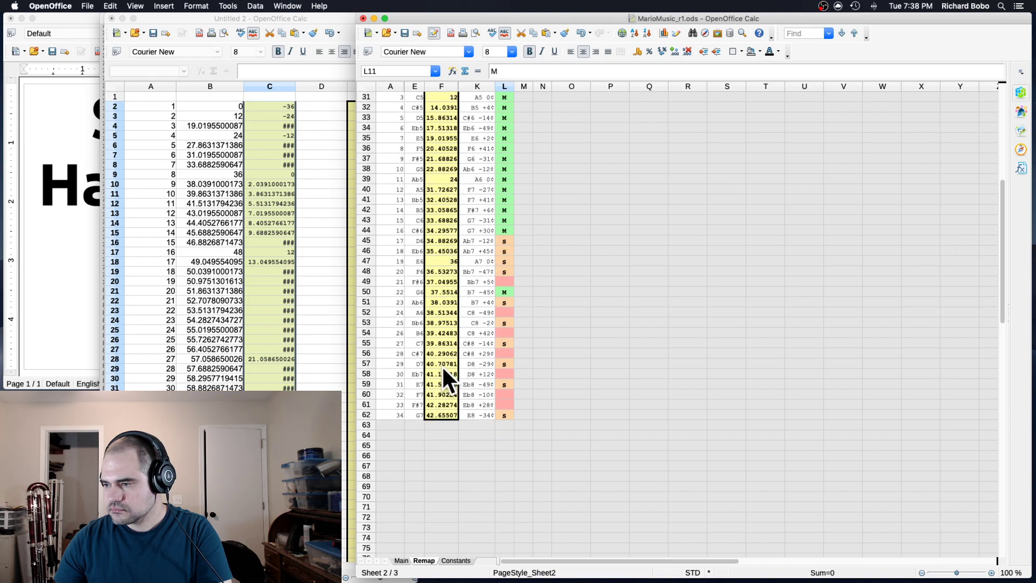
{"action": "left_click", "coordinate": [233, 383]}
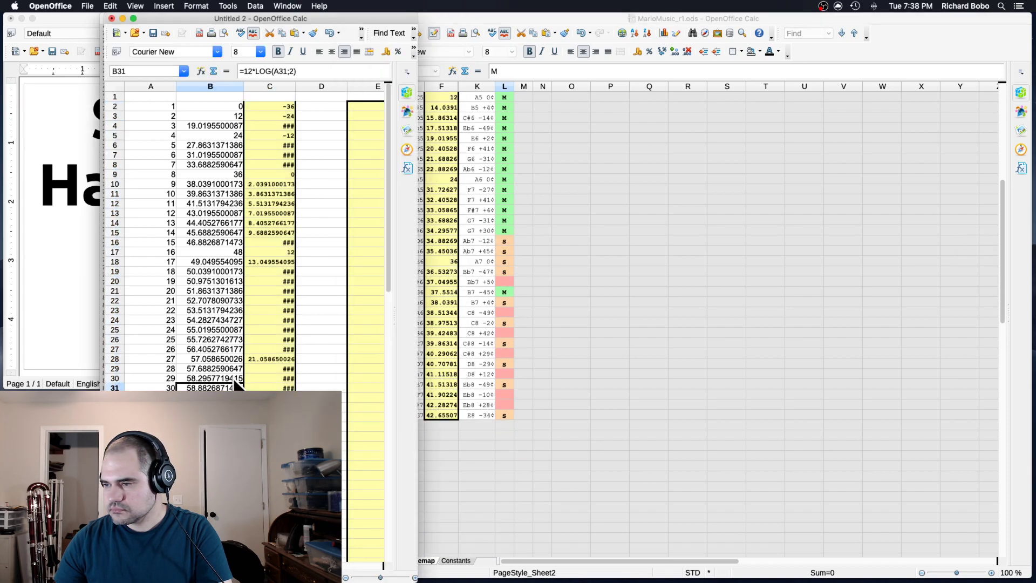
{"action": "left_click", "coordinate": [279, 104]}
{"action": "scroll", "coordinate": [276, 312], "scroll_direction": "down", "scroll_amount": 12}
{"action": "left_click", "coordinate": [273, 263], "text": "shift"}
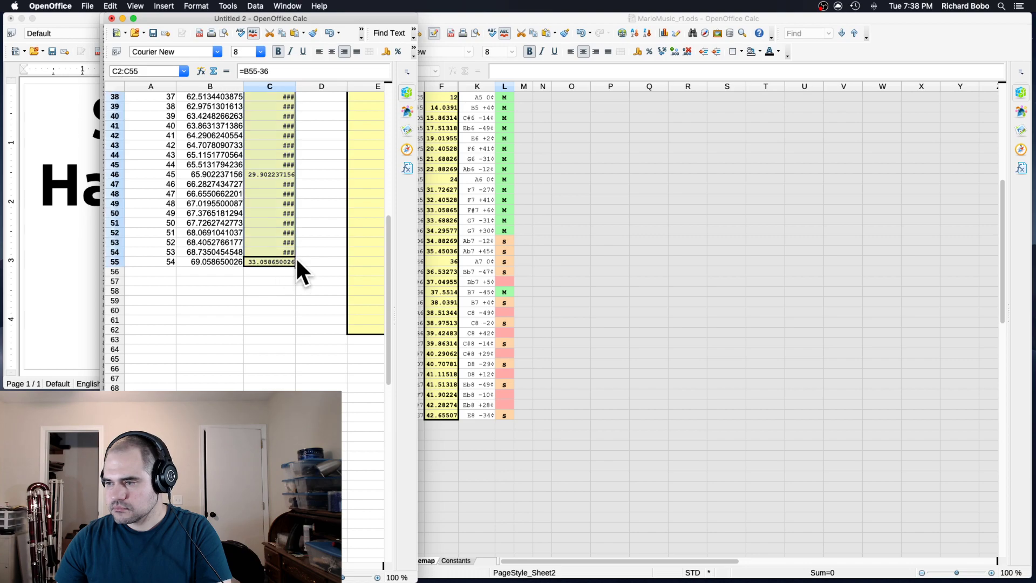
- Paste the minus-36 distances into F9:F62 of the Remap sheet as text, numbers and dates only, without formulas or formats
{"action": "left_click", "coordinate": [463, 273]}
{"action": "scroll", "coordinate": [501, 261], "scroll_direction": "up", "scroll_amount": 10}
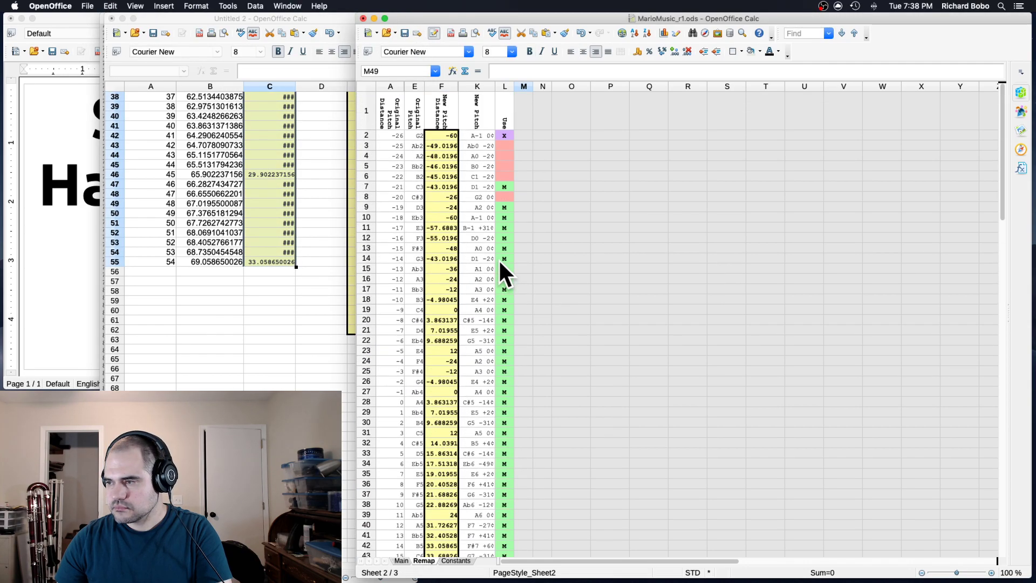
{"action": "left_click", "coordinate": [452, 135]}
{"action": "left_click", "coordinate": [448, 206]}
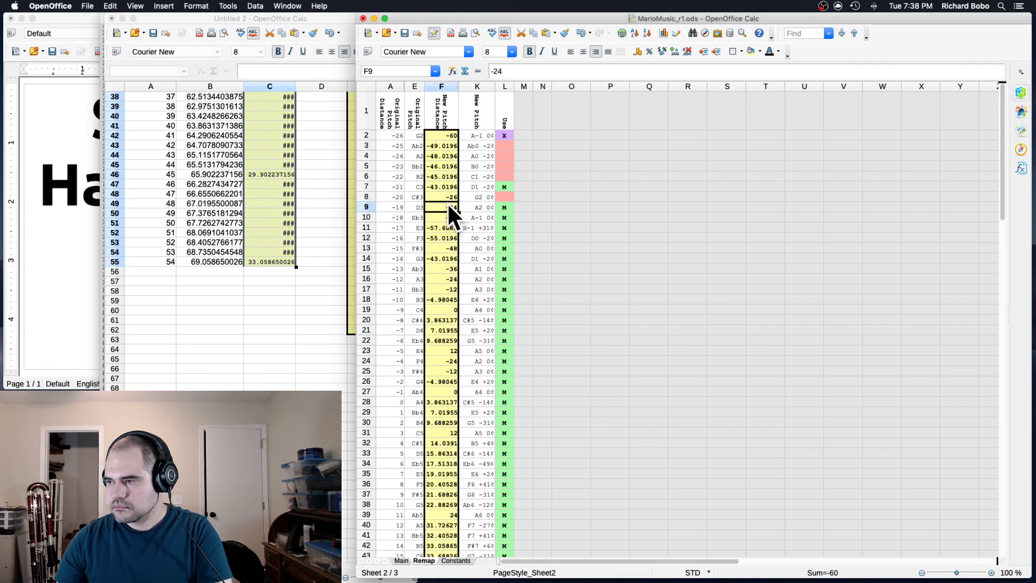
{"action": "key", "text": "super+v"}
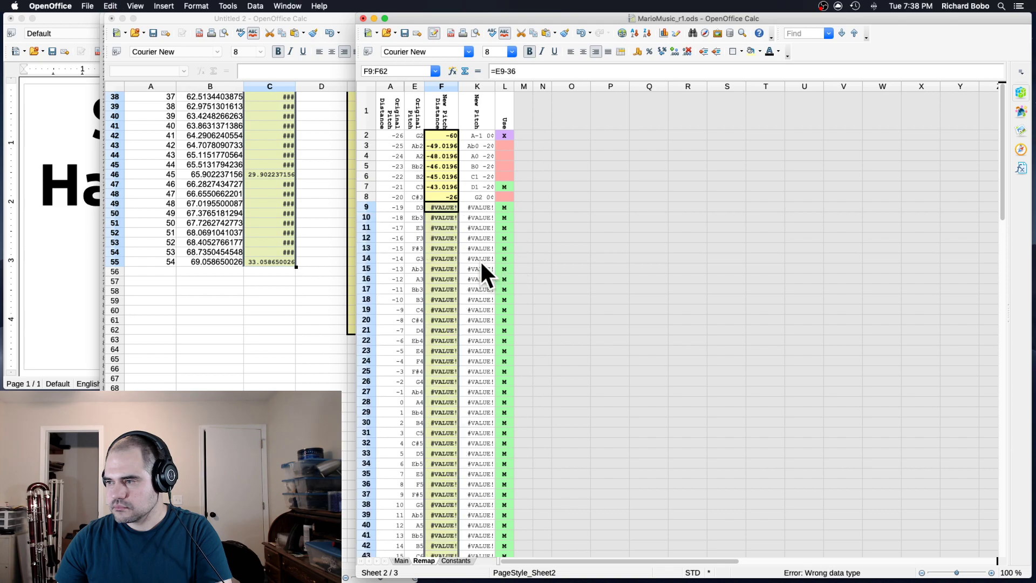
{"action": "right_click", "coordinate": [442, 200]}
{"action": "left_click", "coordinate": [491, 322]}
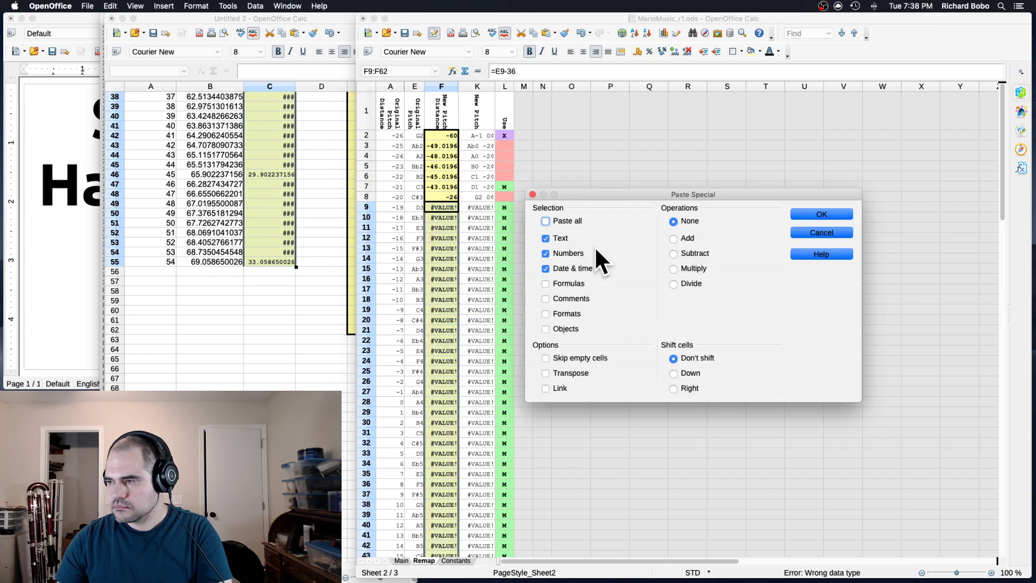
{"action": "left_click", "coordinate": [804, 211]}
{"action": "left_click", "coordinate": [609, 228]}
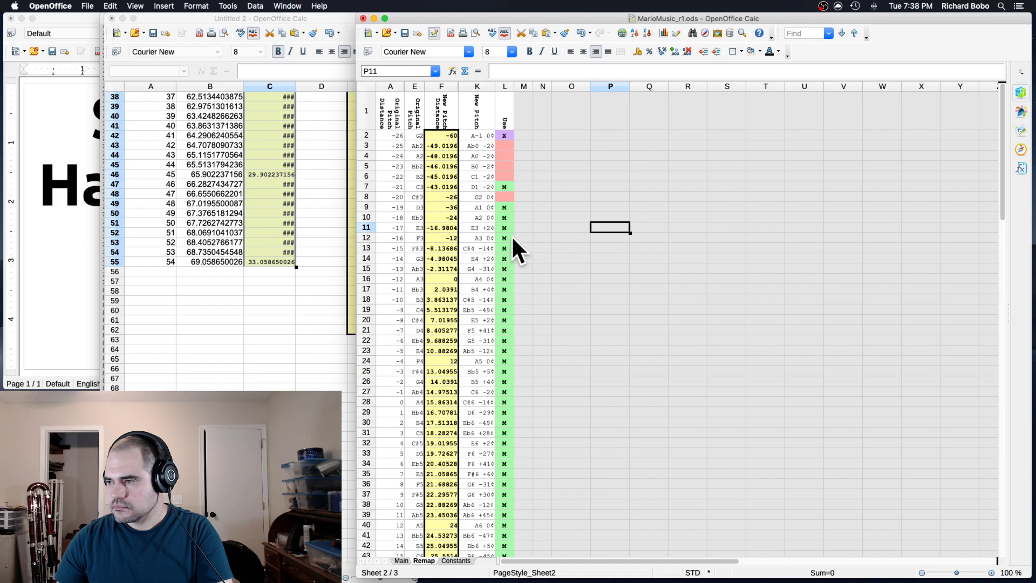
- Review the remapped distances and new pitches through the rows of the Remap sheet
{"action": "scroll", "coordinate": [510, 235], "scroll_direction": "down", "scroll_amount": 7}
{"action": "scroll", "coordinate": [512, 249], "scroll_direction": "down", "scroll_amount": 3}
{"action": "scroll", "coordinate": [510, 236], "scroll_direction": "up", "scroll_amount": 10}
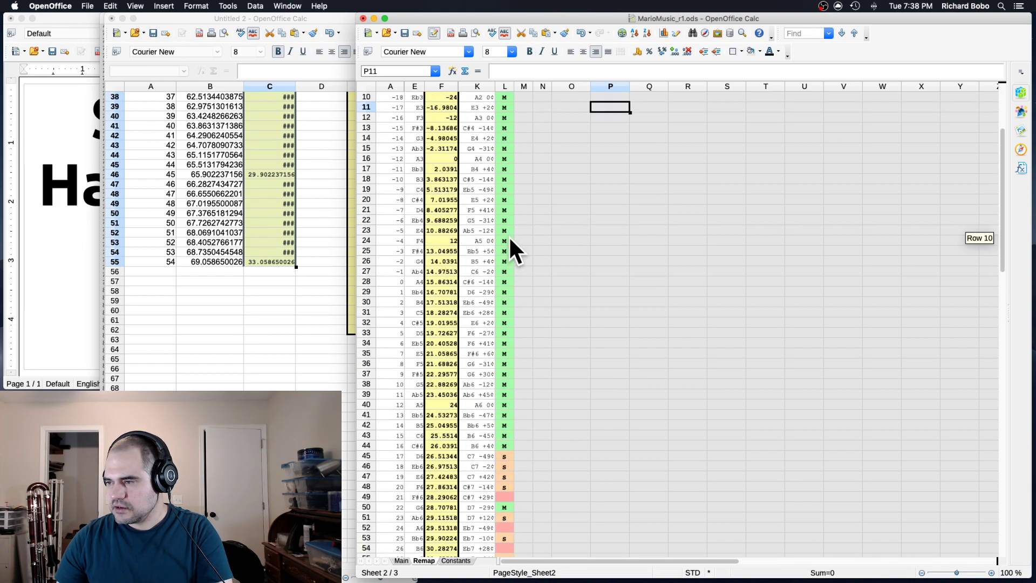
{"action": "left_click", "coordinate": [542, 238]}
{"action": "left_click", "coordinate": [506, 207]}
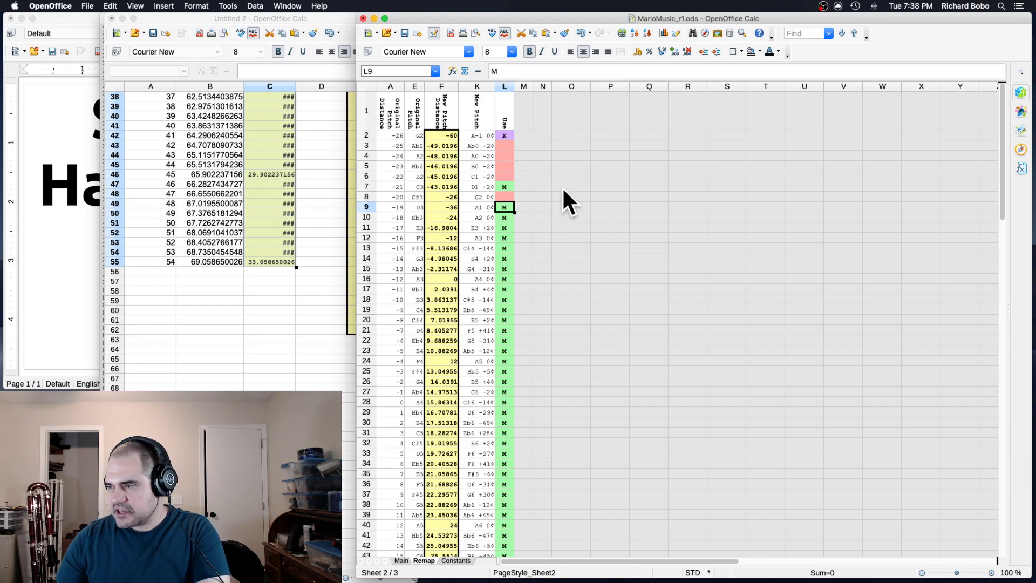
- Copy the Transformed Data string in E59 of the Main sheet
{"action": "left_click", "coordinate": [402, 561]}
{"action": "left_click", "coordinate": [651, 379]}
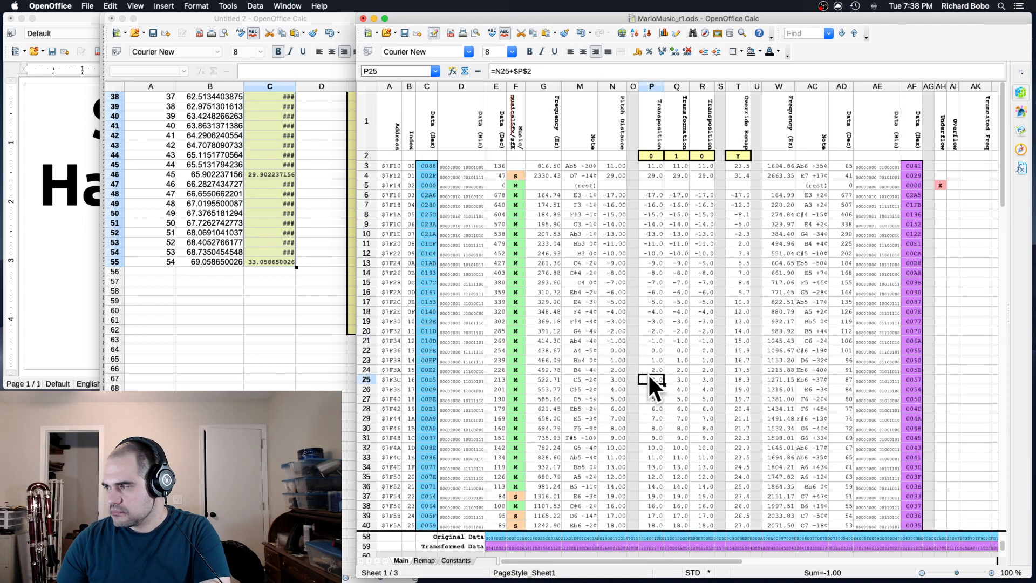
{"action": "left_click", "coordinate": [488, 546]}
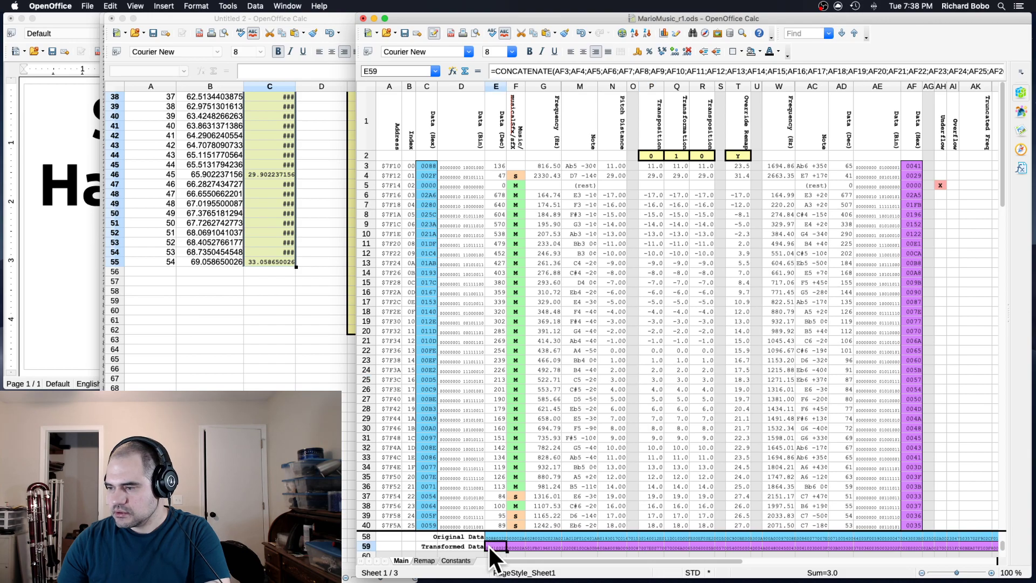
- Switch to Hex Fiend and close Super Mario Bros (Stock) copy 5.nes without saving its changes
{"action": "key", "text": "super+Tab"}
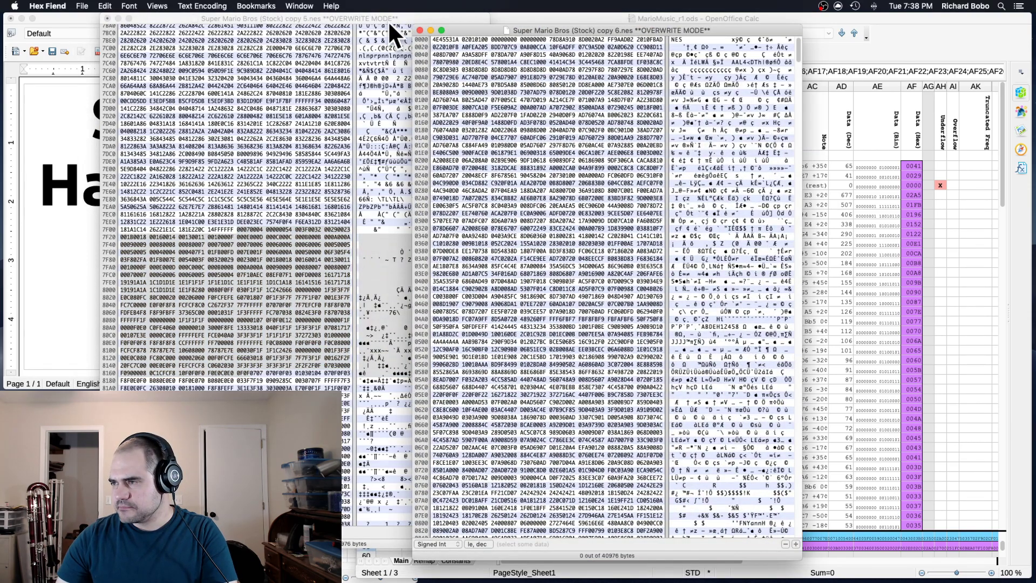
{"action": "left_click", "coordinate": [108, 18]}
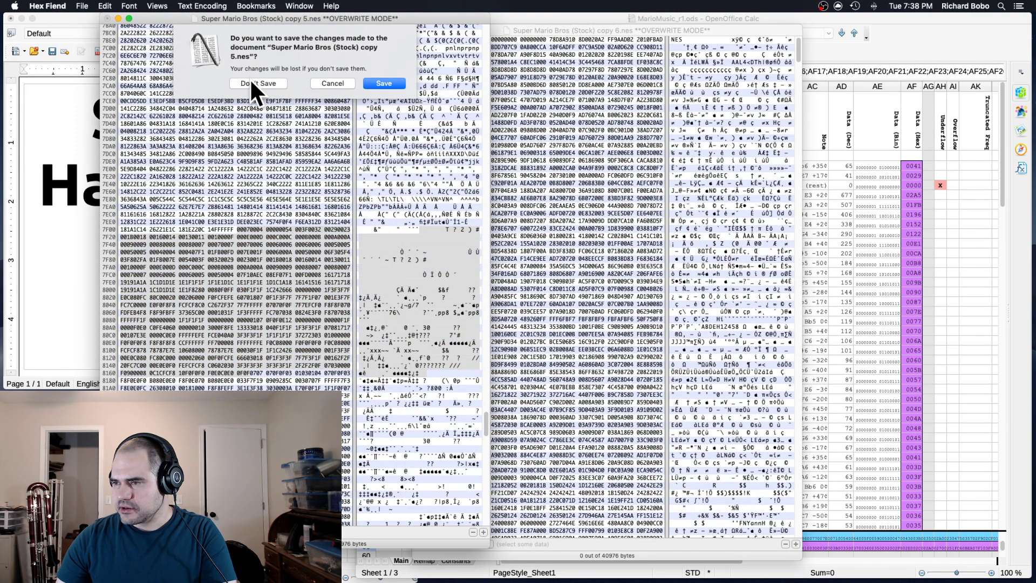
{"action": "left_click", "coordinate": [254, 83]}
- Overwrite the pitch data at offset 32528 in Super Mario Bros (Stock) copy 6.nes with the copied Transformed Data, and save and close the file
{"action": "scroll", "coordinate": [545, 302], "scroll_direction": "down", "scroll_amount": 15}
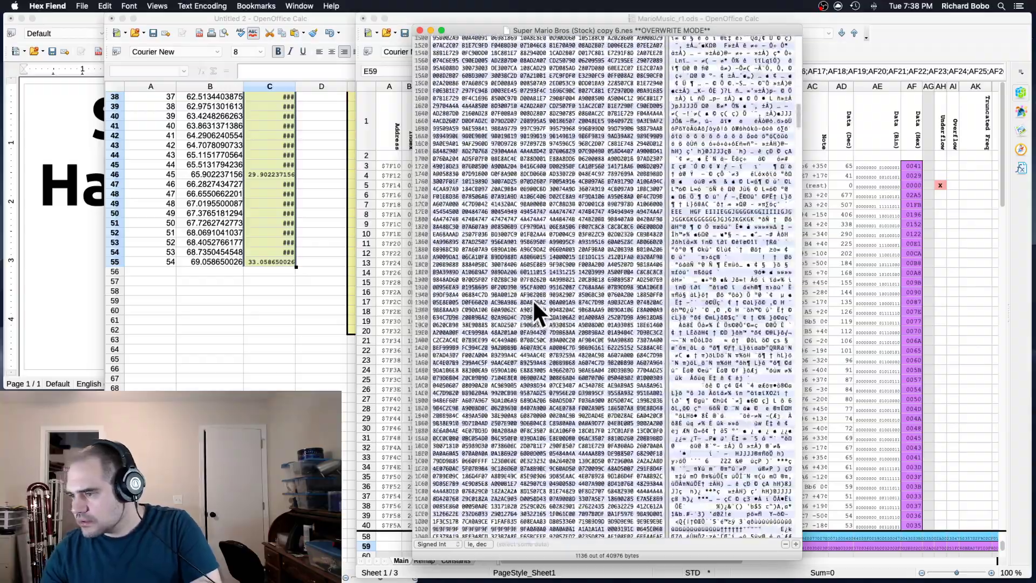
{"action": "scroll", "coordinate": [532, 299], "scroll_direction": "down", "scroll_amount": 20}
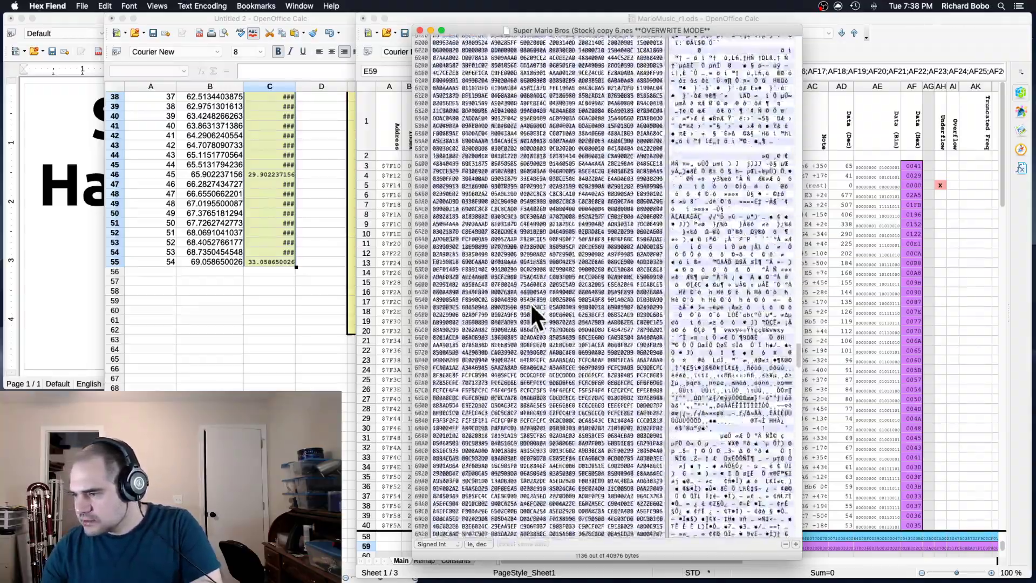
{"action": "scroll", "coordinate": [531, 306], "scroll_direction": "down", "scroll_amount": 20}
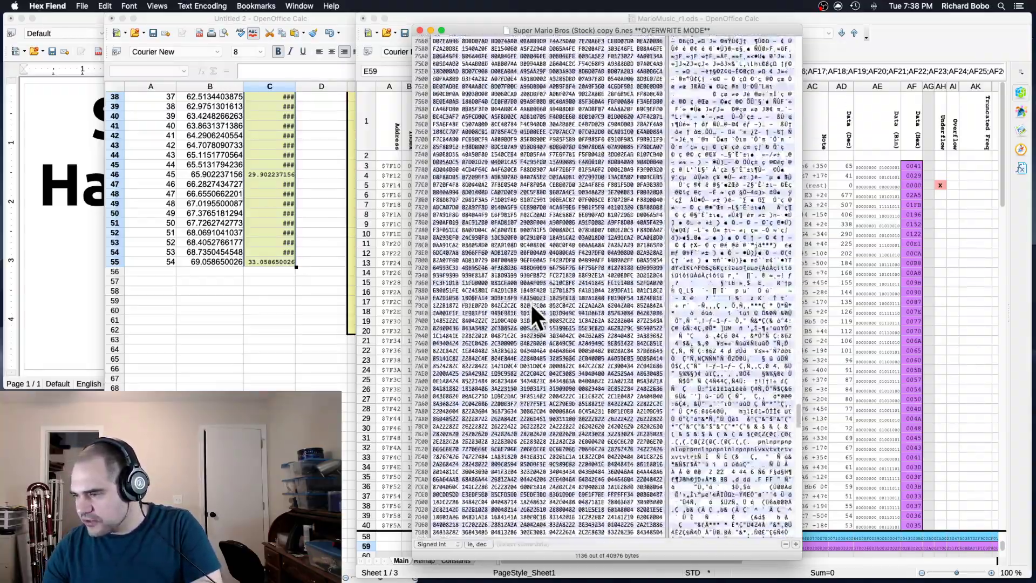
{"action": "scroll", "coordinate": [529, 303], "scroll_direction": "down", "scroll_amount": 20}
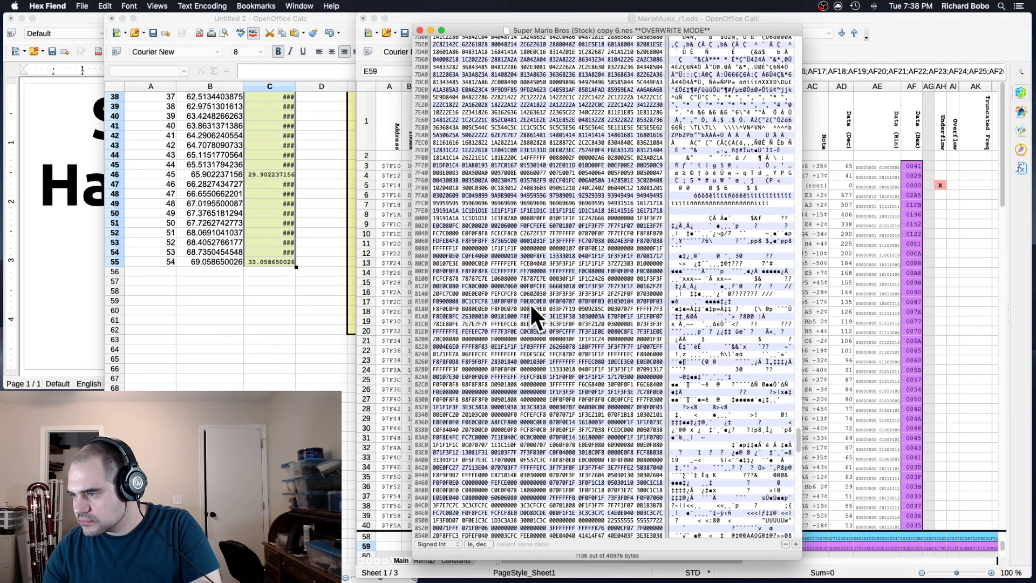
{"action": "scroll", "coordinate": [529, 302], "scroll_direction": "up", "scroll_amount": 2}
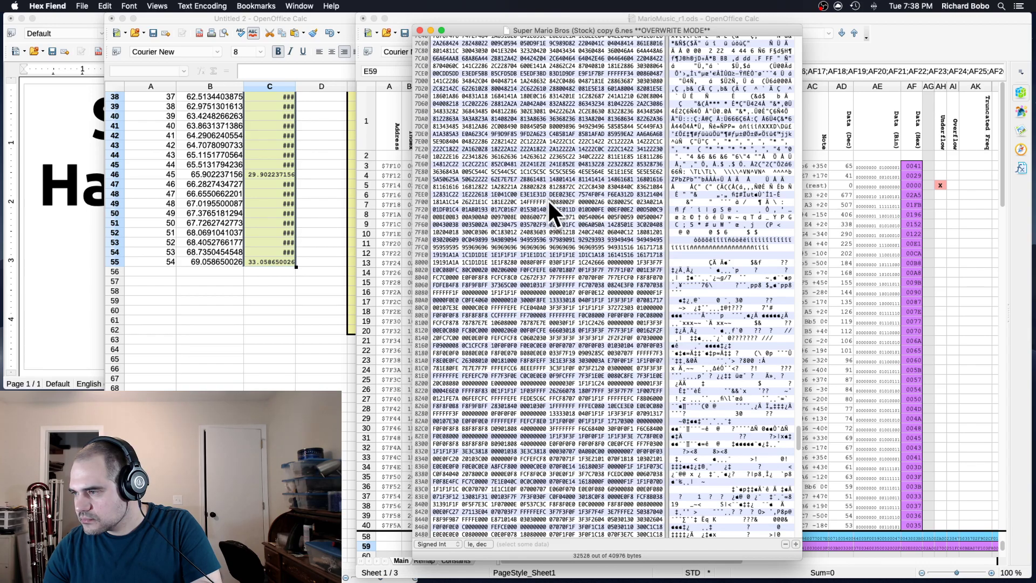
{"action": "left_click_drag", "start_coordinate": [548, 198], "coordinate": [552, 413]}
{"action": "key", "text": "super+v"}
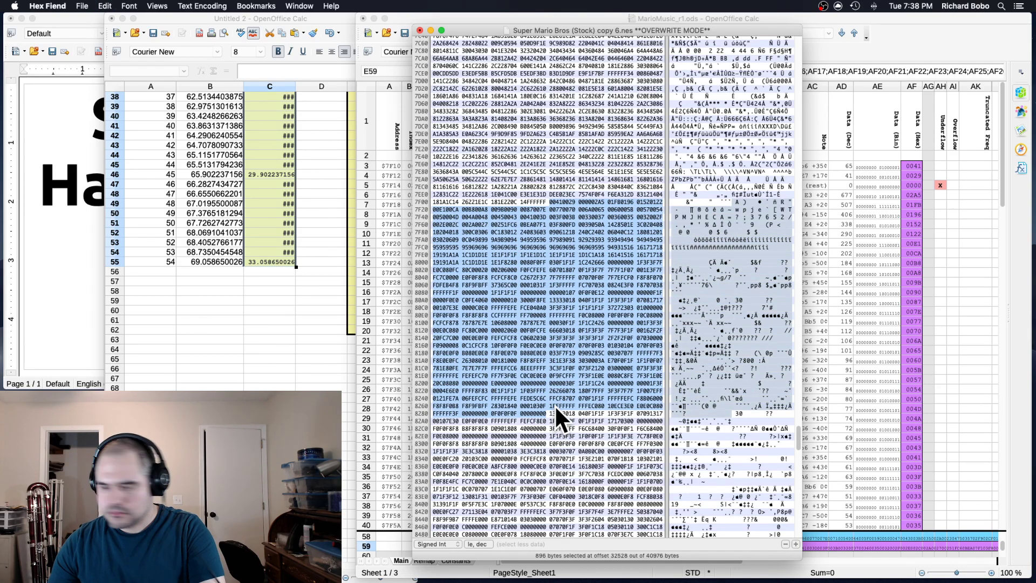
{"action": "key", "text": "super+s"}
{"action": "key", "text": "super+w"}
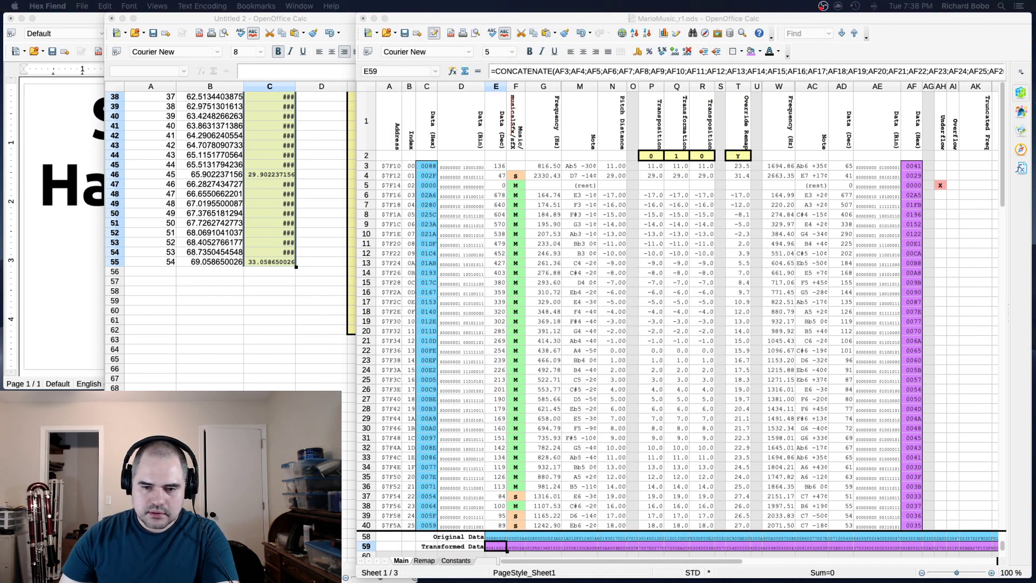
- Run Super Mario Bros (Stock) copy 6 in OpenEmu as a one-player game, with the Super Harmonic Bros. title document displayed beside it
{"action": "left_click", "coordinate": [599, 215]}
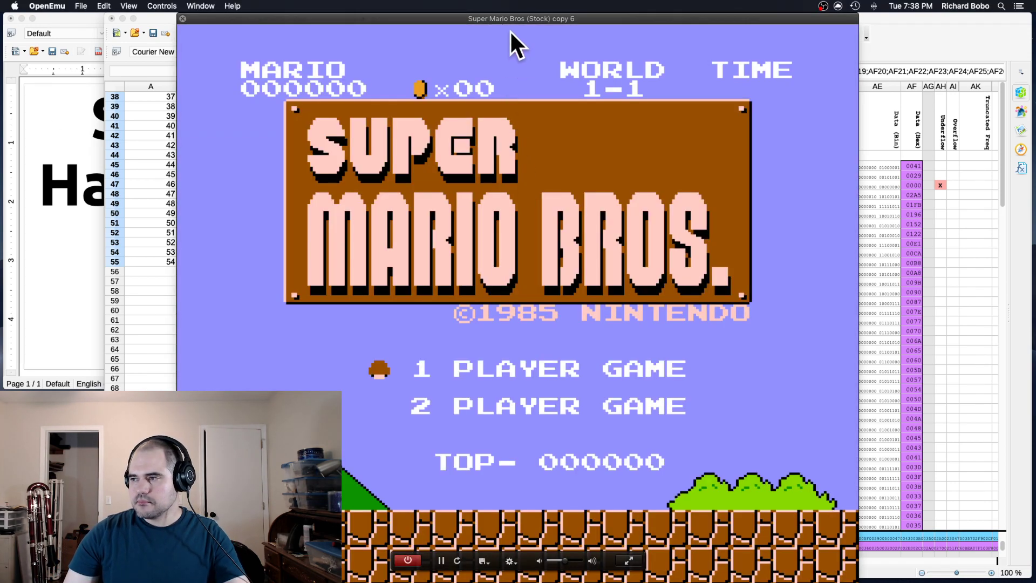
{"action": "left_click_drag", "start_coordinate": [518, 18], "coordinate": [687, 11]}
{"action": "key", "text": "Return"}
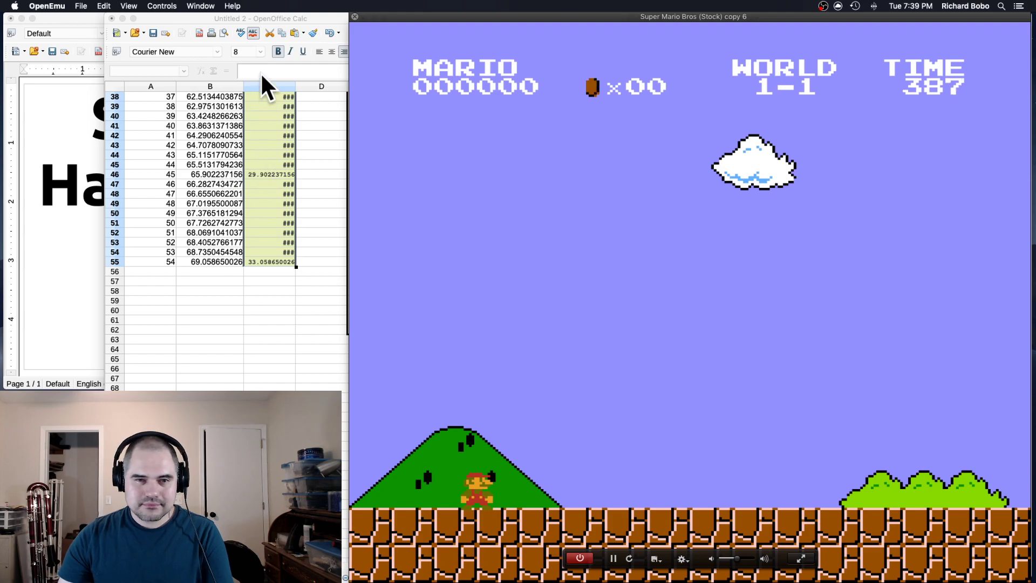
{"action": "left_click", "coordinate": [65, 111]}
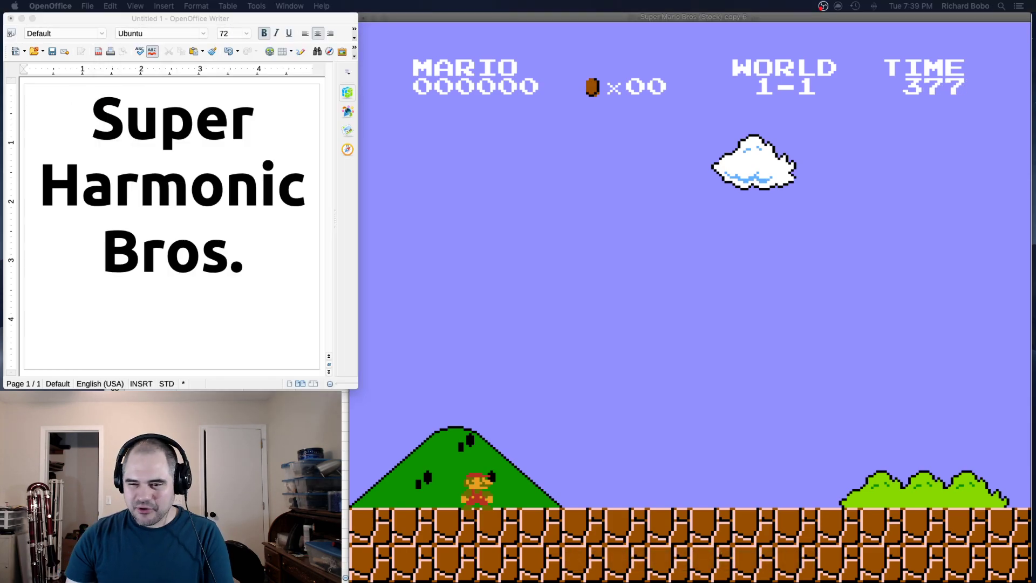
{"action": "left_click", "coordinate": [642, 310]}
- Play World 1-1 with Mario, jumping the pipes, the gap and the Goombas as far as the group of question blocks
{"action": "key", "text": "Right"}
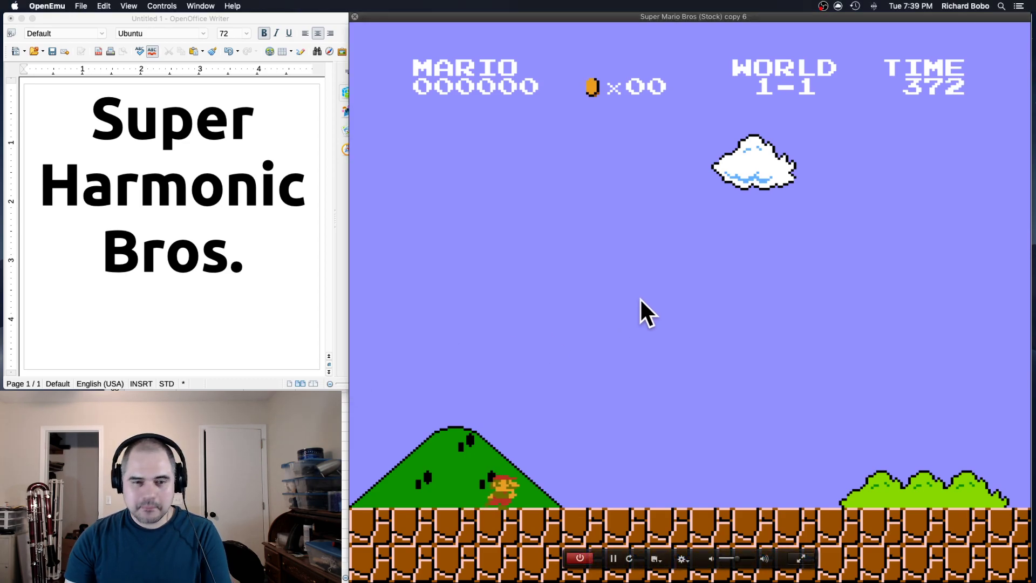
{"action": "key", "text": "s"}
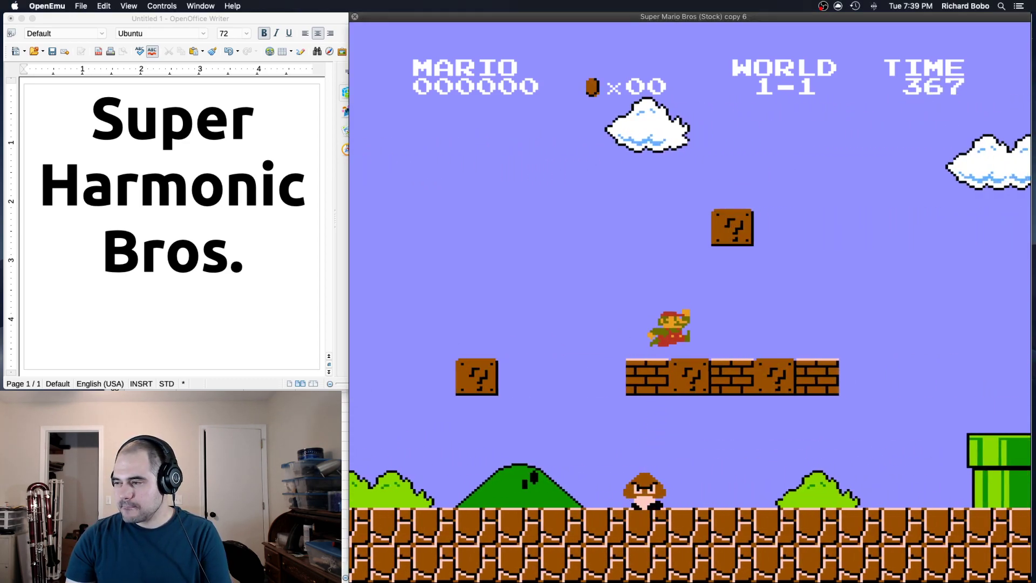
{"action": "key", "text": "s"}
{"action": "key", "text": "s"}
{"action": "key", "text": "s"}
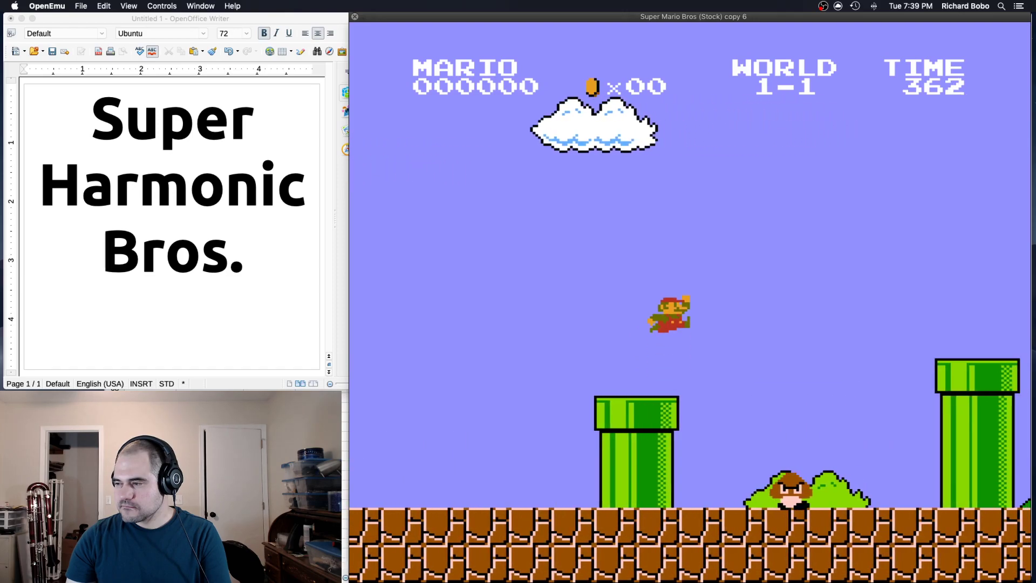
{"action": "key", "text": "s"}
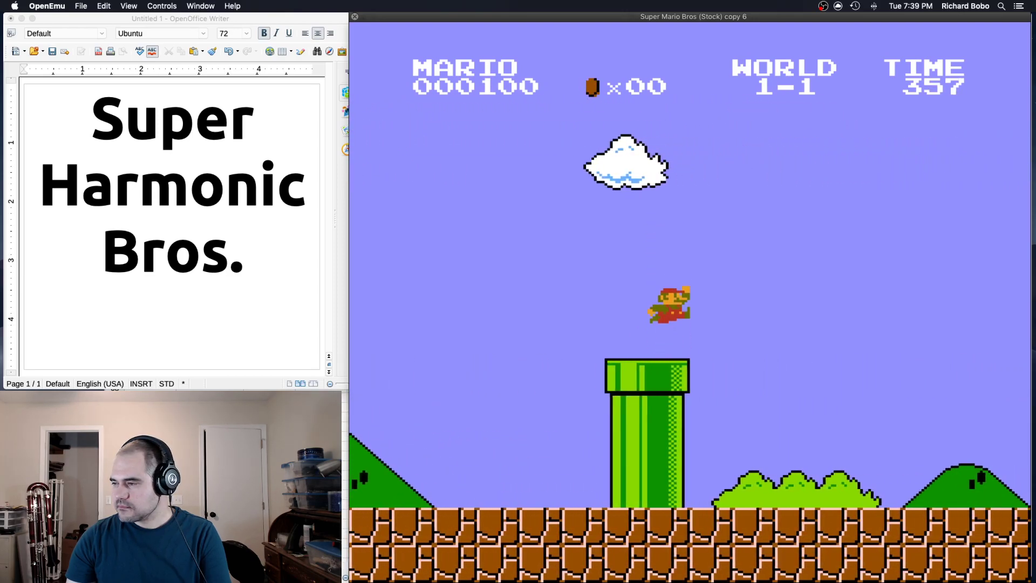
{"action": "key", "text": "s"}
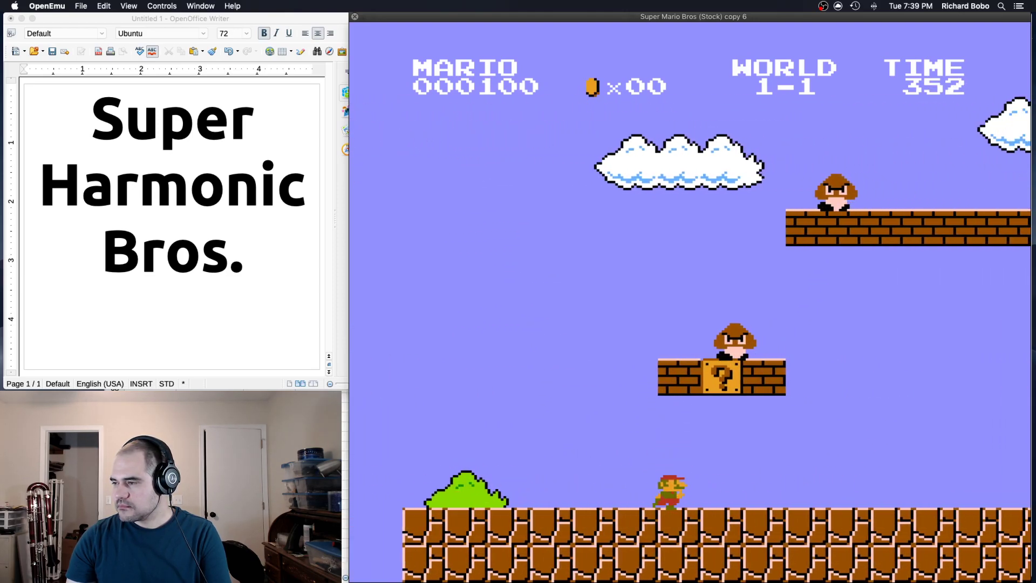
{"action": "key", "text": "s"}
{"action": "key", "text": "s"}
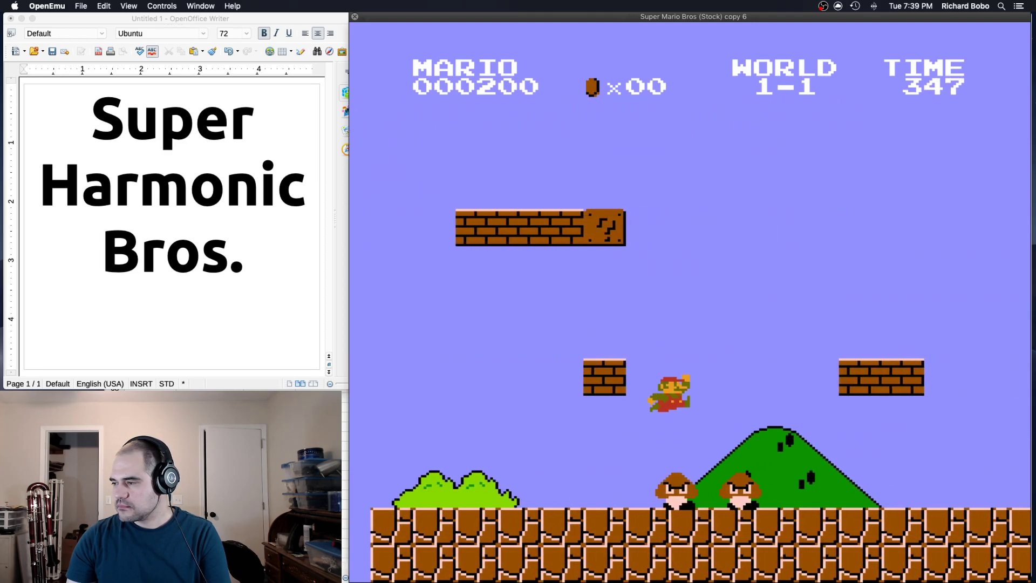
{"action": "key", "text": "s"}
{"action": "key", "text": "s"}
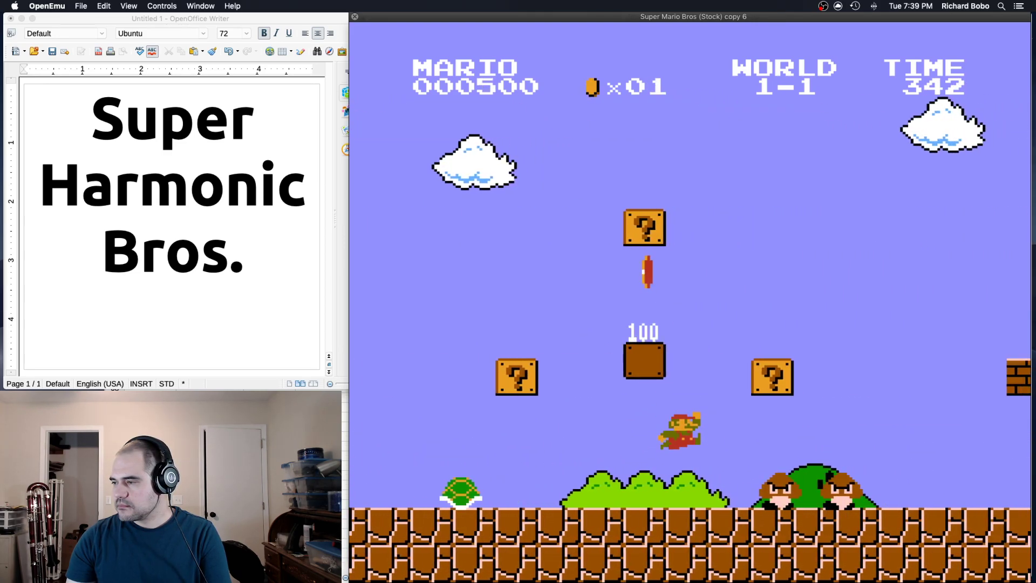
{"action": "key", "text": "s"}
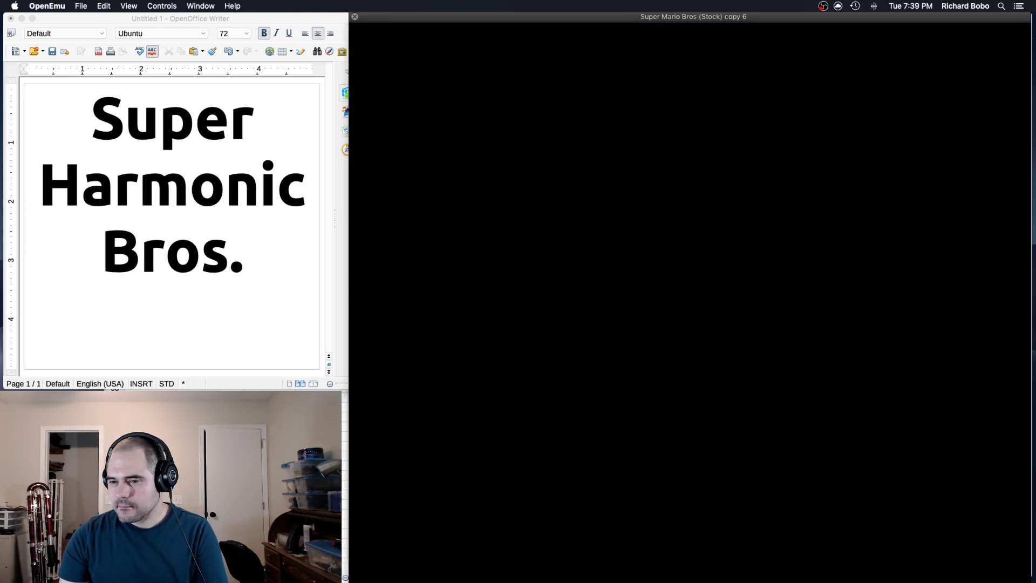
- Replay World 1-1 from the mid-level restart, stomping a Goomba and hitting the question block at the end of the high brick row
{"action": "key", "text": "Right"}
{"action": "key", "text": "s"}
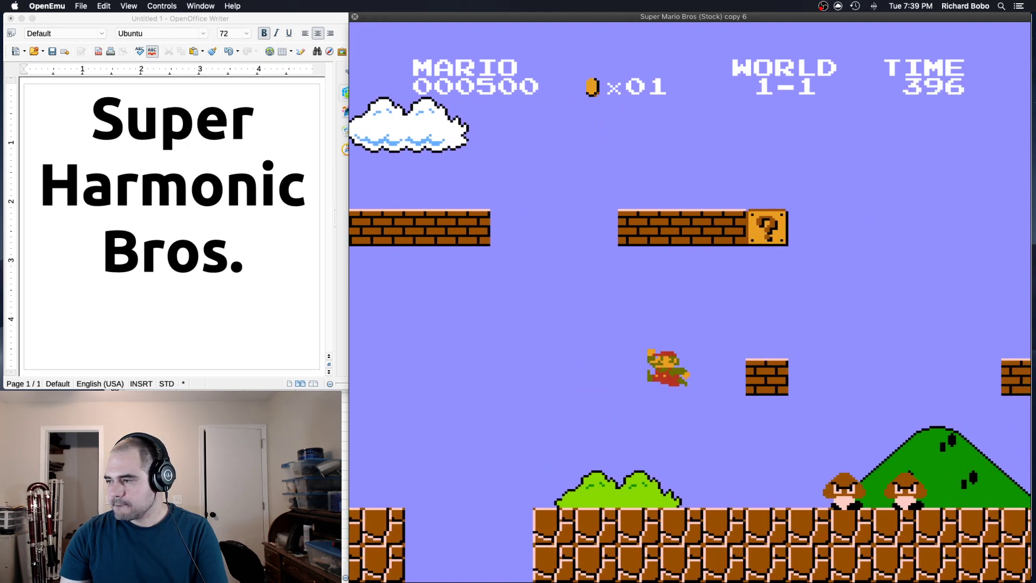
{"action": "key", "text": "s"}
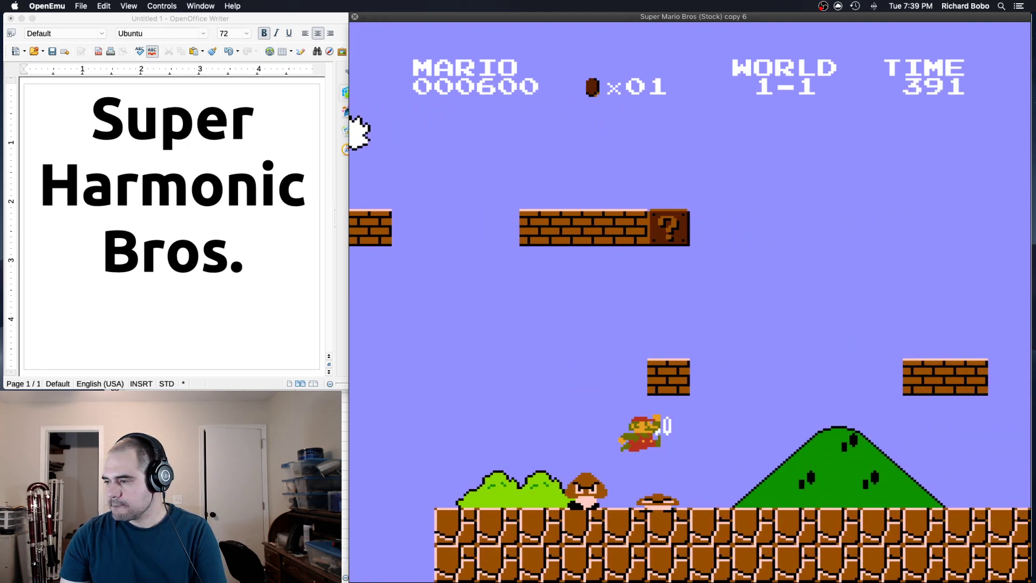
{"action": "key", "text": "s"}
{"action": "key", "text": "Left"}
{"action": "key", "text": "s"}
{"action": "key", "text": "Right"}
{"action": "key", "text": "s"}
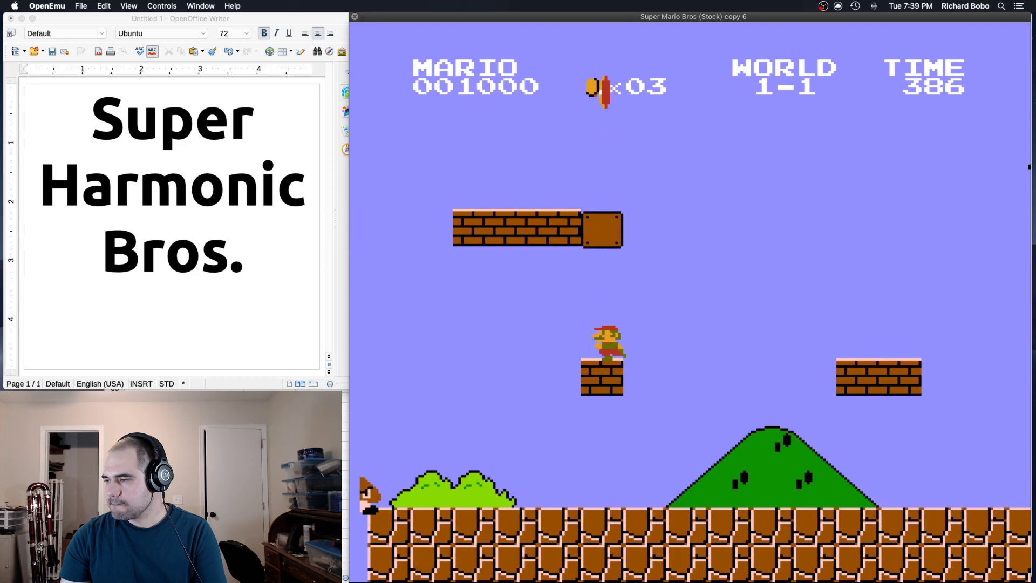
- Hit the second brick of the two-brick block for its star and run through the enemies while invincible
{"action": "key", "text": "Right"}
{"action": "key", "text": "s"}
{"action": "key", "text": "Left"}
{"action": "key", "text": "s"}
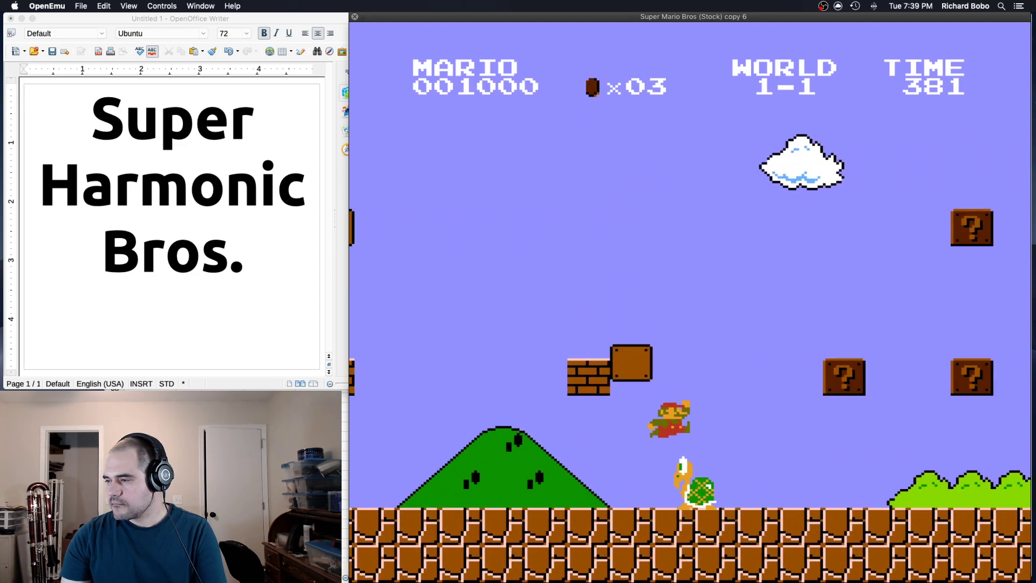
{"action": "key", "text": "Left"}
{"action": "key", "text": "Right"}
{"action": "key", "text": "s"}
{"action": "key", "text": "Right"}
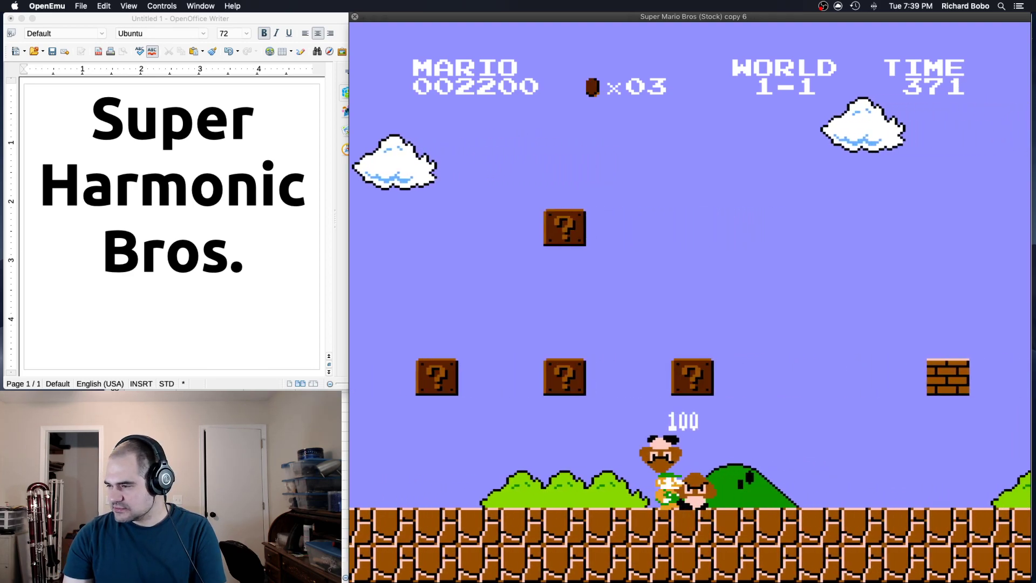
- Take Mario over the block staircases and past the remaining pipes to finish World 1-1
{"action": "key", "text": "s"}
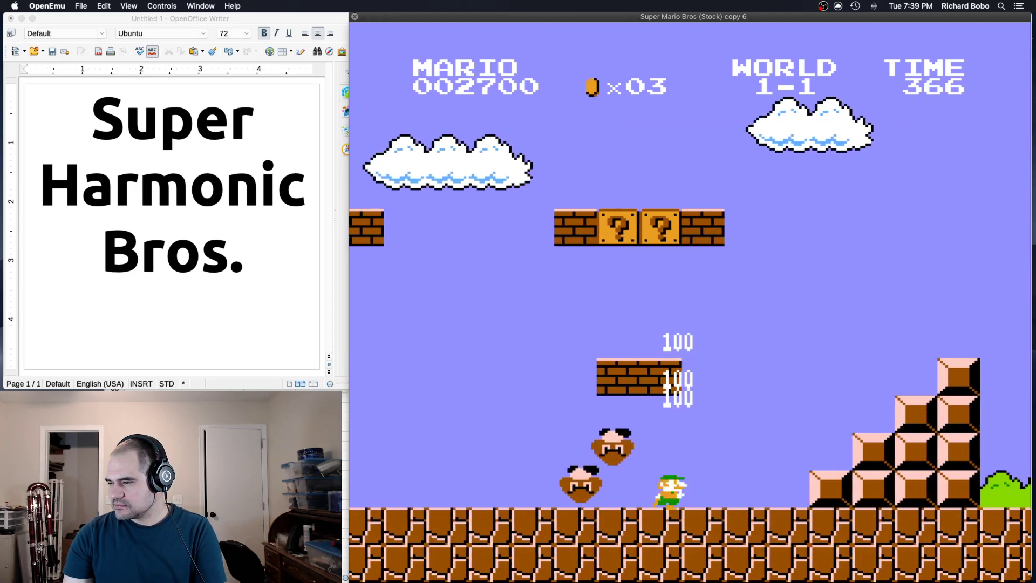
{"action": "key", "text": "s"}
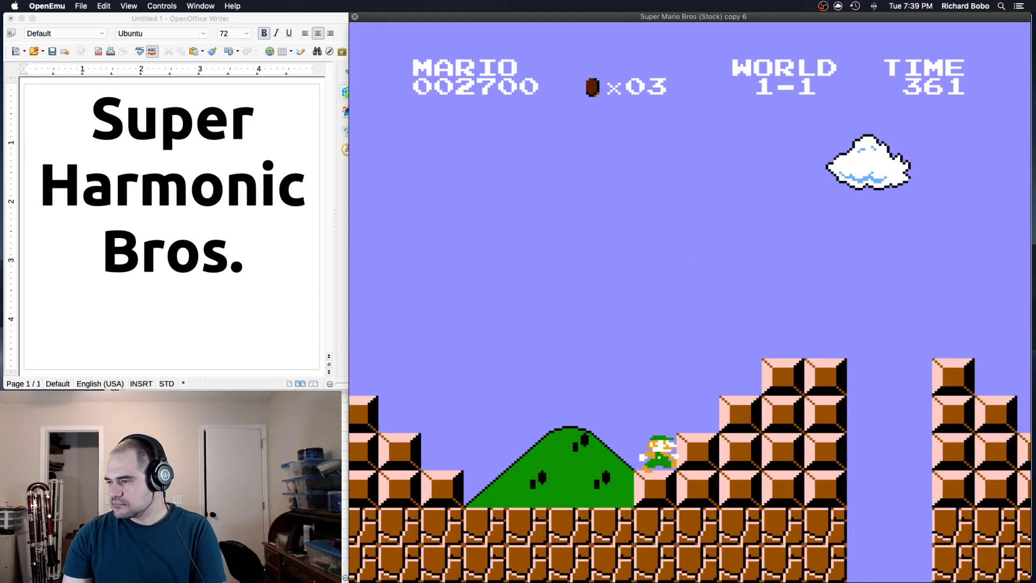
{"action": "key", "text": "s"}
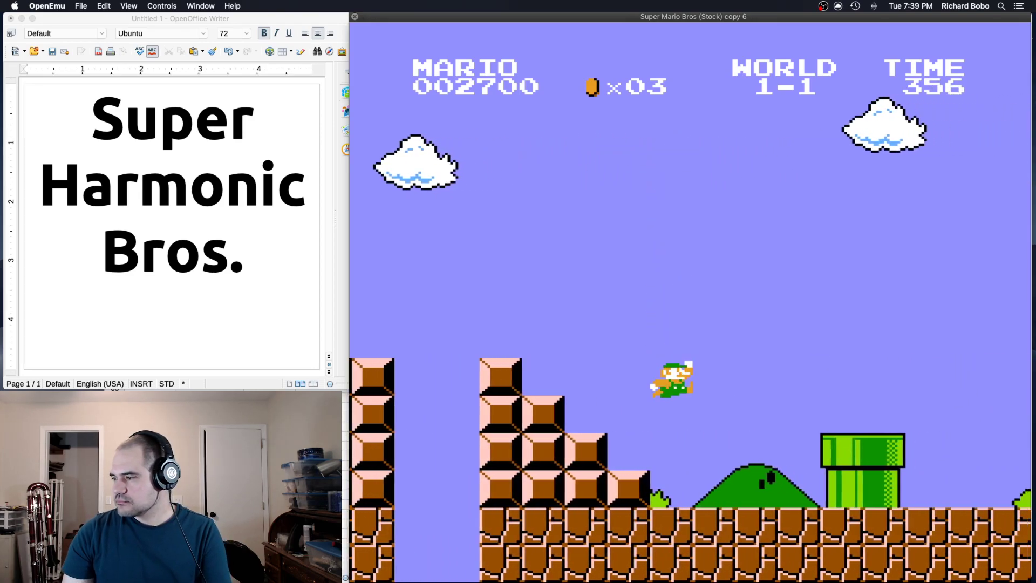
{"action": "key", "text": "s"}
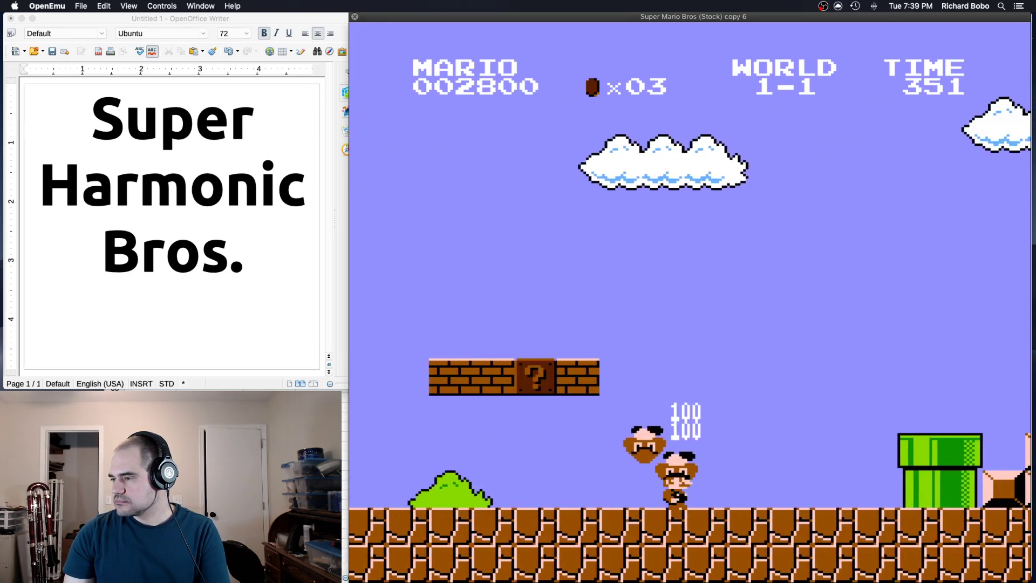
{"action": "key", "text": "s"}
{"action": "key", "text": "s"}
{"action": "key", "text": "s"}
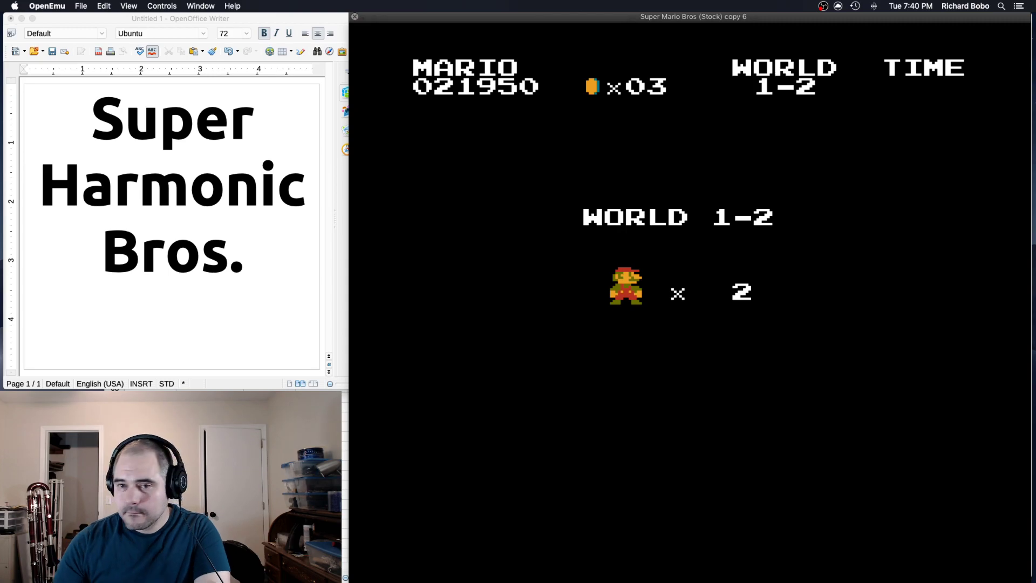
- Start World 1-2, jumping Mario past the two Goombas and up over the tall block columns
{"action": "mouse_move", "coordinate": [676, 453]}
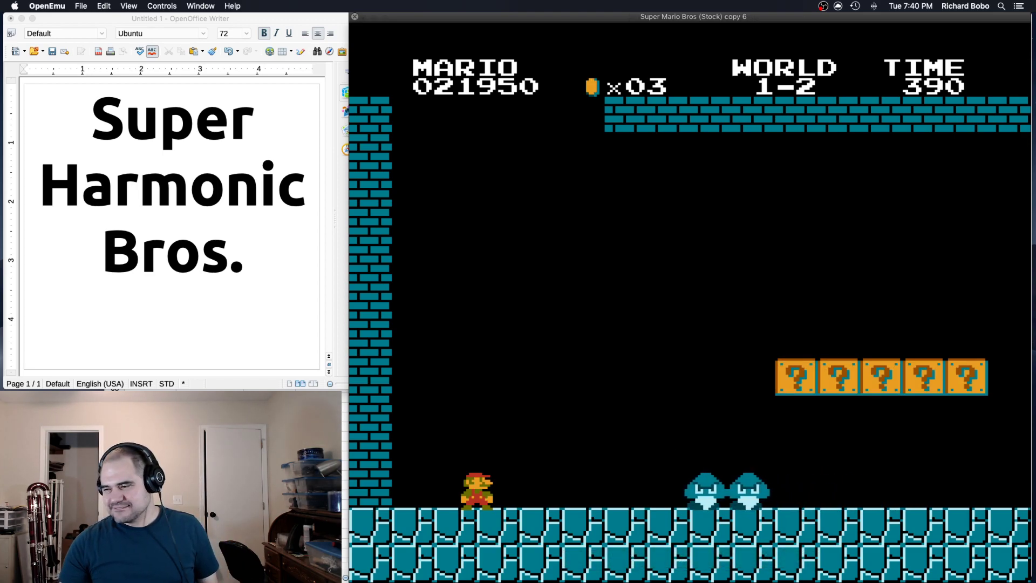
{"action": "key", "text": "Right"}
{"action": "key", "text": "s"}
{"action": "key", "text": "Right"}
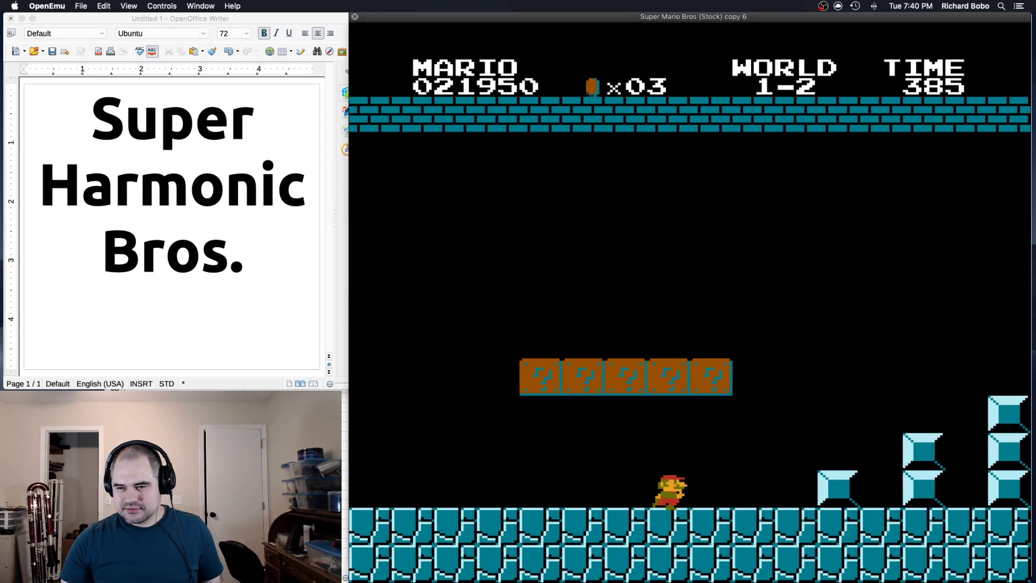
{"action": "key", "text": "s"}
{"action": "key", "text": "Right"}
{"action": "key", "text": "s"}
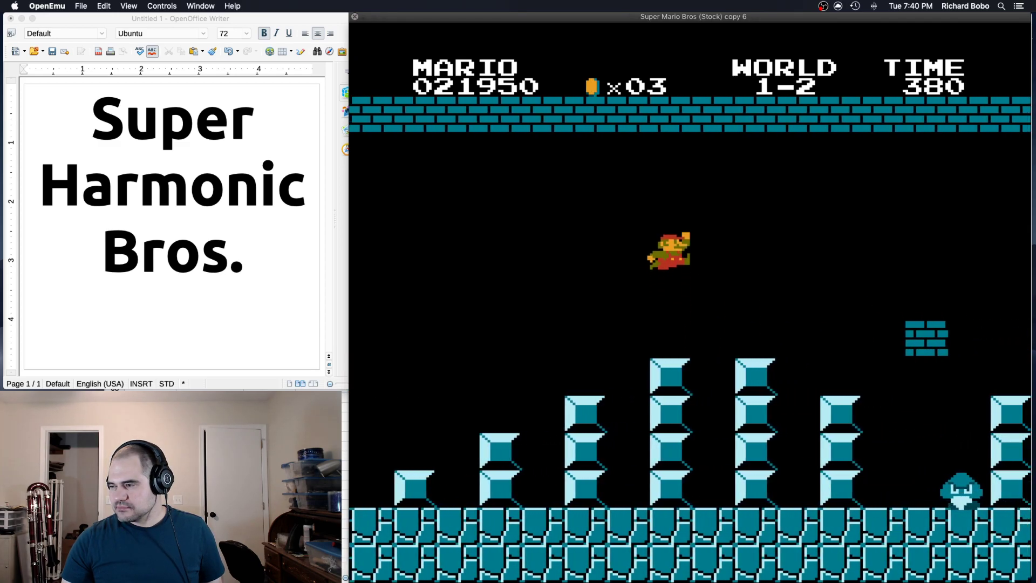
- Run Mario through the brick passages of World 1-2, jumping at the turtles and Goombas, until the game ends
{"action": "key", "text": "Right"}
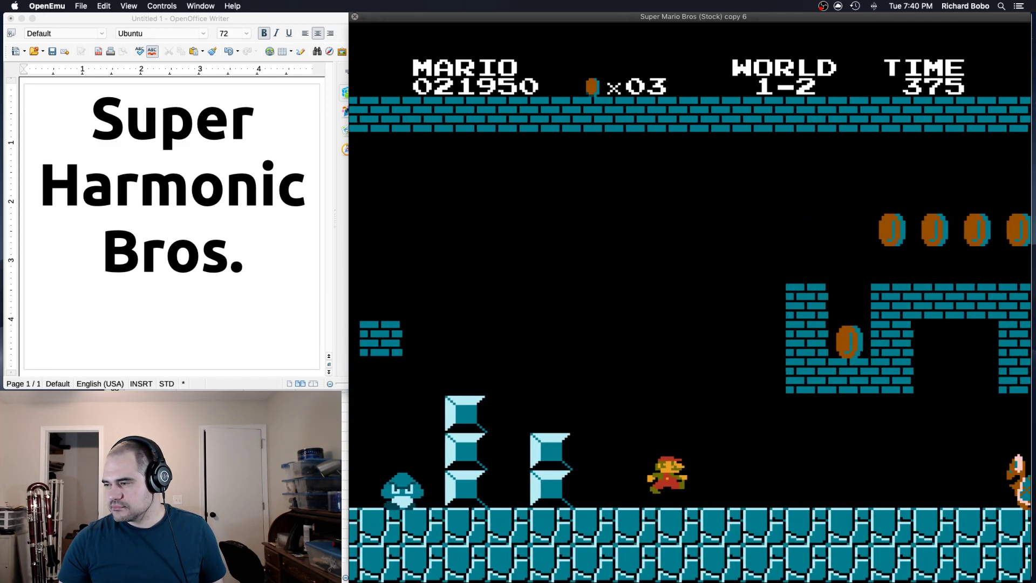
{"action": "key", "text": "s"}
{"action": "key", "text": "Right"}
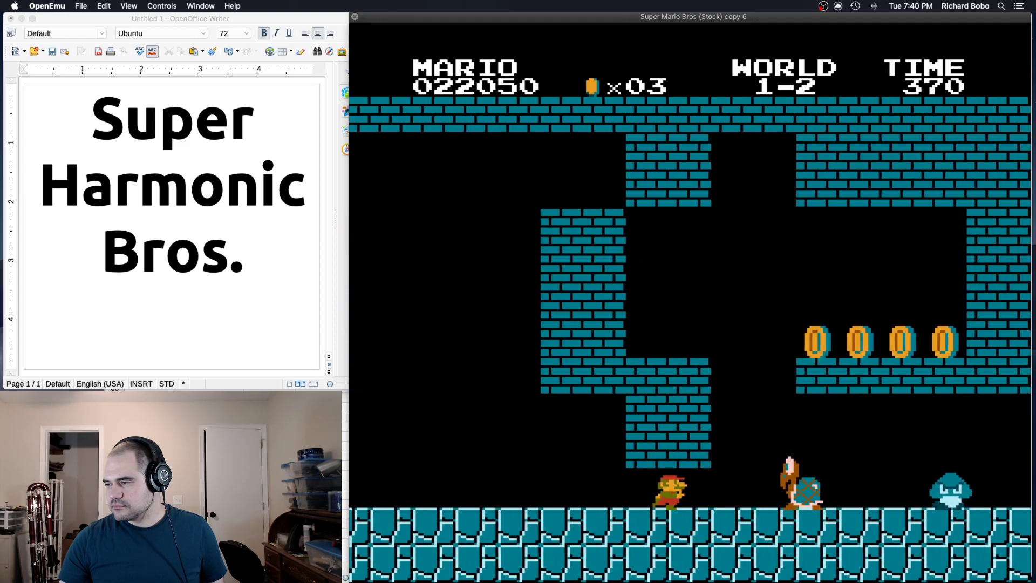
{"action": "key", "text": "s"}
{"action": "key", "text": "Right"}
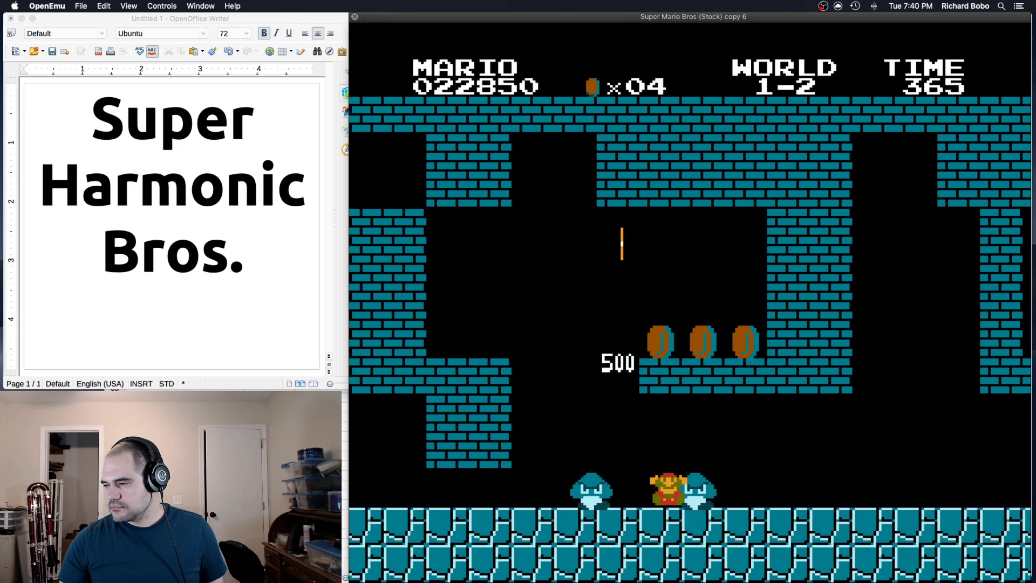
{"action": "key", "text": "s"}
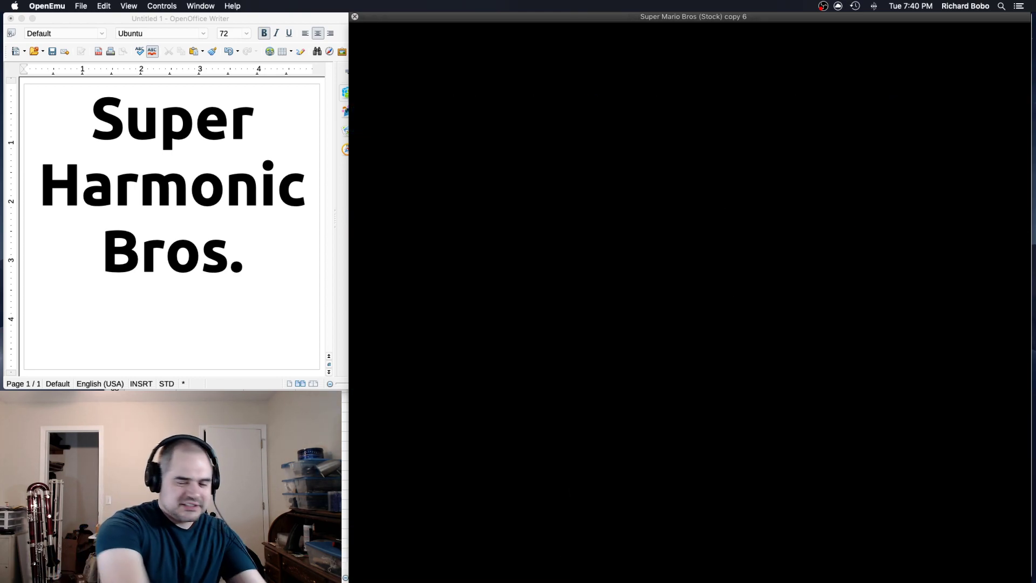
{"action": "key", "text": "Right"}
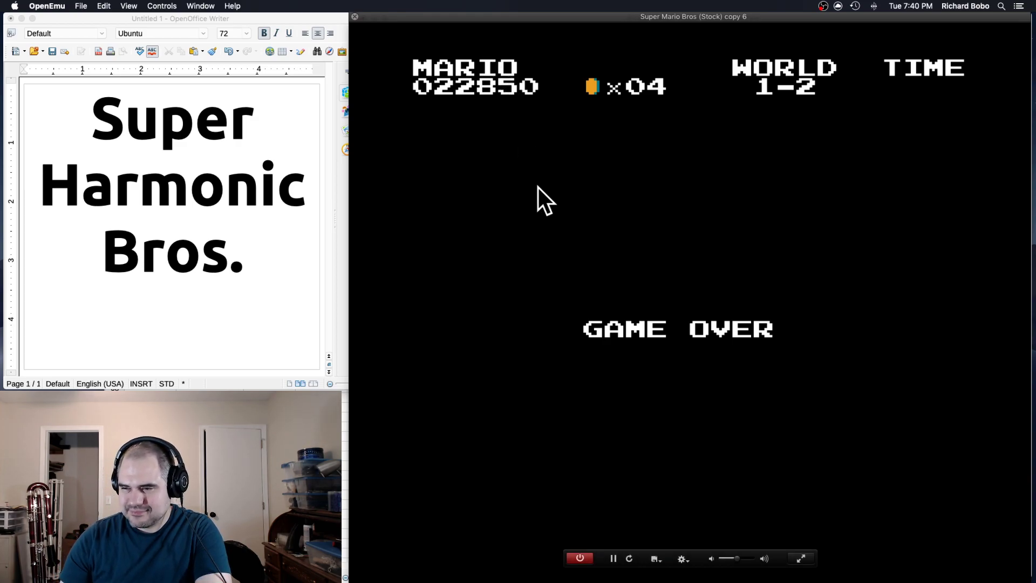
- Quit OpenEmu and close MarioMusic_r1.ods in OpenOffice Calc, discarding its changes
{"action": "key", "text": "super+q"}
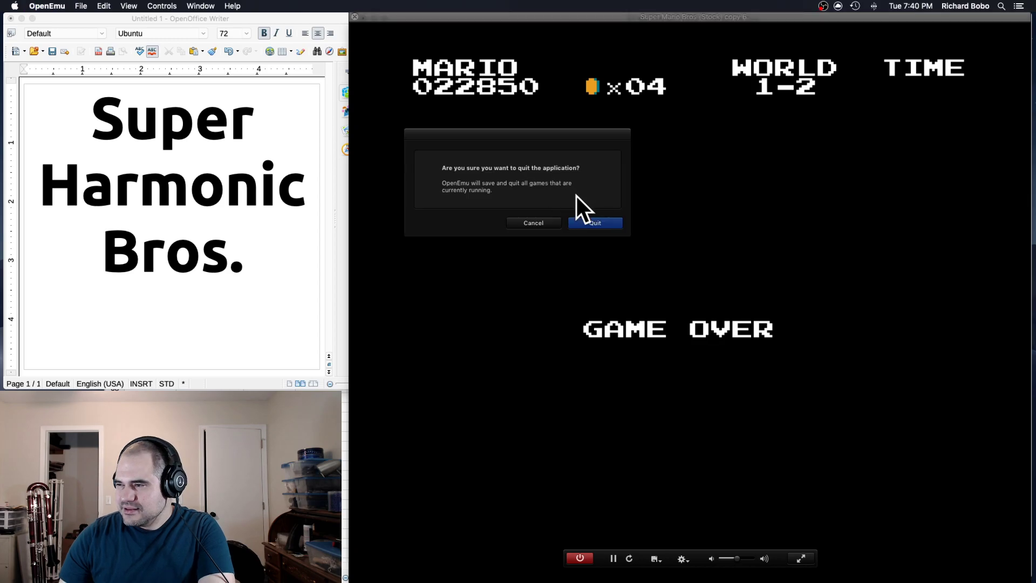
{"action": "left_click", "coordinate": [596, 222]}
{"action": "left_click", "coordinate": [545, 241]}
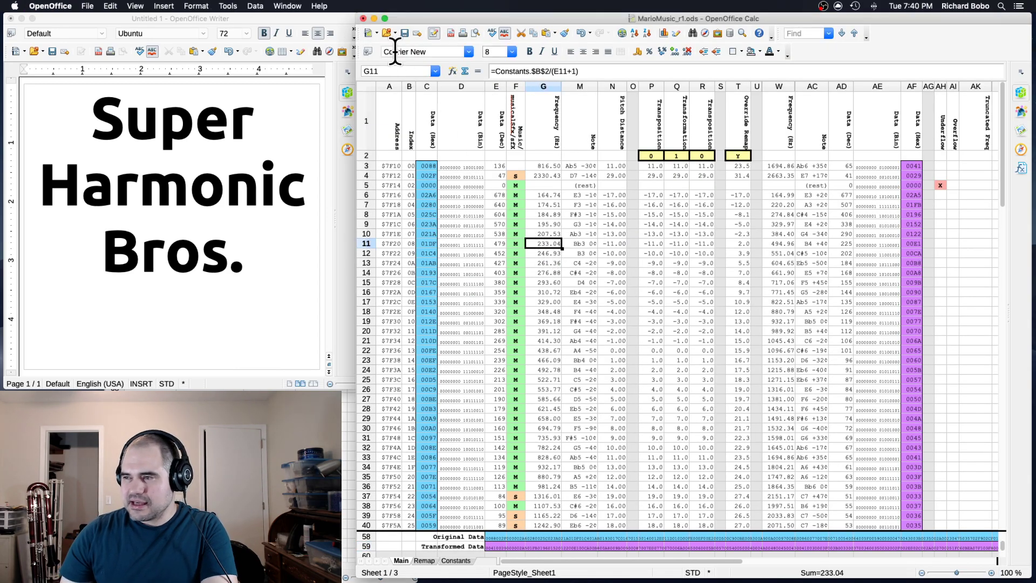
{"action": "key", "text": "super+q"}
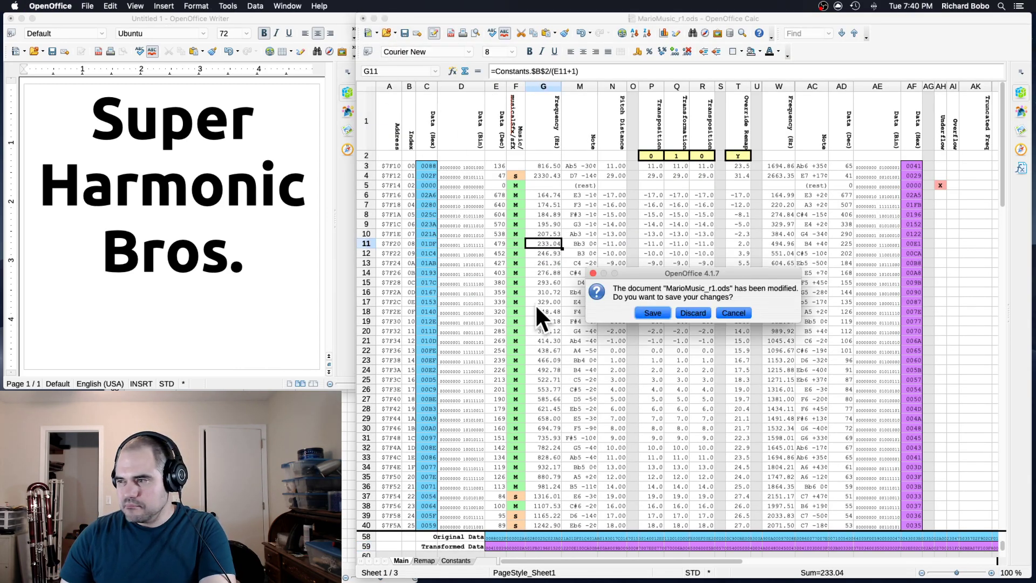
{"action": "left_click", "coordinate": [693, 312]}
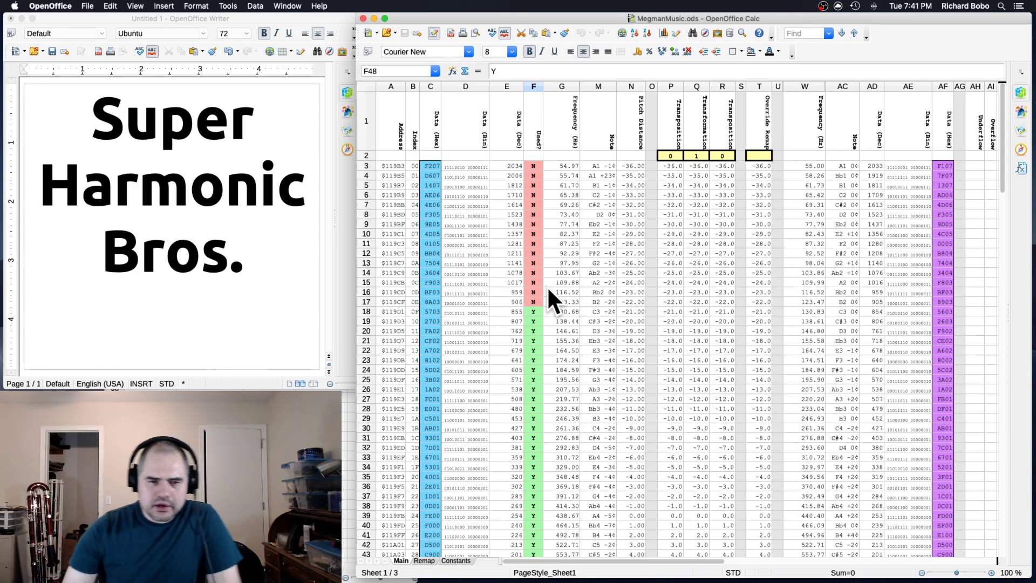
- Examine the Main sheet of MegmanMusic.ods, from the pitch table down to the Original and Transformed Data rows, including the first address and binary formula in D3
{"action": "scroll", "coordinate": [559, 301], "scroll_direction": "down", "scroll_amount": 5}
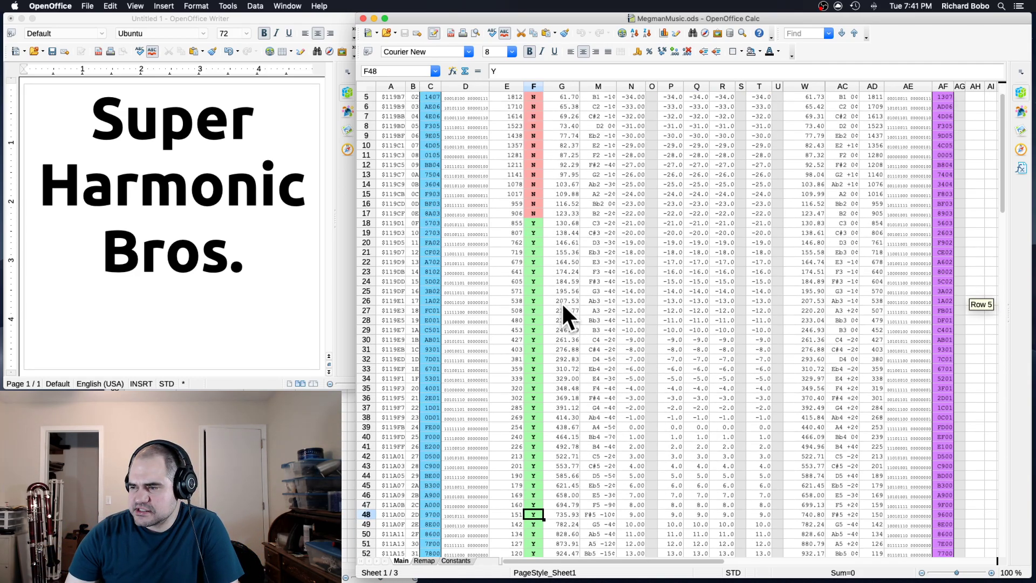
{"action": "scroll", "coordinate": [561, 310], "scroll_direction": "down", "scroll_amount": 5}
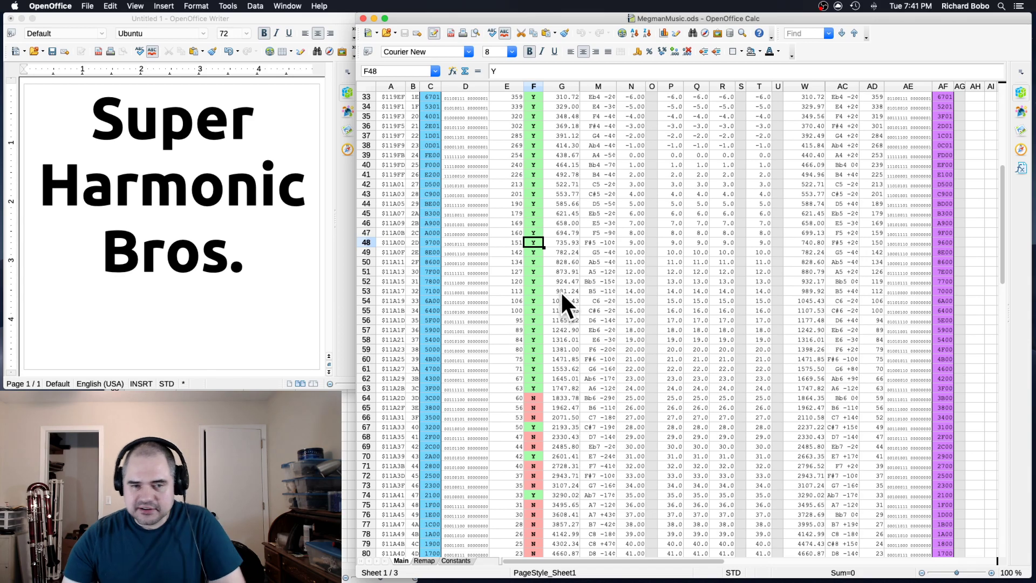
{"action": "scroll", "coordinate": [486, 390], "scroll_direction": "down", "scroll_amount": 7}
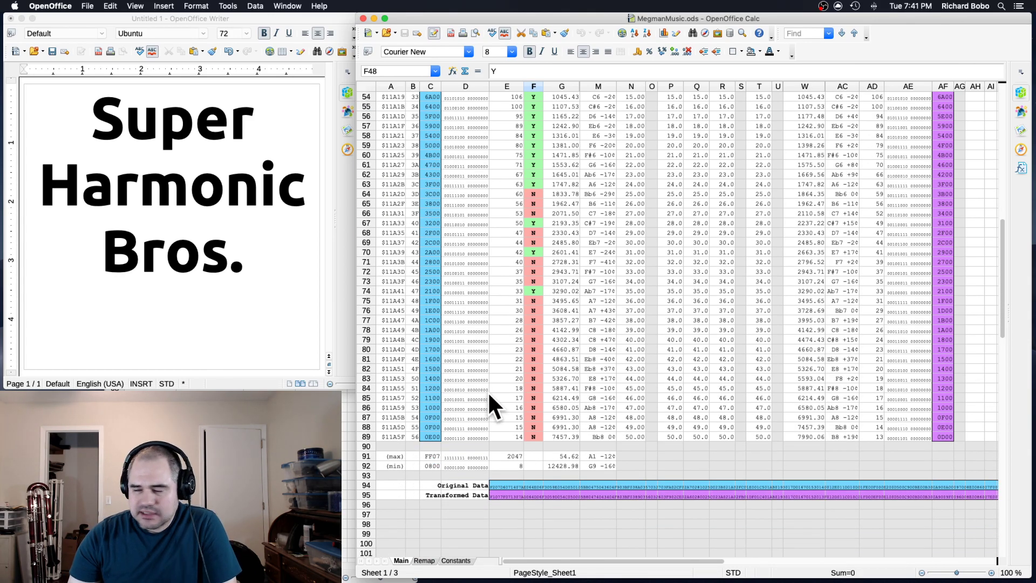
{"action": "scroll", "coordinate": [488, 391], "scroll_direction": "up", "scroll_amount": 1}
{"action": "scroll", "coordinate": [508, 413], "scroll_direction": "up", "scroll_amount": 17}
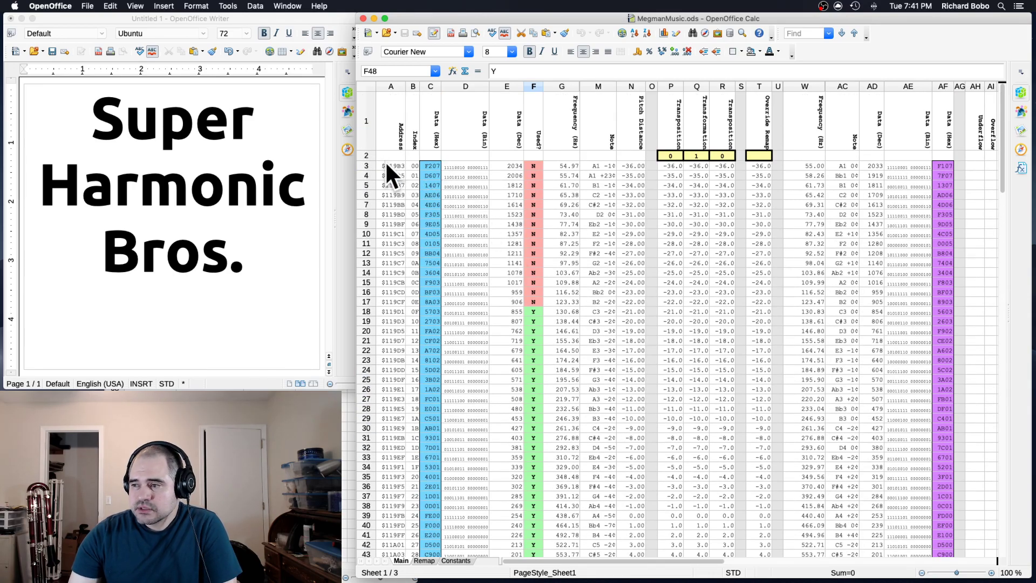
{"action": "left_click", "coordinate": [387, 162]}
{"action": "left_click", "coordinate": [463, 166]}
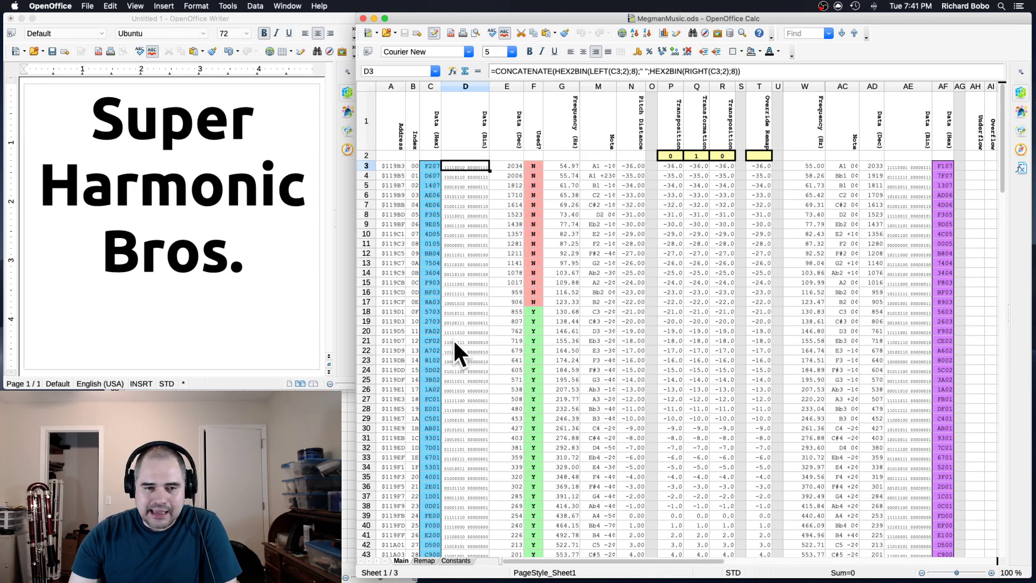
- Examine the full pitch range of the table, from the first row down to the highest note in M89
{"action": "scroll", "coordinate": [452, 338], "scroll_direction": "down", "scroll_amount": 15}
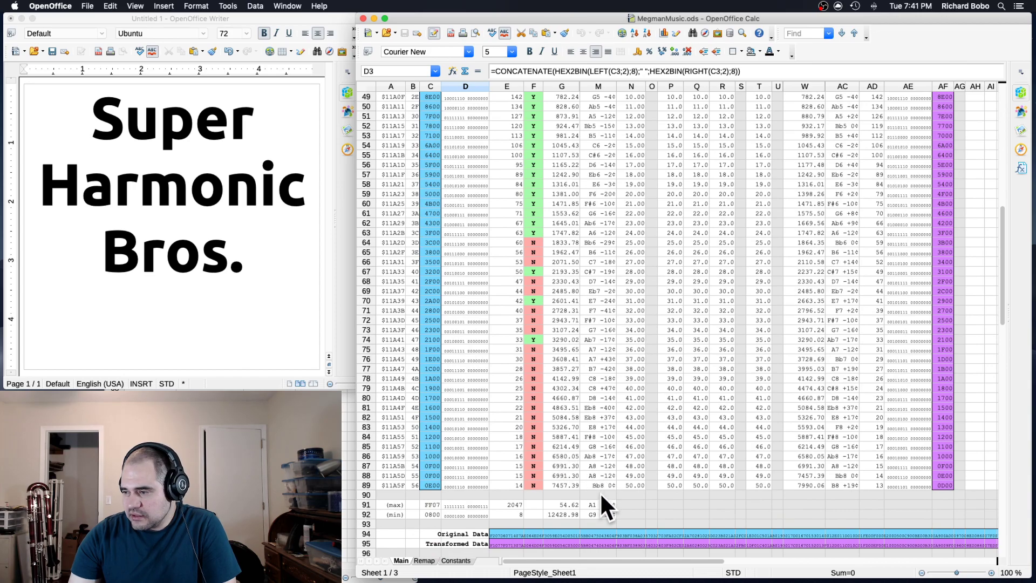
{"action": "left_click", "coordinate": [598, 487]}
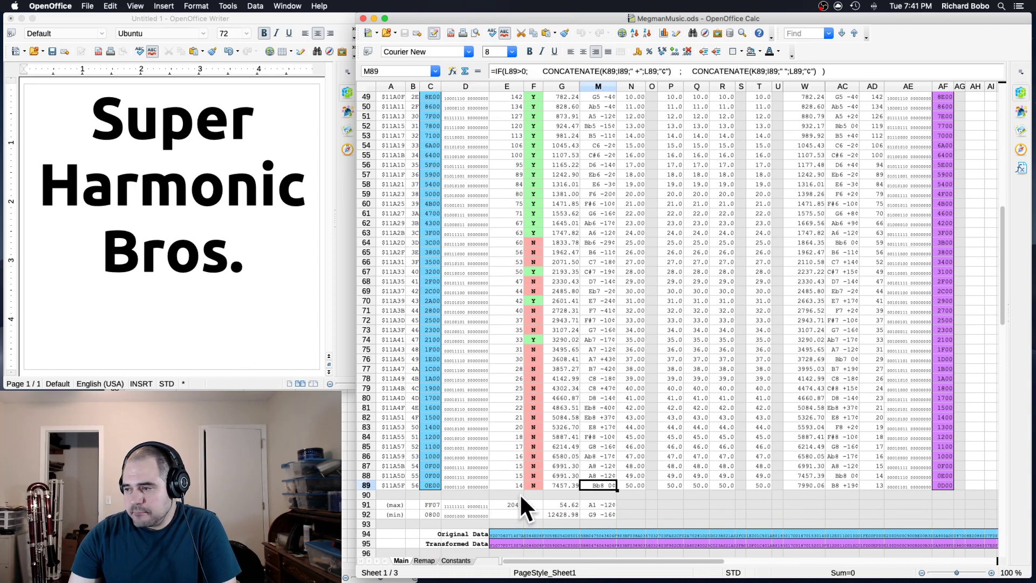
{"action": "scroll", "coordinate": [519, 493], "scroll_direction": "up", "scroll_amount": 7}
{"action": "scroll", "coordinate": [519, 493], "scroll_direction": "up", "scroll_amount": 7}
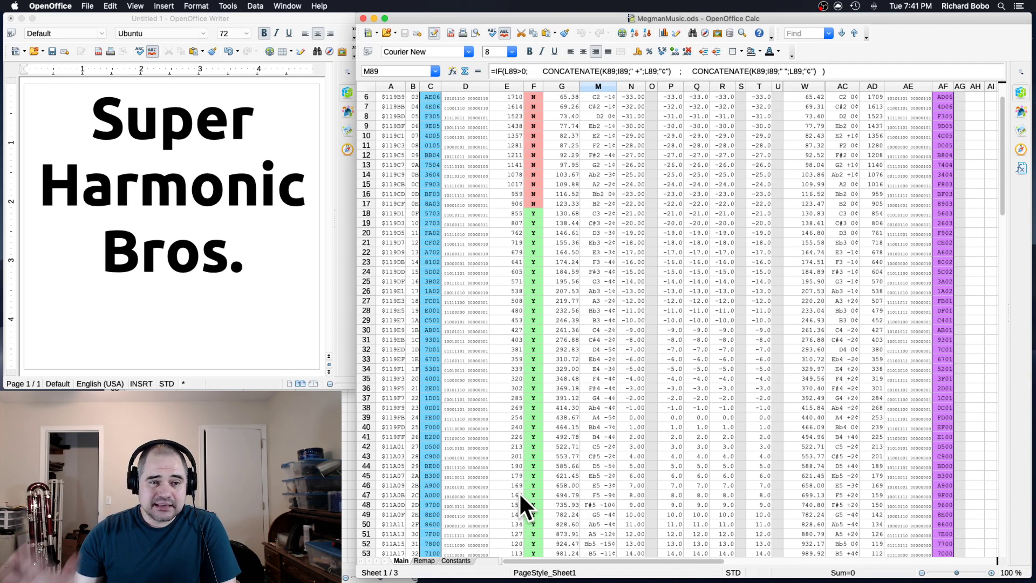
{"action": "scroll", "coordinate": [524, 297], "scroll_direction": "up", "scroll_amount": 1}
{"action": "scroll", "coordinate": [519, 259], "scroll_direction": "up", "scroll_amount": 2}
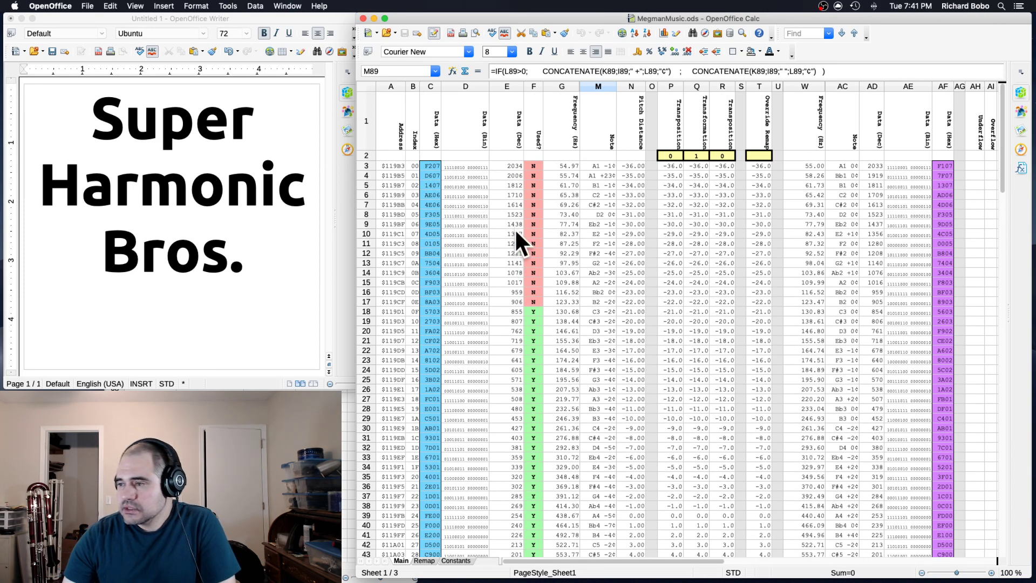
- Examine the Used? column, selecting the low pitches F3:F17 and the high pitches F64:F89
{"action": "left_click", "coordinate": [513, 165]}
{"action": "mouse_move", "coordinate": [528, 299]}
{"action": "left_mouse_down"}
{"action": "mouse_move", "coordinate": [533, 160]}
{"action": "mouse_move", "coordinate": [537, 305]}
{"action": "left_mouse_up"}
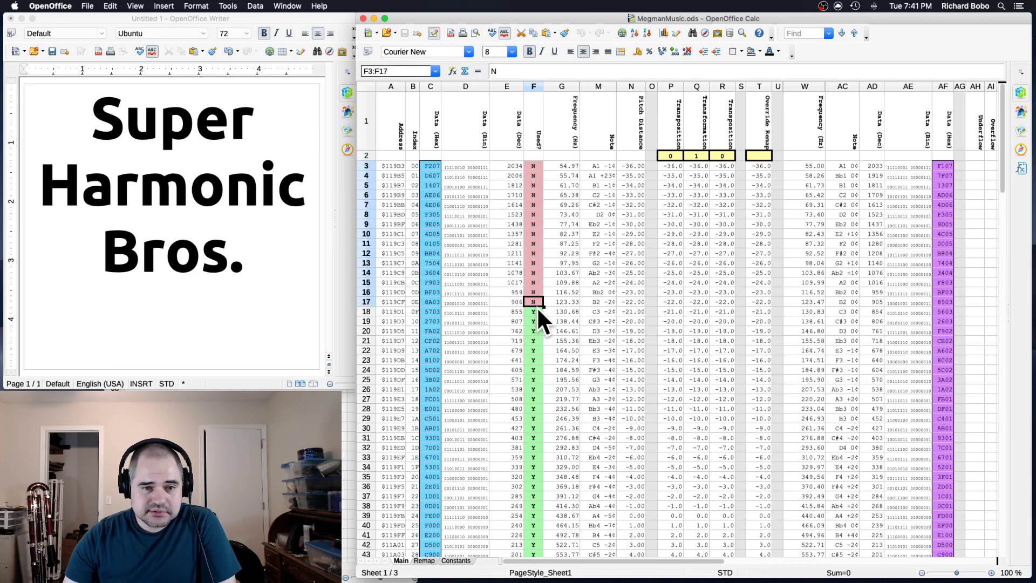
{"action": "scroll", "coordinate": [536, 305], "scroll_direction": "down", "scroll_amount": 6}
{"action": "scroll", "coordinate": [536, 305], "scroll_direction": "up", "scroll_amount": 6}
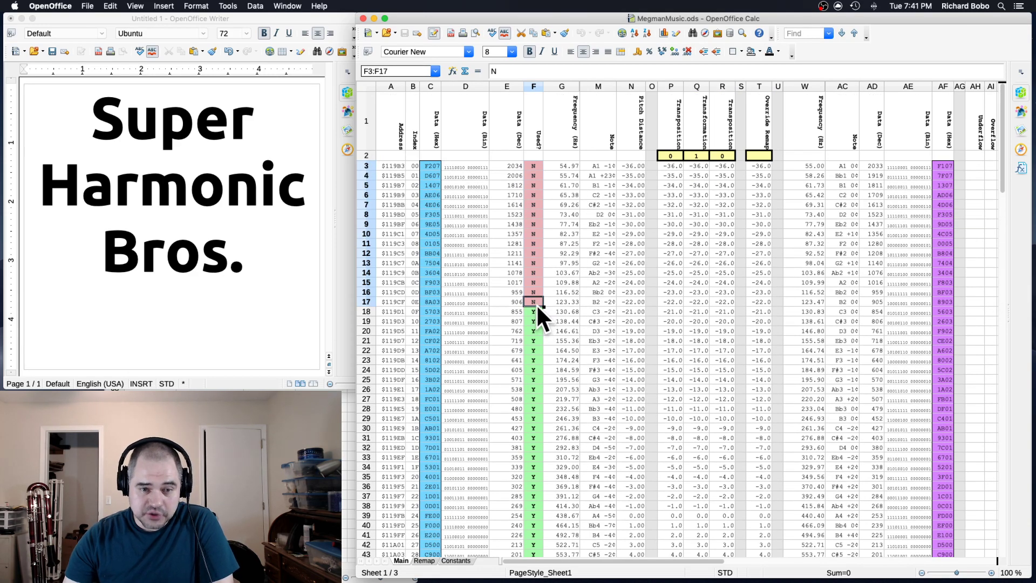
{"action": "scroll", "coordinate": [536, 303], "scroll_direction": "down", "scroll_amount": 15}
{"action": "left_click_drag", "start_coordinate": [536, 271], "coordinate": [532, 514]}
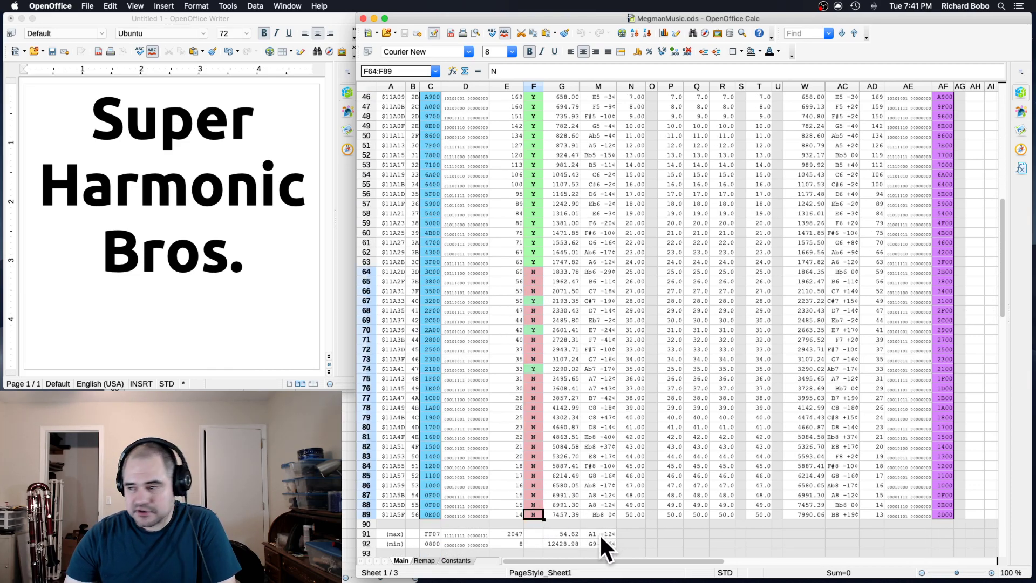
{"action": "left_click_drag", "start_coordinate": [585, 562], "coordinate": [474, 543]}
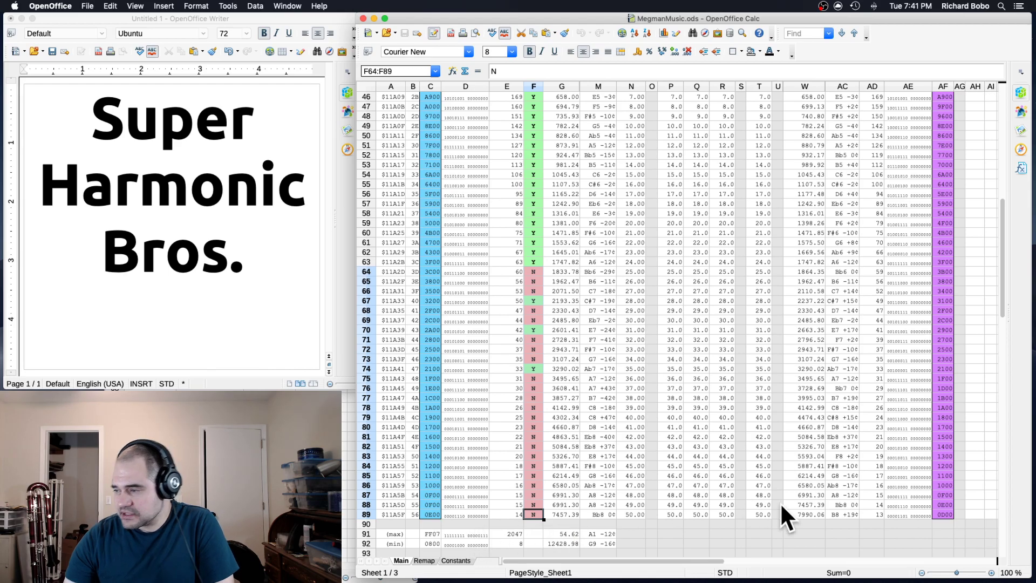
- Compare row 89's transformed decimal formula in AD89 with the original frequency formula in G89
{"action": "left_click", "coordinate": [868, 505]}
{"action": "left_click", "coordinate": [887, 513]}
{"action": "left_click", "coordinate": [871, 512]}
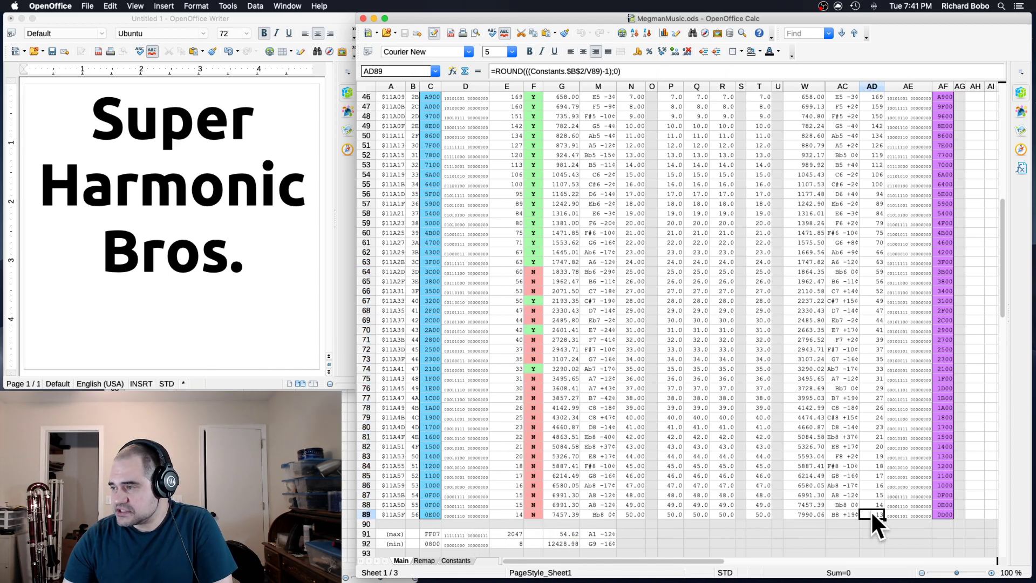
{"action": "left_click", "coordinate": [562, 512]}
{"action": "left_click", "coordinate": [591, 513]}
{"action": "left_click", "coordinate": [566, 513]}
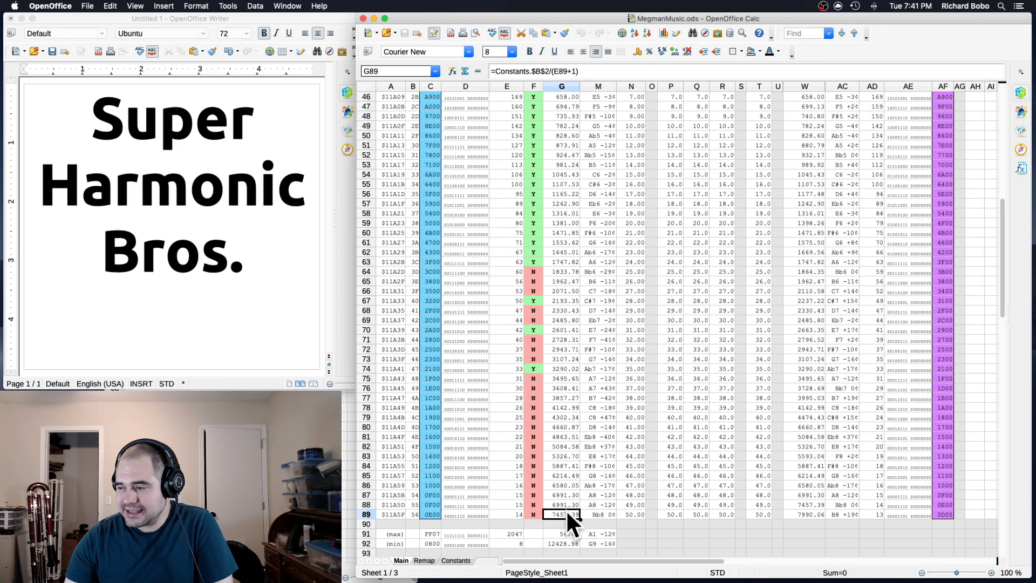
- Compare the highest original notes, including M87:M88, with the transformed notes between AC82 and AC89
{"action": "left_click", "coordinate": [565, 496]}
{"action": "left_click", "coordinate": [569, 445]}
{"action": "left_click", "coordinate": [845, 512]}
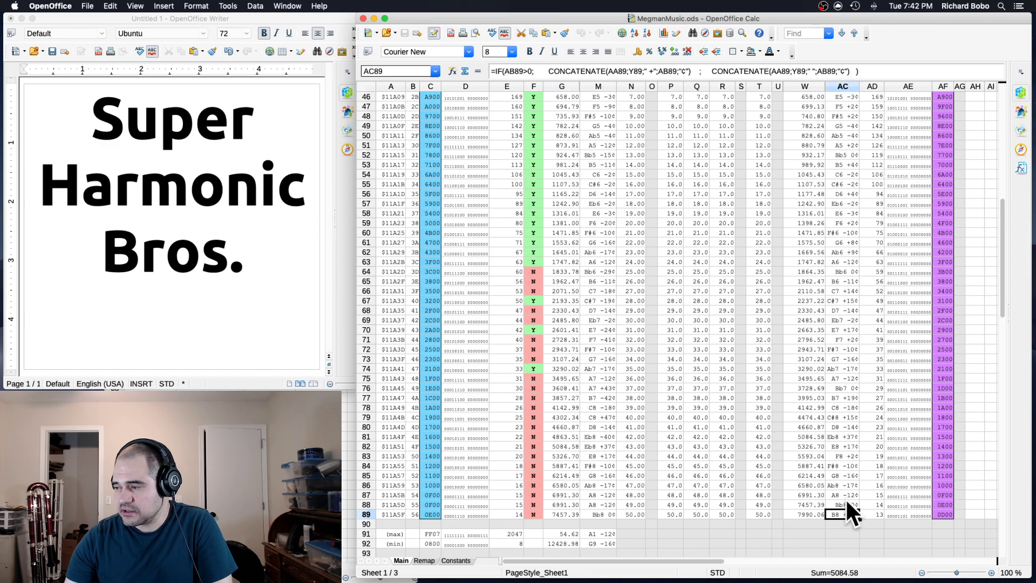
{"action": "left_click", "coordinate": [845, 474]}
{"action": "left_click", "coordinate": [848, 464]}
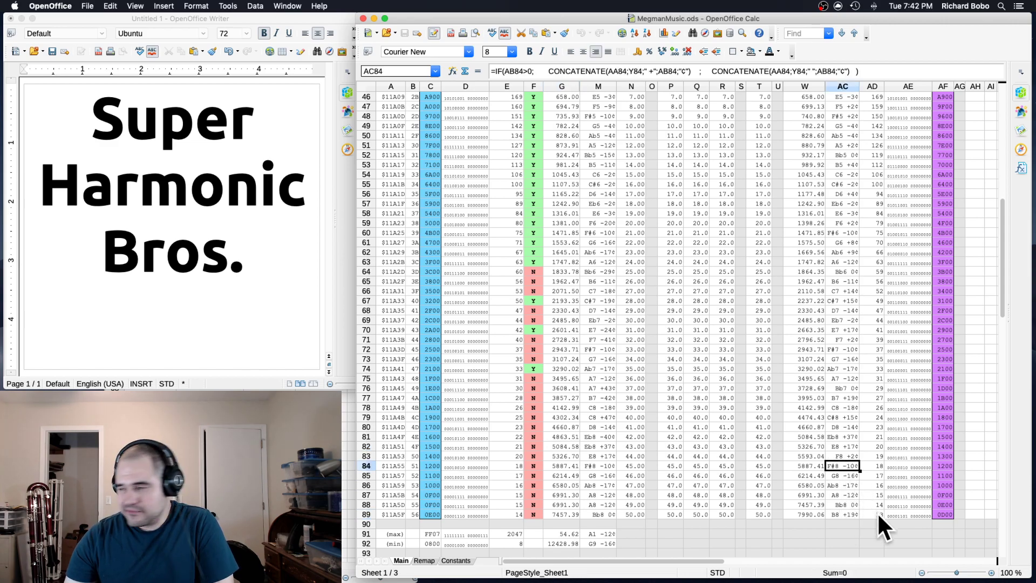
{"action": "left_click", "coordinate": [851, 496]}
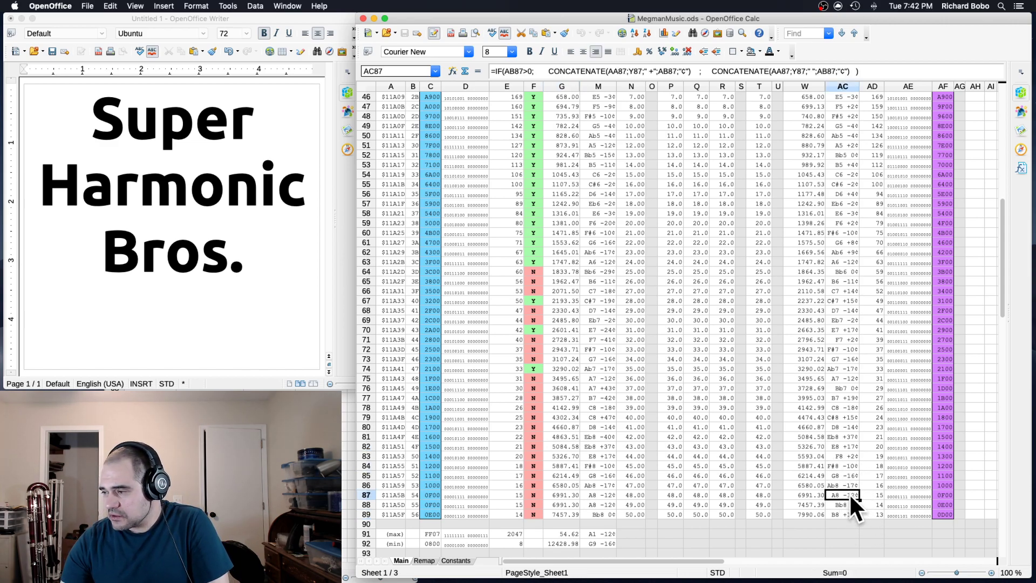
{"action": "left_click", "coordinate": [851, 486]}
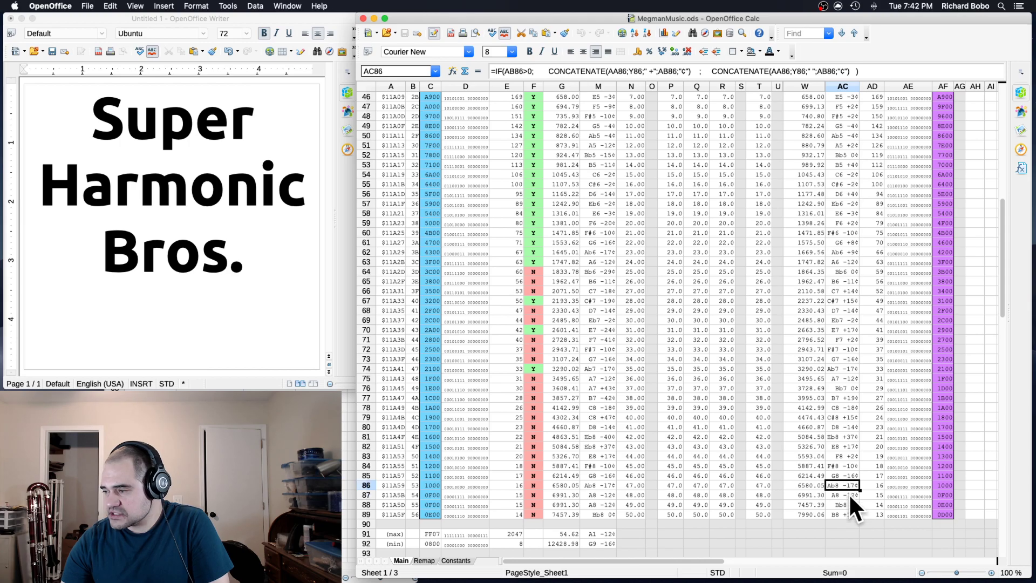
{"action": "left_click", "coordinate": [845, 444]}
{"action": "left_click_drag", "start_coordinate": [594, 492], "coordinate": [601, 506]}
{"action": "left_click", "coordinate": [595, 512]}
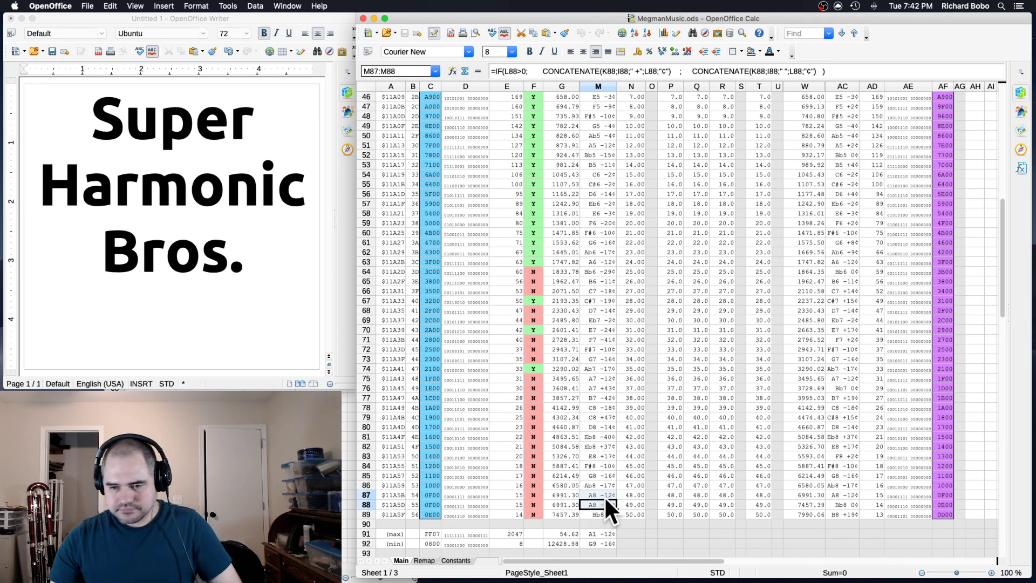
- Examine the scattered used pitches in F67:F74 and the main block of used pitches above them
{"action": "left_click", "coordinate": [712, 446]}
{"action": "left_click_drag", "start_coordinate": [533, 367], "coordinate": [536, 297]}
{"action": "scroll", "coordinate": [552, 336], "scroll_direction": "up", "scroll_amount": 3}
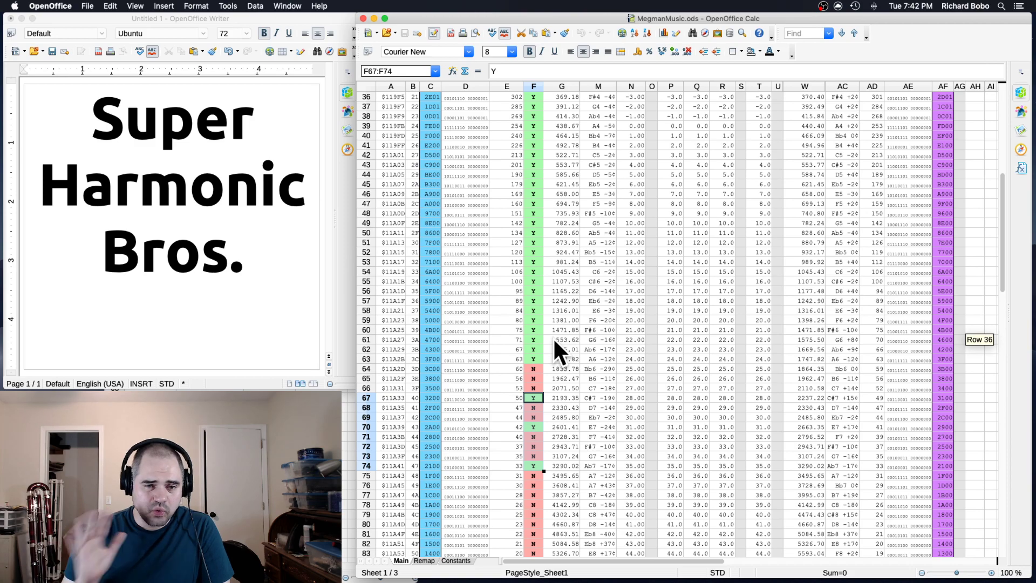
{"action": "scroll", "coordinate": [554, 346], "scroll_direction": "up", "scroll_amount": 10}
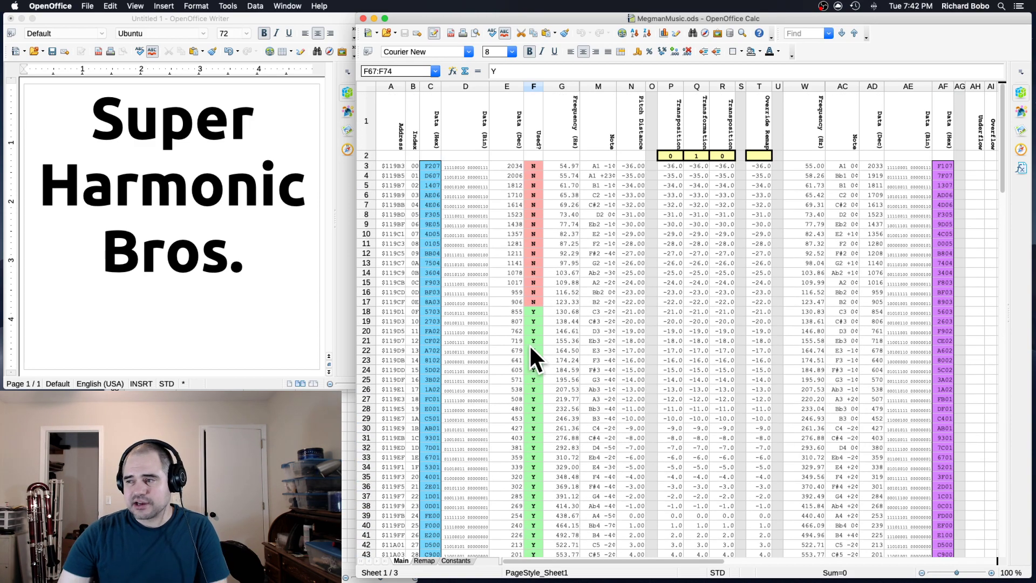
{"action": "scroll", "coordinate": [583, 360], "scroll_direction": "down", "scroll_amount": 1}
{"action": "scroll", "coordinate": [583, 360], "scroll_direction": "up", "scroll_amount": 1}
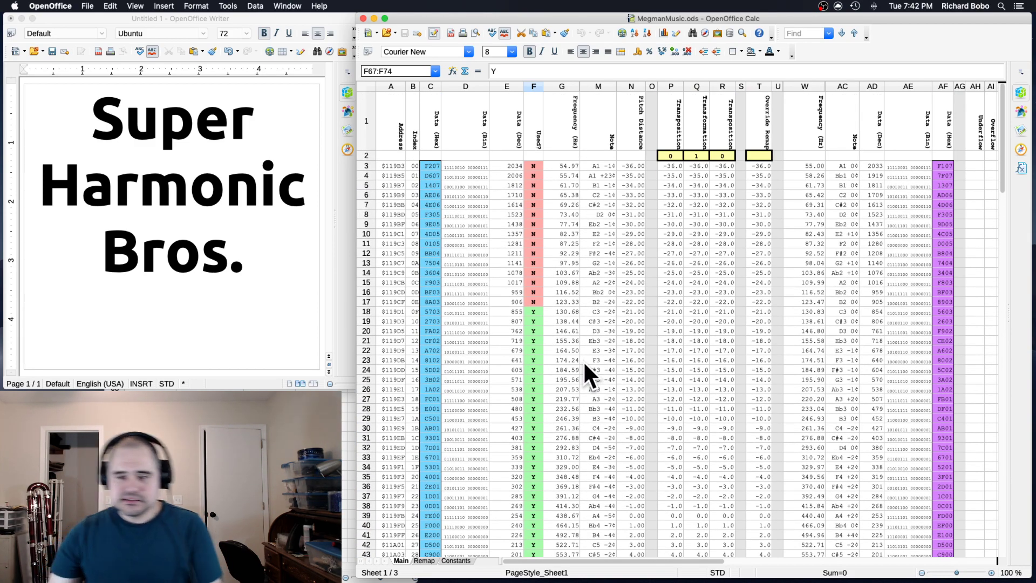
- Set the Transformation factor in Q2 to -1 and review the inverted pitch values down the table
{"action": "left_click", "coordinate": [702, 154]}
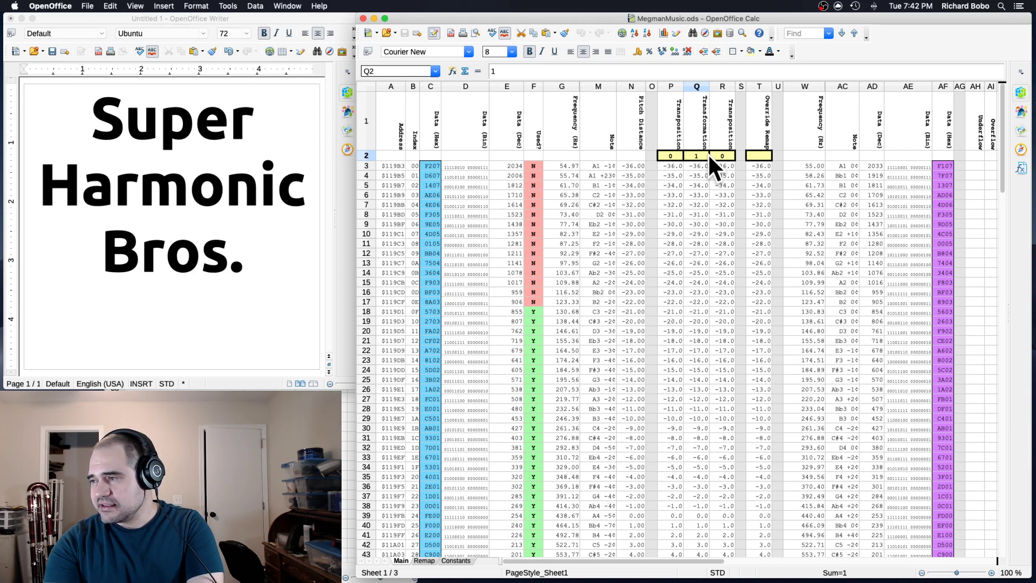
{"action": "type", "text": "-1"}
{"action": "key", "text": "Return"}
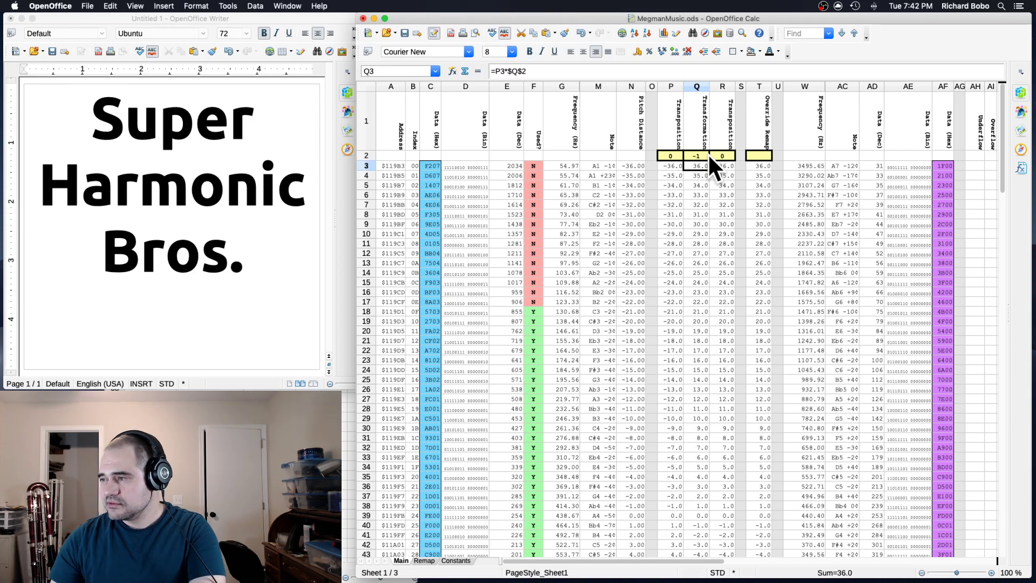
{"action": "scroll", "coordinate": [692, 255], "scroll_direction": "down", "scroll_amount": 9}
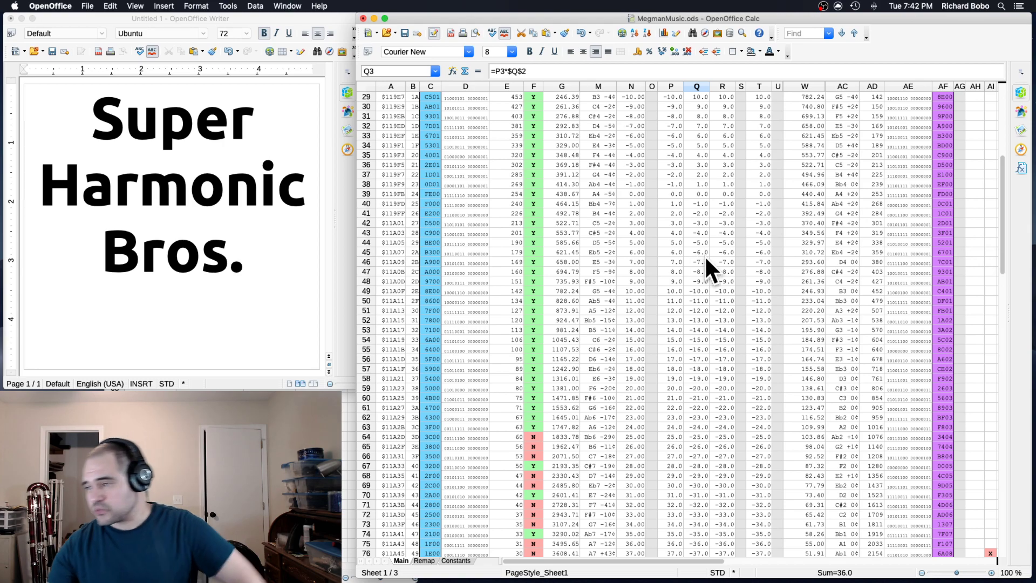
{"action": "scroll", "coordinate": [695, 313], "scroll_direction": "up", "scroll_amount": 3}
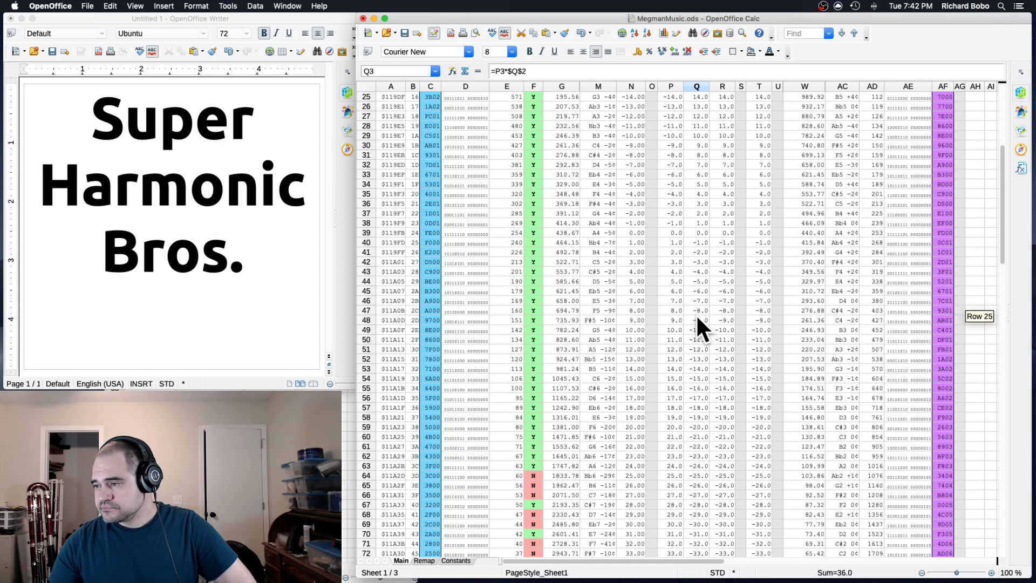
{"action": "scroll", "coordinate": [694, 313], "scroll_direction": "up", "scroll_amount": 7}
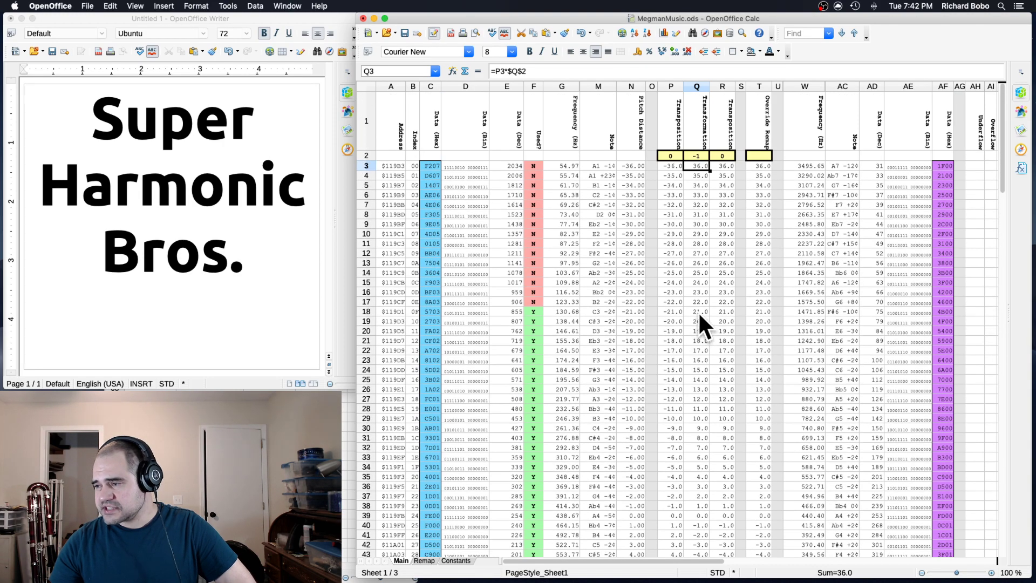
- Set the first Transposition value in P2 to -4
{"action": "left_click", "coordinate": [673, 154]}
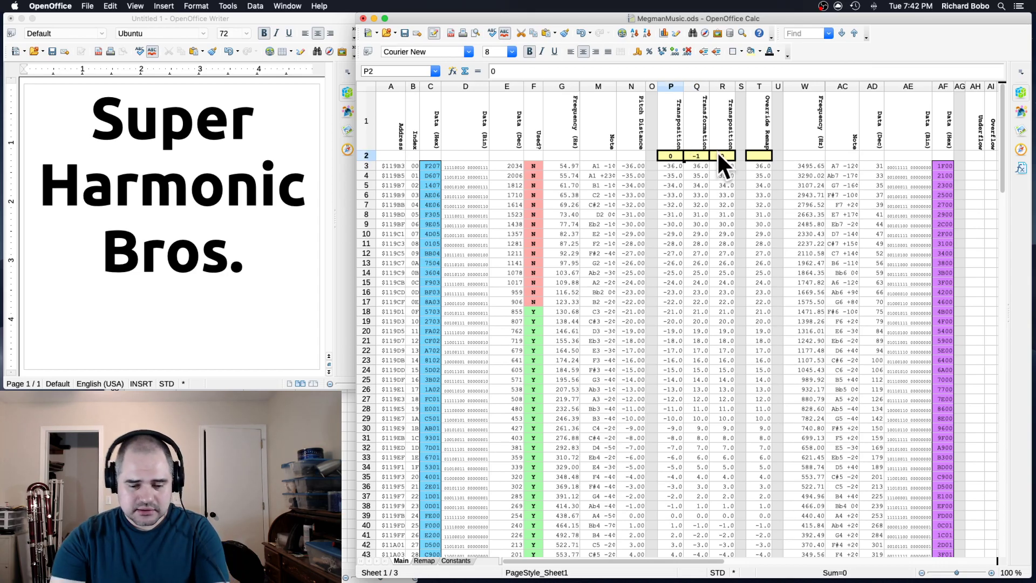
{"action": "scroll", "coordinate": [700, 397], "scroll_direction": "down", "scroll_amount": 2}
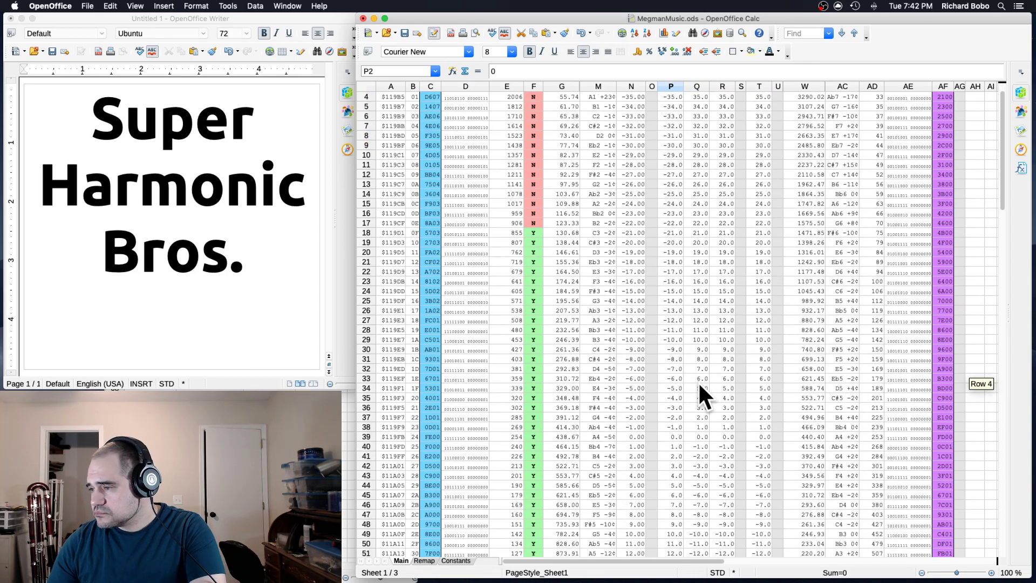
{"action": "scroll", "coordinate": [698, 380], "scroll_direction": "up", "scroll_amount": 2}
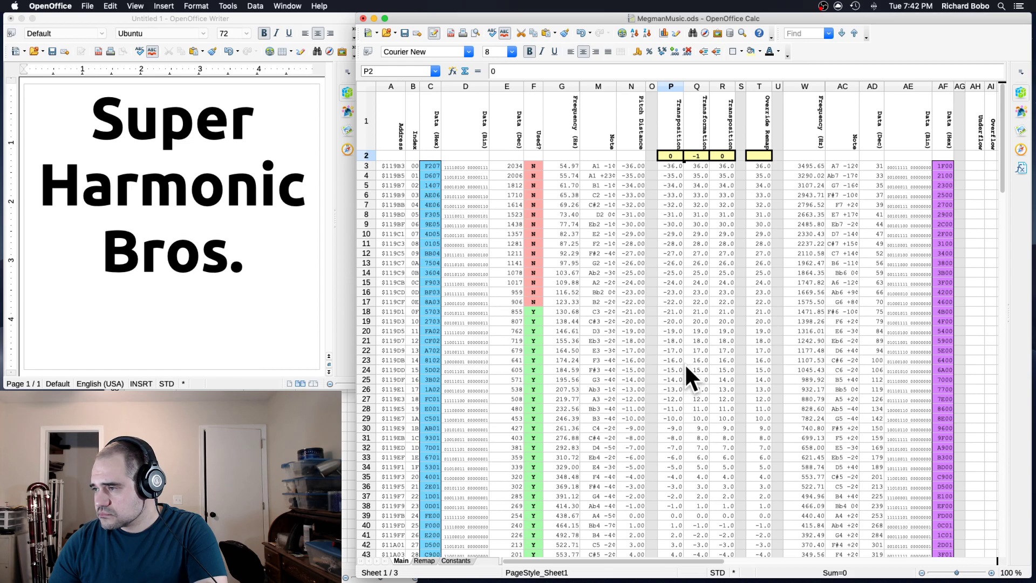
{"action": "type", "text": "-4"}
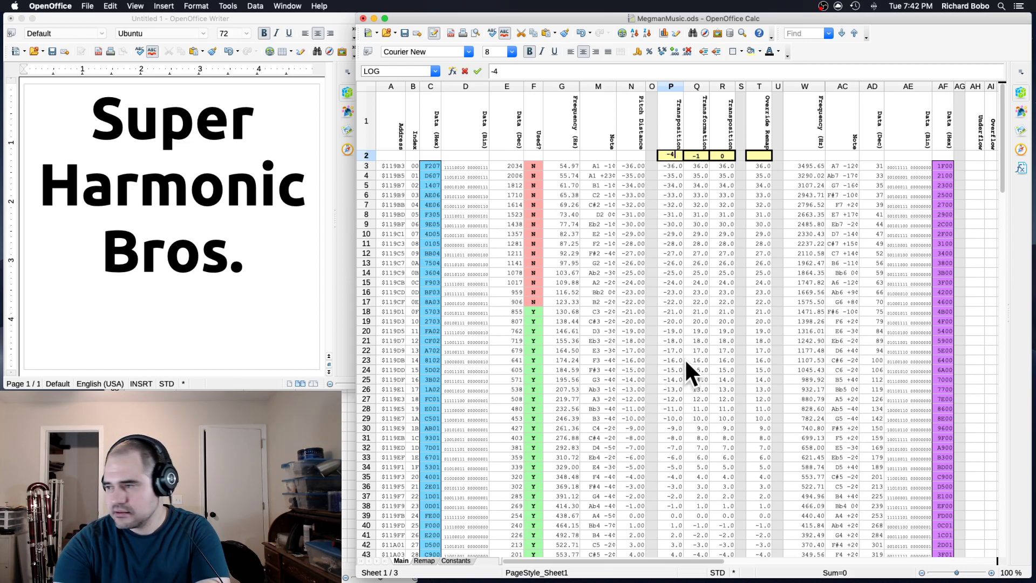
{"action": "key", "text": "Return"}
- Set the second Transposition value in R2 to 4 and review the shifted pitches in the table
{"action": "left_click", "coordinate": [721, 156]}
{"action": "type", "text": "4"}
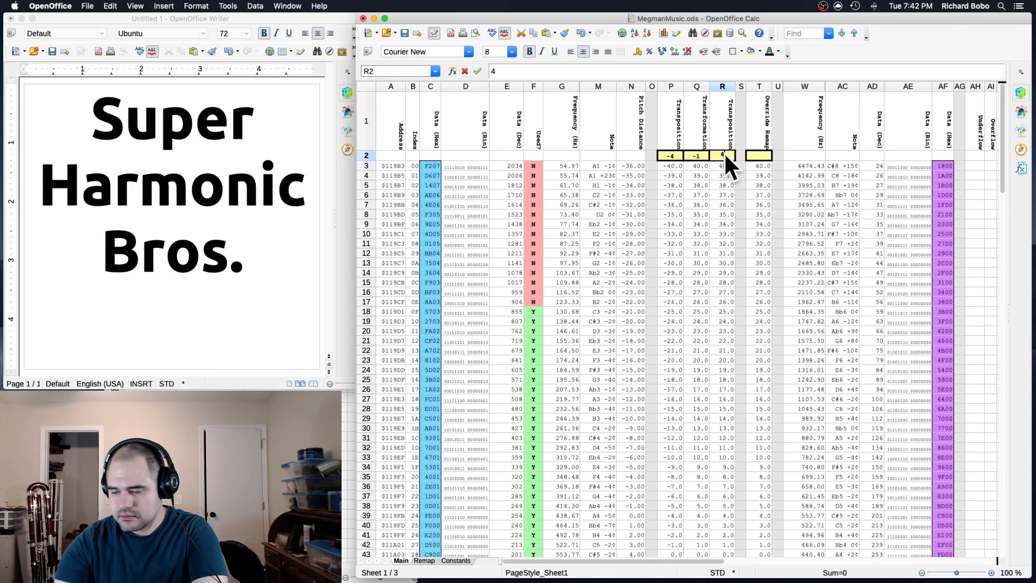
{"action": "key", "text": "Return"}
{"action": "scroll", "coordinate": [693, 429], "scroll_direction": "down", "scroll_amount": 1}
{"action": "scroll", "coordinate": [693, 432], "scroll_direction": "up", "scroll_amount": 1}
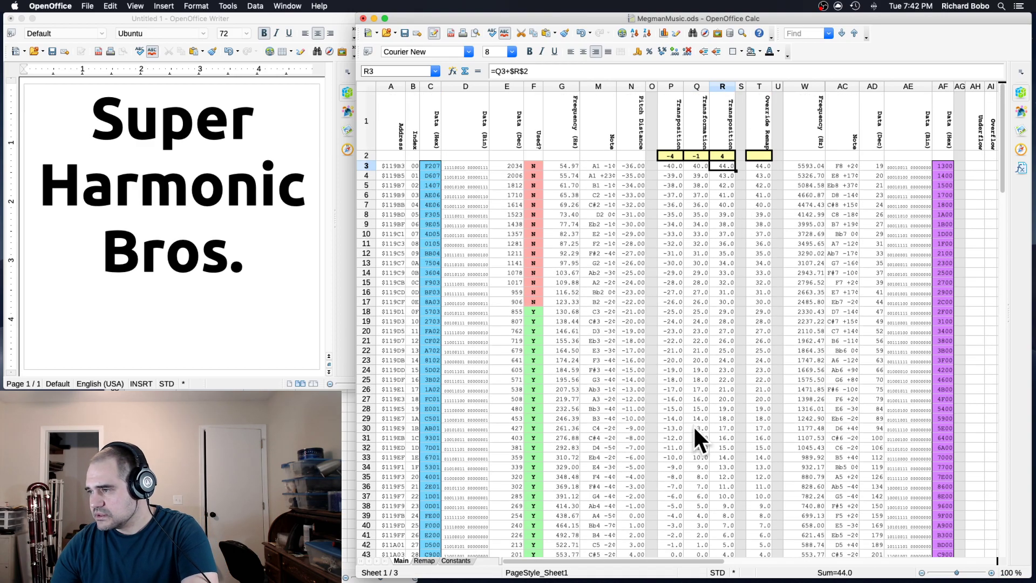
{"action": "scroll", "coordinate": [691, 422], "scroll_direction": "down", "scroll_amount": 3}
{"action": "scroll", "coordinate": [690, 423], "scroll_direction": "up", "scroll_amount": 3}
{"action": "scroll", "coordinate": [689, 422], "scroll_direction": "down", "scroll_amount": 3}
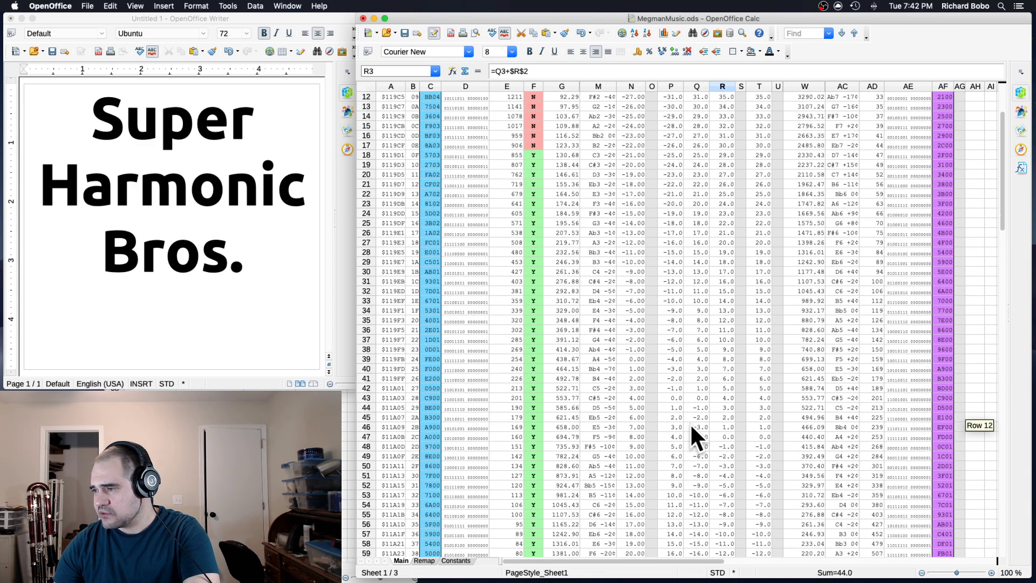
{"action": "scroll", "coordinate": [690, 423], "scroll_direction": "up", "scroll_amount": 3}
- Switch to the Writer document and replace its title with "Inverted MegaMan" on two lines
{"action": "left_click", "coordinate": [165, 213]}
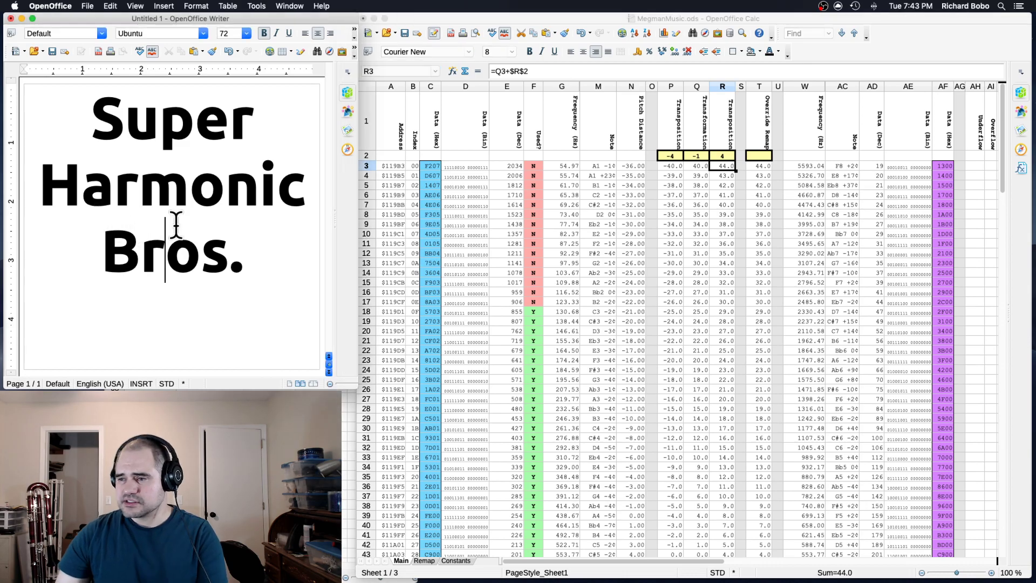
{"action": "left_click_drag", "start_coordinate": [250, 246], "coordinate": [51, 32]}
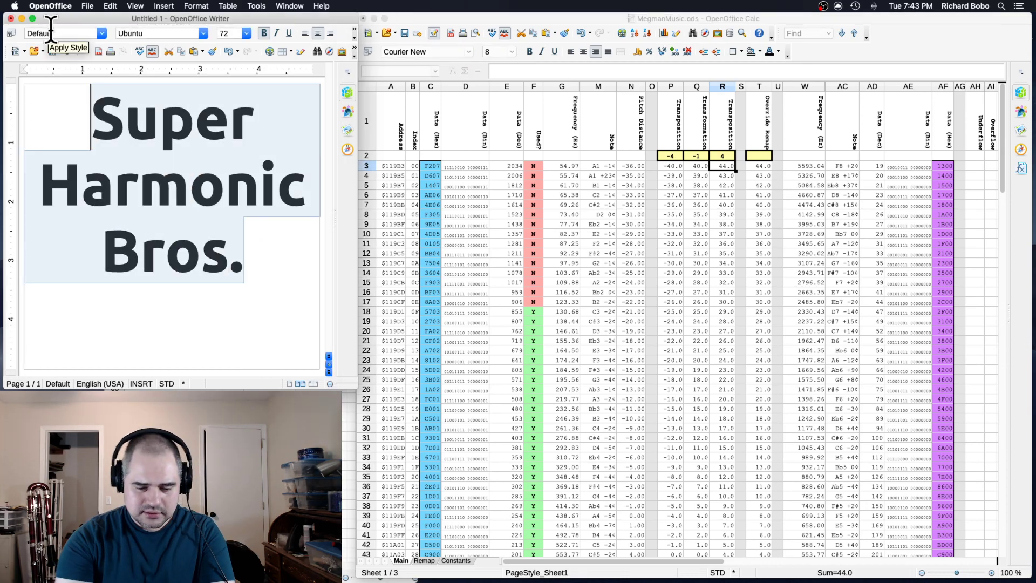
{"action": "type", "text": "Inverted"}
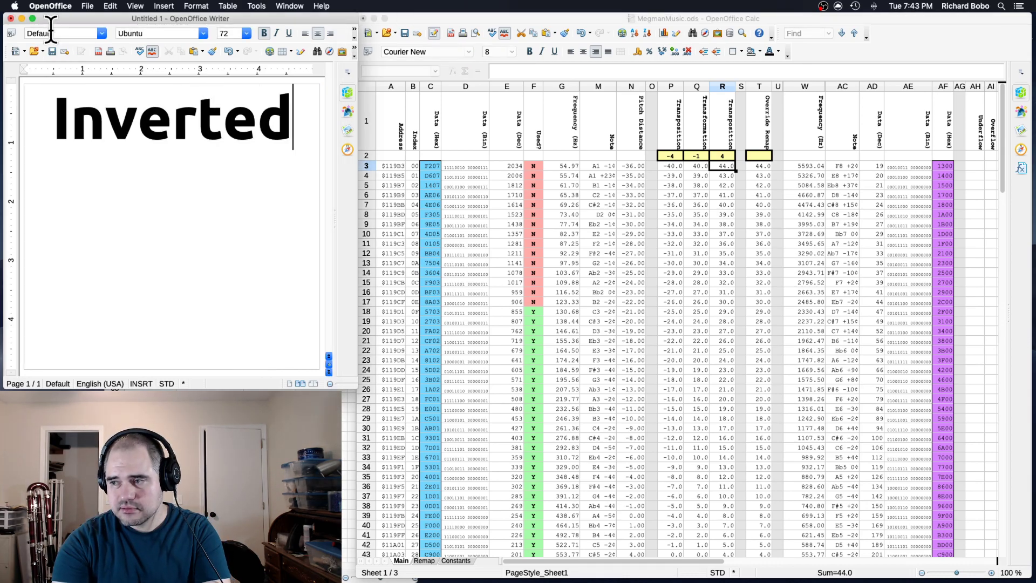
{"action": "key", "text": "Return"}
{"action": "type", "text": "Mega"}
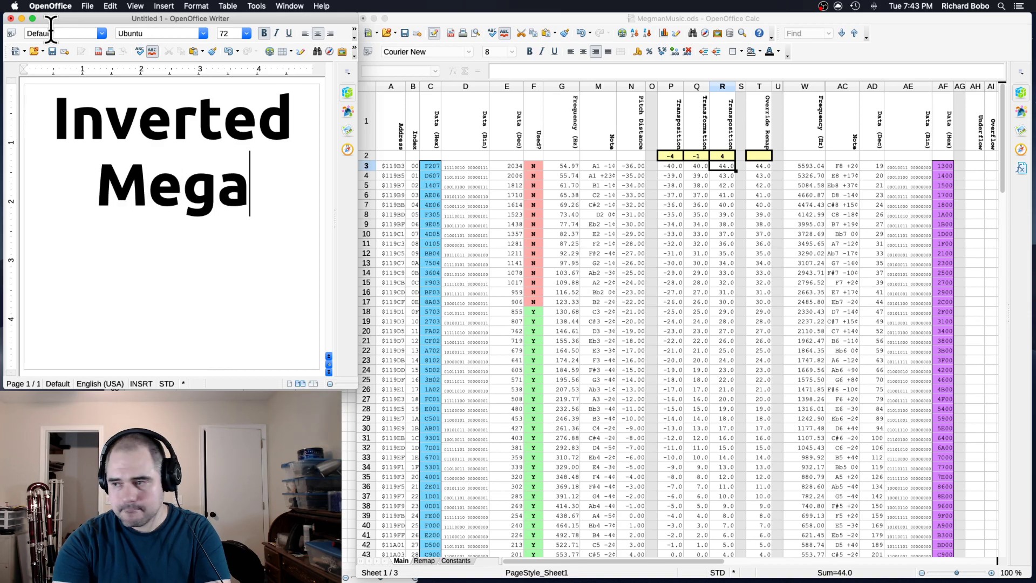
{"action": "type", "text": "Man"}
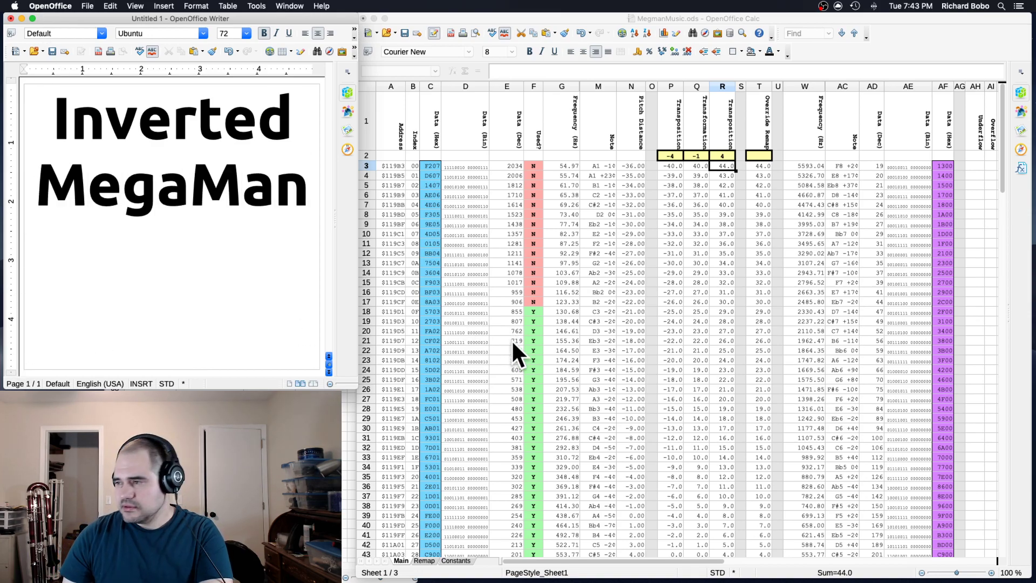
- Return to the MegmanMusic.ods spreadsheet and examine the original pitch data in the first rows of the Data (Hex) column
{"action": "left_click", "coordinate": [606, 351]}
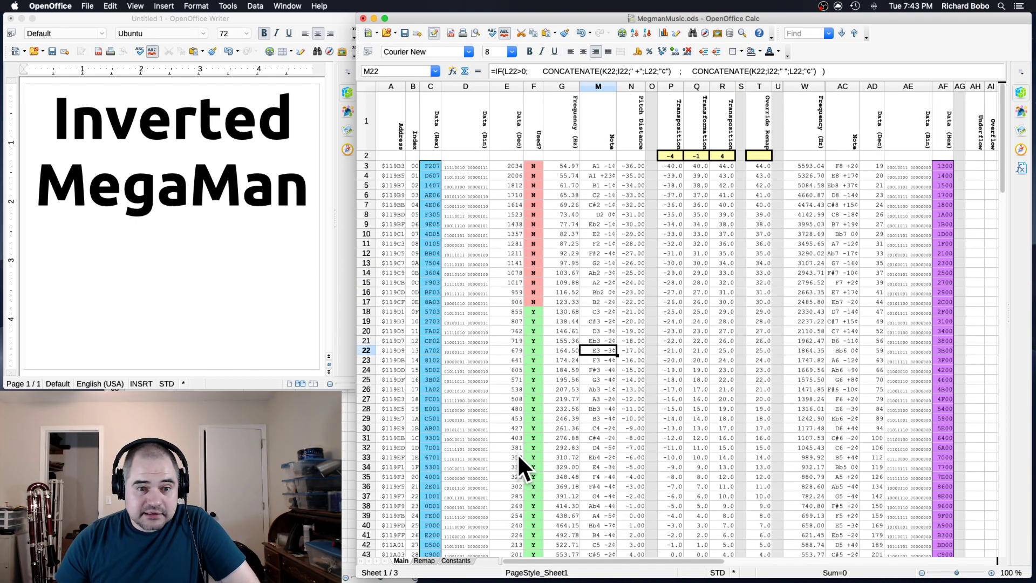
{"action": "left_click", "coordinate": [558, 448]}
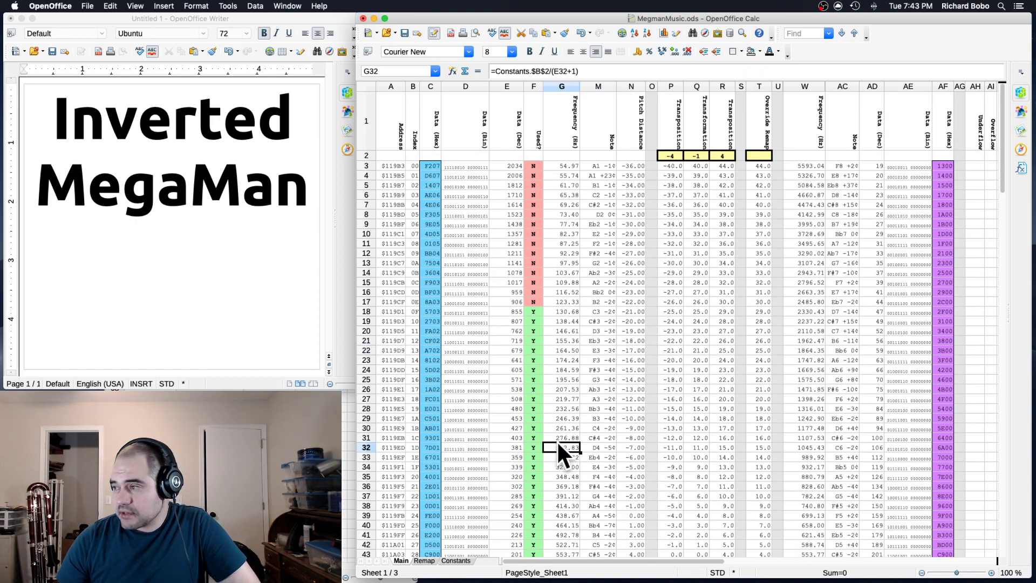
{"action": "left_click", "coordinate": [432, 167]}
{"action": "key", "text": "Down"}
{"action": "key", "text": "Down"}
{"action": "key", "text": "Down"}
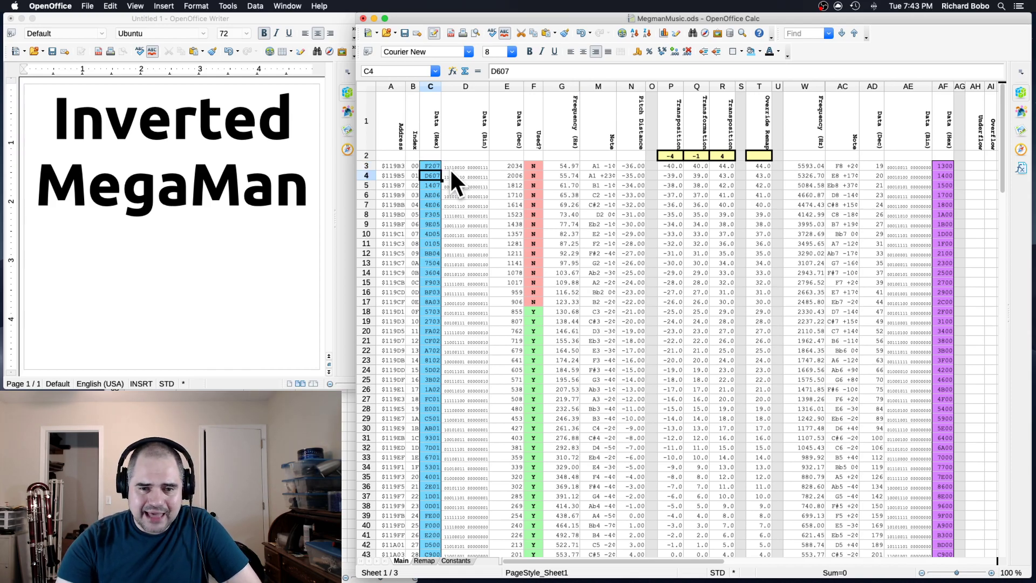
{"action": "key", "text": "Up"}
{"action": "key", "text": "Up"}
{"action": "key", "text": "Up"}
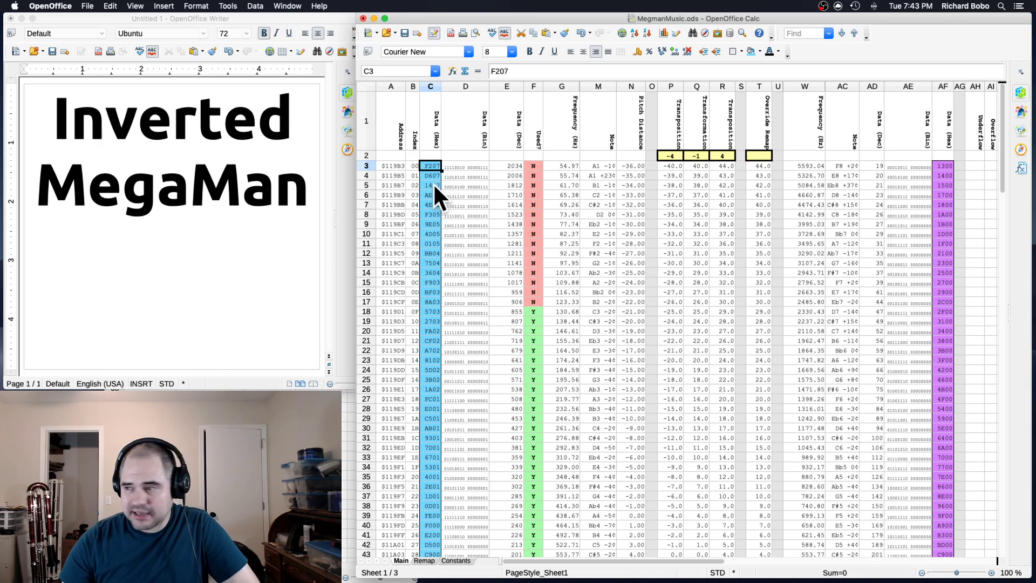
- Review the pitch table down to its last row and select the Transformed Data string in cell E95
{"action": "scroll", "coordinate": [420, 267], "scroll_direction": "down", "scroll_amount": 17}
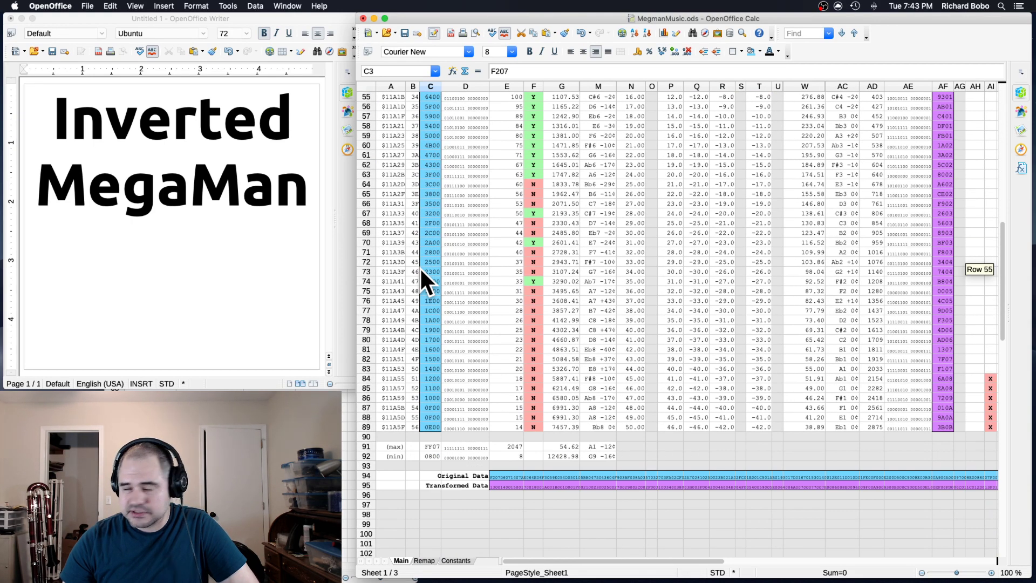
{"action": "scroll", "coordinate": [420, 389], "scroll_direction": "up", "scroll_amount": 15}
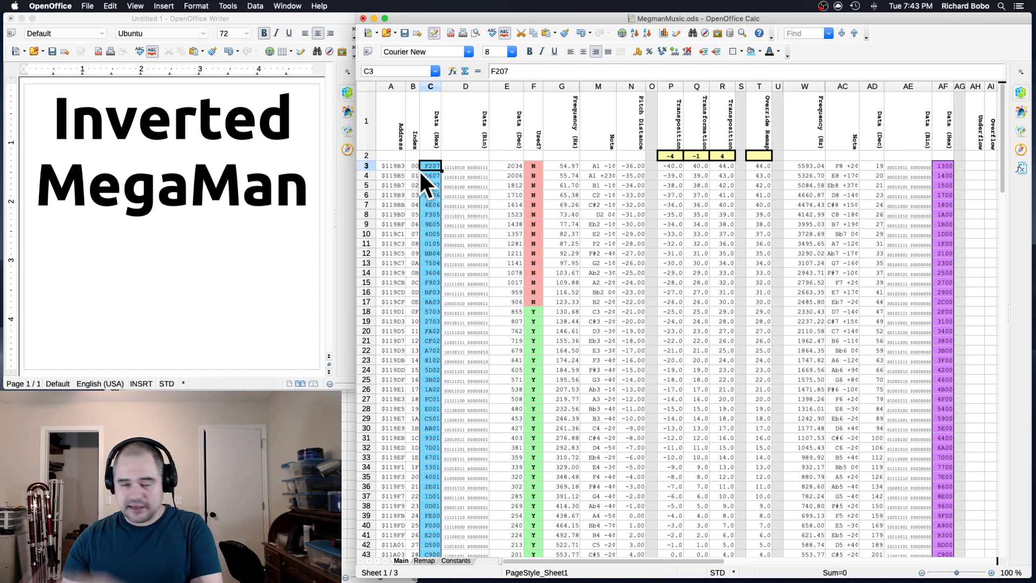
{"action": "scroll", "coordinate": [462, 248], "scroll_direction": "down", "scroll_amount": 20}
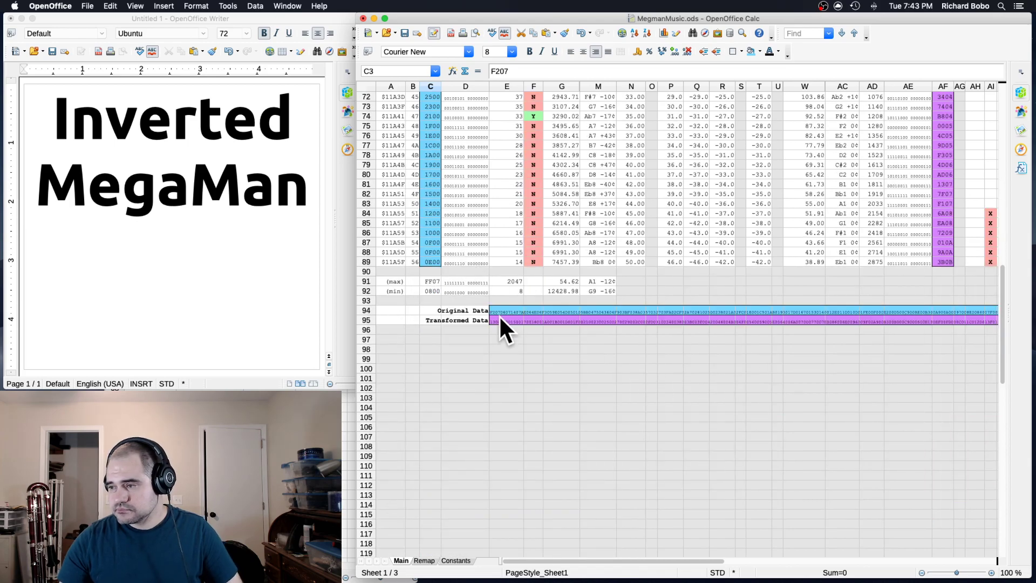
{"action": "left_click", "coordinate": [499, 318]}
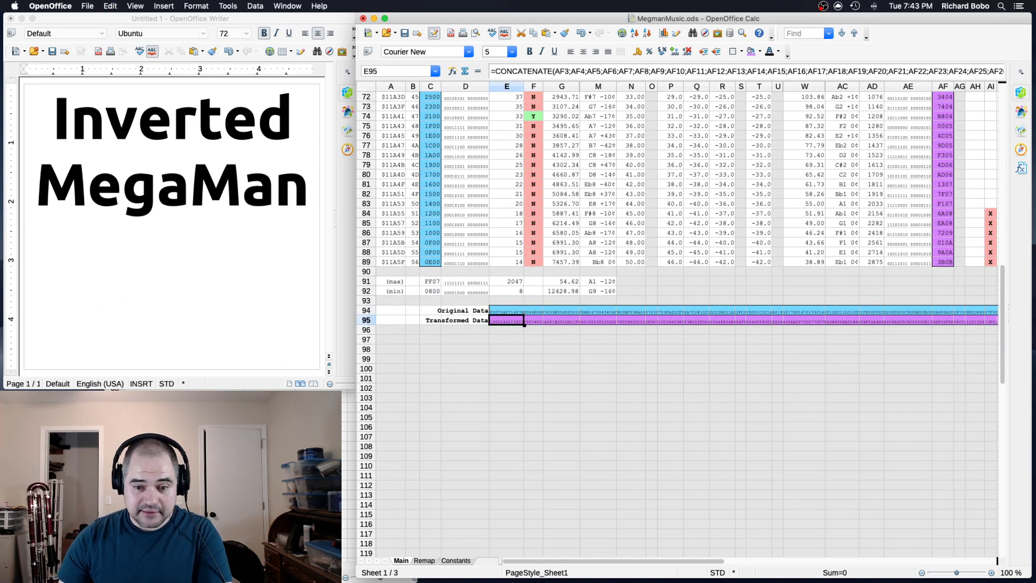
- Switch to the Mega Man game in OpenEmu, place its window beside the title document, and start the game to reach stage selection
{"action": "key", "text": "super+Tab"}
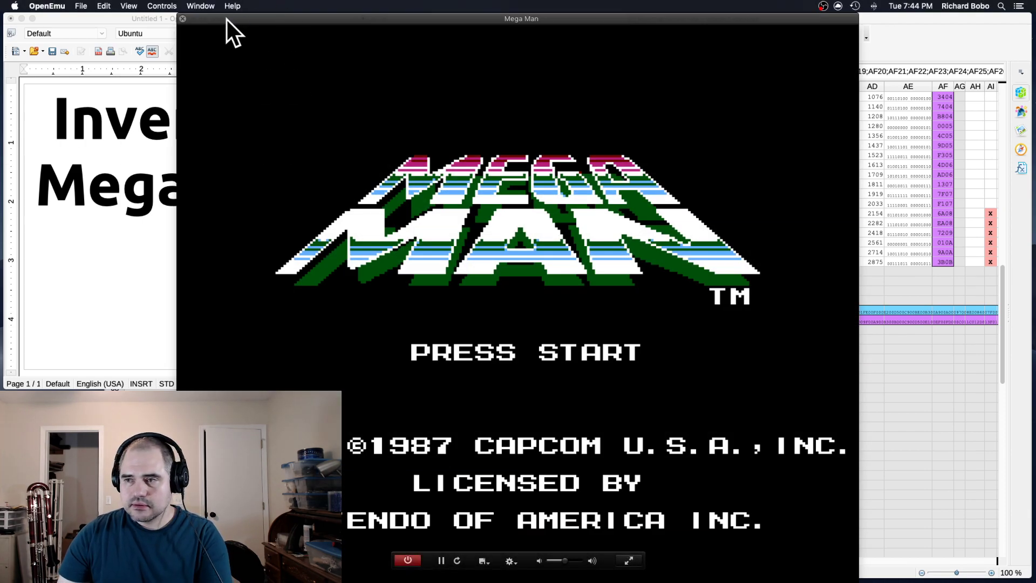
{"action": "key", "text": "super+q"}
{"action": "left_click", "coordinate": [588, 223]}
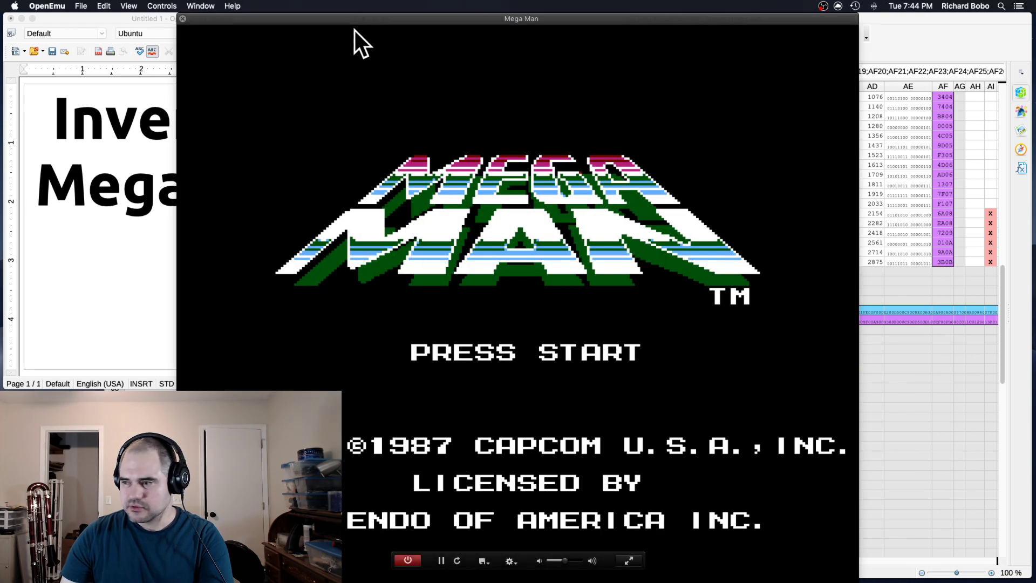
{"action": "left_click_drag", "start_coordinate": [355, 30], "coordinate": [527, 2]}
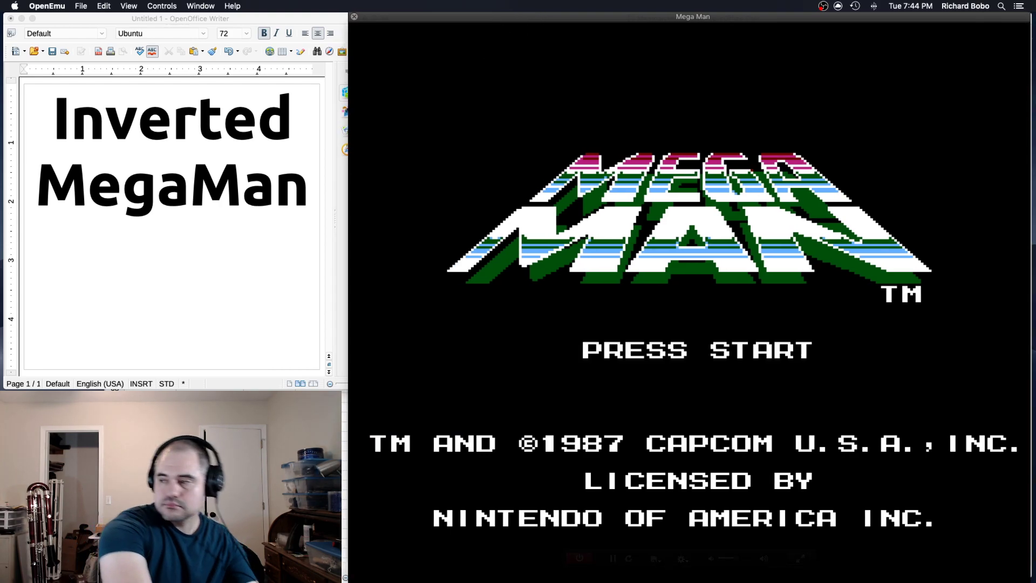
{"action": "key", "text": "Return"}
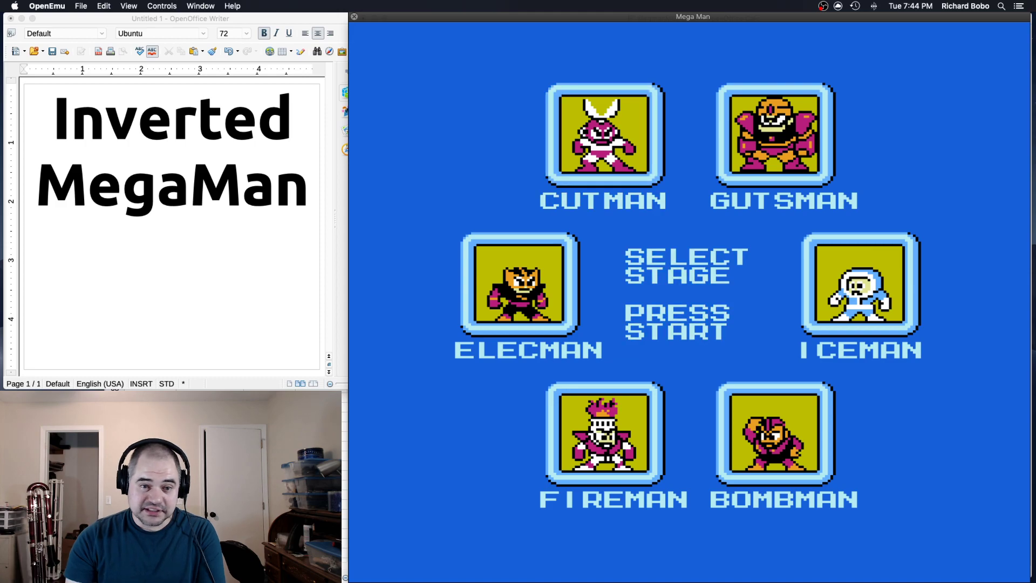
- Start the selected stage and climb the first ladder to the upper walkway
{"action": "key", "text": "Return"}
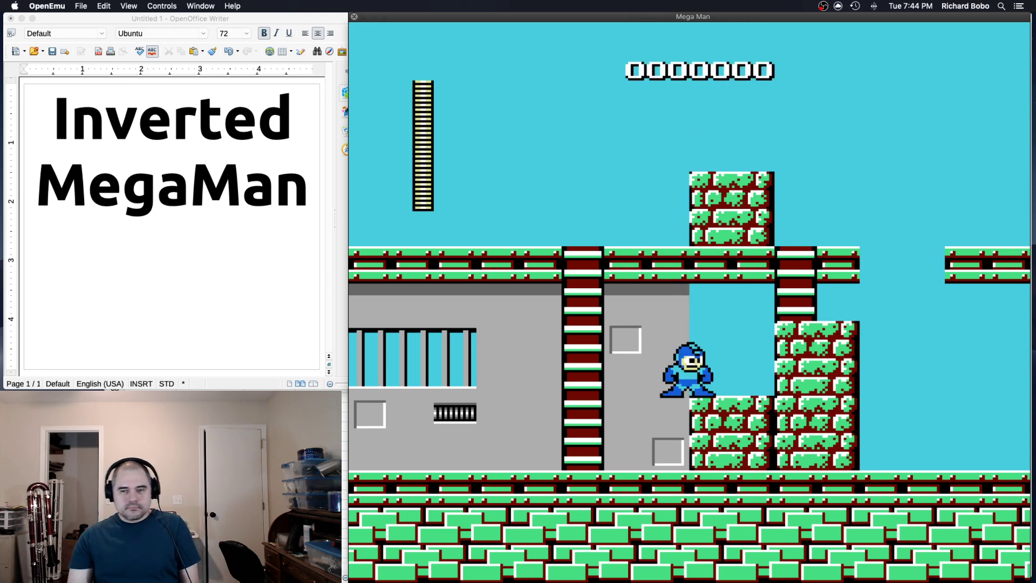
{"action": "key", "text": "Left"}
{"action": "key", "text": "a"}
{"action": "key", "text": "a"}
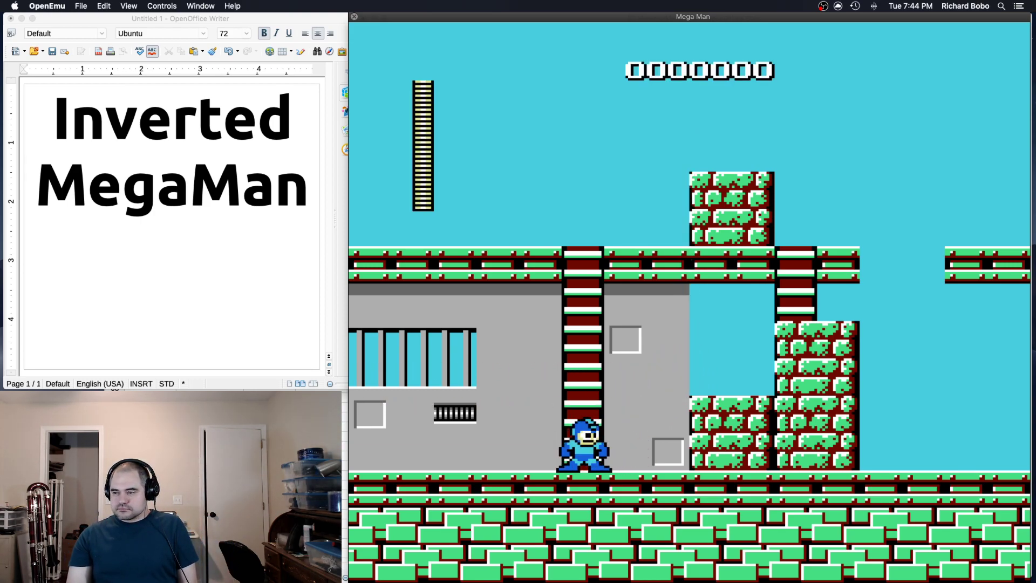
{"action": "key", "text": "Up"}
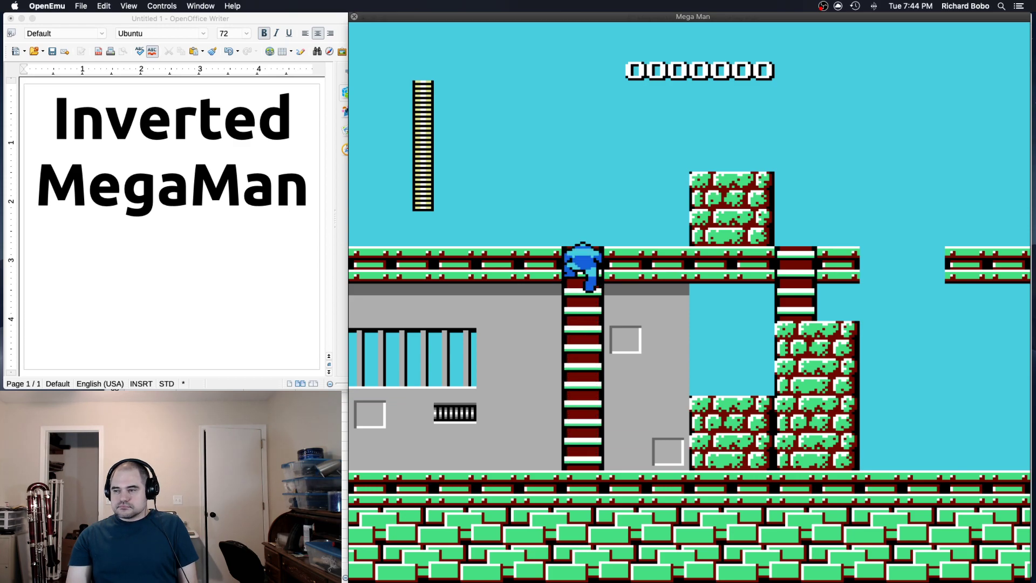
- Run along the upper walkway and jump over the brick block beyond the first ladder
{"action": "key", "text": "Right"}
{"action": "key", "text": "s"}
{"action": "key", "text": "Left"}
{"action": "key", "text": "s"}
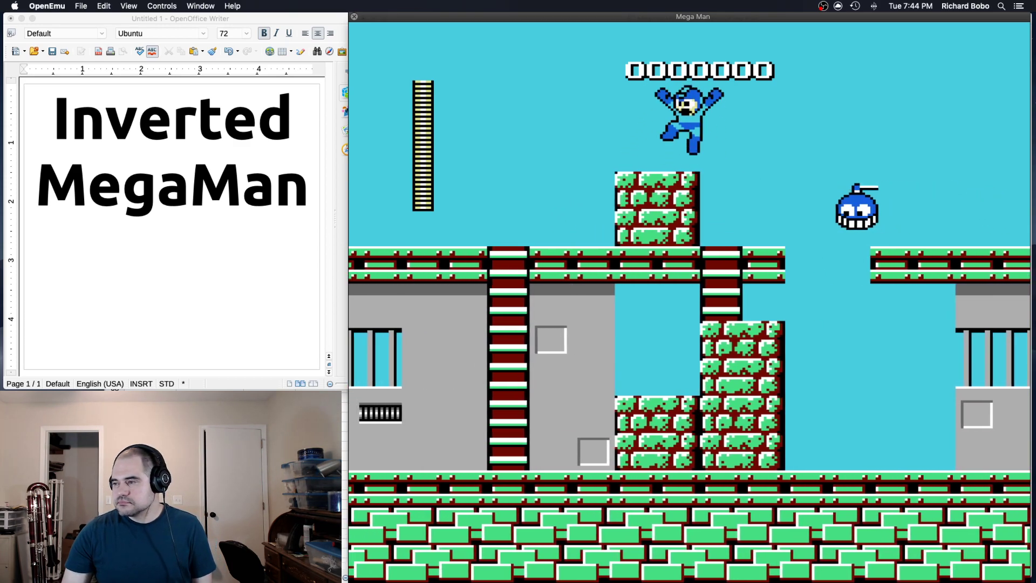
- Shoot the flying enemies past the brick block and cross the gap to the second walkway
{"action": "key", "text": "Left"}
{"action": "key", "text": "Right"}
{"action": "key", "text": "a"}
{"action": "key", "text": "s"}
{"action": "key", "text": "a"}
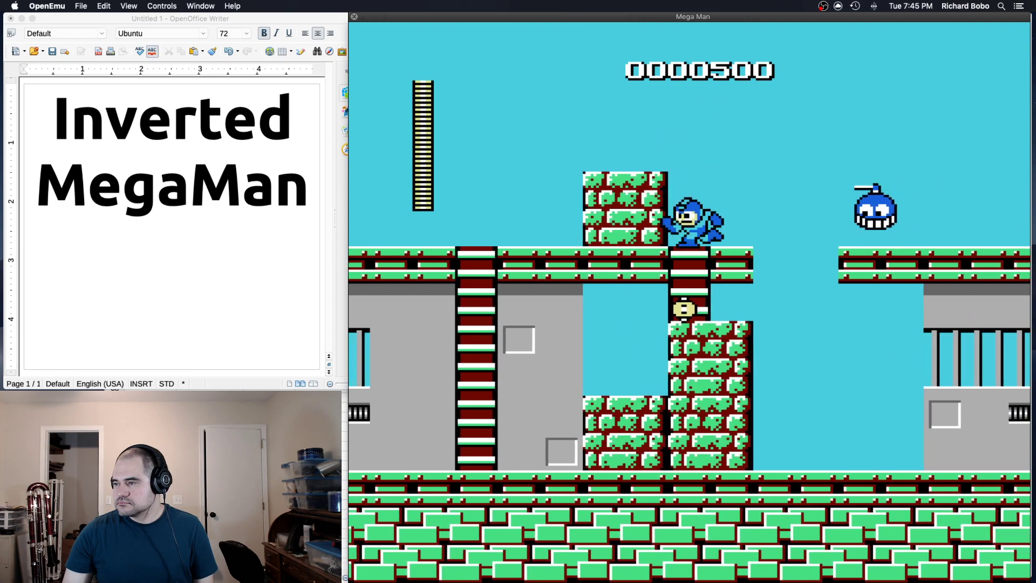
{"action": "key", "text": "s"}
{"action": "key", "text": "s"}
{"action": "key", "text": "a"}
{"action": "key", "text": "Left"}
{"action": "key", "text": "a"}
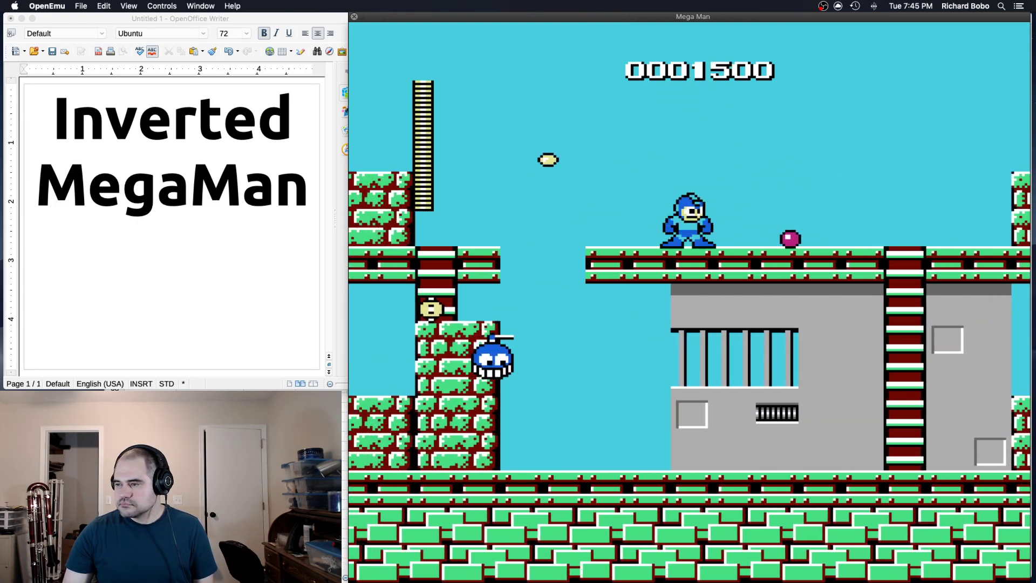
- Dodge the swooping enemies by jumping back and forth on the second walkway
{"action": "key", "text": "a"}
{"action": "key", "text": "Right"}
{"action": "key", "text": "s"}
{"action": "key", "text": "Left"}
{"action": "key", "text": "Left"}
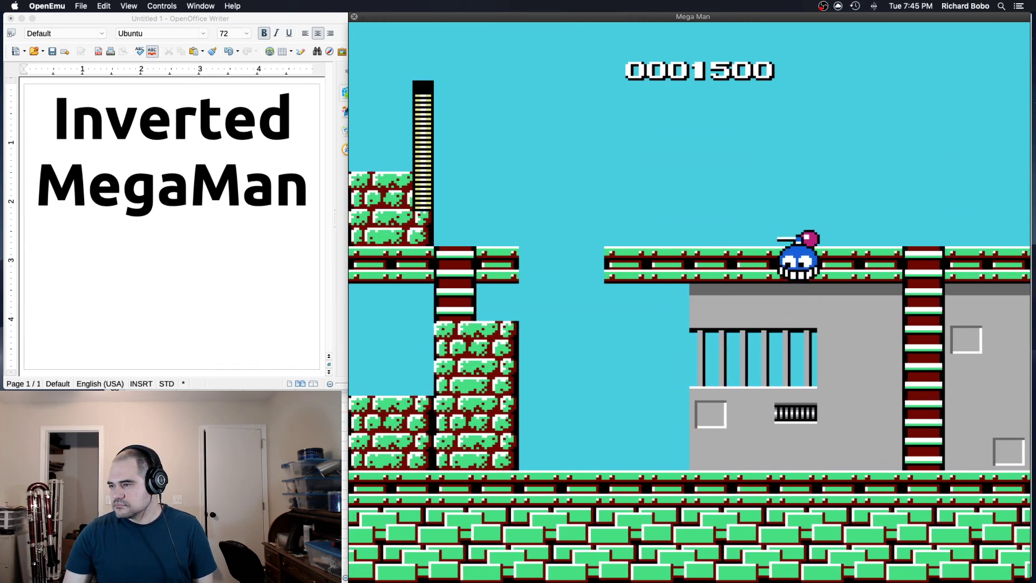
{"action": "key", "text": "s"}
{"action": "key", "text": "Right"}
{"action": "key", "text": "Left"}
{"action": "key", "text": "s"}
{"action": "key", "text": "Right"}
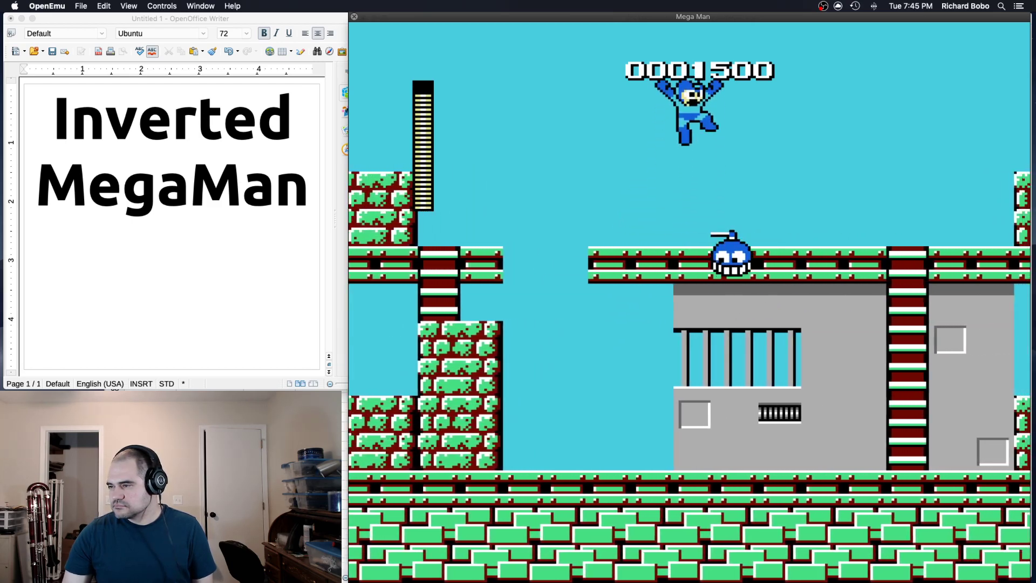
- Fire at the remaining flying enemy and advance along the second walkway to its ladder
{"action": "key", "text": "Left"}
{"action": "key", "text": "a"}
{"action": "key", "text": "Right"}
{"action": "key", "text": "a"}
{"action": "key", "text": "a"}
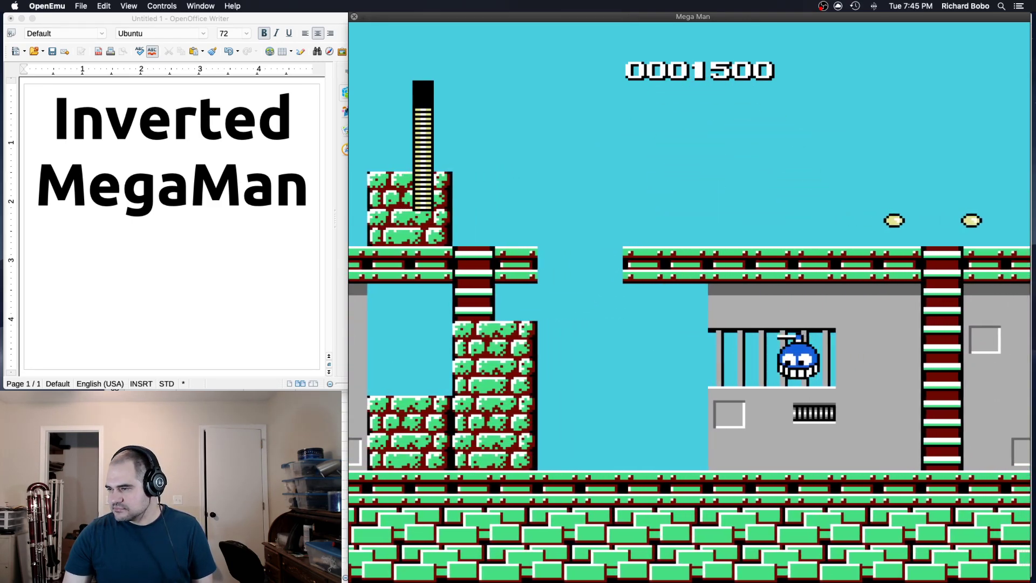
{"action": "key", "text": "a"}
{"action": "key", "text": "s"}
{"action": "key", "text": "Left"}
{"action": "key", "text": "Right"}
{"action": "key", "text": "a"}
{"action": "key", "text": "s"}
{"action": "key", "text": "Right"}
{"action": "key", "text": "Down"}
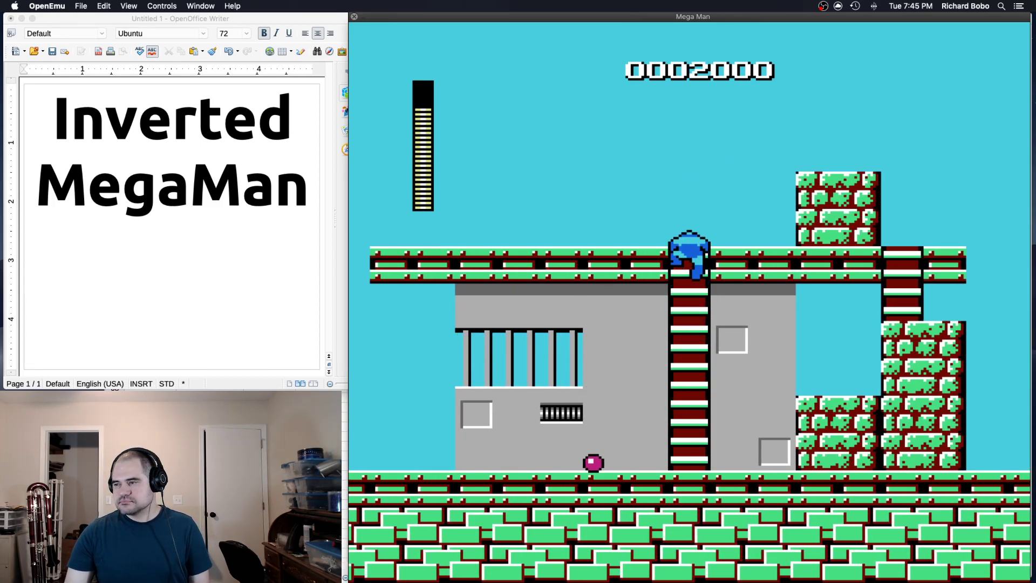
- Leave the ladder and jump over the second brick block towards the floating platforms
{"action": "key", "text": "Up"}
{"action": "key", "text": "Right"}
{"action": "key", "text": "s"}
{"action": "key", "text": "Right"}
{"action": "key", "text": "s"}
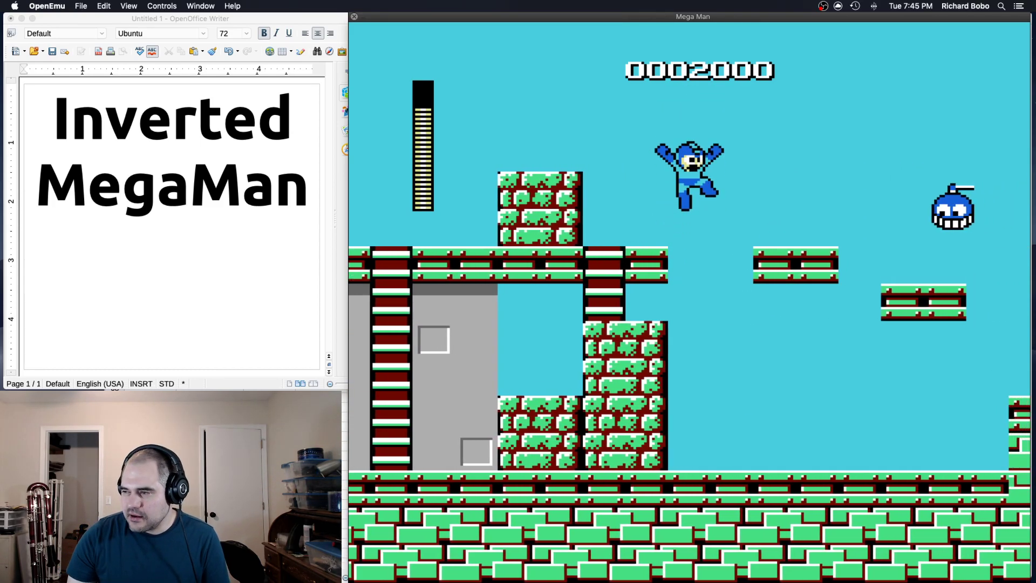
- Shoot at the flying enemies while dropping to the ground beneath the floating platforms
{"action": "key", "text": "Left"}
{"action": "key", "text": "a"}
{"action": "key", "text": "Right"}
{"action": "key", "text": "a"}
{"action": "key", "text": "s"}
{"action": "key", "text": "a"}
{"action": "key", "text": "Right"}
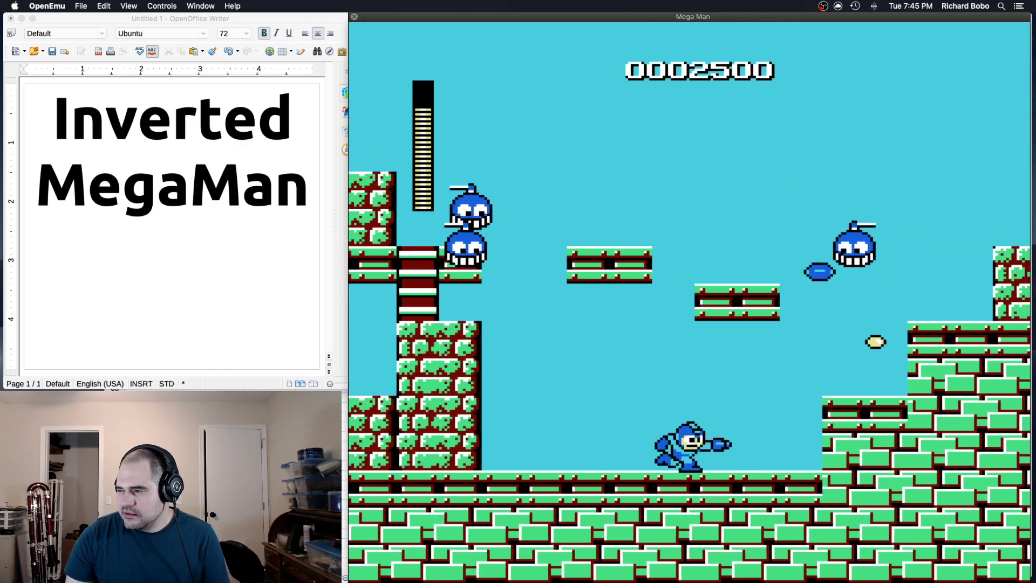
- Fight the enemies beneath the floating platforms and advance to the foot of the brick steps
{"action": "key", "text": "Left"}
{"action": "key", "text": "a"}
{"action": "key", "text": "Right"}
{"action": "key", "text": "s"}
{"action": "key", "text": "a"}
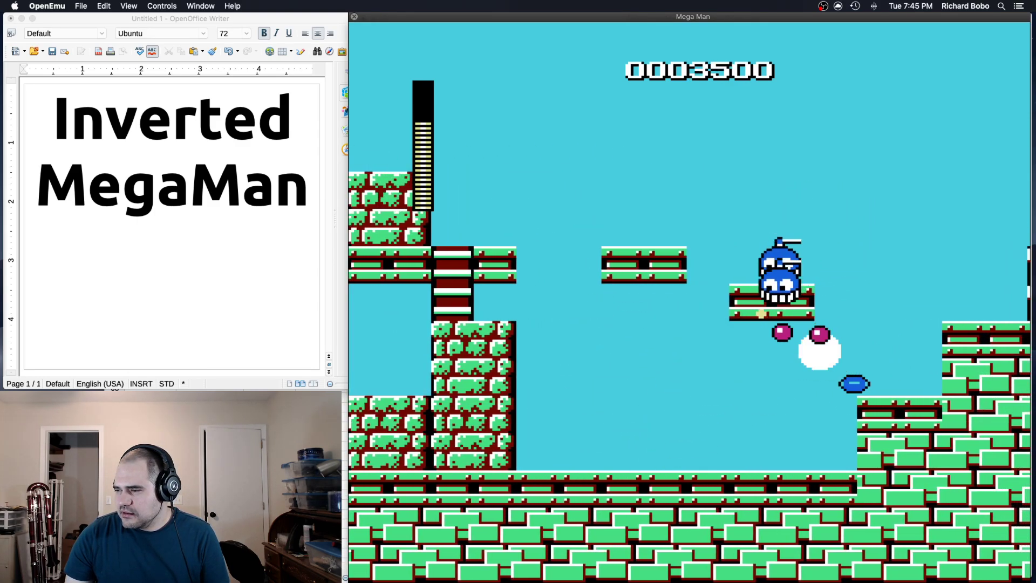
{"action": "key", "text": "a"}
{"action": "key", "text": "a"}
{"action": "key", "text": "a"}
{"action": "key", "text": "Right"}
{"action": "key", "text": "s"}
{"action": "key", "text": "a"}
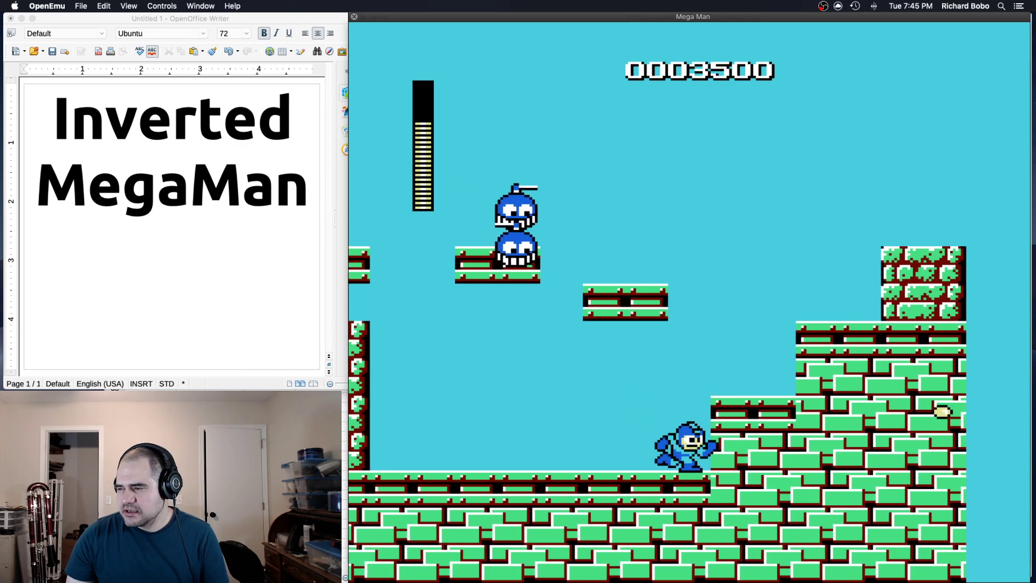
- Jump up the first brick steps towards the block at the top
{"action": "key", "text": "s"}
{"action": "key", "text": "Right"}
{"action": "key", "text": "Right"}
{"action": "key", "text": "a"}
{"action": "key", "text": "s"}
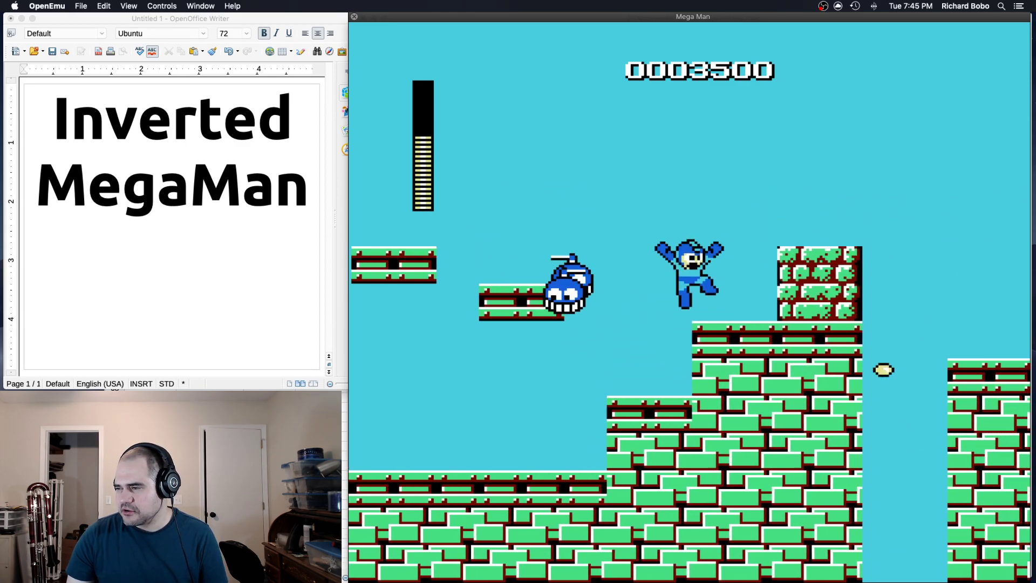
- Jump over the top block and the pit while firing at the pursuing enemies
{"action": "key", "text": "s"}
{"action": "key", "text": "a"}
{"action": "key", "text": "s"}
{"action": "key", "text": "a"}
{"action": "key", "text": "Left"}
{"action": "key", "text": "a"}
{"action": "key", "text": "Right"}
{"action": "key", "text": "a"}
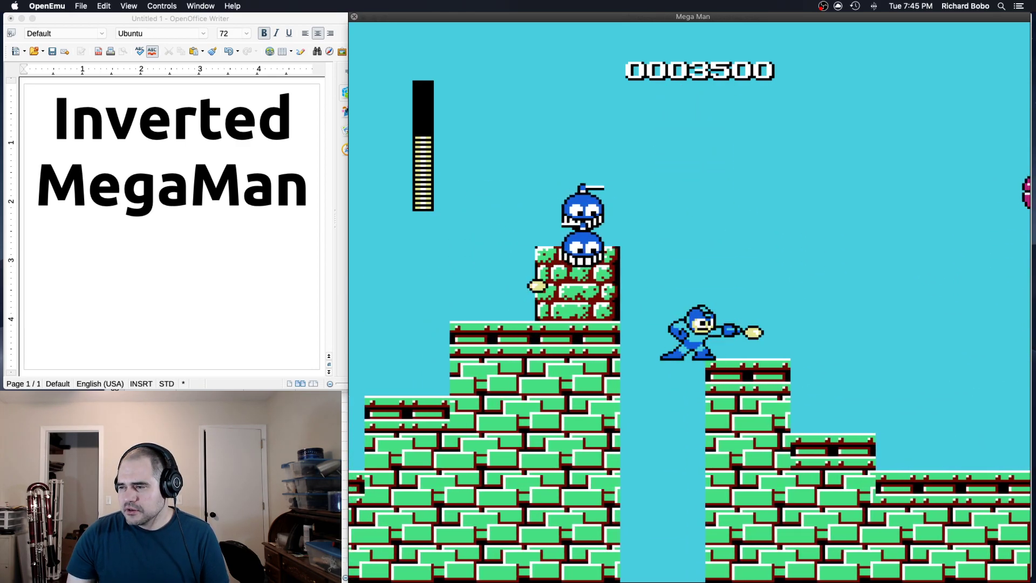
- Descend the steps beyond the pit while firing towards the grey building
{"action": "key", "text": "s"}
{"action": "key", "text": "Right"}
{"action": "key", "text": "a"}
{"action": "key", "text": "a"}
{"action": "key", "text": "a"}
{"action": "key", "text": "a"}
{"action": "key", "text": "s"}
{"action": "key", "text": "a"}
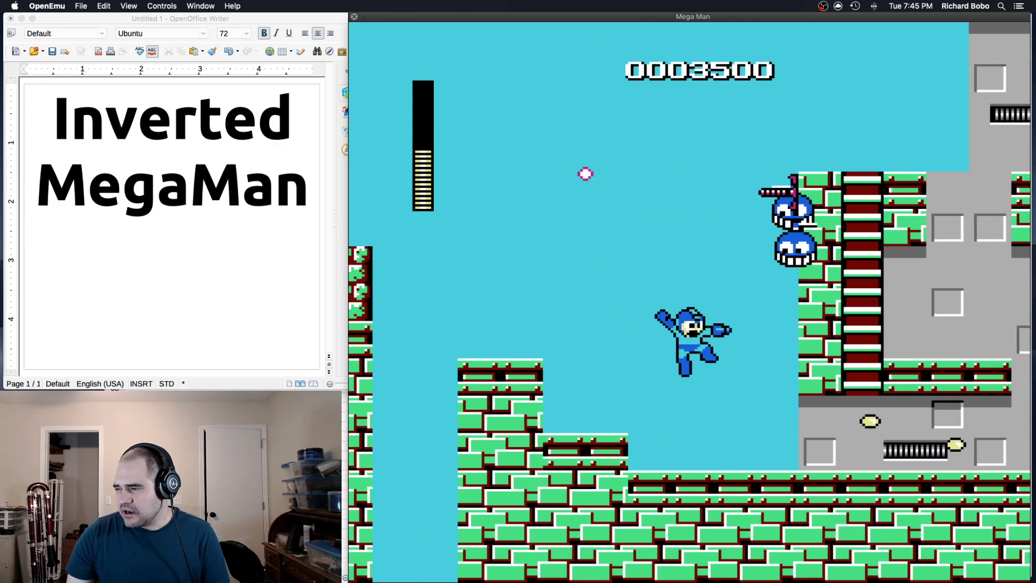
- Enter the grey building along the lower floor and stop beneath its ladder
{"action": "key", "text": "a"}
{"action": "key", "text": "a"}
{"action": "key", "text": "Right"}
{"action": "key", "text": "a"}
{"action": "key", "text": "a"}
{"action": "key", "text": "Right"}
{"action": "key", "text": "a"}
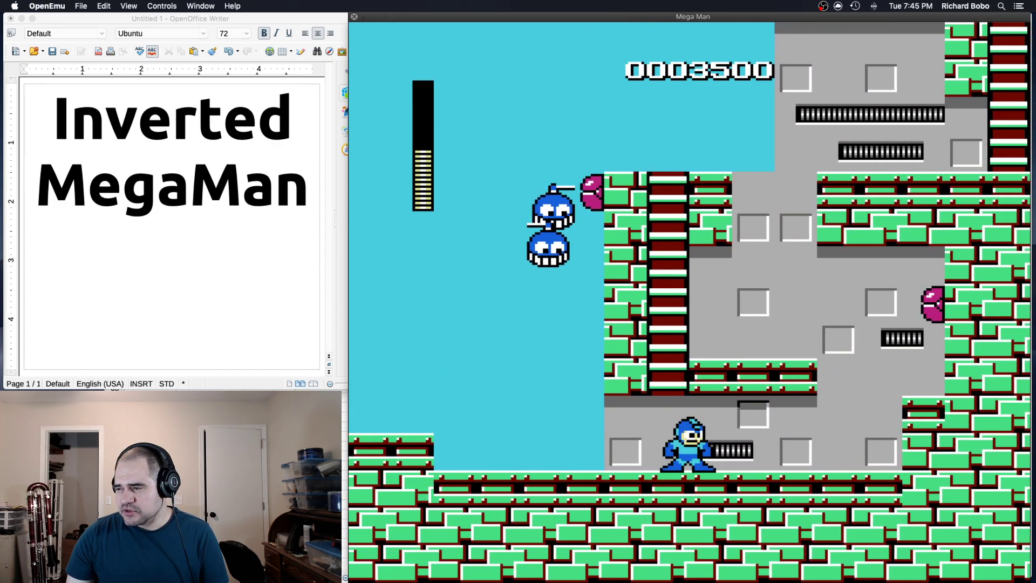
{"action": "key", "text": "Right"}
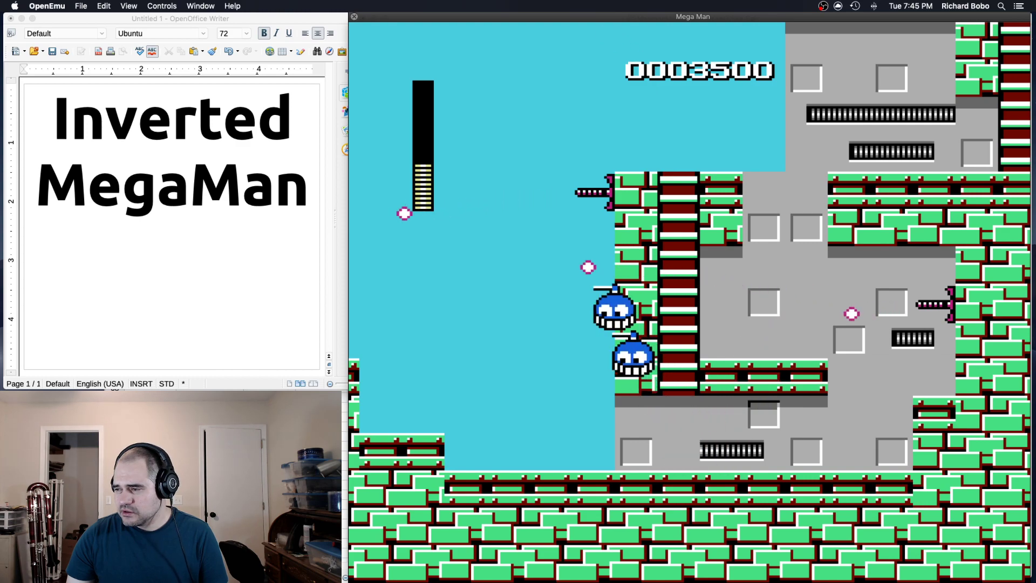
- Climb from the lower floor to the inner ledge and fire at the wall turret
{"action": "key", "text": "s"}
{"action": "key", "text": "Up"}
{"action": "key", "text": "Right"}
{"action": "key", "text": "a"}
{"action": "key", "text": "a"}
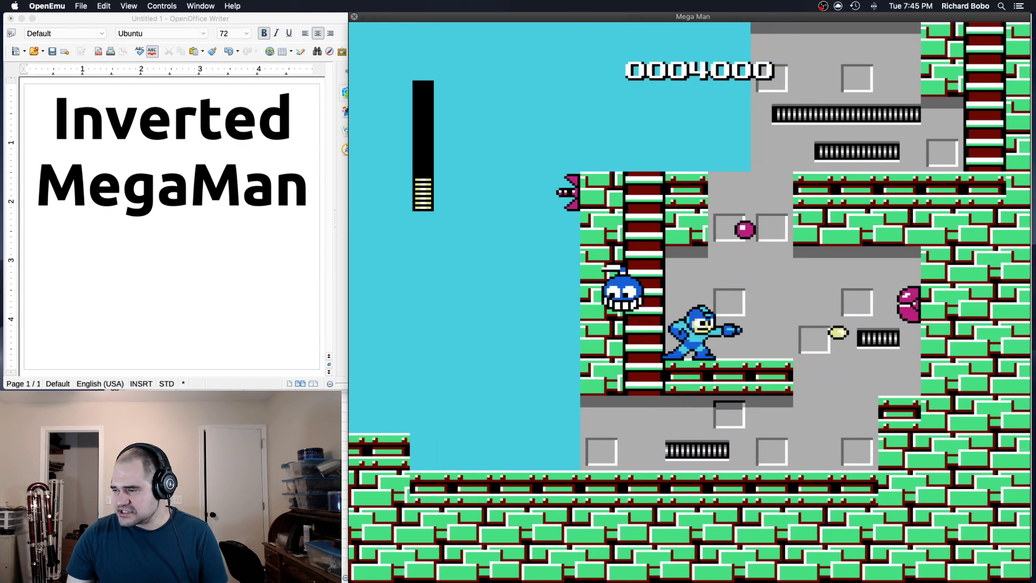
- Shoot the pursuing flying enemy and climb the ladder beside the inner ledge
{"action": "key", "text": "Left"}
{"action": "key", "text": "a"}
{"action": "key", "text": "a"}
{"action": "key", "text": "a"}
{"action": "key", "text": "a"}
{"action": "key", "text": "Left"}
{"action": "key", "text": "Up"}
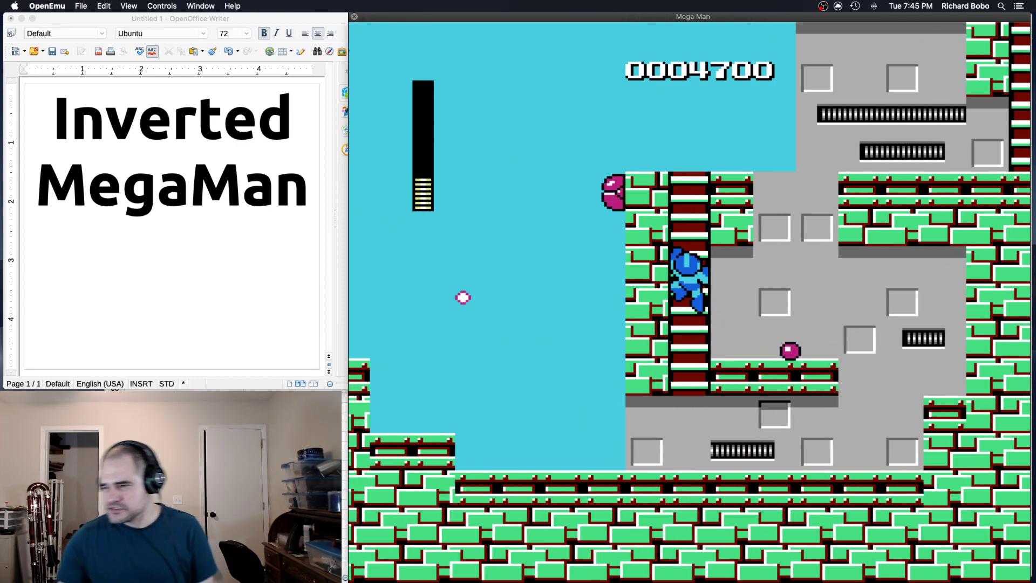
- Jump across the opening at the top and climb the far ladder to the next area
{"action": "key", "text": "Right"}
{"action": "key", "text": "s"}
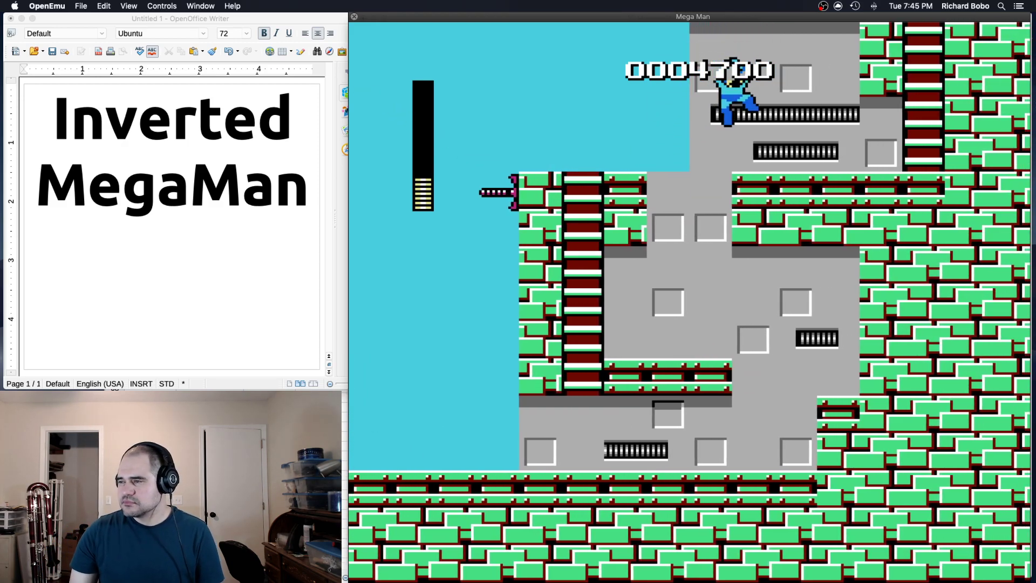
{"action": "key", "text": "Right"}
{"action": "key", "text": "Up"}
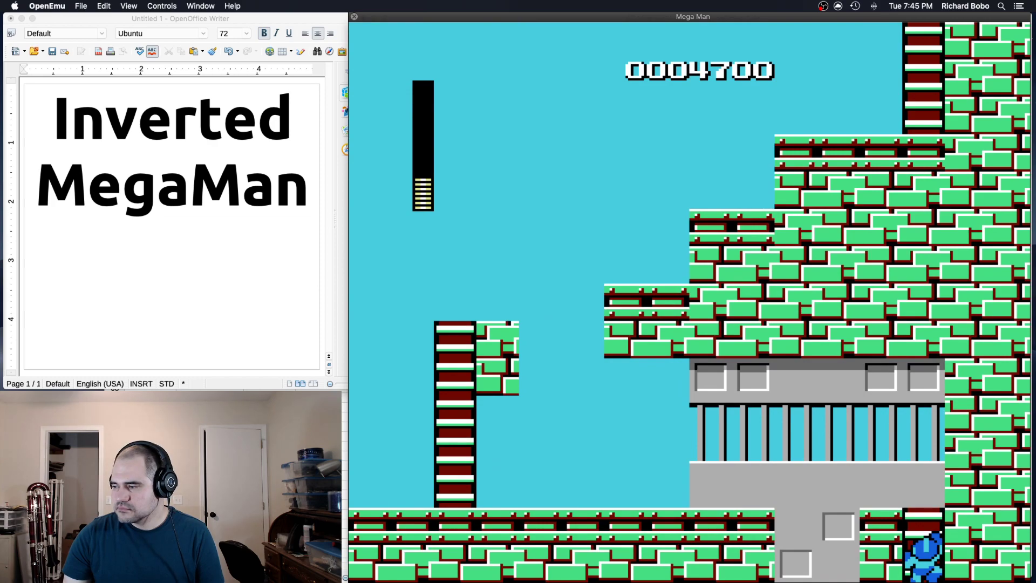
- Cross the lower floor of the new area and climb the ladder at its far end
{"action": "key", "text": "Up"}
{"action": "key", "text": "Left"}
{"action": "key", "text": "s"}
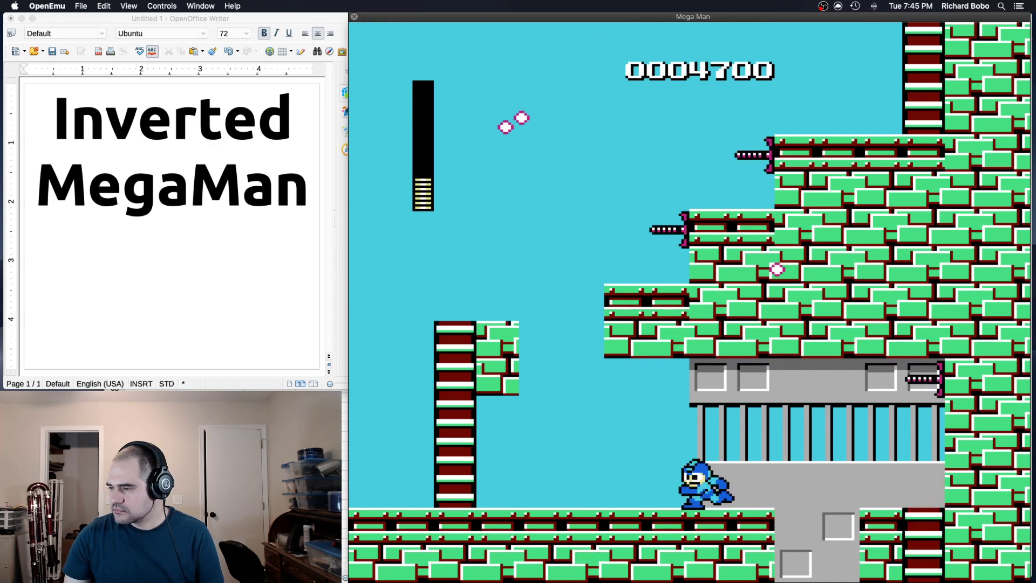
{"action": "key", "text": "Left"}
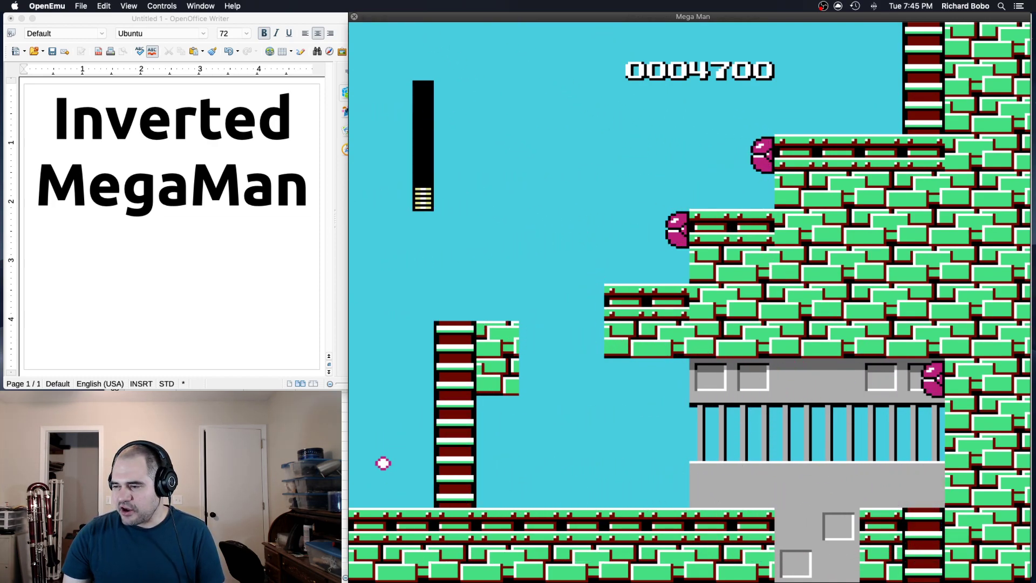
{"action": "key", "text": "Up"}
{"action": "key", "text": "s"}
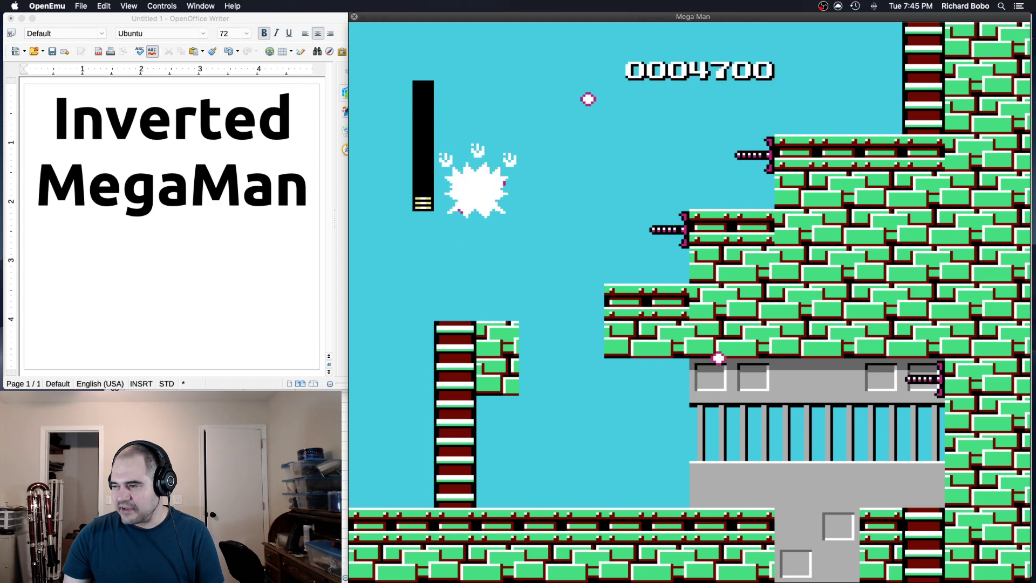
- Fire at the wall turrets while jumping from the ladder top across to the brick steps
{"action": "key", "text": "a"}
{"action": "key", "text": "s"}
{"action": "key", "text": "a"}
{"action": "key", "text": "a"}
{"action": "key", "text": "a"}
{"action": "key", "text": "Right"}
{"action": "key", "text": "s"}
{"action": "key", "text": "a"}
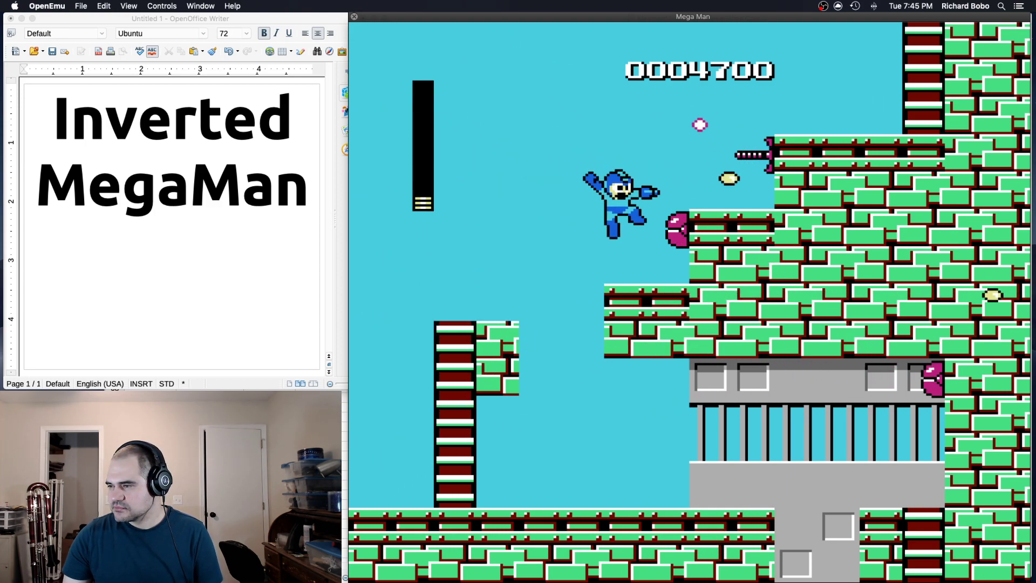
- Destroy the two turrets on the brick steps, jump up the steps and climb the ladder above them
{"action": "key", "text": "a"}
{"action": "key", "text": "a"}
{"action": "key", "text": "a"}
{"action": "key", "text": "s"}
{"action": "key", "text": "Right"}
{"action": "key", "text": "s"}
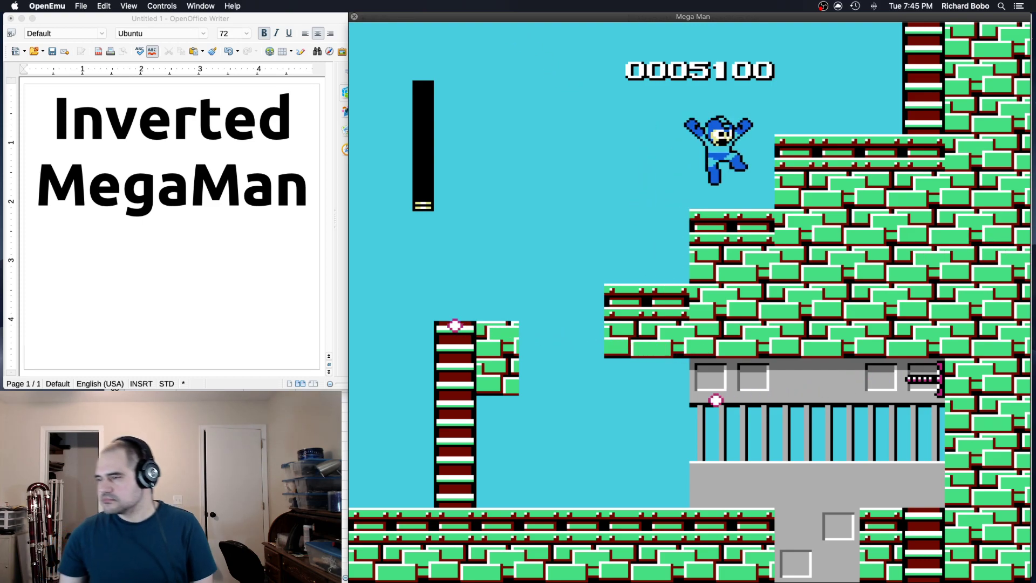
{"action": "key", "text": "Right"}
{"action": "key", "text": "Up"}
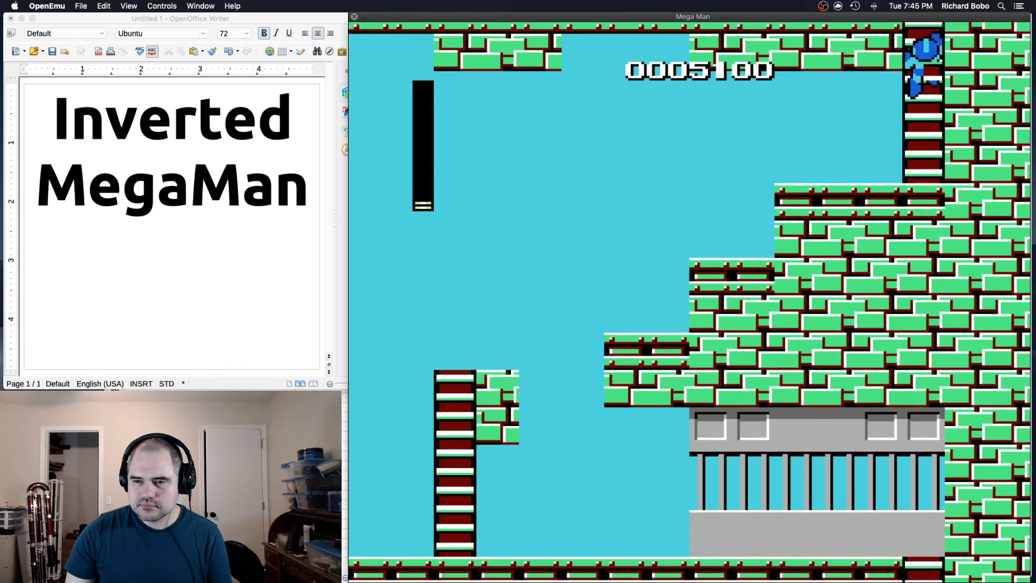
- Enter the next area, shoot the turret across the gap and move to the nearest ladder
{"action": "key", "text": "Up"}
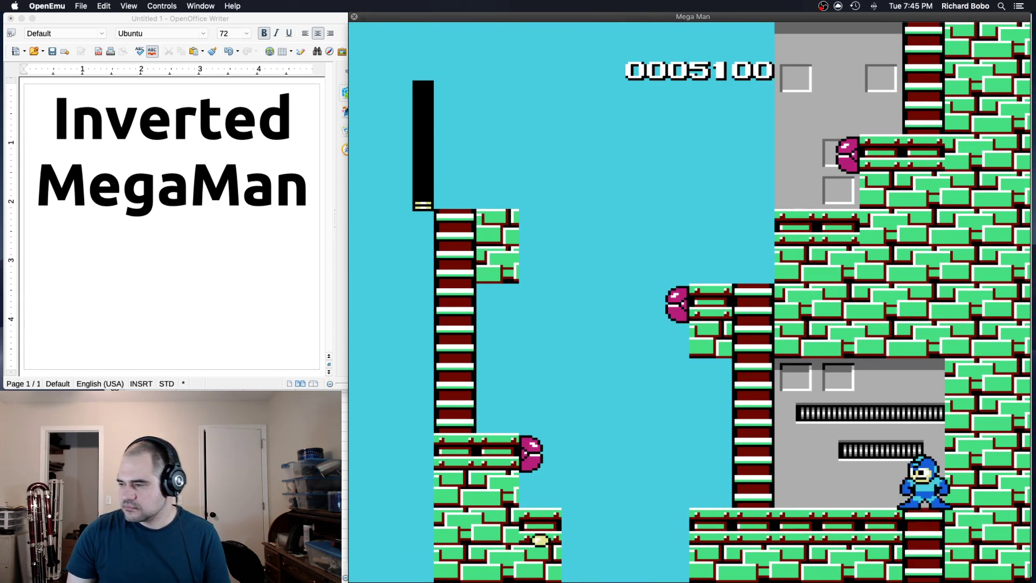
{"action": "key", "text": "Left"}
{"action": "key", "text": "a"}
{"action": "key", "text": "Up"}
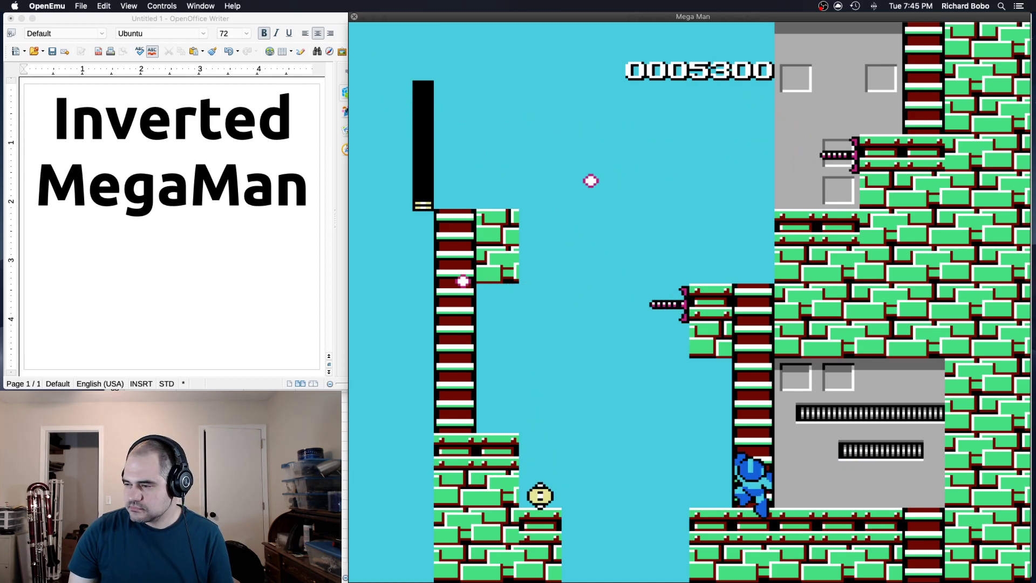
{"action": "key", "text": "Return"}
{"action": "key", "text": "Return"}
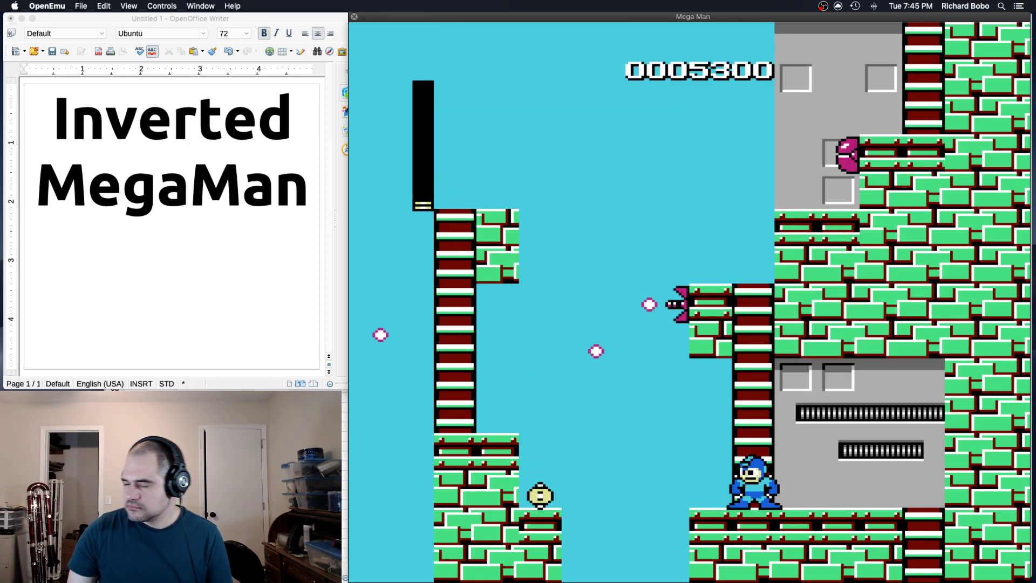
- Restart the game to return to its title screen
{"action": "mouse_move", "coordinate": [935, 547]}
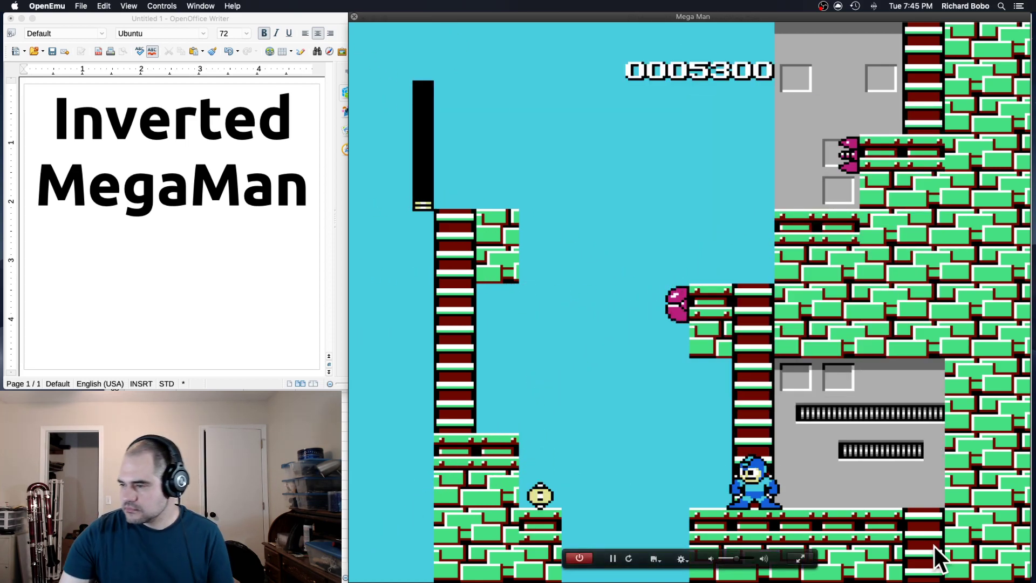
{"action": "left_click", "coordinate": [686, 560]}
{"action": "left_click", "coordinate": [602, 470]}
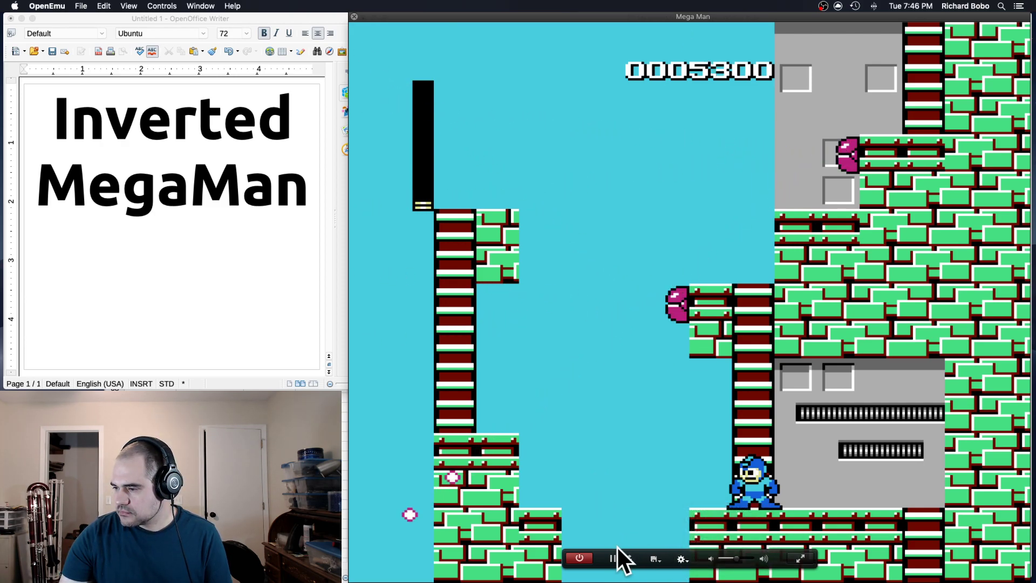
{"action": "left_click", "coordinate": [629, 559]}
{"action": "left_click", "coordinate": [595, 206]}
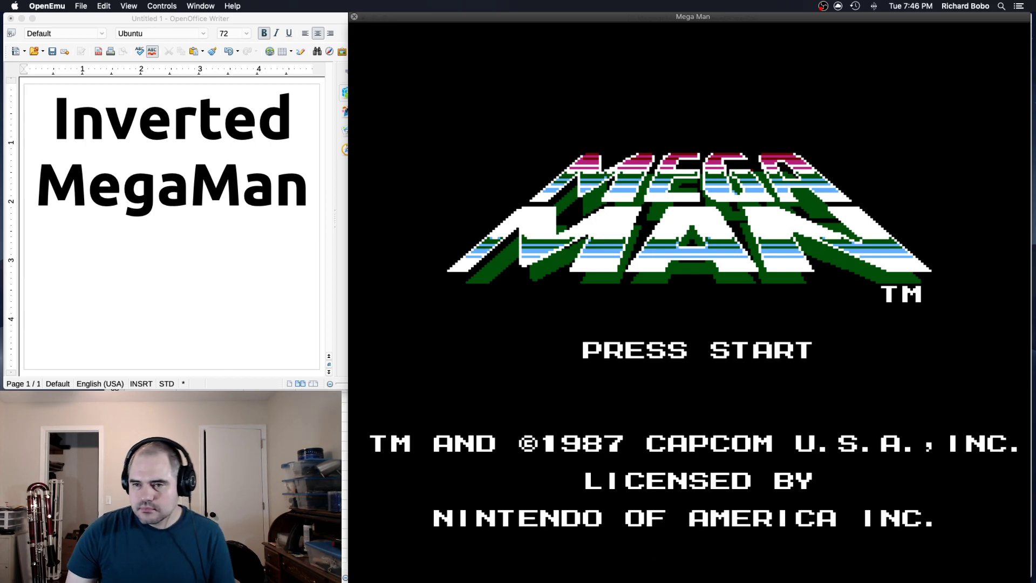
- Start the game from the title screen and enter the Gutsman stage
{"action": "key", "text": "Return"}
{"action": "key", "text": "Right"}
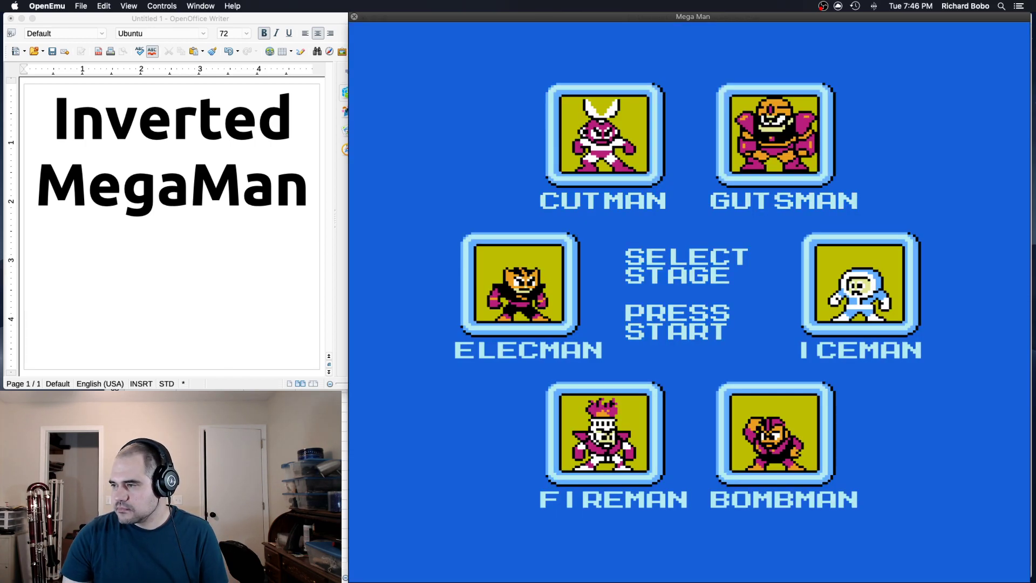
{"action": "key", "text": "Return"}
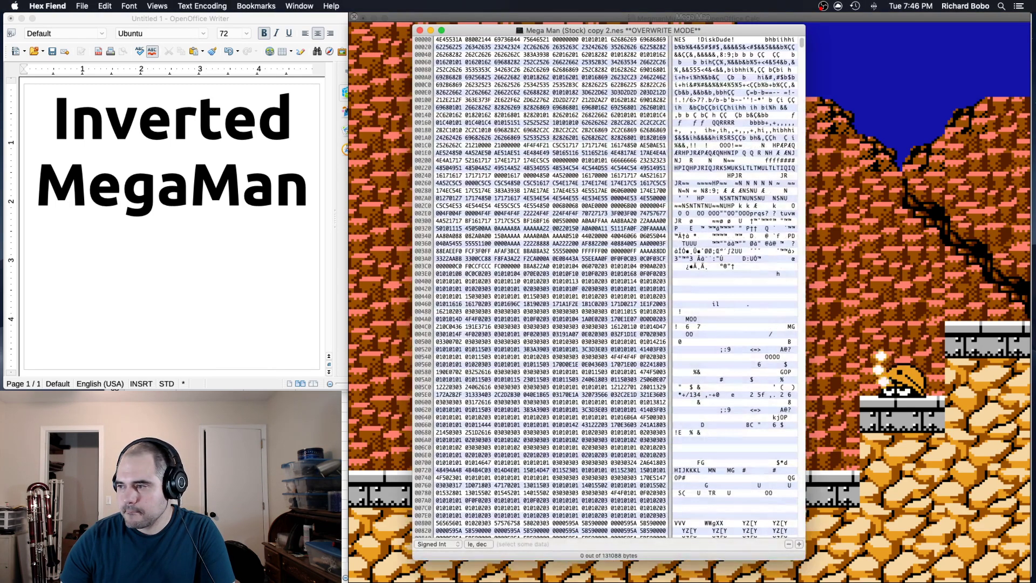
- In Hex Fiend, paste the copied bytes over the 670-byte block at offset 72115 of the ROM and close the file
{"action": "scroll", "coordinate": [497, 295], "scroll_direction": "down", "scroll_amount": 10}
{"action": "scroll", "coordinate": [497, 300], "scroll_direction": "down", "scroll_amount": 20}
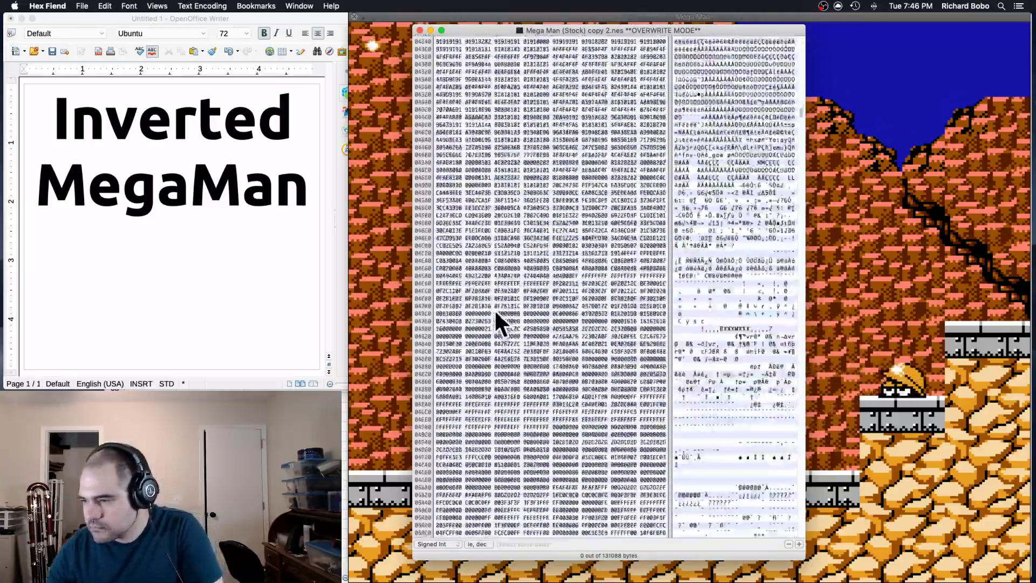
{"action": "scroll", "coordinate": [497, 311], "scroll_direction": "down", "scroll_amount": 20}
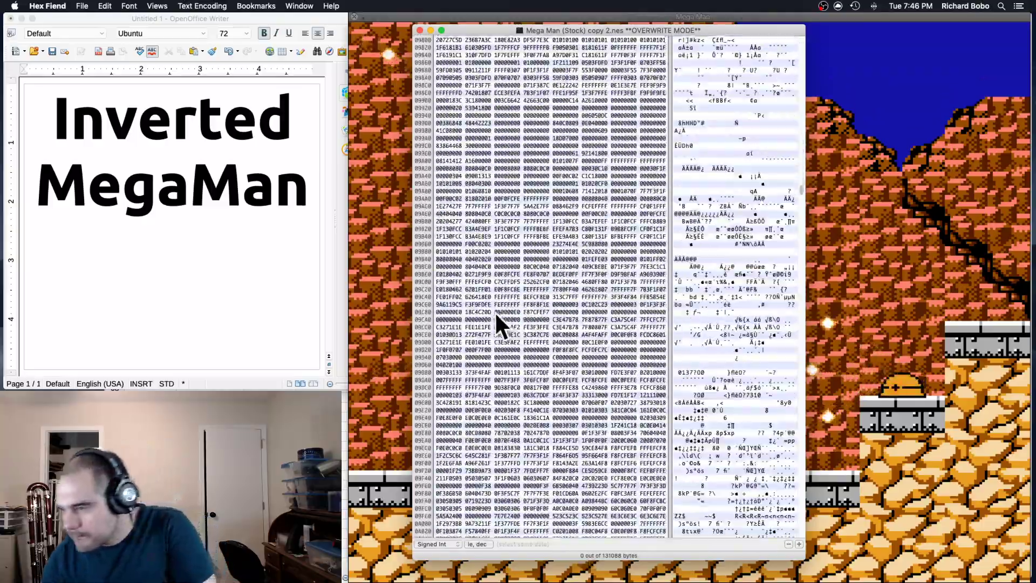
{"action": "scroll", "coordinate": [494, 311], "scroll_direction": "down", "scroll_amount": 20}
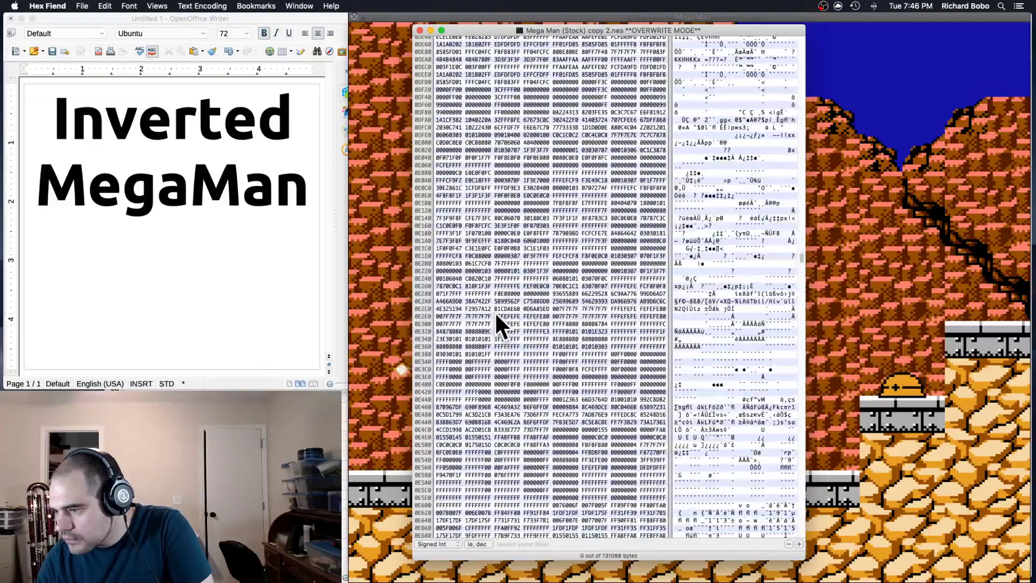
{"action": "scroll", "coordinate": [495, 310], "scroll_direction": "down", "scroll_amount": 5}
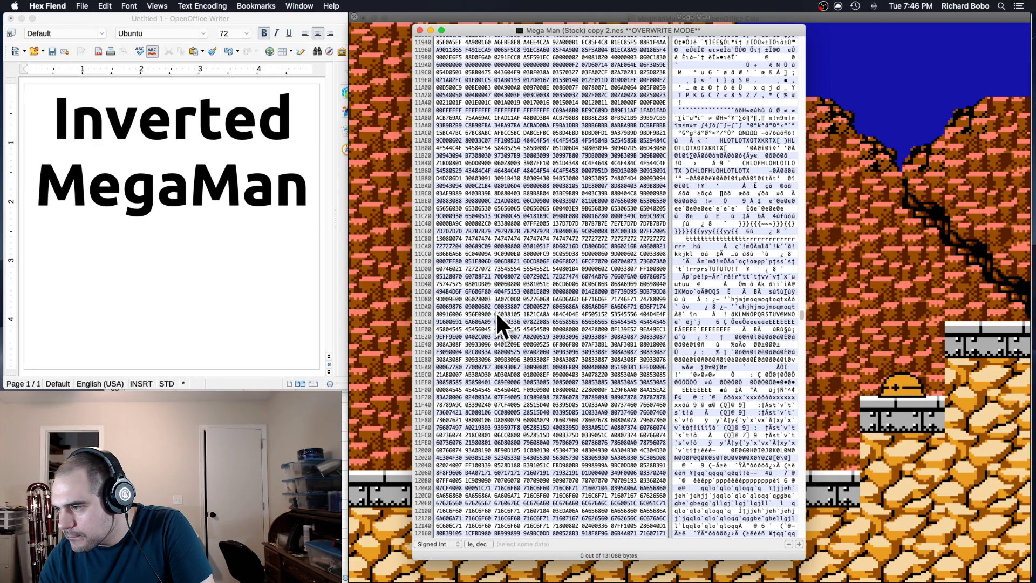
{"action": "scroll", "coordinate": [496, 311], "scroll_direction": "up", "scroll_amount": 4}
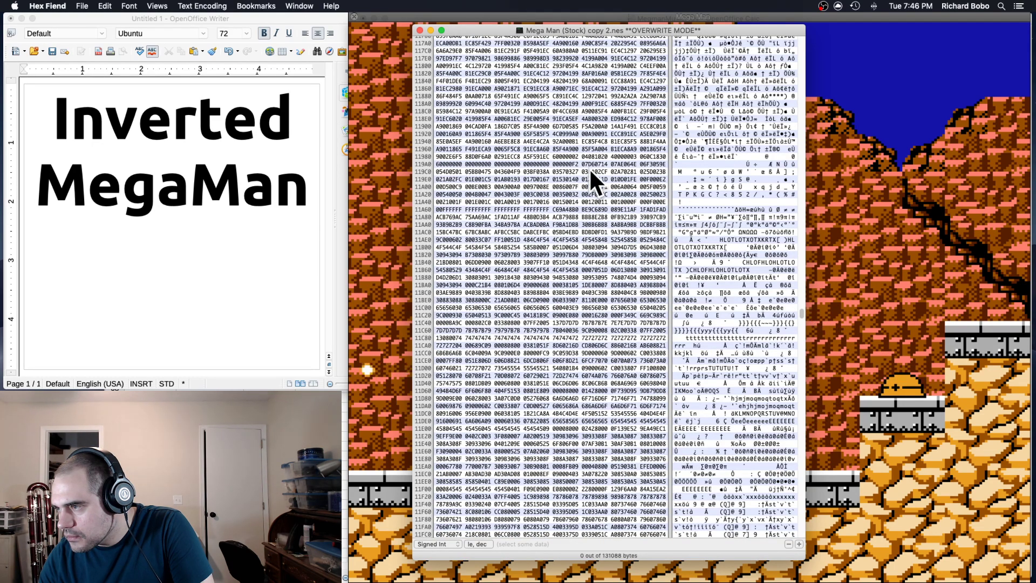
{"action": "left_click", "coordinate": [571, 164]}
{"action": "left_click_drag", "start_coordinate": [572, 164], "coordinate": [555, 318]}
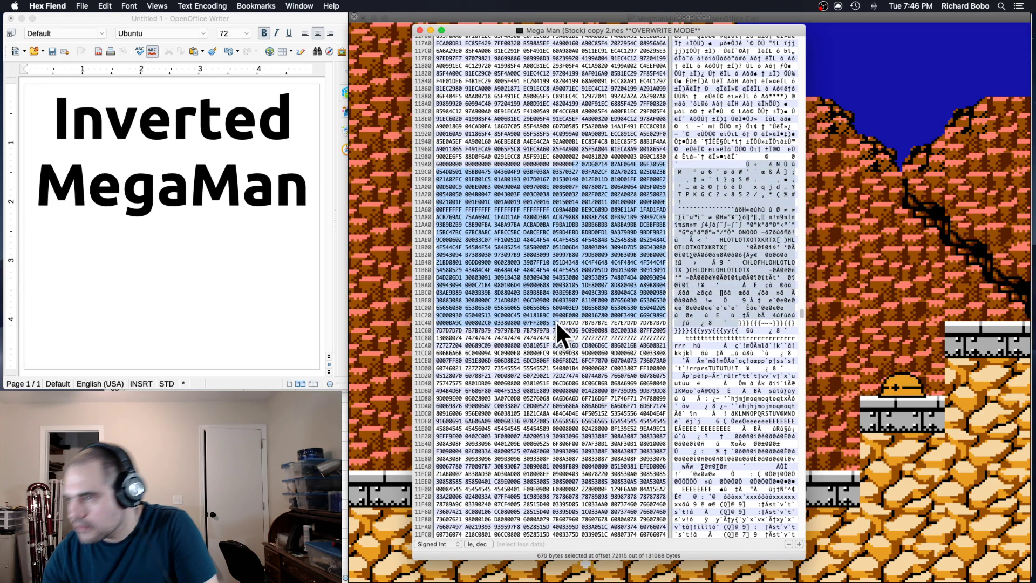
{"action": "key", "text": "super+v"}
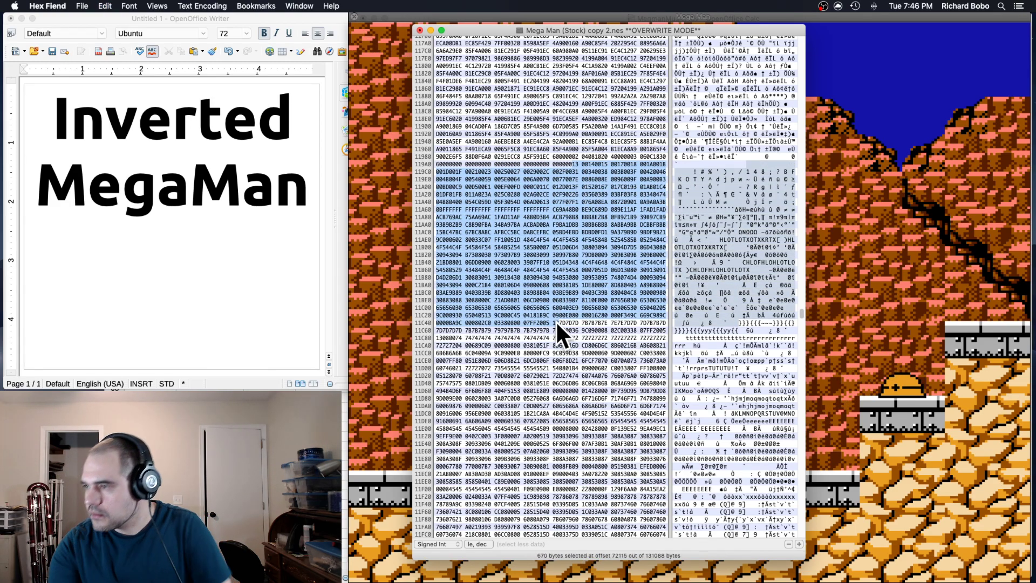
{"action": "left_click_drag", "start_coordinate": [555, 320], "coordinate": [607, 218]}
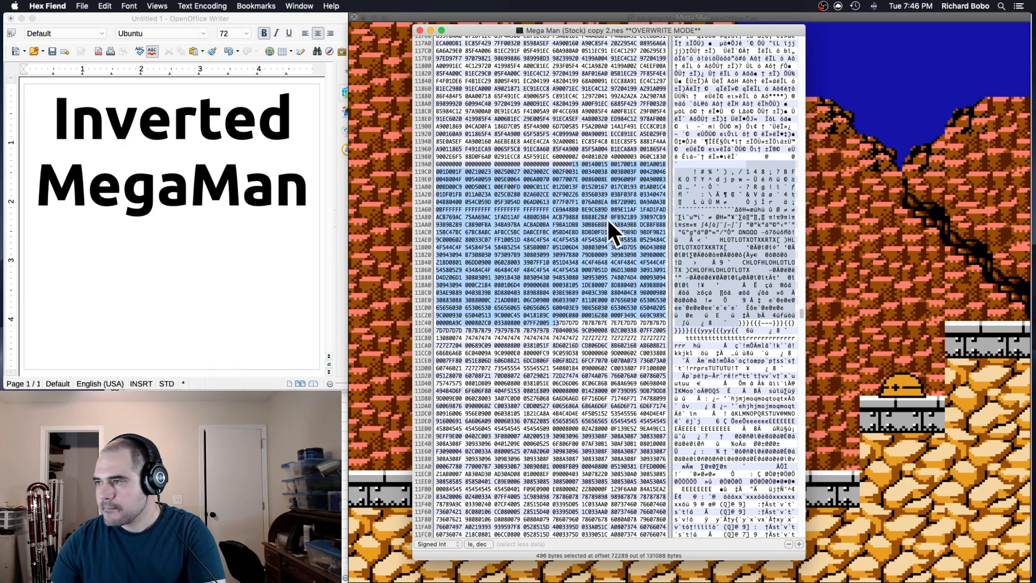
{"action": "key", "text": "super+w"}
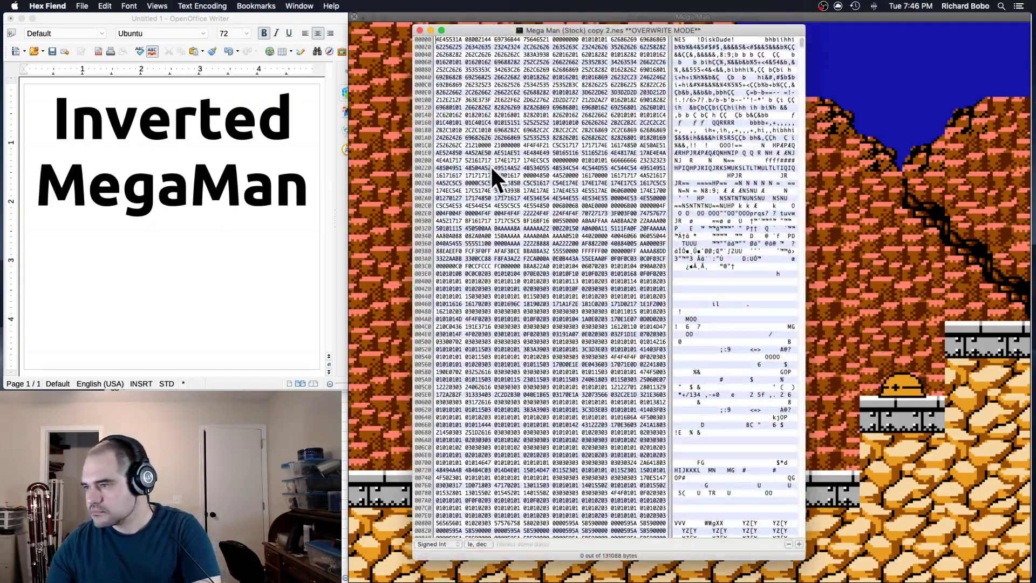
- Move the reopened ROM's hex window aside to uncover the running game
{"action": "scroll", "coordinate": [489, 164], "scroll_direction": "down", "scroll_amount": 20}
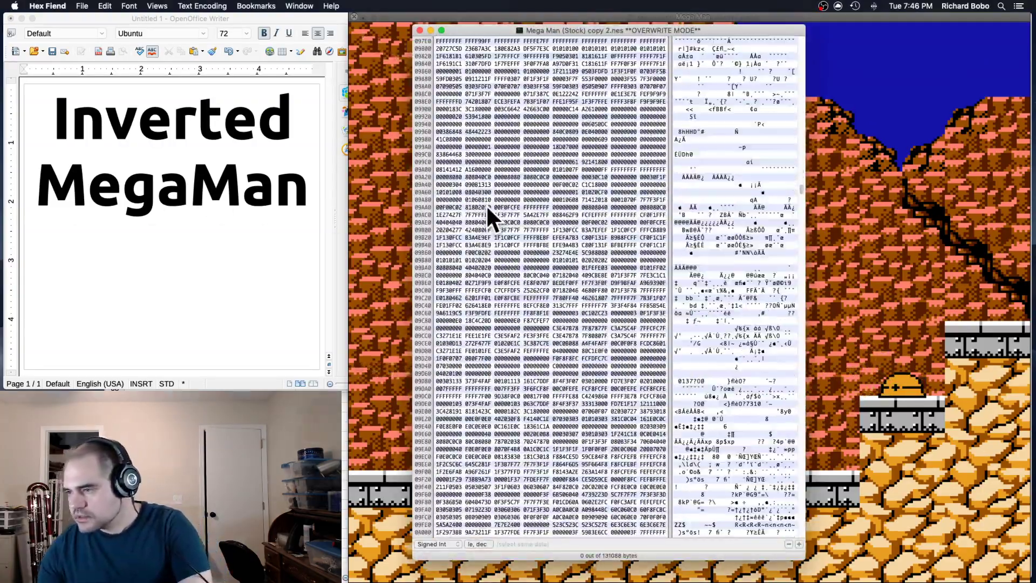
{"action": "scroll", "coordinate": [487, 205], "scroll_direction": "down", "scroll_amount": 15}
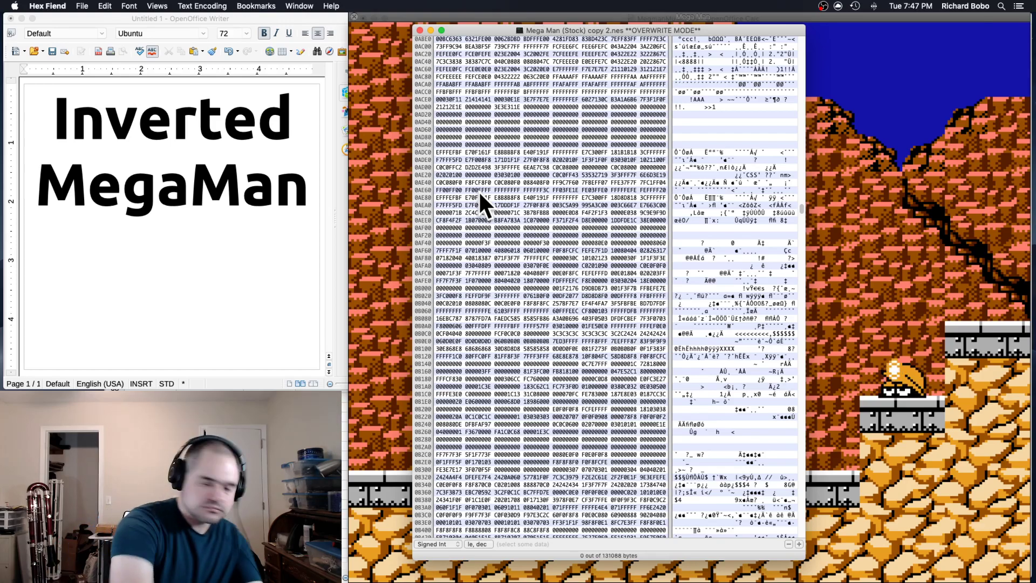
{"action": "left_click_drag", "start_coordinate": [615, 32], "coordinate": [227, 30]}
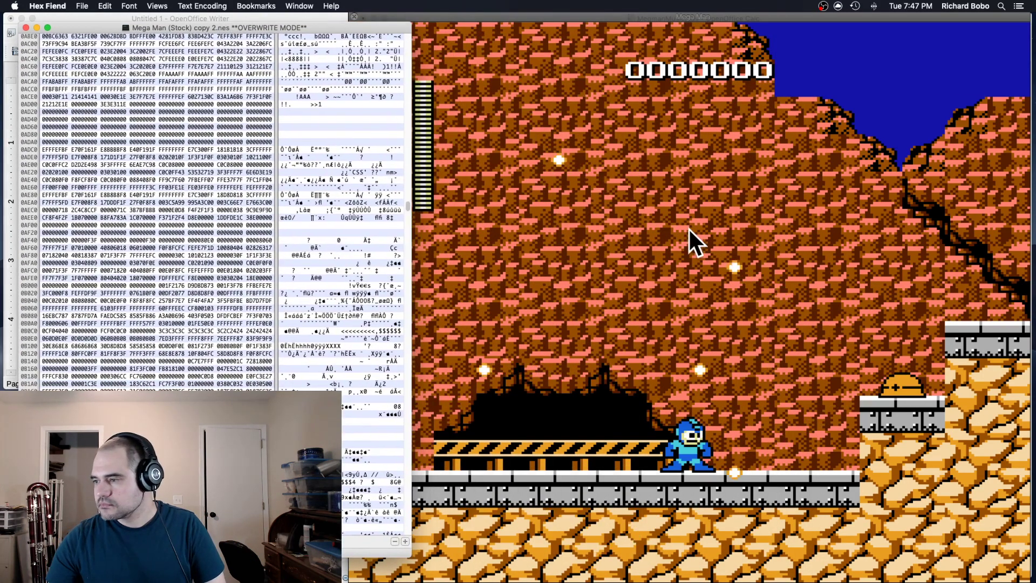
- Switch to OpenEmu, reset the console and start the Iceman stage
{"action": "left_click", "coordinate": [694, 237]}
{"action": "left_click", "coordinate": [628, 558]}
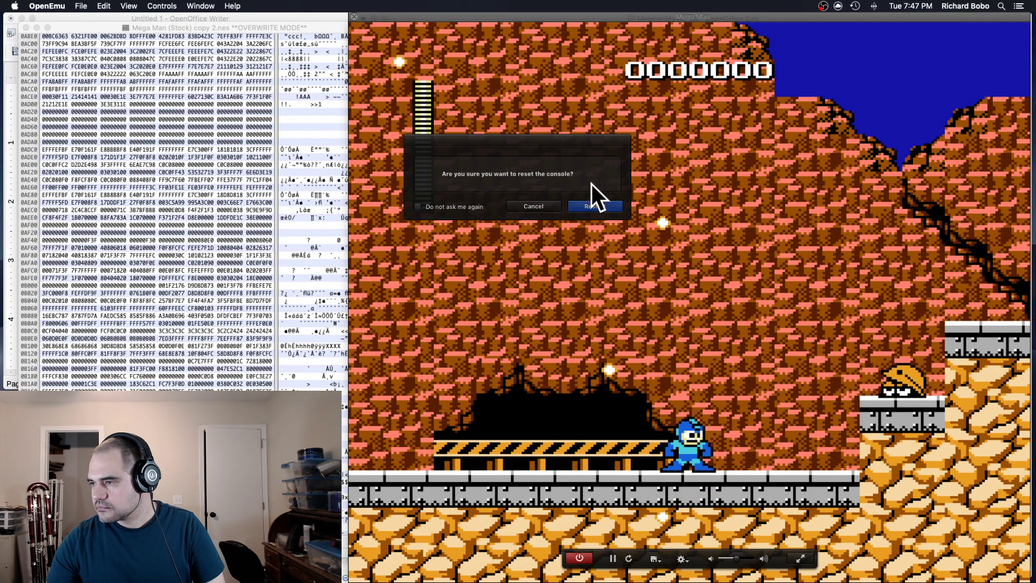
{"action": "left_click", "coordinate": [594, 206]}
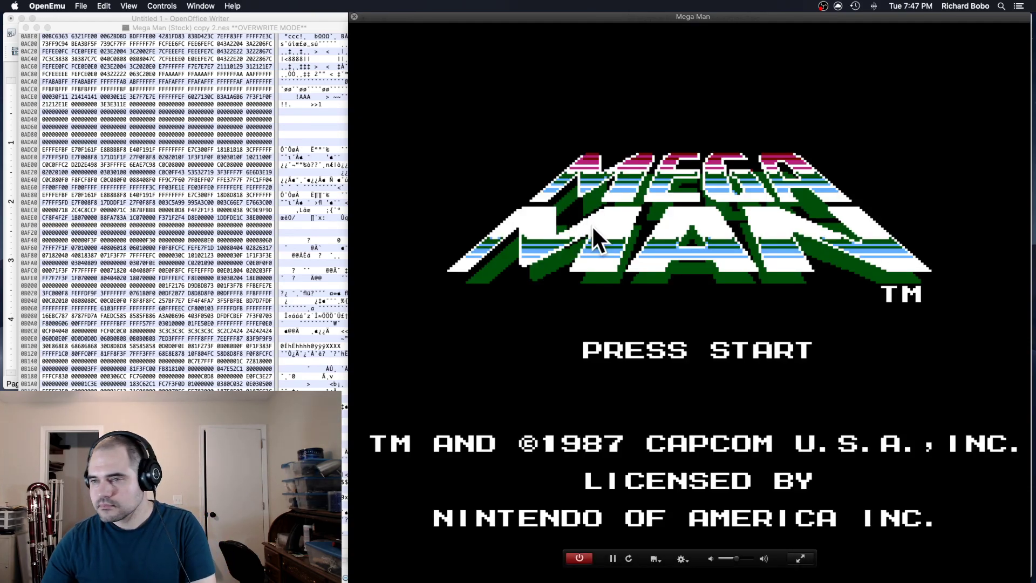
{"action": "key", "text": "Return"}
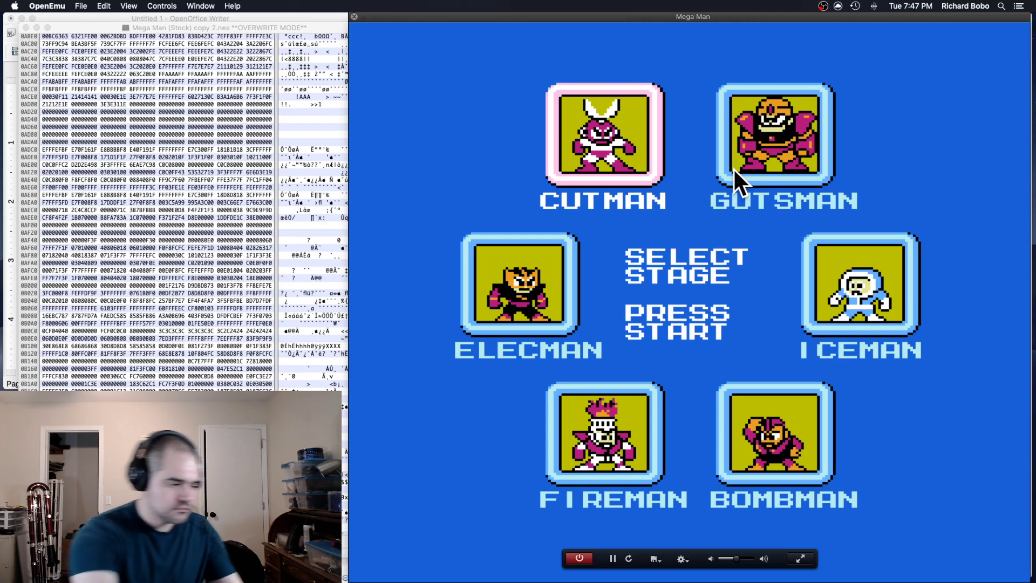
{"action": "key", "text": "Right"}
{"action": "key", "text": "Right"}
{"action": "key", "text": "Return"}
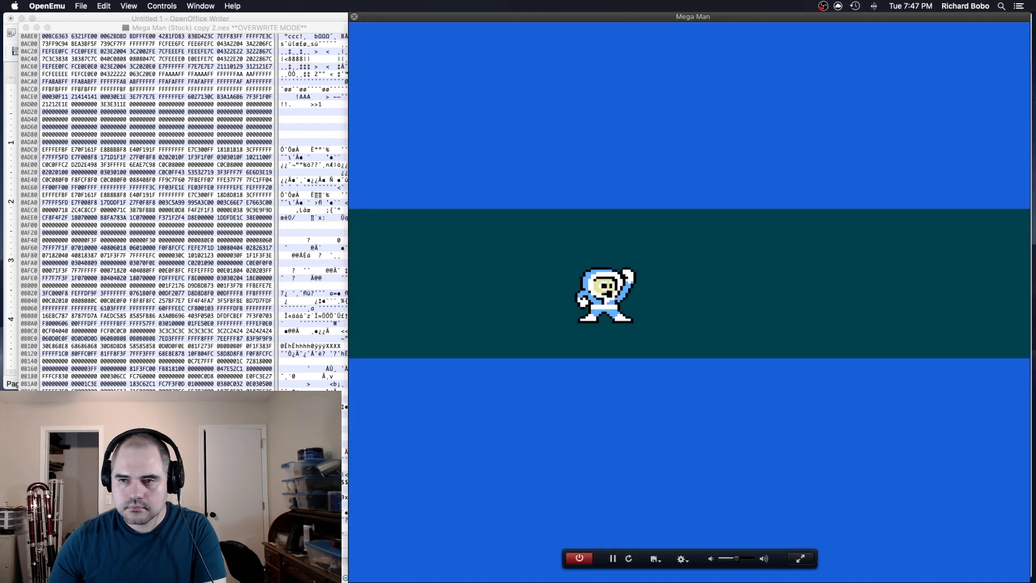
- In Hex Fiend, overwrite the ROM data block beginning with F2 07D60714 in row 119A0 with the copied bytes and close the file
{"action": "left_click", "coordinate": [170, 21]}
{"action": "left_click_drag", "start_coordinate": [164, 25], "coordinate": [167, 22]}
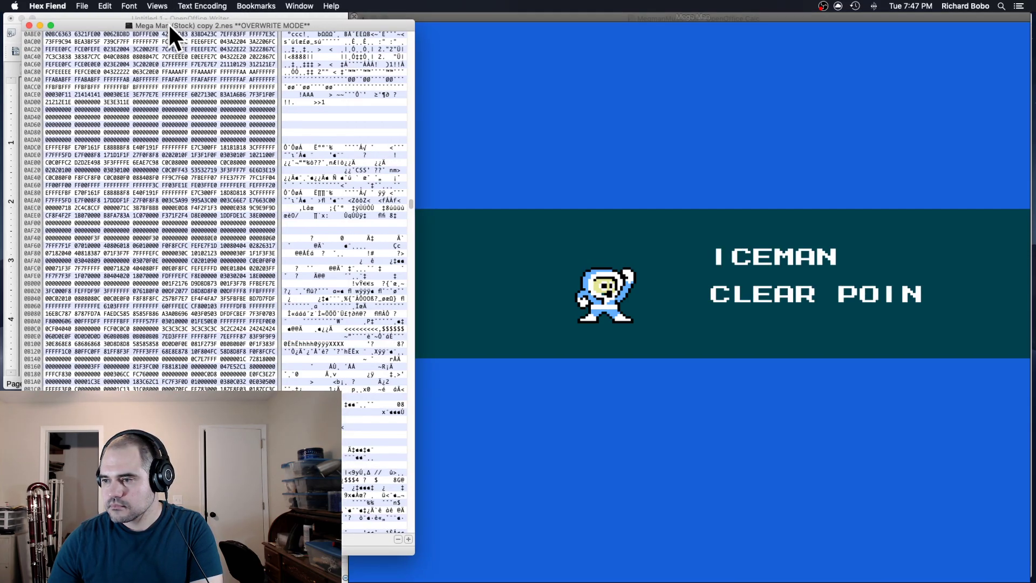
{"action": "scroll", "coordinate": [198, 109], "scroll_direction": "down", "scroll_amount": 20}
{"action": "scroll", "coordinate": [195, 114], "scroll_direction": "down", "scroll_amount": 20}
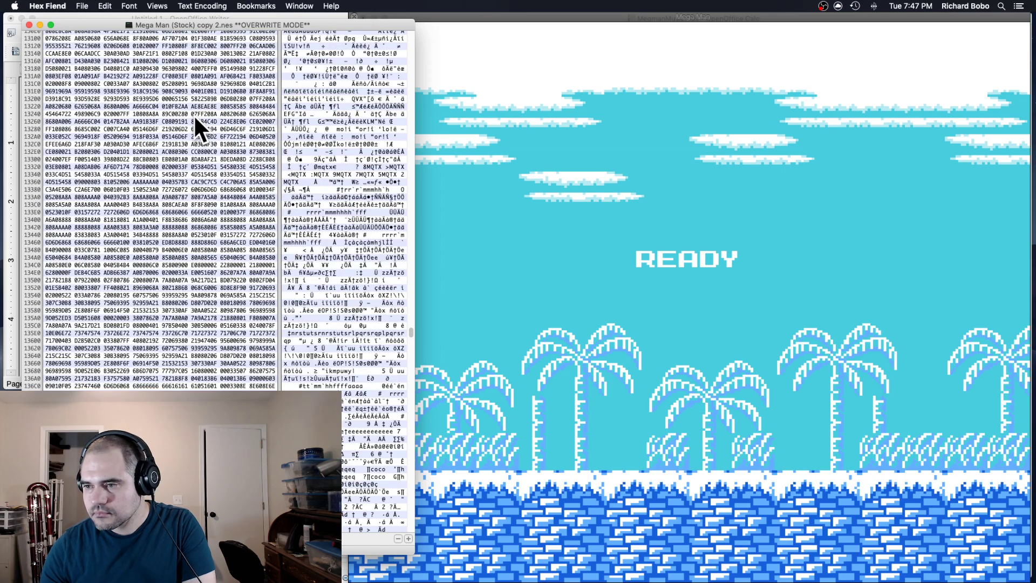
{"action": "scroll", "coordinate": [193, 114], "scroll_direction": "up", "scroll_amount": 6}
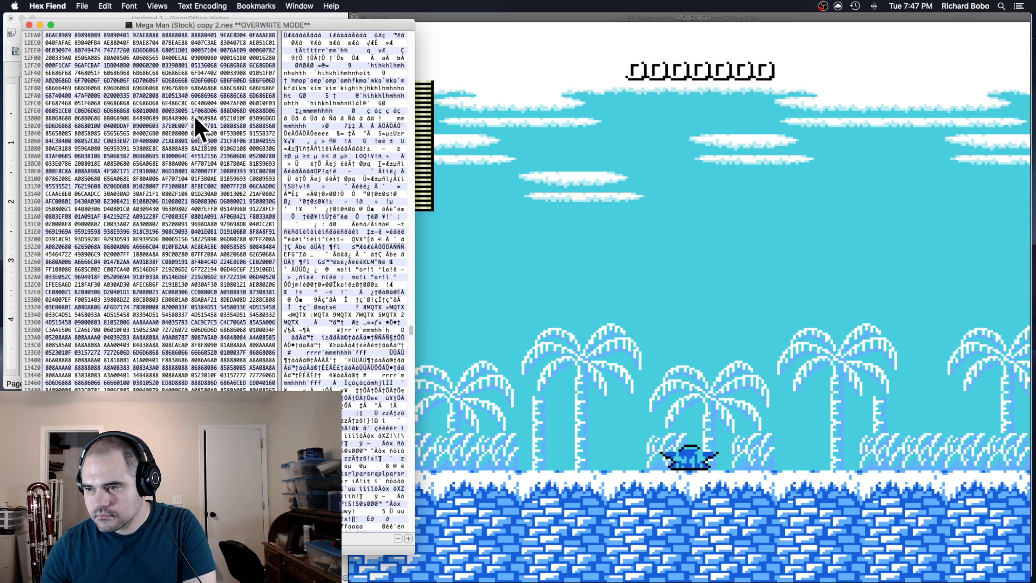
{"action": "scroll", "coordinate": [193, 115], "scroll_direction": "up", "scroll_amount": 4}
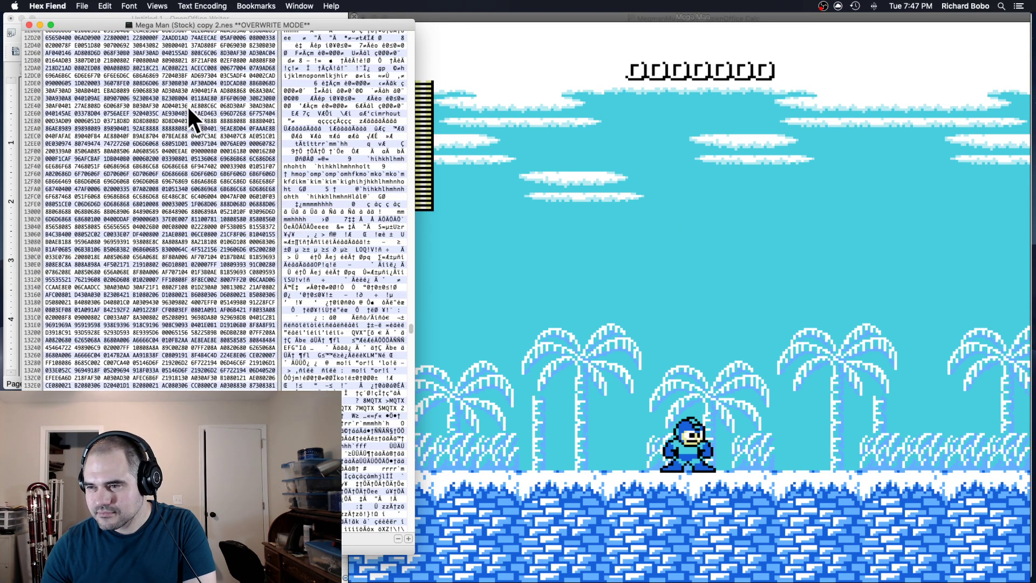
{"action": "scroll", "coordinate": [182, 119], "scroll_direction": "up", "scroll_amount": 14}
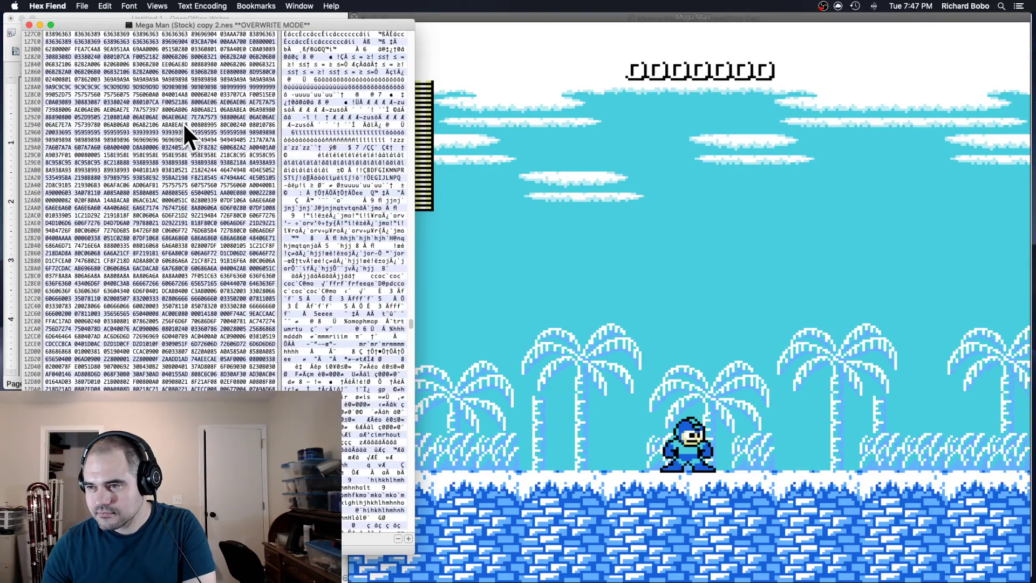
{"action": "scroll", "coordinate": [183, 124], "scroll_direction": "up", "scroll_amount": 10}
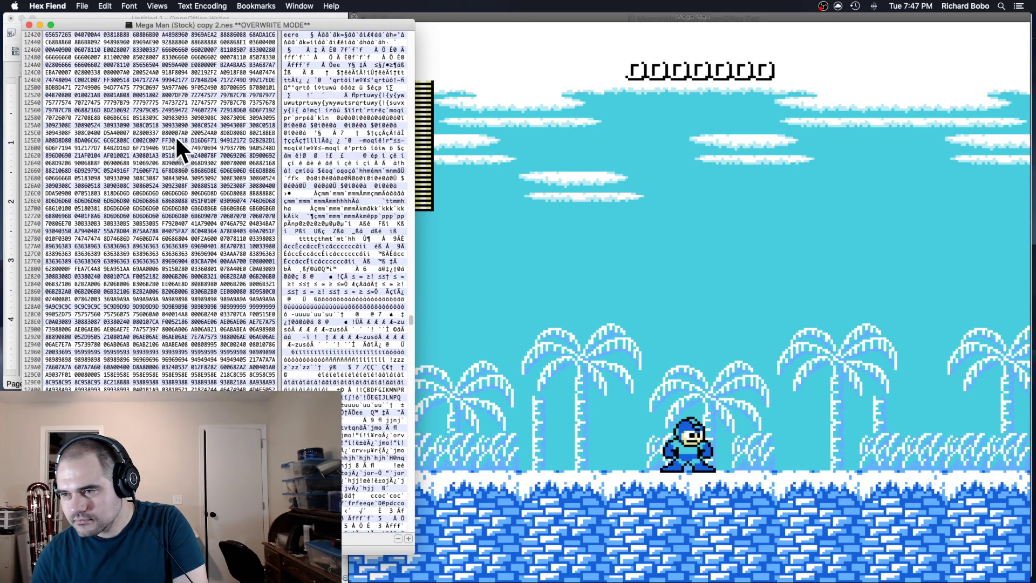
{"action": "scroll", "coordinate": [177, 139], "scroll_direction": "up", "scroll_amount": 20}
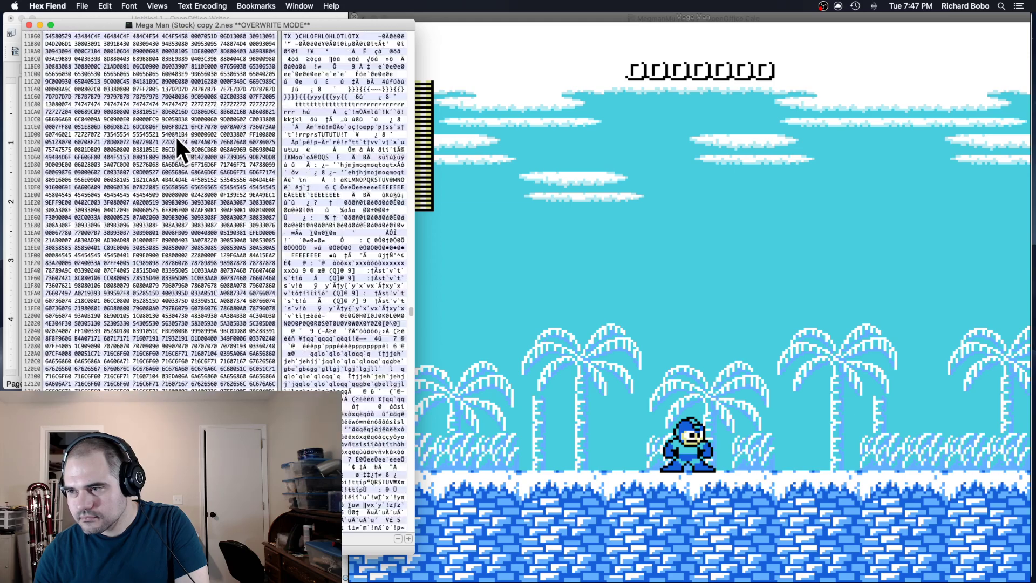
{"action": "scroll", "coordinate": [177, 141], "scroll_direction": "up", "scroll_amount": 14}
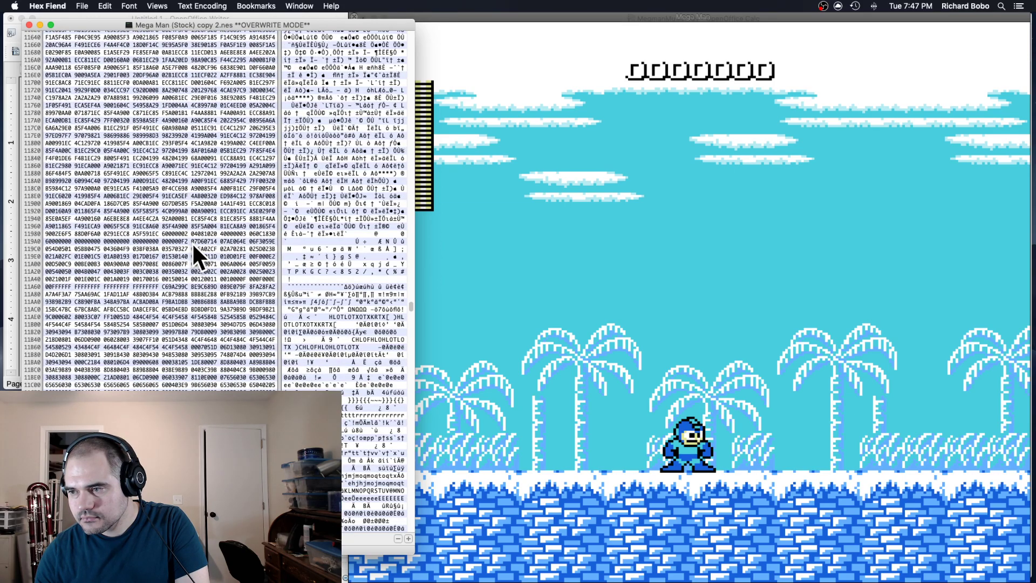
{"action": "left_click_drag", "start_coordinate": [185, 241], "coordinate": [189, 400]}
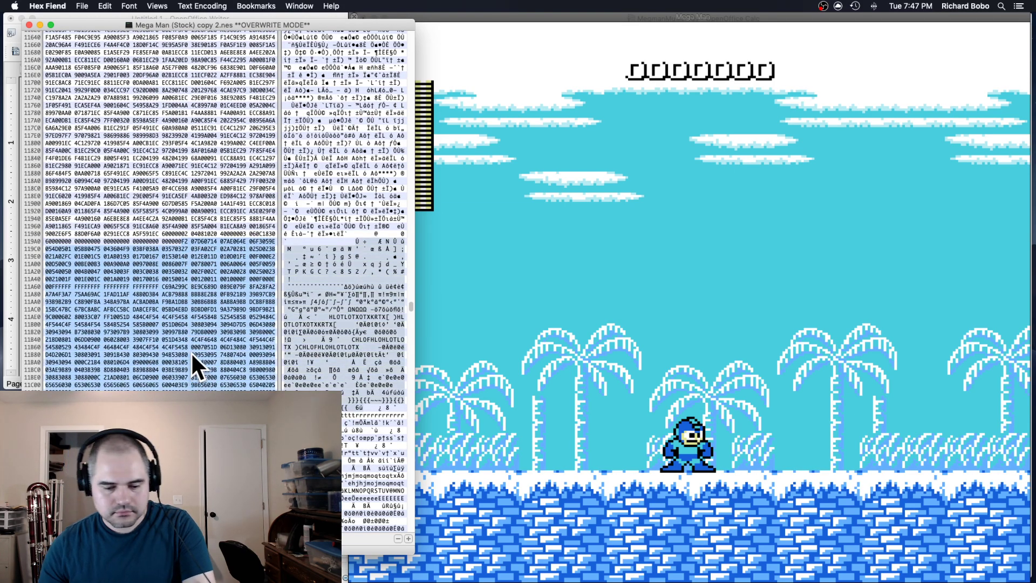
{"action": "key", "text": "super+v"}
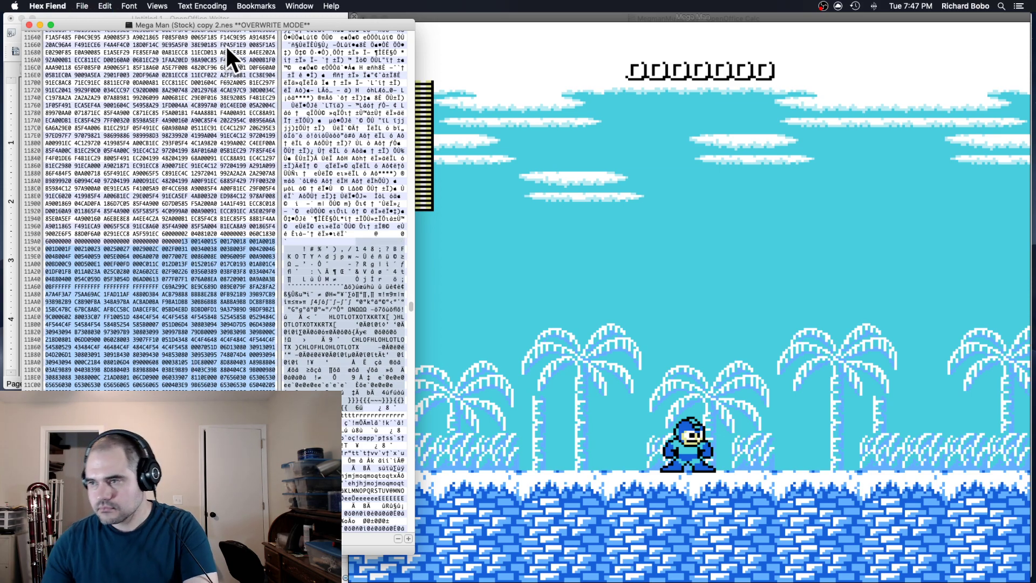
{"action": "key", "text": "super+w"}
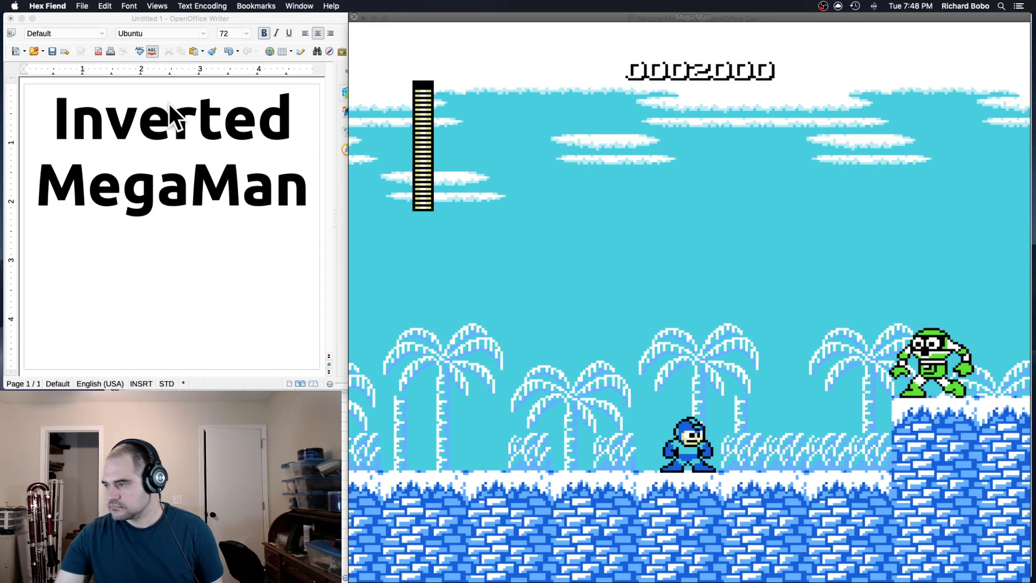
- Switch to OpenEmu, reset the console and start the Bombman stage
{"action": "left_click", "coordinate": [738, 561]}
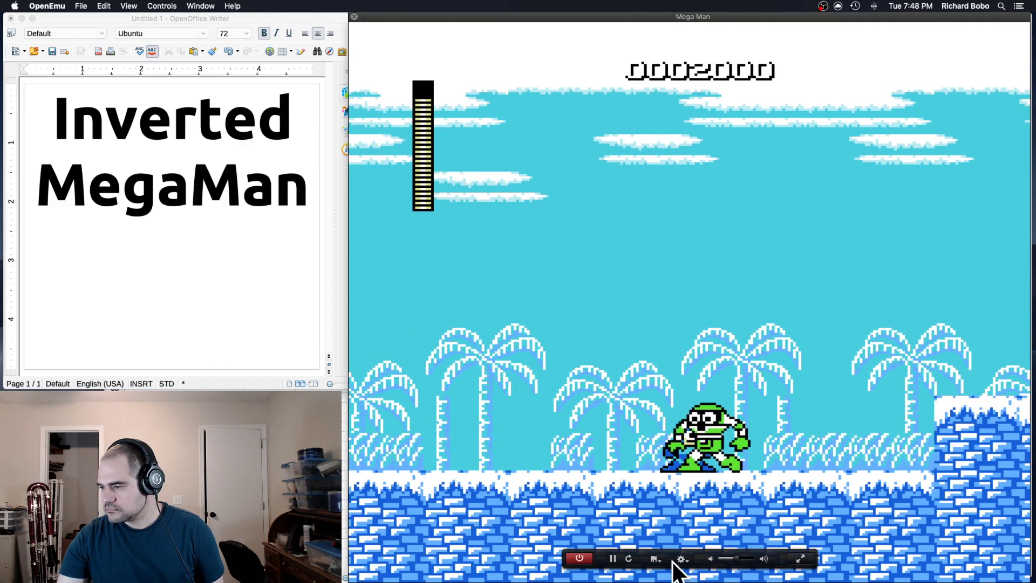
{"action": "left_click", "coordinate": [629, 559]}
{"action": "left_click", "coordinate": [607, 209]}
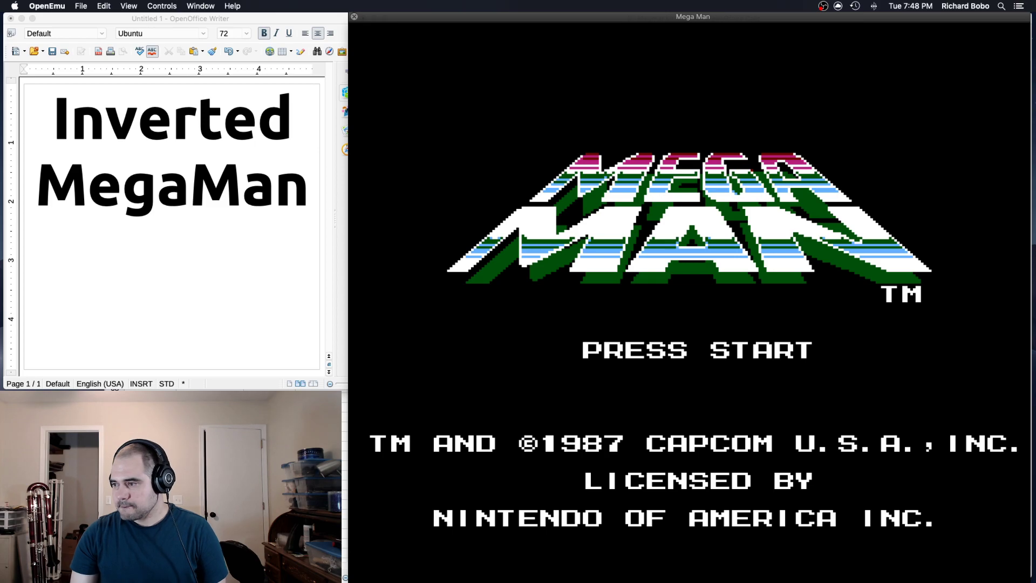
{"action": "key", "text": "Return"}
{"action": "key", "text": "Right"}
{"action": "key", "text": "Right"}
{"action": "key", "text": "Right"}
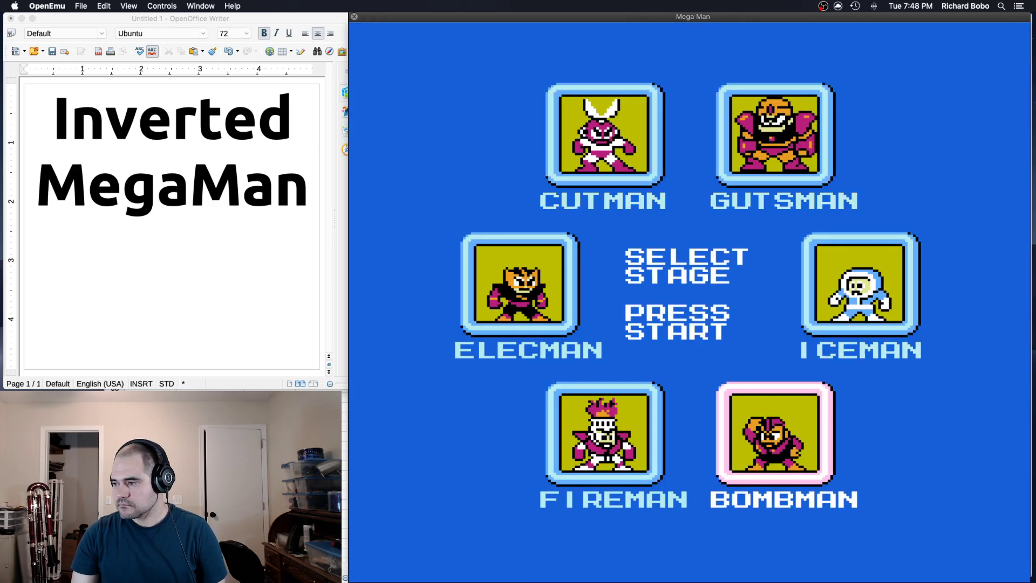
{"action": "key", "text": "Return"}
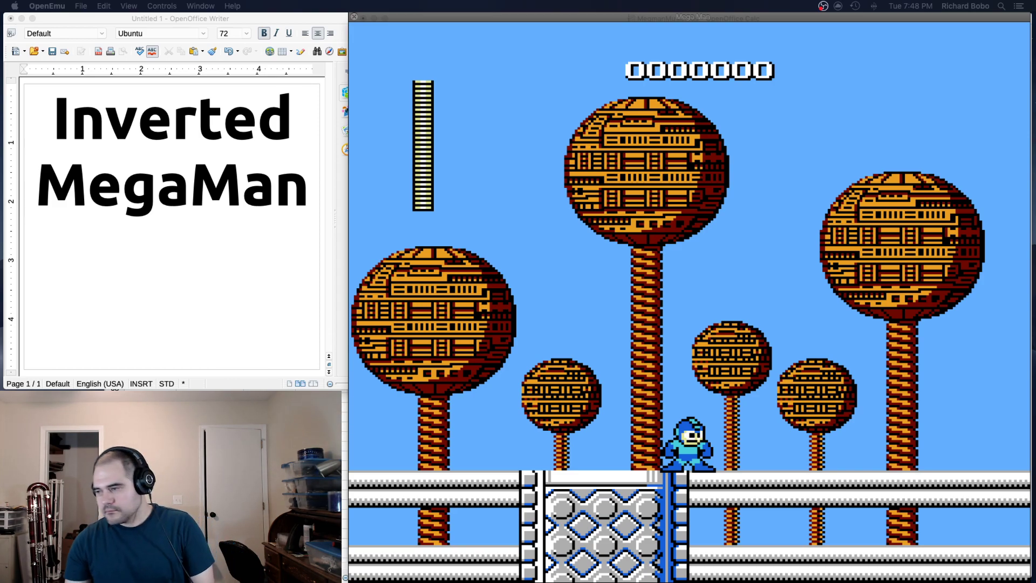
- Run Mega Man back and forth along the walkway at the beginning of the Bombman stage
{"action": "key", "text": "Left"}
{"action": "key", "text": "a"}
{"action": "key", "text": "Right"}
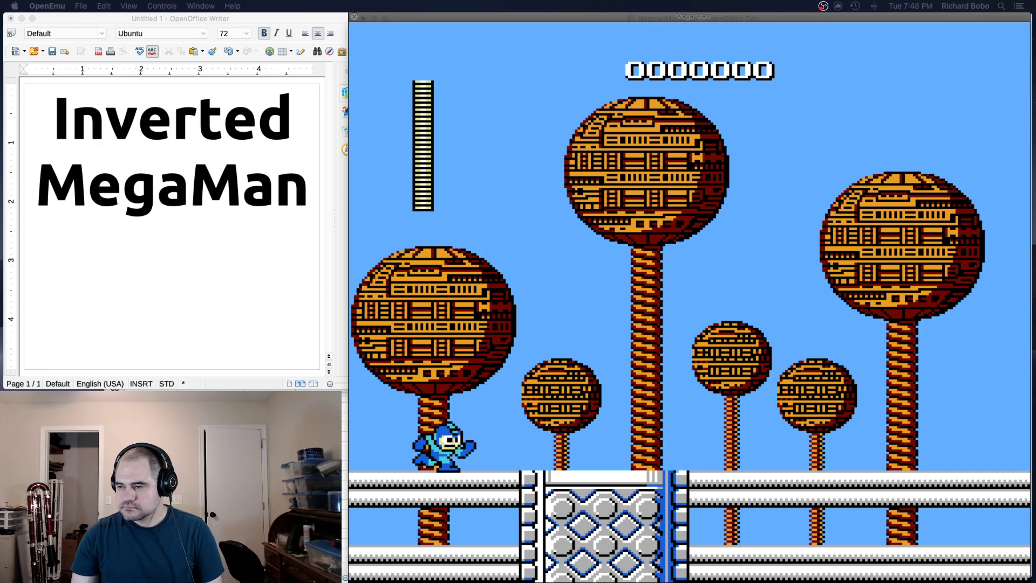
{"action": "key", "text": "Left"}
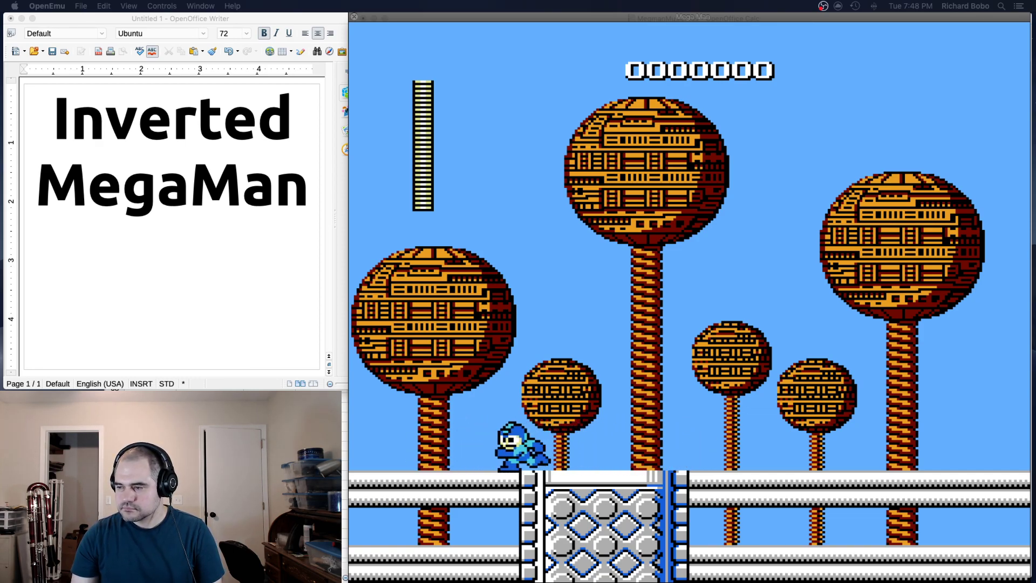
- Run Mega Man along the lower walkway of the Bombman stage and shoot the enemies approaching from both sides
{"action": "key", "text": "Right"}
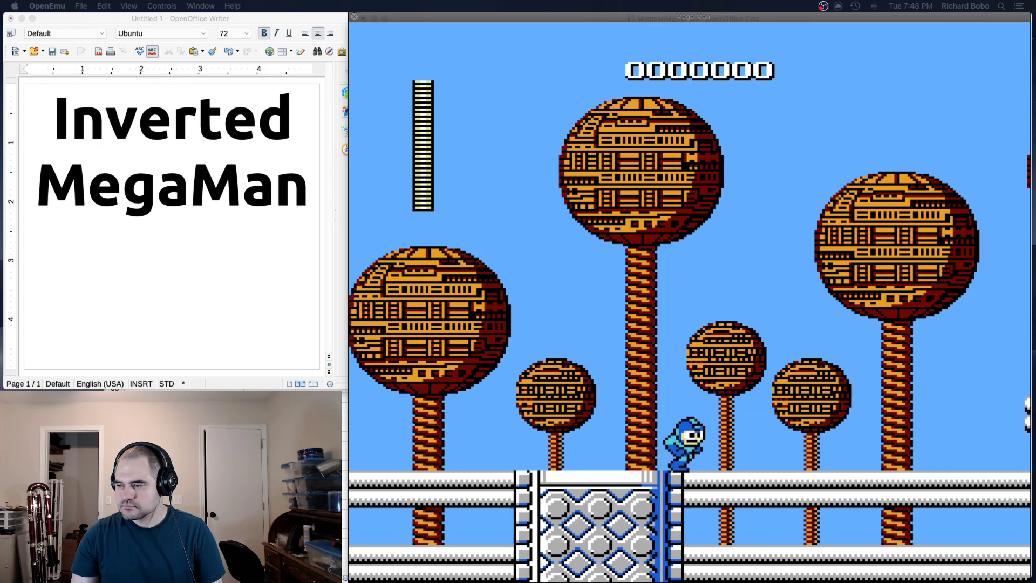
{"action": "key", "text": "Right"}
{"action": "key", "text": "Left"}
{"action": "key", "text": "Right"}
{"action": "key", "text": "a"}
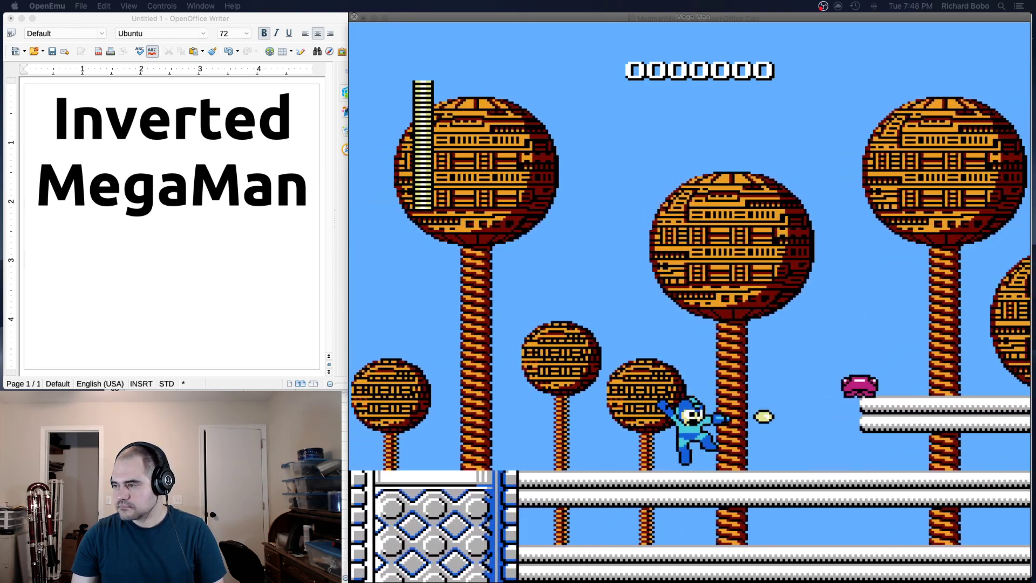
{"action": "key", "text": "Left"}
{"action": "key", "text": "a"}
{"action": "key", "text": "Right"}
{"action": "key", "text": "a"}
{"action": "key", "text": "Left"}
{"action": "key", "text": "a"}
{"action": "key", "text": "a"}
{"action": "key", "text": "a"}
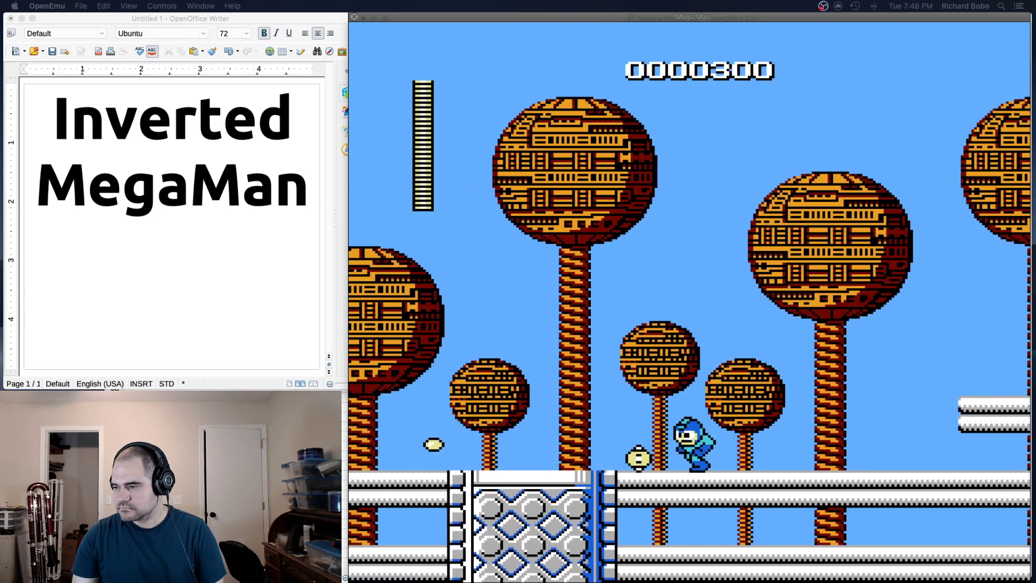
- Shoot the remaining enemies around the lower walkway and jump toward the raised white platforms
{"action": "key", "text": "Right"}
{"action": "key", "text": "s"}
{"action": "key", "text": "Left"}
{"action": "key", "text": "a"}
{"action": "key", "text": "Right"}
{"action": "key", "text": "a"}
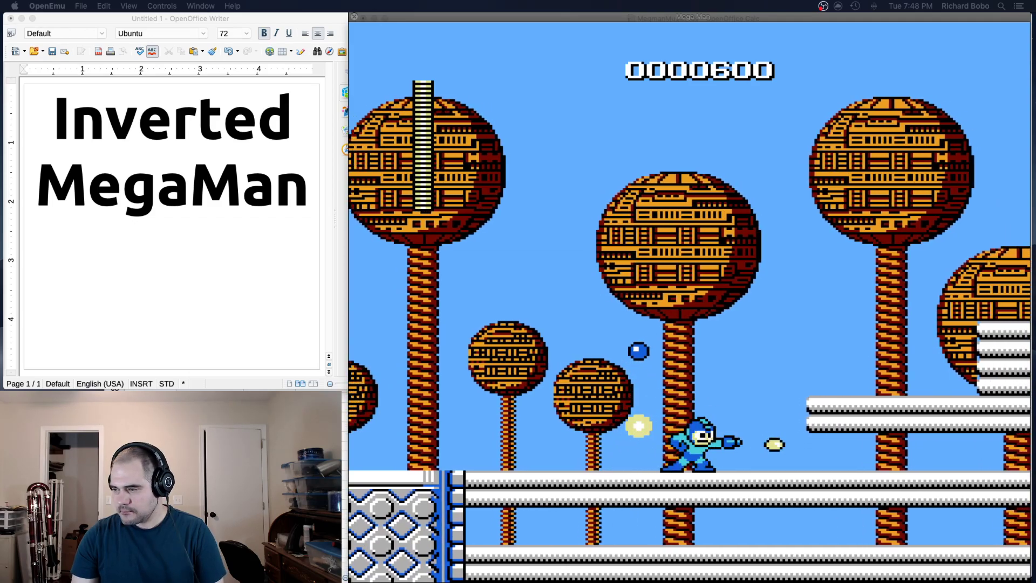
{"action": "key", "text": "Left"}
{"action": "key", "text": "a"}
{"action": "key", "text": "Right"}
{"action": "key", "text": "Right"}
{"action": "key", "text": "s"}
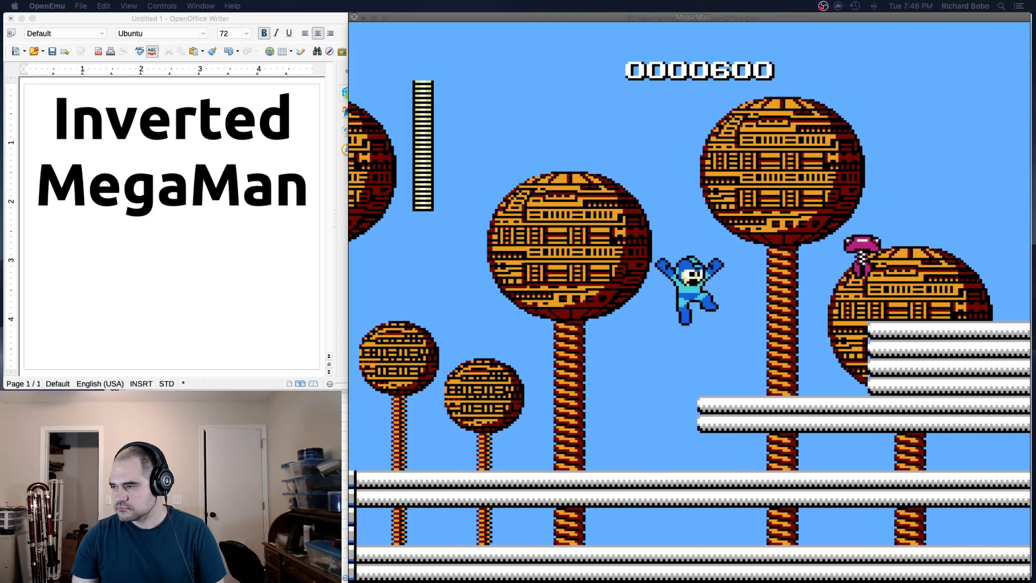
- Fight the pink hopping enemies in front of the raised platforms, jumping and shooting in both directions
{"action": "key", "text": "a"}
{"action": "key", "text": "Left"}
{"action": "key", "text": "a"}
{"action": "key", "text": "s"}
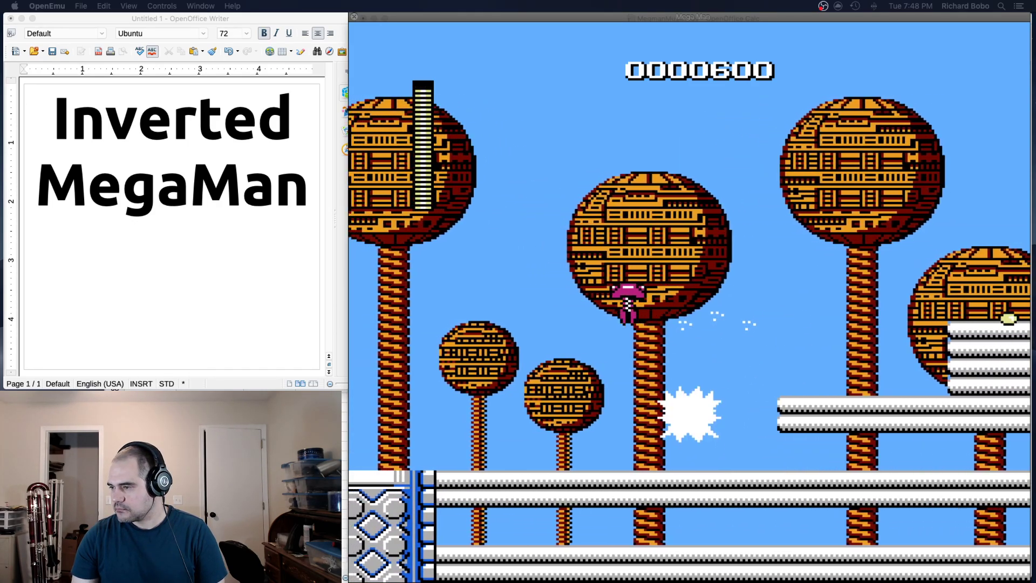
{"action": "key", "text": "a"}
{"action": "key", "text": "a"}
{"action": "key", "text": "Right"}
{"action": "key", "text": "s"}
{"action": "key", "text": "a"}
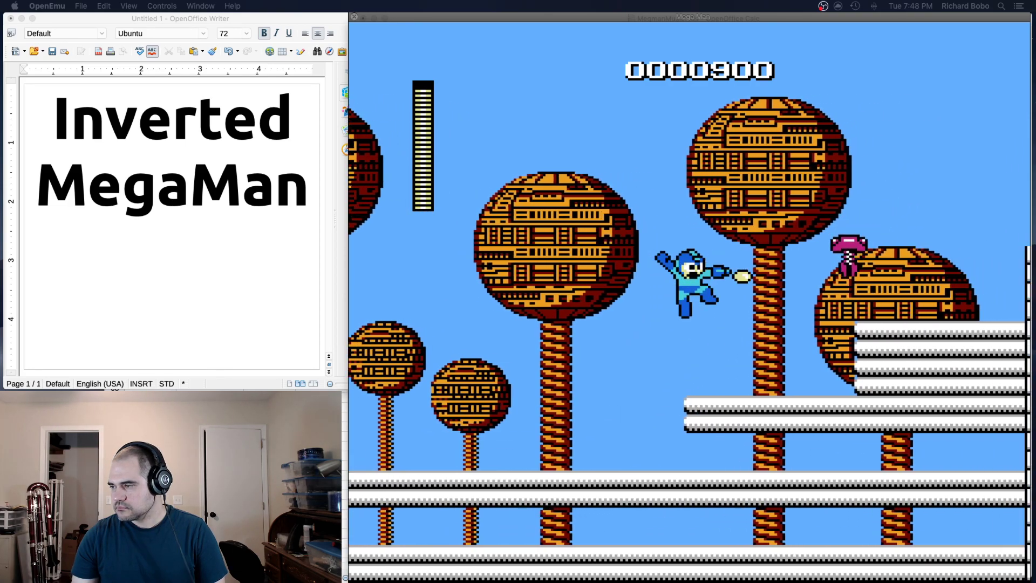
{"action": "key", "text": "Left"}
{"action": "key", "text": "a"}
{"action": "key", "text": "s"}
{"action": "key", "text": "a"}
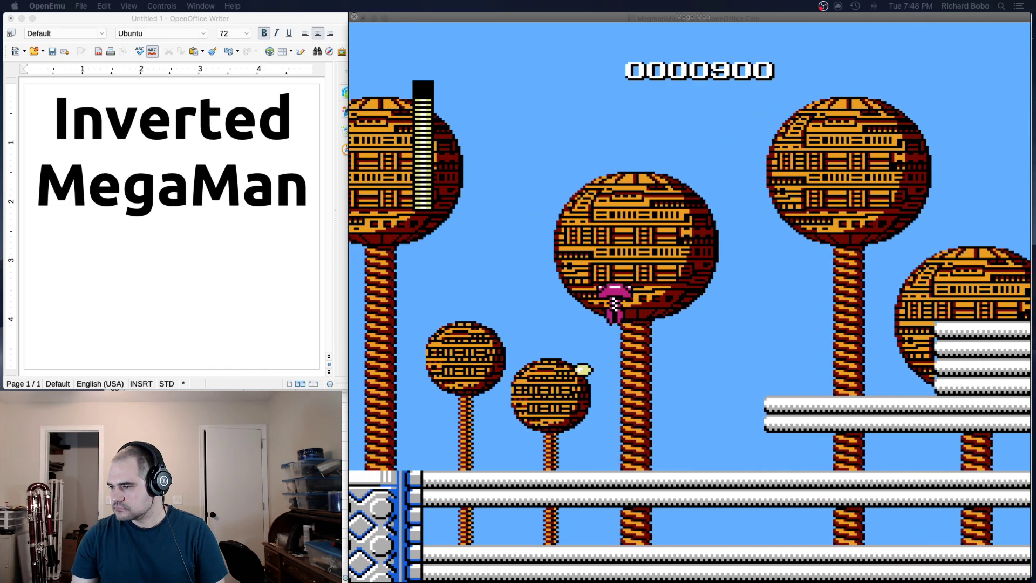
- Jump up the stepped white platforms to the ledge before the tall pillar while shooting the enemies ahead
{"action": "key", "text": "Right"}
{"action": "key", "text": "s"}
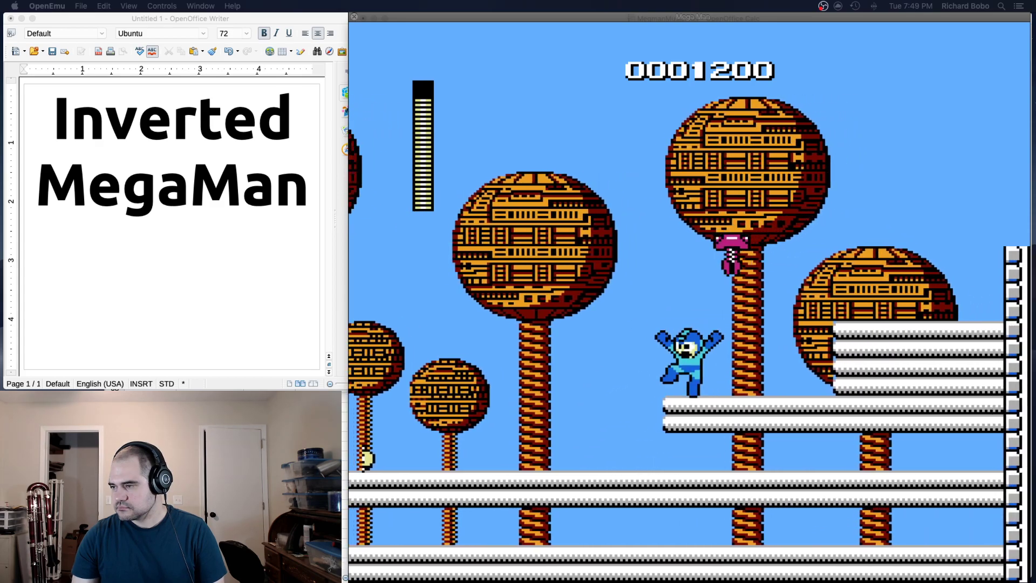
{"action": "key", "text": "a"}
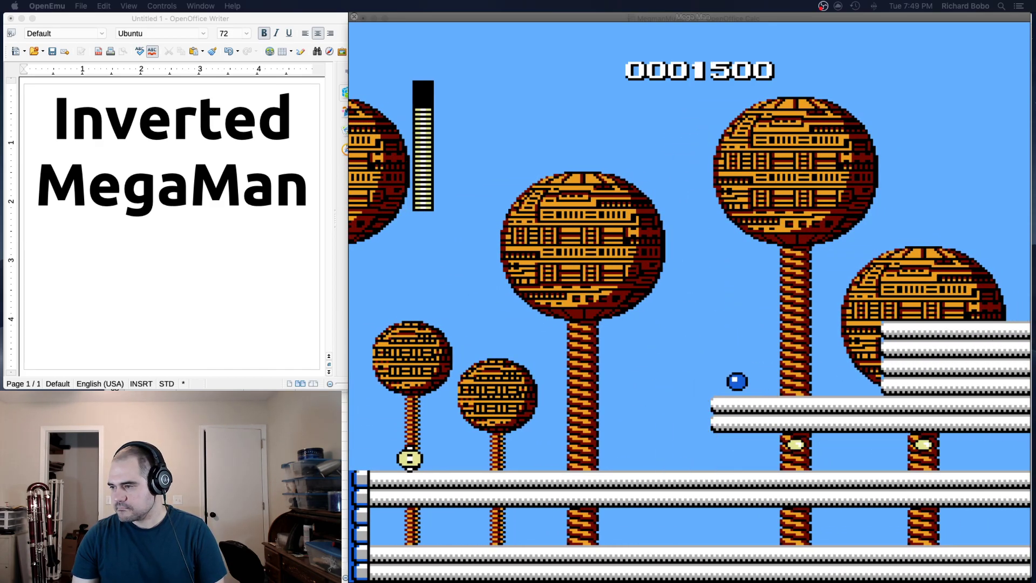
{"action": "key", "text": "Right"}
{"action": "key", "text": "s"}
{"action": "key", "text": "s"}
{"action": "key", "text": "a"}
{"action": "key", "text": "a"}
{"action": "key", "text": "a"}
{"action": "key", "text": "Right"}
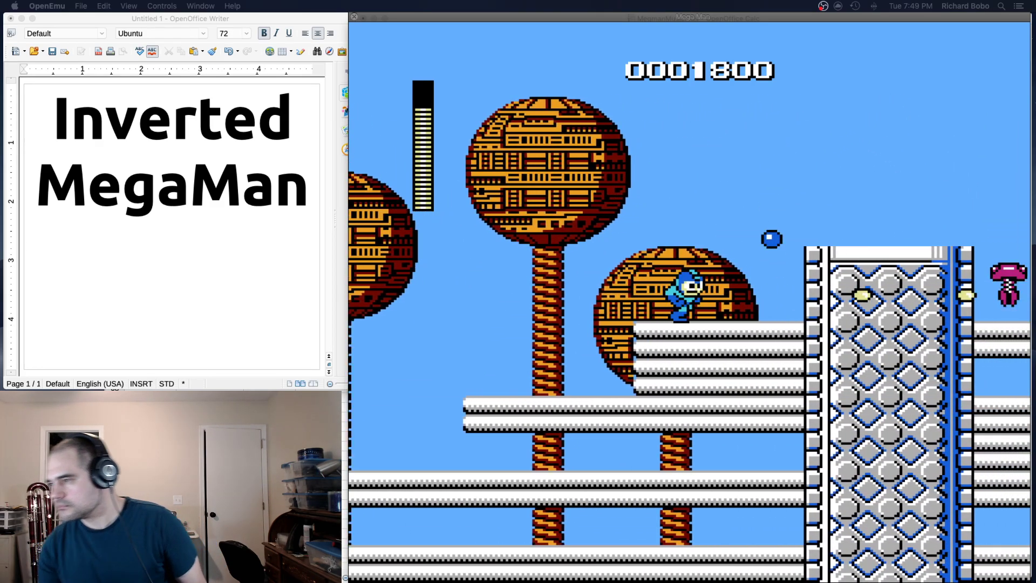
- Cross the top of the tall pillar, collect the energy capsule and descend to the walkway beyond
{"action": "key", "text": "s"}
{"action": "key", "text": "a"}
{"action": "key", "text": "a"}
{"action": "key", "text": "a"}
{"action": "key", "text": "Right"}
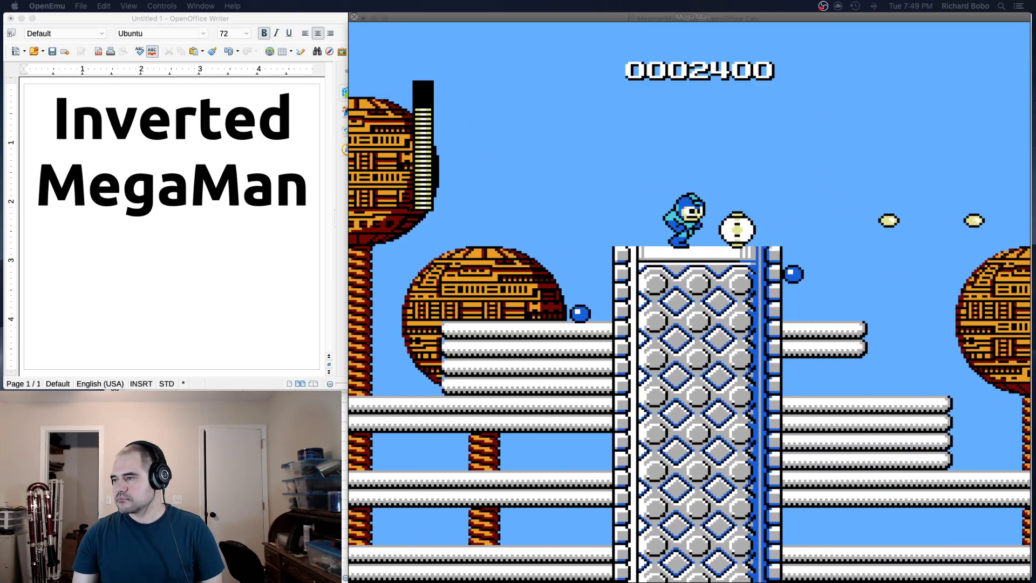
{"action": "key", "text": "Right"}
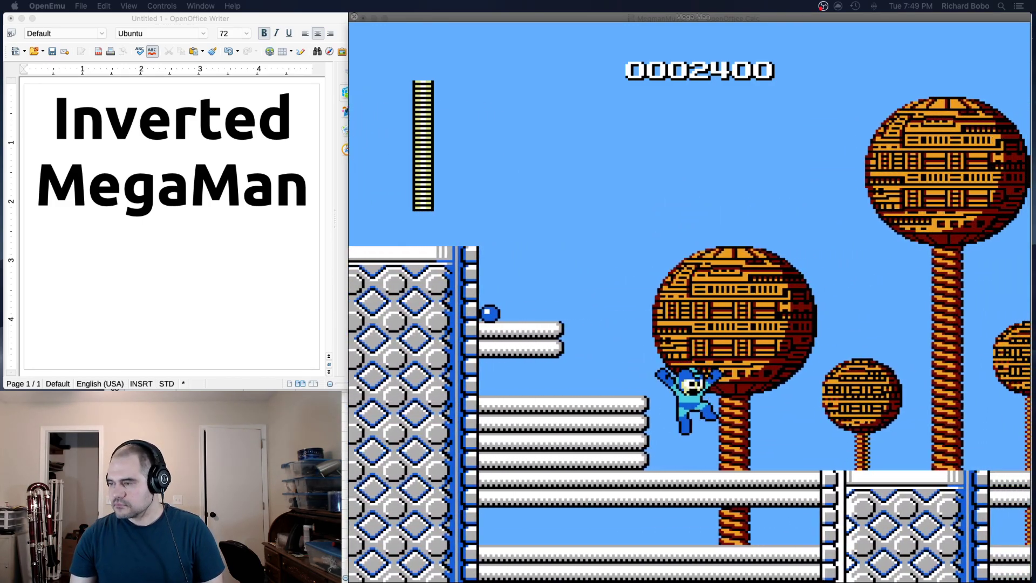
- Reset the console and start the Fireman stage
{"action": "mouse_move", "coordinate": [727, 569]}
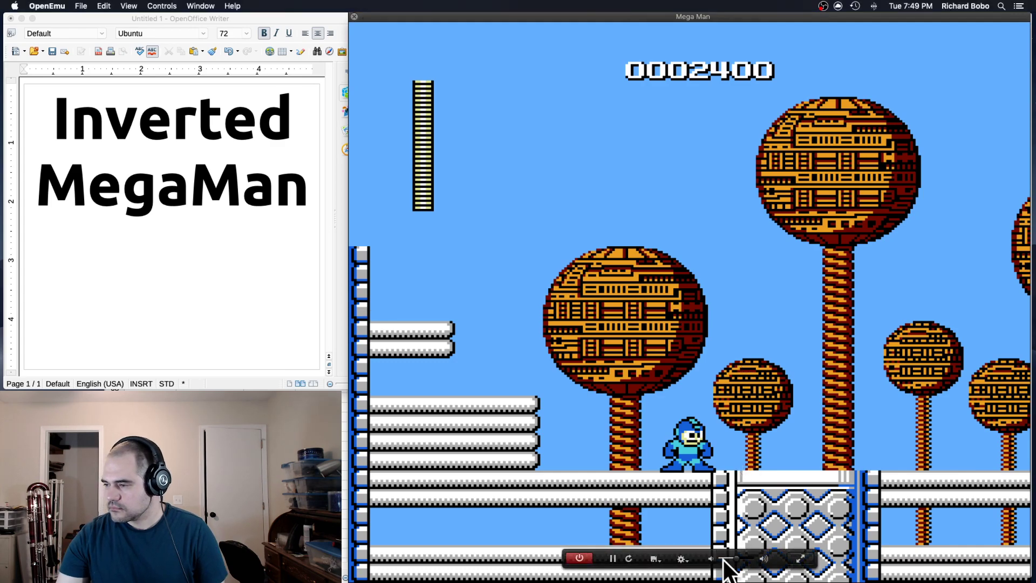
{"action": "left_click", "coordinate": [629, 558]}
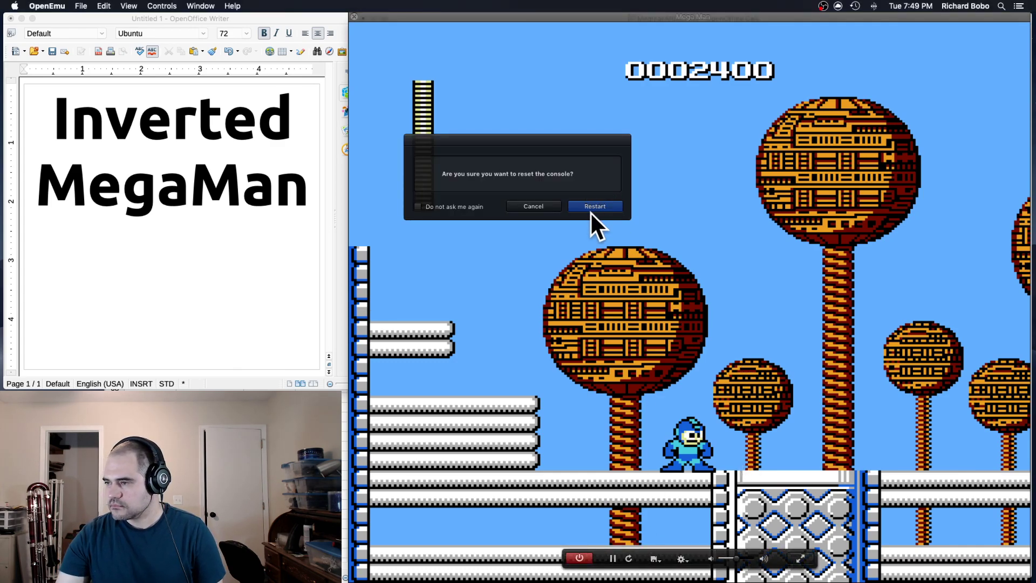
{"action": "left_click", "coordinate": [593, 207]}
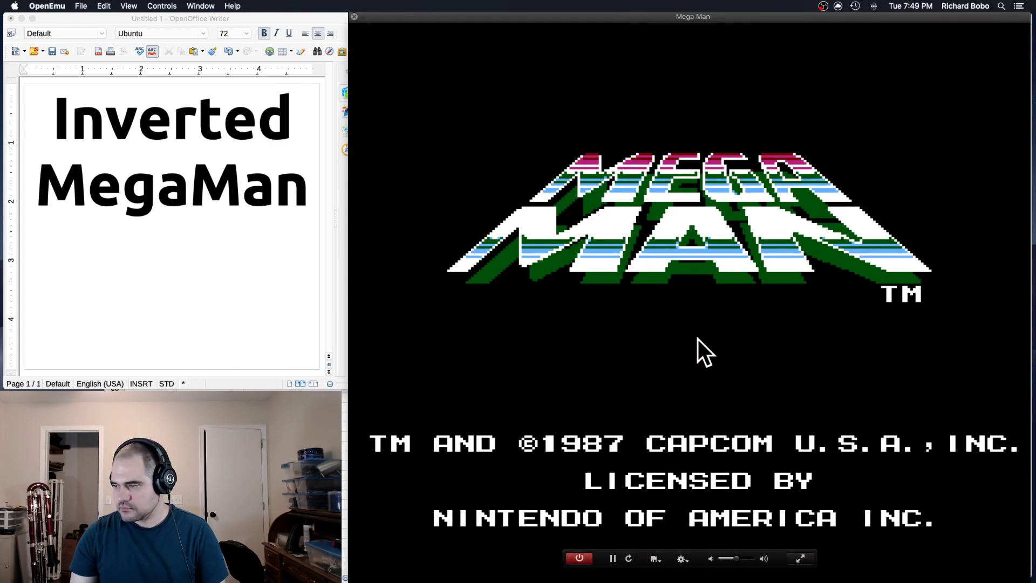
{"action": "key", "text": "Return"}
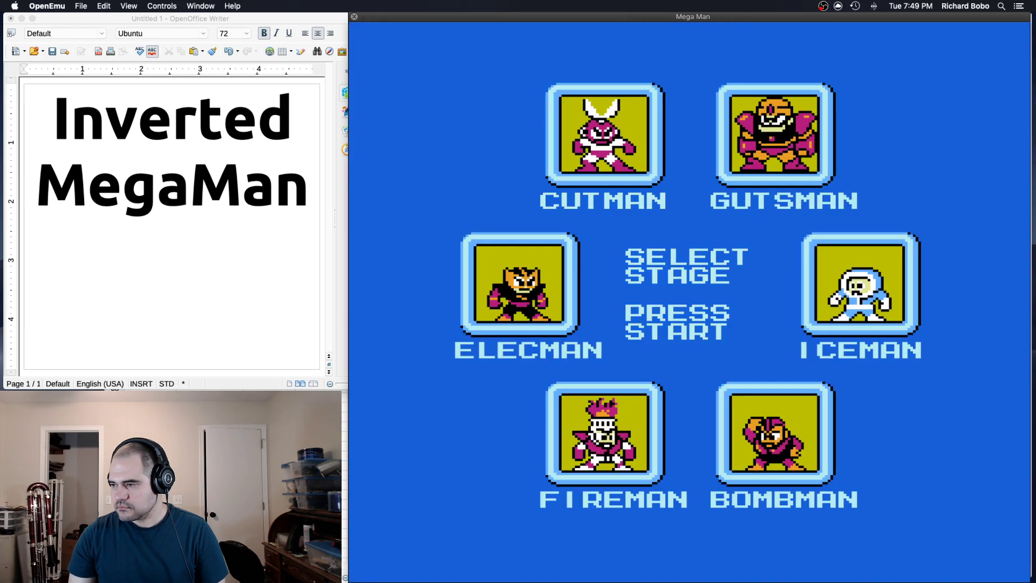
{"action": "key", "text": "Right"}
{"action": "key", "text": "Right"}
{"action": "key", "text": "Right"}
{"action": "key", "text": "Right"}
{"action": "key", "text": "Return"}
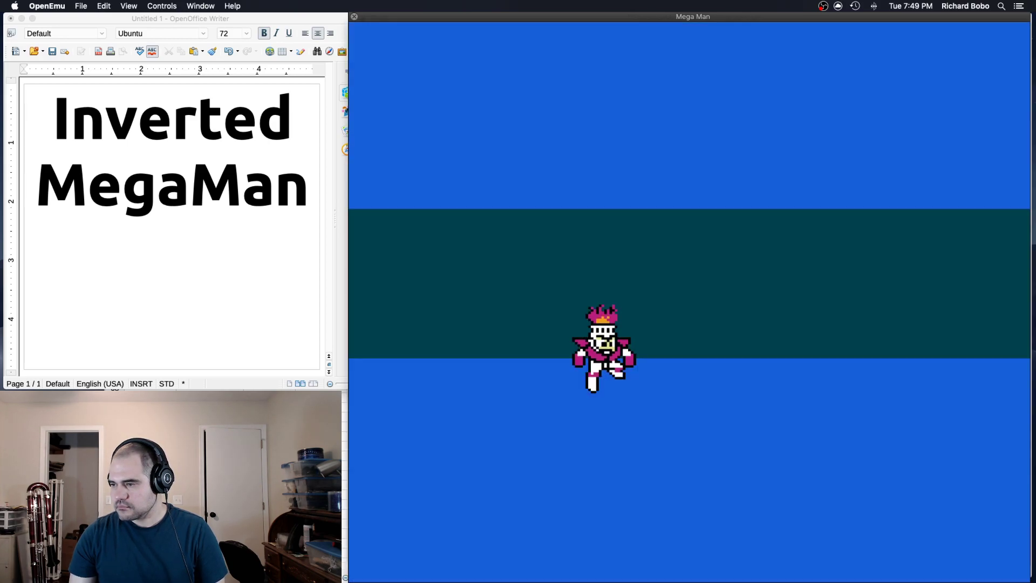
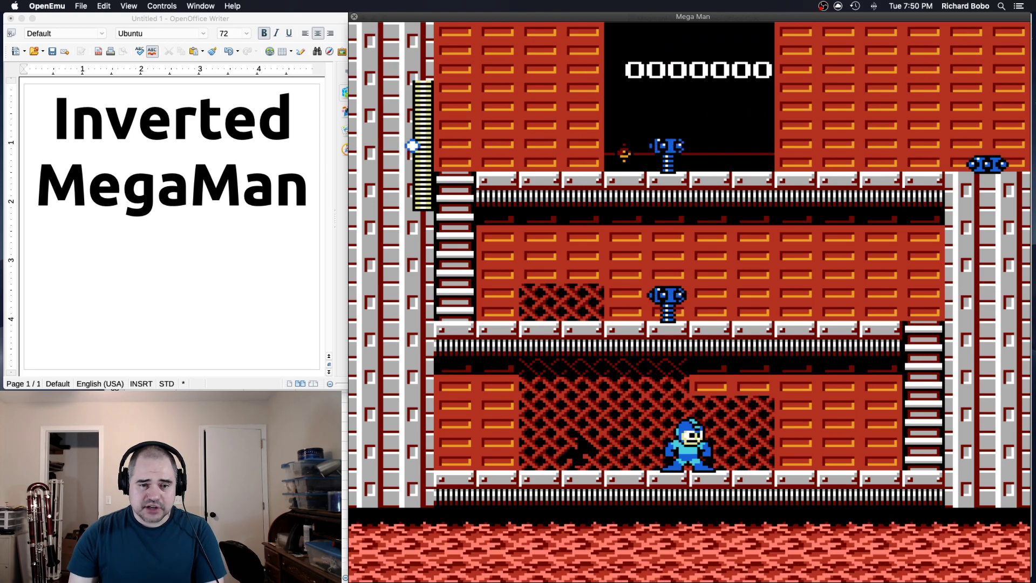
- Climb the ladder in the first Fireman room and shoot the blue turret on the middle floor
{"action": "key", "text": "Right"}
{"action": "key", "text": "Up"}
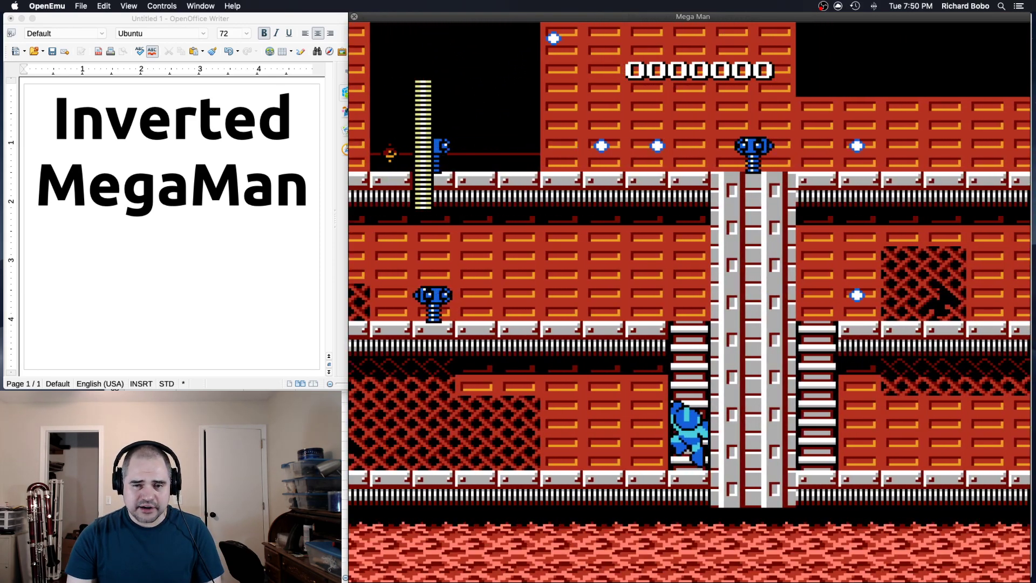
{"action": "key", "text": "Left"}
{"action": "key", "text": "a"}
{"action": "key", "text": "a"}
{"action": "key", "text": "Left"}
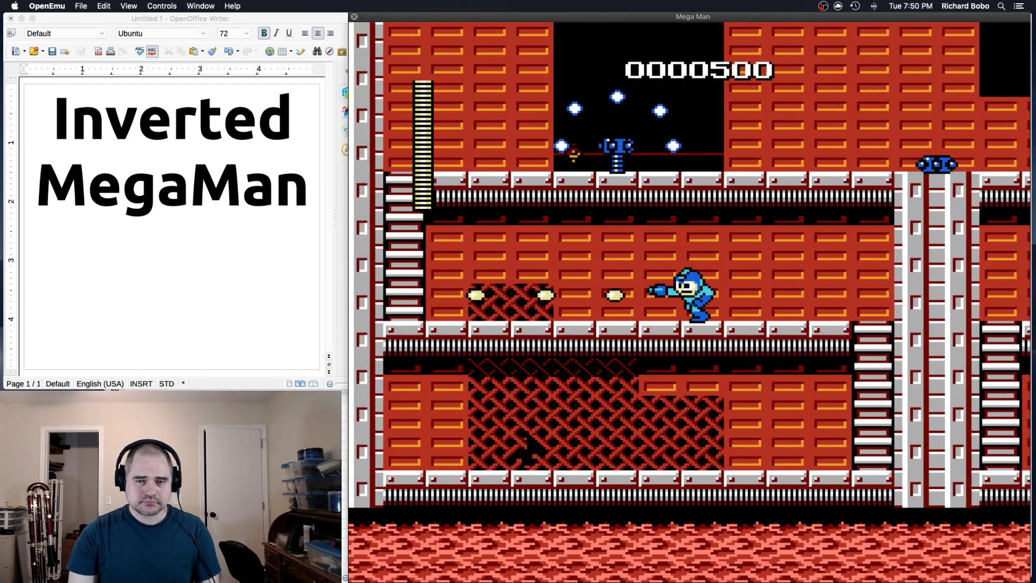
- Reset the console and start the Elecman stage
{"action": "mouse_move", "coordinate": [671, 491]}
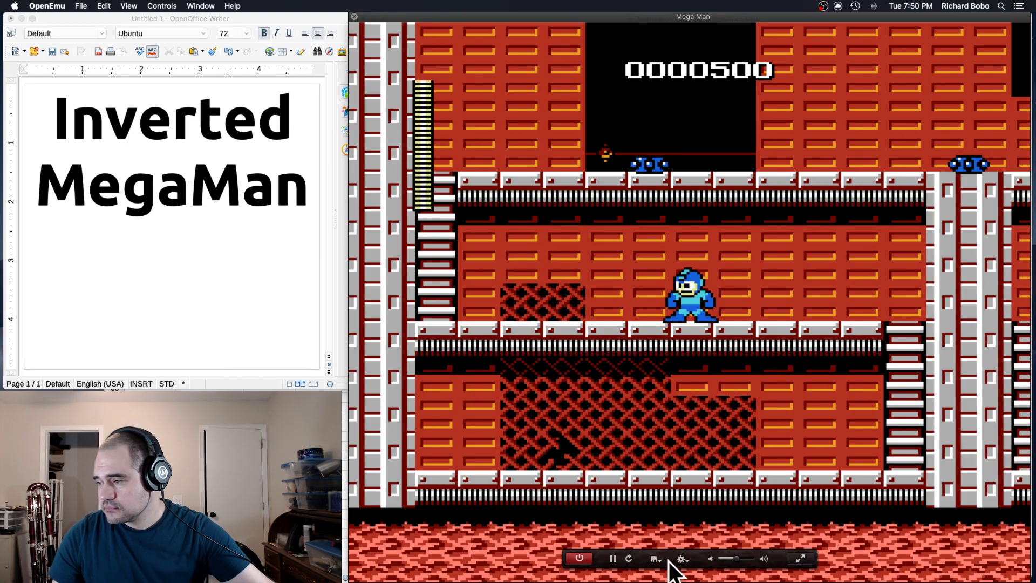
{"action": "left_click", "coordinate": [629, 558]}
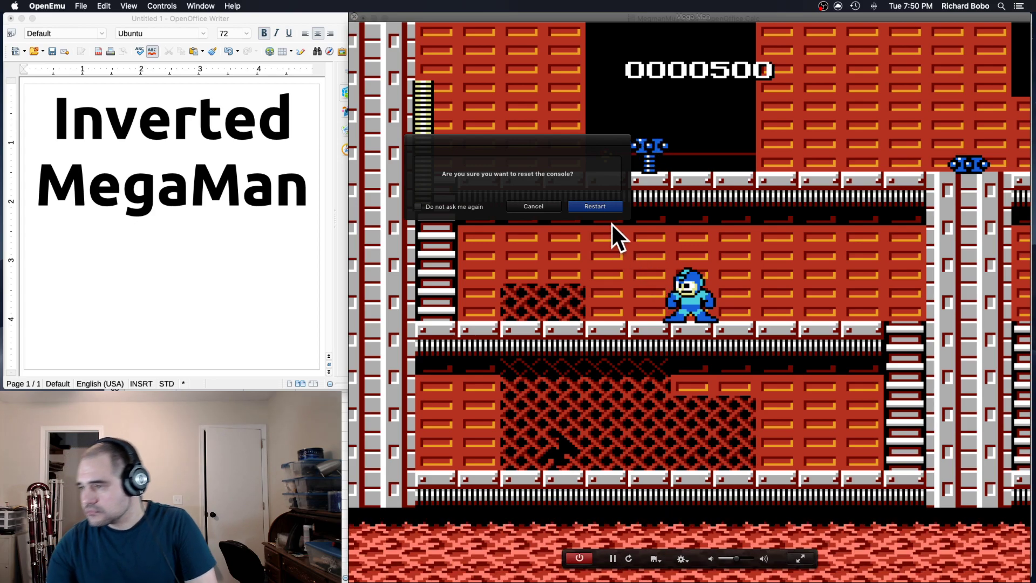
{"action": "left_click", "coordinate": [604, 207]}
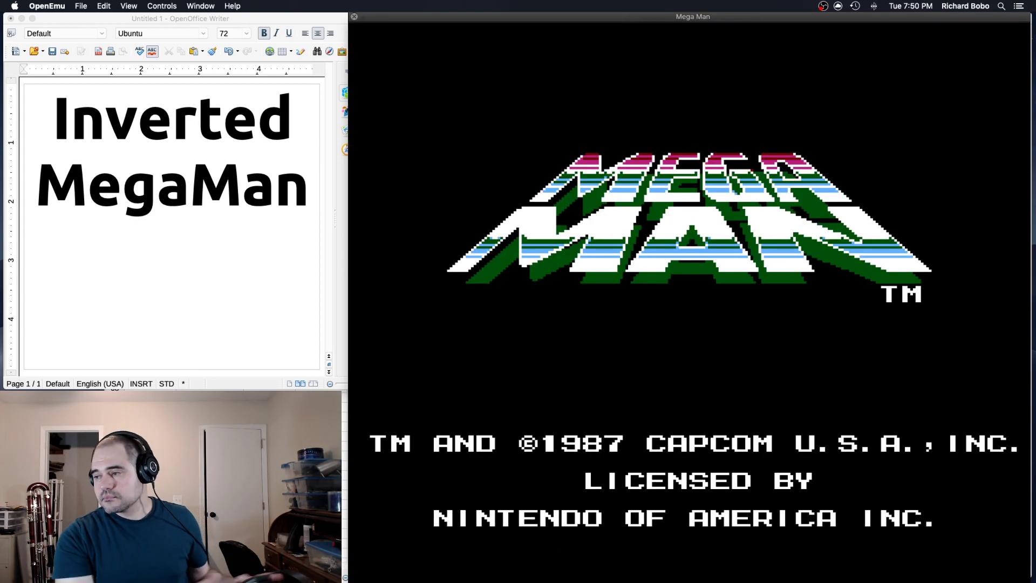
{"action": "key", "text": "Return"}
{"action": "key", "text": "Right"}
{"action": "key", "text": "Right"}
{"action": "key", "text": "Right"}
{"action": "key", "text": "Right"}
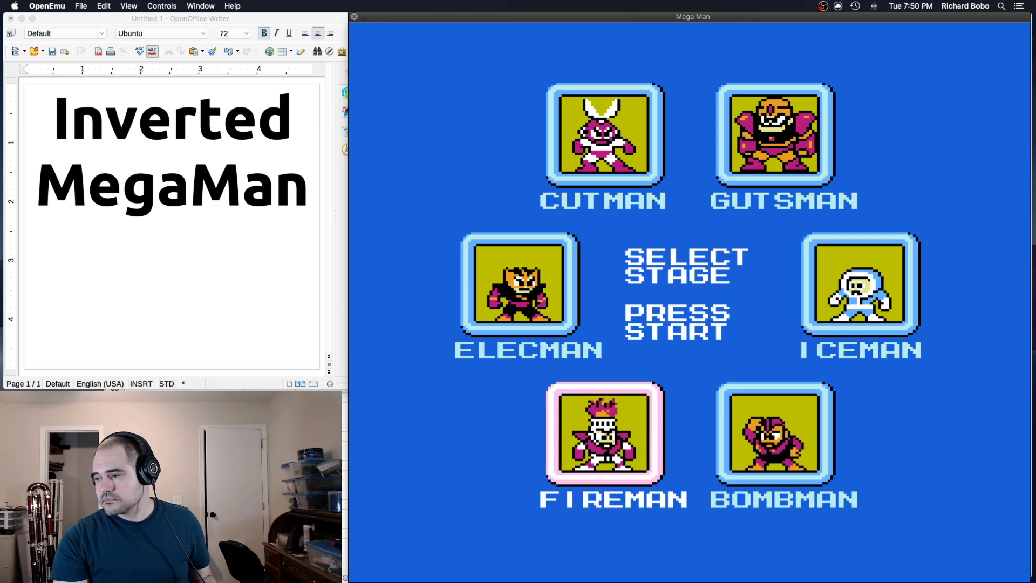
{"action": "key", "text": "Right"}
{"action": "key", "text": "Return"}
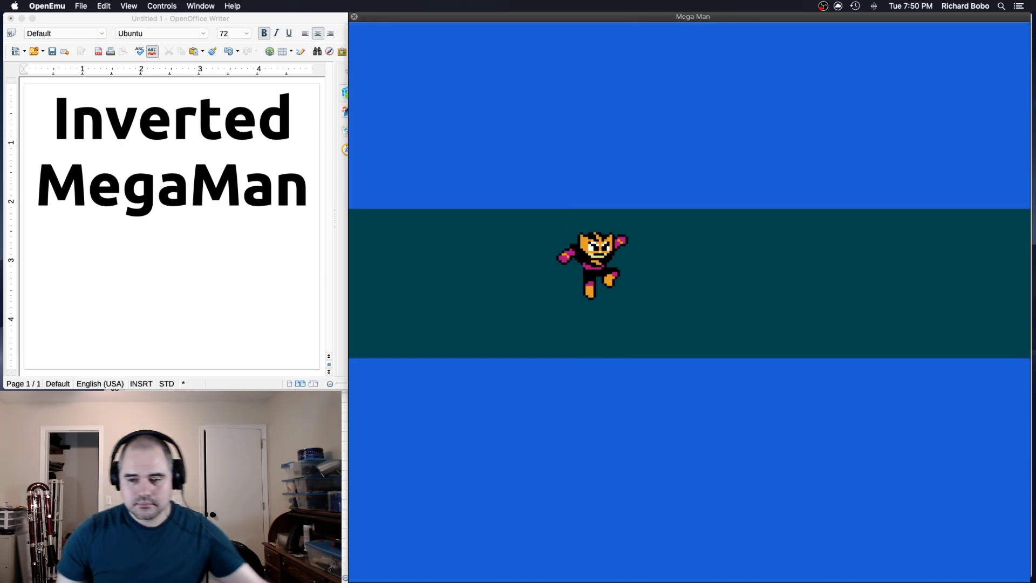
- Switch to OpenOffice Writer and replace "Inverted" in the heading with "Default"
{"action": "mouse_move", "coordinate": [599, 483]}
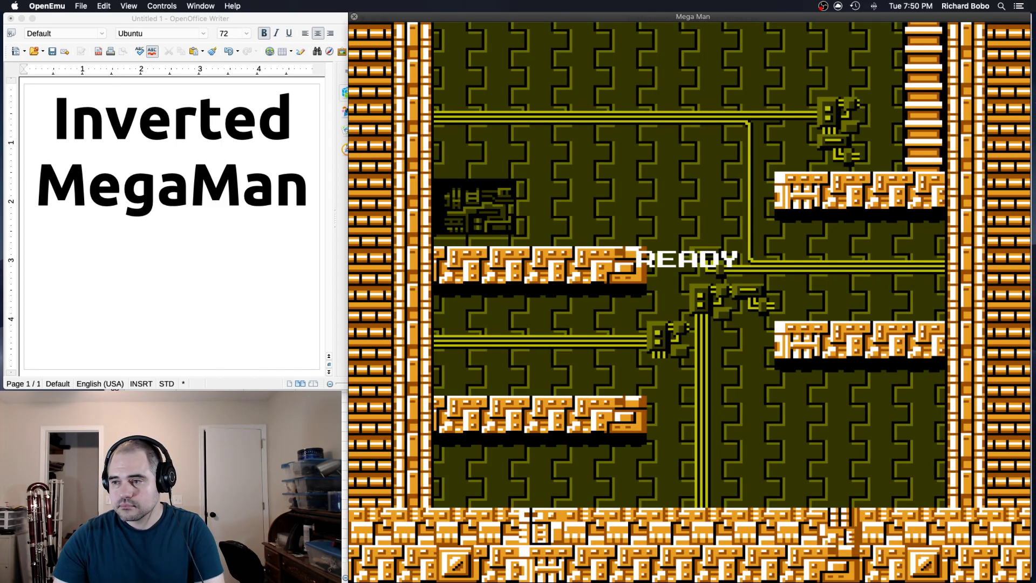
{"action": "left_click", "coordinate": [132, 199]}
{"action": "double_click", "coordinate": [108, 140]}
{"action": "type", "text": "Dwefault"}
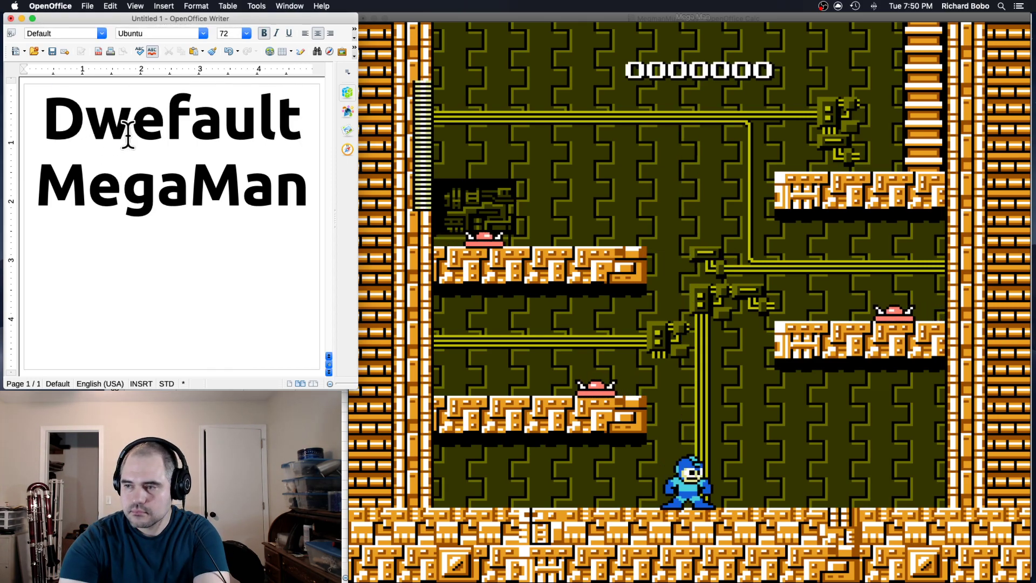
{"action": "left_click", "coordinate": [128, 131]}
{"action": "key", "text": "BackSpace"}
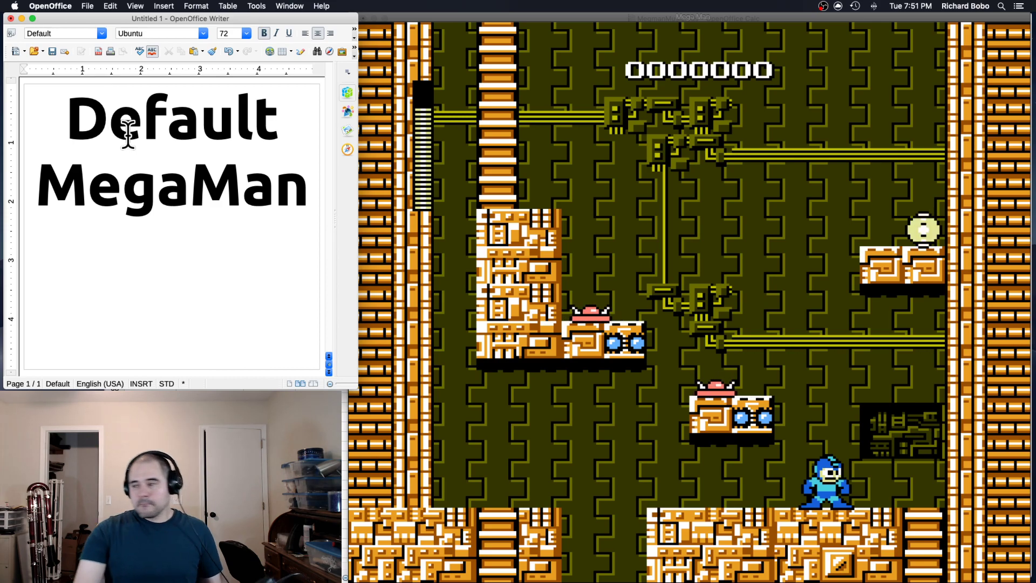
- Switch to OpenEmu, replace the running game with Mega Man (Stock) 2 beside the Writer document and open its stage select screen
{"action": "left_click", "coordinate": [446, 264]}
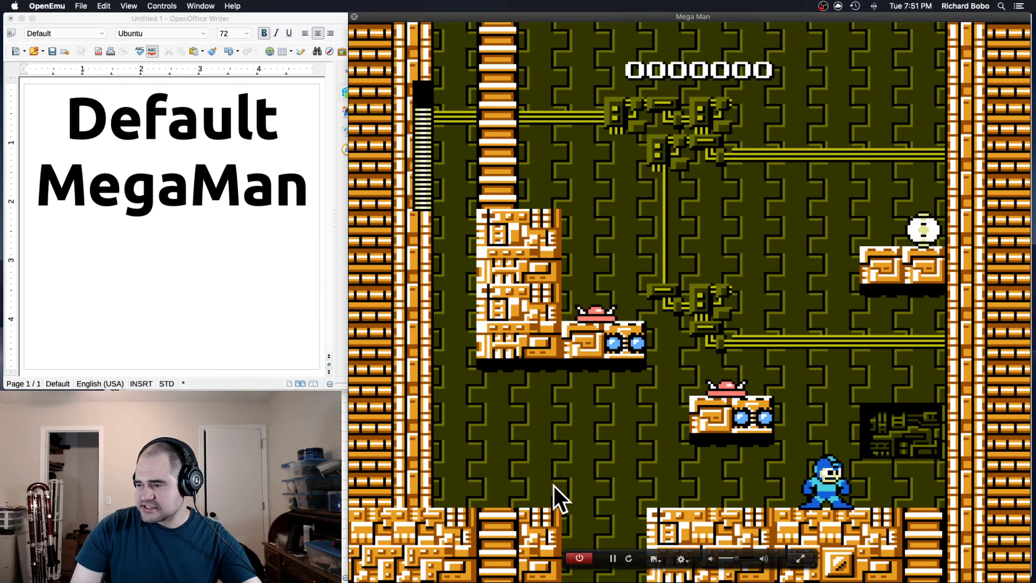
{"action": "left_click", "coordinate": [580, 558]}
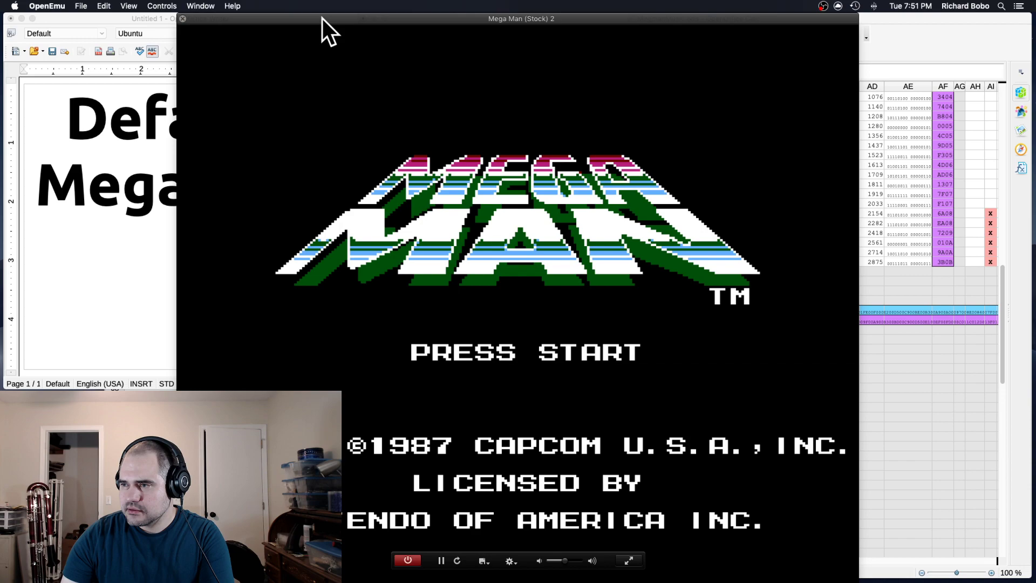
{"action": "left_click_drag", "start_coordinate": [321, 18], "coordinate": [490, 1]}
{"action": "mouse_move", "coordinate": [358, 199]}
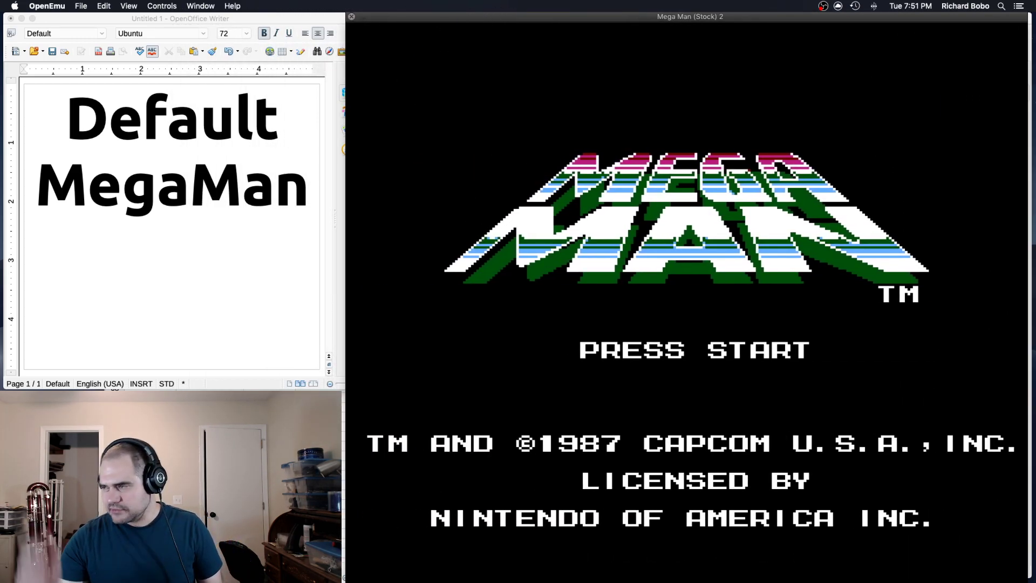
{"action": "mouse_move", "coordinate": [407, 183]}
{"action": "left_click_drag", "start_coordinate": [645, 16], "coordinate": [649, 15]}
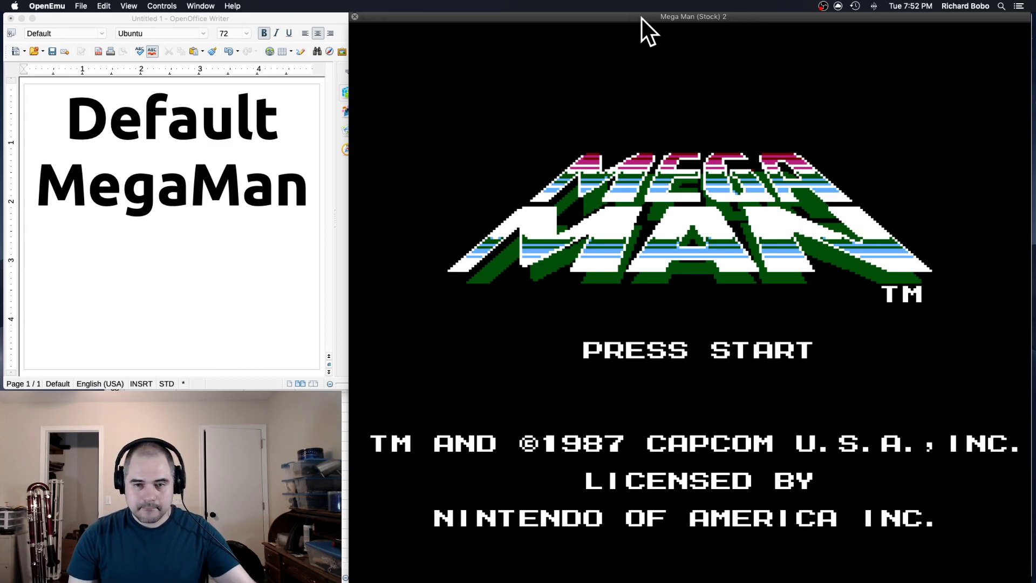
{"action": "key", "text": "Return"}
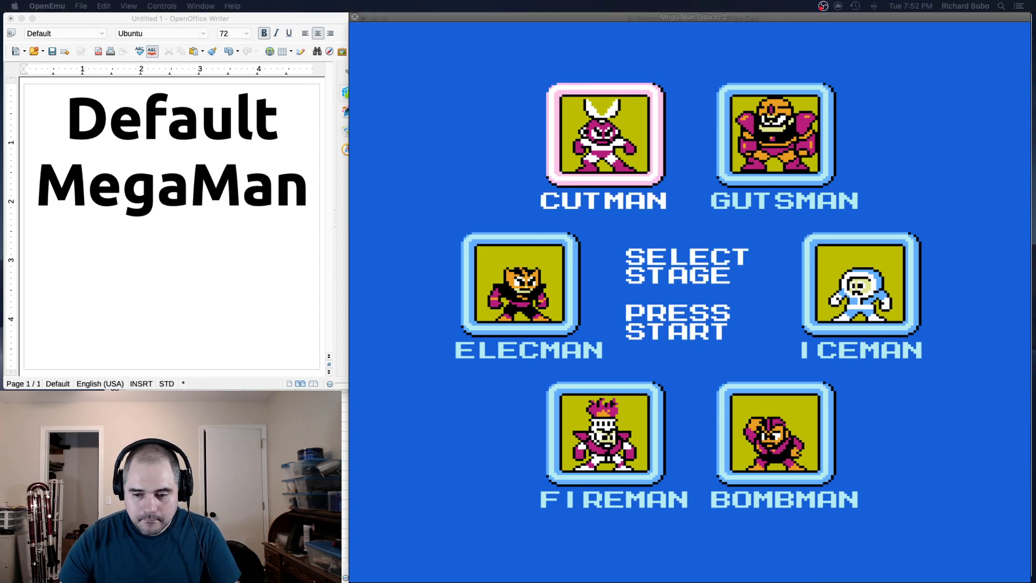
- Move the game window aside and bring up the top of the Main sheet in MegmanMusic.ods in OpenOffice Calc
{"action": "left_click_drag", "start_coordinate": [563, 14], "coordinate": [478, 214]}
{"action": "left_click", "coordinate": [559, 146]}
{"action": "scroll", "coordinate": [552, 204], "scroll_direction": "up", "scroll_amount": 17}
{"action": "scroll", "coordinate": [555, 216], "scroll_direction": "up", "scroll_amount": 6}
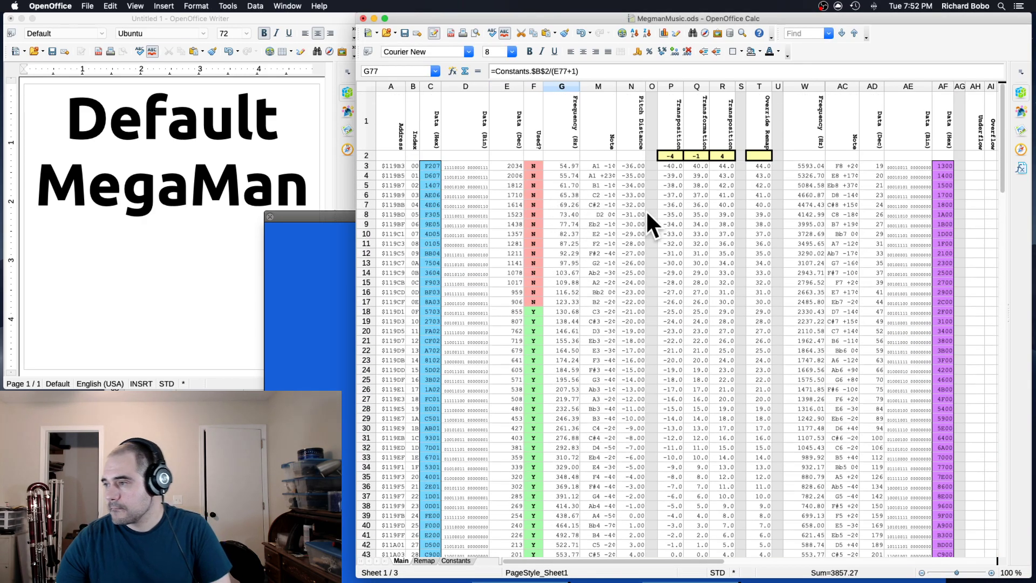
- Set both transposition values in P2 and R2 to 0 and the transformation value in Q2 to 0.5 on the Main sheet
{"action": "left_click", "coordinate": [674, 155]}
{"action": "type", "text": "0"}
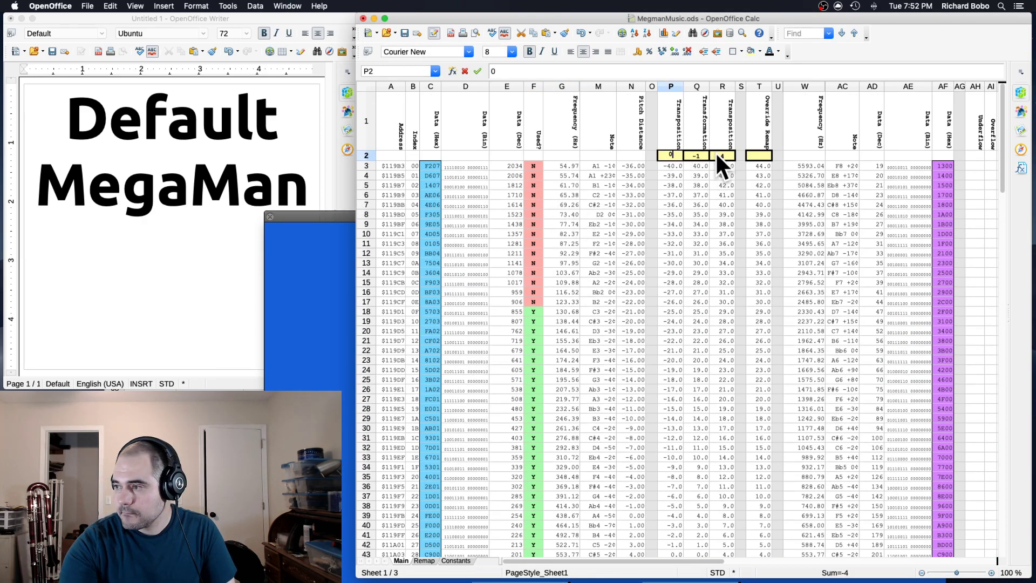
{"action": "left_click", "coordinate": [715, 156]}
{"action": "type", "text": "0"}
{"action": "key", "text": "Return"}
{"action": "key", "text": "Left"}
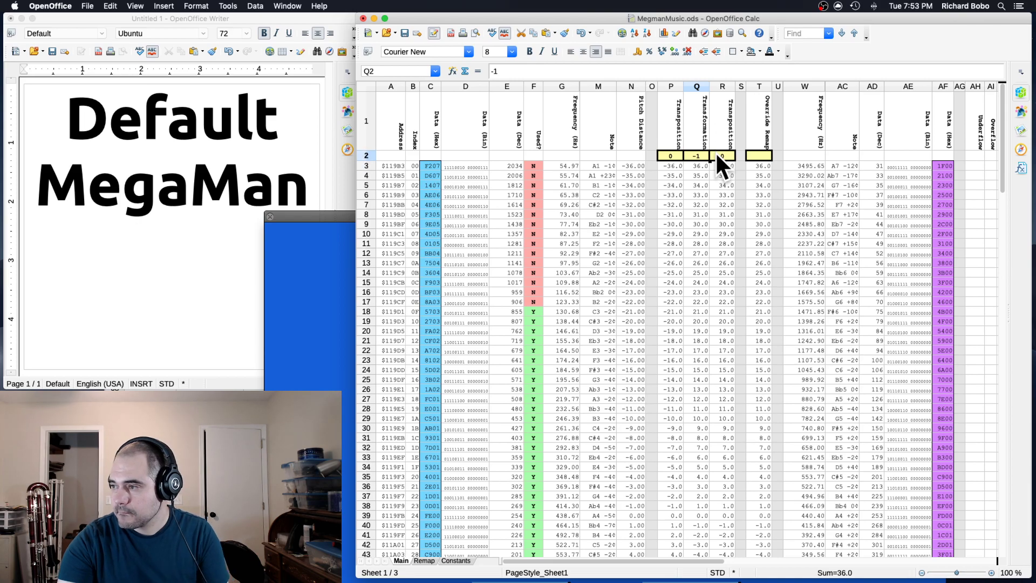
{"action": "type", "text": "0.5"}
{"action": "key", "text": "Return"}
- Copy the Transformed Data string in cell E95 near the end of the Main sheet
{"action": "scroll", "coordinate": [528, 454], "scroll_direction": "down", "scroll_amount": 1}
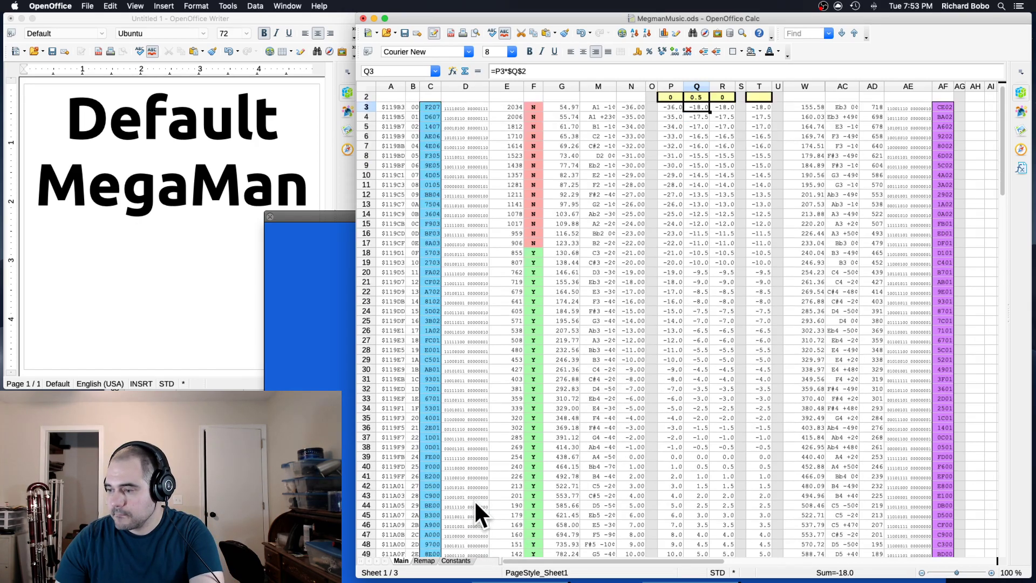
{"action": "scroll", "coordinate": [474, 500], "scroll_direction": "down", "scroll_amount": 19}
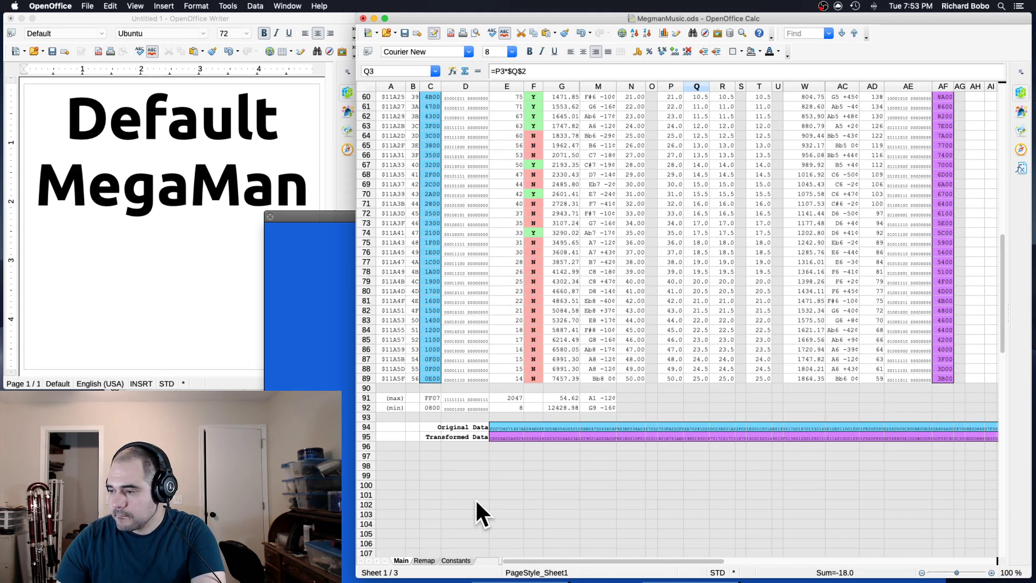
{"action": "left_click", "coordinate": [503, 434]}
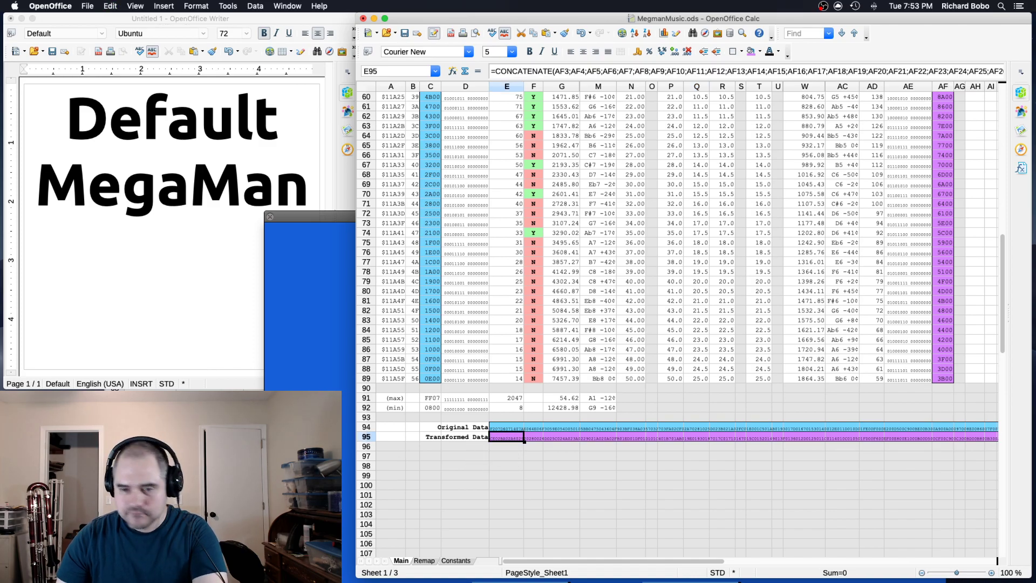
- Switch to Hex Fiend, locate the note data near offset 119A0 in Mega Man (Stock) copy 3.nes, and save and close the file
{"action": "key", "text": "super+Tab"}
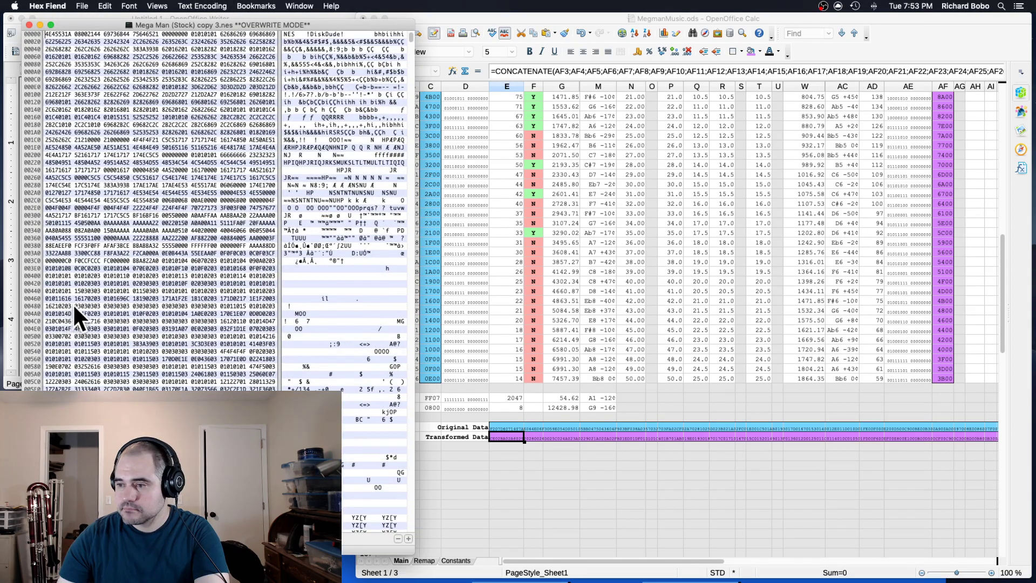
{"action": "scroll", "coordinate": [74, 308], "scroll_direction": "down", "scroll_amount": 20}
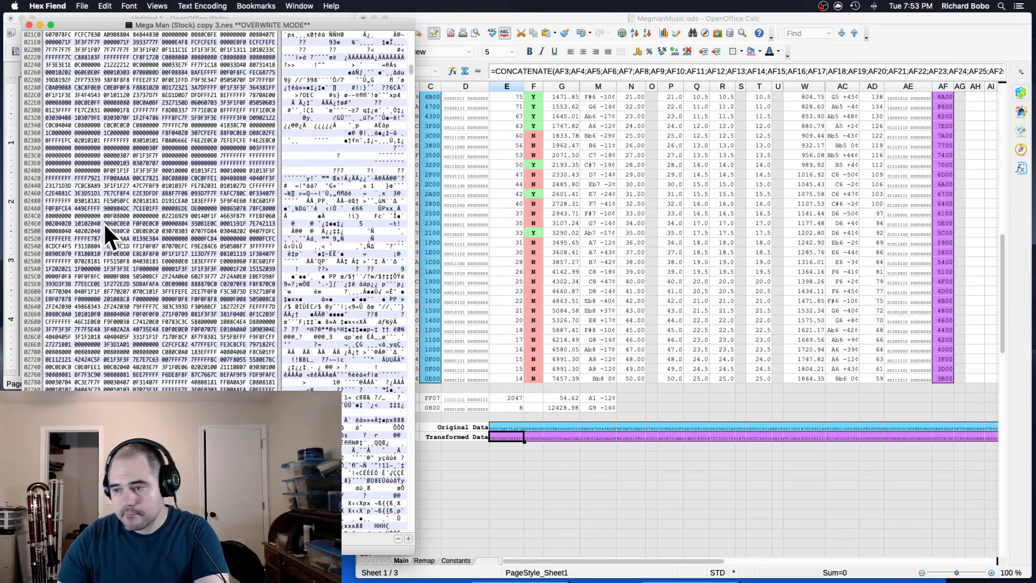
{"action": "scroll", "coordinate": [103, 222], "scroll_direction": "down", "scroll_amount": 20}
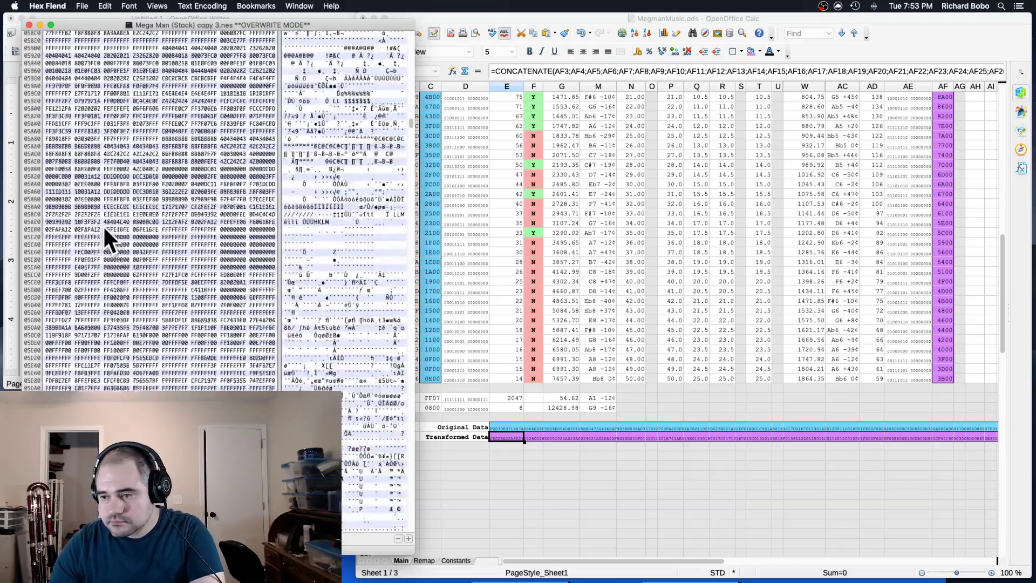
{"action": "scroll", "coordinate": [103, 224], "scroll_direction": "down", "scroll_amount": 12}
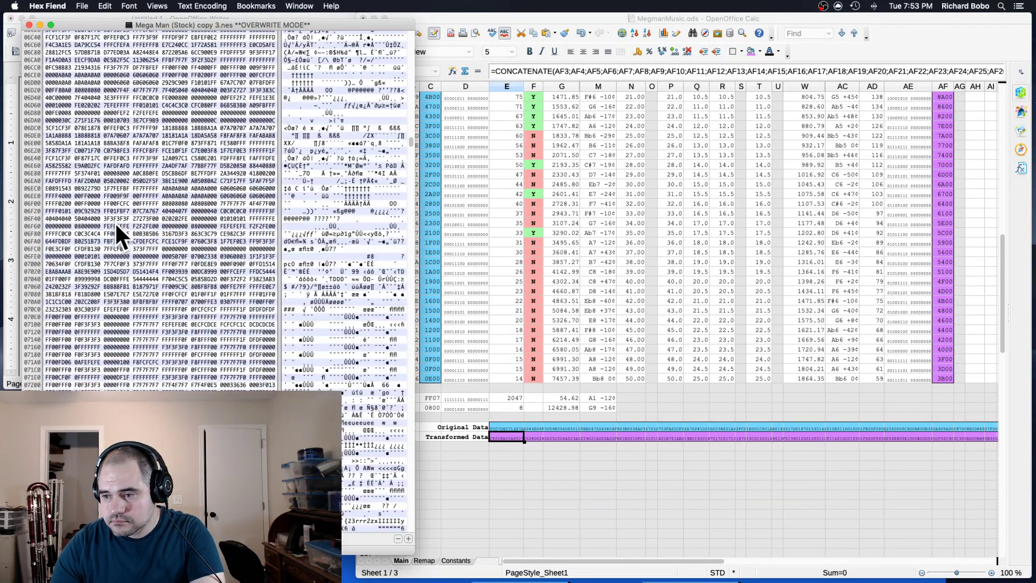
{"action": "scroll", "coordinate": [114, 222], "scroll_direction": "down", "scroll_amount": 15}
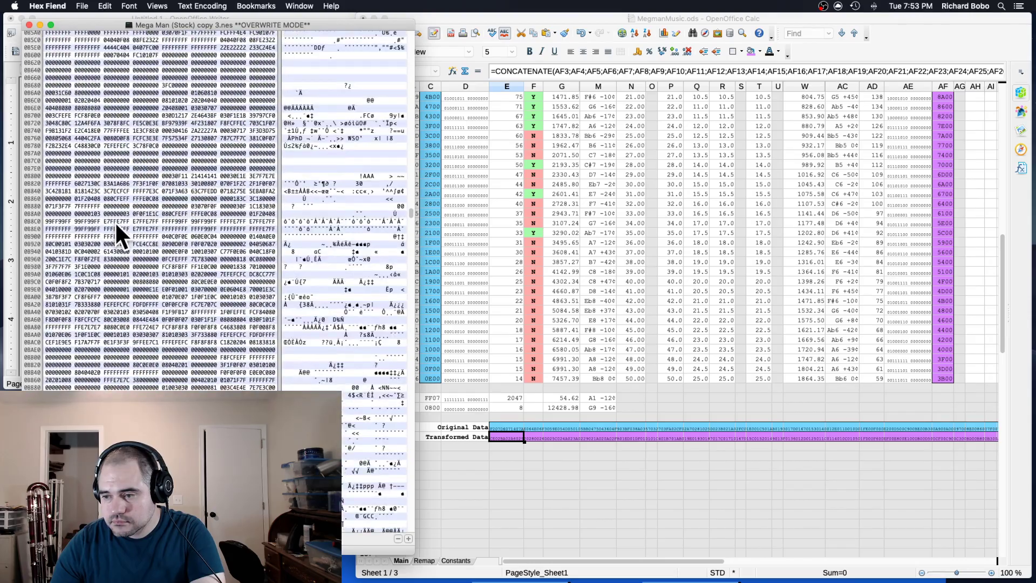
{"action": "scroll", "coordinate": [115, 221], "scroll_direction": "down", "scroll_amount": 15}
{"action": "scroll", "coordinate": [114, 220], "scroll_direction": "down", "scroll_amount": 10}
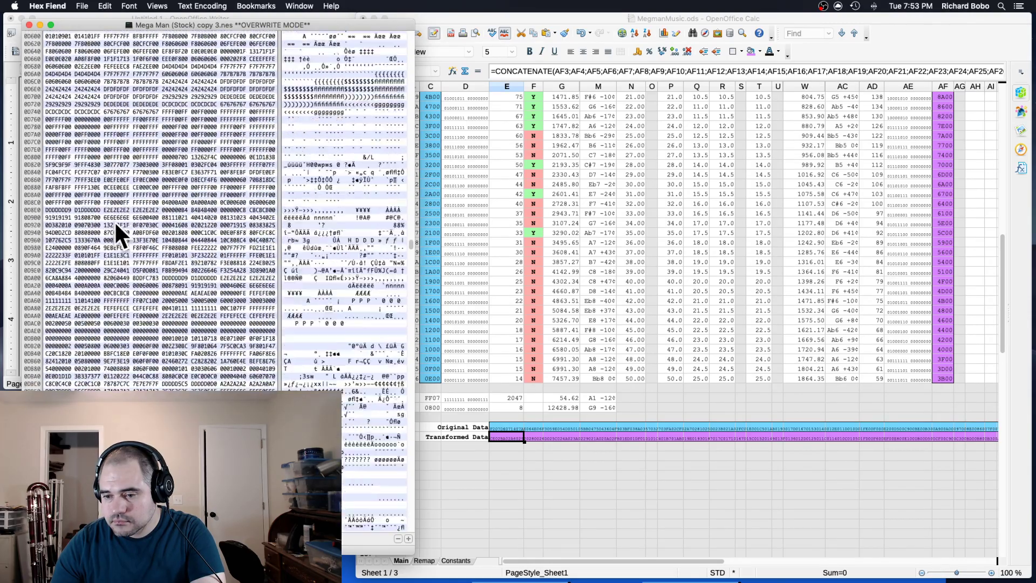
{"action": "scroll", "coordinate": [113, 221], "scroll_direction": "down", "scroll_amount": 20}
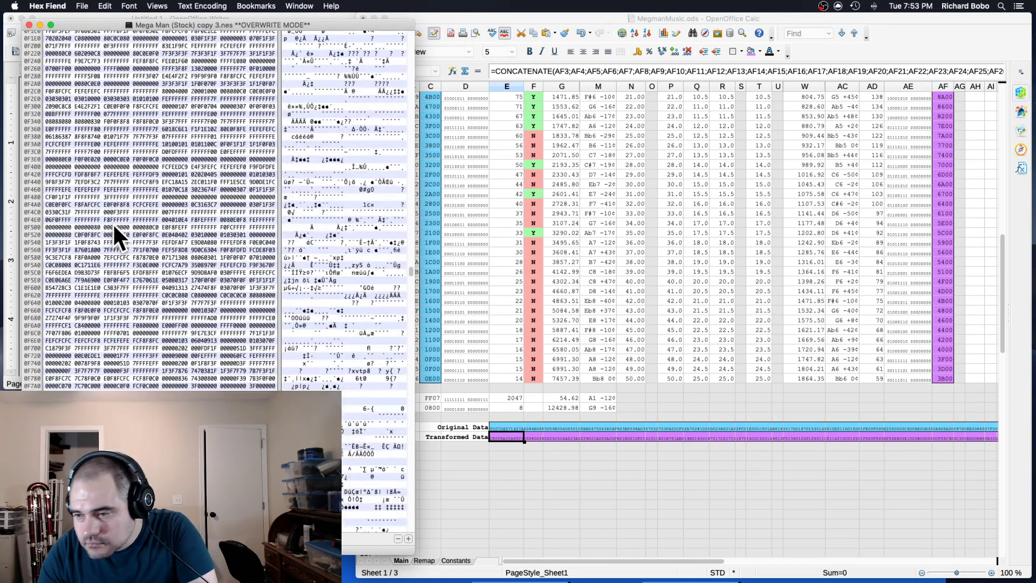
{"action": "scroll", "coordinate": [114, 225], "scroll_direction": "up", "scroll_amount": 10}
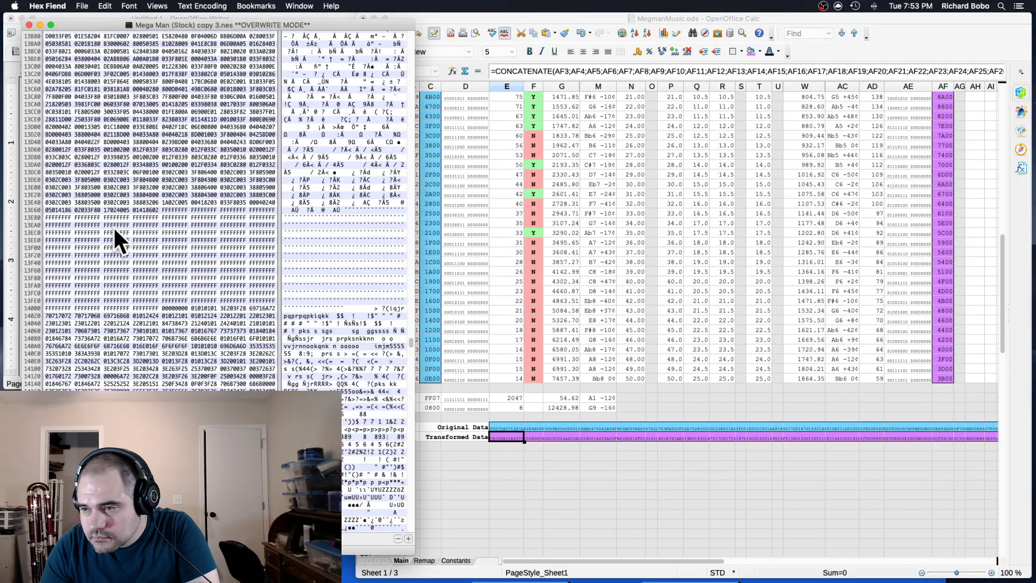
{"action": "scroll", "coordinate": [113, 225], "scroll_direction": "up", "scroll_amount": 5}
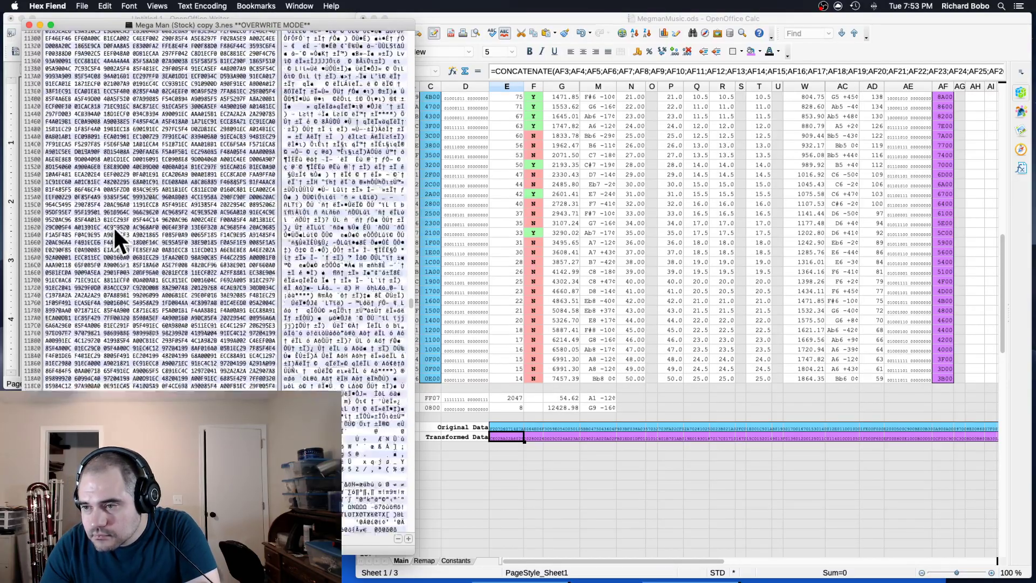
{"action": "scroll", "coordinate": [113, 227], "scroll_direction": "up", "scroll_amount": 8}
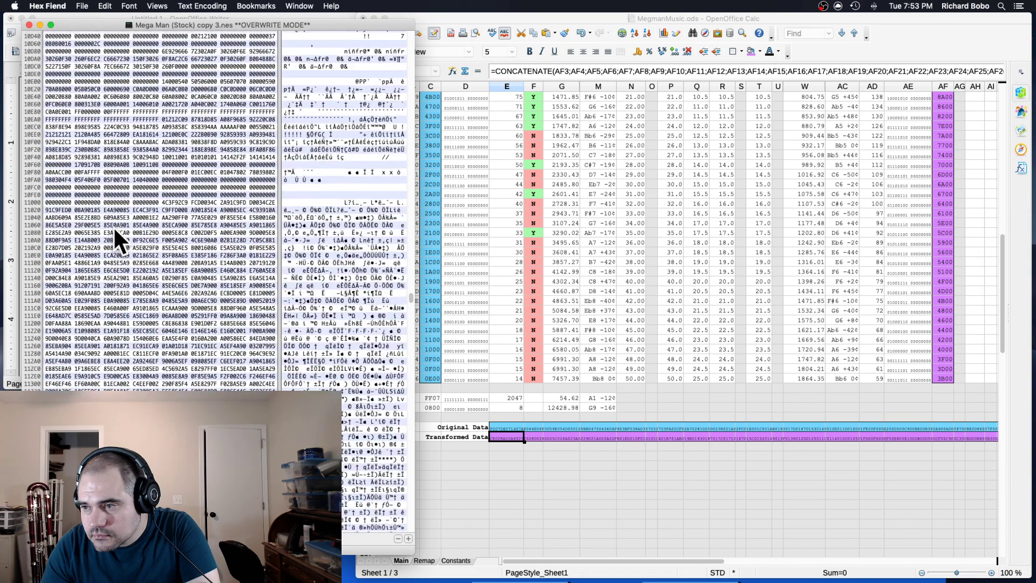
{"action": "scroll", "coordinate": [128, 216], "scroll_direction": "down", "scroll_amount": 15}
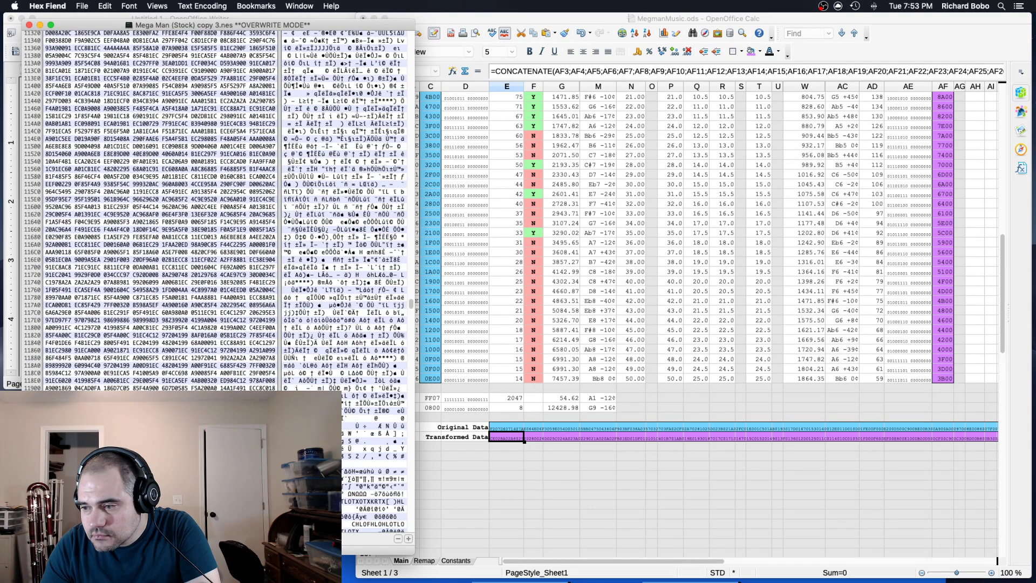
{"action": "scroll", "coordinate": [161, 210], "scroll_direction": "down", "scroll_amount": 4}
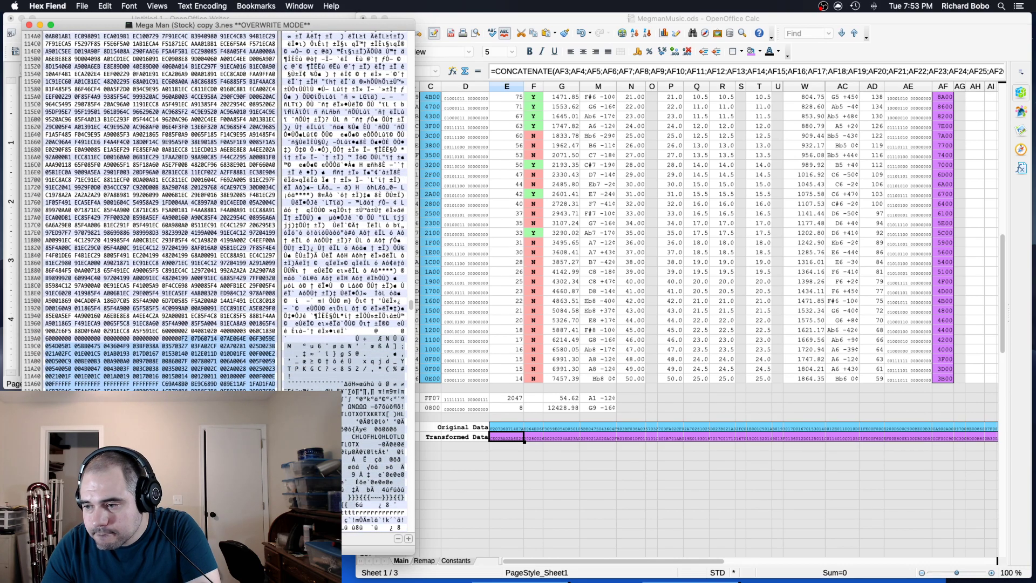
{"action": "key", "text": "super+s"}
{"action": "key", "text": "super+w"}
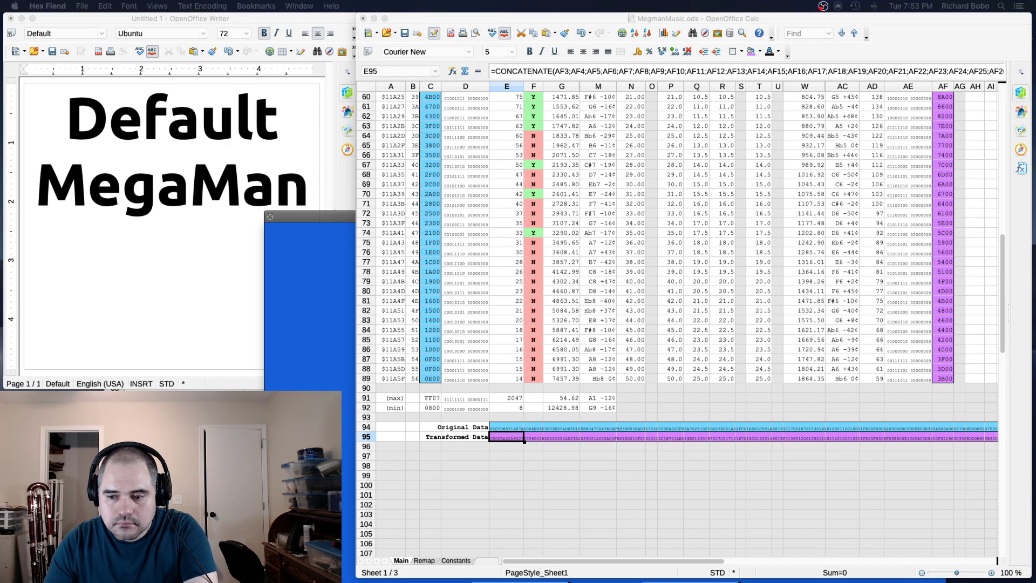
- Switch to OpenEmu, place the game window beside the Writer document and start the Cutman stage
{"action": "key", "text": "super+Tab"}
{"action": "left_click_drag", "start_coordinate": [306, 17], "coordinate": [0, 237]}
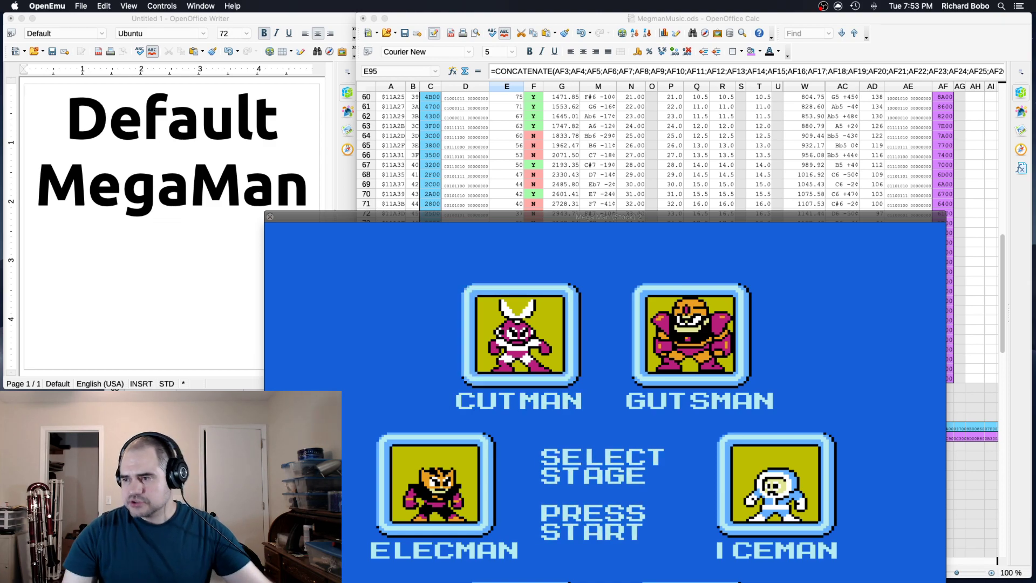
{"action": "left_click_drag", "start_coordinate": [391, 216], "coordinate": [480, 2]}
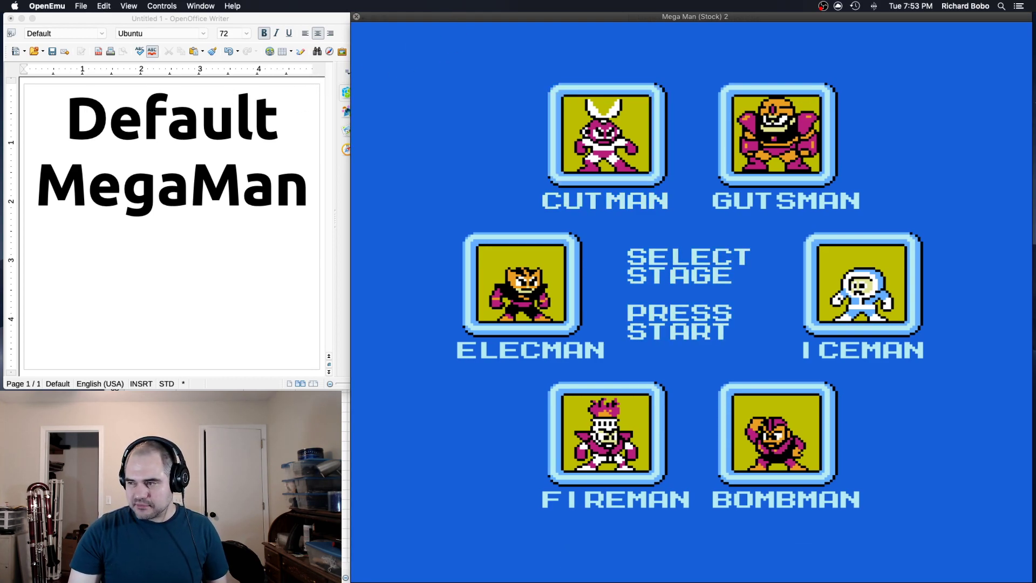
{"action": "key", "text": "Return"}
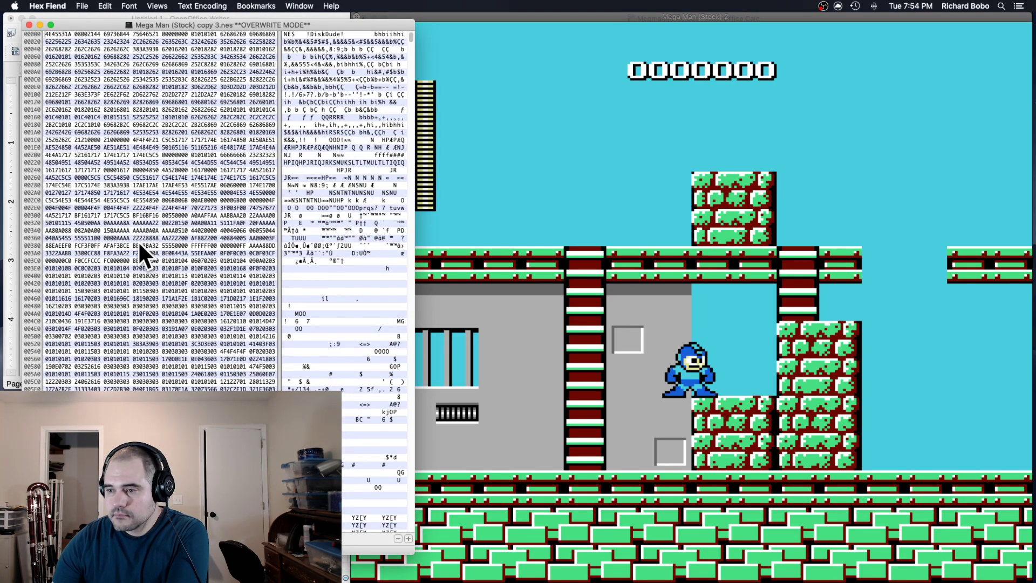
- In Hex Fiend, paste the copied transformed data over the note table starting at offset 119B3, and save and close the ROM file
{"action": "scroll", "coordinate": [136, 241], "scroll_direction": "down", "scroll_amount": 20}
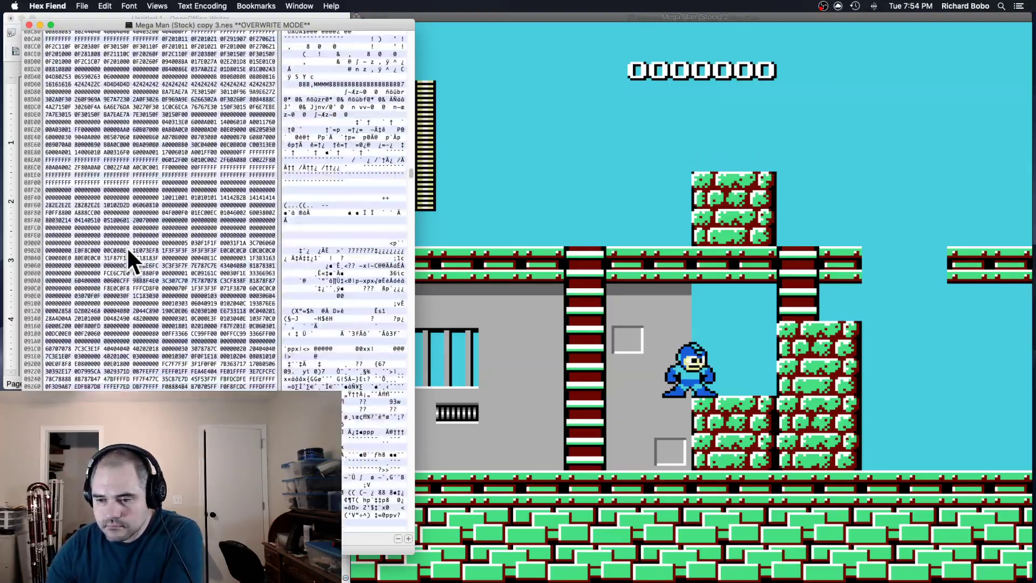
{"action": "scroll", "coordinate": [126, 246], "scroll_direction": "down", "scroll_amount": 15}
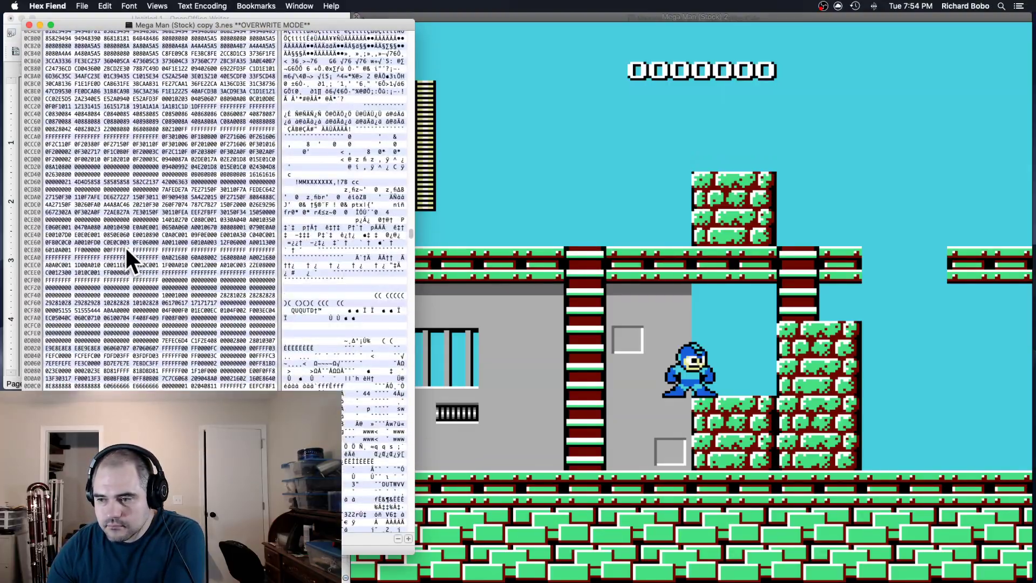
{"action": "scroll", "coordinate": [125, 245], "scroll_direction": "down", "scroll_amount": 20}
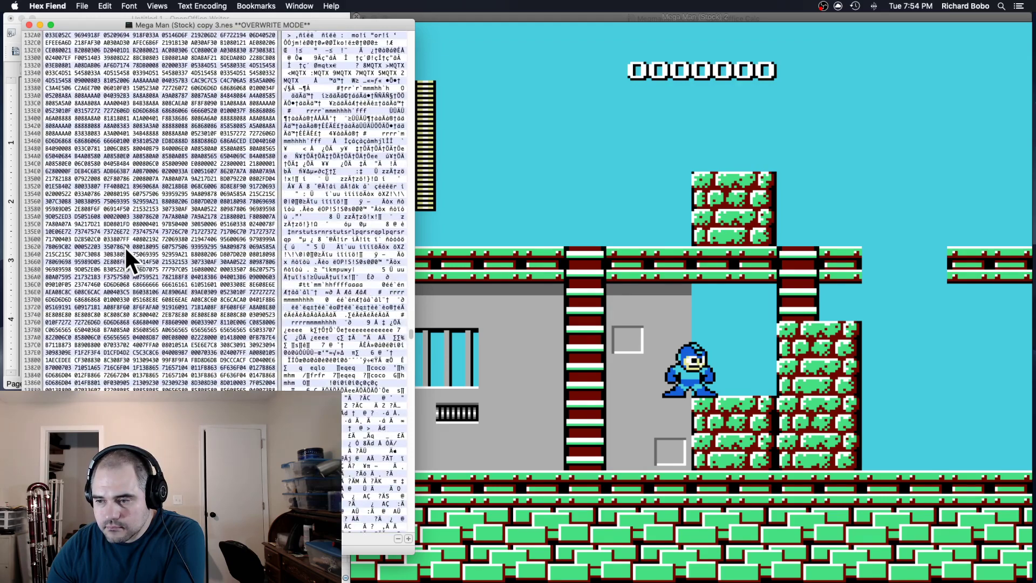
{"action": "scroll", "coordinate": [125, 246], "scroll_direction": "up", "scroll_amount": 8}
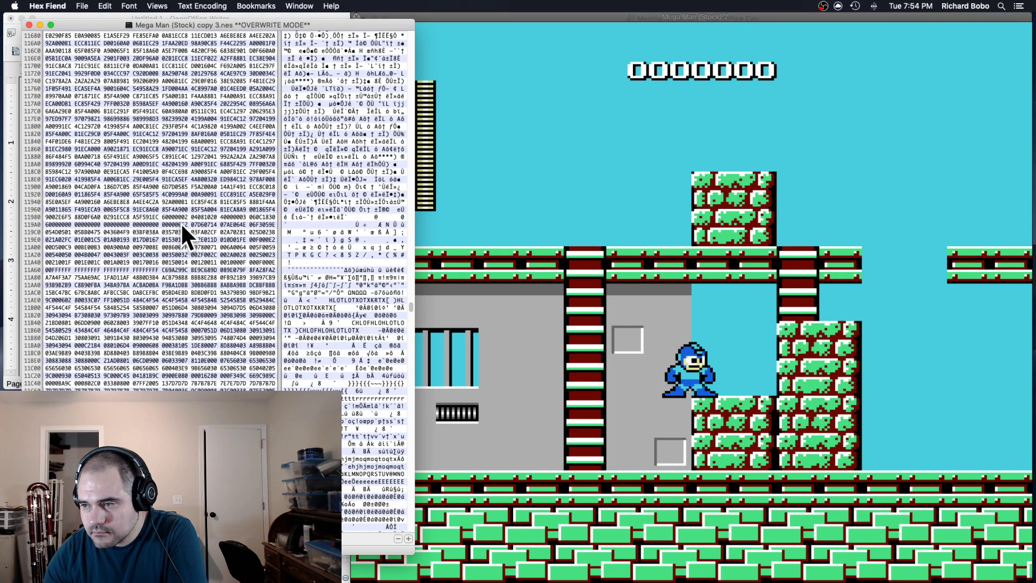
{"action": "left_click_drag", "start_coordinate": [180, 222], "coordinate": [185, 265]}
{"action": "left_click", "coordinate": [159, 277]}
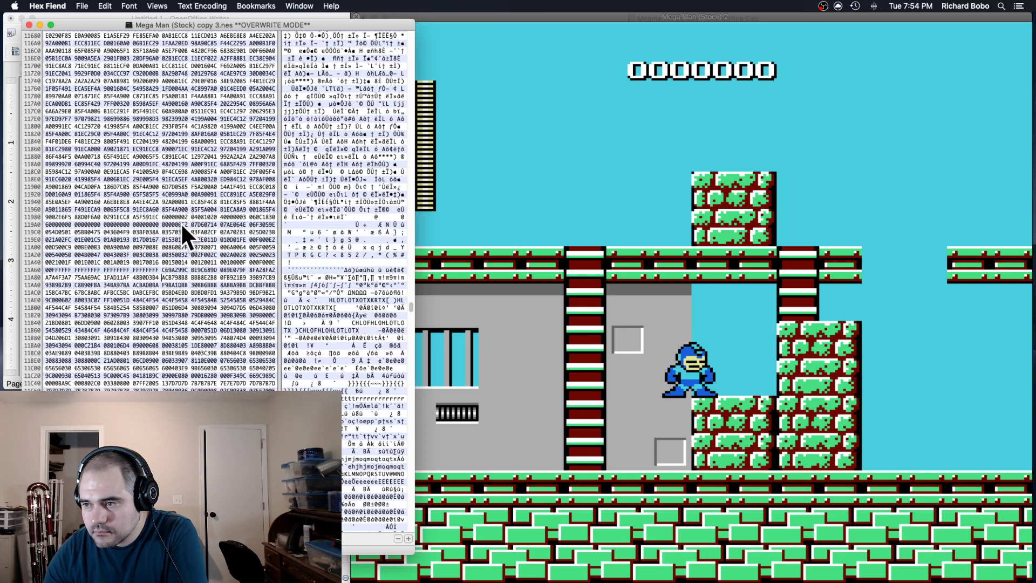
{"action": "left_click_drag", "start_coordinate": [182, 225], "coordinate": [181, 329]}
{"action": "key", "text": "super+v"}
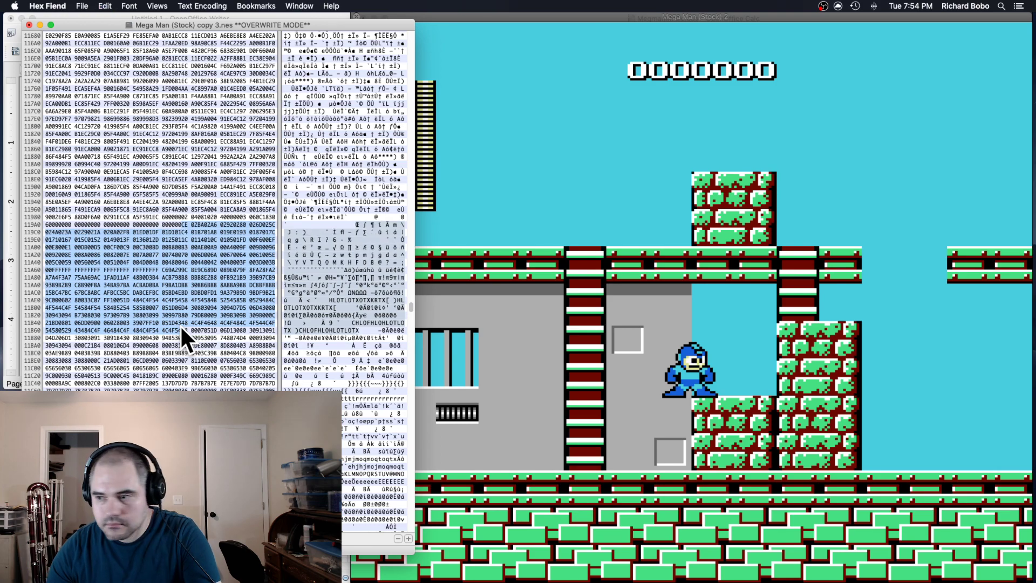
{"action": "key", "text": "super+s"}
{"action": "key", "text": "super+w"}
- Close the running game in OpenEmu, play the imported Mega Man (Stock) copy 2 beside the Writer document, and open its stage select screen
{"action": "left_click", "coordinate": [479, 207]}
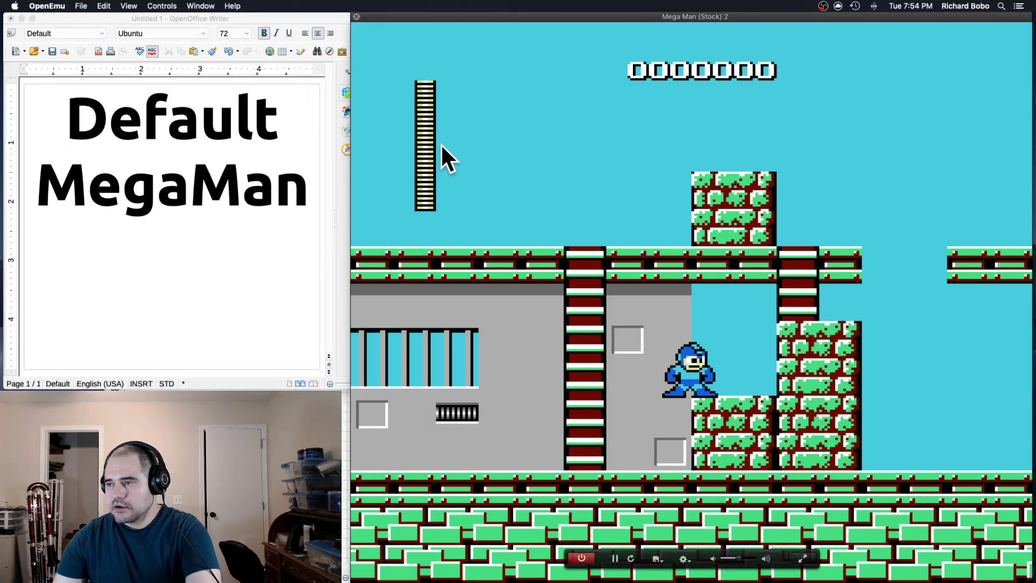
{"action": "key", "text": "super+q"}
{"action": "left_click", "coordinate": [587, 217]}
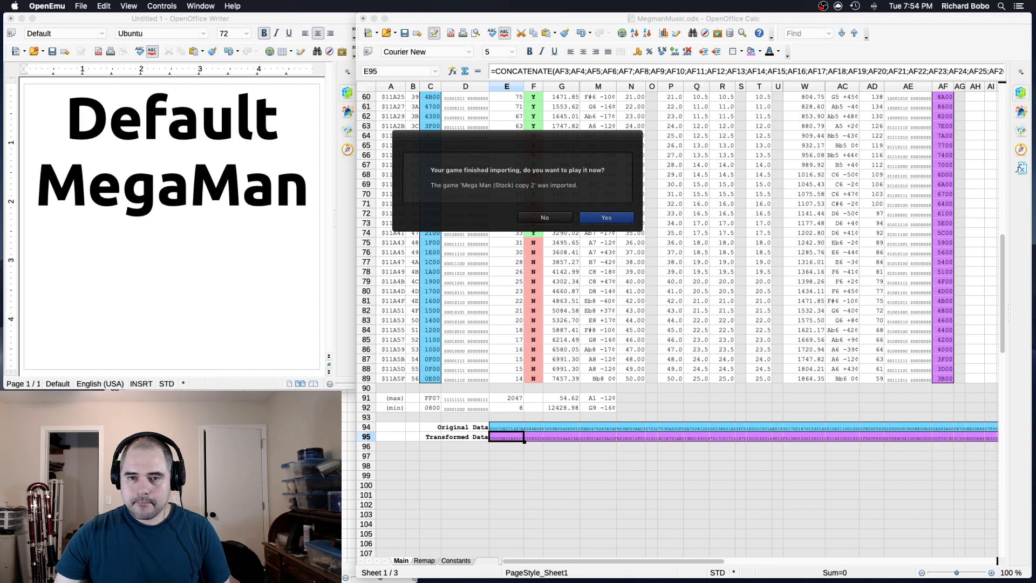
{"action": "left_click", "coordinate": [612, 218]}
{"action": "left_click_drag", "start_coordinate": [423, 19], "coordinate": [596, 11]}
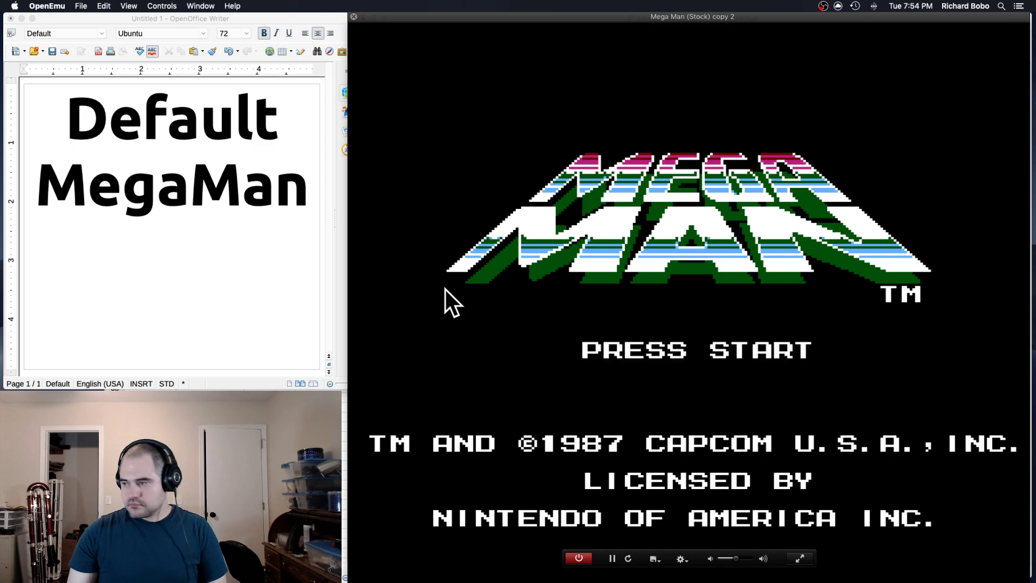
{"action": "key", "text": "Return"}
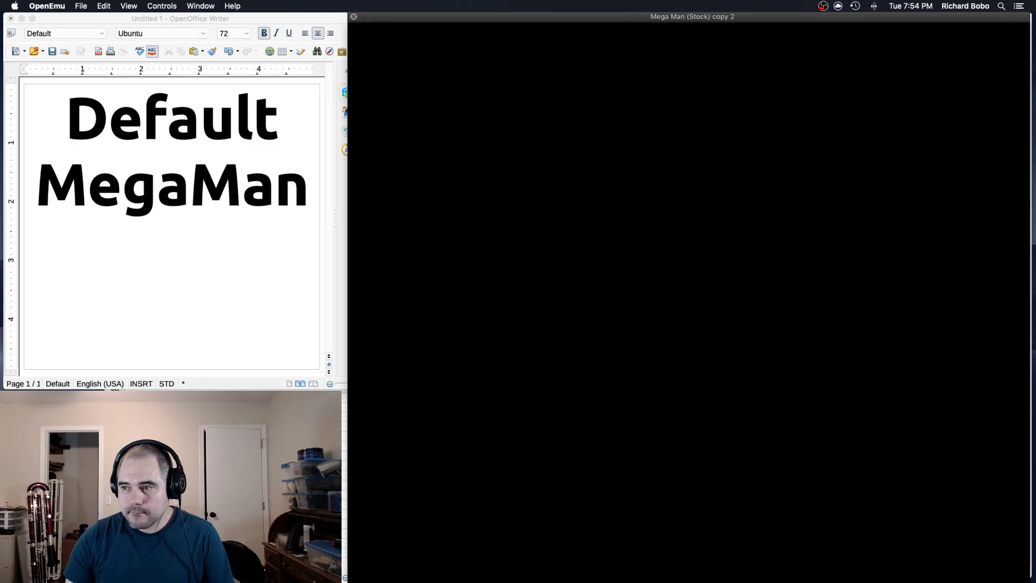
- Replace "Default" with "Inverted" in the Writer heading and return to the game window
{"action": "double_click", "coordinate": [141, 116]}
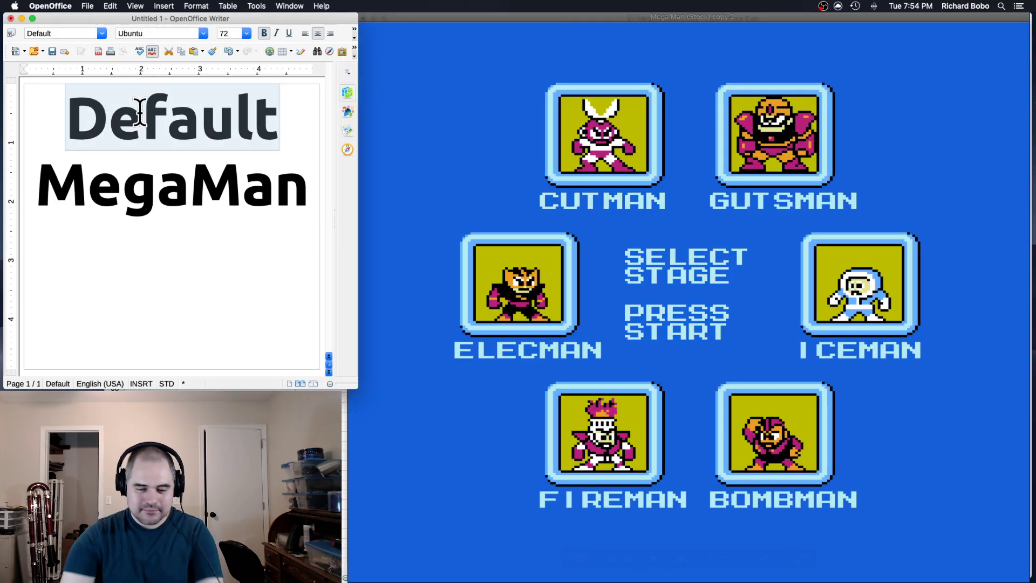
{"action": "type", "text": "Inverted"}
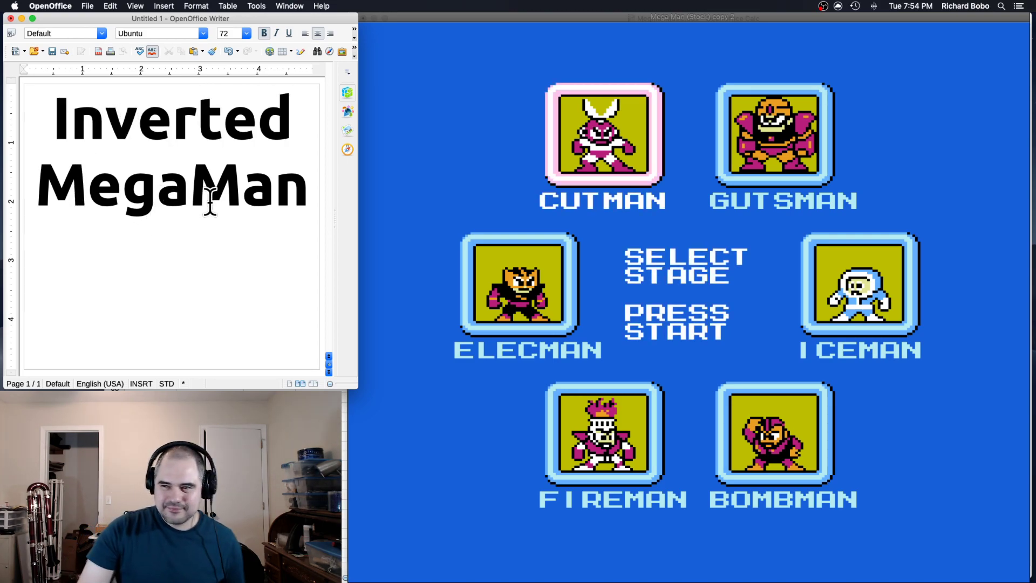
{"action": "left_click", "coordinate": [456, 180]}
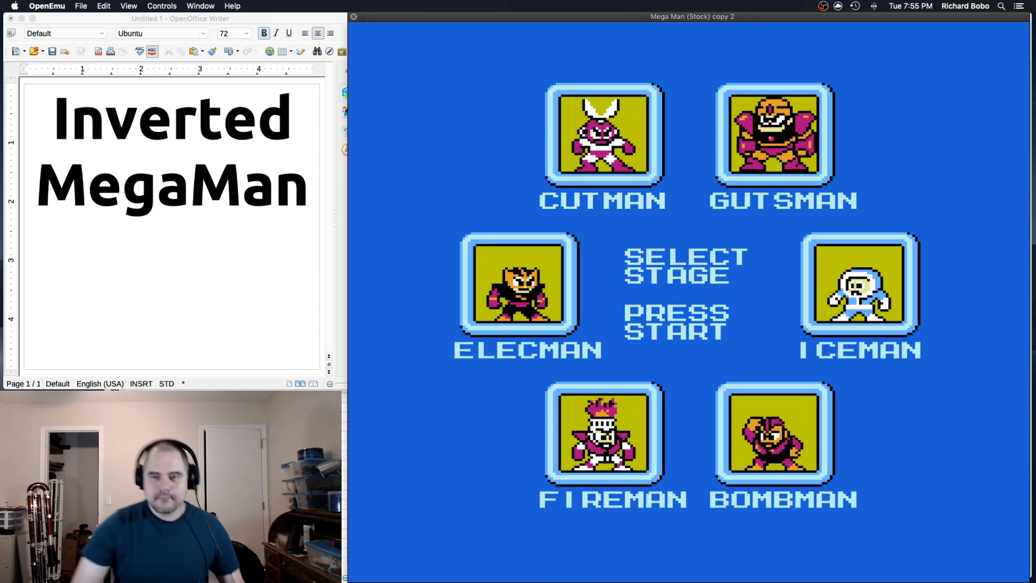
- Insert the line "Music" between "Inverted" and "MegaMan" in the Writer heading
{"action": "left_click", "coordinate": [299, 98]}
{"action": "key", "text": "Return"}
{"action": "type", "text": "Mu"}
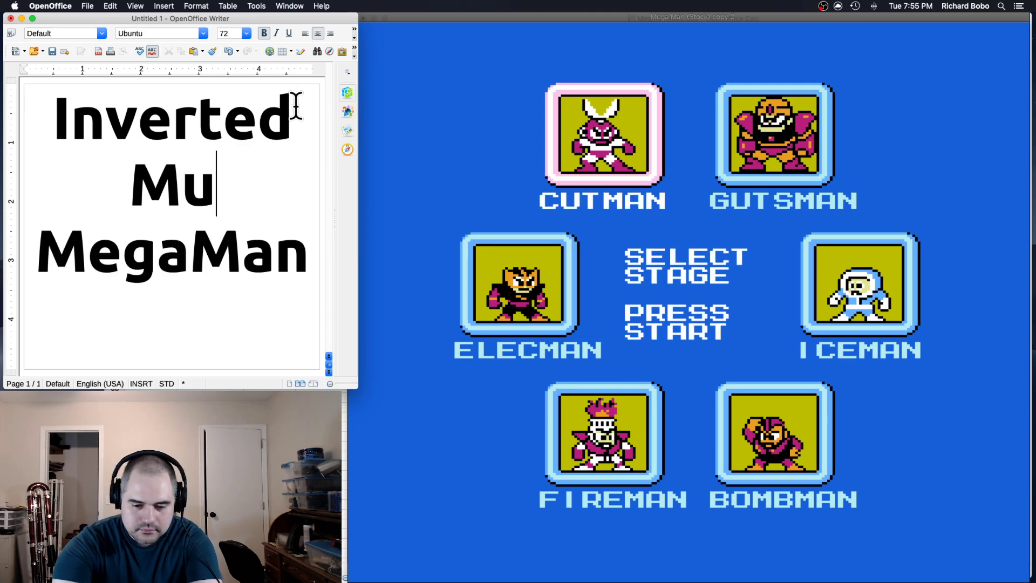
{"action": "type", "text": "sic"}
- Return to the Mega Man game in OpenEmu and start the Cutman stage
{"action": "left_click", "coordinate": [517, 145]}
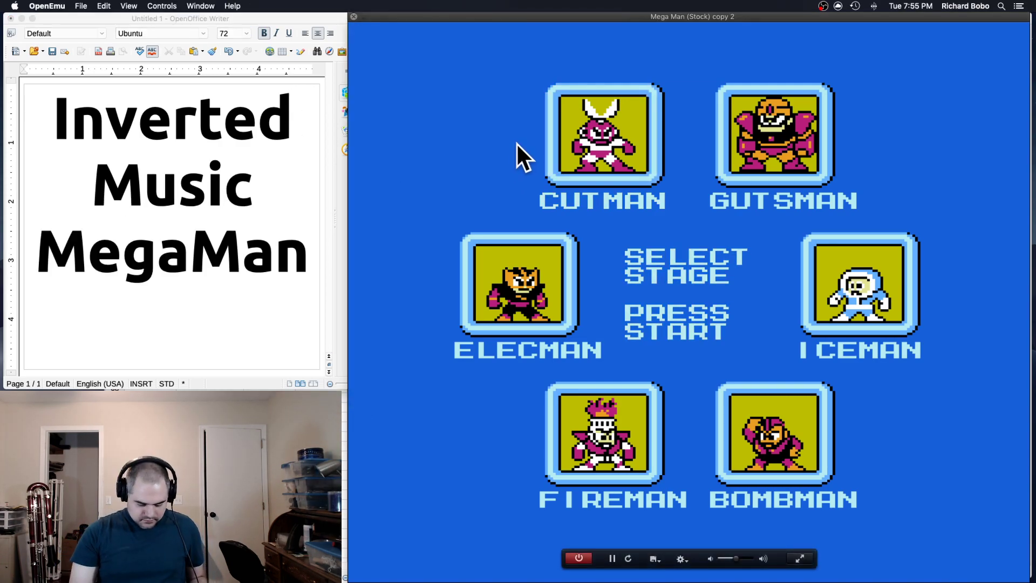
{"action": "key", "text": "Return"}
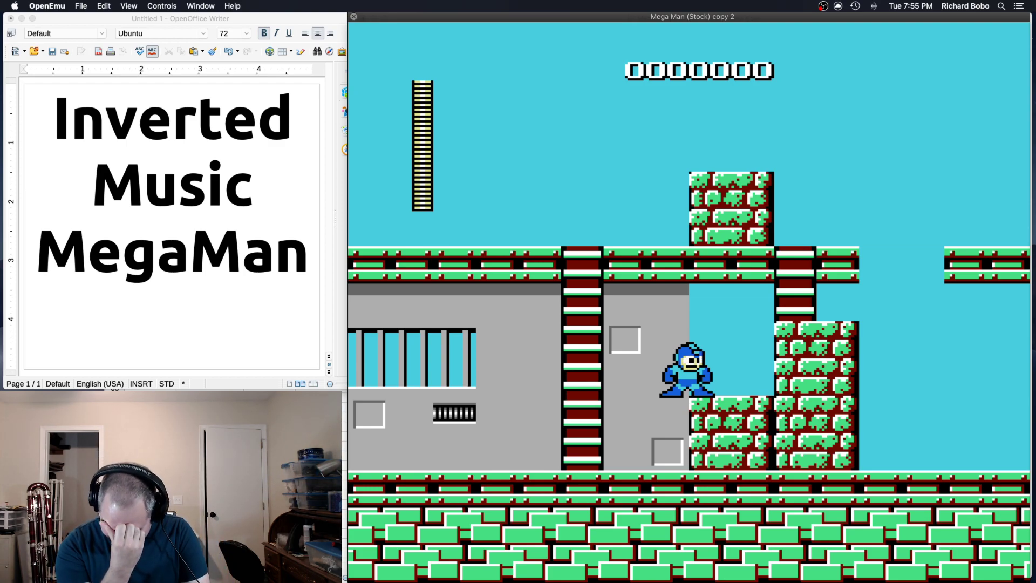
- Reset the console and start the Gutsman stage from the stage select screen
{"action": "mouse_move", "coordinate": [496, 156]}
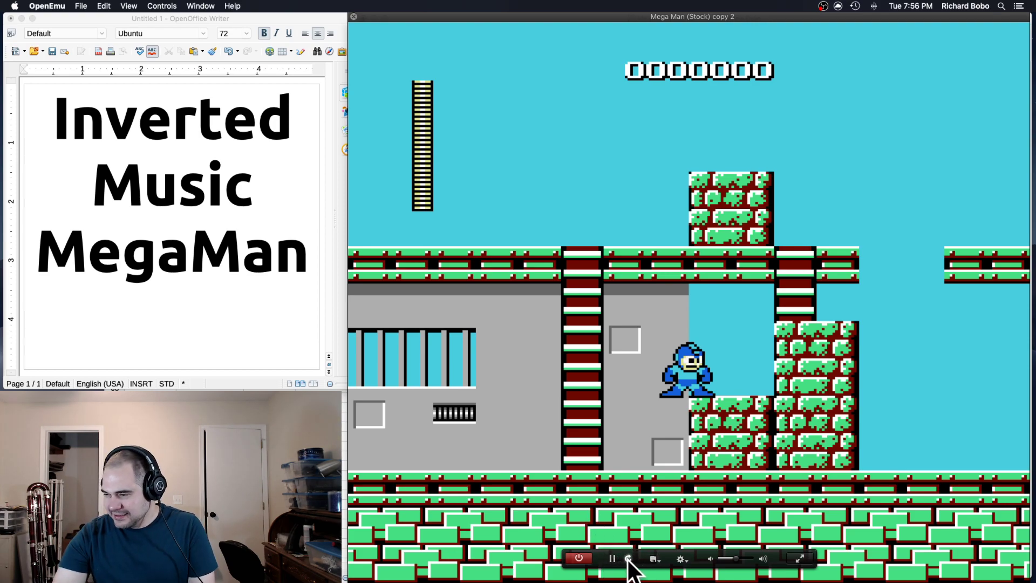
{"action": "left_click", "coordinate": [628, 559]}
{"action": "left_click", "coordinate": [597, 205]}
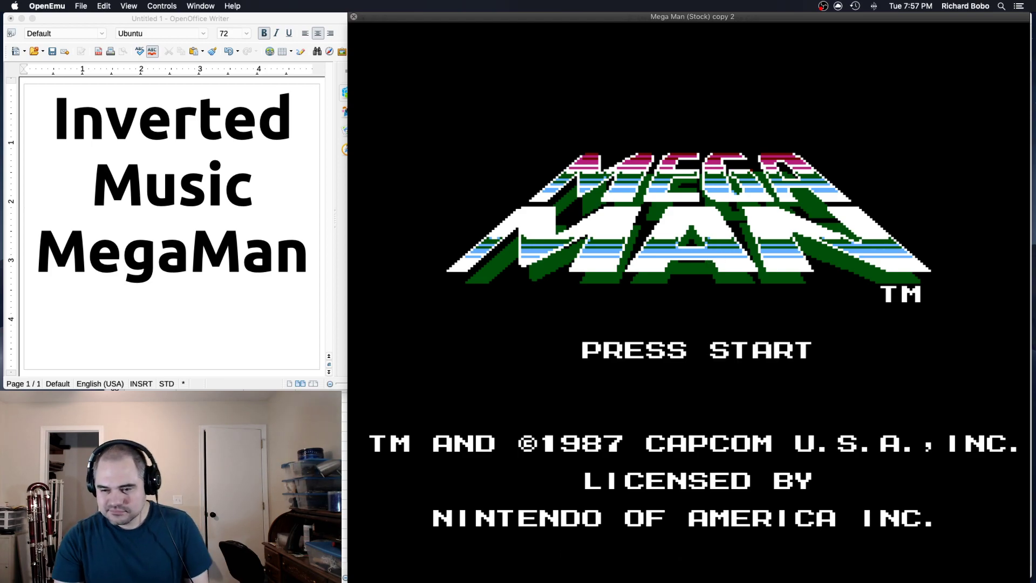
{"action": "key", "text": "Return"}
{"action": "key", "text": "Right"}
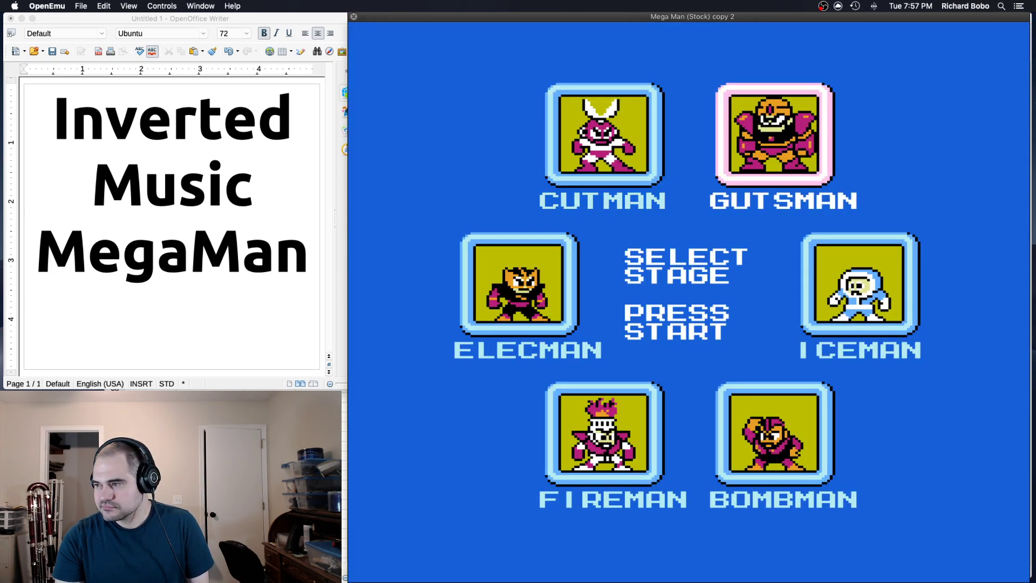
{"action": "key", "text": "Return"}
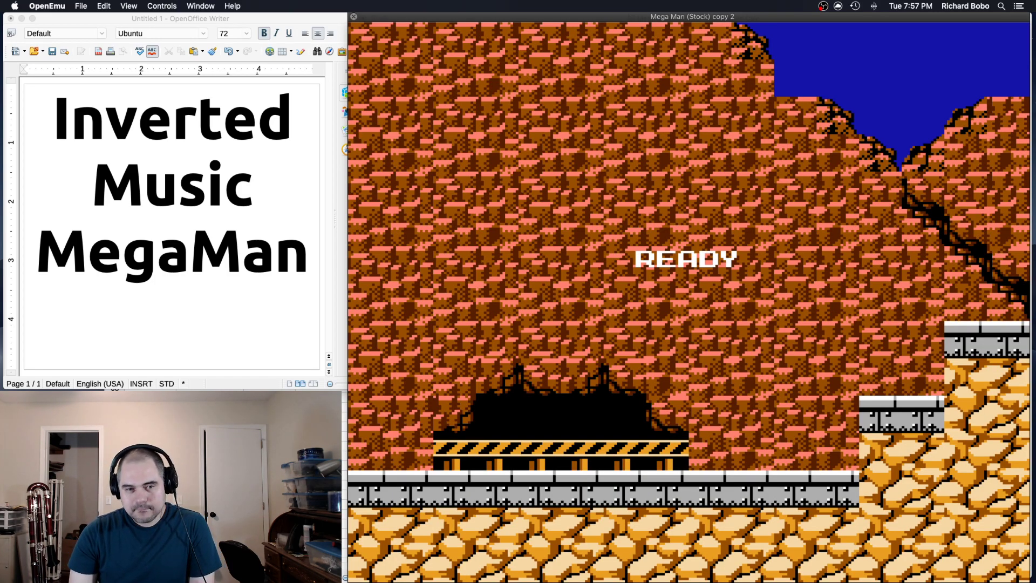
- Move Mega Man back to the near end of the striped barrier in the Gutsman stage, and repeatedly jump and shoot there
{"action": "key", "text": "Left"}
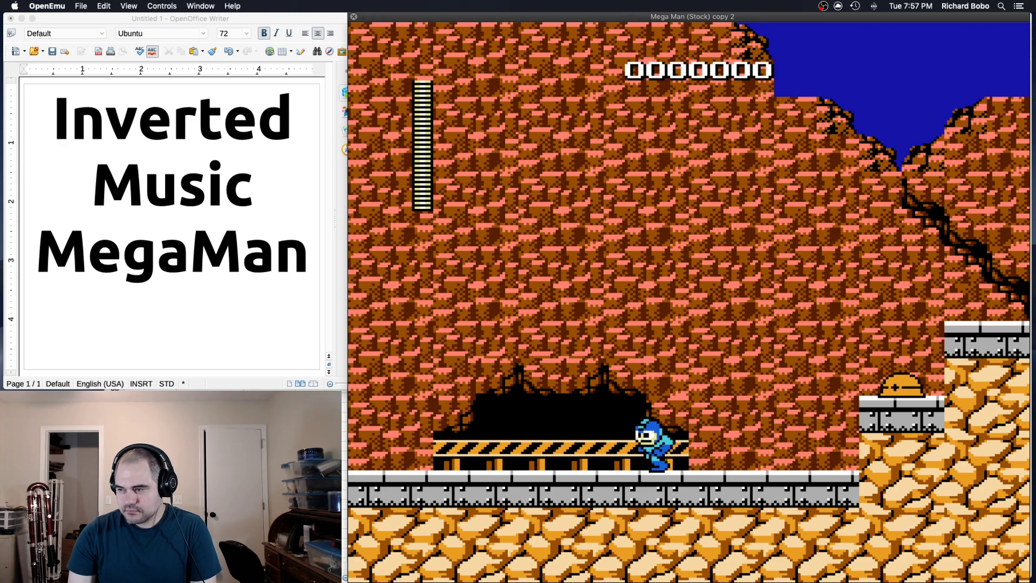
{"action": "key", "text": "Right"}
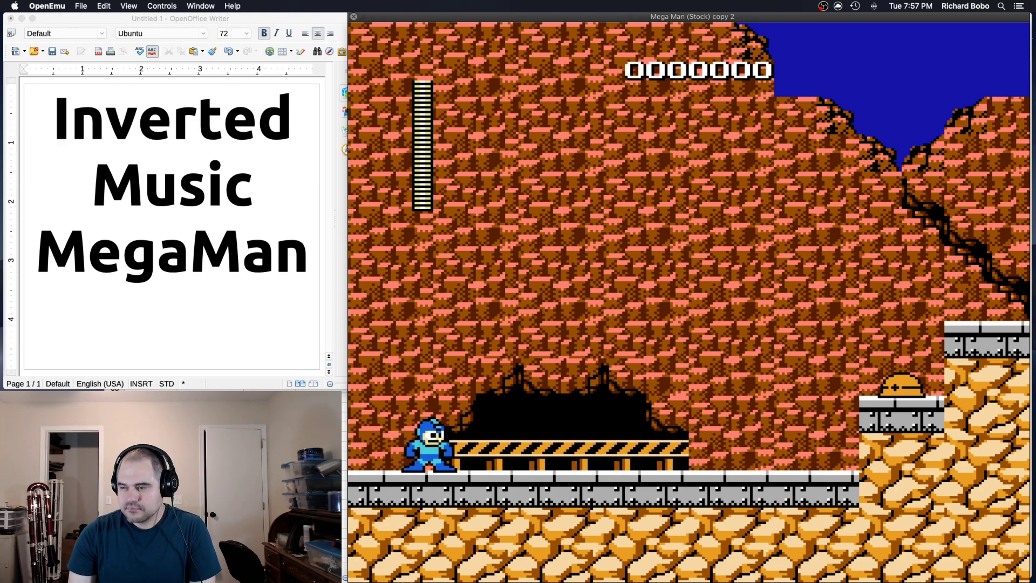
{"action": "key", "text": "s"}
{"action": "key", "text": "a"}
{"action": "key", "text": "a"}
{"action": "key", "text": "s"}
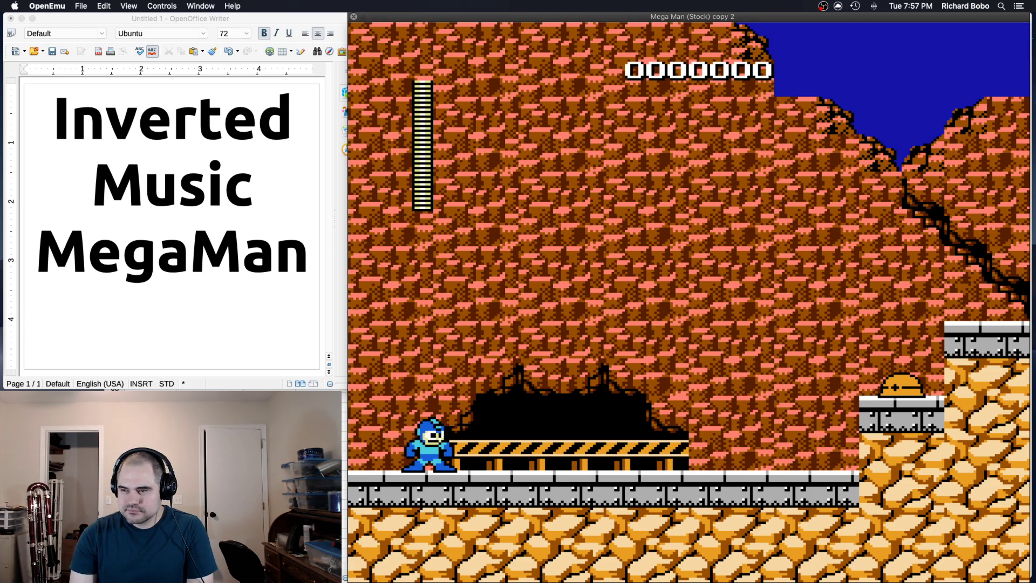
{"action": "key", "text": "Left"}
{"action": "key", "text": "Right"}
{"action": "key", "text": "s"}
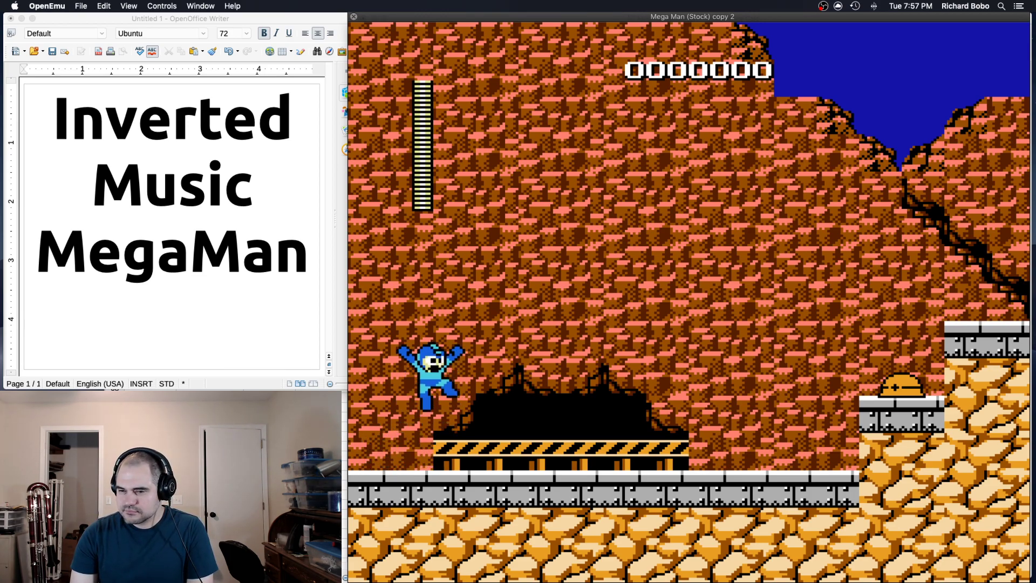
{"action": "key", "text": "a"}
{"action": "key", "text": "a"}
{"action": "key", "text": "a"}
{"action": "key", "text": "s"}
{"action": "key", "text": "a"}
{"action": "key", "text": "a"}
{"action": "key", "text": "s"}
{"action": "key", "text": "a"}
{"action": "key", "text": "s"}
{"action": "key", "text": "a"}
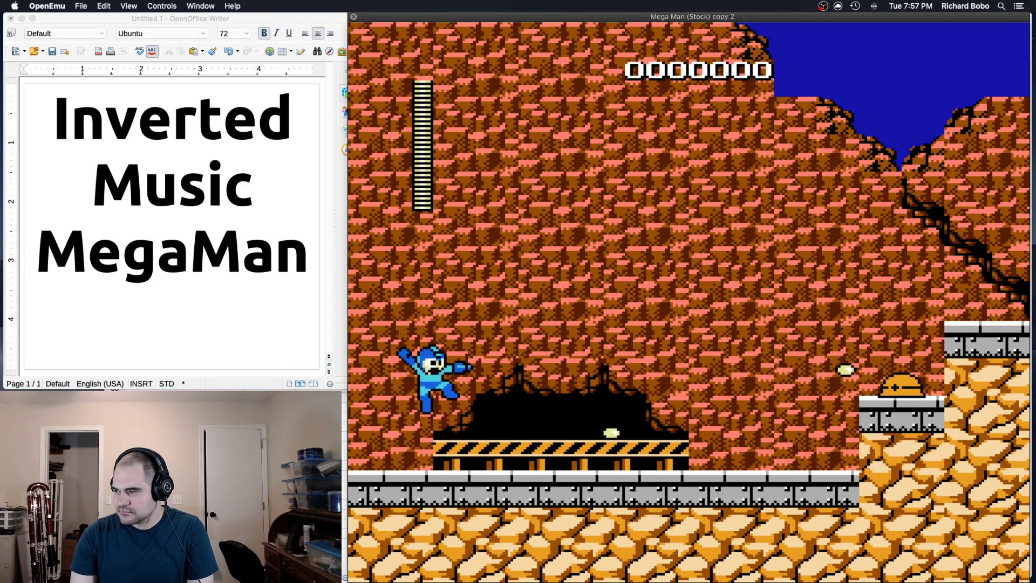
{"action": "key", "text": "a"}
{"action": "key", "text": "a"}
{"action": "key", "text": "s"}
{"action": "key", "text": "a"}
{"action": "key", "text": "a"}
- Run Mega Man forward past the striped barrier, jumping and shooting at the hard-hat enemy on the first ledge
{"action": "key", "text": "Right"}
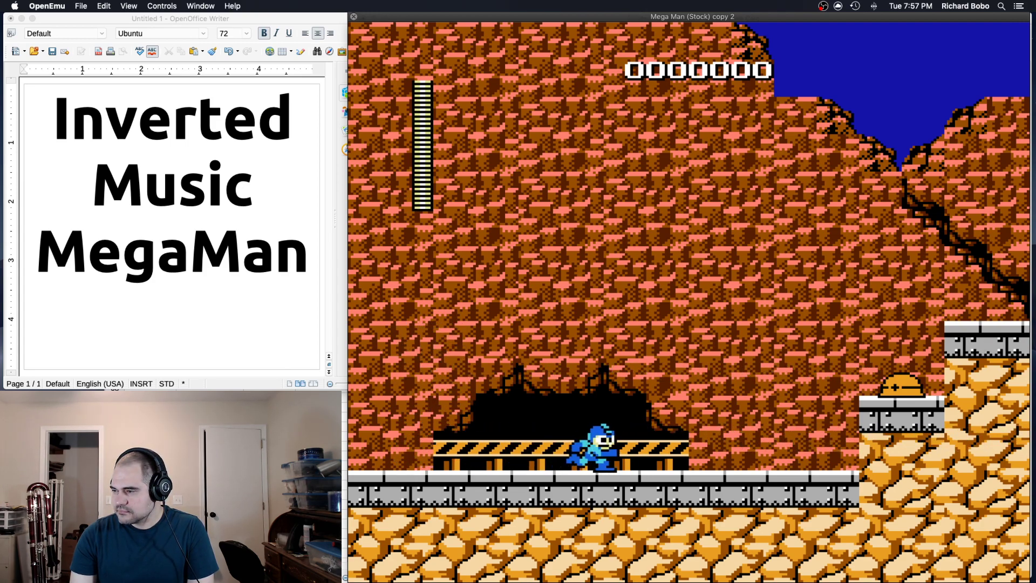
{"action": "key", "text": "s"}
{"action": "key", "text": "a"}
{"action": "key", "text": "a"}
{"action": "key", "text": "a"}
{"action": "key", "text": "Left"}
{"action": "key", "text": "Right"}
{"action": "key", "text": "s"}
{"action": "key", "text": "a"}
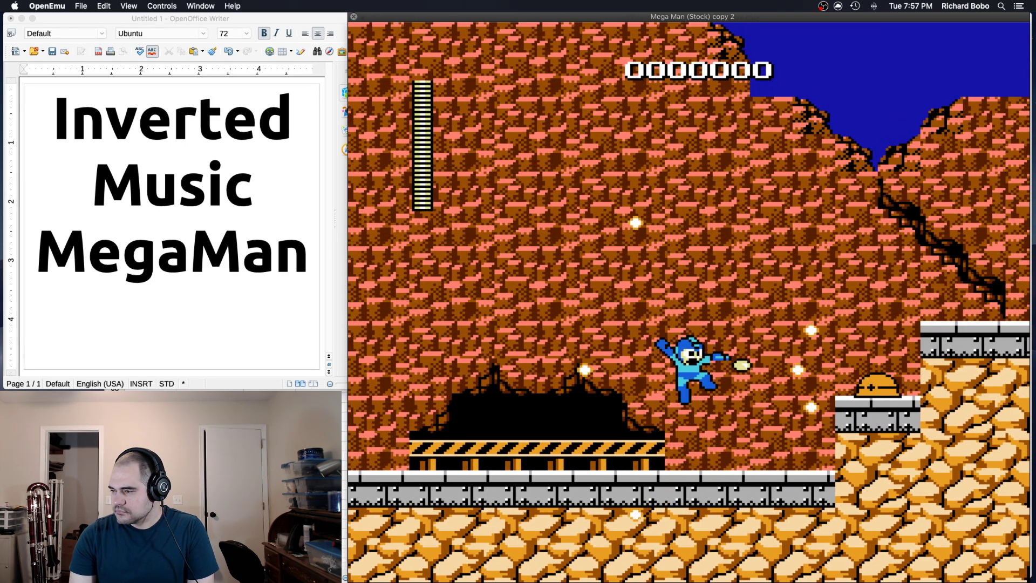
{"action": "key", "text": "Left"}
{"action": "key", "text": "Right"}
{"action": "key", "text": "s"}
{"action": "key", "text": "a"}
{"action": "key", "text": "a"}
{"action": "key", "text": "Right"}
{"action": "key", "text": "s"}
{"action": "key", "text": "a"}
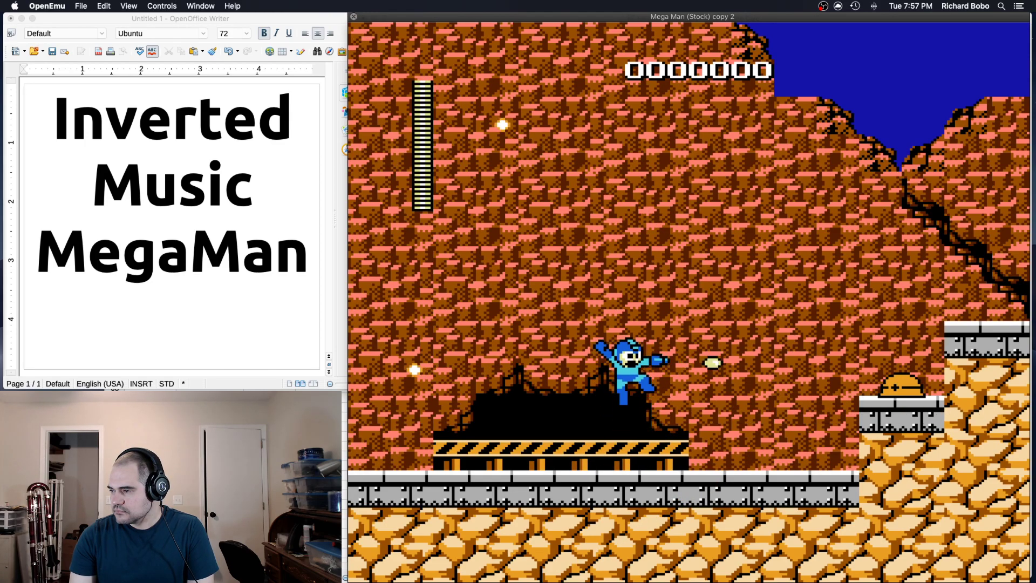
{"action": "key", "text": "a"}
{"action": "key", "text": "s"}
{"action": "key", "text": "Right"}
{"action": "key", "text": "s"}
{"action": "key", "text": "Right"}
{"action": "key", "text": "a"}
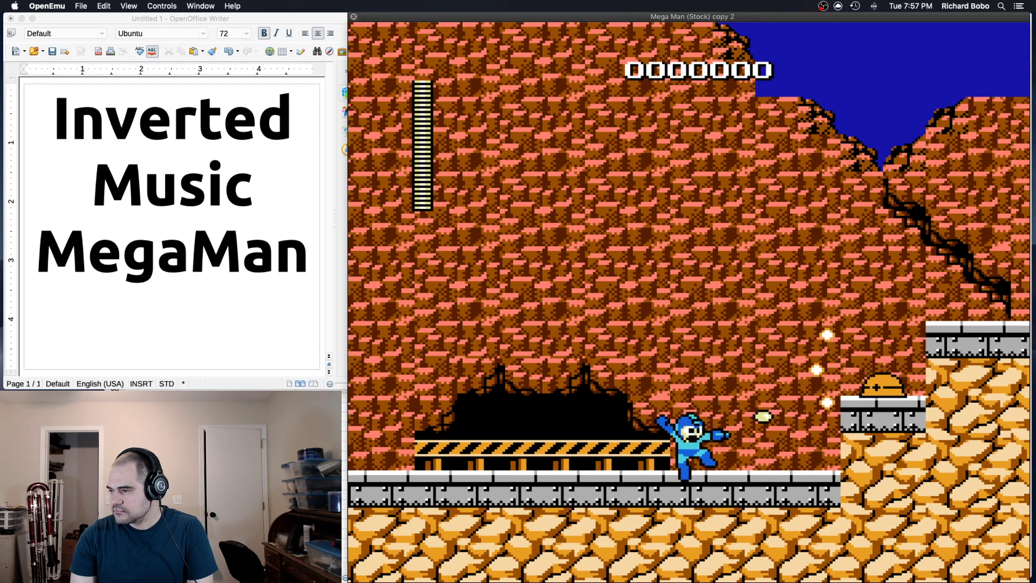
{"action": "key", "text": "s"}
{"action": "key", "text": "Right"}
{"action": "key", "text": "Left"}
{"action": "key", "text": "Right"}
{"action": "key", "text": "s"}
{"action": "key", "text": "a"}
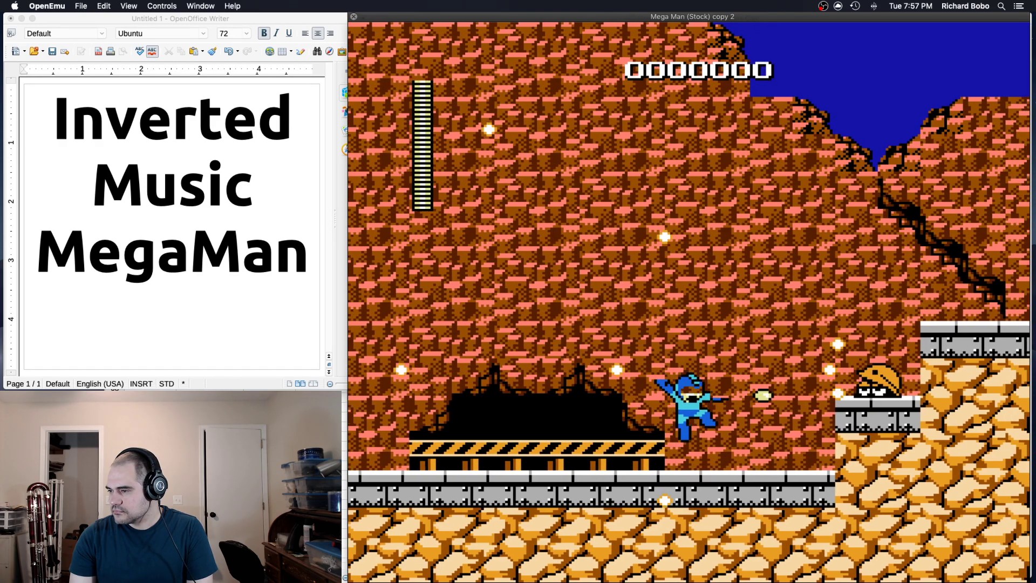
- Defeat the hard-hat enemy on the first ledge of the Gutsman stage and advance Mega Man toward the higher platforms
{"action": "key", "text": "Left"}
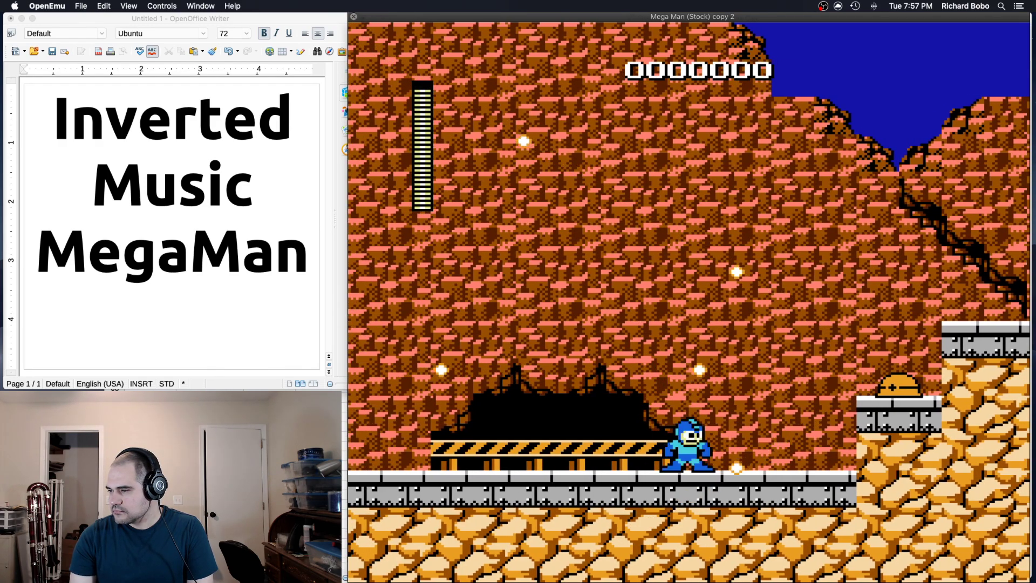
{"action": "key", "text": "s"}
{"action": "key", "text": "Right"}
{"action": "key", "text": "a"}
{"action": "key", "text": "s"}
{"action": "key", "text": "Right"}
{"action": "key", "text": "a"}
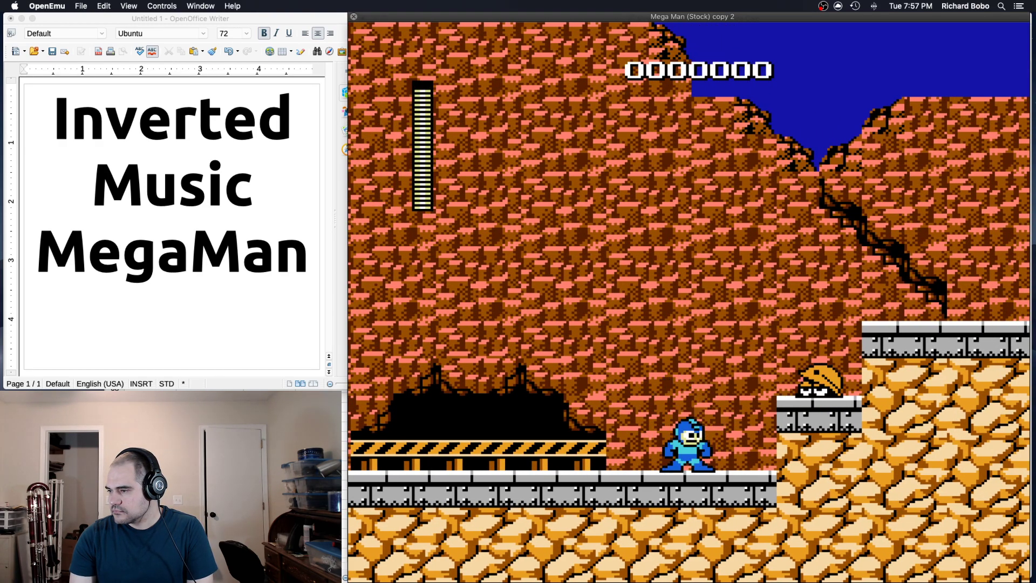
{"action": "key", "text": "Right"}
{"action": "key", "text": "a"}
{"action": "key", "text": "Right"}
{"action": "key", "text": "s"}
{"action": "key", "text": "Right"}
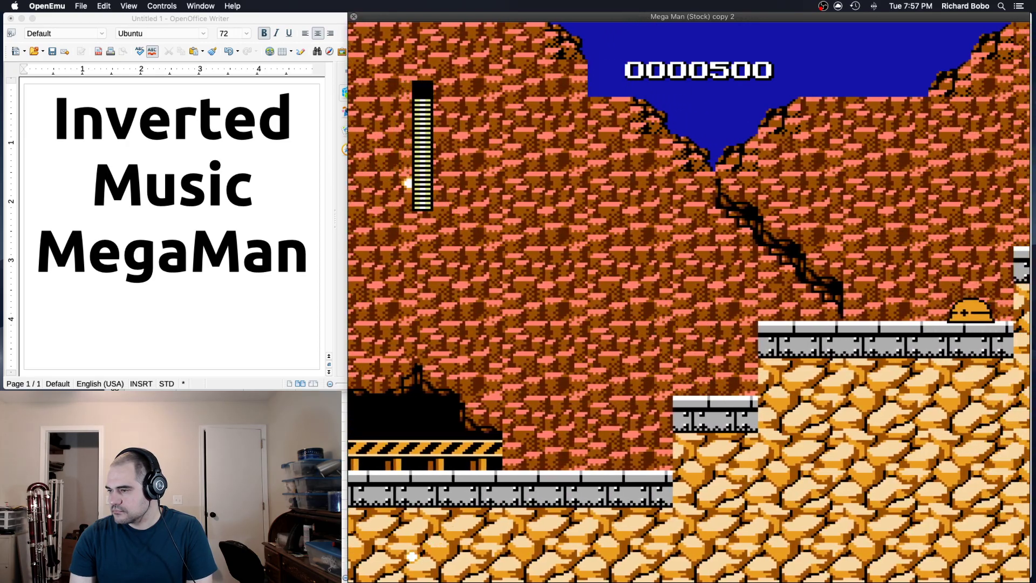
- Maneuver Mega Man between the lower ledges, jumping and shooting until the hard-hat enemy on the second platform is defeated
{"action": "key", "text": "s"}
{"action": "key", "text": "a"}
{"action": "key", "text": "Right"}
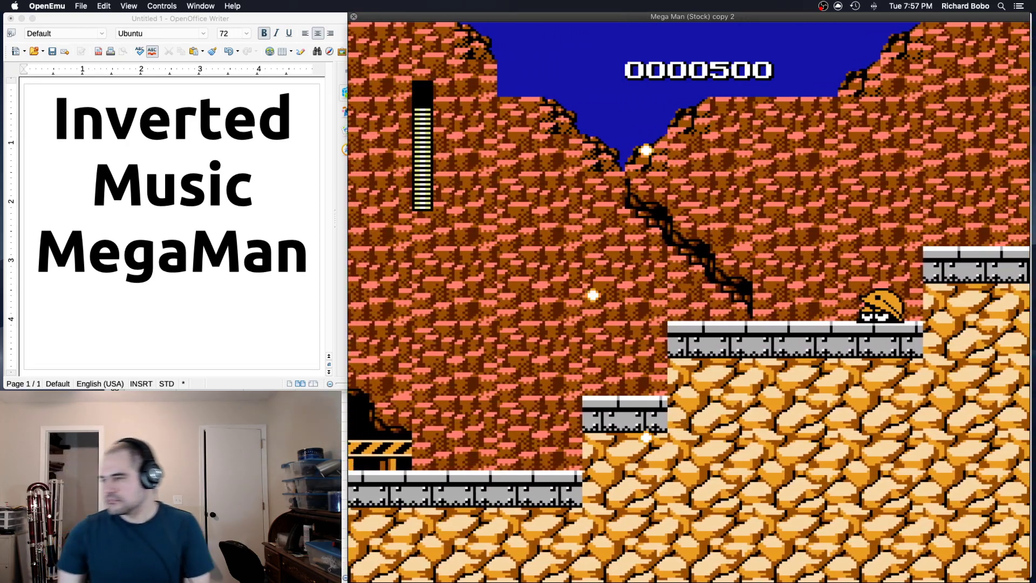
{"action": "key", "text": "Right"}
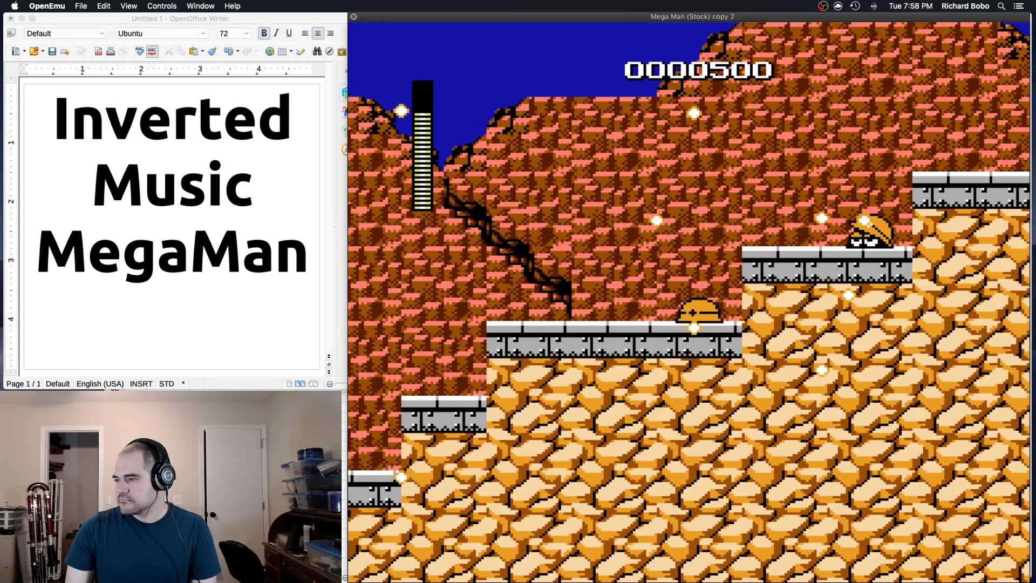
{"action": "key", "text": "s"}
{"action": "key", "text": "Left"}
{"action": "key", "text": "a"}
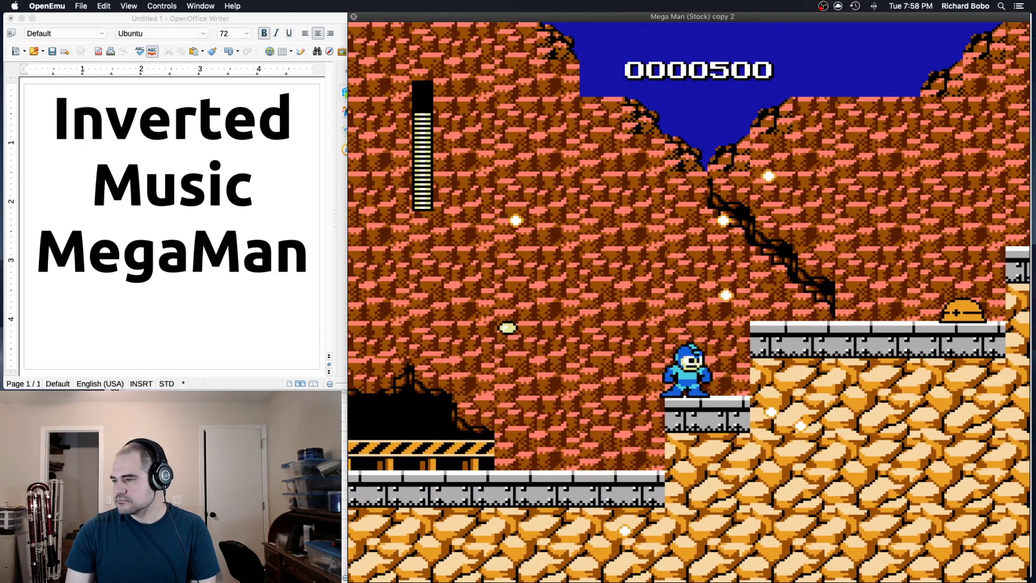
{"action": "key", "text": "Right"}
{"action": "key", "text": "s"}
{"action": "key", "text": "s"}
{"action": "key", "text": "Left"}
{"action": "key", "text": "Right"}
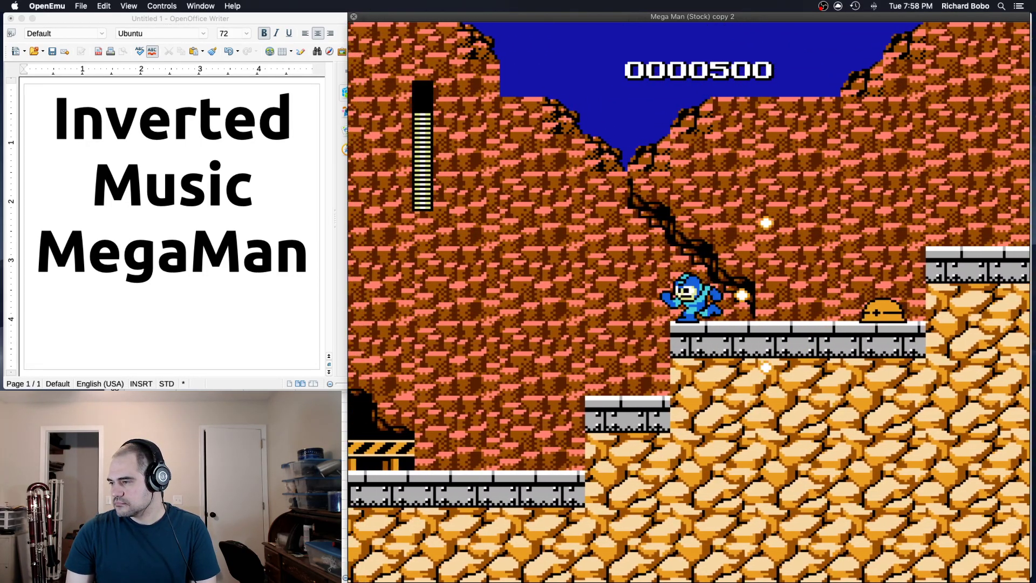
{"action": "key", "text": "Left"}
{"action": "key", "text": "s"}
{"action": "key", "text": "Left"}
{"action": "key", "text": "Right"}
{"action": "key", "text": "a"}
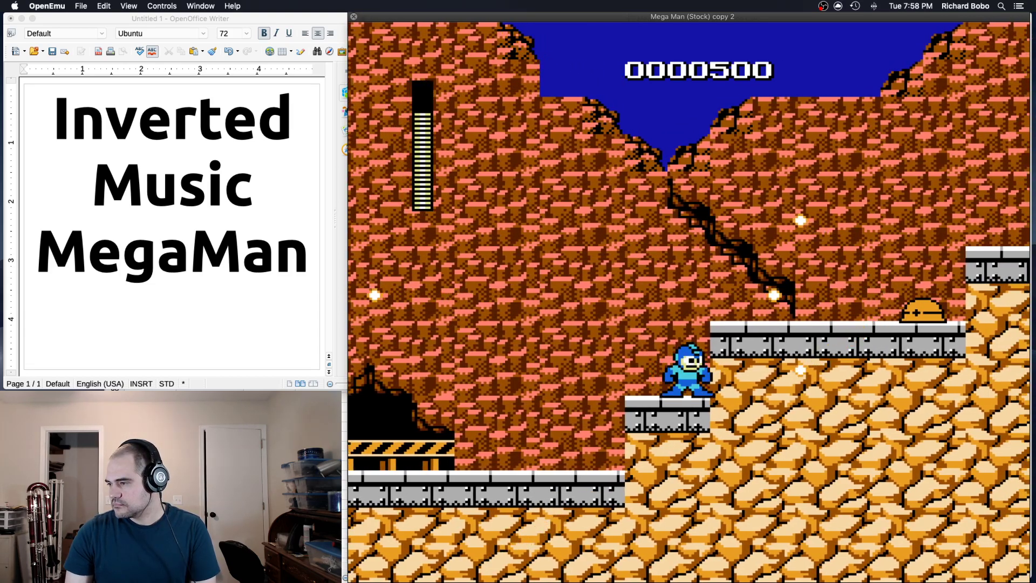
{"action": "key", "text": "s"}
{"action": "key", "text": "Right"}
{"action": "key", "text": "a"}
{"action": "key", "text": "Left"}
{"action": "key", "text": "Left"}
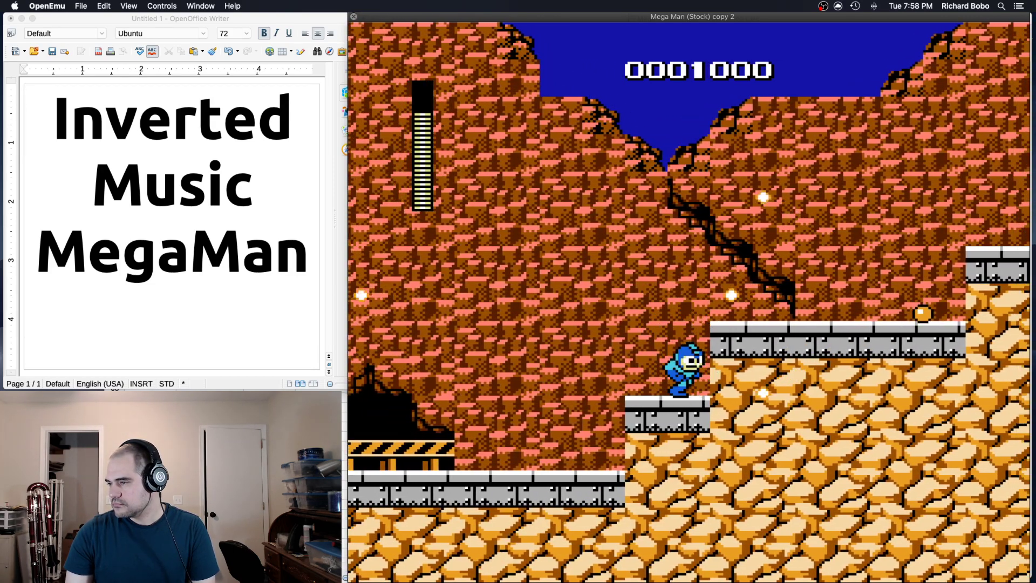
- Reset the console and start the Iceman stage from the stage select screen
{"action": "mouse_move", "coordinate": [705, 203]}
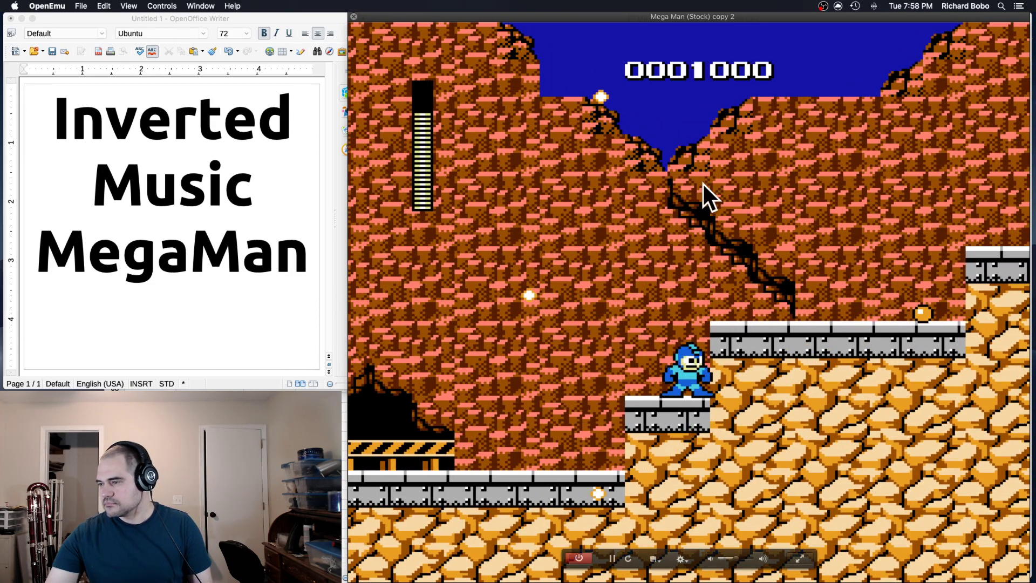
{"action": "left_click", "coordinate": [628, 559]}
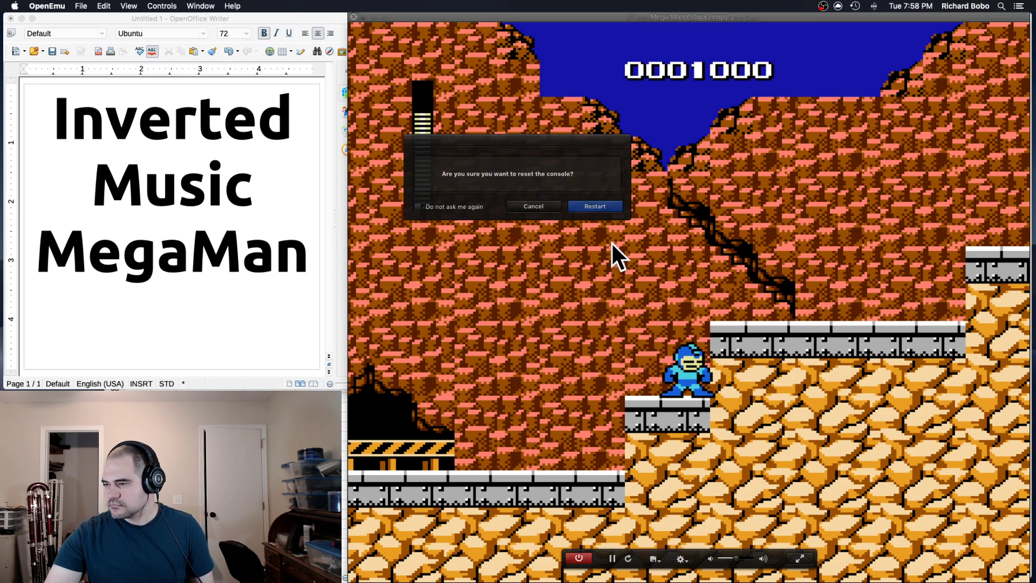
{"action": "left_click", "coordinate": [610, 212]}
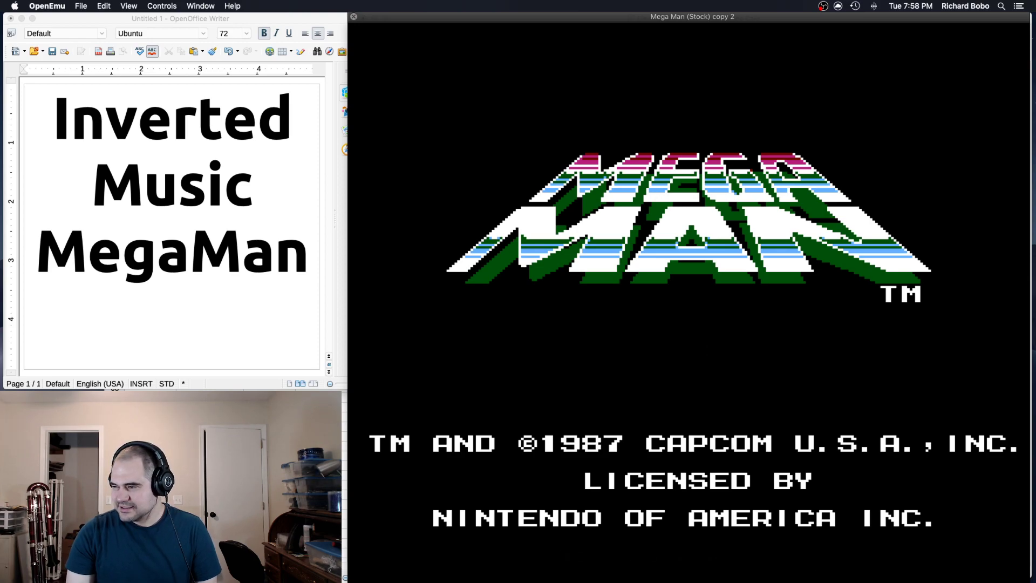
{"action": "key", "text": "Return"}
{"action": "key", "text": "Right"}
{"action": "key", "text": "Down"}
{"action": "key", "text": "Return"}
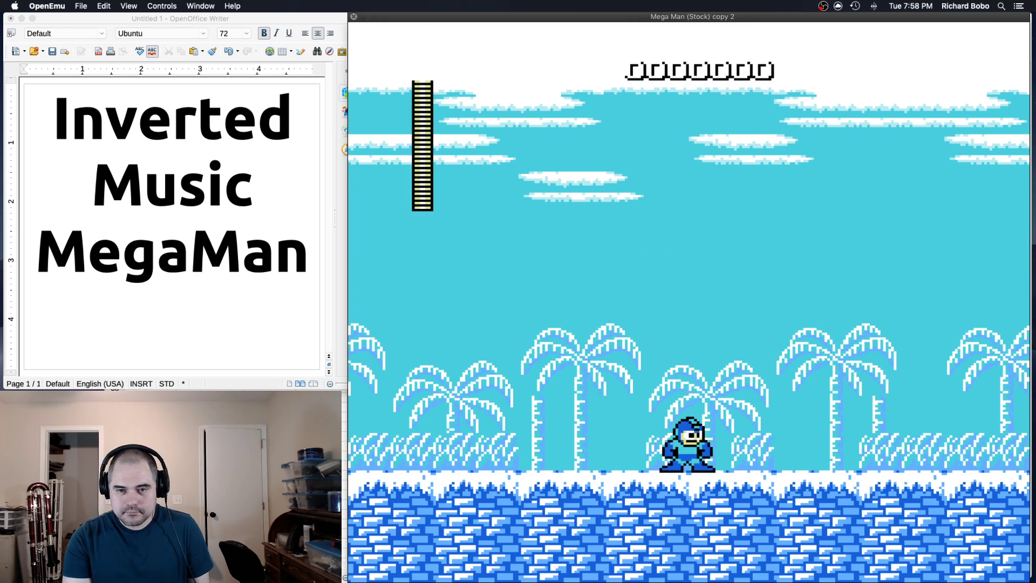
- Run Mega Man back to the start of the Iceman stage, fire a shot across the snow, and jump forward
{"action": "key", "text": "Left"}
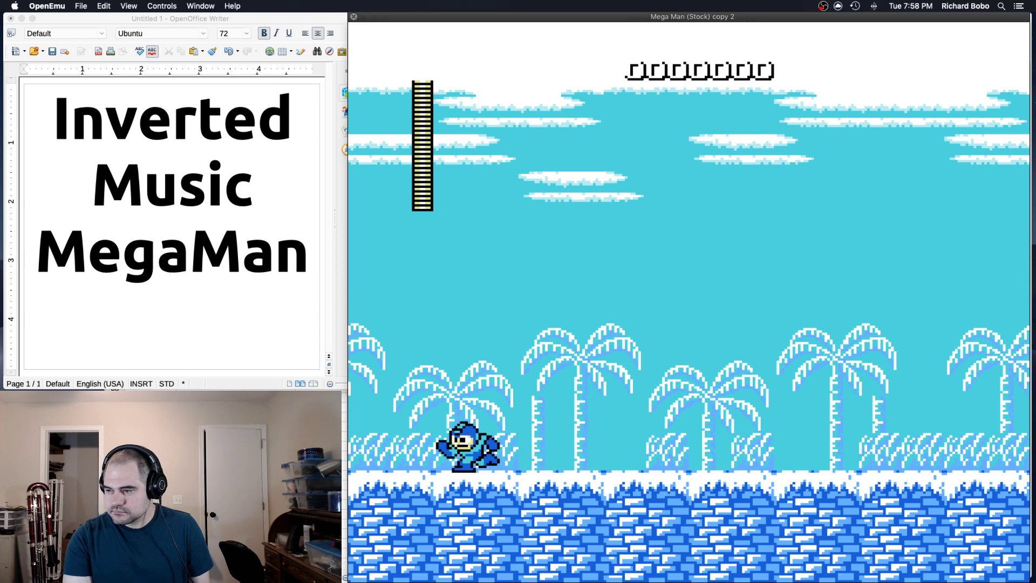
{"action": "key", "text": "Right"}
{"action": "key", "text": "a"}
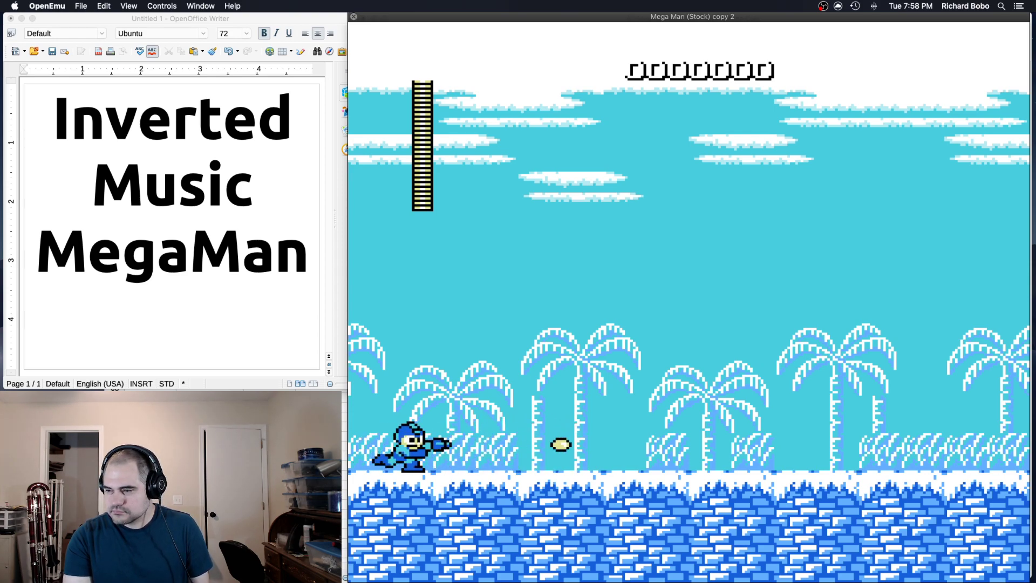
{"action": "key", "text": "s"}
{"action": "key", "text": "Right"}
{"action": "key", "text": "s"}
{"action": "key", "text": "Left"}
{"action": "key", "text": "Right"}
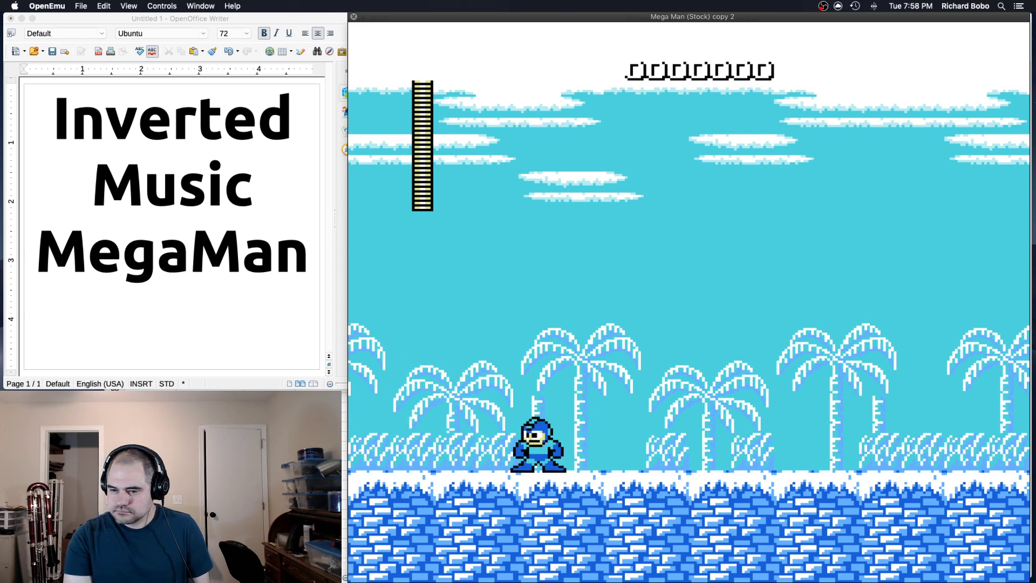
- Move Mega Man back and forth over the snowy ground before the first palm trees, shooting and making several jumps
{"action": "key", "text": "Left"}
{"action": "key", "text": "Right"}
{"action": "key", "text": "Left"}
{"action": "key", "text": "a"}
{"action": "key", "text": "s"}
{"action": "key", "text": "Right"}
{"action": "key", "text": "s"}
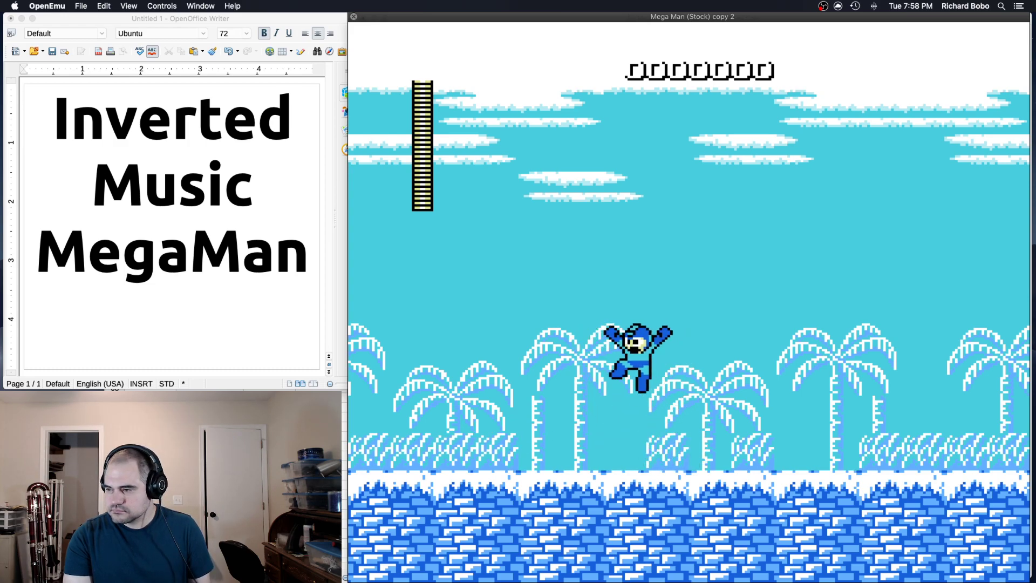
{"action": "key", "text": "Left"}
{"action": "key", "text": "s"}
{"action": "key", "text": "Right"}
{"action": "key", "text": "s"}
- Advance Mega Man through the Iceman stage and shoot the green splitting robot until both of its halves are destroyed
{"action": "key", "text": "a"}
{"action": "key", "text": "a"}
{"action": "key", "text": "Right"}
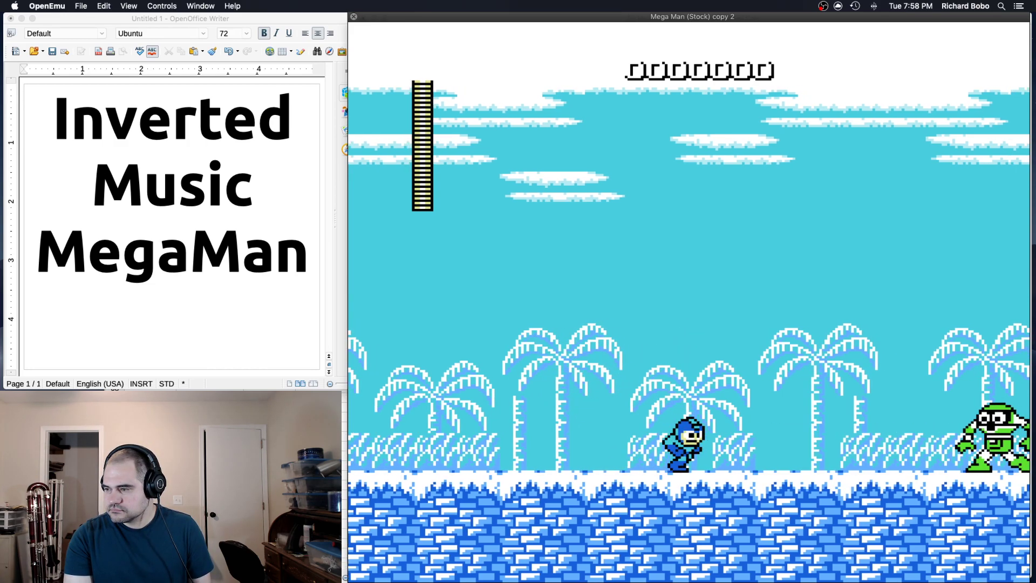
{"action": "key", "text": "a"}
{"action": "key", "text": "Right"}
{"action": "key", "text": "a"}
{"action": "key", "text": "a"}
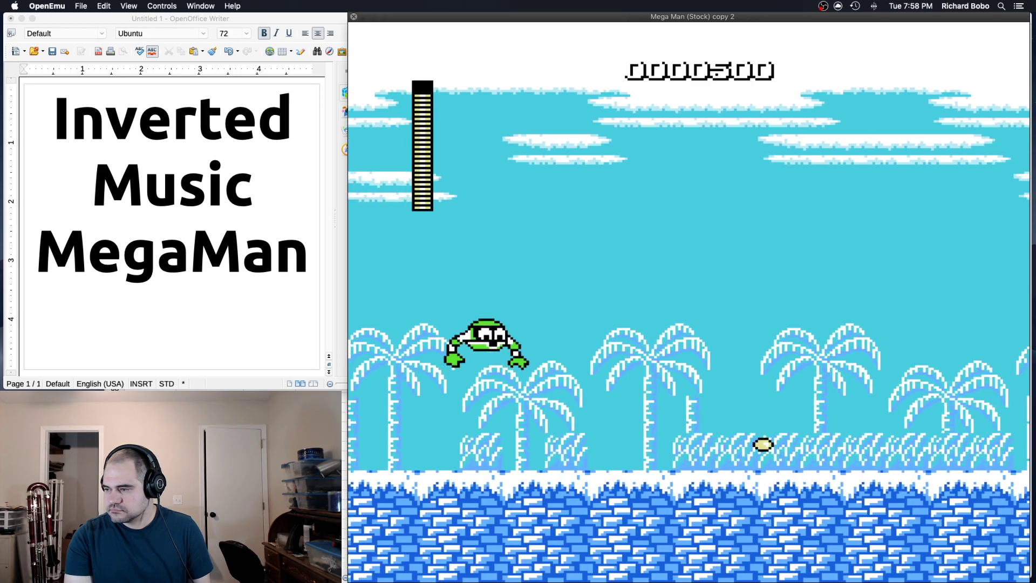
{"action": "key", "text": "Right"}
{"action": "key", "text": "s"}
{"action": "key", "text": "Left"}
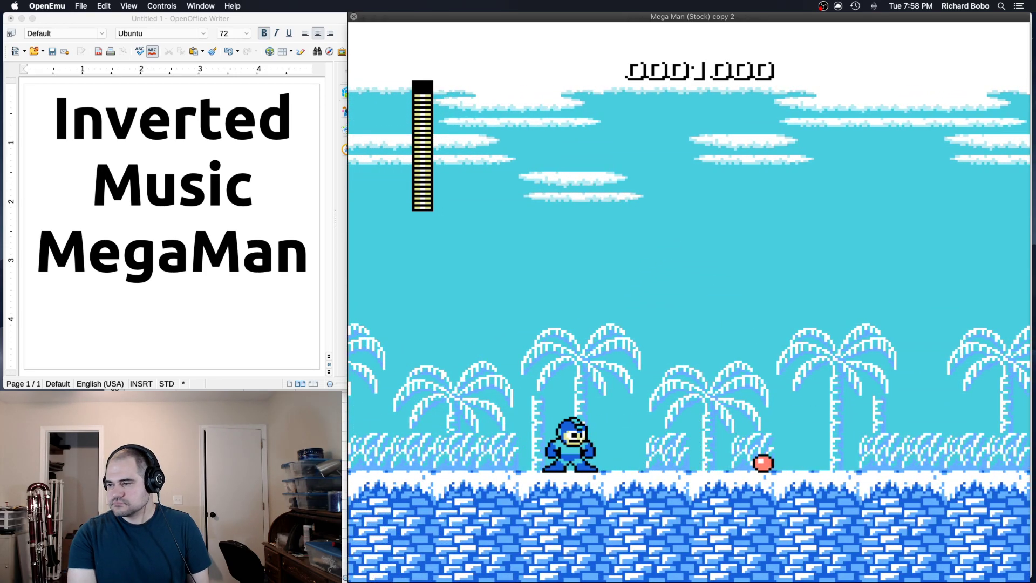
{"action": "key", "text": "Left"}
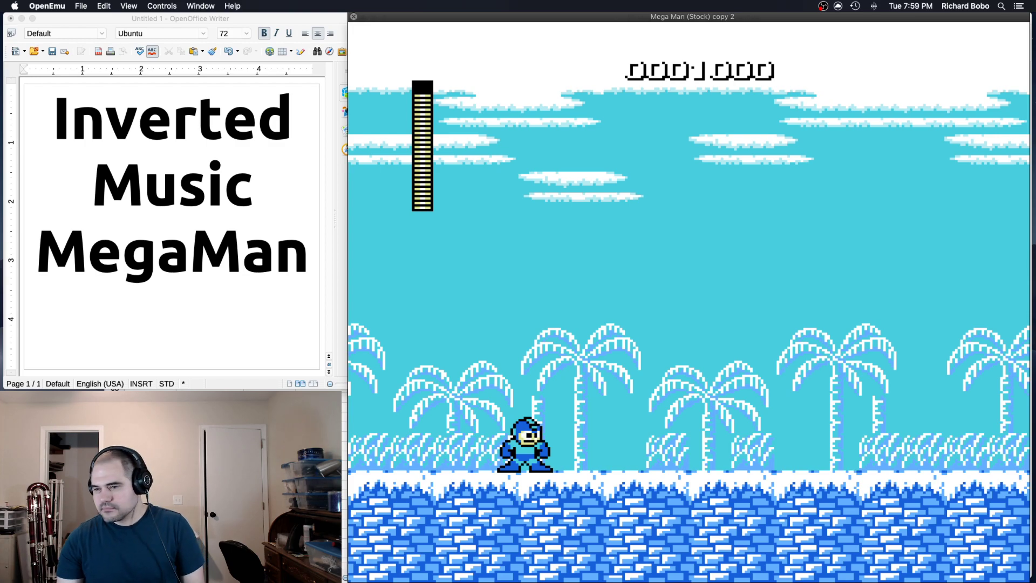
- Reset the console and start the Bombman stage from the stage select screen
{"action": "mouse_move", "coordinate": [823, 427]}
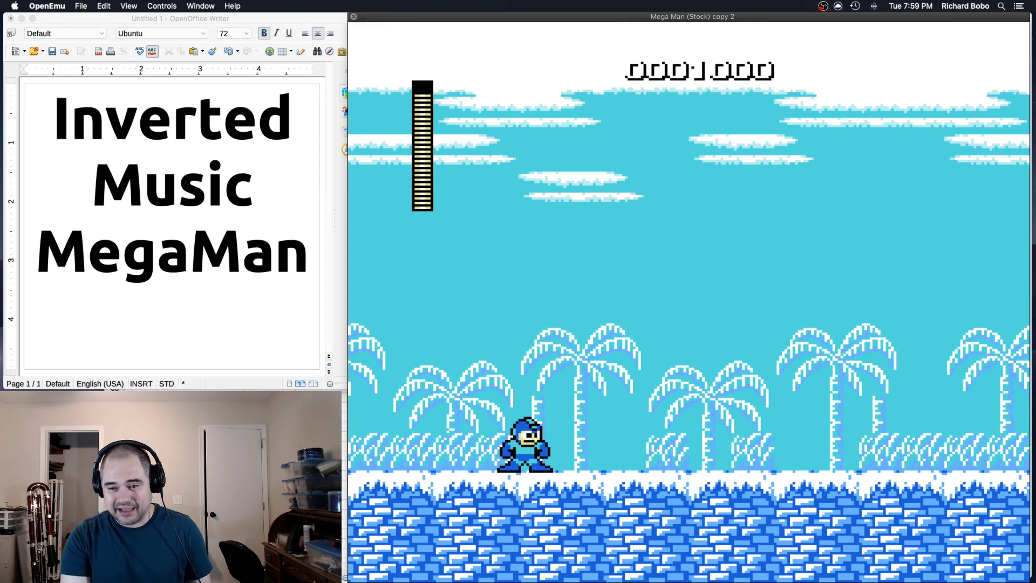
{"action": "mouse_move", "coordinate": [793, 577]}
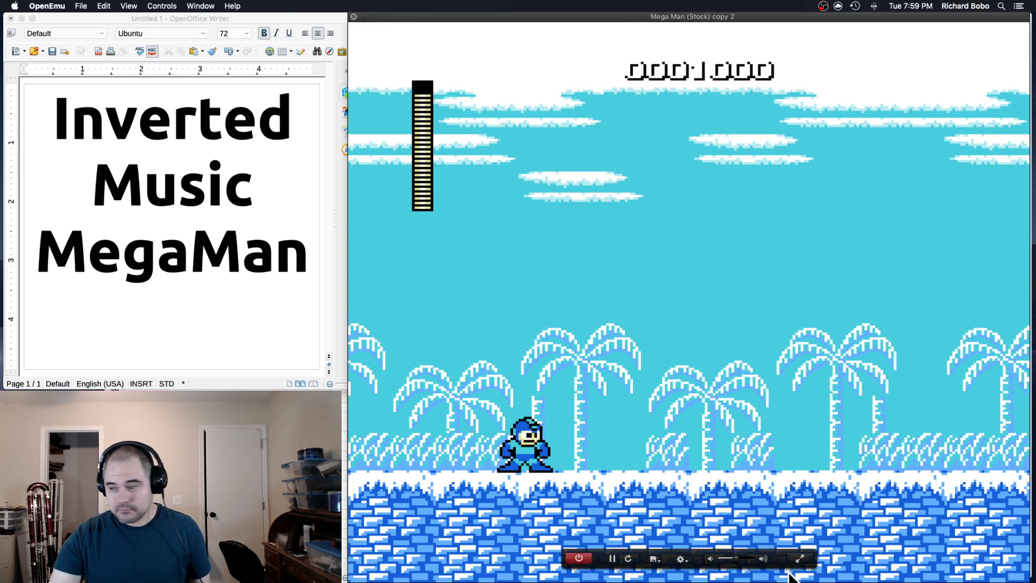
{"action": "left_click", "coordinate": [628, 559]}
{"action": "left_click", "coordinate": [596, 206]}
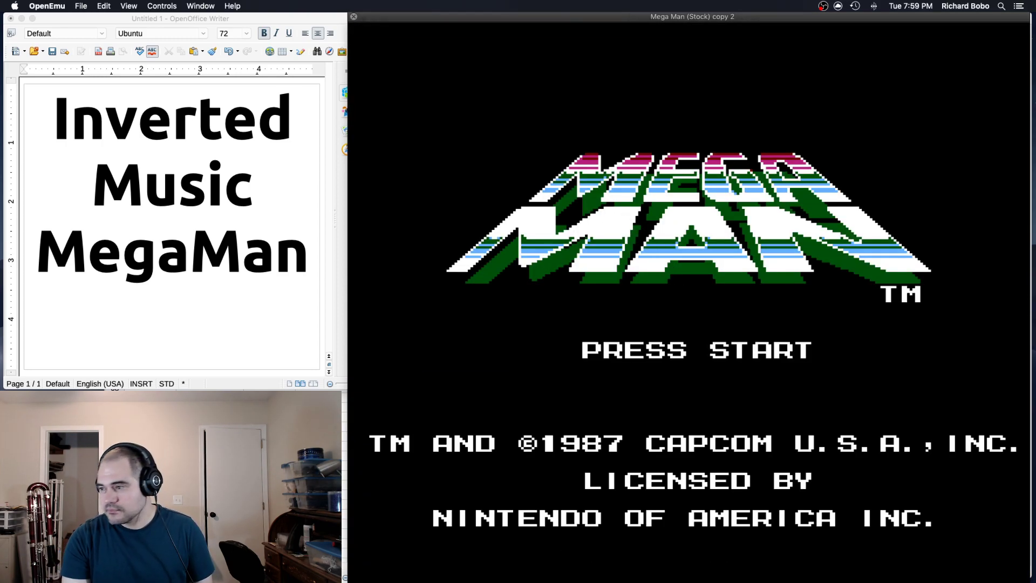
{"action": "key", "text": "Return"}
{"action": "key", "text": "Right"}
{"action": "key", "text": "Right"}
{"action": "key", "text": "Right"}
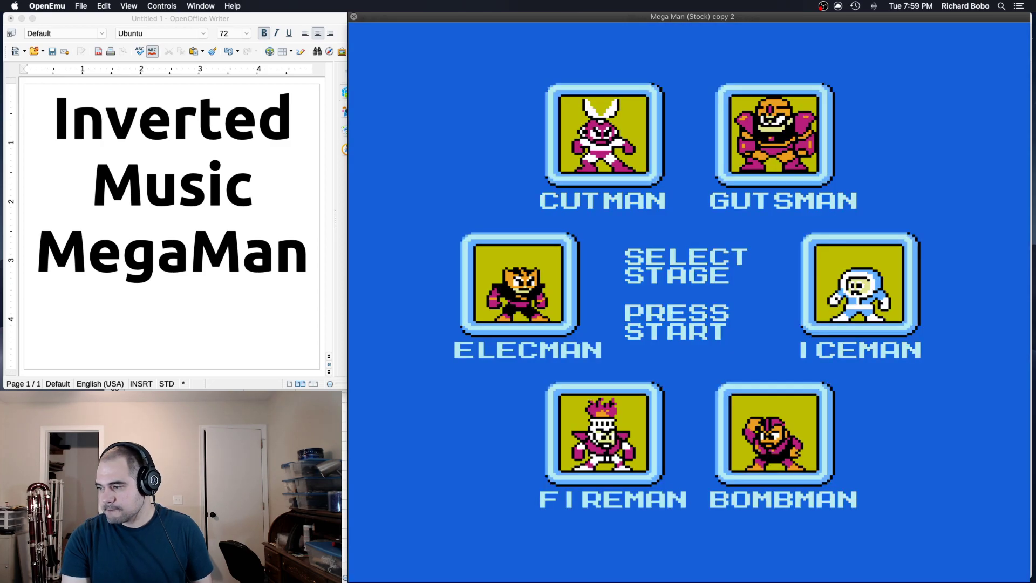
{"action": "key", "text": "Return"}
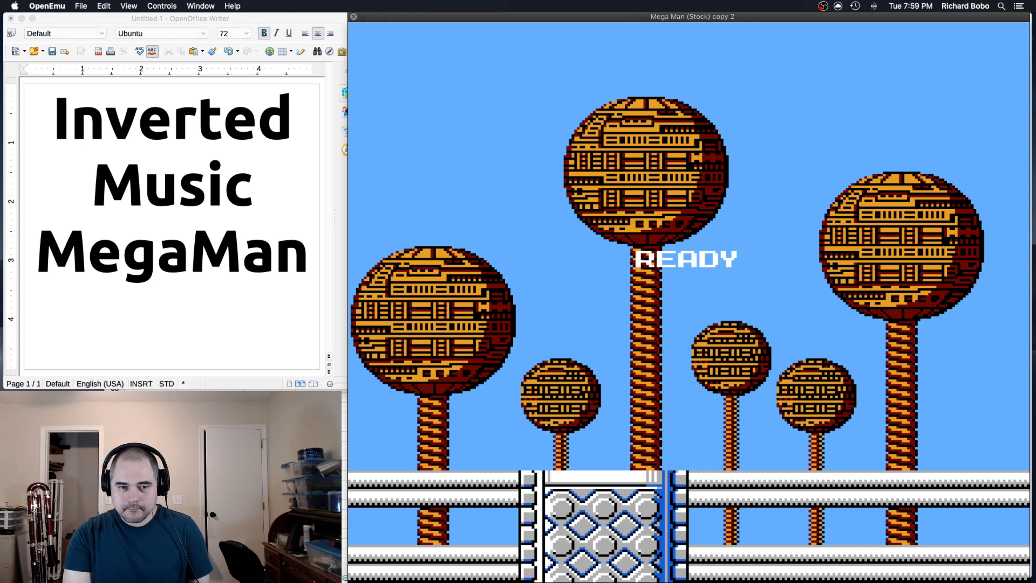
- Walk Mega Man back to the beginning of the Bombman stage, turning back and forth along the white walkway
{"action": "key", "text": "Left"}
{"action": "key", "text": "s"}
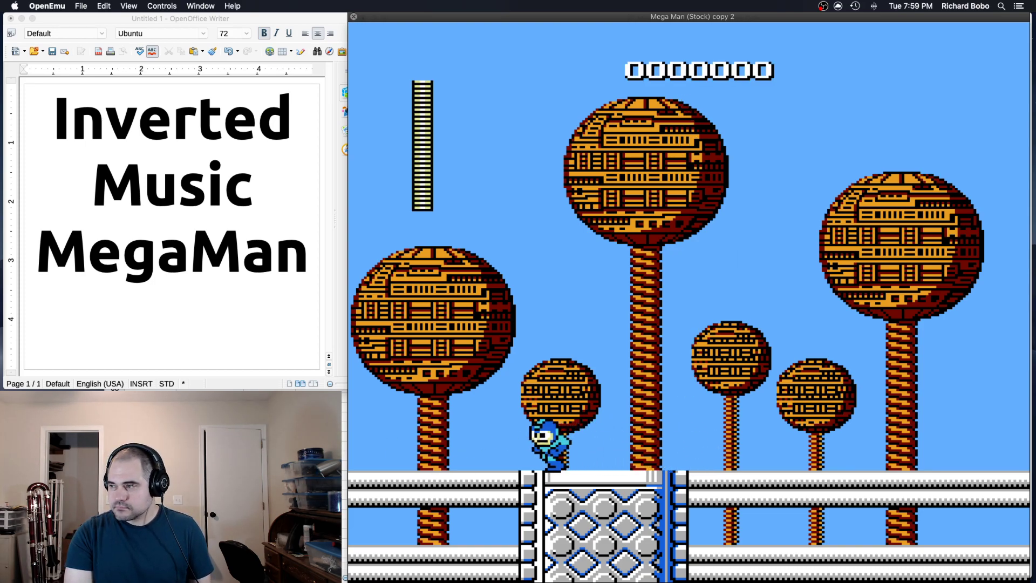
{"action": "key", "text": "Right"}
{"action": "key", "text": "Left"}
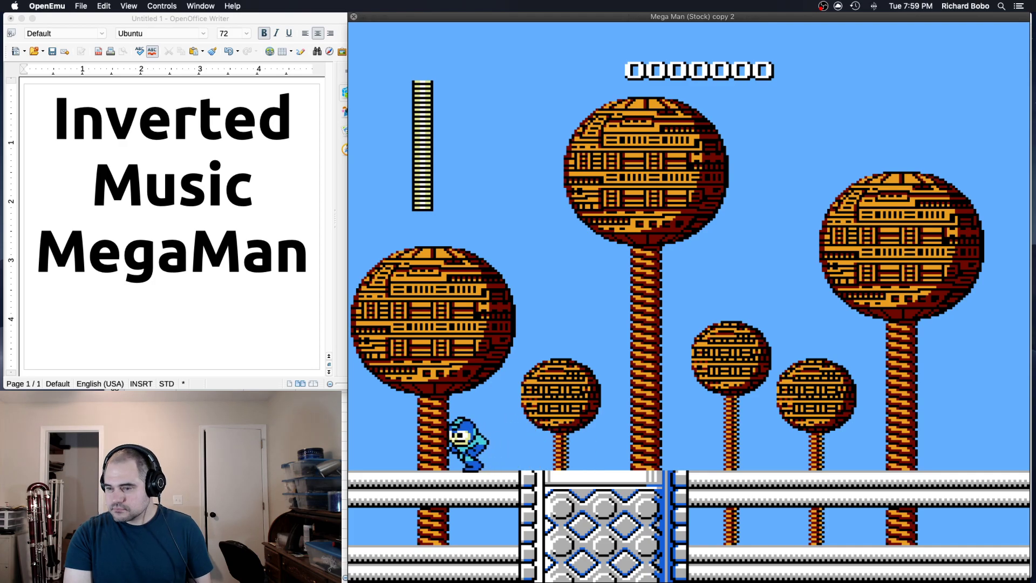
{"action": "key", "text": "Right"}
{"action": "key", "text": "Left"}
{"action": "key", "text": "Right"}
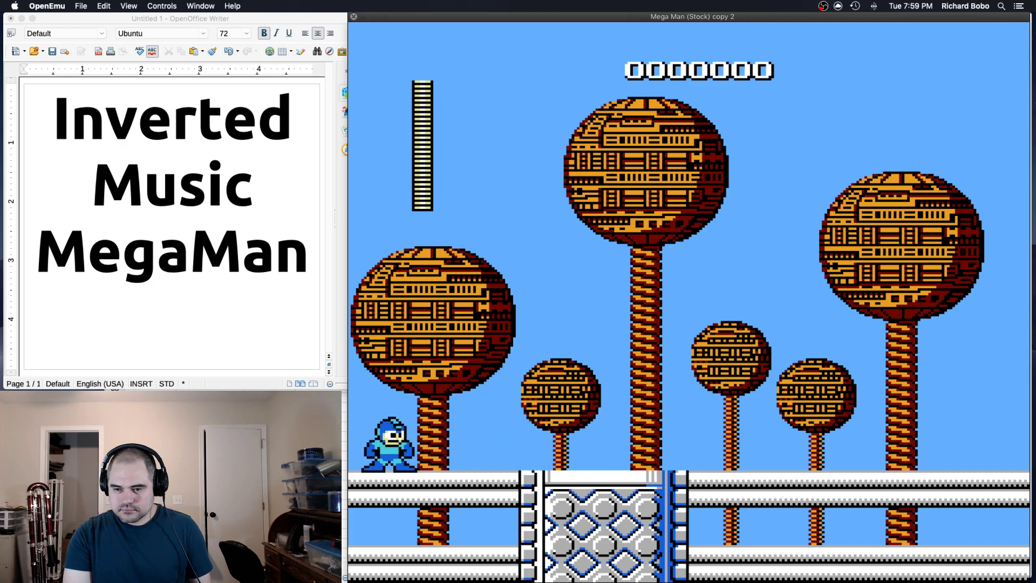
{"action": "key", "text": "Left"}
{"action": "key", "text": "Right"}
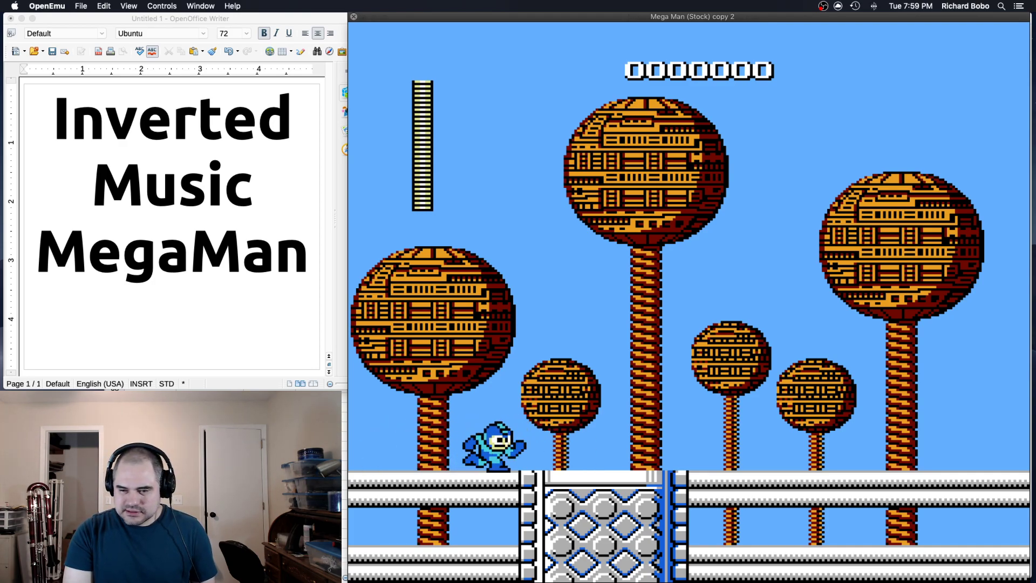
- Jump Mega Man onto the patterned block section at the start of the Bombman stage while firing three shots forward
{"action": "key", "text": "Left"}
{"action": "key", "text": "Right"}
{"action": "key", "text": "s"}
{"action": "key", "text": "a"}
{"action": "key", "text": "a"}
{"action": "key", "text": "a"}
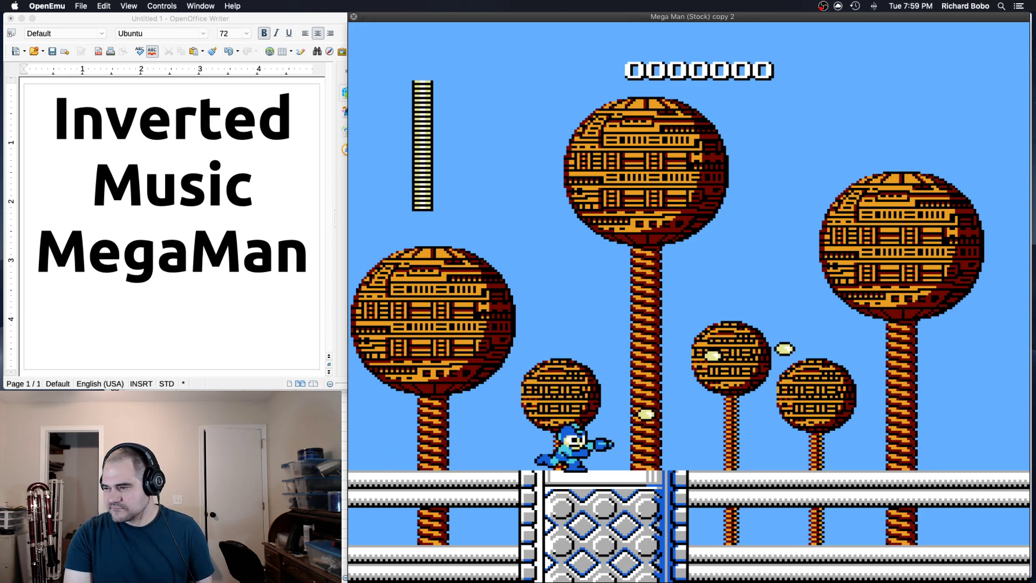
- Advance Mega Man toward the raised walkway and defeat the pink enemy on it with jumping shots
{"action": "key", "text": "Right"}
{"action": "key", "text": "s"}
{"action": "key", "text": "a"}
{"action": "key", "text": "a"}
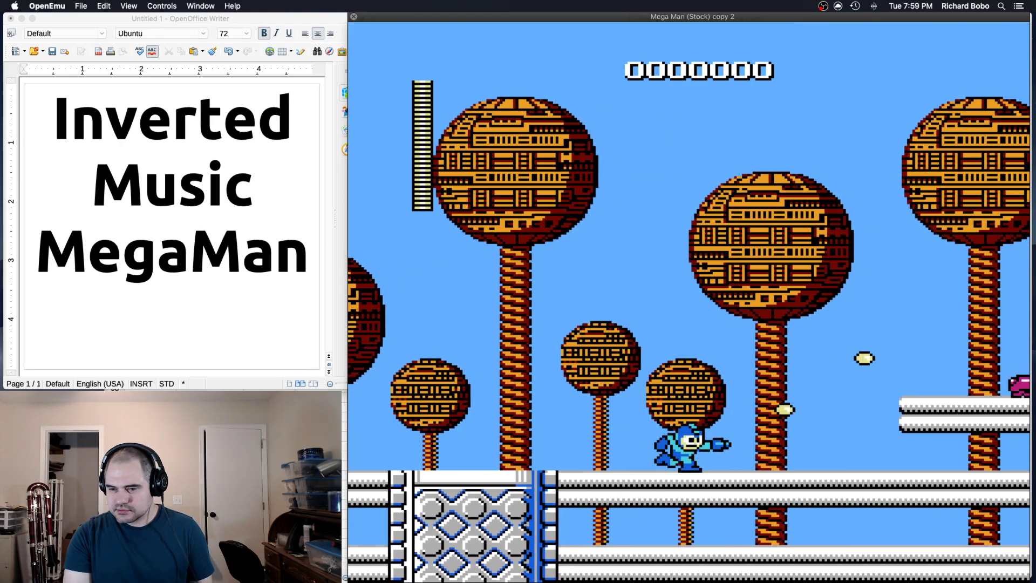
{"action": "key", "text": "a"}
{"action": "key", "text": "s"}
{"action": "key", "text": "a"}
{"action": "key", "text": "a"}
{"action": "key", "text": "Left"}
{"action": "key", "text": "Right"}
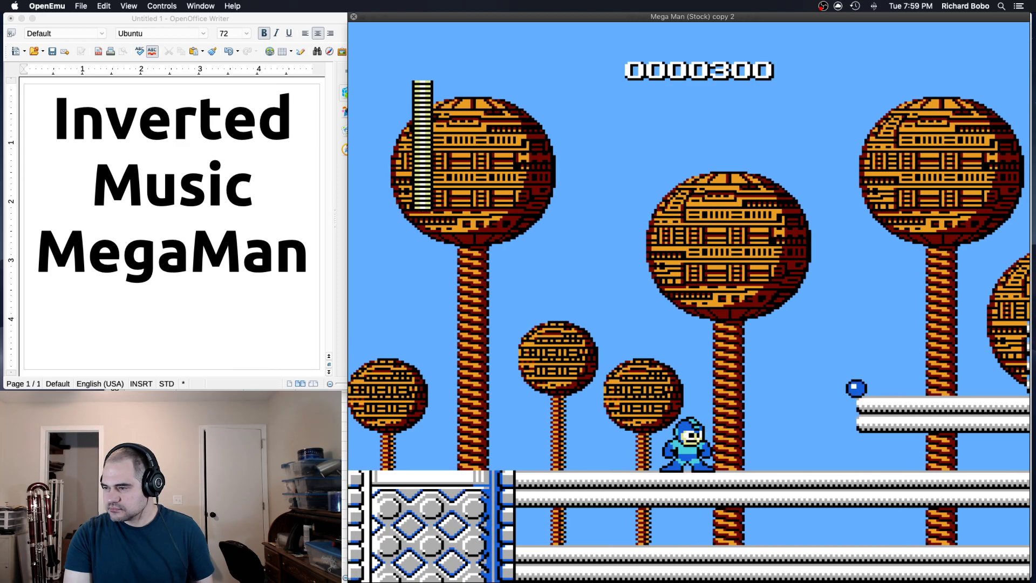
- Reset the console and start the Fireman stage from the stage select screen
{"action": "mouse_move", "coordinate": [815, 471]}
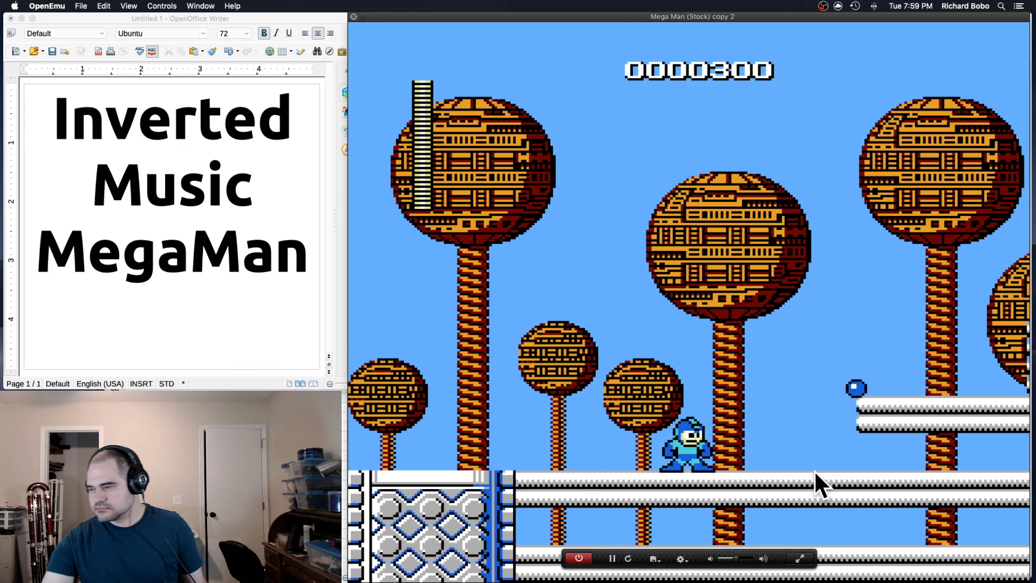
{"action": "left_click", "coordinate": [629, 559]}
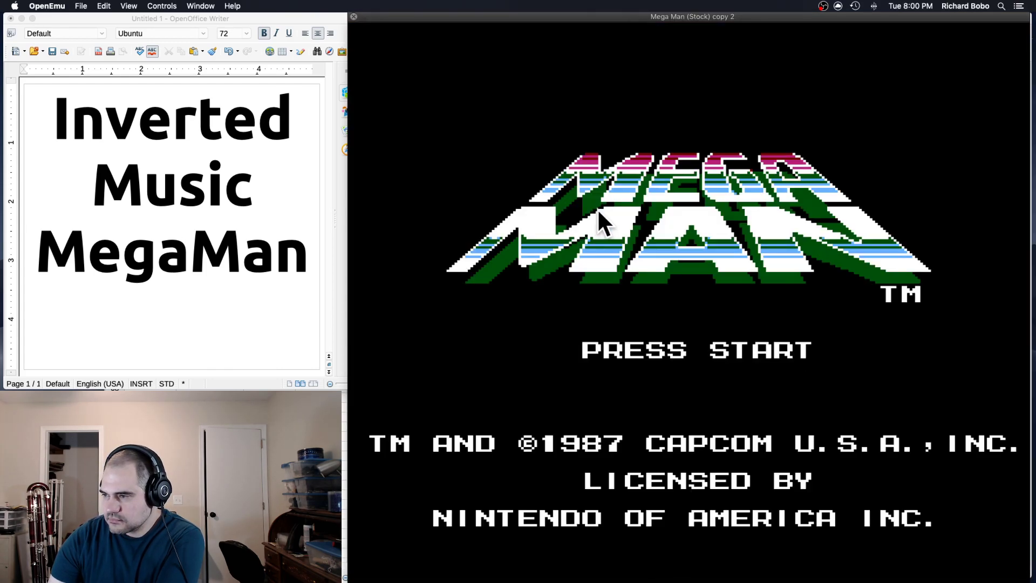
{"action": "left_click", "coordinate": [596, 206]}
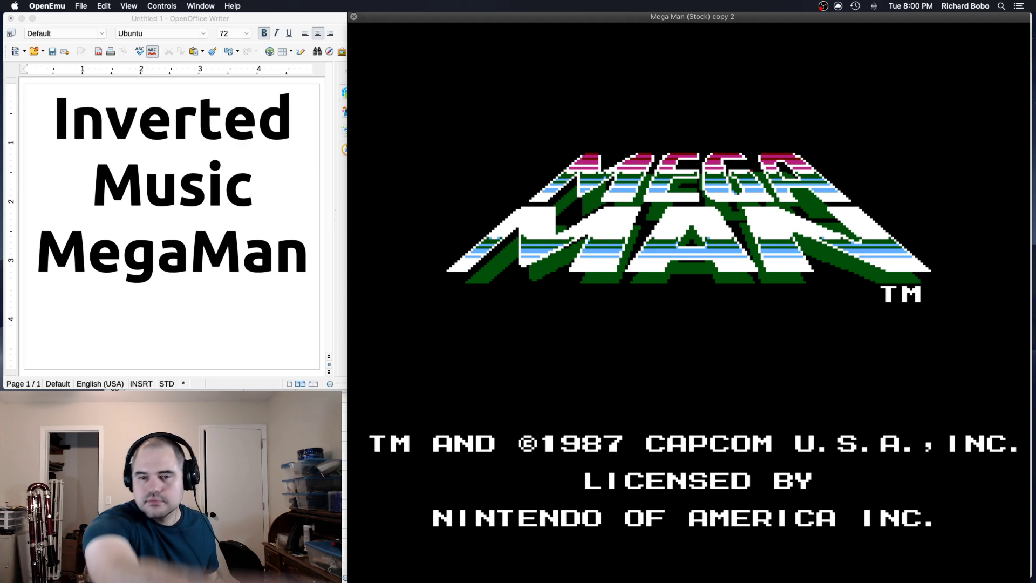
{"action": "key", "text": "Return"}
{"action": "key", "text": "Right"}
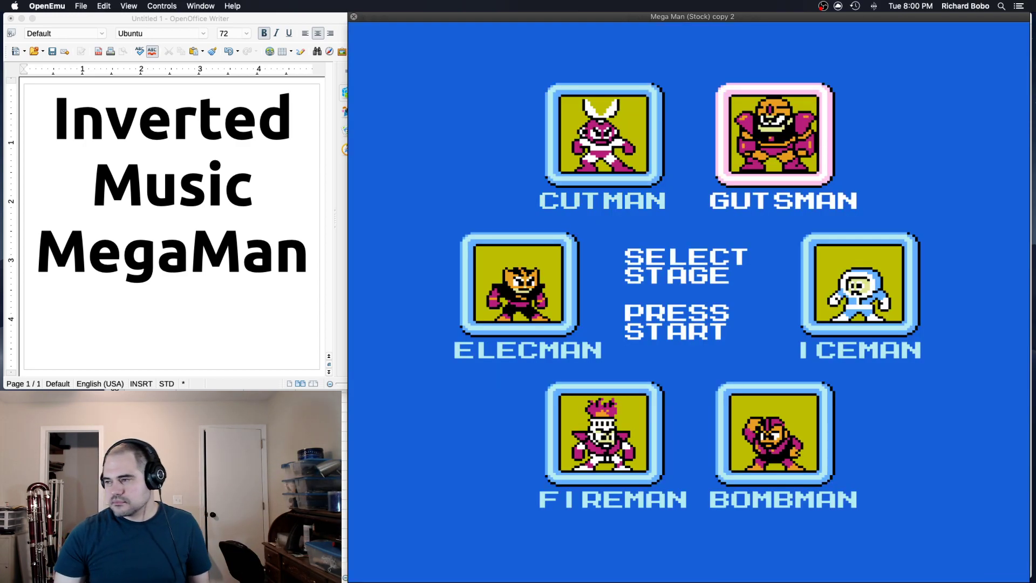
{"action": "key", "text": "Right"}
{"action": "key", "text": "Right"}
{"action": "key", "text": "Right"}
{"action": "key", "text": "Return"}
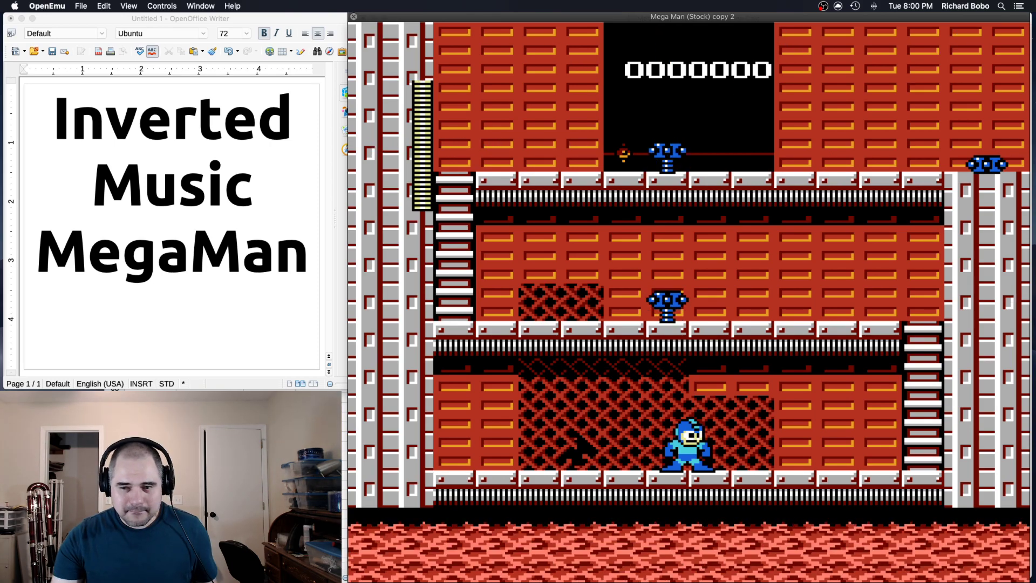
- Reset the console and start the Elecman stage from the stage select screen
{"action": "mouse_move", "coordinate": [627, 335]}
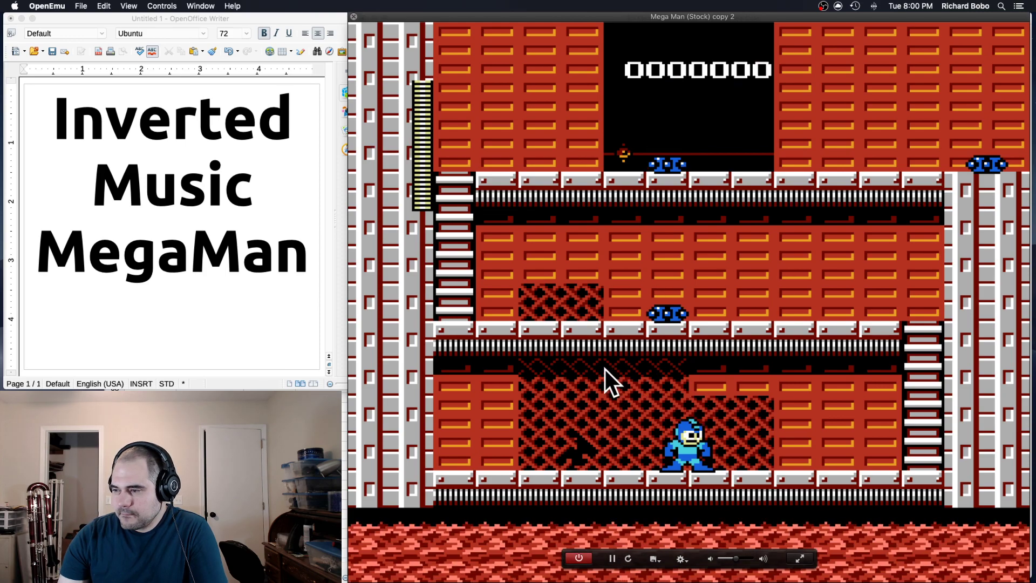
{"action": "left_click", "coordinate": [629, 560]}
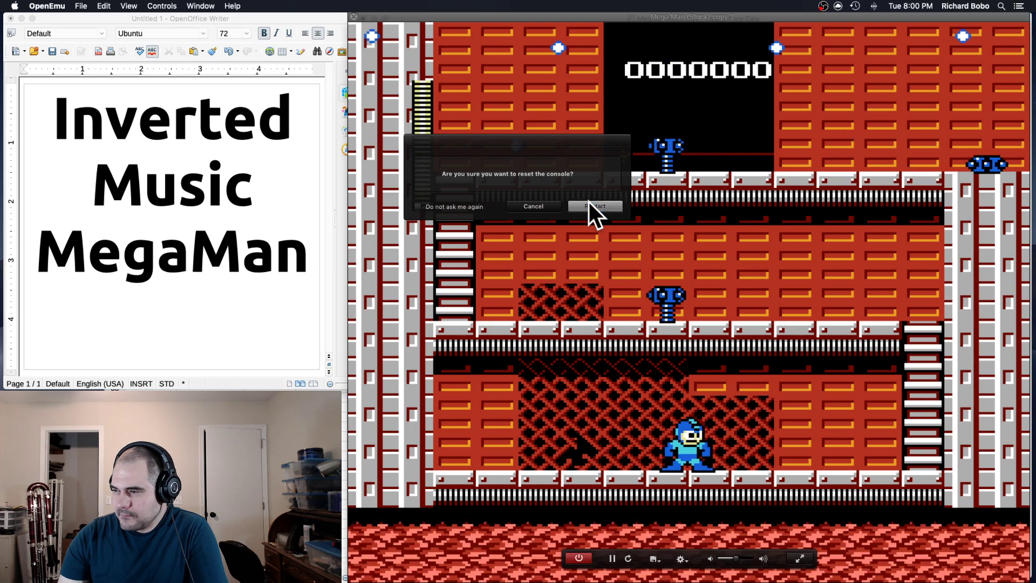
{"action": "left_click", "coordinate": [592, 206]}
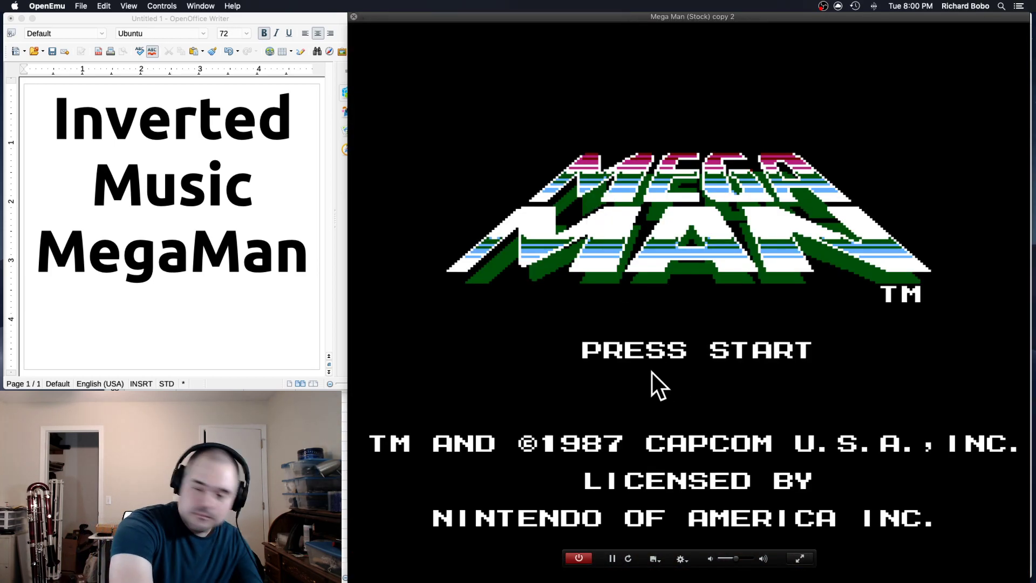
{"action": "key", "text": "Return"}
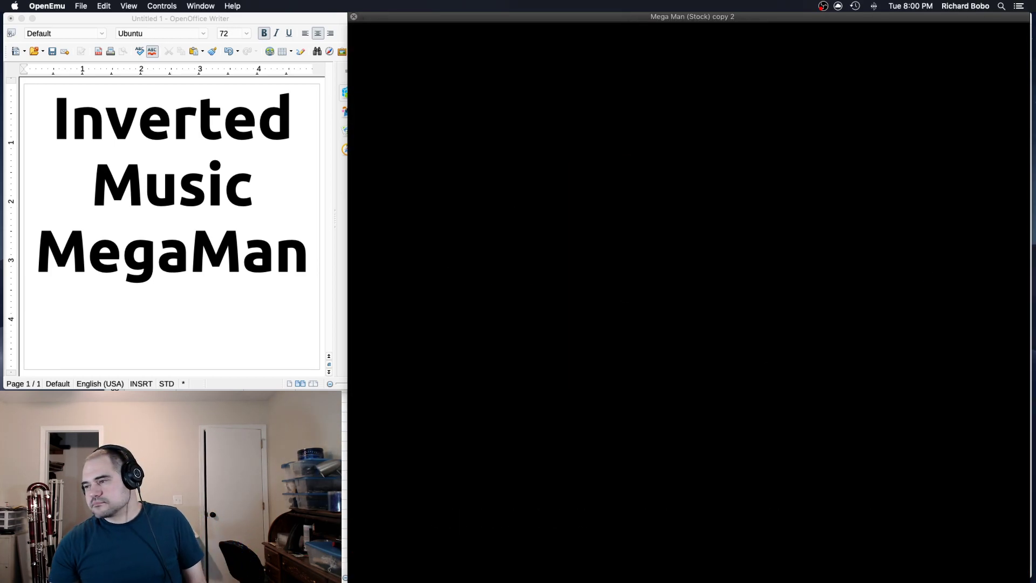
{"action": "key", "text": "Right"}
{"action": "key", "text": "Right"}
{"action": "key", "text": "Right"}
{"action": "key", "text": "Right"}
{"action": "key", "text": "Right"}
{"action": "key", "text": "Return"}
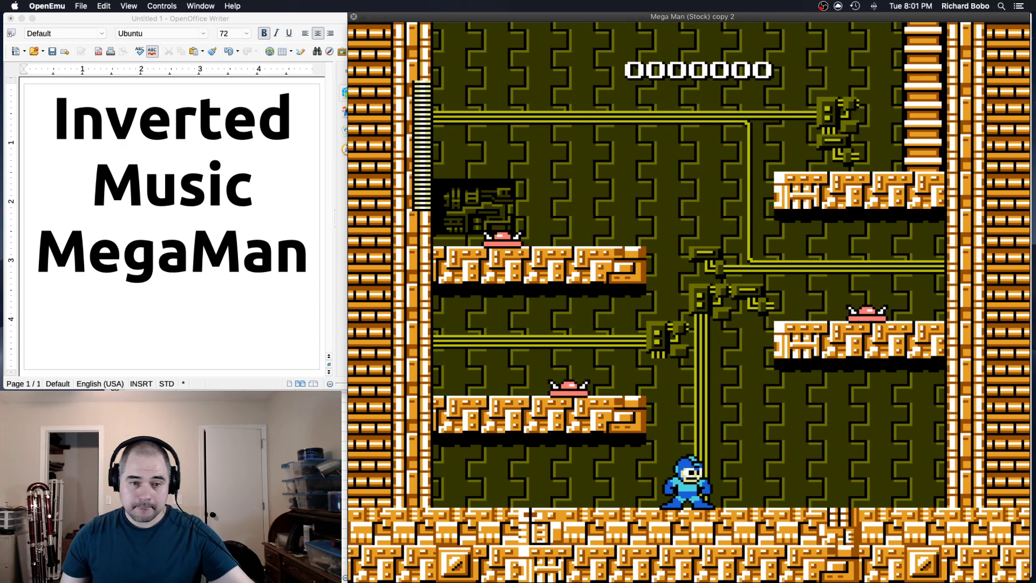
- Make Mega Man jump repeatedly beside the lowest platform at the start of the Elecman stage
{"action": "key", "text": "s"}
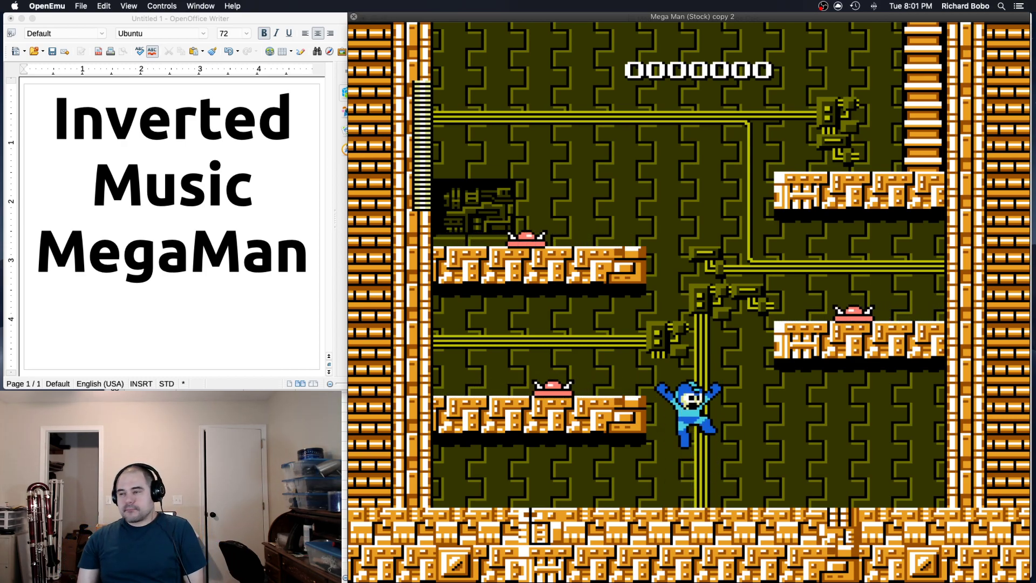
{"action": "key", "text": "s"}
{"action": "key", "text": "Right"}
{"action": "key", "text": "Left"}
{"action": "key", "text": "s"}
{"action": "key", "text": "s"}
{"action": "key", "text": "Left"}
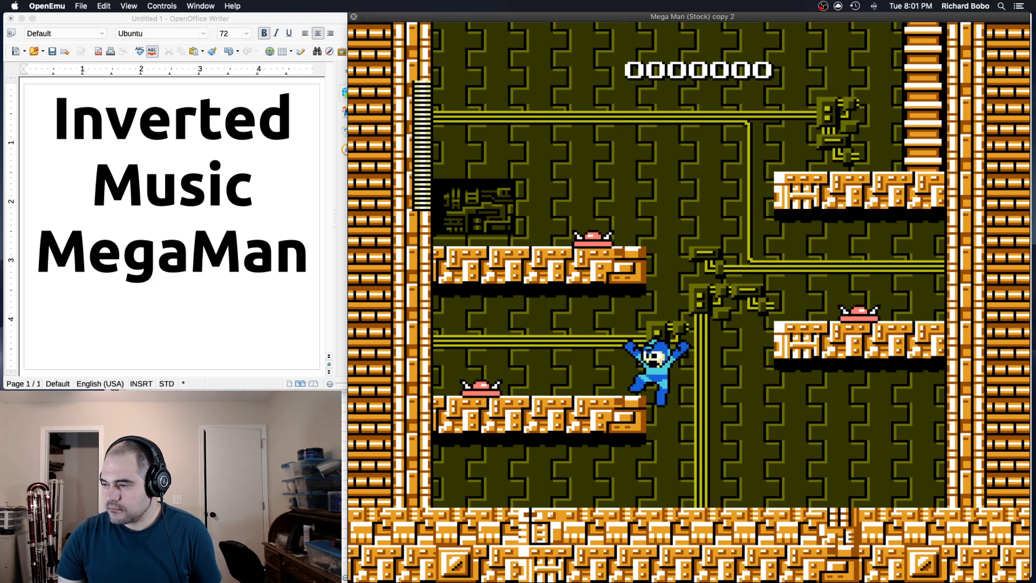
- Jump Mega Man back and forth between the two lower platforms in the Elecman stage, firing in midair
{"action": "key", "text": "s"}
{"action": "key", "text": "Right"}
{"action": "key", "text": "s"}
{"action": "key", "text": "a"}
{"action": "key", "text": "Left"}
{"action": "key", "text": "s"}
{"action": "key", "text": "a"}
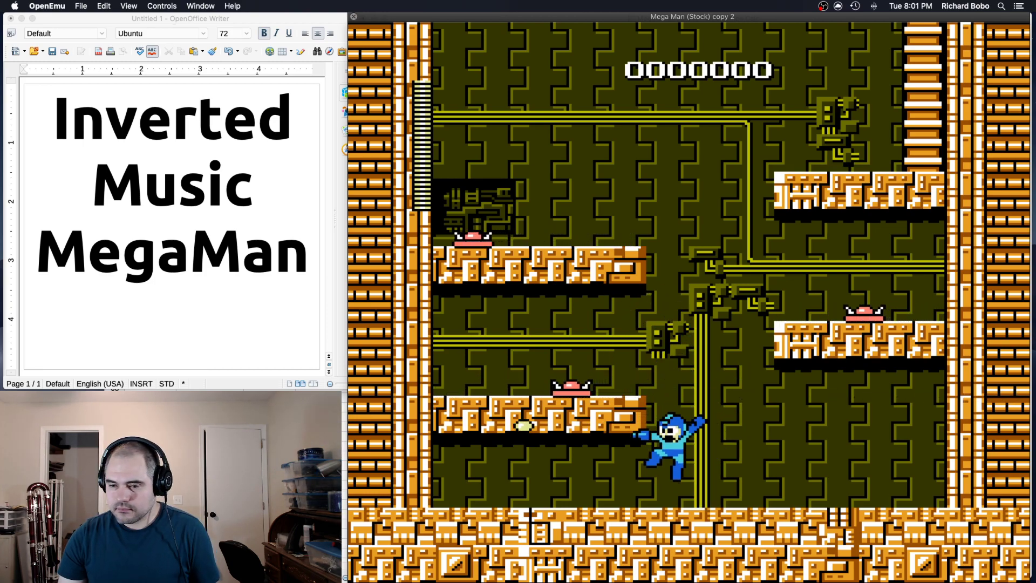
- Fire repeated jumping shots at the lowest platform with the sliding red enemy, finishing on the Elecman stage floor
{"action": "key", "text": "s"}
{"action": "key", "text": "a"}
{"action": "key", "text": "a"}
{"action": "key", "text": "s"}
{"action": "key", "text": "a"}
{"action": "key", "text": "a"}
{"action": "key", "text": "s"}
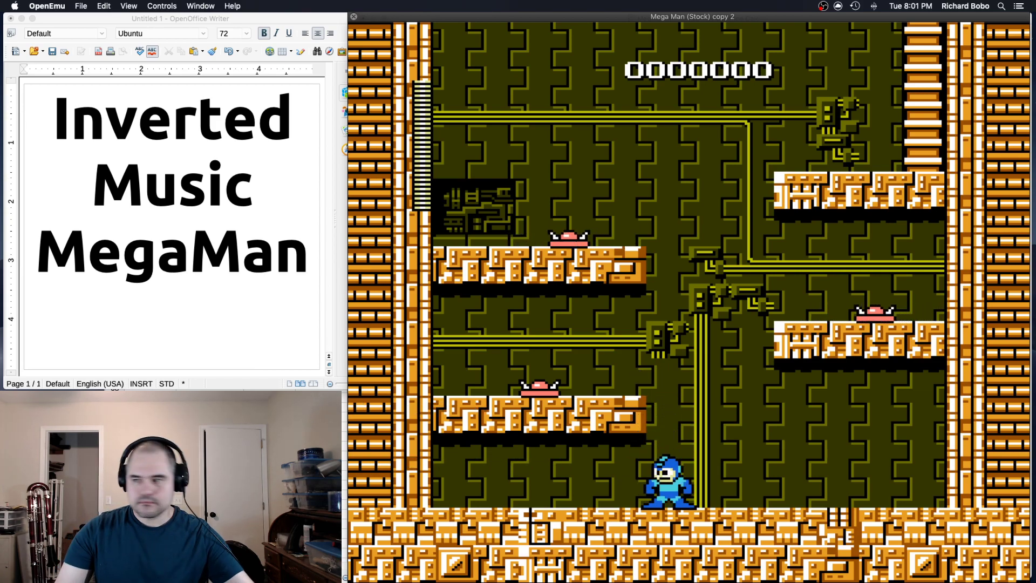
{"action": "mouse_move", "coordinate": [581, 132]}
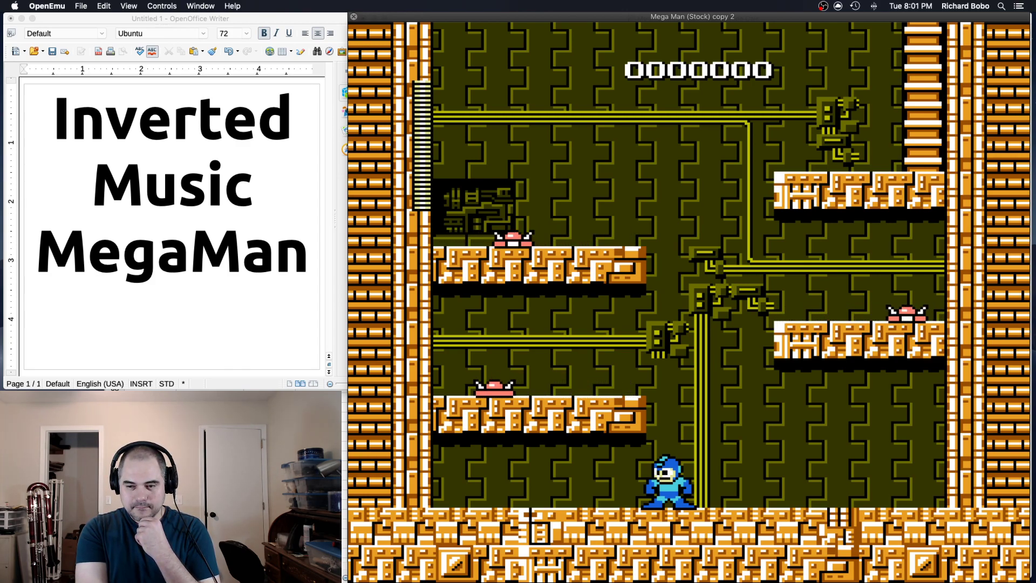
- Stop the running game and play the imported game 'Mega Man (Stock) copy 2 2'
{"action": "mouse_move", "coordinate": [744, 107]}
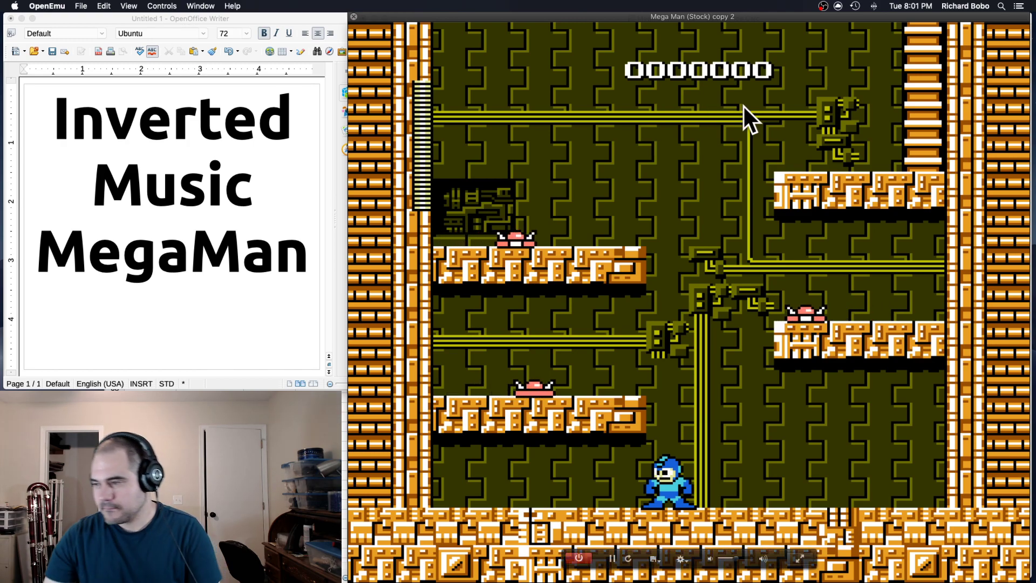
{"action": "left_click", "coordinate": [579, 559]}
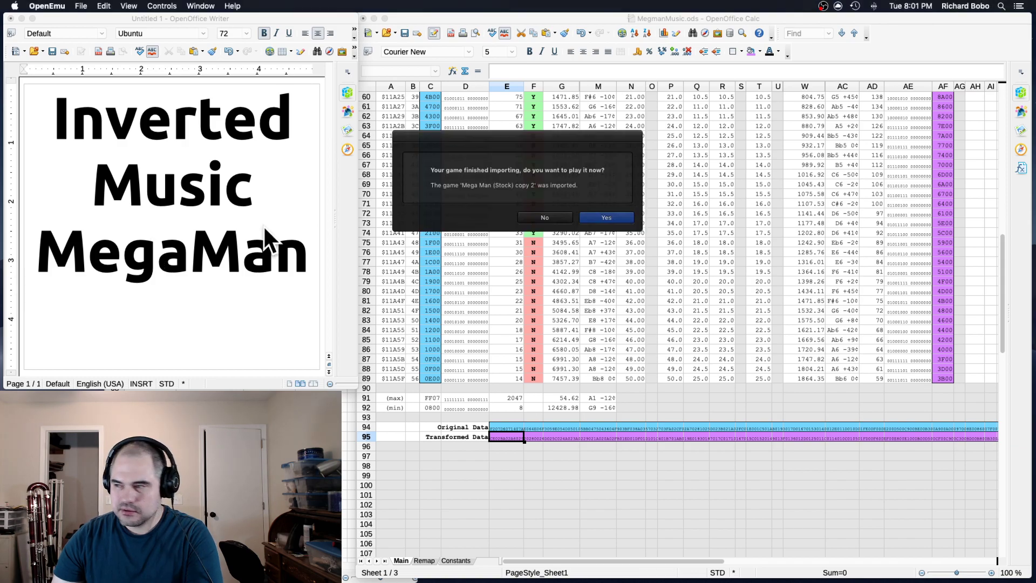
{"action": "left_click", "coordinate": [600, 217]}
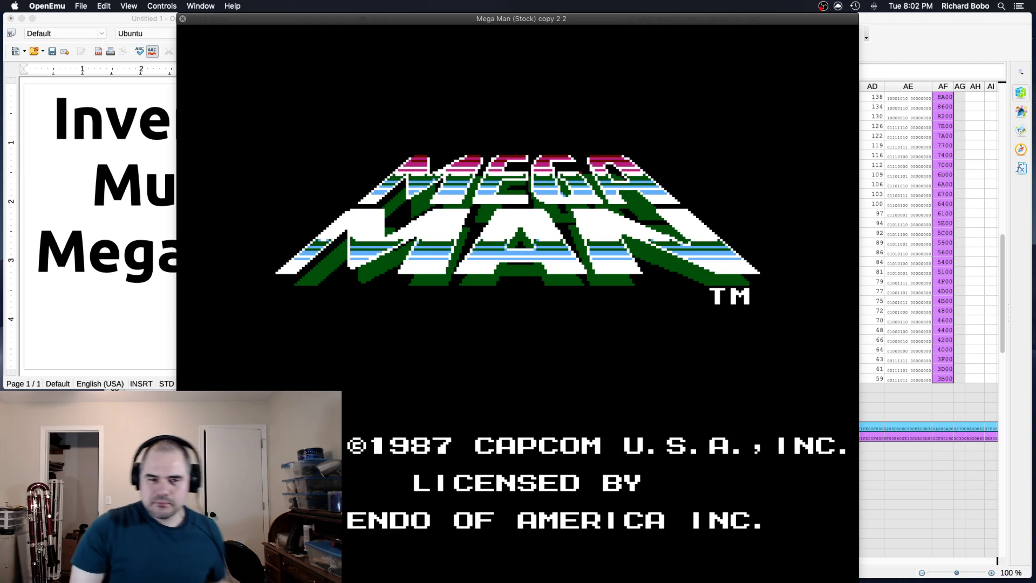
- Enter the stage select screen, place the game window beside the text label, and start the Cutman stage
{"action": "key", "text": "Return"}
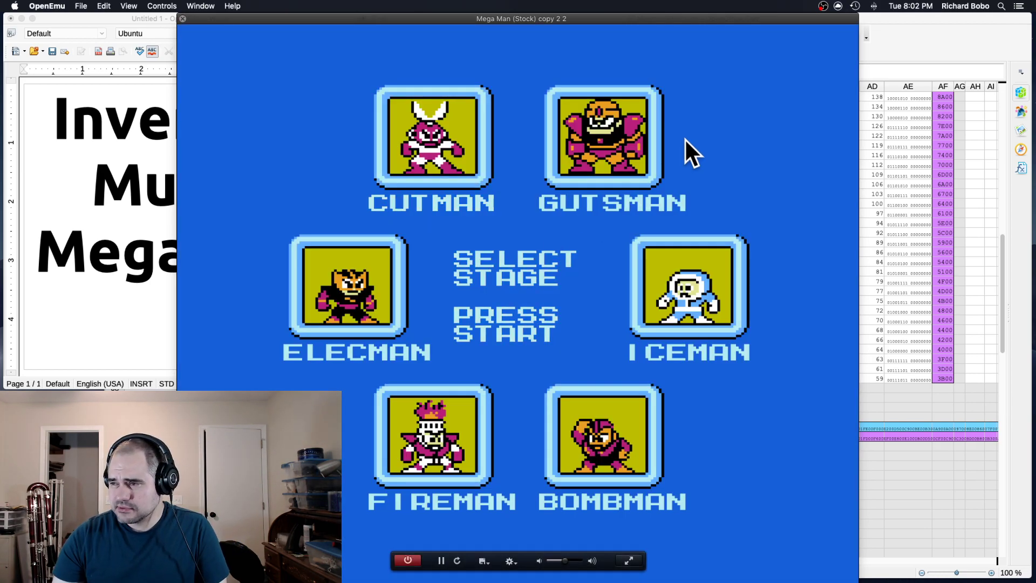
{"action": "left_click_drag", "start_coordinate": [584, 15], "coordinate": [755, 1]}
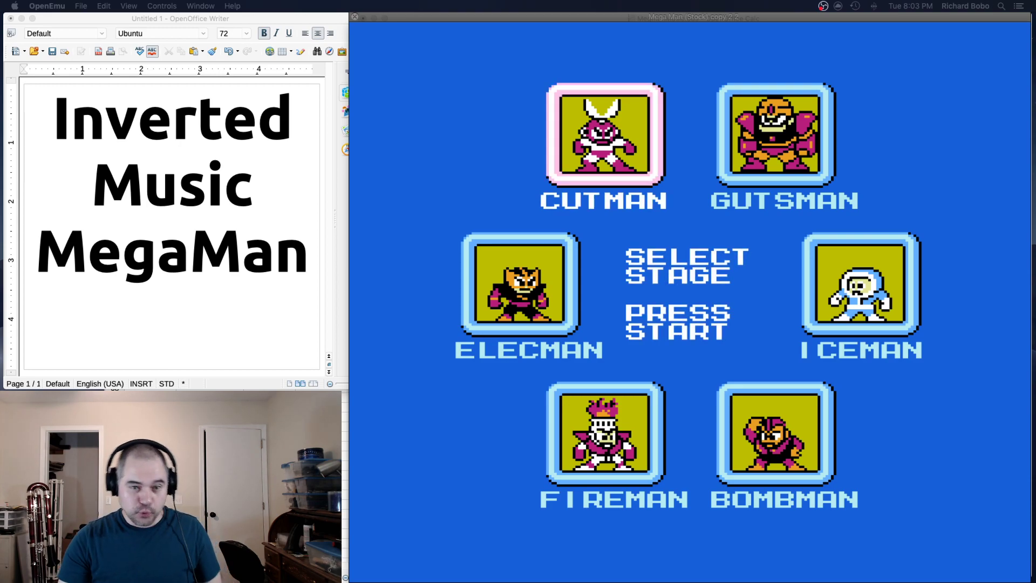
{"action": "mouse_move", "coordinate": [469, 133]}
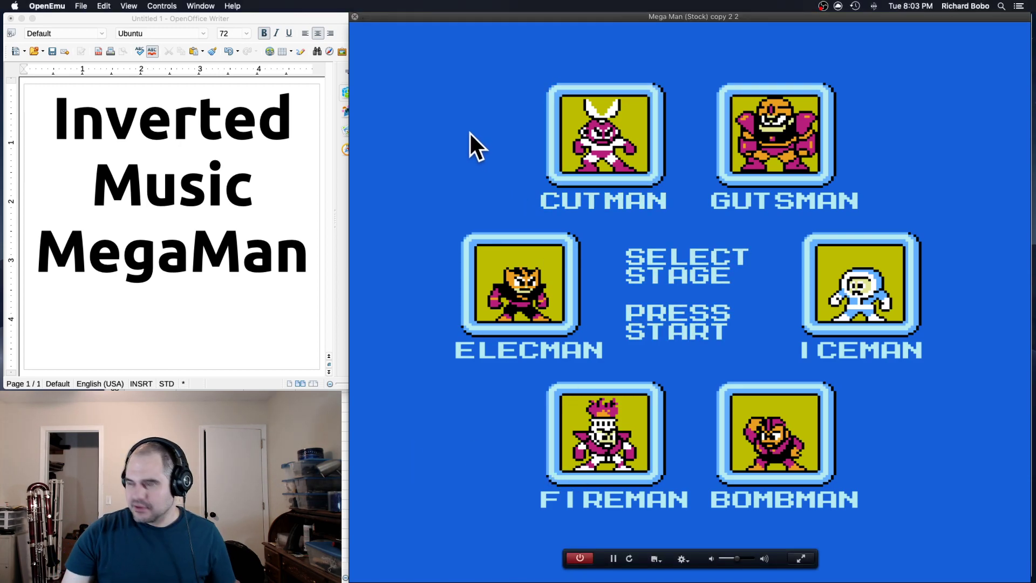
{"action": "key", "text": "Return"}
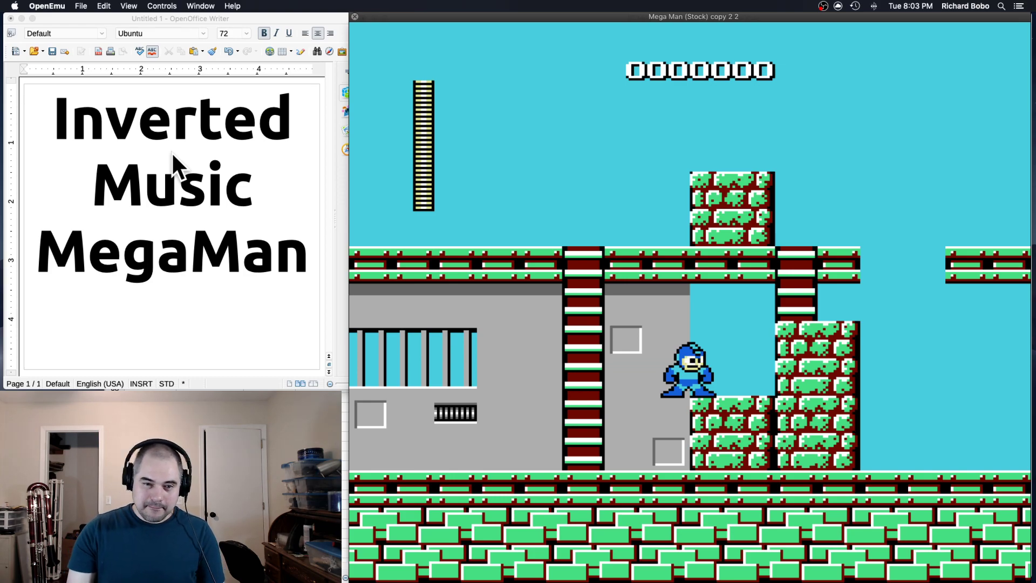
- Stop the Cutman game, play the imported 'Mega Man (Stock) copy 3', and place its window beside the text label
{"action": "mouse_move", "coordinate": [567, 184]}
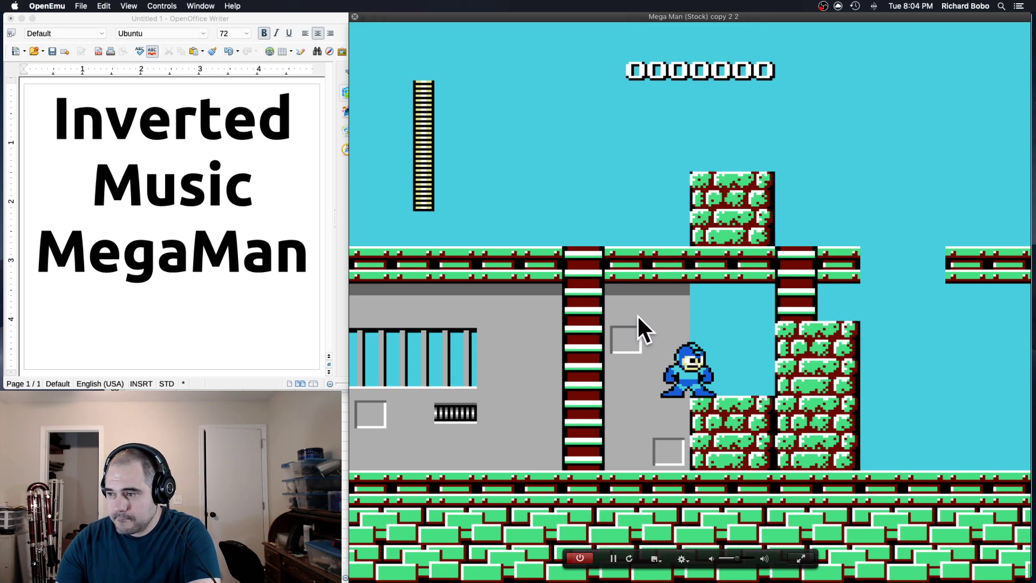
{"action": "key", "text": "super+q"}
{"action": "left_click", "coordinate": [594, 224]}
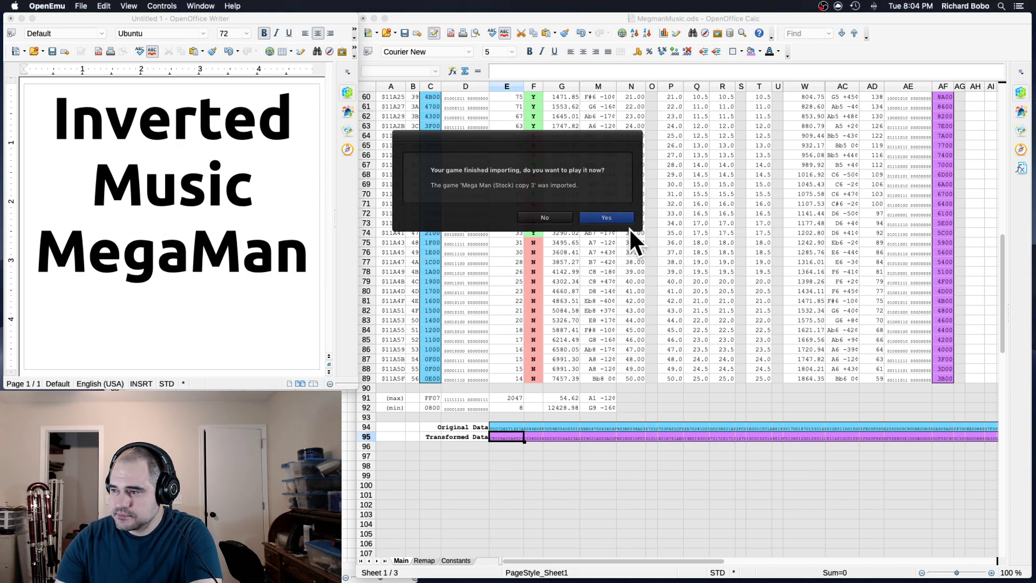
{"action": "left_click", "coordinate": [603, 217]}
{"action": "left_click_drag", "start_coordinate": [504, 18], "coordinate": [685, 15]}
- Change the label in the text document from the inverted-music wording to "Quarter-tone MegaMan"
{"action": "left_click", "coordinate": [181, 173]}
{"action": "double_click", "coordinate": [272, 116]}
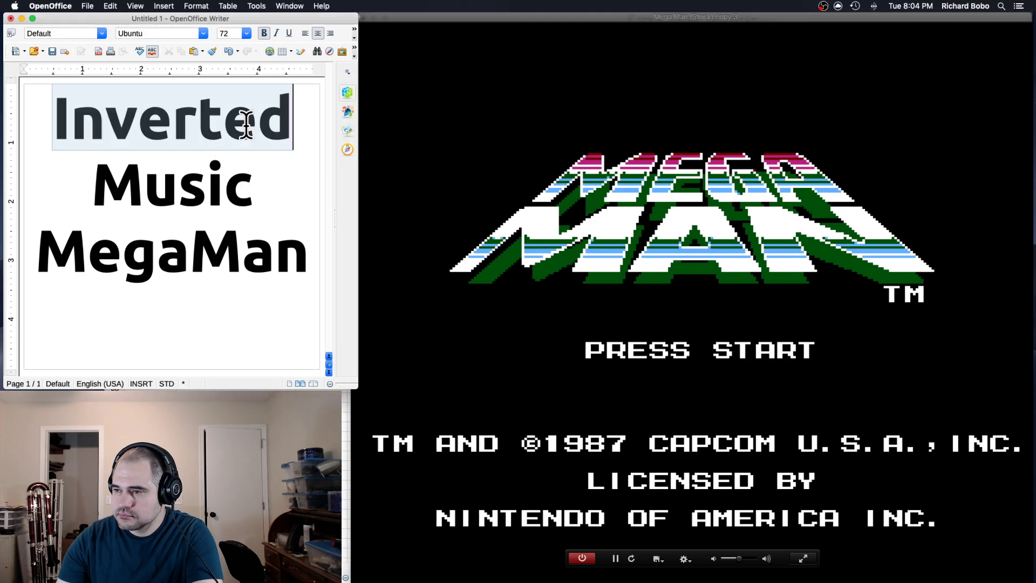
{"action": "type", "text": "Quarter-tone"}
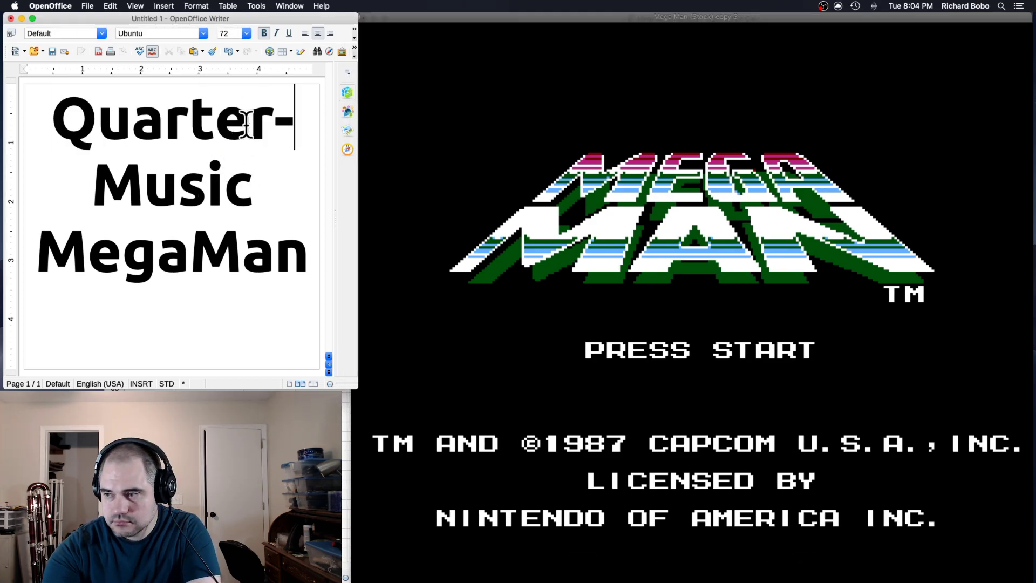
{"action": "key", "text": "shift+Left"}
{"action": "key", "text": "shift+Left"}
{"action": "key", "text": "shift+Left"}
{"action": "key", "text": "shift+Left"}
{"action": "key", "text": "shift+Left"}
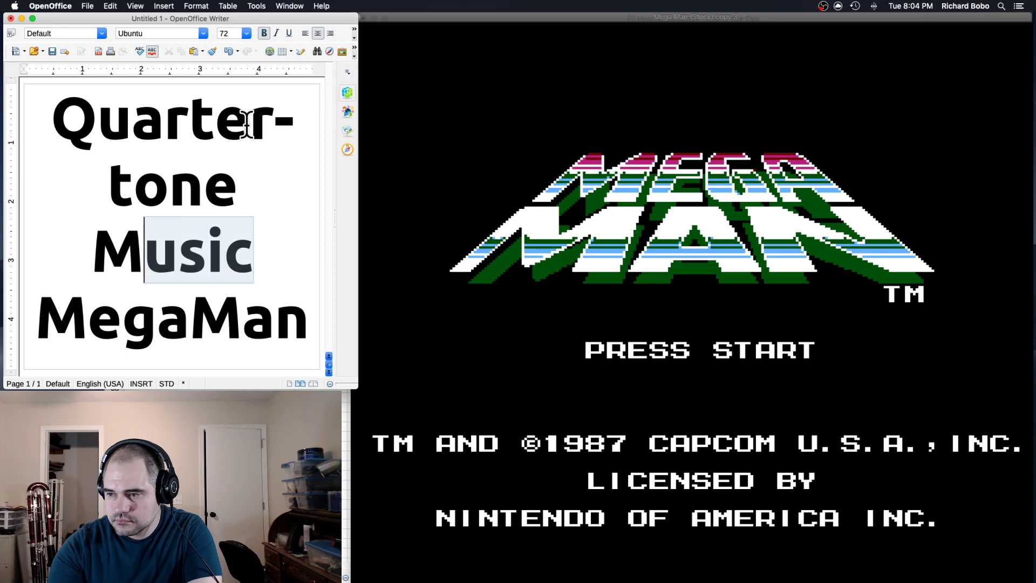
{"action": "key", "text": "BackSpace"}
{"action": "key", "text": "BackSpace"}
- Return to the game window and start the Iceman stage from the stage select screen
{"action": "left_click", "coordinate": [587, 256]}
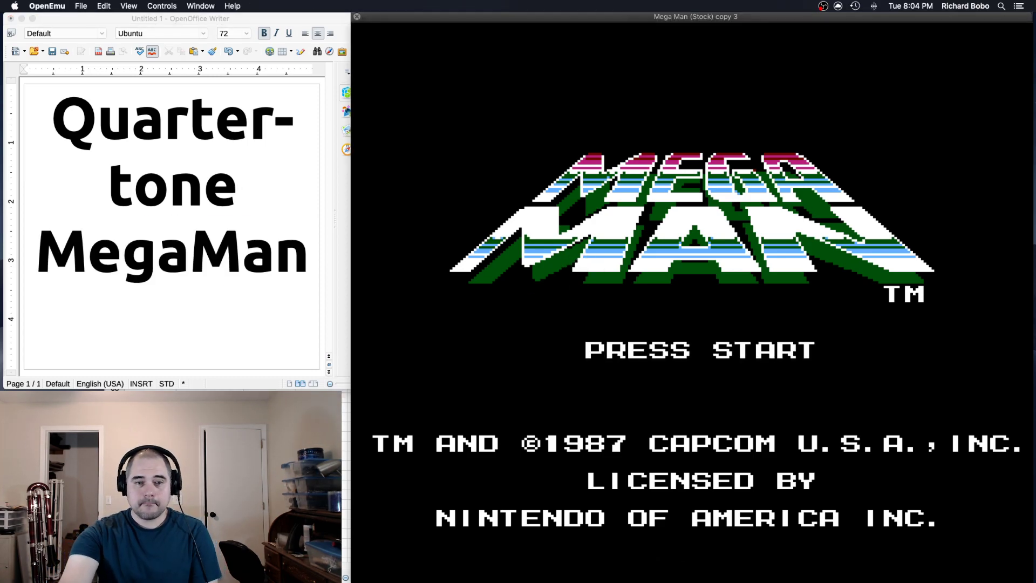
{"action": "key", "text": "Return"}
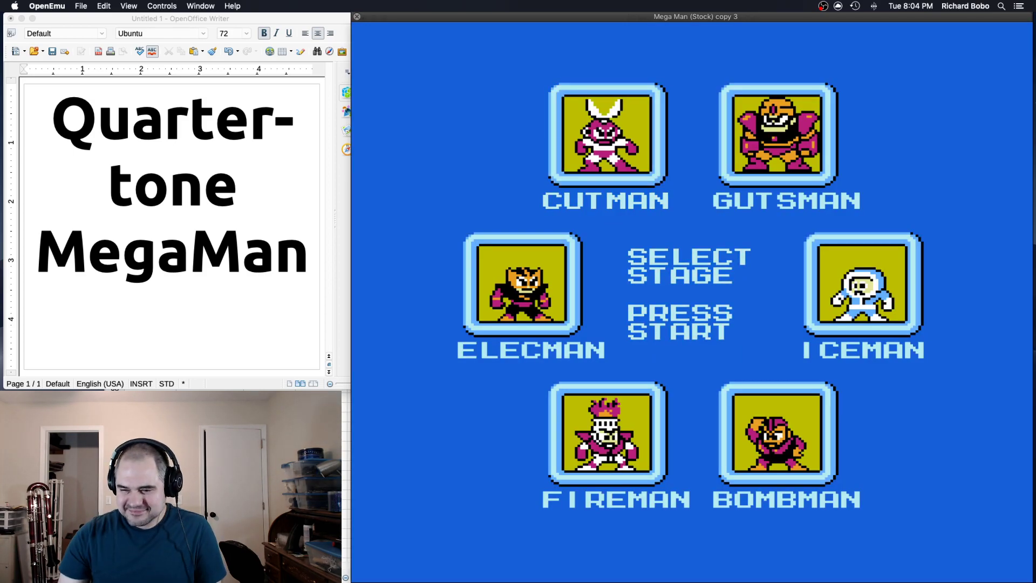
{"action": "key", "text": "Right"}
{"action": "key", "text": "Right"}
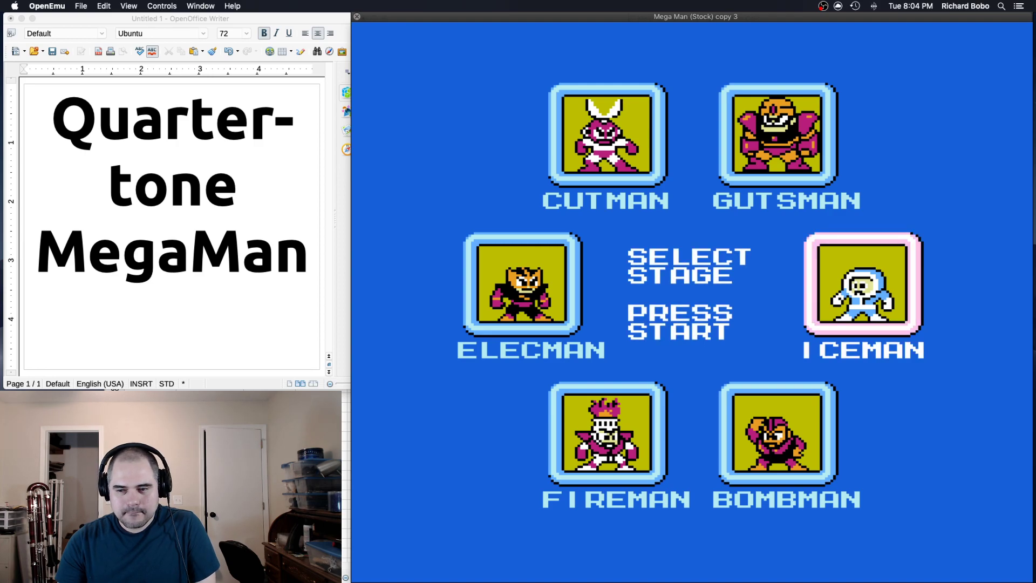
{"action": "key", "text": "Return"}
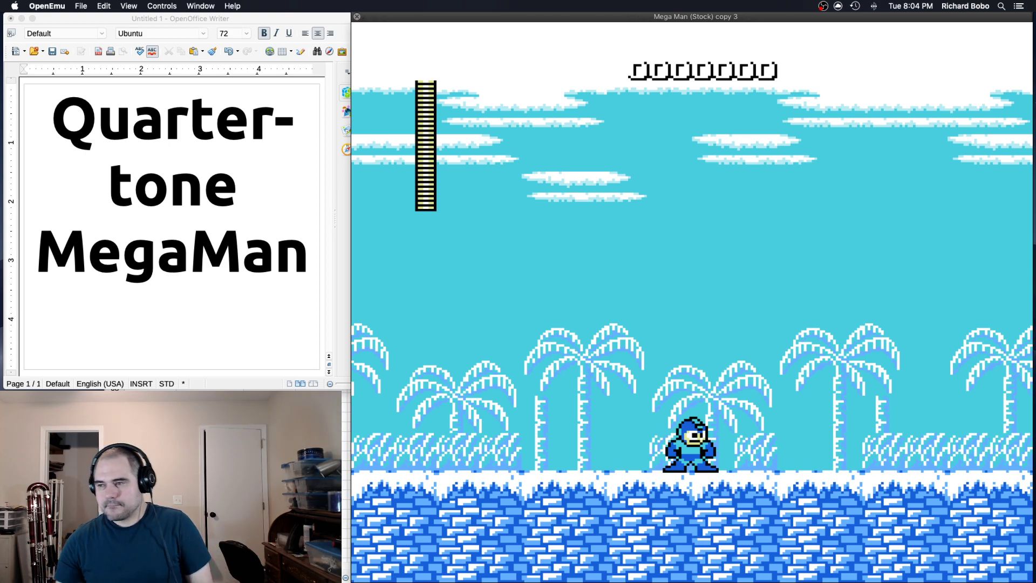
- Run Mega Man back and forth at the start of the Iceman stage, ending near the edge under the energy bar
{"action": "key", "text": "Left"}
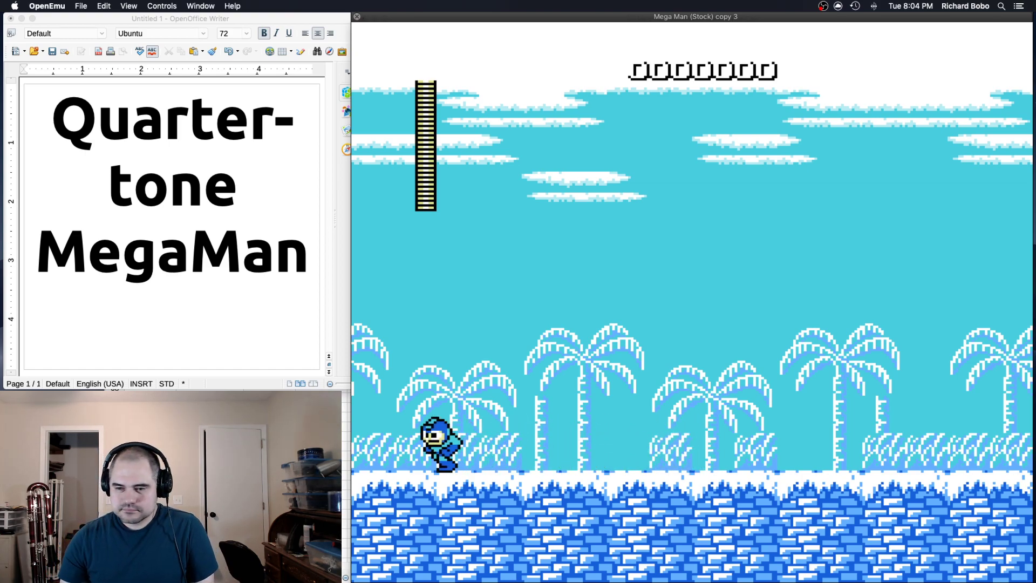
{"action": "key", "text": "Right"}
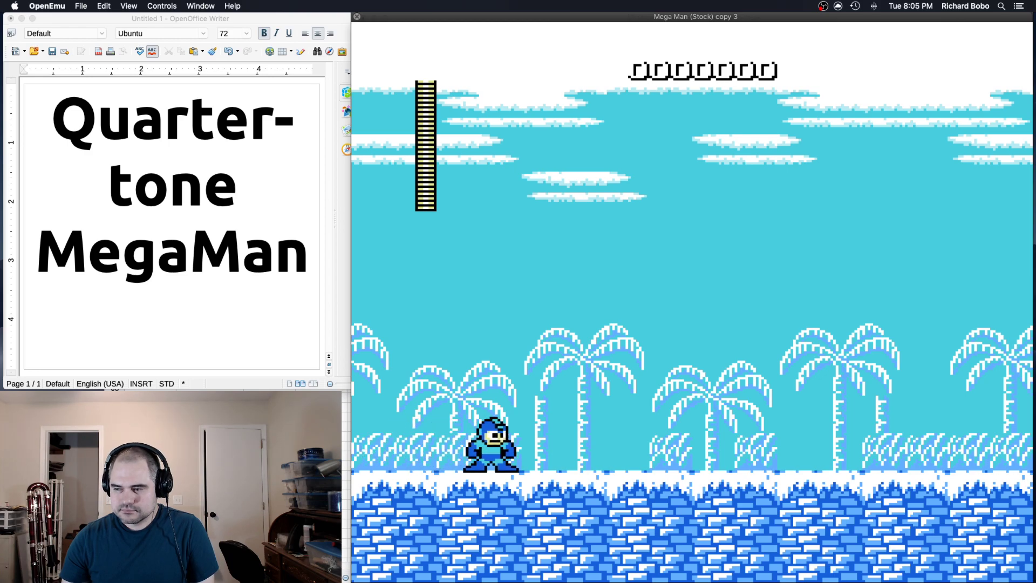
{"action": "key", "text": "Left"}
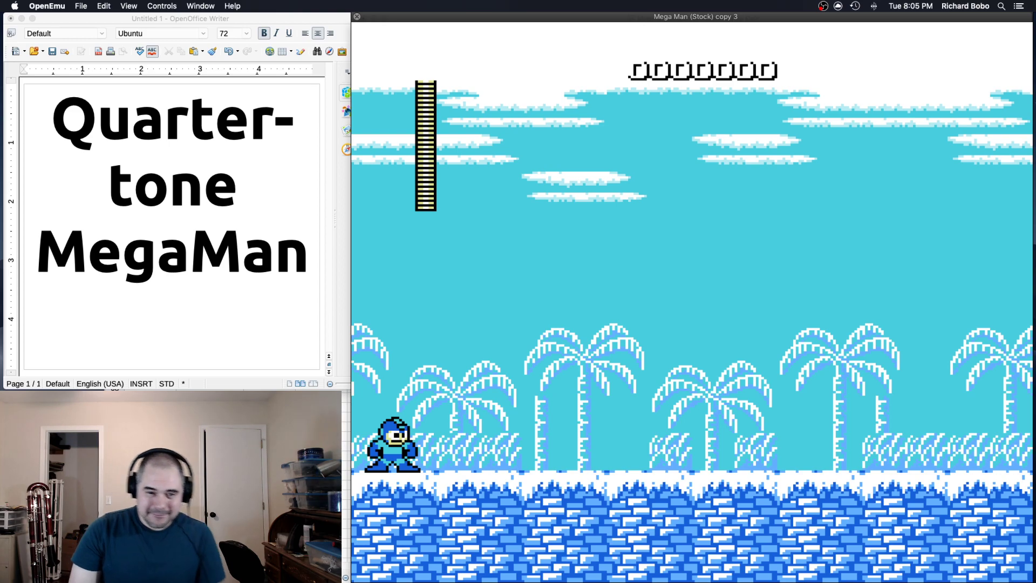
- Reset the console and start the Elecman stage from the stage select screen
{"action": "mouse_move", "coordinate": [607, 354]}
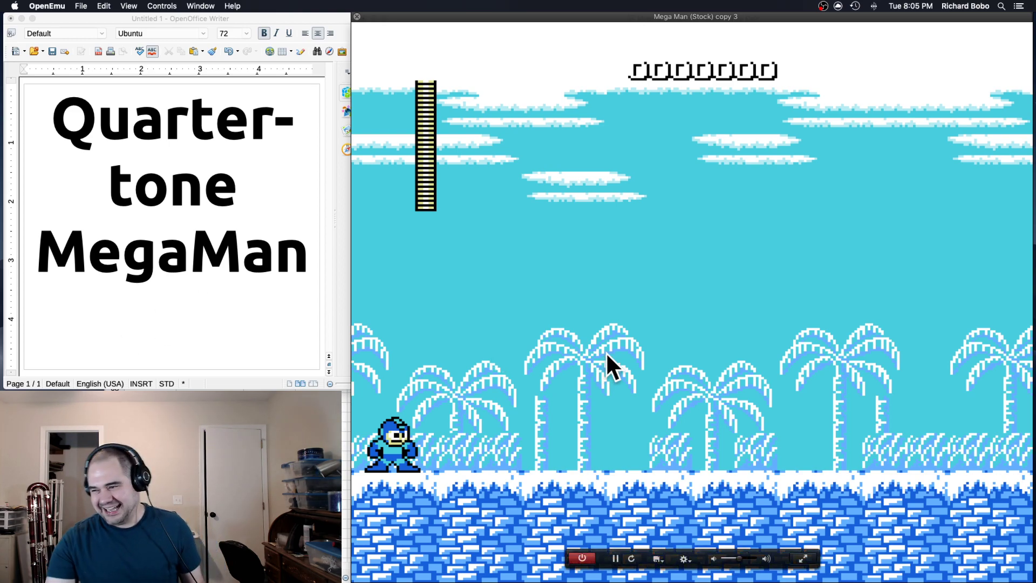
{"action": "left_click", "coordinate": [632, 559]}
{"action": "left_click", "coordinate": [597, 205]}
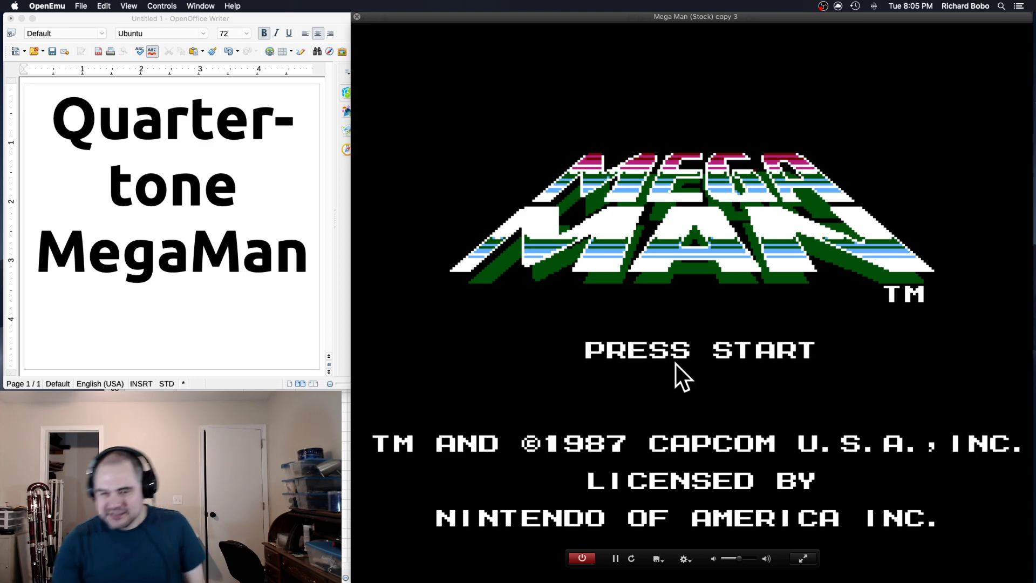
{"action": "key", "text": "Return"}
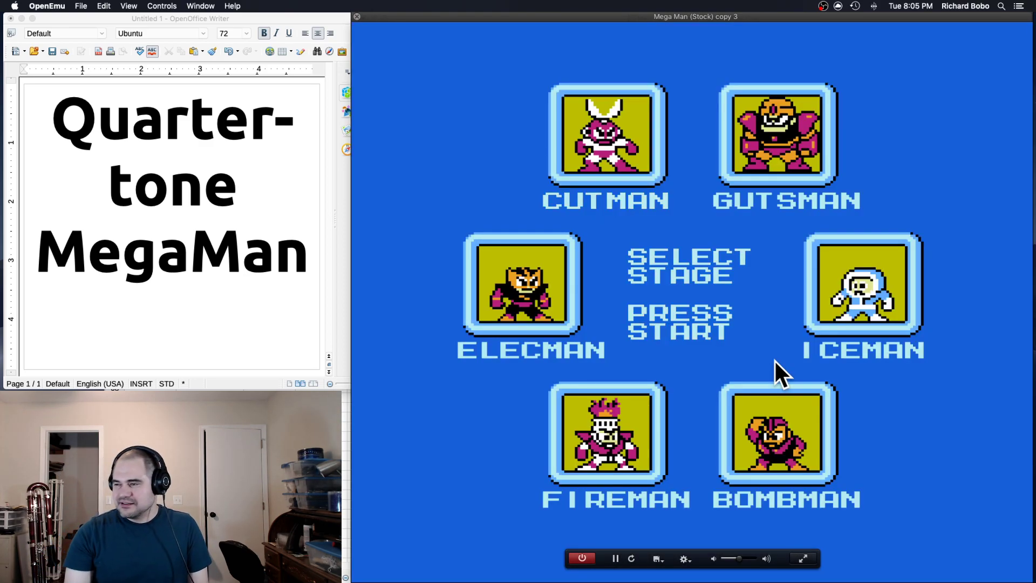
{"action": "key", "text": "Right"}
{"action": "key", "text": "Right"}
{"action": "key", "text": "Right"}
{"action": "key", "text": "Right"}
{"action": "key", "text": "Right"}
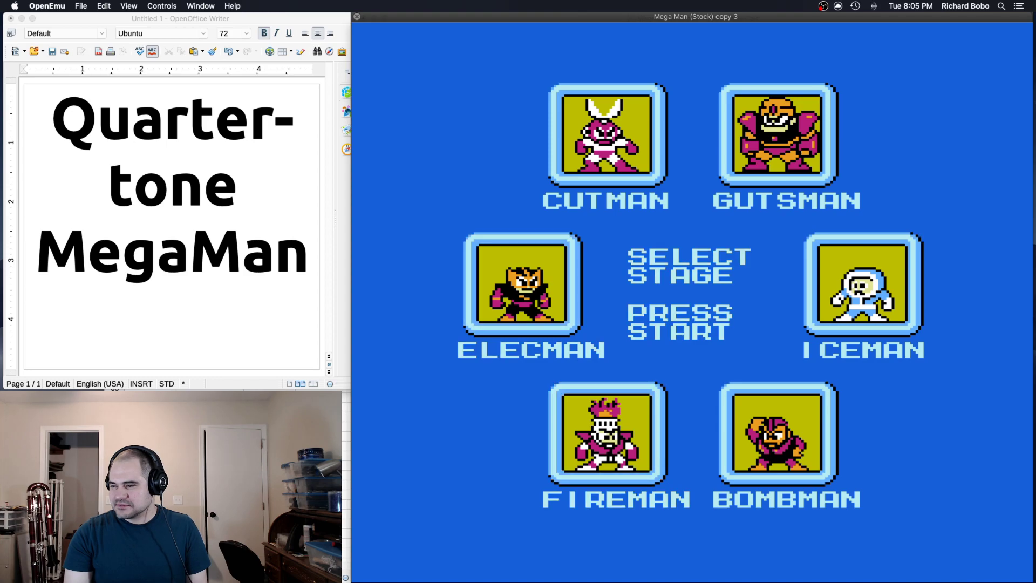
{"action": "key", "text": "Return"}
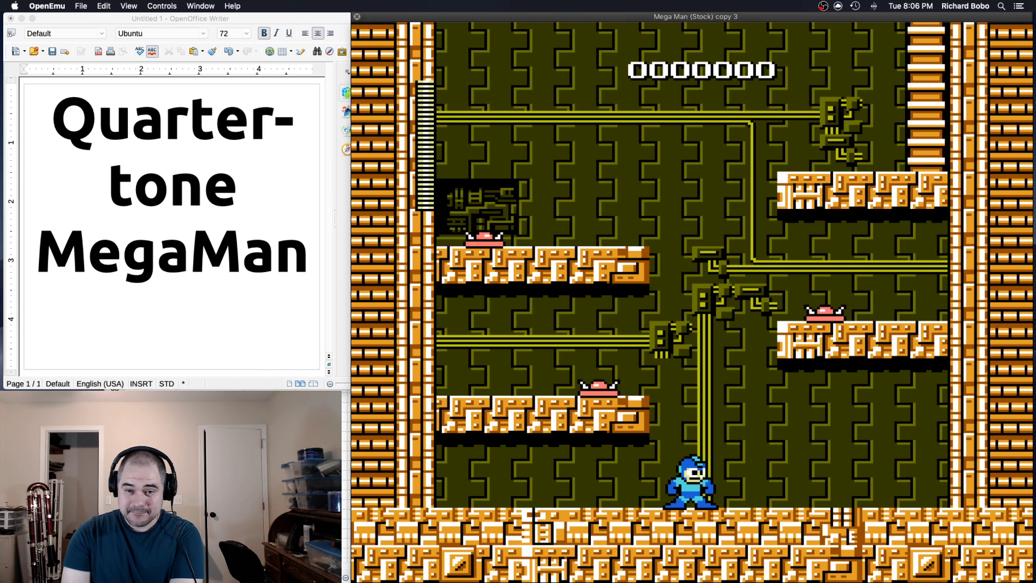
- Reset the console and start the Gutsman stage from the stage select screen
{"action": "mouse_move", "coordinate": [670, 562]}
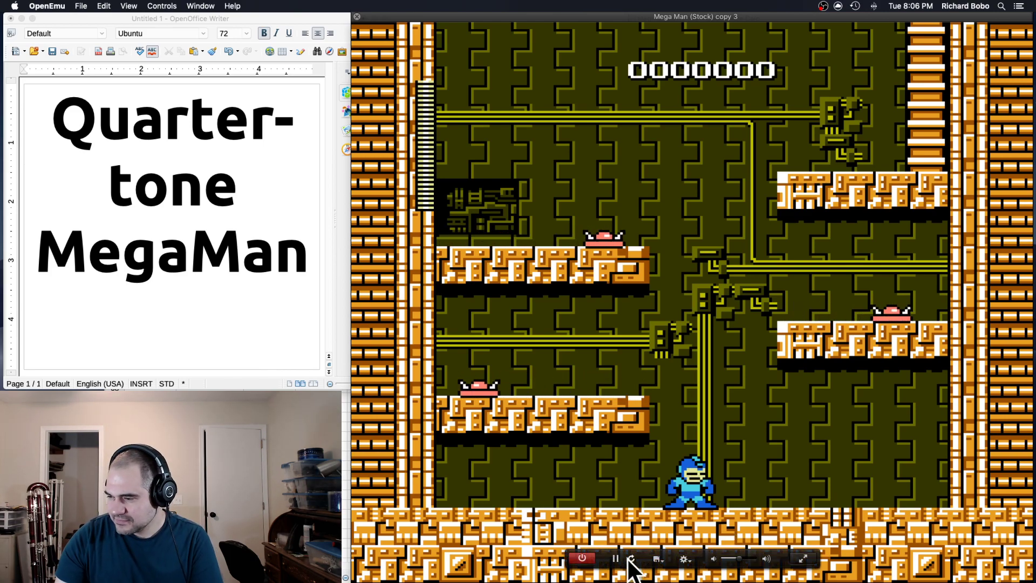
{"action": "left_click", "coordinate": [630, 560]}
{"action": "left_click", "coordinate": [607, 207]}
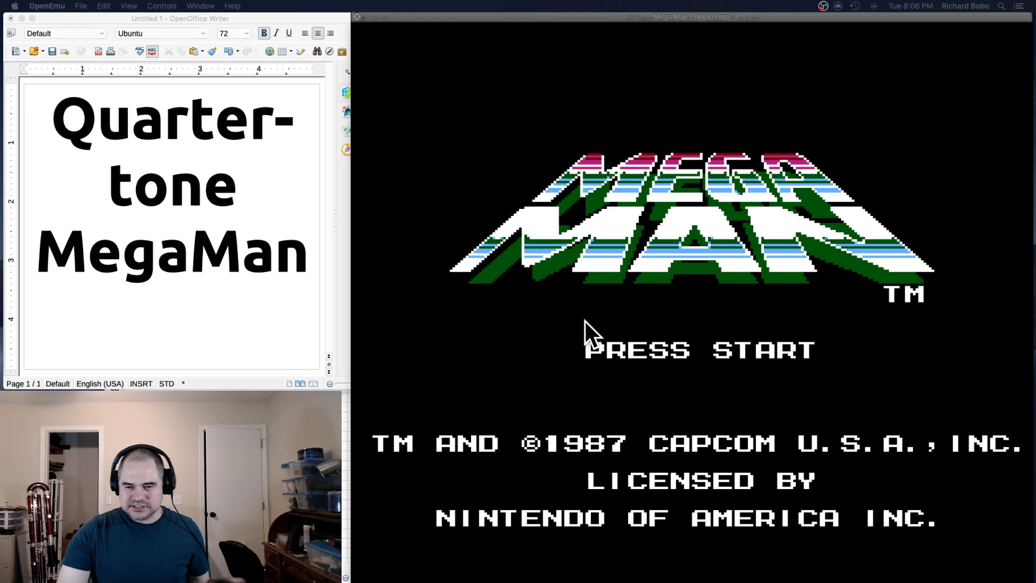
{"action": "left_click", "coordinate": [604, 327]}
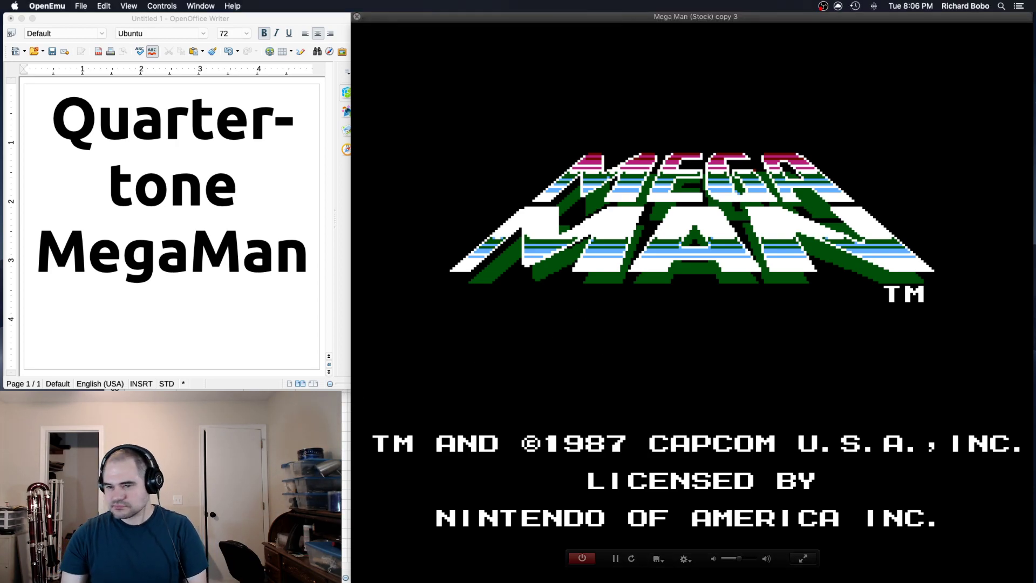
{"action": "key", "text": "Return"}
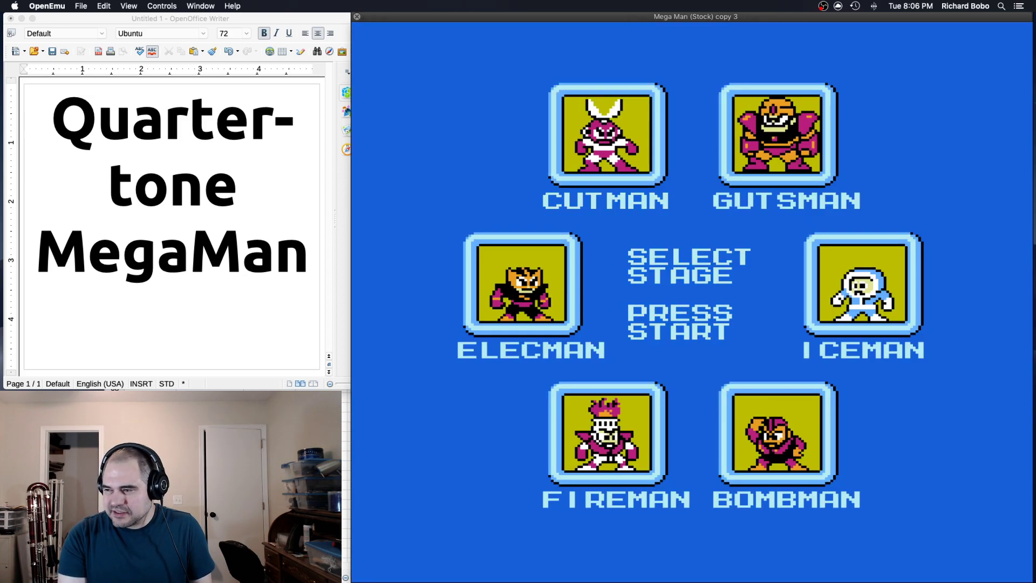
{"action": "key", "text": "Right"}
{"action": "key", "text": "Right"}
{"action": "key", "text": "Up"}
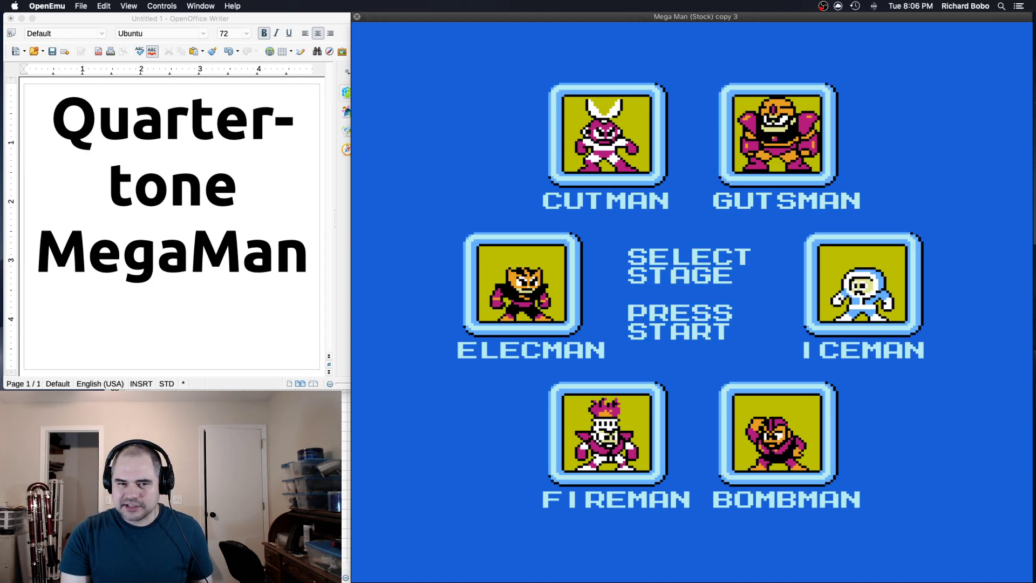
{"action": "key", "text": "Return"}
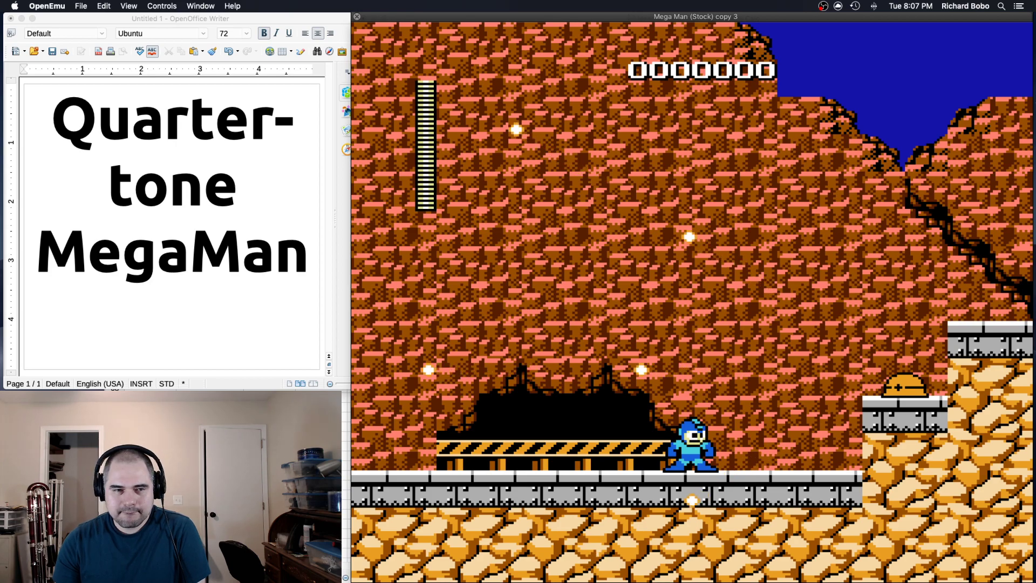
- Destroy the first helmet enemy in the Gutsman stage and jump toward the lowest ledge while firing
{"action": "key", "text": "Right"}
{"action": "key", "text": "Right"}
{"action": "key", "text": "s"}
{"action": "key", "text": "a"}
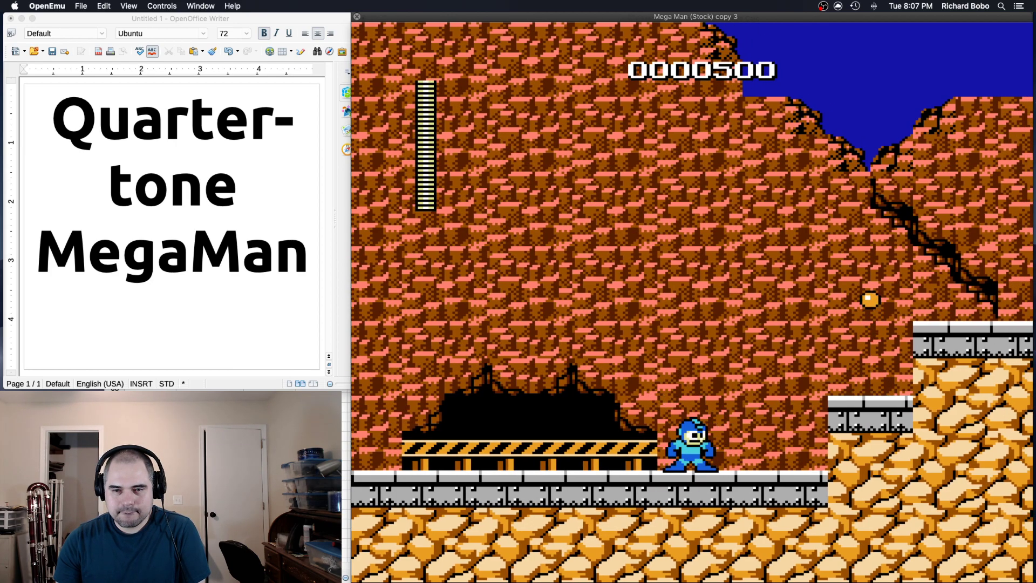
{"action": "key", "text": "Right"}
{"action": "key", "text": "s"}
{"action": "key", "text": "a"}
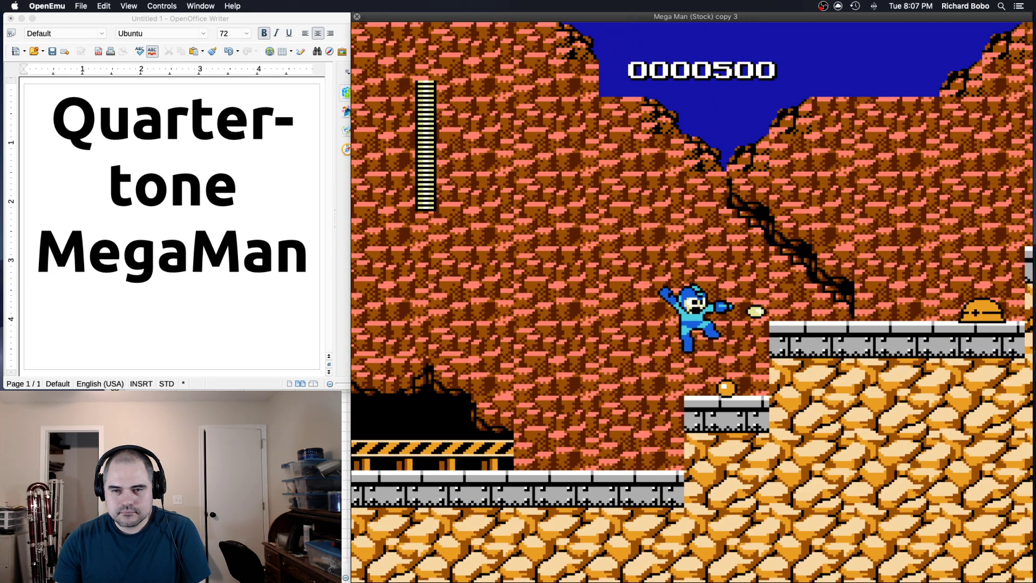
- Land Mega Man on the lowest stone ledge and destroy the helmet enemy on the ledge above it
{"action": "key", "text": "Right"}
{"action": "key", "text": "s"}
{"action": "key", "text": "a"}
{"action": "key", "text": "Right"}
{"action": "key", "text": "s"}
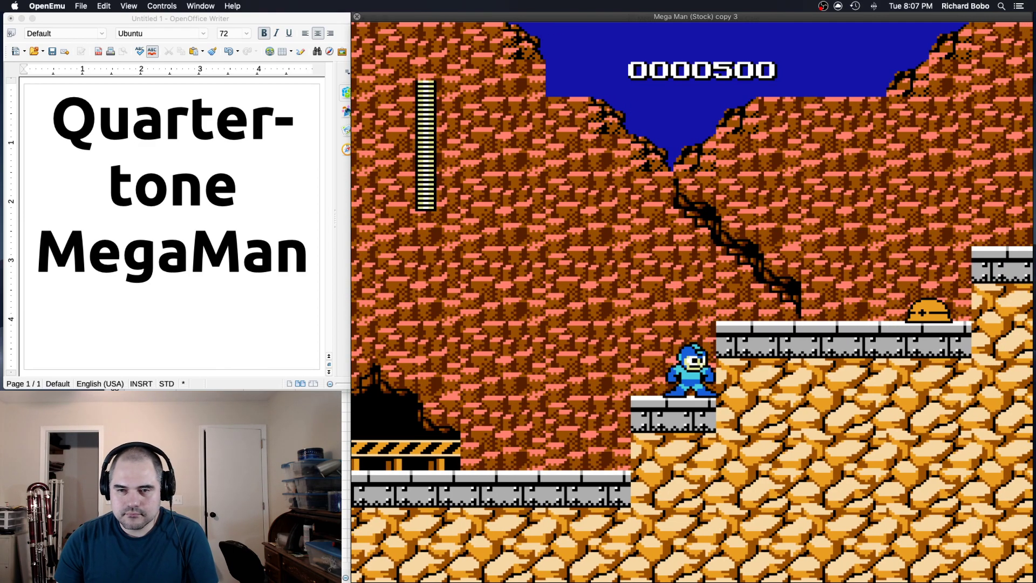
{"action": "key", "text": "s"}
{"action": "key", "text": "a"}
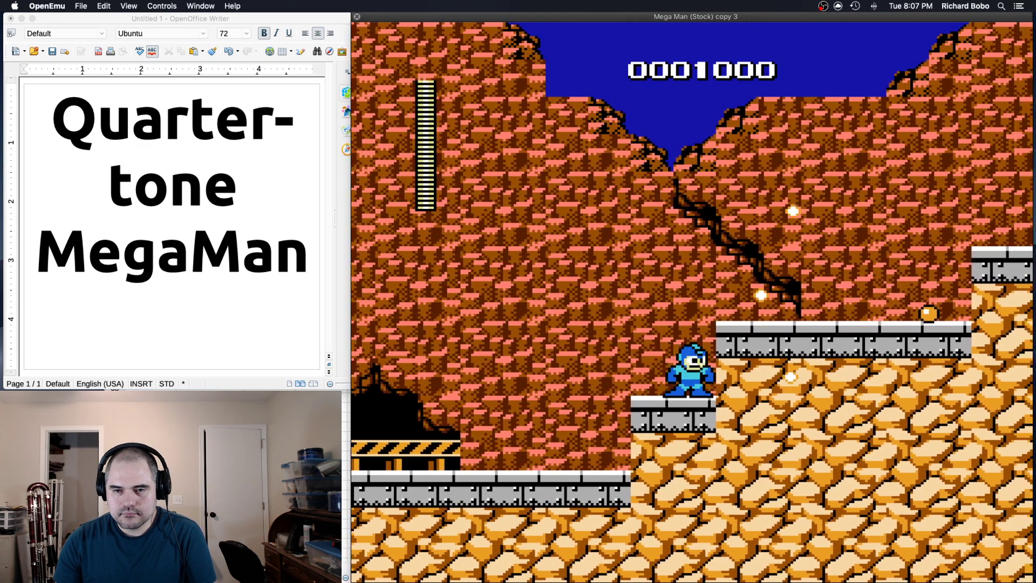
- Advance along the second ledge and destroy the helmet enemy on the third ledge with a jumping shot
{"action": "key", "text": "Right"}
{"action": "key", "text": "s"}
{"action": "key", "text": "a"}
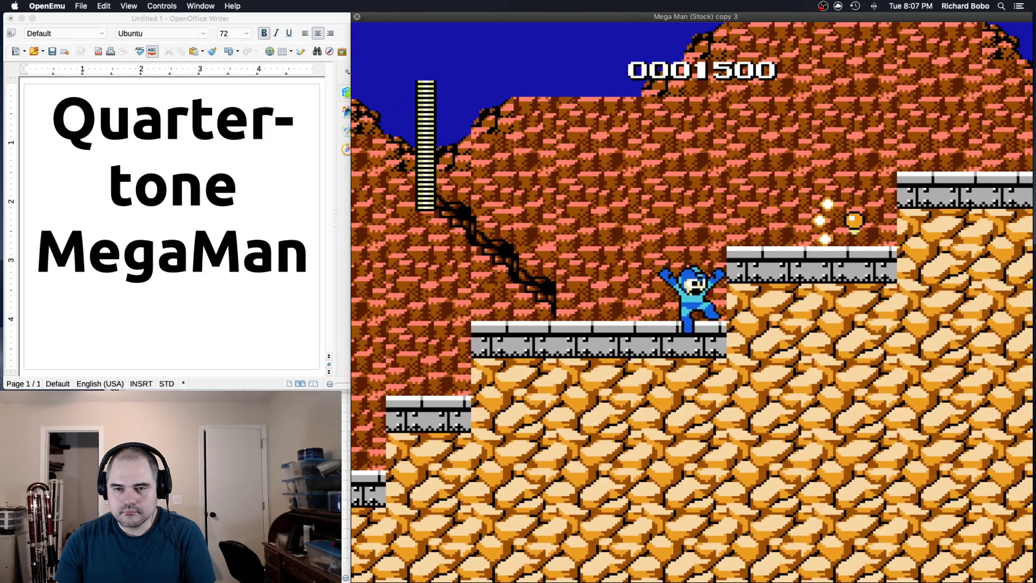
- Jump up the remaining stone ledges to the highest one in the Gutsman stage while firing ahead
{"action": "key", "text": "Right"}
{"action": "key", "text": "s"}
{"action": "key", "text": "s"}
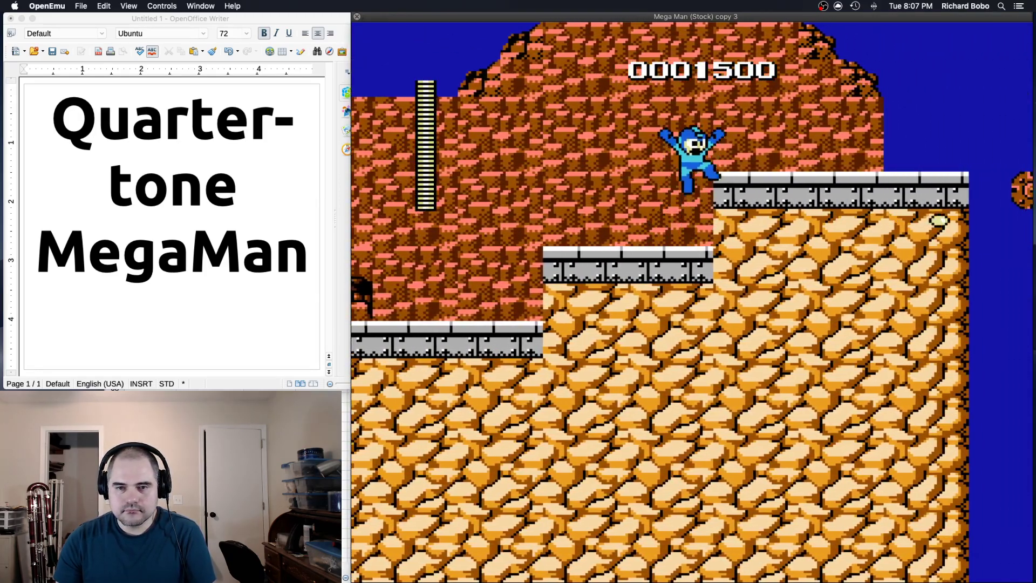
{"action": "key", "text": "s"}
{"action": "key", "text": "a"}
{"action": "key", "text": "a"}
- Turn Mega Man back and jump down the ledges to the ground while firing at the helmet enemies
{"action": "key", "text": "Left"}
{"action": "key", "text": "a"}
{"action": "key", "text": "s"}
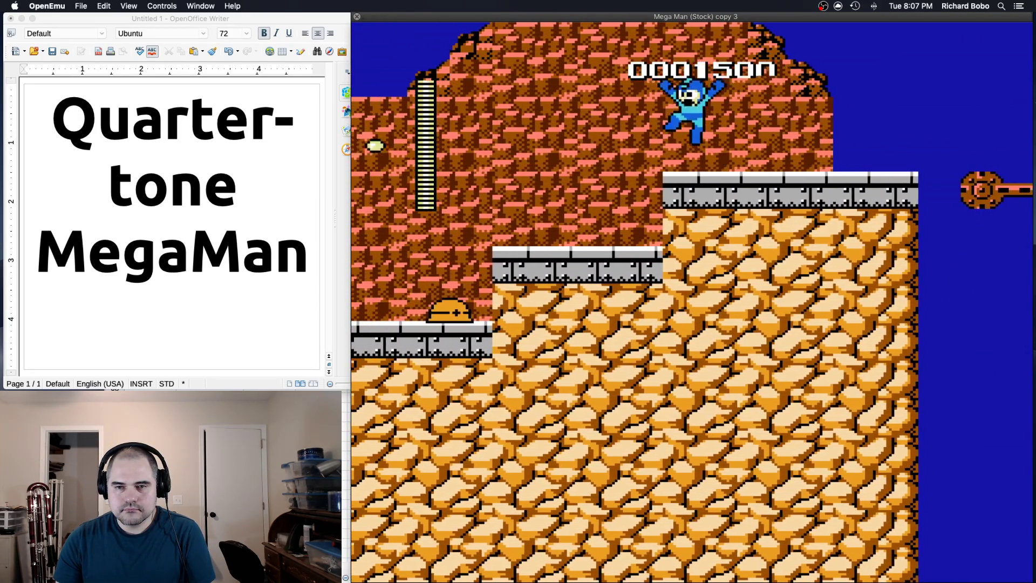
{"action": "key", "text": "Left"}
{"action": "key", "text": "s"}
{"action": "key", "text": "a"}
{"action": "key", "text": "s"}
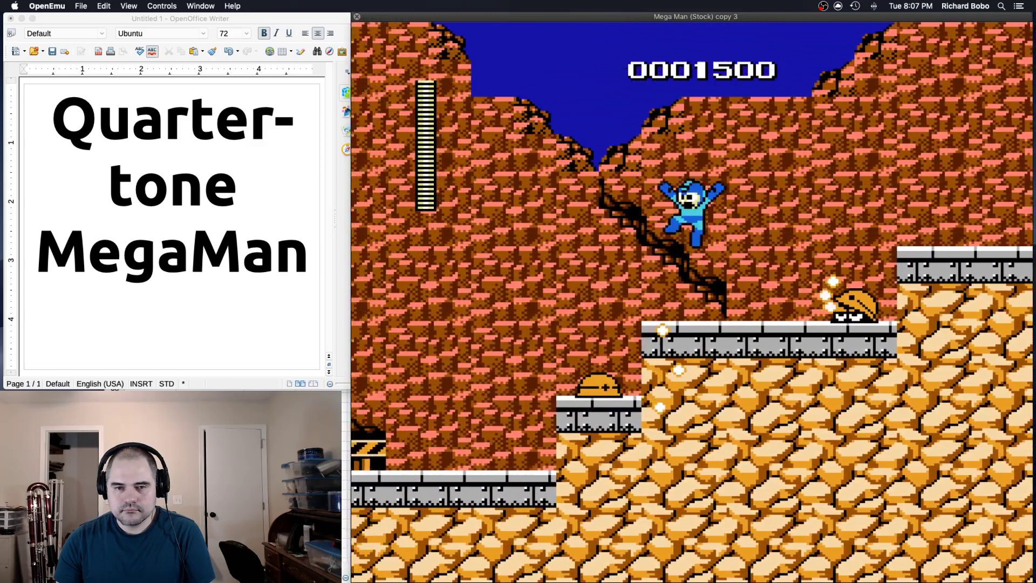
{"action": "key", "text": "Left"}
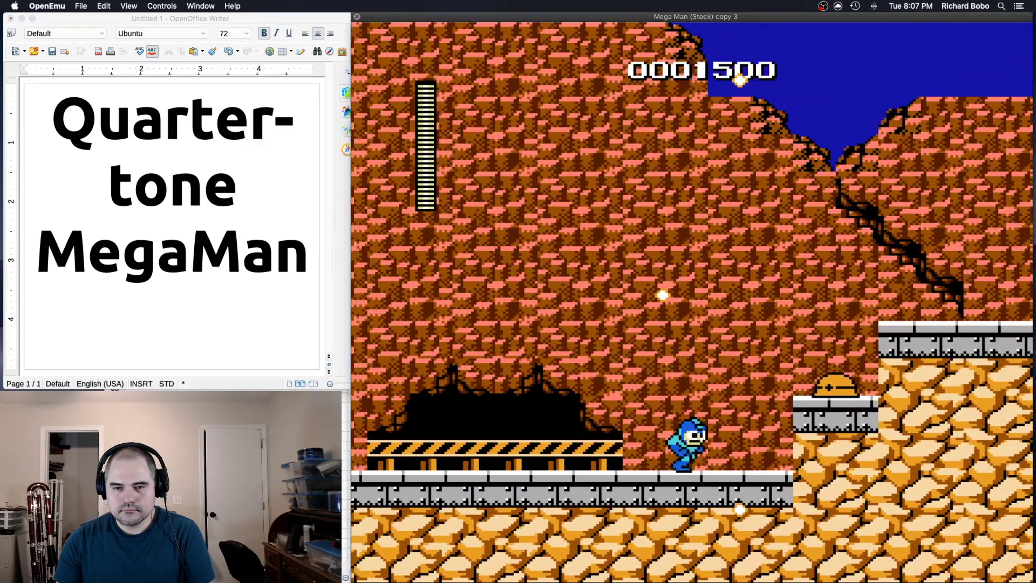
- Destroy the helmet enemy on the lowest ledge with jumping shots and land Mega Man on that ledge
{"action": "key", "text": "Right"}
{"action": "key", "text": "s"}
{"action": "key", "text": "a"}
{"action": "key", "text": "a"}
{"action": "key", "text": "Right"}
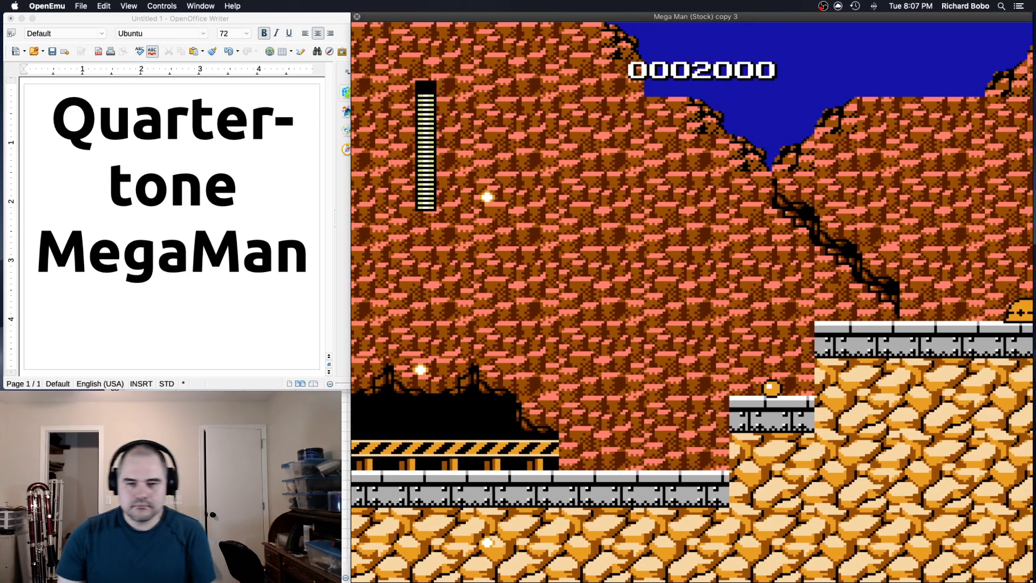
{"action": "key", "text": "s"}
{"action": "key", "text": "Left"}
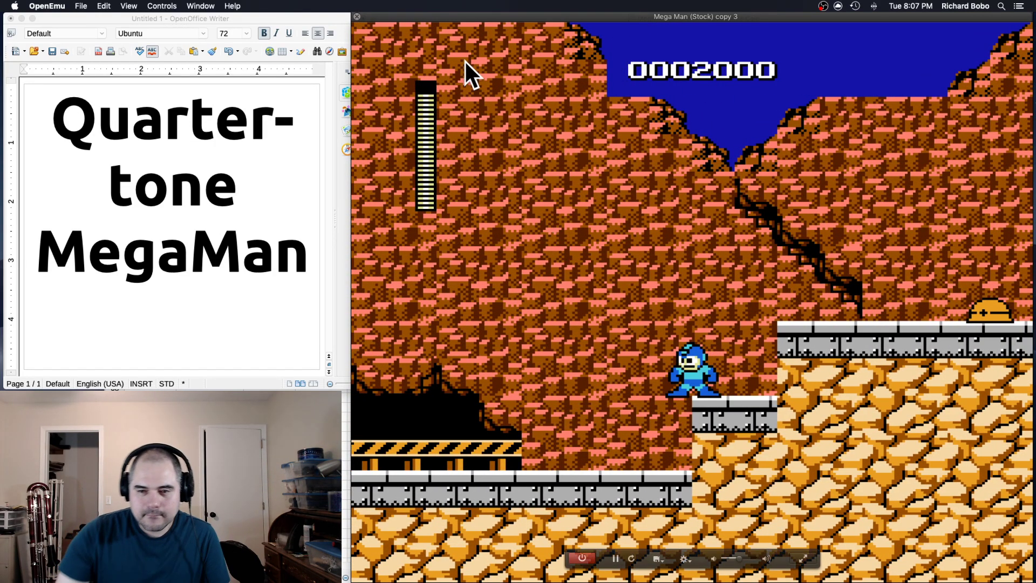
- Close the running game, launch the newly imported Mega Man copy and place its window beside the text document
{"action": "left_click", "coordinate": [358, 17]}
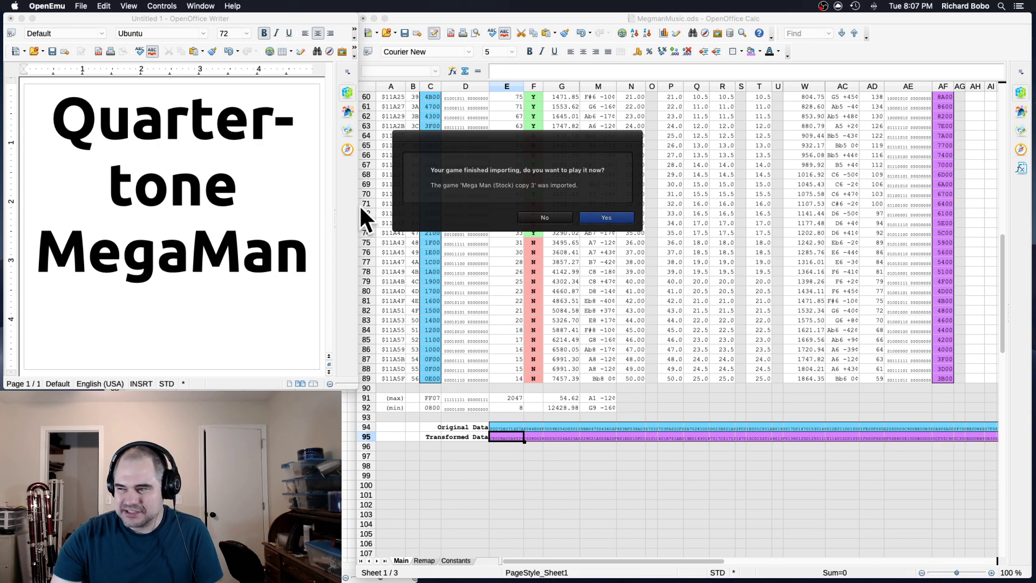
{"action": "left_click", "coordinate": [599, 215]}
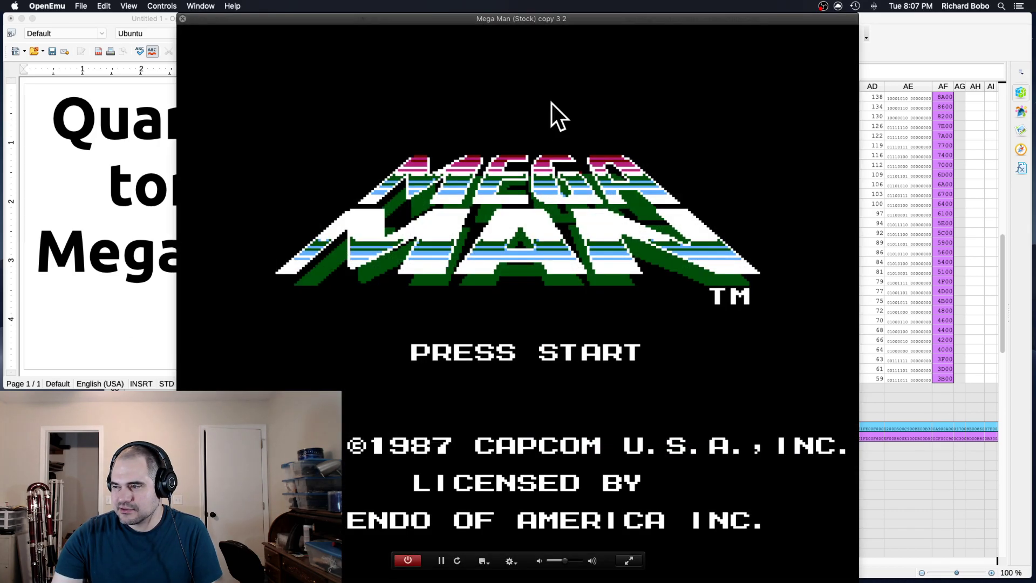
{"action": "left_click_drag", "start_coordinate": [505, 12], "coordinate": [680, 7]}
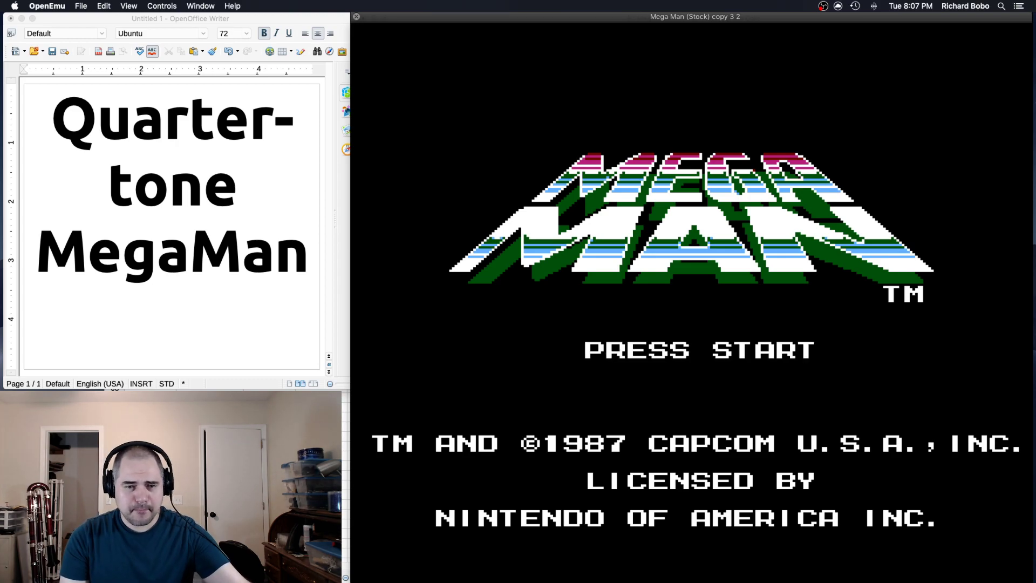
- Start the game from the title screen and enter the green-brick stage from the stage select screen
{"action": "key", "text": "Return"}
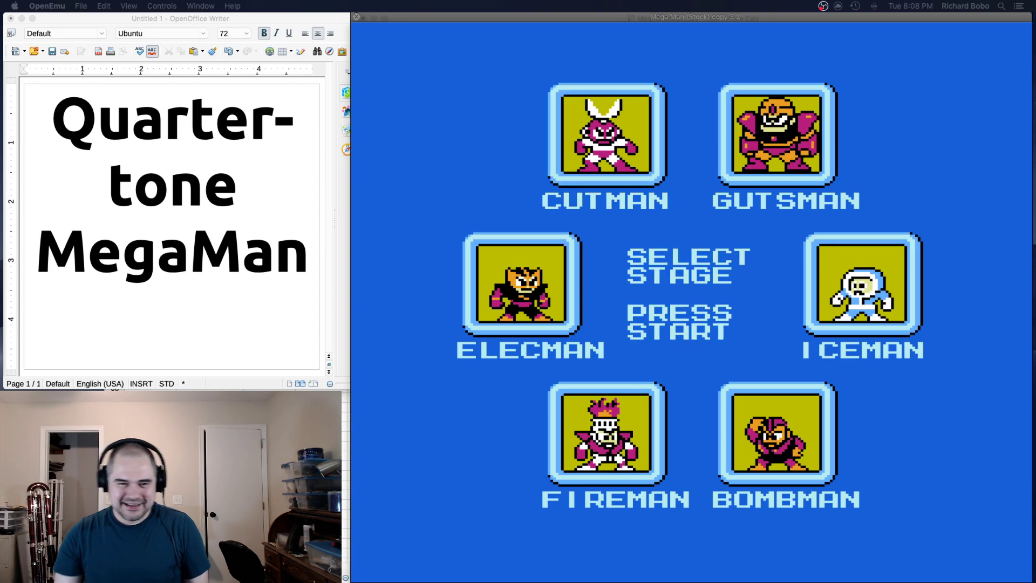
{"action": "key", "text": "Right"}
{"action": "key", "text": "Return"}
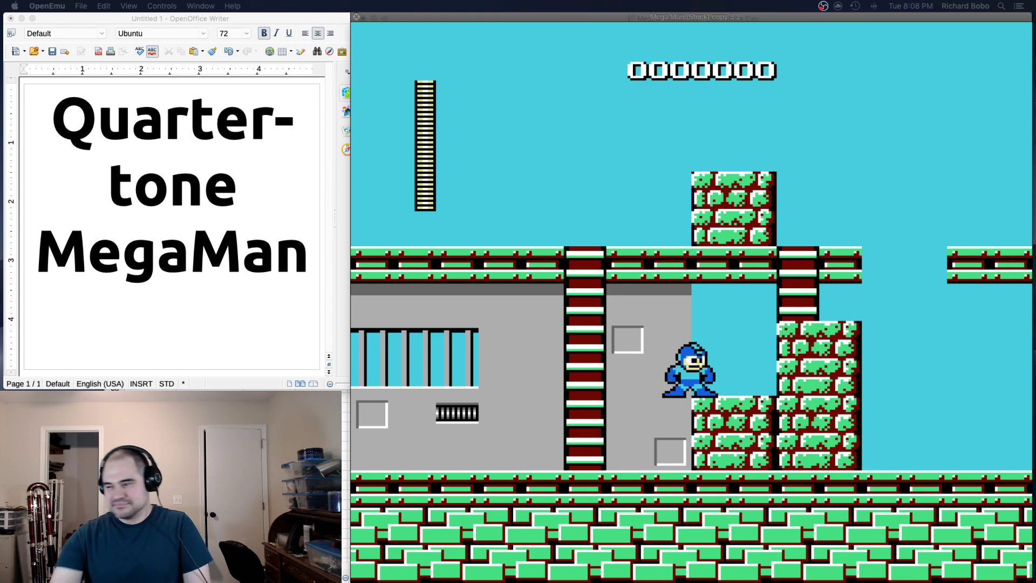
- Reset the console and go from the title screen to the stage select screen
{"action": "left_click", "coordinate": [645, 414]}
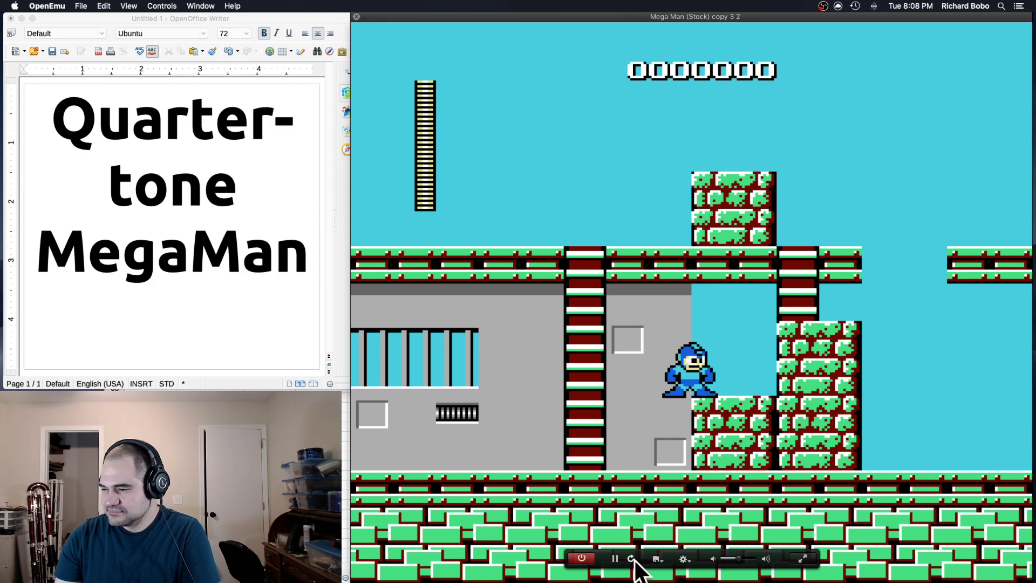
{"action": "left_click", "coordinate": [631, 558]}
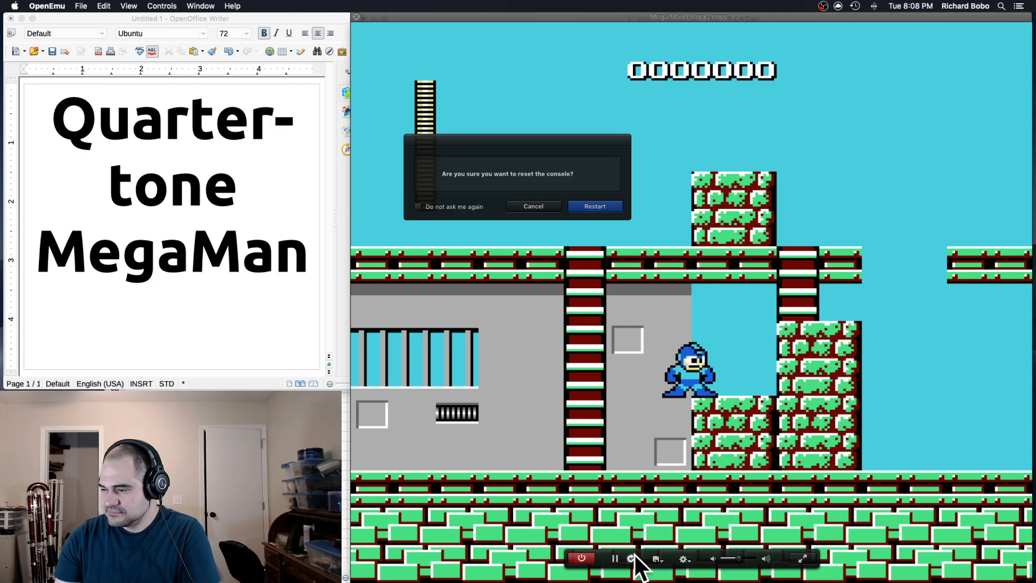
{"action": "left_click", "coordinate": [600, 205]}
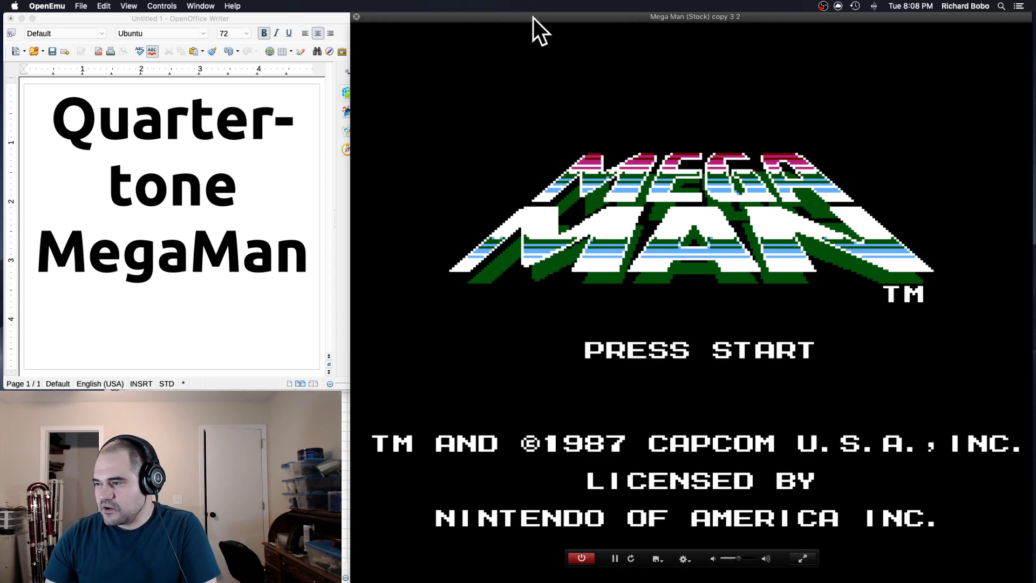
{"action": "key", "text": "Return"}
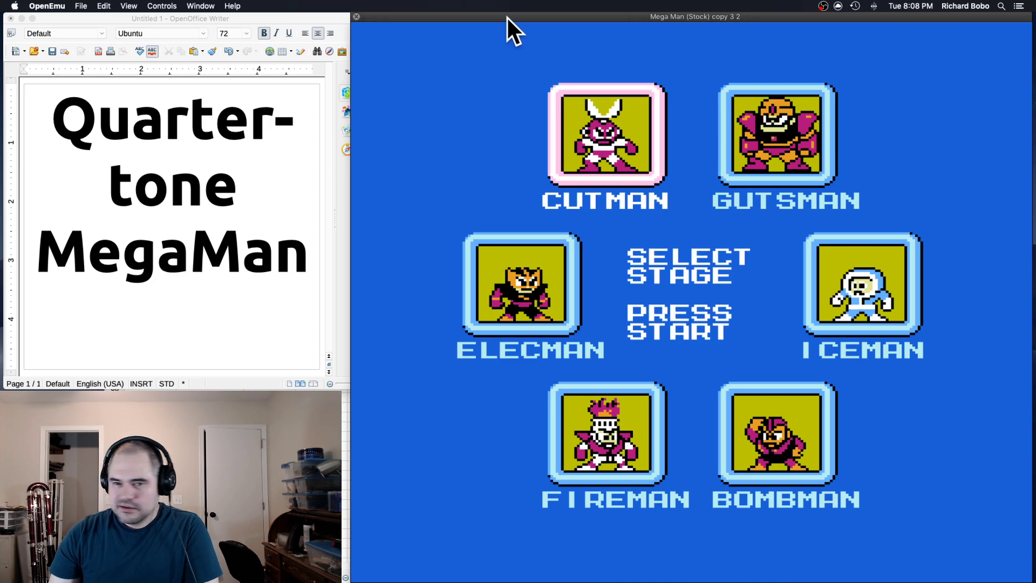
- Move the game window aside, switch to the MegmanMusic.ods spreadsheet in OpenOffice Calc and set the Transformation value in Q2 to 1
{"action": "left_click_drag", "start_coordinate": [507, 18], "coordinate": [371, 342]}
{"action": "left_click", "coordinate": [600, 194]}
{"action": "scroll", "coordinate": [600, 193], "scroll_direction": "up", "scroll_amount": 20}
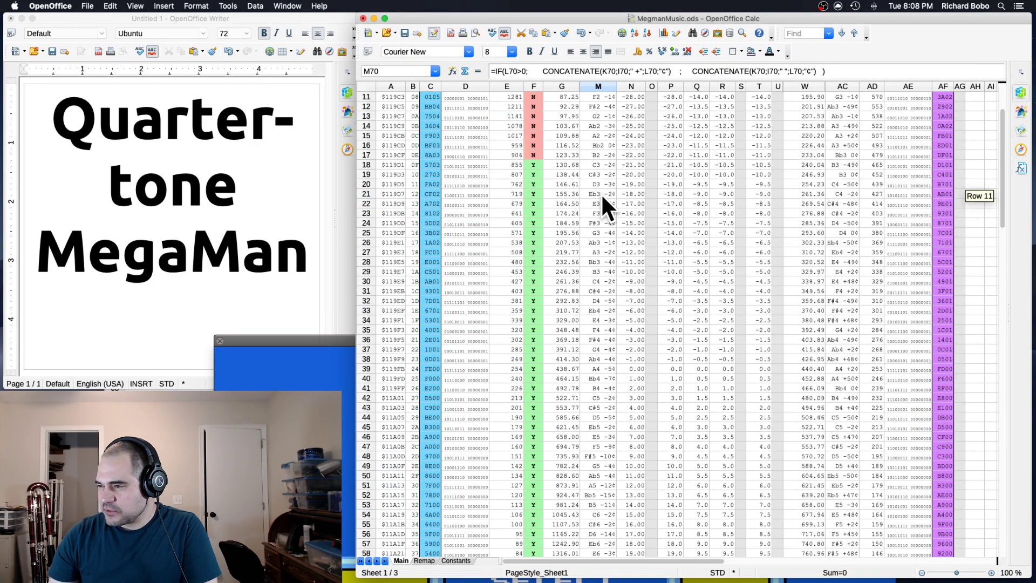
{"action": "left_click", "coordinate": [694, 154]}
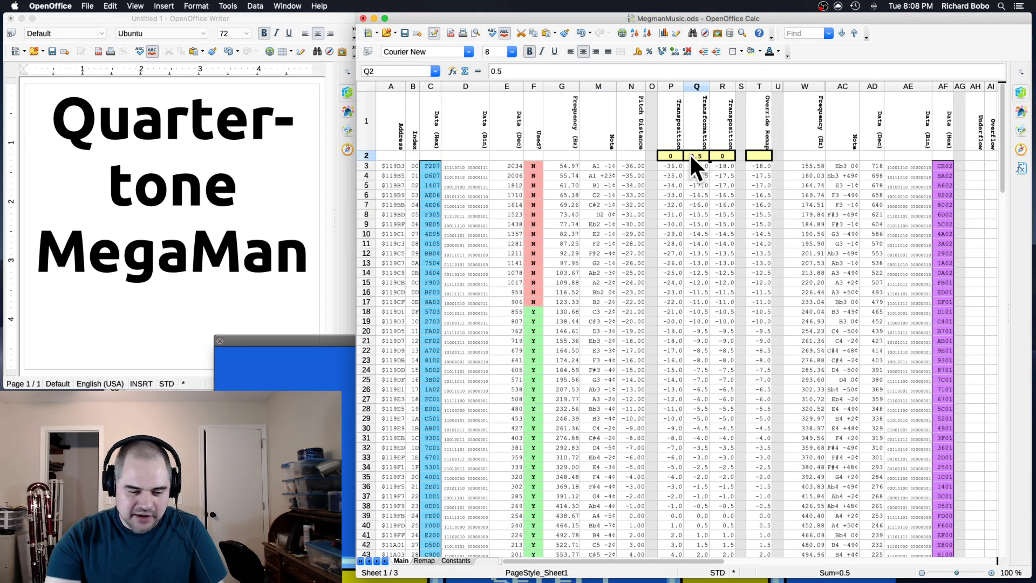
{"action": "type", "text": "1"}
{"action": "key", "text": "Return"}
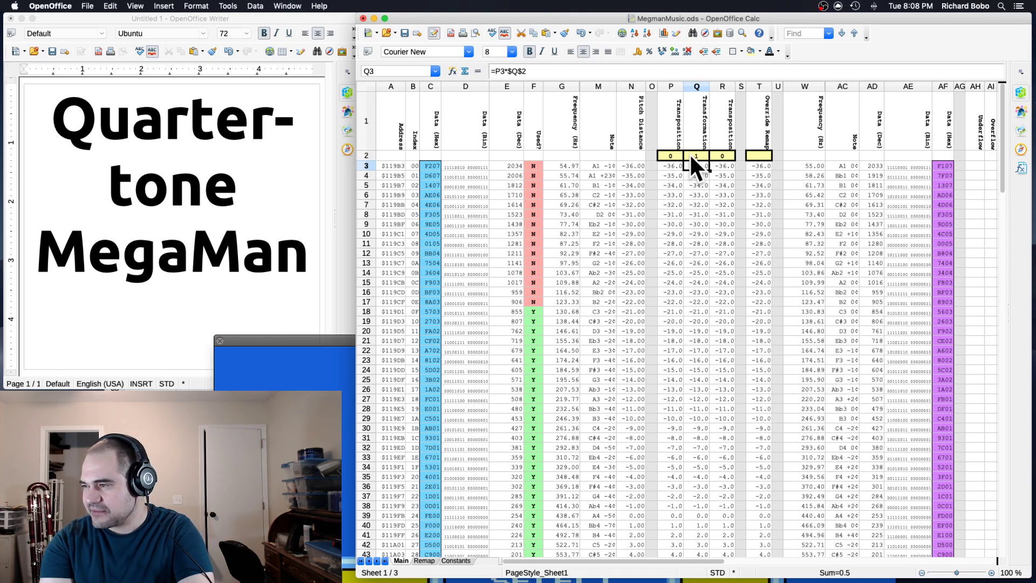
{"action": "key", "text": "Down"}
{"action": "left_click", "coordinate": [690, 153]}
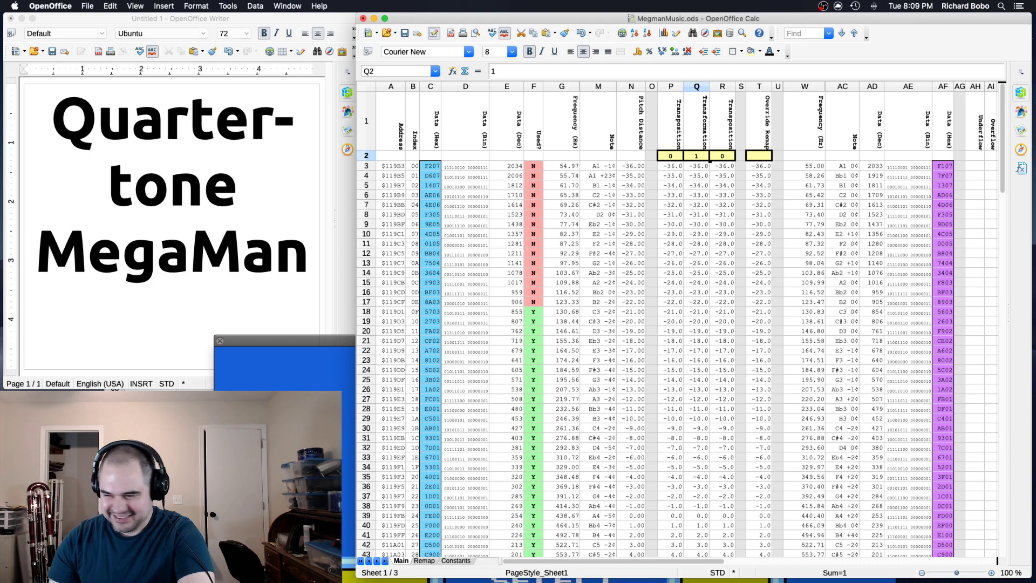
- Bring the OpenEmu game window back to the front and close it
{"action": "left_click", "coordinate": [292, 377]}
{"action": "left_click_drag", "start_coordinate": [371, 338], "coordinate": [452, 1]}
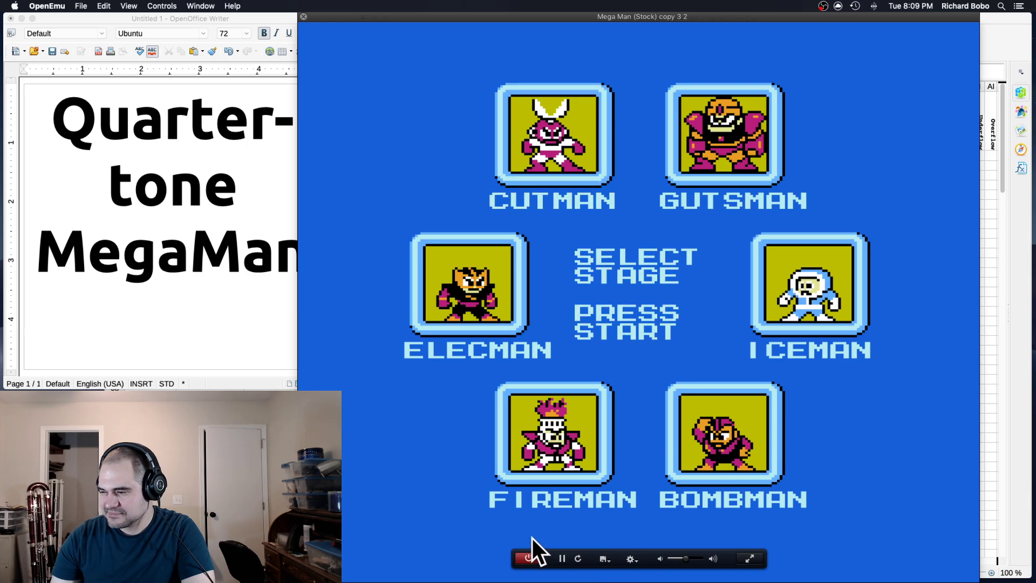
{"action": "left_click", "coordinate": [303, 16]}
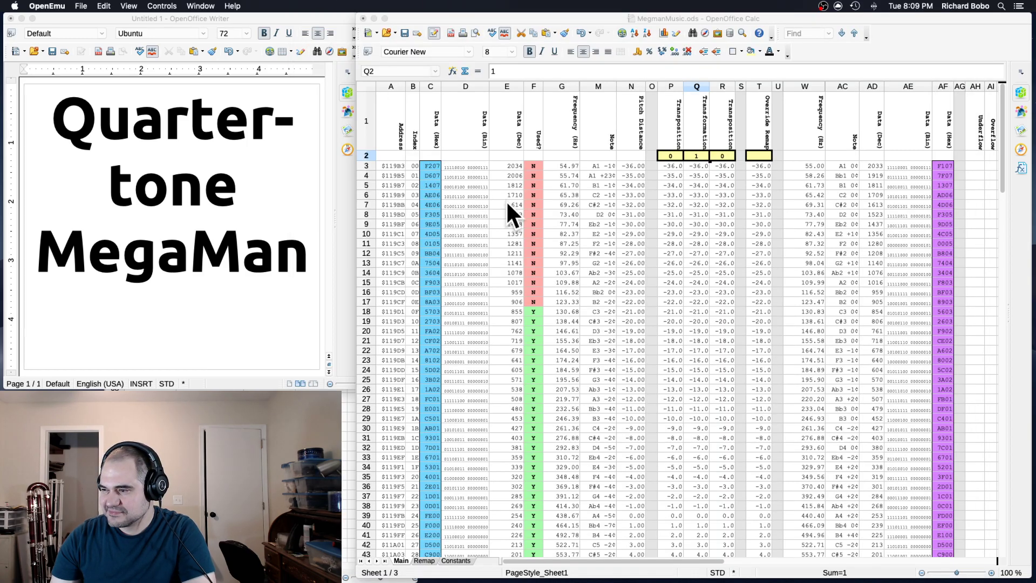
- Review the note table in the Main sheet and set the Override Remap cell T2 to Y
{"action": "left_click", "coordinate": [597, 296]}
{"action": "left_click", "coordinate": [561, 273]}
{"action": "scroll", "coordinate": [570, 198], "scroll_direction": "down", "scroll_amount": 7}
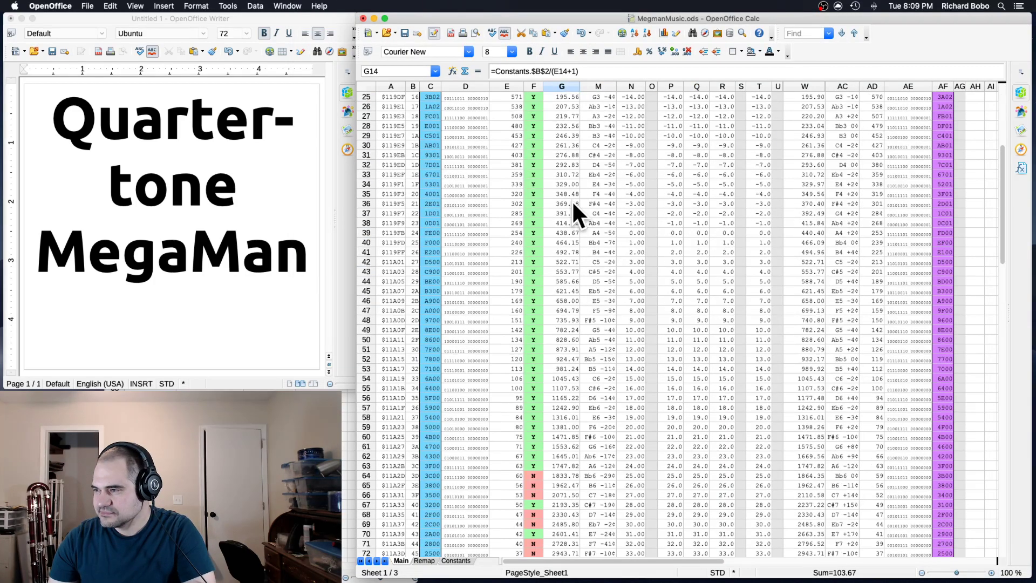
{"action": "scroll", "coordinate": [571, 200], "scroll_direction": "down", "scroll_amount": 9}
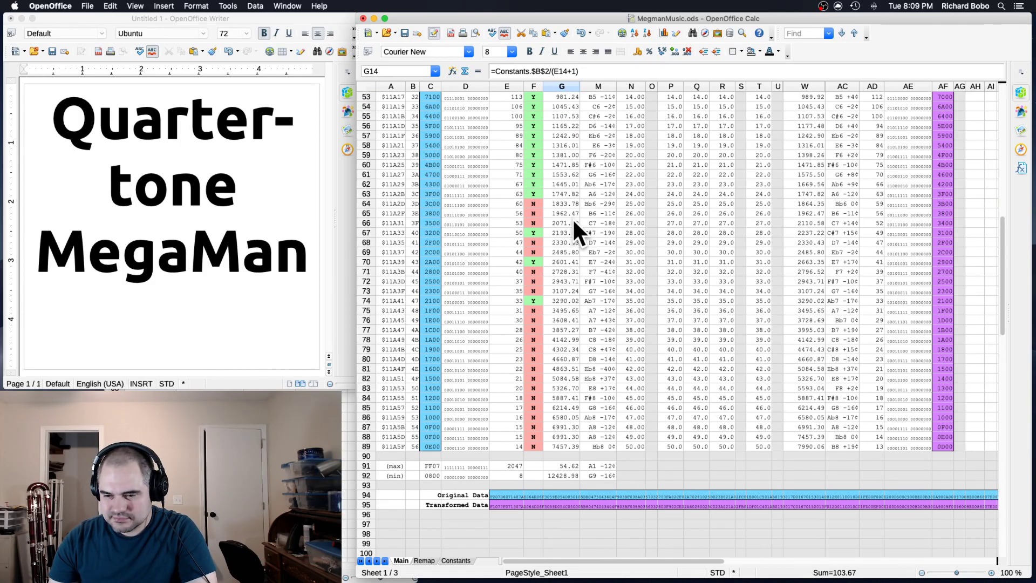
{"action": "scroll", "coordinate": [572, 219], "scroll_direction": "up", "scroll_amount": 17}
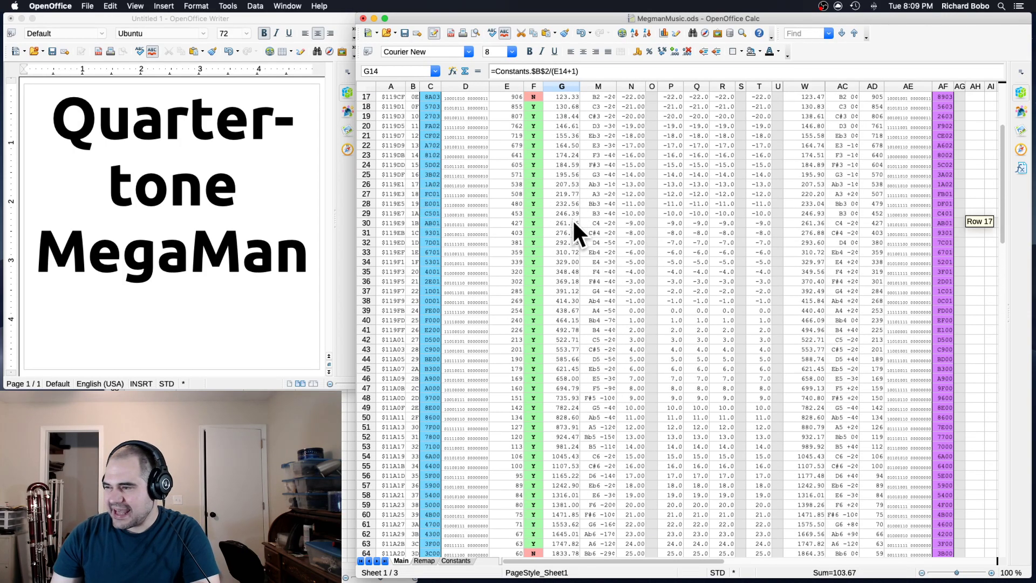
{"action": "left_click", "coordinate": [693, 153]}
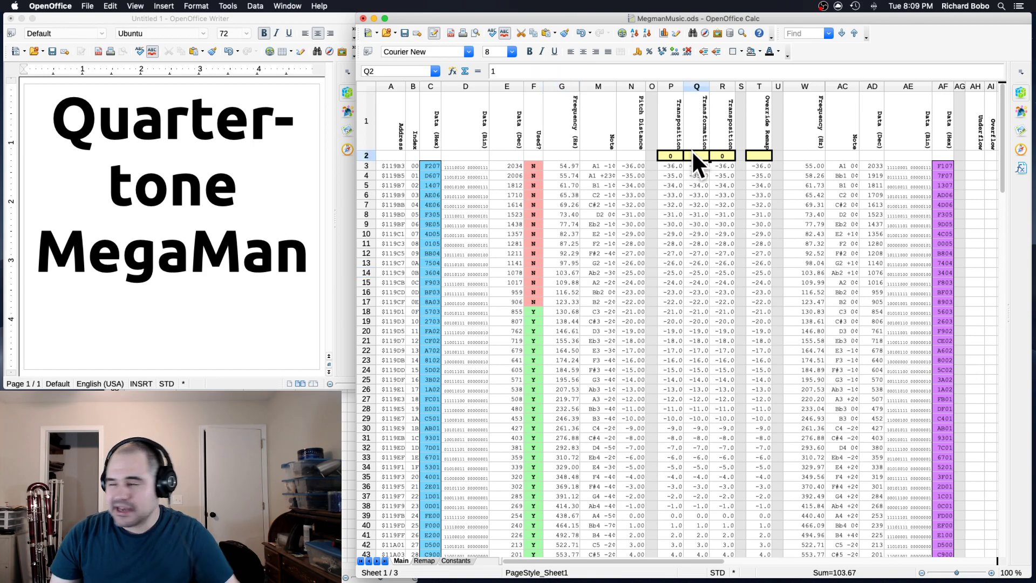
{"action": "left_click", "coordinate": [757, 153]}
{"action": "type", "text": "Y"}
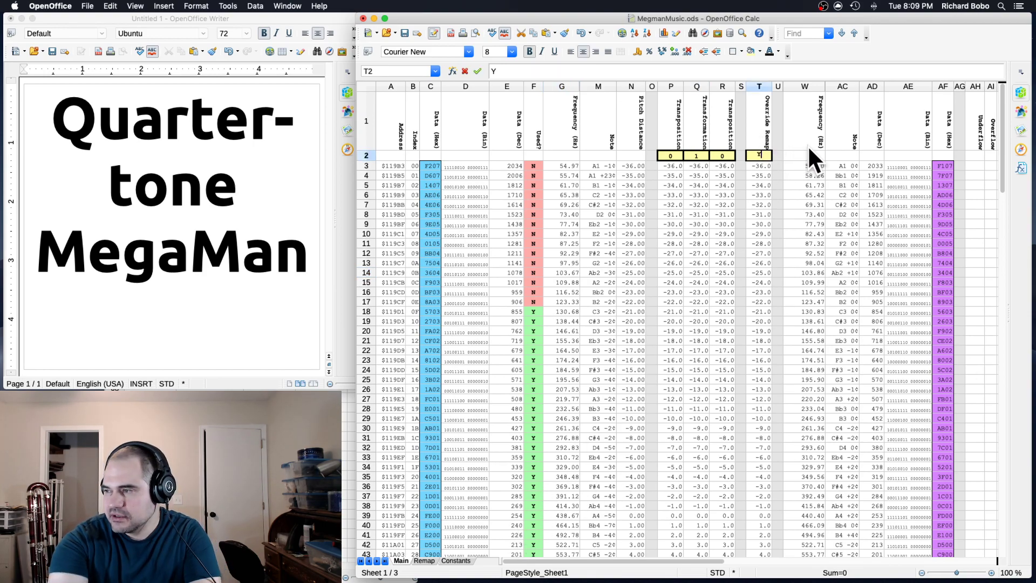
{"action": "key", "text": "Return"}
- Open the Remap sheet and examine the New Pitch Distance entry in cell F2 for the lowest note
{"action": "left_click", "coordinate": [424, 561]}
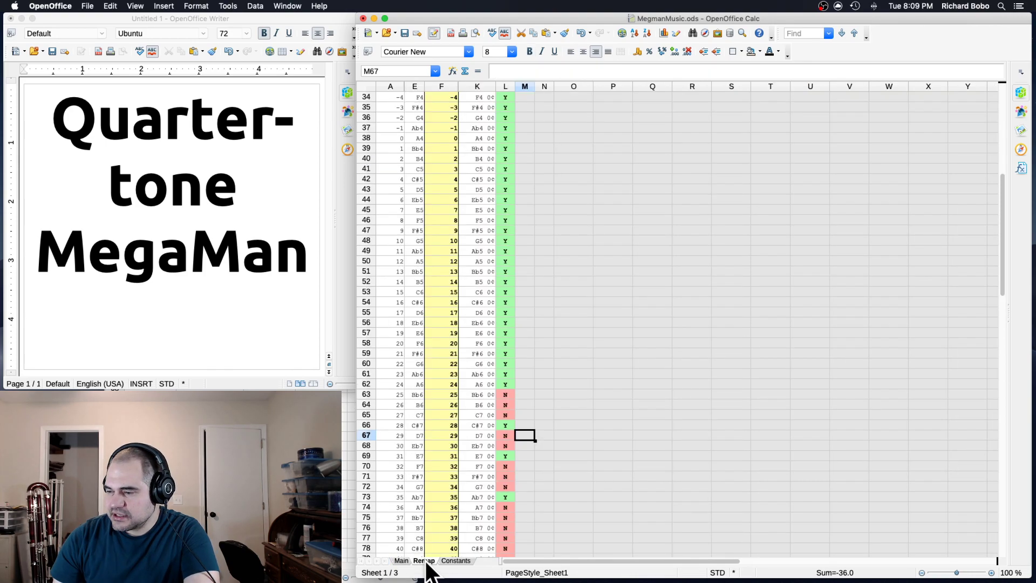
{"action": "scroll", "coordinate": [462, 135], "scroll_direction": "up", "scroll_amount": 15}
{"action": "left_click", "coordinate": [451, 135]}
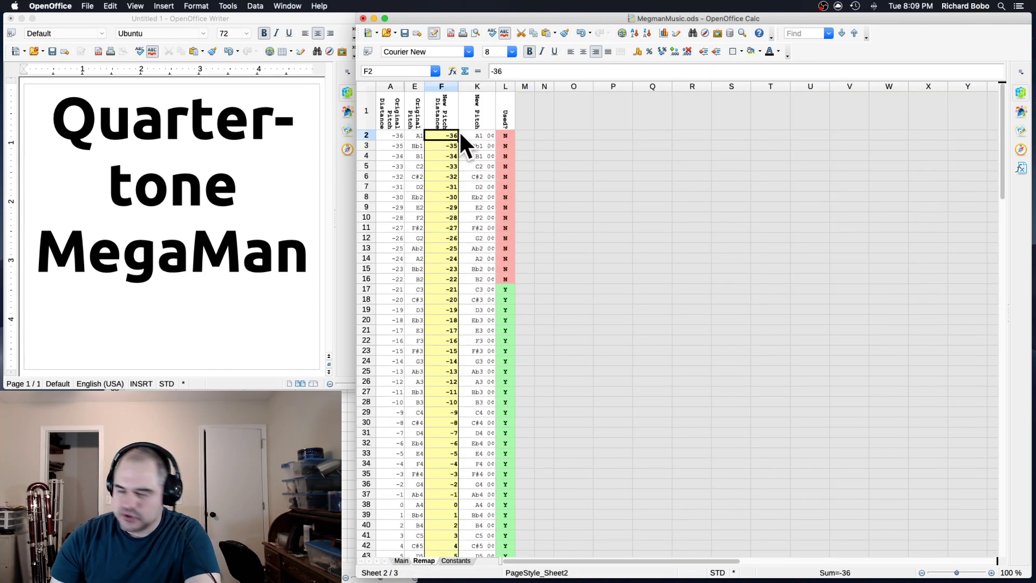
{"action": "left_click_drag", "start_coordinate": [515, 71], "coordinate": [419, 47]}
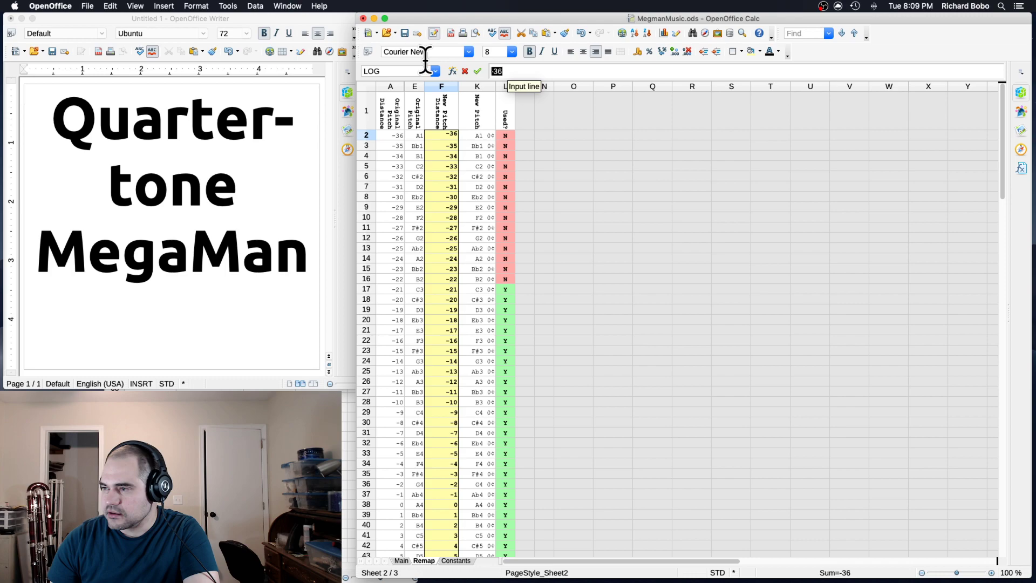
{"action": "left_click", "coordinate": [529, 52]}
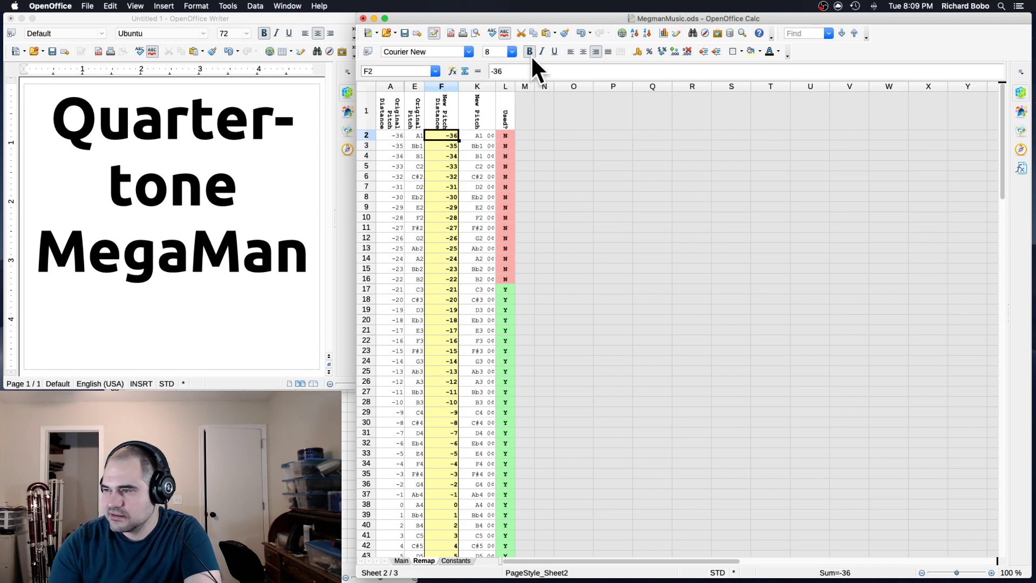
{"action": "left_click_drag", "start_coordinate": [511, 72], "coordinate": [461, 68]}
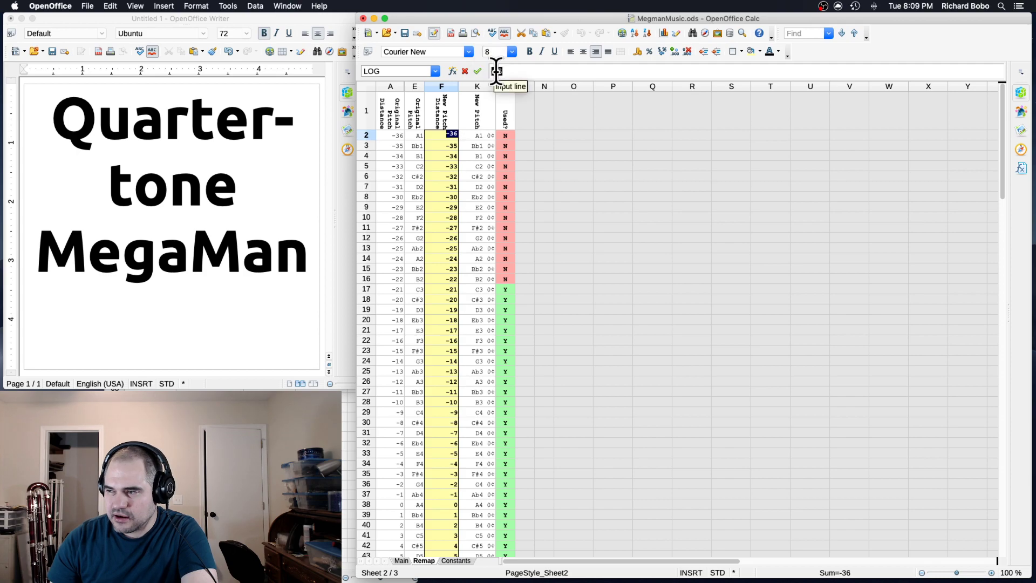
{"action": "left_click_drag", "start_coordinate": [495, 71], "coordinate": [522, 67]}
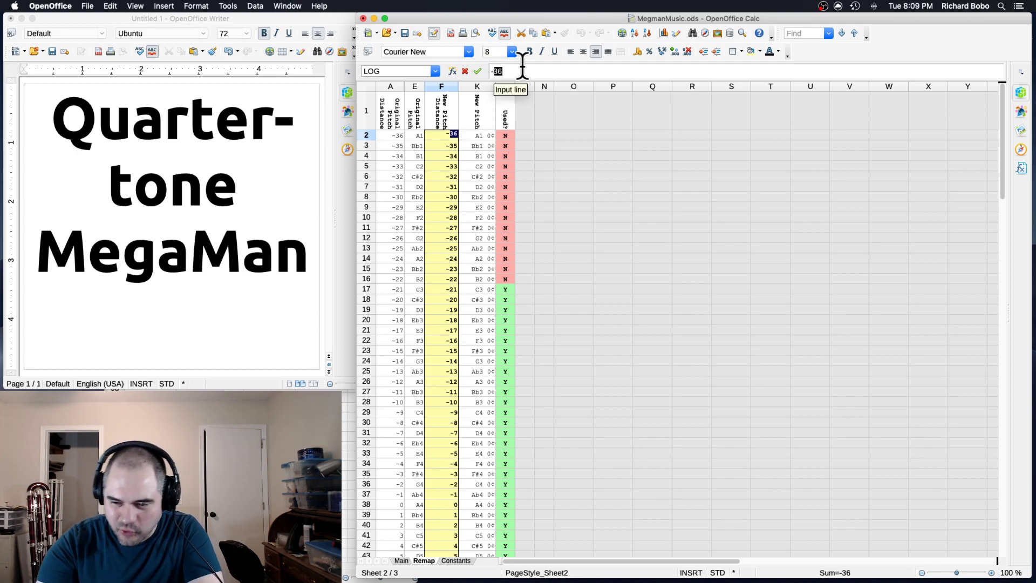
{"action": "key", "text": "Left"}
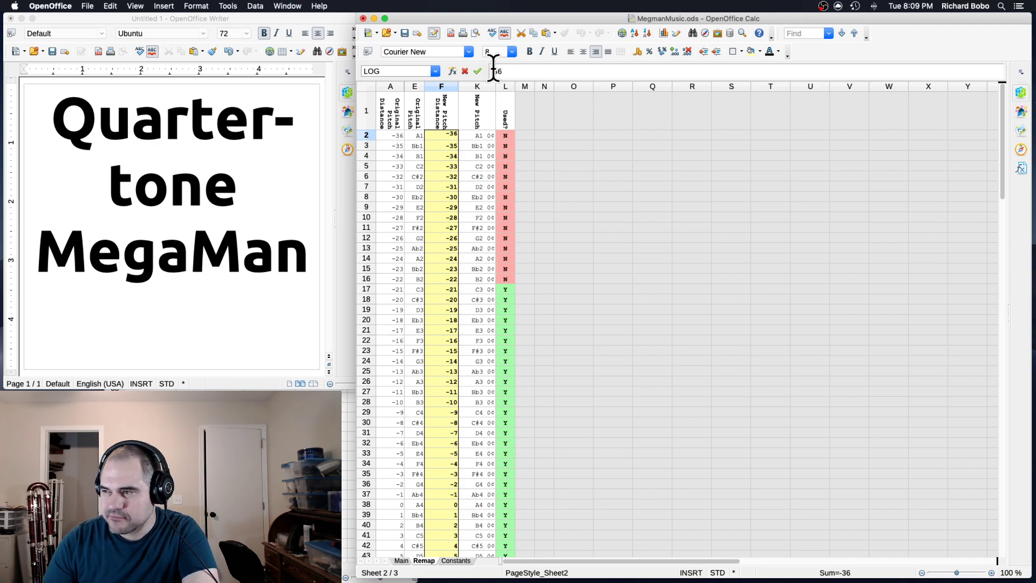
{"action": "left_click_drag", "start_coordinate": [493, 70], "coordinate": [491, 70]}
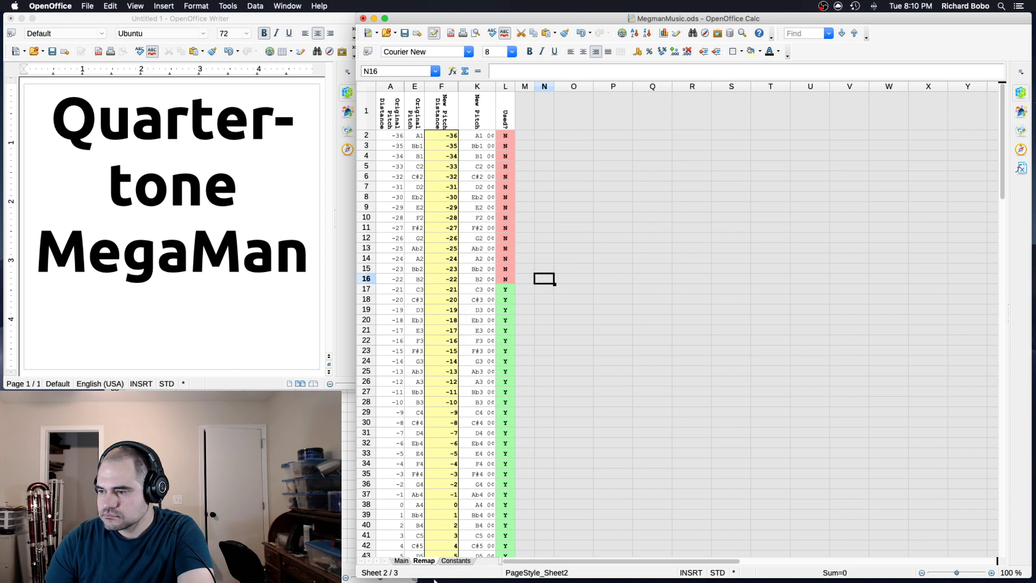
- On the Main sheet, enter =13/12 as the Transformation value in Q2
{"action": "left_click", "coordinate": [402, 560]}
{"action": "left_click", "coordinate": [700, 157]}
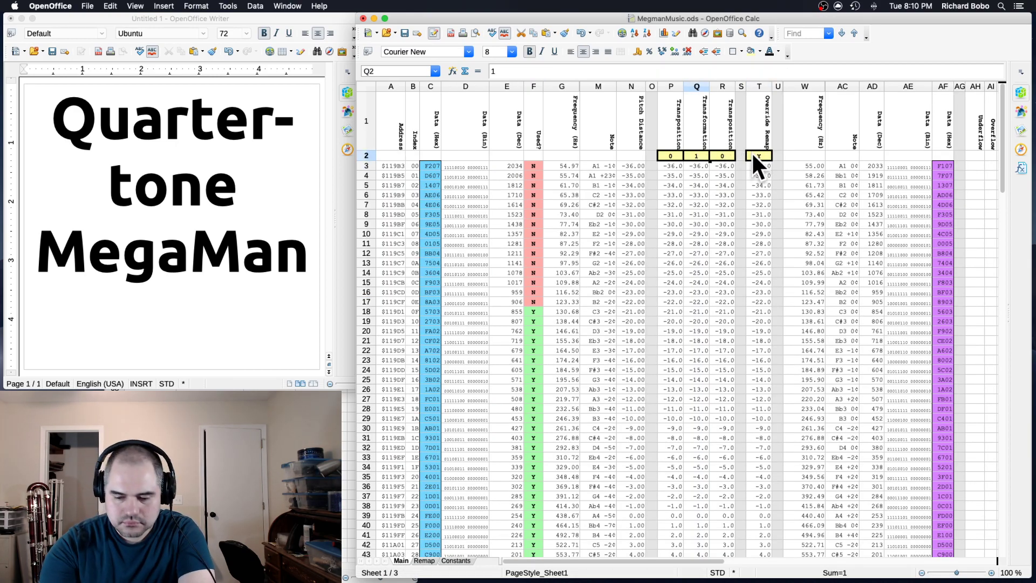
{"action": "key", "text": "Left"}
{"action": "key", "text": "Right"}
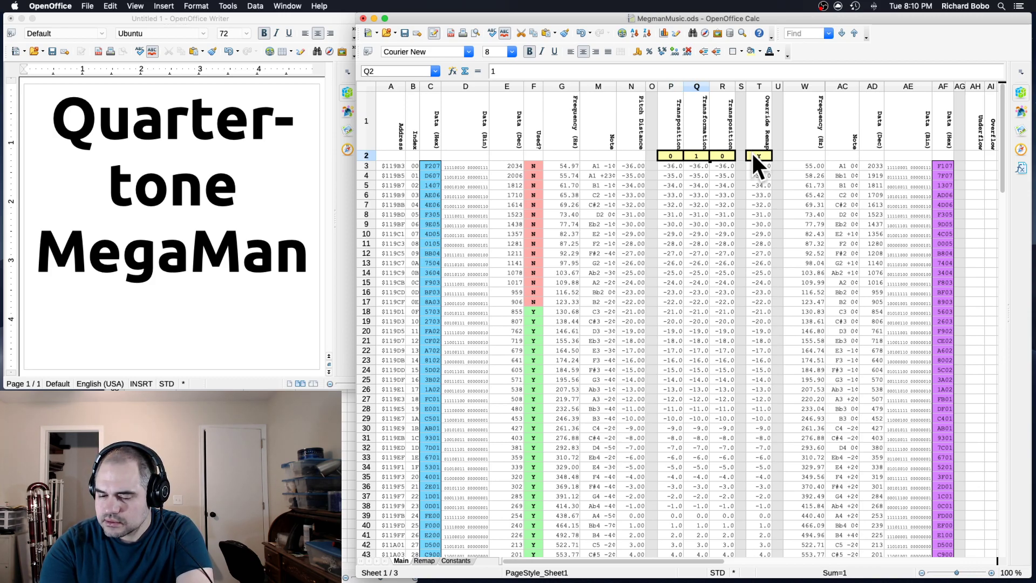
{"action": "type", "text": "=13"}
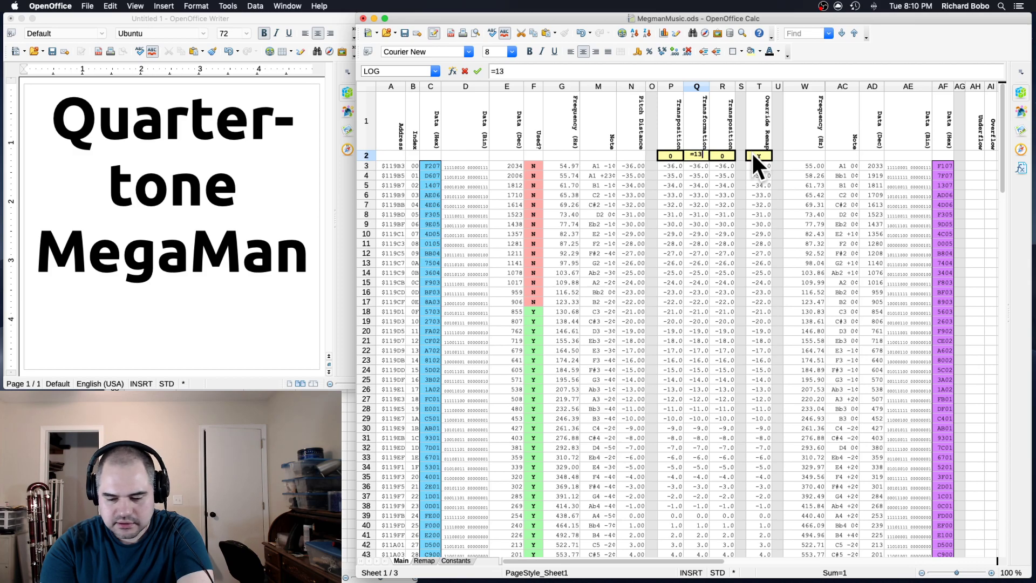
{"action": "type", "text": "/21"}
{"action": "key", "text": "BackSpace"}
{"action": "key", "text": "BackSpace"}
{"action": "type", "text": "12"}
{"action": "key", "text": "Return"}
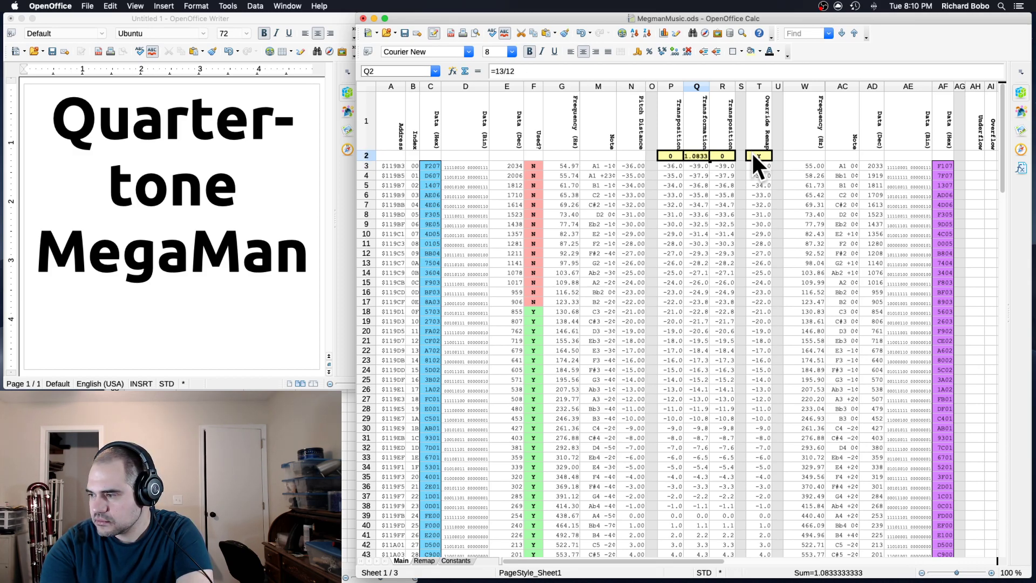
- Set the Transformation formula in Q2 to =12/13
{"action": "type", "text": "="}
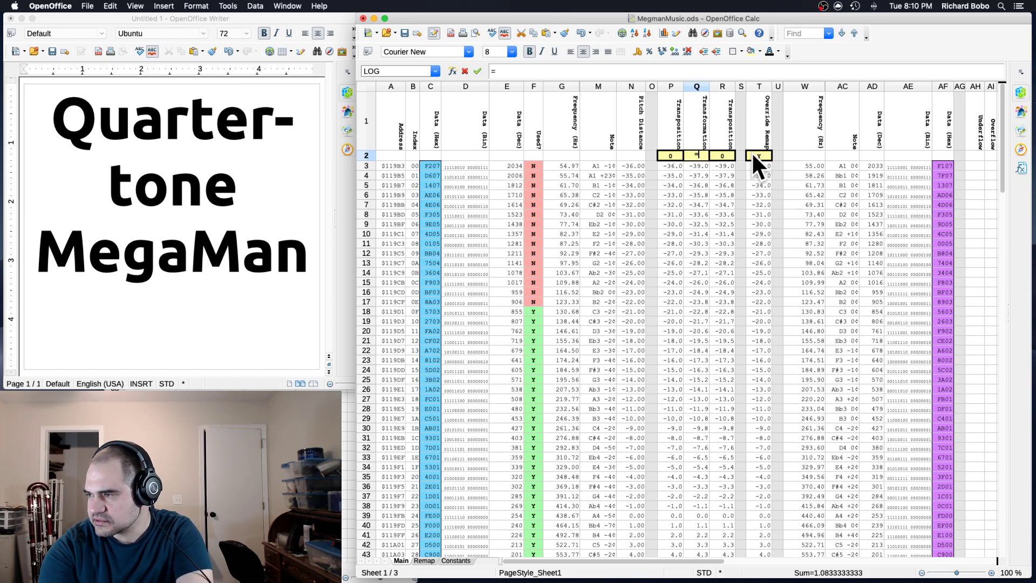
{"action": "type", "text": "12/13"}
{"action": "key", "text": "Return"}
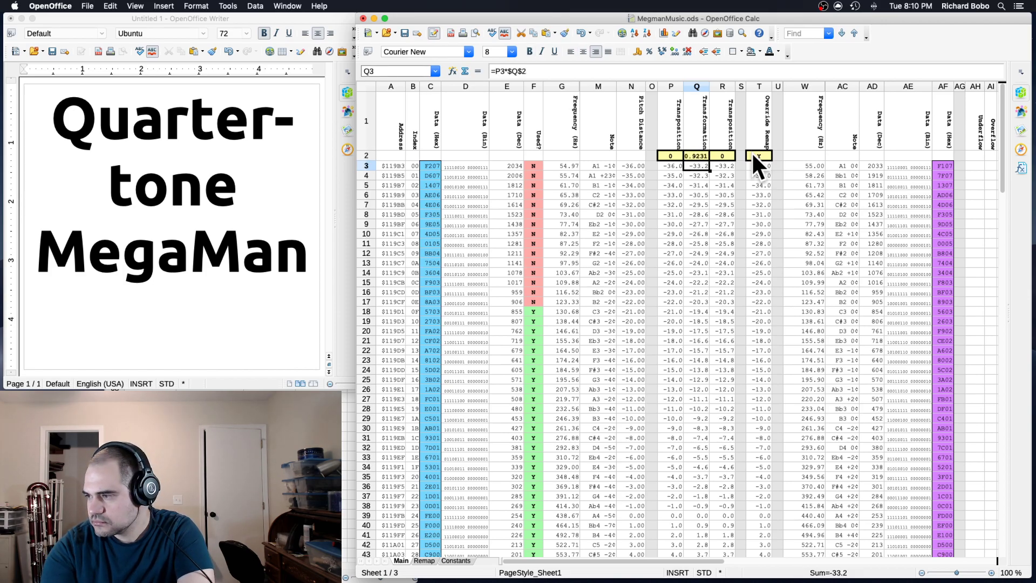
- Check the transformed pitch distances in column Q around rows 39 to 50, then return to Q2
{"action": "scroll", "coordinate": [745, 367], "scroll_direction": "down", "scroll_amount": 2}
{"action": "left_click", "coordinate": [700, 408]}
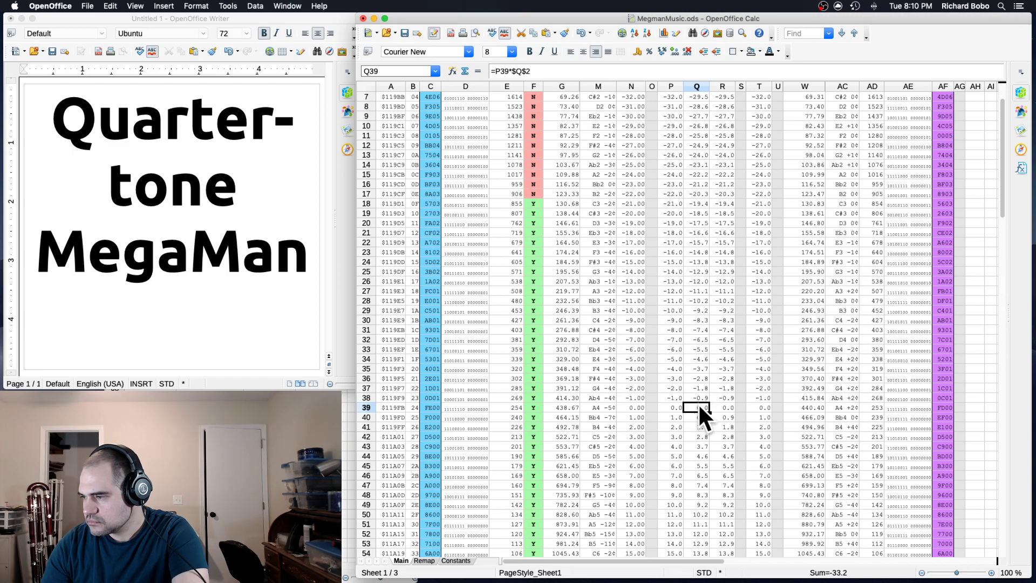
{"action": "left_click", "coordinate": [701, 522], "text": "shift"}
{"action": "left_click", "coordinate": [691, 463]}
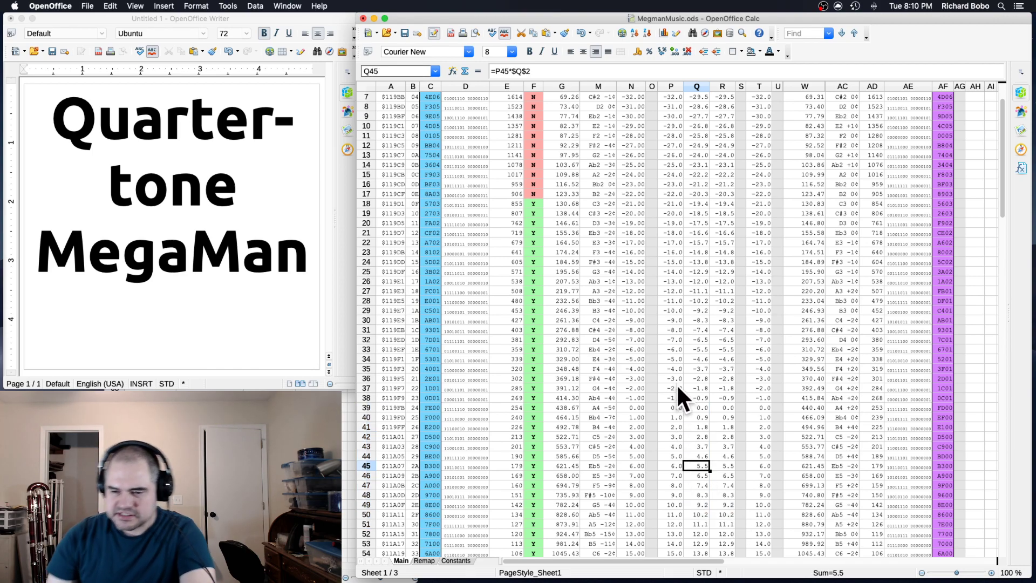
{"action": "scroll", "coordinate": [701, 400], "scroll_direction": "up", "scroll_amount": 2}
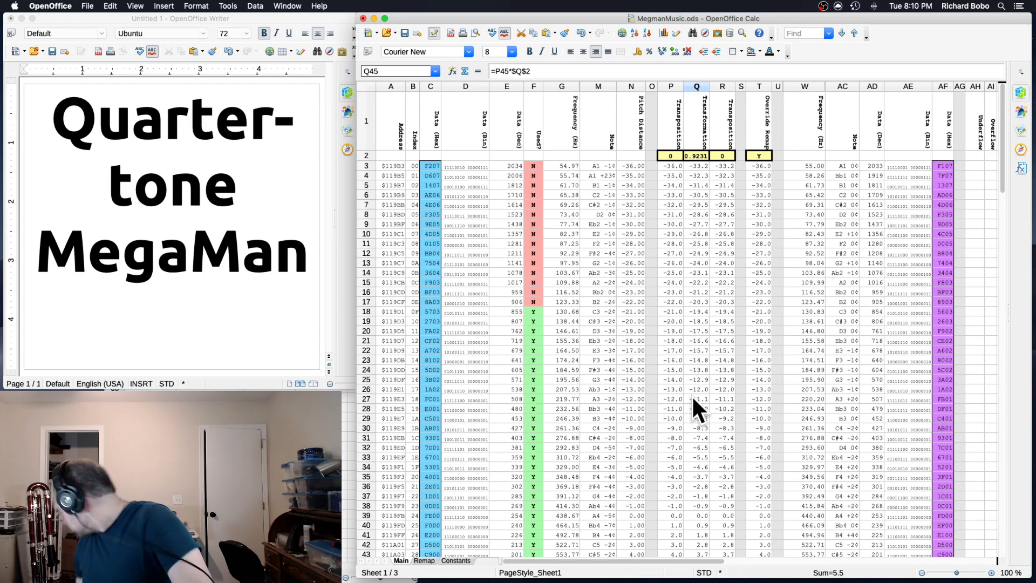
{"action": "left_click", "coordinate": [702, 173]}
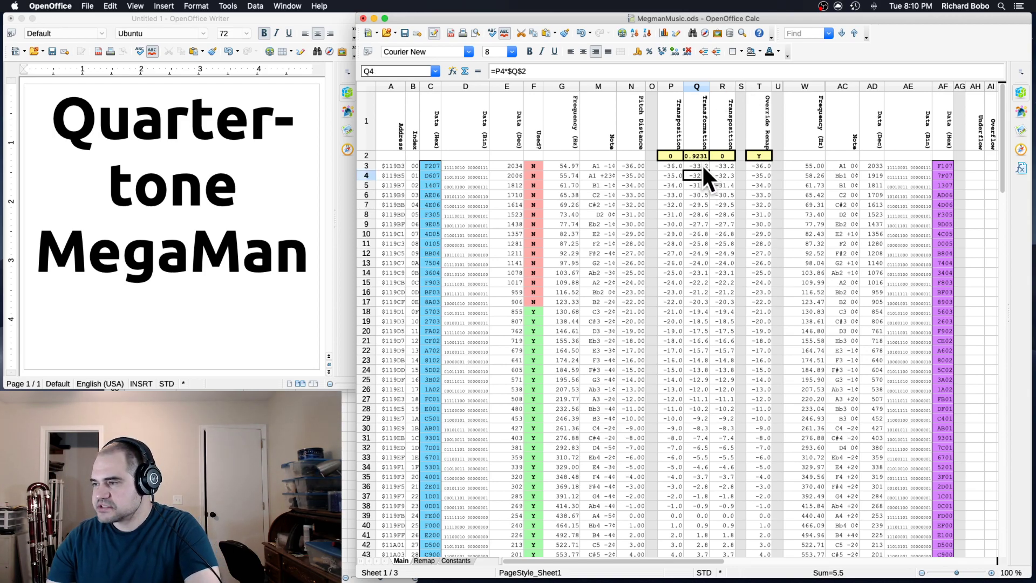
{"action": "left_click", "coordinate": [700, 156]}
- In the Writer title document, replace "Quarter-tone" with "13ET" so the title reads "13ET MegaMan"
{"action": "left_click", "coordinate": [123, 119]}
{"action": "double_click", "coordinate": [123, 119]}
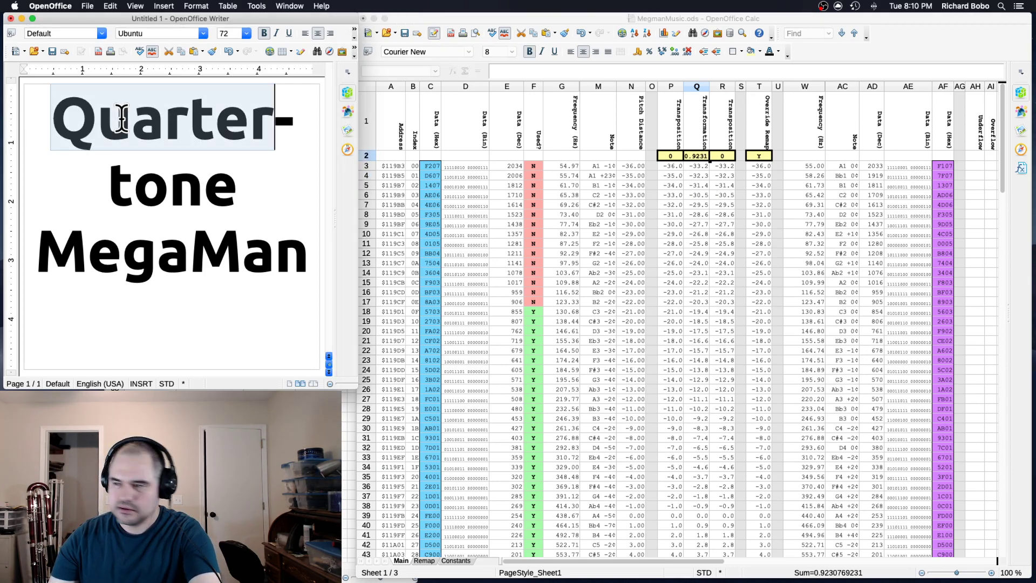
{"action": "type", "text": "13ER"}
{"action": "key", "text": "BackSpace"}
{"action": "type", "text": "T-tone"}
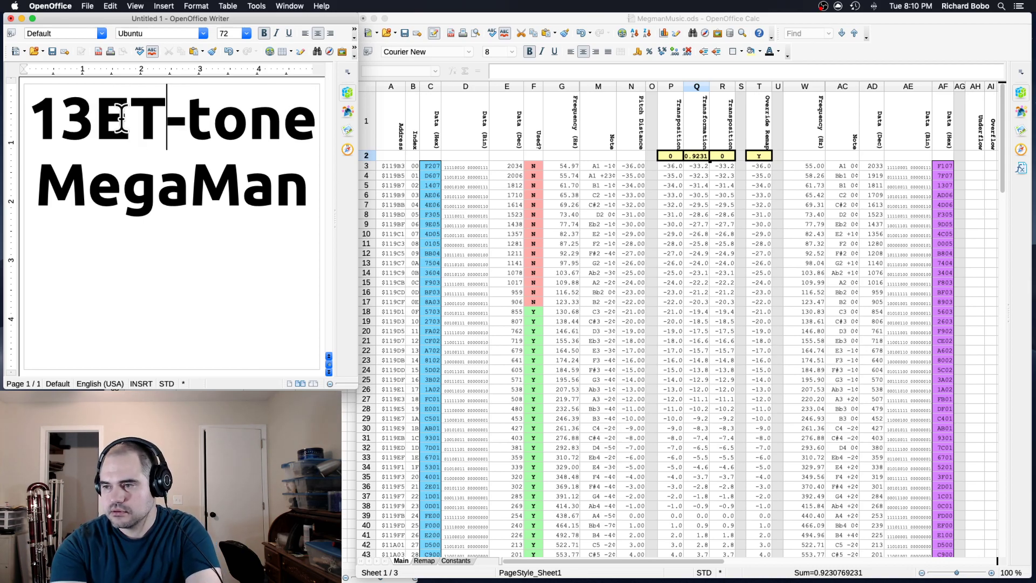
{"action": "key", "text": "shift+Right"}
{"action": "key", "text": "shift+Right"}
{"action": "key", "text": "shift+Right"}
{"action": "key", "text": "shift+Right"}
{"action": "key", "text": "shift+Right"}
{"action": "key", "text": "BackSpace"}
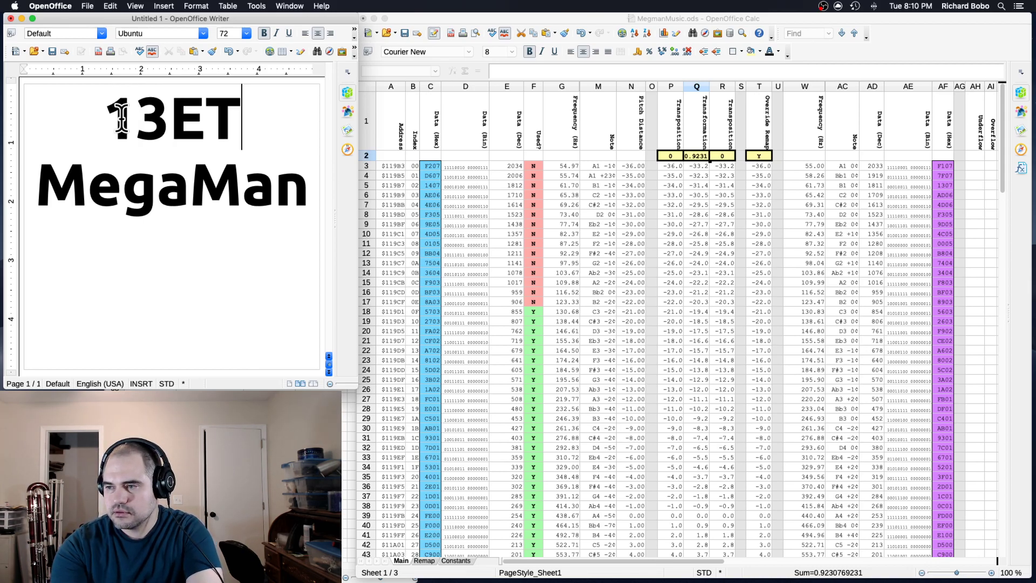
- Return to the Calc spreadsheet and copy the Transformed Data string in E95 of the Main sheet
{"action": "left_click", "coordinate": [679, 177]}
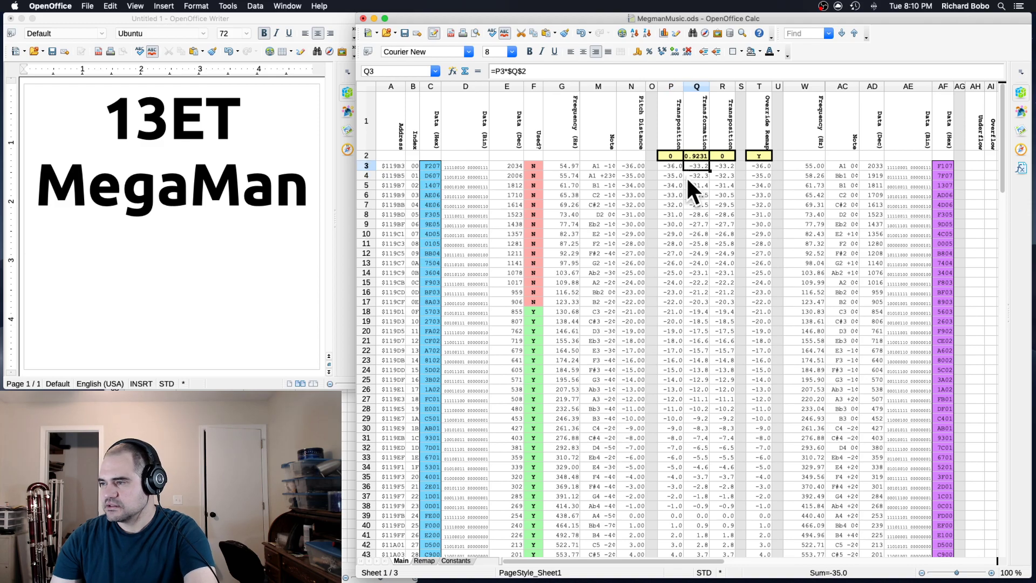
{"action": "left_click", "coordinate": [680, 230]}
{"action": "scroll", "coordinate": [519, 448], "scroll_direction": "down", "scroll_amount": 20}
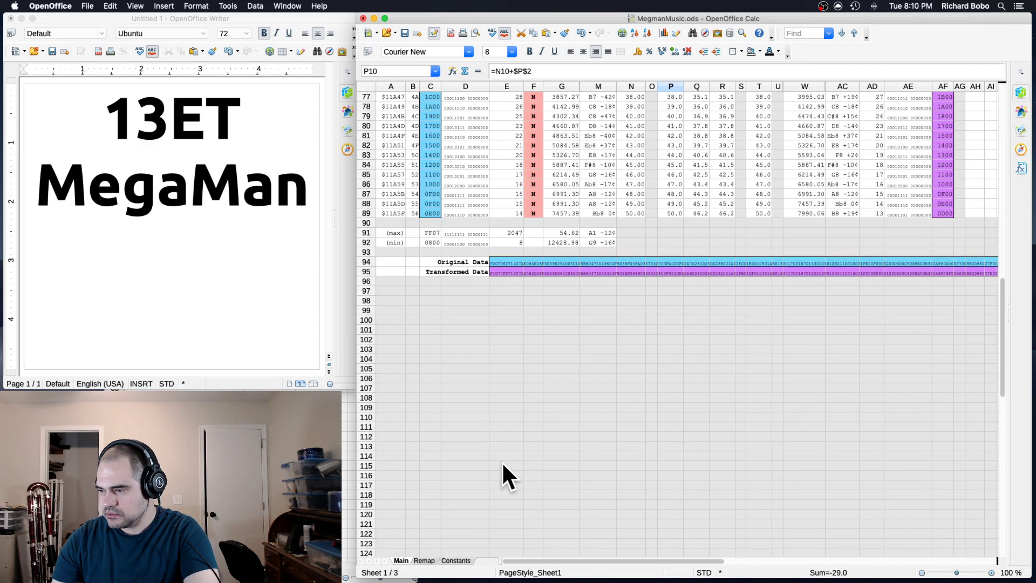
{"action": "left_click", "coordinate": [497, 272]}
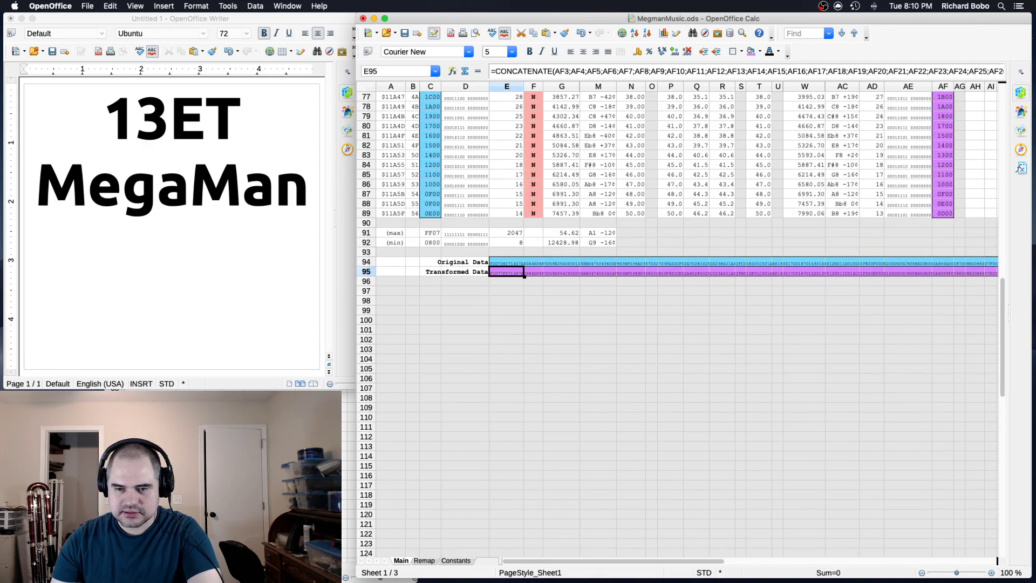
- Switch to Hex Fiend, paste the transformed data over the note table starting in row 119A0 of Mega Man (Stock) copy 4.nes, and save
{"action": "key", "text": "super+Tab"}
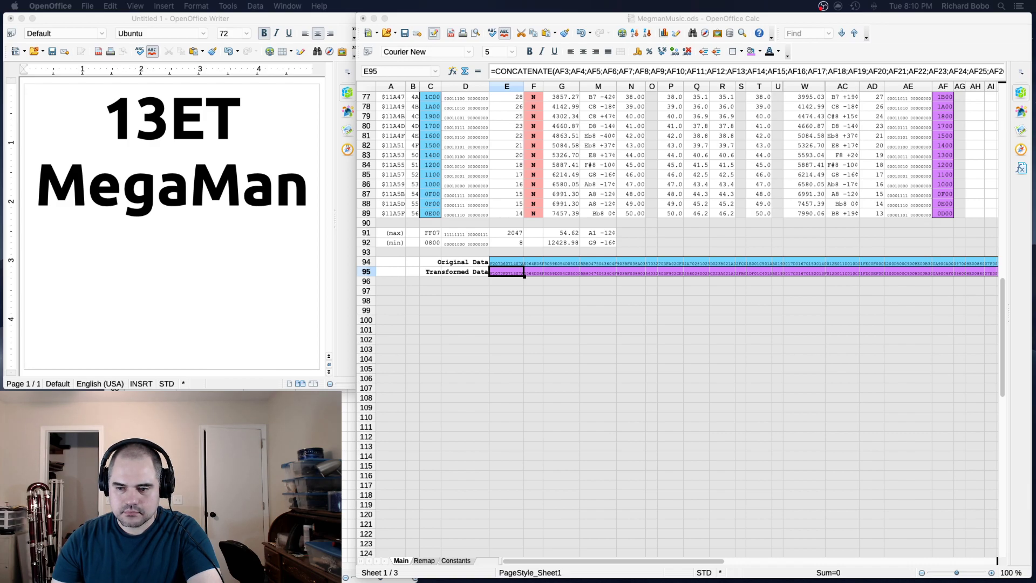
{"action": "key", "text": "super+Tab"}
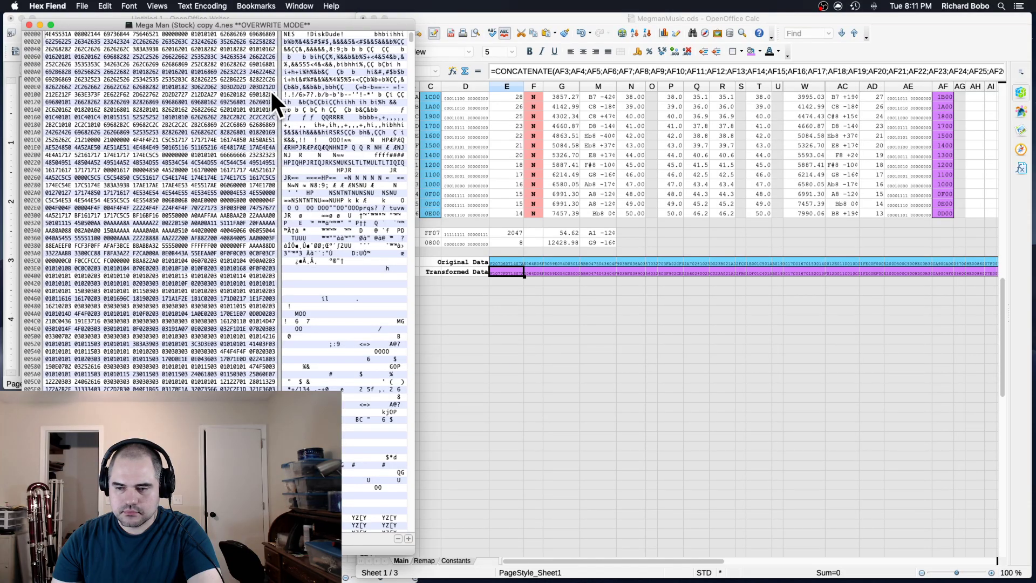
{"action": "scroll", "coordinate": [189, 238], "scroll_direction": "down", "scroll_amount": 20}
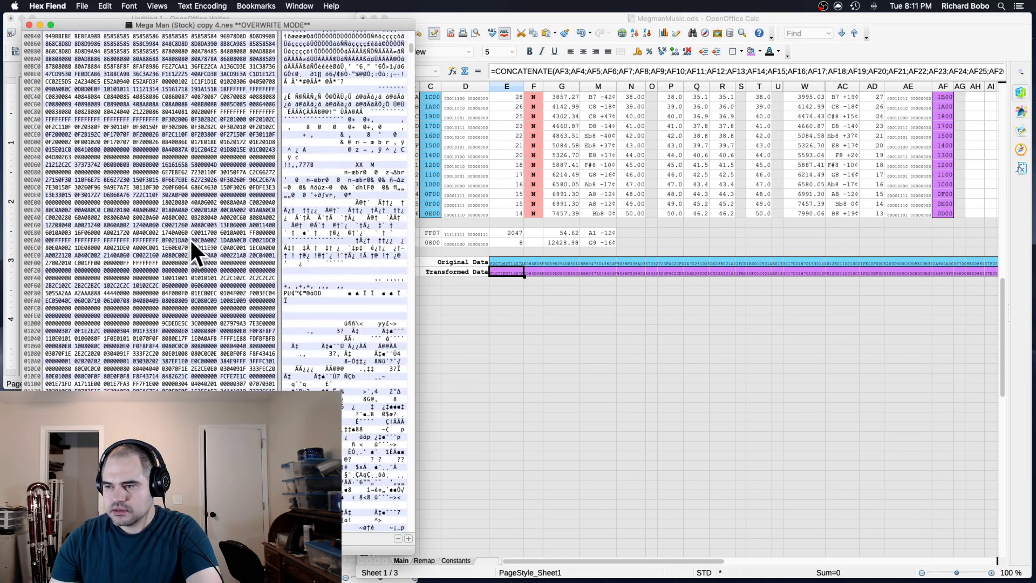
{"action": "scroll", "coordinate": [189, 238], "scroll_direction": "down", "scroll_amount": 20}
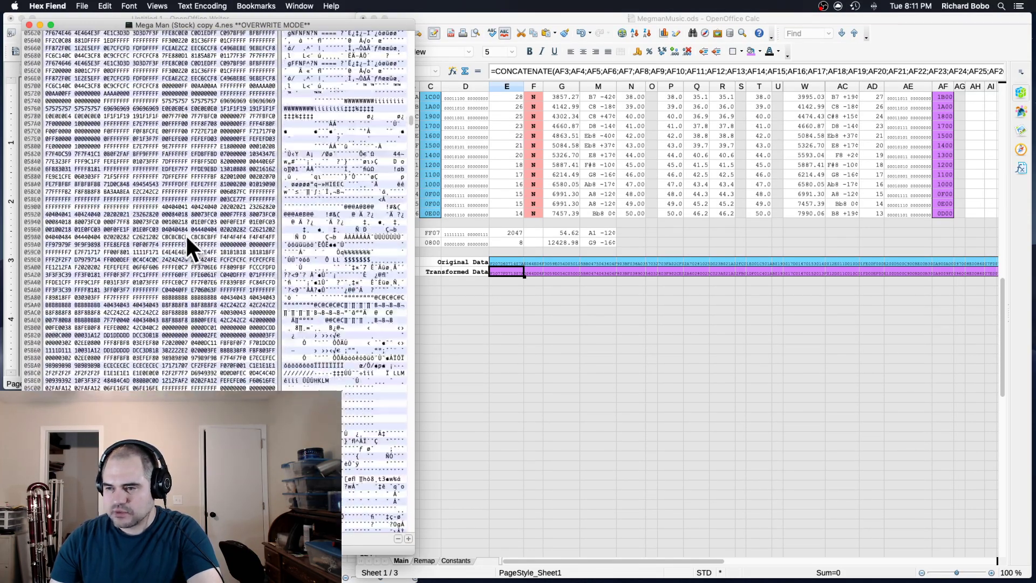
{"action": "scroll", "coordinate": [179, 231], "scroll_direction": "down", "scroll_amount": 20}
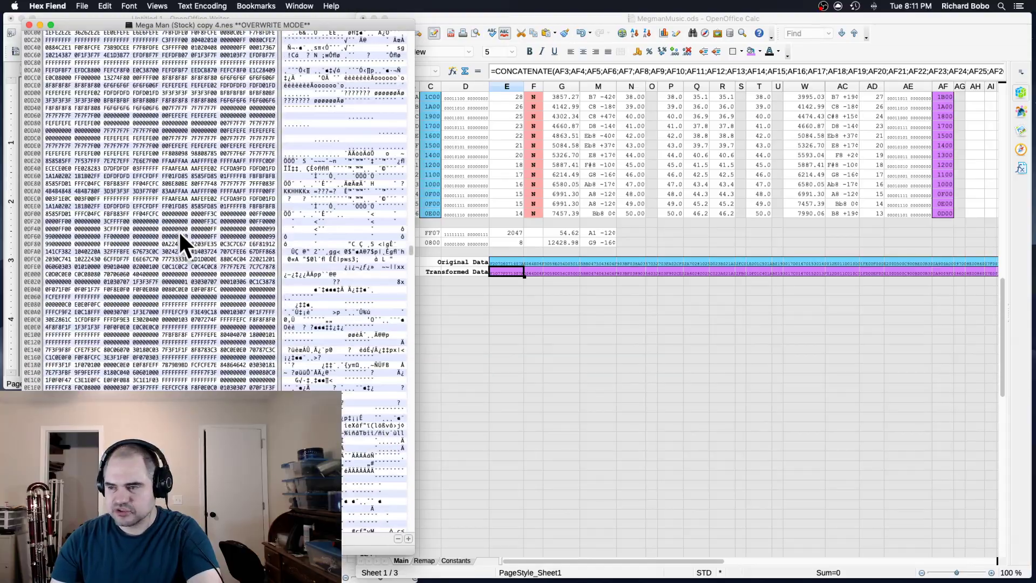
{"action": "scroll", "coordinate": [176, 233], "scroll_direction": "down", "scroll_amount": 15}
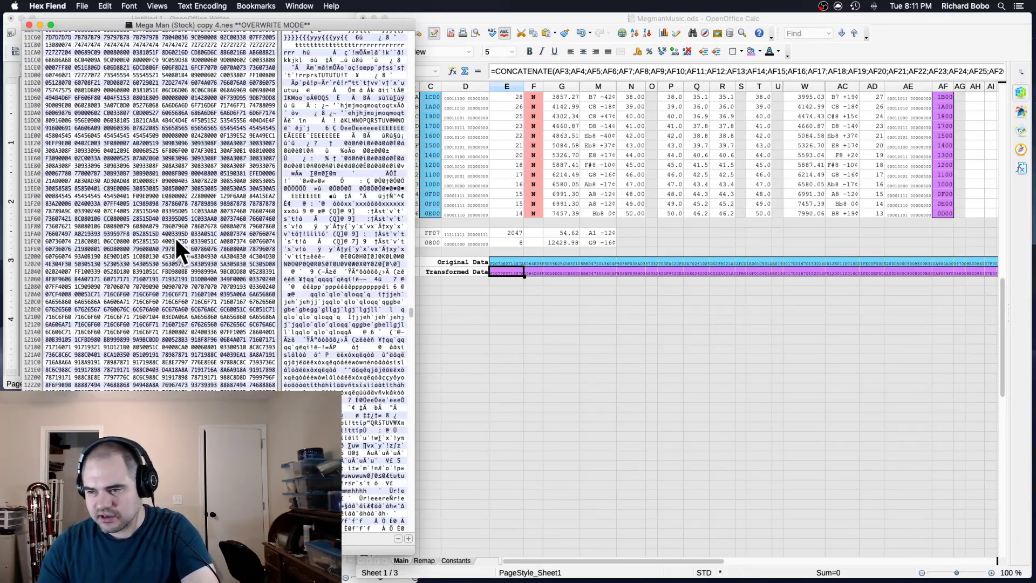
{"action": "scroll", "coordinate": [159, 225], "scroll_direction": "up", "scroll_amount": 6}
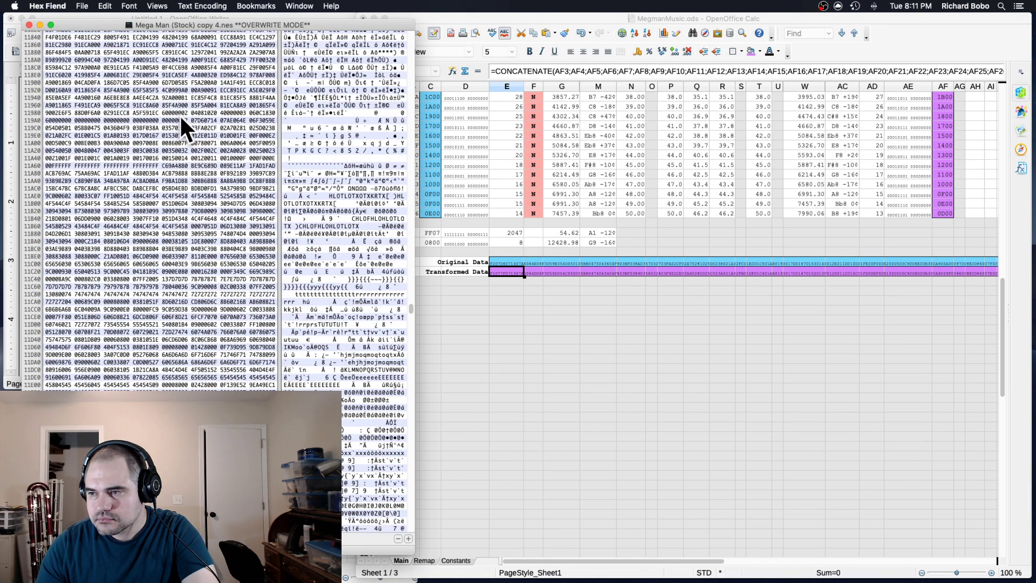
{"action": "left_click_drag", "start_coordinate": [180, 115], "coordinate": [188, 260]}
{"action": "key", "text": "super+v"}
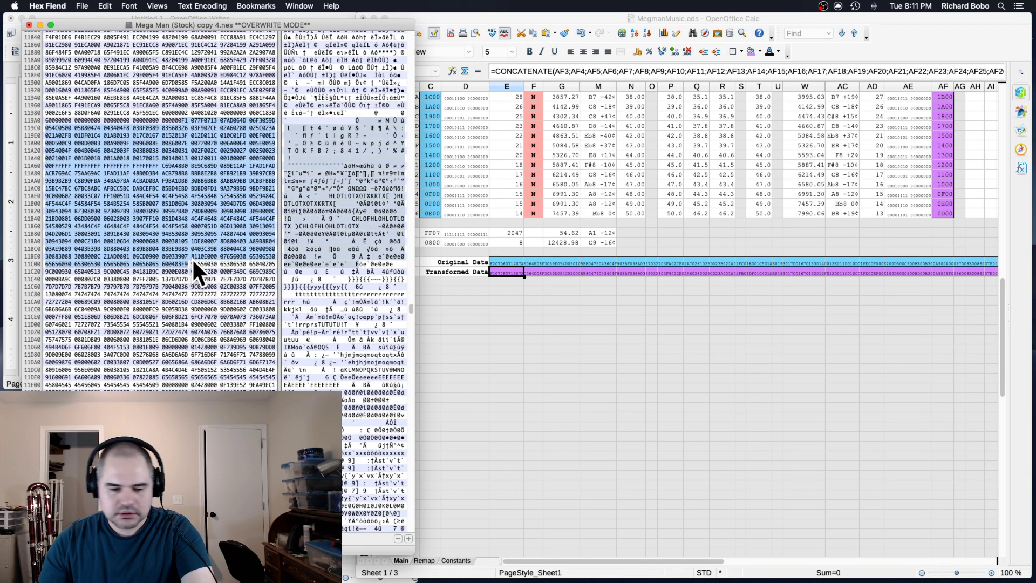
{"action": "key", "text": "super+s"}
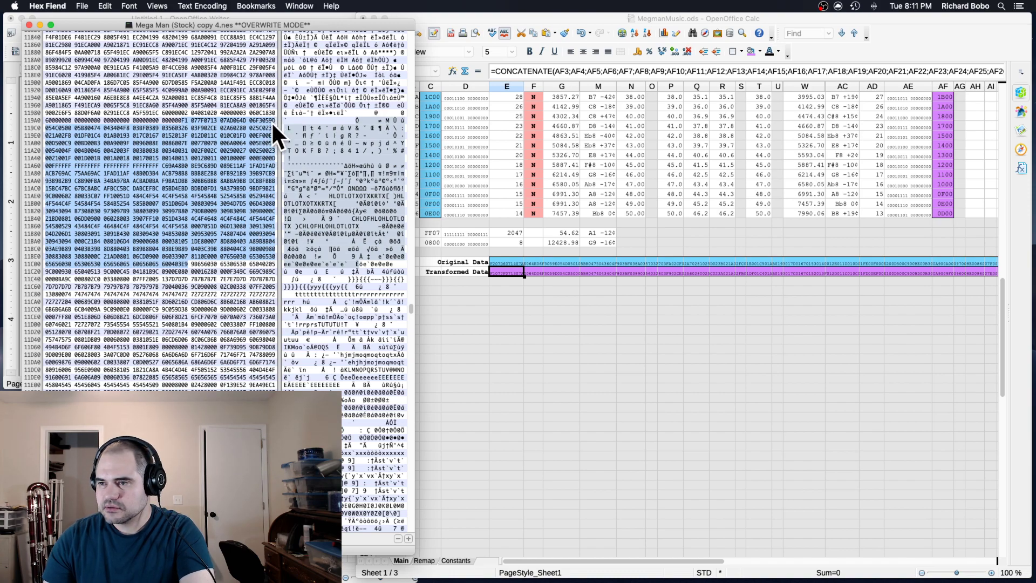
- Close the hex file, play the imported Mega Man (Stock) copy 4 in OpenEmu, and place the game window beside the title document
{"action": "key", "text": "super+w"}
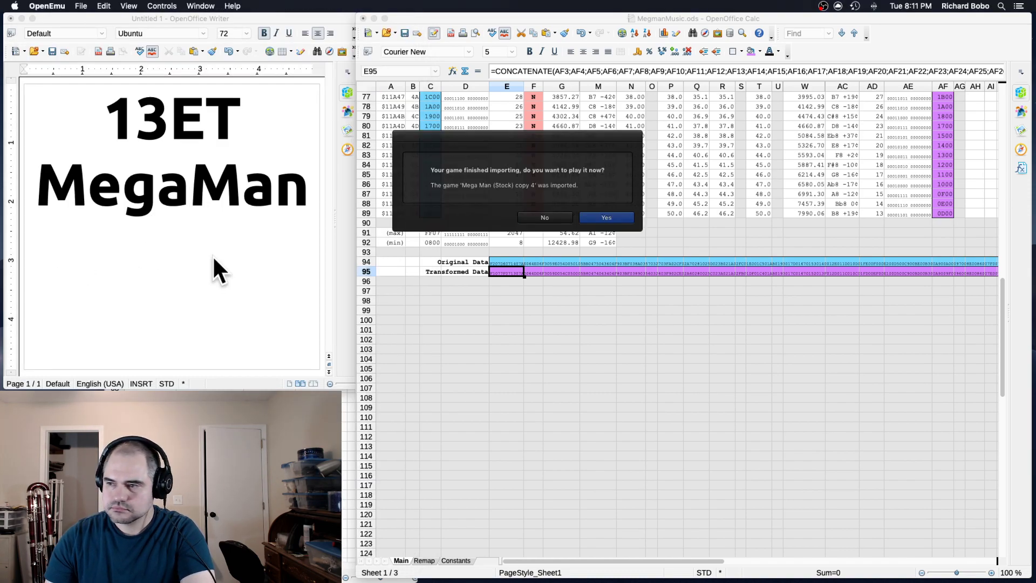
{"action": "left_click", "coordinate": [595, 216]}
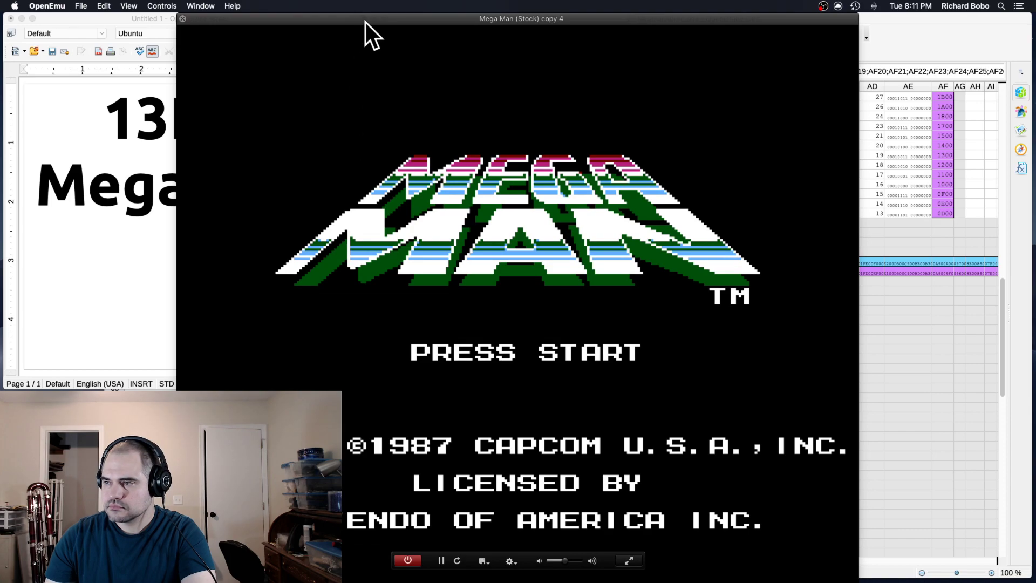
{"action": "left_click_drag", "start_coordinate": [365, 21], "coordinate": [532, 8]}
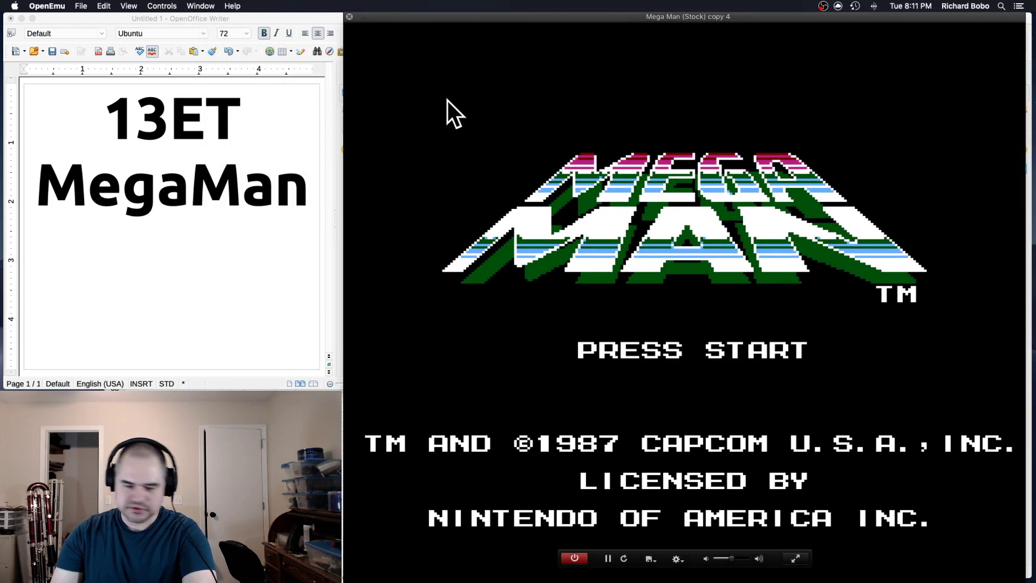
- Start the game, enter a stage to hear the 13ET music, then close the game window
{"action": "key", "text": "Return"}
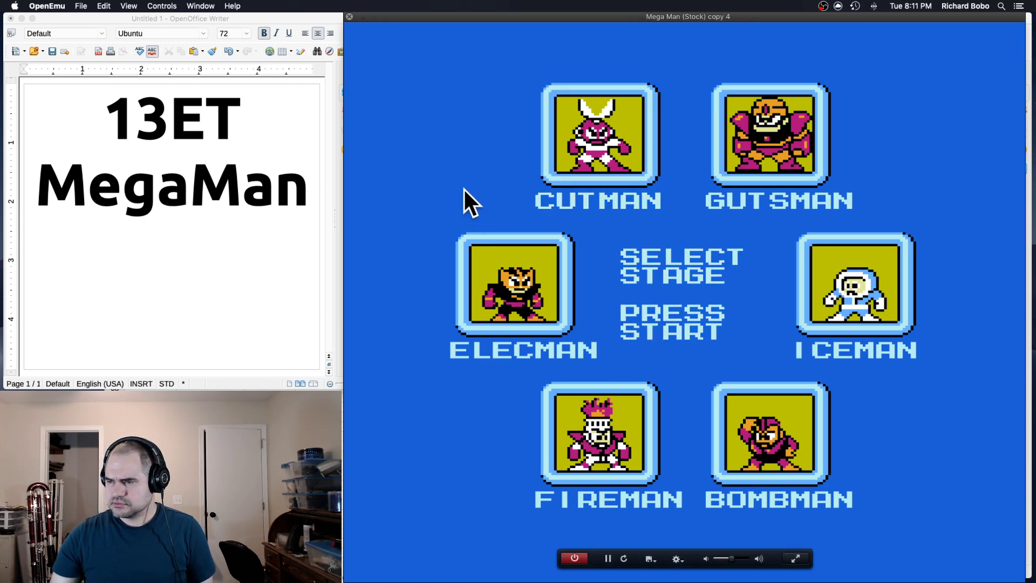
{"action": "key", "text": "Return"}
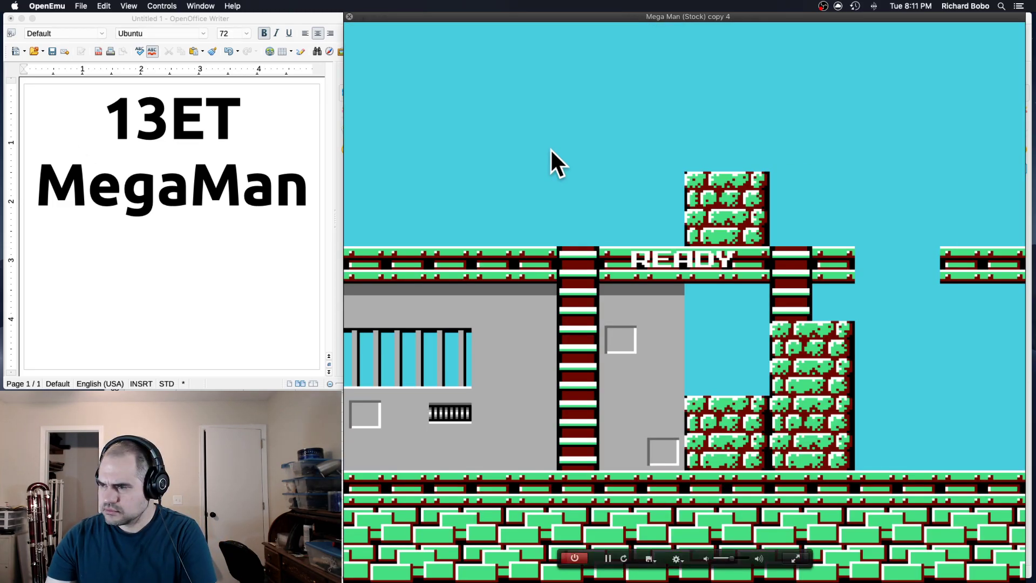
{"action": "left_click", "coordinate": [348, 16]}
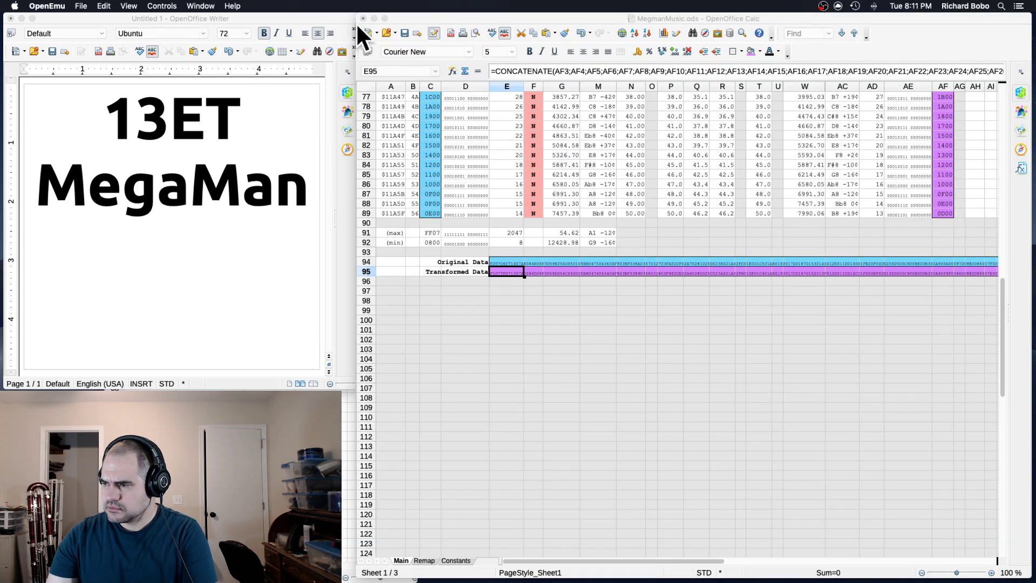
- Switch to Mega Man (Stock) copy 4.nes in Hex Fiend, paste the copied transformed data over the note table from row 119A0, and close the file
{"action": "left_click", "coordinate": [572, 234]}
{"action": "scroll", "coordinate": [548, 306], "scroll_direction": "up", "scroll_amount": 1}
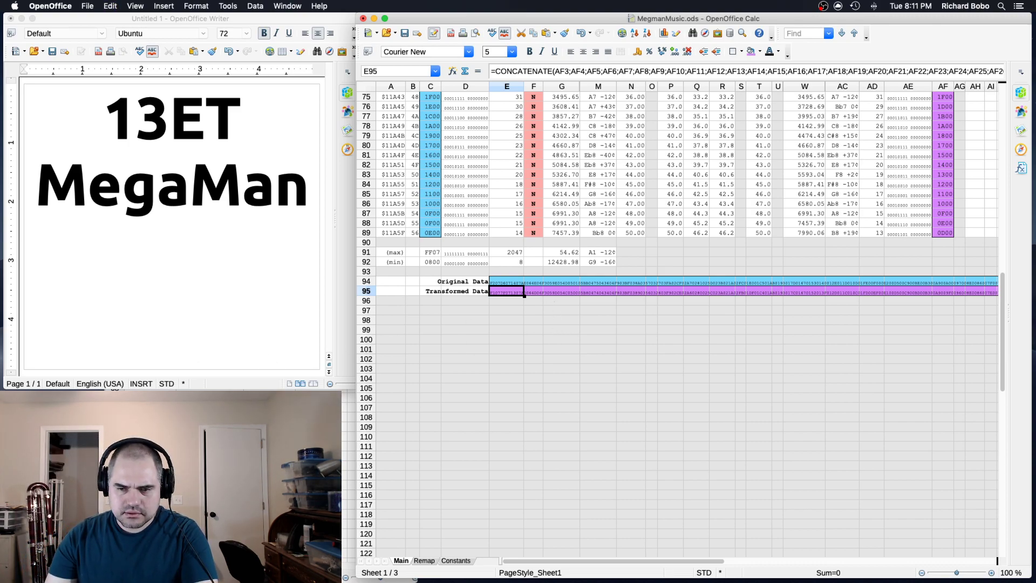
{"action": "key", "text": "super+Tab"}
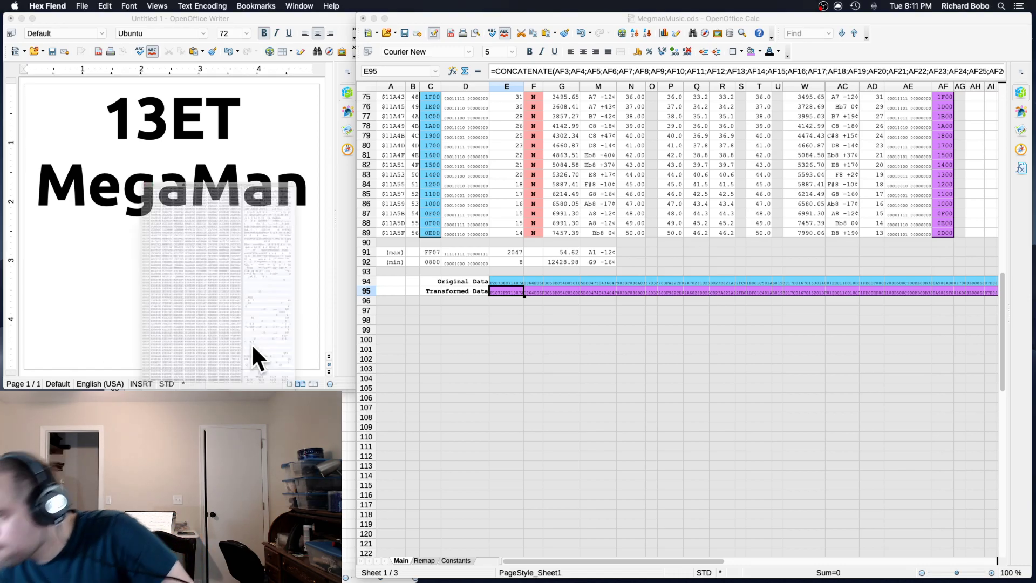
{"action": "left_click_drag", "start_coordinate": [205, 24], "coordinate": [596, 18]}
{"action": "scroll", "coordinate": [501, 279], "scroll_direction": "down", "scroll_amount": 20}
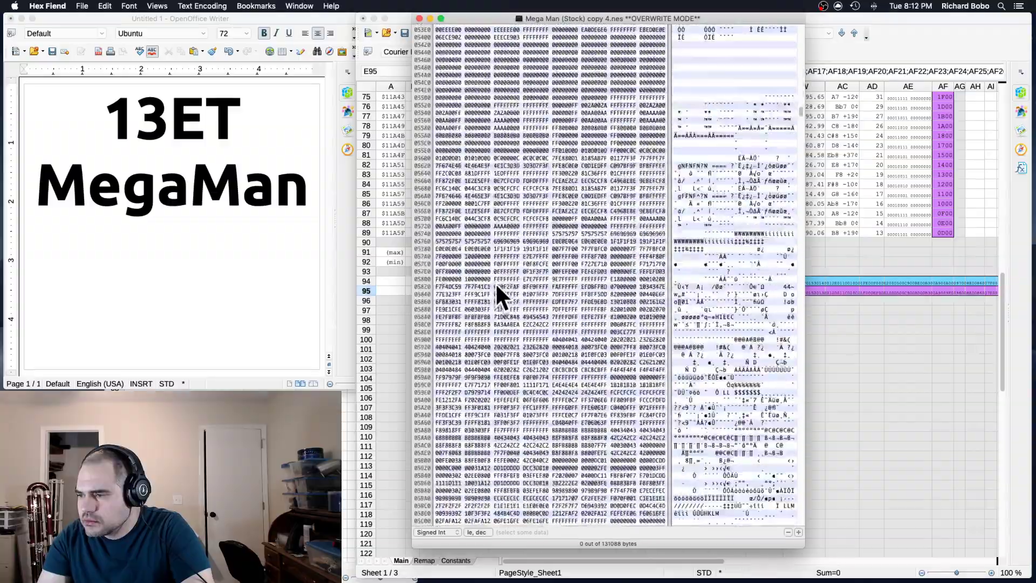
{"action": "scroll", "coordinate": [496, 280], "scroll_direction": "down", "scroll_amount": 20}
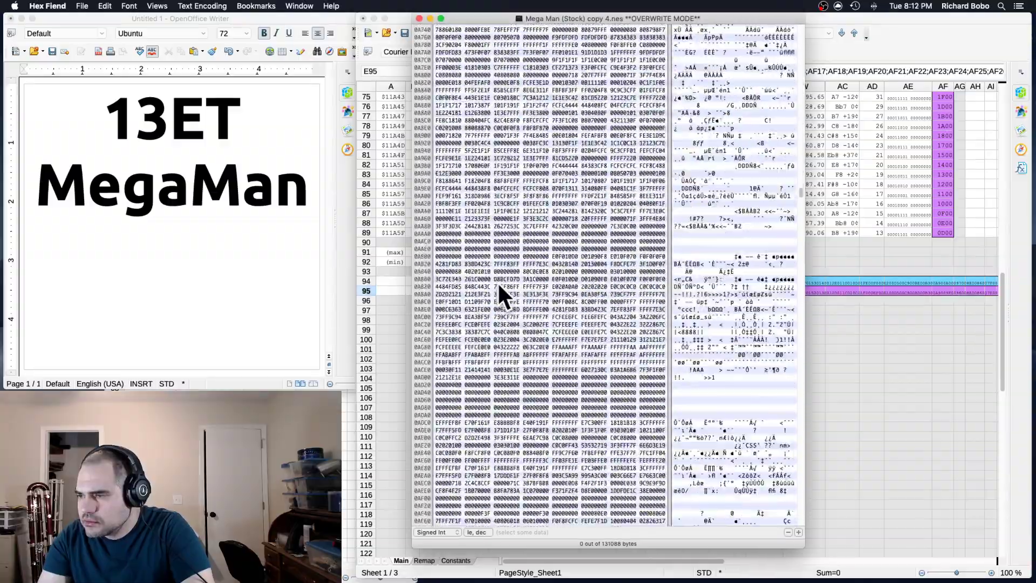
{"action": "scroll", "coordinate": [498, 286], "scroll_direction": "down", "scroll_amount": 20}
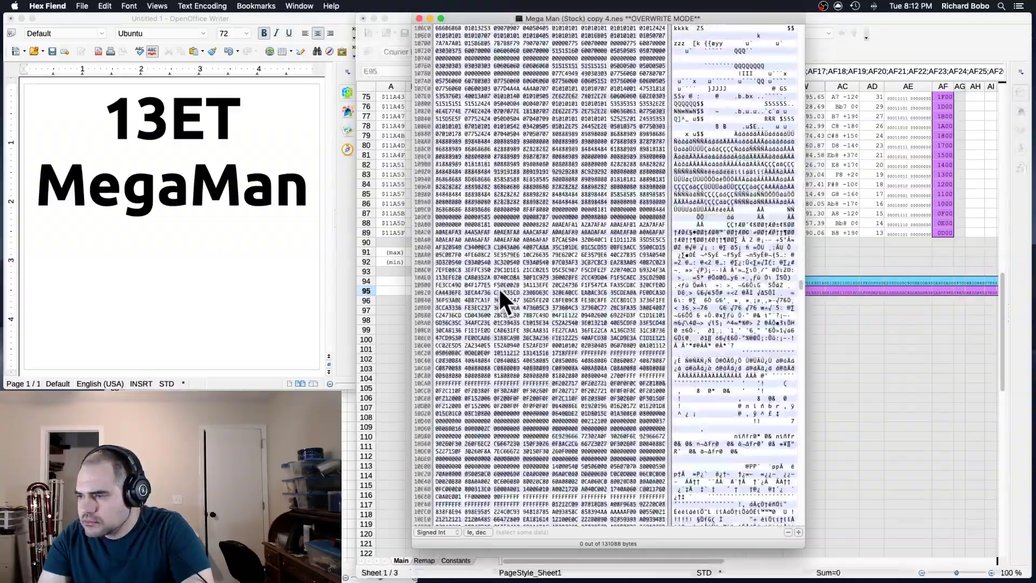
{"action": "scroll", "coordinate": [500, 286], "scroll_direction": "up", "scroll_amount": 10}
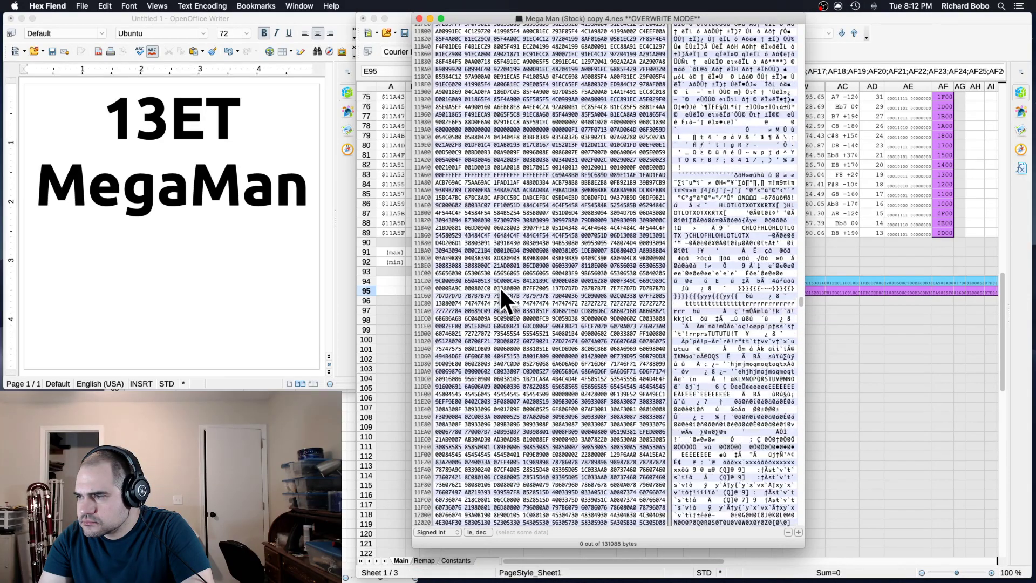
{"action": "left_click_drag", "start_coordinate": [569, 138], "coordinate": [549, 260]}
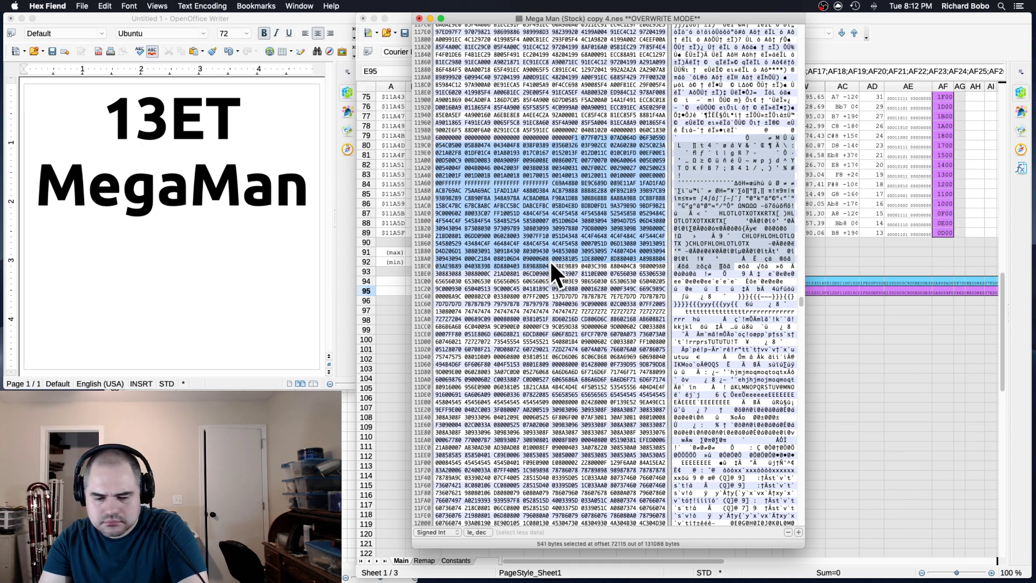
{"action": "key", "text": "super+v"}
{"action": "key", "text": "super+w"}
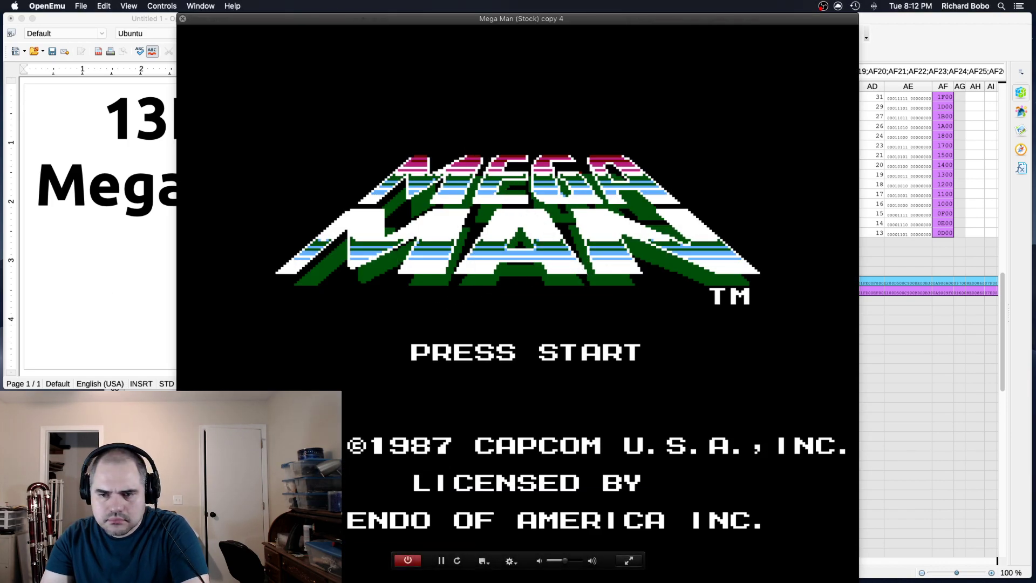
- Restart OpenEmu, play Mega Man (Stock) copy 4 up to the stage selection, and place the game window beside the title document
{"action": "key", "text": "super+q"}
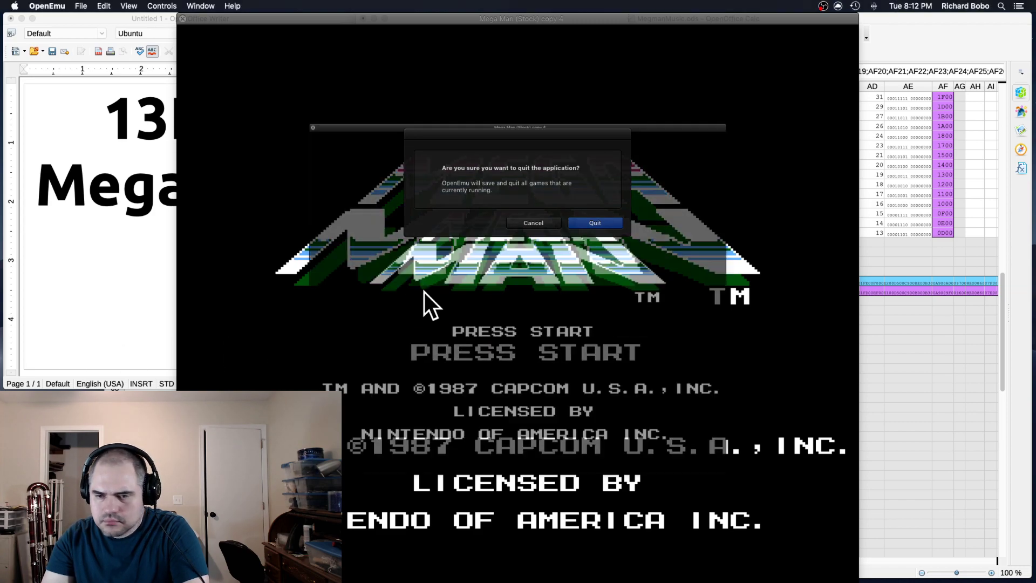
{"action": "left_click", "coordinate": [574, 224]}
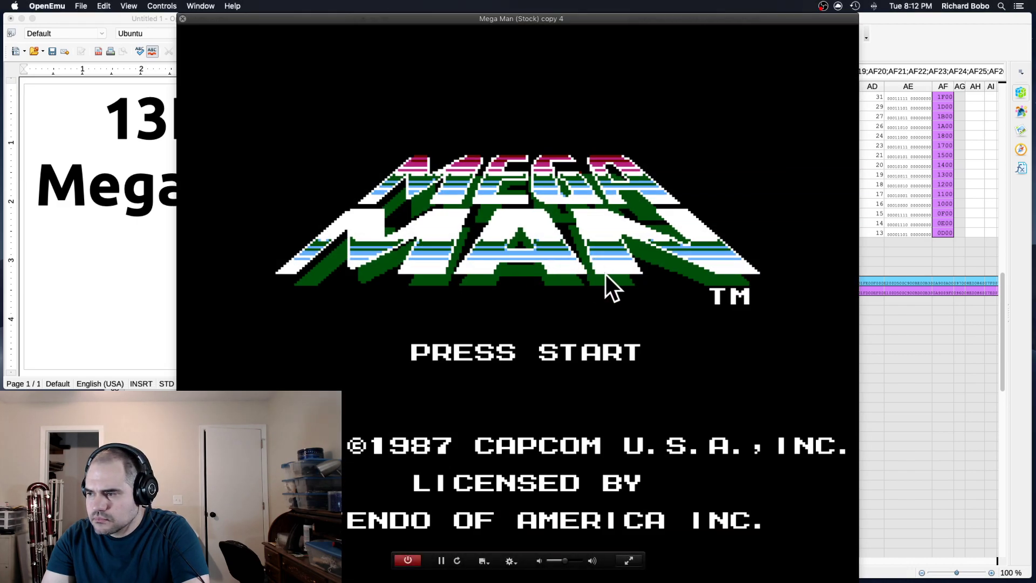
{"action": "key", "text": "Return"}
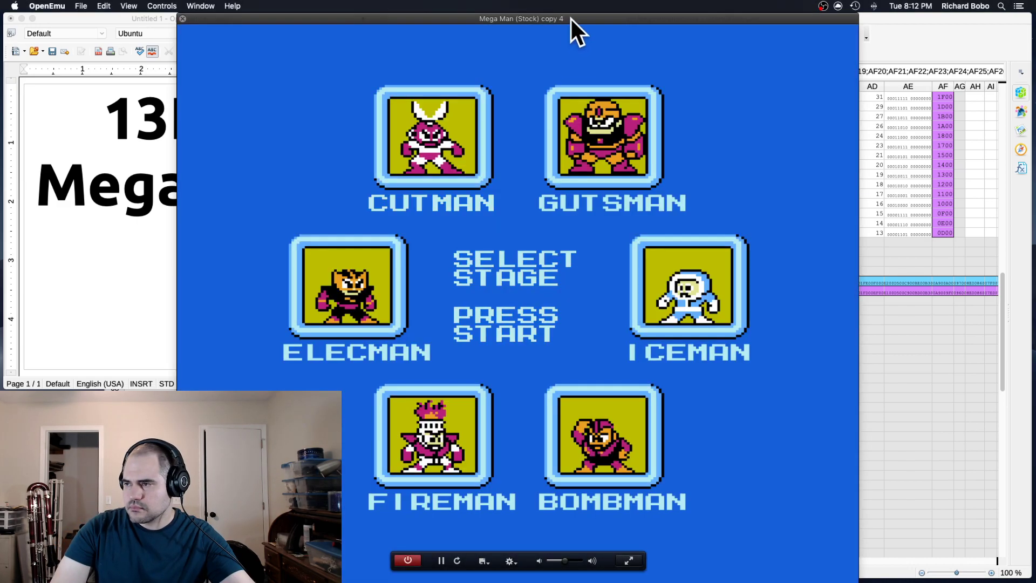
{"action": "left_click_drag", "start_coordinate": [571, 18], "coordinate": [747, 11]}
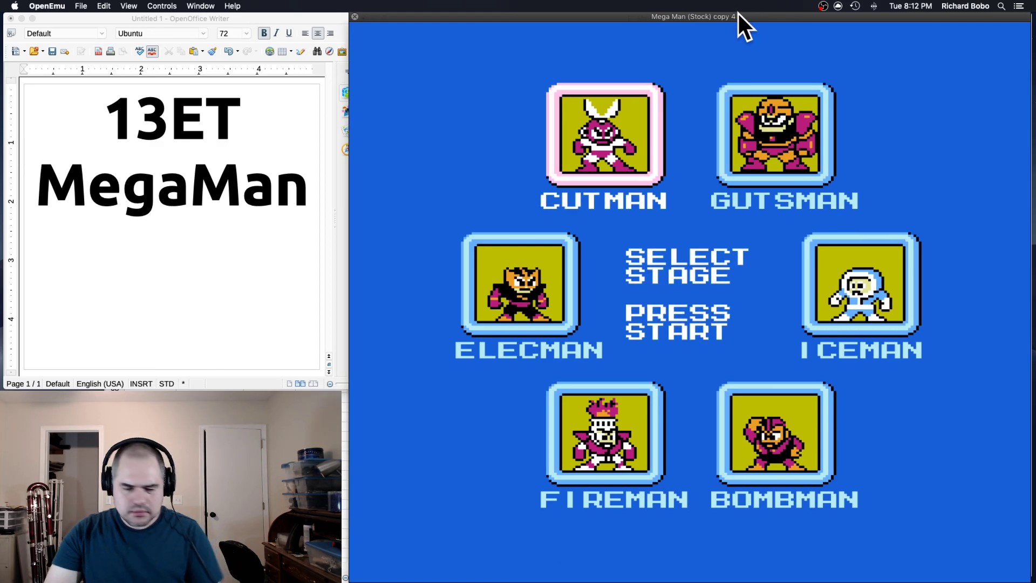
- Quit OpenEmu, relaunch Mega Man (Stock) copy 4, and quit the emulator again from the game's title screen
{"action": "key", "text": "super+q"}
{"action": "left_click", "coordinate": [595, 223]}
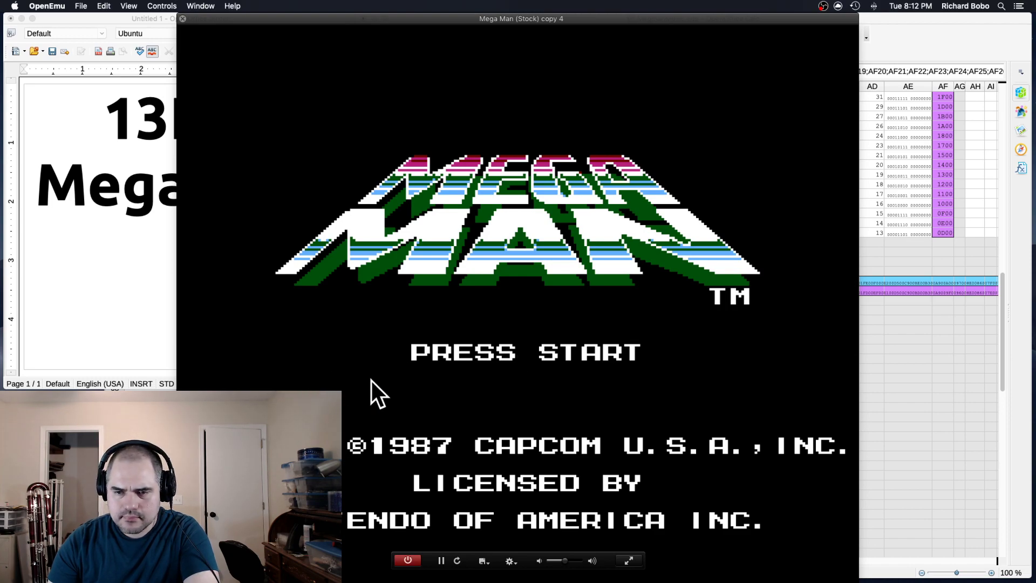
{"action": "key", "text": "super+q"}
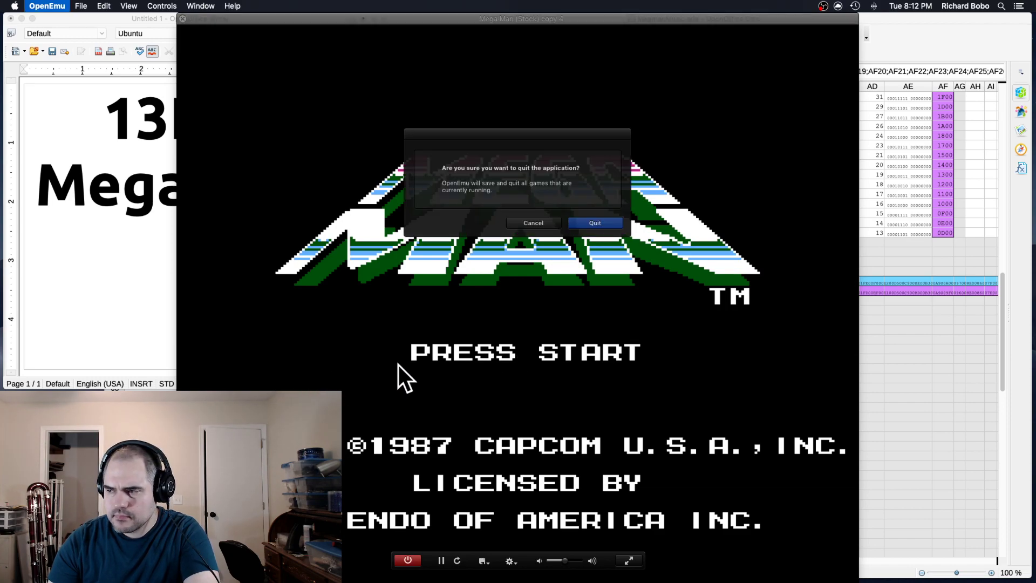
{"action": "left_click", "coordinate": [600, 222]}
{"action": "left_click", "coordinate": [130, 5]}
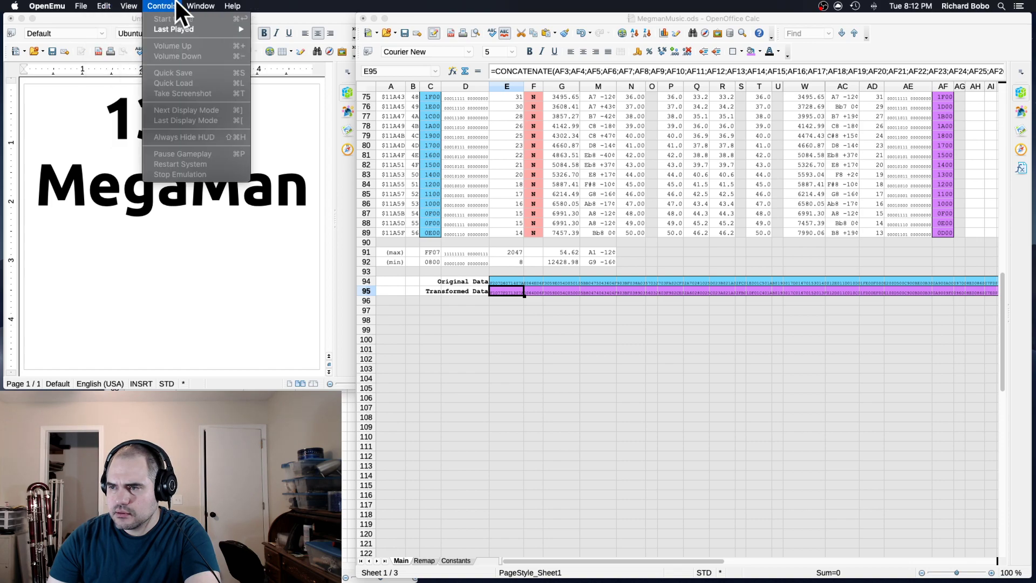
{"action": "mouse_move", "coordinate": [81, 7]}
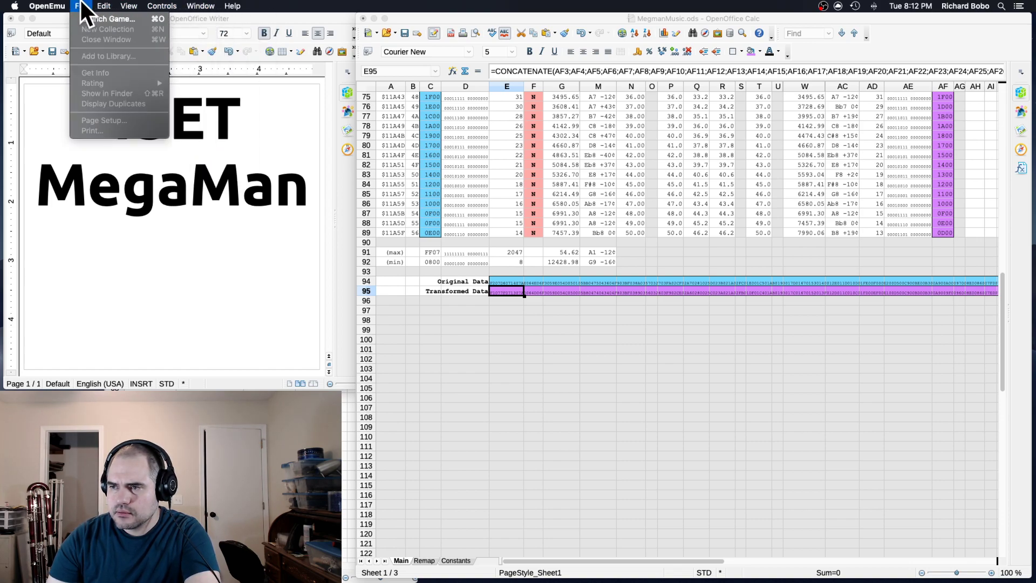
{"action": "left_click", "coordinate": [619, 270]}
{"action": "left_click", "coordinate": [85, 6]}
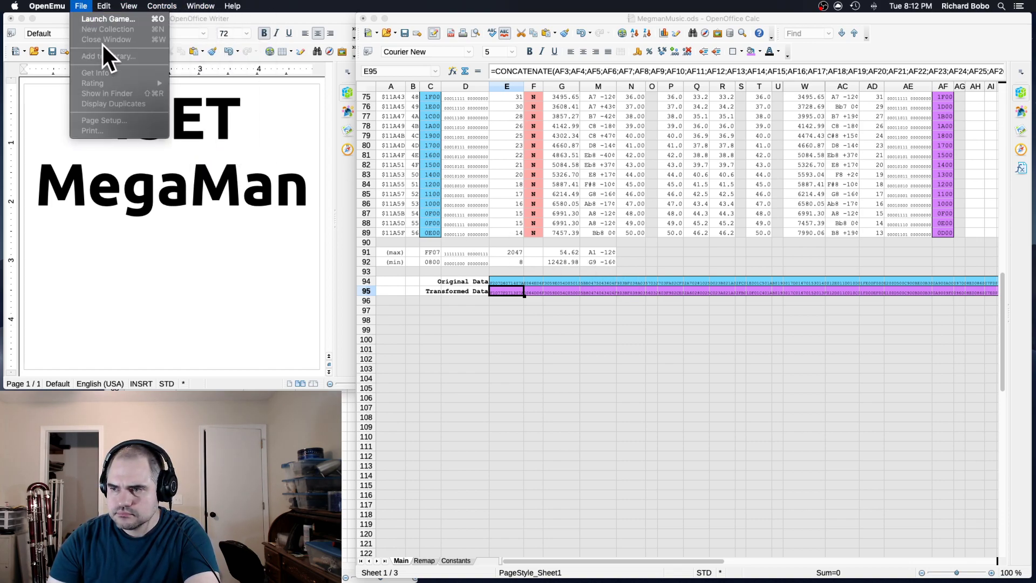
{"action": "left_click", "coordinate": [408, 242]}
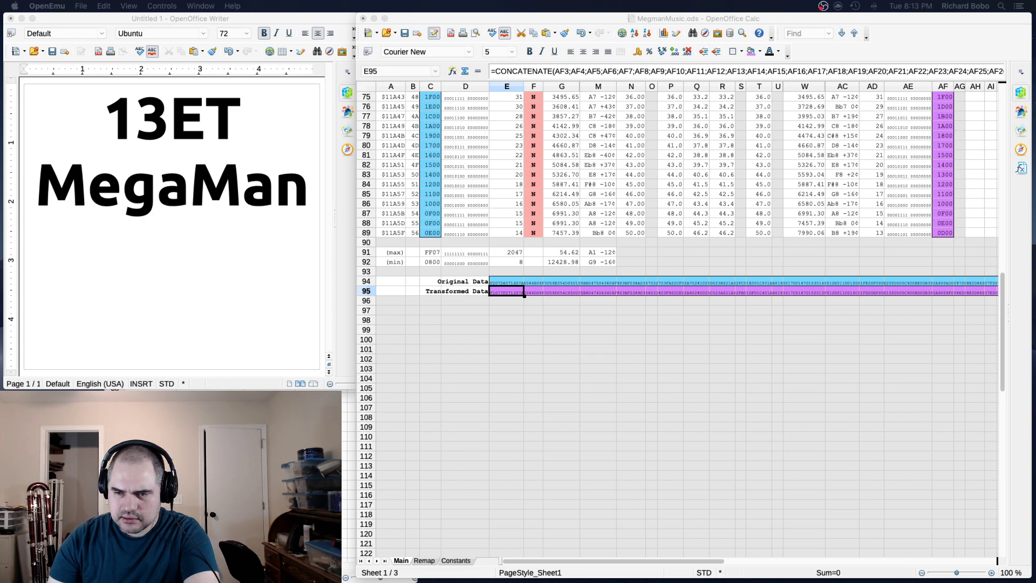
- Close the Hex Fiend window, switch to OpenEmu, and quit it with Mega Man (Stock) copy 4 still loaded
{"action": "key", "text": "super+w"}
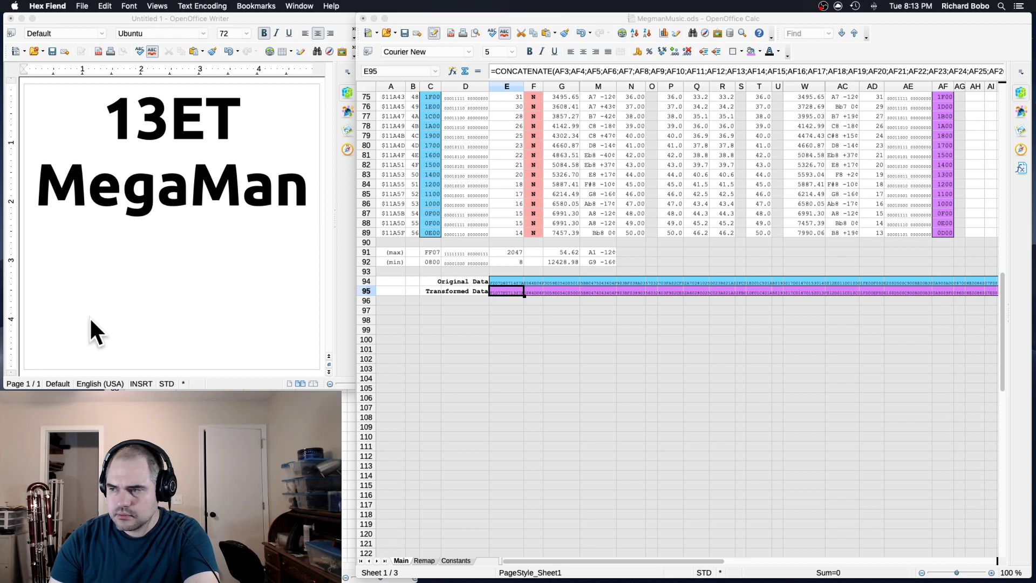
{"action": "key", "text": "super+Tab"}
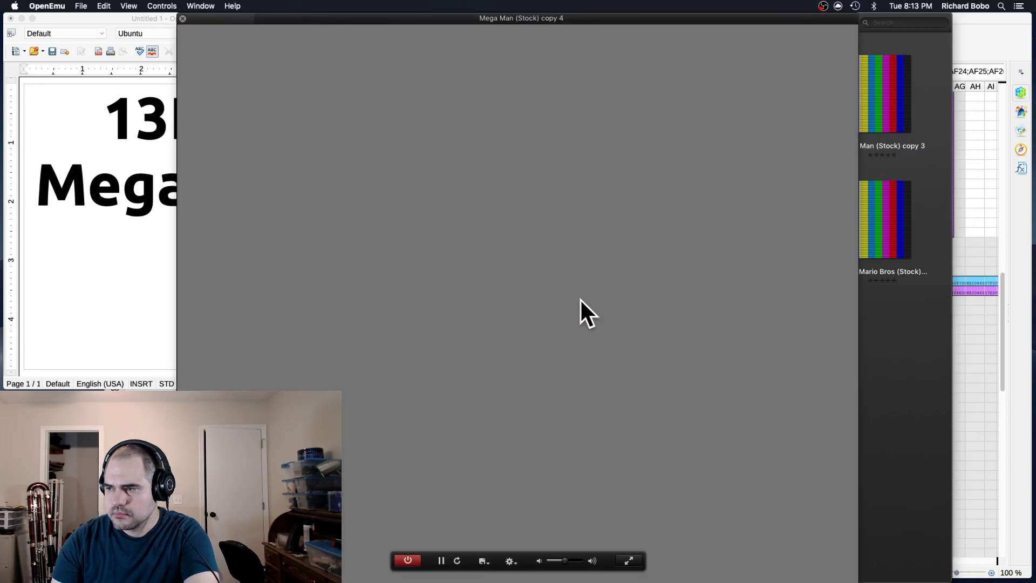
{"action": "key", "text": "super+q"}
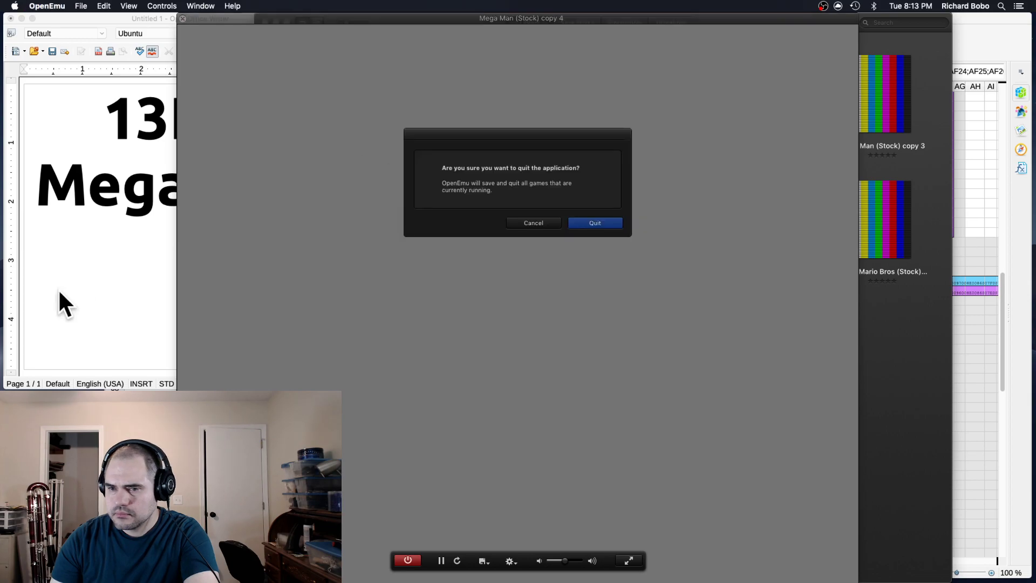
{"action": "left_click", "coordinate": [610, 221]}
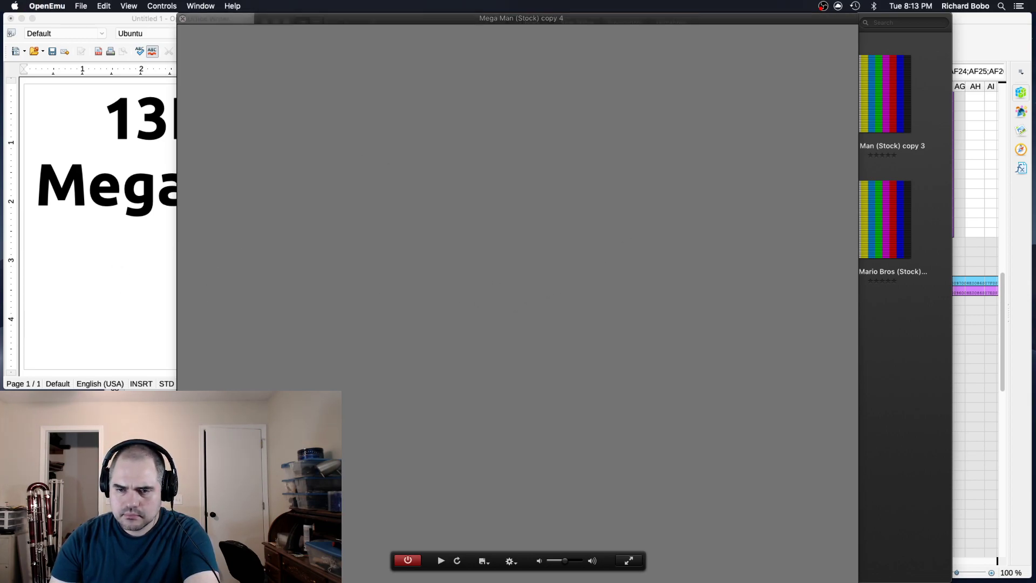
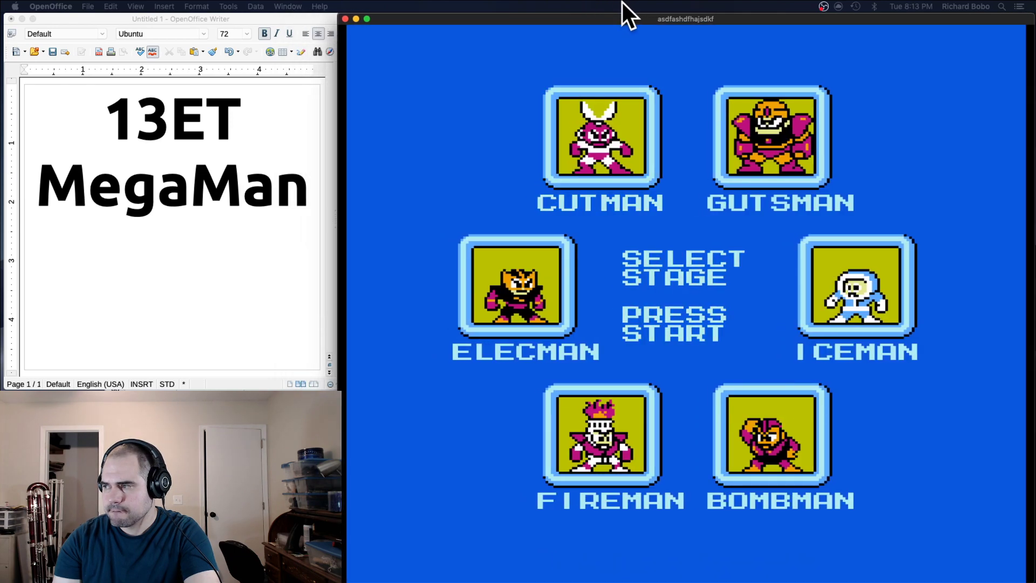
- Move the asdfashdfhajsdkf game window off the spreadsheet and review the tuning settings and note rows at the start of the Main sheet
{"action": "left_click_drag", "start_coordinate": [623, 2], "coordinate": [619, 1]}
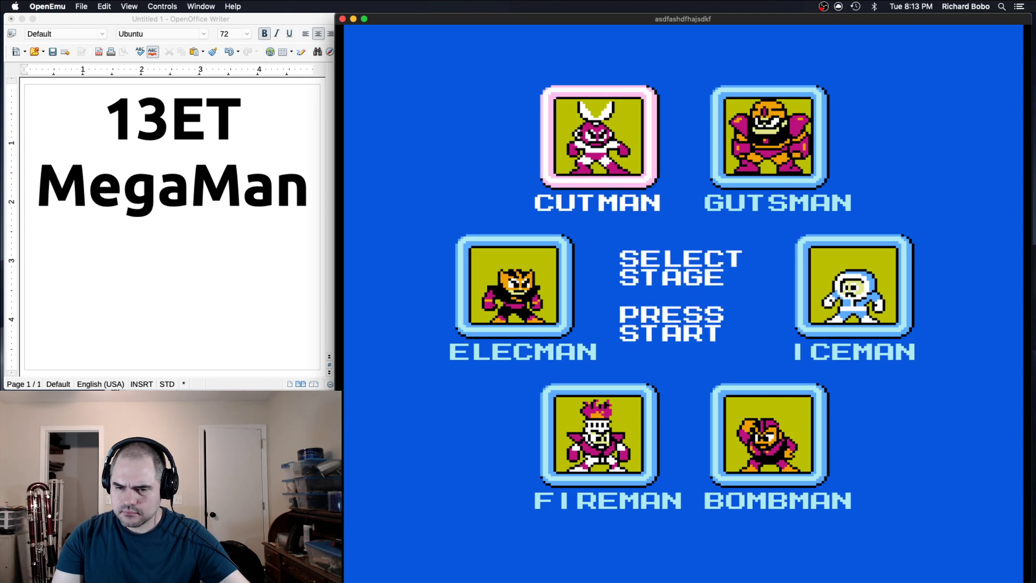
{"action": "left_click_drag", "start_coordinate": [491, 21], "coordinate": [222, 368]}
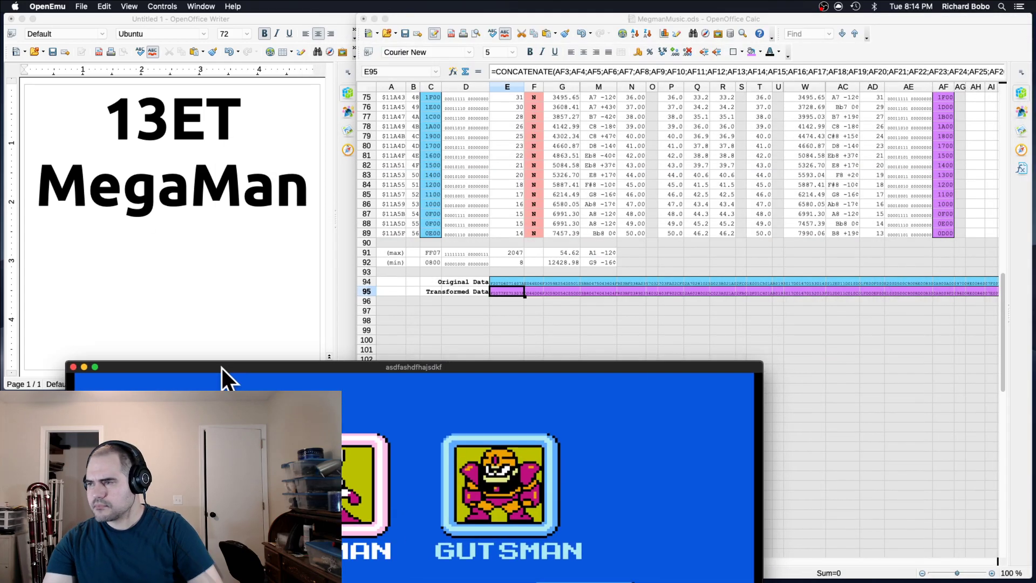
{"action": "left_click", "coordinate": [603, 237]}
{"action": "scroll", "coordinate": [610, 243], "scroll_direction": "up", "scroll_amount": 15}
{"action": "scroll", "coordinate": [621, 249], "scroll_direction": "up", "scroll_amount": 1}
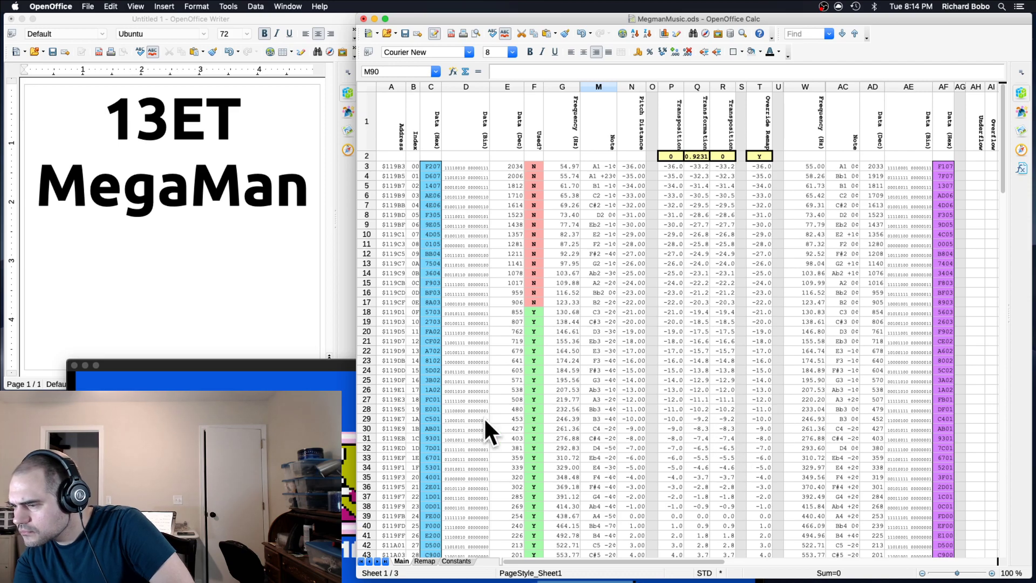
{"action": "left_click", "coordinate": [315, 367]}
{"action": "left_click_drag", "start_coordinate": [341, 369], "coordinate": [314, 394]}
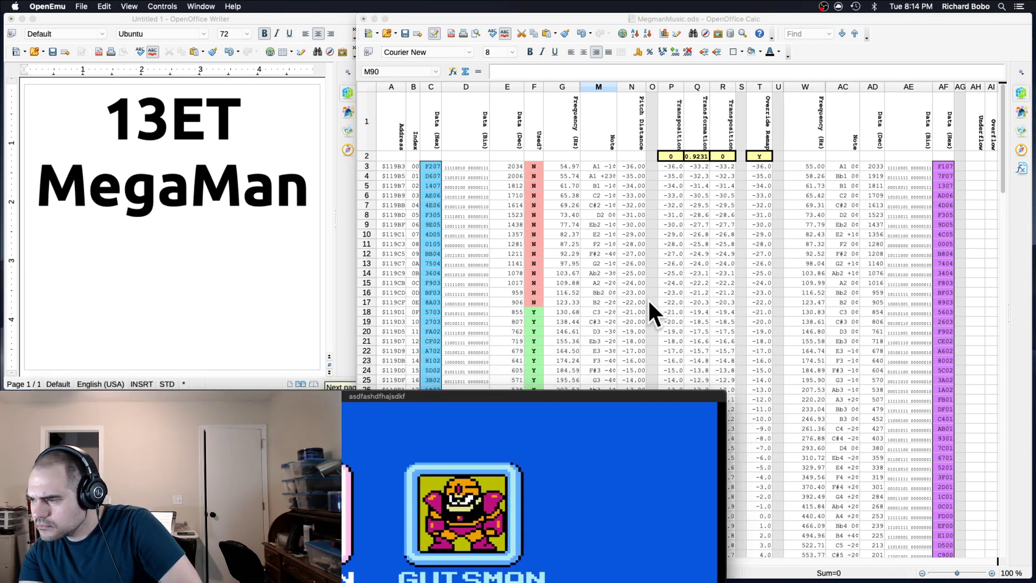
{"action": "left_click", "coordinate": [650, 301]}
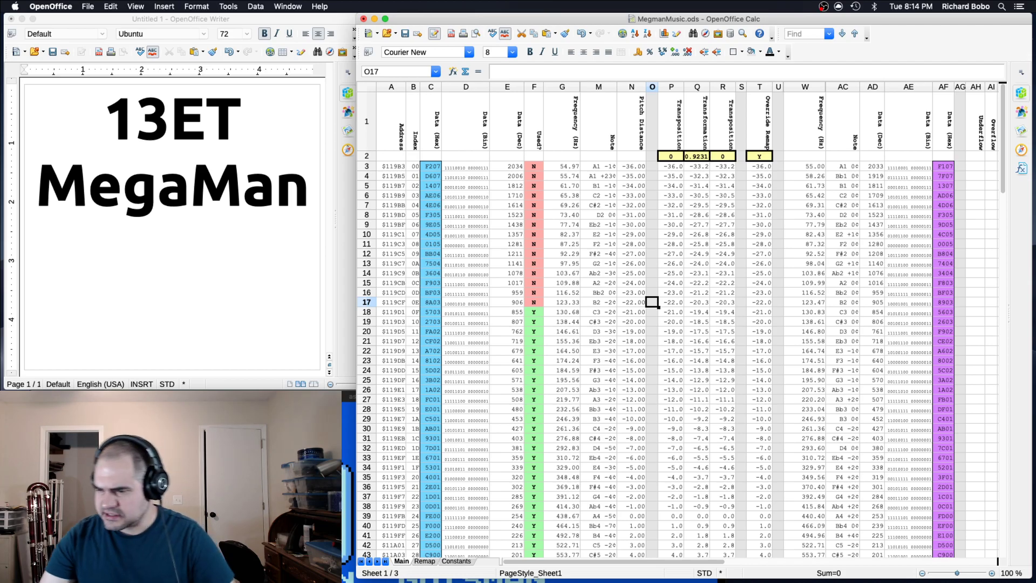
- Switch back to OpenEmu and quit it together with the running asdfashdfhajsdkf game
{"action": "key", "text": "super+Tab"}
{"action": "key", "text": "super+q"}
{"action": "key", "text": "Return"}
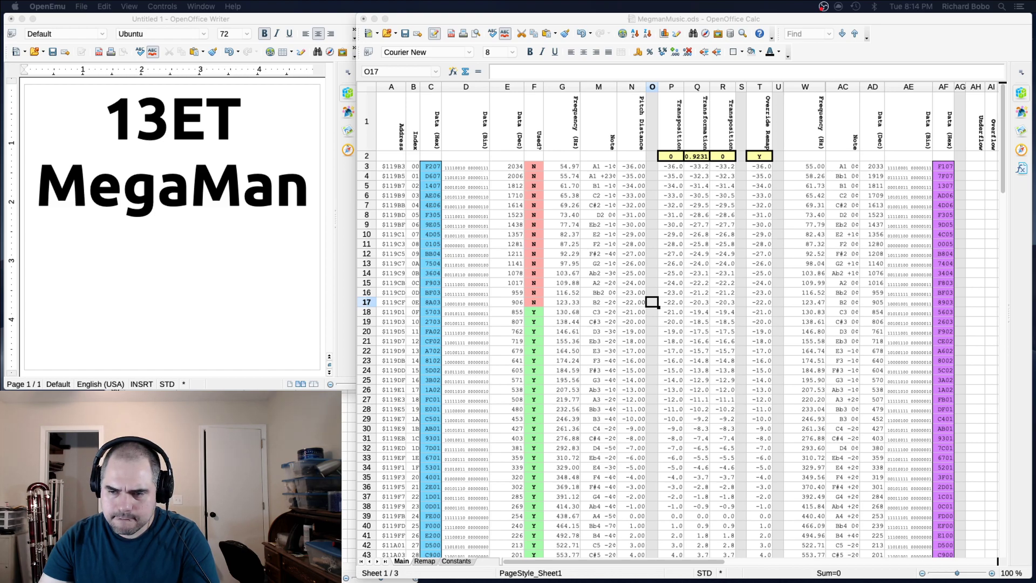
- Switch to Mega Man (Stock) copy 5.nes in Hex Fiend, select the note table starting in row 119A0, and close the file
{"action": "key", "text": "super+Tab"}
{"action": "scroll", "coordinate": [510, 235], "scroll_direction": "down", "scroll_amount": 5}
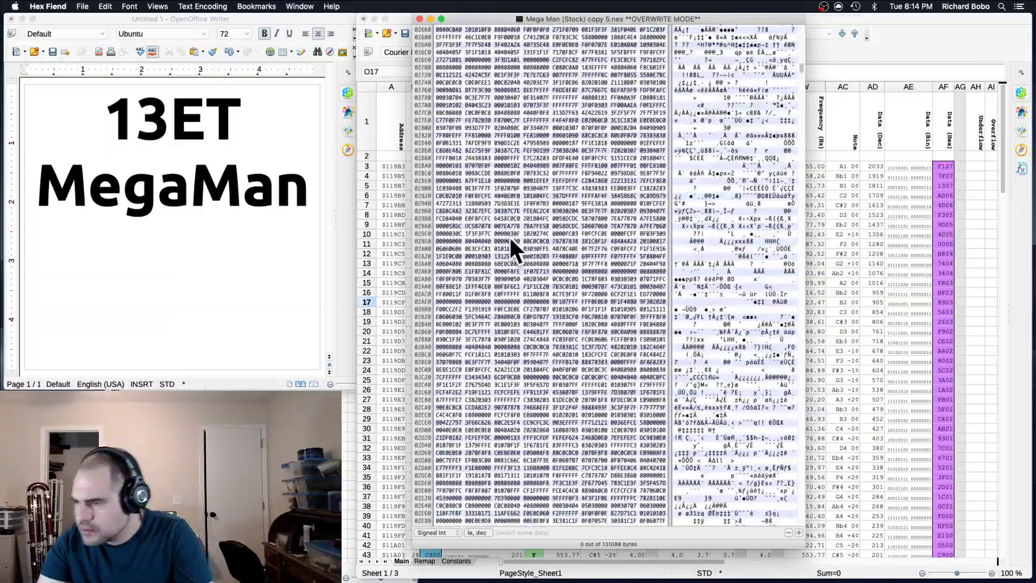
{"action": "scroll", "coordinate": [507, 235], "scroll_direction": "down", "scroll_amount": 20}
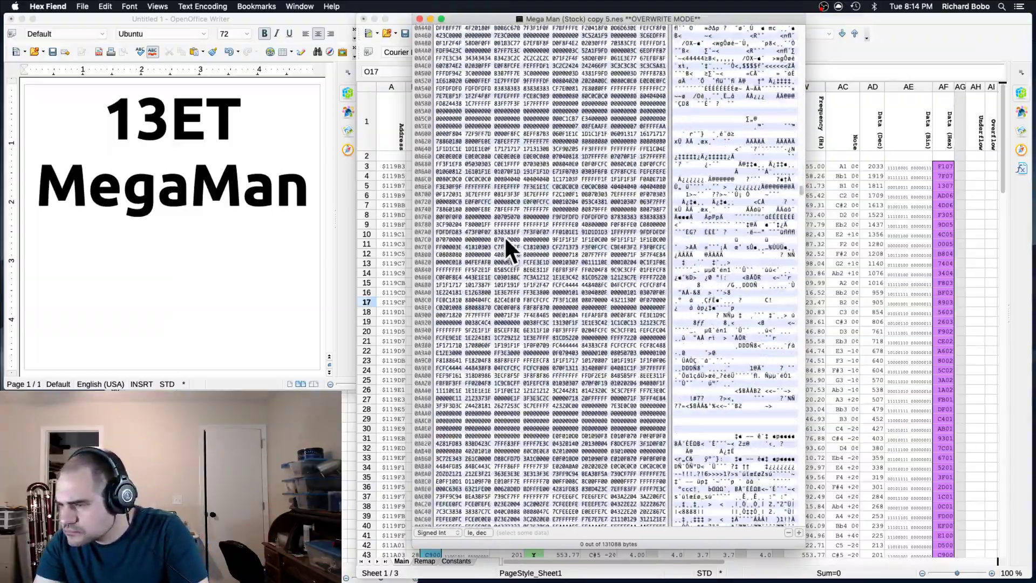
{"action": "scroll", "coordinate": [504, 236], "scroll_direction": "down", "scroll_amount": 20}
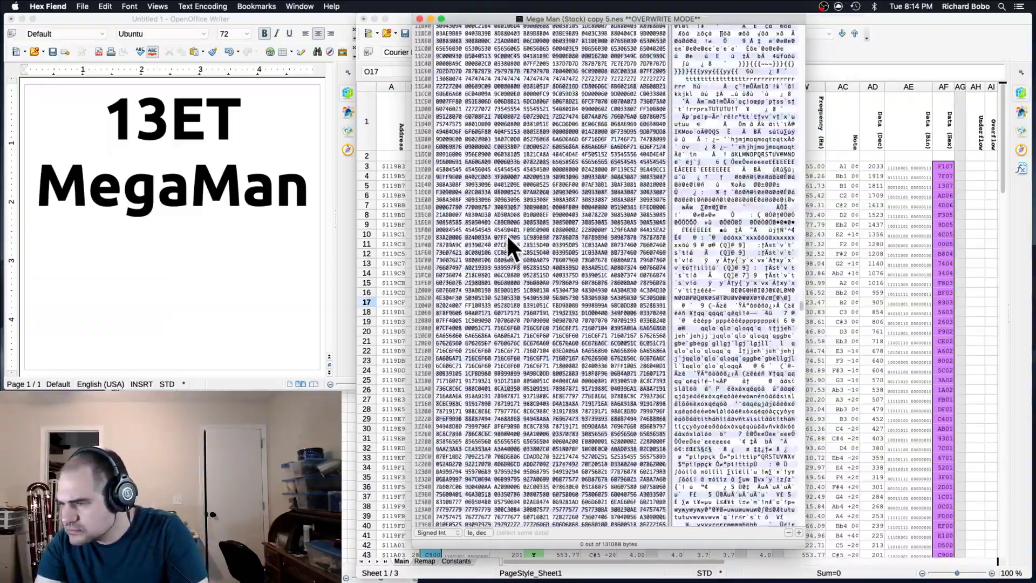
{"action": "scroll", "coordinate": [506, 234], "scroll_direction": "up", "scroll_amount": 5}
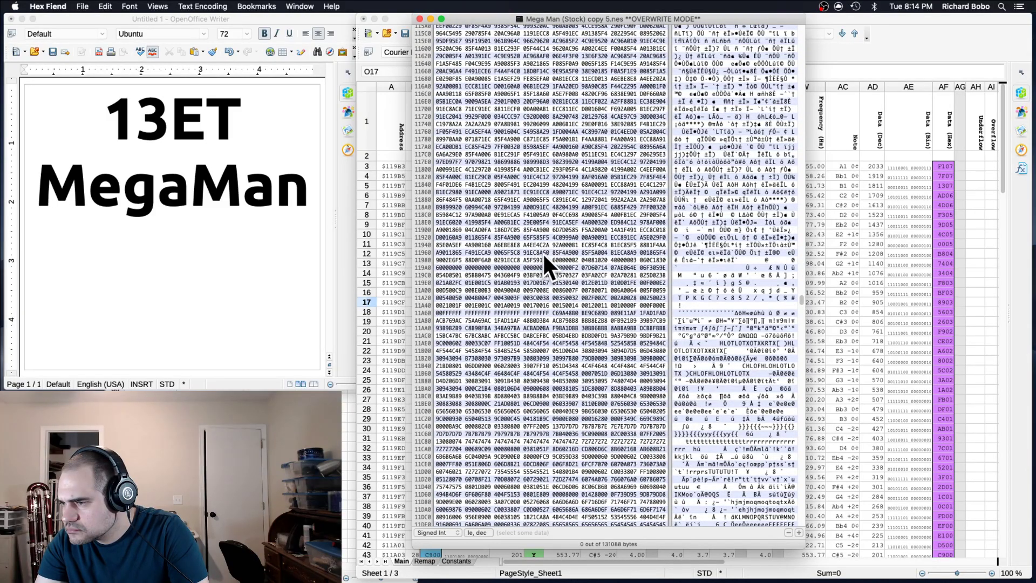
{"action": "left_click_drag", "start_coordinate": [571, 264], "coordinate": [575, 374]}
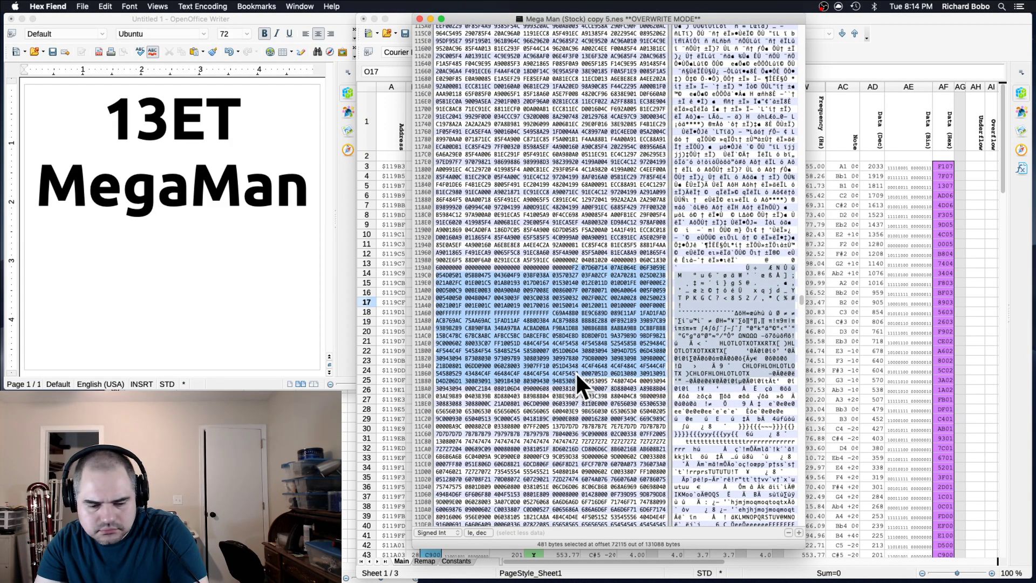
{"action": "key", "text": "super+w"}
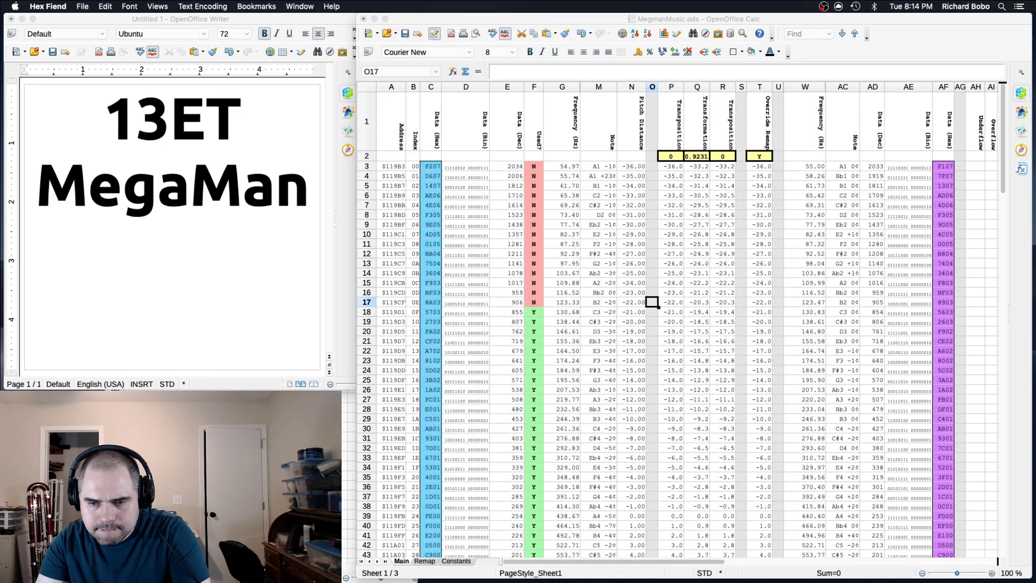
- Switch to OpenEmu, set the NES Player 1 input to the Nintendo Switch Pro Controller, and move the game window off the spreadsheet
{"action": "key", "text": "super+Tab"}
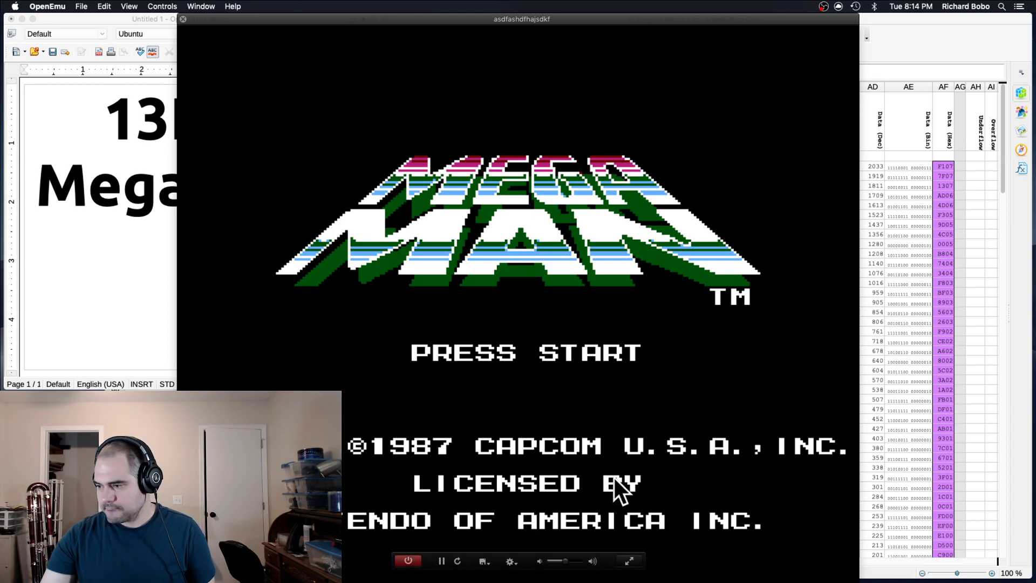
{"action": "left_click", "coordinate": [510, 558]}
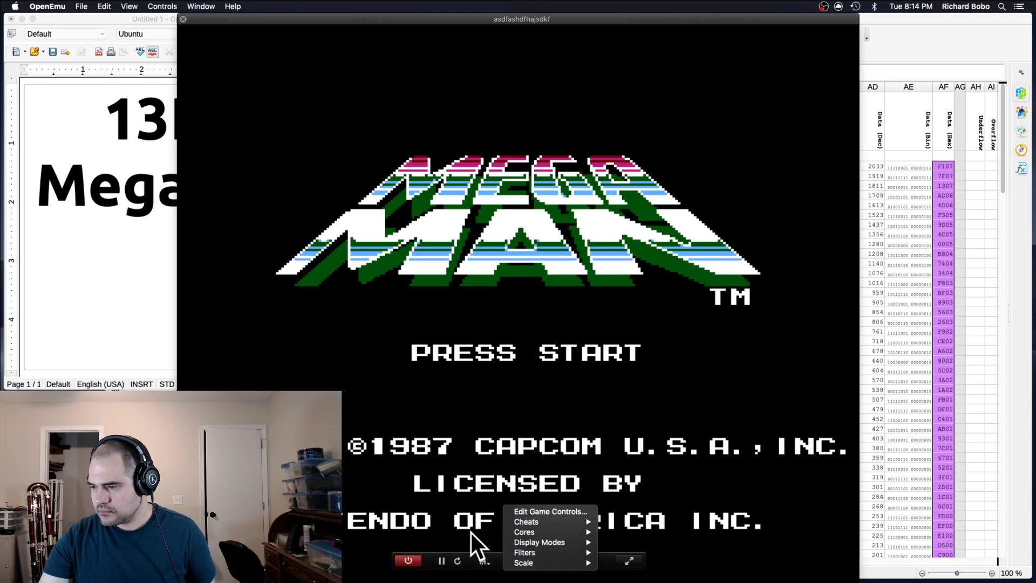
{"action": "left_click", "coordinate": [534, 487]}
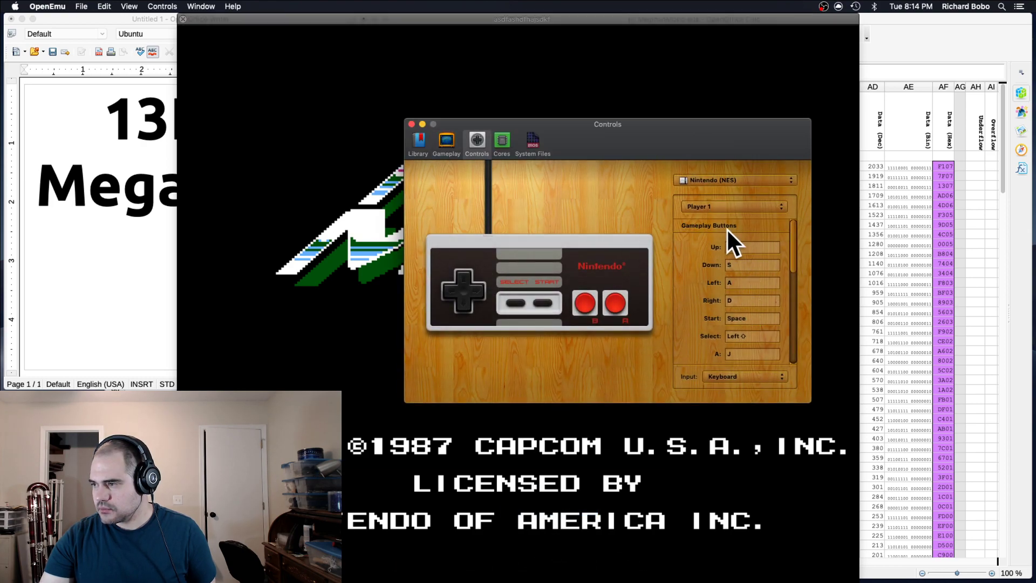
{"action": "left_click", "coordinate": [725, 386]}
{"action": "left_click", "coordinate": [730, 392]}
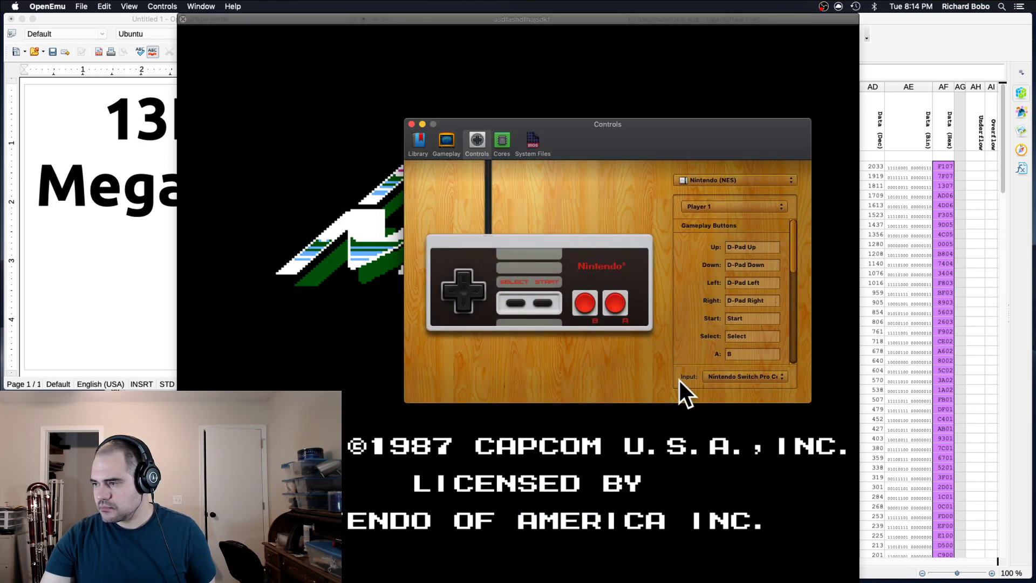
{"action": "left_click", "coordinate": [410, 124]}
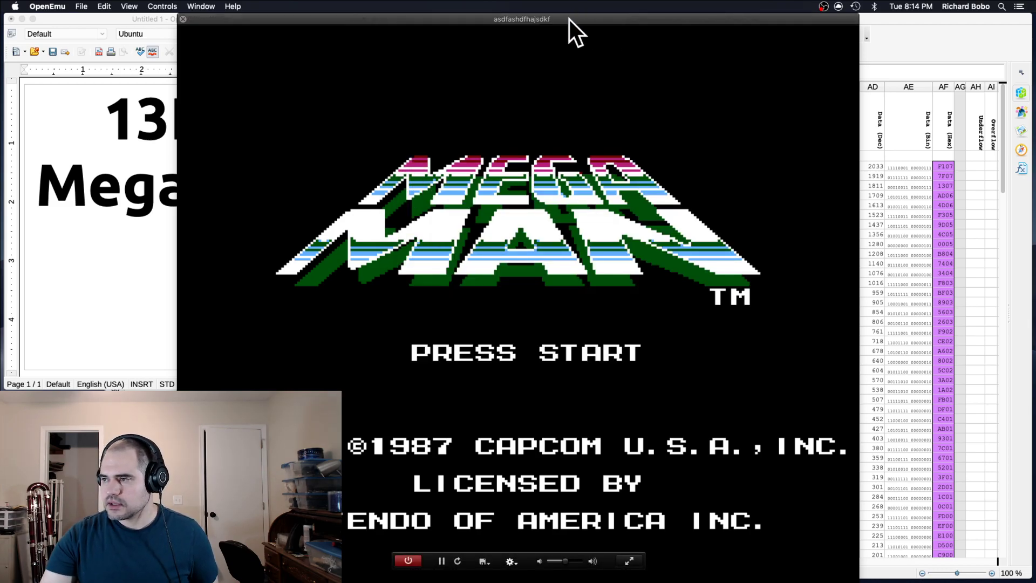
{"action": "left_click_drag", "start_coordinate": [568, 20], "coordinate": [1035, 19]}
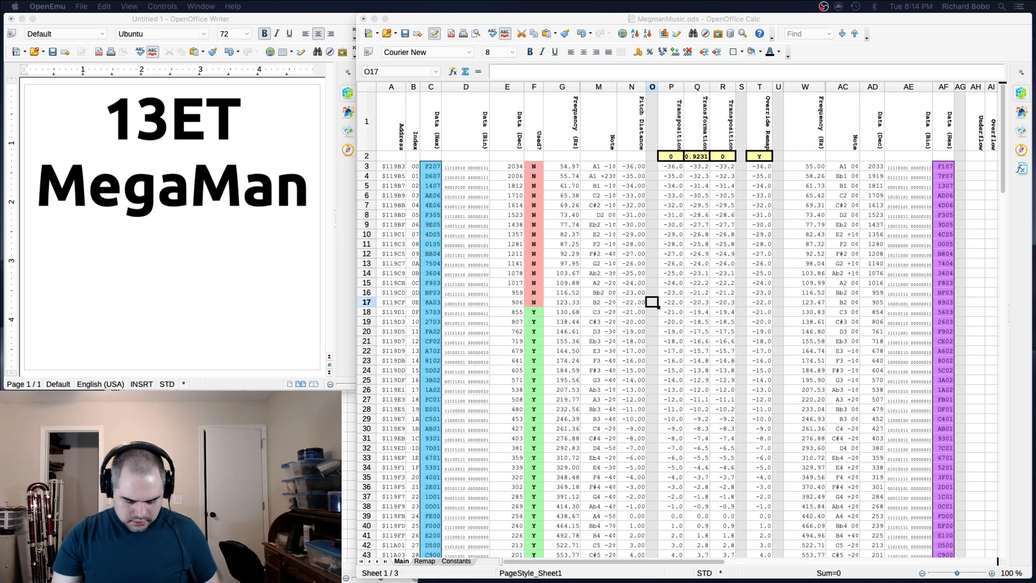
- Enter =31/12 as the Transformation factor in Q2 of the Main sheet and replace it with =12/31
{"action": "left_click", "coordinate": [686, 167]}
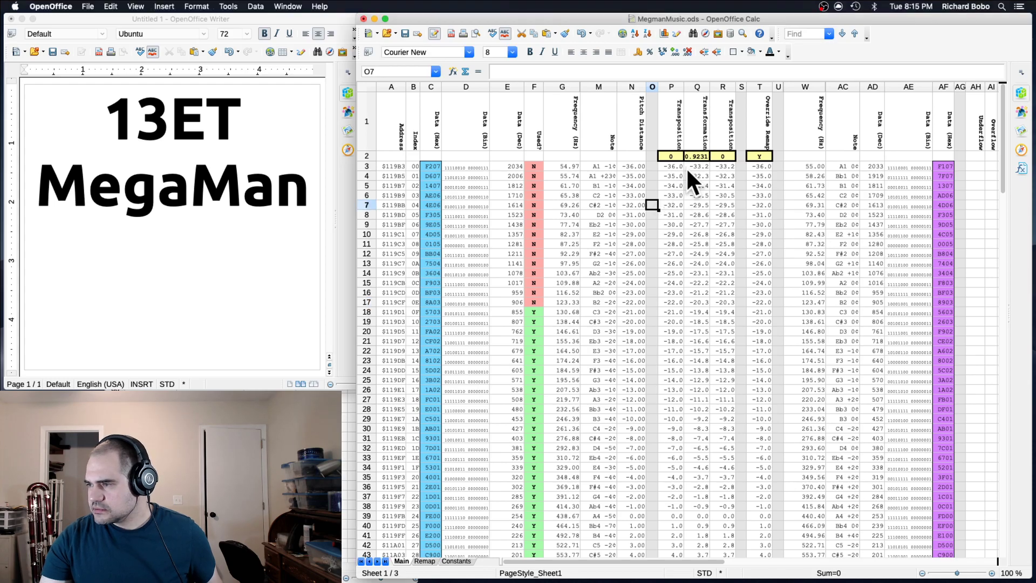
{"action": "left_click", "coordinate": [697, 156]}
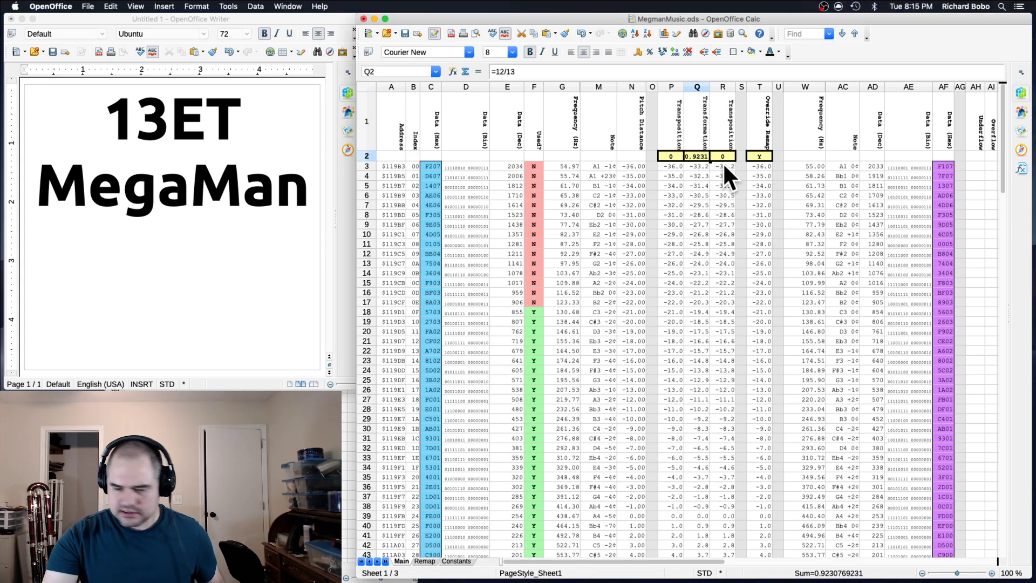
{"action": "type", "text": "=31/12"}
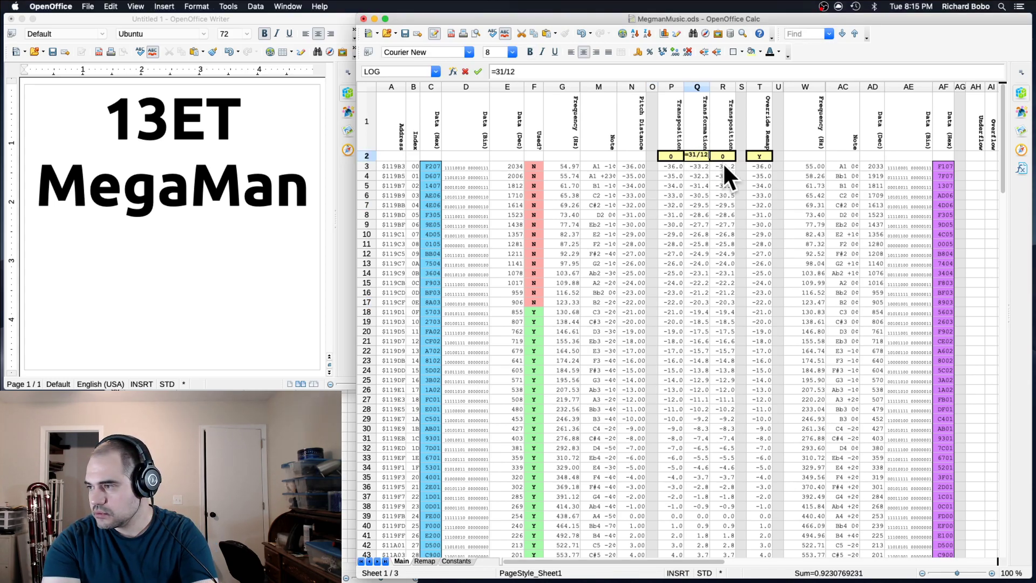
{"action": "key", "text": "Return"}
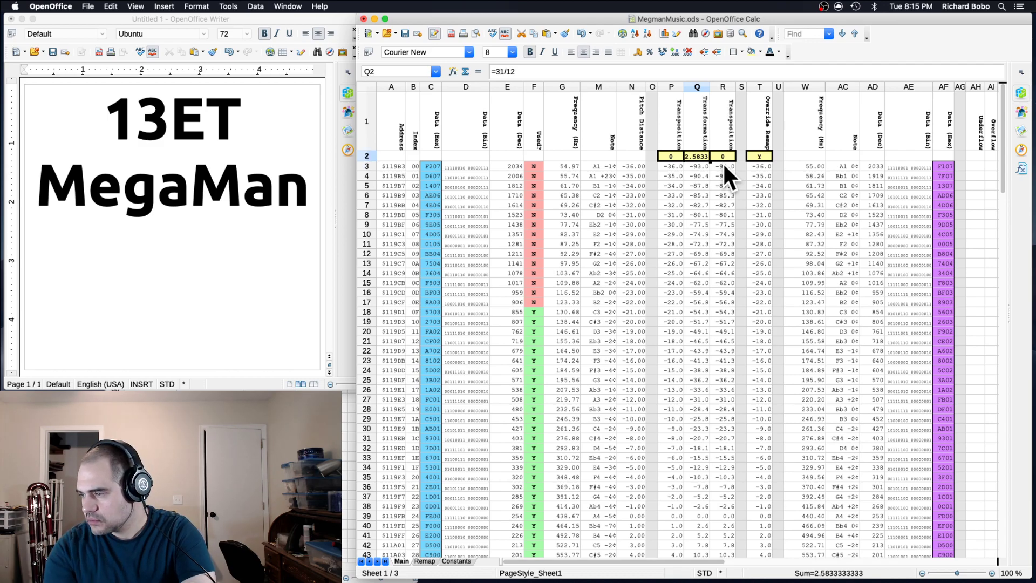
{"action": "type", "text": "=12/31"}
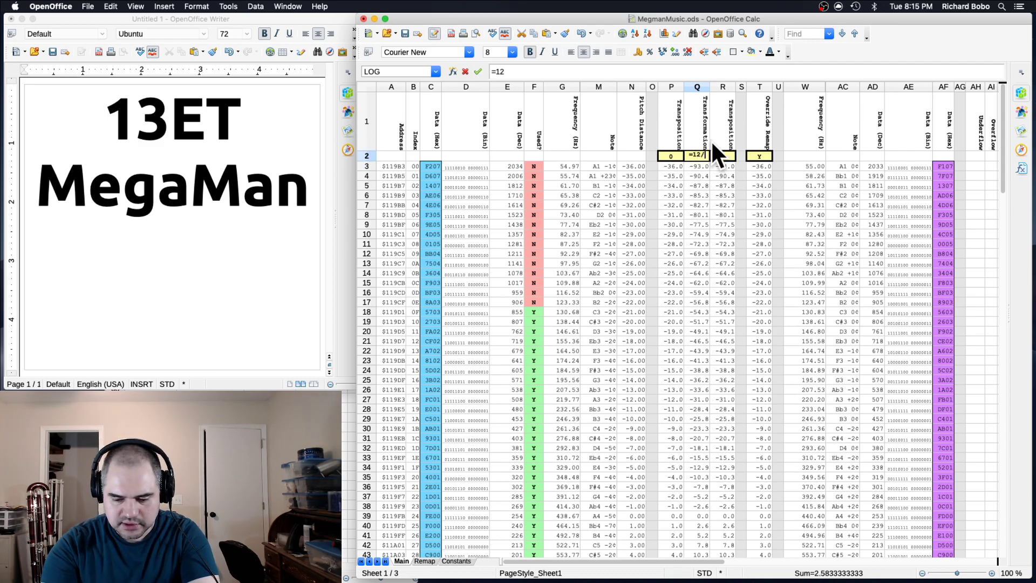
{"action": "key", "text": "Return"}
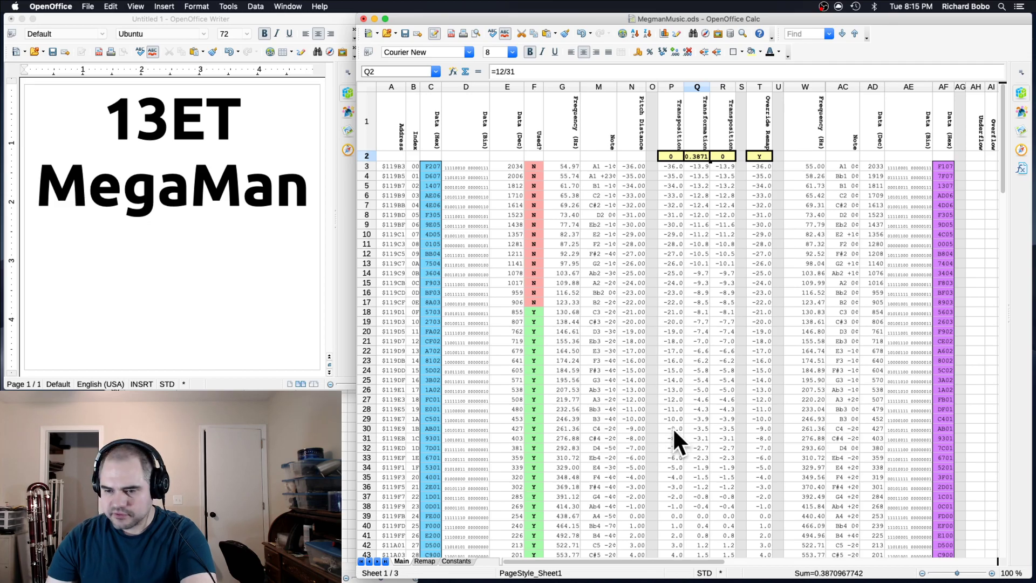
- Clear the Override Remap setting in T2
{"action": "left_click", "coordinate": [703, 225]}
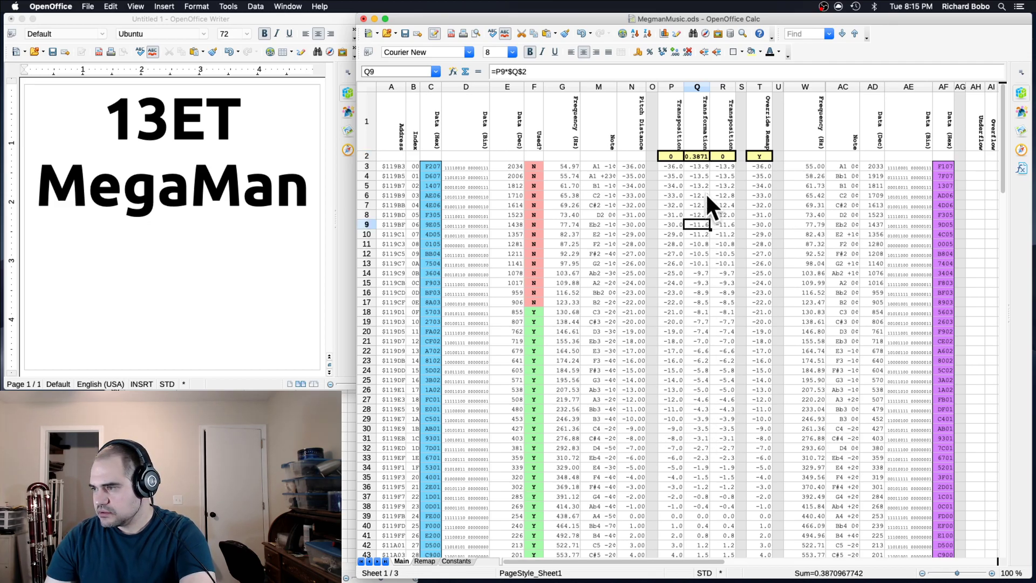
{"action": "left_click", "coordinate": [700, 156]}
{"action": "scroll", "coordinate": [694, 347], "scroll_direction": "down", "scroll_amount": 3}
{"action": "scroll", "coordinate": [694, 354], "scroll_direction": "down", "scroll_amount": 9}
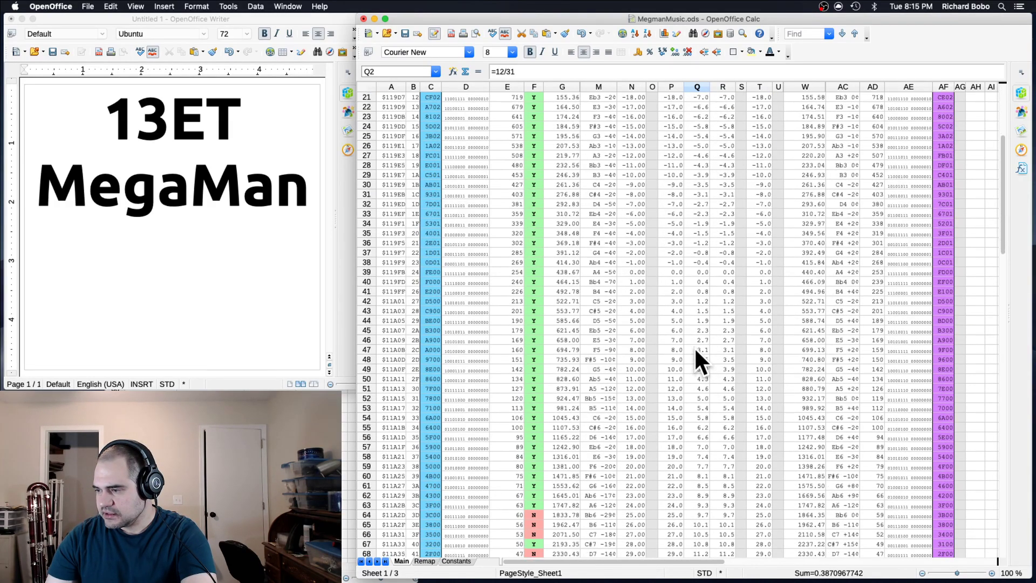
{"action": "scroll", "coordinate": [698, 387], "scroll_direction": "up", "scroll_amount": 12}
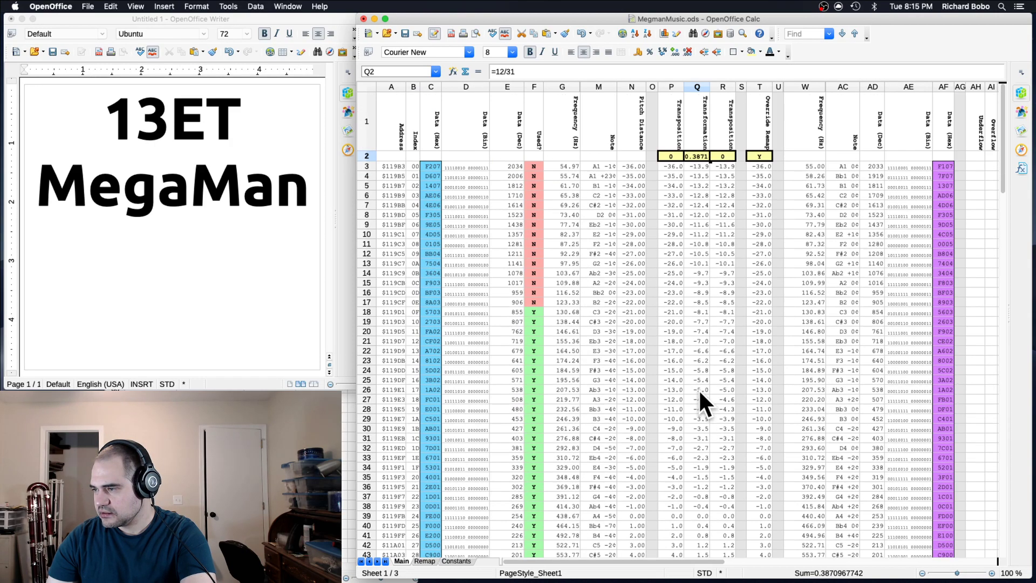
{"action": "left_click", "coordinate": [758, 155]}
{"action": "type", "text": "Y"}
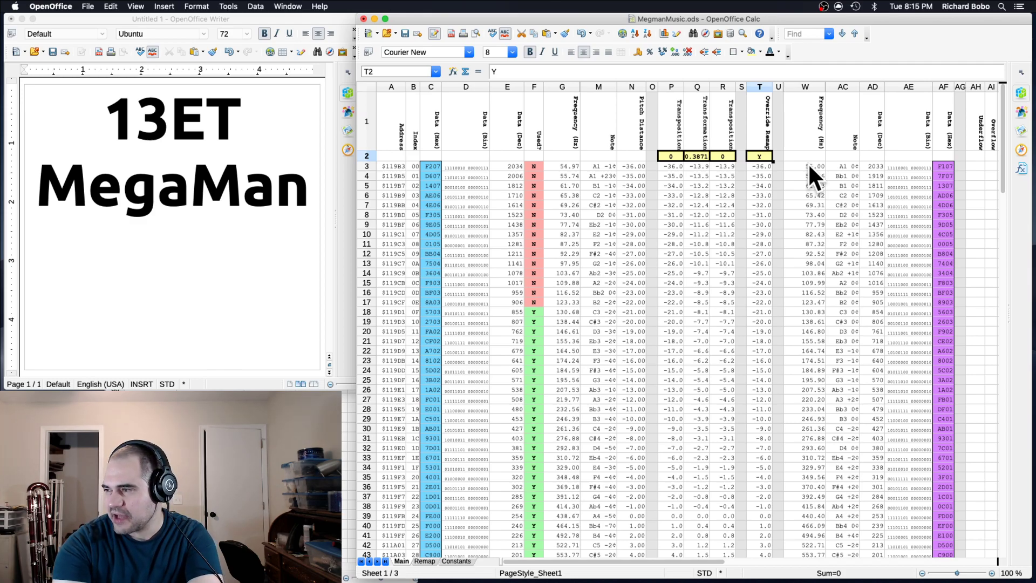
{"action": "key", "text": "BackSpace"}
{"action": "key", "text": "Return"}
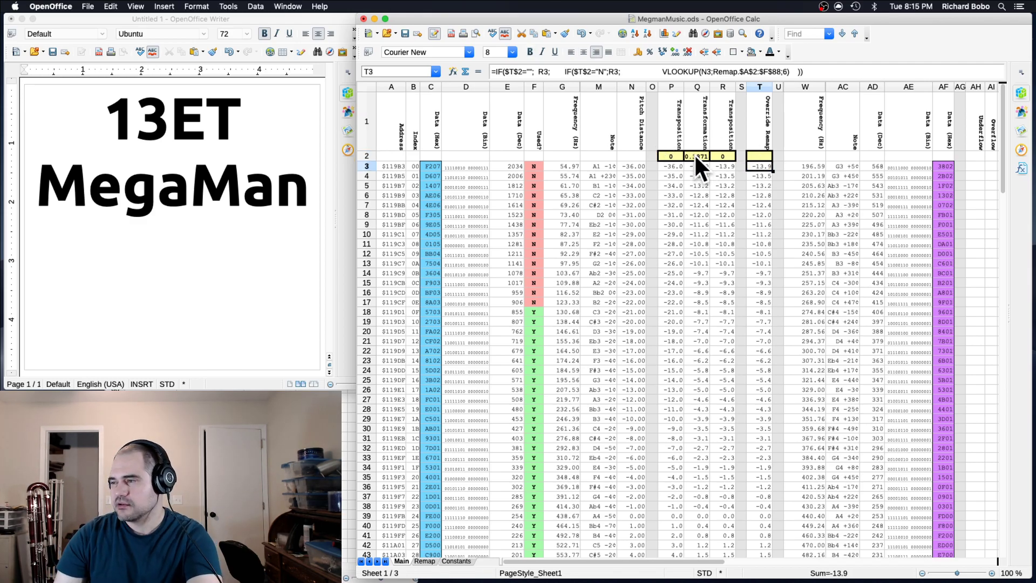
- Set the Transformation factor in Q2 to =12/13
{"action": "left_click", "coordinate": [695, 155]}
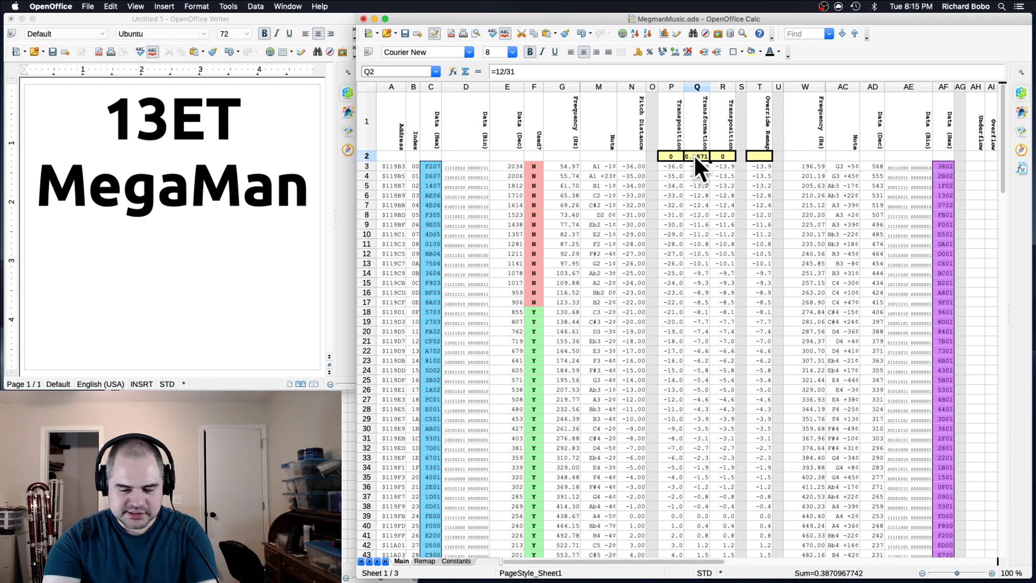
{"action": "type", "text": "=13/"}
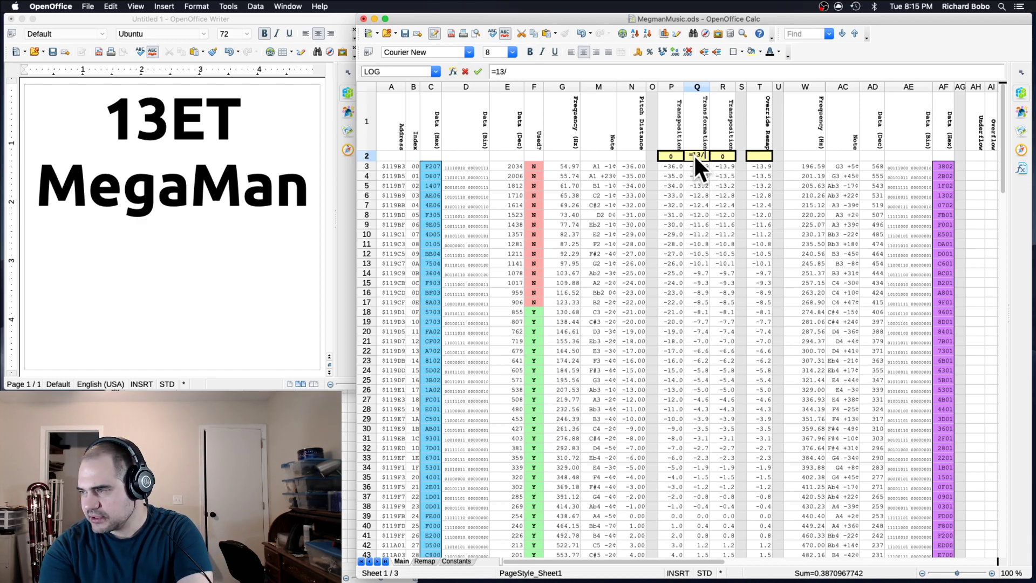
{"action": "type", "text": "13"}
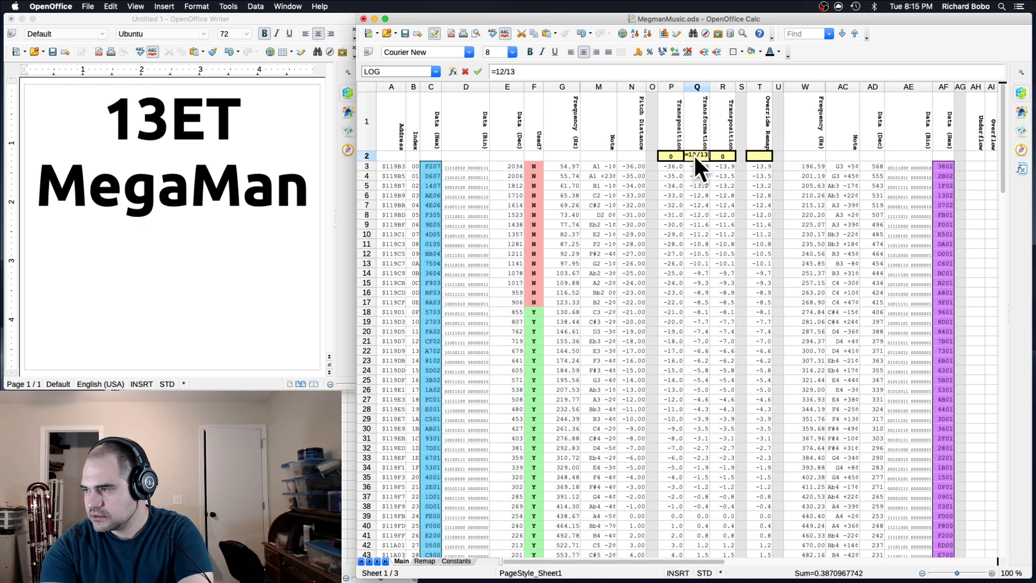
{"action": "key", "text": "Return"}
- Select and copy the Transformed Data string in E95
{"action": "scroll", "coordinate": [688, 260], "scroll_direction": "down", "scroll_amount": 15}
{"action": "scroll", "coordinate": [688, 260], "scroll_direction": "down", "scroll_amount": 12}
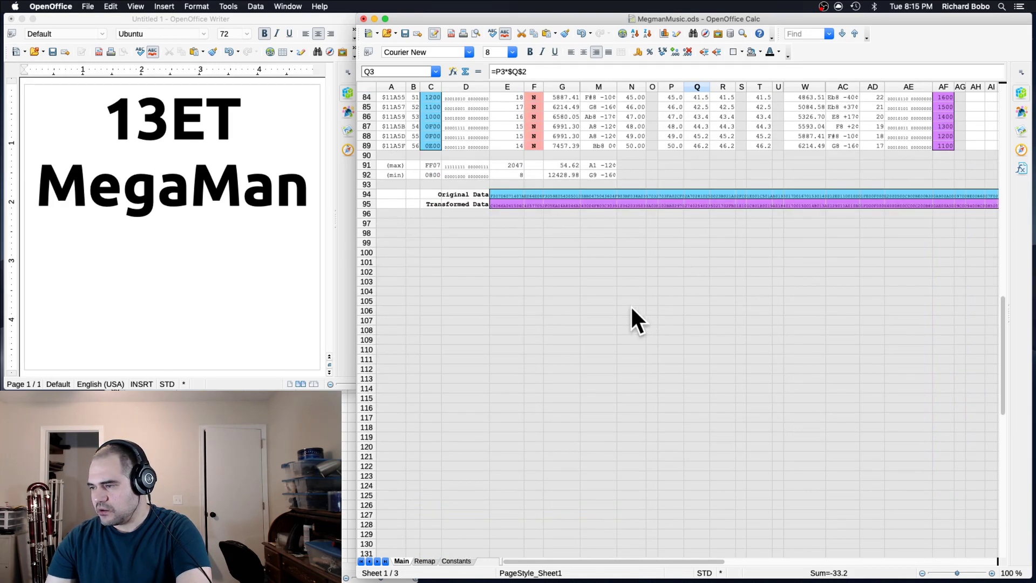
{"action": "left_click", "coordinate": [507, 222]}
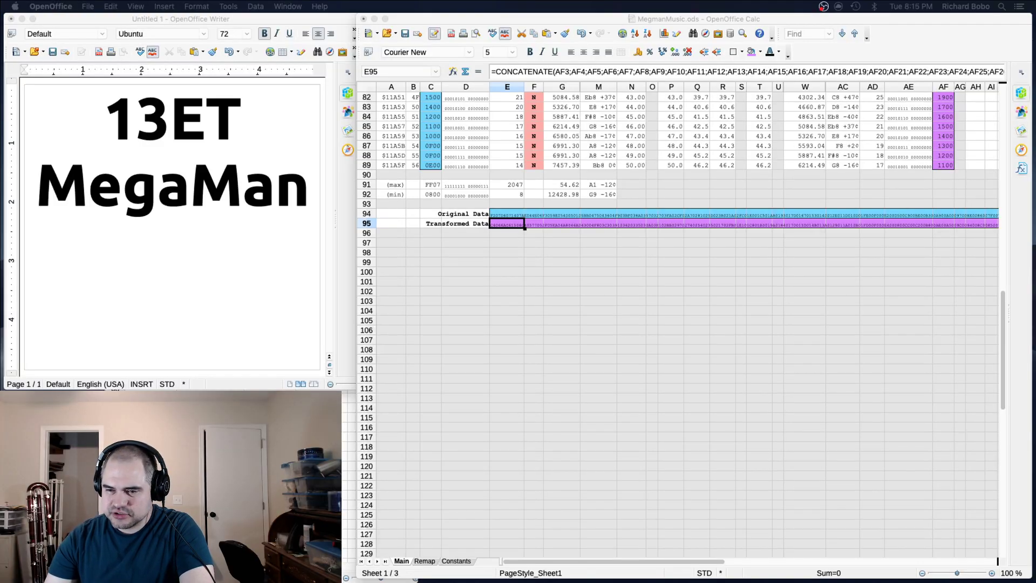
- In Hex Fiend, paste the copied data over the note table starting in row 119A0 of Mega Man (Stock) copy 6.nes, then save and close it
{"action": "scroll", "coordinate": [590, 305], "scroll_direction": "down", "scroll_amount": 20}
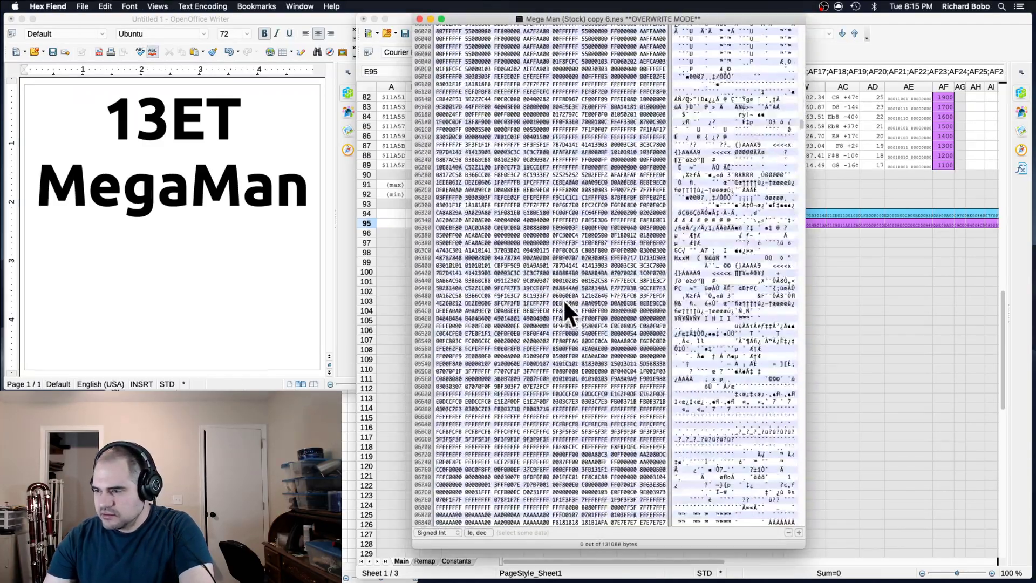
{"action": "scroll", "coordinate": [562, 299], "scroll_direction": "down", "scroll_amount": 20}
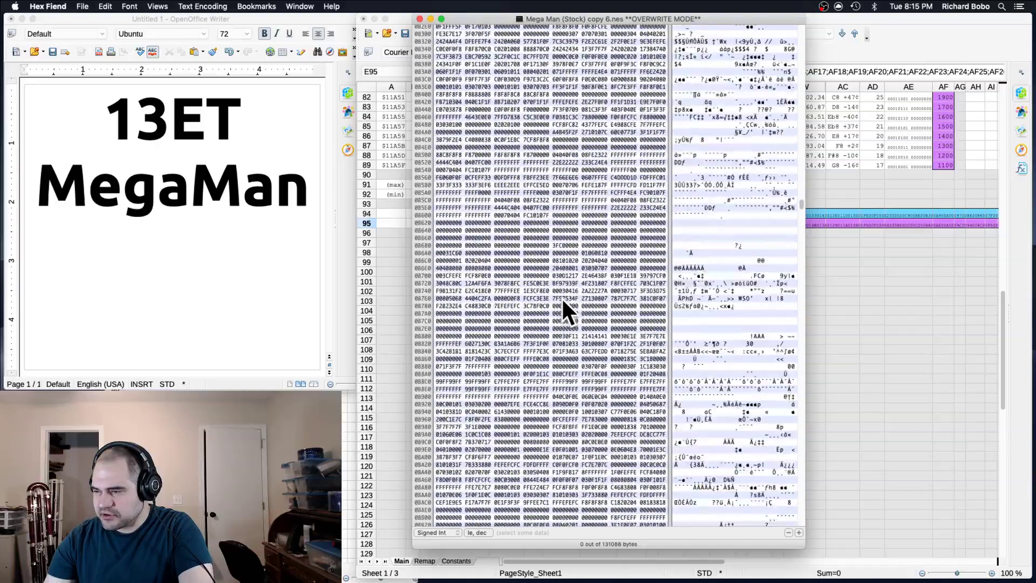
{"action": "scroll", "coordinate": [563, 300], "scroll_direction": "down", "scroll_amount": 20}
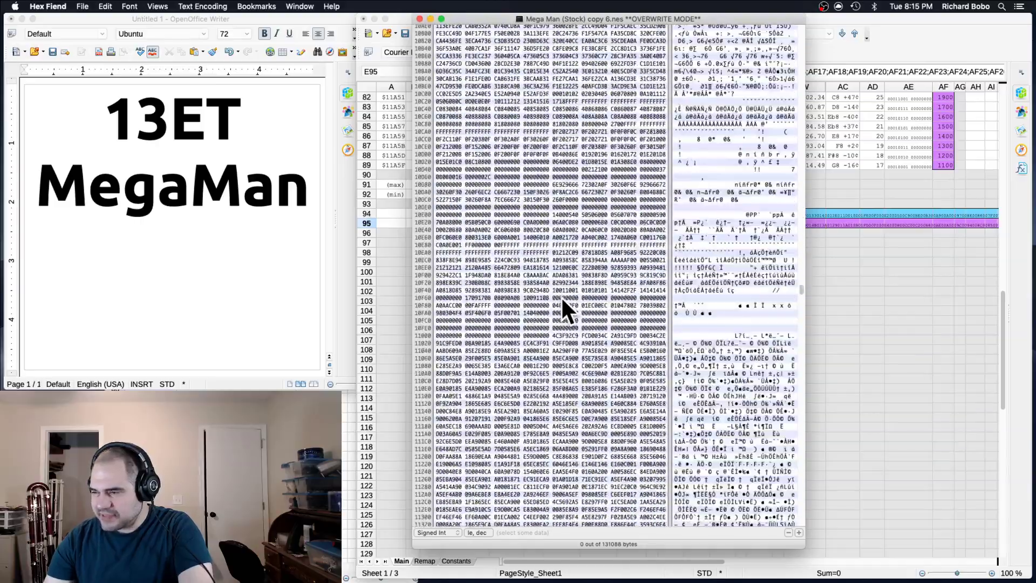
{"action": "scroll", "coordinate": [561, 296], "scroll_direction": "down", "scroll_amount": 20}
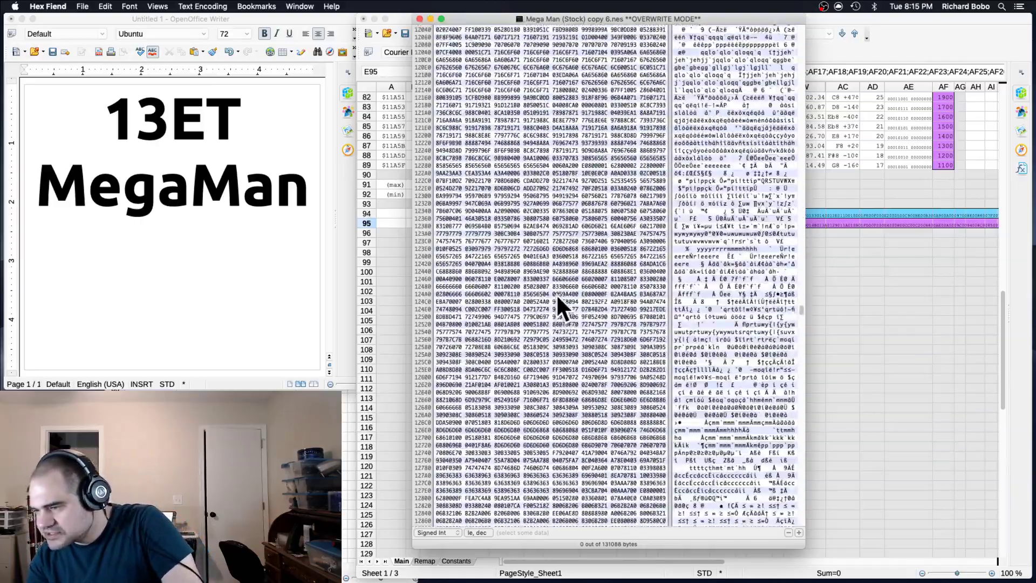
{"action": "scroll", "coordinate": [556, 293], "scroll_direction": "up", "scroll_amount": 15}
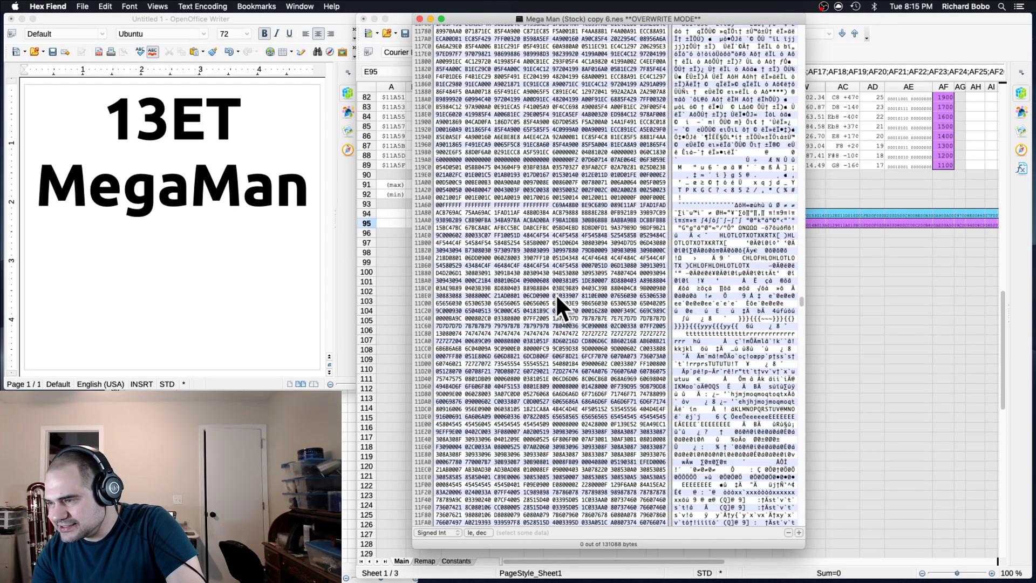
{"action": "scroll", "coordinate": [556, 293], "scroll_direction": "up", "scroll_amount": 2}
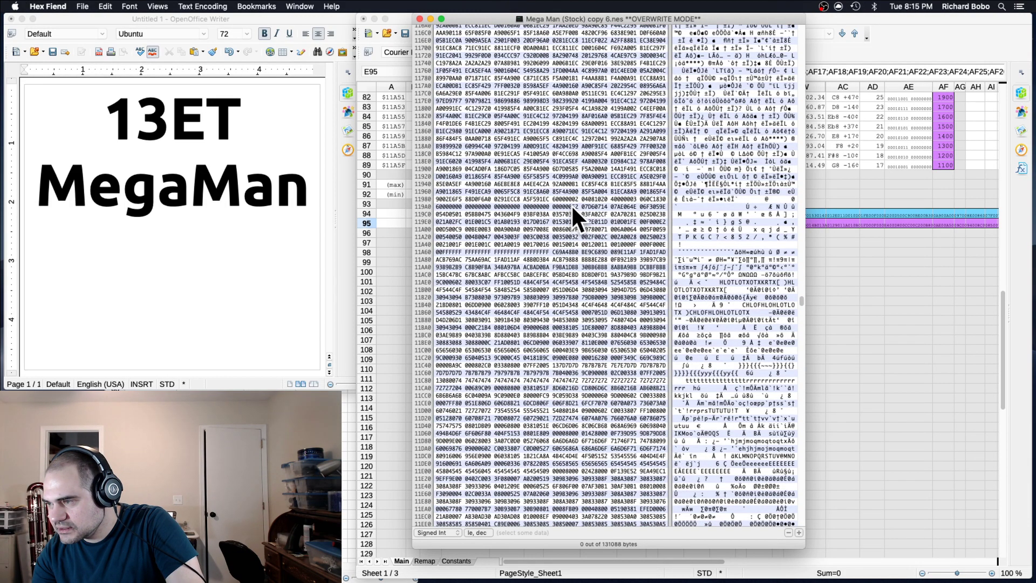
{"action": "left_click_drag", "start_coordinate": [571, 204], "coordinate": [568, 309]}
{"action": "key", "text": "super+v"}
{"action": "key", "text": "super+s"}
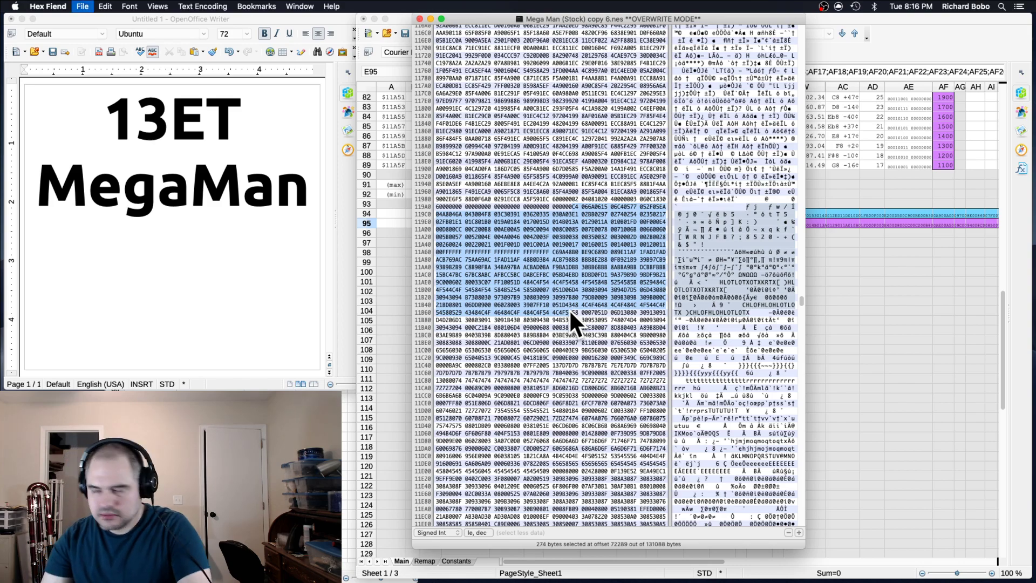
{"action": "key", "text": "super+w"}
- Switch to the Mega Man (Stock) copy 6 game, place its window beside the 13ET title document, and start the game to reach stage selection
{"action": "key", "text": "super+Tab"}
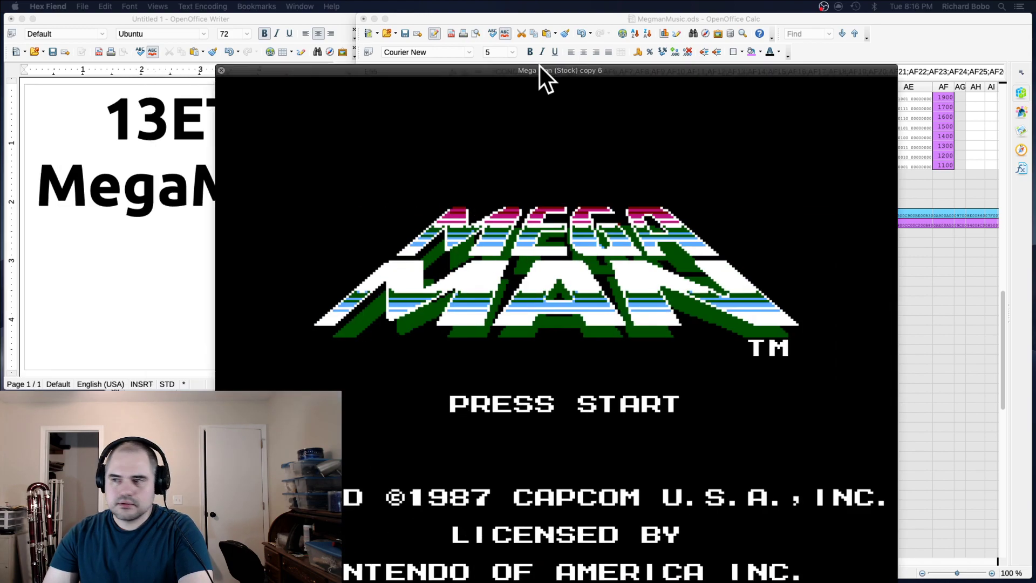
{"action": "left_click_drag", "start_coordinate": [539, 66], "coordinate": [635, 11]}
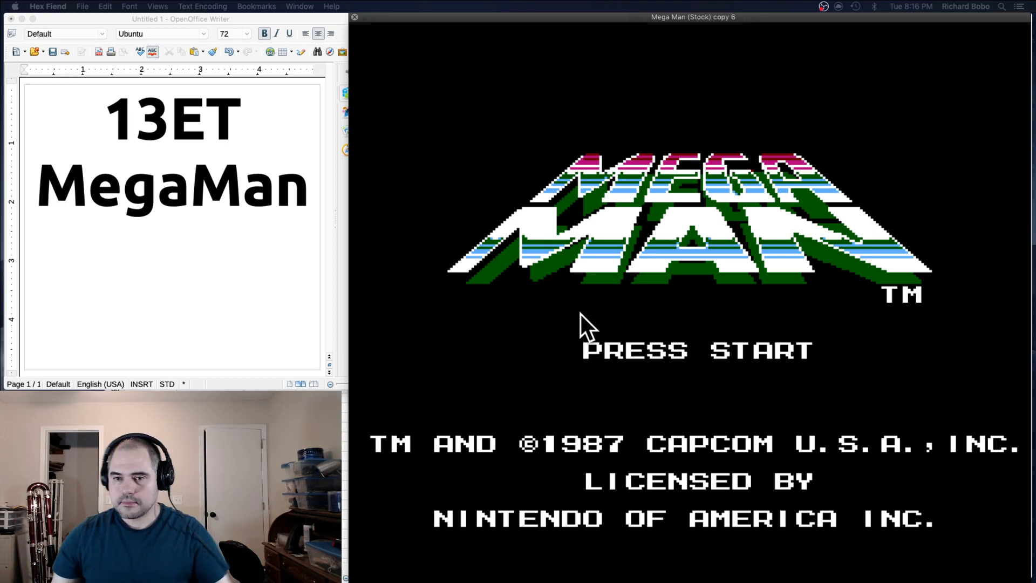
{"action": "key", "text": "Return"}
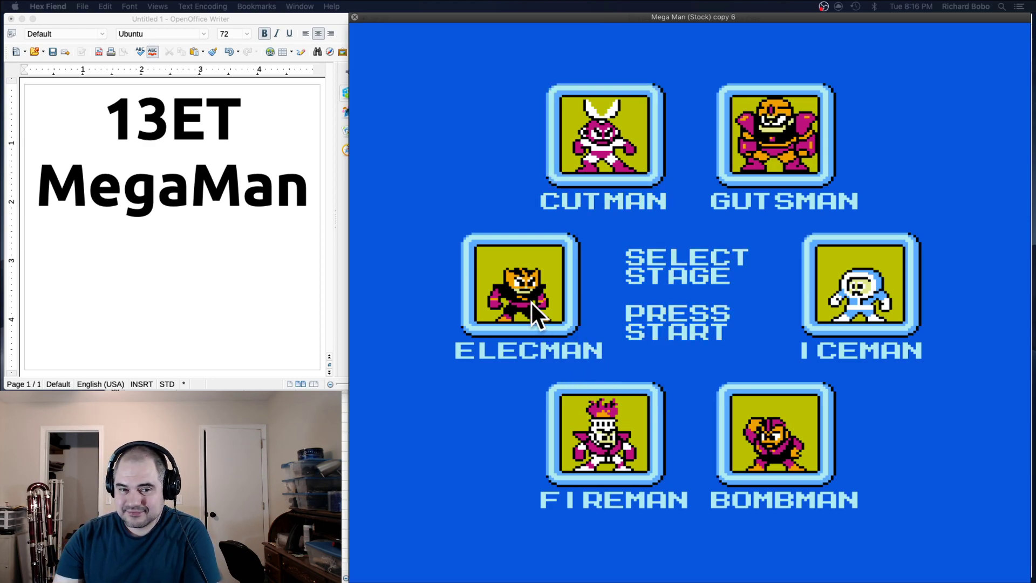
- Lower the game window to uncover the spreadsheet, start the Cutman stage, and bring MegmanMusic.ods to the front
{"action": "left_click", "coordinate": [170, 120]}
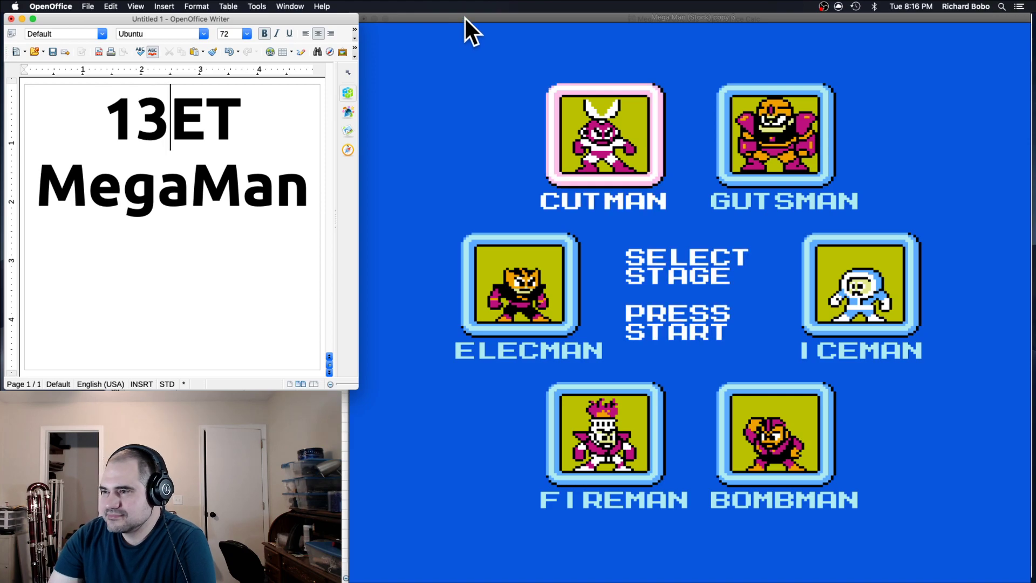
{"action": "left_click_drag", "start_coordinate": [464, 16], "coordinate": [452, 102]}
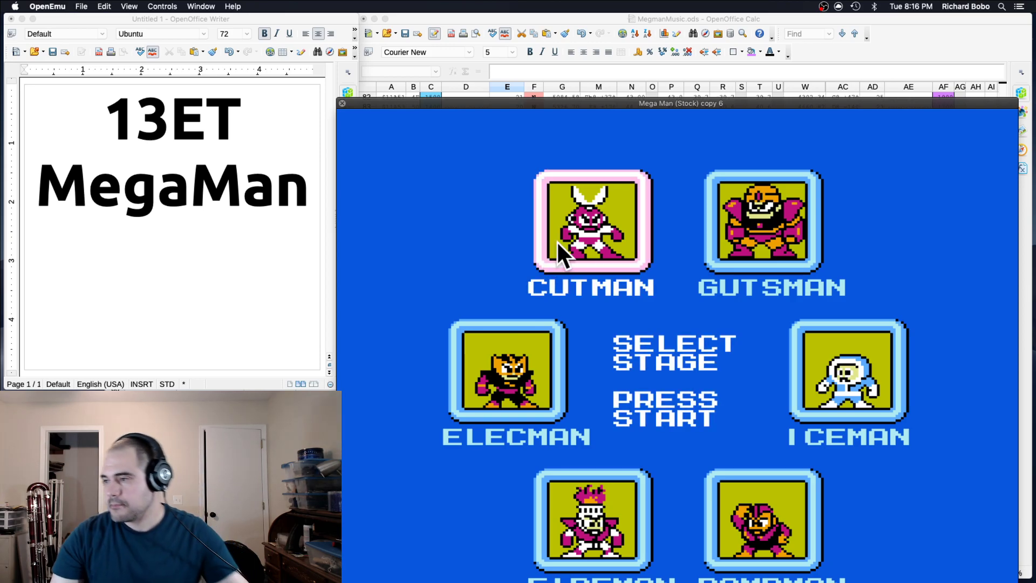
{"action": "key", "text": "Return"}
{"action": "left_click", "coordinate": [643, 18]}
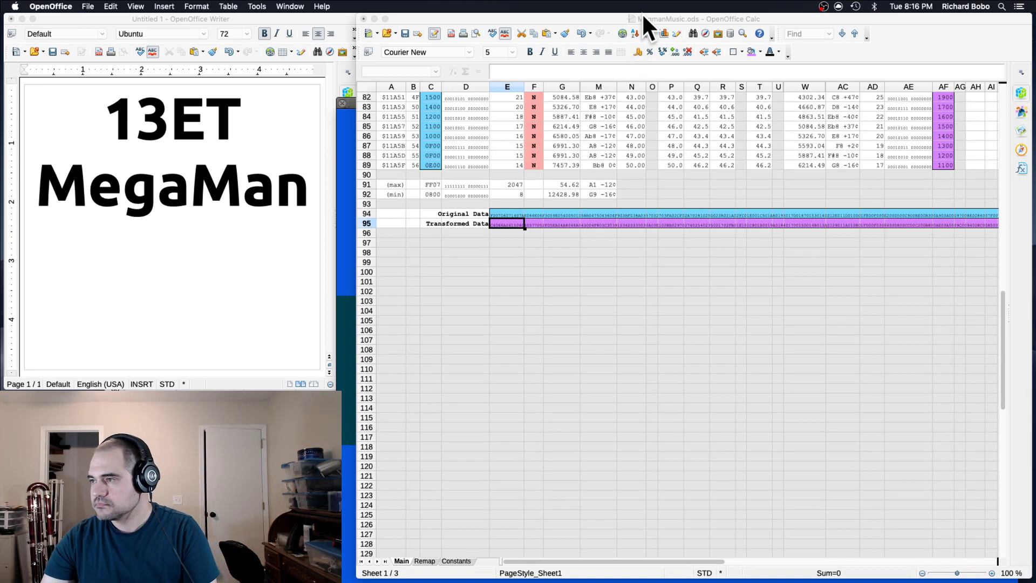
- Set the transformation factor in Q2 of MegmanMusic.ods to =12/31 (0.3871)
{"action": "scroll", "coordinate": [538, 205], "scroll_direction": "up", "scroll_amount": 20}
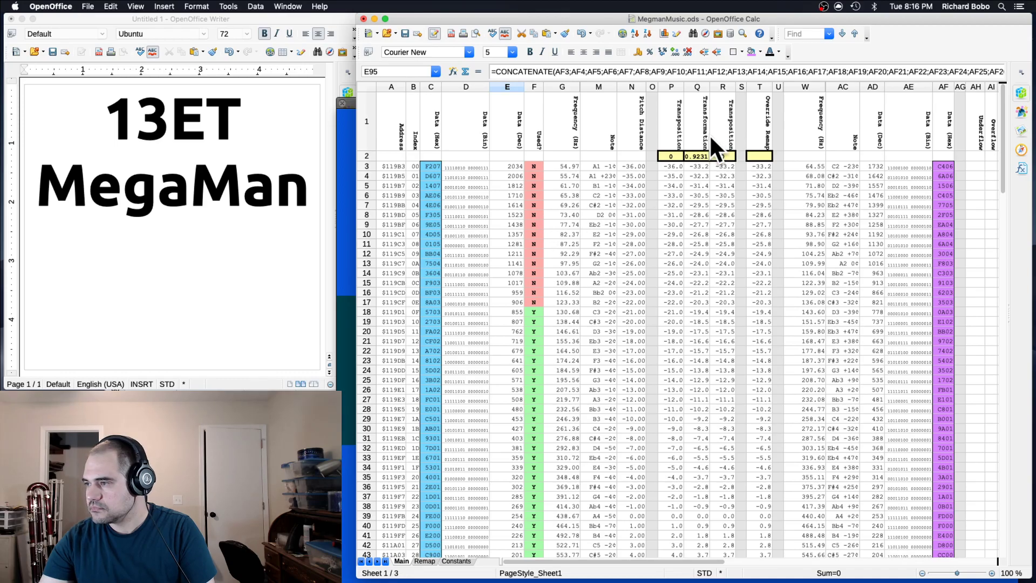
{"action": "left_click", "coordinate": [693, 155]}
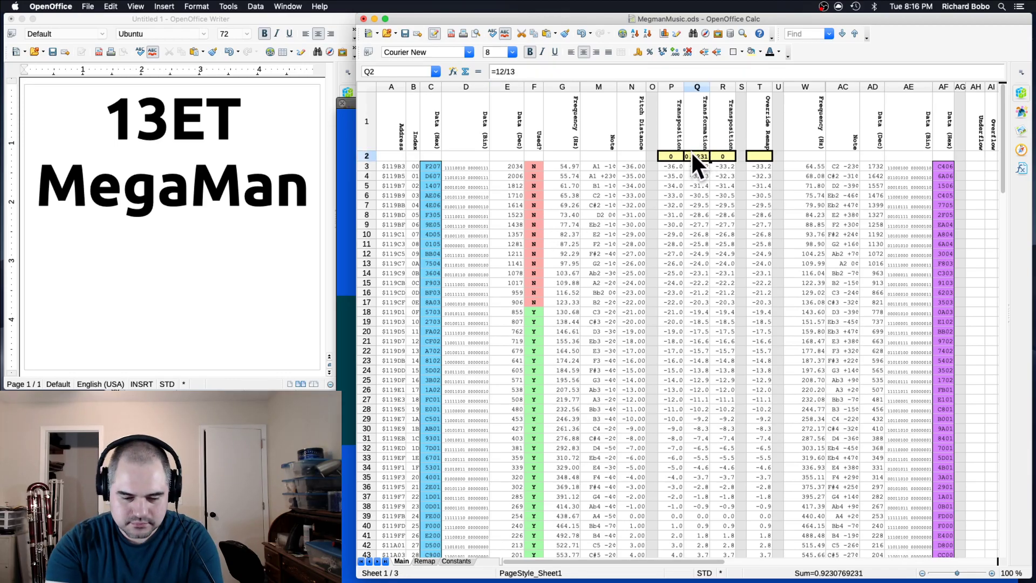
{"action": "type", "text": "=12/13"}
{"action": "key", "text": "Return"}
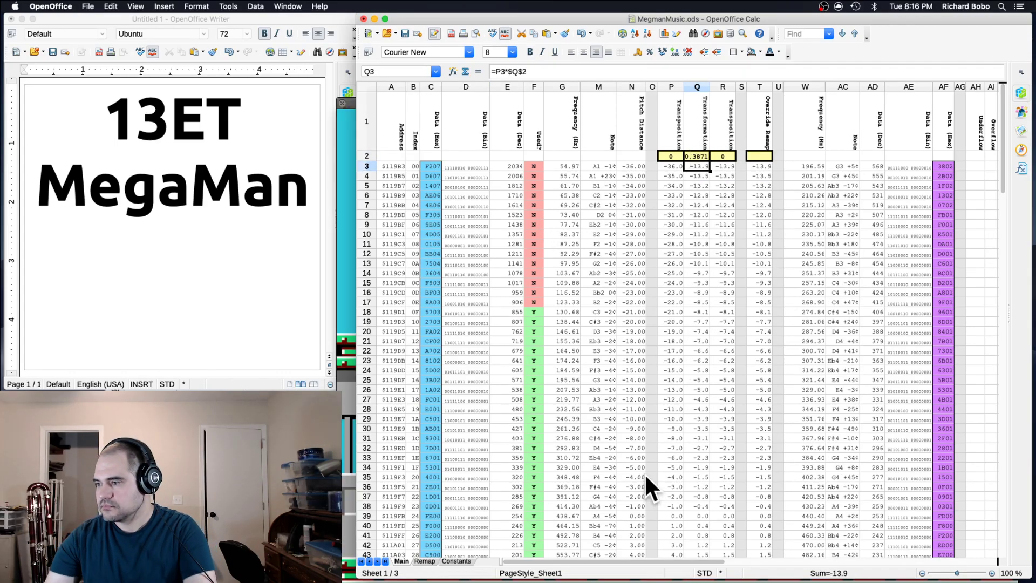
- Select the Transformed Data string in E95 for the 12/31 tuning
{"action": "scroll", "coordinate": [614, 464], "scroll_direction": "down", "scroll_amount": 14}
{"action": "scroll", "coordinate": [609, 467], "scroll_direction": "down", "scroll_amount": 5}
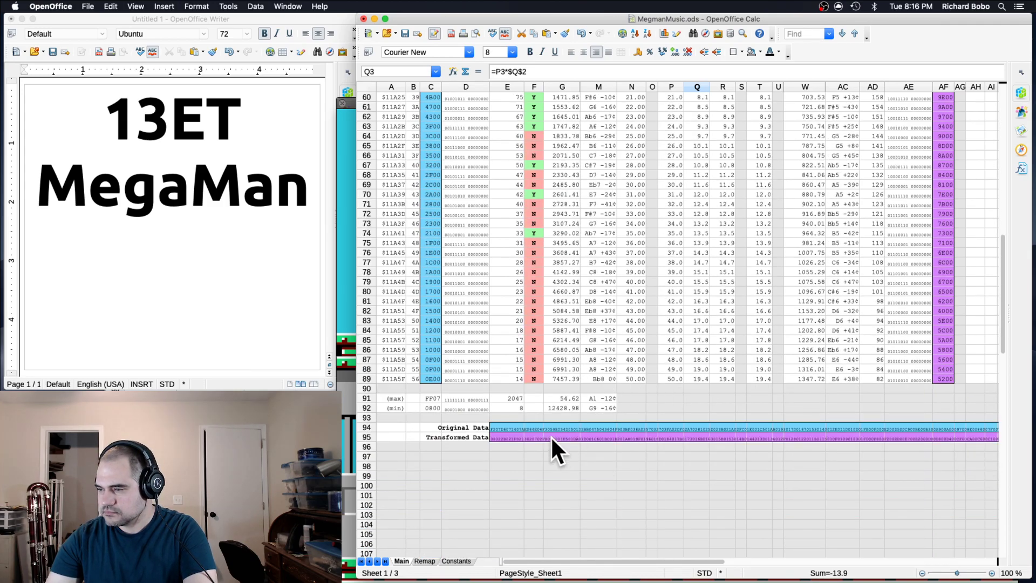
{"action": "left_click", "coordinate": [502, 437]}
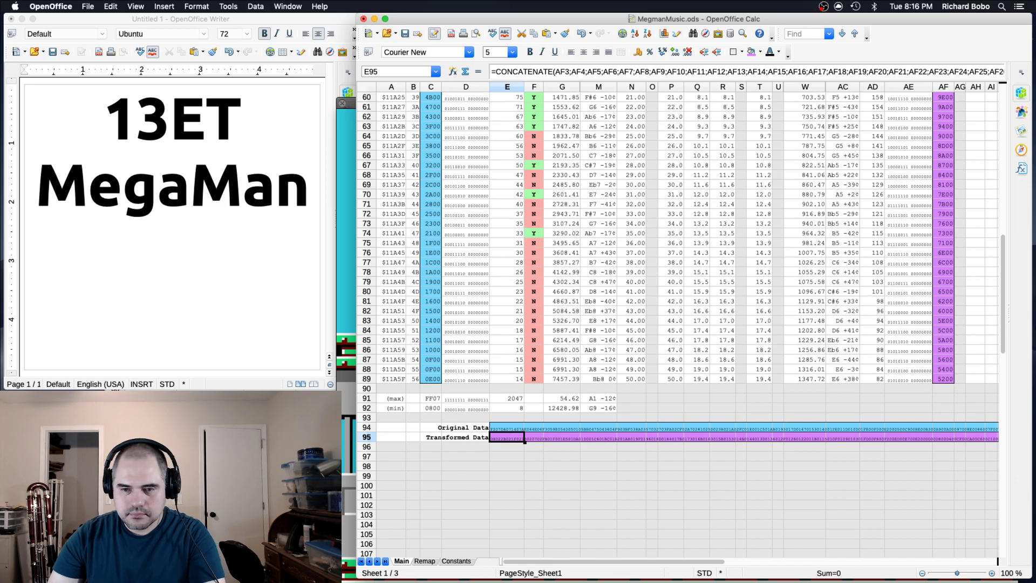
- Switch to the Mega Man (Stock) copy 6 game and make Mega Man repeatedly jump and shoot beside the brick blocks in the Cutman stage
{"action": "left_click", "coordinate": [346, 459]}
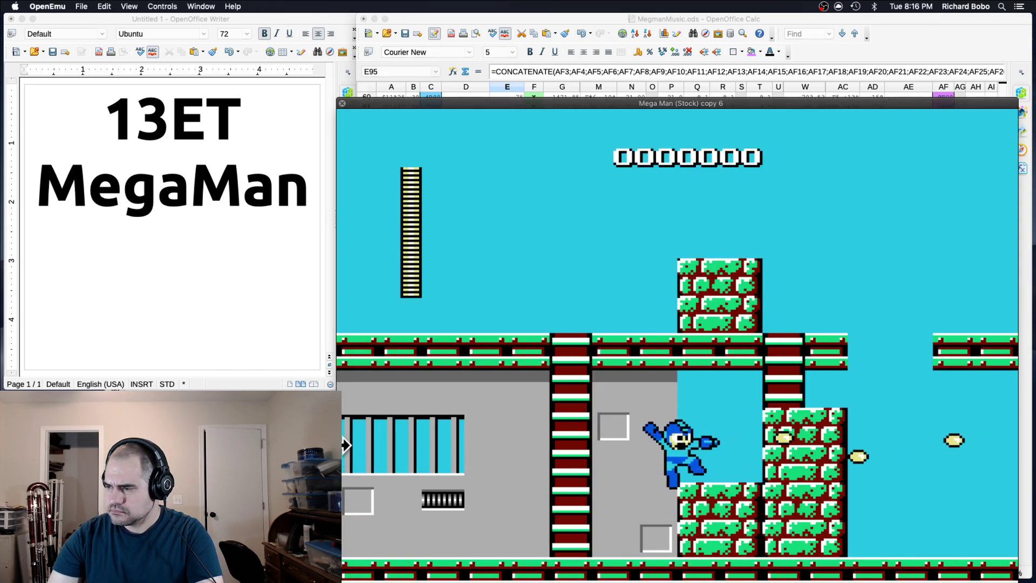
{"action": "key", "text": "s"}
{"action": "key", "text": "s"}
{"action": "key", "text": "s"}
{"action": "key", "text": "a"}
{"action": "key", "text": "a"}
{"action": "key", "text": "a"}
{"action": "key", "text": "a"}
{"action": "key", "text": "a"}
{"action": "key", "text": "a"}
{"action": "key", "text": "a"}
{"action": "key", "text": "a"}
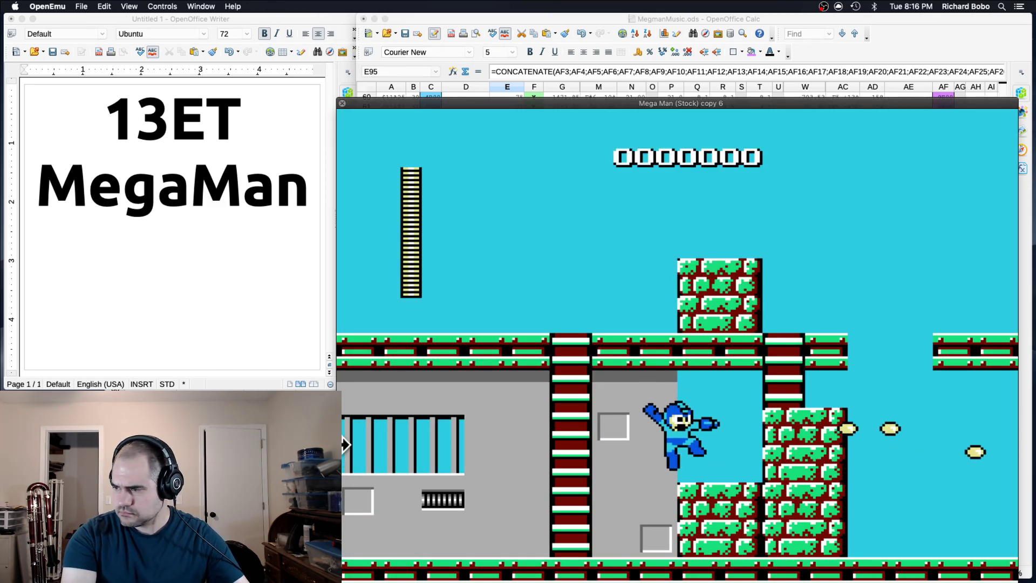
{"action": "key", "text": "s"}
{"action": "key", "text": "s"}
{"action": "key", "text": "s"}
{"action": "key", "text": "s"}
{"action": "key", "text": "a"}
{"action": "key", "text": "a"}
{"action": "key", "text": "a"}
{"action": "key", "text": "a"}
{"action": "key", "text": "a"}
{"action": "key", "text": "a"}
{"action": "key", "text": "a"}
{"action": "key", "text": "a"}
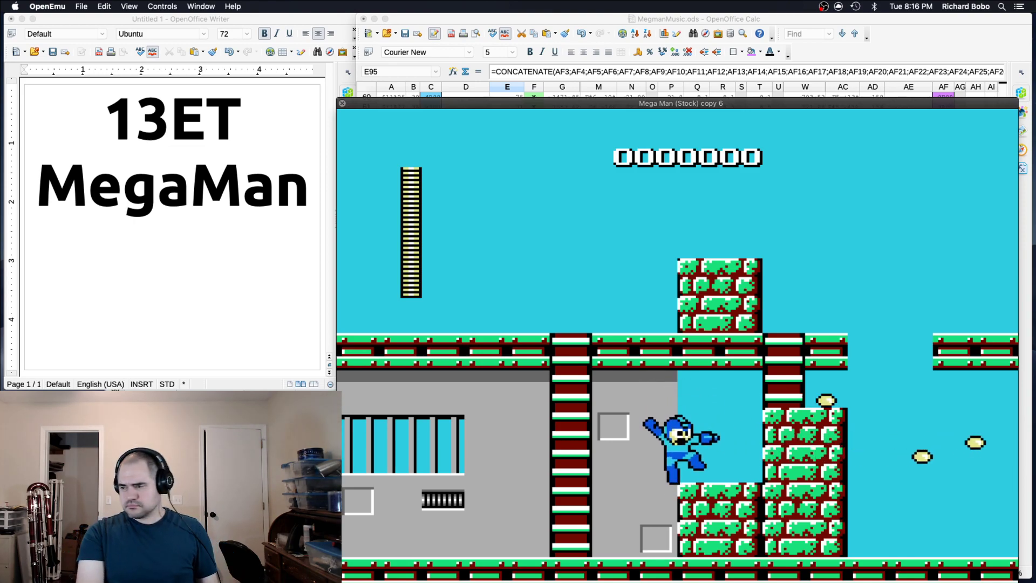
{"action": "key", "text": "s"}
{"action": "key", "text": "s"}
{"action": "key", "text": "s"}
{"action": "key", "text": "s"}
{"action": "key", "text": "a"}
{"action": "key", "text": "a"}
{"action": "key", "text": "a"}
{"action": "key", "text": "a"}
{"action": "key", "text": "a"}
{"action": "key", "text": "a"}
{"action": "key", "text": "a"}
{"action": "key", "text": "a"}
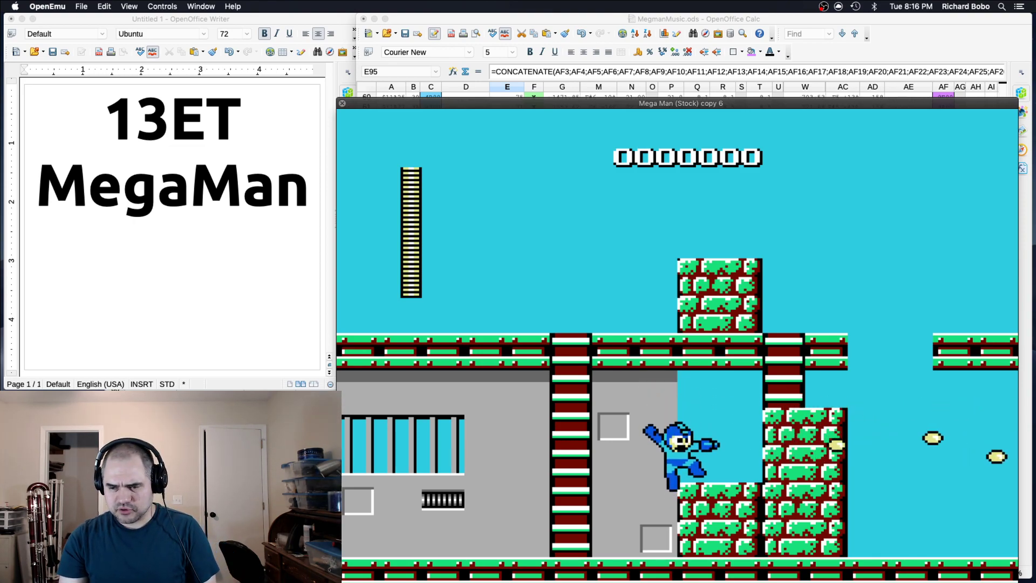
- Make Mega Man jump and fire repeatedly on the brick ledge while listening to the 13ET stage music
{"action": "key", "text": "s"}
{"action": "key", "text": "s"}
{"action": "key", "text": "s"}
{"action": "key", "text": "a"}
{"action": "key", "text": "a"}
{"action": "key", "text": "a"}
{"action": "key", "text": "a"}
{"action": "key", "text": "a"}
{"action": "key", "text": "a"}
{"action": "key", "text": "a"}
{"action": "key", "text": "a"}
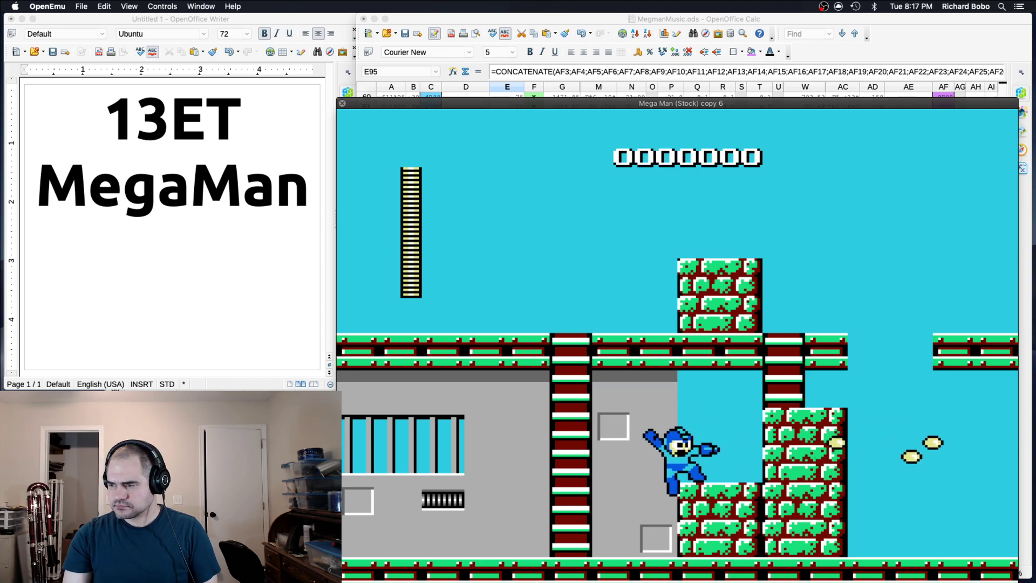
{"action": "key", "text": "s"}
{"action": "key", "text": "s"}
{"action": "key", "text": "s"}
{"action": "key", "text": "s"}
{"action": "key", "text": "a"}
{"action": "key", "text": "a"}
{"action": "key", "text": "a"}
{"action": "key", "text": "a"}
{"action": "key", "text": "a"}
{"action": "key", "text": "a"}
{"action": "key", "text": "a"}
{"action": "key", "text": "a"}
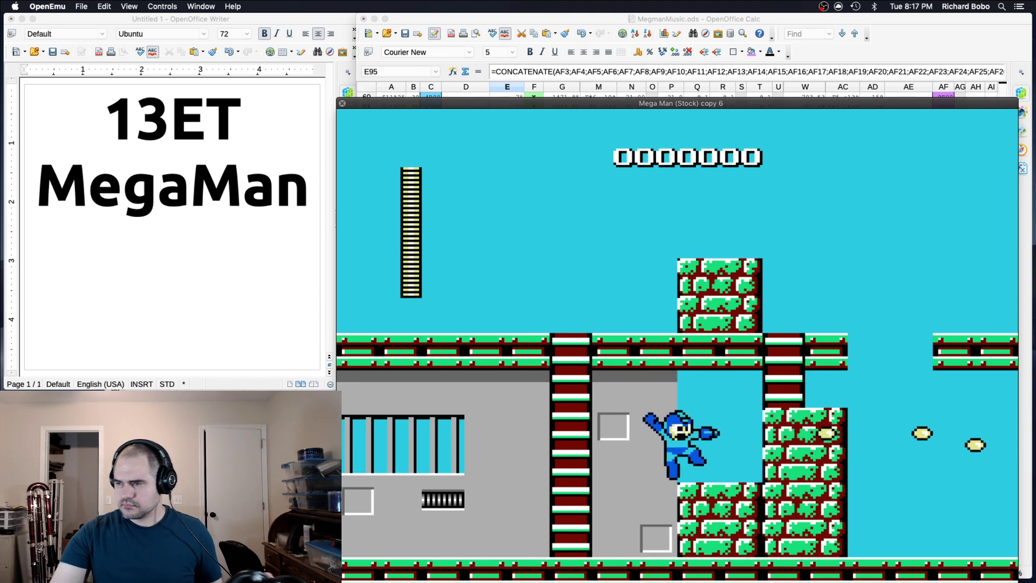
- Call off the request to quit the emulator and keep Mega Man jumping and firing in place during the music
{"action": "key", "text": "super+q"}
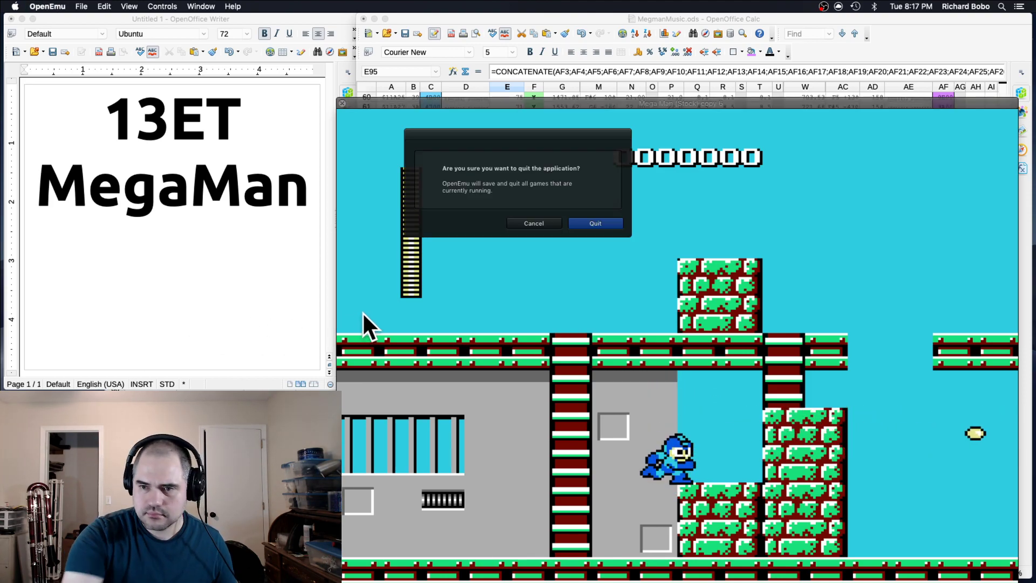
{"action": "left_click", "coordinate": [517, 222]}
{"action": "key", "text": "a"}
{"action": "key", "text": "a"}
{"action": "key", "text": "a"}
{"action": "key", "text": "a"}
{"action": "key", "text": "a"}
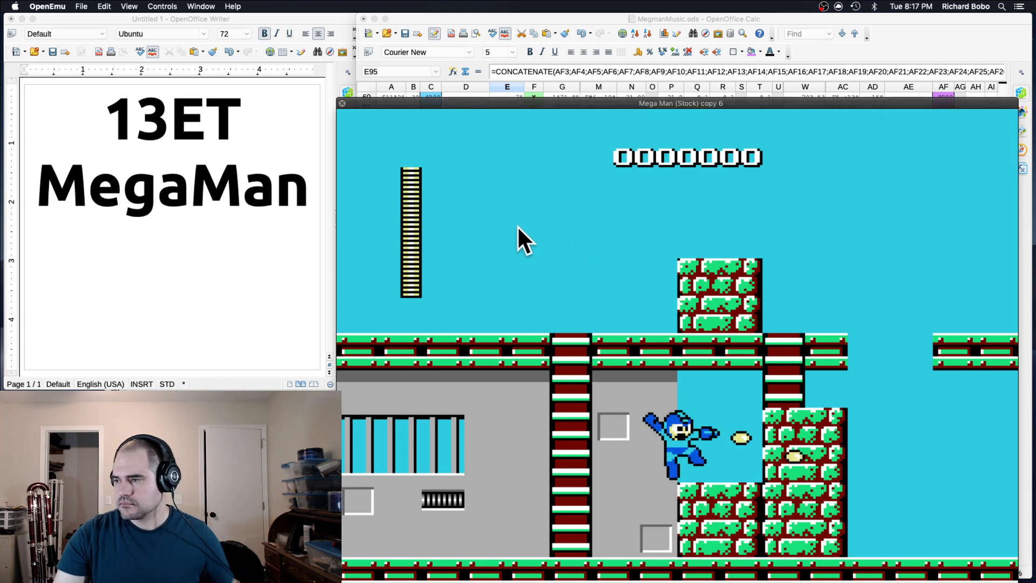
{"action": "key", "text": "s"}
{"action": "key", "text": "s"}
{"action": "key", "text": "a"}
{"action": "key", "text": "a"}
{"action": "key", "text": "a"}
{"action": "key", "text": "a"}
{"action": "key", "text": "a"}
{"action": "key", "text": "a"}
{"action": "key", "text": "s"}
{"action": "key", "text": "s"}
{"action": "key", "text": "s"}
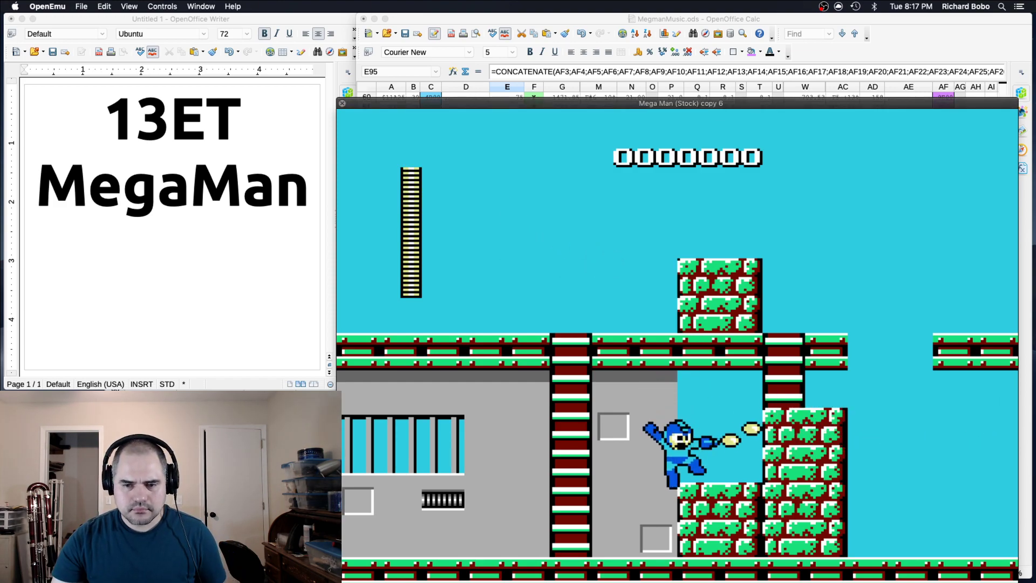
{"action": "key", "text": "a"}
{"action": "key", "text": "a"}
{"action": "key", "text": "a"}
{"action": "key", "text": "a"}
{"action": "key", "text": "a"}
{"action": "key", "text": "a"}
{"action": "key", "text": "s"}
{"action": "key", "text": "s"}
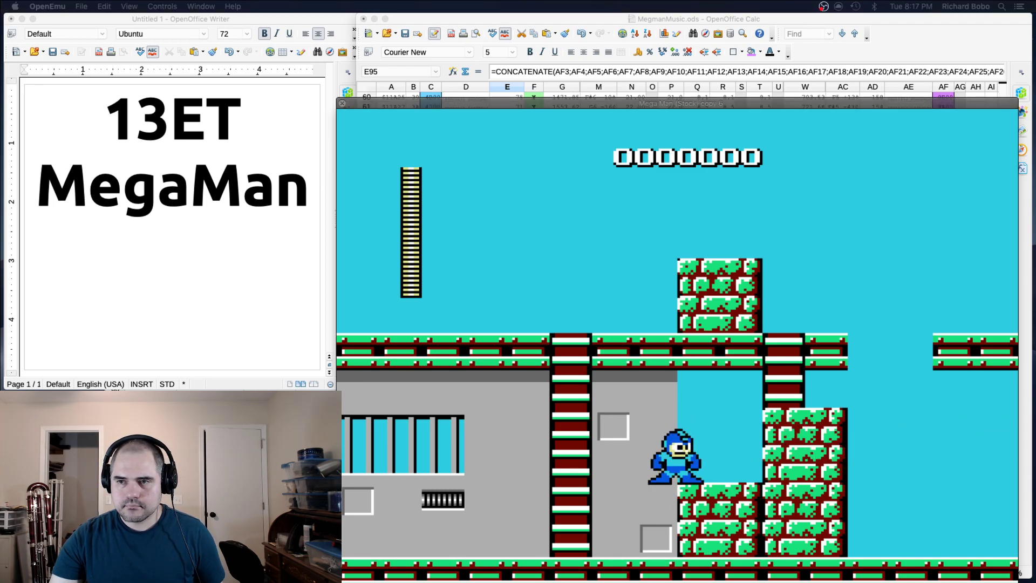
{"action": "key", "text": "s"}
{"action": "key", "text": "s"}
{"action": "key", "text": "s"}
{"action": "key", "text": "a"}
{"action": "key", "text": "a"}
{"action": "key", "text": "a"}
{"action": "key", "text": "a"}
{"action": "key", "text": "a"}
{"action": "key", "text": "a"}
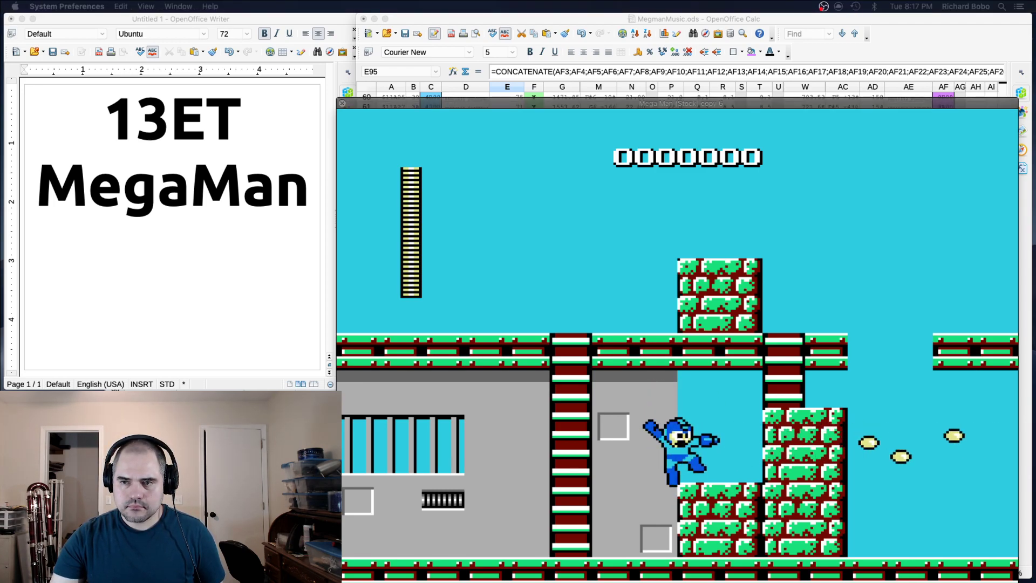
{"action": "key", "text": "a"}
{"action": "key", "text": "a"}
{"action": "key", "text": "a"}
{"action": "key", "text": "a"}
{"action": "key", "text": "a"}
{"action": "key", "text": "a"}
{"action": "key", "text": "a"}
{"action": "key", "text": "a"}
{"action": "key", "text": "s"}
{"action": "key", "text": "s"}
{"action": "key", "text": "s"}
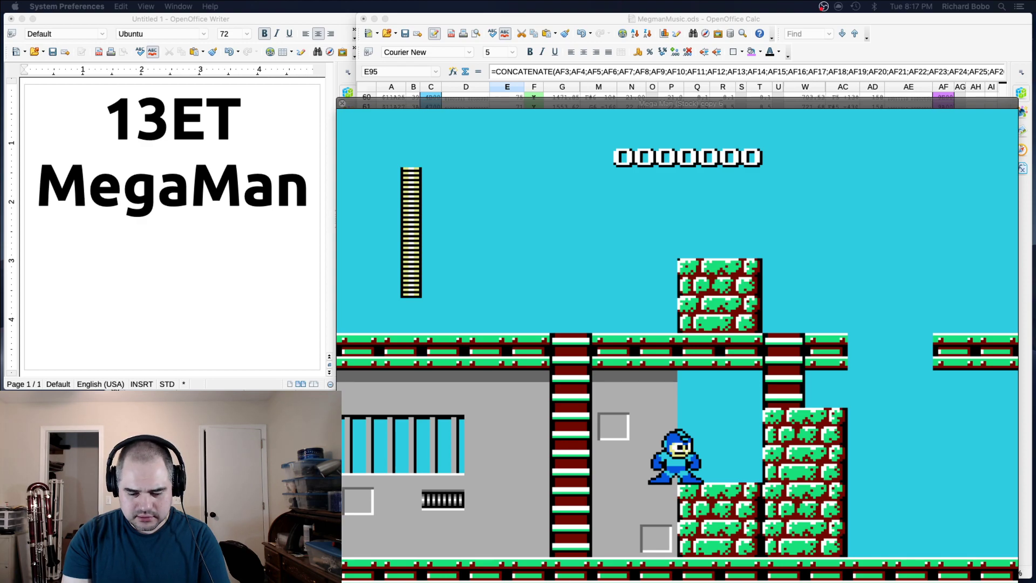
- Switch to the OpenOffice Writer title document and change the heading from 13ET to 31ET
{"action": "left_click", "coordinate": [170, 116]}
{"action": "left_click_drag", "start_coordinate": [170, 116], "coordinate": [112, 116]}
{"action": "type", "text": "31"}
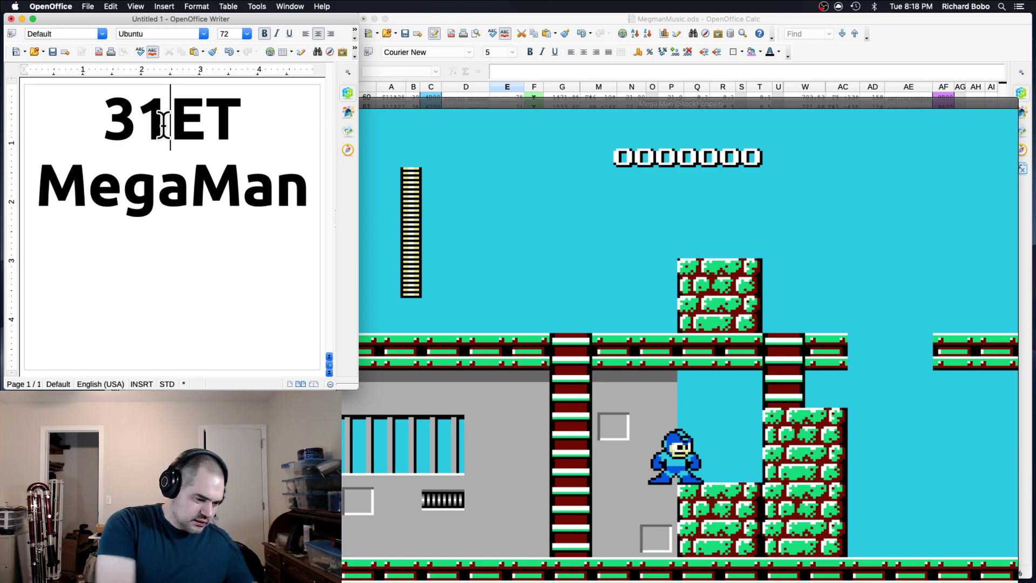
- Return to OpenEmu and quit it, ending the running Mega Man game
{"action": "left_click", "coordinate": [502, 270]}
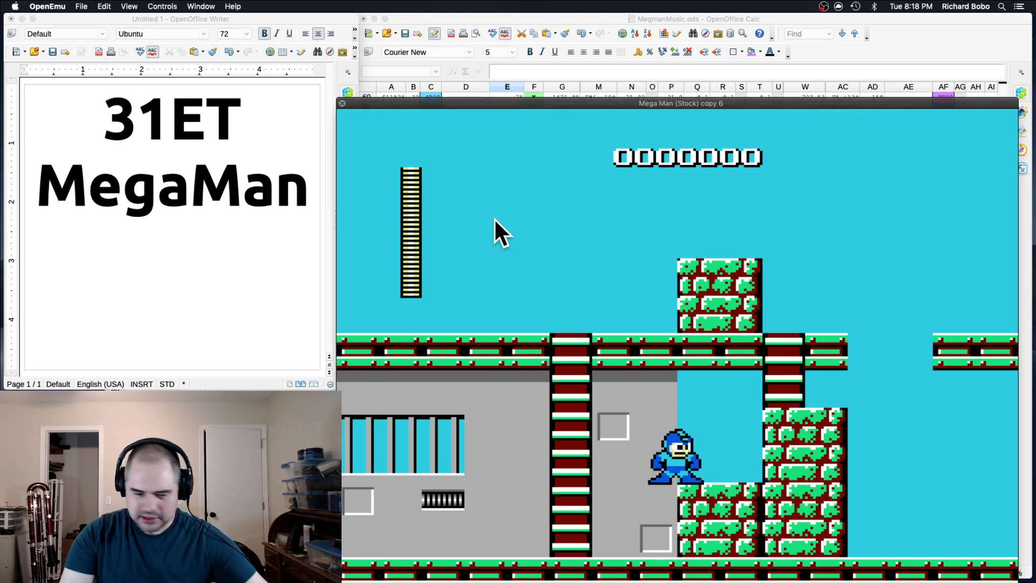
{"action": "key", "text": "super+q"}
{"action": "left_click", "coordinate": [595, 222]}
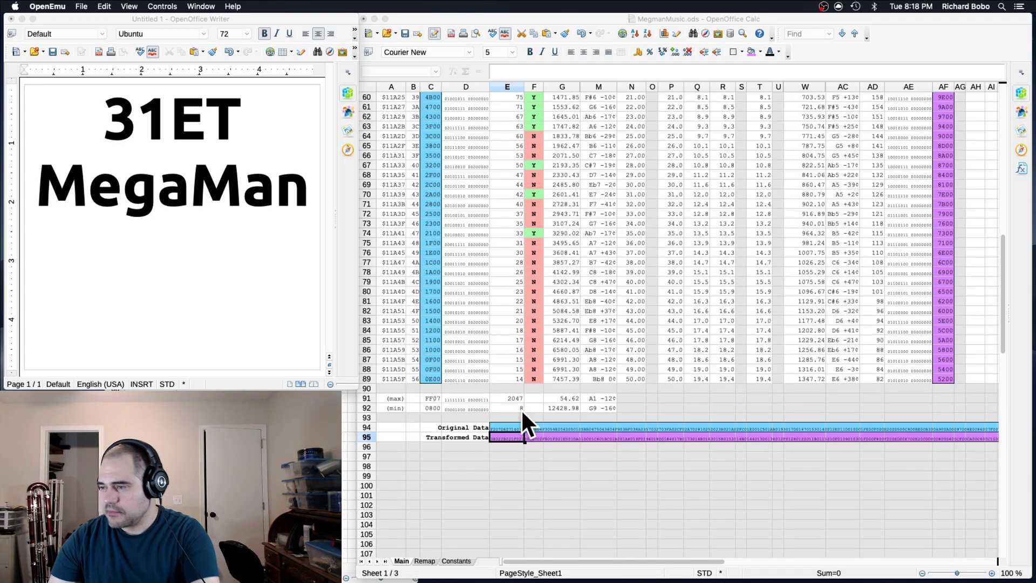
- Copy Transformed Data cell E95, paste it over the note table at 119B3 in Hex Fiend's Mega Man (Stock) copy 7.nes, and close that file
{"action": "left_click", "coordinate": [506, 435]}
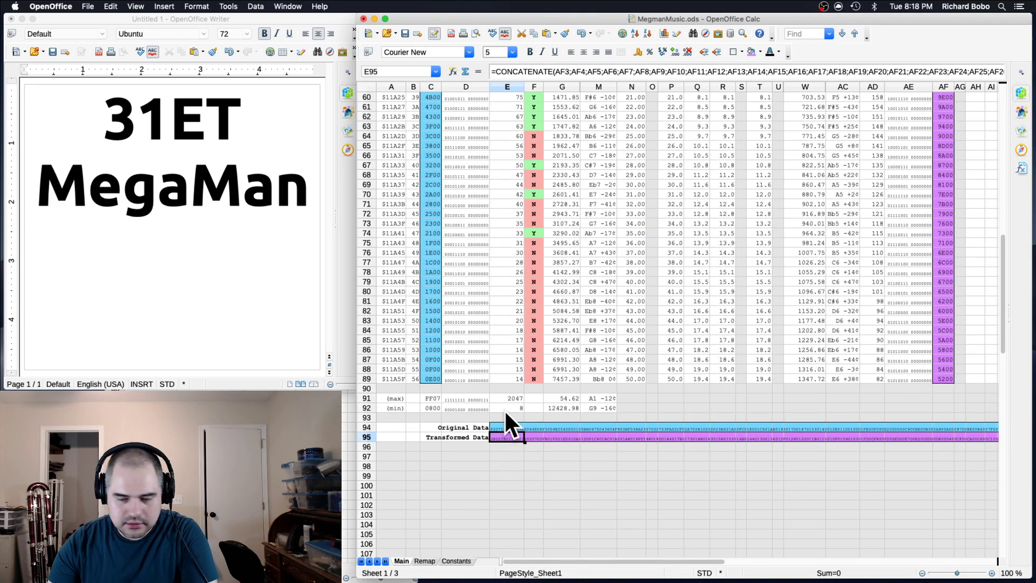
{"action": "key", "text": "super+c"}
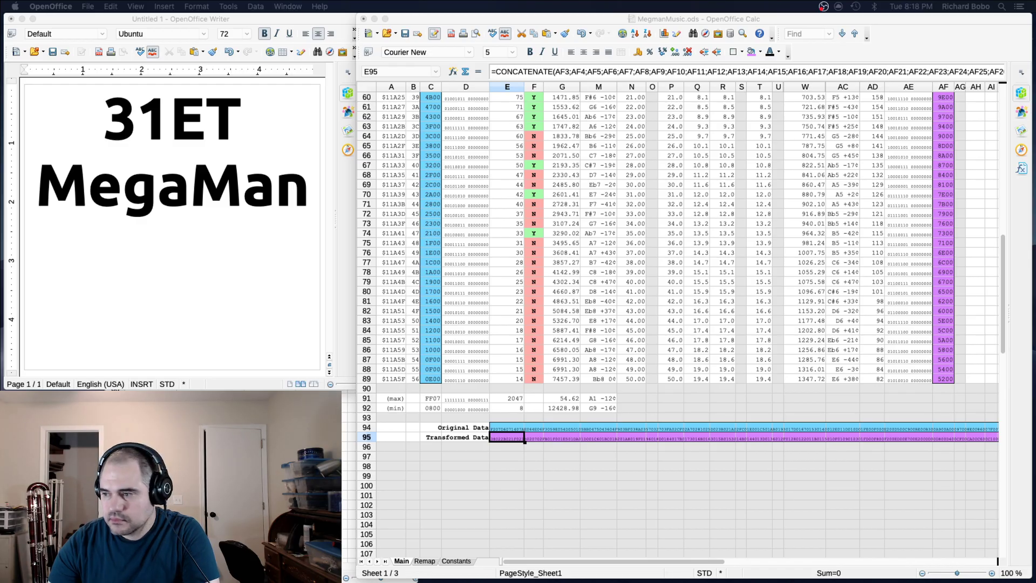
{"action": "scroll", "coordinate": [504, 193], "scroll_direction": "down", "scroll_amount": 20}
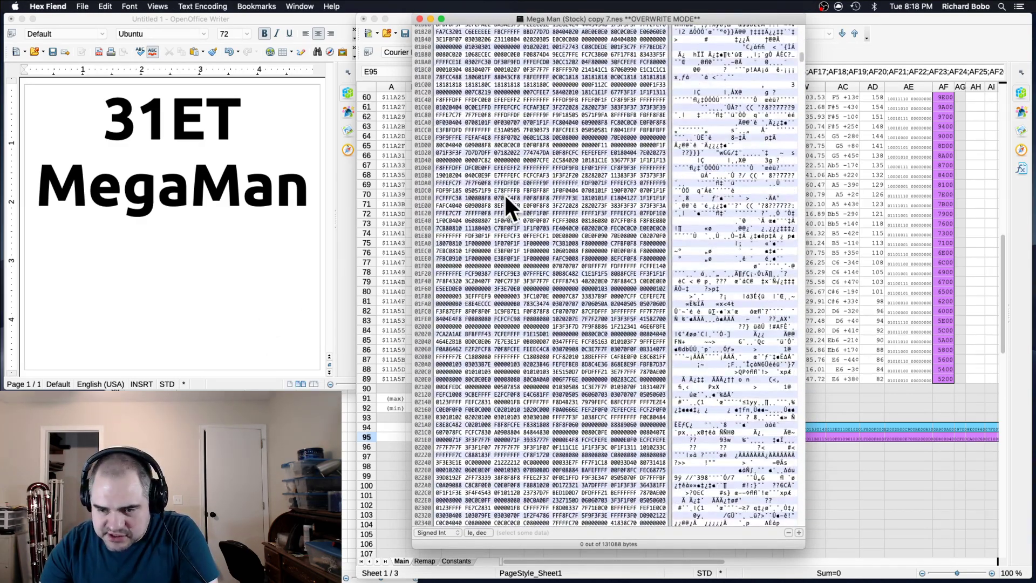
{"action": "scroll", "coordinate": [495, 192], "scroll_direction": "down", "scroll_amount": 20}
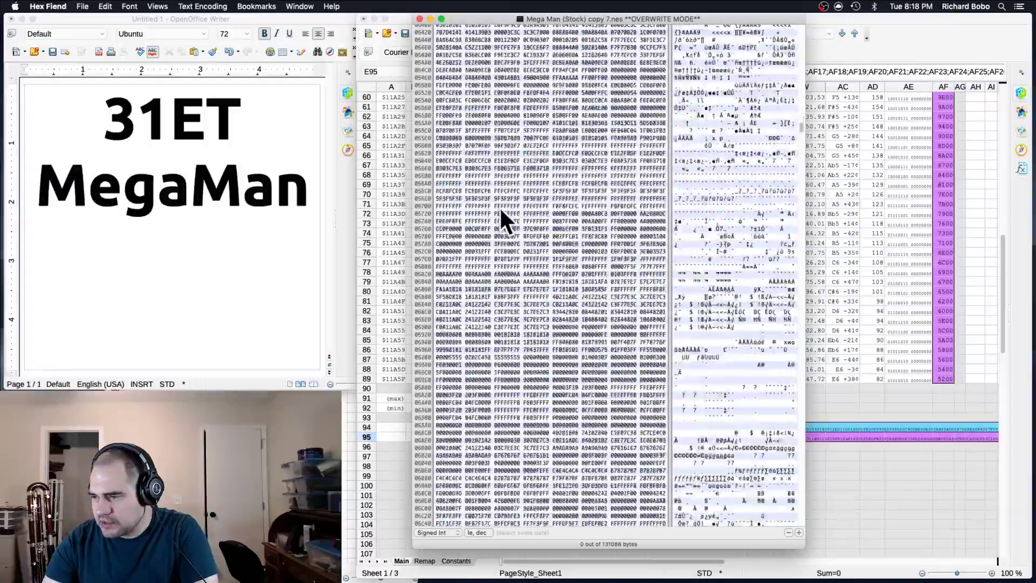
{"action": "scroll", "coordinate": [499, 205], "scroll_direction": "down", "scroll_amount": 20}
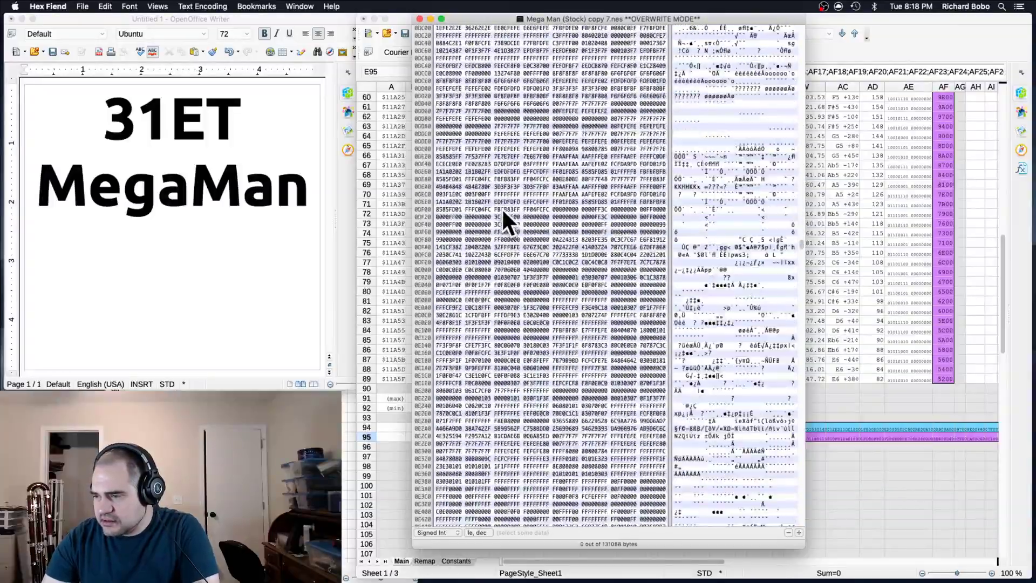
{"action": "scroll", "coordinate": [500, 207], "scroll_direction": "down", "scroll_amount": 10}
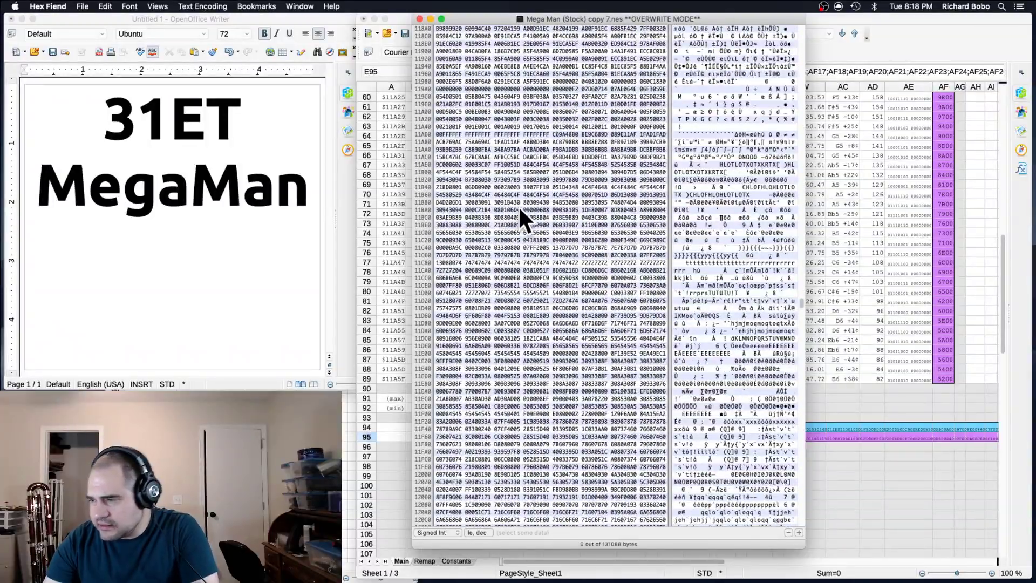
{"action": "scroll", "coordinate": [522, 206], "scroll_direction": "up", "scroll_amount": 3}
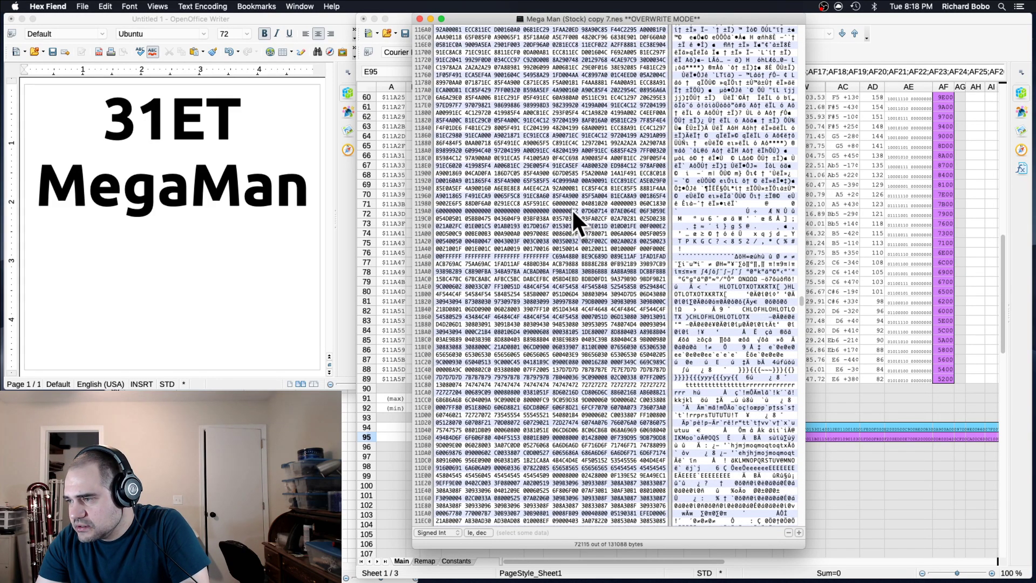
{"action": "left_click_drag", "start_coordinate": [575, 211], "coordinate": [497, 252]}
{"action": "key", "text": "super+v"}
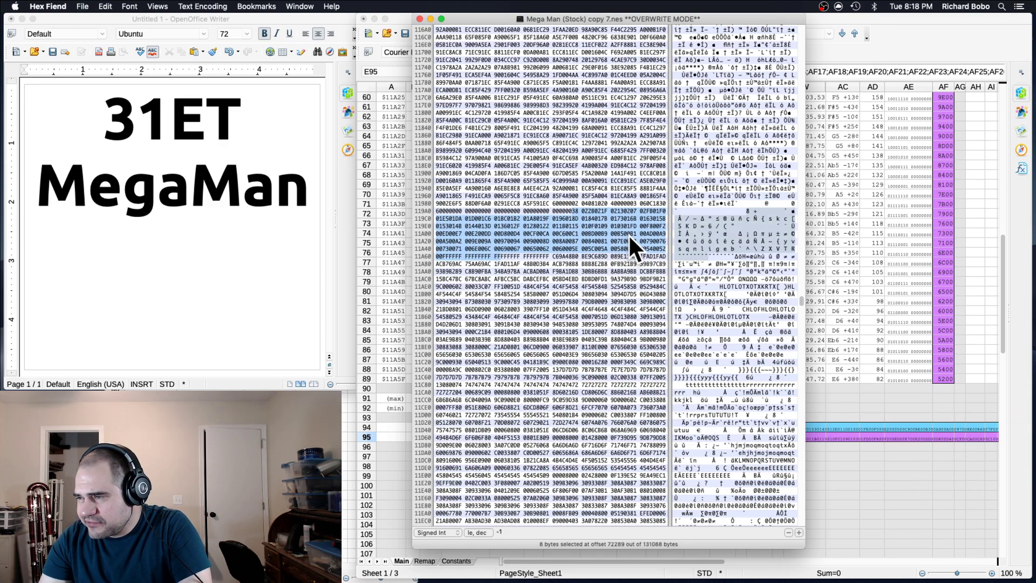
{"action": "key", "text": "super+w"}
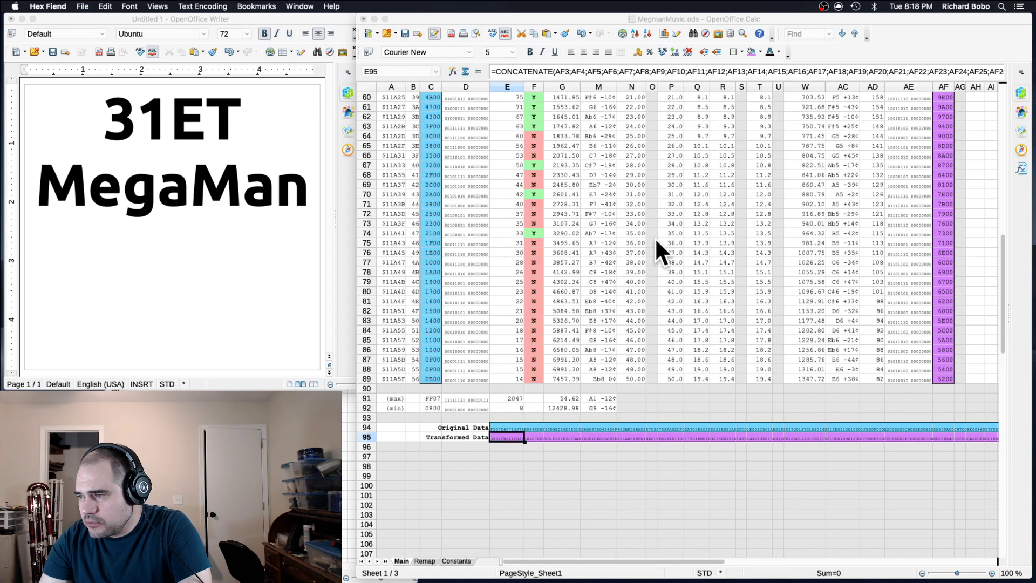
- Reselect Transformed Data cell E95, then switch to Mega Man (Stock) copy 4.nes in Hex Fiend and overwrite its note table at 119B3
{"action": "left_click", "coordinate": [510, 432]}
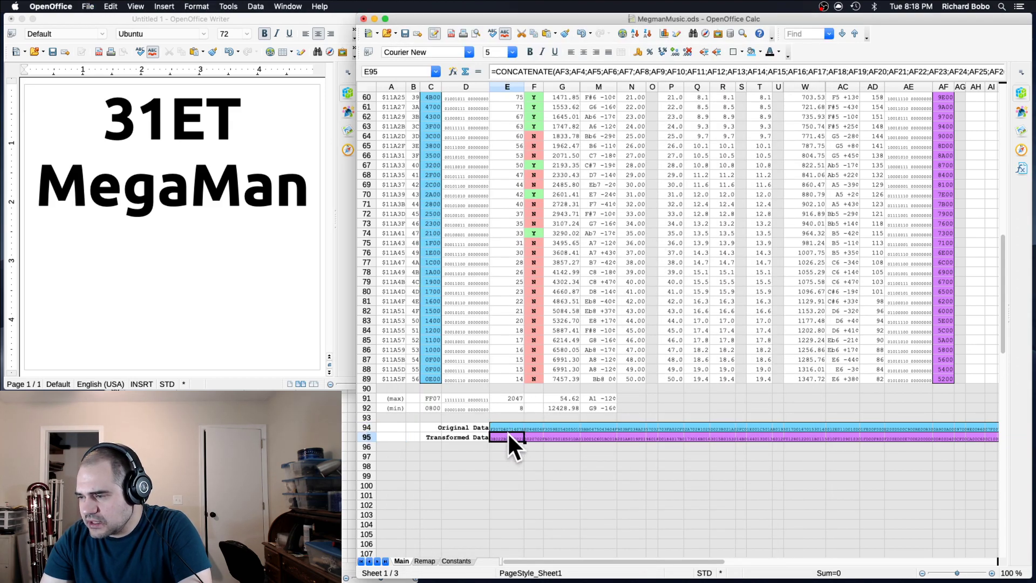
{"action": "key", "text": "super+Tab"}
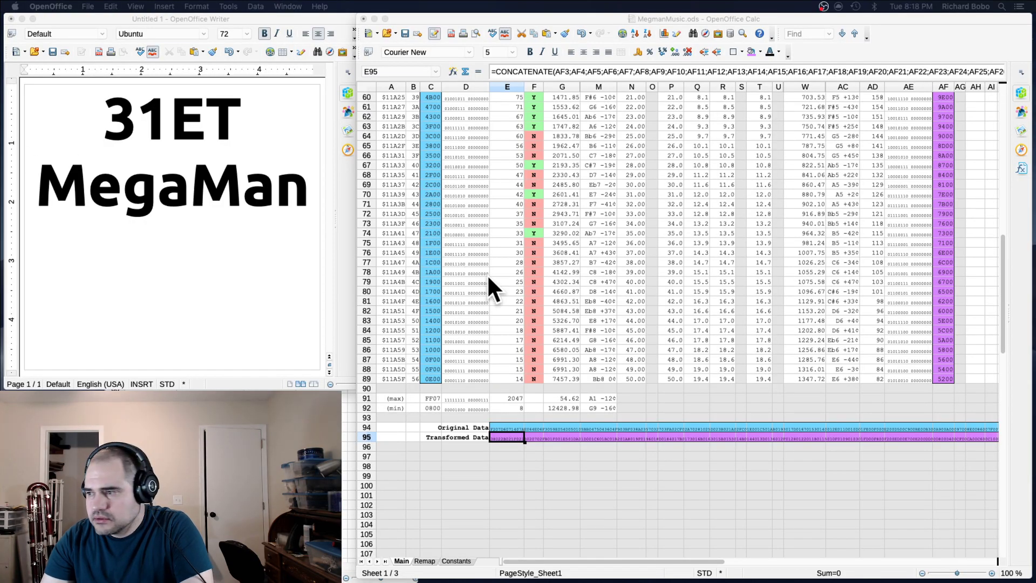
{"action": "key", "text": "super+Tab"}
{"action": "scroll", "coordinate": [482, 320], "scroll_direction": "down", "scroll_amount": 10}
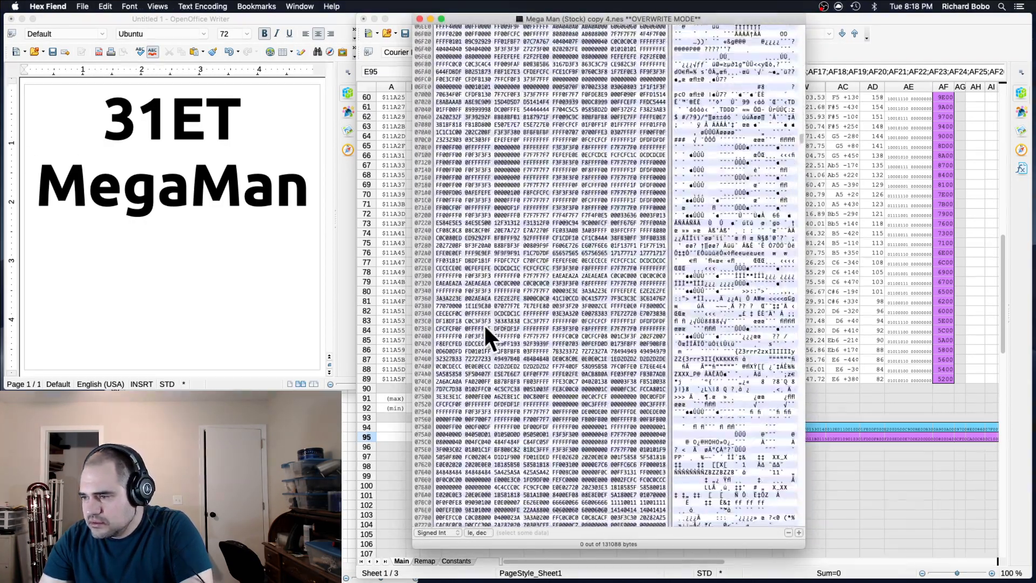
{"action": "scroll", "coordinate": [485, 324], "scroll_direction": "down", "scroll_amount": 20}
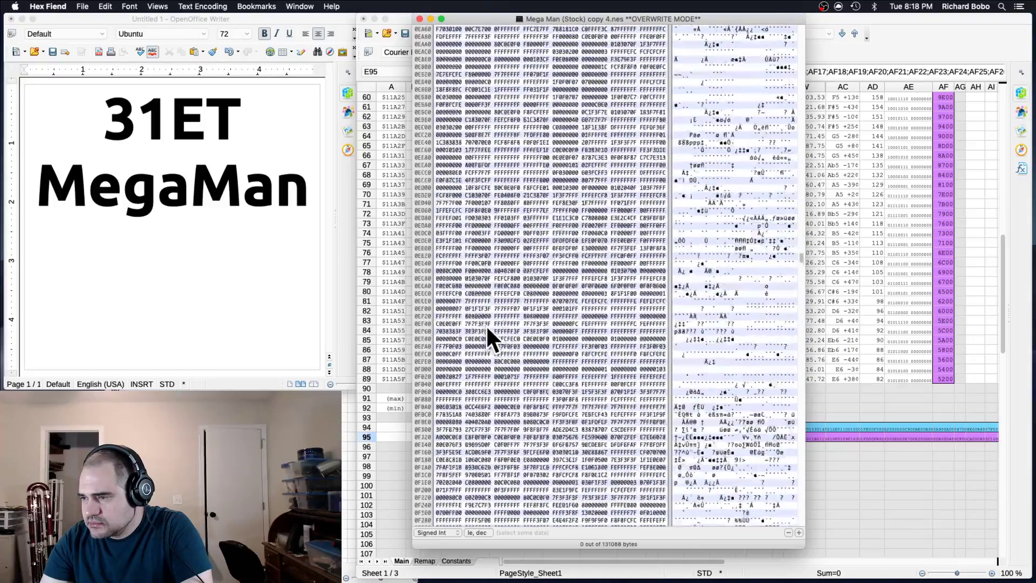
{"action": "scroll", "coordinate": [485, 325], "scroll_direction": "down", "scroll_amount": 15}
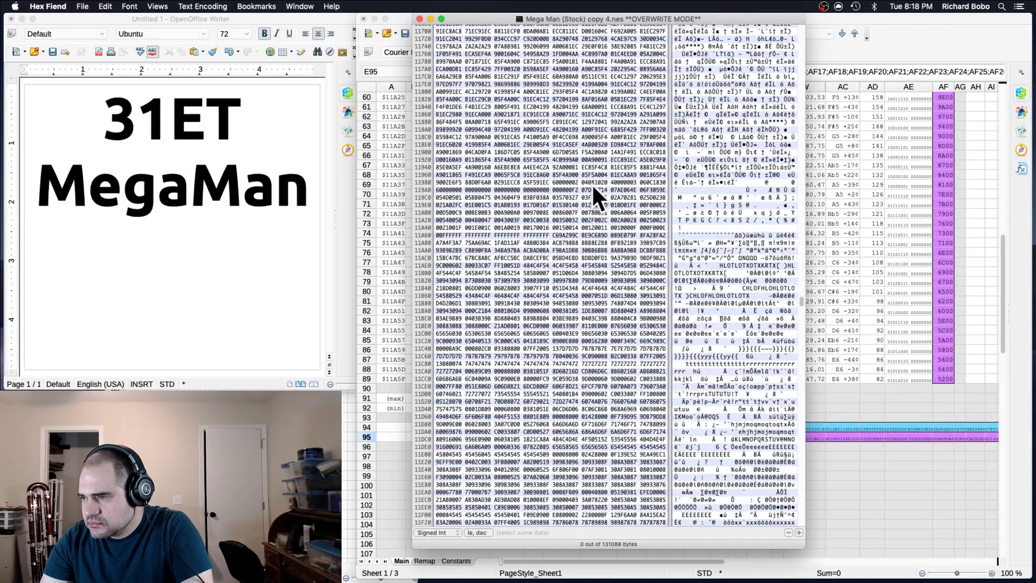
{"action": "left_click_drag", "start_coordinate": [579, 190], "coordinate": [577, 254]}
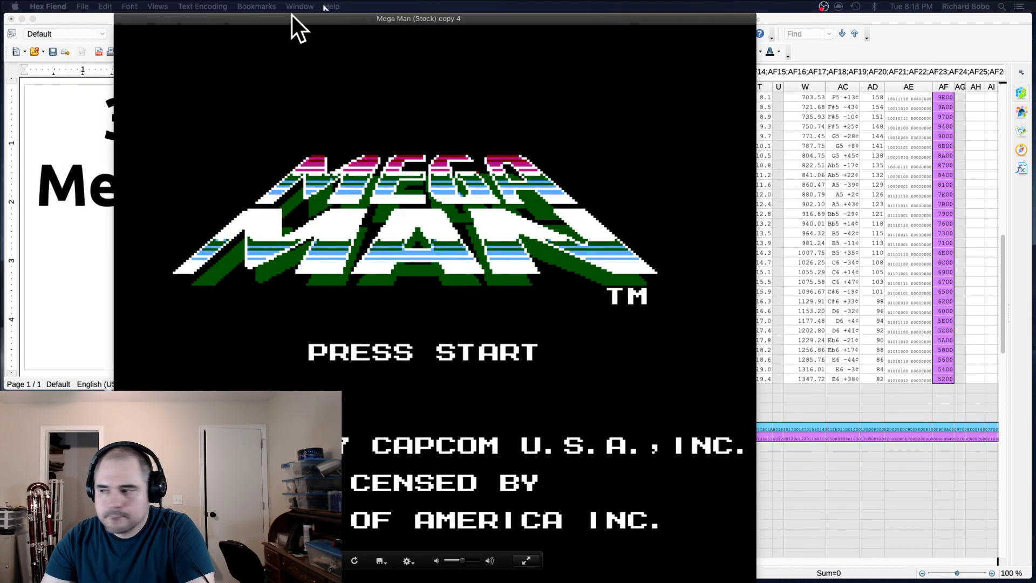
- Move the Mega Man (Stock) copy 4 game window off the title document, start the game and enter the Bombman stage
{"action": "left_click_drag", "start_coordinate": [293, 16], "coordinate": [551, 1]}
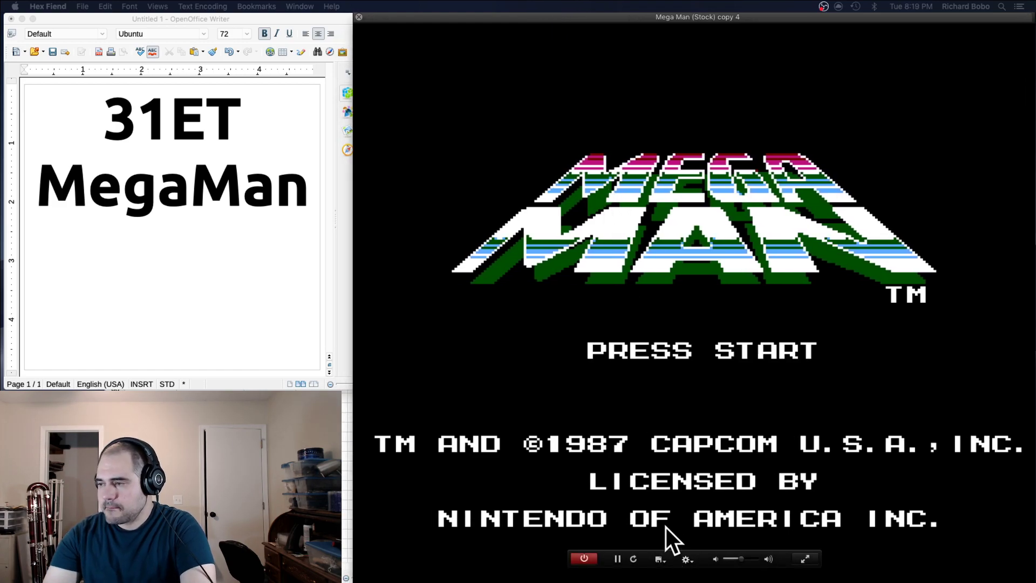
{"action": "key", "text": "Return"}
{"action": "key", "text": "Right"}
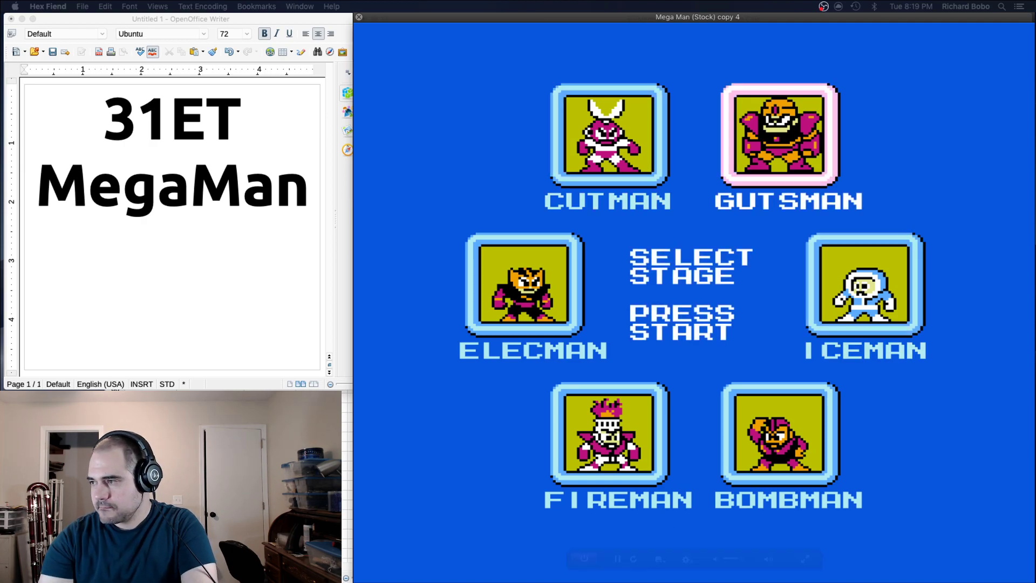
{"action": "key", "text": "Left"}
{"action": "key", "text": "Left"}
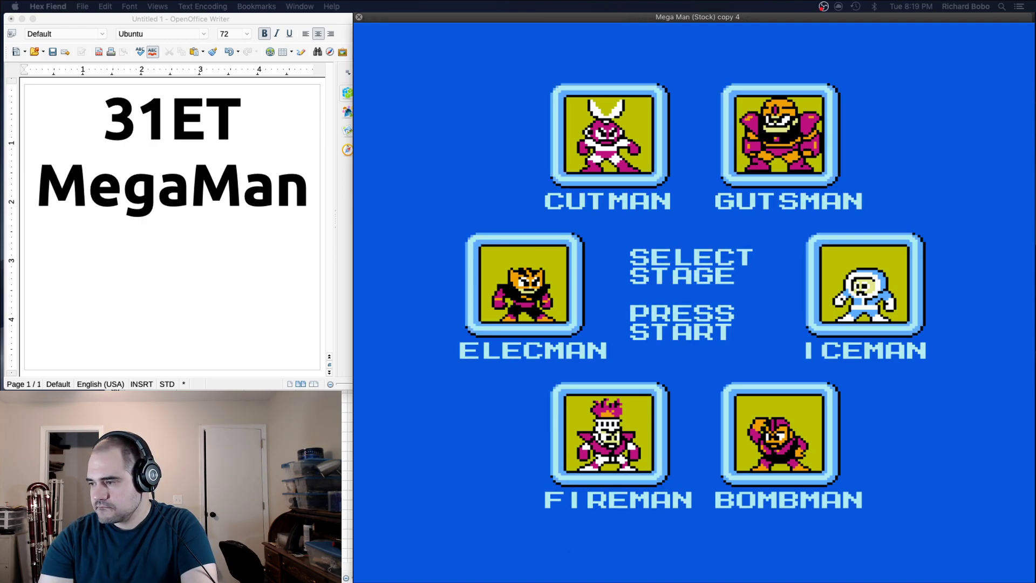
{"action": "key", "text": "Left"}
{"action": "key", "text": "Return"}
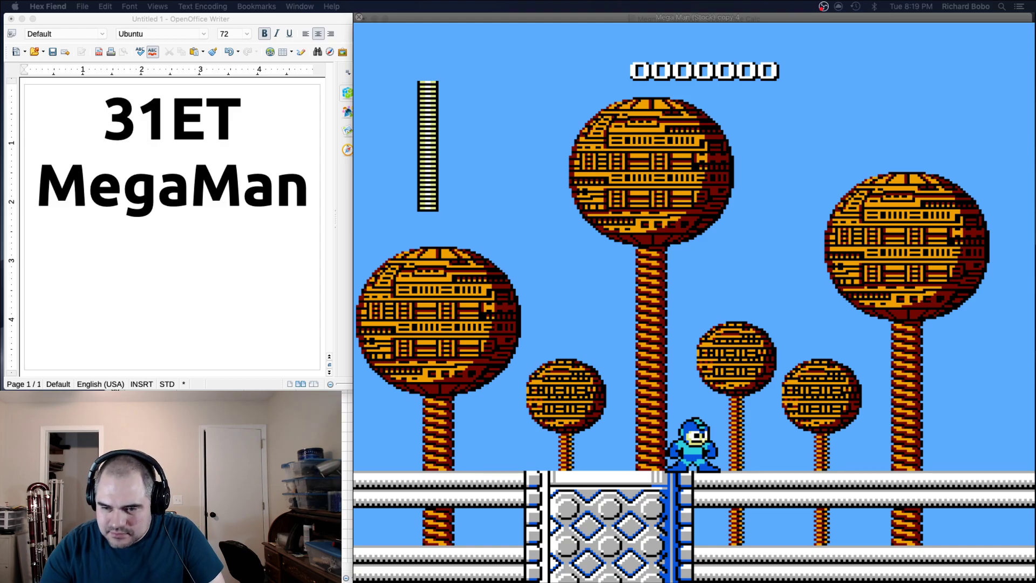
- Move the game window off the MegmanMusic.ods spreadsheet and review the Main sheet from its header rows down
{"action": "left_click", "coordinate": [270, 436]}
{"action": "left_click_drag", "start_coordinate": [585, 16], "coordinate": [240, 1]}
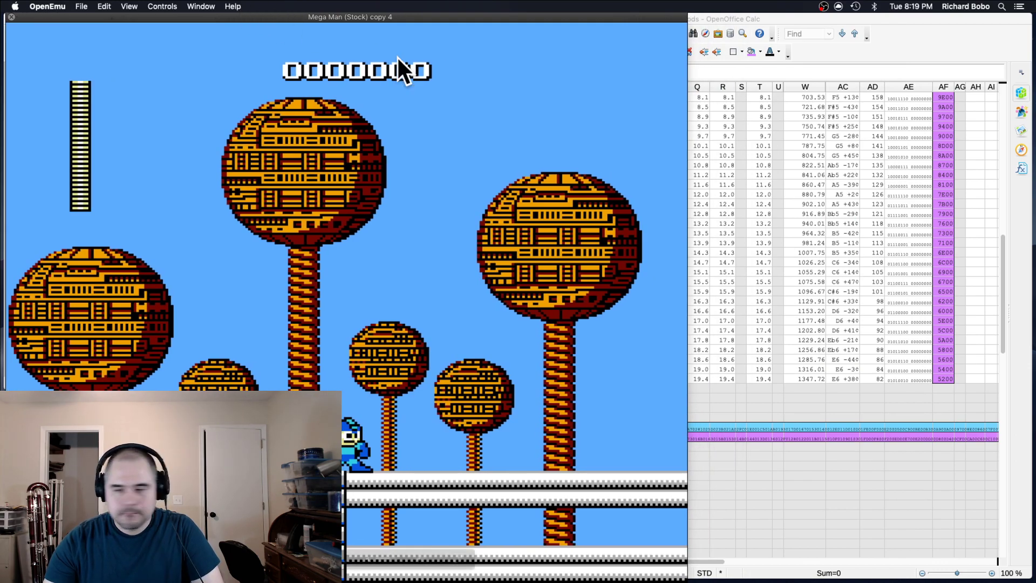
{"action": "left_click", "coordinate": [812, 387]}
{"action": "scroll", "coordinate": [692, 310], "scroll_direction": "up", "scroll_amount": 13}
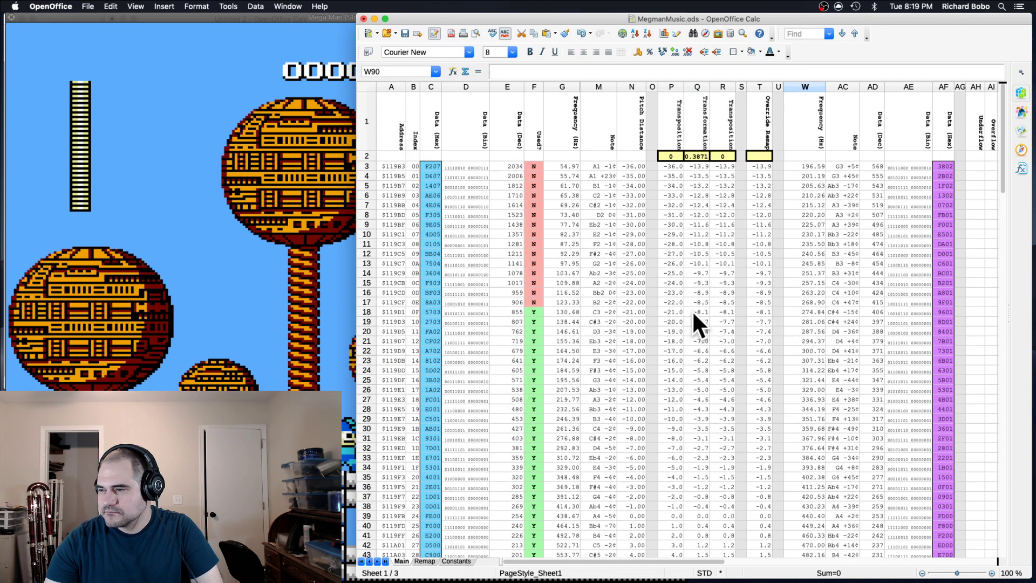
{"action": "scroll", "coordinate": [691, 310], "scroll_direction": "down", "scroll_amount": 20}
{"action": "scroll", "coordinate": [651, 305], "scroll_direction": "up", "scroll_amount": 20}
{"action": "scroll", "coordinate": [640, 309], "scroll_direction": "up", "scroll_amount": 1}
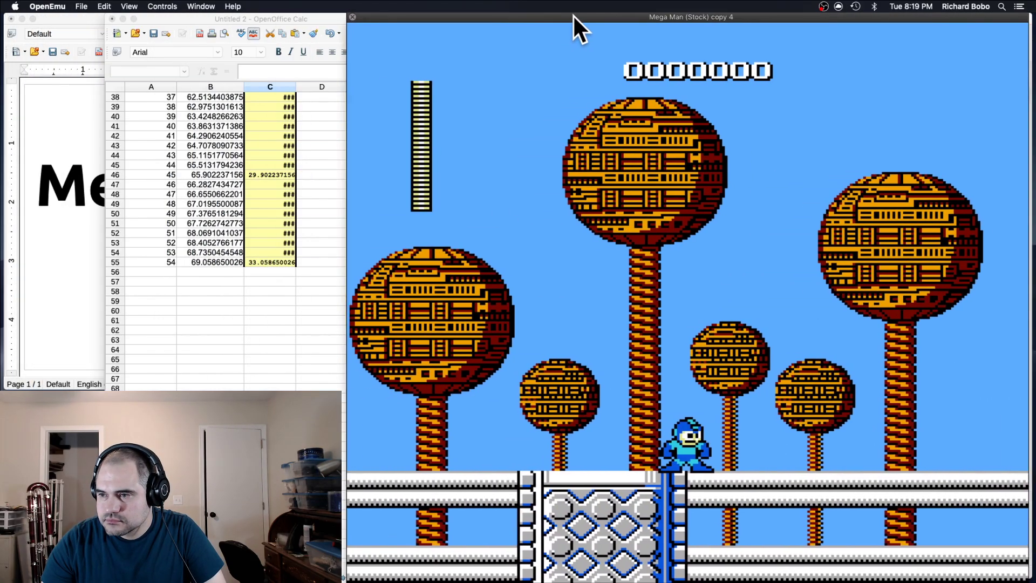
- Move the game window off the MegmanMusic.ods spreadsheet and set the Transformation factor in Q2 to =12/25
{"action": "left_click", "coordinate": [122, 172]}
{"action": "left_click_drag", "start_coordinate": [545, 20], "coordinate": [522, 350]}
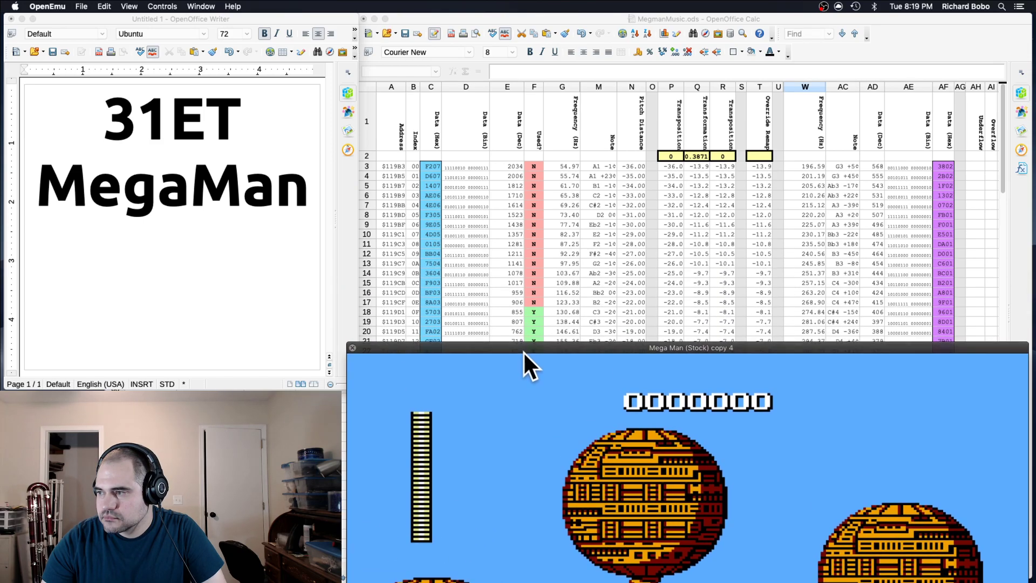
{"action": "left_click", "coordinate": [649, 258]}
{"action": "left_click", "coordinate": [700, 154]}
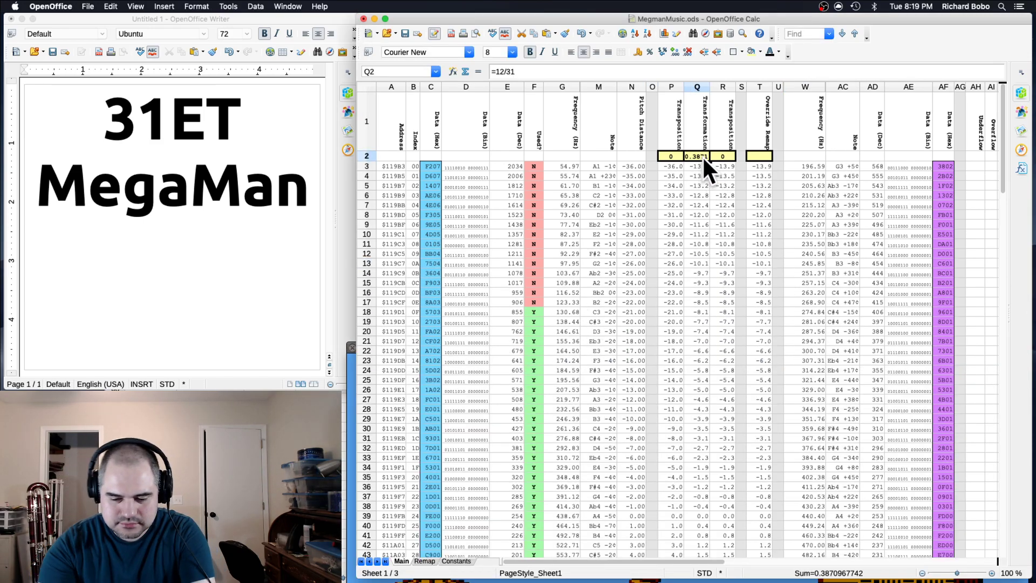
{"action": "type", "text": "=12/25"}
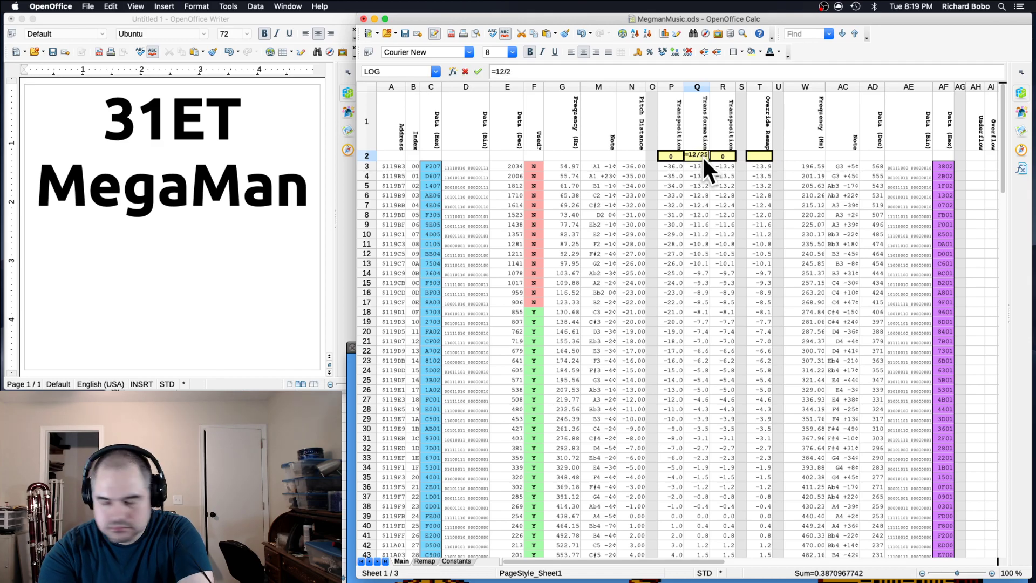
{"action": "key", "text": "Return"}
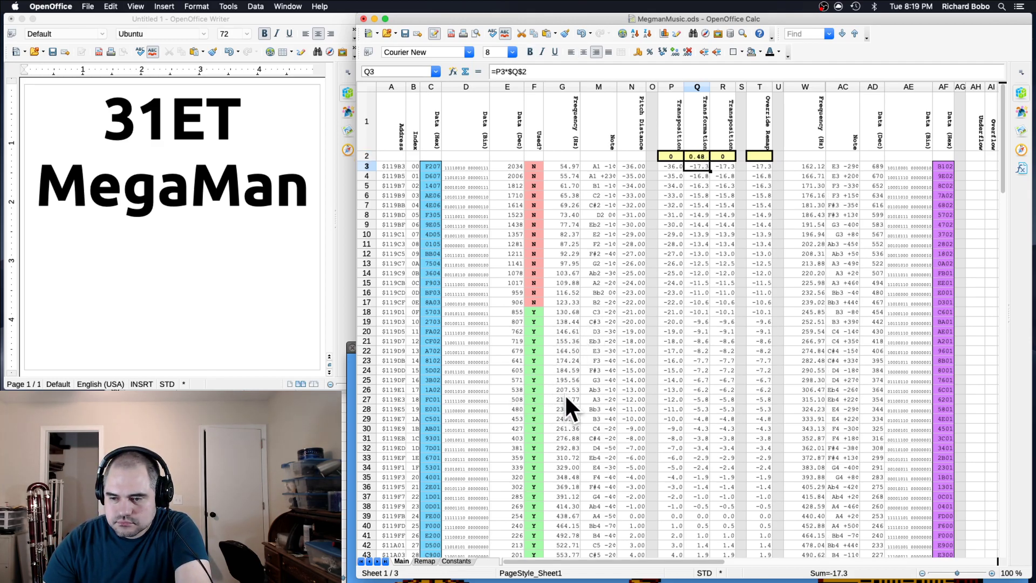
- Negate the Transformation factor in Q2 so its formula is =-12/25
{"action": "left_click", "coordinate": [696, 156]}
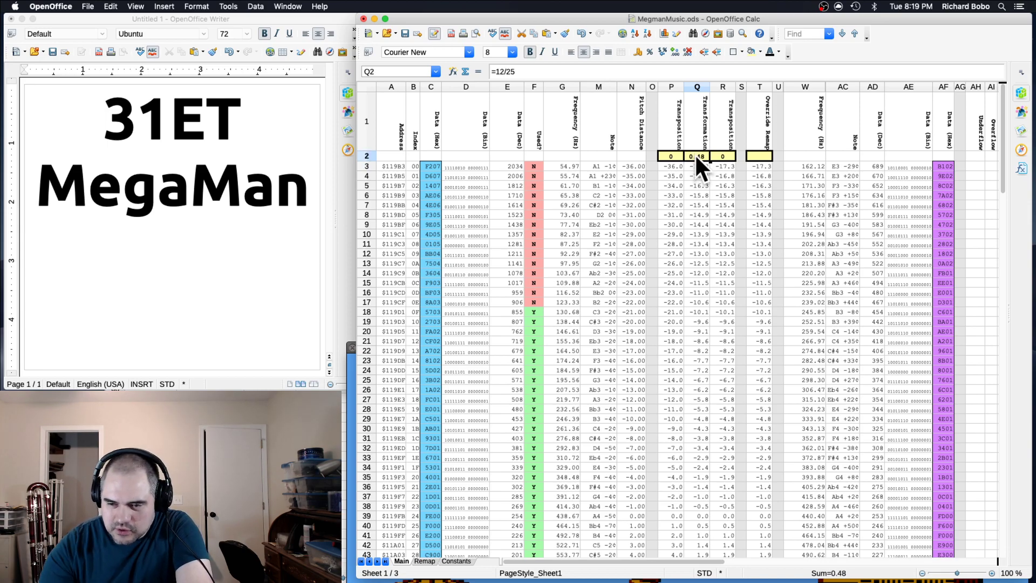
{"action": "left_click", "coordinate": [493, 71]}
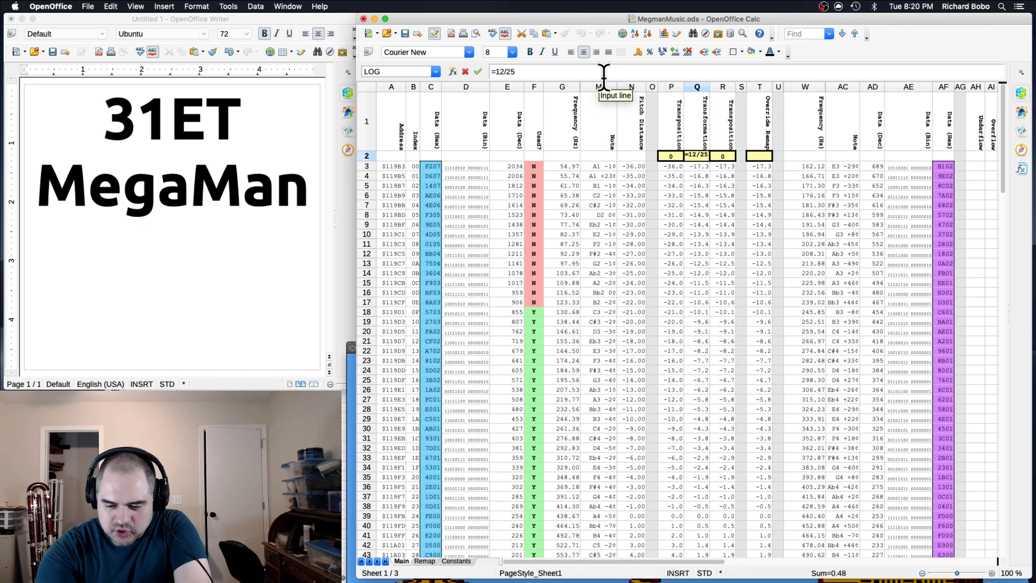
{"action": "type", "text": "-"}
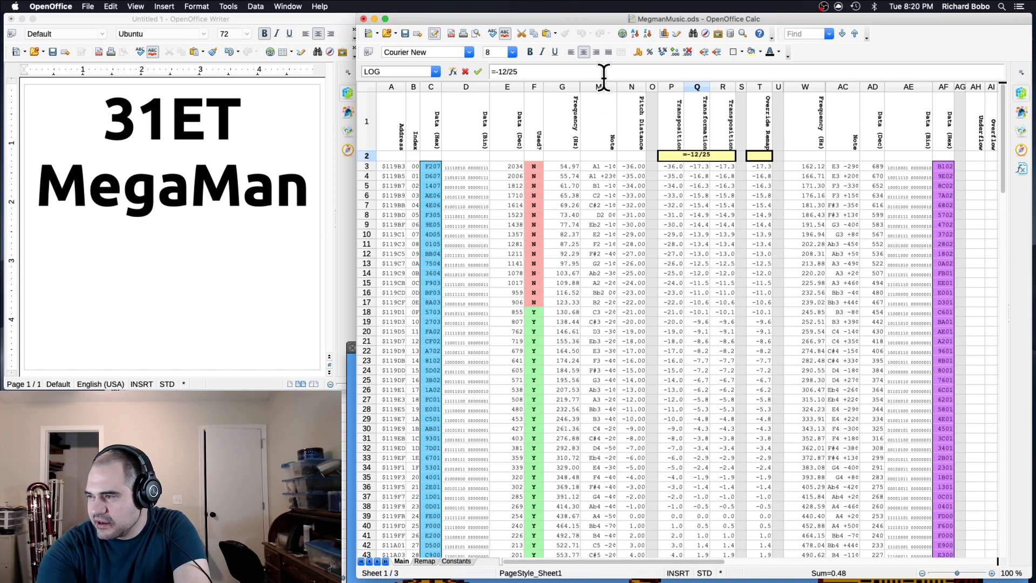
{"action": "key", "text": "Return"}
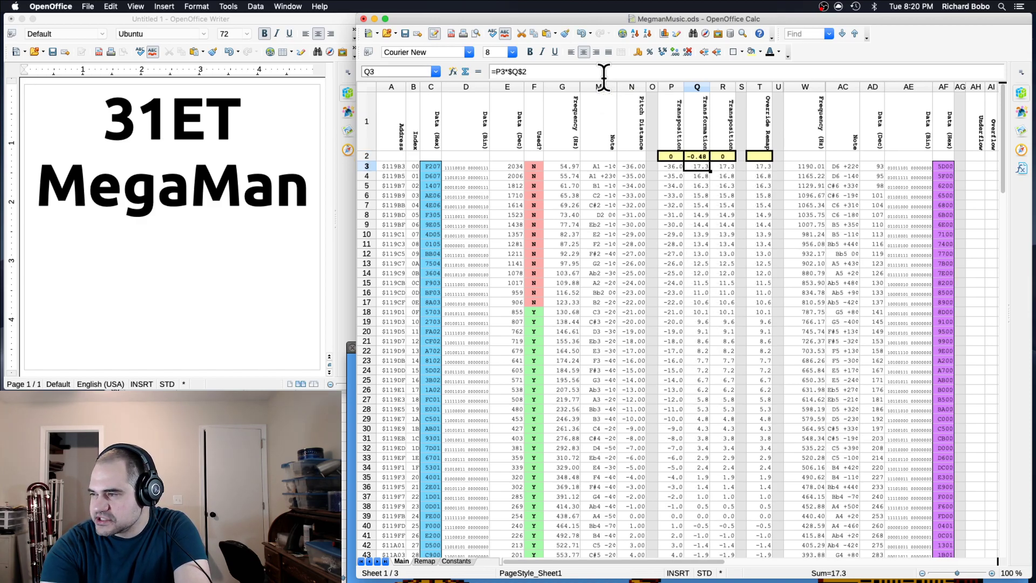
{"action": "key", "text": "Up"}
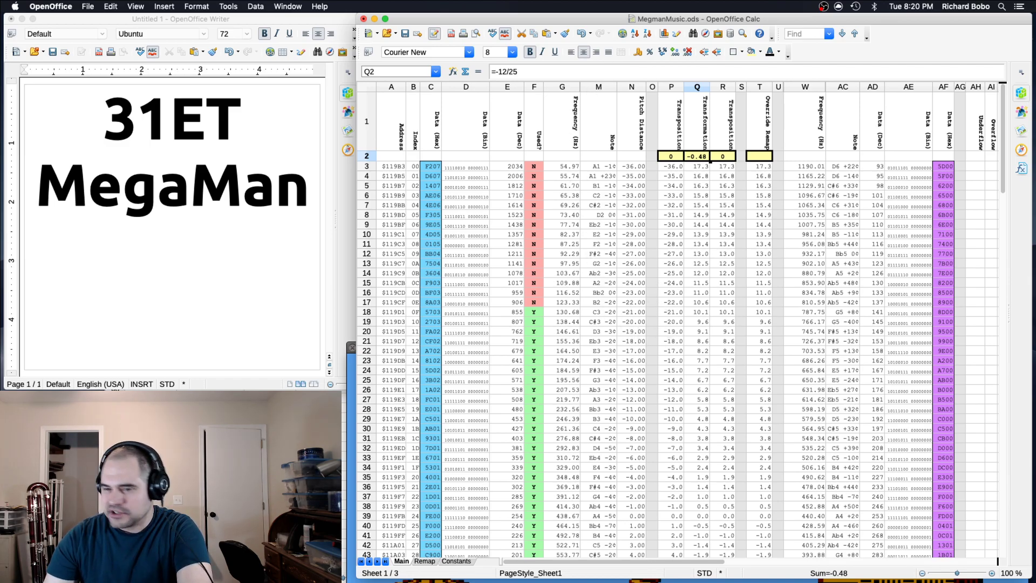
{"action": "left_click", "coordinate": [102, 115]}
{"action": "left_click_drag", "start_coordinate": [102, 116], "coordinate": [167, 119]}
{"action": "key", "text": "Left"}
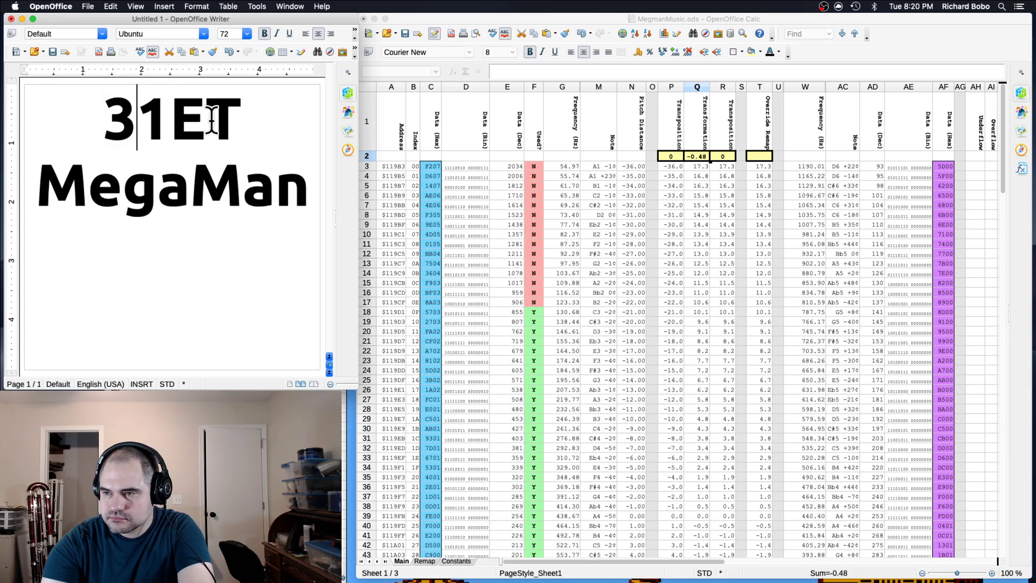
{"action": "key", "text": "Left"}
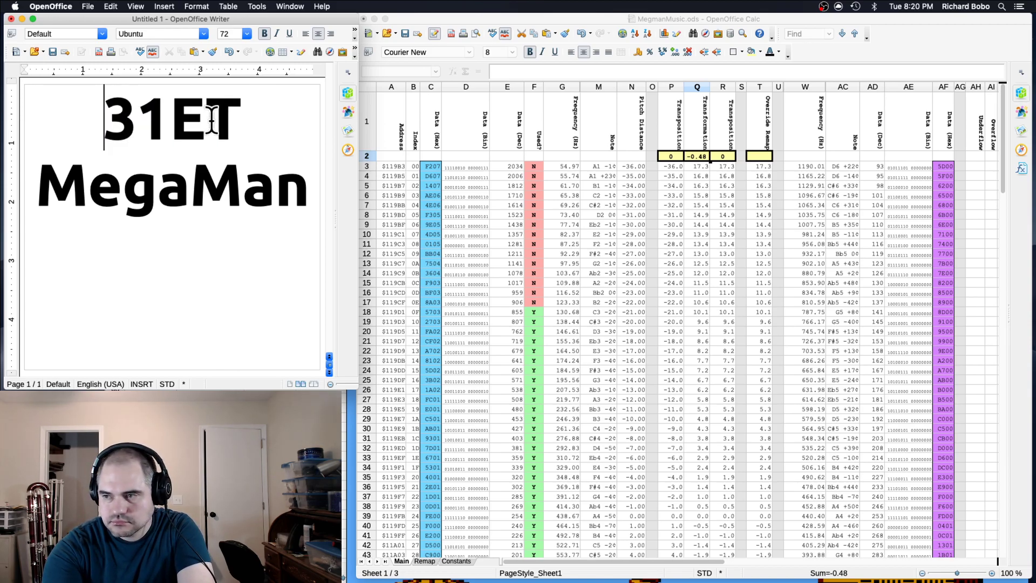
- Copy Transformed Data cell E95 and switch to Mega Man (Stock) copy 5.nes in Hex Fiend
{"action": "left_click", "coordinate": [723, 178]}
{"action": "scroll", "coordinate": [493, 477], "scroll_direction": "down", "scroll_amount": 20}
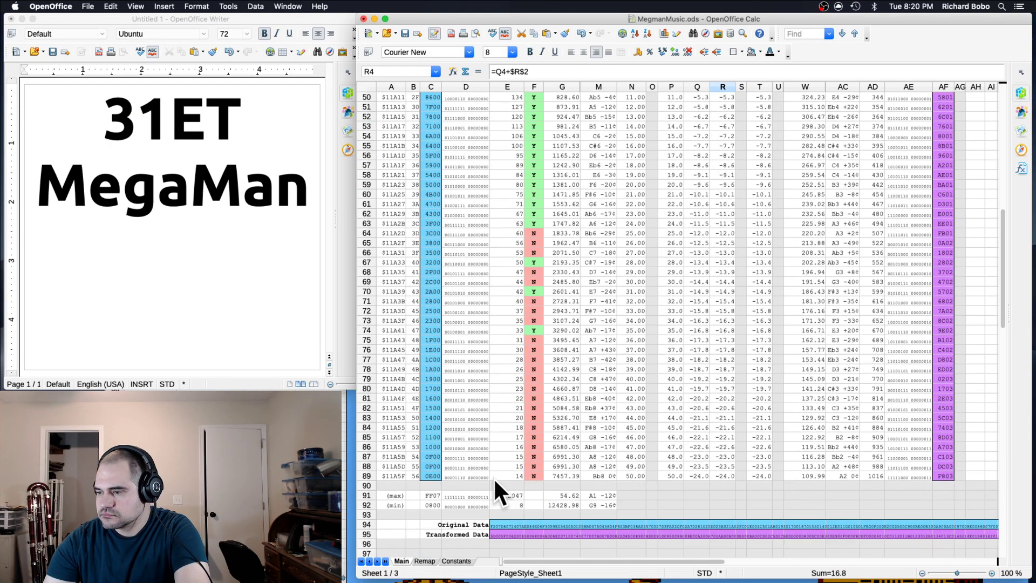
{"action": "left_click", "coordinate": [507, 418]}
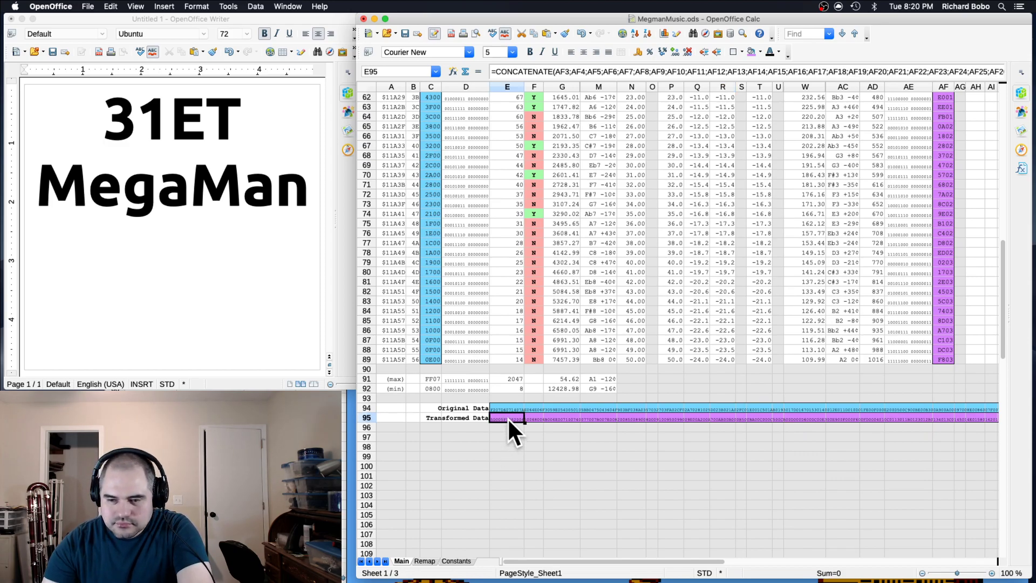
{"action": "key", "text": "super+Tab"}
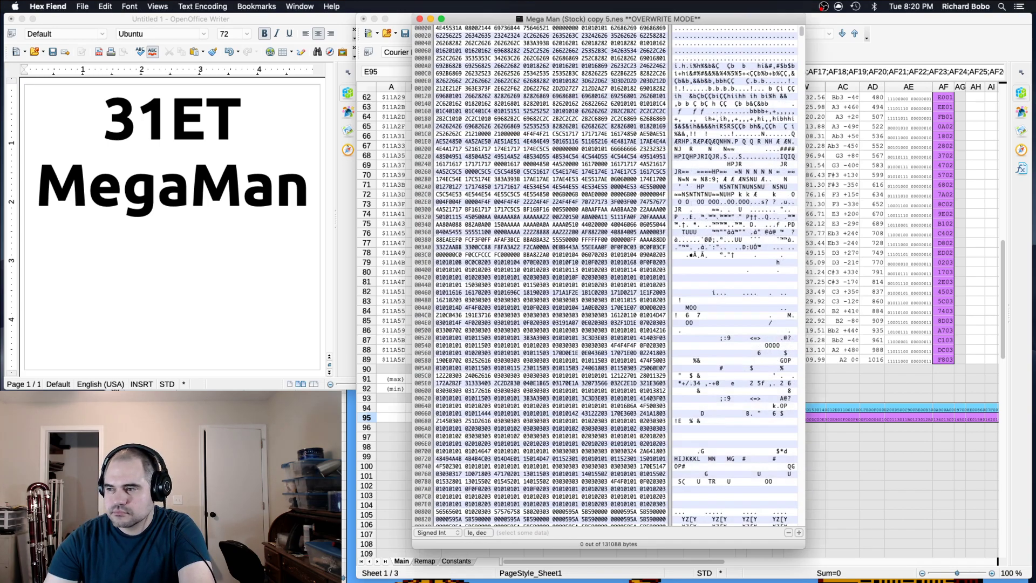
- Overwrite the note table at 119B3 in Mega Man (Stock) copy 5.nes with the copied data, then save and close the file
{"action": "scroll", "coordinate": [496, 288], "scroll_direction": "down", "scroll_amount": 20}
{"action": "scroll", "coordinate": [494, 287], "scroll_direction": "down", "scroll_amount": 20}
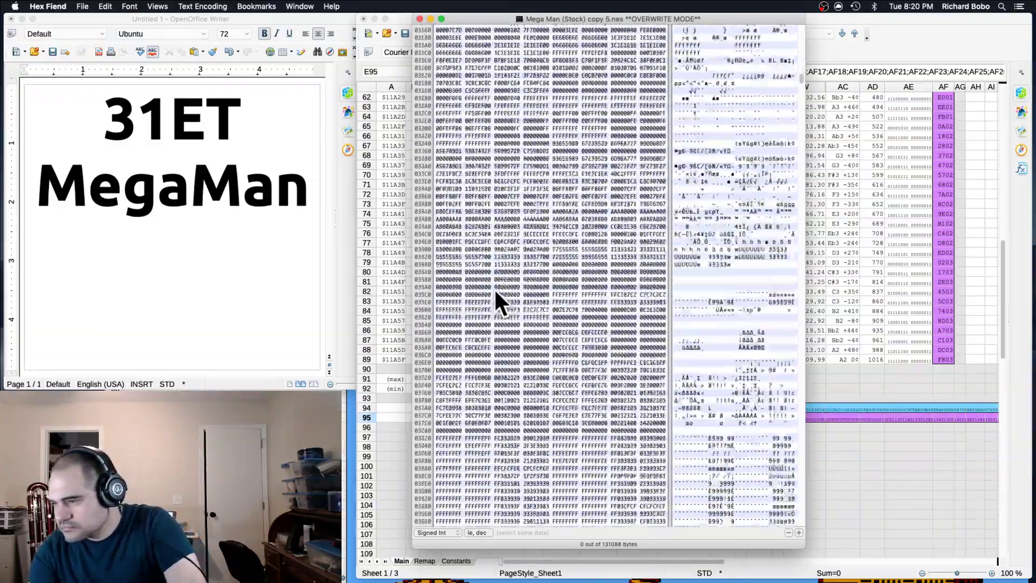
{"action": "scroll", "coordinate": [495, 289], "scroll_direction": "down", "scroll_amount": 20}
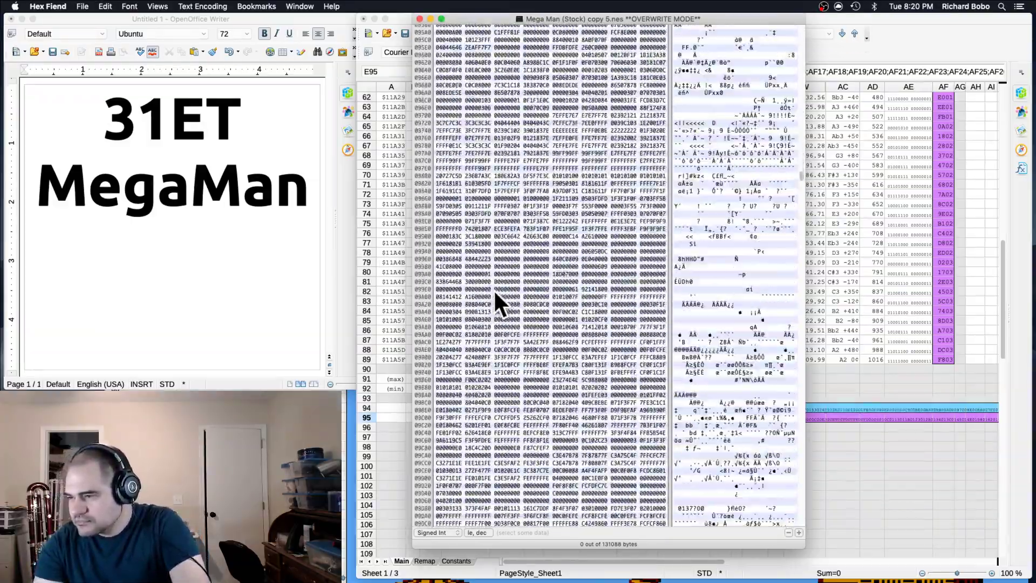
{"action": "scroll", "coordinate": [493, 289], "scroll_direction": "down", "scroll_amount": 13}
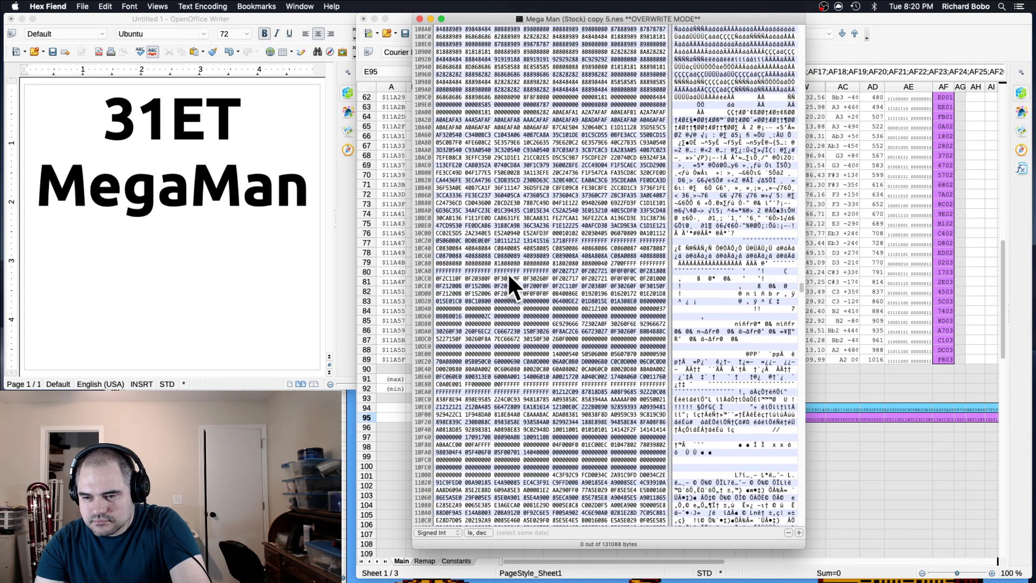
{"action": "scroll", "coordinate": [506, 268], "scroll_direction": "down", "scroll_amount": 8}
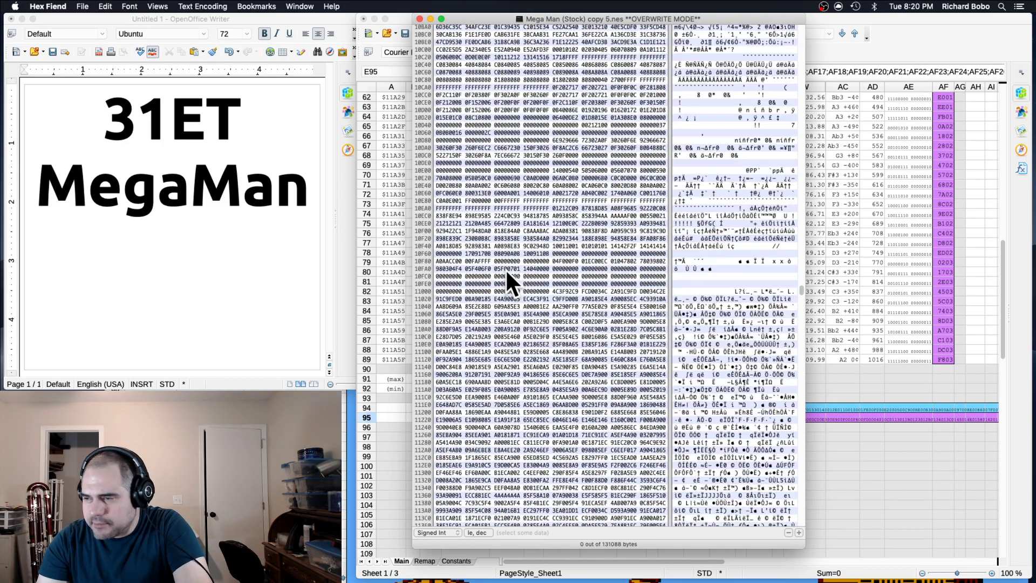
{"action": "scroll", "coordinate": [505, 268], "scroll_direction": "down", "scroll_amount": 20}
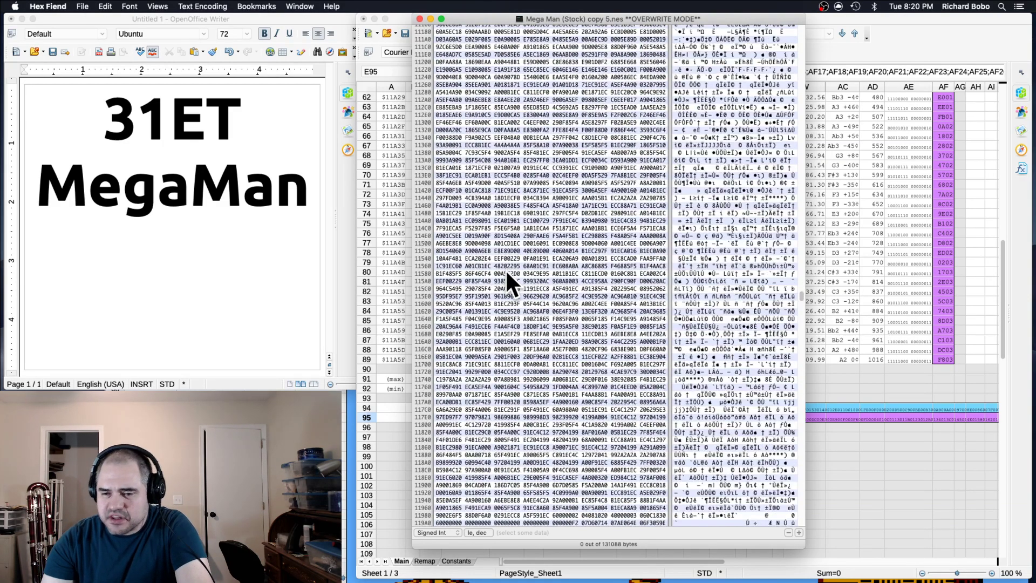
{"action": "scroll", "coordinate": [504, 269], "scroll_direction": "down", "scroll_amount": 8}
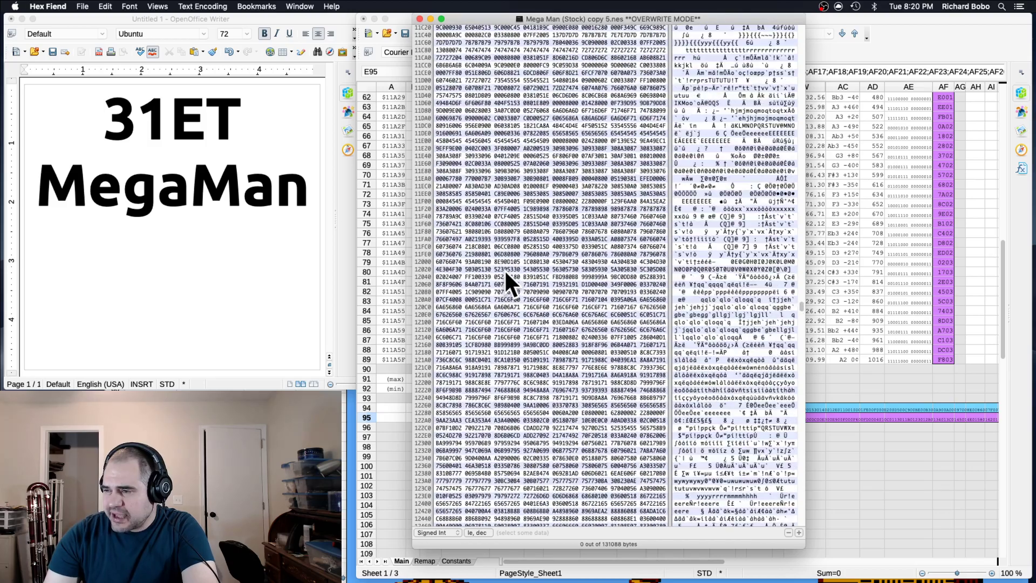
{"action": "scroll", "coordinate": [504, 269], "scroll_direction": "up", "scroll_amount": 6}
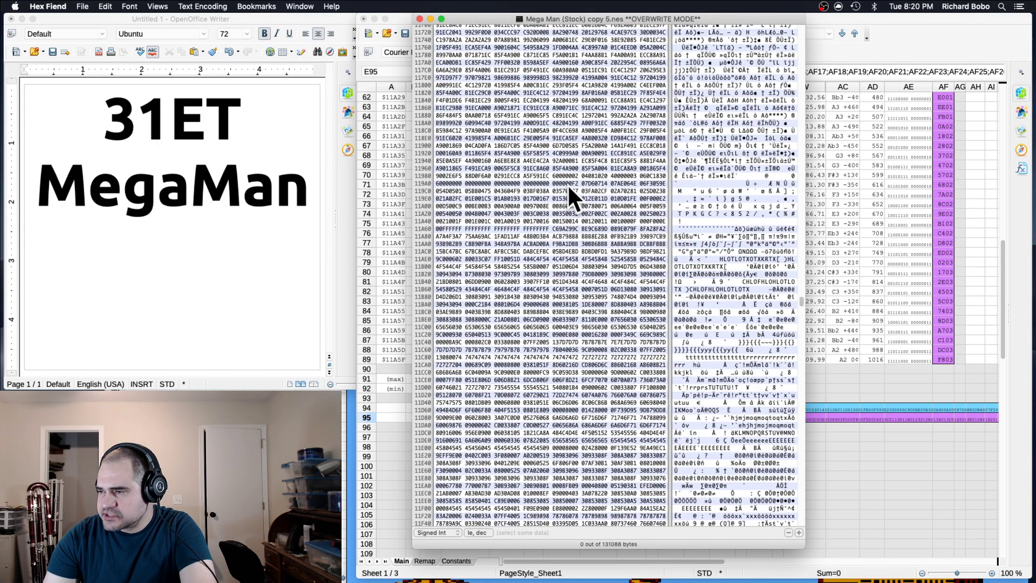
{"action": "left_click_drag", "start_coordinate": [569, 185], "coordinate": [462, 224]}
{"action": "key", "text": "super+v"}
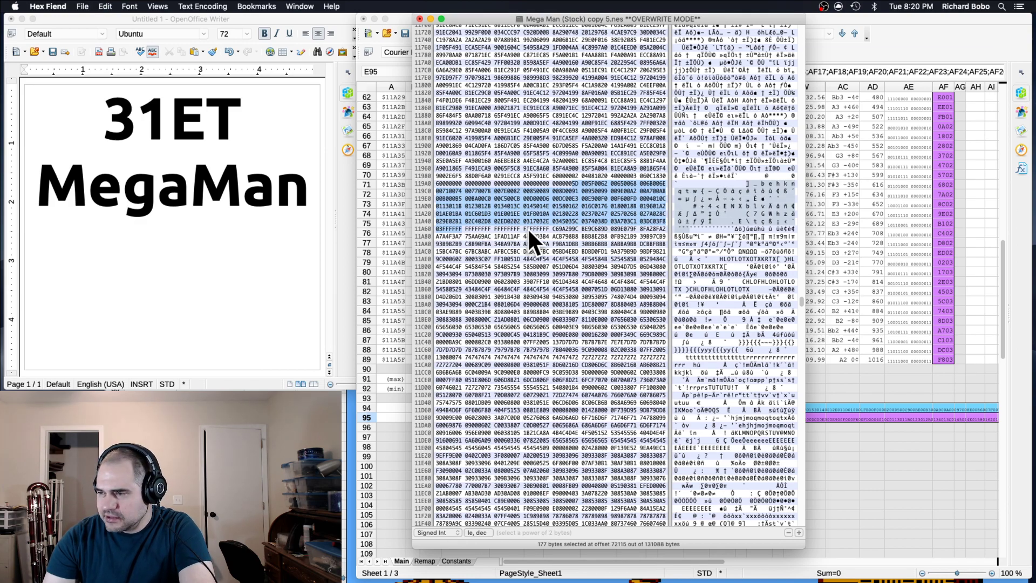
{"action": "key", "text": "super+s"}
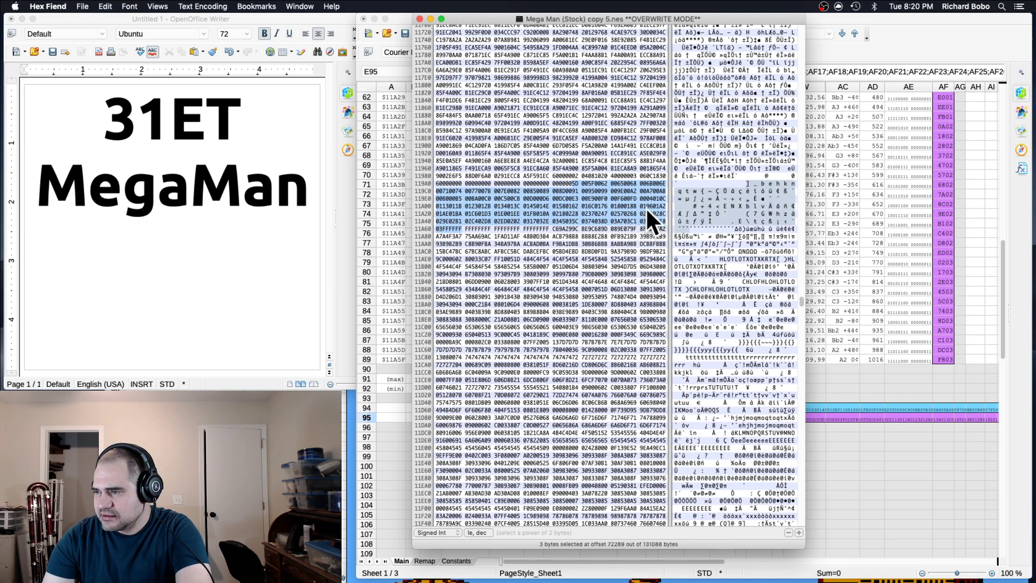
{"action": "key", "text": "super+w"}
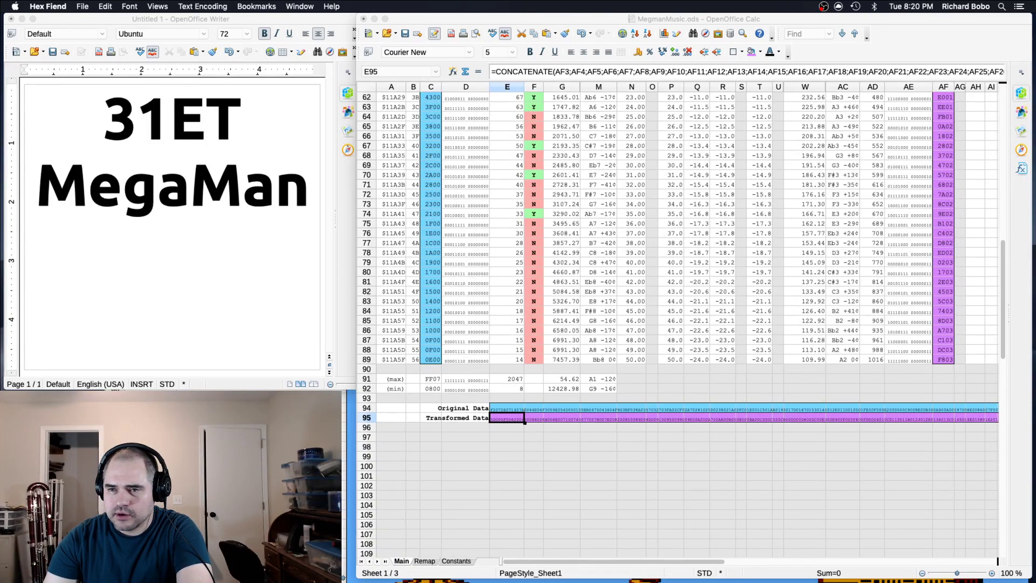
- Quit the Mega Man (Stock) copy 4 game and launch the imported Mega Man (Stock) copy 5 in OpenEmu
{"action": "left_click", "coordinate": [350, 515]}
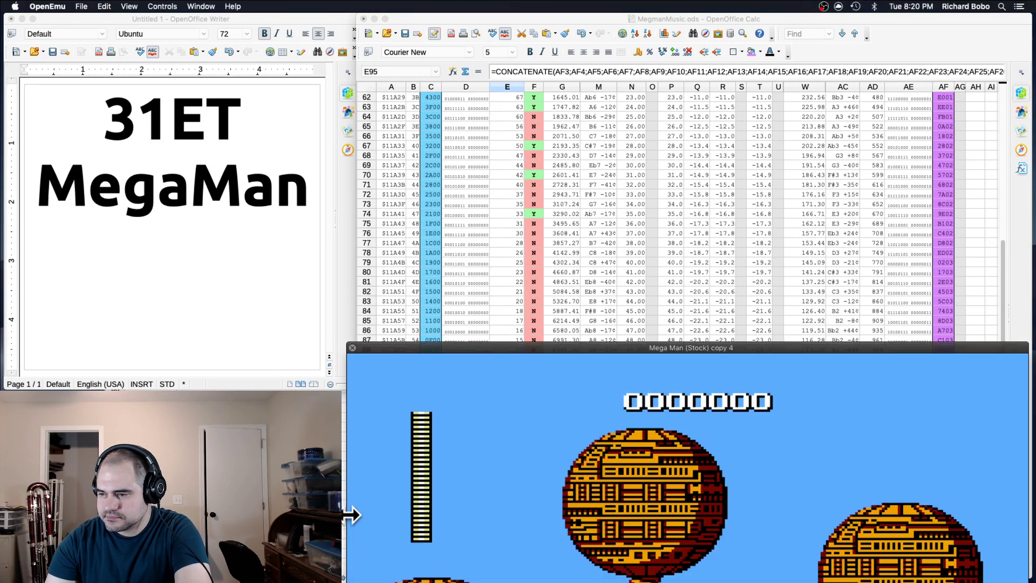
{"action": "key", "text": "super+q"}
{"action": "left_click", "coordinate": [598, 221]}
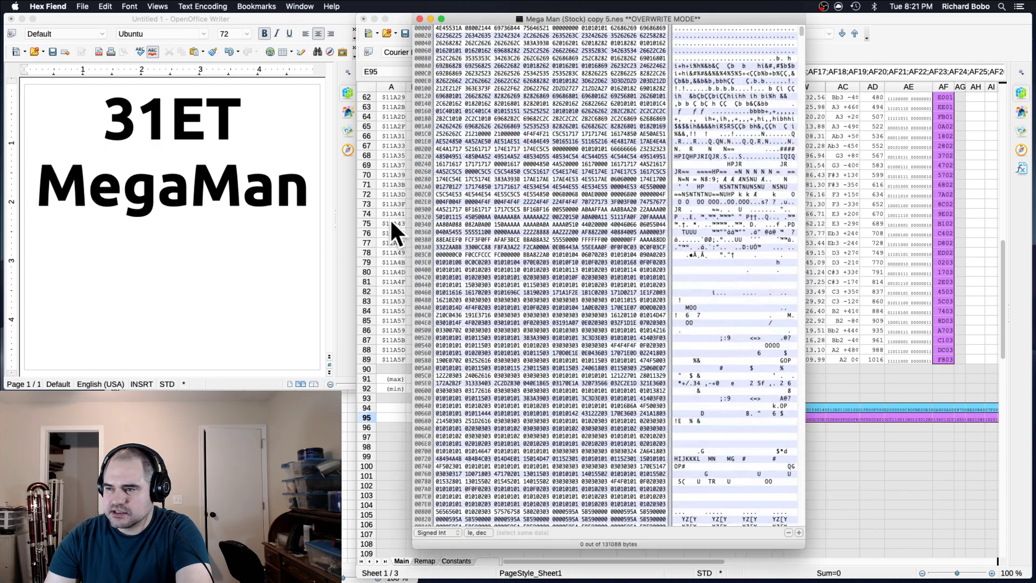
{"action": "left_click", "coordinate": [420, 19]}
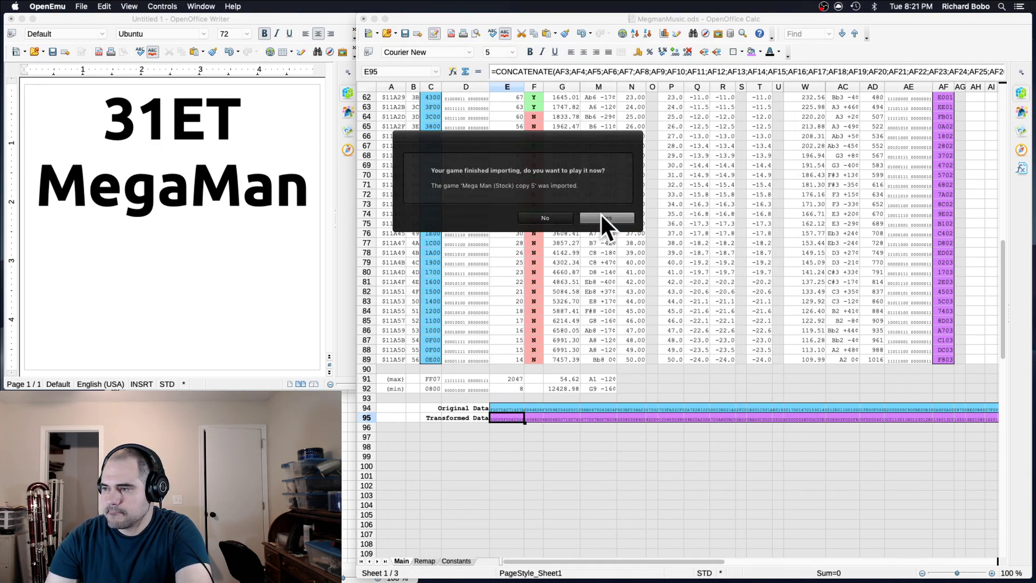
{"action": "left_click", "coordinate": [603, 219]}
{"action": "left_click_drag", "start_coordinate": [451, 17], "coordinate": [621, 16]}
- Replace "31ET" in the title document with "Inverted" and "25ET" on separate lines above "MegaMan"
{"action": "left_click", "coordinate": [231, 127]}
{"action": "left_click_drag", "start_coordinate": [238, 123], "coordinate": [97, 116]}
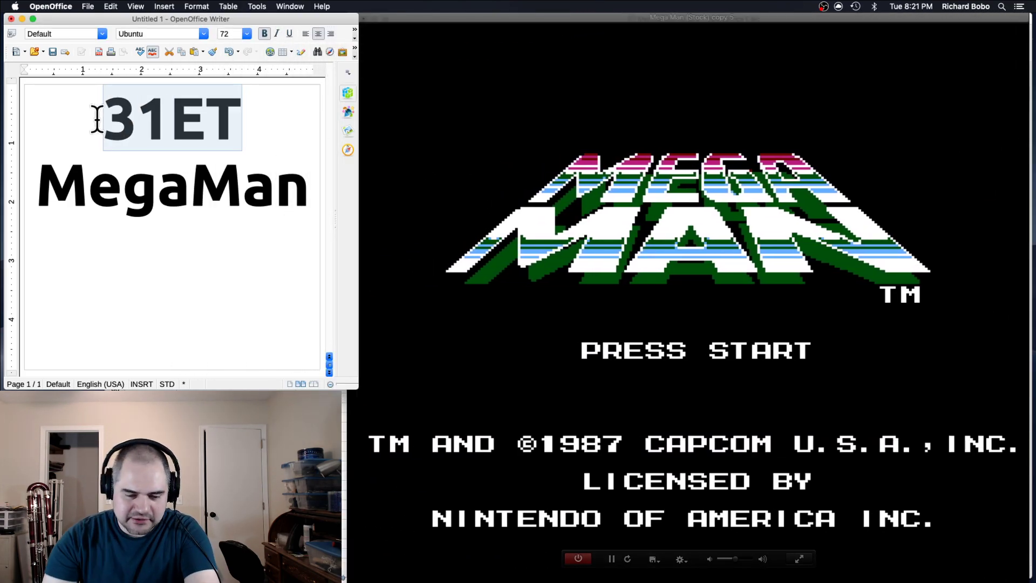
{"action": "type", "text": "Inverted"}
{"action": "key", "text": "Return"}
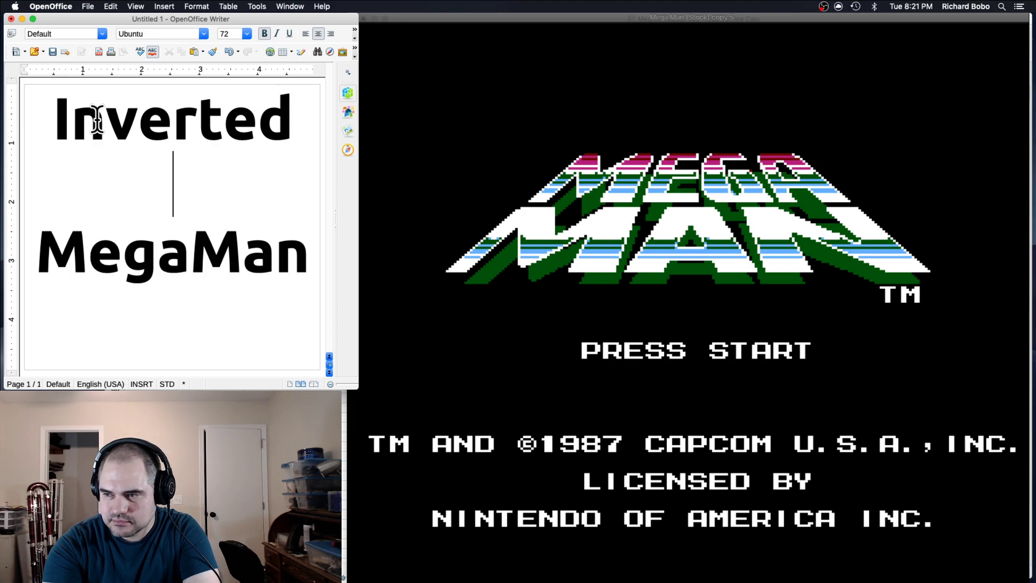
{"action": "type", "text": "25ET"}
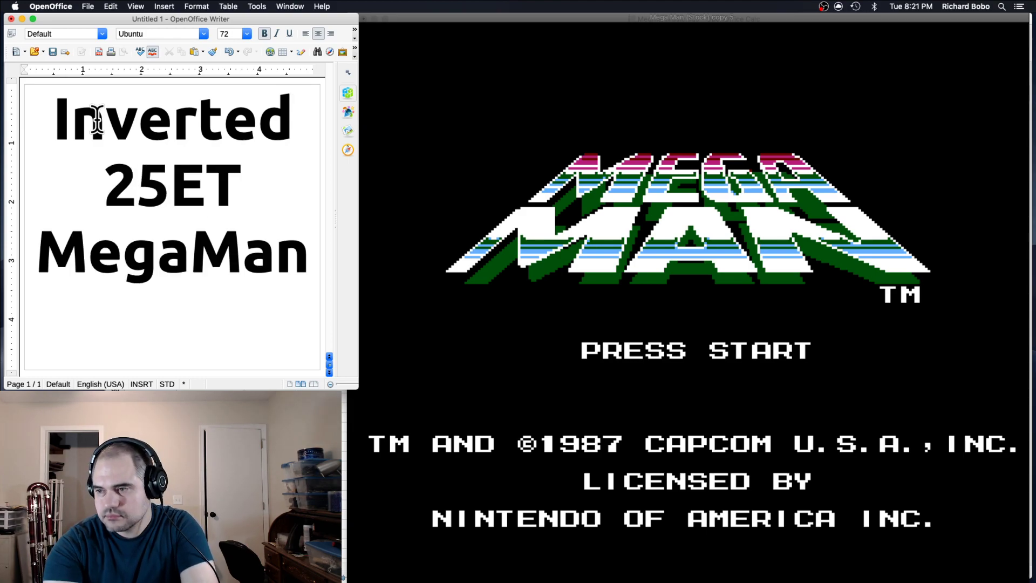
- Start the Mega Man (Stock) copy 5 game and enter the Gutsman stage
{"action": "left_click", "coordinate": [582, 225]}
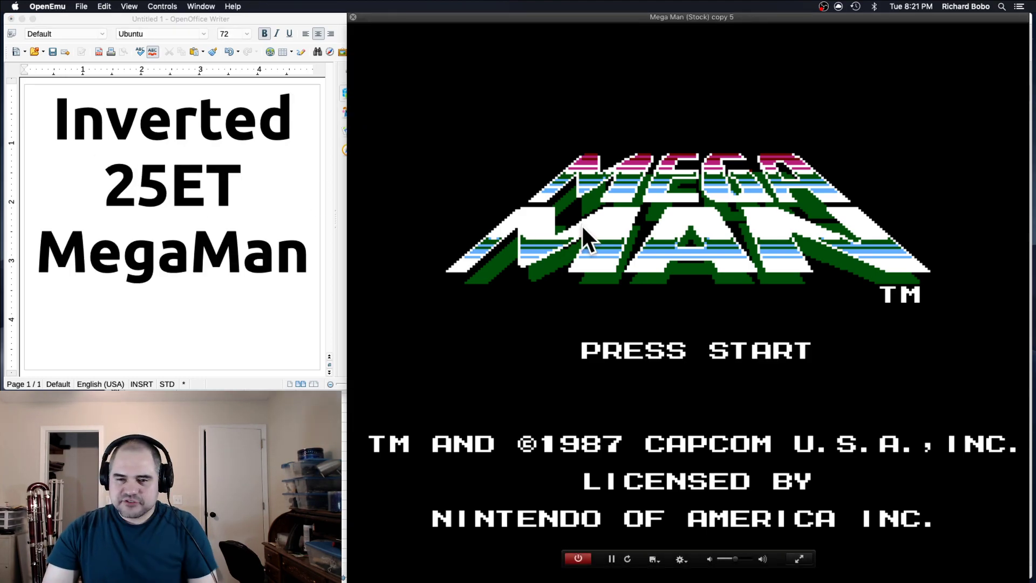
{"action": "key", "text": "Return"}
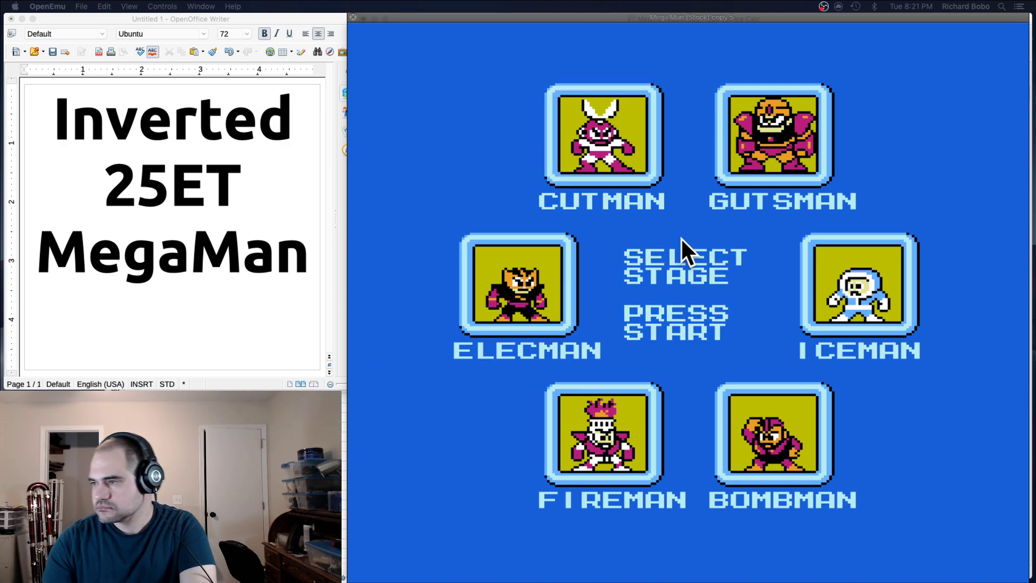
{"action": "key", "text": "Right"}
{"action": "key", "text": "Return"}
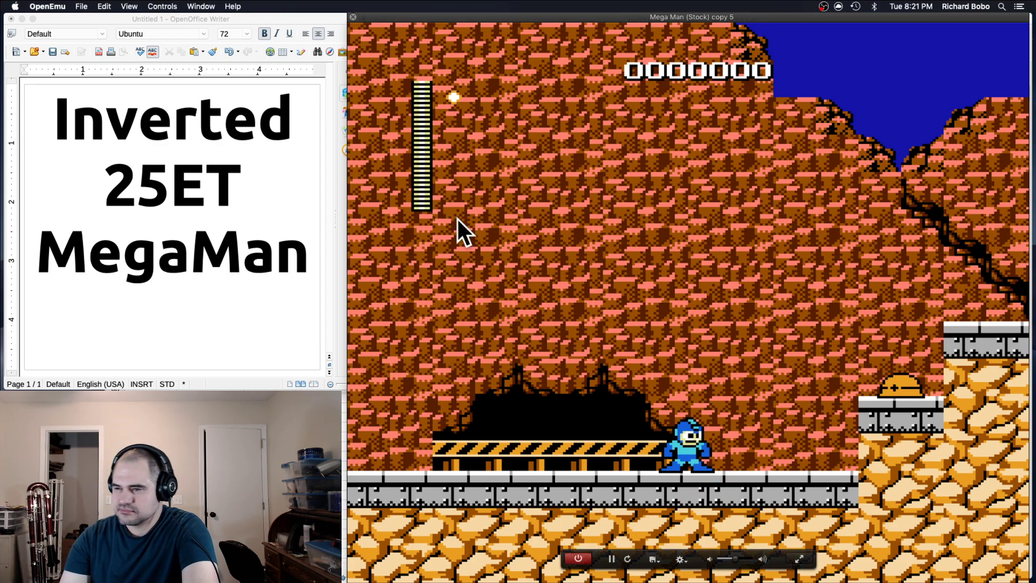
- Move the game window aside and return to the transposition and transformation parameters in the MegmanMusic spreadsheet
{"action": "left_click_drag", "start_coordinate": [533, 14], "coordinate": [483, 276]}
{"action": "left_click", "coordinate": [660, 154]}
{"action": "scroll", "coordinate": [659, 155], "scroll_direction": "up", "scroll_amount": 15}
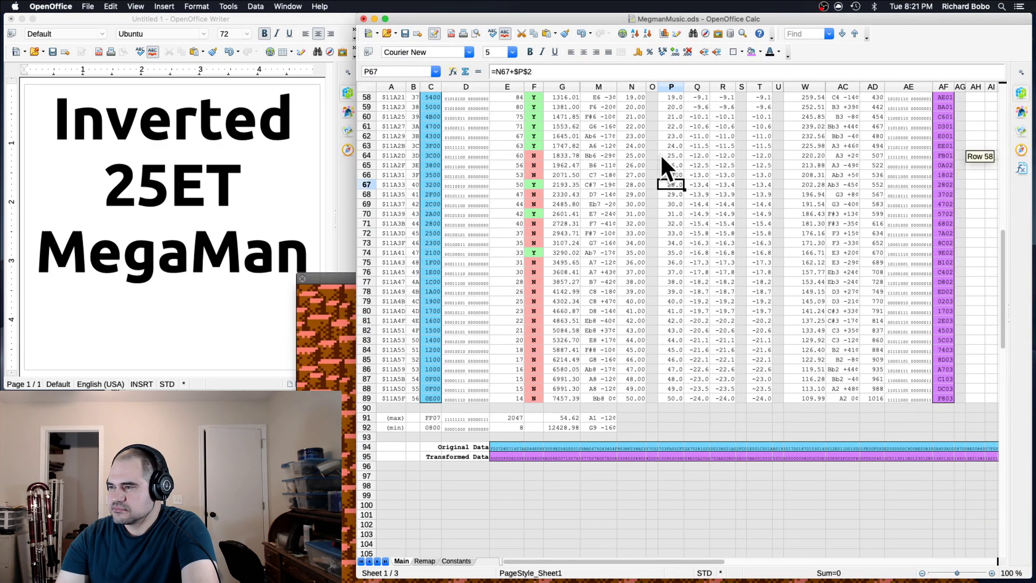
{"action": "scroll", "coordinate": [654, 171], "scroll_direction": "up", "scroll_amount": 5}
{"action": "scroll", "coordinate": [695, 164], "scroll_direction": "down", "scroll_amount": 1}
{"action": "left_click", "coordinate": [696, 156]}
{"action": "scroll", "coordinate": [696, 157], "scroll_direction": "up", "scroll_amount": 1}
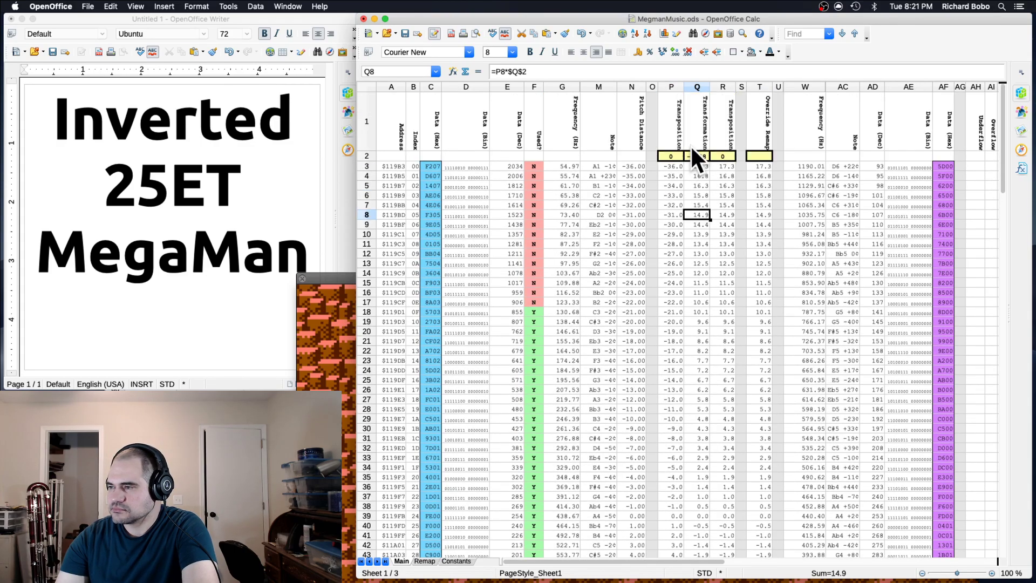
- Set the Transformation factor in Q2 to the formula =-EXP(1)
{"action": "left_click", "coordinate": [701, 154]}
{"action": "type", "text": "=-"}
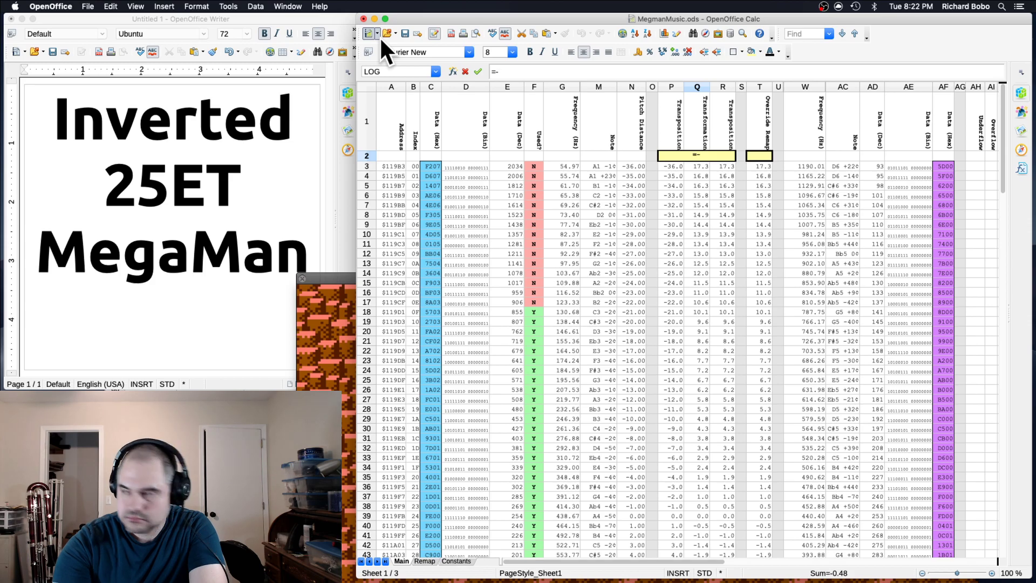
{"action": "type", "text": "exp()"}
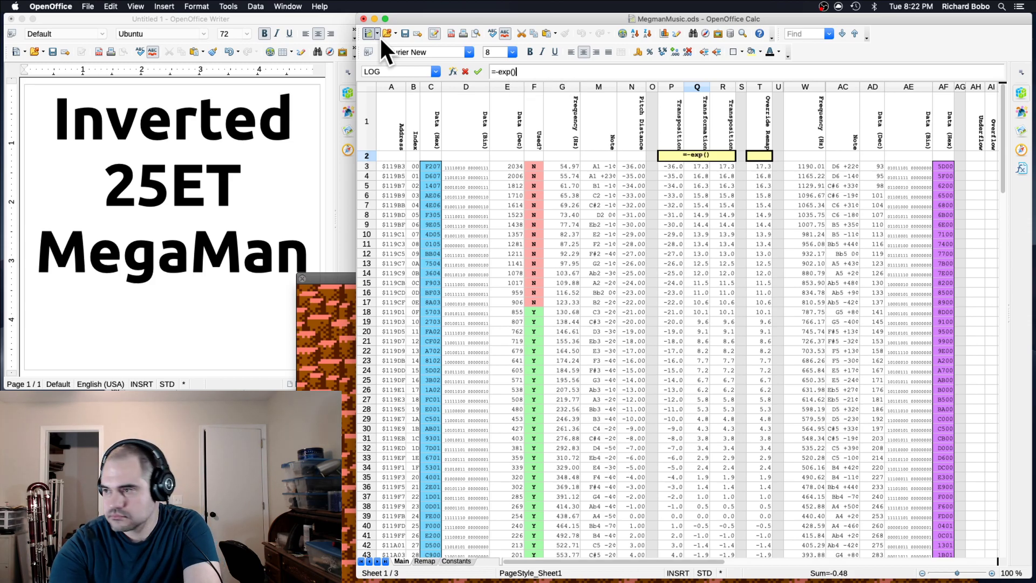
{"action": "key", "text": "Return"}
{"action": "left_click", "coordinate": [516, 72]}
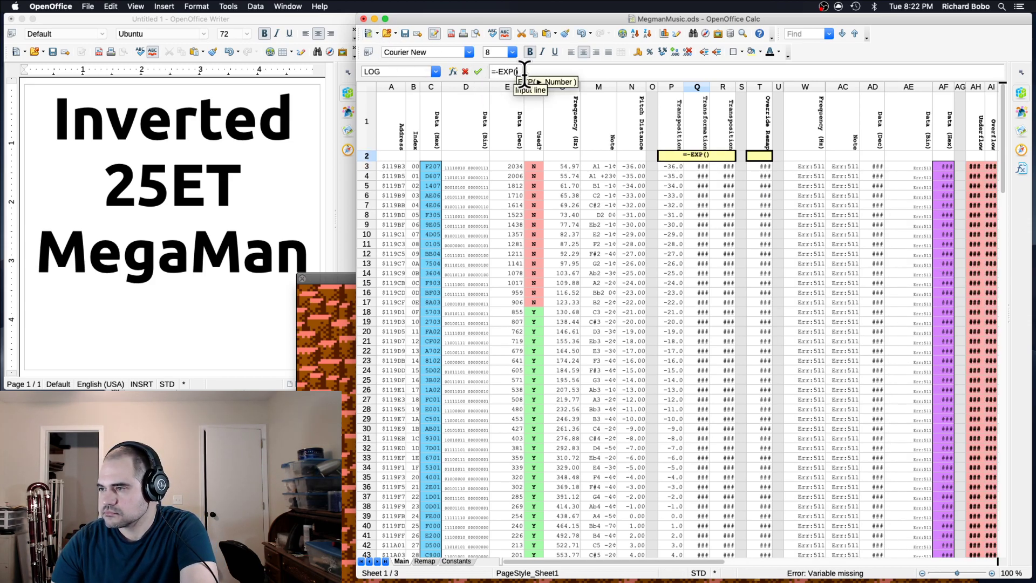
{"action": "type", "text": "1"}
{"action": "key", "text": "Return"}
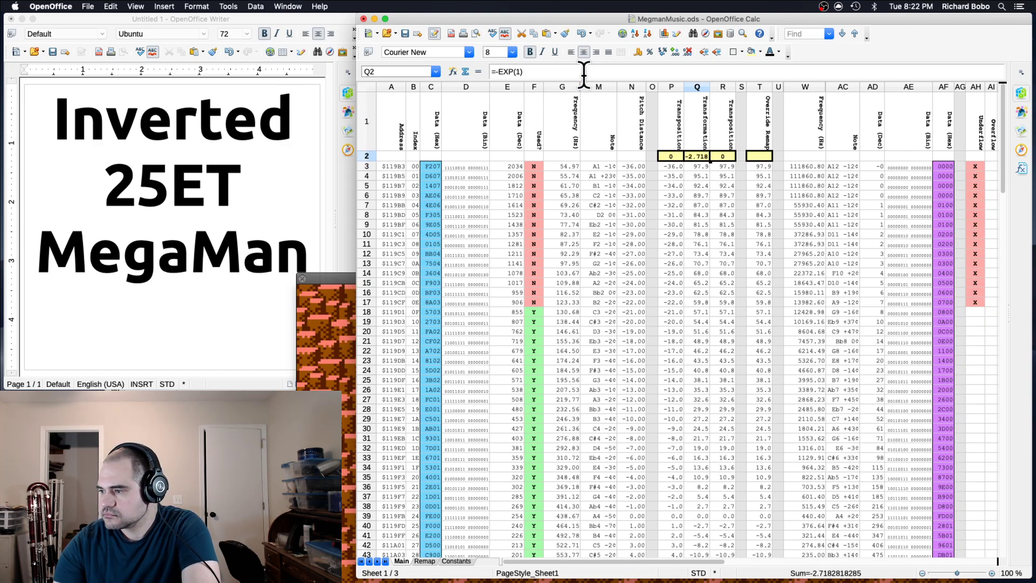
- Examine the transformed pitch distances and the underflow and overflow flags throughout the note table
{"action": "left_click", "coordinate": [696, 310]}
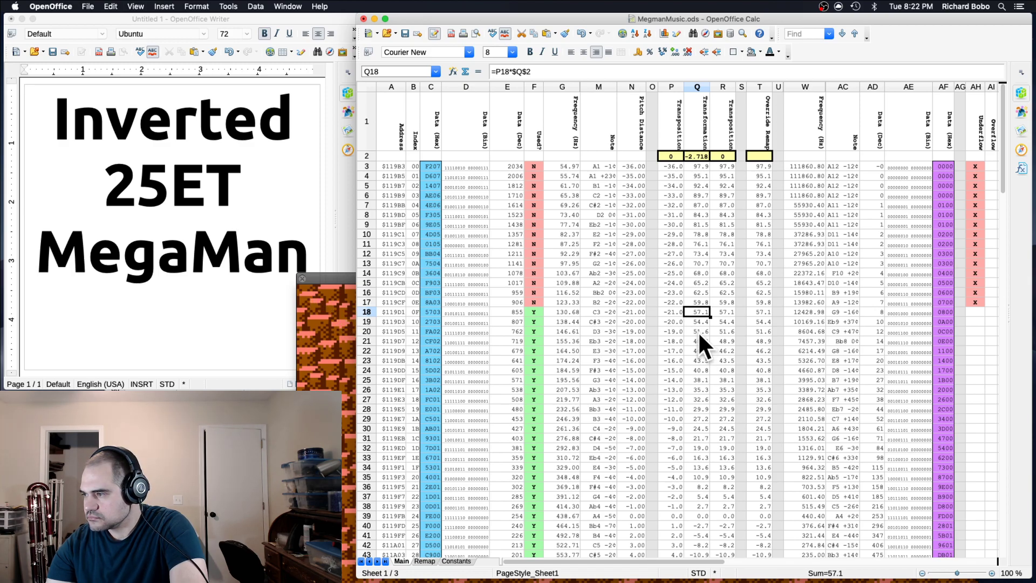
{"action": "scroll", "coordinate": [697, 331], "scroll_direction": "down", "scroll_amount": 14}
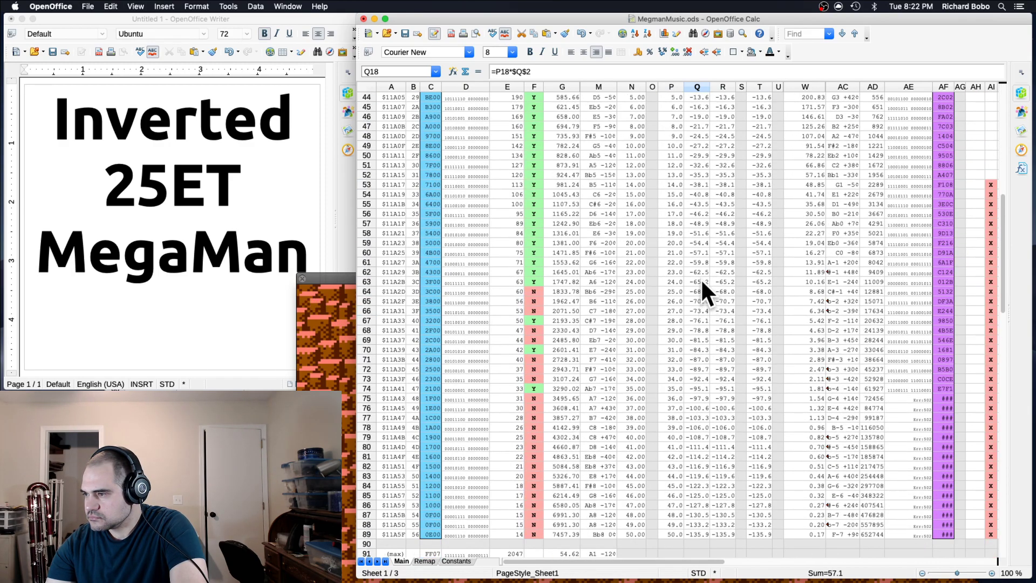
{"action": "left_click", "coordinate": [697, 331]}
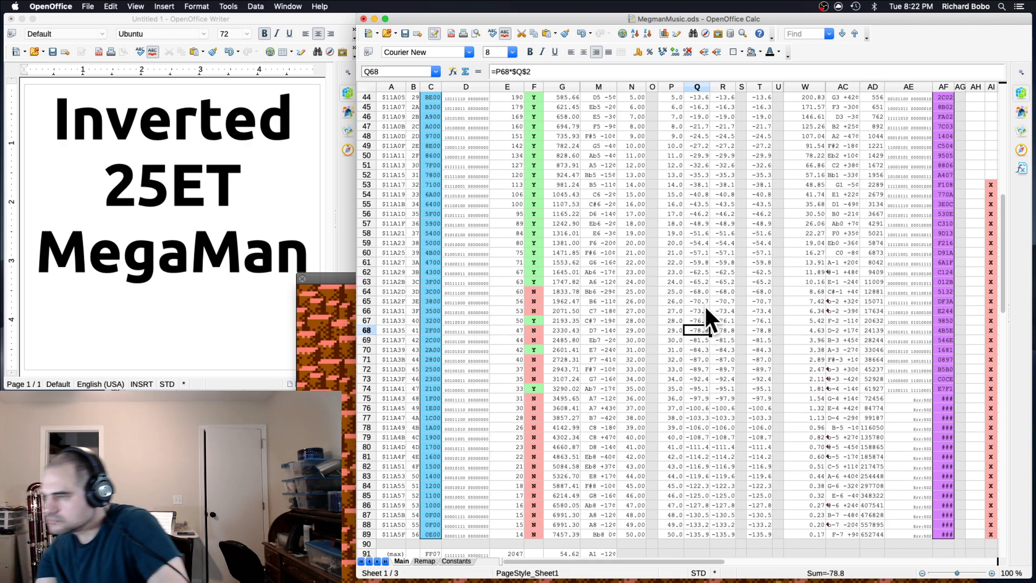
{"action": "left_click", "coordinate": [694, 292]}
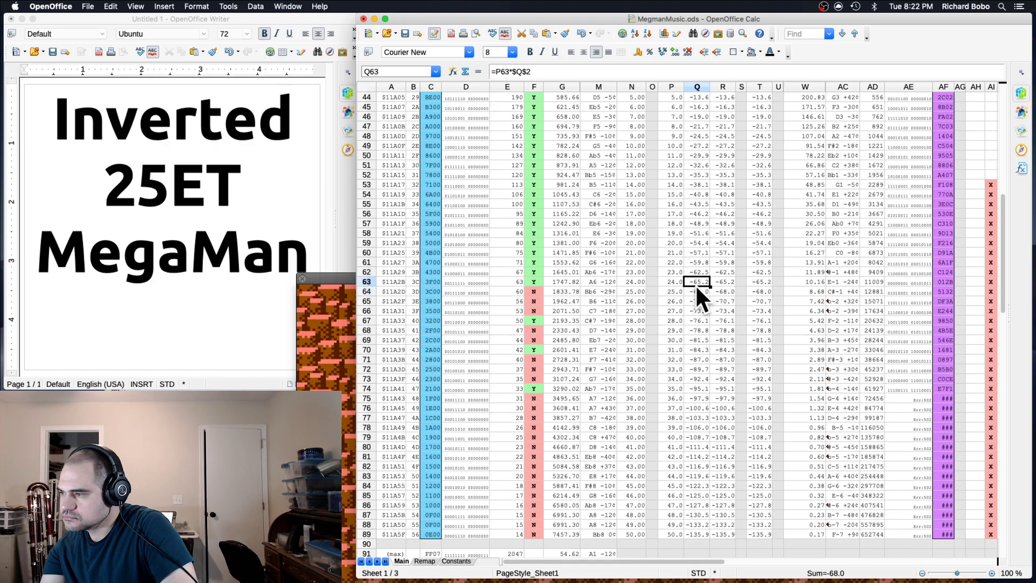
{"action": "scroll", "coordinate": [697, 281], "scroll_direction": "up", "scroll_amount": 10}
{"action": "scroll", "coordinate": [695, 283], "scroll_direction": "up", "scroll_amount": 4}
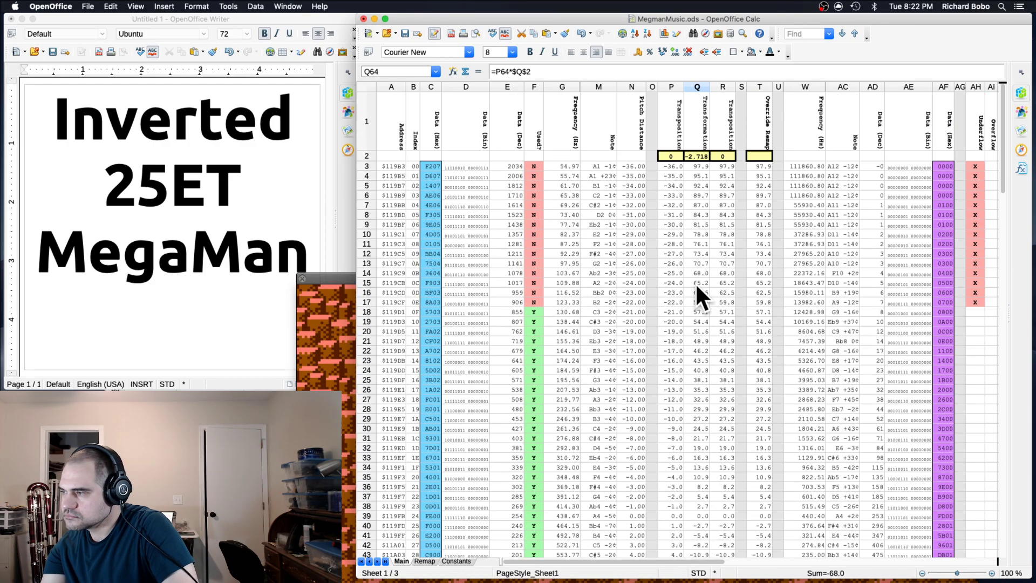
{"action": "left_click", "coordinate": [722, 155]}
{"action": "left_click", "coordinate": [697, 221]}
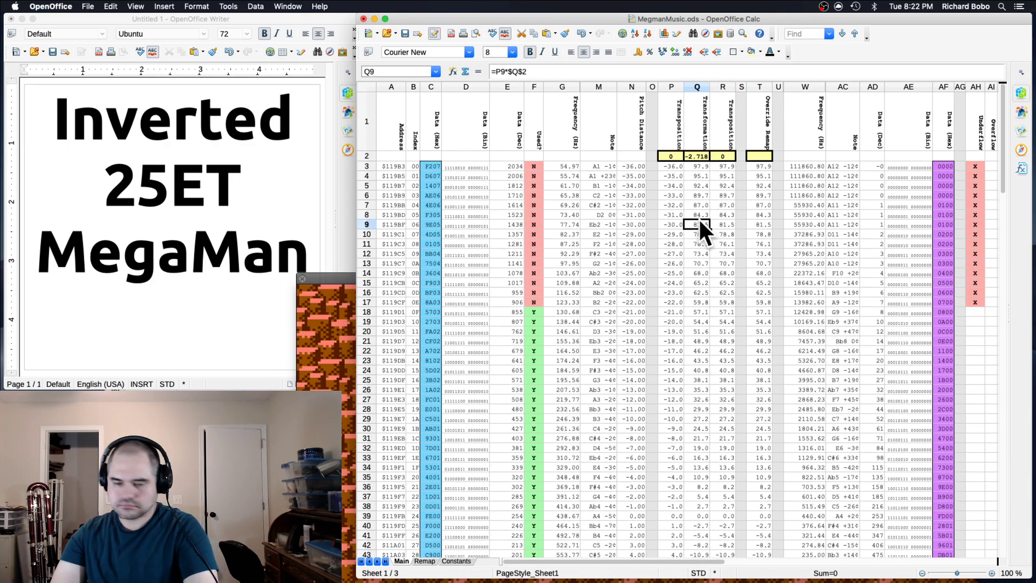
{"action": "scroll", "coordinate": [545, 450], "scroll_direction": "down", "scroll_amount": 15}
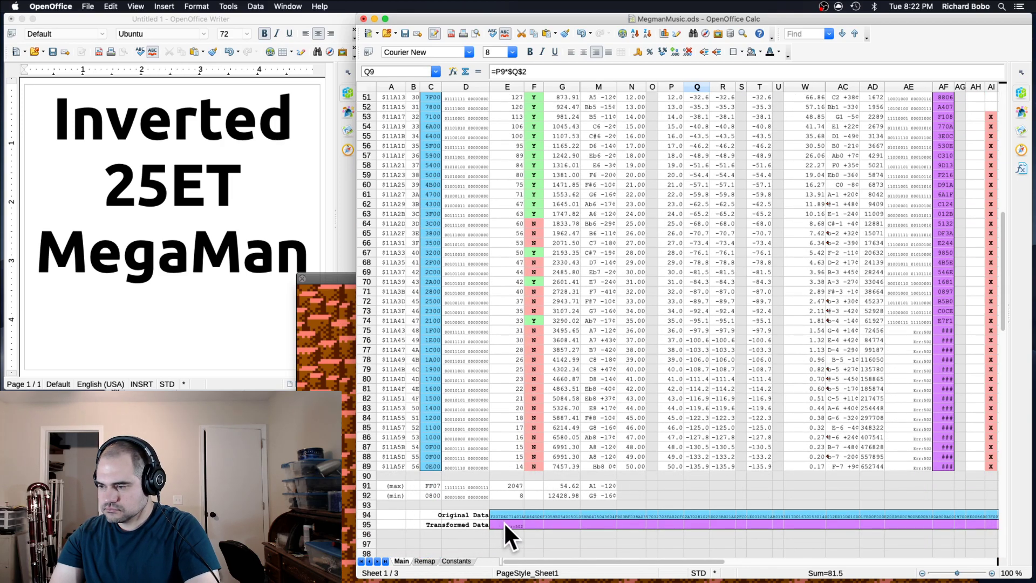
- Inspect the Transformed Data concatenation and the transformed hex and binary cells around row 75 for errors
{"action": "left_click", "coordinate": [511, 523]}
{"action": "scroll", "coordinate": [612, 391], "scroll_direction": "up", "scroll_amount": 13}
{"action": "scroll", "coordinate": [614, 396], "scroll_direction": "up", "scroll_amount": 3}
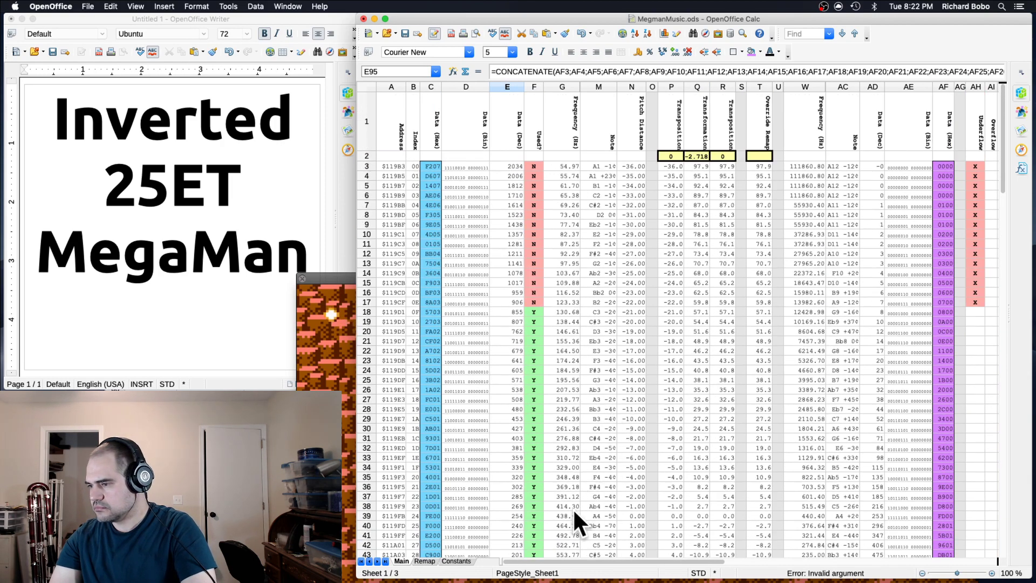
{"action": "scroll", "coordinate": [575, 569], "scroll_direction": "right", "scroll_amount": 5}
{"action": "scroll", "coordinate": [661, 429], "scroll_direction": "down", "scroll_amount": 11}
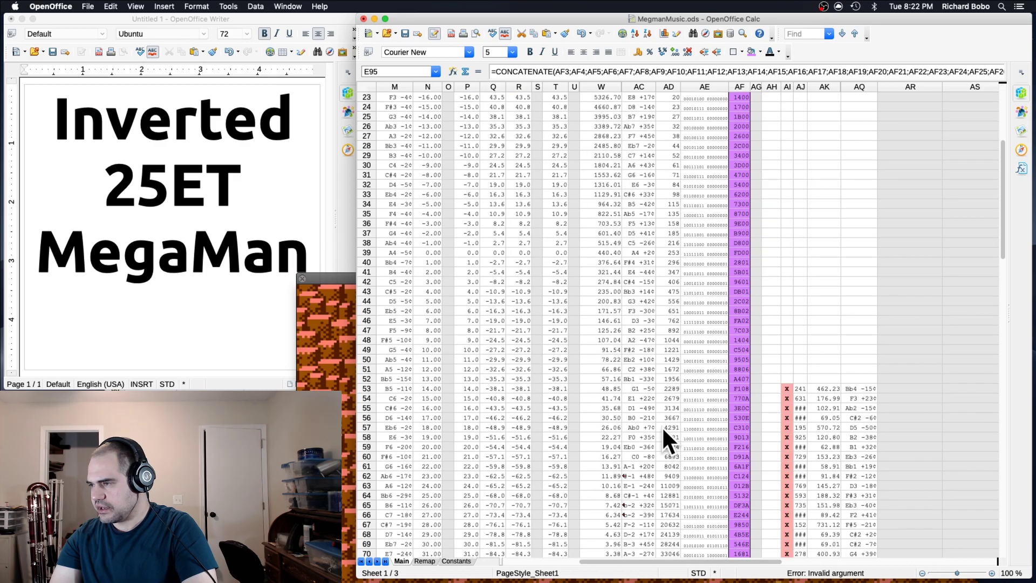
{"action": "scroll", "coordinate": [662, 426], "scroll_direction": "down", "scroll_amount": 4}
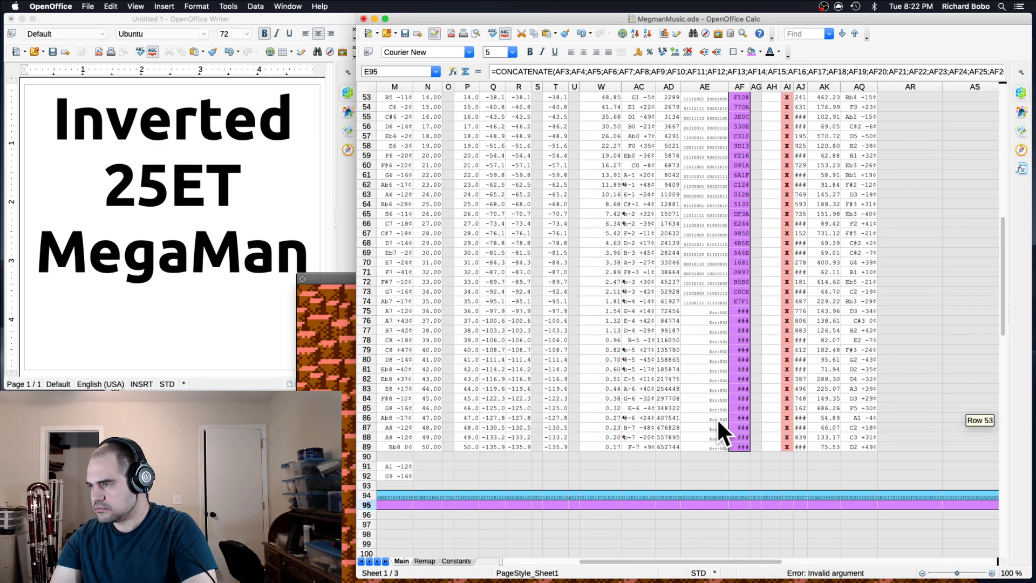
{"action": "left_click", "coordinate": [740, 360]}
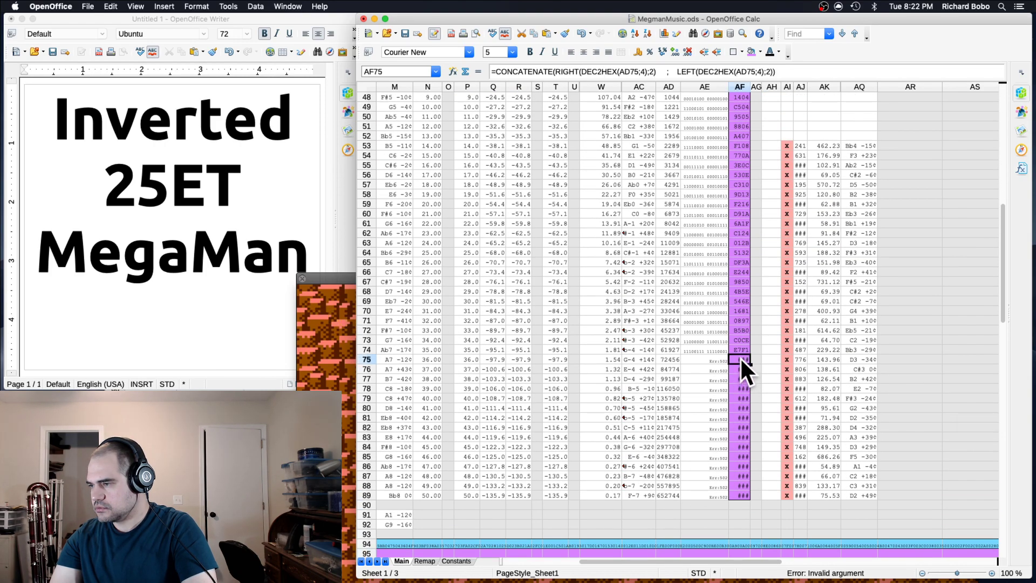
{"action": "left_click", "coordinate": [713, 358]}
{"action": "left_click", "coordinate": [737, 355]}
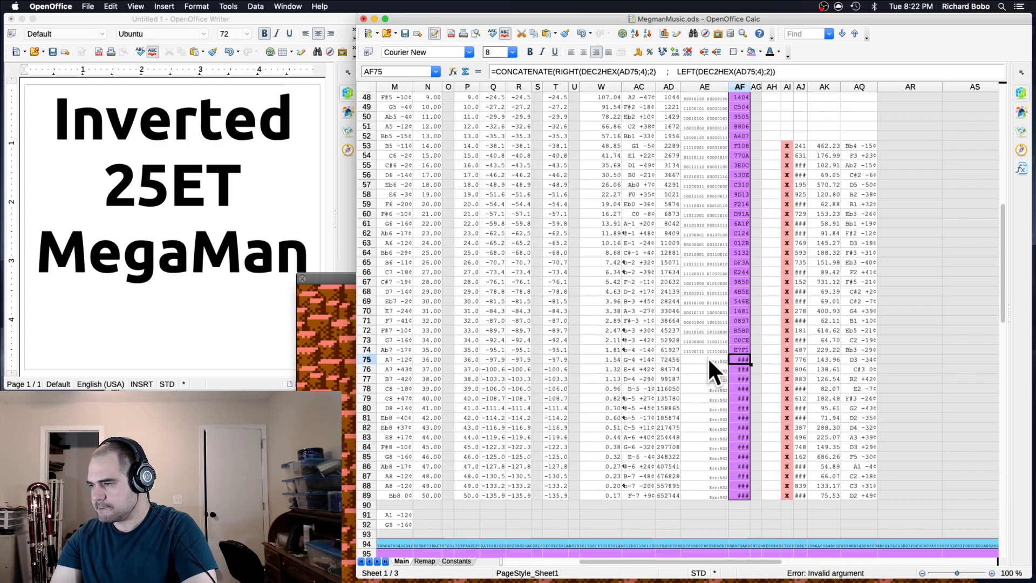
{"action": "left_click", "coordinate": [707, 357]}
- Overwrite the transformed hex value in AF75 with 0000 and fill it down through AF89
{"action": "left_click", "coordinate": [739, 361]}
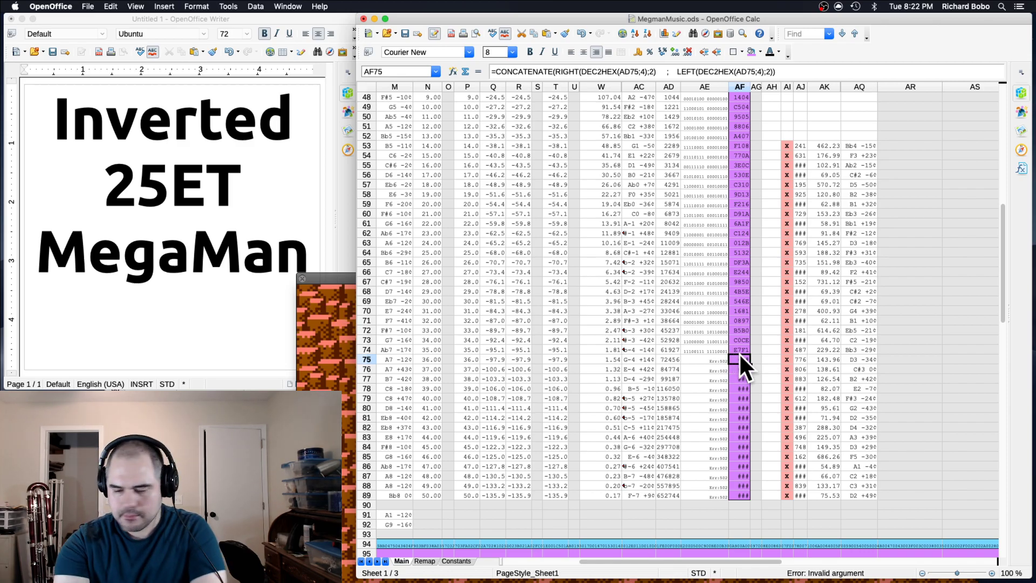
{"action": "type", "text": "0000"}
{"action": "key", "text": "Return"}
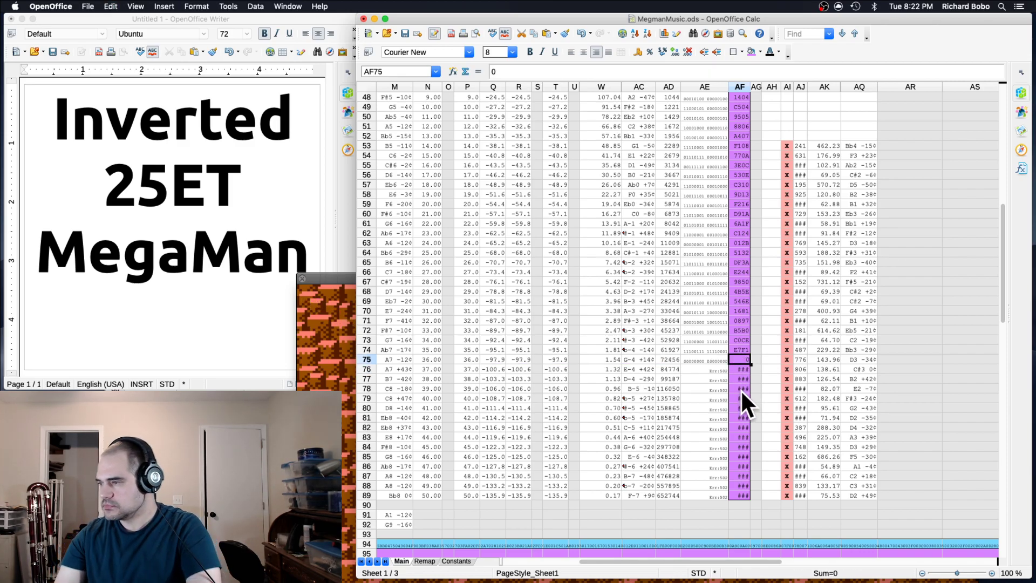
{"action": "left_click", "coordinate": [739, 494], "text": "shift"}
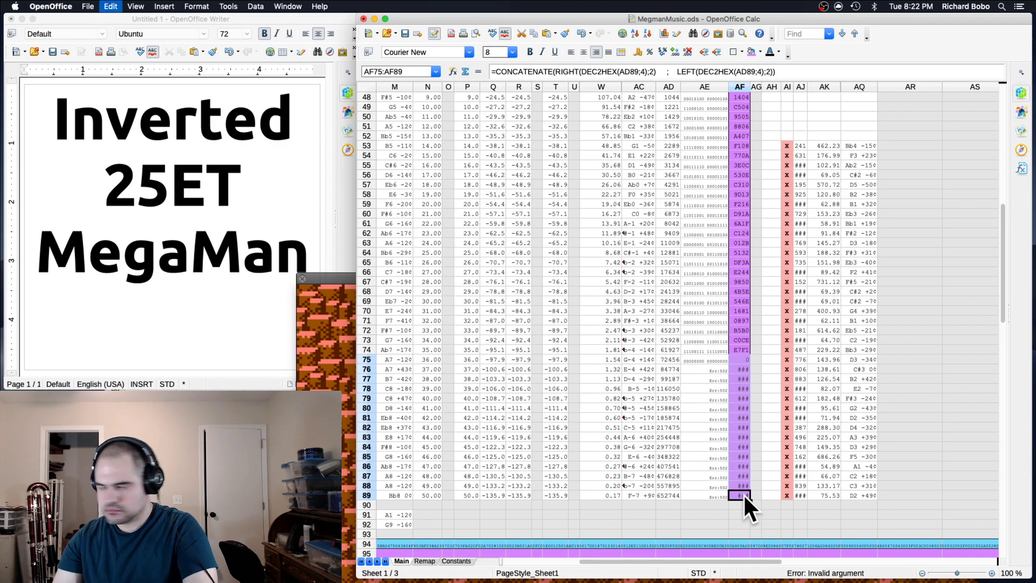
{"action": "key", "text": "ctrl+d"}
{"action": "left_click", "coordinate": [756, 475]}
{"action": "left_click", "coordinate": [744, 361]}
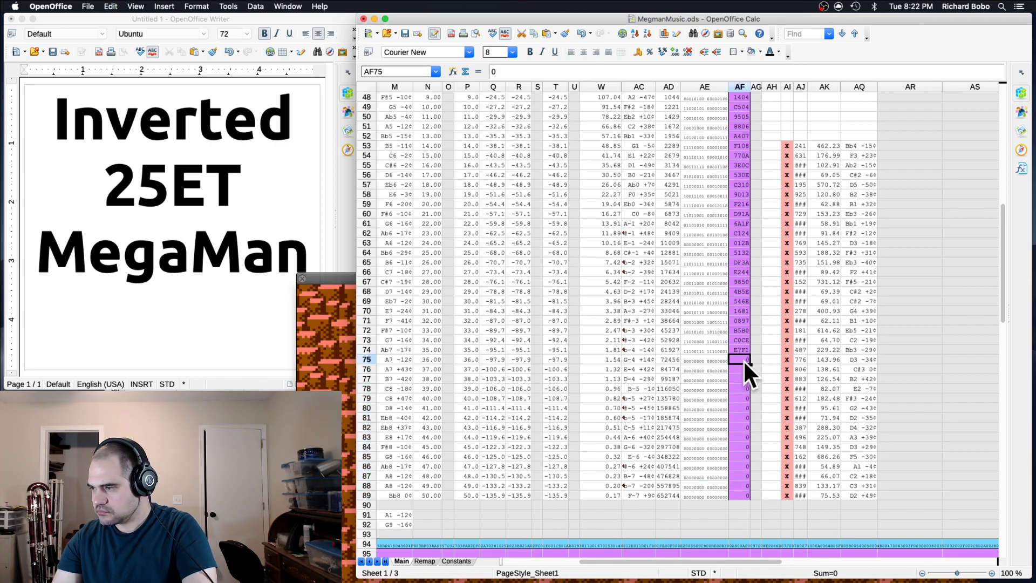
{"action": "scroll", "coordinate": [689, 453], "scroll_direction": "down", "scroll_amount": 2}
{"action": "left_click_drag", "start_coordinate": [653, 561], "coordinate": [674, 534]}
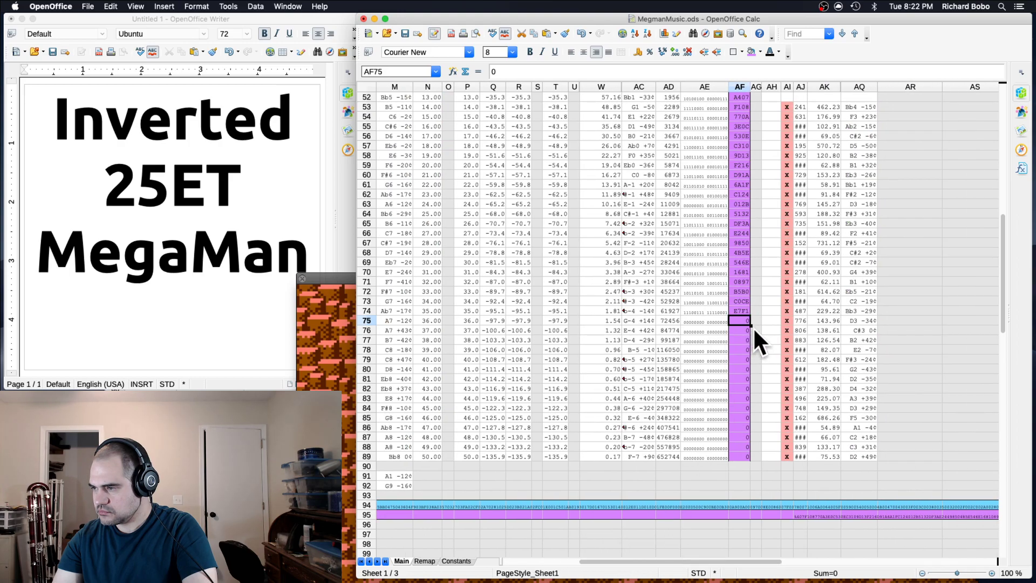
{"action": "left_click", "coordinate": [744, 312]}
{"action": "scroll", "coordinate": [738, 315], "scroll_direction": "up", "scroll_amount": 16}
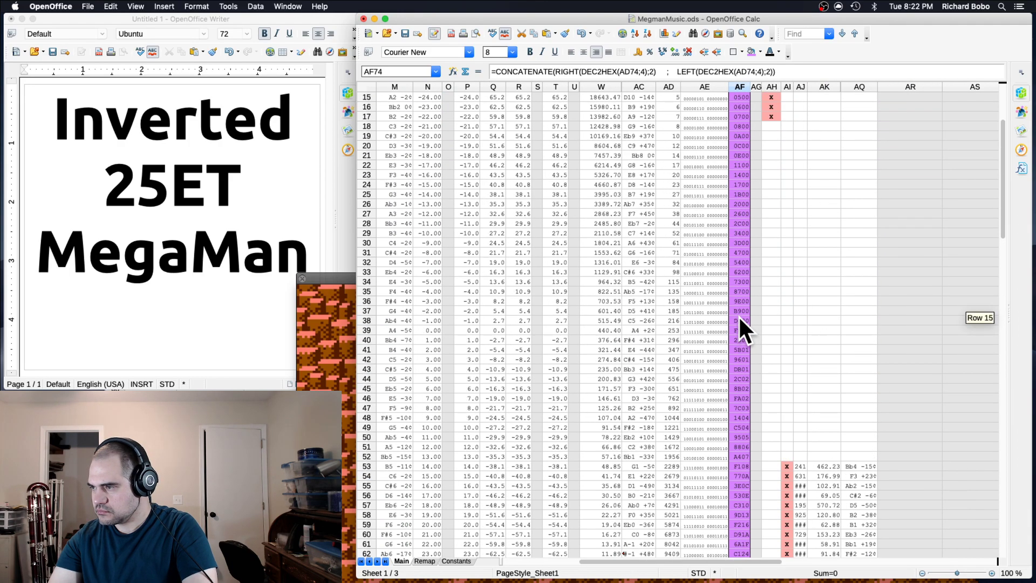
{"action": "scroll", "coordinate": [738, 315], "scroll_direction": "down", "scroll_amount": 20}
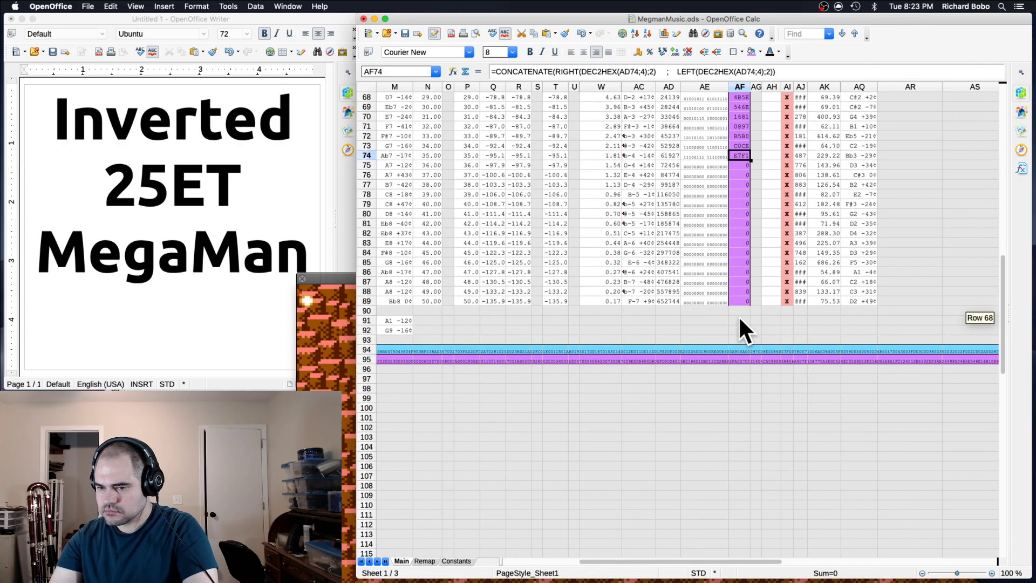
- Switch to OpenEmu and quit it together with the running Mega Man game
{"action": "left_click", "coordinate": [342, 399]}
{"action": "key", "text": "super+q"}
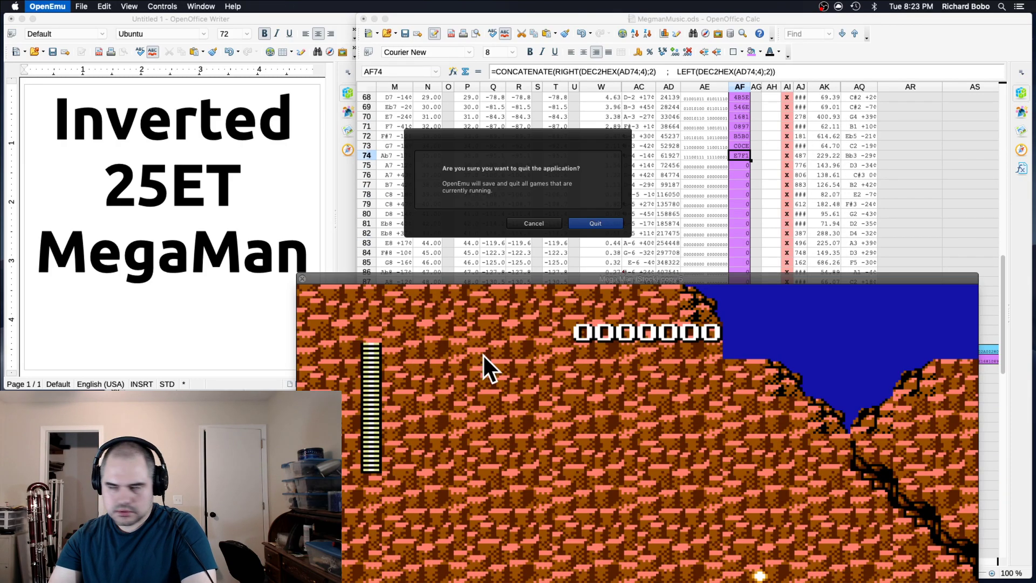
{"action": "left_click", "coordinate": [594, 221]}
- Review the converted note data and its underflow and overflow flags across the spreadsheet
{"action": "left_click", "coordinate": [692, 281]}
{"action": "scroll", "coordinate": [692, 280], "scroll_direction": "up", "scroll_amount": 19}
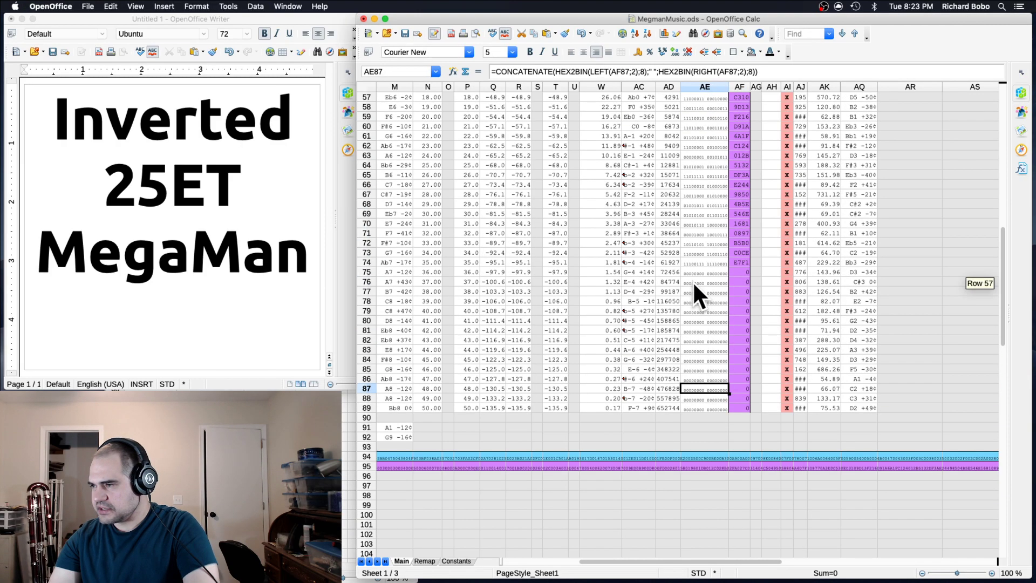
{"action": "scroll", "coordinate": [692, 281], "scroll_direction": "up", "scroll_amount": 4}
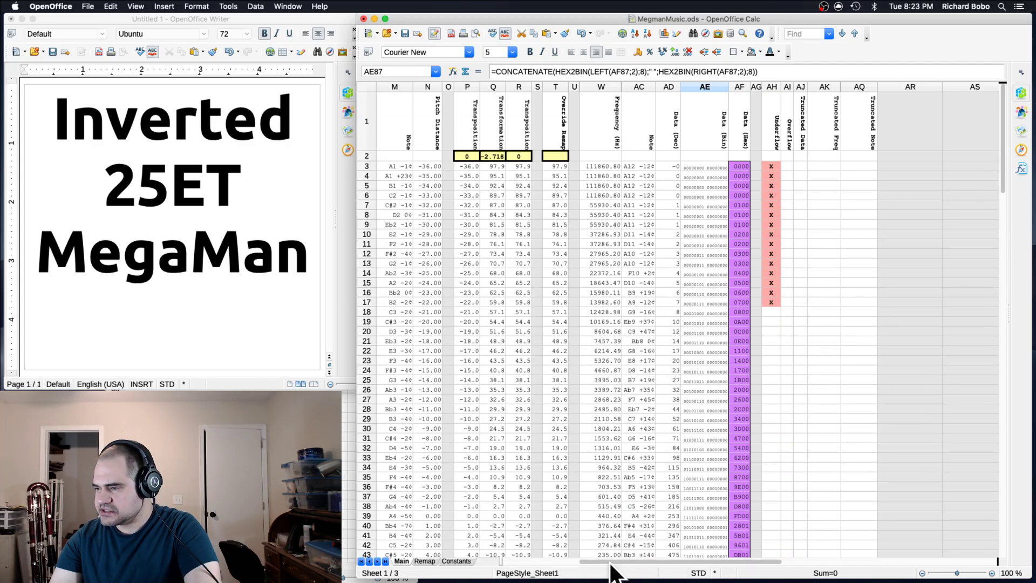
{"action": "left_click_drag", "start_coordinate": [612, 562], "coordinate": [463, 561]}
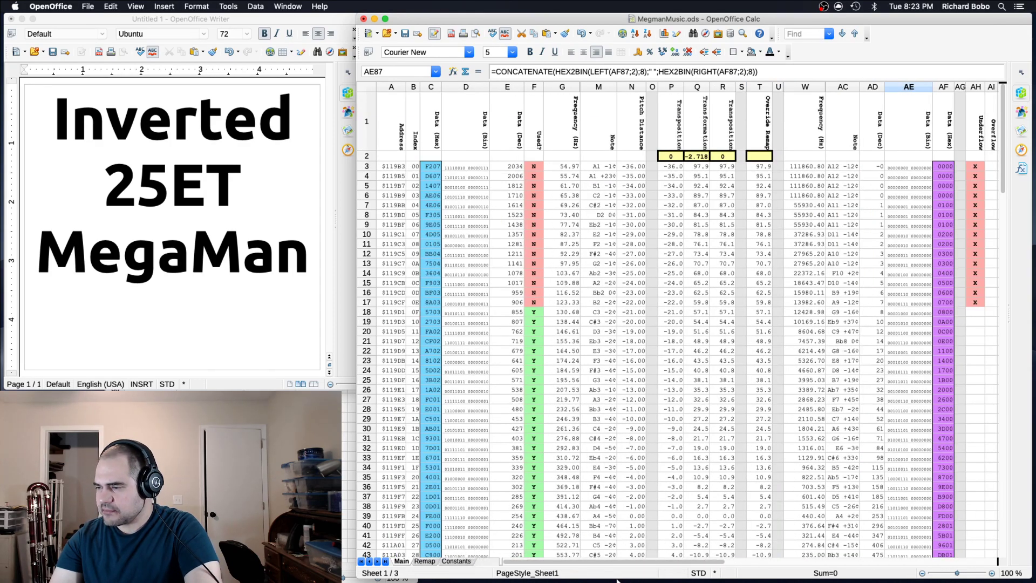
{"action": "left_click_drag", "start_coordinate": [576, 565], "coordinate": [666, 561]}
{"action": "scroll", "coordinate": [663, 513], "scroll_direction": "down", "scroll_amount": 17}
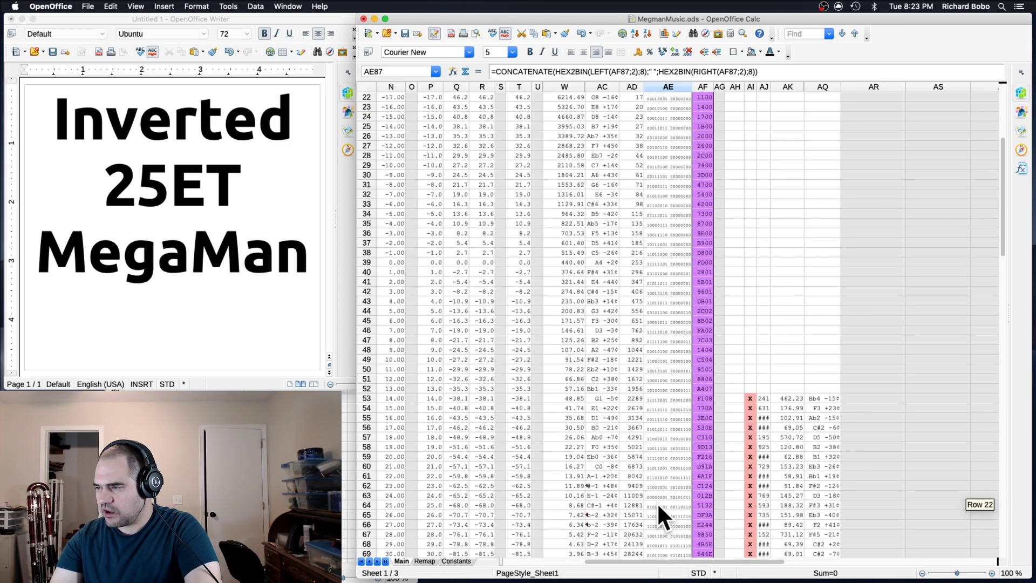
{"action": "scroll", "coordinate": [659, 499], "scroll_direction": "up", "scroll_amount": 1}
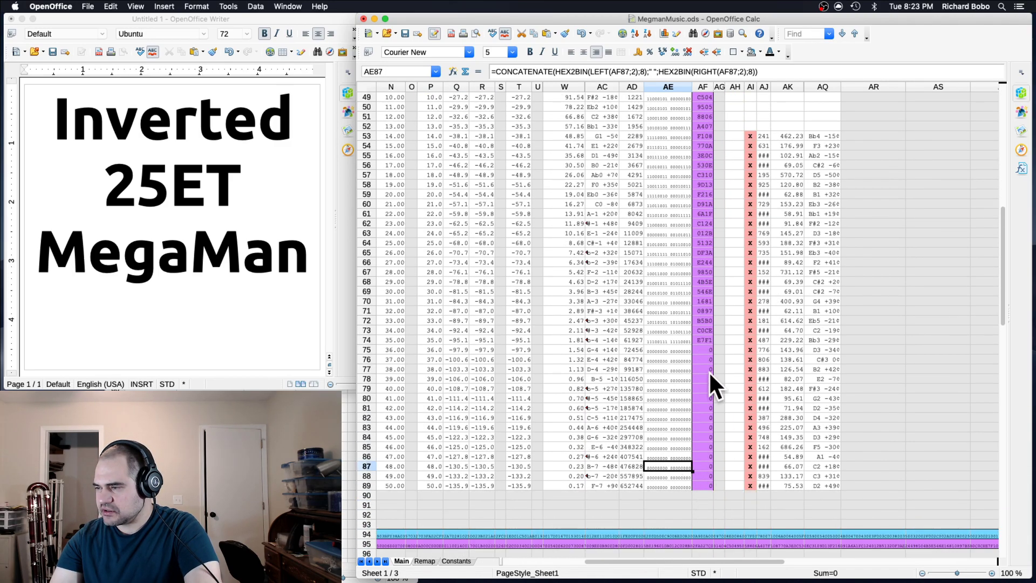
- Set the transformed hex value in AF75 to FFFF and fill it down through AF89
{"action": "left_click", "coordinate": [704, 349]}
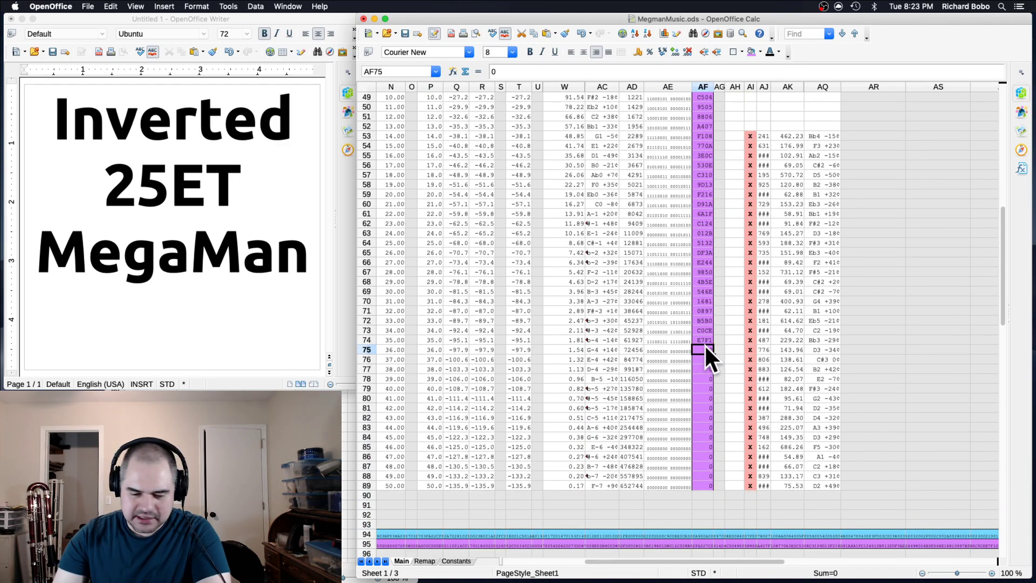
{"action": "key", "text": "Return"}
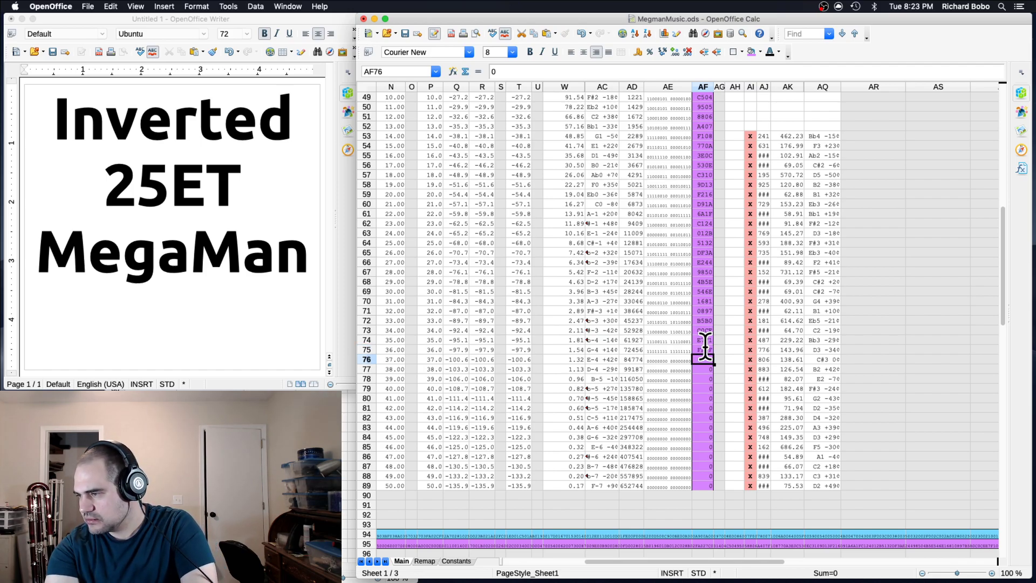
{"action": "left_click", "coordinate": [701, 481], "text": "shift"}
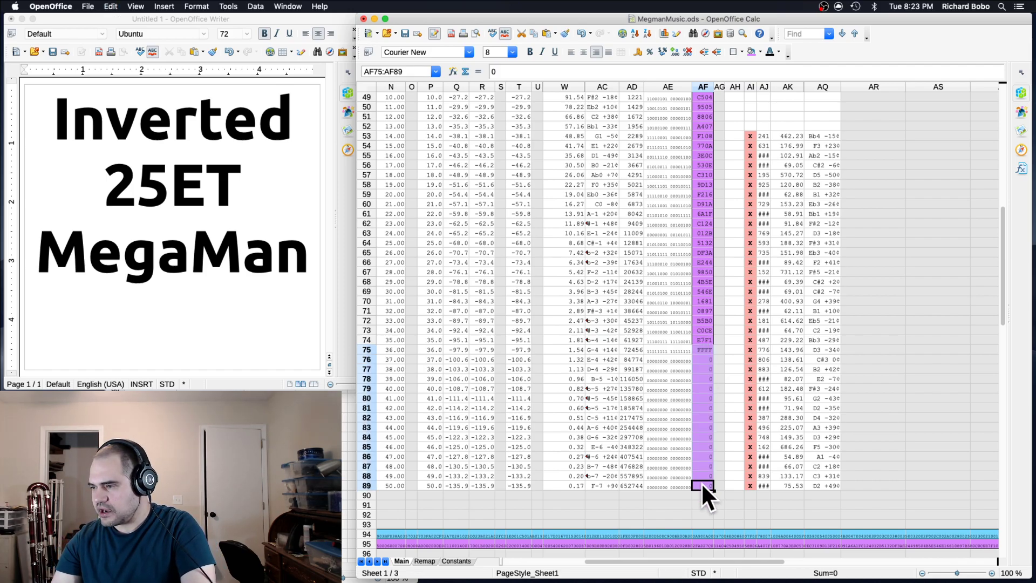
{"action": "key", "text": "super+d"}
{"action": "left_click", "coordinate": [734, 467]}
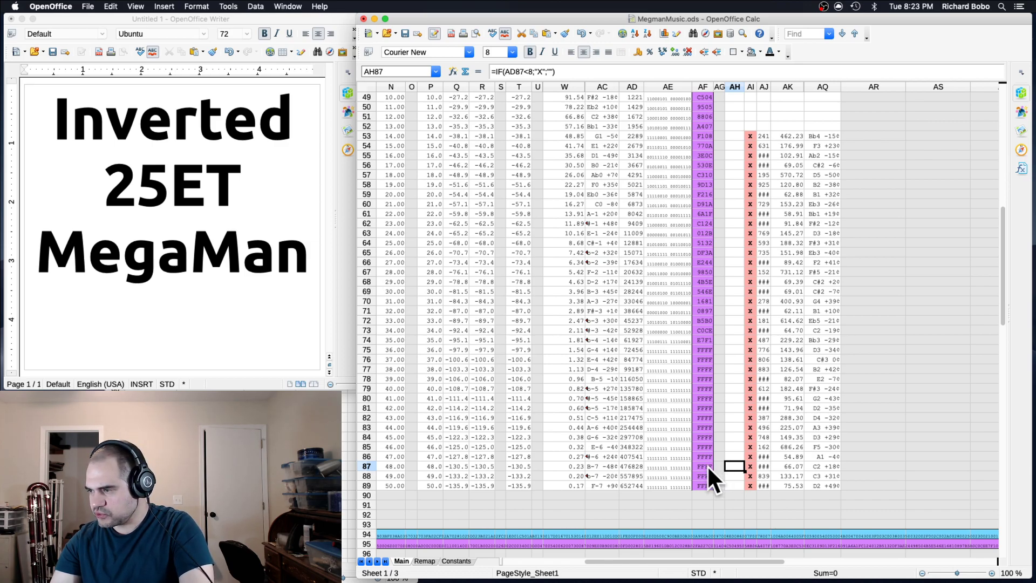
- Copy the concatenated transformed data string from cell E95 of the Main sheet
{"action": "scroll", "coordinate": [641, 551], "scroll_direction": "left", "scroll_amount": 10}
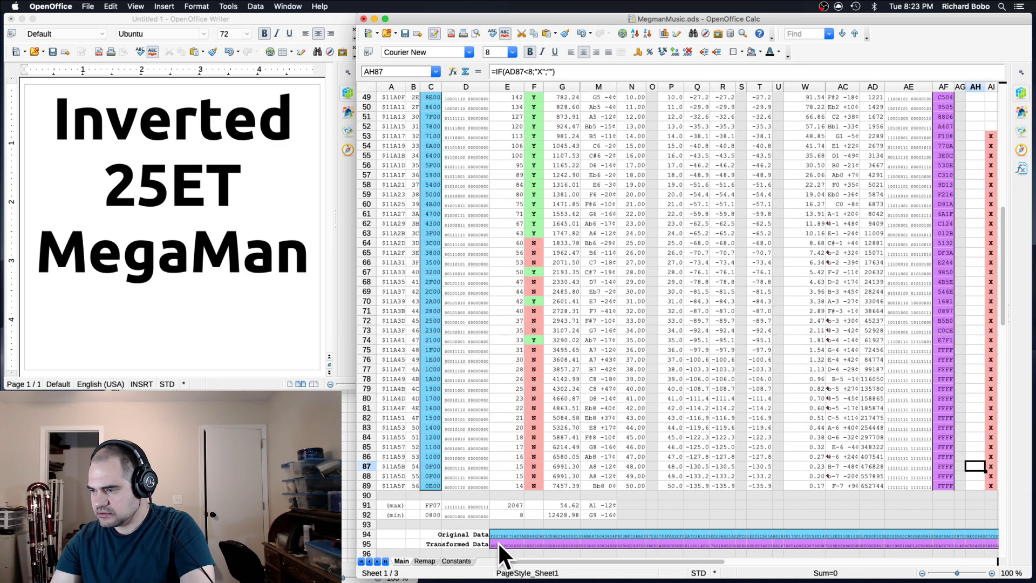
{"action": "left_click", "coordinate": [502, 543]}
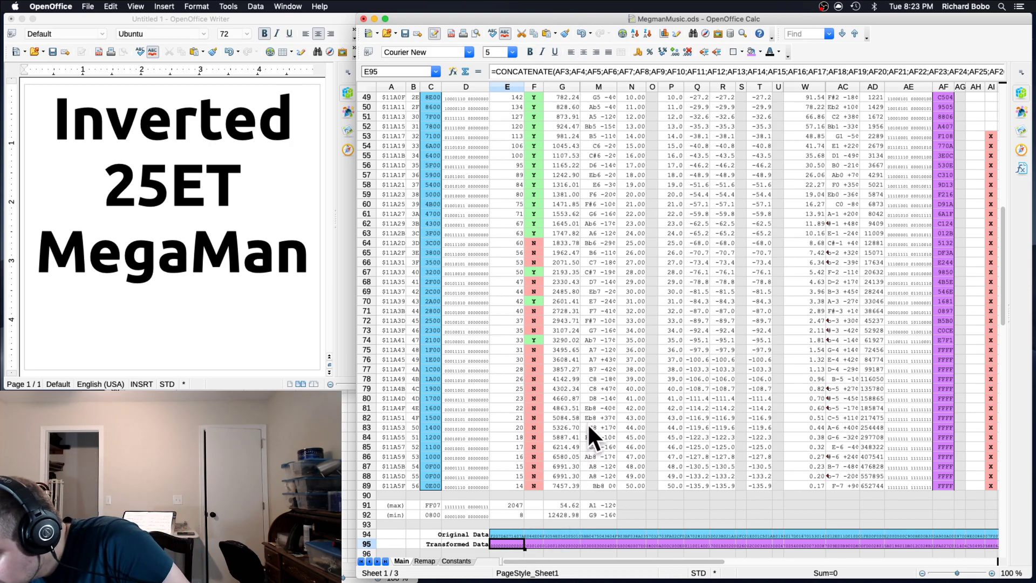
{"action": "scroll", "coordinate": [584, 375], "scroll_direction": "up", "scroll_amount": 4}
{"action": "scroll", "coordinate": [582, 378], "scroll_direction": "up", "scroll_amount": 10}
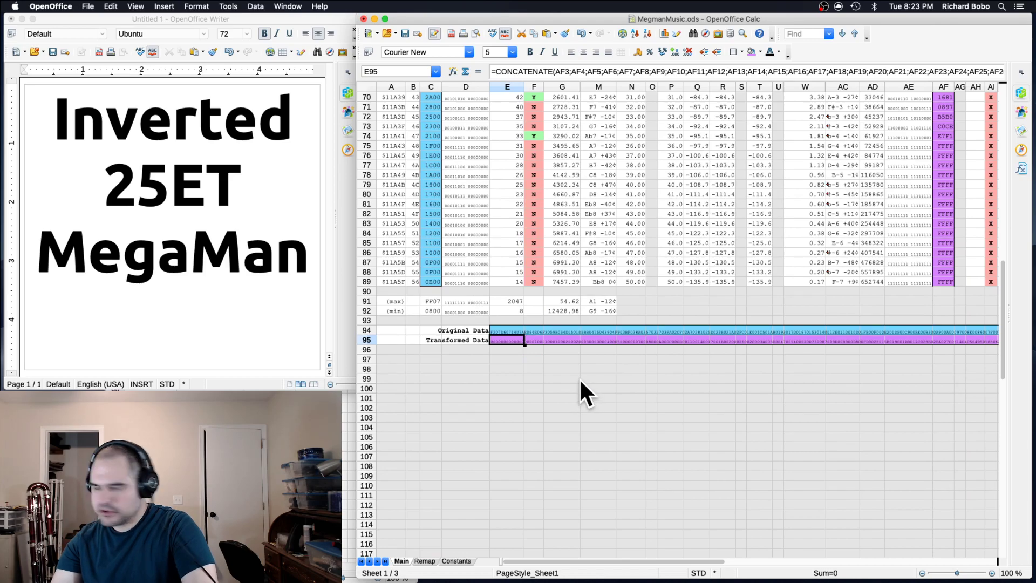
- Switch to Hex Fiend, overwrite the music pitch table in Mega Man (Stock) copy 6.nes with the copied transformed data, and save the ROM
{"action": "key", "text": "super+Tab"}
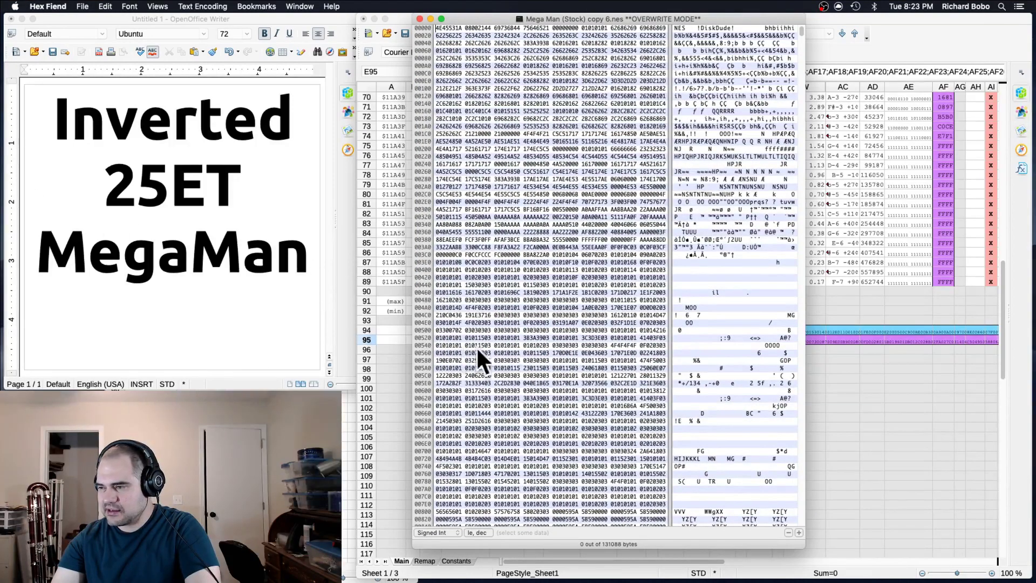
{"action": "scroll", "coordinate": [478, 350], "scroll_direction": "down", "scroll_amount": 20}
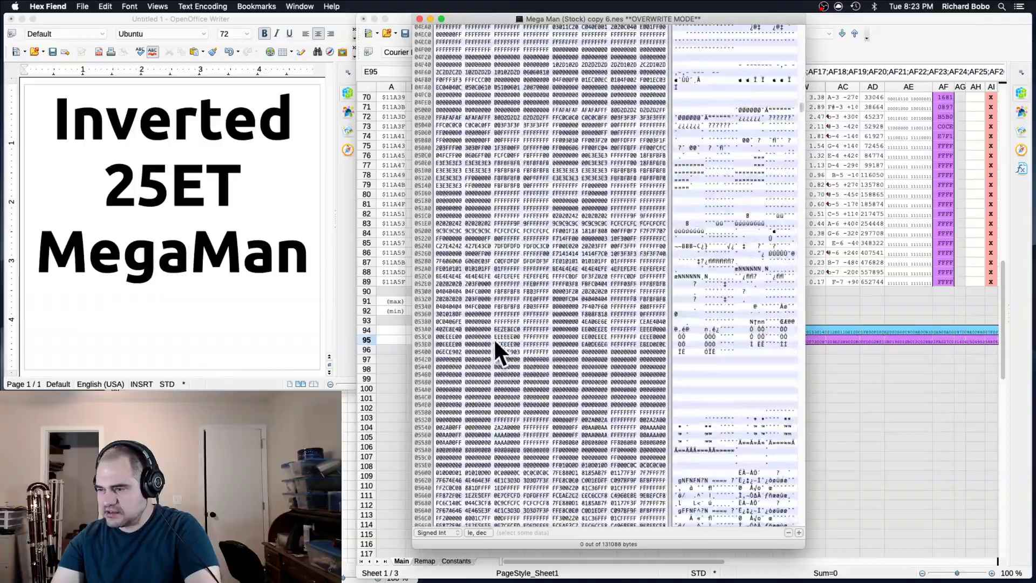
{"action": "scroll", "coordinate": [488, 331], "scroll_direction": "down", "scroll_amount": 20}
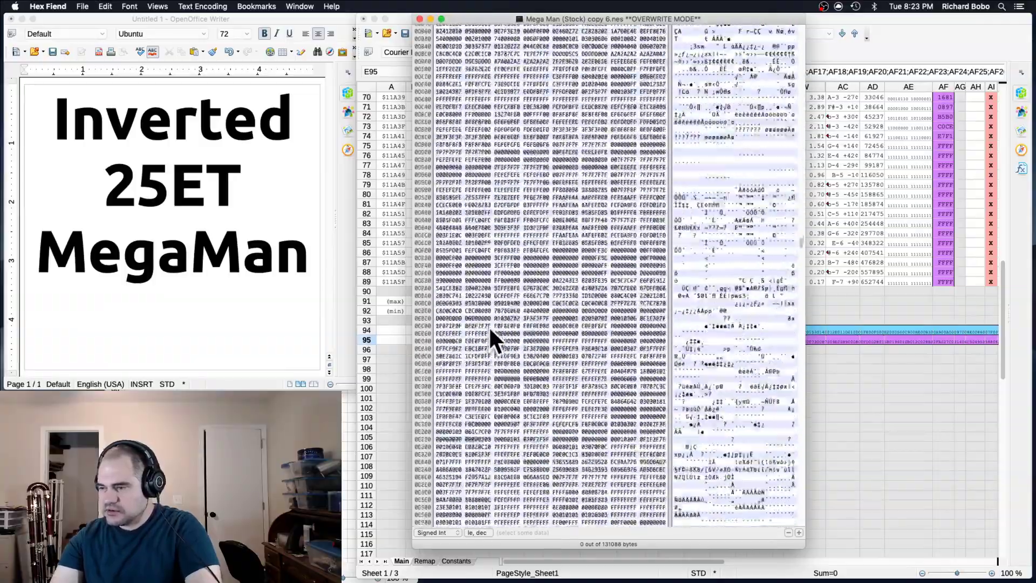
{"action": "scroll", "coordinate": [490, 325], "scroll_direction": "down", "scroll_amount": 20}
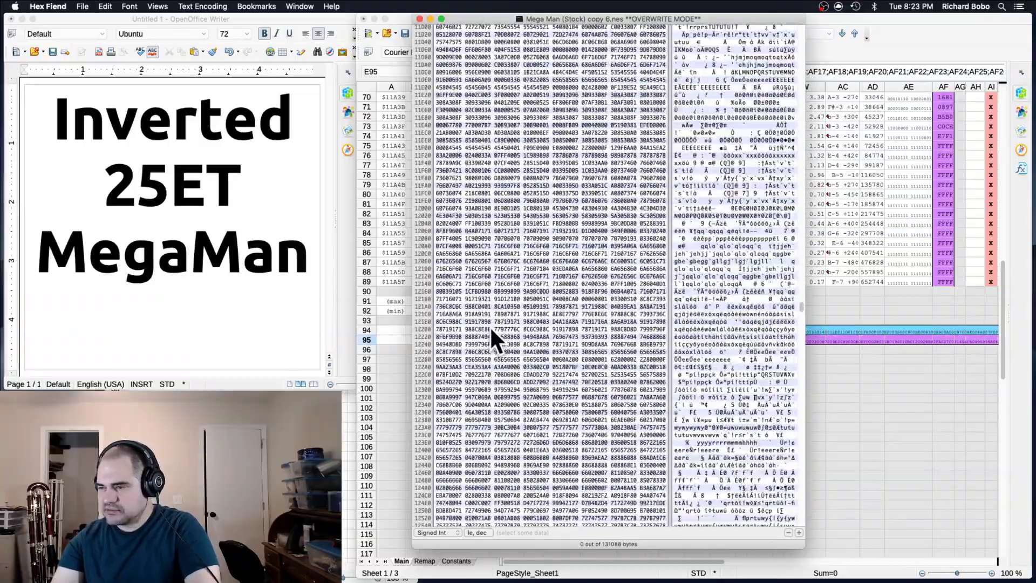
{"action": "scroll", "coordinate": [490, 324], "scroll_direction": "down", "scroll_amount": 20}
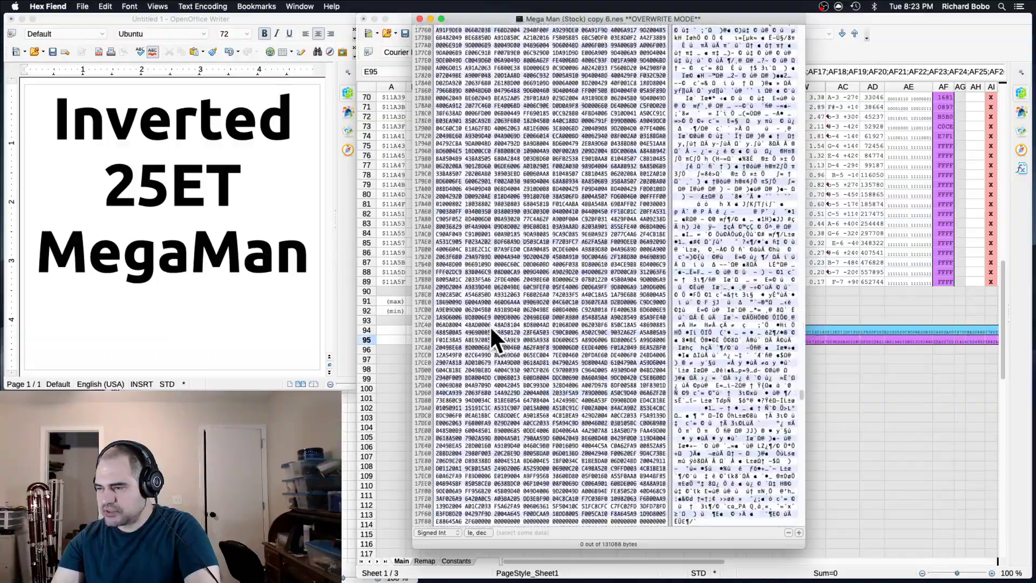
{"action": "scroll", "coordinate": [490, 325], "scroll_direction": "up", "scroll_amount": 15}
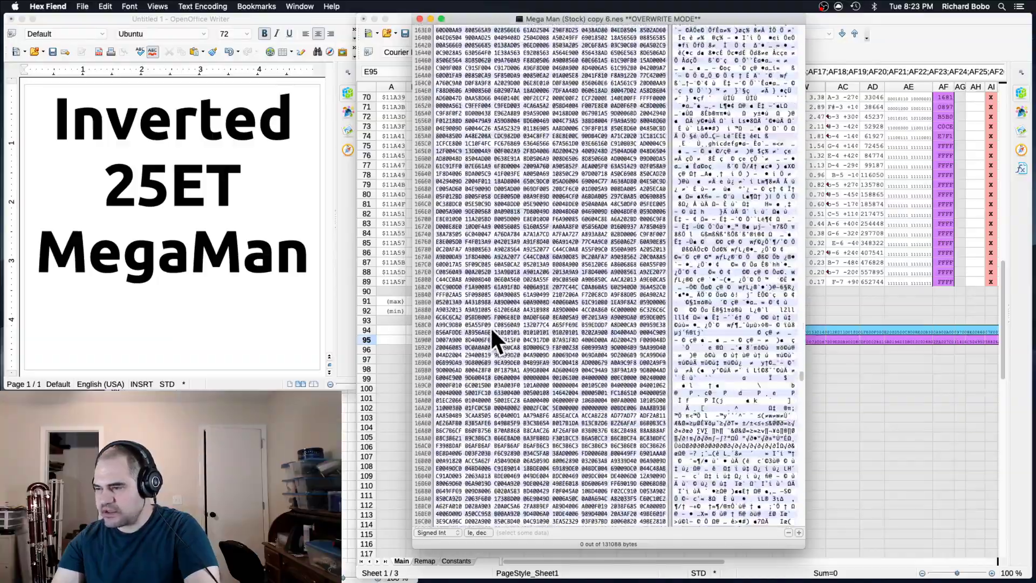
{"action": "scroll", "coordinate": [490, 323], "scroll_direction": "up", "scroll_amount": 10}
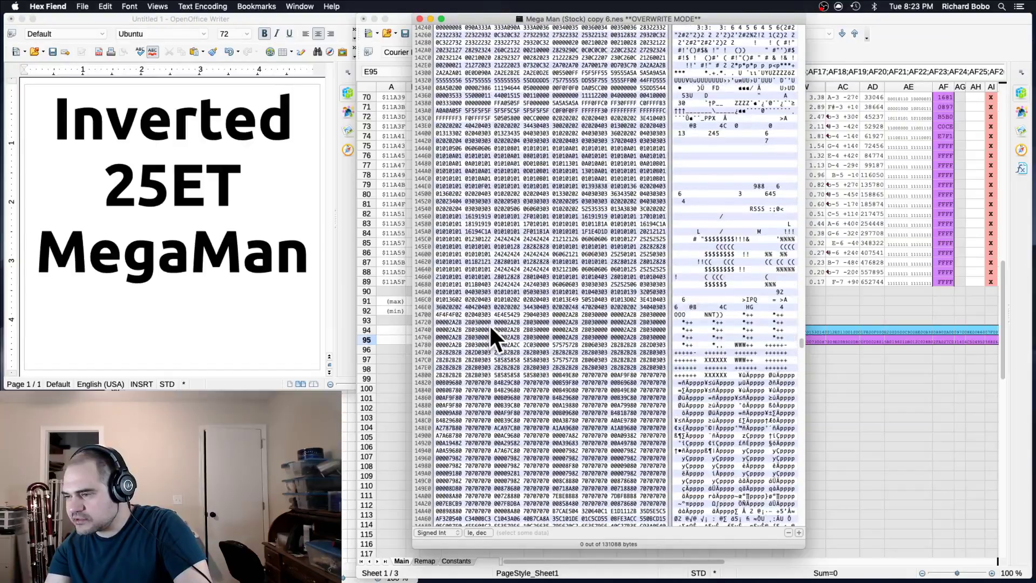
{"action": "scroll", "coordinate": [488, 324], "scroll_direction": "up", "scroll_amount": 12}
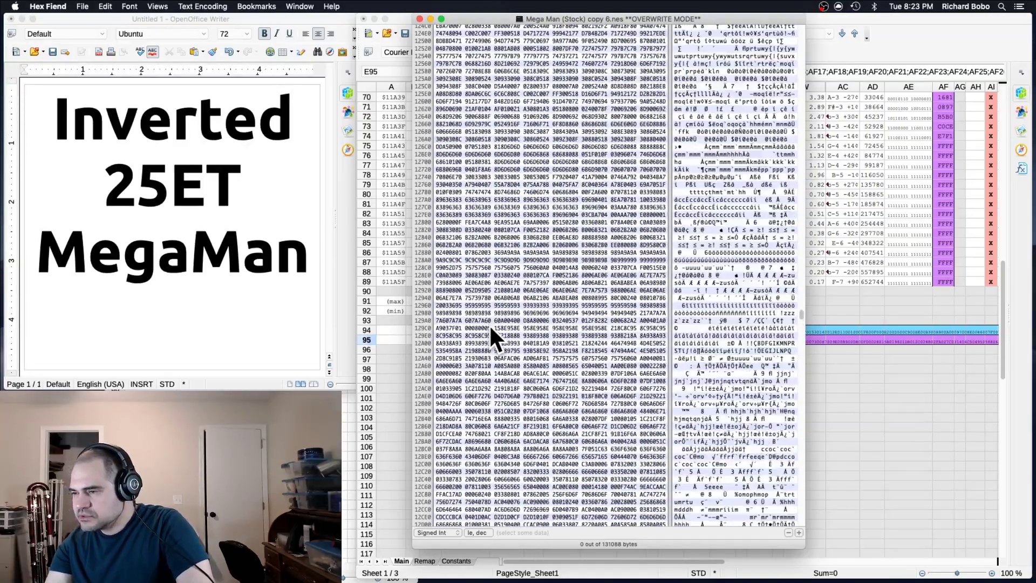
{"action": "scroll", "coordinate": [488, 323], "scroll_direction": "up", "scroll_amount": 3}
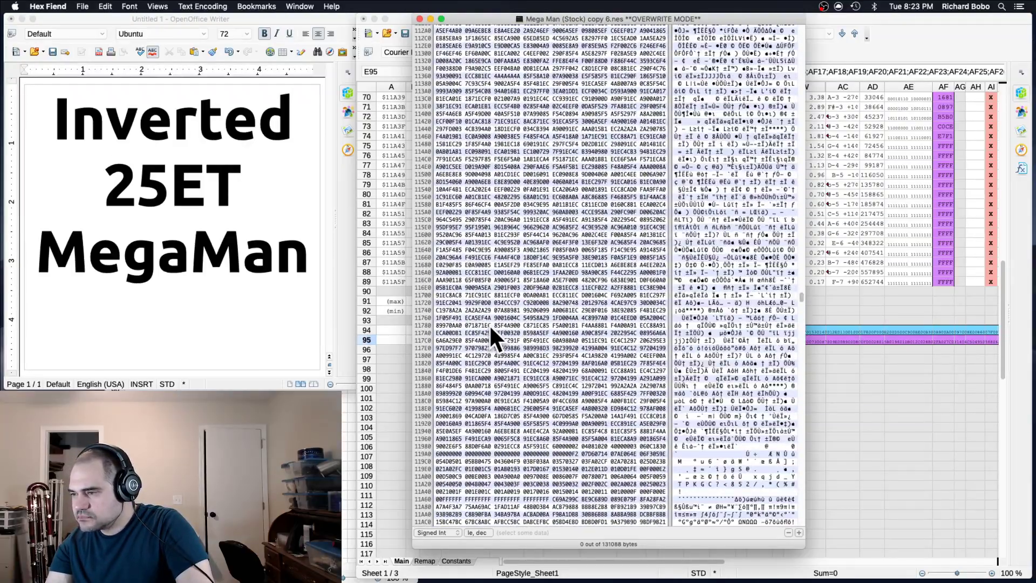
{"action": "scroll", "coordinate": [607, 429], "scroll_direction": "down", "scroll_amount": 5}
{"action": "left_click_drag", "start_coordinate": [574, 400], "coordinate": [569, 469]}
{"action": "key", "text": "super+c"}
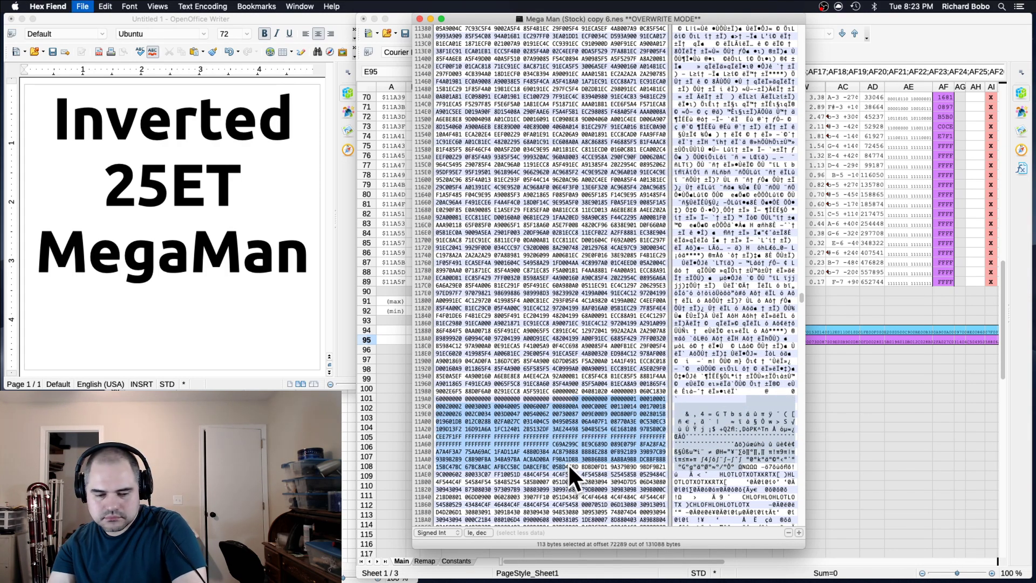
- Switch to OpenEmu, launch the imported Mega Man (Stock) copy 6 beside the title document, and advance to the stage selection
{"action": "key", "text": "super+Tab"}
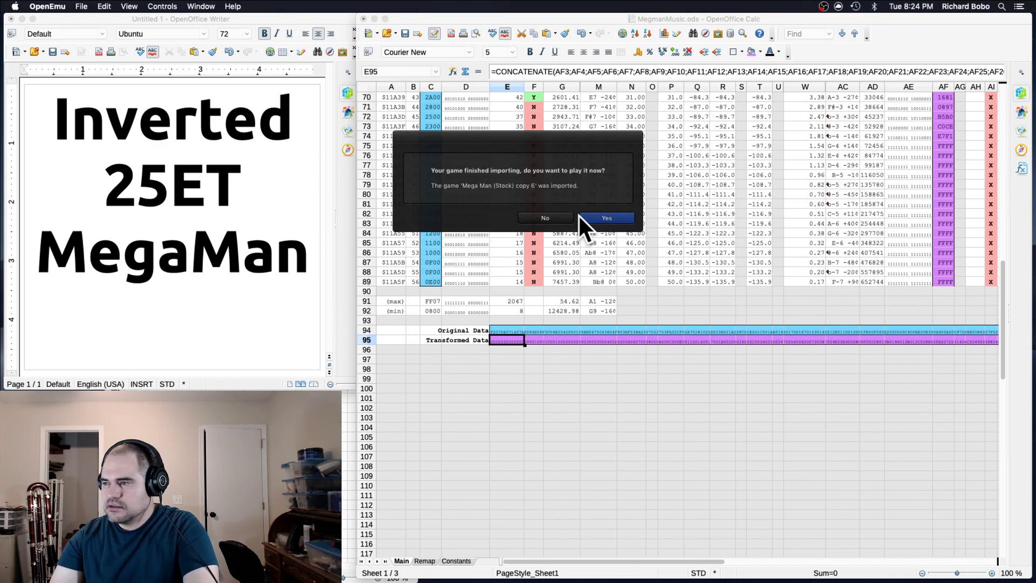
{"action": "left_click", "coordinate": [581, 217]}
{"action": "left_click_drag", "start_coordinate": [492, 18], "coordinate": [661, 16]}
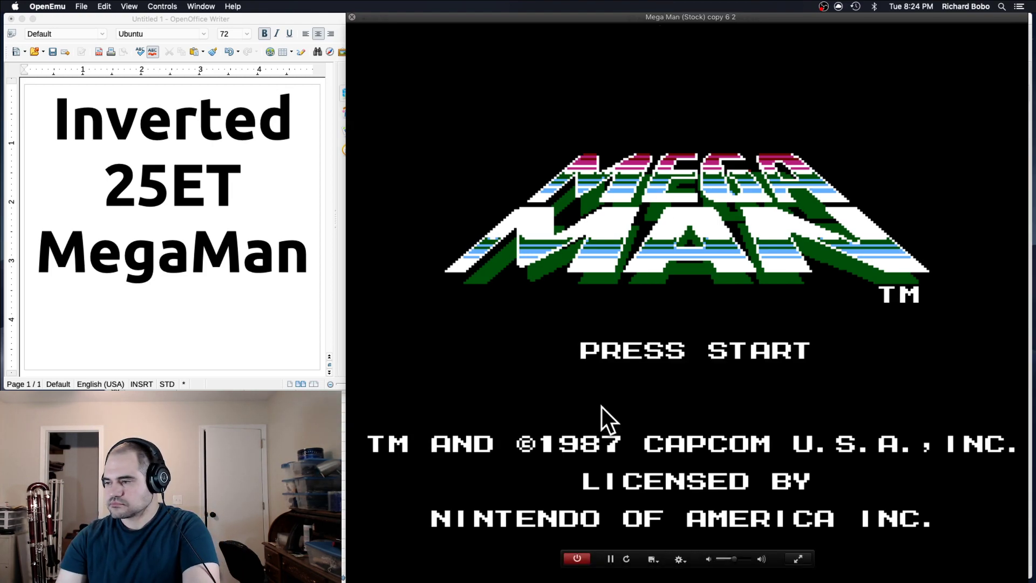
{"action": "key", "text": "Return"}
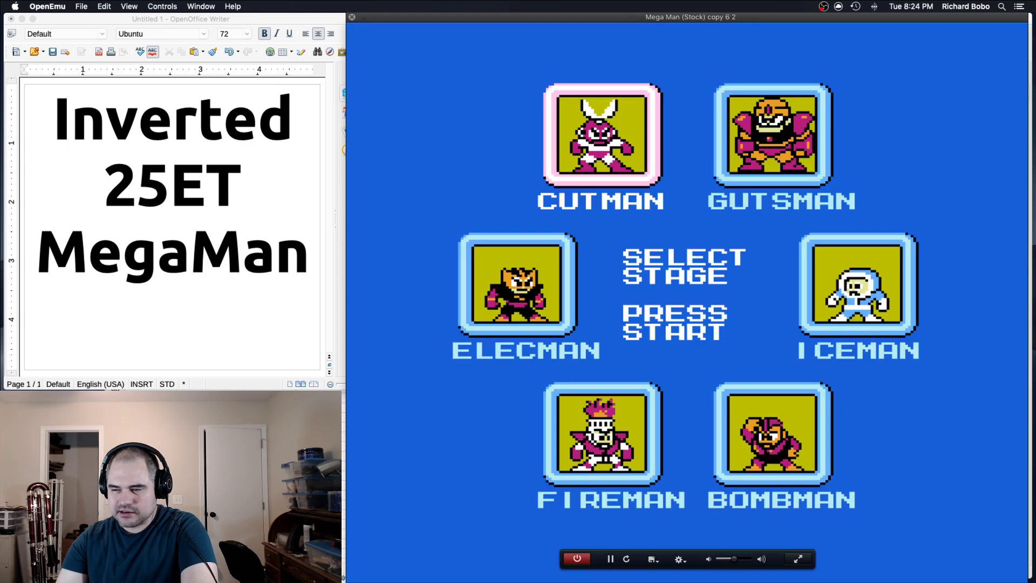
{"action": "mouse_move", "coordinate": [393, 339]}
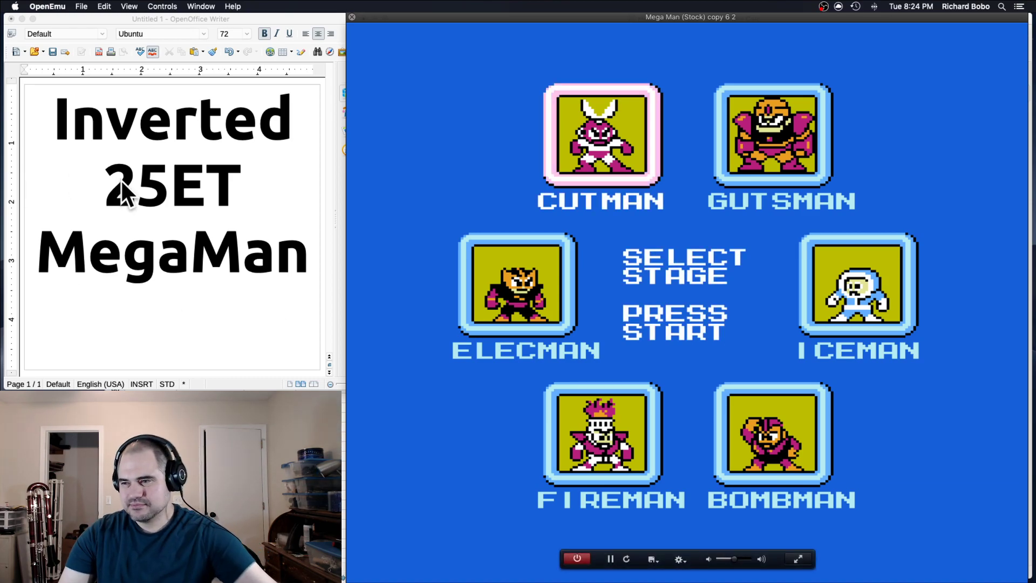
- Switch to the Writer document and replace "Inverted 25ET" with "Negative" and "Euler-tastic" above "MegaMan"
{"action": "left_click", "coordinate": [206, 178]}
{"action": "left_click_drag", "start_coordinate": [232, 184], "coordinate": [53, 129]}
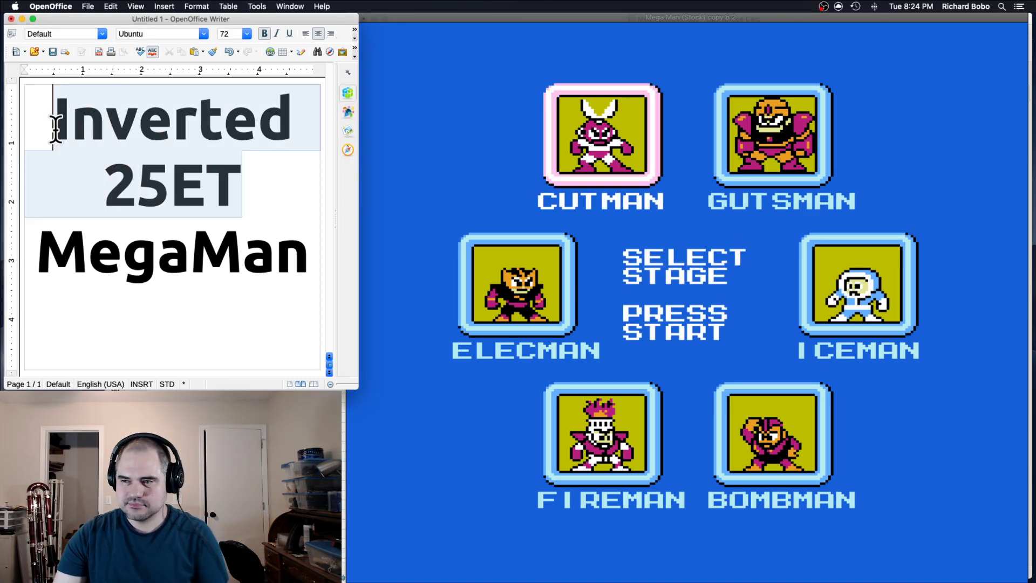
{"action": "type", "text": "Negative"}
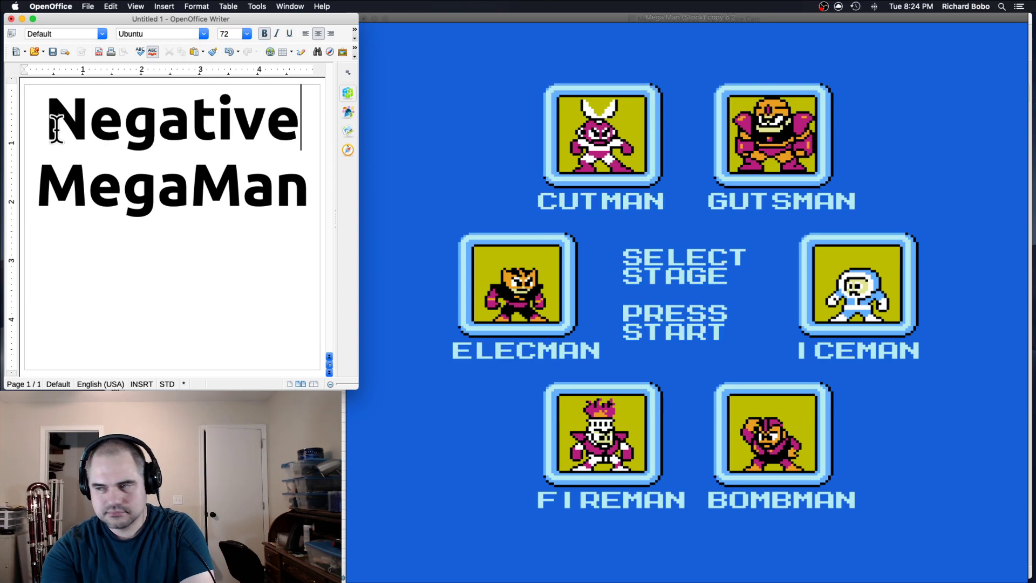
{"action": "key", "text": "Return"}
{"action": "type", "text": "Eula"}
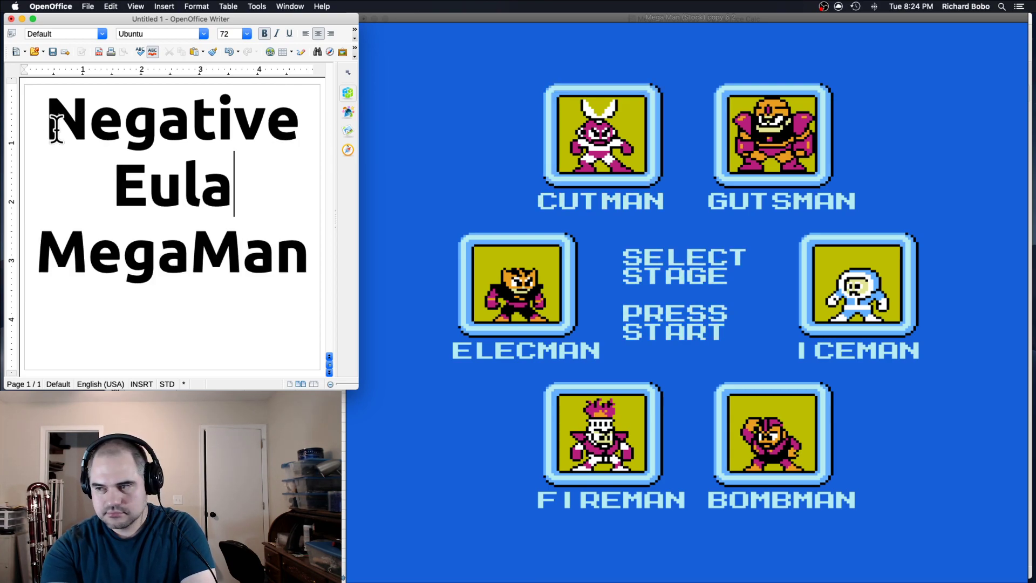
{"action": "key", "text": "BackSpace"}
{"action": "type", "text": "er-Ta"}
{"action": "key", "text": "BackSpace"}
{"action": "key", "text": "BackSpace"}
{"action": "type", "text": "ytas"}
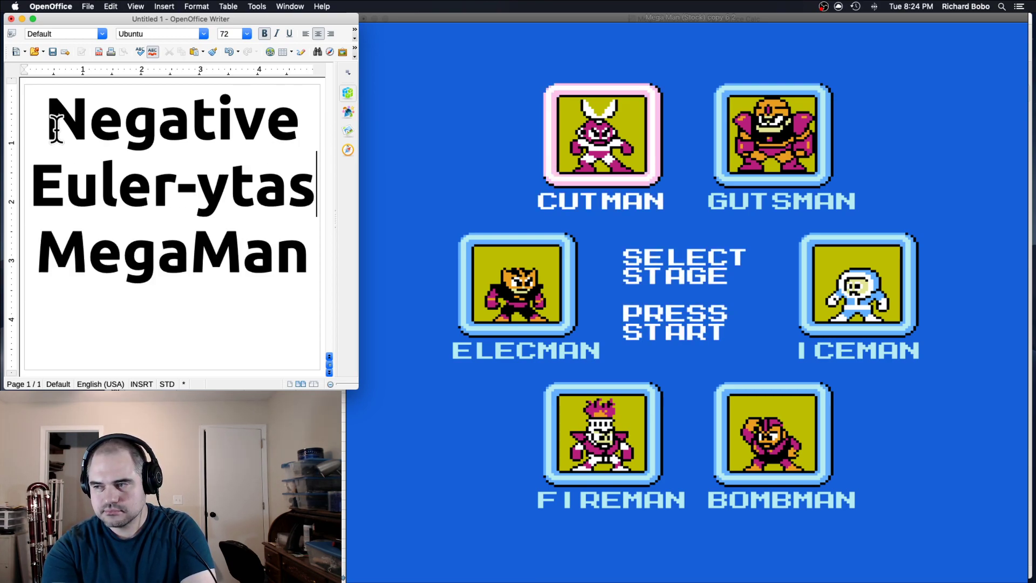
{"action": "key", "text": "BackSpace"}
{"action": "key", "text": "BackSpace"}
{"action": "key", "text": "BackSpace"}
{"action": "key", "text": "BackSpace"}
{"action": "type", "text": "tastic"}
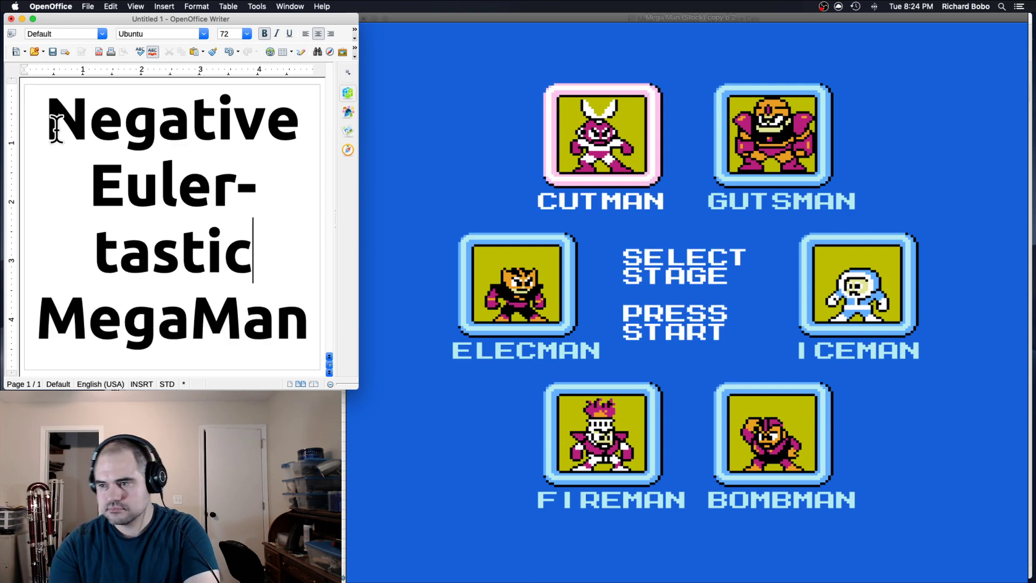
- Switch back to OpenEmu, start the Cutman stage to hear its music, and restart the console
{"action": "left_click", "coordinate": [426, 161]}
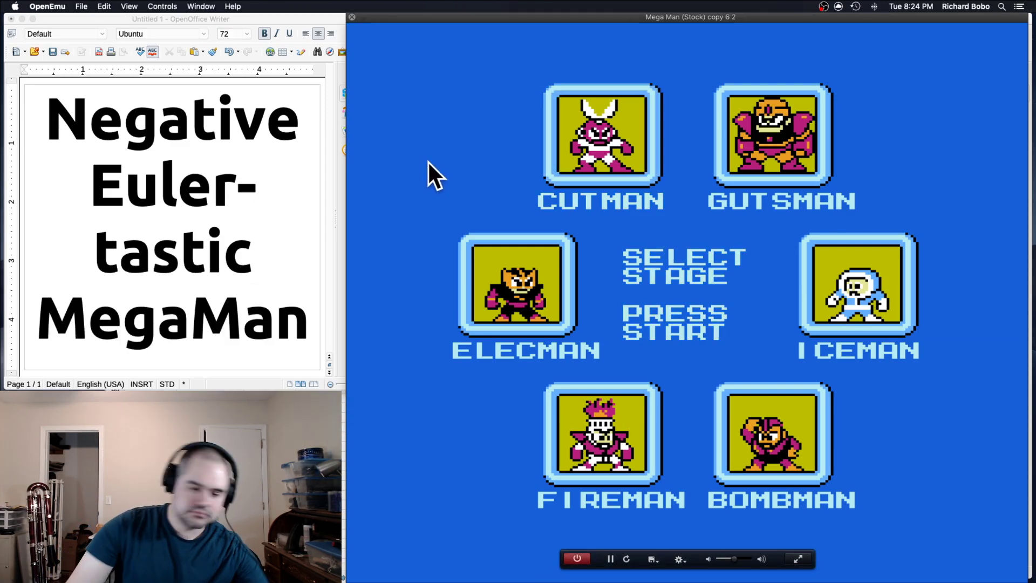
{"action": "key", "text": "Return"}
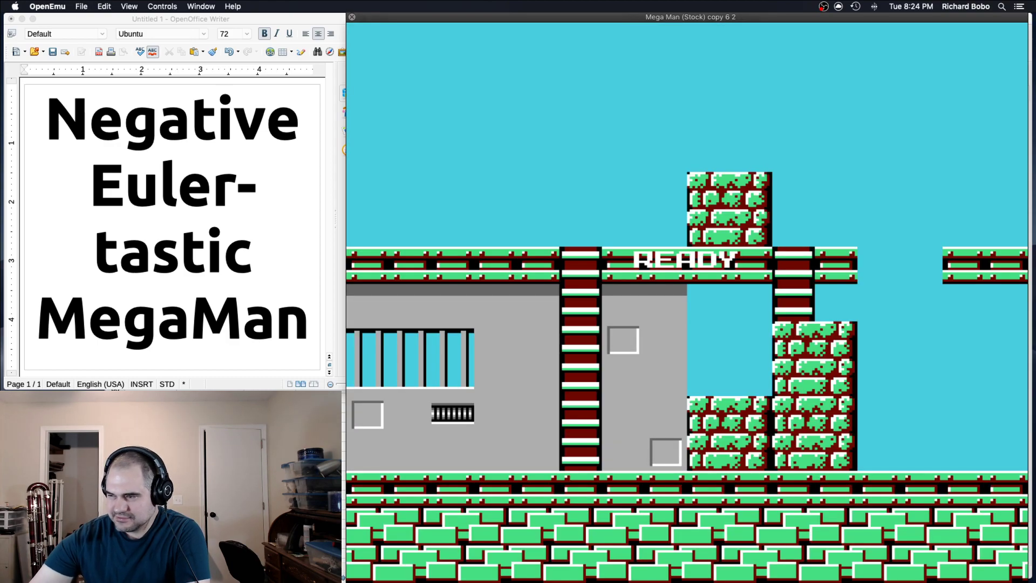
{"action": "mouse_move", "coordinate": [526, 276]}
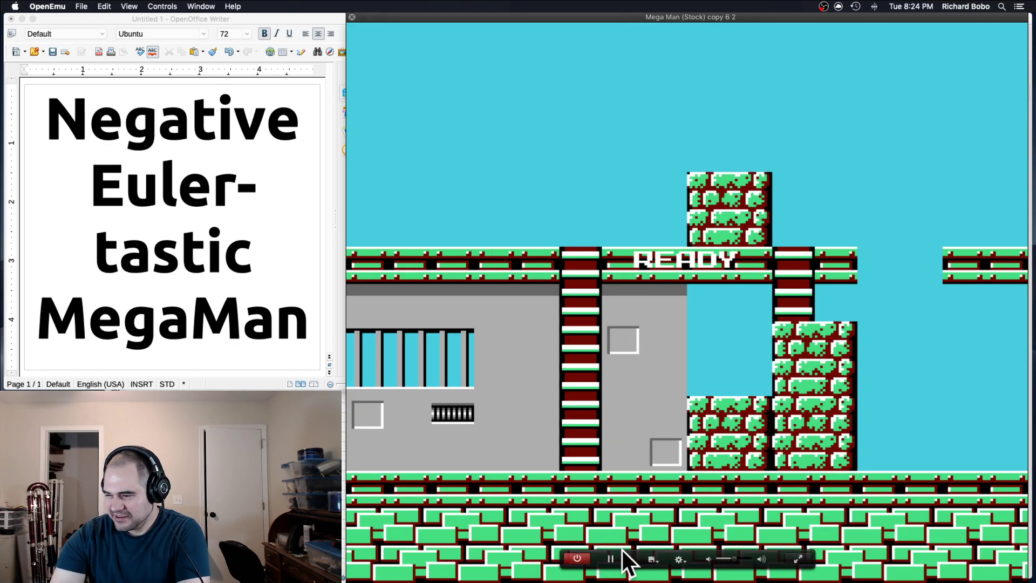
{"action": "left_click", "coordinate": [626, 559]}
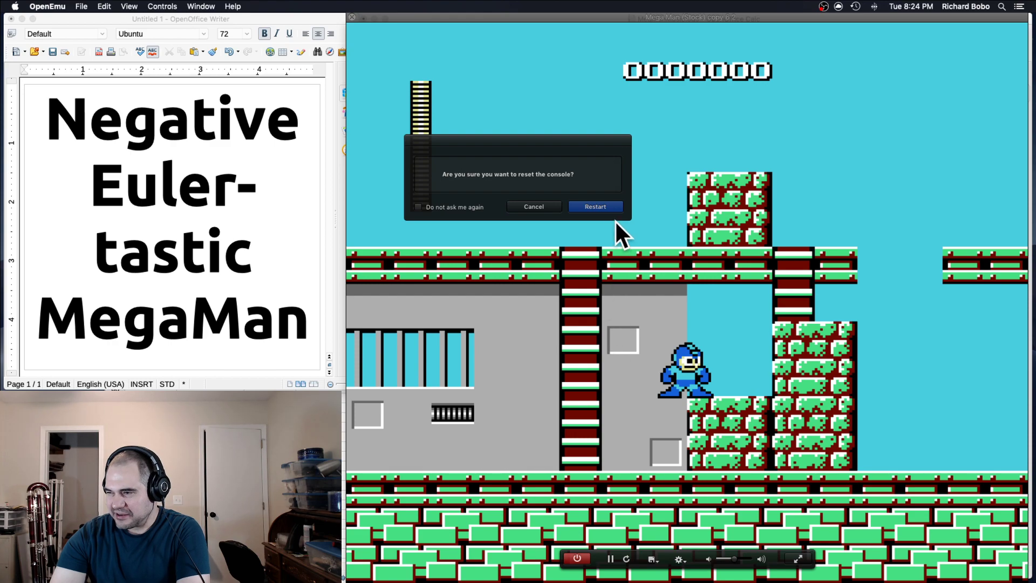
{"action": "left_click", "coordinate": [604, 208]}
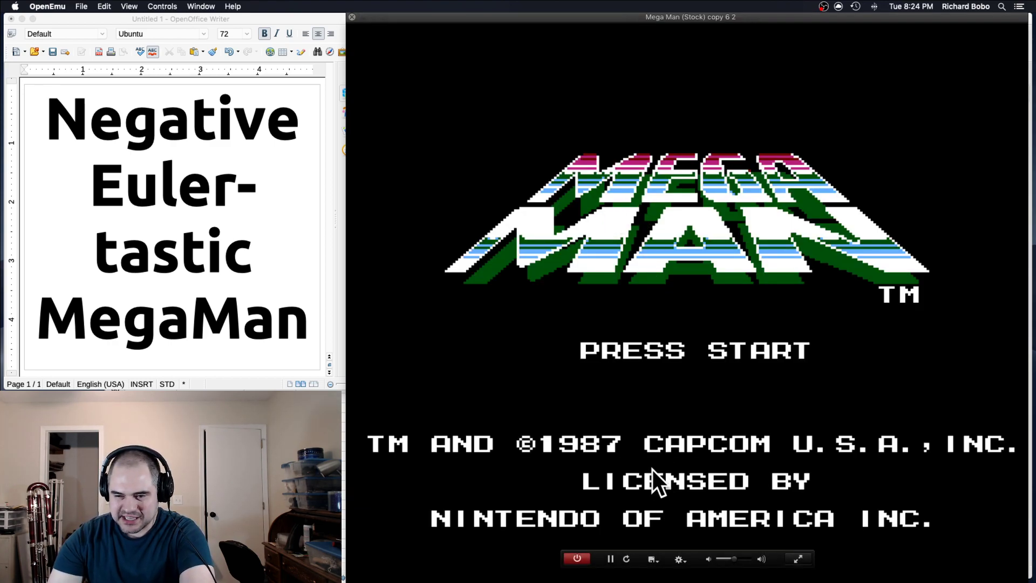
- Advance past the title screen and start the Bombman stage to play its retuned music
{"action": "key", "text": "Return"}
{"action": "key", "text": "Right"}
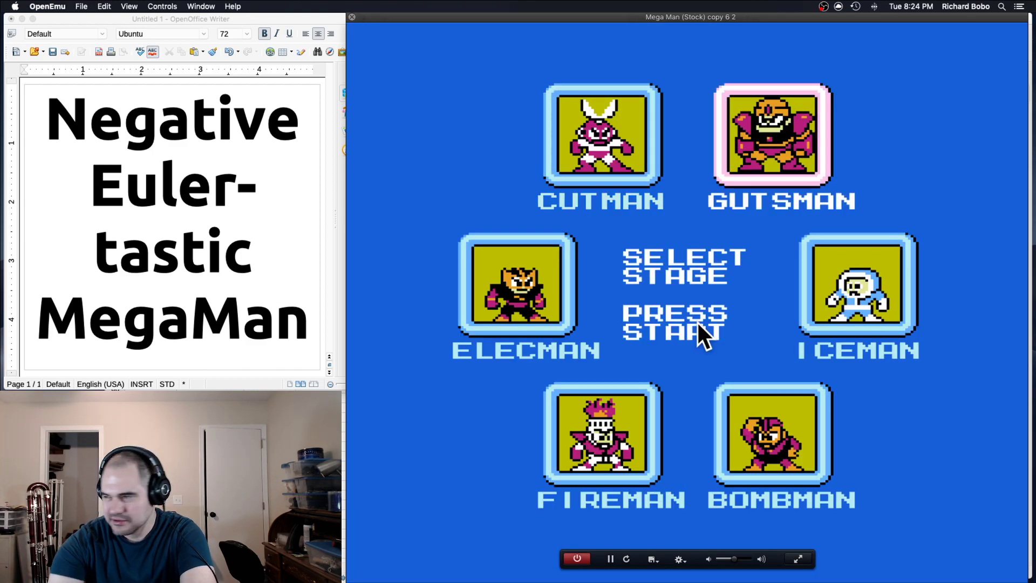
{"action": "key", "text": "Left"}
{"action": "key", "text": "Left"}
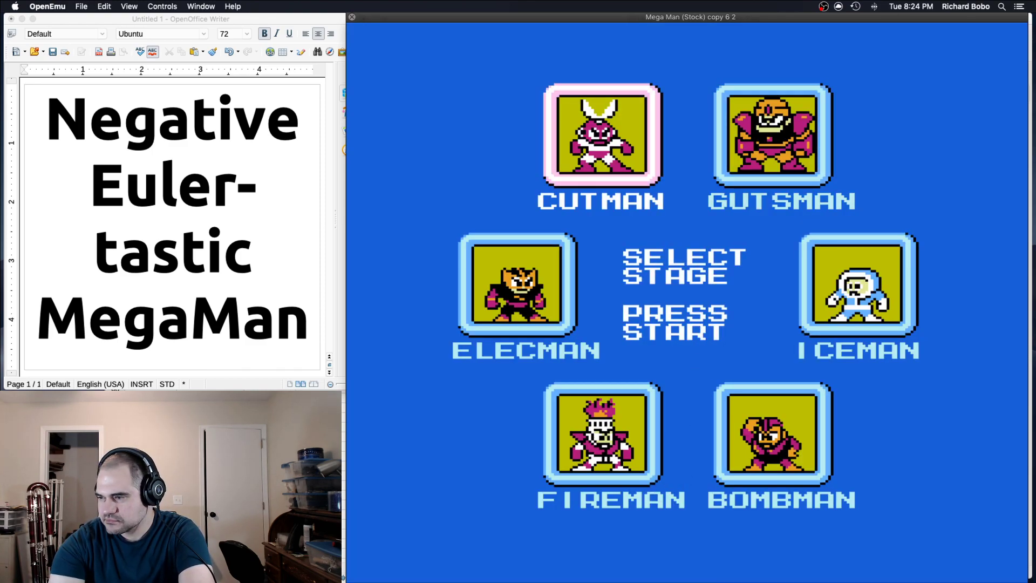
{"action": "key", "text": "Down"}
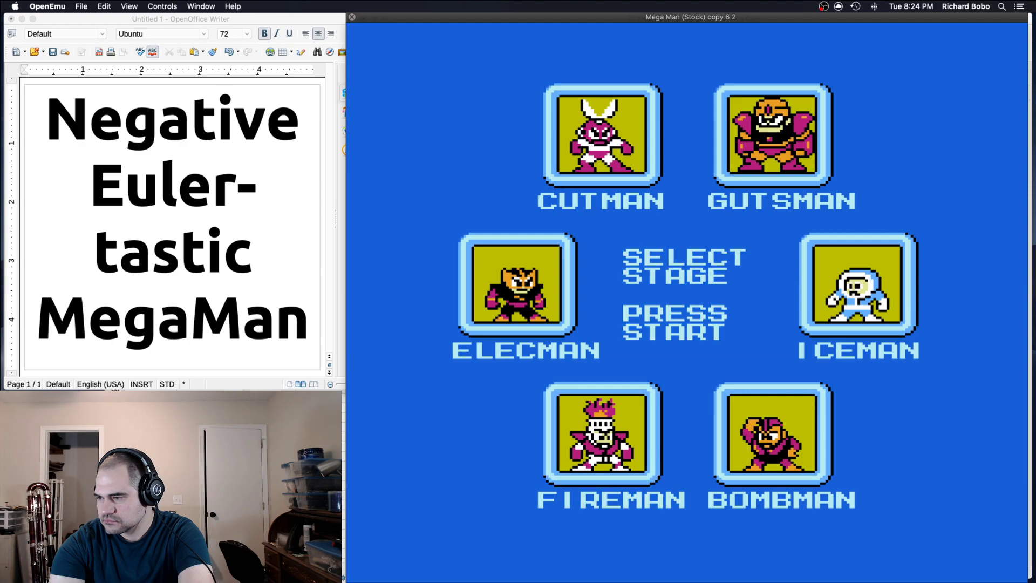
{"action": "key", "text": "Right"}
{"action": "key", "text": "Return"}
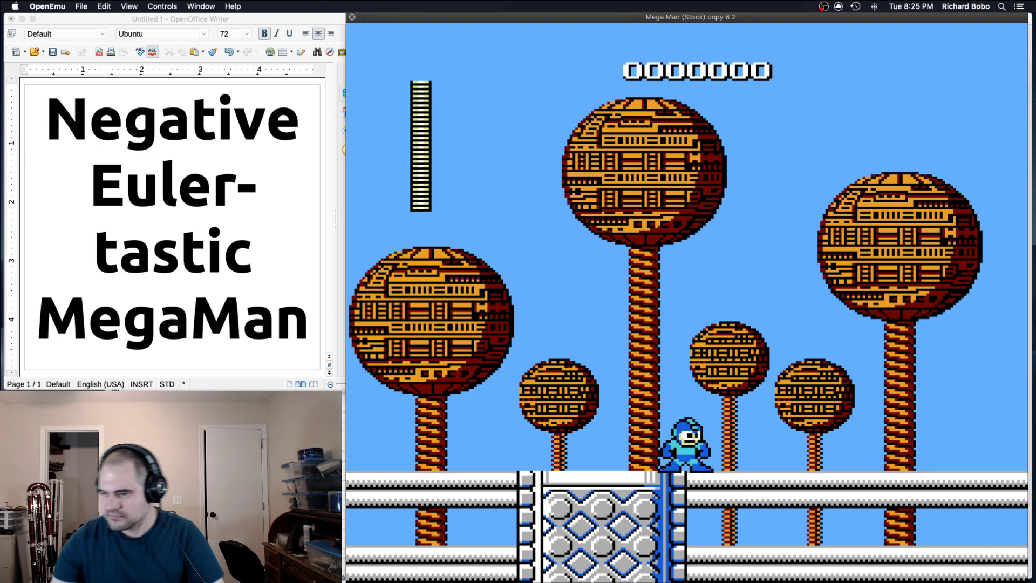
- Bring the Writer title document to the front and lower the game window to uncover the upper part of the MegmanMusic.ods spreadsheet
{"action": "left_click", "coordinate": [326, 462]}
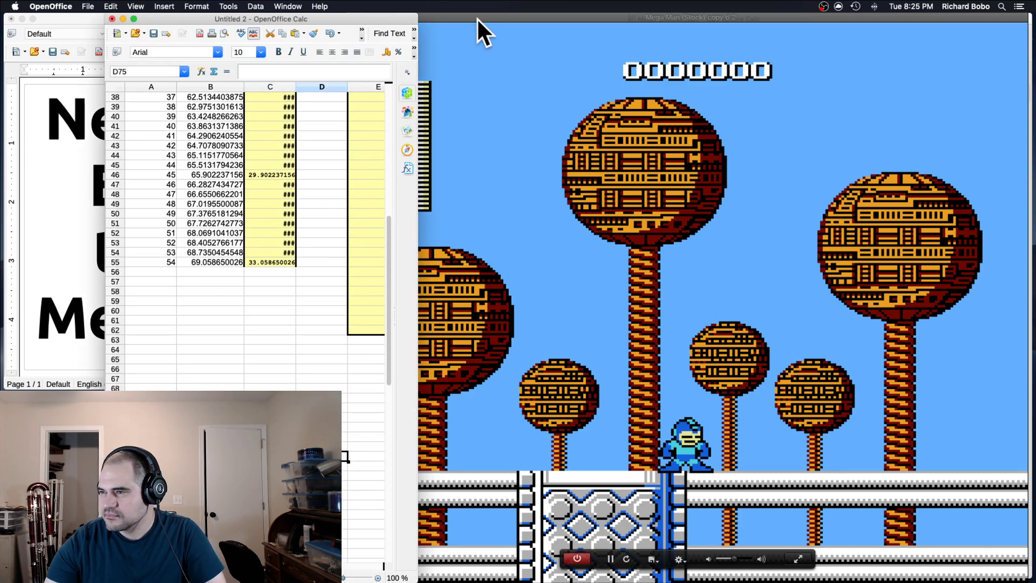
{"action": "left_click_drag", "start_coordinate": [477, 17], "coordinate": [493, 32]}
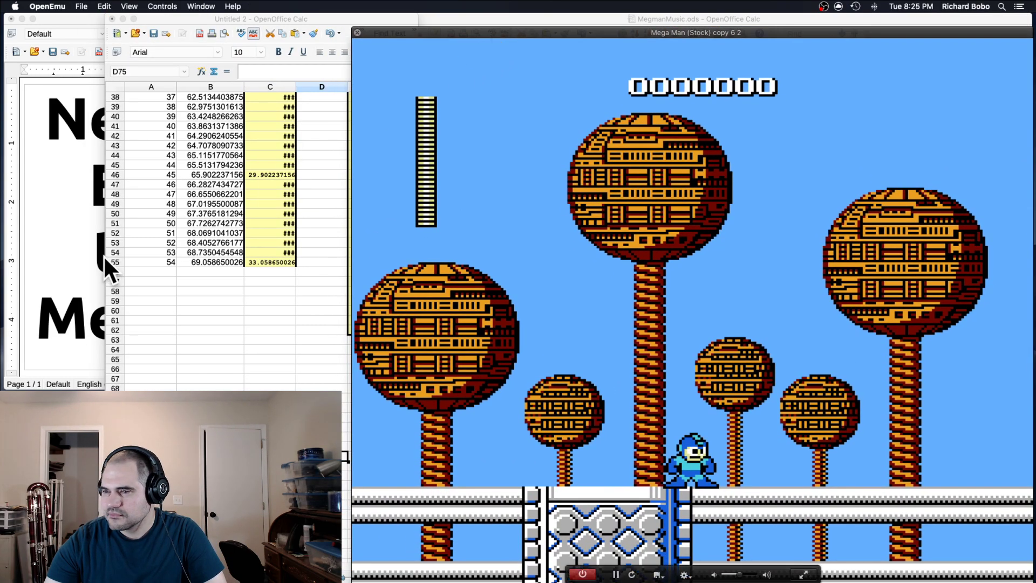
{"action": "left_click", "coordinate": [86, 248]}
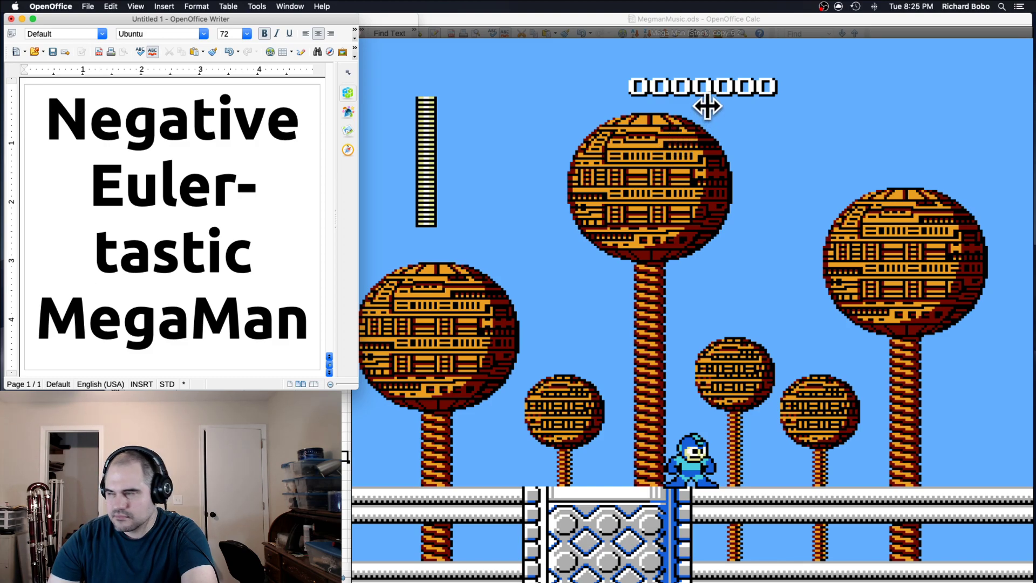
{"action": "left_click", "coordinate": [738, 34]}
{"action": "left_click_drag", "start_coordinate": [756, 30], "coordinate": [753, 124]}
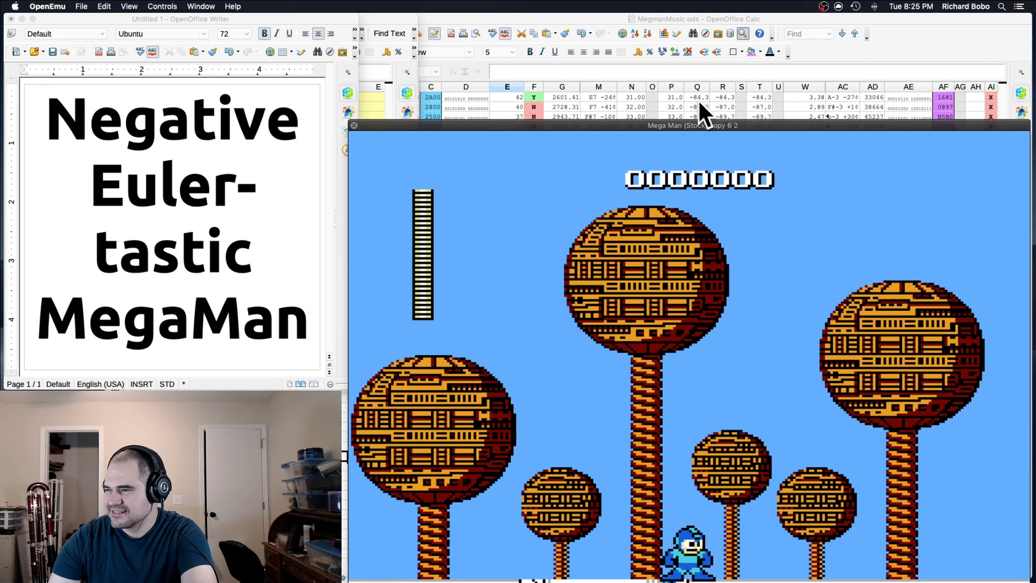
- Move the game window back up, restart the console, and start the Iceman stage to hear its retuned music
{"action": "left_click_drag", "start_coordinate": [681, 115], "coordinate": [681, 5]}
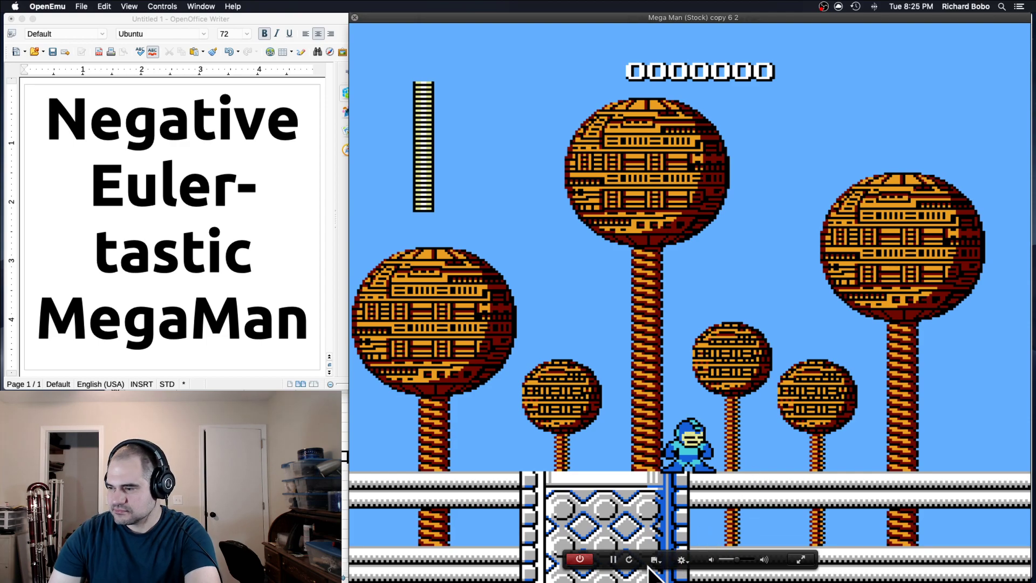
{"action": "left_click", "coordinate": [629, 559]}
{"action": "left_click", "coordinate": [594, 206]}
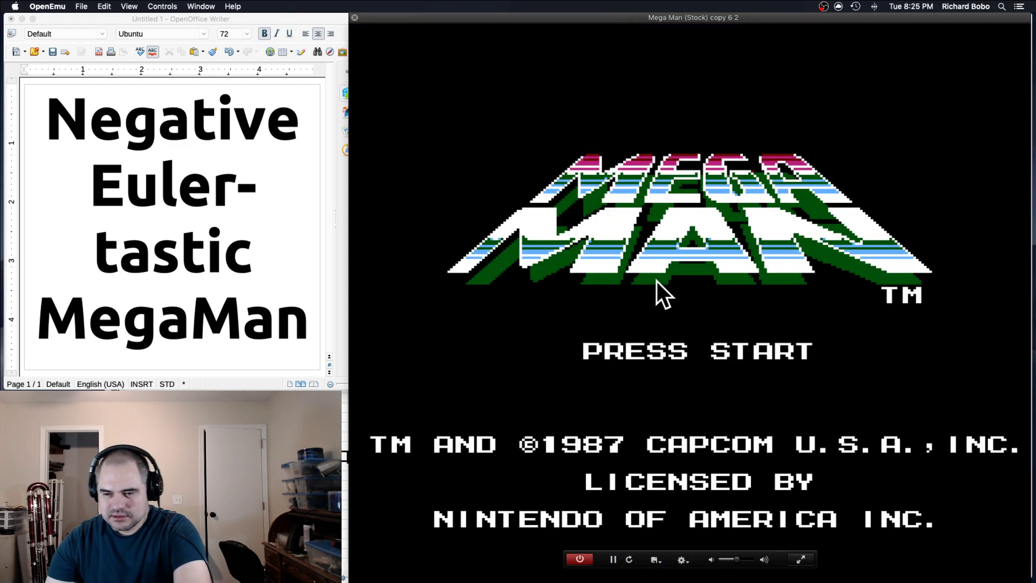
{"action": "key", "text": "Return"}
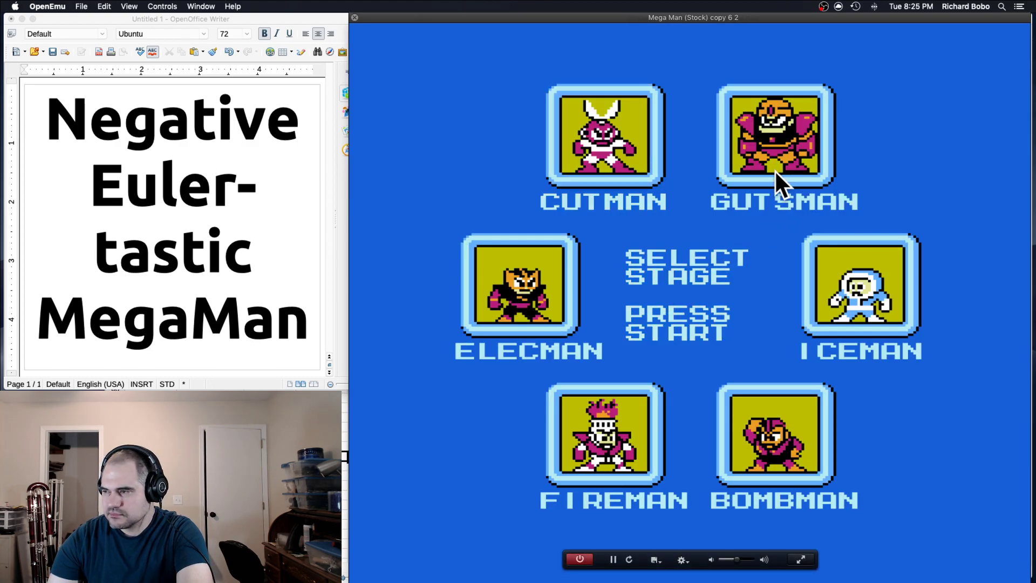
{"action": "key", "text": "Right"}
{"action": "key", "text": "Right"}
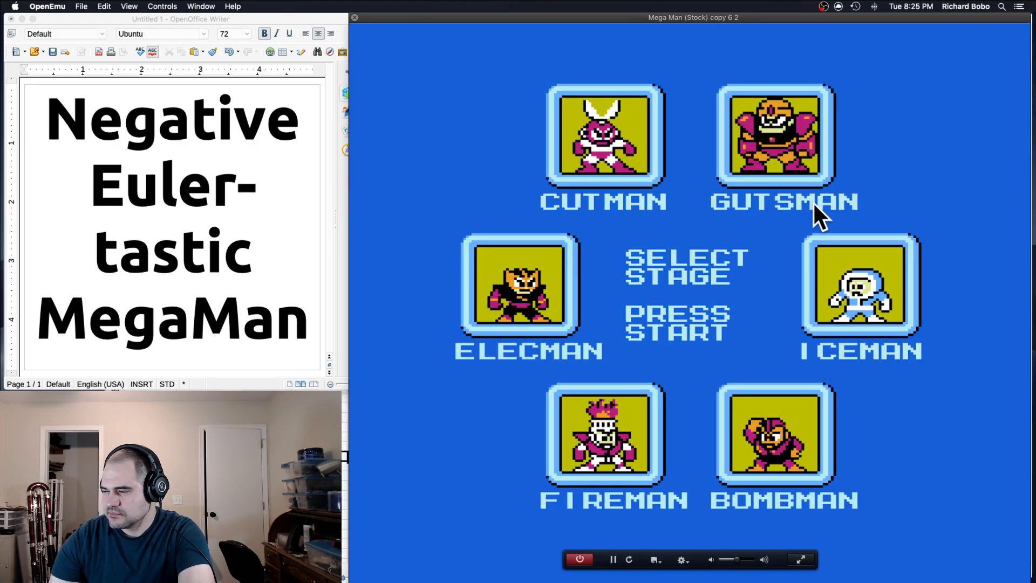
{"action": "key", "text": "Return"}
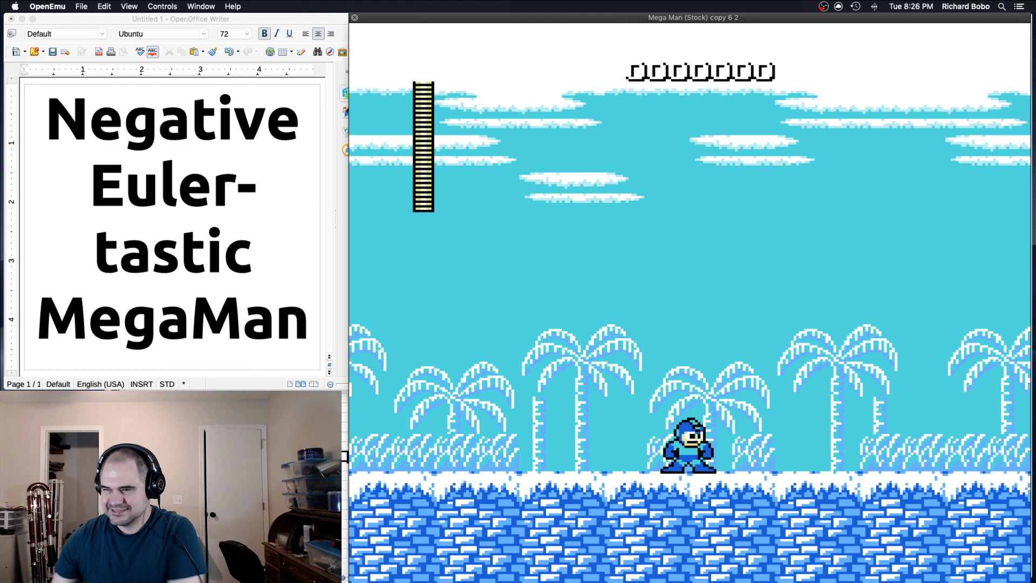
{"action": "mouse_move", "coordinate": [735, 220]}
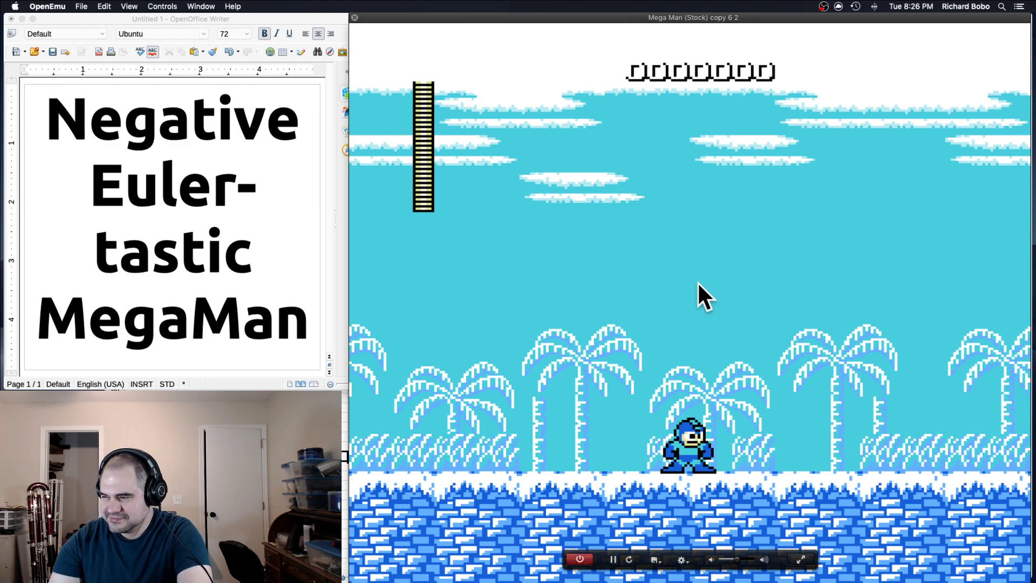
{"action": "mouse_move", "coordinate": [675, 152]}
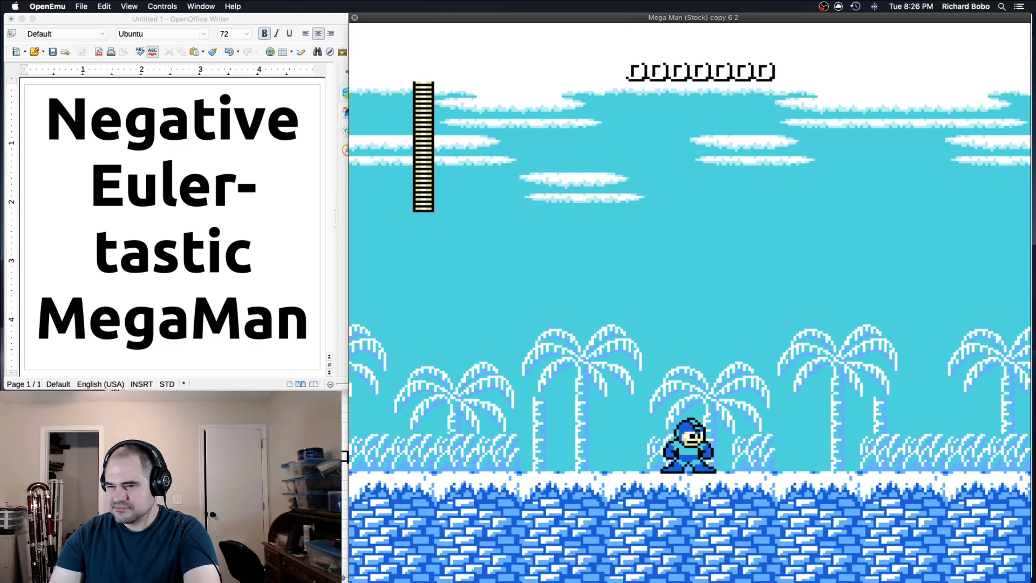
- Quit OpenEmu and set the Transformation factor in Q2 of the MegmanMusic.ods spreadsheet to 1
{"action": "key", "text": "super+q"}
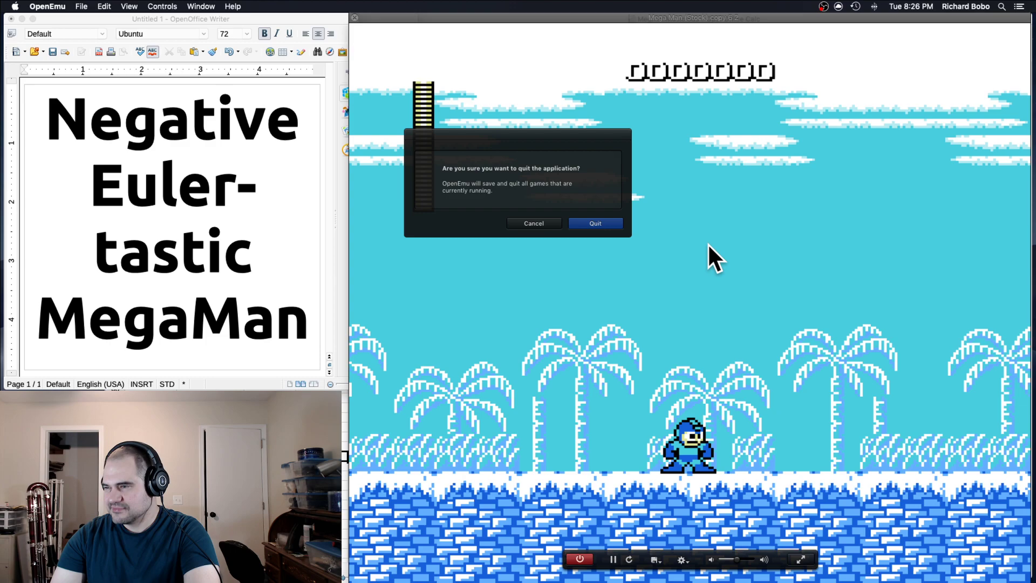
{"action": "left_click", "coordinate": [602, 223]}
{"action": "scroll", "coordinate": [637, 245], "scroll_direction": "up", "scroll_amount": 15}
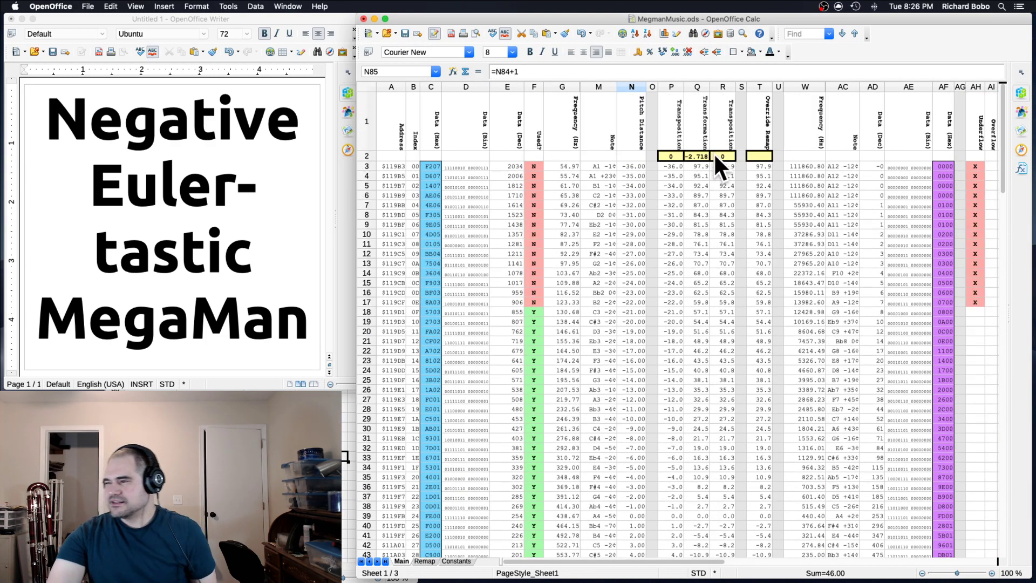
{"action": "left_click", "coordinate": [699, 154]}
{"action": "key", "text": "Right"}
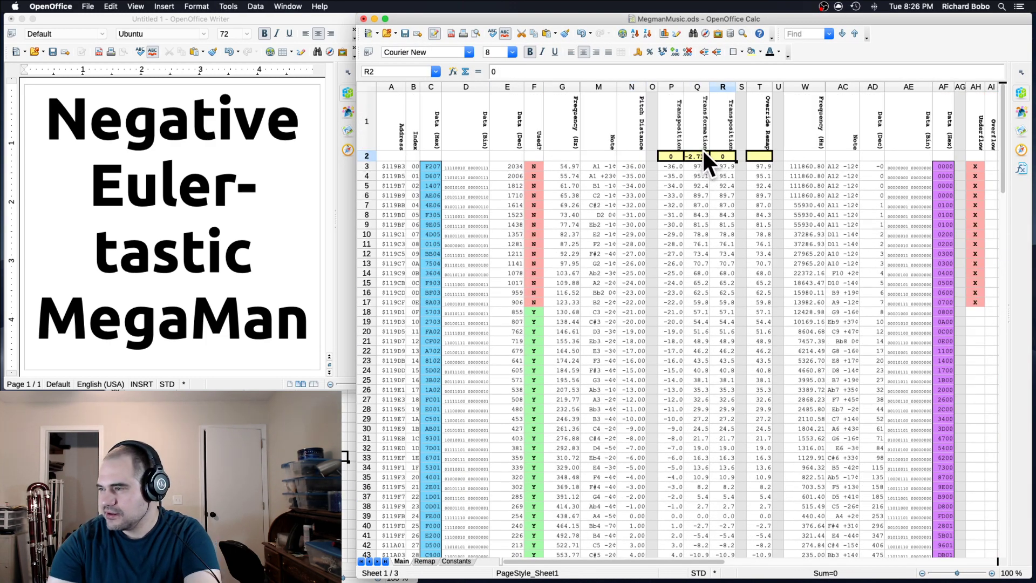
{"action": "key", "text": "Left"}
{"action": "type", "text": "1"}
{"action": "key", "text": "Return"}
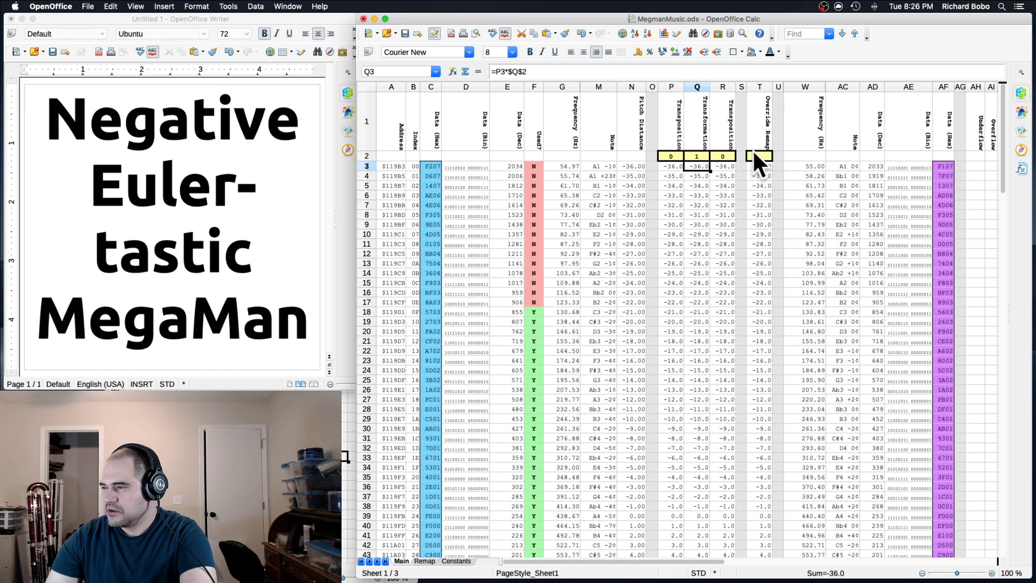
- Enable the Override Remap option in cell T2 of the Main sheet
{"action": "left_click", "coordinate": [754, 154]}
{"action": "left_click", "coordinate": [756, 165]}
{"action": "left_click", "coordinate": [756, 156]}
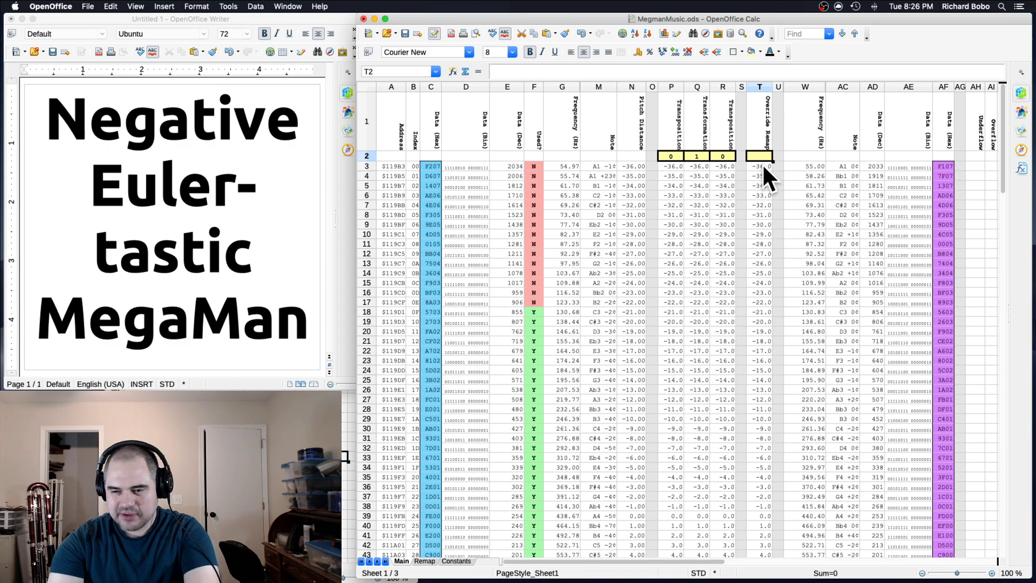
{"action": "left_click", "coordinate": [761, 162]}
{"action": "scroll", "coordinate": [581, 438], "scroll_direction": "down", "scroll_amount": 3}
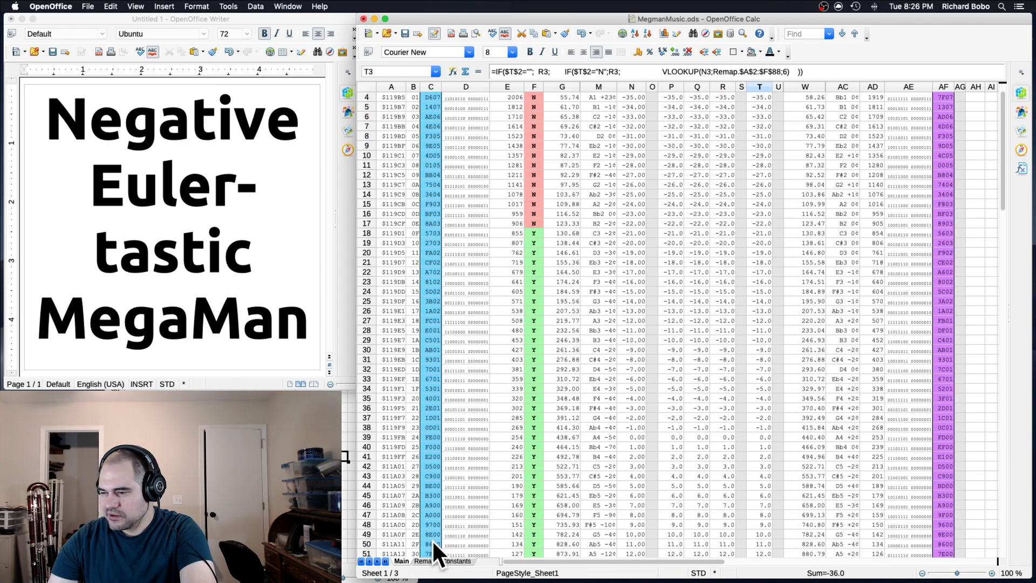
- Open the Remap sheet and examine the New Pitch Distance cells F17:F62 for the used notes C3 to A6
{"action": "left_click", "coordinate": [424, 561]}
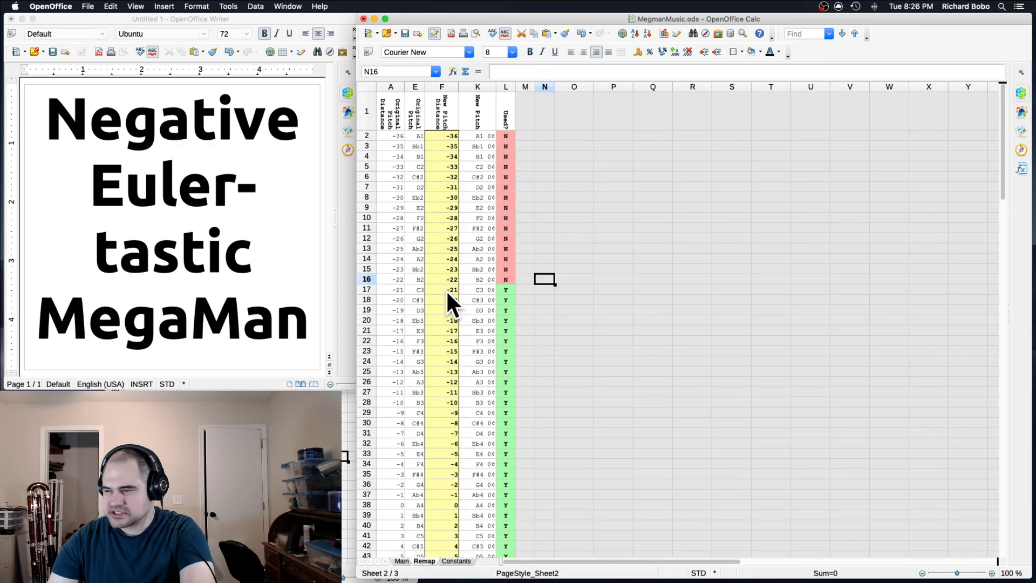
{"action": "left_click", "coordinate": [446, 289]}
{"action": "scroll", "coordinate": [445, 331], "scroll_direction": "down", "scroll_amount": 3}
{"action": "scroll", "coordinate": [445, 331], "scroll_direction": "up", "scroll_amount": 3}
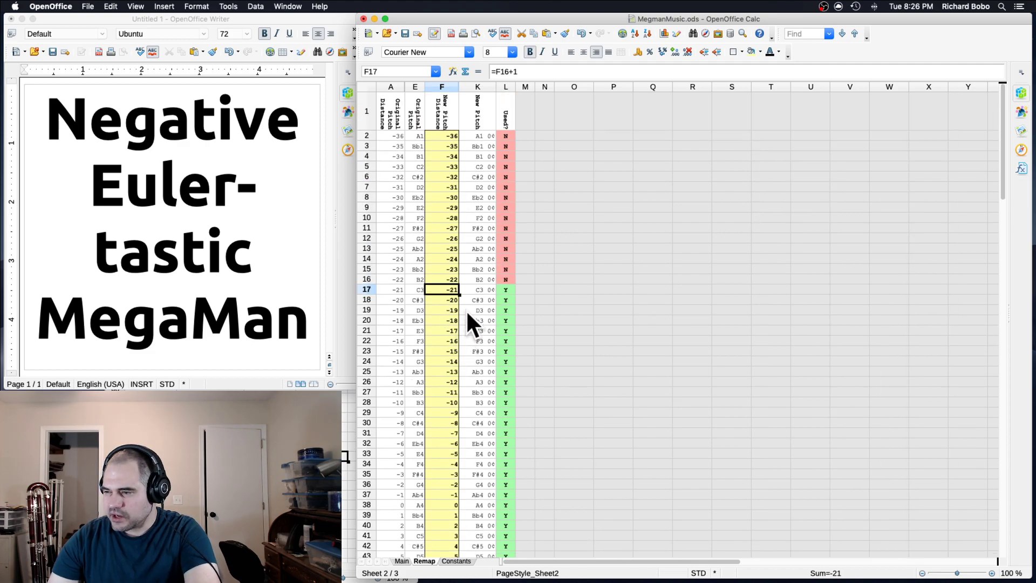
{"action": "scroll", "coordinate": [441, 315], "scroll_direction": "down", "scroll_amount": 11}
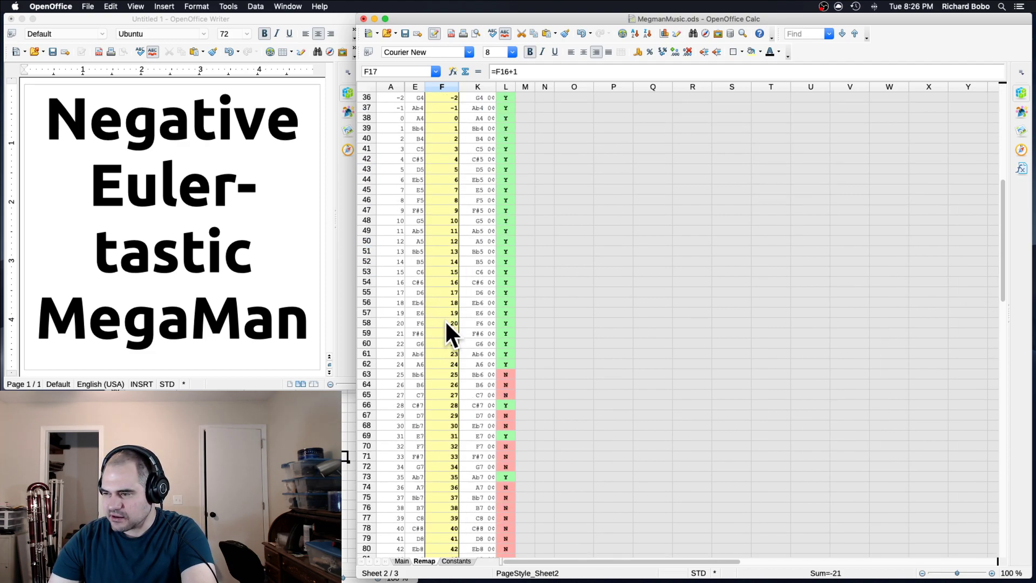
{"action": "left_click", "coordinate": [450, 363], "text": "shift"}
{"action": "scroll", "coordinate": [510, 386], "scroll_direction": "up", "scroll_amount": 1}
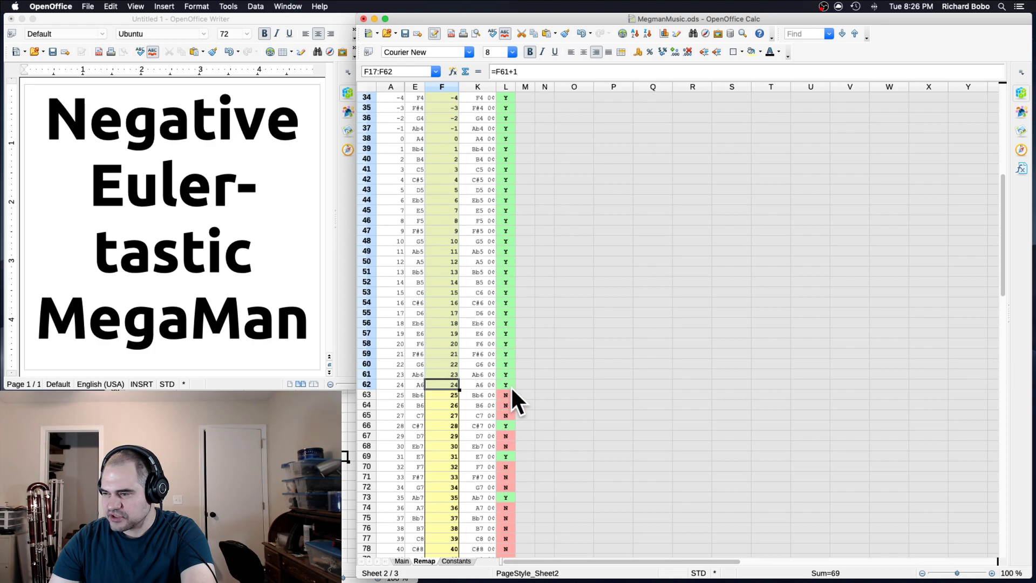
{"action": "scroll", "coordinate": [438, 388], "scroll_direction": "up", "scroll_amount": 7}
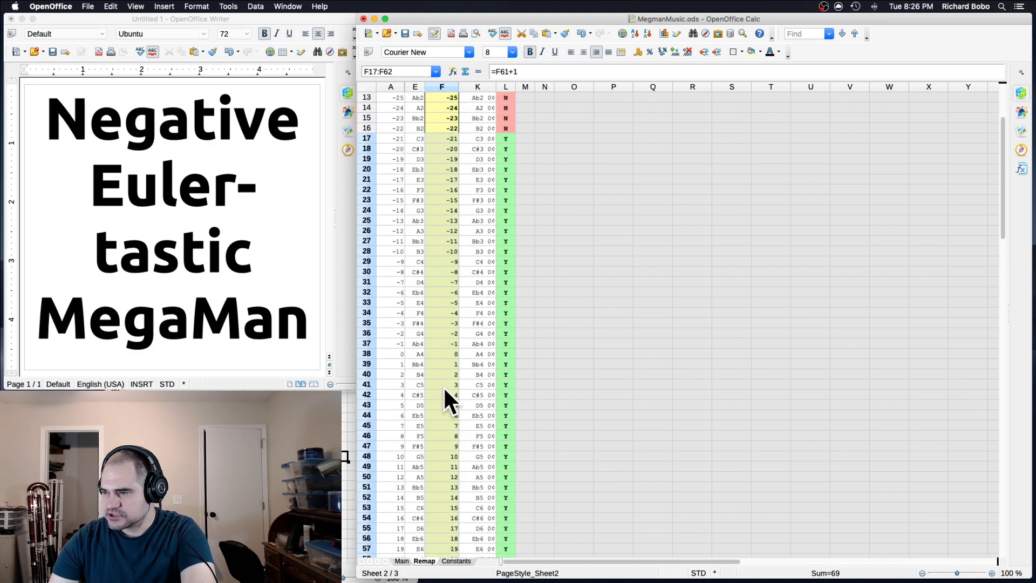
{"action": "scroll", "coordinate": [442, 386], "scroll_direction": "down", "scroll_amount": 4}
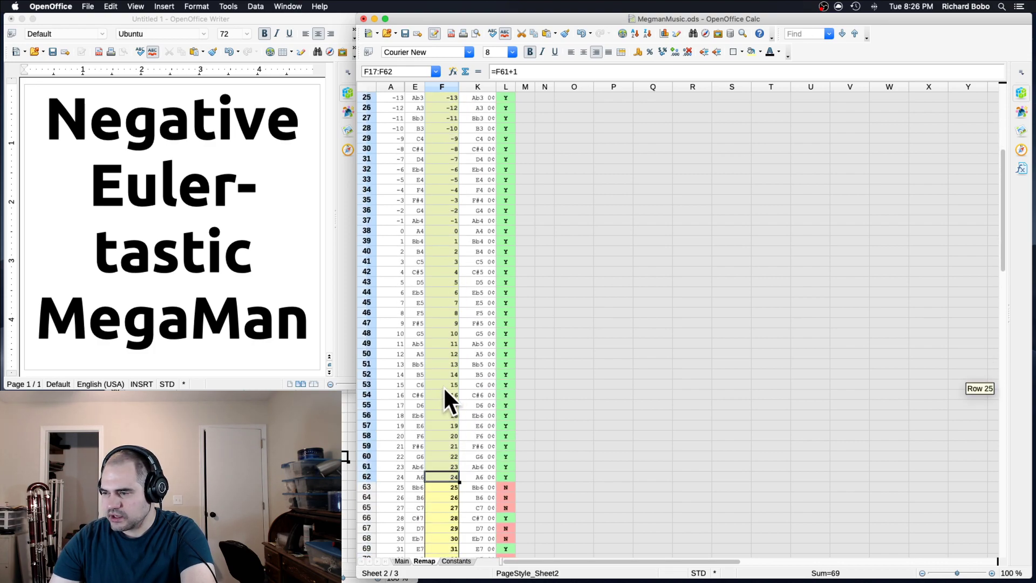
{"action": "left_click", "coordinate": [448, 475]}
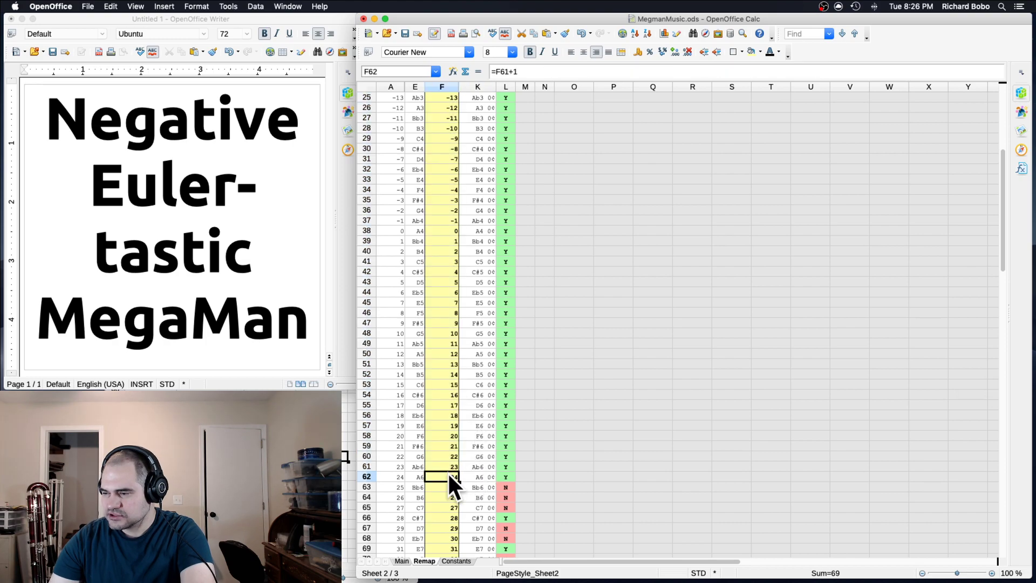
- Enter the formula =(RAND()*48)-24 as the New Pitch Distance for C3 in cell F17
{"action": "scroll", "coordinate": [447, 449], "scroll_direction": "up", "scroll_amount": 8}
{"action": "left_click", "coordinate": [448, 289]}
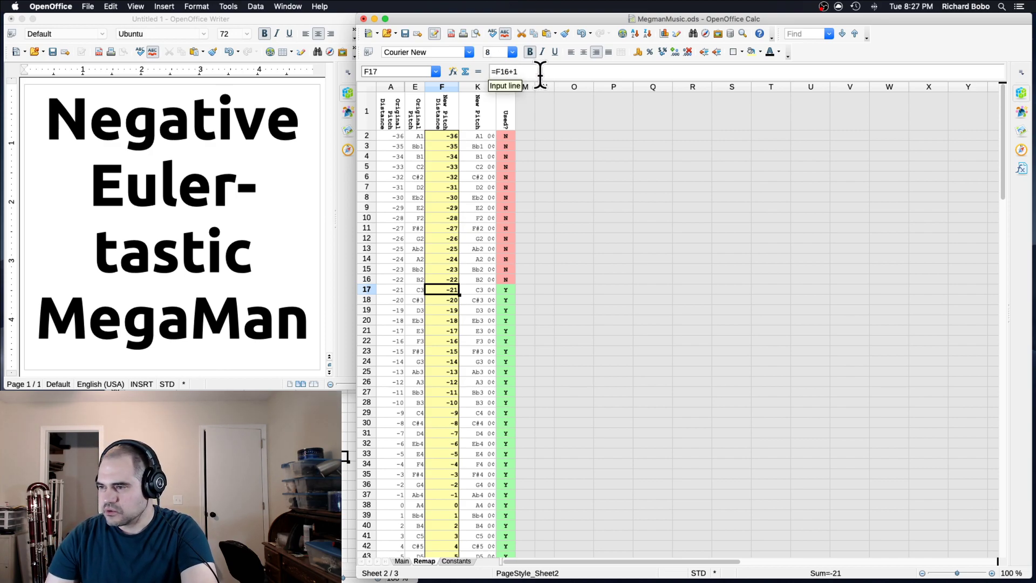
{"action": "type", "text": "=rand"}
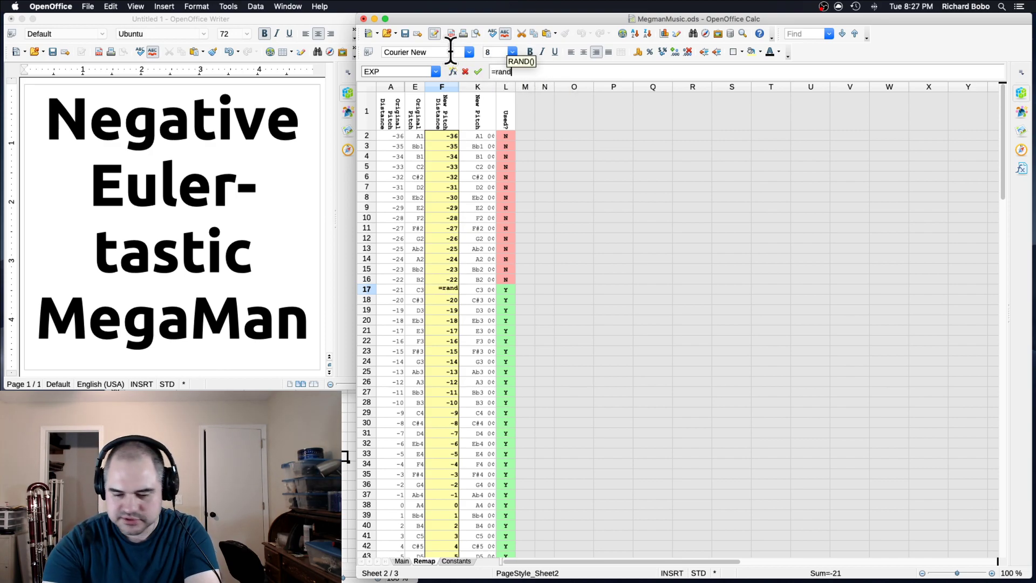
{"action": "type", "text": "()"}
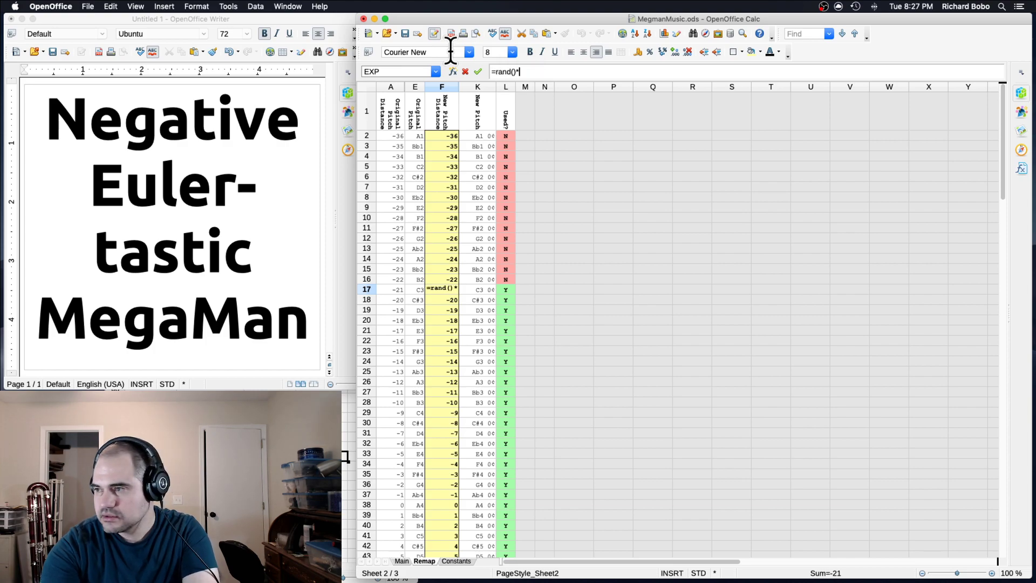
{"action": "type", "text": "*48"}
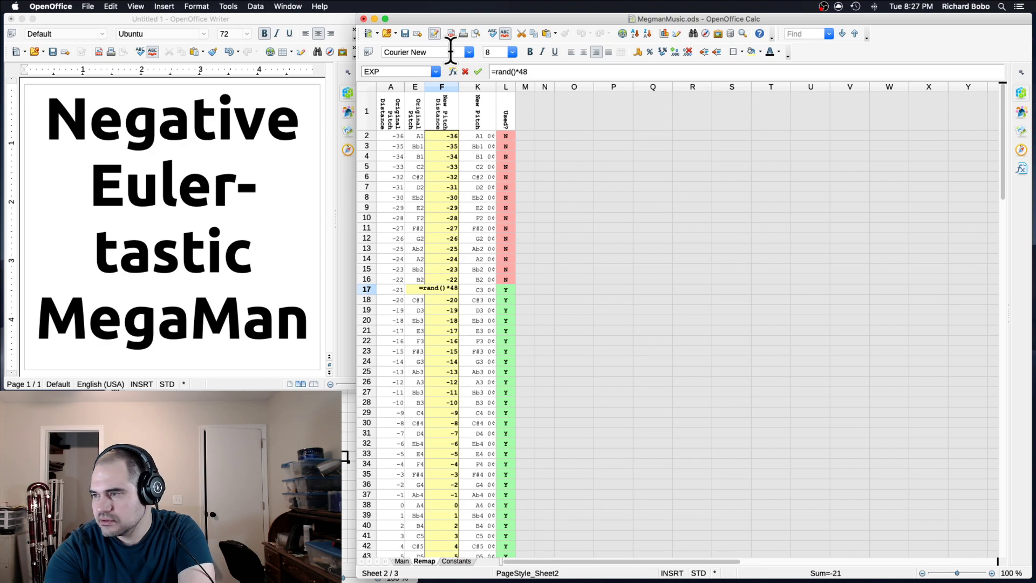
{"action": "type", "text": ")+2"}
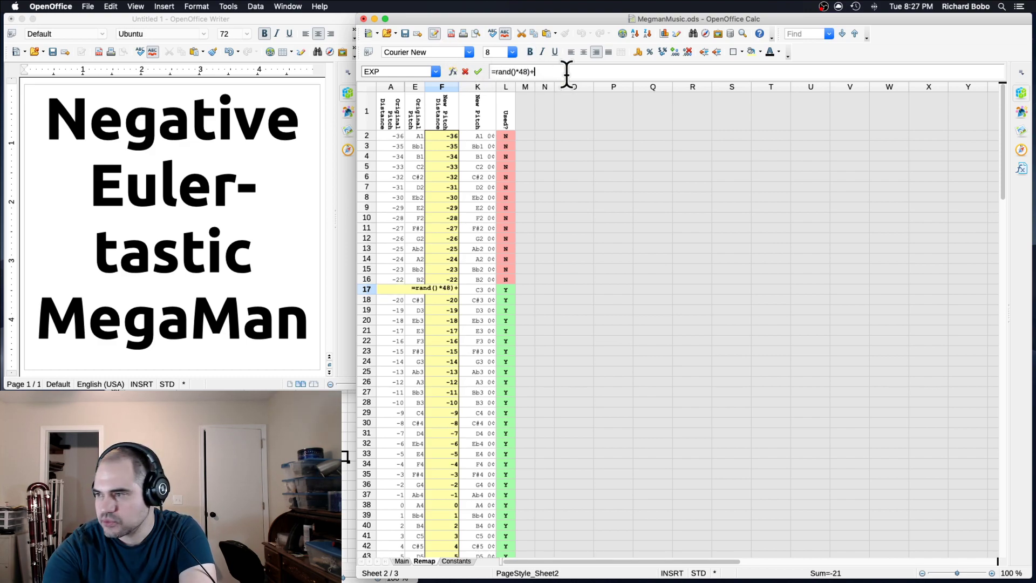
{"action": "key", "text": "BackSpace"}
{"action": "type", "text": "-24"}
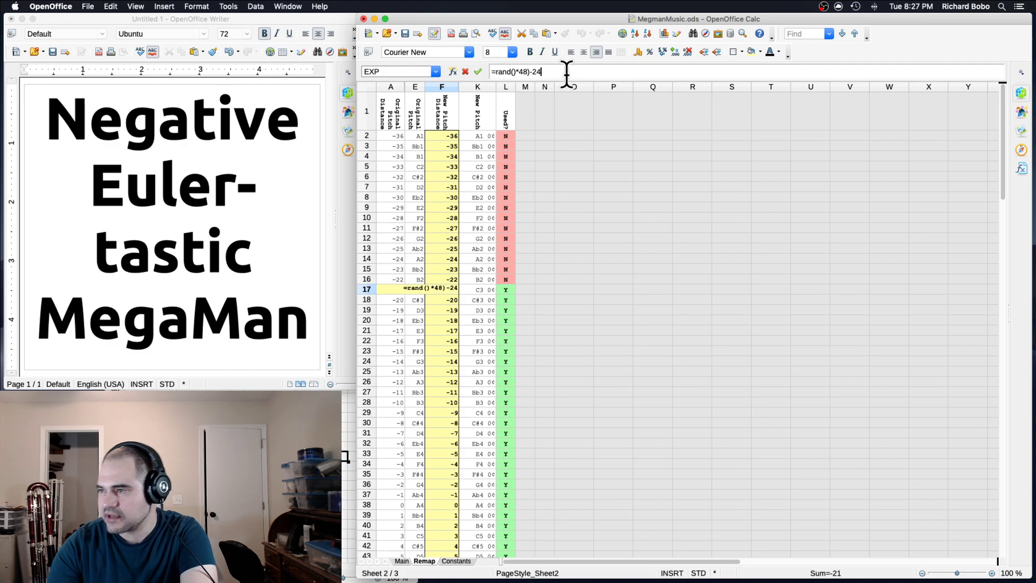
{"action": "left_click", "coordinate": [496, 72]}
{"action": "type", "text": "("}
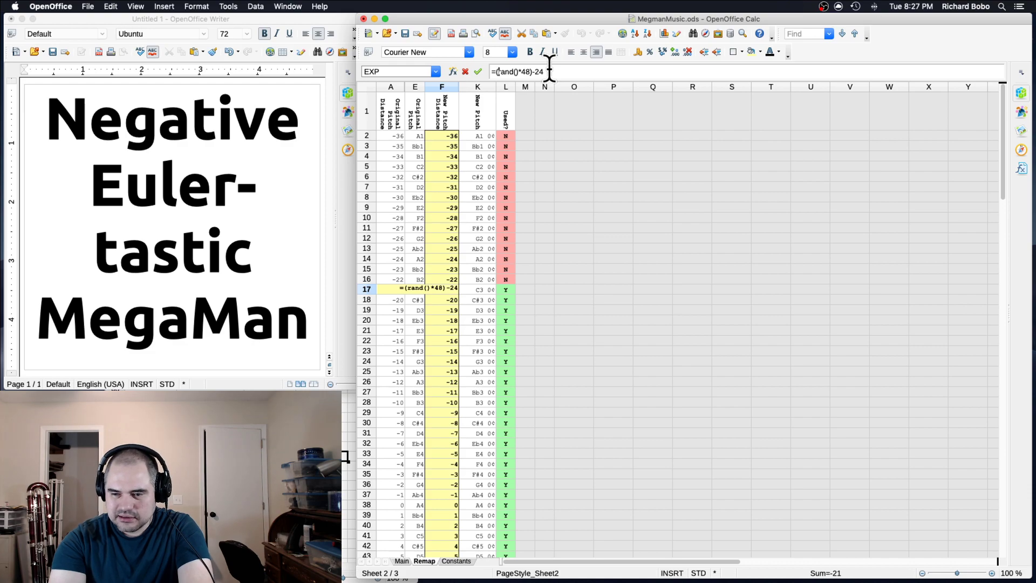
{"action": "key", "text": "Return"}
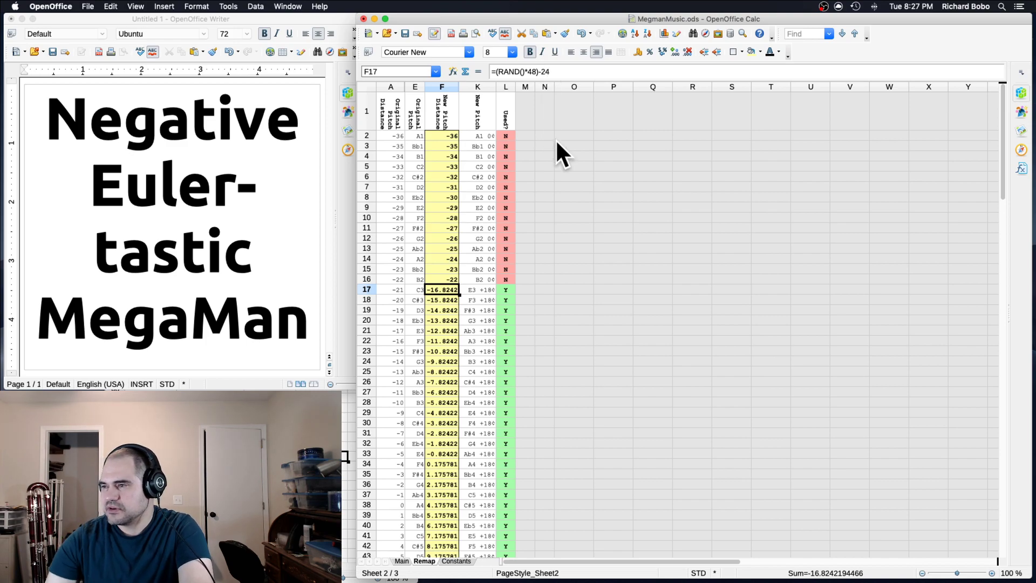
- Fill F17:F88 with the copied random formula using Paste Special, including text, numbers, dates and formulas but no formats
{"action": "scroll", "coordinate": [470, 272], "scroll_direction": "down", "scroll_amount": 16}
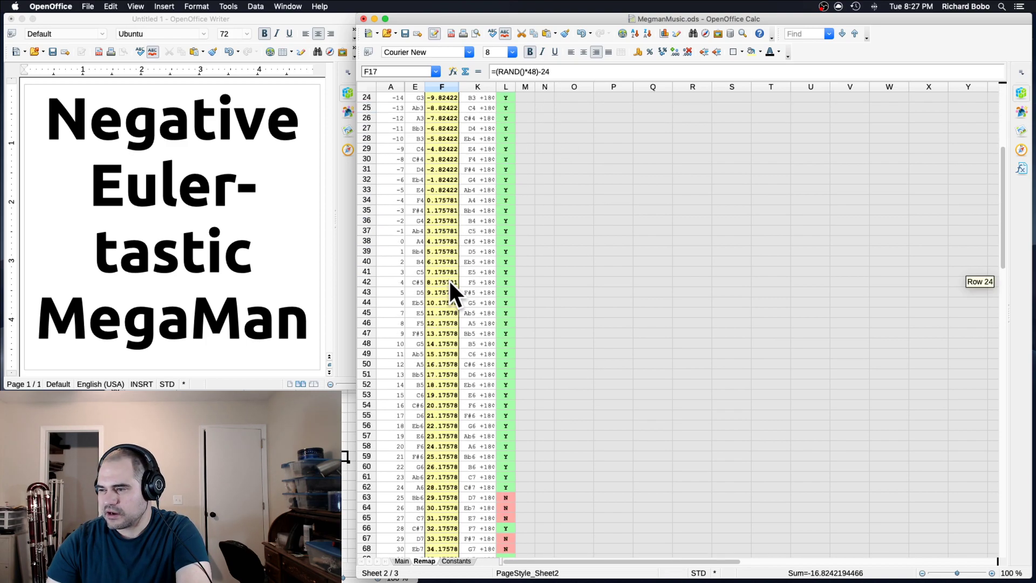
{"action": "left_click", "coordinate": [441, 486], "text": "shift"}
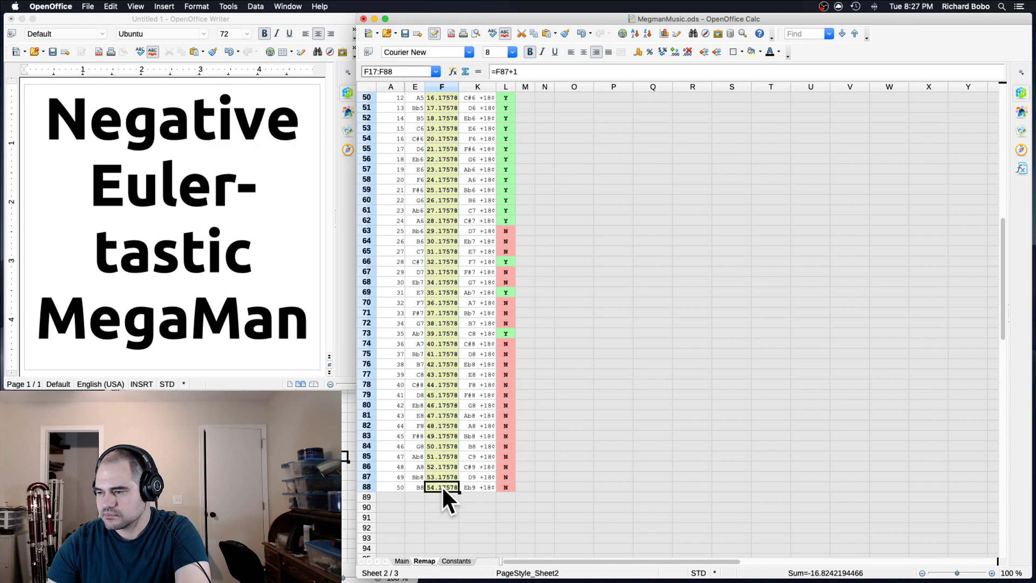
{"action": "right_click", "coordinate": [441, 485]}
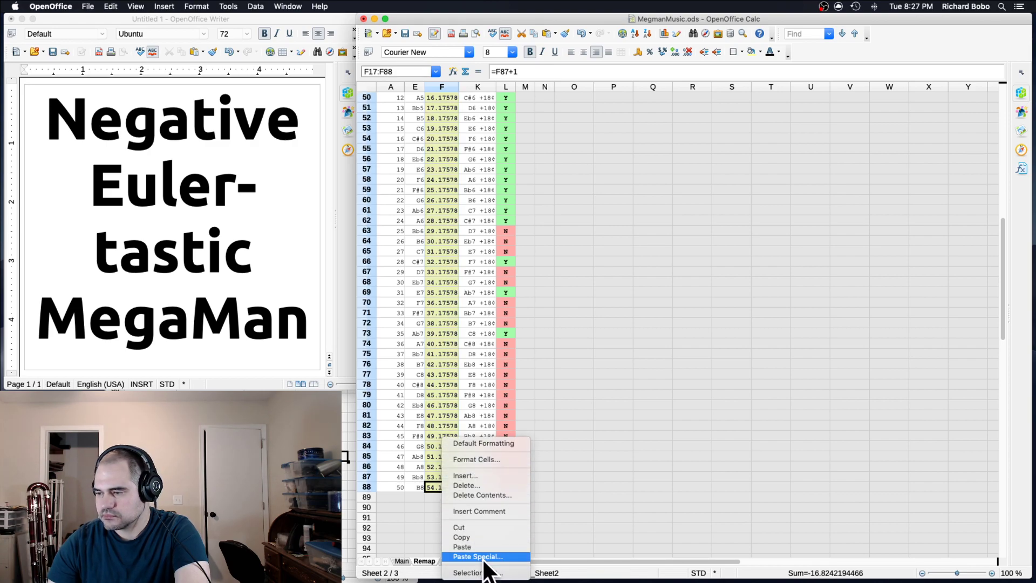
{"action": "left_click", "coordinate": [483, 565]}
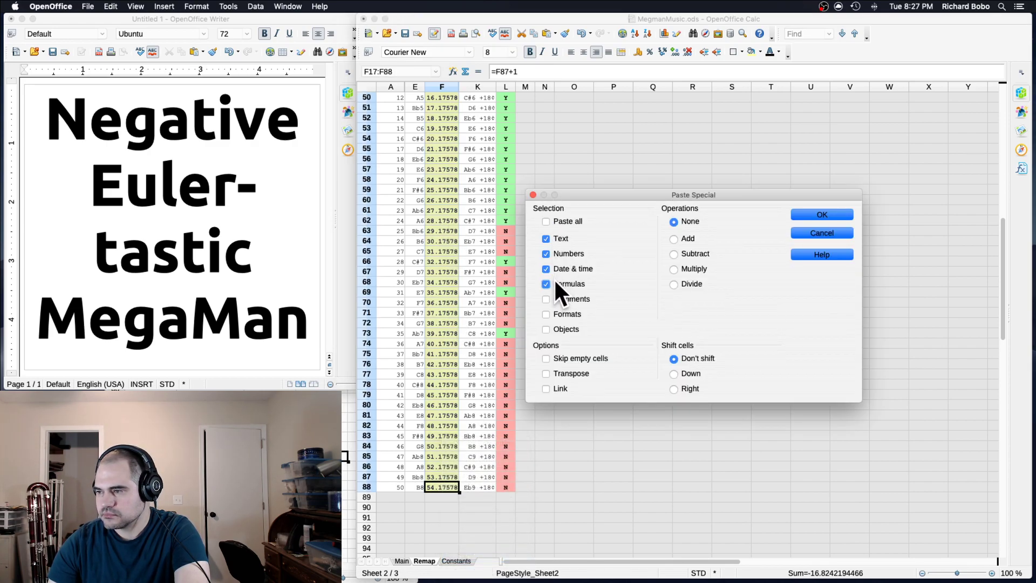
{"action": "left_click", "coordinate": [808, 213]}
{"action": "left_click", "coordinate": [476, 240]}
{"action": "scroll", "coordinate": [462, 247], "scroll_direction": "up", "scroll_amount": 15}
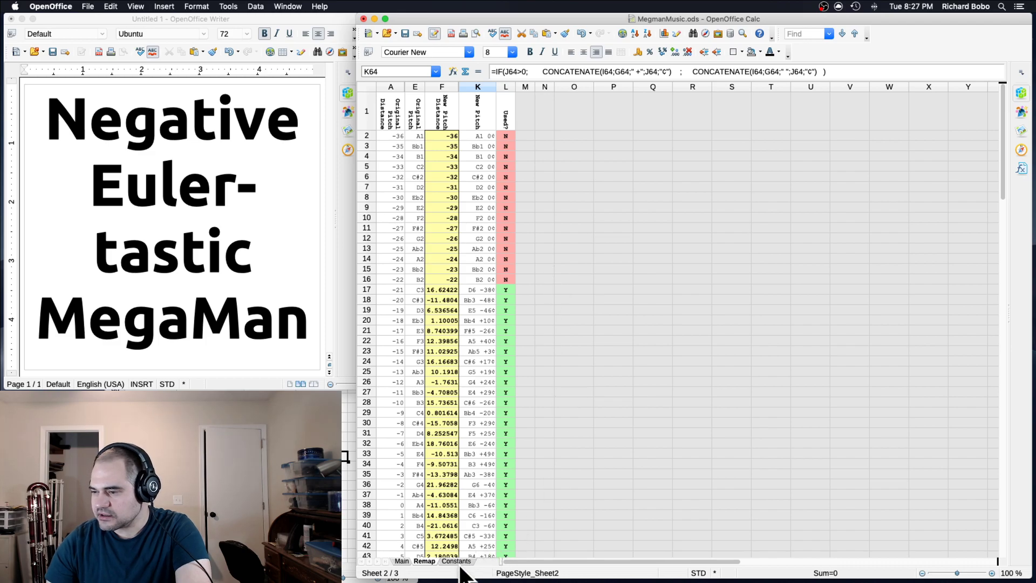
- Fill AF75:AF89 on the Main sheet with the Data (Hex) conversion formula copied from AF74
{"action": "left_click", "coordinate": [400, 561]}
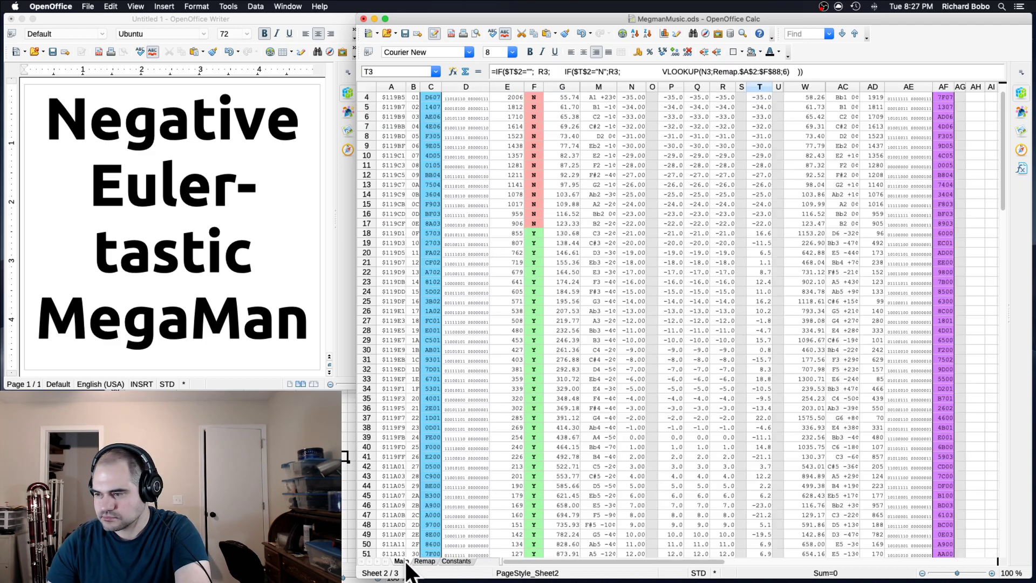
{"action": "scroll", "coordinate": [634, 335], "scroll_direction": "down", "scroll_amount": 17}
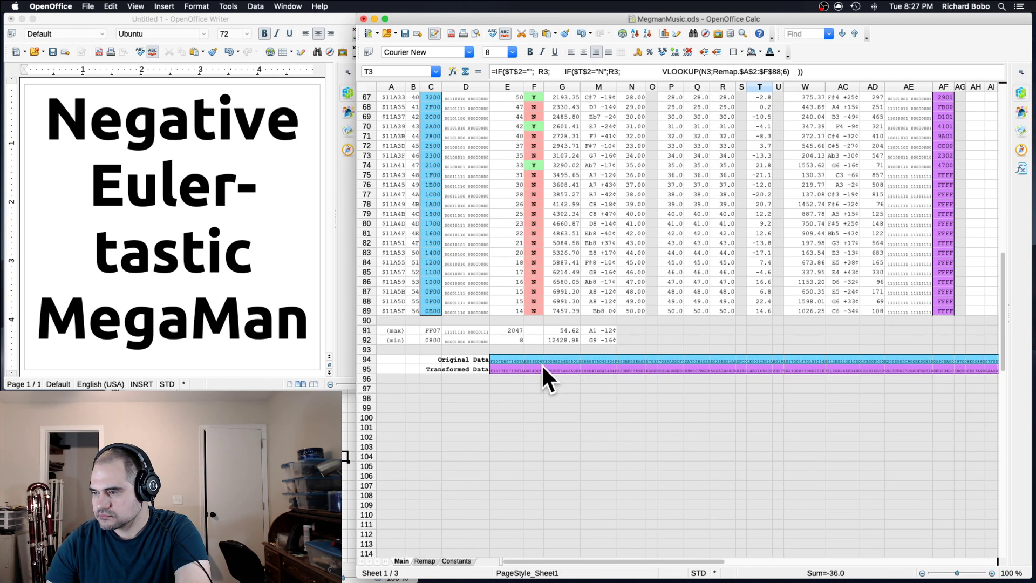
{"action": "scroll", "coordinate": [814, 295], "scroll_direction": "up", "scroll_amount": 1}
{"action": "left_click", "coordinate": [945, 292]}
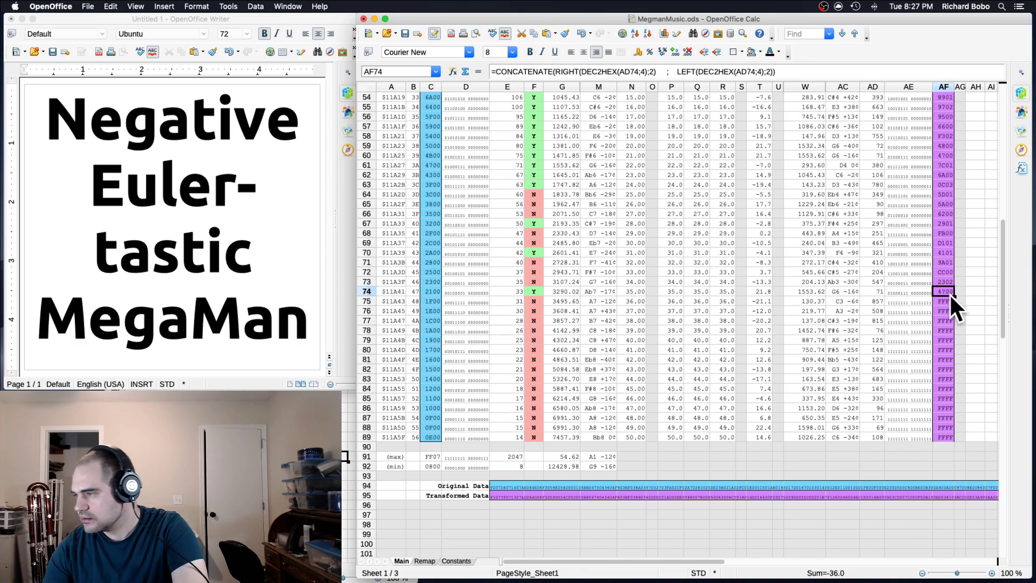
{"action": "left_click_drag", "start_coordinate": [944, 300], "coordinate": [947, 431]}
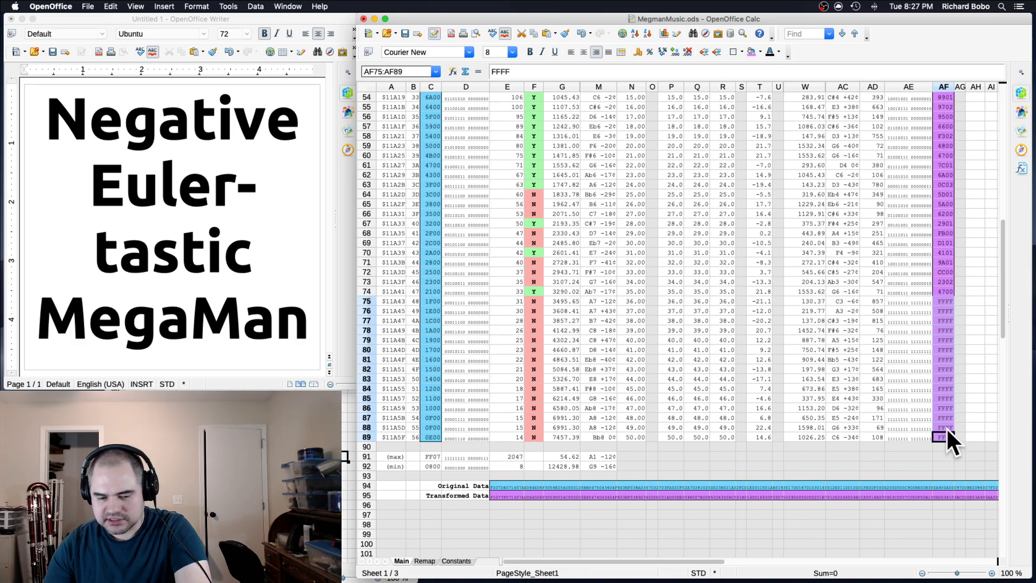
{"action": "key", "text": "super+v"}
{"action": "left_click", "coordinate": [962, 390]}
{"action": "left_click", "coordinate": [948, 282]}
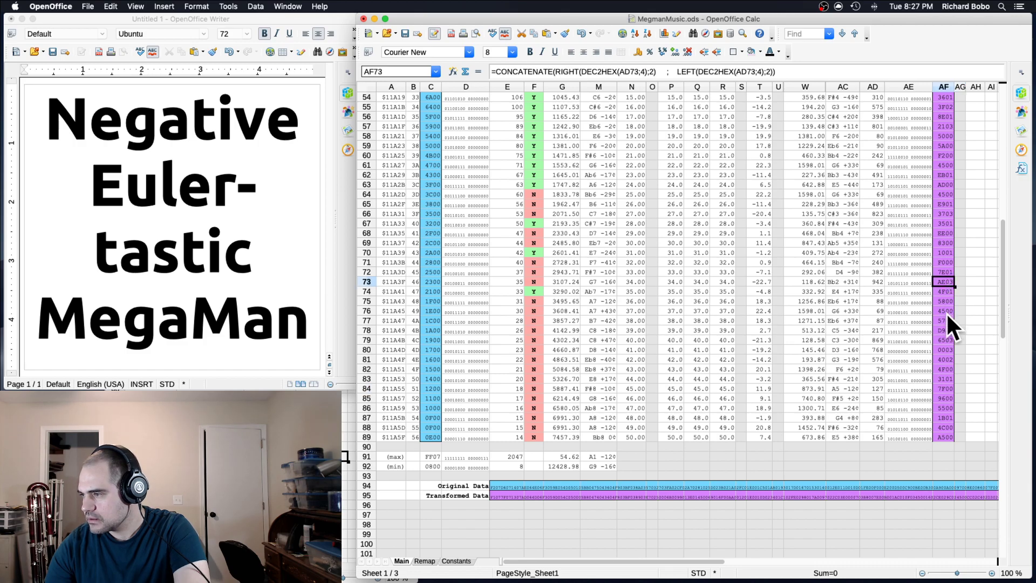
{"action": "left_click", "coordinate": [947, 303]}
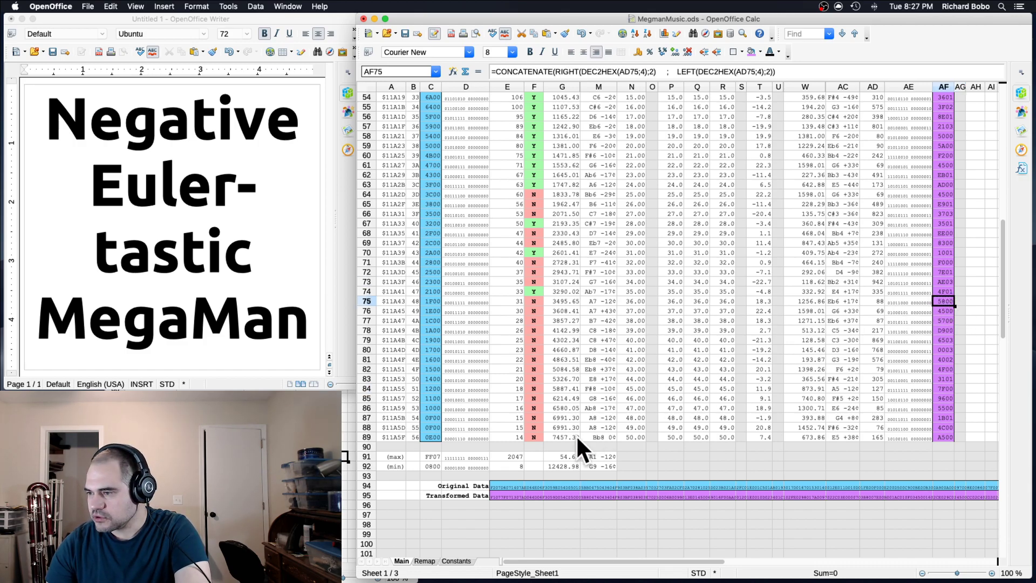
- Copy the Transformed Data in E95 over the pitch table in Mega Man (Stock) copy 7.nes in Hex Fiend, saving and closing the ROM
{"action": "left_click", "coordinate": [500, 492]}
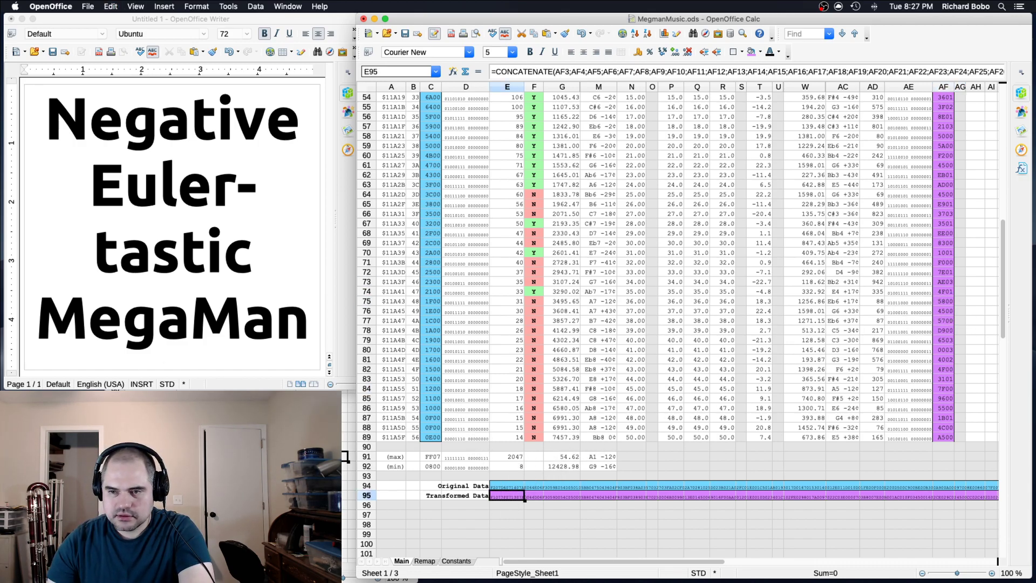
{"action": "key", "text": "super+Tab"}
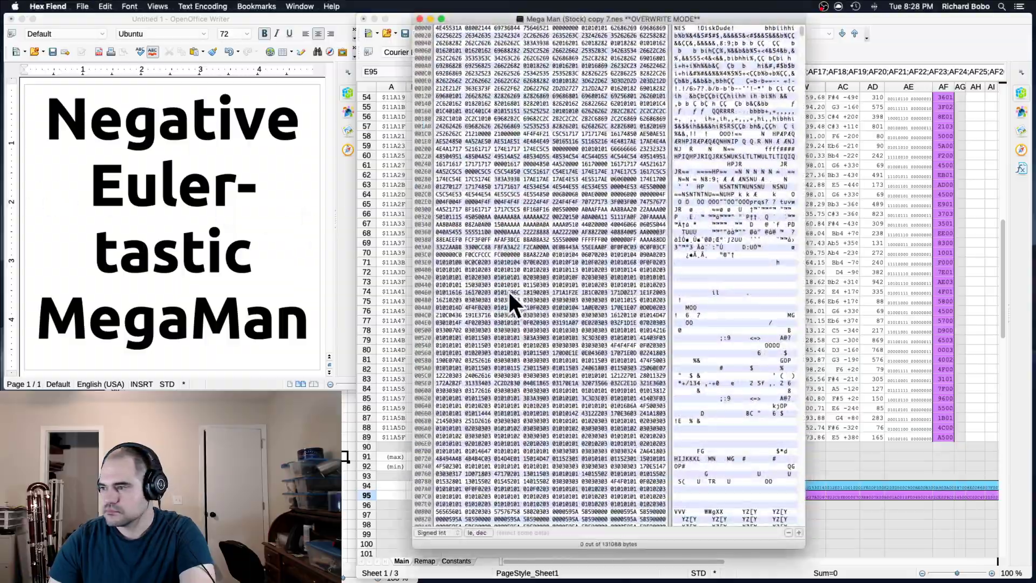
{"action": "scroll", "coordinate": [518, 274], "scroll_direction": "down", "scroll_amount": 20}
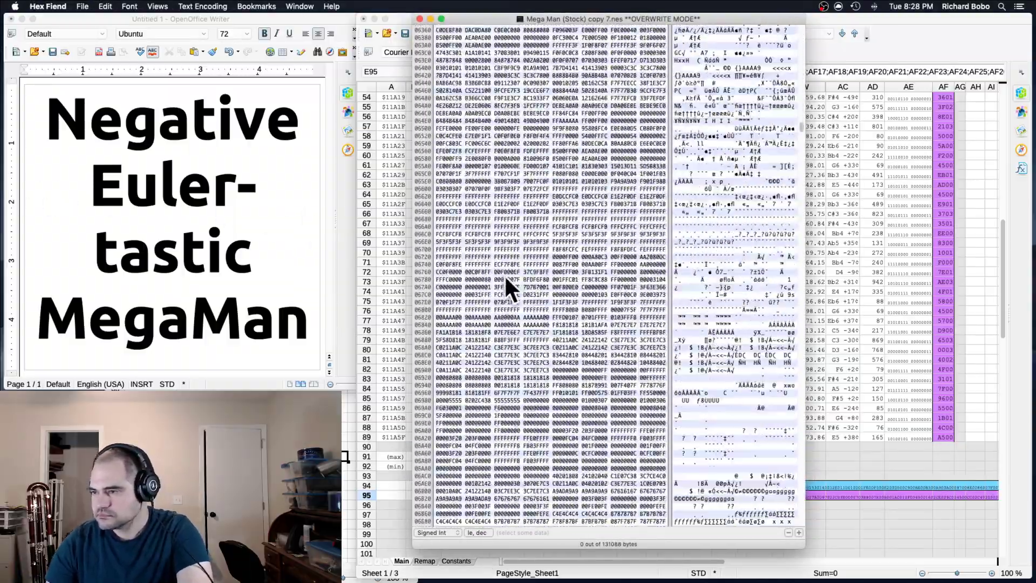
{"action": "scroll", "coordinate": [504, 273], "scroll_direction": "down", "scroll_amount": 20}
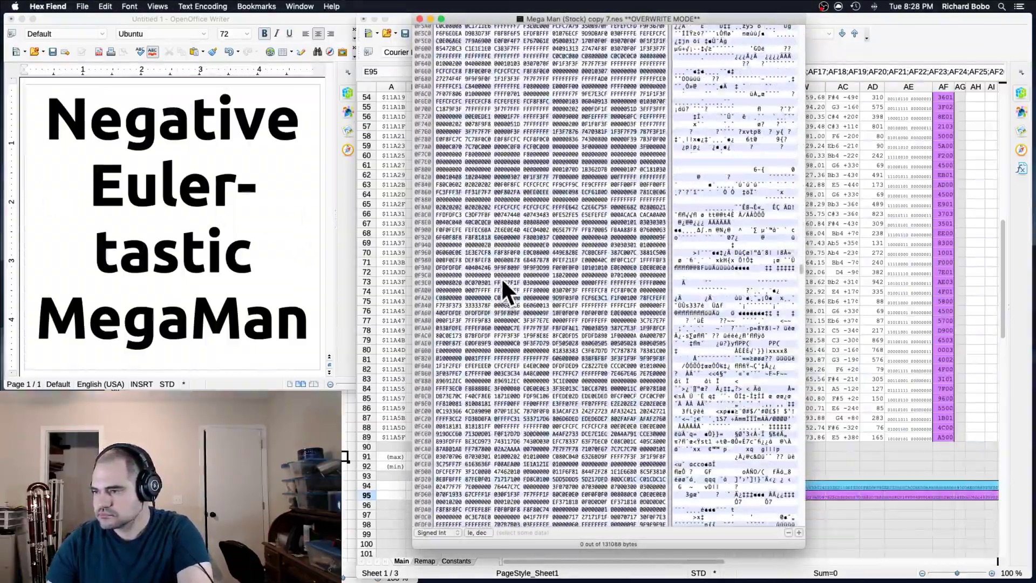
{"action": "scroll", "coordinate": [500, 277], "scroll_direction": "down", "scroll_amount": 5}
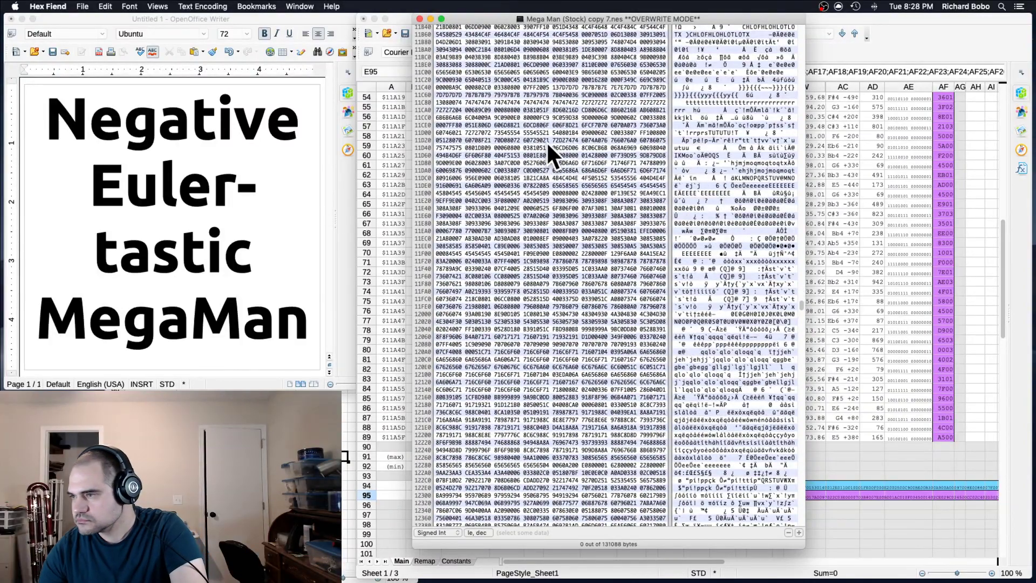
{"action": "scroll", "coordinate": [558, 163], "scroll_direction": "up", "scroll_amount": 5}
{"action": "left_click_drag", "start_coordinate": [574, 240], "coordinate": [591, 349]}
{"action": "key", "text": "super+w"}
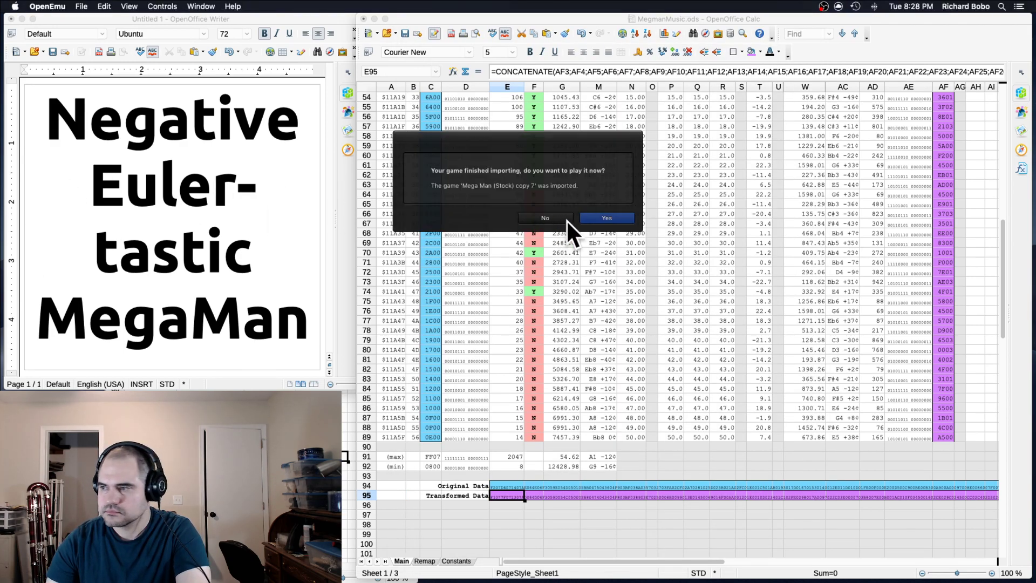
- Play the imported Mega Man (Stock) copy 7 in OpenEmu beside the title document and advance to the stage select
{"action": "left_click", "coordinate": [591, 215]}
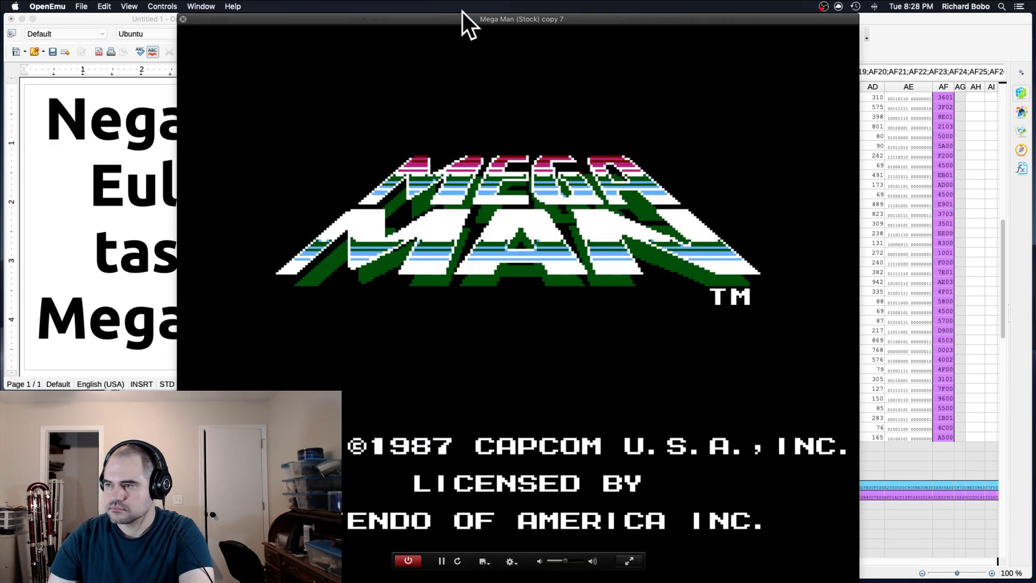
{"action": "left_click_drag", "start_coordinate": [463, 13], "coordinate": [627, 6]}
{"action": "key", "text": "Return"}
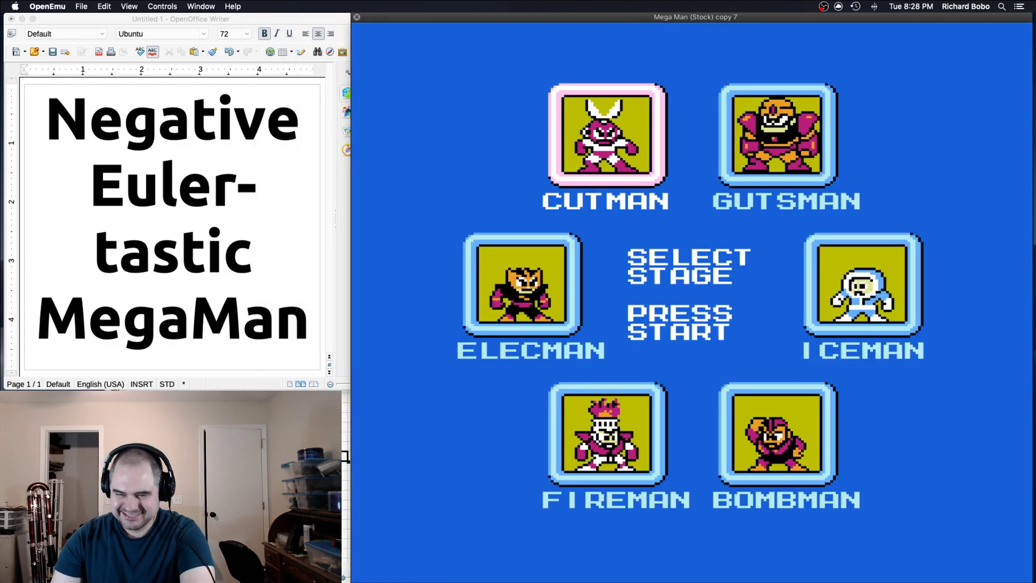
- Replace "Negative Euler-tastic" with "Random" in the Writer title so it reads "Random MegaMan"
{"action": "left_click", "coordinate": [340, 345]}
{"action": "left_click_drag", "start_coordinate": [252, 255], "coordinate": [57, 113]}
{"action": "type", "text": "Random"}
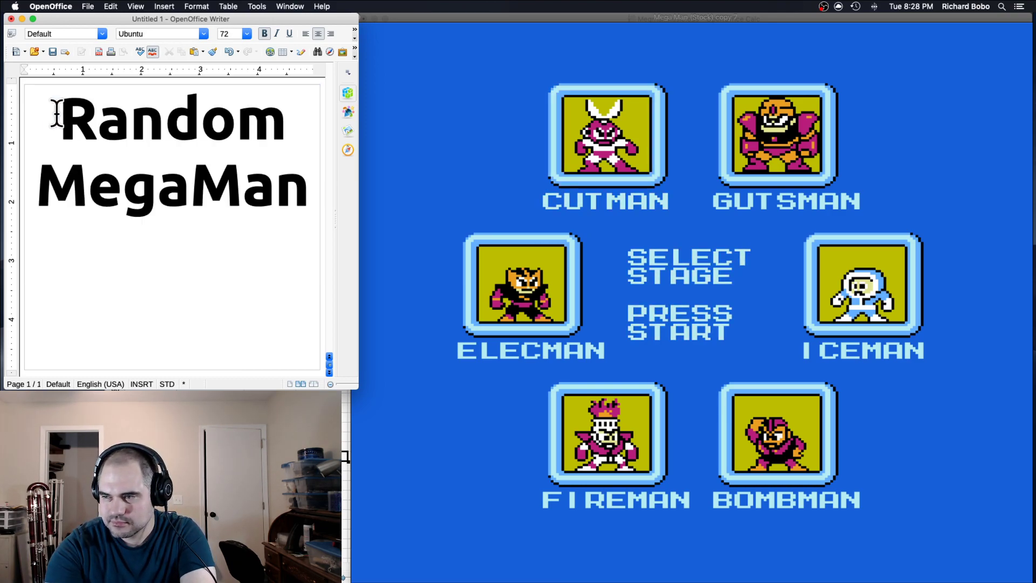
- Return to the running game and start the Cutman stage
{"action": "left_click", "coordinate": [506, 182]}
{"action": "key", "text": "Return"}
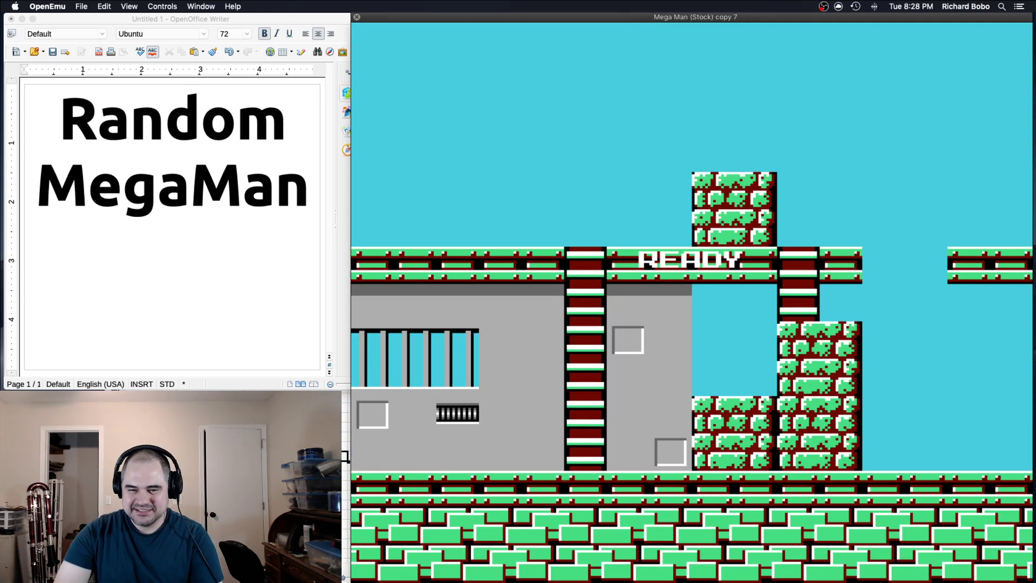
- Overwrite the 174-byte pitch table at offset 72116 of Mega Man (Stock) copy 8.nes with the transformed data, then save and close the ROM
{"action": "key", "text": "super+Tab"}
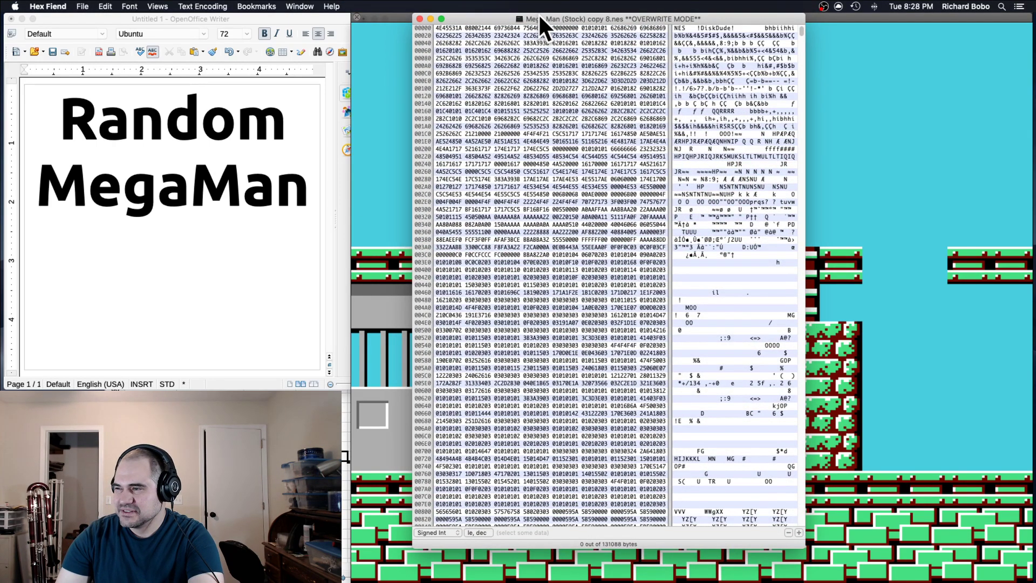
{"action": "left_click_drag", "start_coordinate": [539, 18], "coordinate": [343, 36]}
{"action": "scroll", "coordinate": [326, 263], "scroll_direction": "down", "scroll_amount": 20}
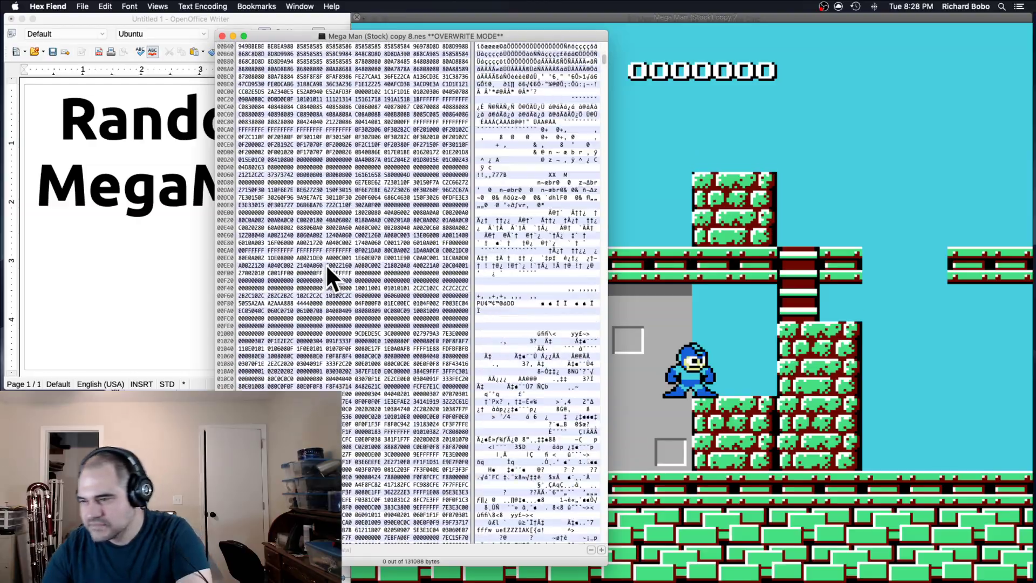
{"action": "scroll", "coordinate": [325, 267], "scroll_direction": "down", "scroll_amount": 20}
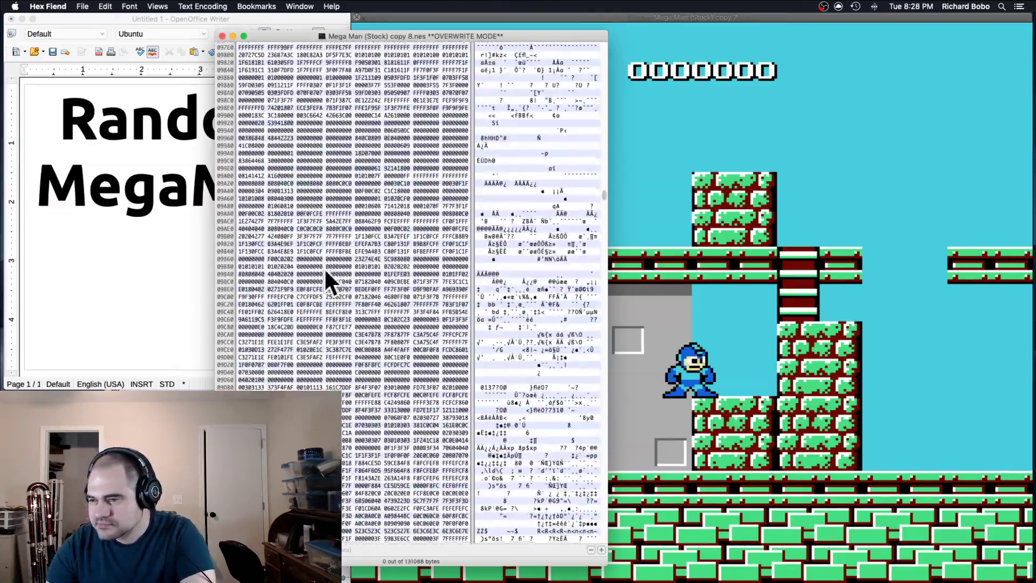
{"action": "scroll", "coordinate": [324, 267], "scroll_direction": "down", "scroll_amount": 20}
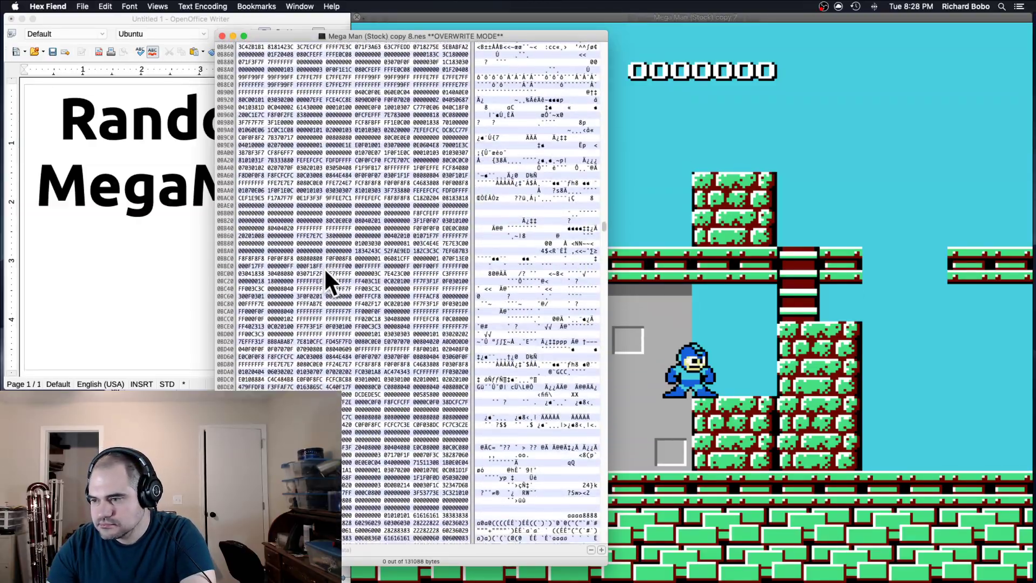
{"action": "scroll", "coordinate": [324, 267], "scroll_direction": "down", "scroll_amount": 20}
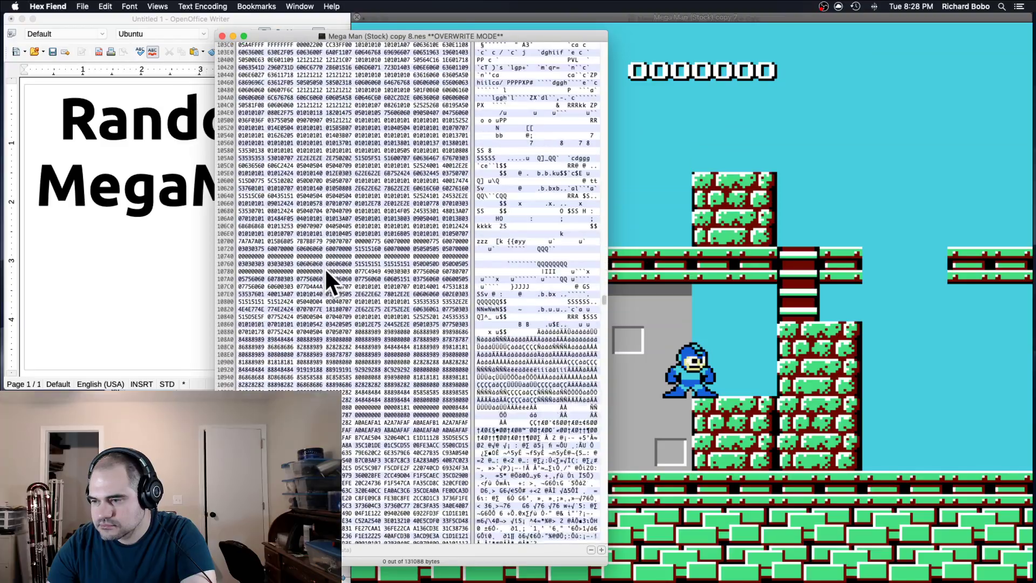
{"action": "scroll", "coordinate": [324, 267], "scroll_direction": "up", "scroll_amount": 9}
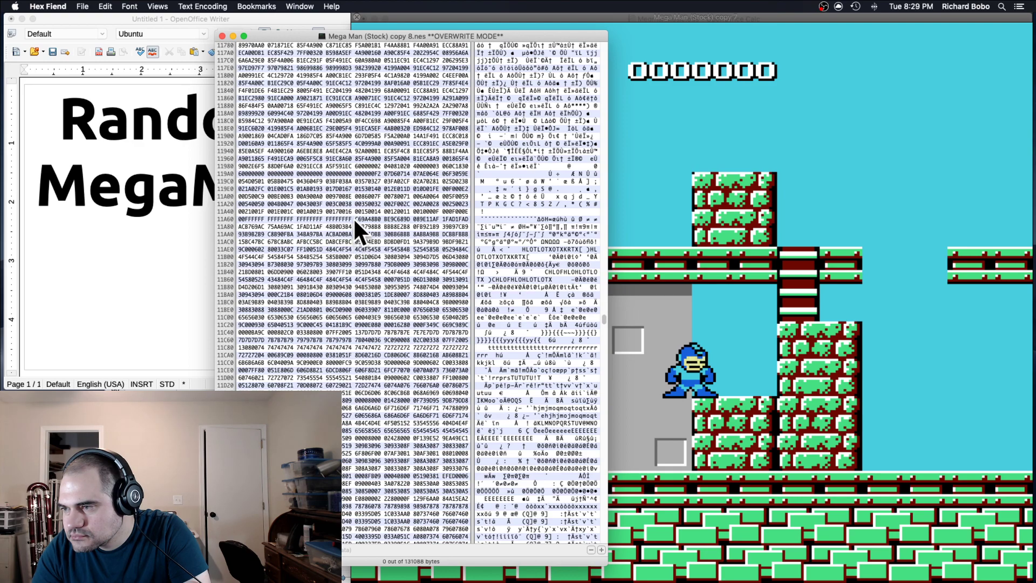
{"action": "left_click_drag", "start_coordinate": [375, 174], "coordinate": [252, 221]}
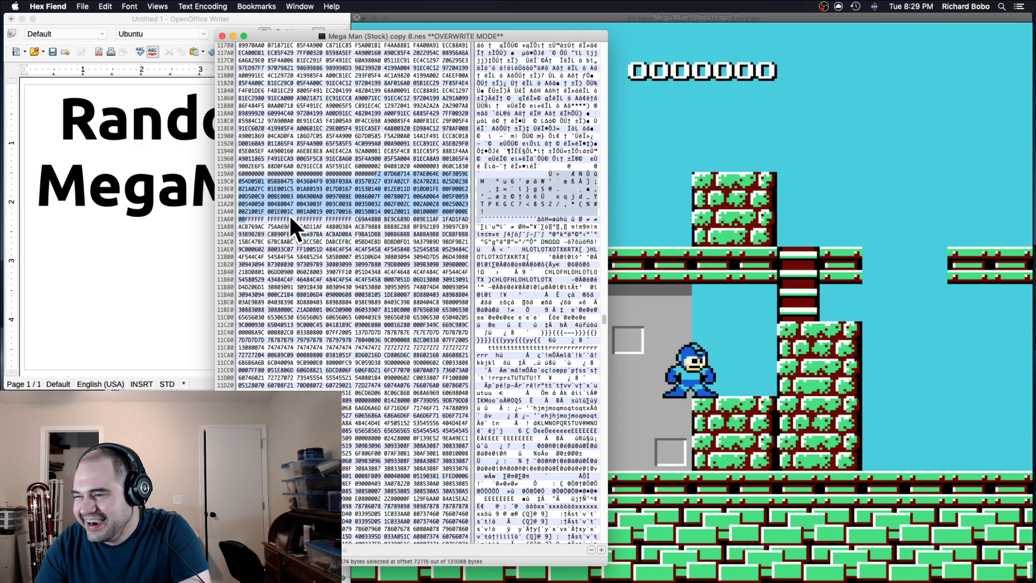
{"action": "key", "text": "super+v"}
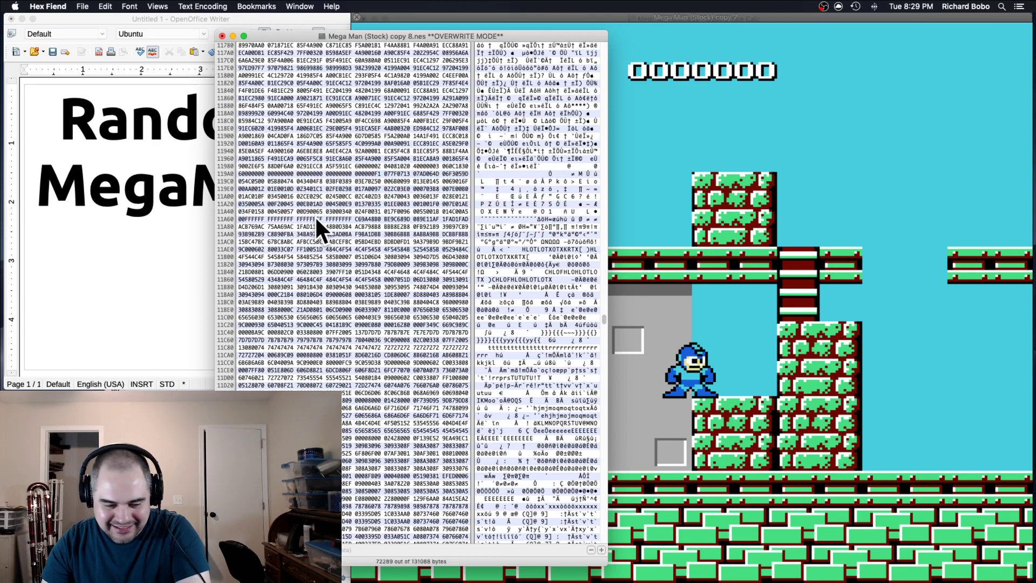
{"action": "key", "text": "super+w"}
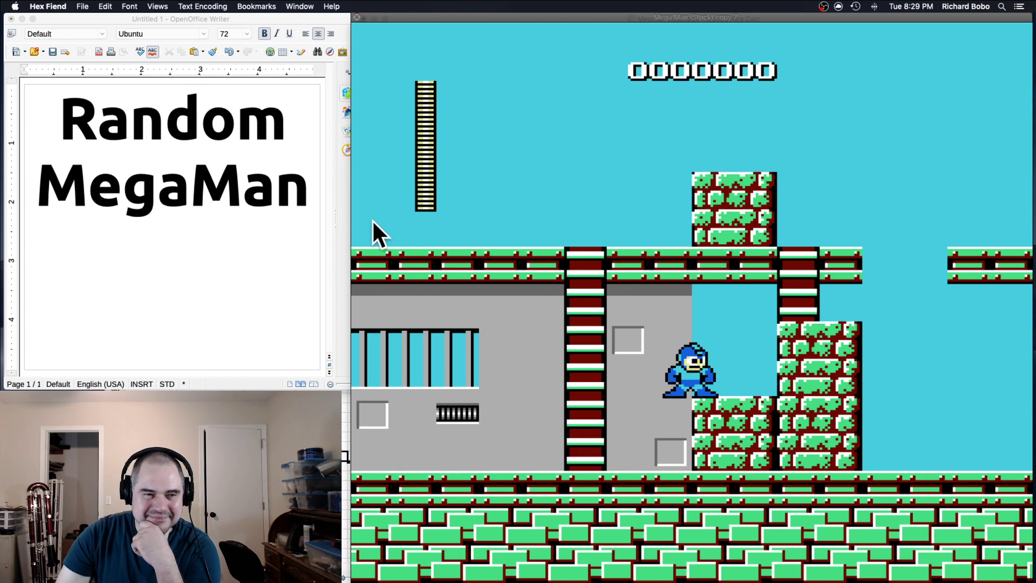
- Restart the Mega Man (Stock) copy 7 game and start the Gutsman stage
{"action": "left_click", "coordinate": [473, 337]}
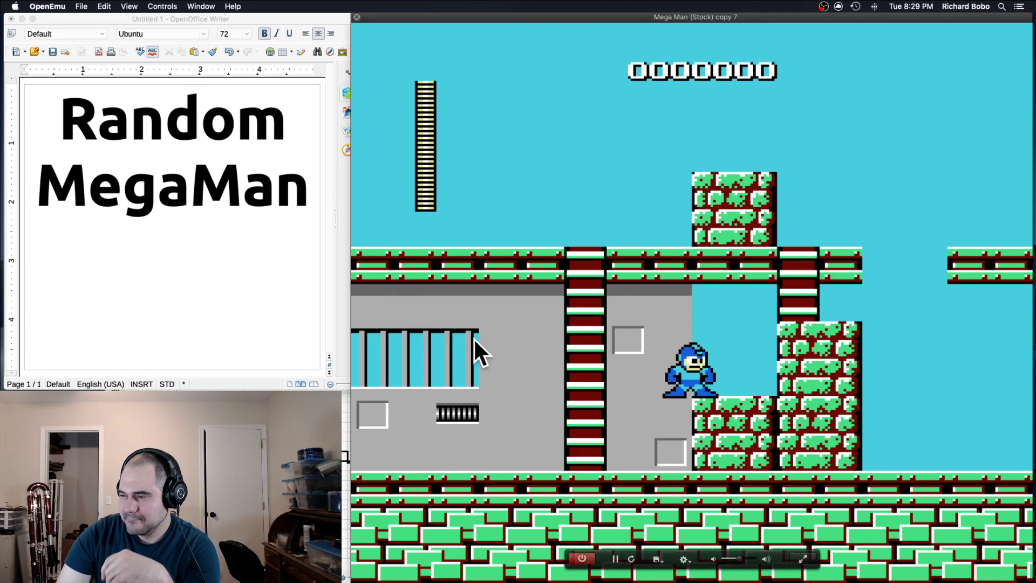
{"action": "left_click", "coordinate": [631, 558]}
{"action": "left_click", "coordinate": [587, 202]}
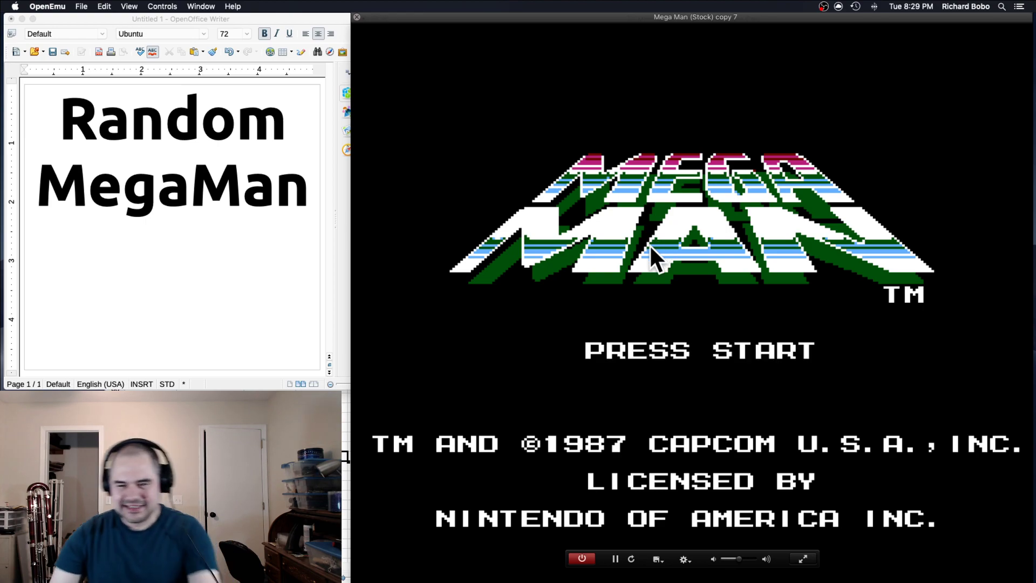
{"action": "key", "text": "Return"}
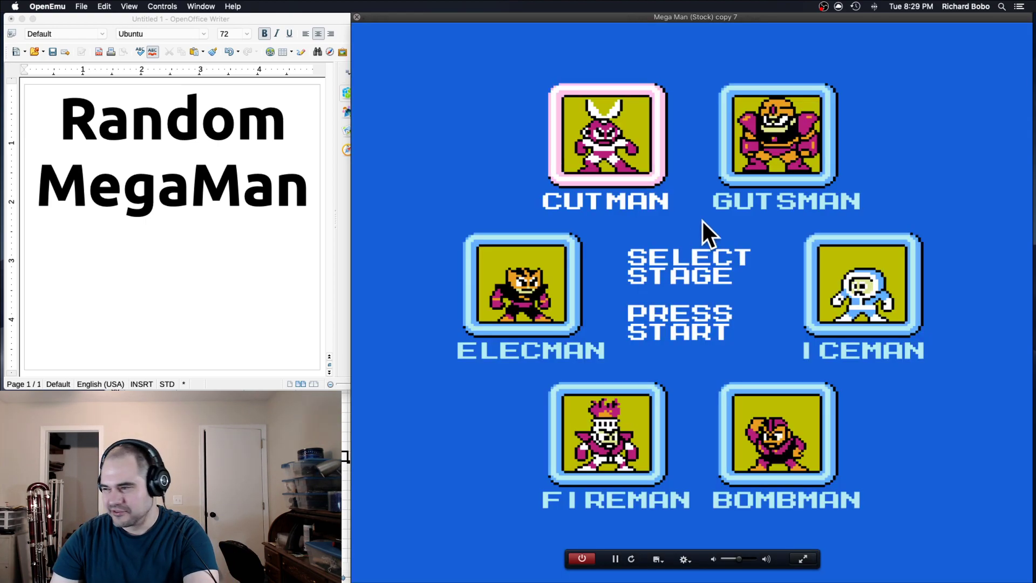
{"action": "key", "text": "Right"}
{"action": "key", "text": "Return"}
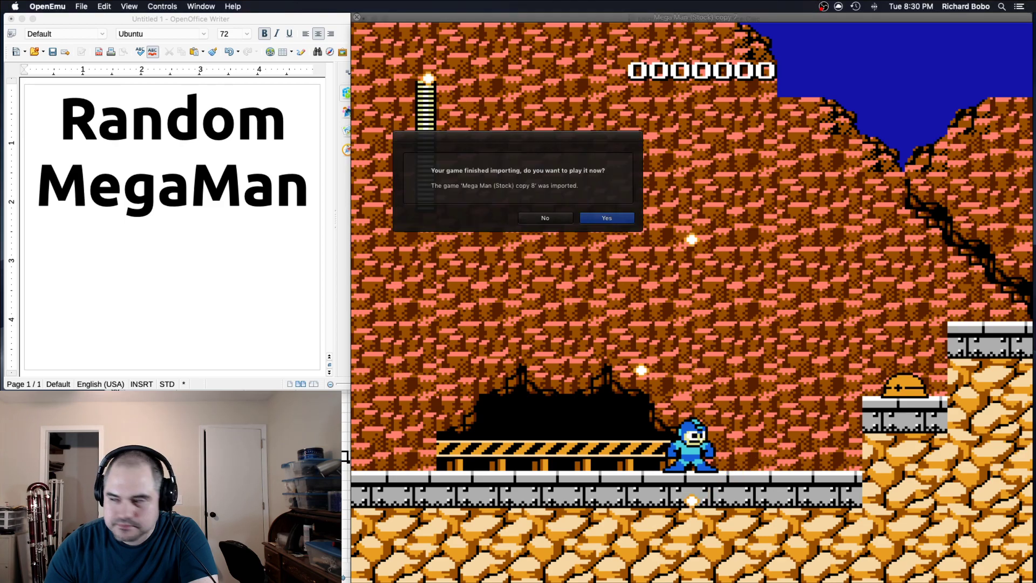
- Play the imported Mega Man (Stock) copy 8, close the copy 7 game, place the window beside the title document, and advance to the stage select
{"action": "left_click", "coordinate": [604, 216]}
{"action": "left_click", "coordinate": [357, 17]}
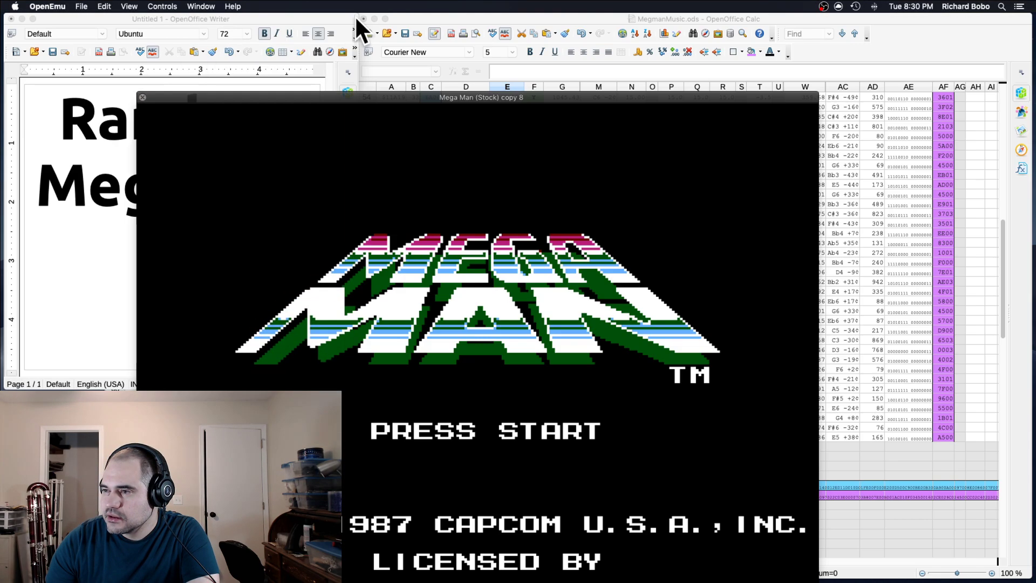
{"action": "left_click_drag", "start_coordinate": [348, 92], "coordinate": [457, 36]}
{"action": "left_click_drag", "start_coordinate": [562, 5], "coordinate": [562, 5]}
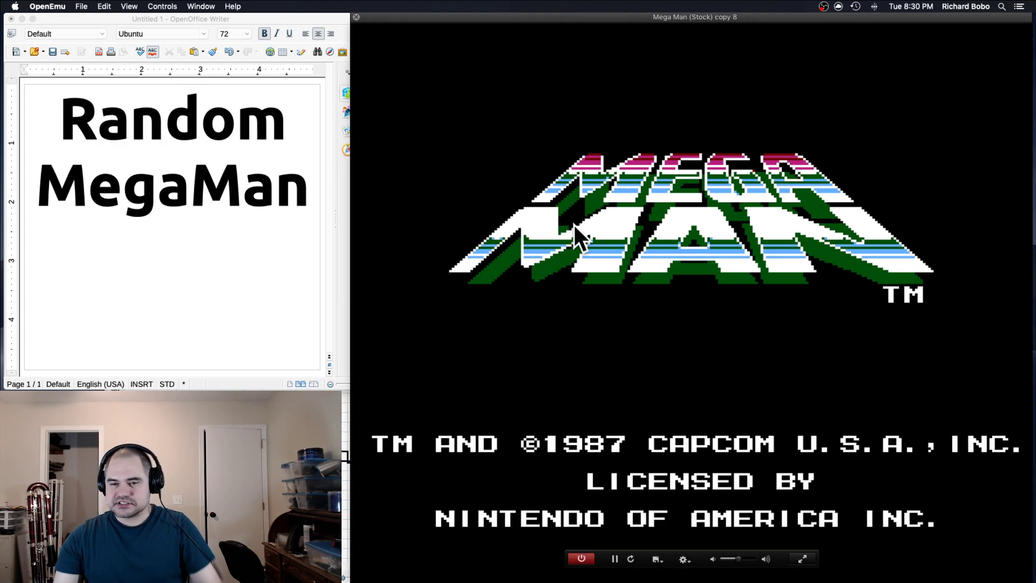
{"action": "key", "text": "Return"}
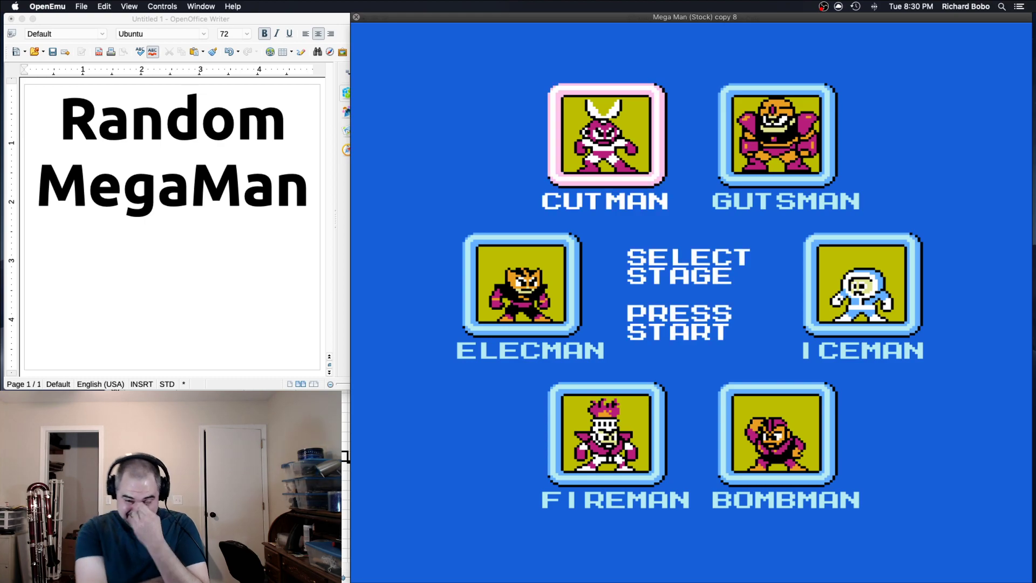
{"action": "mouse_move", "coordinate": [399, 348]}
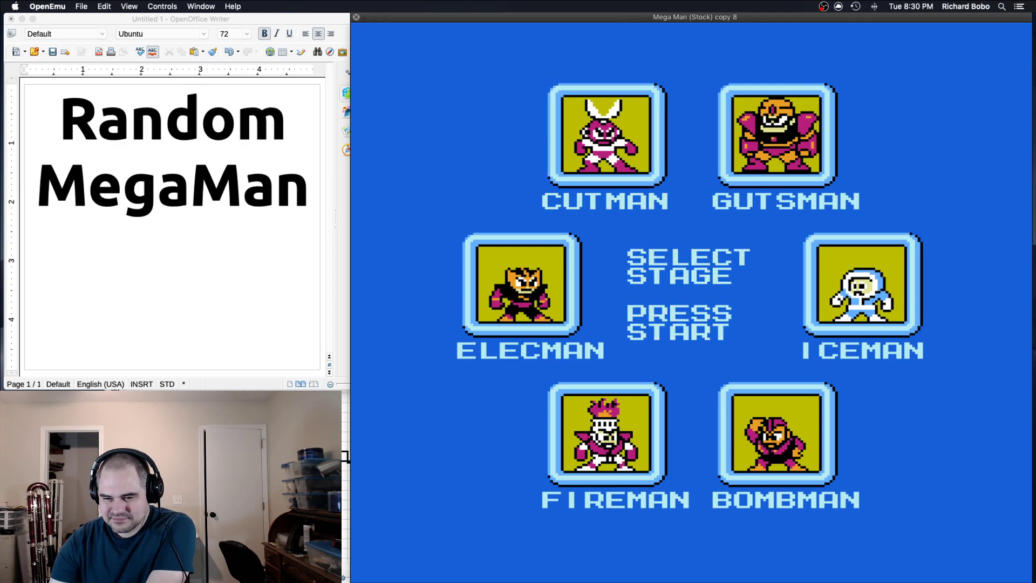
- Move the game window aside, return to the MegmanMusic.ods spreadsheet, and set the Transformation factor in Q2 to =12/21
{"action": "key", "text": "super+Tab"}
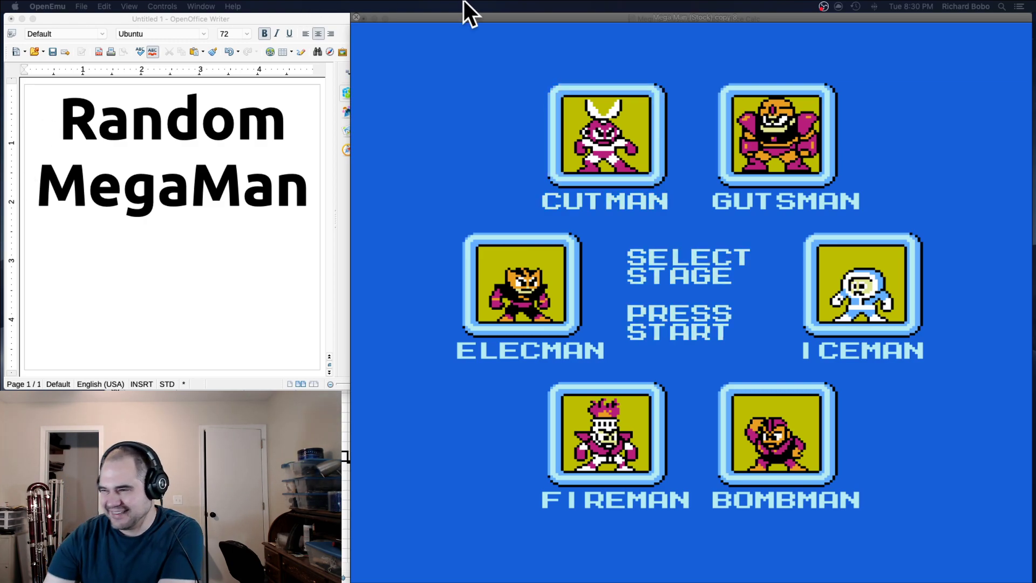
{"action": "left_click_drag", "start_coordinate": [541, 16], "coordinate": [527, 338]}
{"action": "left_click", "coordinate": [578, 208]}
{"action": "scroll", "coordinate": [580, 213], "scroll_direction": "up", "scroll_amount": 15}
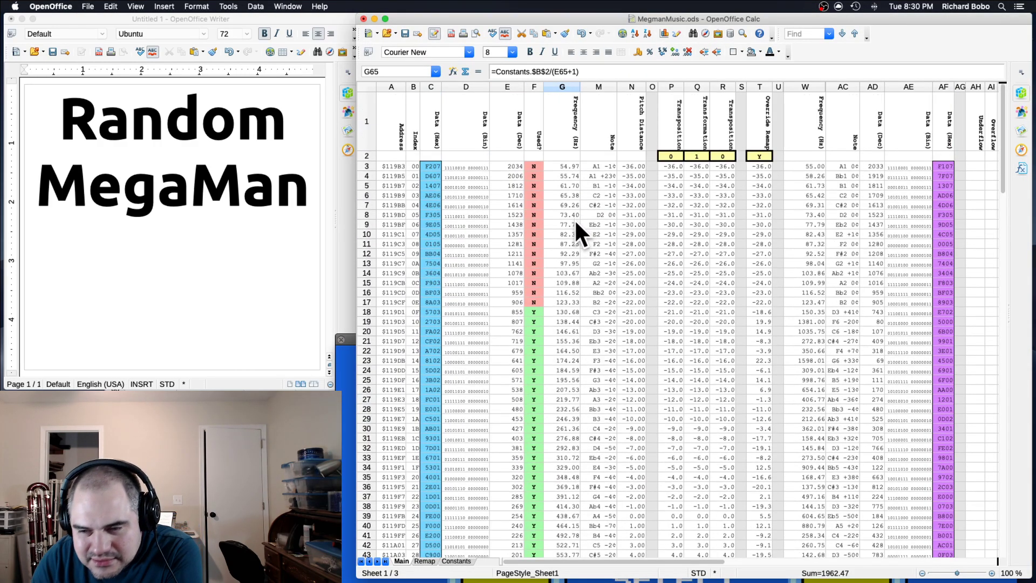
{"action": "left_click", "coordinate": [697, 156]}
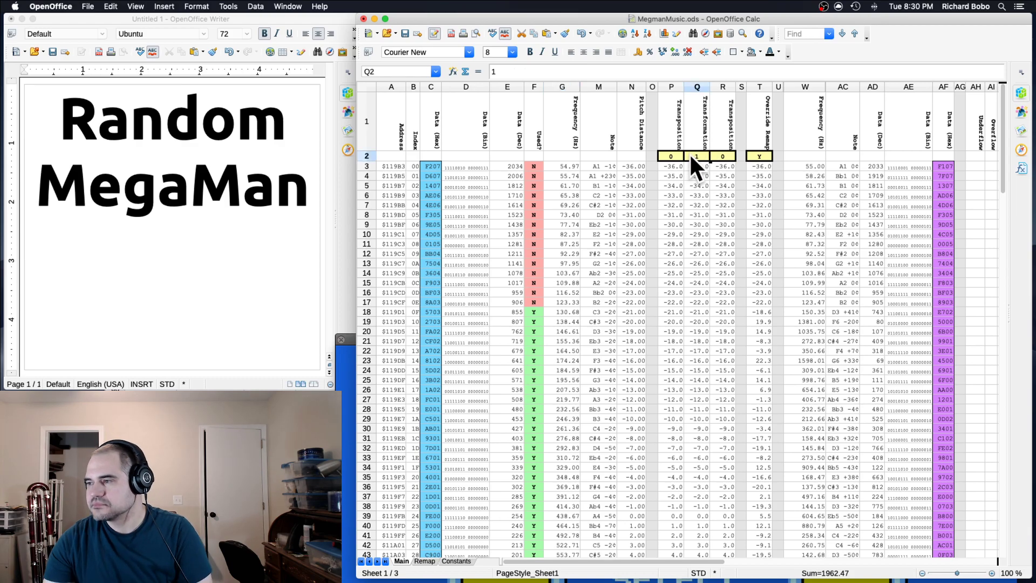
{"action": "type", "text": "=12/21"}
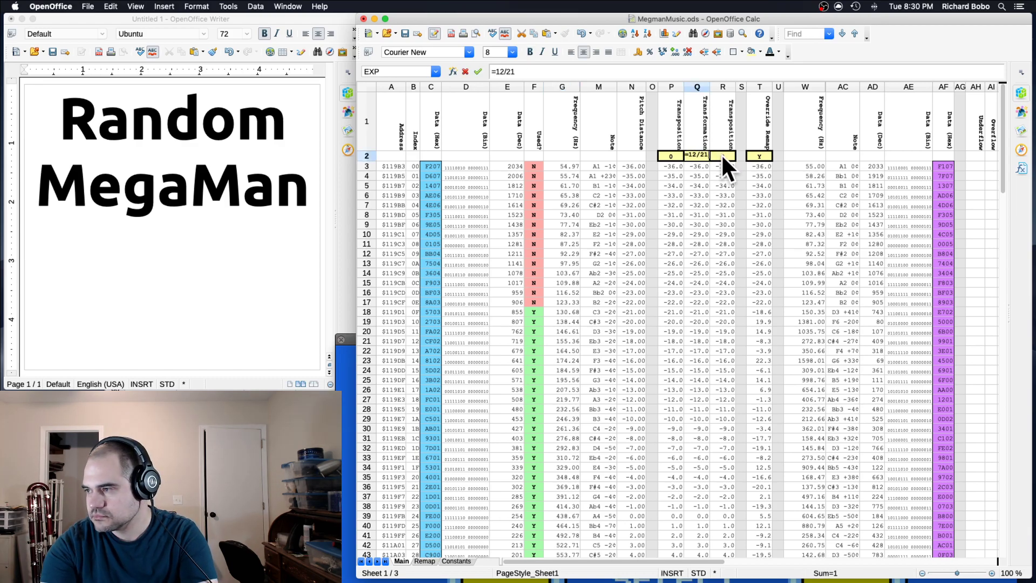
{"action": "key", "text": "Return"}
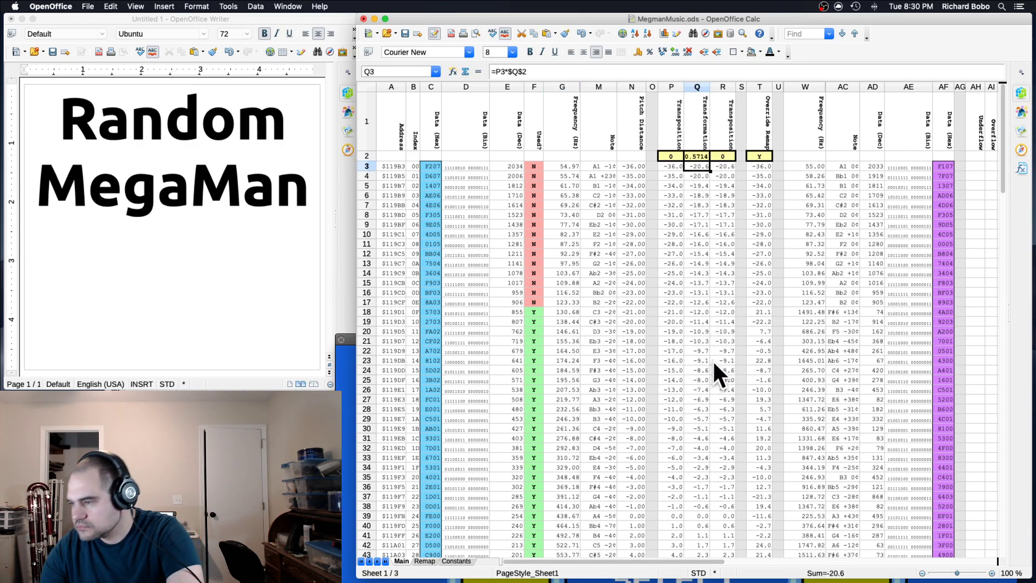
- Look through the recalculated pitch rows on the Main sheet and copy the Transformed Data string in E95
{"action": "scroll", "coordinate": [720, 384], "scroll_direction": "down", "scroll_amount": 3}
{"action": "scroll", "coordinate": [700, 340], "scroll_direction": "up", "scroll_amount": 3}
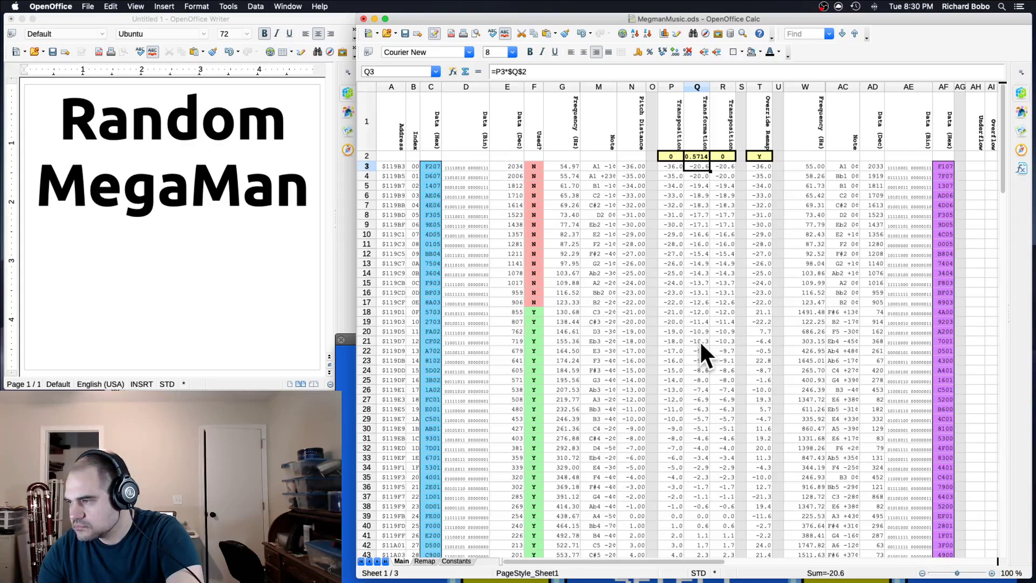
{"action": "scroll", "coordinate": [615, 365], "scroll_direction": "down", "scroll_amount": 8}
{"action": "scroll", "coordinate": [593, 361], "scroll_direction": "down", "scroll_amount": 12}
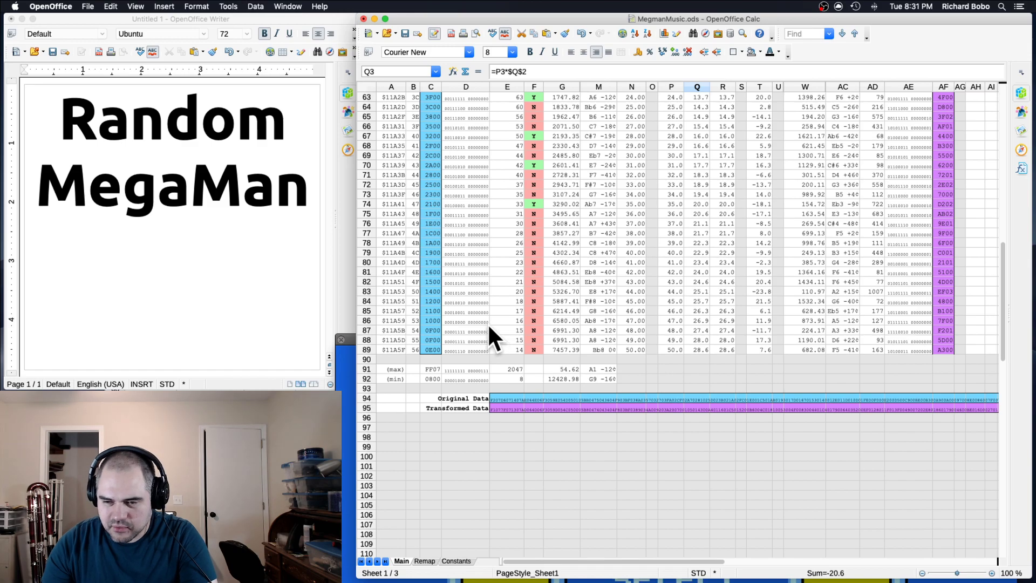
{"action": "scroll", "coordinate": [477, 351], "scroll_direction": "up", "scroll_amount": 20}
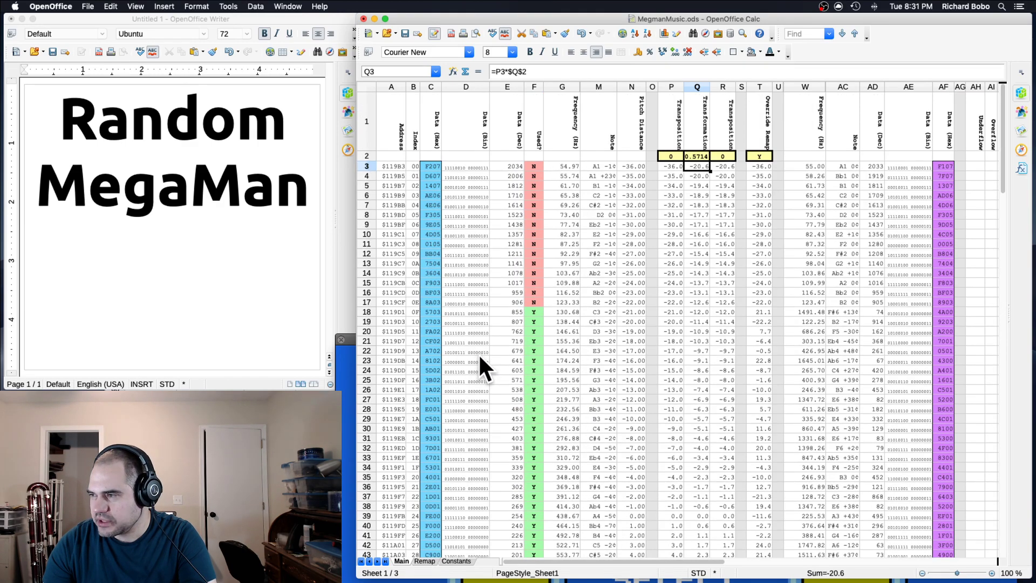
{"action": "scroll", "coordinate": [479, 354], "scroll_direction": "down", "scroll_amount": 20}
{"action": "scroll", "coordinate": [485, 340], "scroll_direction": "up", "scroll_amount": 2}
{"action": "left_click", "coordinate": [506, 310]}
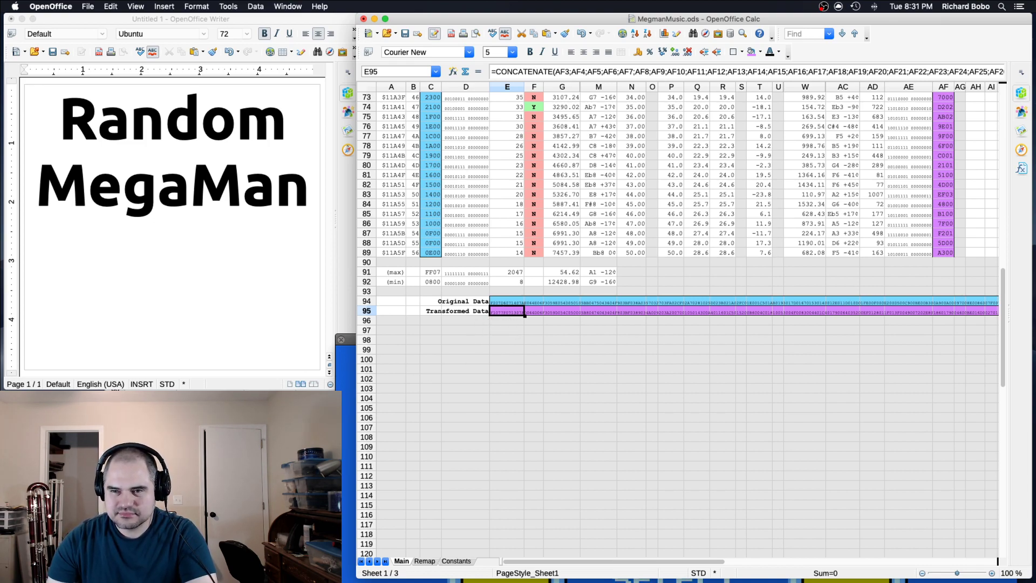
- Switch to Hex Fiend, overwrite the 174-byte pitch table at offset 72115 of Mega Man (Stock) copy 8.nes with the copied data, and close the ROM
{"action": "key", "text": "super+Tab"}
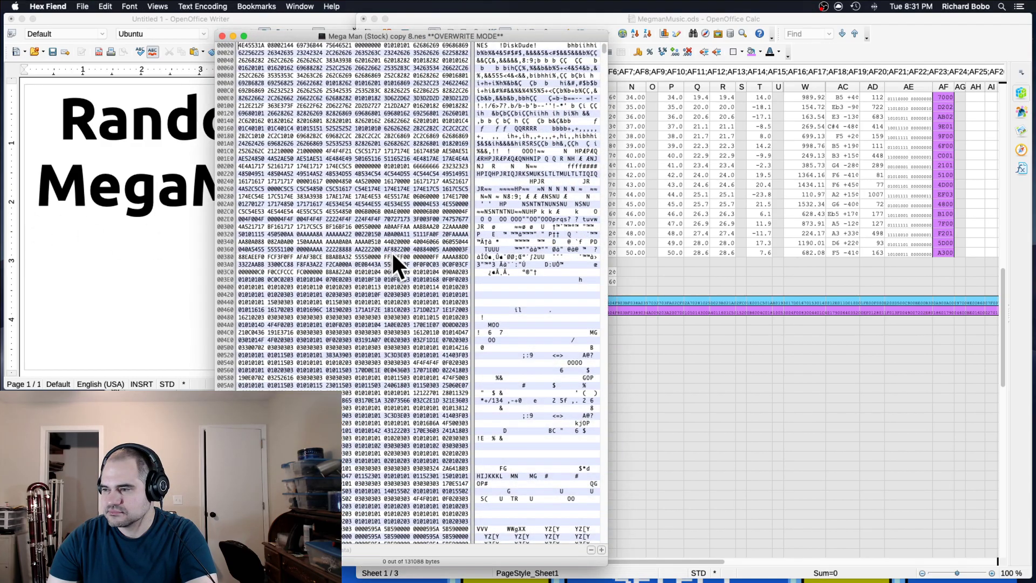
{"action": "scroll", "coordinate": [300, 312], "scroll_direction": "down", "scroll_amount": 20}
{"action": "scroll", "coordinate": [300, 311], "scroll_direction": "down", "scroll_amount": 20}
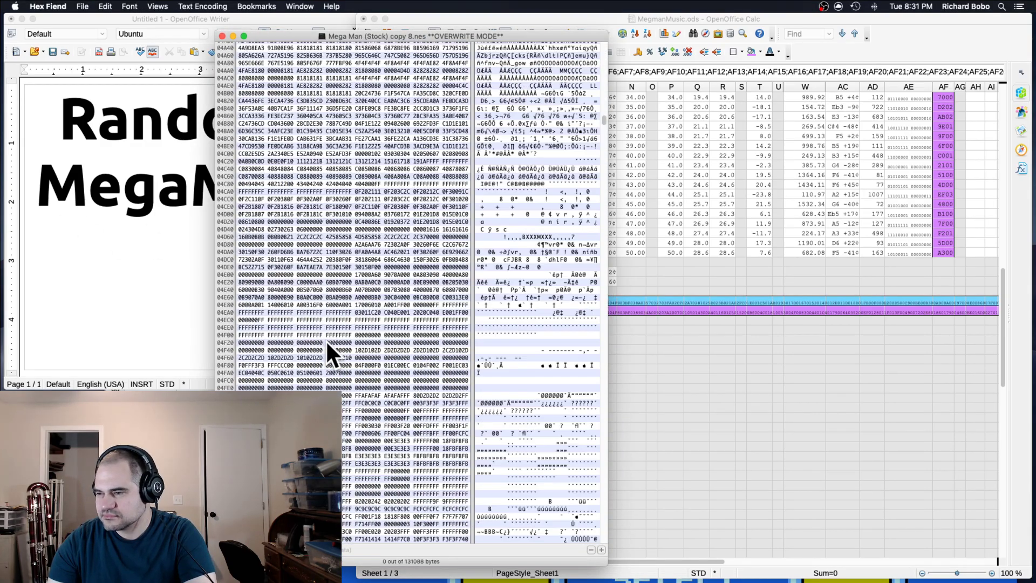
{"action": "scroll", "coordinate": [319, 332], "scroll_direction": "down", "scroll_amount": 20}
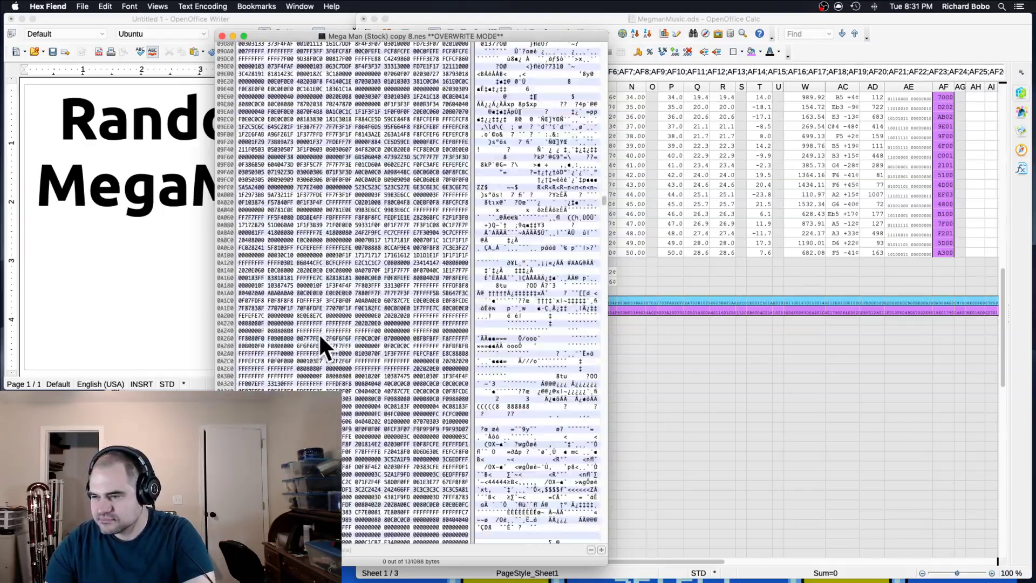
{"action": "scroll", "coordinate": [319, 345], "scroll_direction": "down", "scroll_amount": 20}
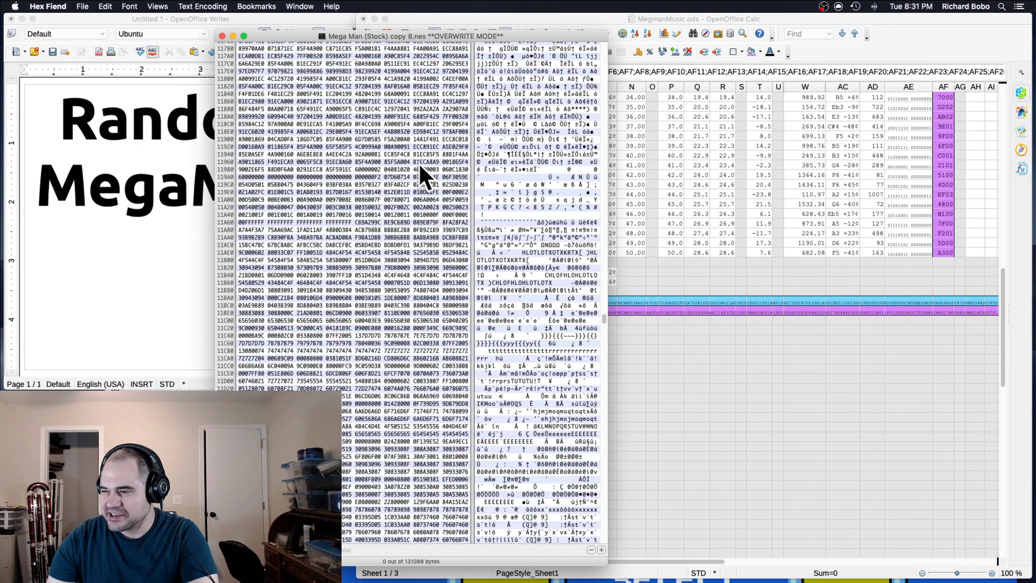
{"action": "left_click_drag", "start_coordinate": [375, 176], "coordinate": [254, 222]}
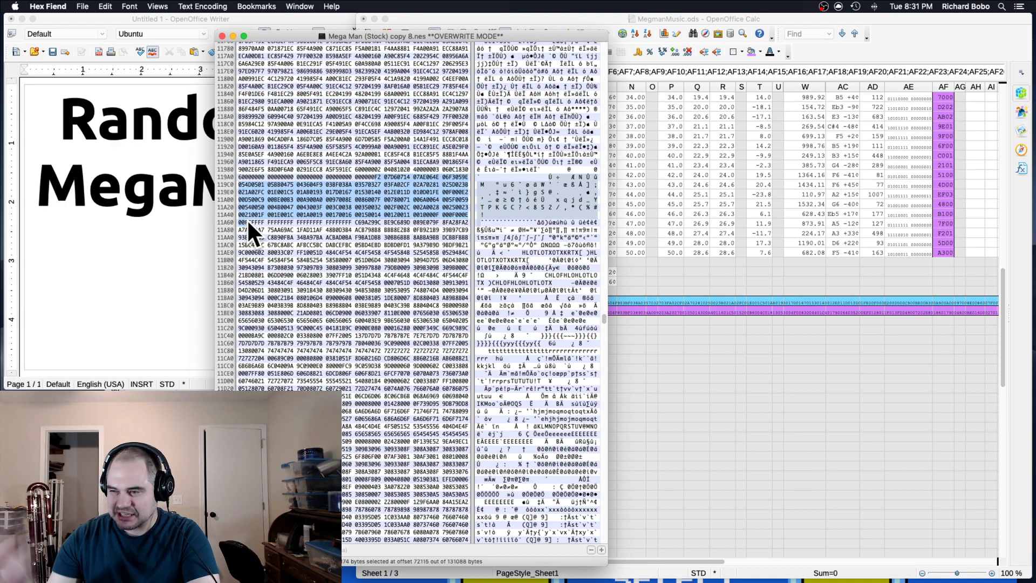
{"action": "key", "text": "super+v"}
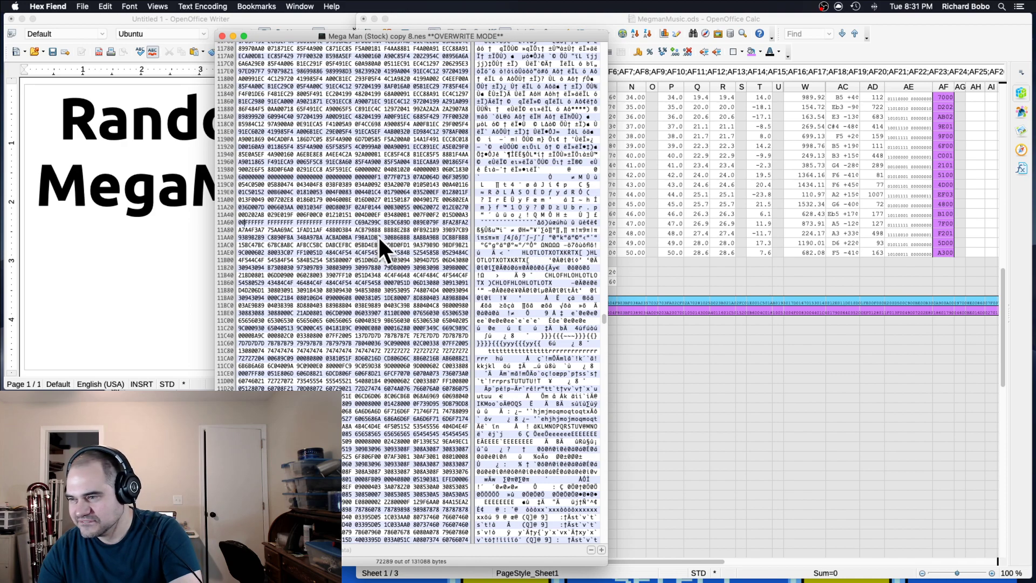
{"action": "key", "text": "super+w"}
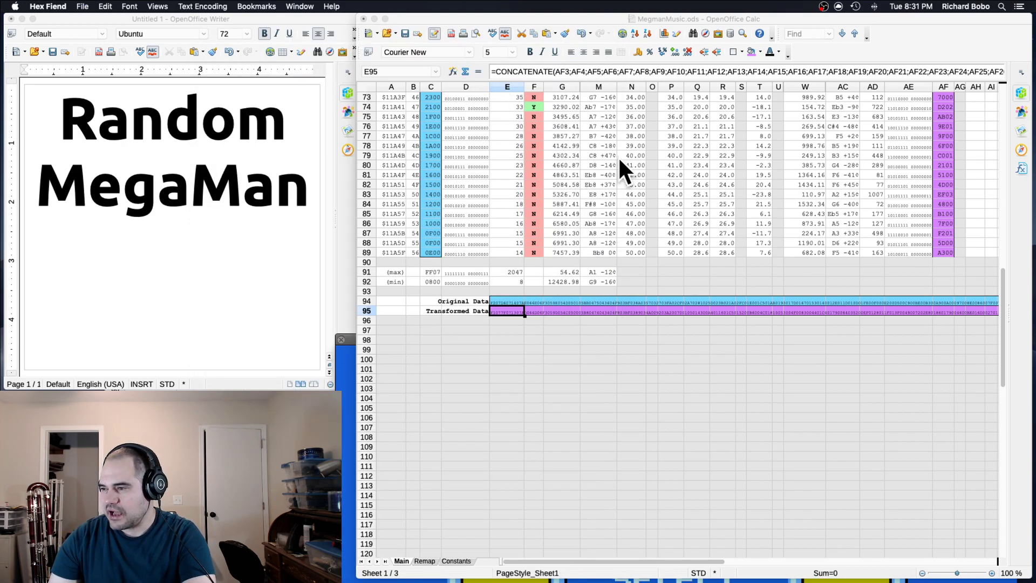
- Clear the Override Remap flag in T2 of the spreadsheet and copy the recalculated Transformed Data string from E95
{"action": "left_click", "coordinate": [620, 158]}
{"action": "scroll", "coordinate": [630, 156], "scroll_direction": "up", "scroll_amount": 15}
{"action": "left_click", "coordinate": [756, 155]}
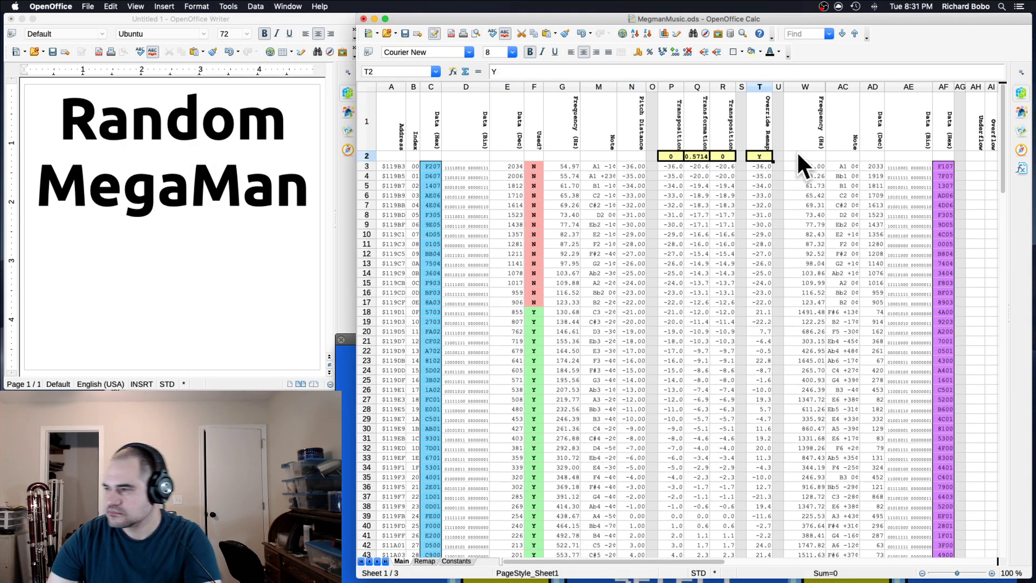
{"action": "key", "text": "Down"}
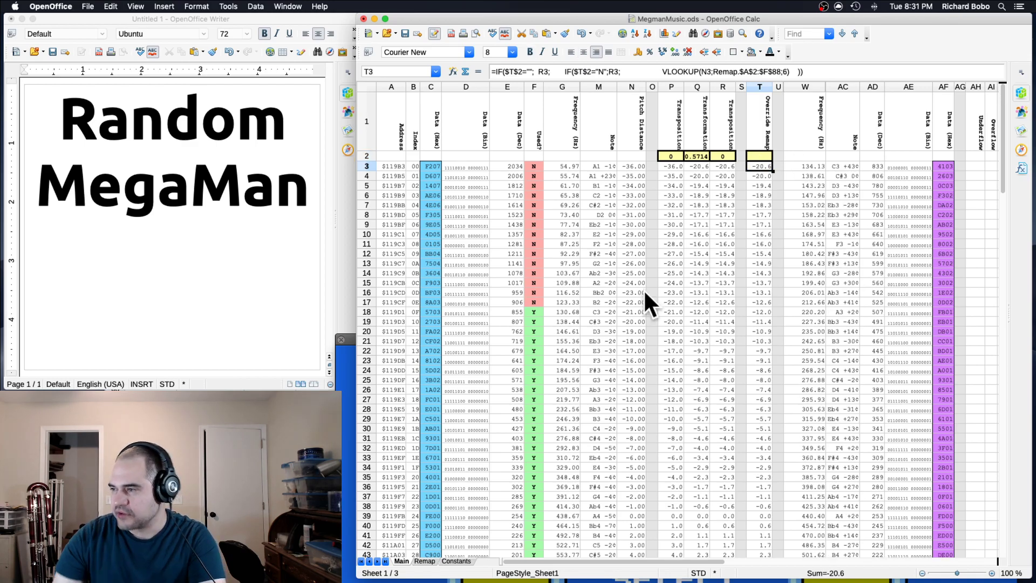
{"action": "scroll", "coordinate": [643, 289], "scroll_direction": "down", "scroll_amount": 20}
{"action": "left_click", "coordinate": [498, 224]}
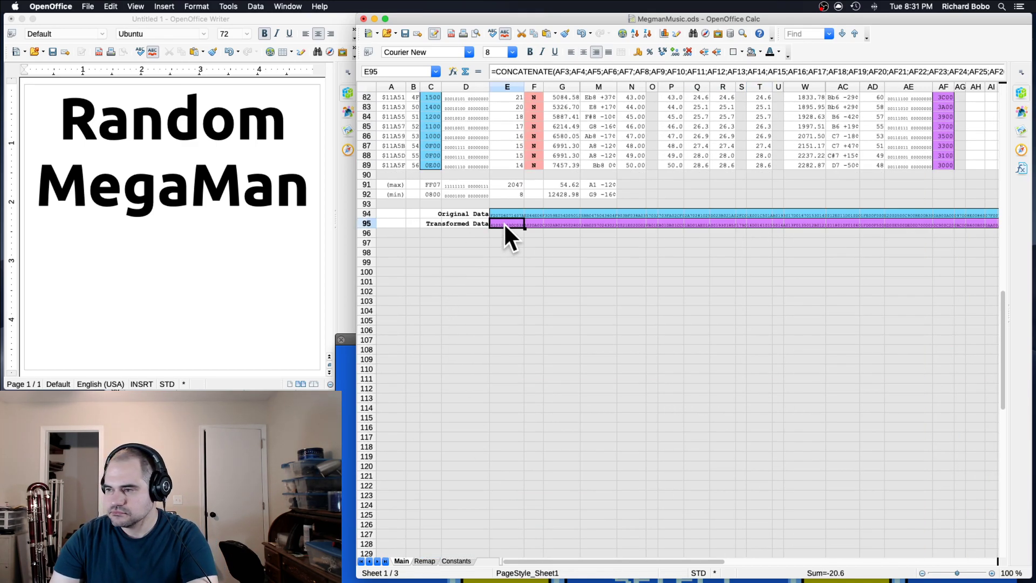
{"action": "key", "text": "super+c"}
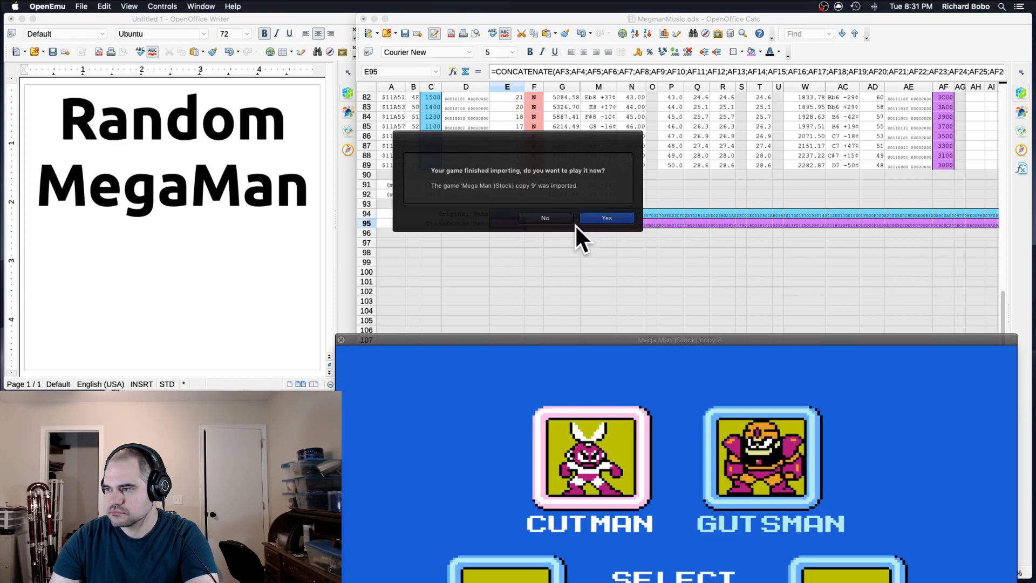
- Answer the copy 9 import prompt, then bring the Mega Man (Stock) copy 8 game fully into view and start the Cutman stage
{"action": "left_click", "coordinate": [599, 218]}
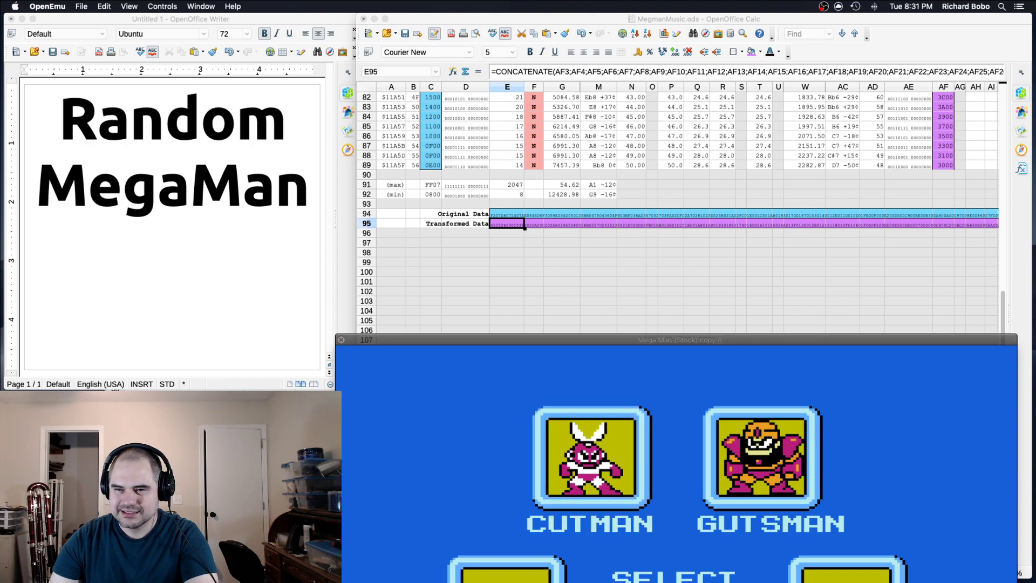
{"action": "left_click", "coordinate": [454, 374]}
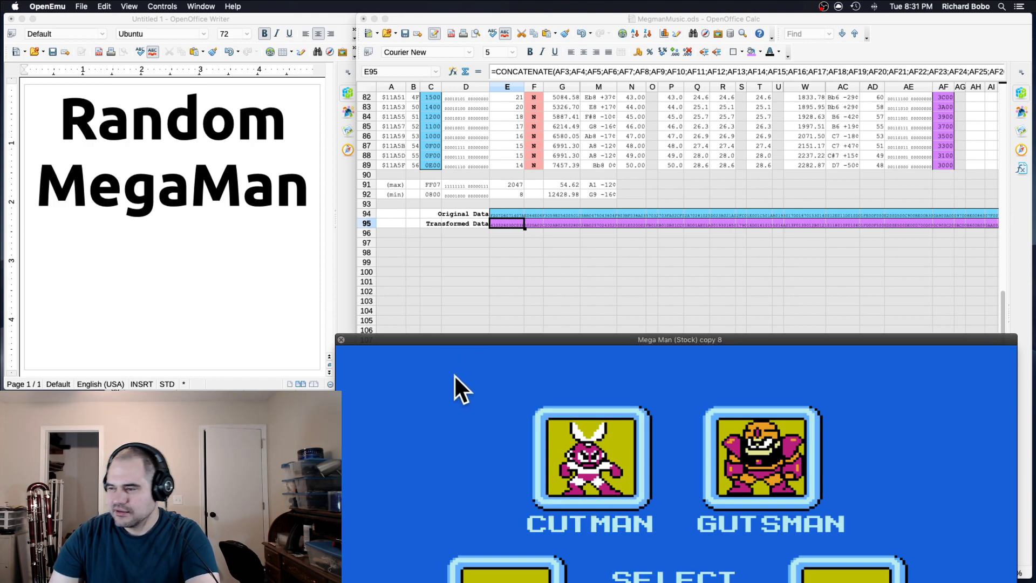
{"action": "left_click_drag", "start_coordinate": [502, 340], "coordinate": [452, 10]}
{"action": "key", "text": "Return"}
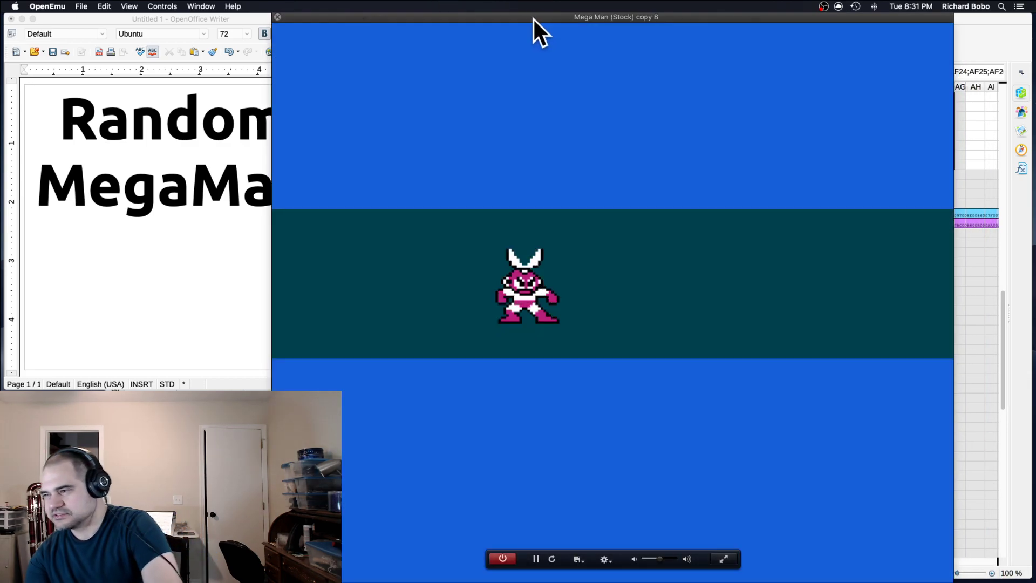
{"action": "mouse_move", "coordinate": [532, 17]}
{"action": "left_mouse_down"}
{"action": "mouse_move", "coordinate": [540, 148]}
{"action": "mouse_move", "coordinate": [548, 15]}
{"action": "left_mouse_up"}
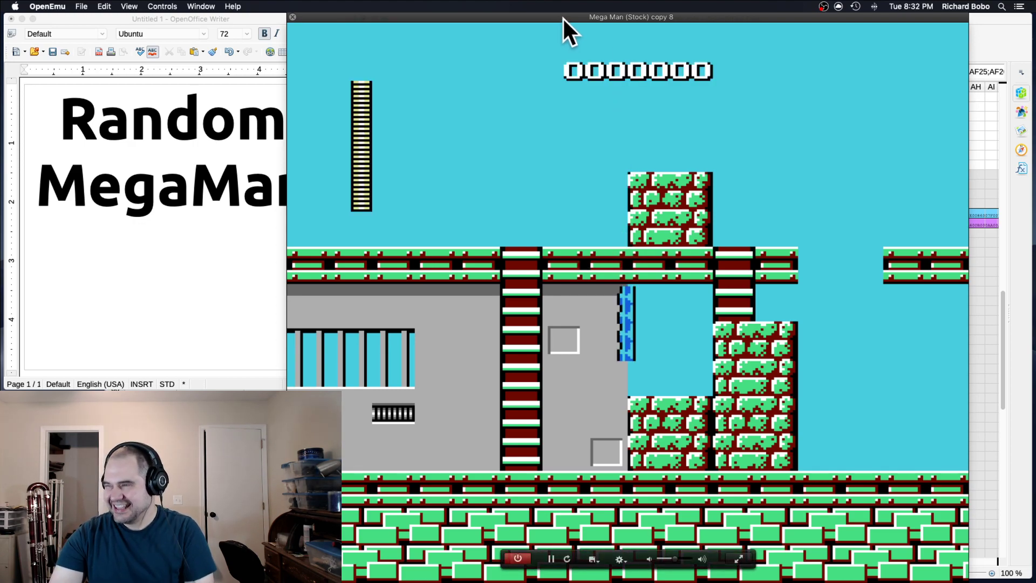
- Move the game window out of the way and select the Transformed Data string in E95 of the spreadsheet again for copying
{"action": "left_click_drag", "start_coordinate": [562, 18], "coordinate": [598, 408]}
{"action": "left_click", "coordinate": [576, 301]}
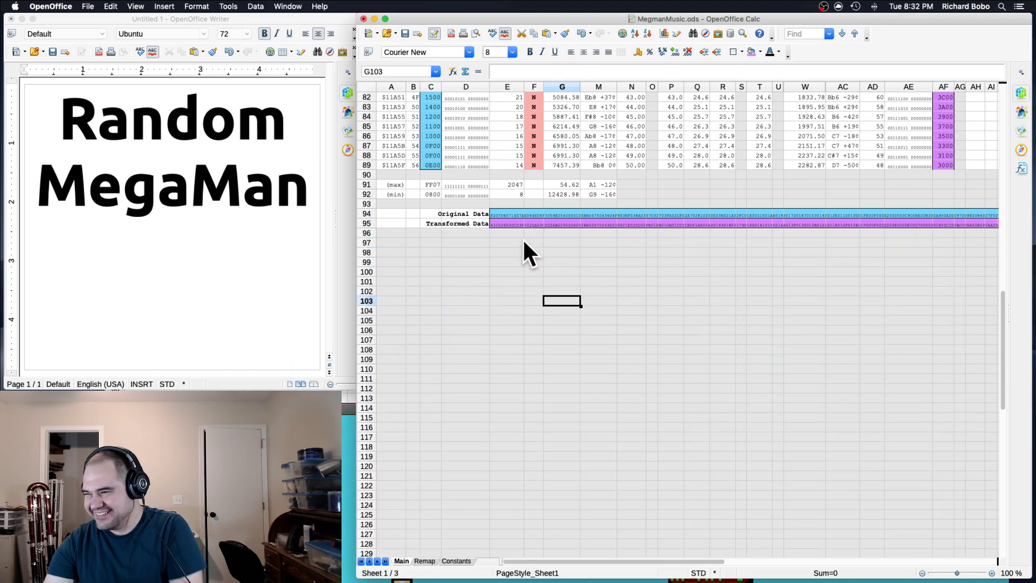
{"action": "left_click", "coordinate": [501, 221]}
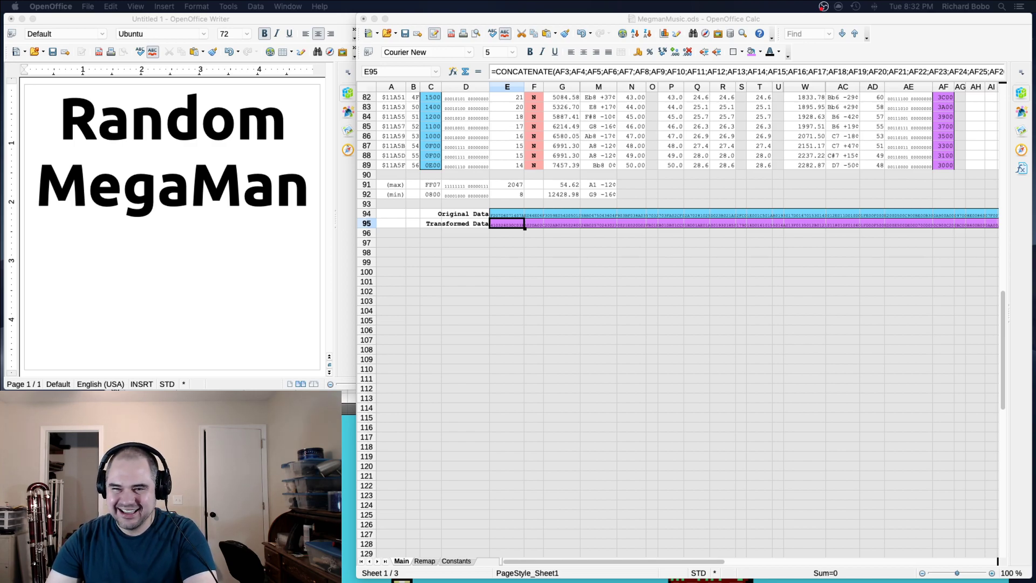
- Overwrite the pitch table at offset 72115 of Mega Man (Stock) copy 9.nes with the unremapped transformed data, then close the ROM
{"action": "left_click_drag", "start_coordinate": [368, 37], "coordinate": [673, 20]}
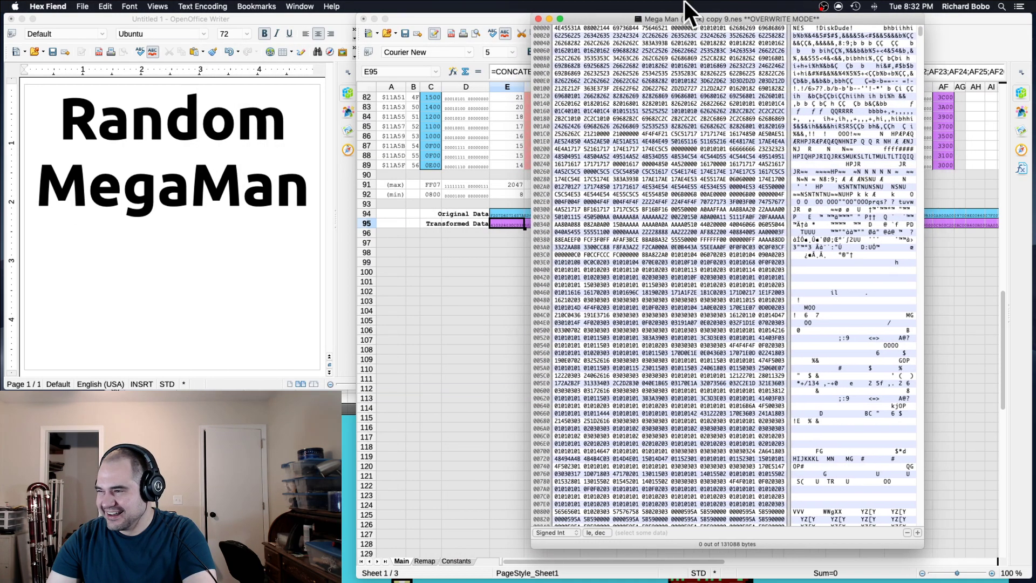
{"action": "scroll", "coordinate": [610, 134], "scroll_direction": "down", "scroll_amount": 20}
{"action": "scroll", "coordinate": [597, 160], "scroll_direction": "down", "scroll_amount": 20}
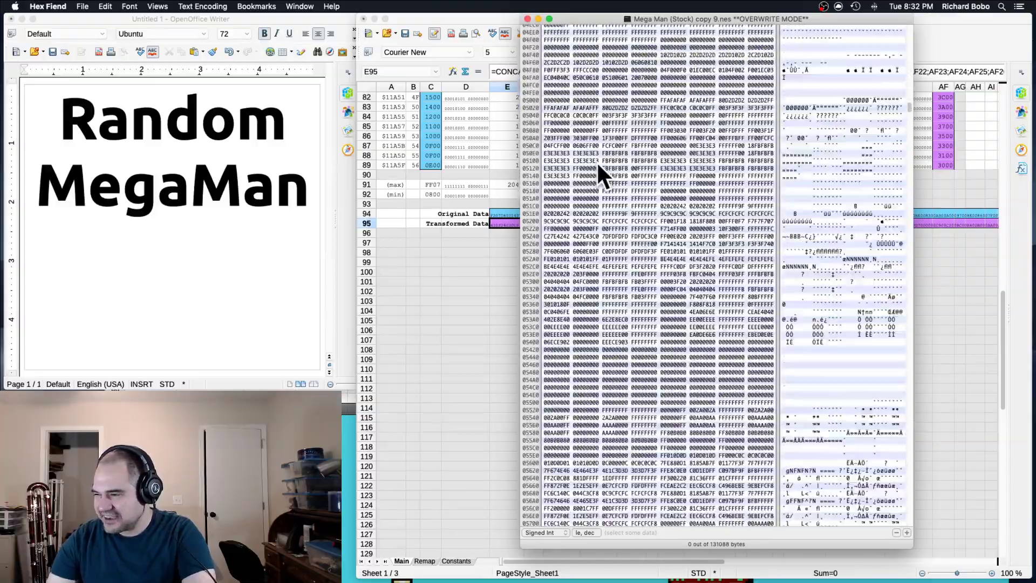
{"action": "scroll", "coordinate": [598, 160], "scroll_direction": "down", "scroll_amount": 20}
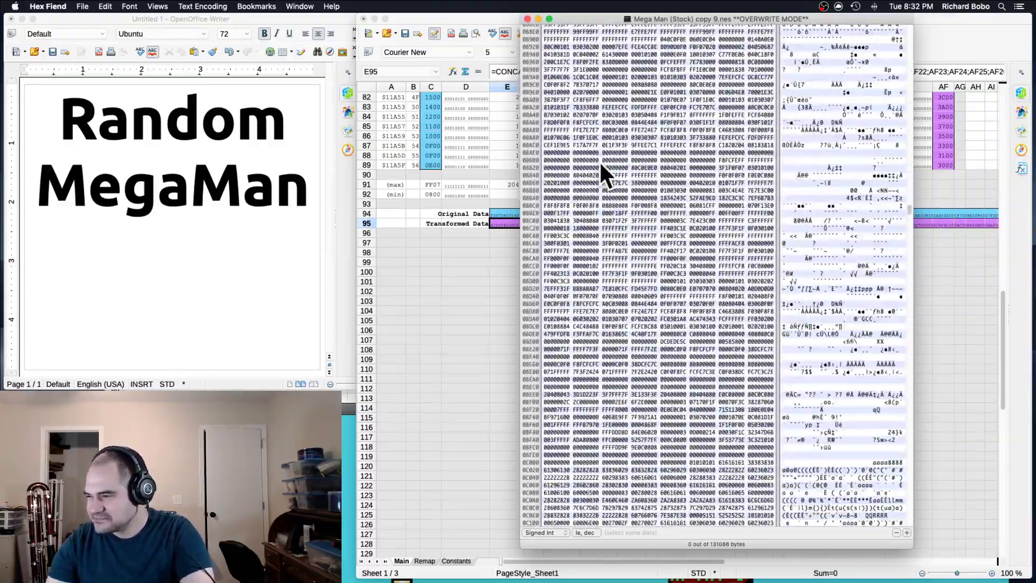
{"action": "scroll", "coordinate": [598, 172], "scroll_direction": "down", "scroll_amount": 20}
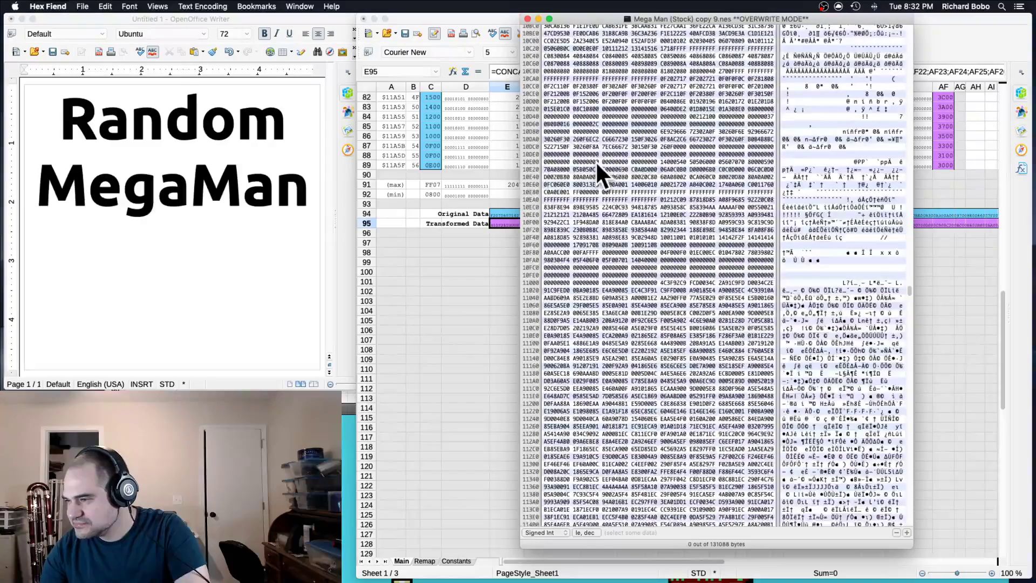
{"action": "scroll", "coordinate": [598, 167], "scroll_direction": "down", "scroll_amount": 10}
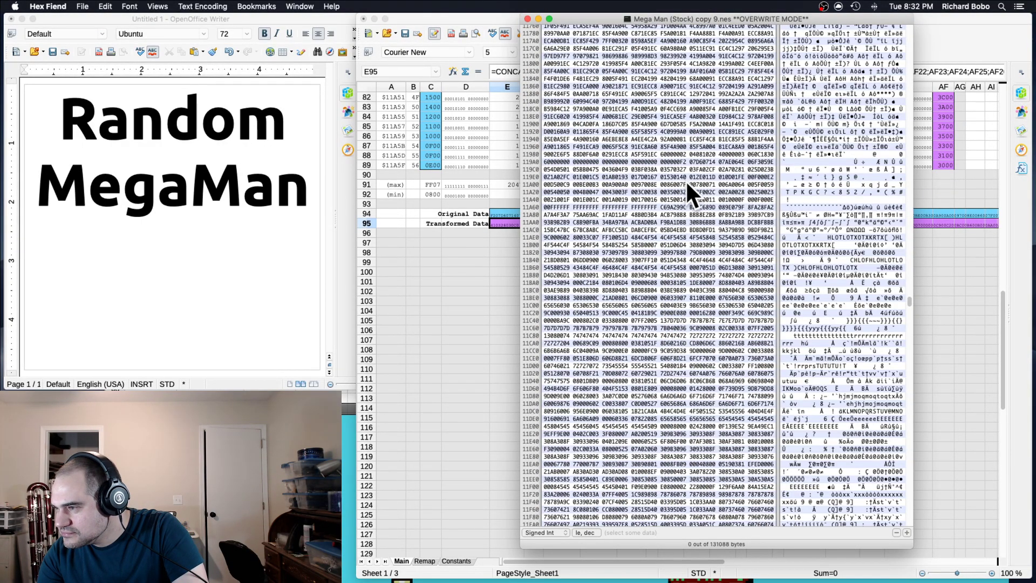
{"action": "left_click_drag", "start_coordinate": [680, 160], "coordinate": [631, 211]}
{"action": "key", "text": "super+v"}
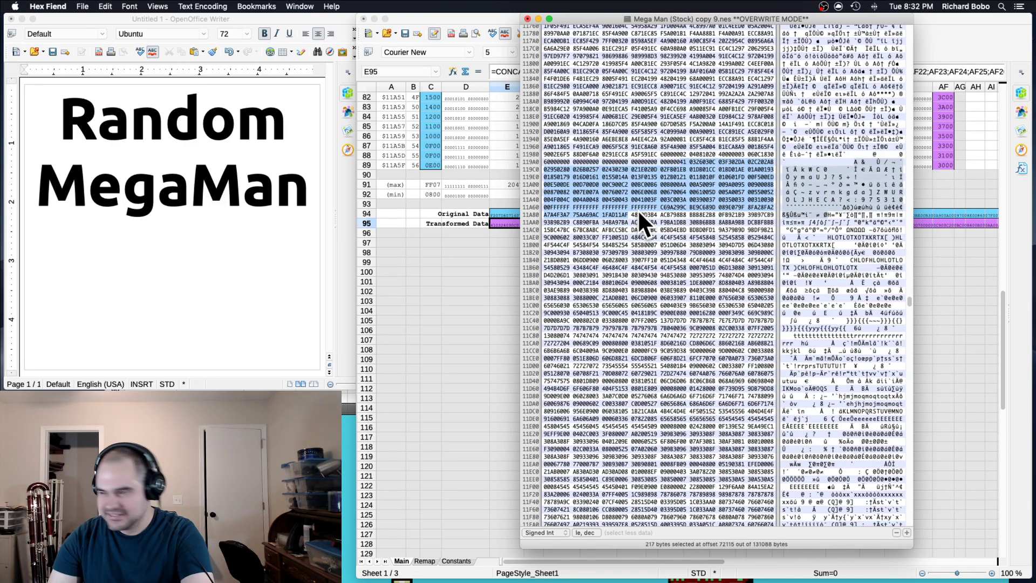
{"action": "key", "text": "super+w"}
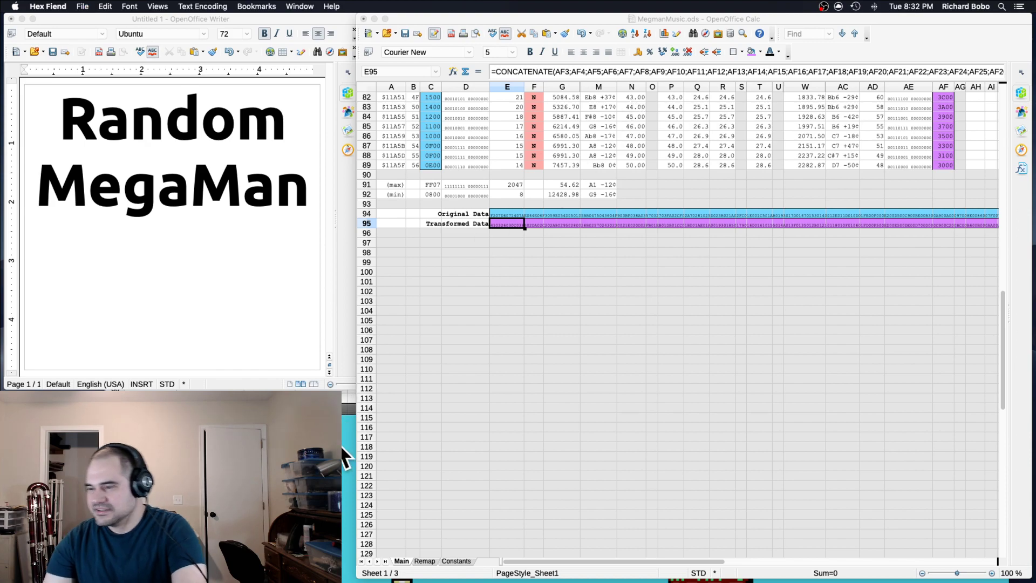
- Close the Mega Man (Stock) copy 8 game and play the newly imported Mega Man (Stock) copy 9 2
{"action": "left_click", "coordinate": [344, 447]}
{"action": "key", "text": "super+w"}
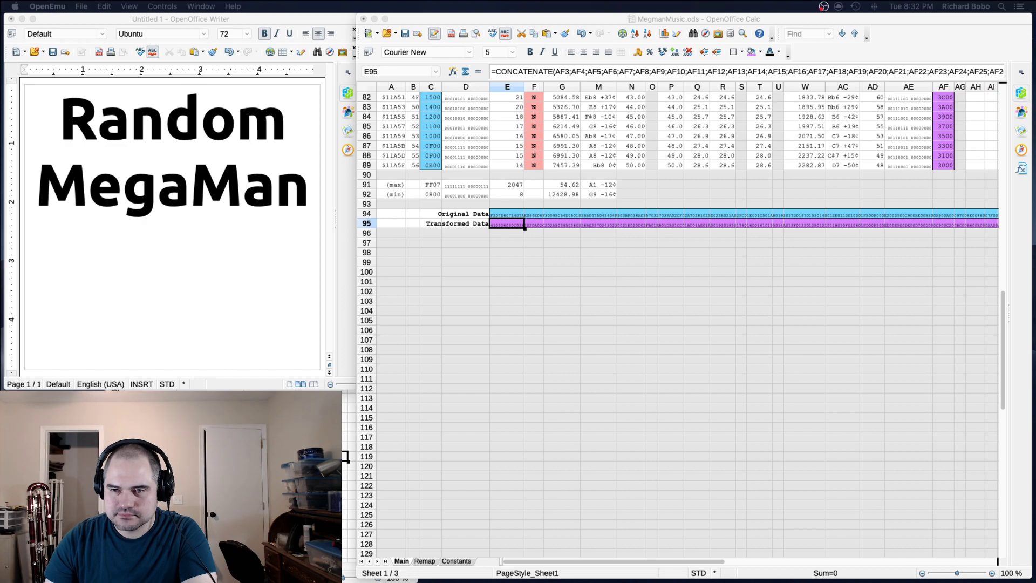
{"action": "left_click", "coordinate": [601, 214]}
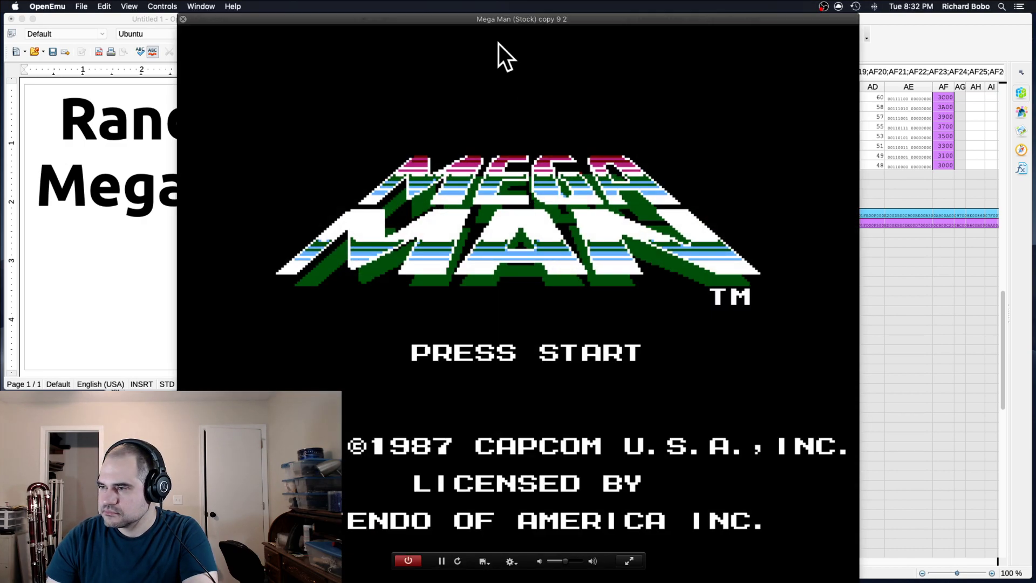
- Move the game window clear of the caption document and replace the word Random in the caption with 25-ET
{"action": "left_click_drag", "start_coordinate": [493, 15], "coordinate": [665, 5]}
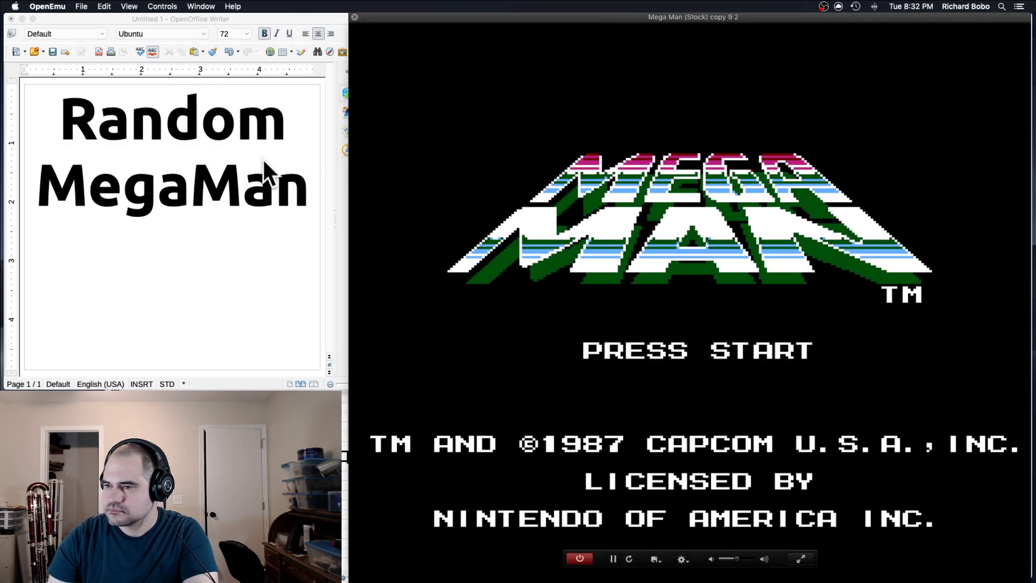
{"action": "left_click", "coordinate": [166, 183]}
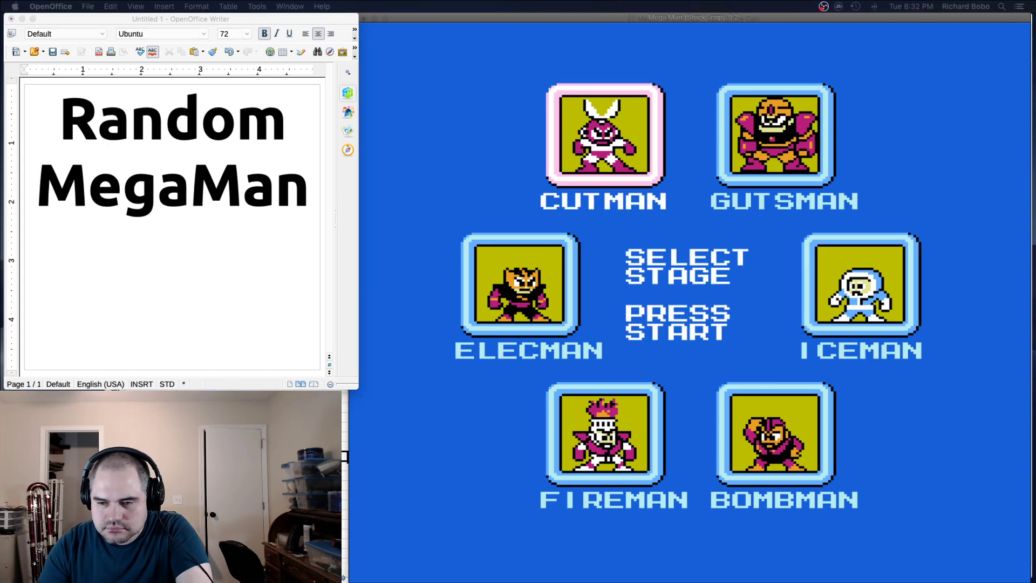
{"action": "left_click", "coordinate": [297, 192]}
{"action": "left_click_drag", "start_coordinate": [296, 191], "coordinate": [279, 121]}
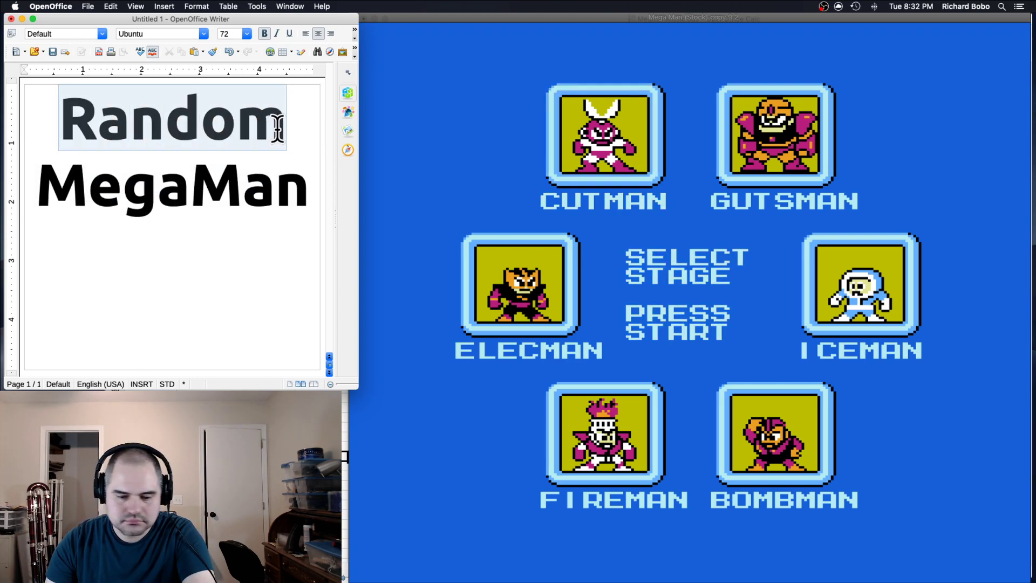
{"action": "type", "text": "25-ET"}
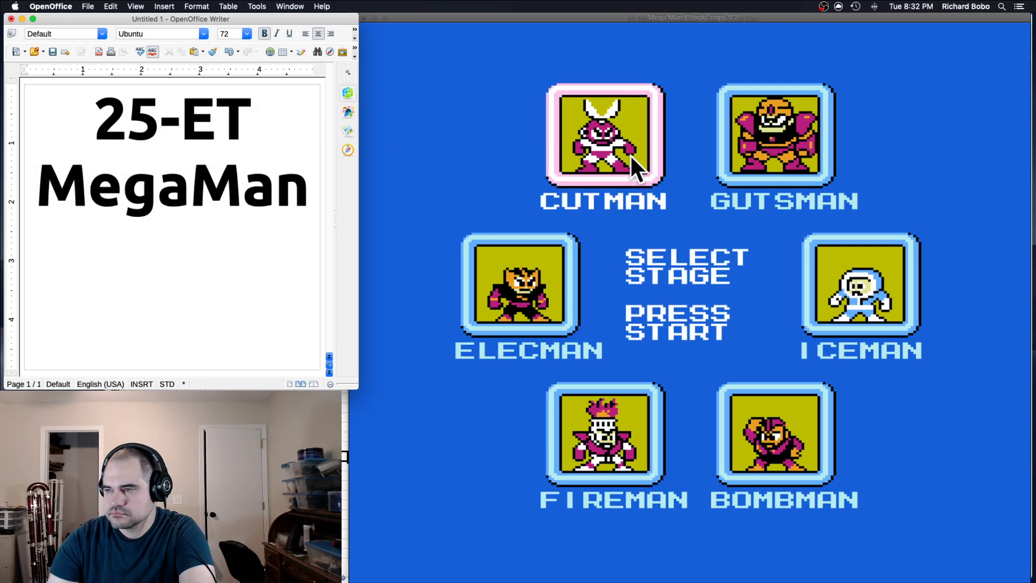
- Start the Cutman stage in the Mega Man (Stock) copy 9 2 game, listen to its music, and close the game
{"action": "left_click", "coordinate": [630, 154]}
{"action": "key", "text": "Return"}
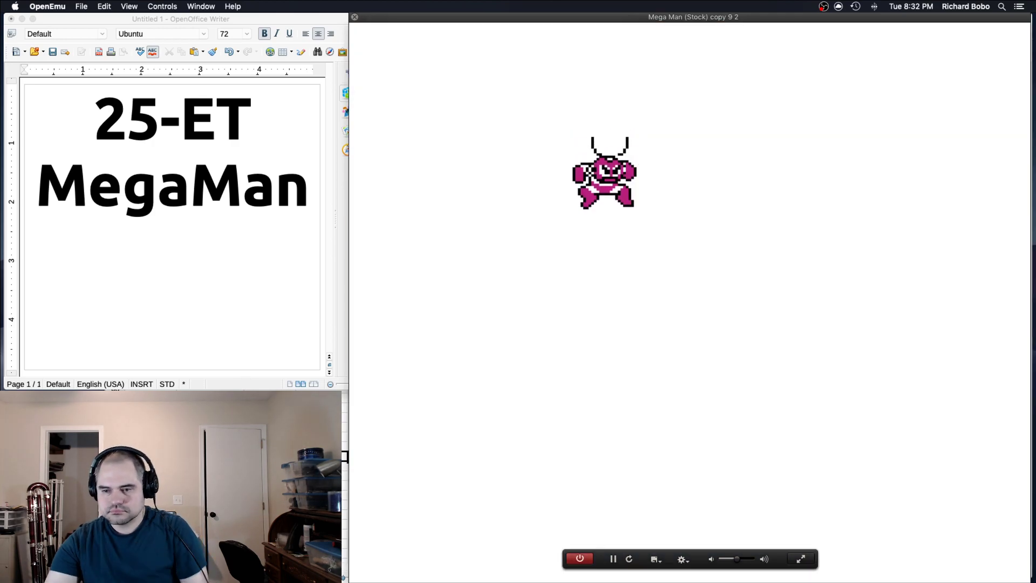
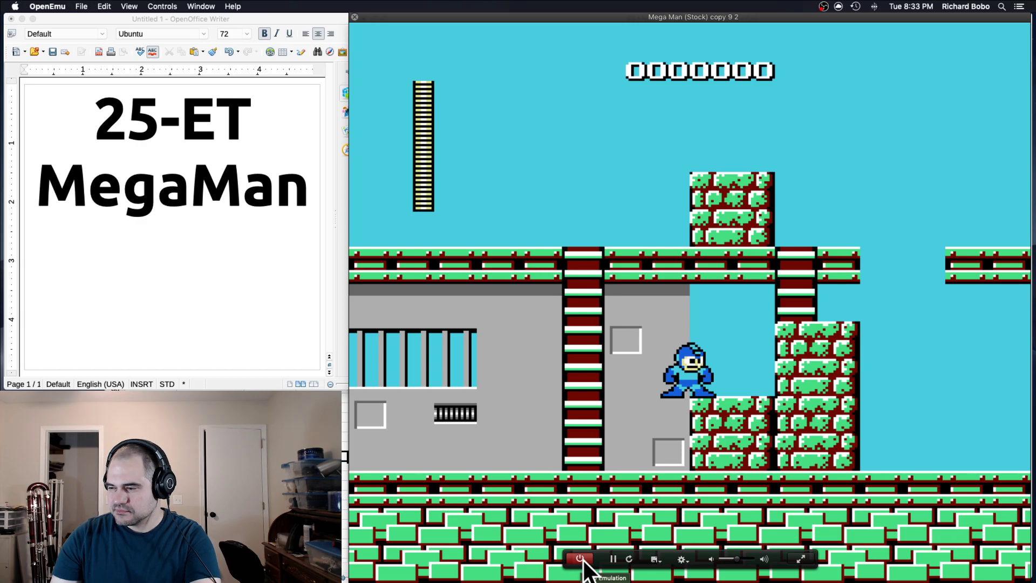
{"action": "left_click", "coordinate": [354, 15]}
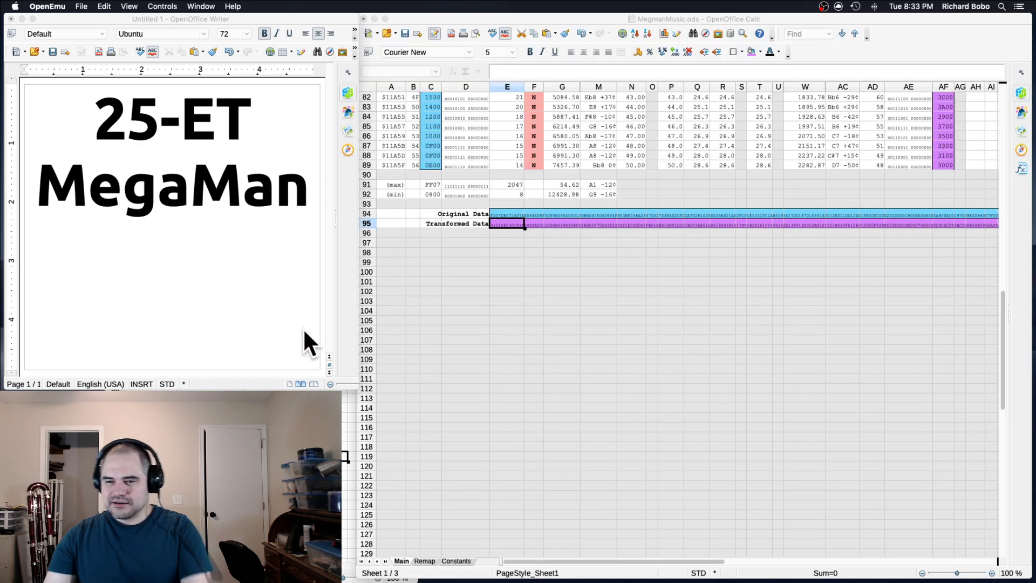
- Return the spreadsheet to its top rows, launch the original Mega Man (Stock) game, and move its window clear of the caption
{"action": "left_click", "coordinate": [532, 309]}
{"action": "scroll", "coordinate": [497, 300], "scroll_direction": "up", "scroll_amount": 20}
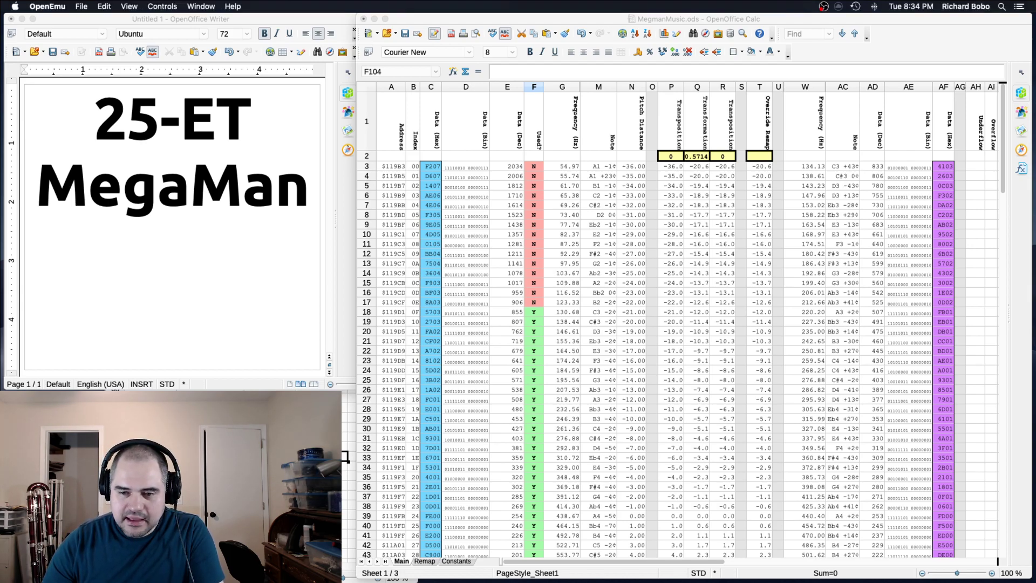
{"action": "left_click", "coordinate": [603, 220]}
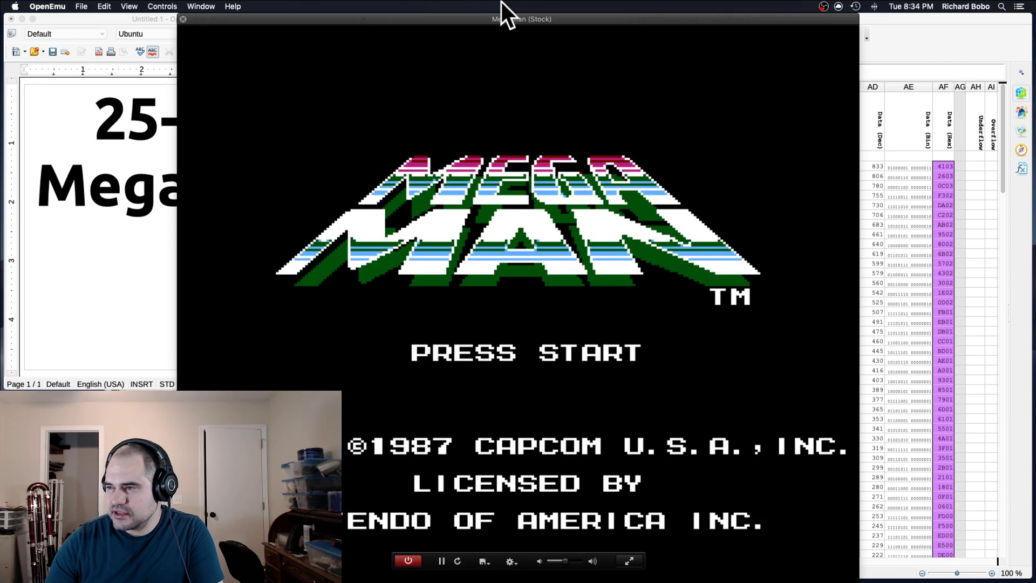
{"action": "left_click_drag", "start_coordinate": [484, 18], "coordinate": [653, 11]}
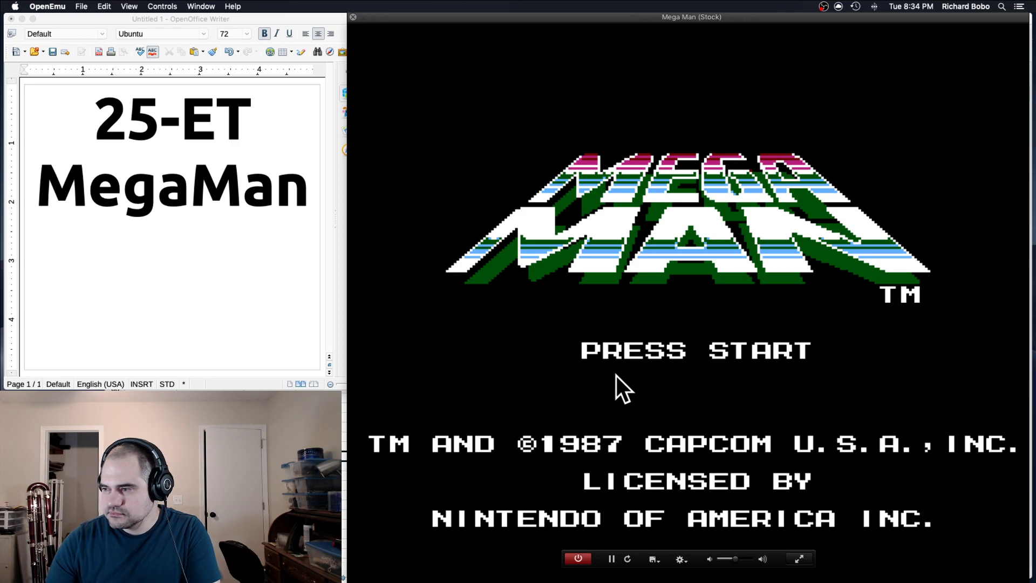
- Start the Cutman stage in the Mega Man (Stock) game, listen to the original music, and stop the emulation
{"action": "key", "text": "Return"}
{"action": "key", "text": "Return"}
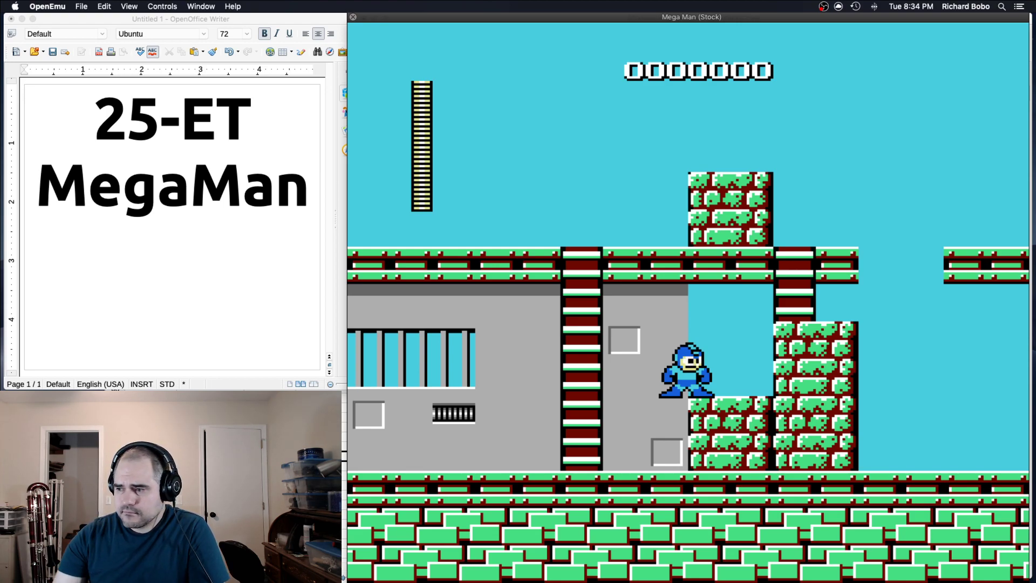
{"action": "mouse_move", "coordinate": [577, 564]}
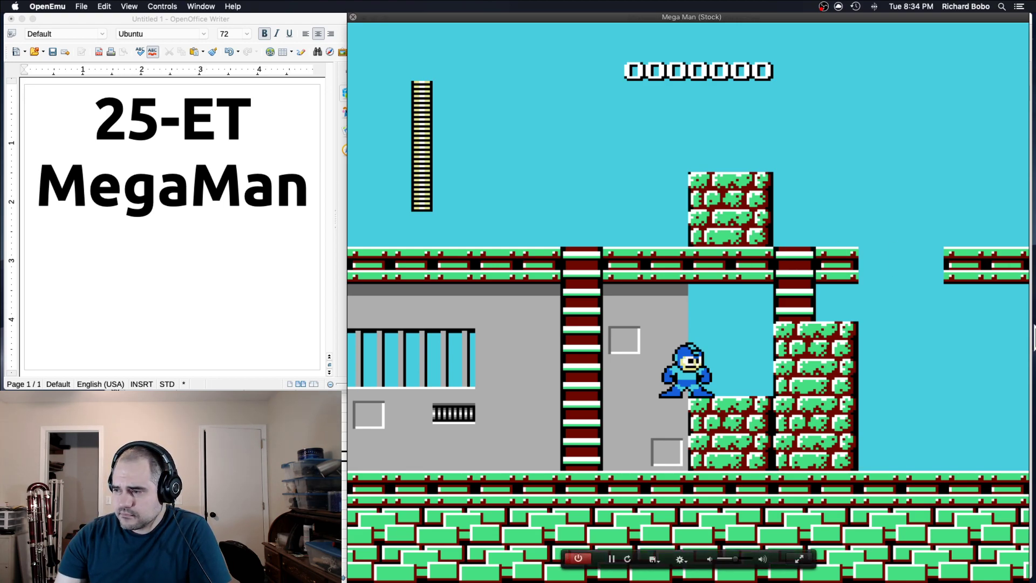
{"action": "left_click", "coordinate": [576, 561]}
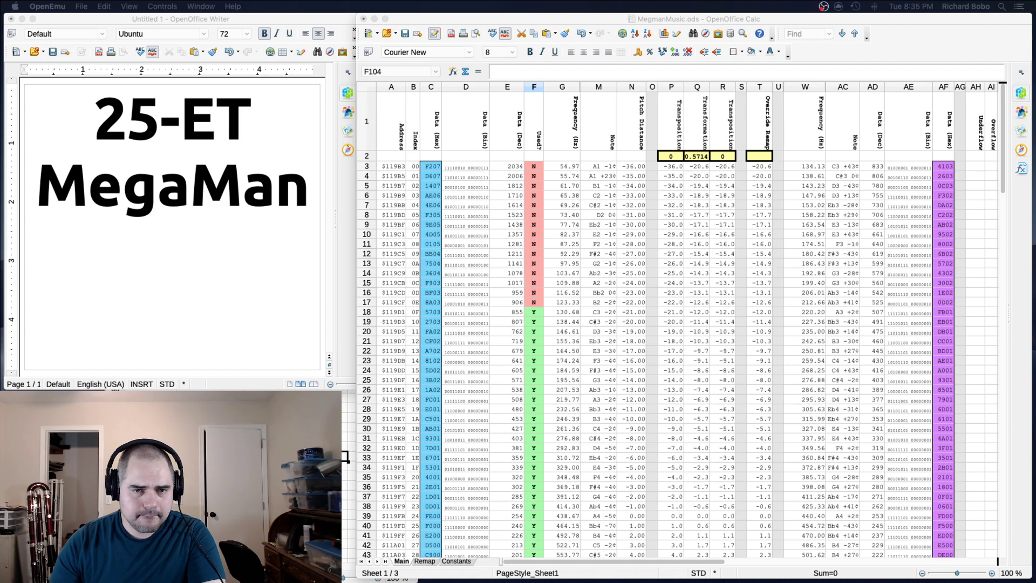
- Switch to the MegaManBoss score in Finale and enlarge its notation by three zoom levels
{"action": "left_click_drag", "start_coordinate": [1, 162], "coordinate": [462, 42]}
{"action": "left_click", "coordinate": [130, 6]}
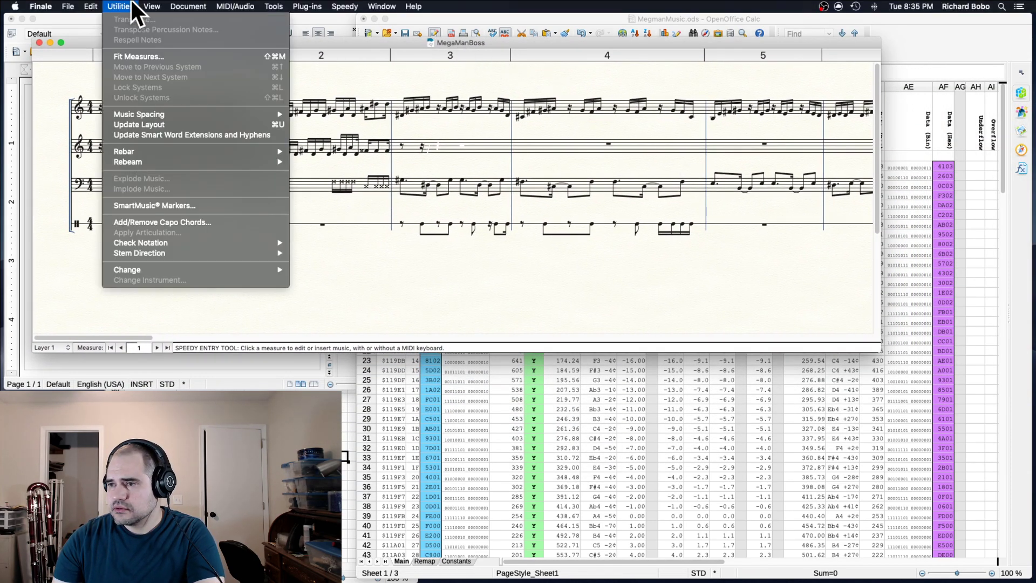
{"action": "mouse_move", "coordinate": [166, 8]}
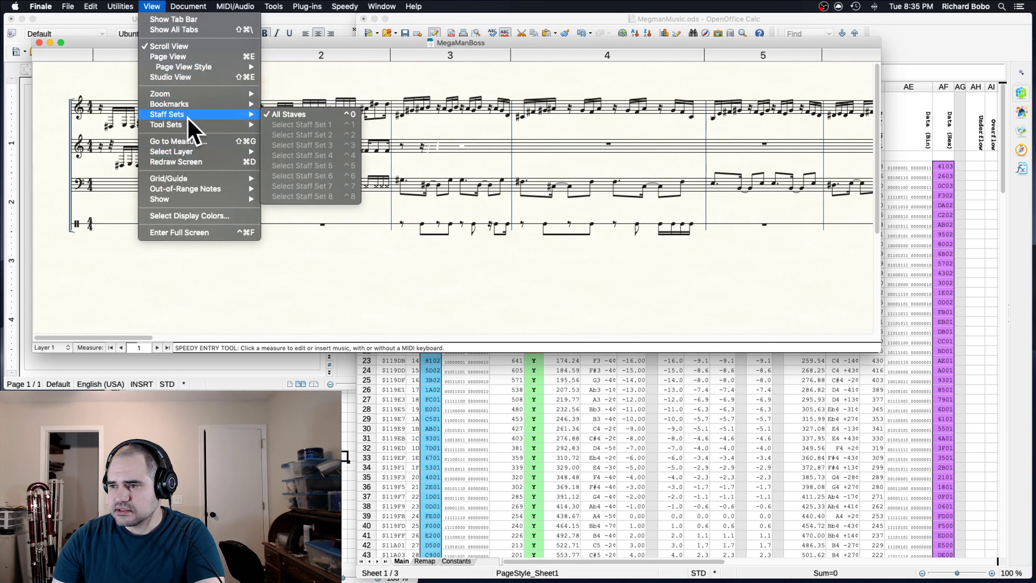
{"action": "mouse_move", "coordinate": [186, 91]}
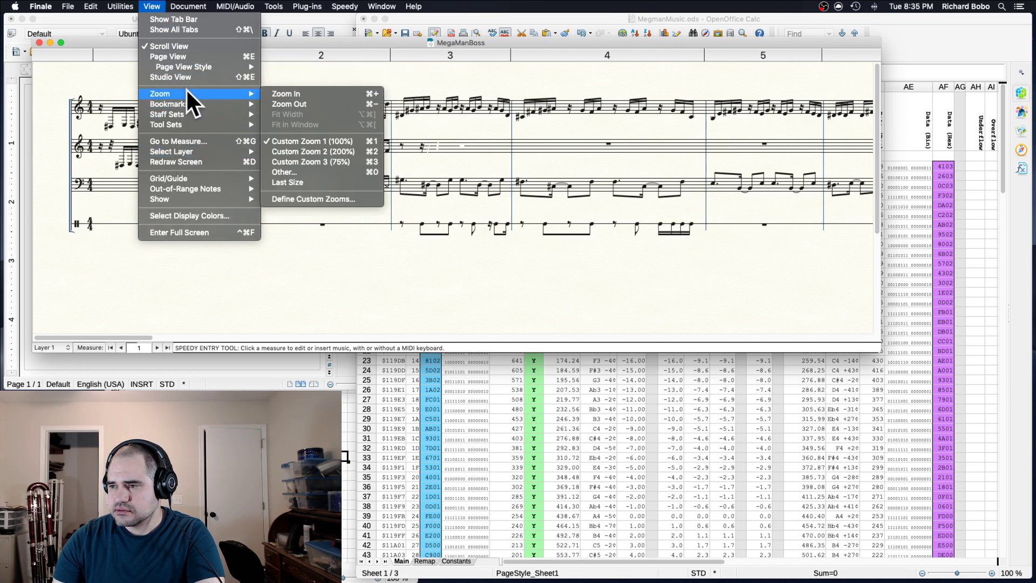
{"action": "left_click", "coordinate": [286, 94]}
{"action": "key", "text": "super+equal"}
{"action": "key", "text": "super+equal"}
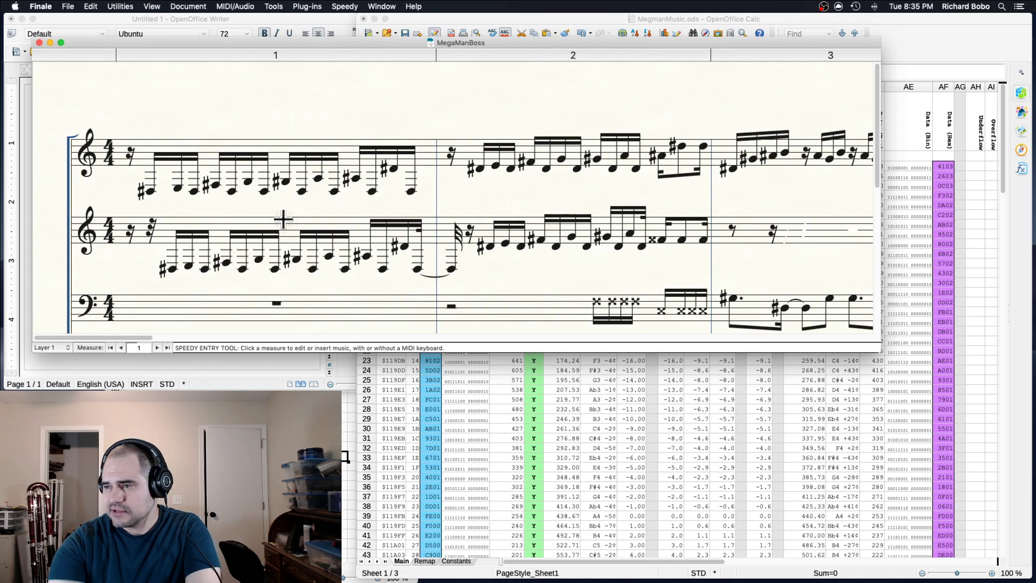
- Show the MegaManBoss score in Page View and enlarge its window to fill the screen, with the first system in view
{"action": "left_click", "coordinate": [152, 6]}
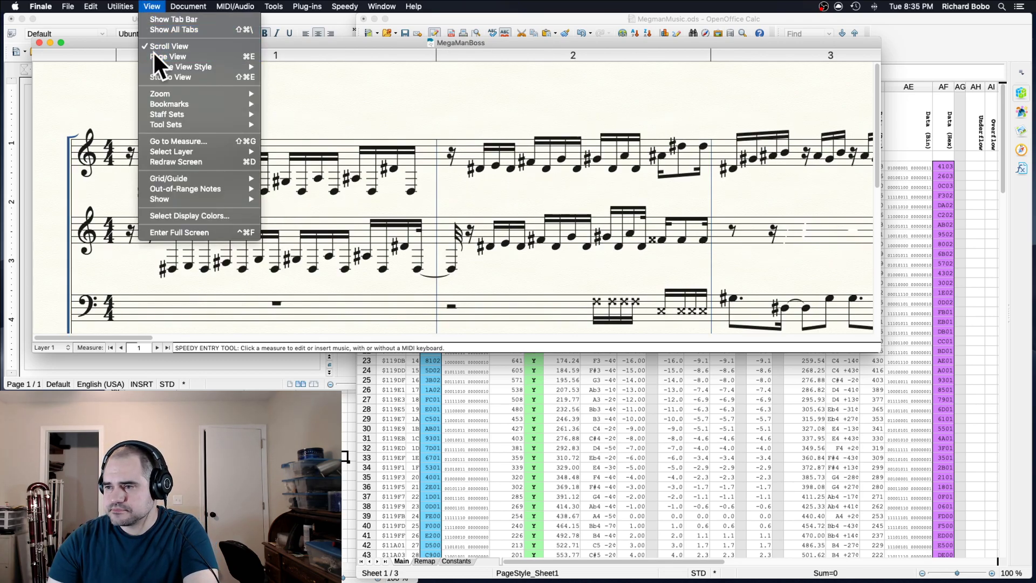
{"action": "left_click", "coordinate": [154, 51]}
{"action": "left_click_drag", "start_coordinate": [149, 43], "coordinate": [117, 20]}
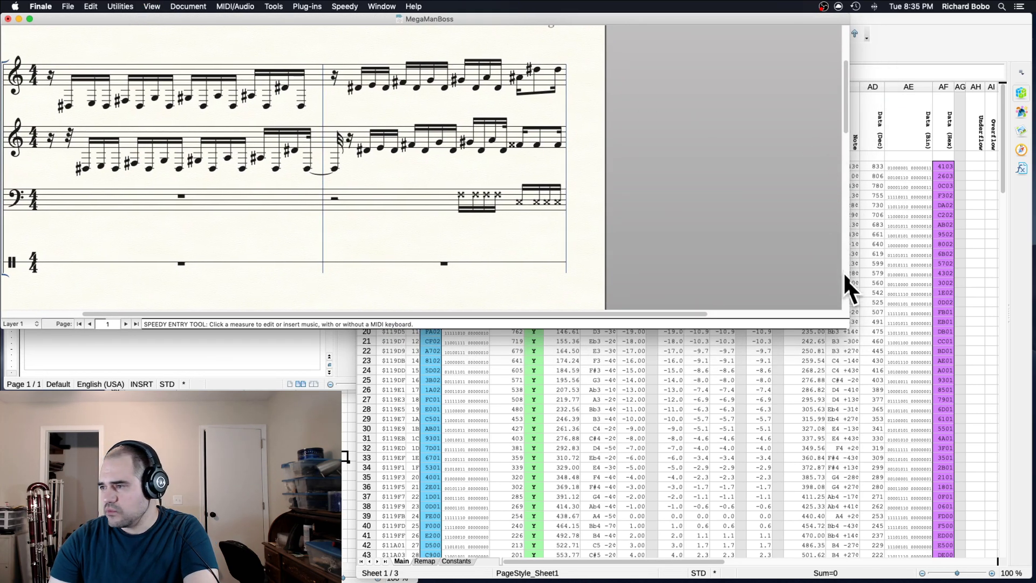
{"action": "left_click_drag", "start_coordinate": [857, 338], "coordinate": [1030, 564]}
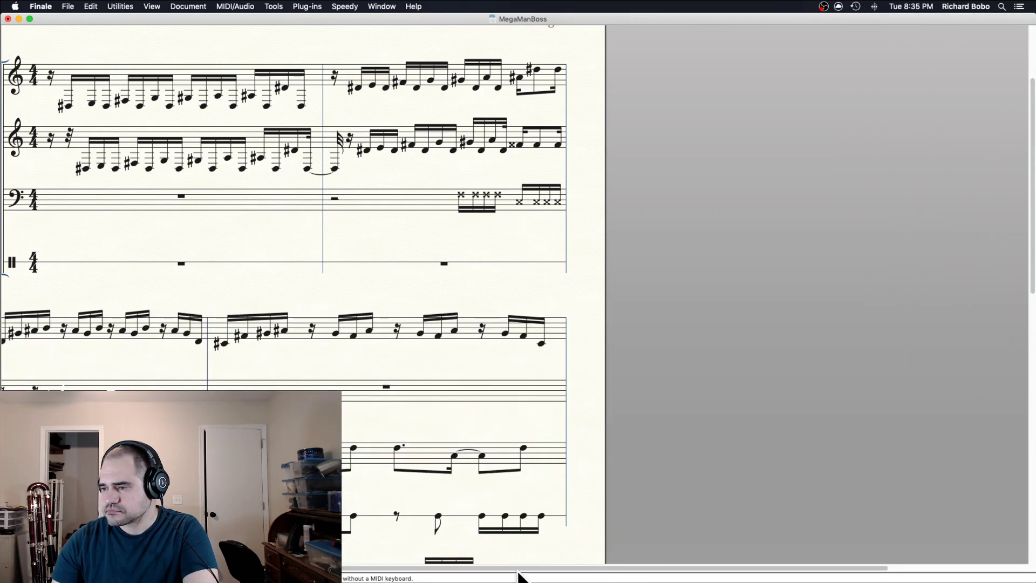
{"action": "scroll", "coordinate": [403, 537], "scroll_direction": "left", "scroll_amount": 3}
{"action": "scroll", "coordinate": [403, 536], "scroll_direction": "up", "scroll_amount": 5}
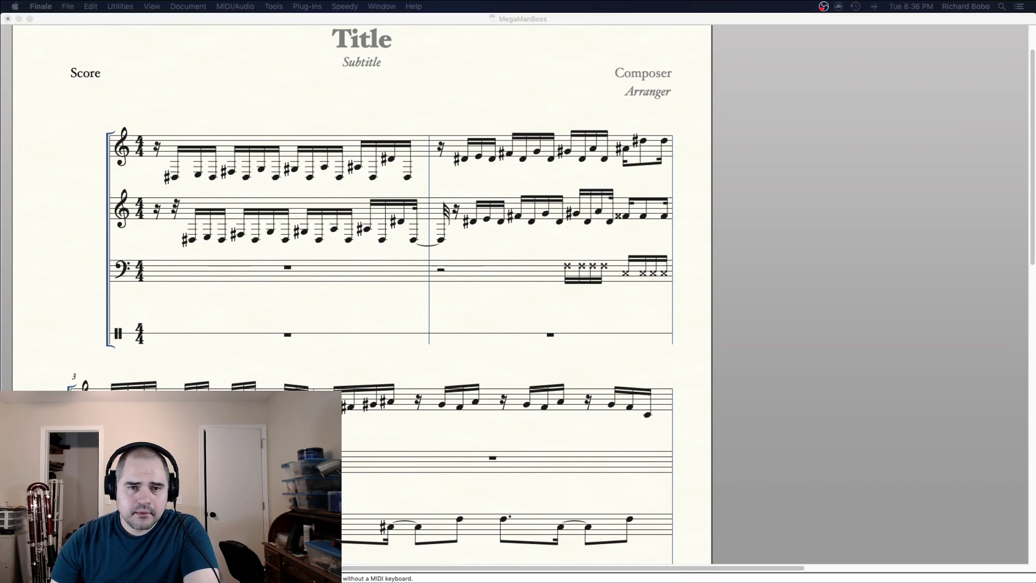
- Look through the systems of the score page and return the score to Scroll View
{"action": "left_click", "coordinate": [255, 116]}
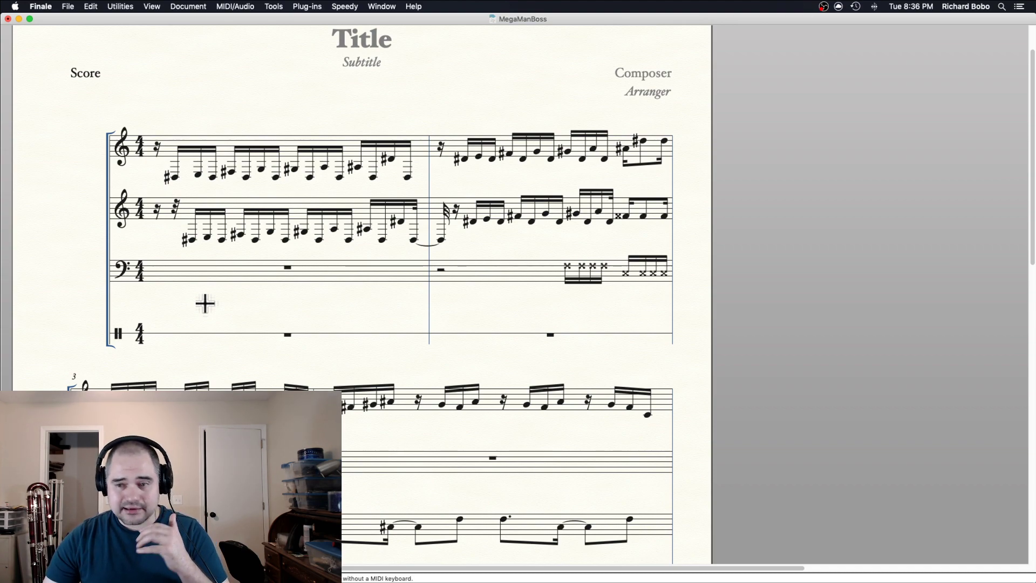
{"action": "scroll", "coordinate": [556, 259], "scroll_direction": "down", "scroll_amount": 2}
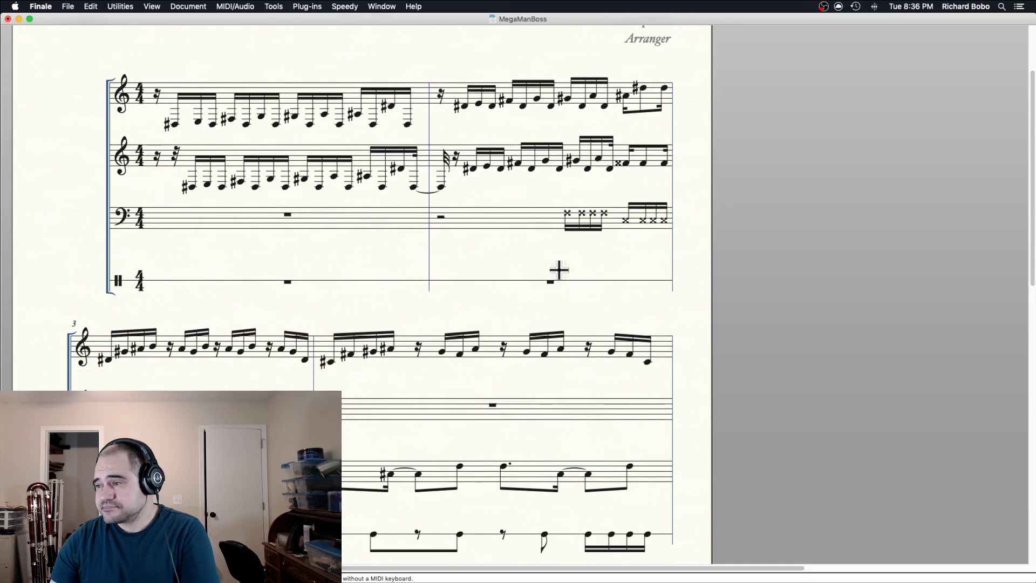
{"action": "scroll", "coordinate": [559, 270], "scroll_direction": "down", "scroll_amount": 10}
{"action": "scroll", "coordinate": [496, 278], "scroll_direction": "up", "scroll_amount": 3}
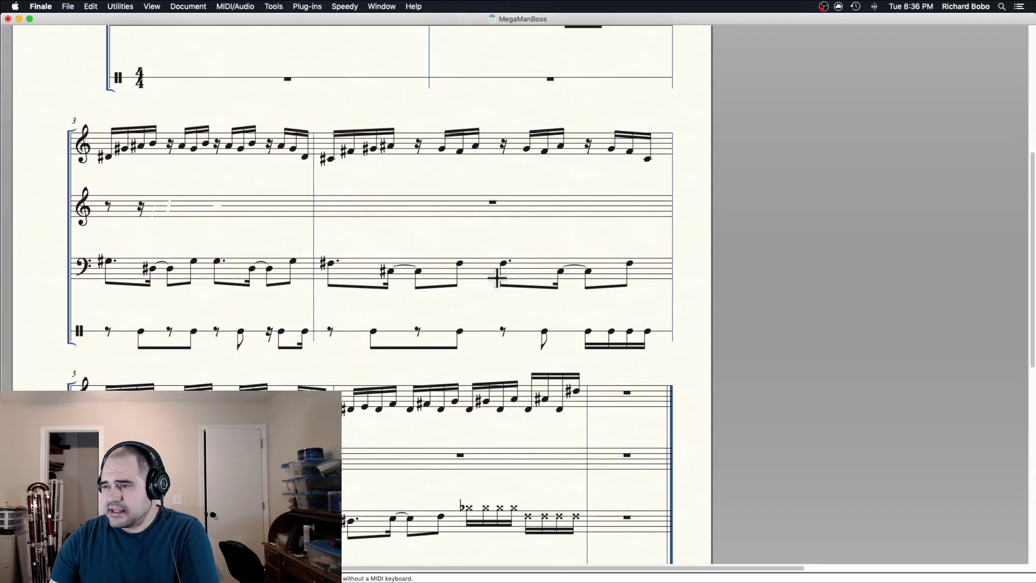
{"action": "scroll", "coordinate": [496, 278], "scroll_direction": "up", "scroll_amount": 10}
{"action": "left_click", "coordinate": [152, 6]}
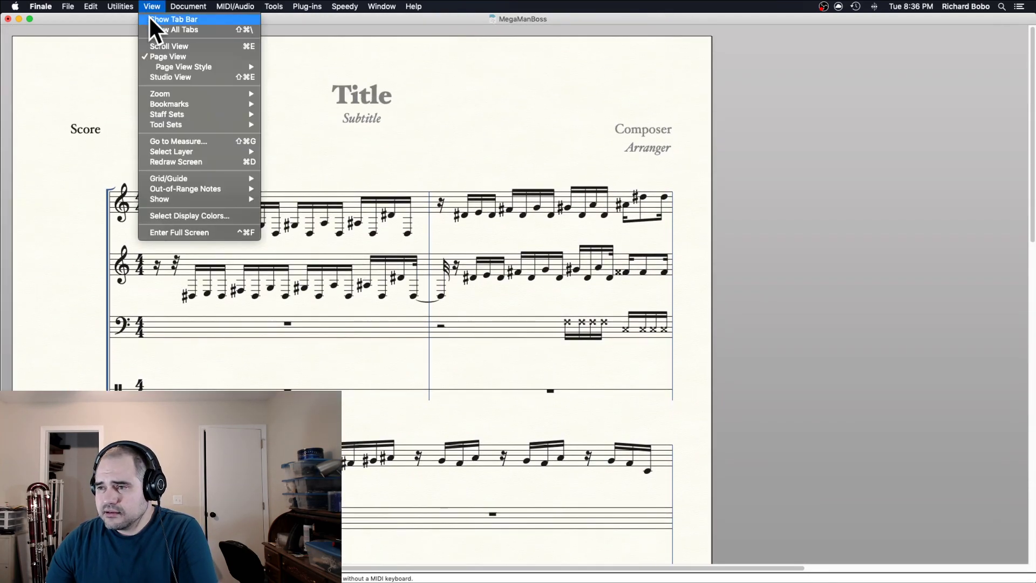
{"action": "left_click", "coordinate": [162, 46]}
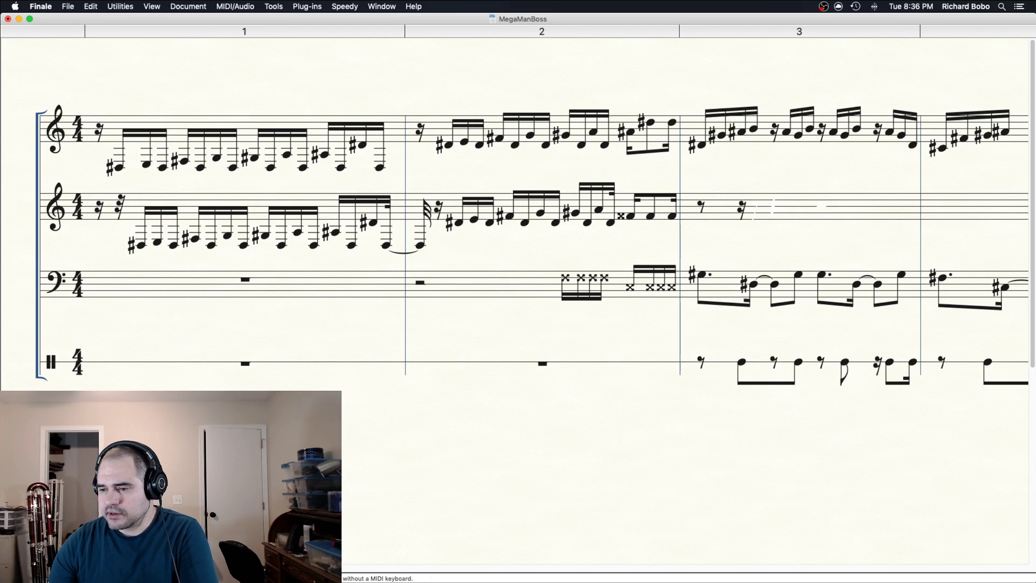
- Look over measures 3 to 5 of the score and return to measure 1
{"action": "left_click_drag", "start_coordinate": [190, 570], "coordinate": [472, 566]}
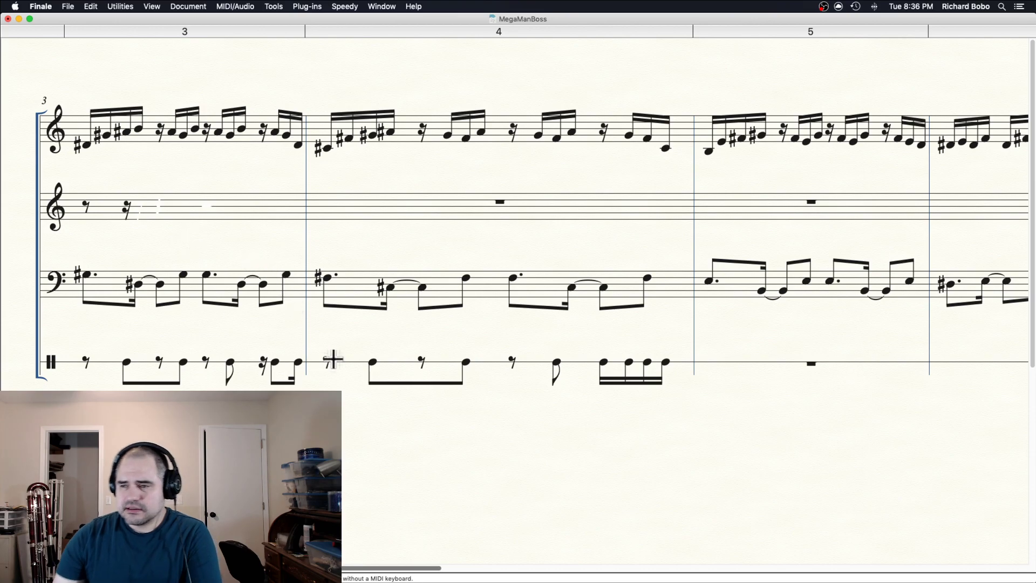
{"action": "left_click", "coordinate": [382, 6]}
{"action": "key", "text": "Escape"}
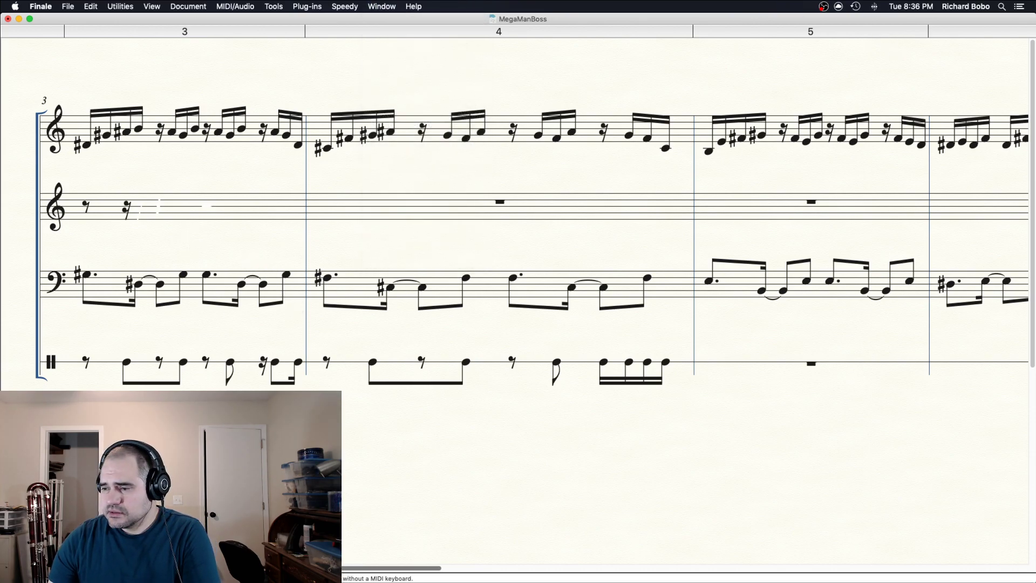
{"action": "key", "text": "Home"}
- Hide and show the playback controls again, then play the score from measure 1 and stop during measure 2
{"action": "left_click", "coordinate": [382, 6]}
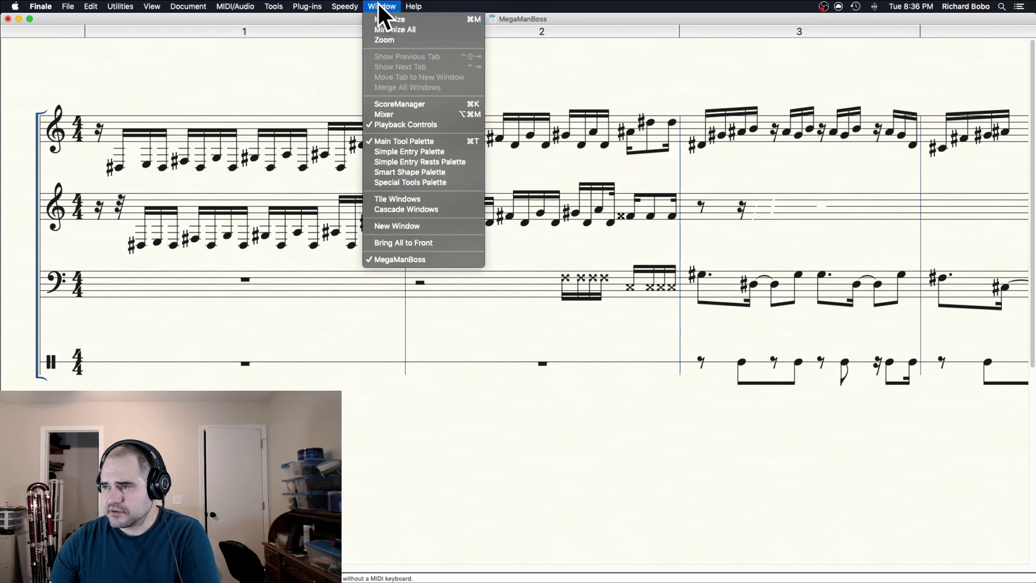
{"action": "left_click", "coordinate": [390, 123]}
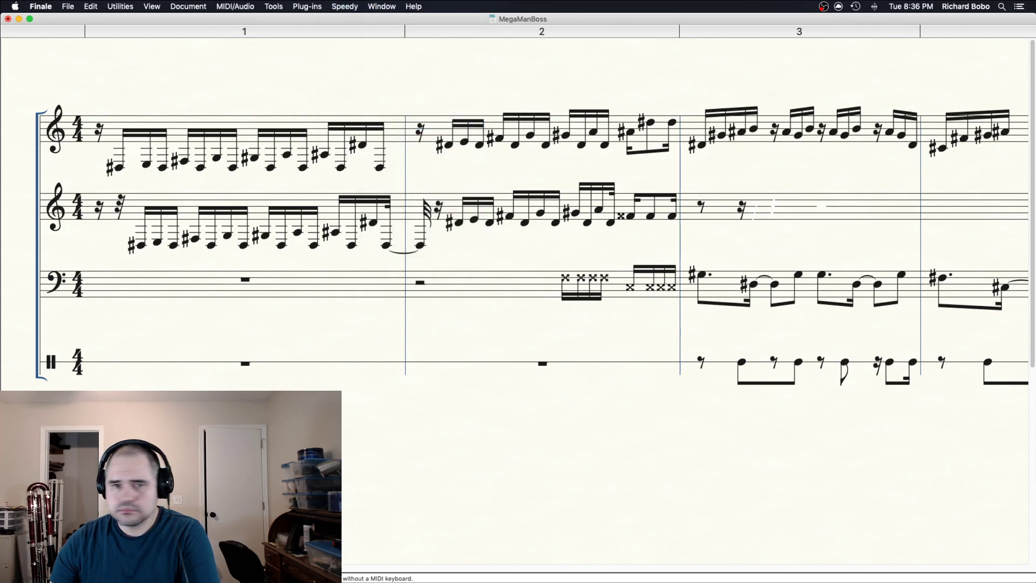
{"action": "left_click", "coordinate": [382, 6]}
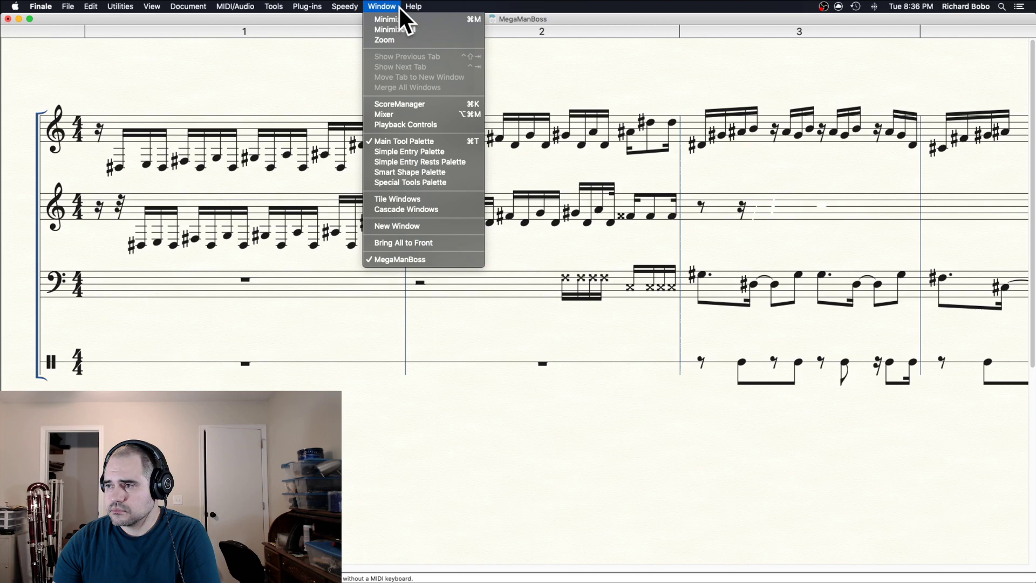
{"action": "left_click", "coordinate": [394, 124]}
{"action": "key", "text": "space"}
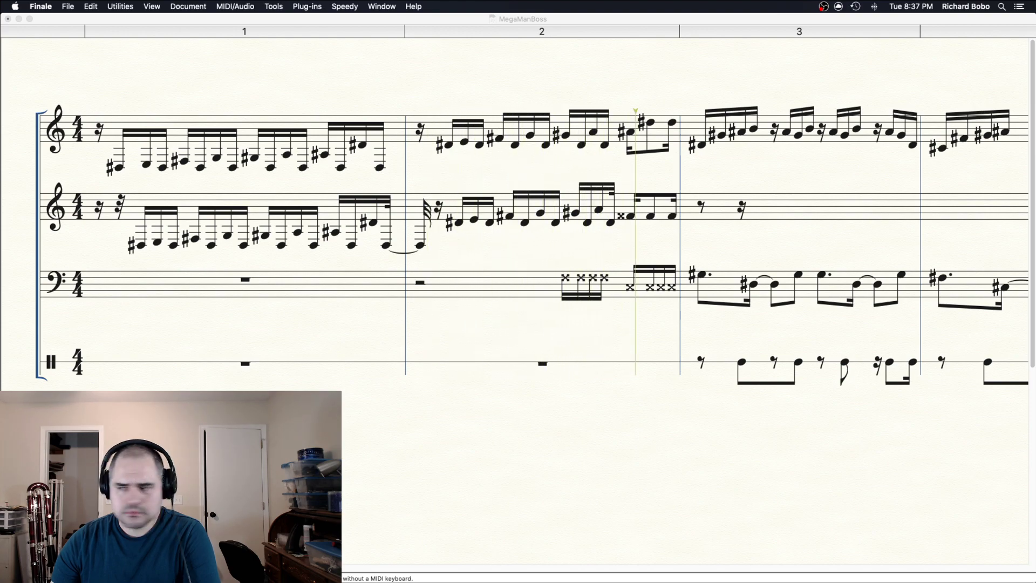
{"action": "key", "text": "space"}
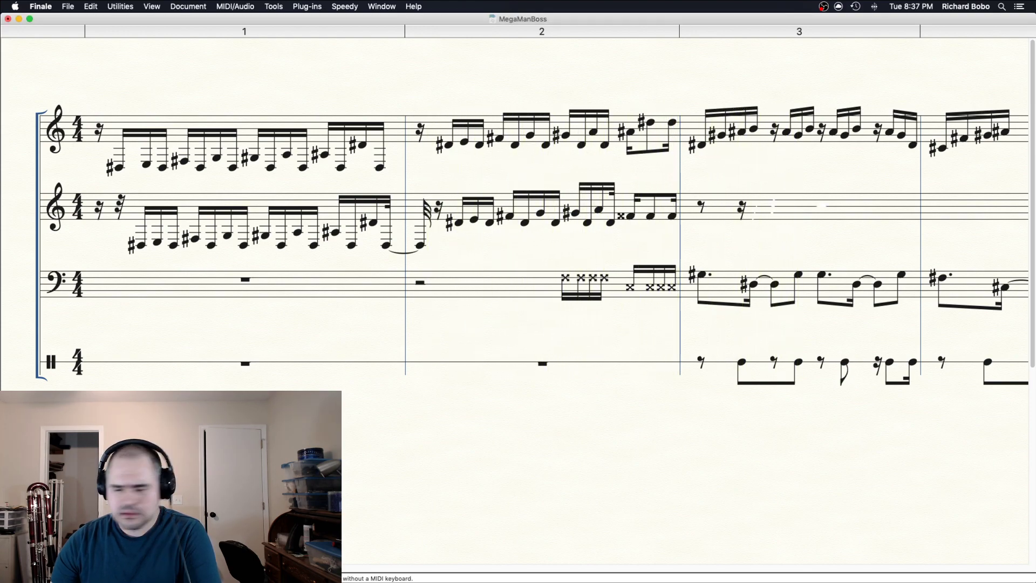
{"action": "left_click", "coordinate": [247, 280]}
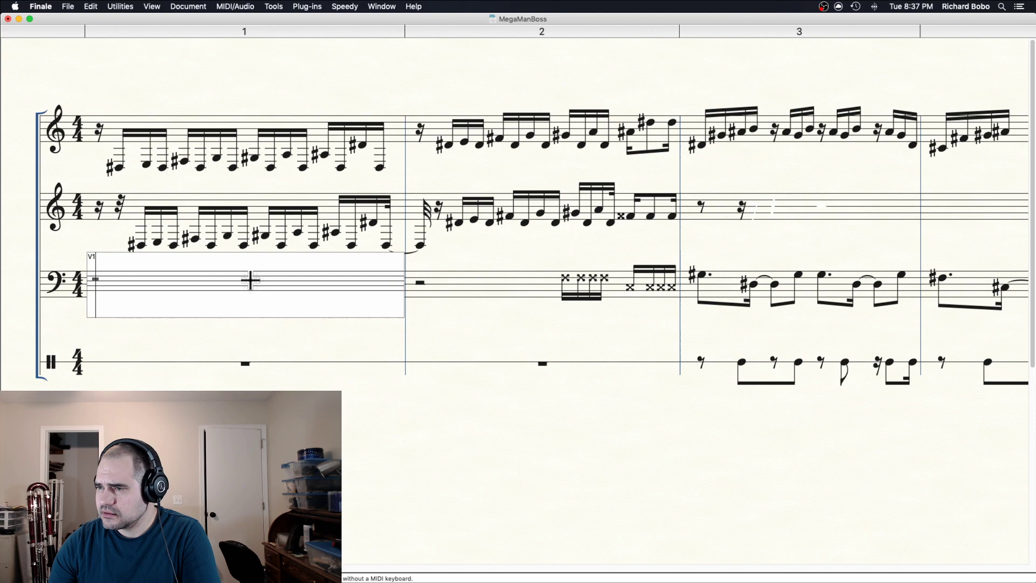
{"action": "left_click", "coordinate": [141, 135]}
{"action": "left_click", "coordinate": [120, 85]}
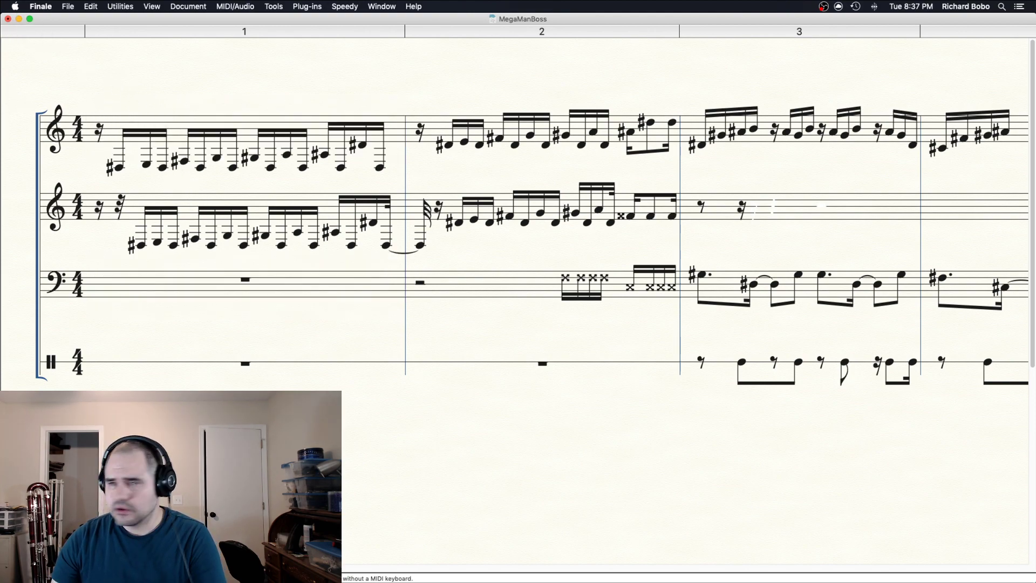
- Set the score's audio output source to Multi-Output Device in Audio Setup, leaving the mic source at iShowU Audio Capture
{"action": "mouse_move", "coordinate": [110, 568]}
{"action": "left_mouse_down"}
{"action": "mouse_move", "coordinate": [552, 552]}
{"action": "mouse_move", "coordinate": [110, 556]}
{"action": "left_mouse_up"}
{"action": "left_click", "coordinate": [317, 4]}
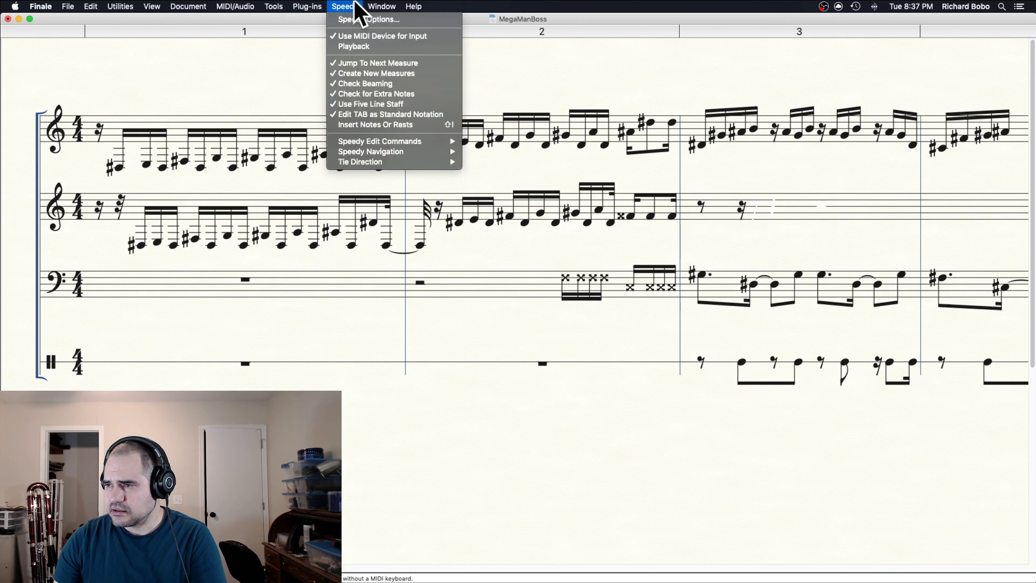
{"action": "mouse_move", "coordinate": [253, 6]}
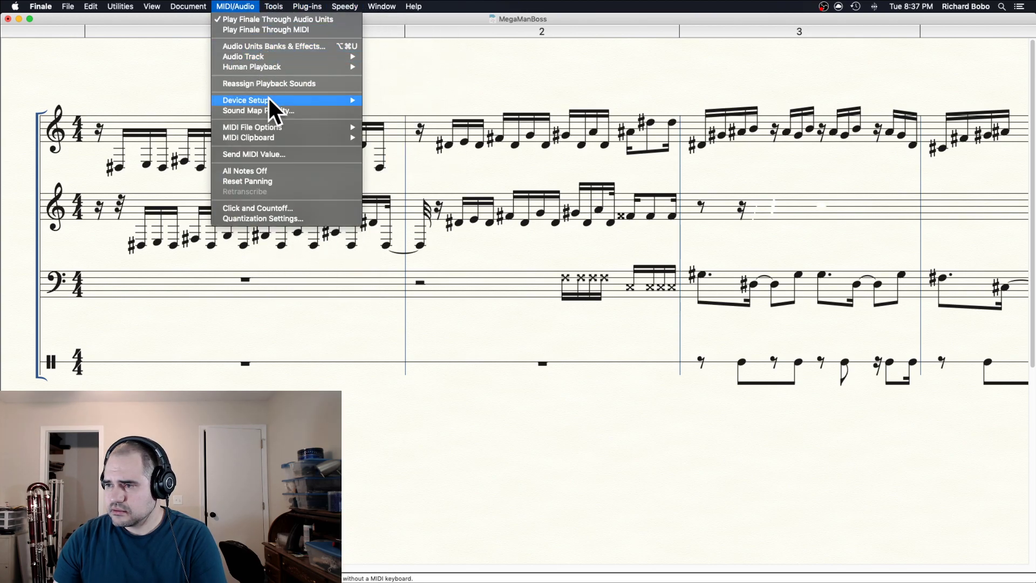
{"action": "mouse_move", "coordinate": [268, 97]}
{"action": "left_click", "coordinate": [398, 98]}
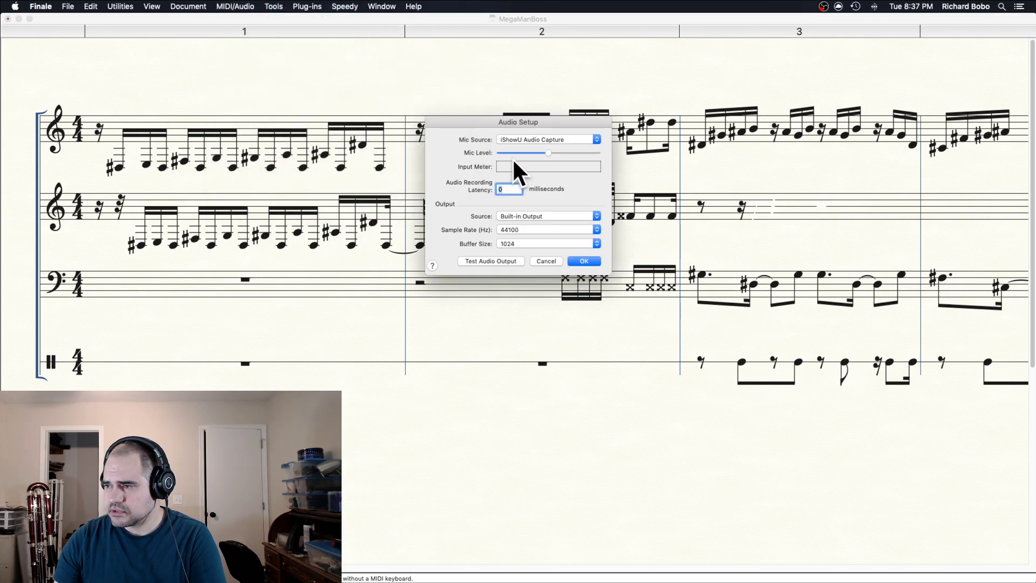
{"action": "left_click", "coordinate": [547, 141]}
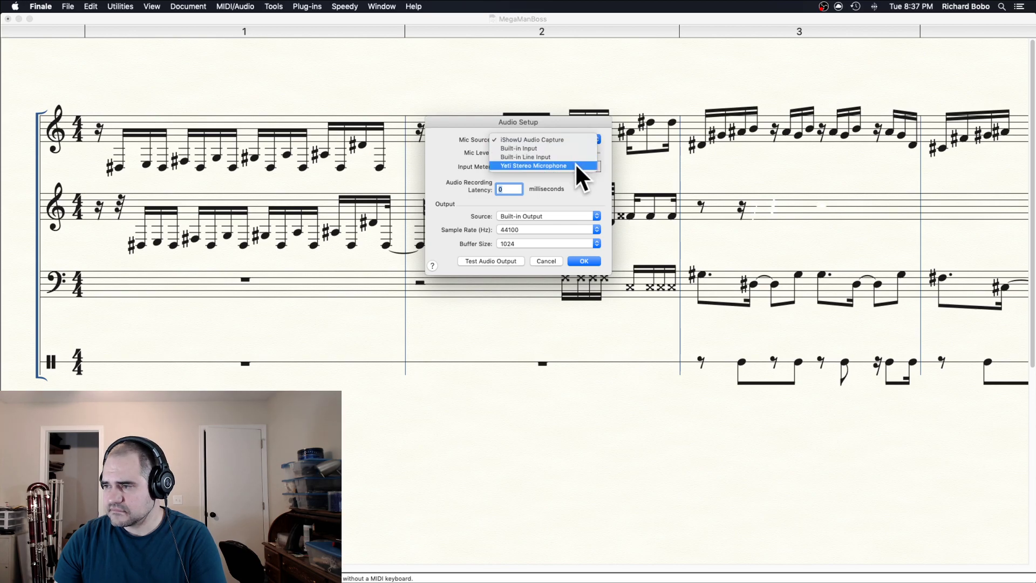
{"action": "left_click", "coordinate": [458, 147]}
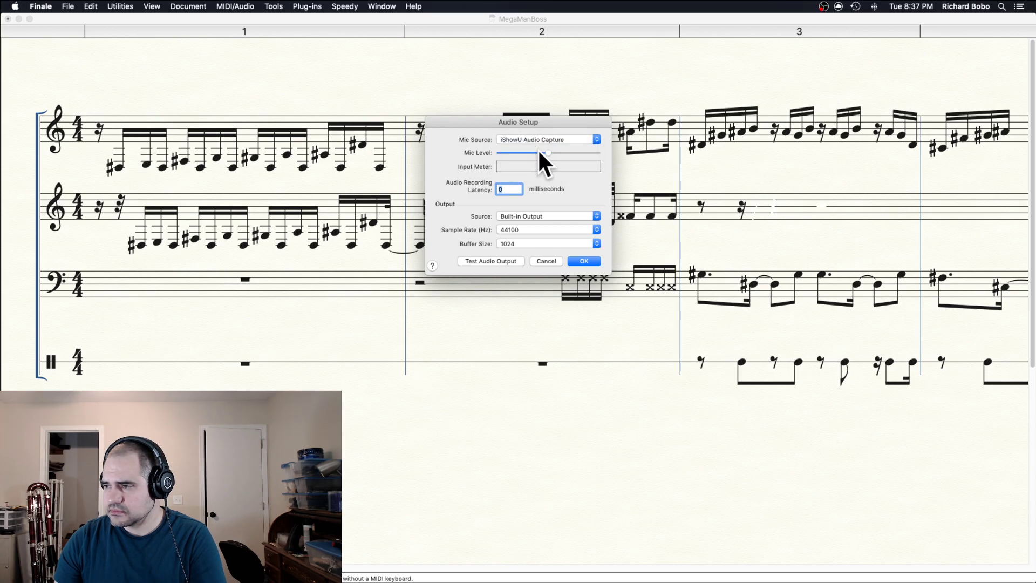
{"action": "left_click", "coordinate": [540, 216]}
{"action": "left_click", "coordinate": [548, 258]}
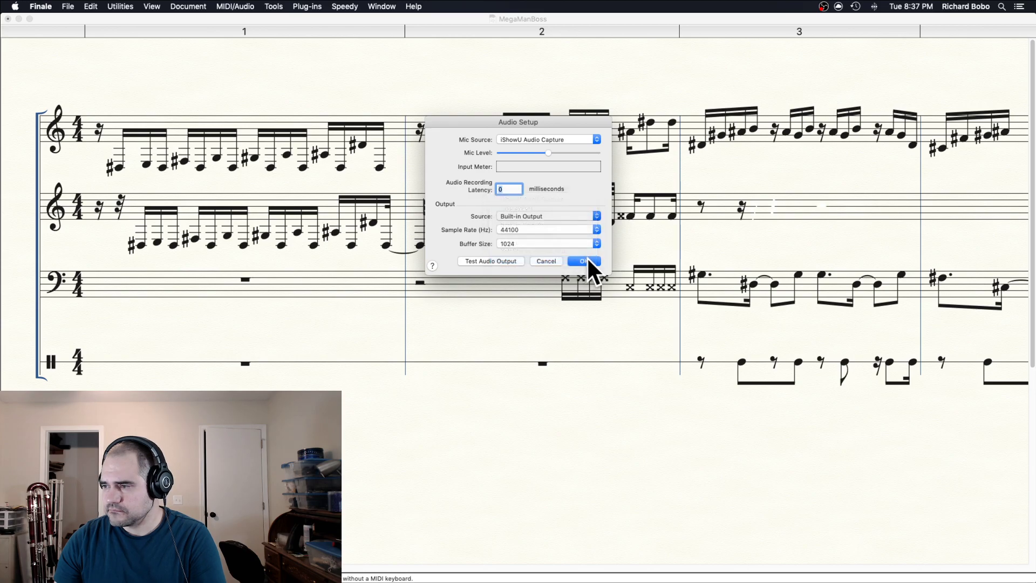
{"action": "left_click", "coordinate": [583, 262]}
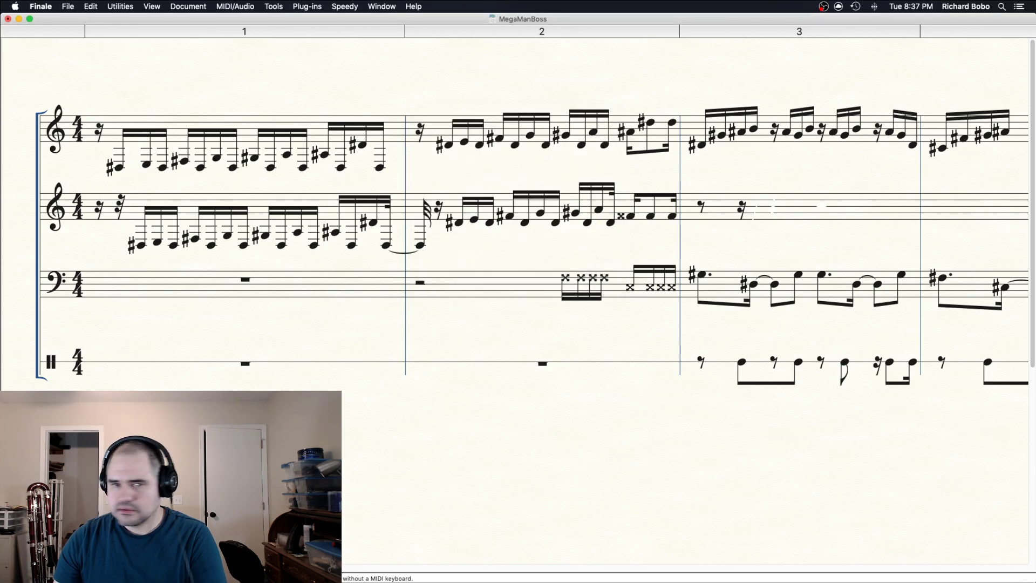
- Try to play the score from measure 1, look over measures 2 to 4 and return to measure 1
{"action": "key", "text": "space"}
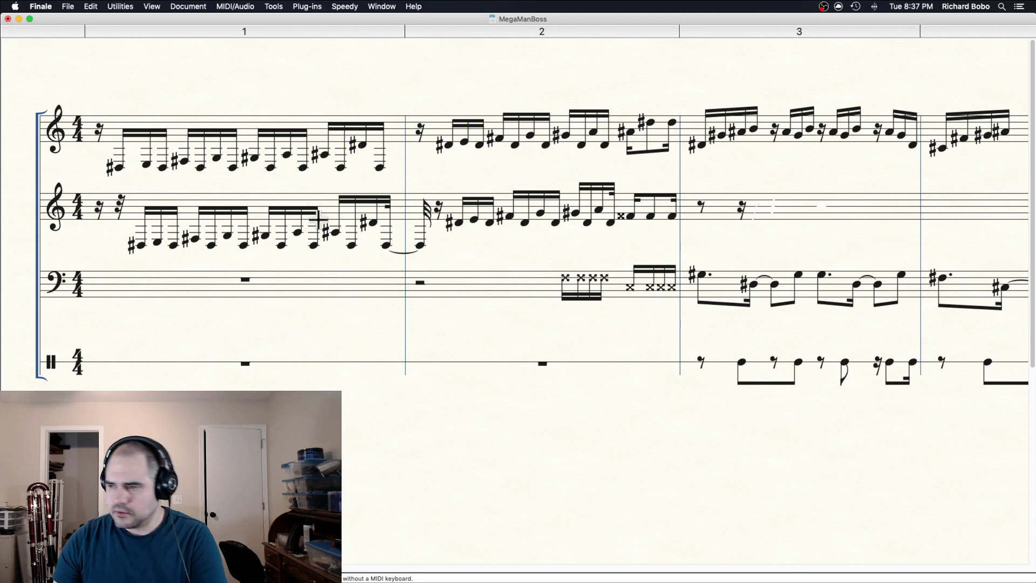
{"action": "left_click", "coordinate": [243, 5]}
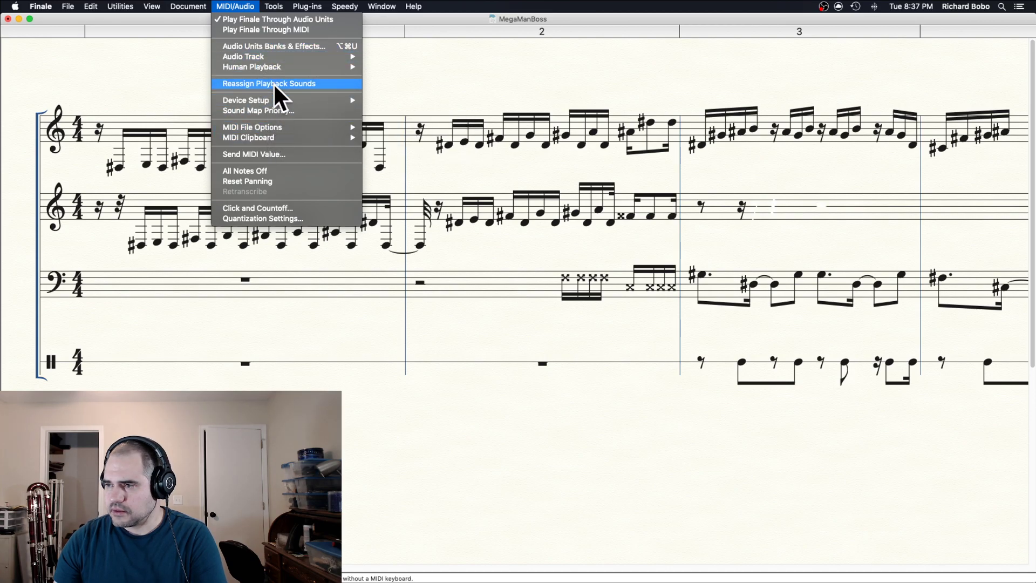
{"action": "mouse_move", "coordinate": [305, 2]}
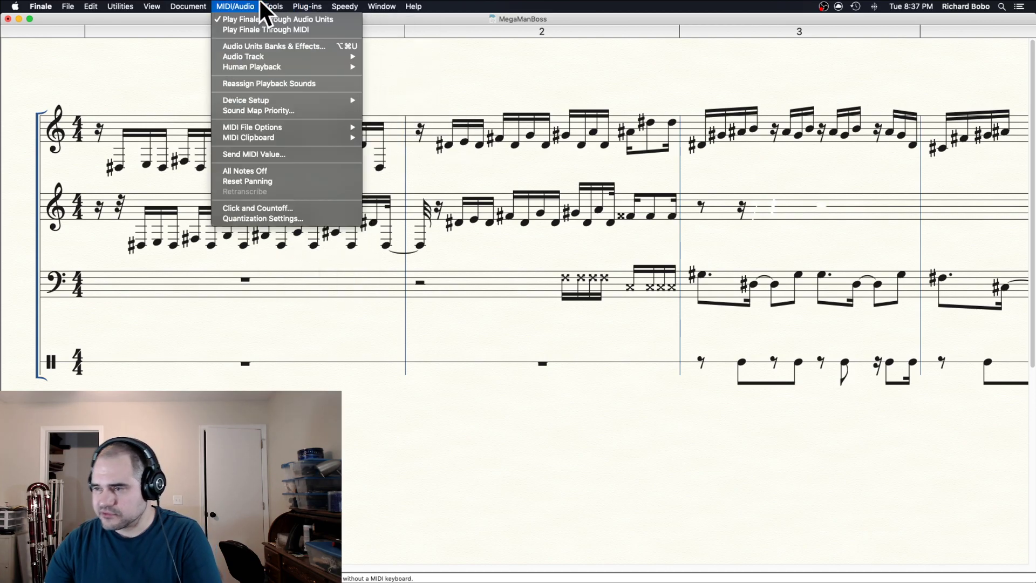
{"action": "left_click", "coordinate": [367, 326]}
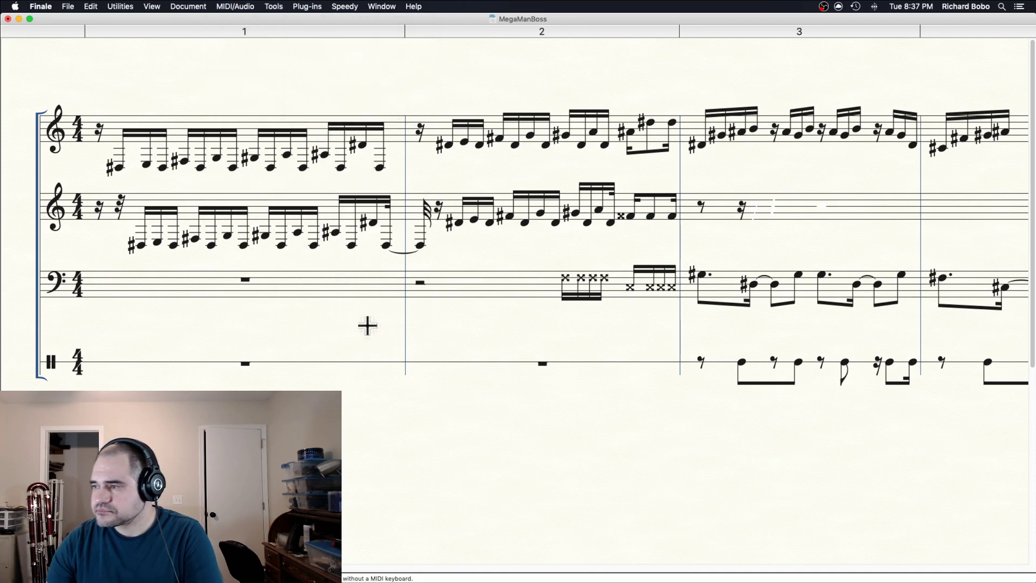
{"action": "scroll", "coordinate": [529, 245], "scroll_direction": "right", "scroll_amount": 3}
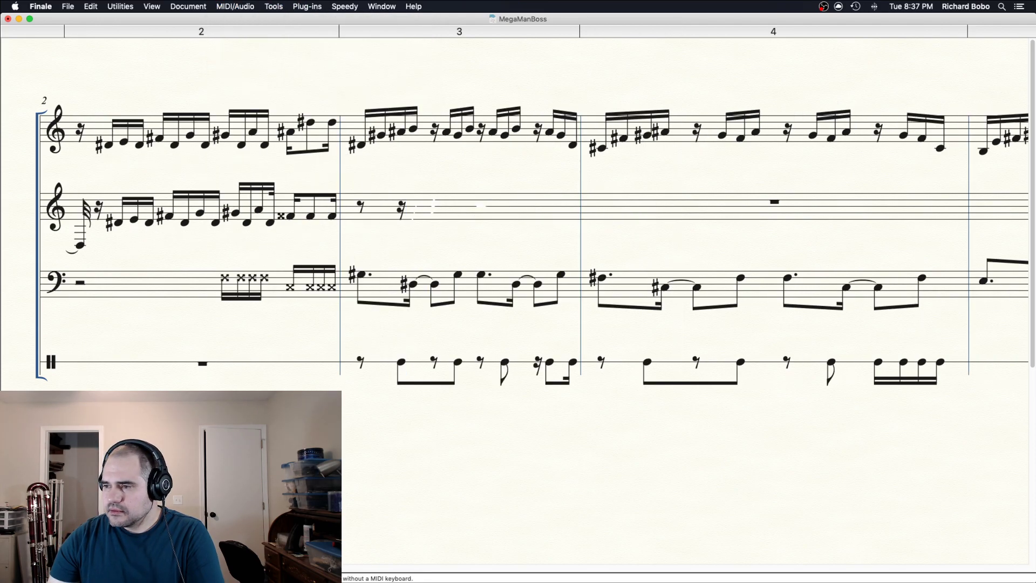
{"action": "scroll", "coordinate": [529, 245], "scroll_direction": "right", "scroll_amount": 3}
{"action": "scroll", "coordinate": [181, 370], "scroll_direction": "left", "scroll_amount": 6}
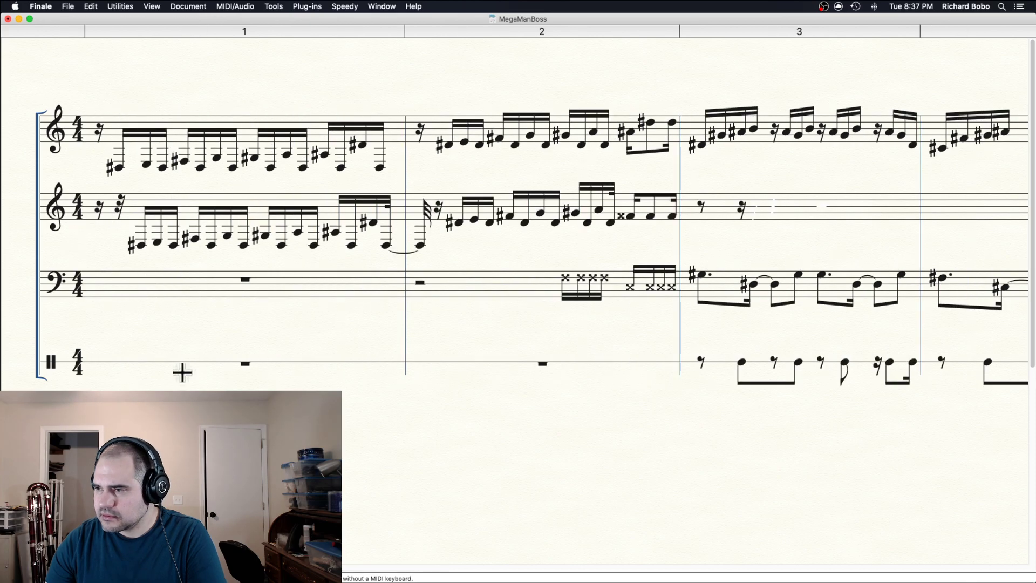
- Recheck the Audio Setup and reselect Multi-Output Device as the output source
{"action": "left_click", "coordinate": [272, 6]}
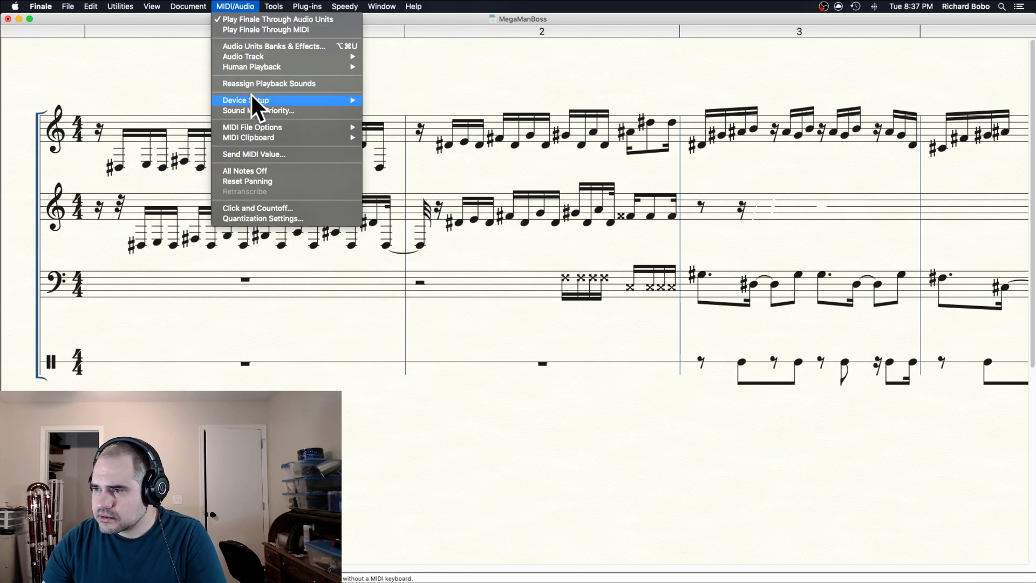
{"action": "mouse_move", "coordinate": [267, 96]}
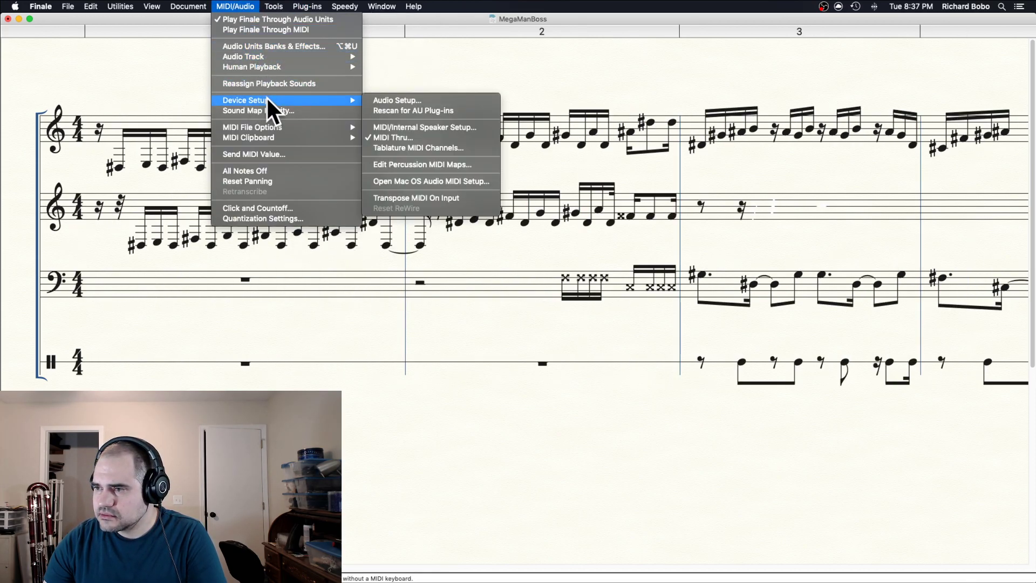
{"action": "left_click", "coordinate": [419, 100]}
{"action": "left_click", "coordinate": [245, 7]}
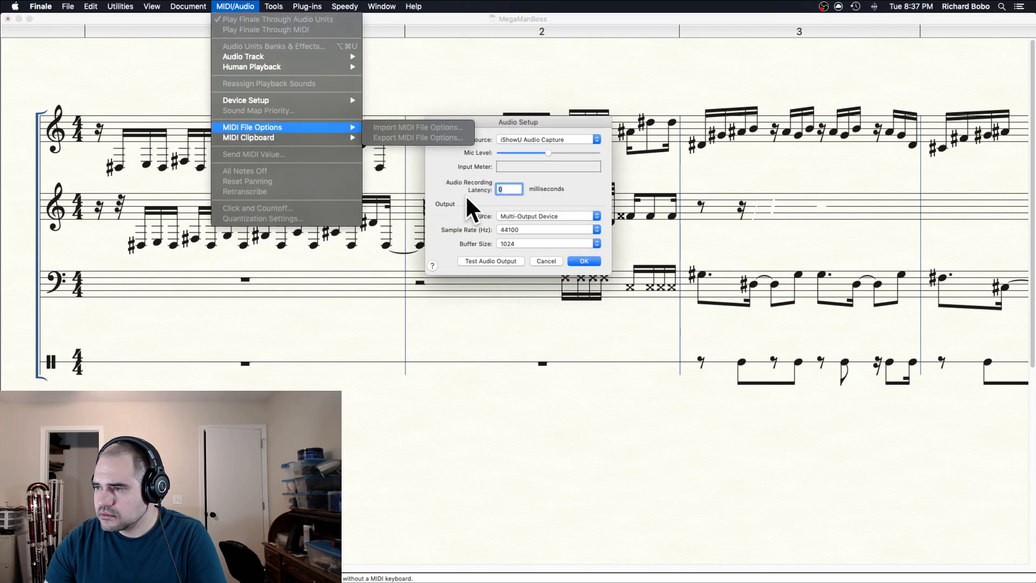
{"action": "left_click", "coordinate": [535, 261]}
{"action": "left_click", "coordinate": [235, 6]}
{"action": "mouse_move", "coordinate": [235, 97]}
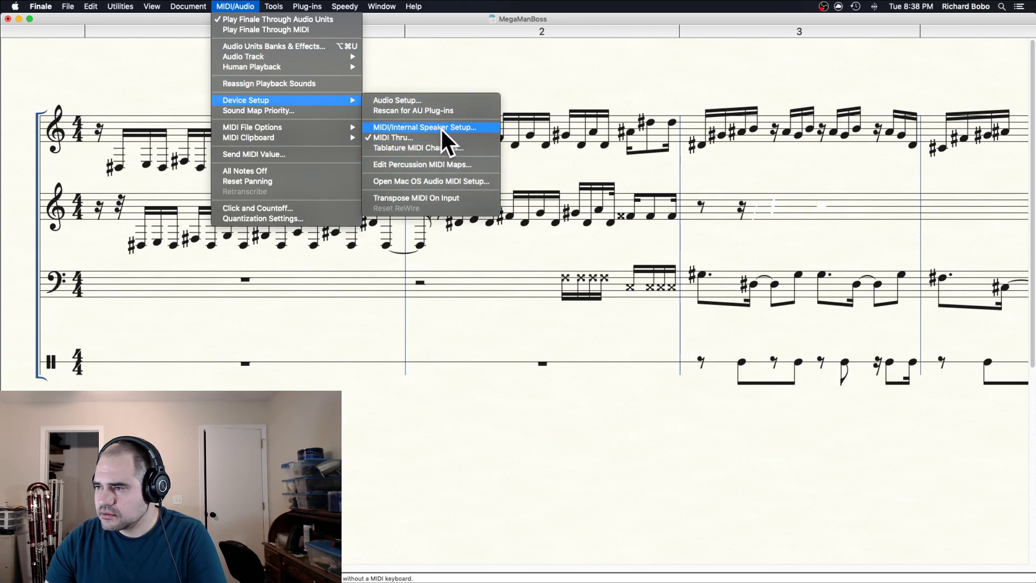
{"action": "left_click", "coordinate": [438, 102]}
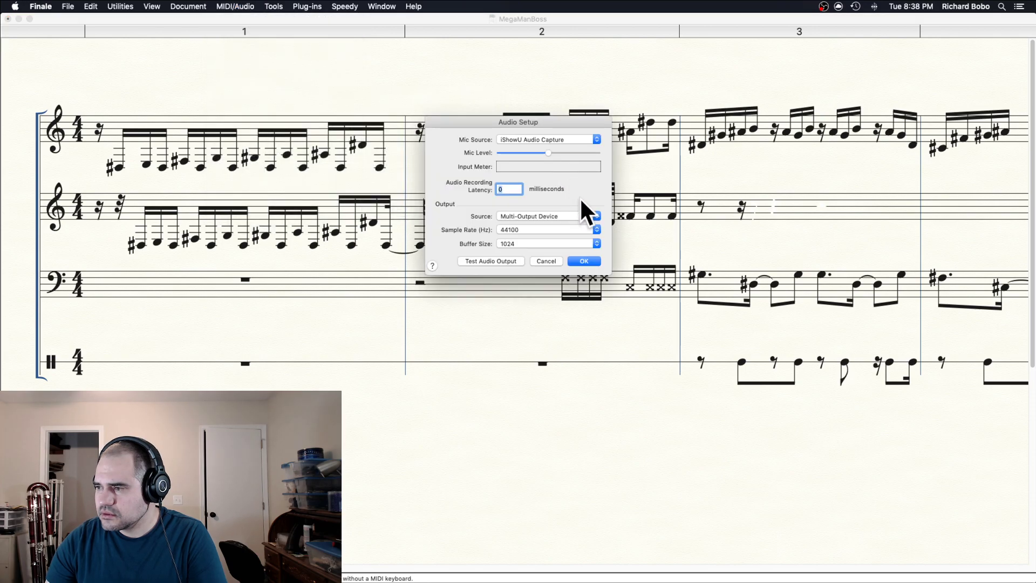
{"action": "left_click", "coordinate": [532, 217]}
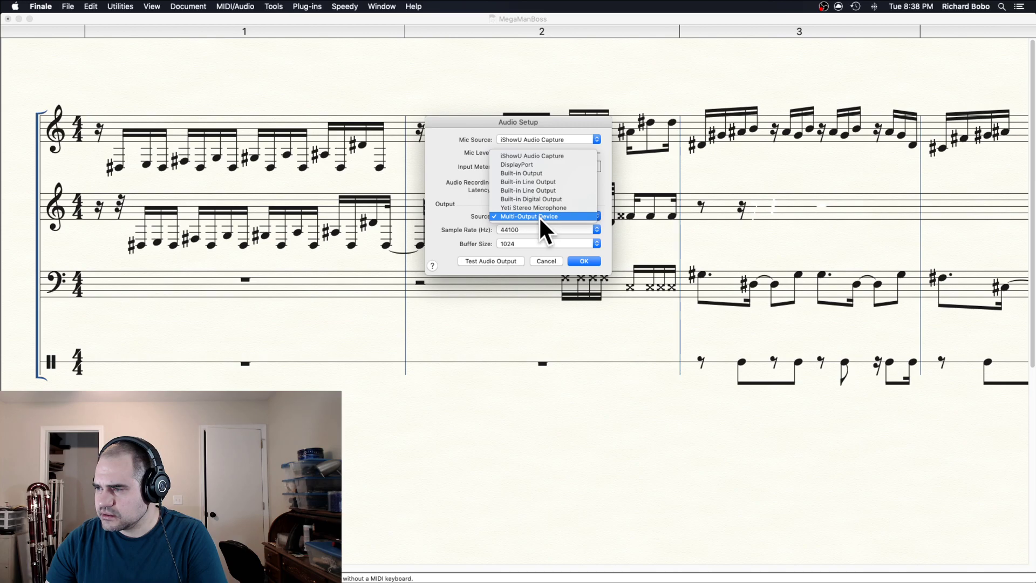
{"action": "left_click", "coordinate": [539, 215]}
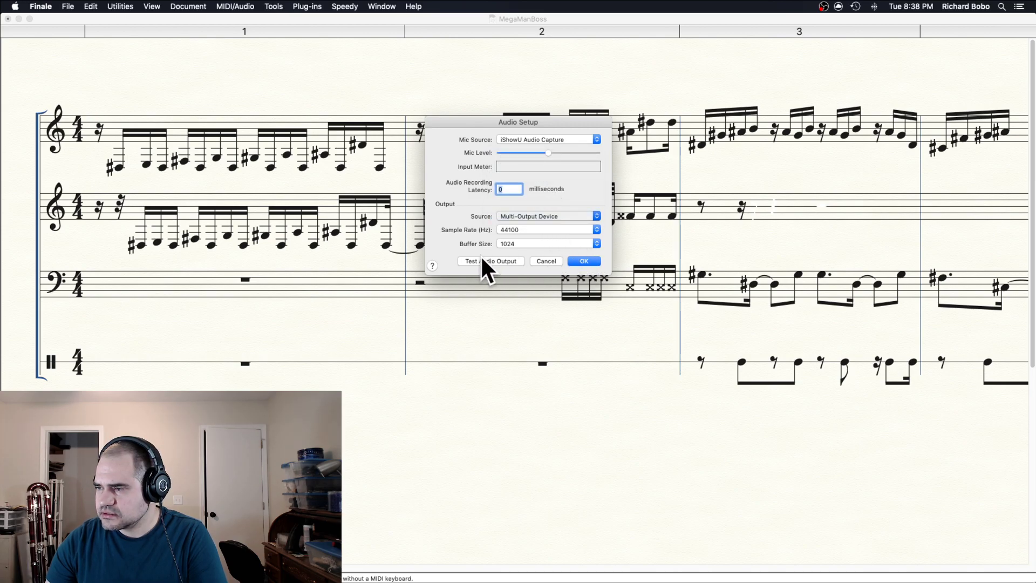
{"action": "left_click", "coordinate": [583, 261]}
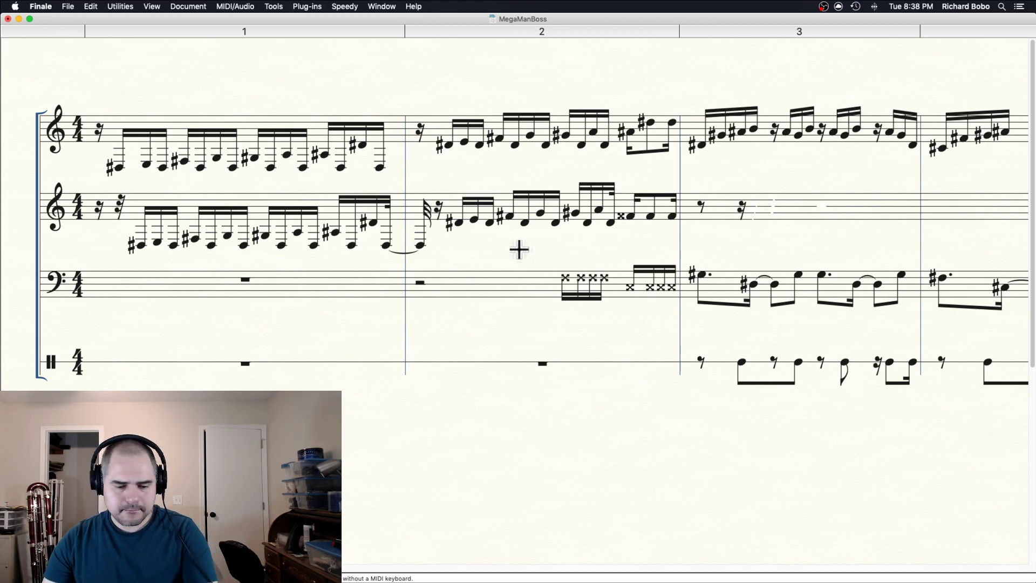
- Quit and restart the notation program, reopen the MegaManBoss score and show it in Scroll View
{"action": "key", "text": "super+q"}
{"action": "left_click", "coordinate": [624, 81]}
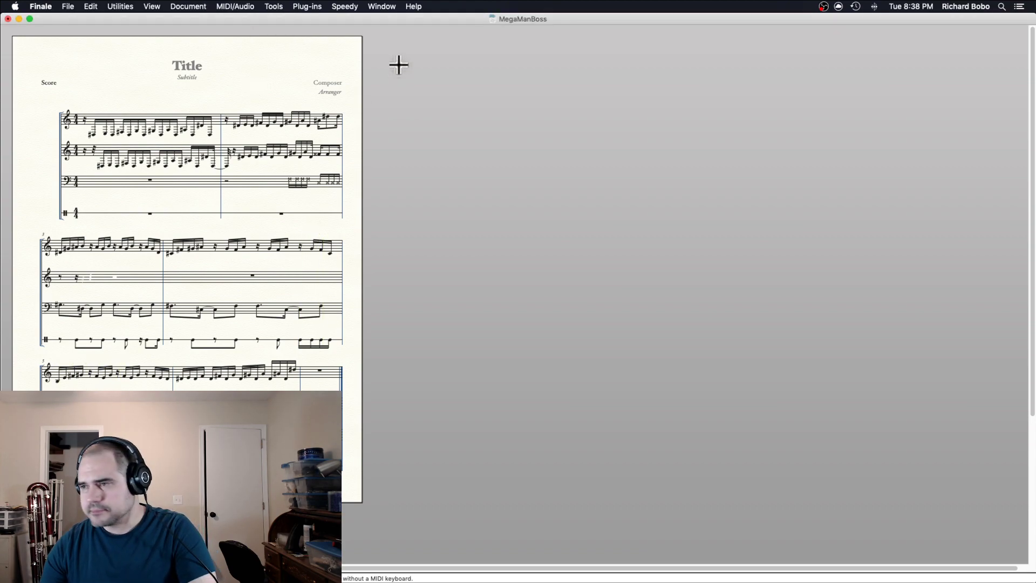
{"action": "left_click", "coordinate": [205, 6]}
{"action": "mouse_move", "coordinate": [151, 6]}
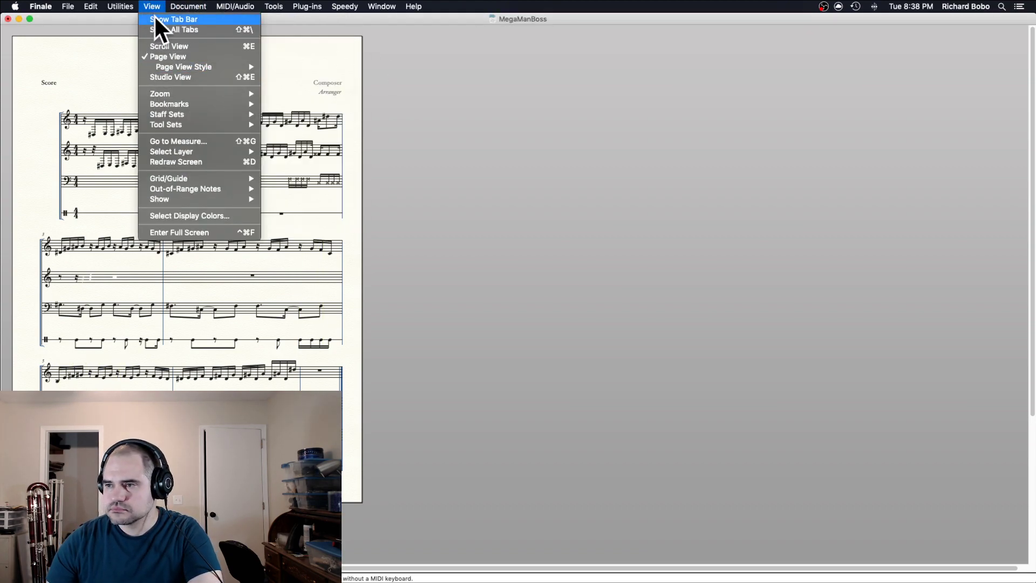
{"action": "left_click", "coordinate": [152, 46]}
{"action": "left_click", "coordinate": [153, 4]}
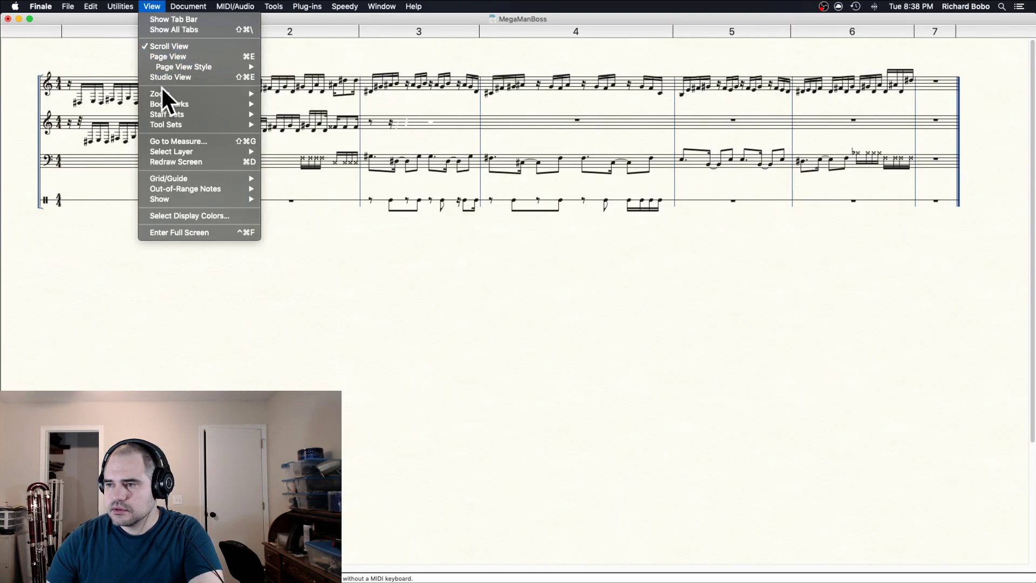
{"action": "mouse_move", "coordinate": [173, 93]}
{"action": "left_click", "coordinate": [542, 296]}
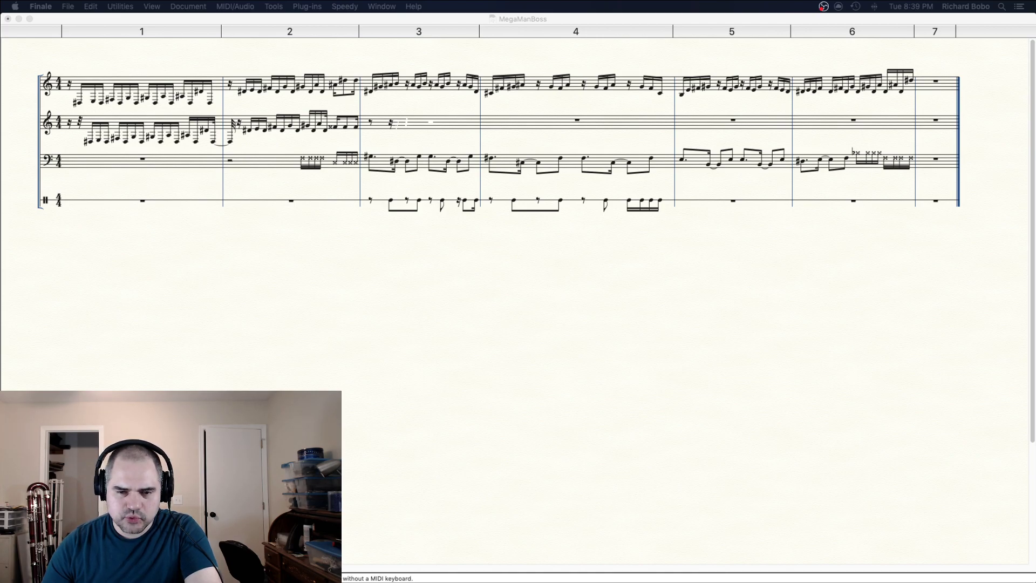
- Switch to OpenEmu and start the Cut Man stage in Mega Man (Stock)
{"action": "key", "text": "super+Tab"}
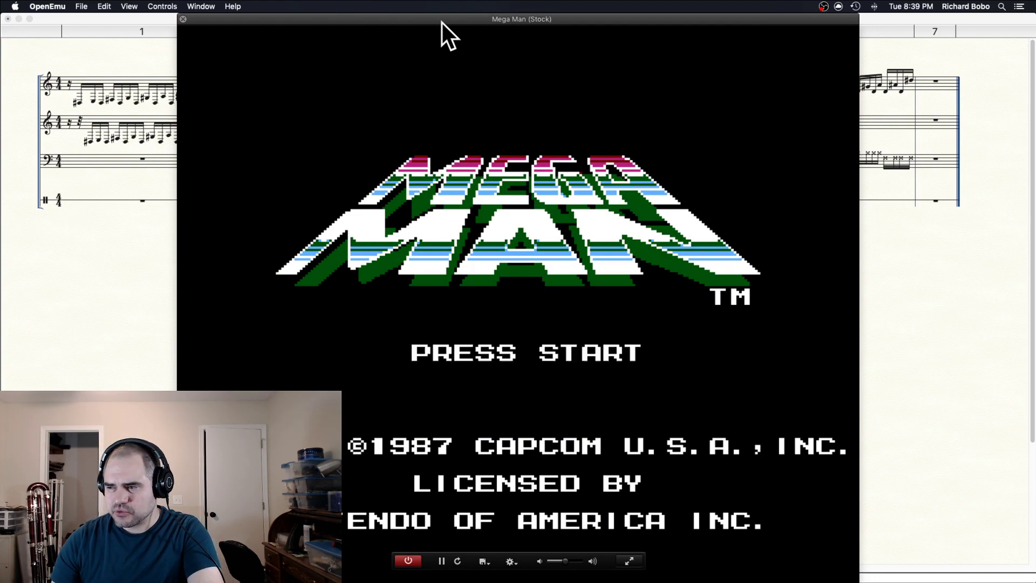
{"action": "key", "text": "Return"}
{"action": "key", "text": "Return"}
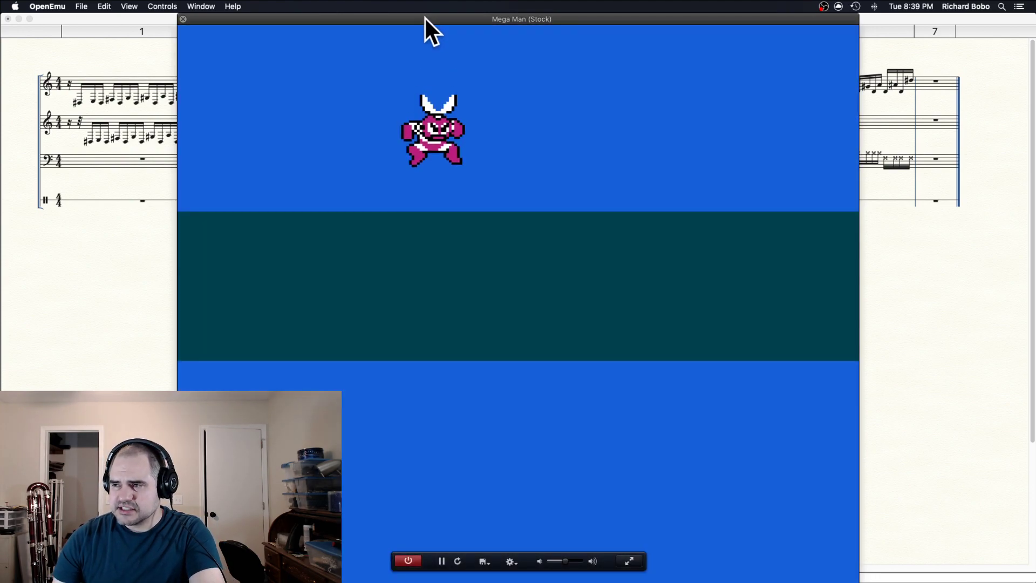
- Move the game window down over the score, leaving measure 1 of all four staves in view
{"action": "left_click_drag", "start_coordinate": [425, 16], "coordinate": [689, 241]}
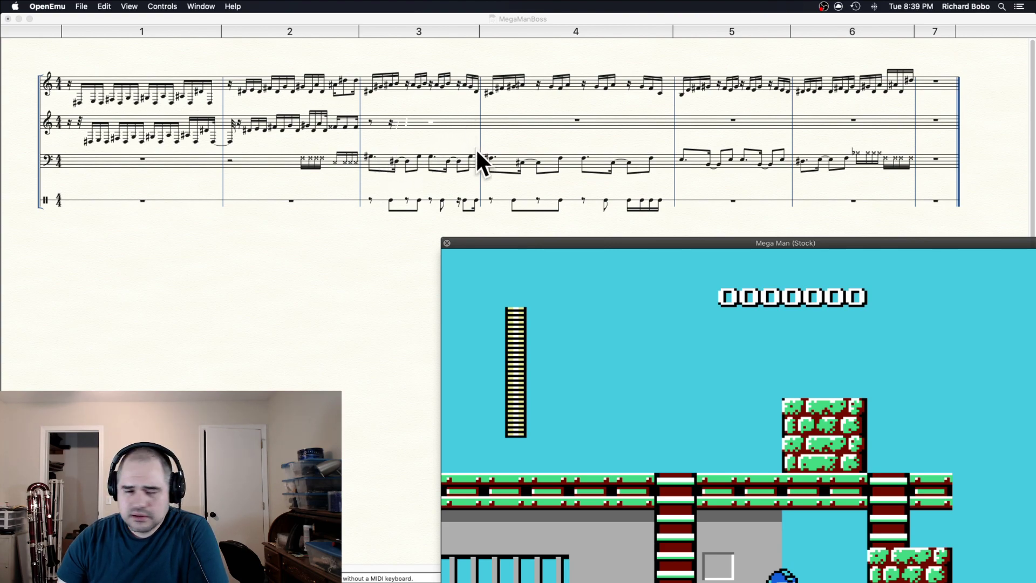
{"action": "left_click_drag", "start_coordinate": [659, 243], "coordinate": [375, 47]}
{"action": "left_click_drag", "start_coordinate": [291, 50], "coordinate": [478, 94]}
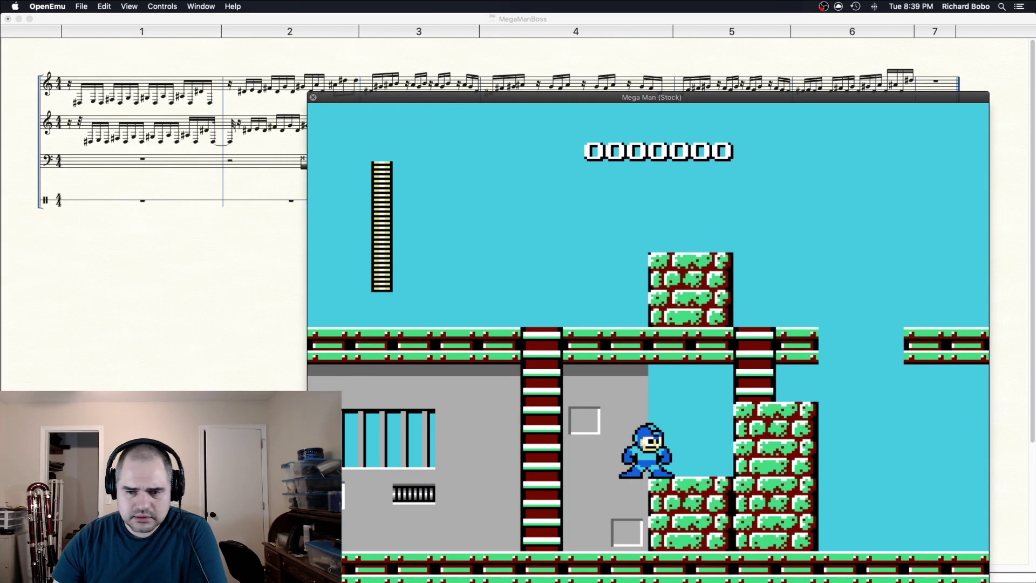
- Look over the emulator's NES controls, library and gameplay preferences, including whether gameplay pauses in the background
{"action": "left_click", "coordinate": [154, 7]}
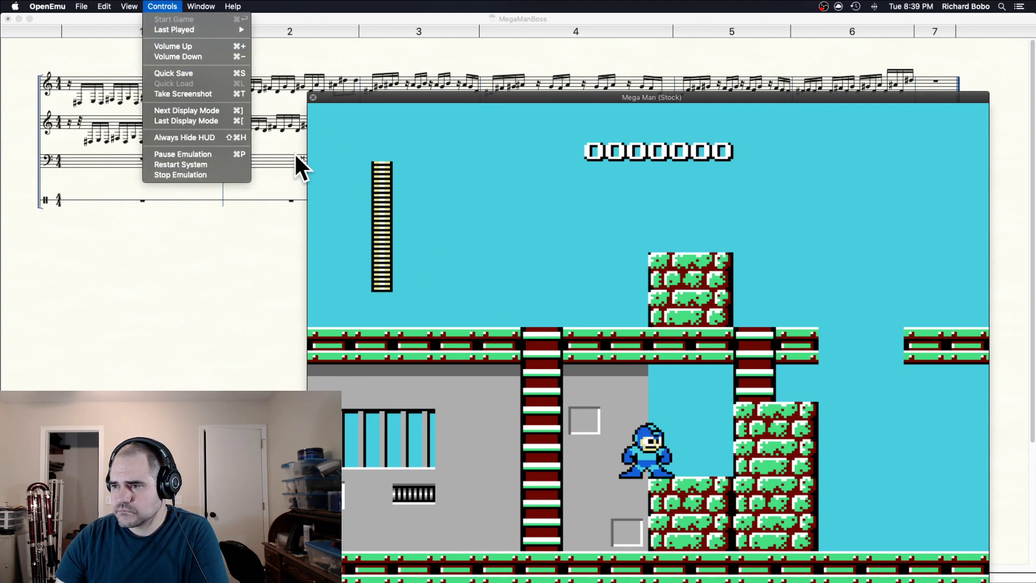
{"action": "mouse_move", "coordinate": [47, 6]}
{"action": "left_click", "coordinate": [49, 58]}
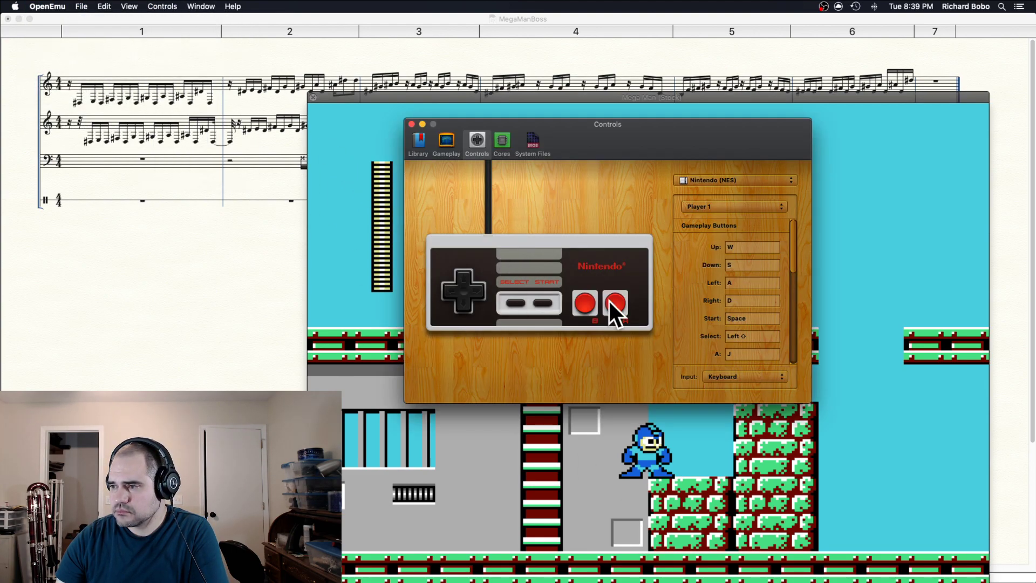
{"action": "left_click", "coordinate": [418, 140]}
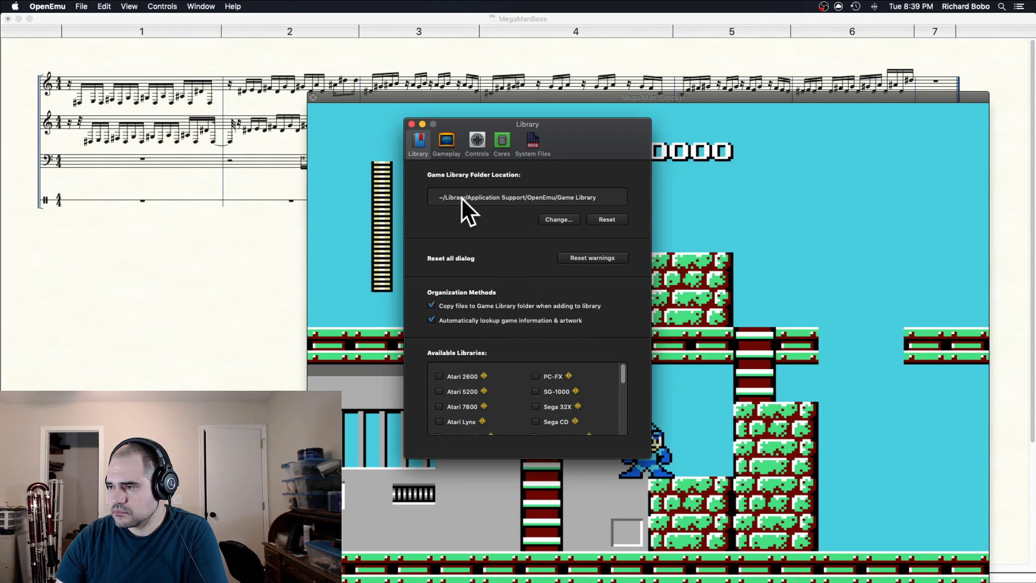
{"action": "left_click", "coordinate": [452, 146]}
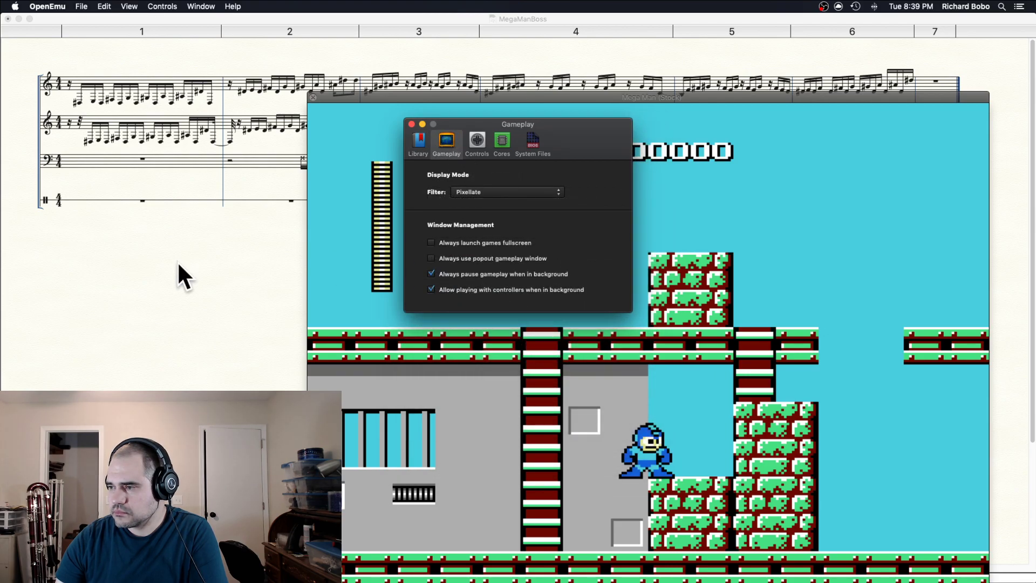
- Hide the Finale score and bring the Mega Man (Stock) game window back to the front
{"action": "left_click", "coordinate": [178, 270]}
{"action": "left_click_drag", "start_coordinate": [108, 19], "coordinate": [64, 256]}
{"action": "key", "text": "super+h"}
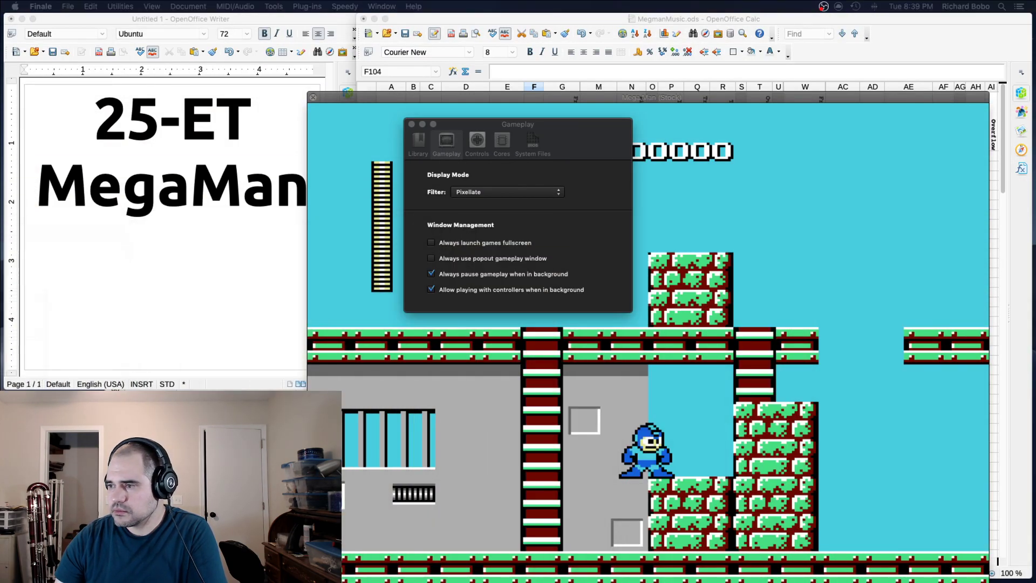
{"action": "left_click", "coordinate": [587, 378]}
{"action": "left_click", "coordinate": [140, 377]}
{"action": "left_click", "coordinate": [397, 405]}
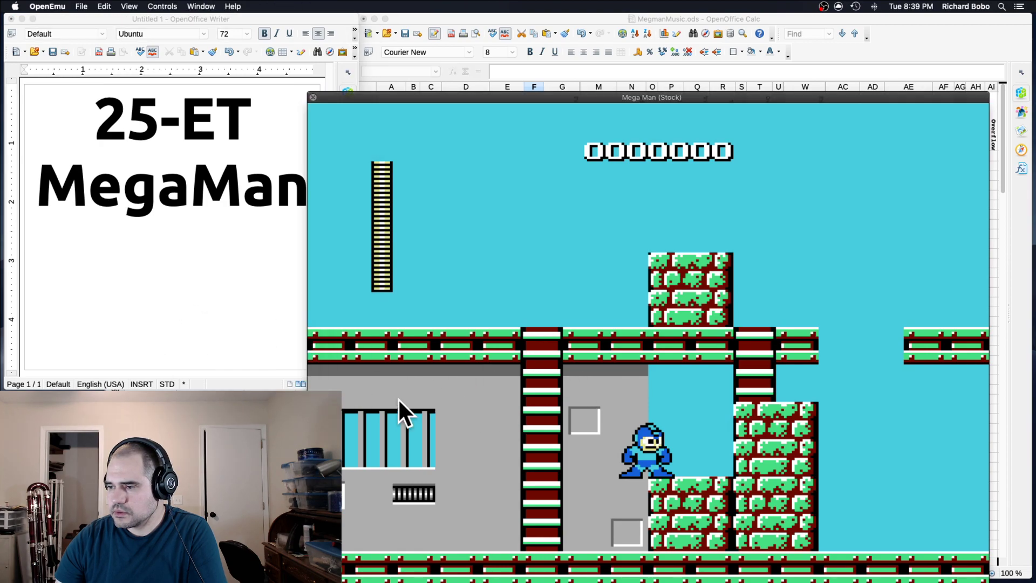
- Bring the MegaManBoss score back into full view over the game window
{"action": "left_click", "coordinate": [44, 370]}
{"action": "left_click_drag", "start_coordinate": [0, 178], "coordinate": [454, 8]}
{"action": "left_click", "coordinate": [454, 8]}
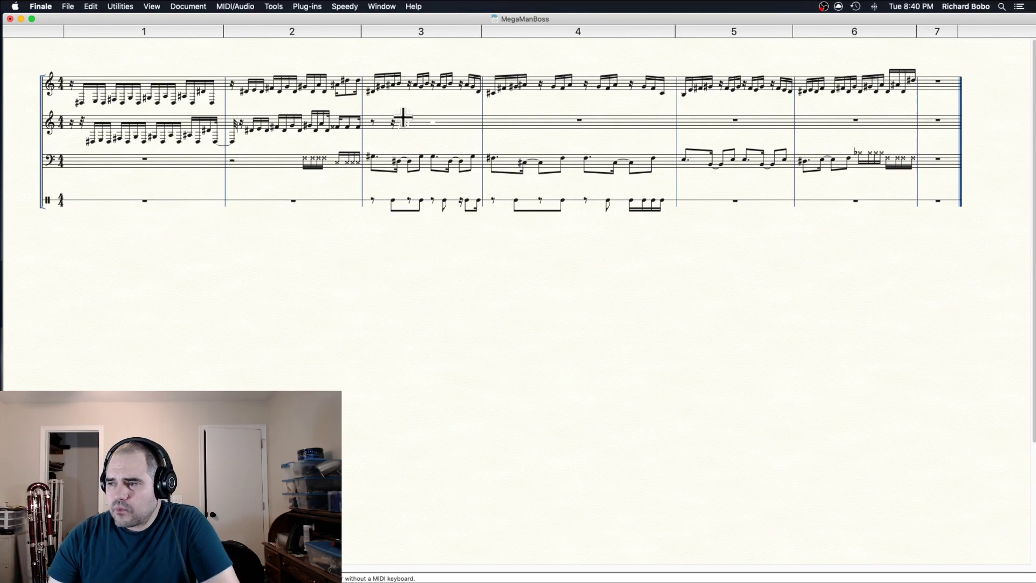
- Change the opening rests of measure 3 in the second staff to a sixteenth rest followed by a thirty-second rest
{"action": "left_click", "coordinate": [385, 137]}
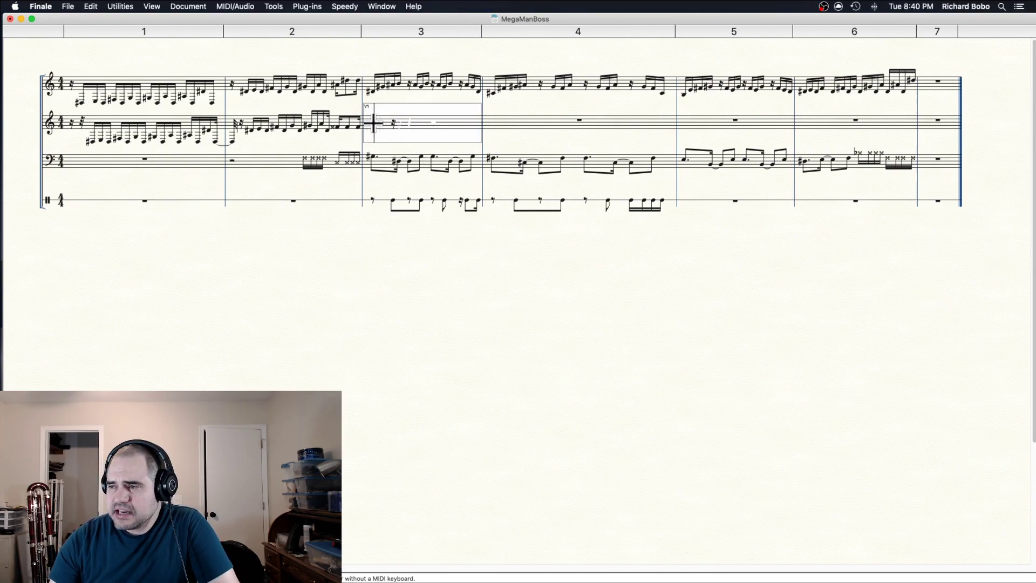
{"action": "key", "text": "3"}
{"action": "key", "text": "2"}
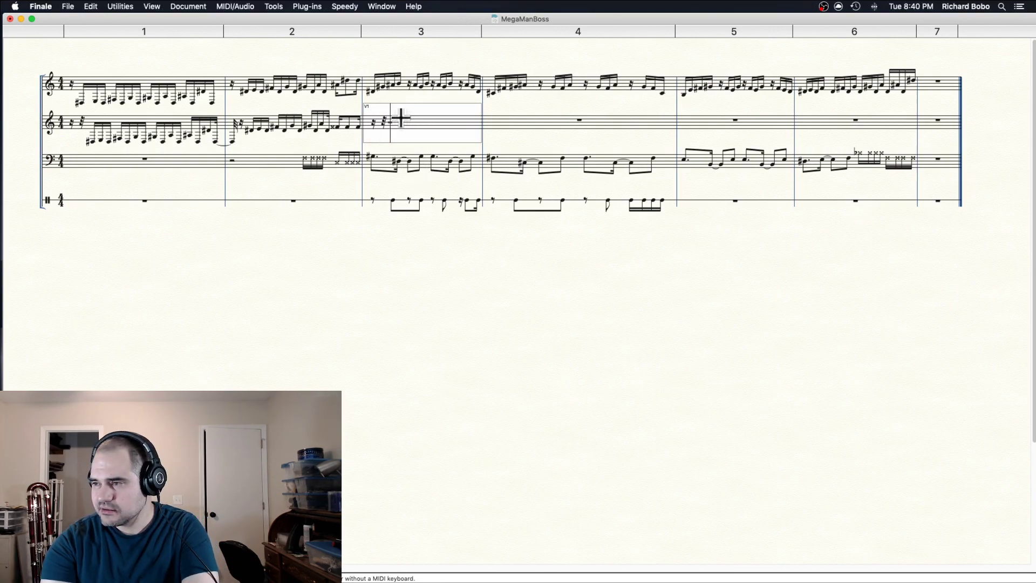
{"action": "key", "text": "Right"}
{"action": "key", "text": "Left"}
{"action": "key", "text": "Left"}
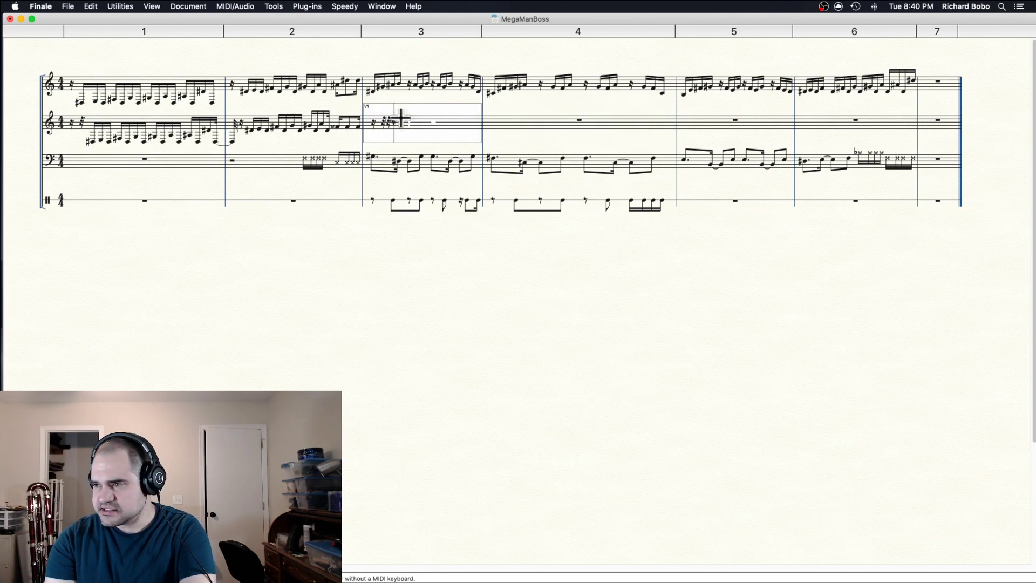
{"action": "left_click", "coordinate": [371, 254]}
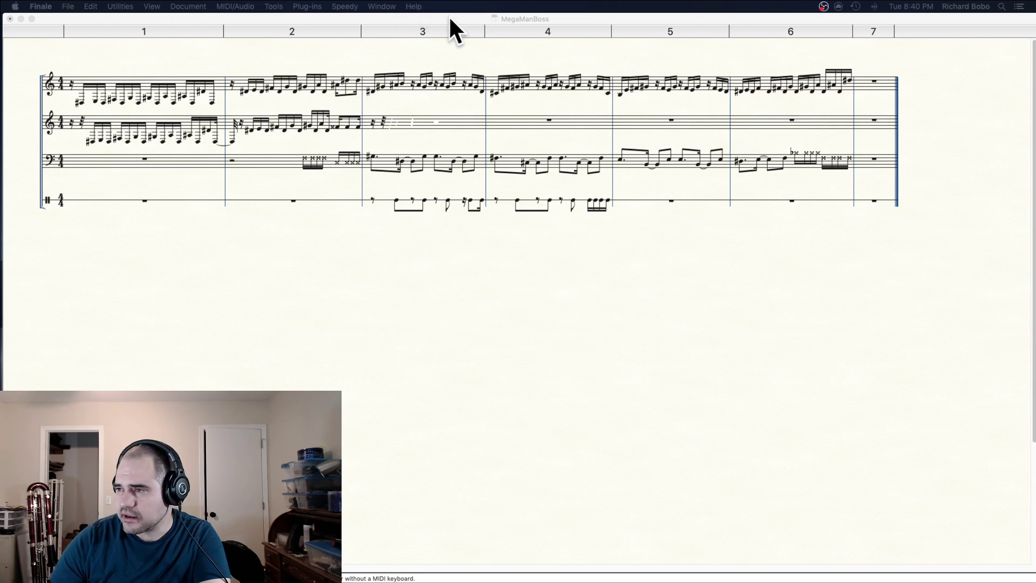
{"action": "left_click_drag", "start_coordinate": [448, 16], "coordinate": [204, 176]}
{"action": "left_click", "coordinate": [976, 92]}
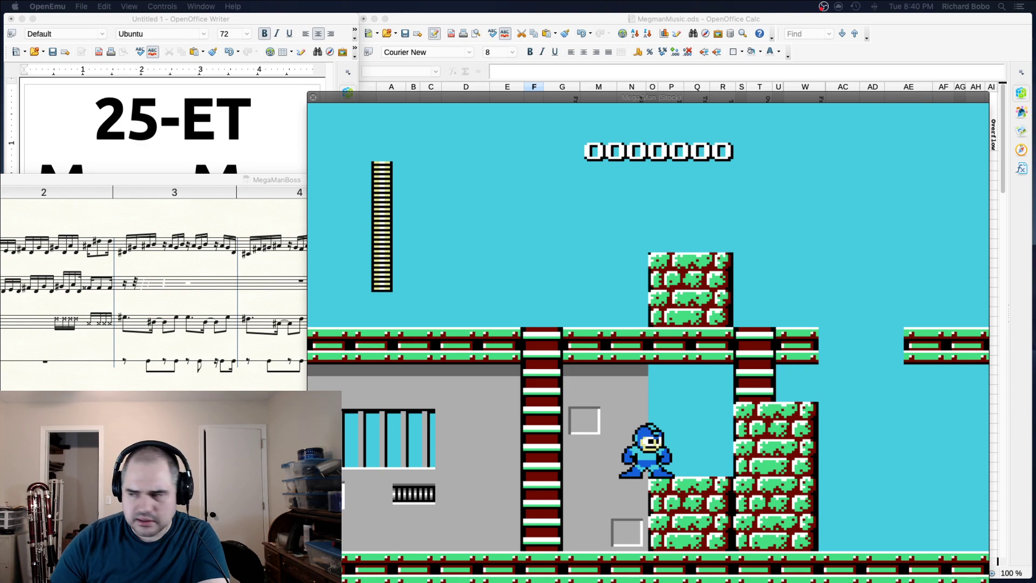
{"action": "key", "text": "super+Tab"}
{"action": "left_click_drag", "start_coordinate": [122, 179], "coordinate": [374, 1]}
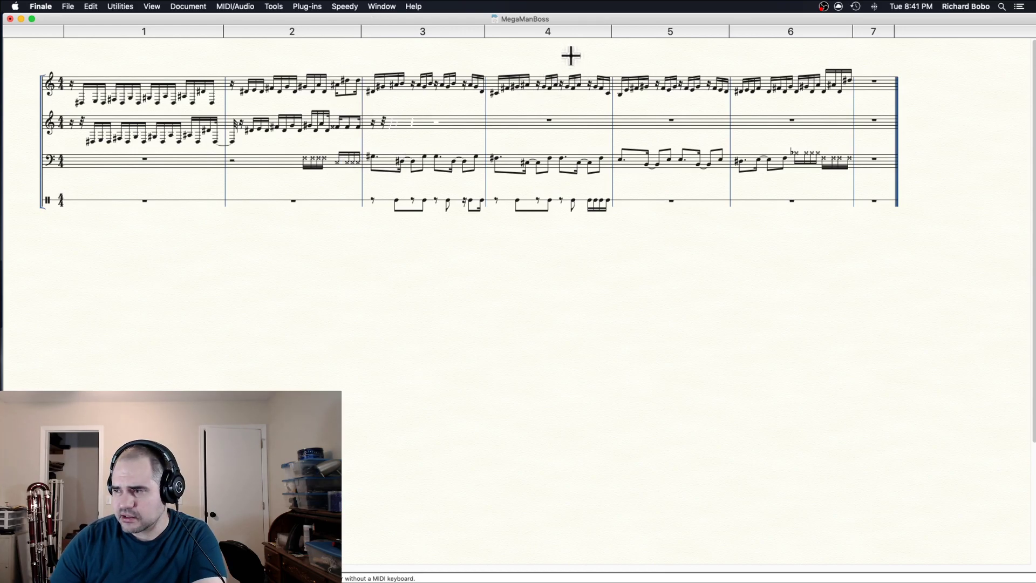
{"action": "left_click", "coordinate": [68, 6]}
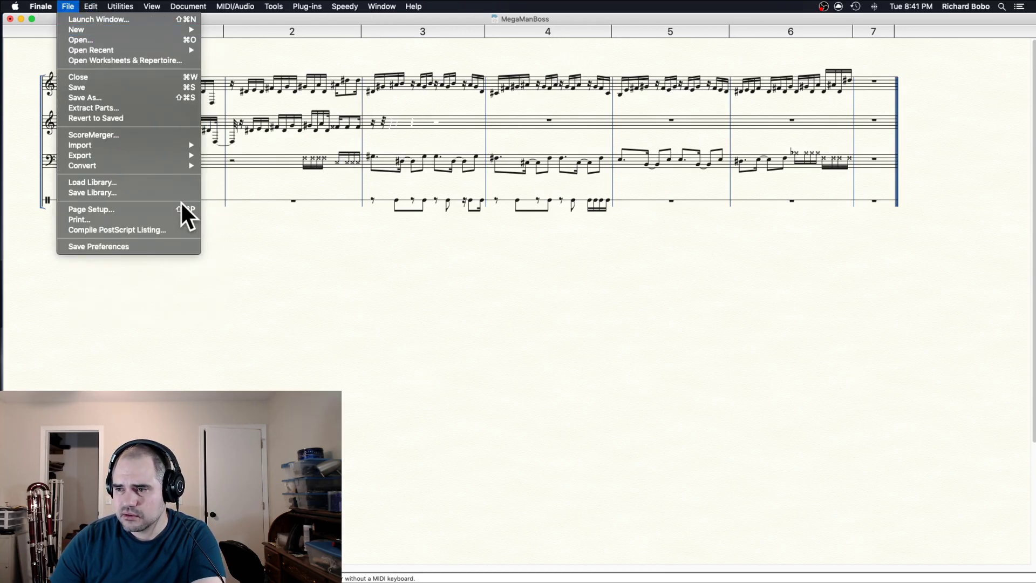
{"action": "left_click", "coordinate": [469, 315]}
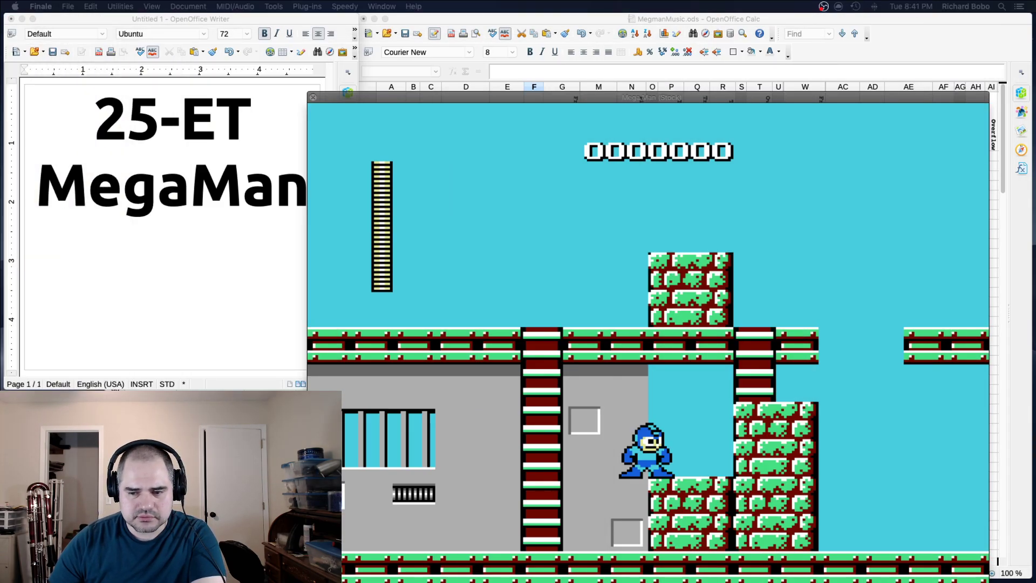
- Move the Mega Man (Stock) window beside the 25-ET MegaMan document and return to the game after another look at the score
{"action": "left_click_drag", "start_coordinate": [444, 95], "coordinate": [484, 10]}
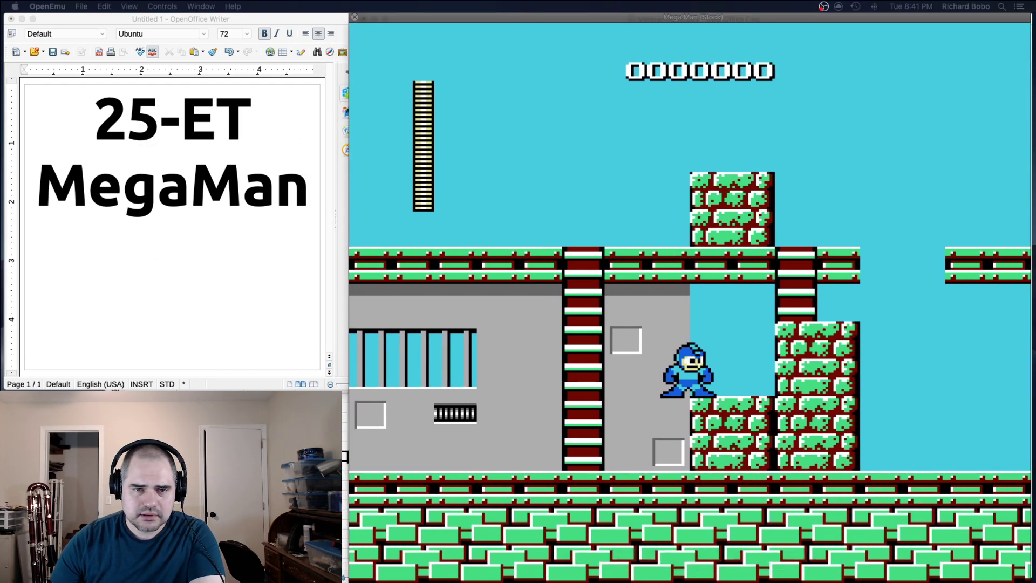
{"action": "left_click_drag", "start_coordinate": [0, 108], "coordinate": [552, 5]}
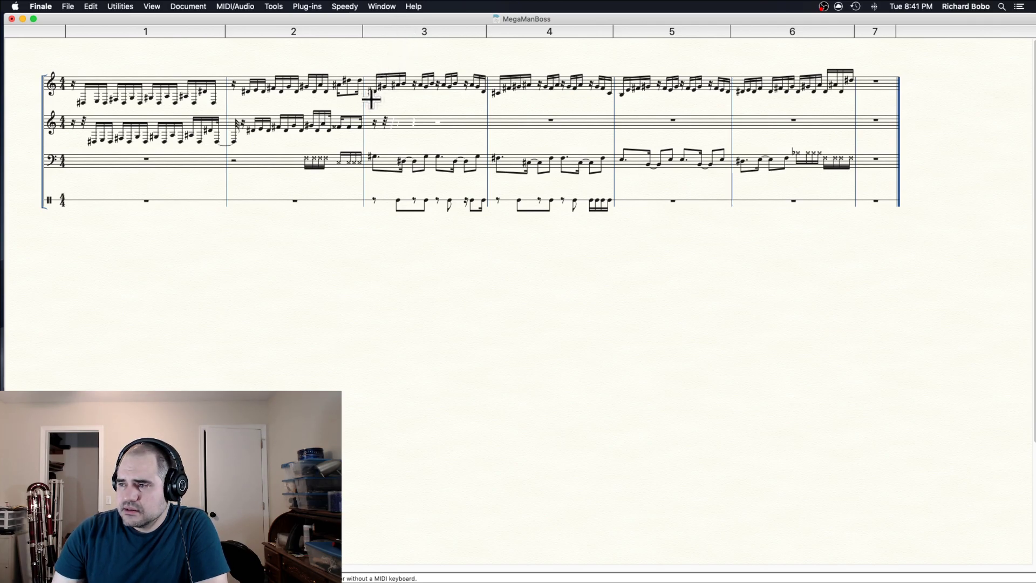
{"action": "left_click_drag", "start_coordinate": [411, 22], "coordinate": [0, 102]}
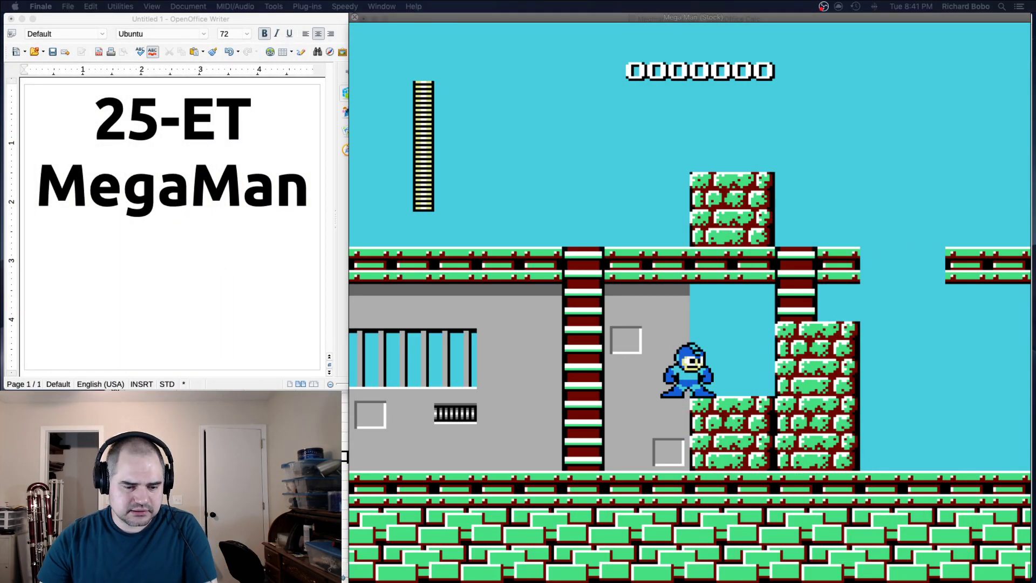
{"action": "left_click", "coordinate": [469, 215]}
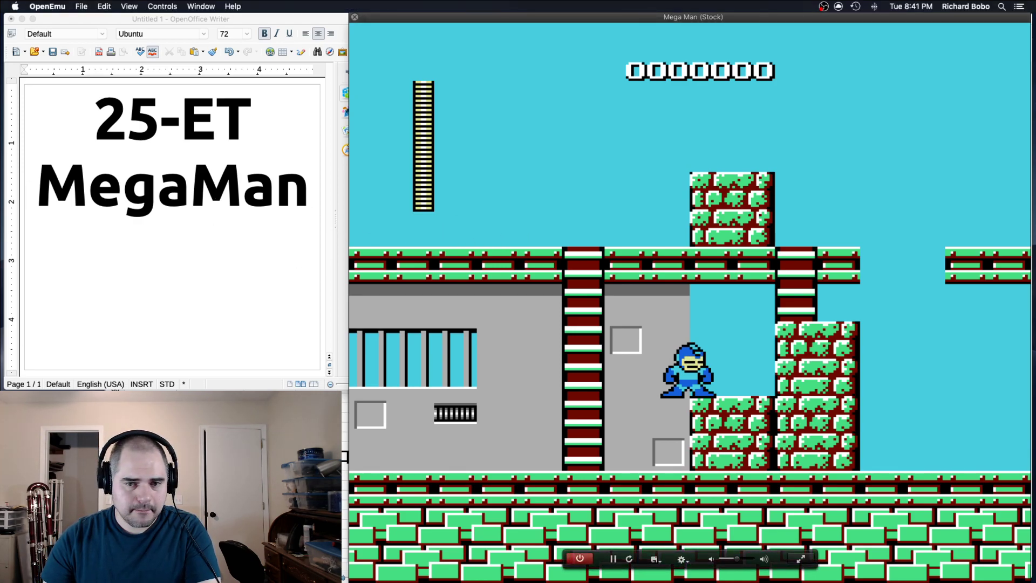
- Close the stock game, launch the retuned Mega Man, and advance to its stage selection
{"action": "key", "text": "super+q"}
{"action": "left_click", "coordinate": [592, 223]}
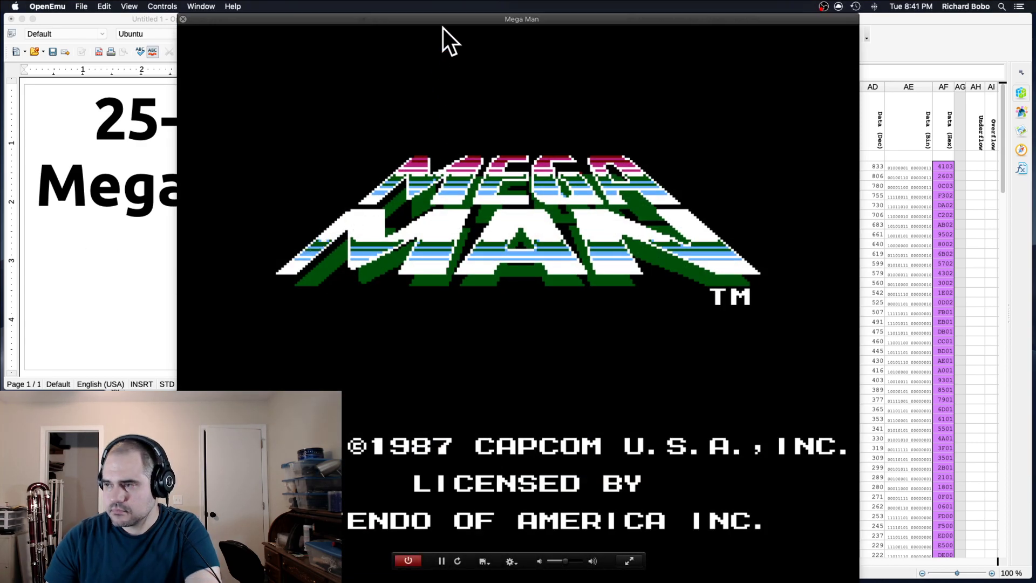
{"action": "key", "text": "Return"}
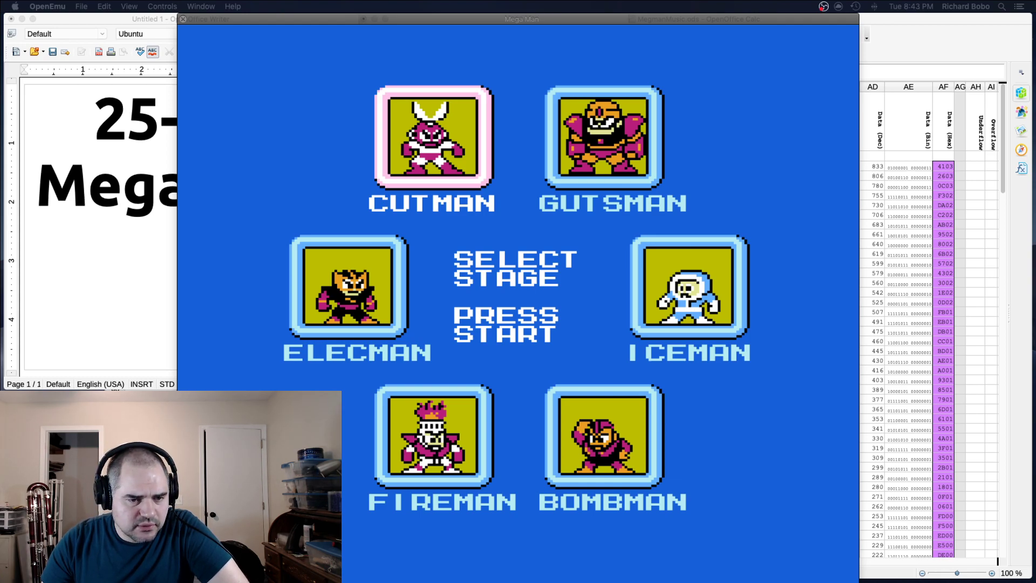
{"action": "left_click", "coordinate": [328, 316]}
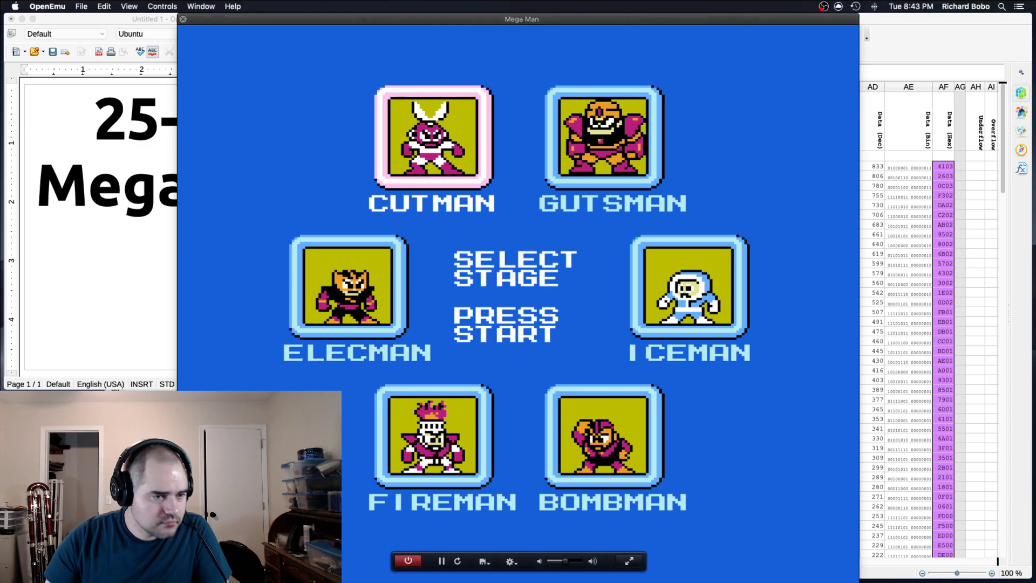
- Stop the retuned game, start the Cut Man stage in Mega Man (Stock), and place its window beside the text document
{"action": "left_click", "coordinate": [408, 560]}
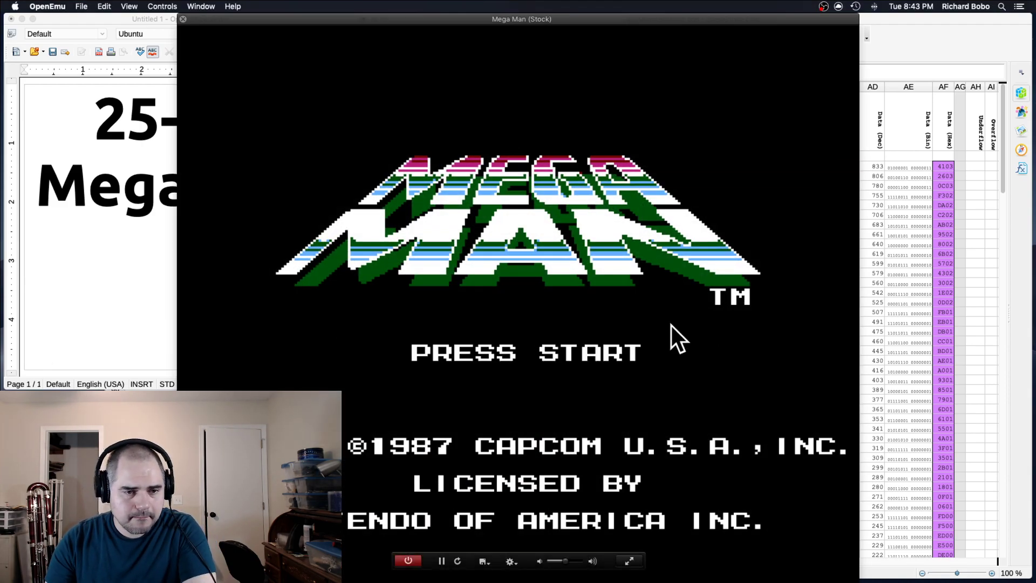
{"action": "key", "text": "Return"}
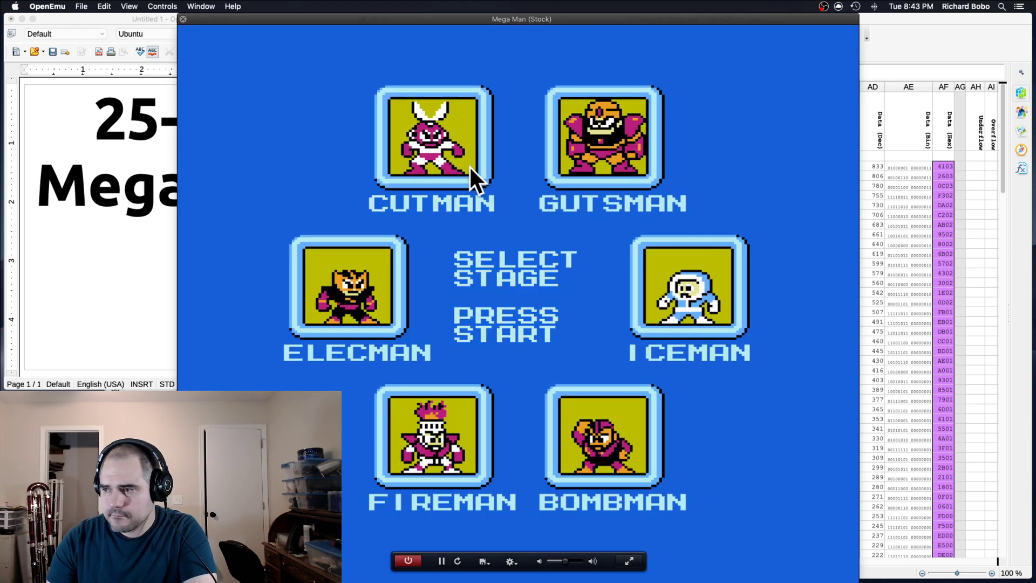
{"action": "key", "text": "Return"}
{"action": "left_click_drag", "start_coordinate": [452, 22], "coordinate": [626, 10]}
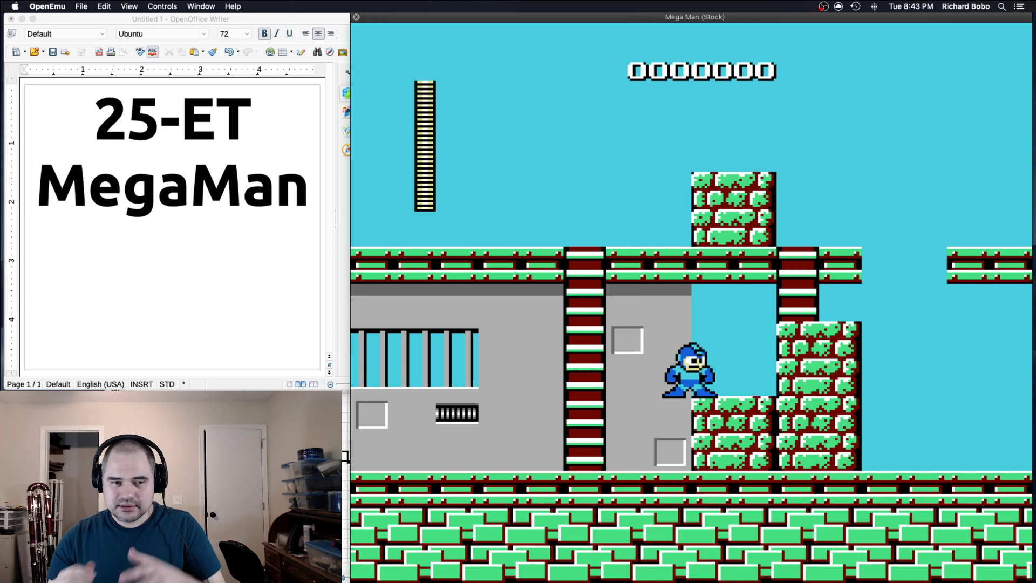
- Move the Mega Man (Stock) window down to uncover the pitch spreadsheet, and close the game
{"action": "mouse_move", "coordinate": [526, 242]}
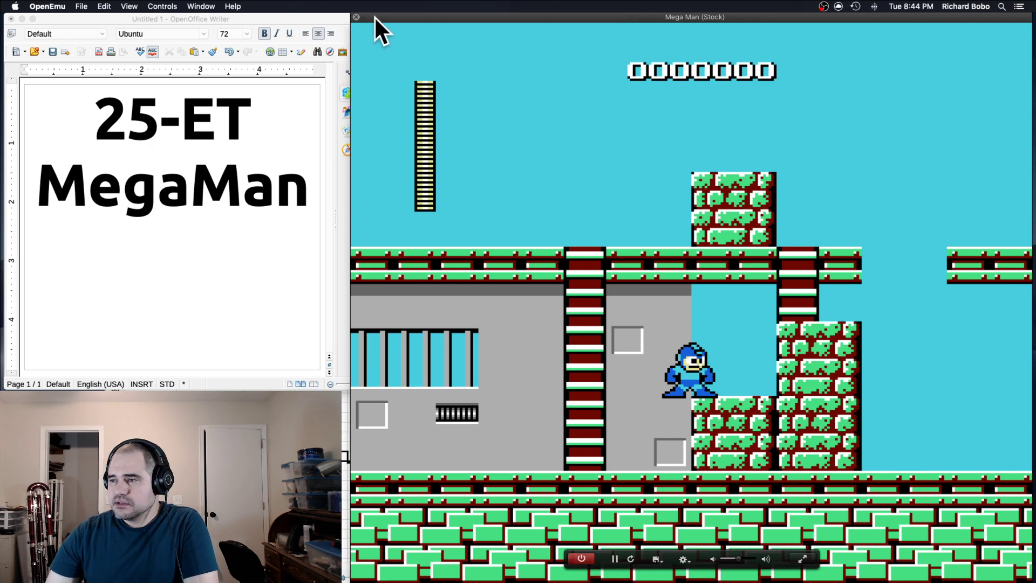
{"action": "left_click_drag", "start_coordinate": [430, 18], "coordinate": [120, 306]}
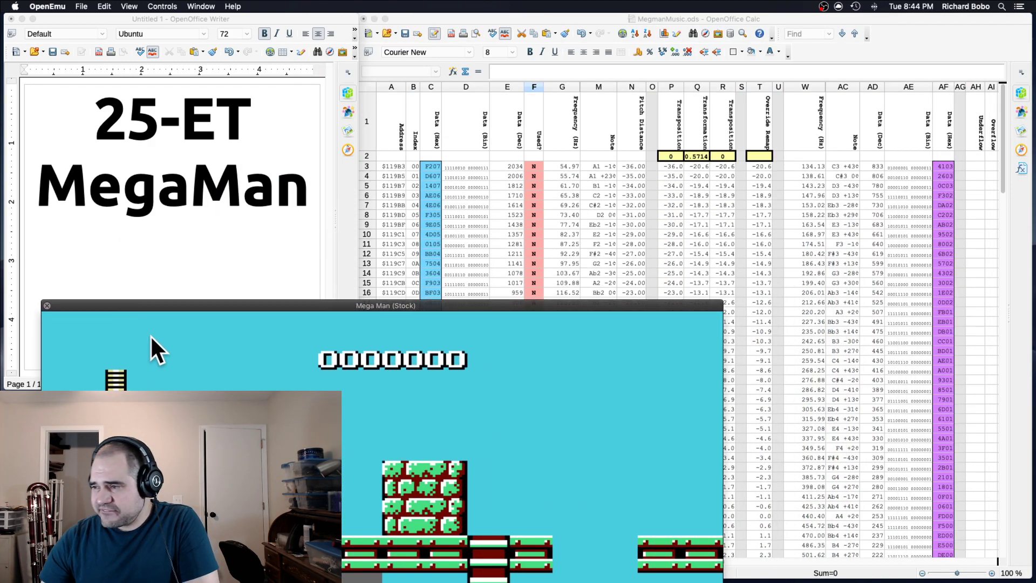
{"action": "left_click", "coordinate": [155, 229]}
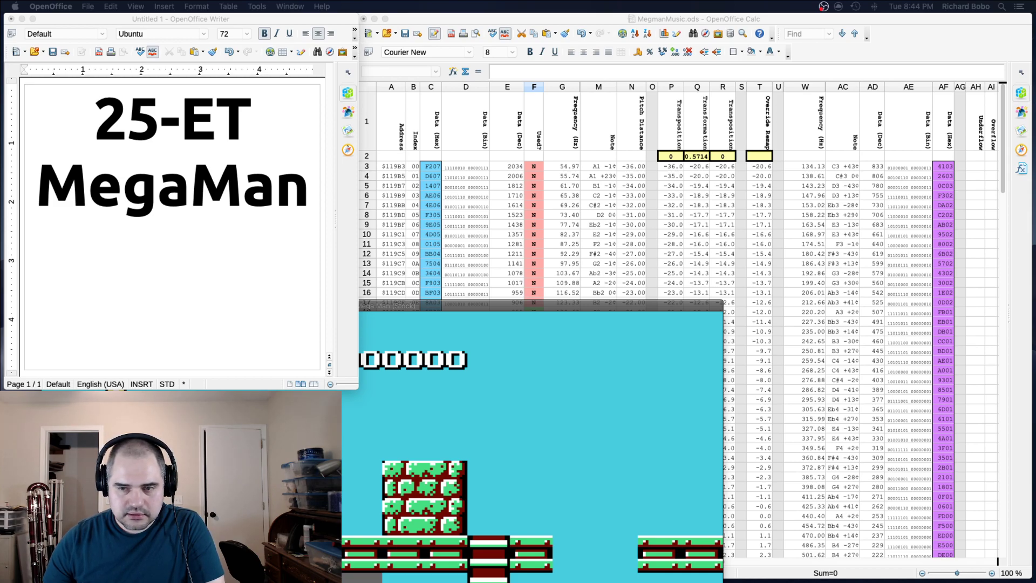
{"action": "left_click", "coordinate": [362, 451]}
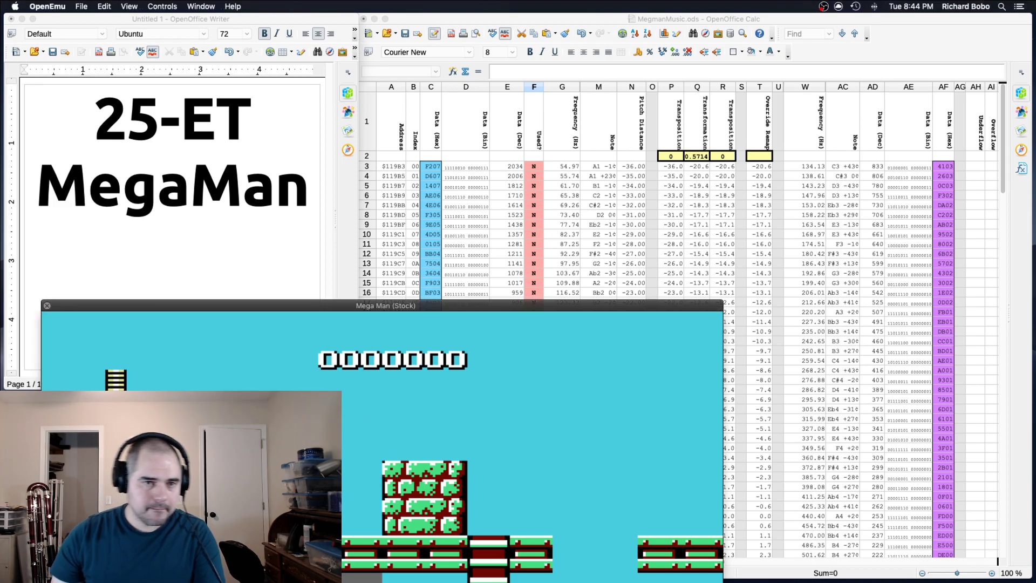
{"action": "left_click", "coordinate": [41, 379]}
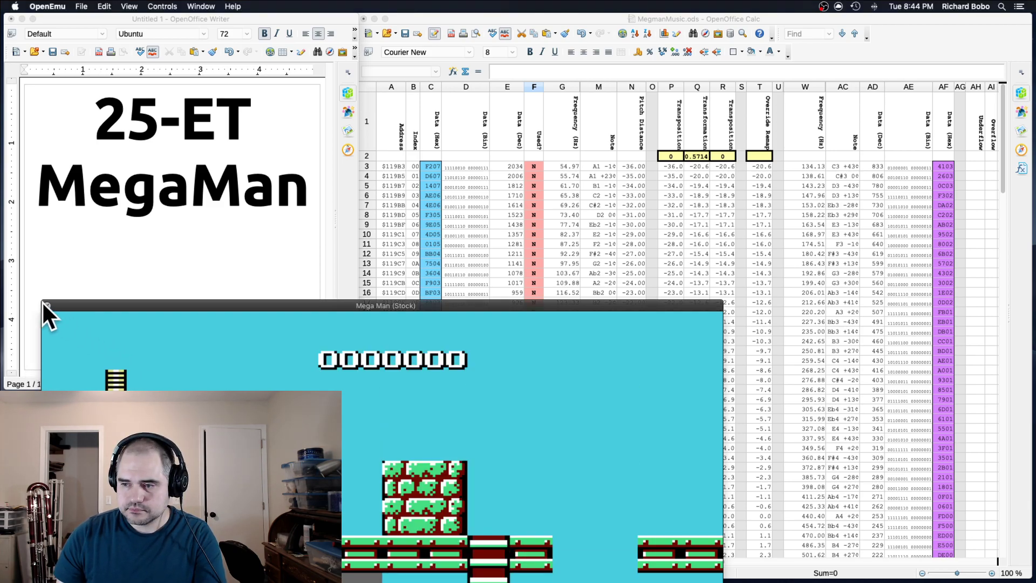
{"action": "left_click", "coordinate": [47, 306]}
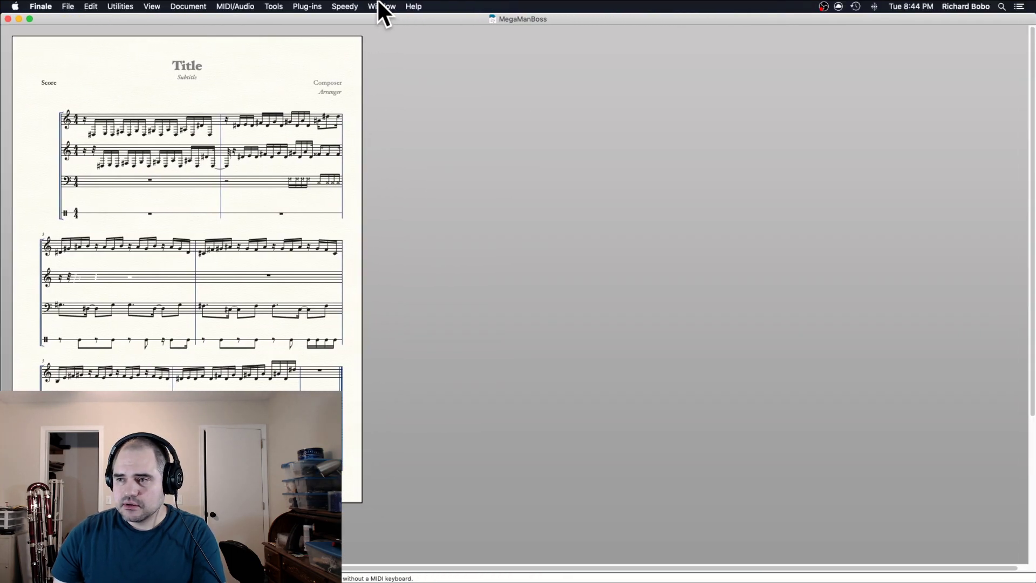
- Show the MegaManBoss score in Scroll View and zoom in two levels
{"action": "left_click", "coordinate": [114, 6]}
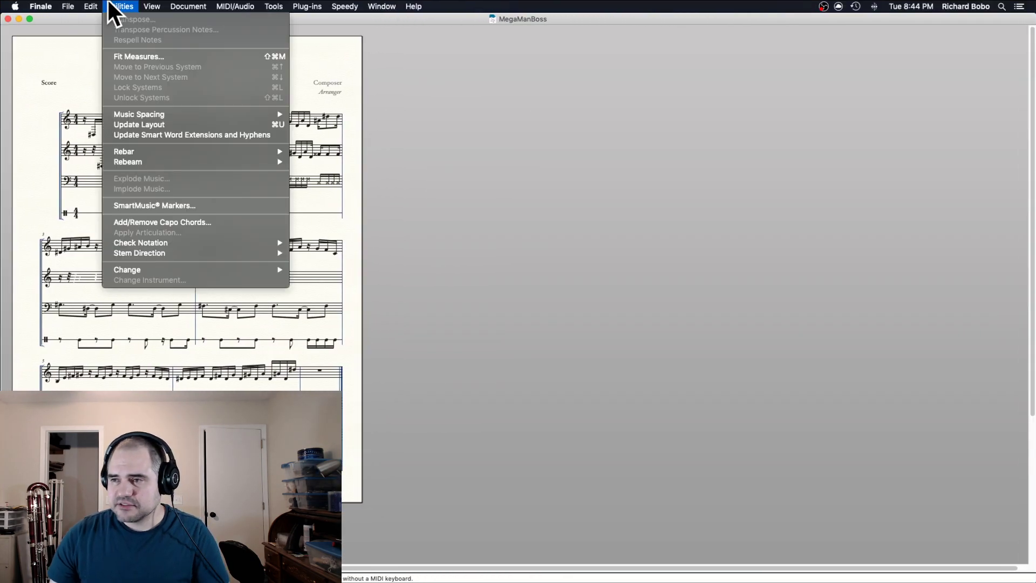
{"action": "left_click", "coordinate": [165, 46]}
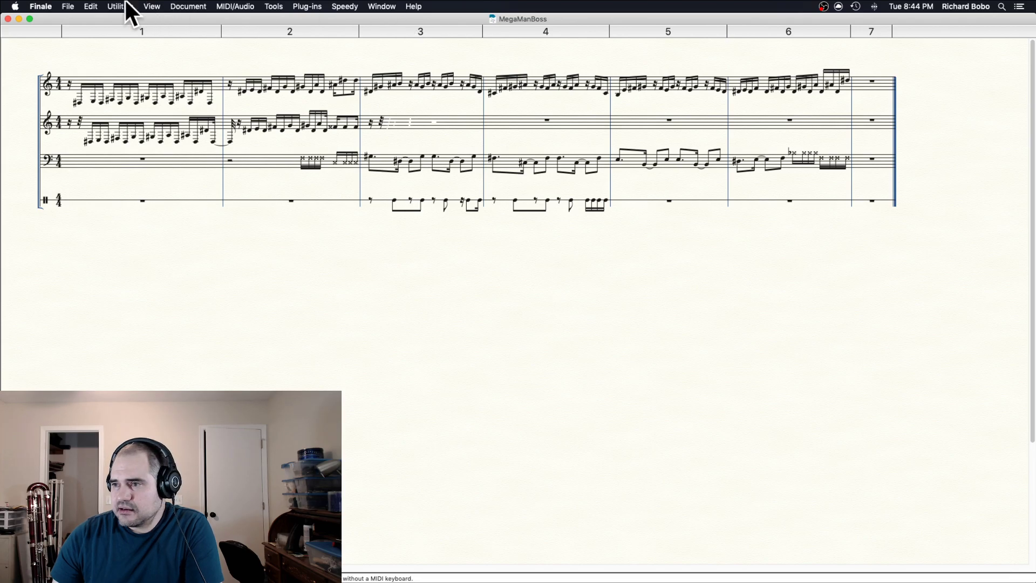
{"action": "left_click", "coordinate": [151, 6]}
{"action": "mouse_move", "coordinate": [162, 93]}
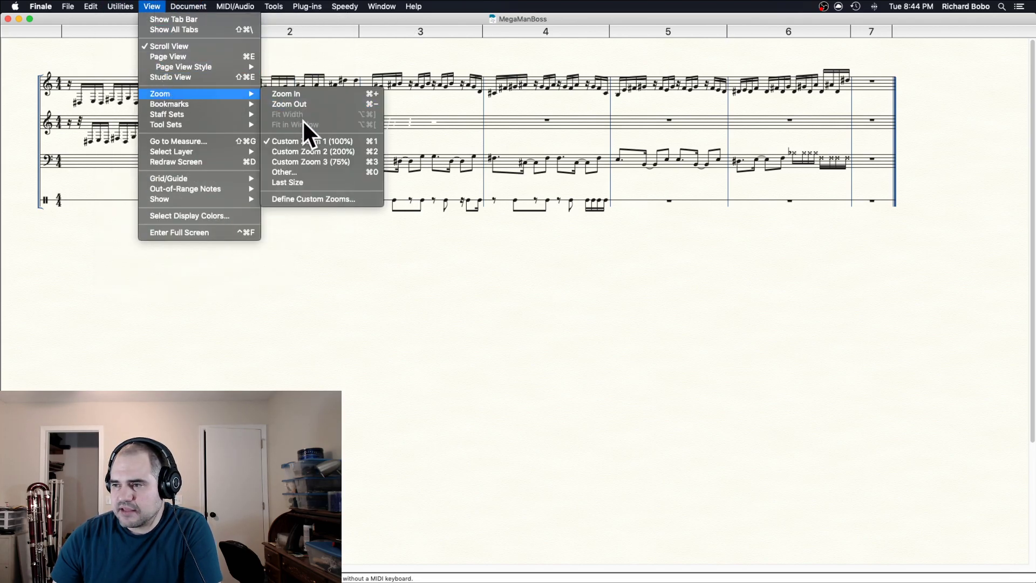
{"action": "left_click", "coordinate": [306, 93]}
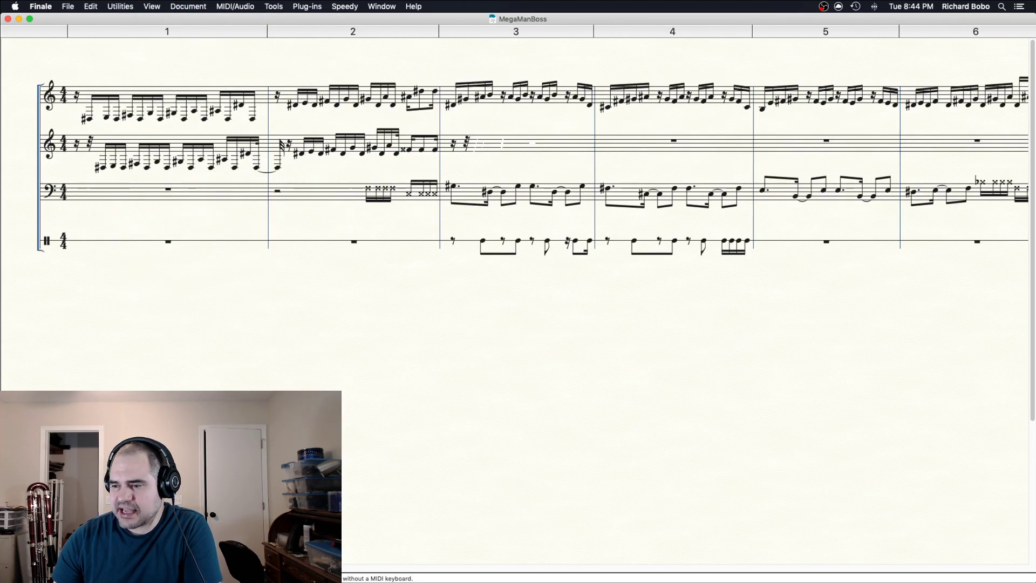
{"action": "left_click", "coordinate": [92, 6]}
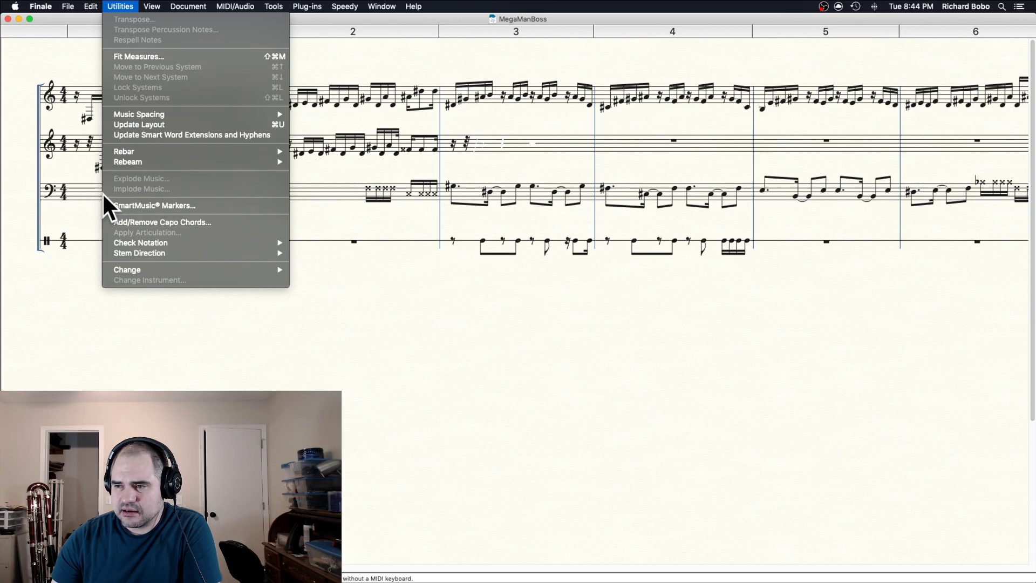
{"action": "mouse_move", "coordinate": [144, 7]}
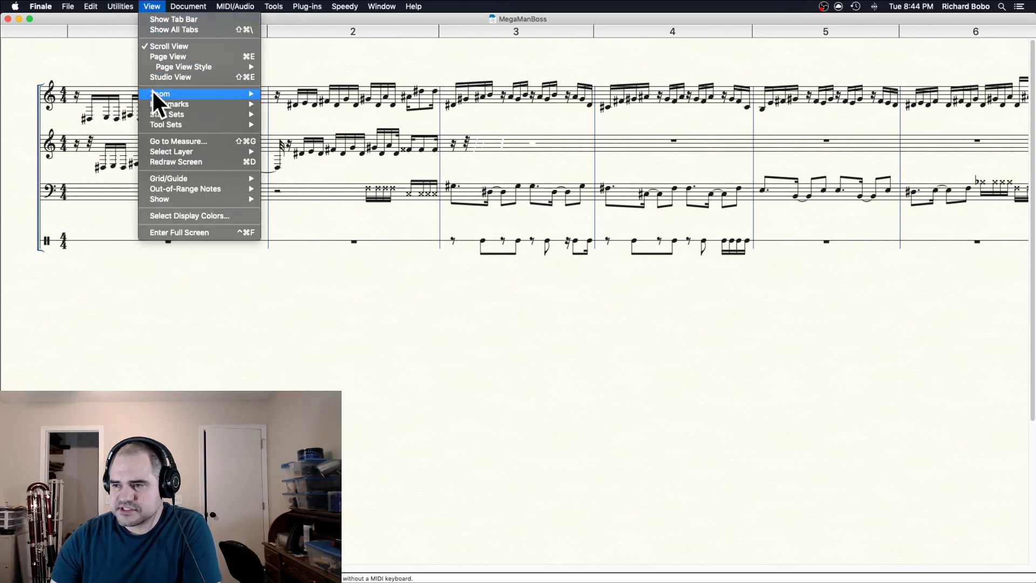
{"action": "mouse_move", "coordinate": [154, 92]}
{"action": "left_click", "coordinate": [339, 93]}
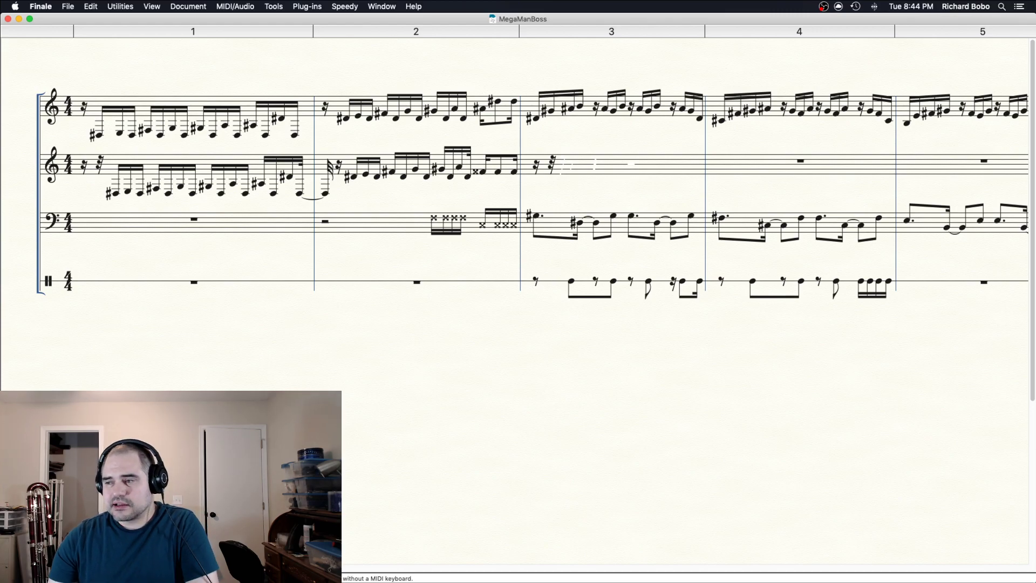
- Bring the Main tool palette onto the score and add a forward repeat at the start of measure 3 with the Repeat tool
{"action": "left_click_drag", "start_coordinate": [146, 568], "coordinate": [357, 557]}
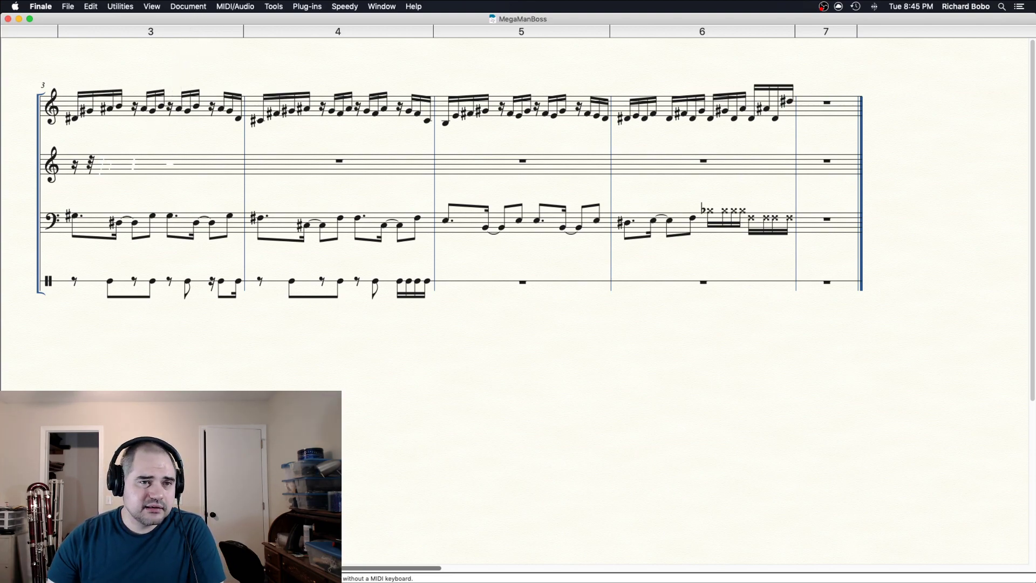
{"action": "left_click_drag", "start_coordinate": [0, 281], "coordinate": [464, 362]}
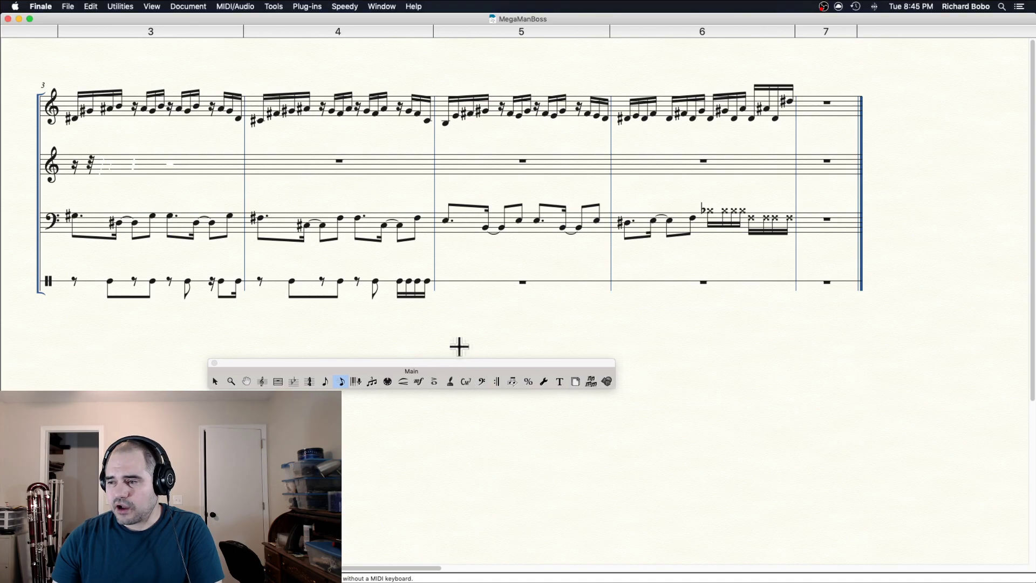
{"action": "left_click", "coordinate": [497, 381]}
{"action": "left_click", "coordinate": [125, 111]}
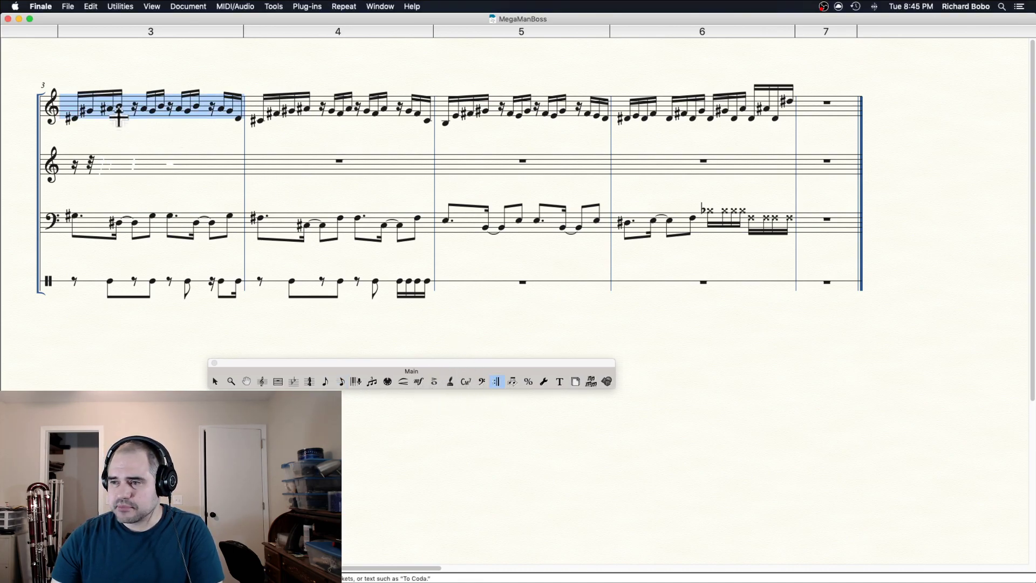
{"action": "left_click", "coordinate": [771, 108], "text": "shift"}
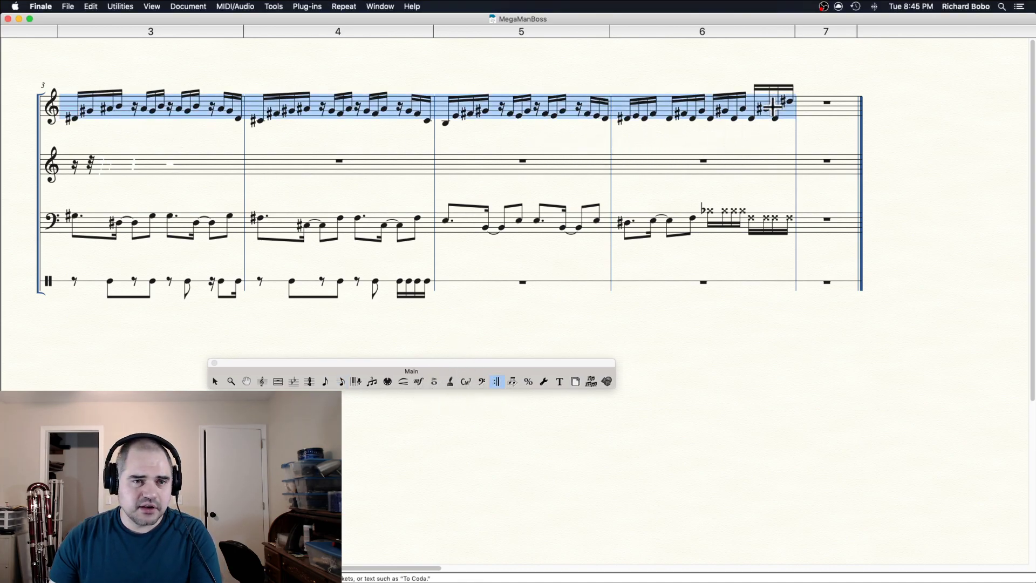
{"action": "double_click", "coordinate": [497, 104]}
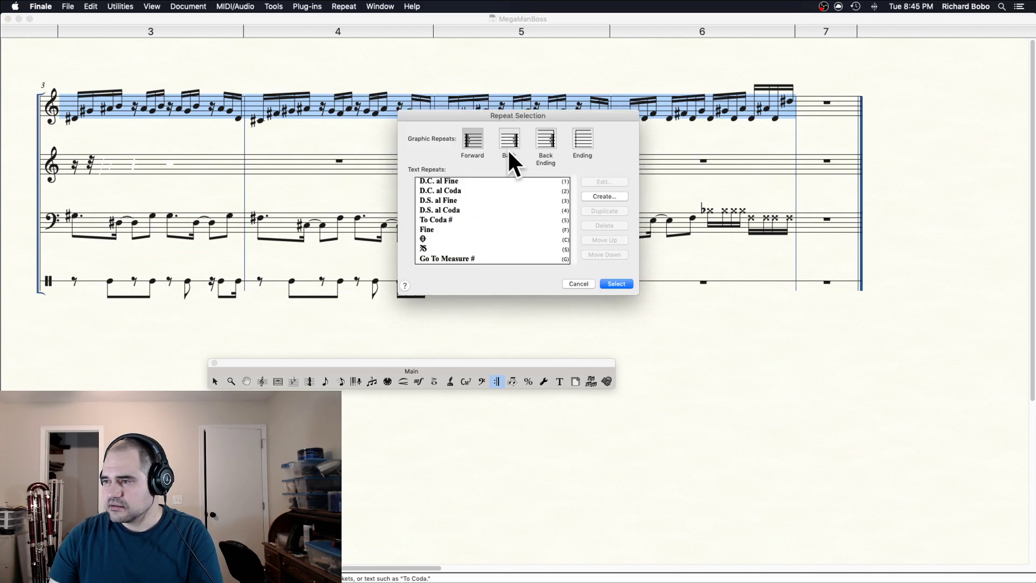
{"action": "left_click", "coordinate": [614, 285]}
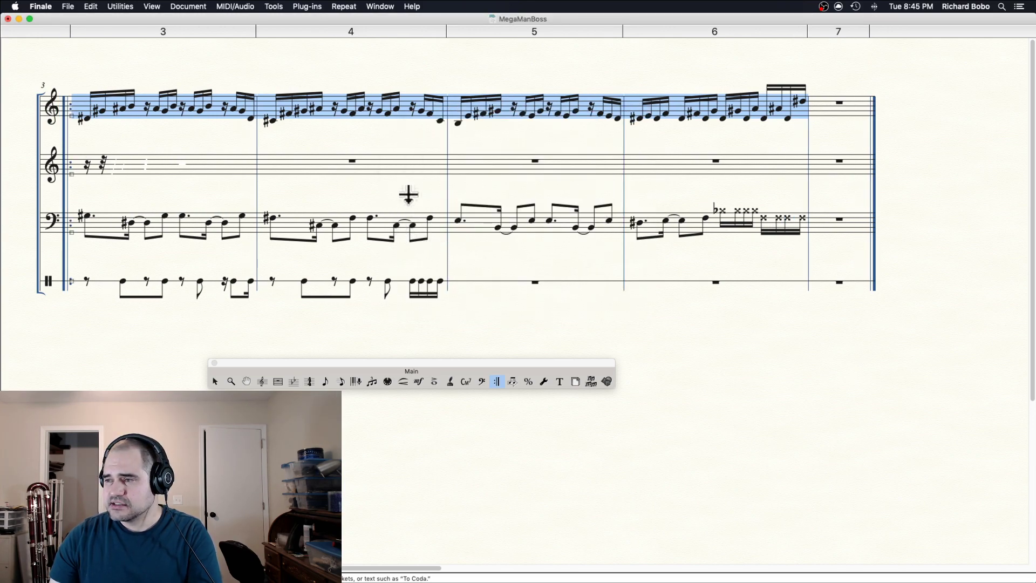
- Add a backward repeat at the end of measure 6 that plays the section 2 times, targeting the nearest forward repeat
{"action": "left_click", "coordinate": [330, 158]}
{"action": "left_click", "coordinate": [744, 111]}
{"action": "double_click", "coordinate": [772, 114]}
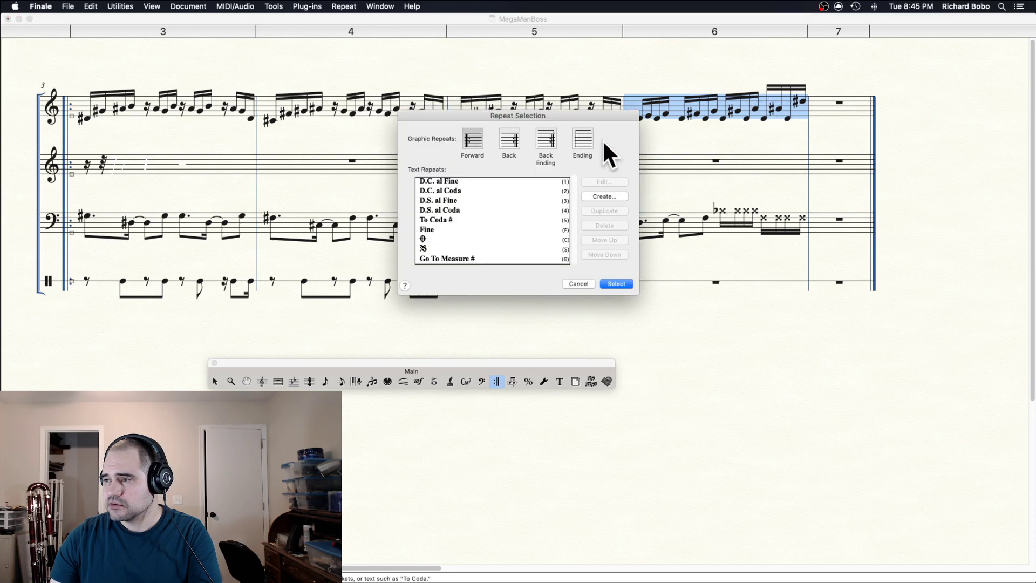
{"action": "left_click", "coordinate": [614, 285]}
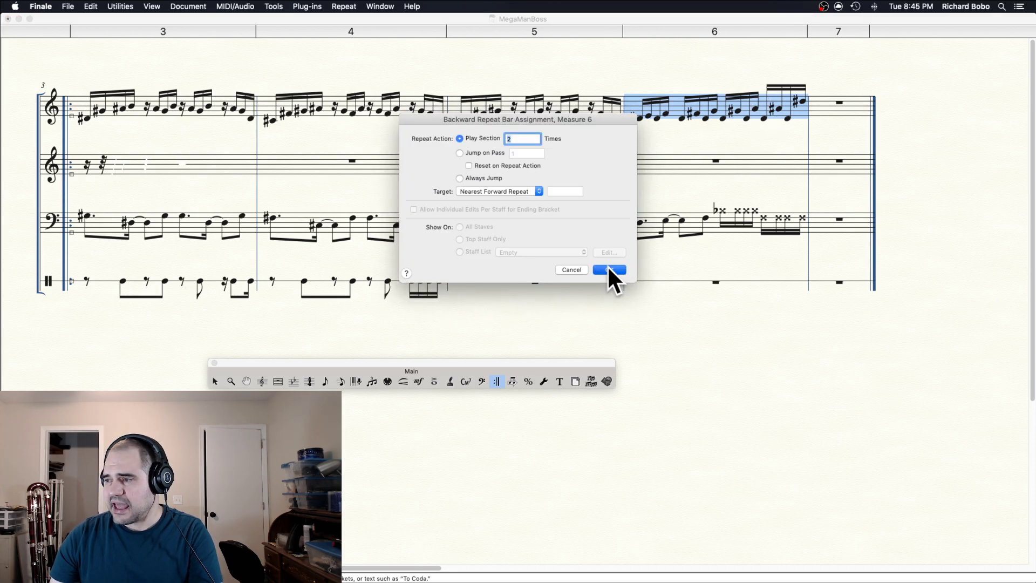
{"action": "left_click", "coordinate": [608, 271]}
{"action": "left_click", "coordinate": [310, 335]}
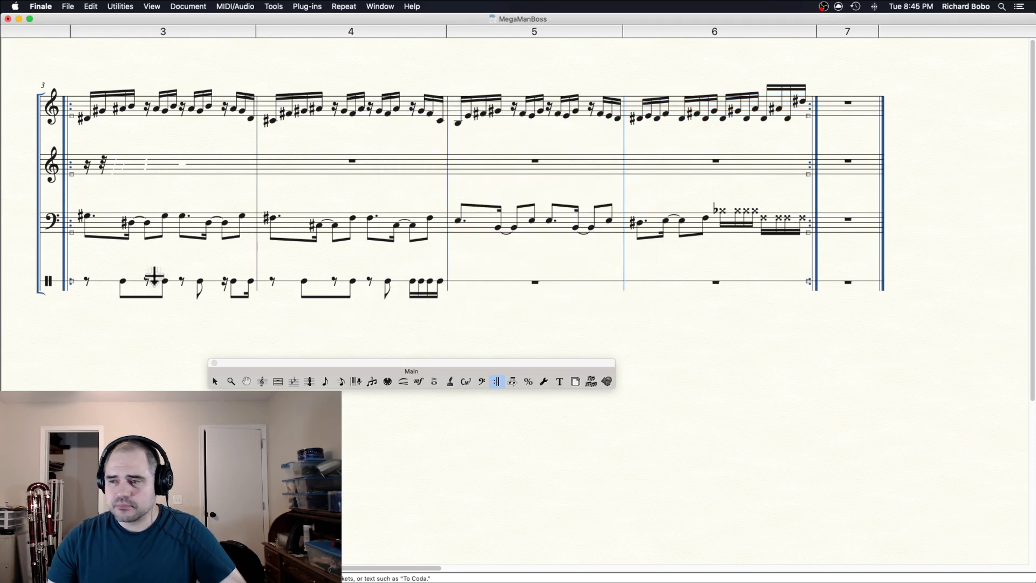
- Examine the percussion part in measures 3–4, the bass line in measures 3–6 and the top-staff melody in measures 3–6 by highlighting each
{"action": "left_click", "coordinate": [143, 282]}
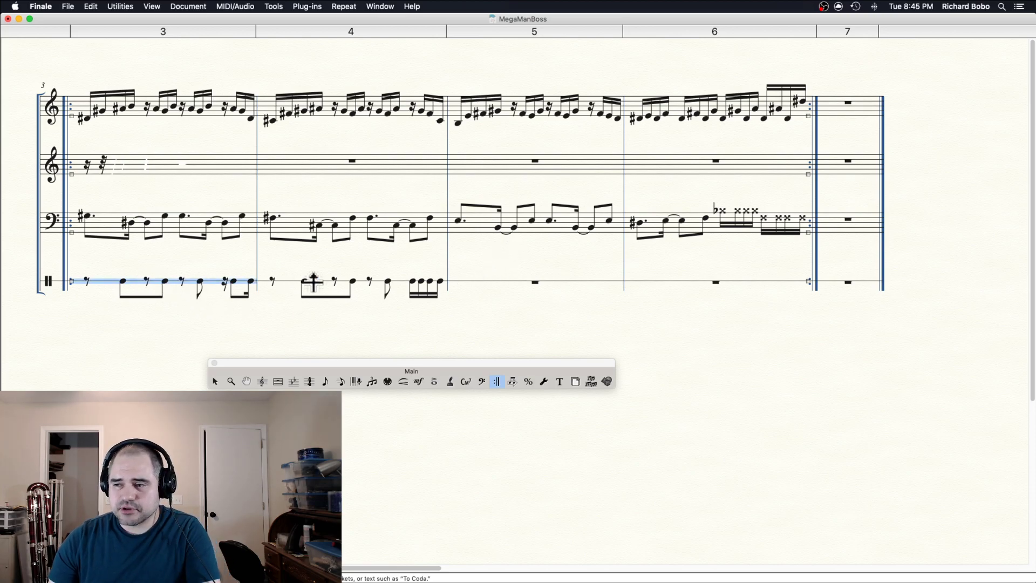
{"action": "left_click", "coordinate": [323, 282], "text": "shift"}
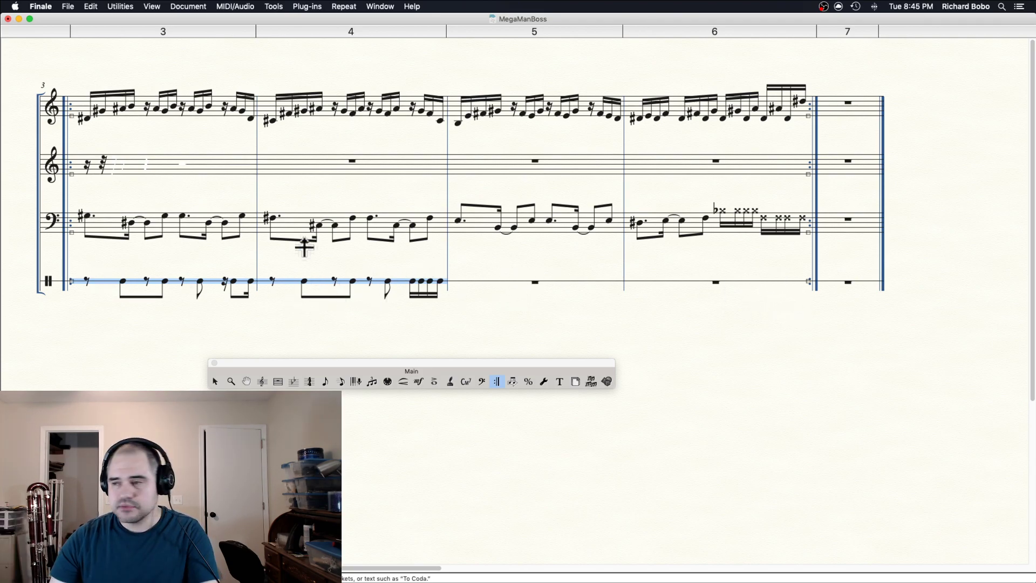
{"action": "left_click", "coordinate": [225, 213]}
{"action": "left_click", "coordinate": [736, 223], "text": "shift"}
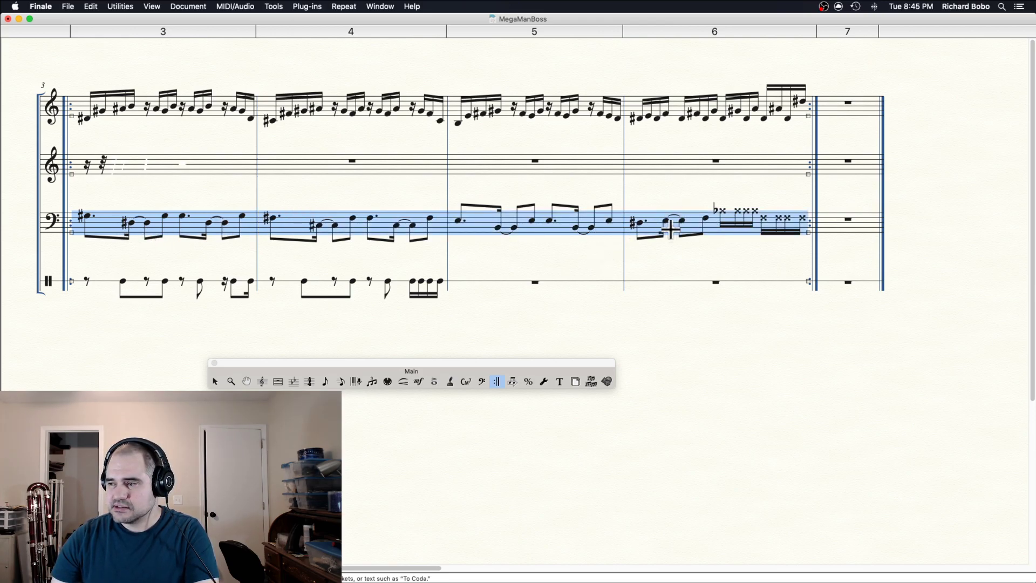
{"action": "left_click", "coordinate": [172, 111]}
{"action": "left_click", "coordinate": [742, 112], "text": "shift"}
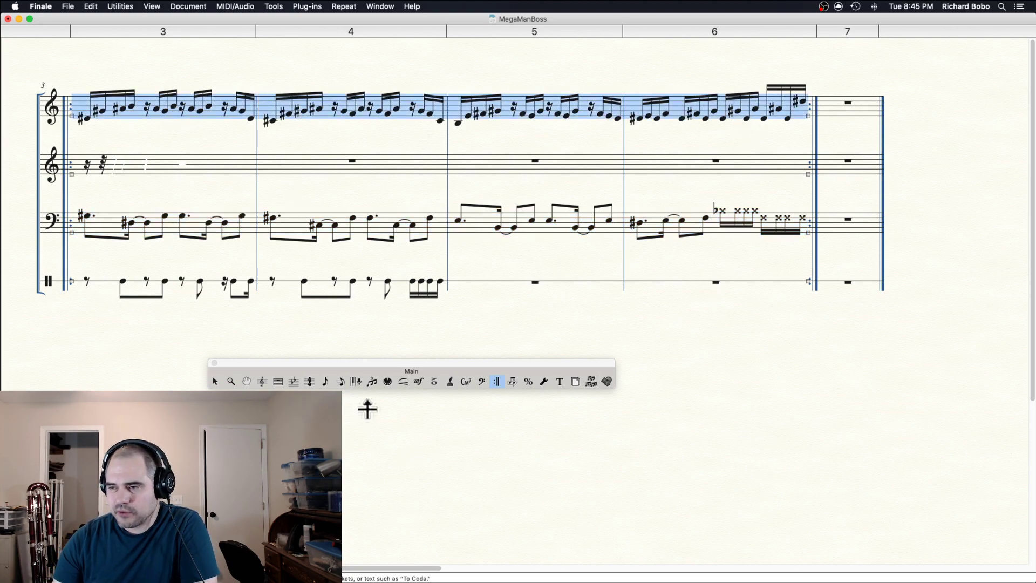
{"action": "scroll", "coordinate": [518, 195], "scroll_direction": "left", "scroll_amount": 5}
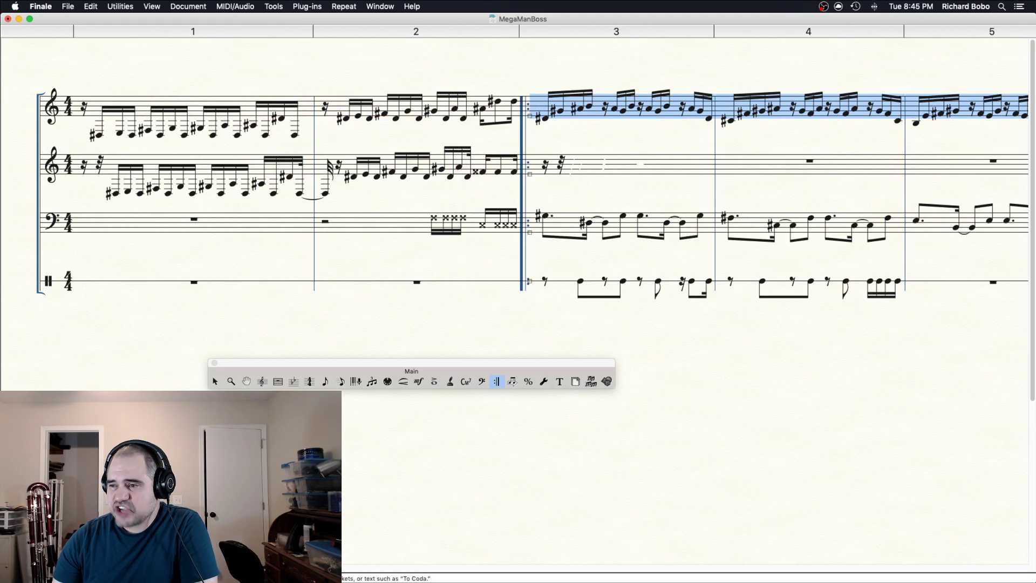
{"action": "scroll", "coordinate": [518, 194], "scroll_direction": "right", "scroll_amount": 3}
{"action": "scroll", "coordinate": [518, 194], "scroll_direction": "right", "scroll_amount": 3}
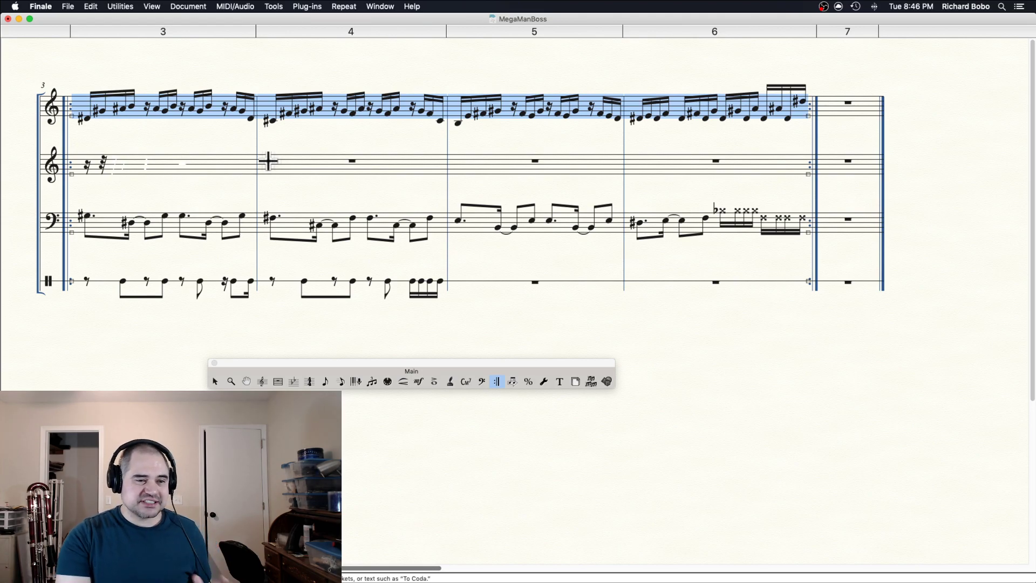
{"action": "left_click", "coordinate": [60, 64]}
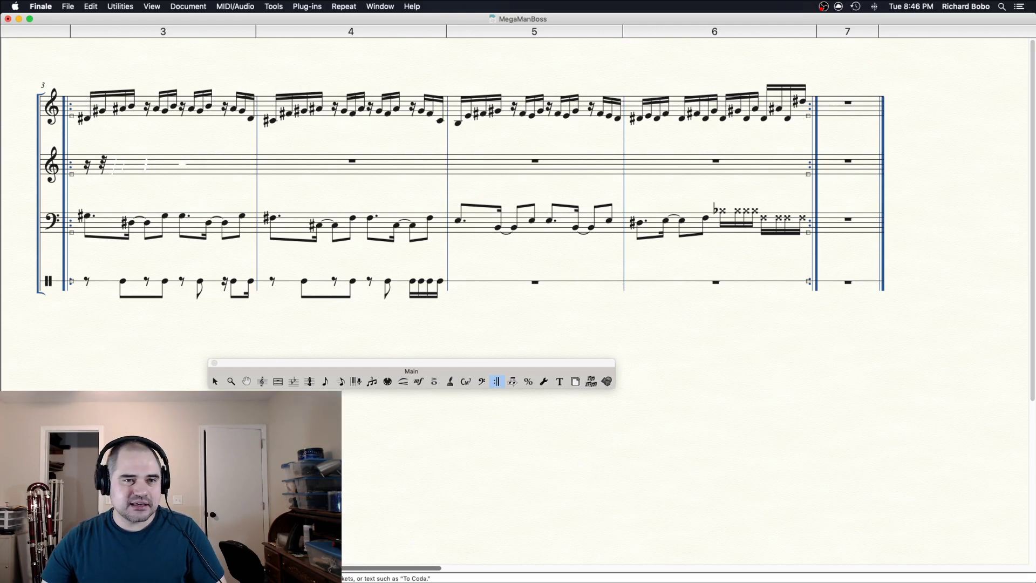
{"action": "double_click", "coordinate": [71, 117]}
{"action": "key", "text": "Return"}
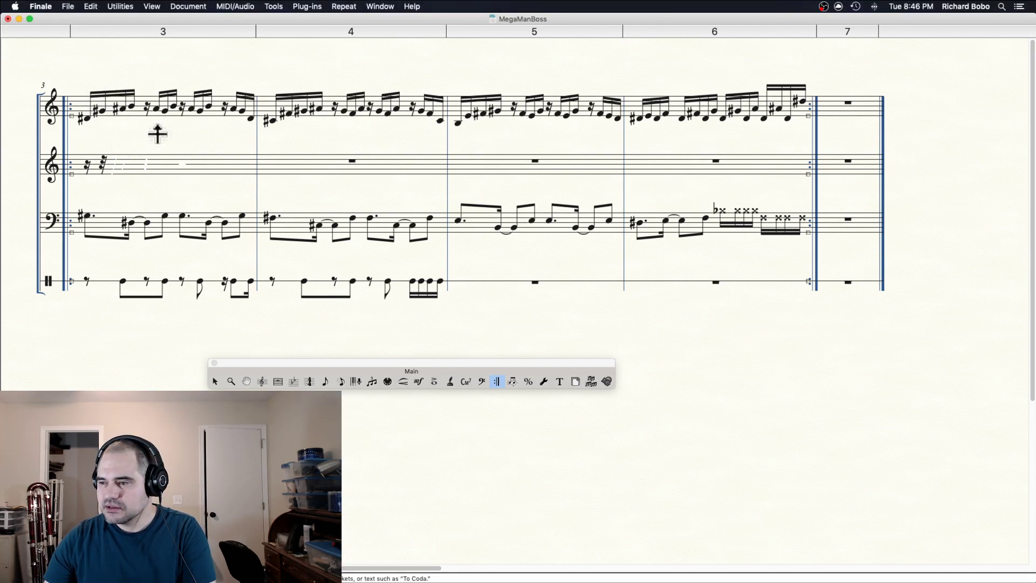
- Copy measures 3–6 of the top staff into the second staff as a delayed echo, starting after the opening rests of measure 3
{"action": "left_click", "coordinate": [215, 381]}
{"action": "left_click_drag", "start_coordinate": [122, 104], "coordinate": [812, 133]}
{"action": "left_click_drag", "start_coordinate": [82, 111], "coordinate": [111, 165]}
{"action": "key", "text": "Escape"}
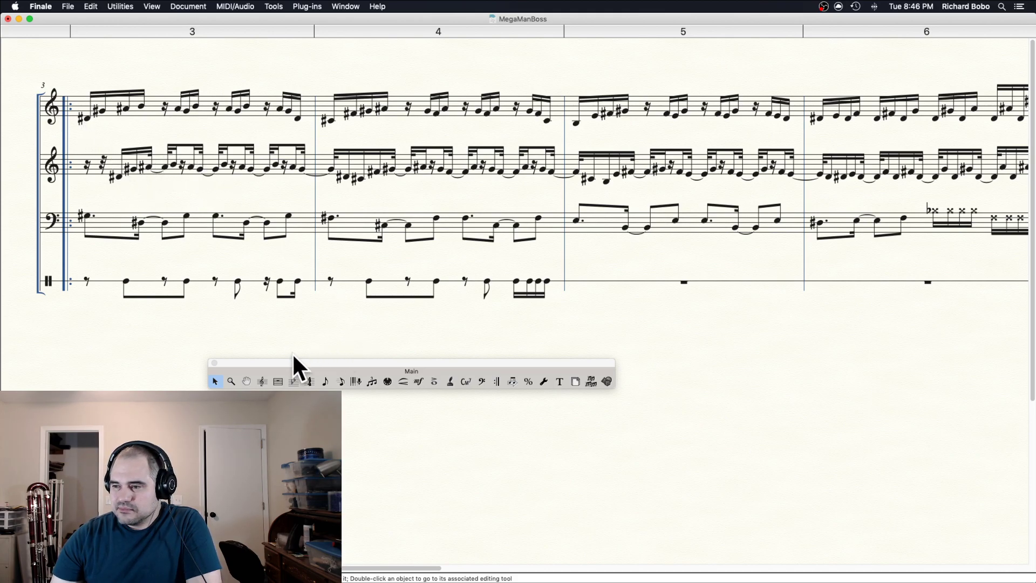
- Move the Main tool palette beneath the percussion staff under measures 3 and 4
{"action": "left_click_drag", "start_coordinate": [295, 361], "coordinate": [111, 334]}
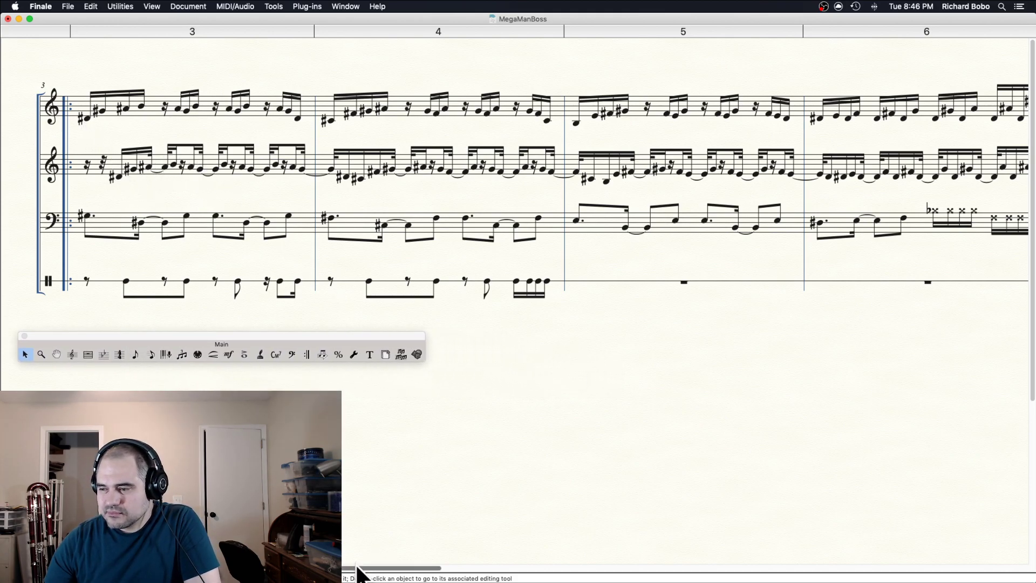
{"action": "left_click_drag", "start_coordinate": [359, 569], "coordinate": [377, 559]}
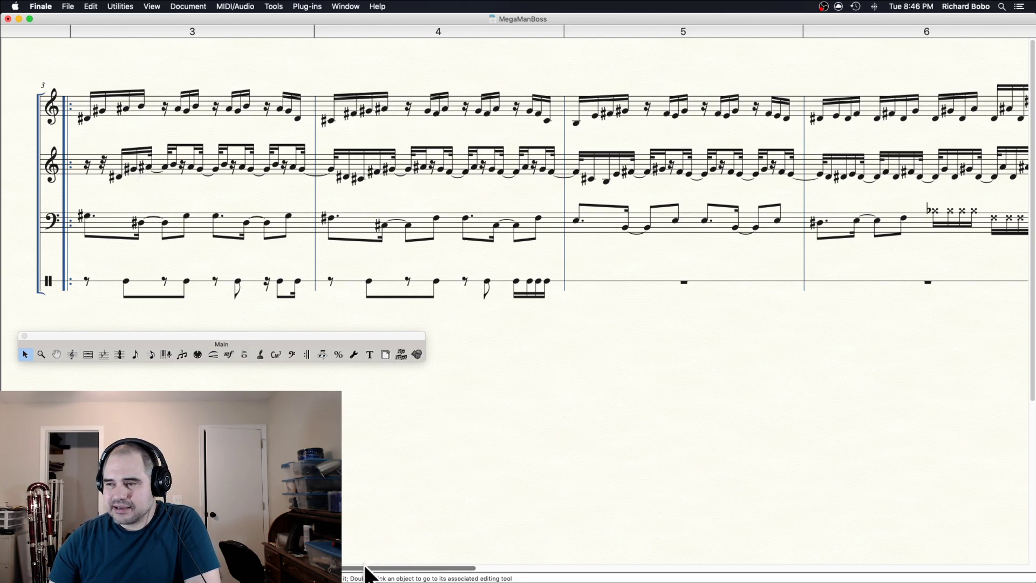
{"action": "mouse_move", "coordinate": [366, 566]}
{"action": "left_mouse_down"}
{"action": "mouse_move", "coordinate": [449, 565]}
{"action": "mouse_move", "coordinate": [381, 555]}
{"action": "left_mouse_up"}
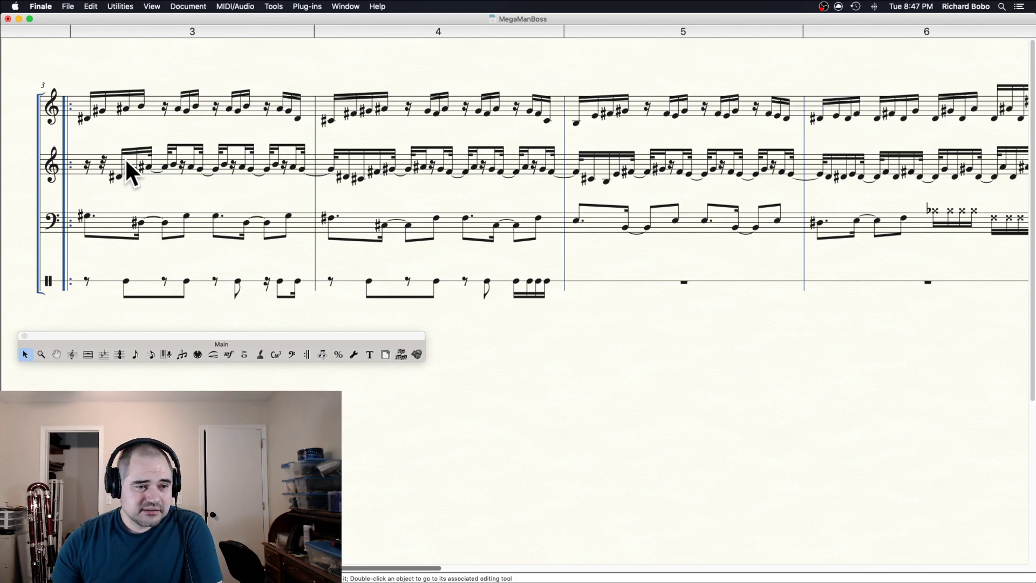
- Try to implode measures 3–6 of the top two staves into the top staff of the selection
{"action": "left_click", "coordinate": [123, 108]}
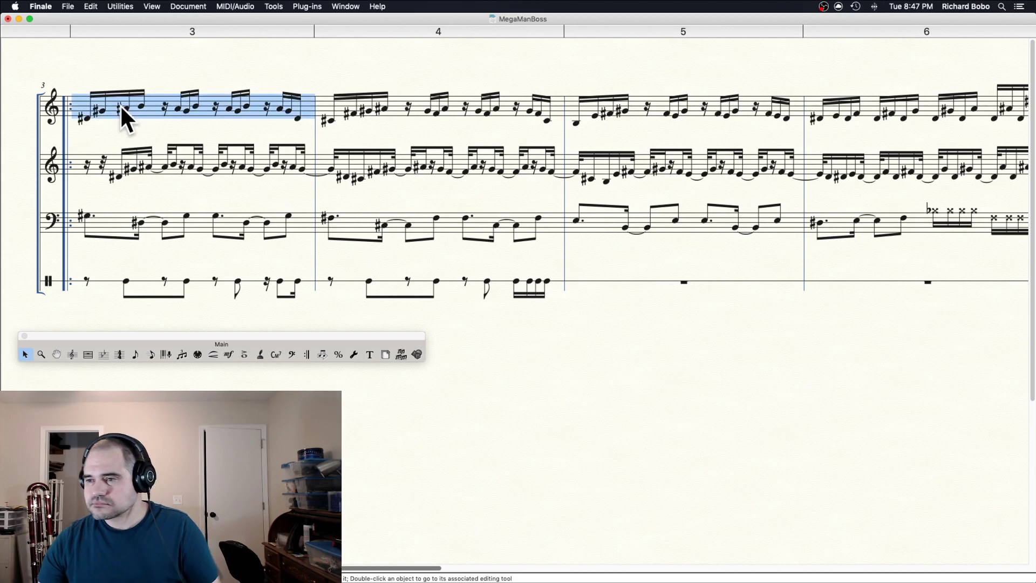
{"action": "left_click_drag", "start_coordinate": [368, 568], "coordinate": [495, 568]}
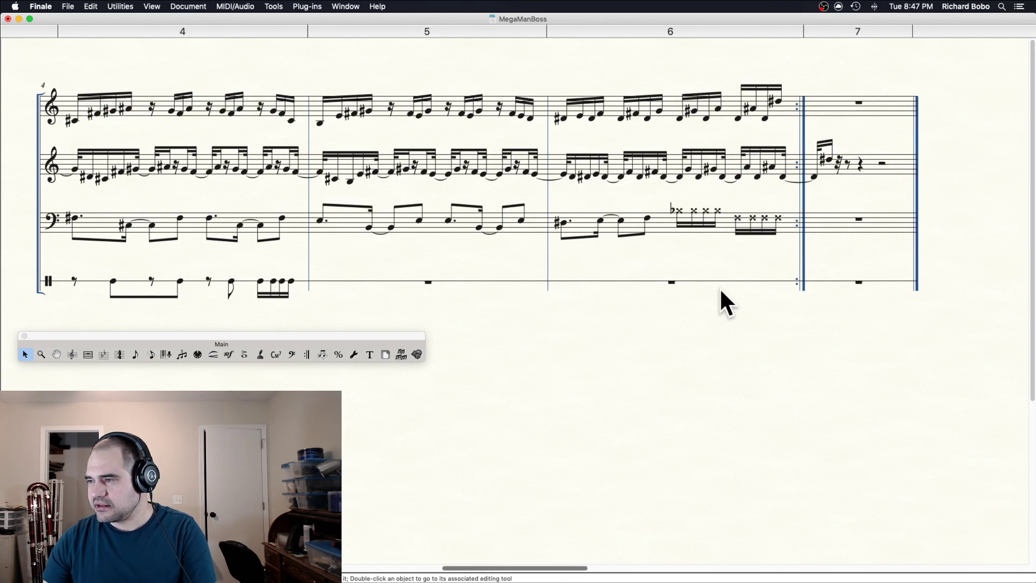
{"action": "left_click", "coordinate": [774, 164], "text": "shift"}
{"action": "left_click", "coordinate": [121, 6]}
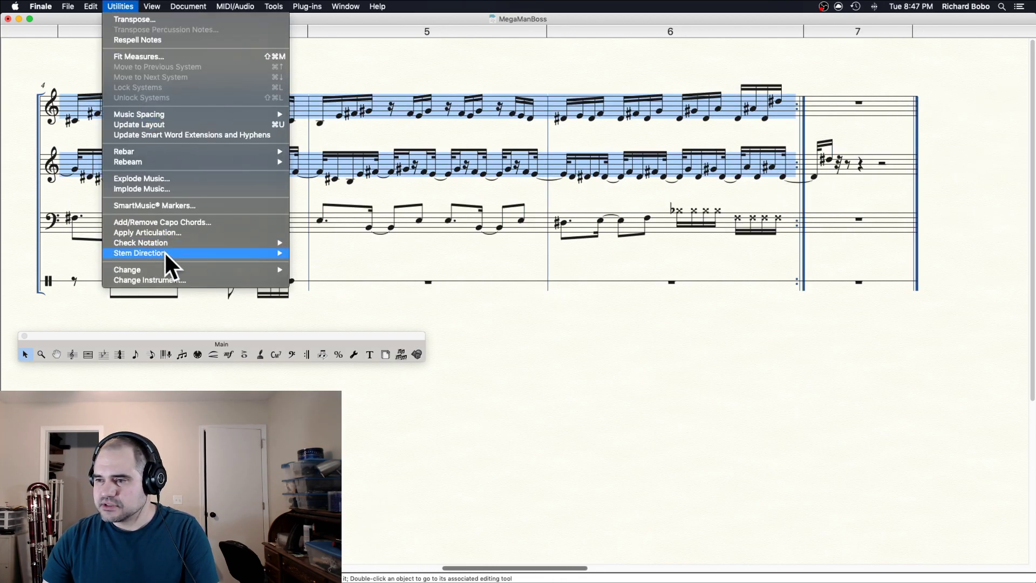
{"action": "left_click", "coordinate": [154, 189]}
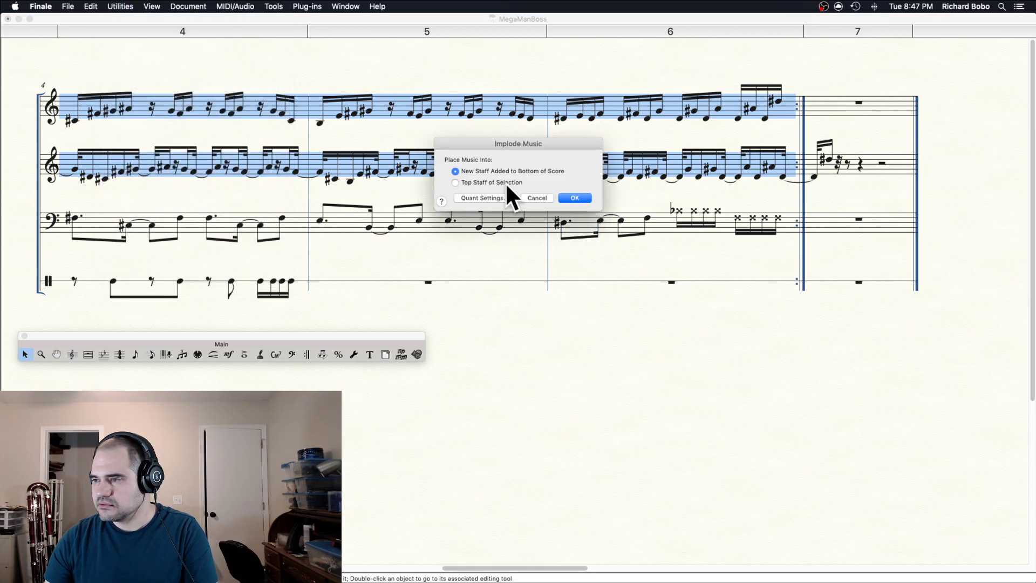
{"action": "left_click", "coordinate": [455, 182]}
{"action": "left_click", "coordinate": [570, 198]}
{"action": "left_click", "coordinate": [562, 348]}
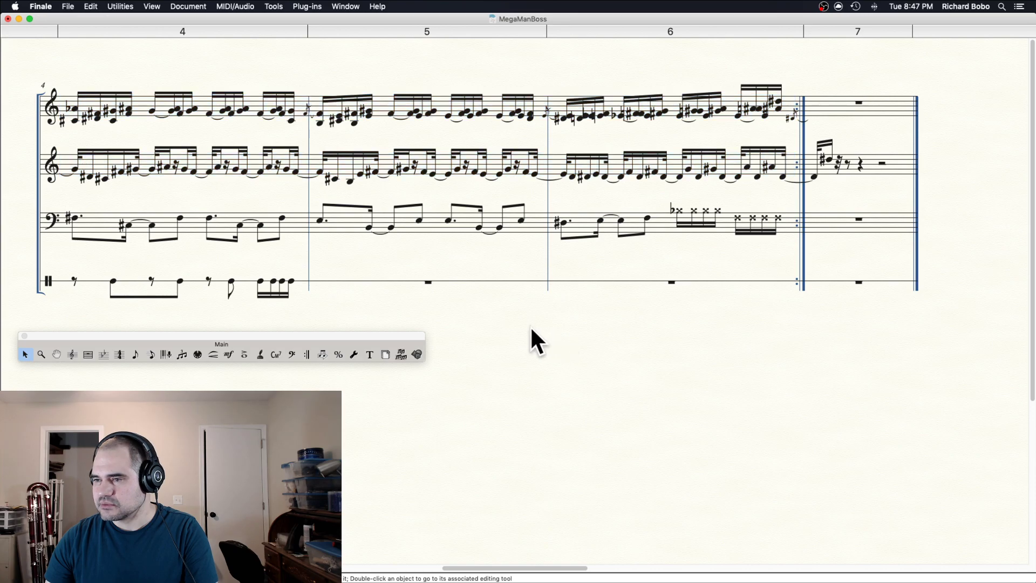
{"action": "left_click", "coordinate": [117, 7]}
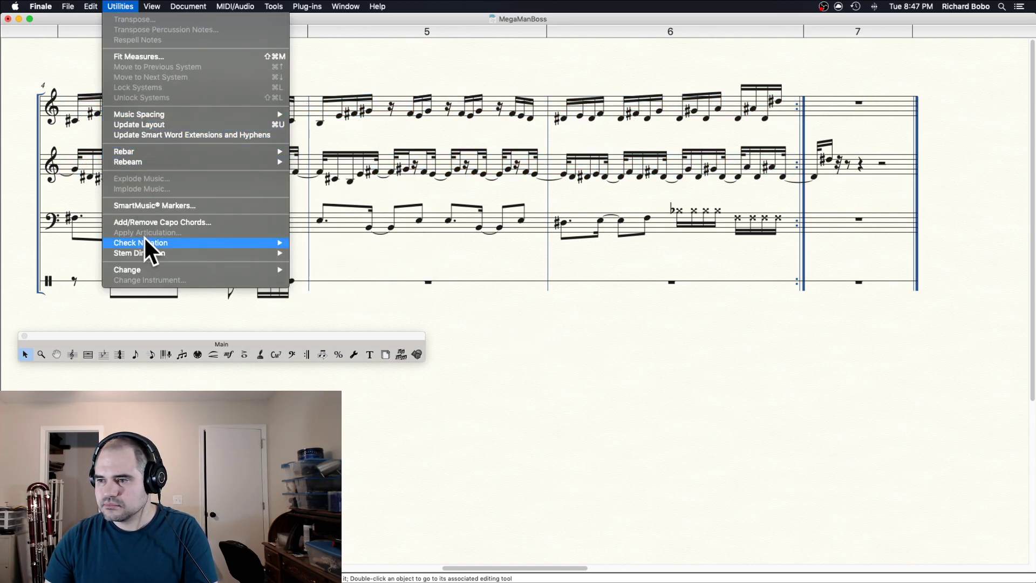
{"action": "left_click", "coordinate": [83, 113]}
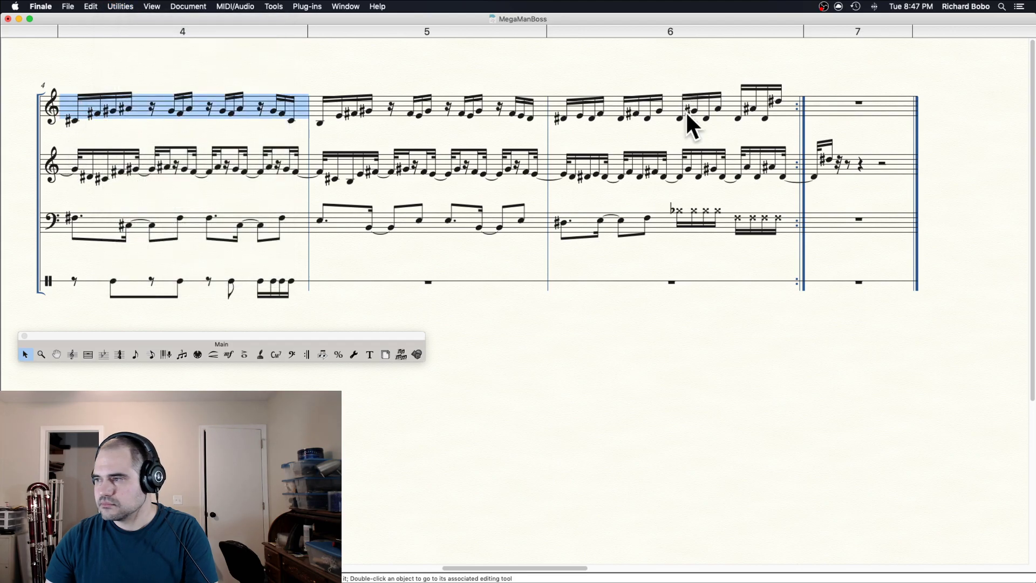
{"action": "left_click", "coordinate": [774, 167], "text": "shift"}
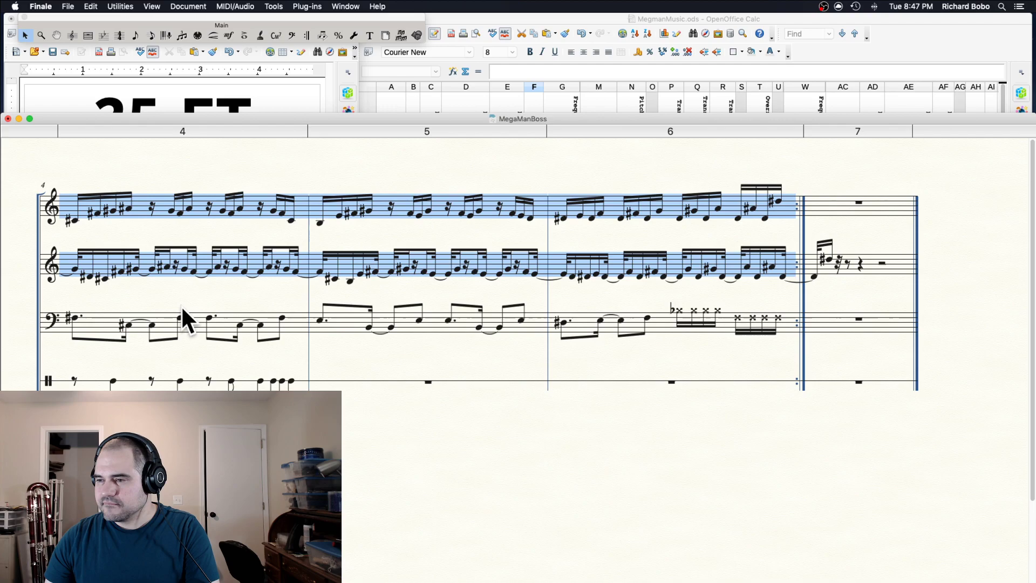
- Reposition the score window to fill the screen again, with the Main tool palette below the percussion staff
{"action": "left_click", "coordinate": [180, 310]}
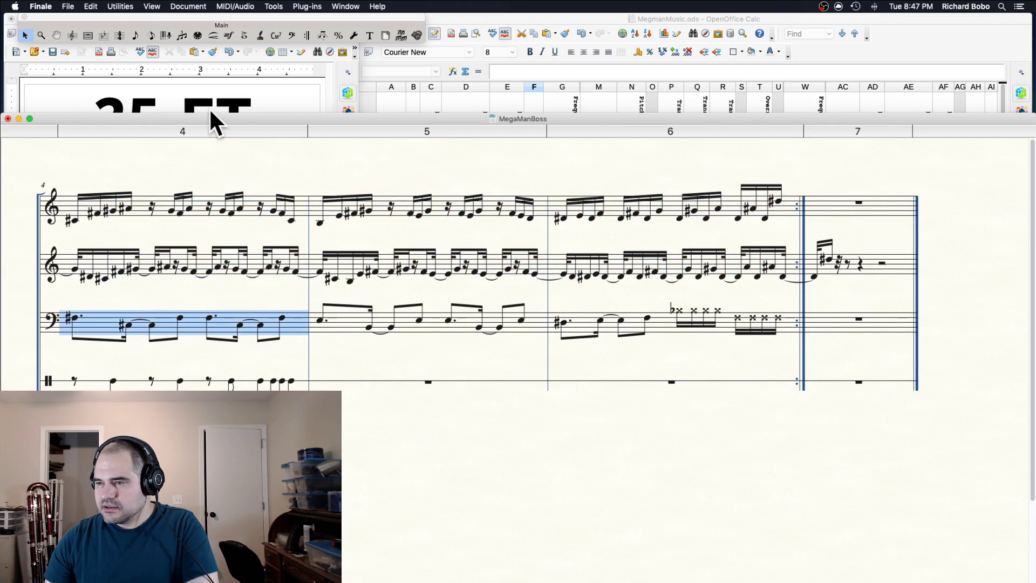
{"action": "left_click_drag", "start_coordinate": [203, 114], "coordinate": [259, 369]}
{"action": "scroll", "coordinate": [518, 216], "scroll_direction": "left", "scroll_amount": 5}
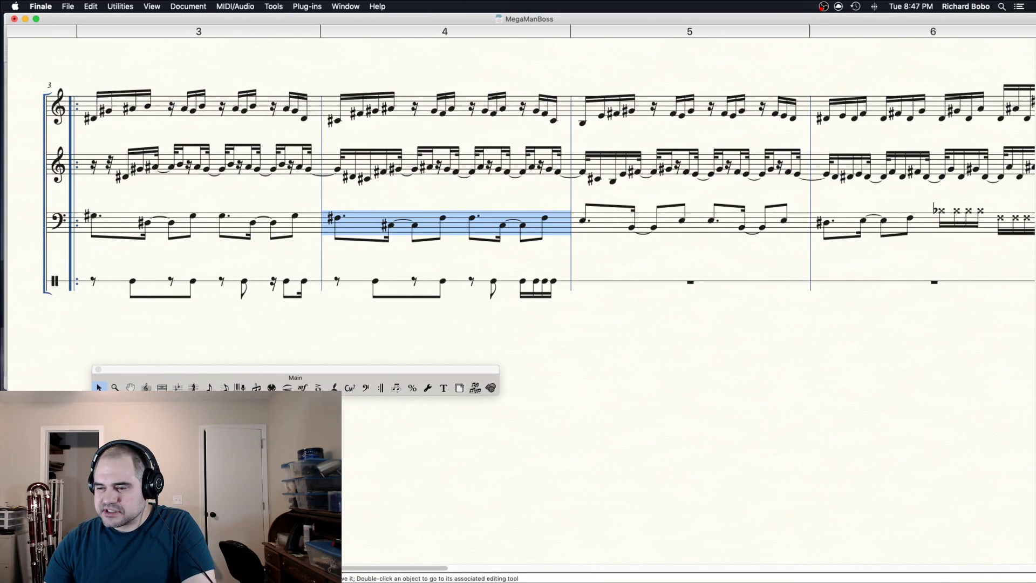
{"action": "left_click", "coordinate": [146, 106]}
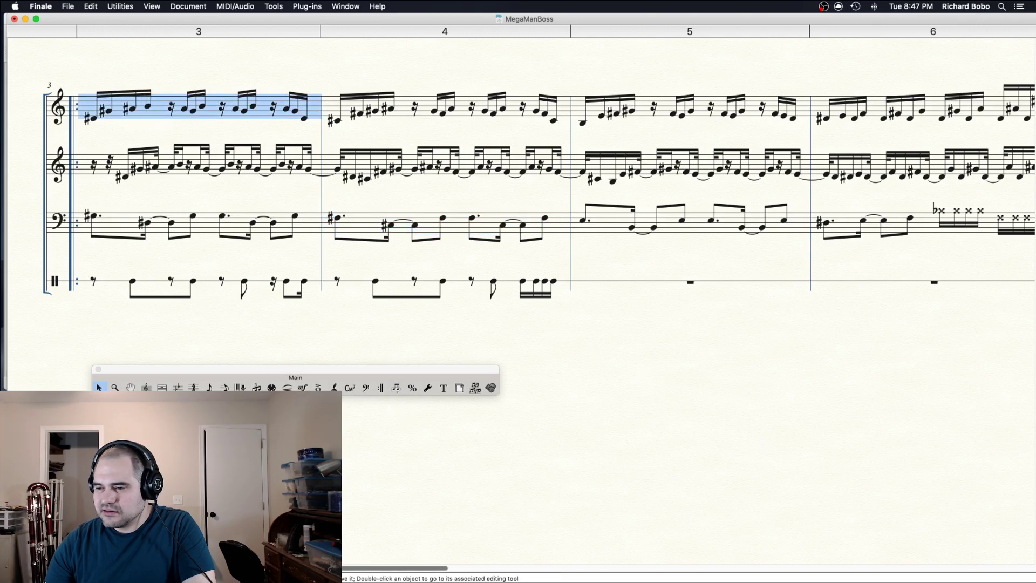
{"action": "scroll", "coordinate": [596, 44], "scroll_direction": "right", "scroll_amount": 8}
{"action": "left_click", "coordinate": [493, 109], "text": "shift"}
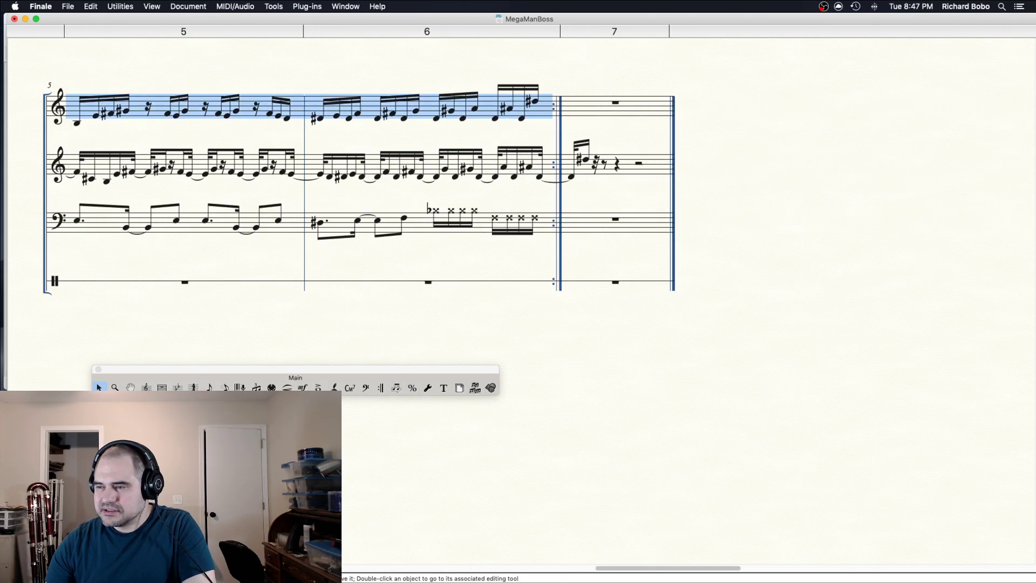
{"action": "scroll", "coordinate": [356, 189], "scroll_direction": "left", "scroll_amount": 8}
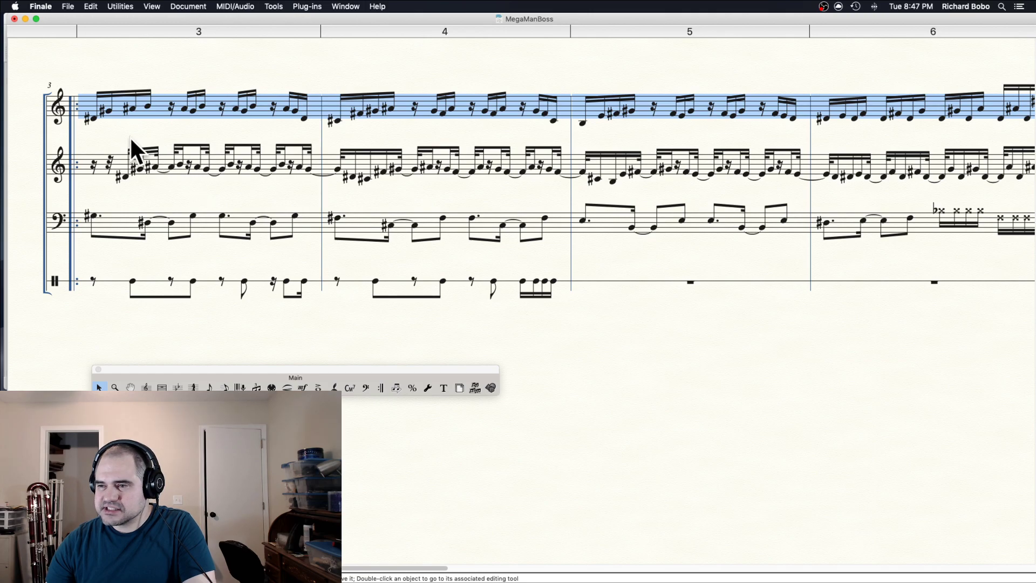
{"action": "left_click", "coordinate": [121, 157], "text": "shift"}
{"action": "left_click", "coordinate": [119, 6]}
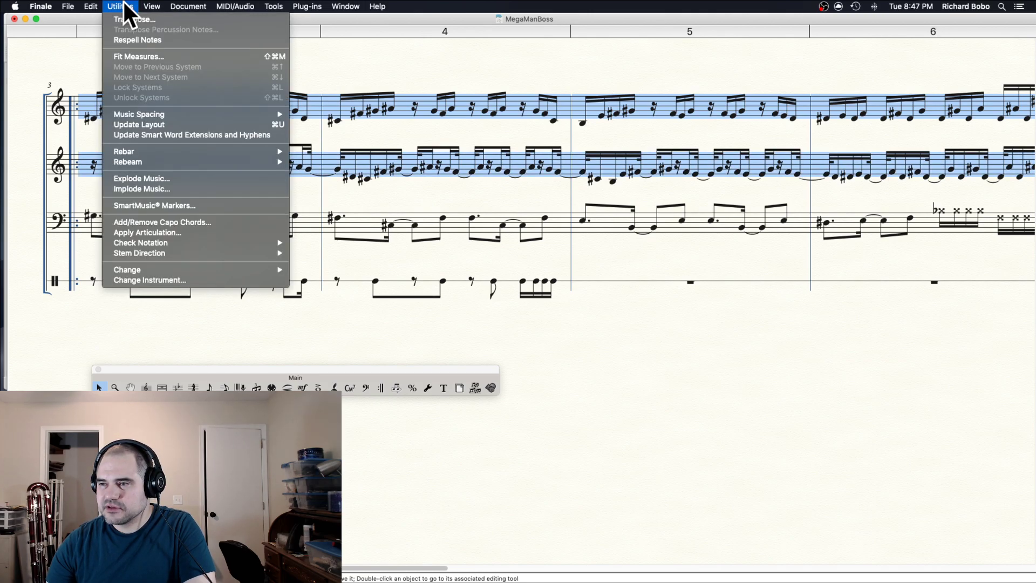
{"action": "mouse_move", "coordinate": [139, 163]}
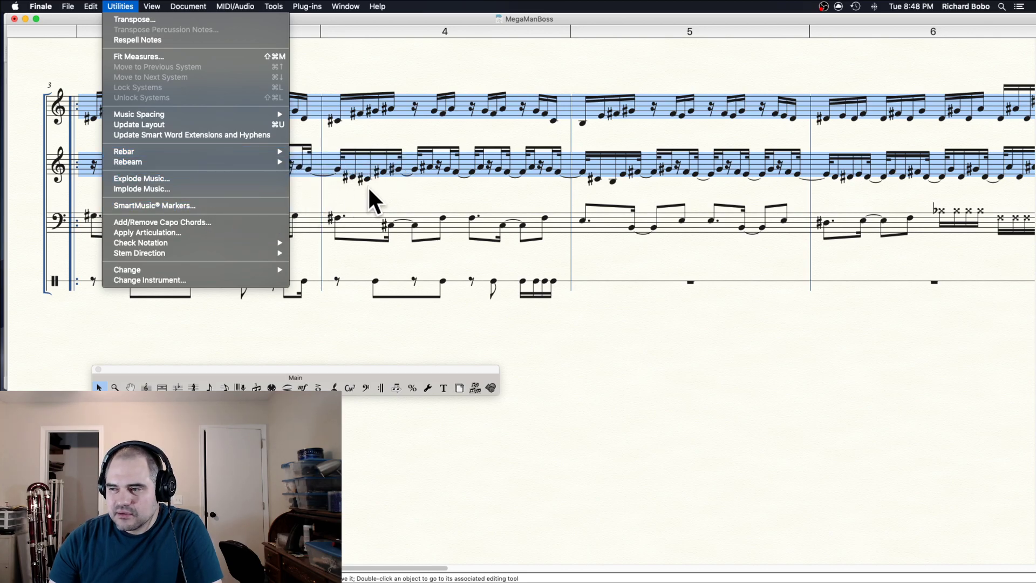
{"action": "left_click", "coordinate": [335, 190]}
- Look over the boss theme score from its closing measures back to measure 1
{"action": "left_click", "coordinate": [141, 165]}
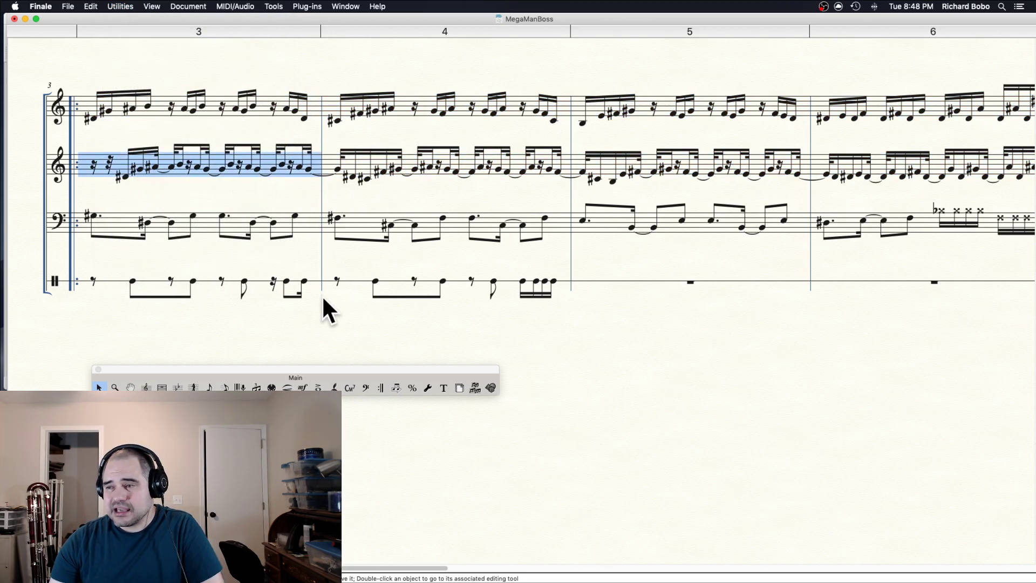
{"action": "scroll", "coordinate": [518, 191], "scroll_direction": "right", "scroll_amount": 5}
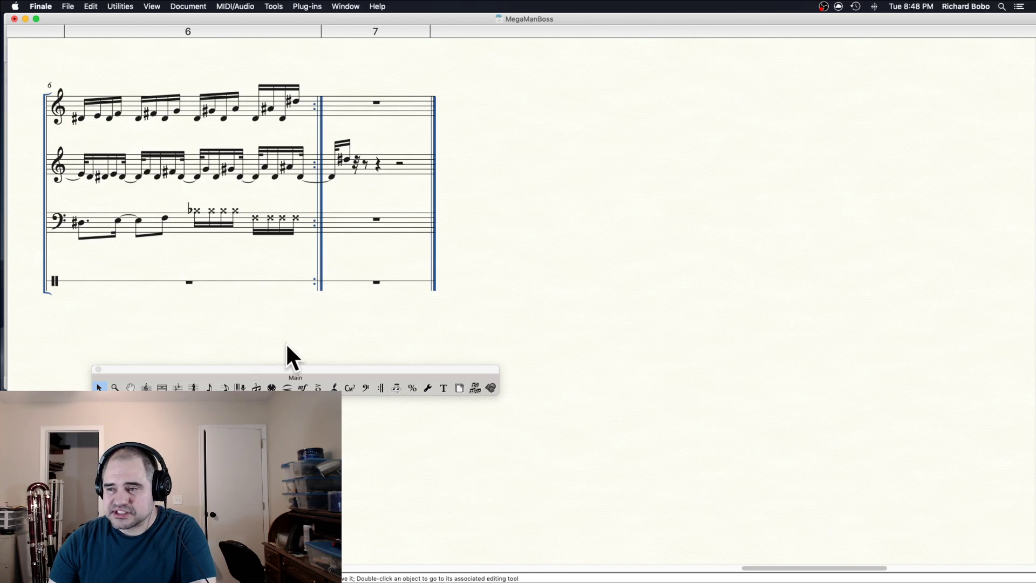
{"action": "scroll", "coordinate": [518, 191], "scroll_direction": "left", "scroll_amount": 5}
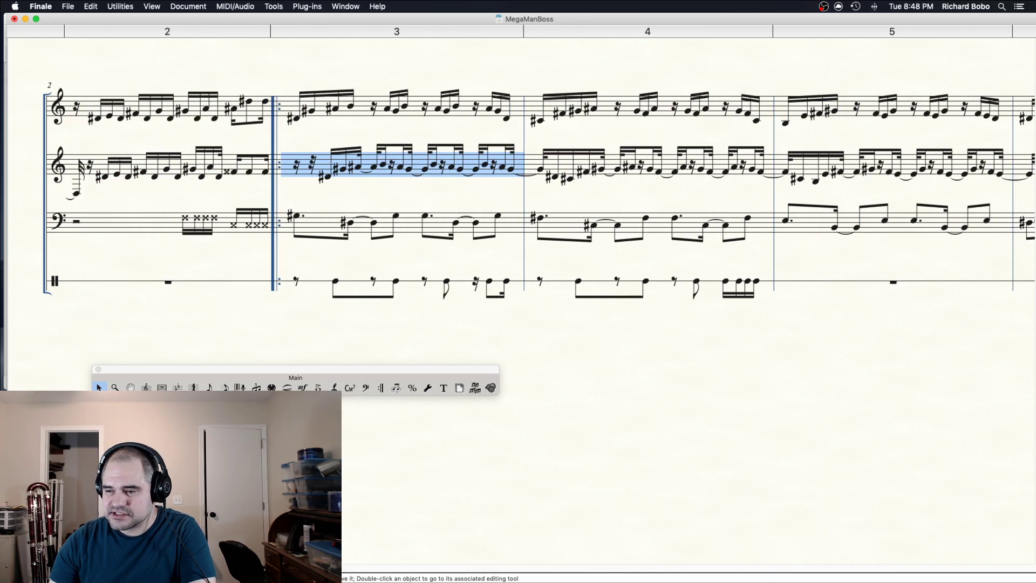
{"action": "scroll", "coordinate": [518, 191], "scroll_direction": "right", "scroll_amount": 3}
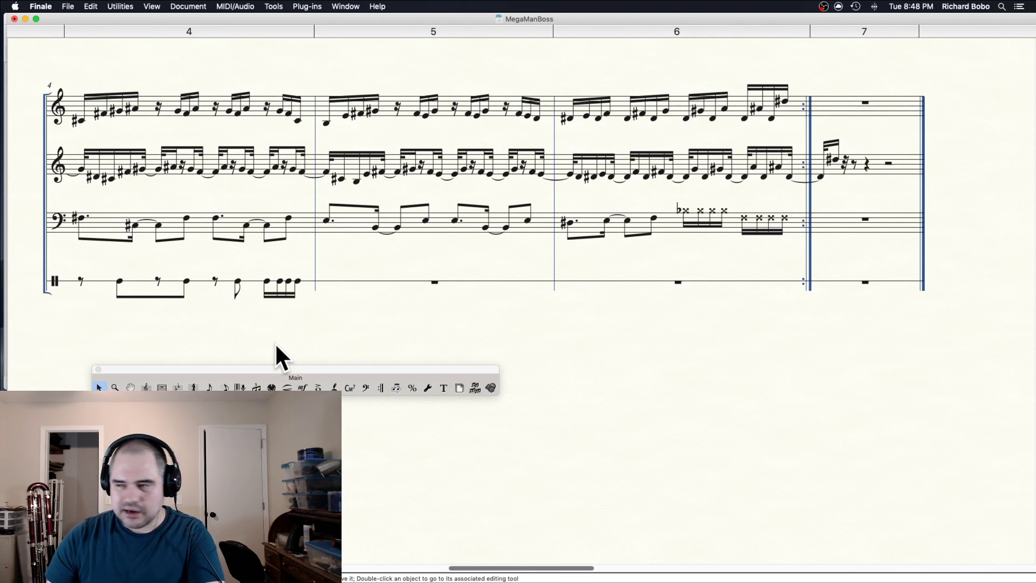
{"action": "left_click_drag", "start_coordinate": [488, 568], "coordinate": [173, 562]}
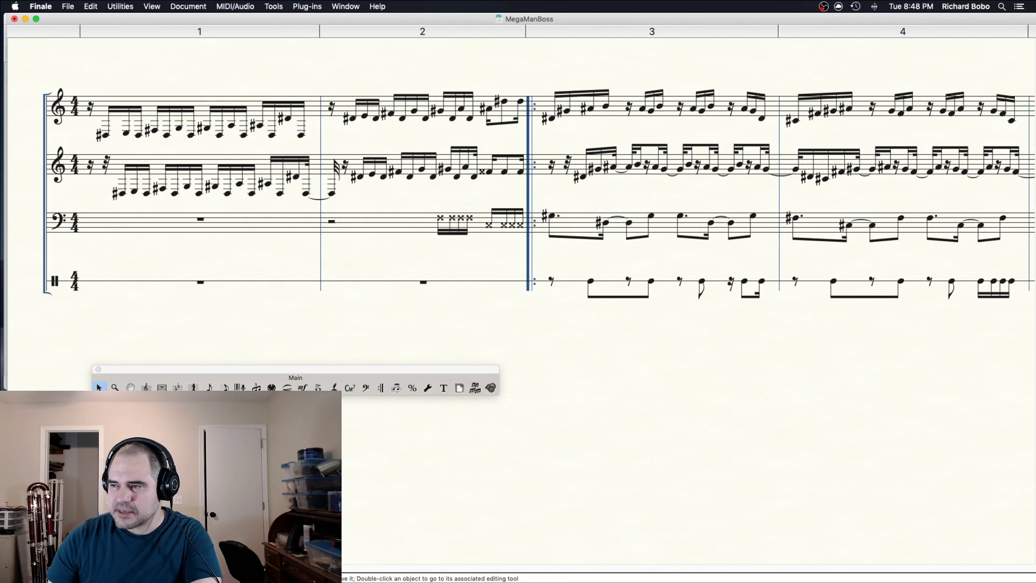
- Quit Finale without saving the changes to MegaManBoss and switch to the MegmanMusic spreadsheet in OpenOffice Calc
{"action": "key", "text": "super+q"}
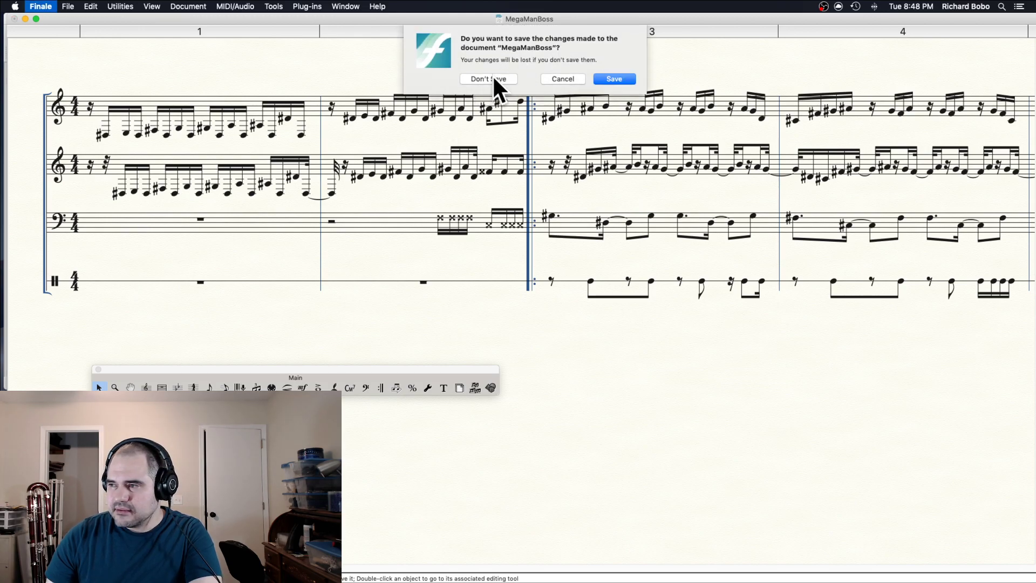
{"action": "left_click", "coordinate": [492, 79]}
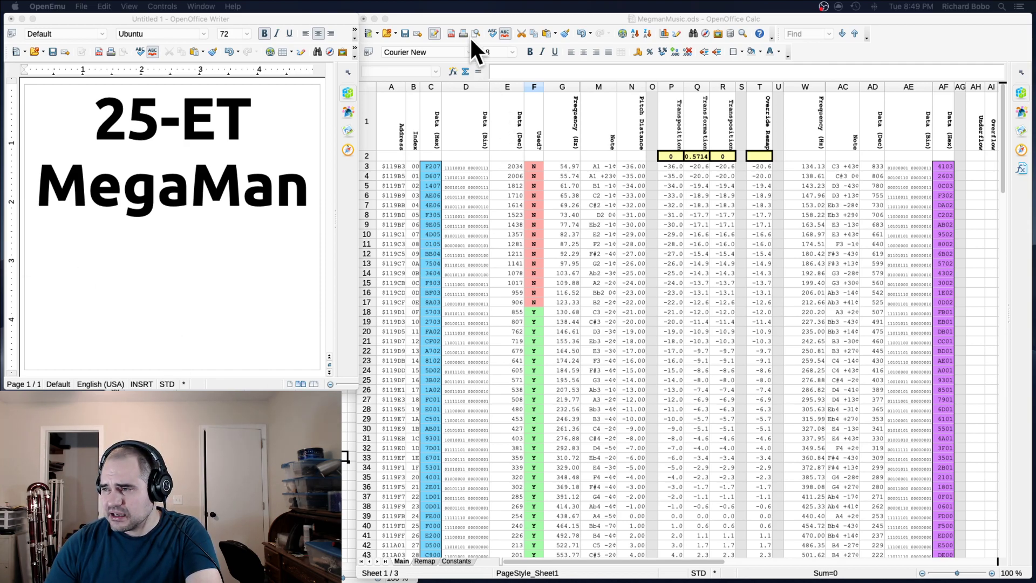
{"action": "mouse_move", "coordinate": [467, 18]}
{"action": "left_mouse_down"}
{"action": "mouse_move", "coordinate": [420, 260]}
{"action": "mouse_move", "coordinate": [472, 2]}
{"action": "left_mouse_up"}
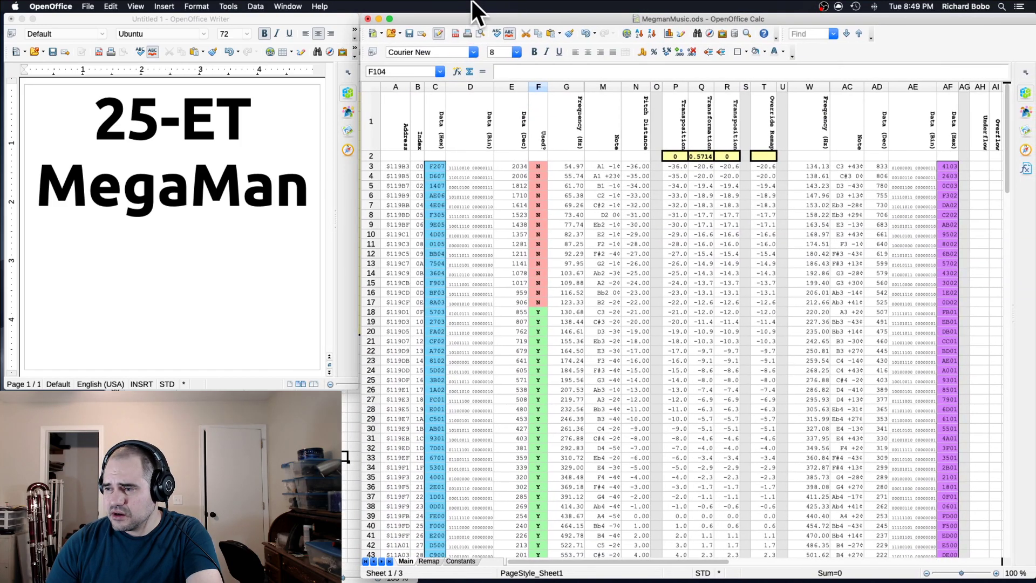
{"action": "mouse_move", "coordinate": [391, 581]}
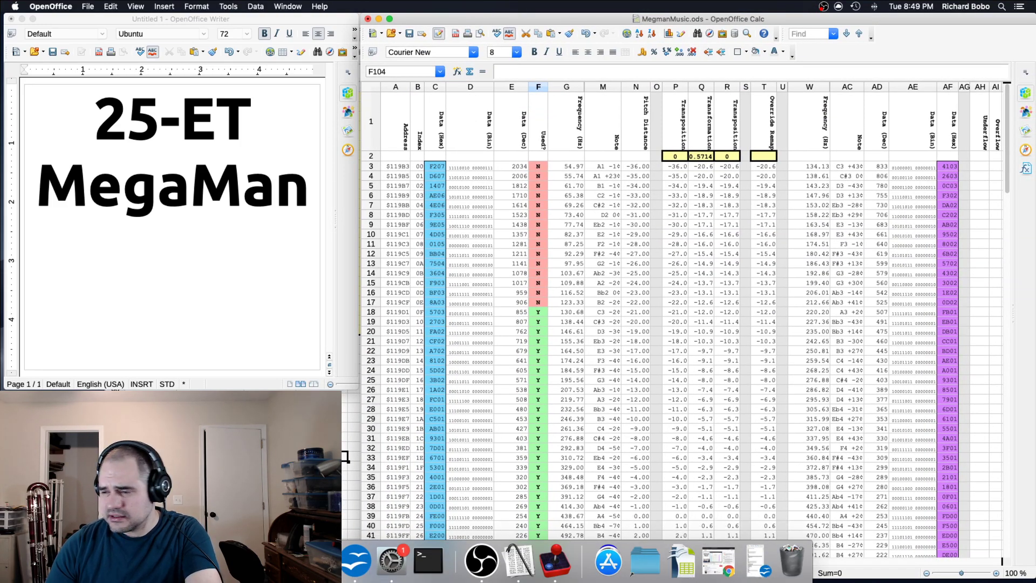